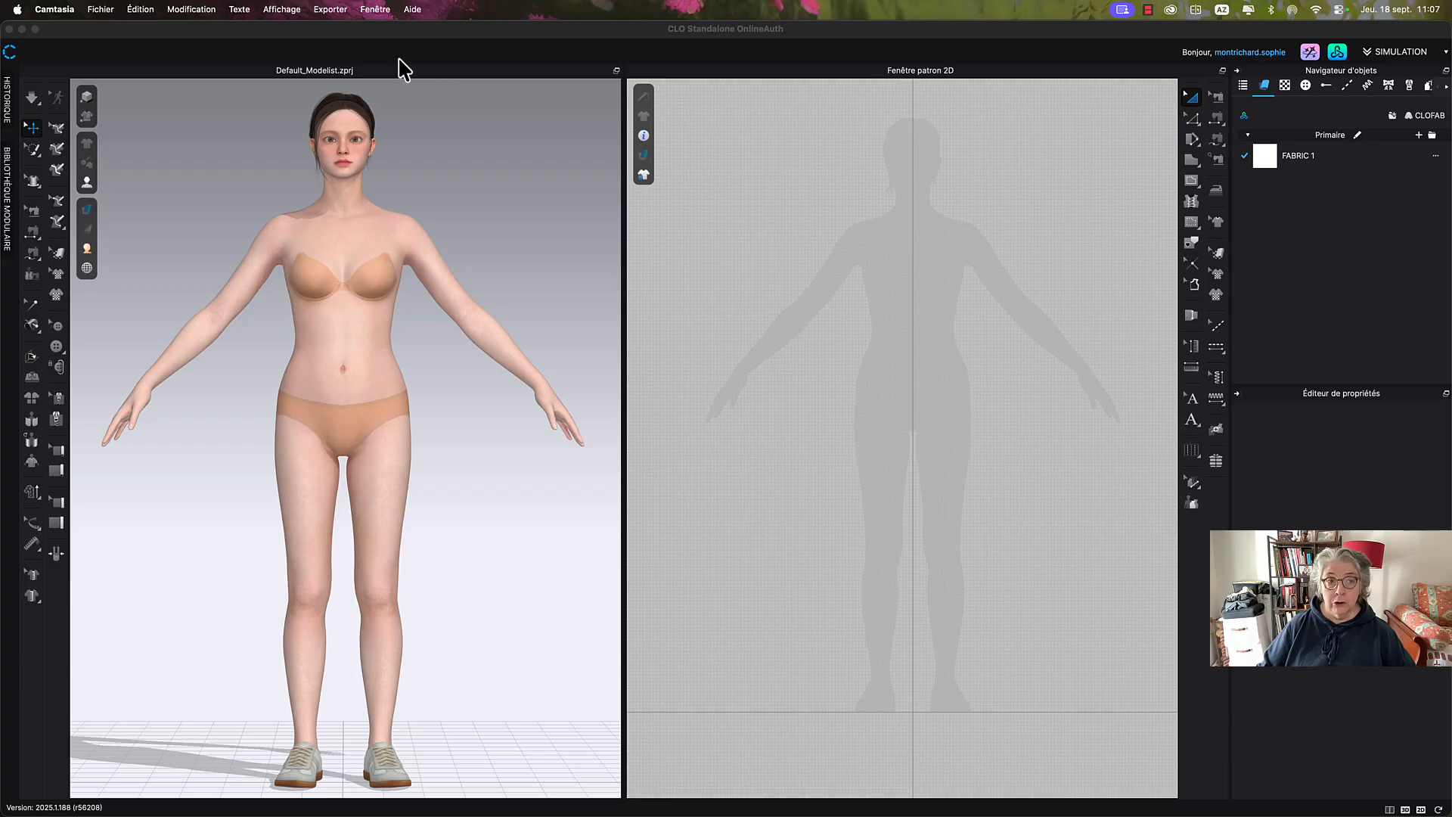
Review the avatar's body size measurements in the avatar editor and close it.
left_click(466, 137)
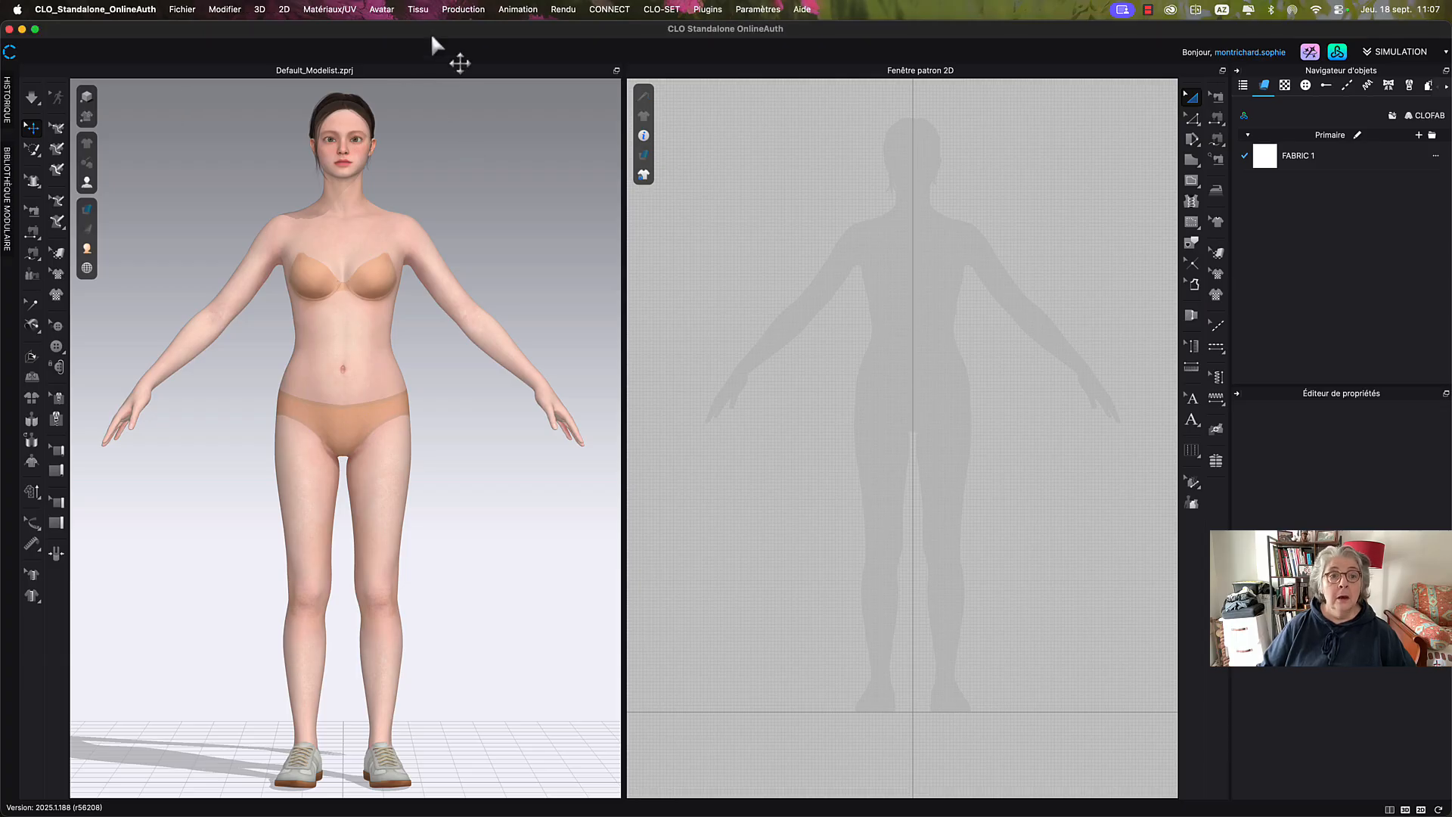
left_click(380, 10)
left_click(448, 117)
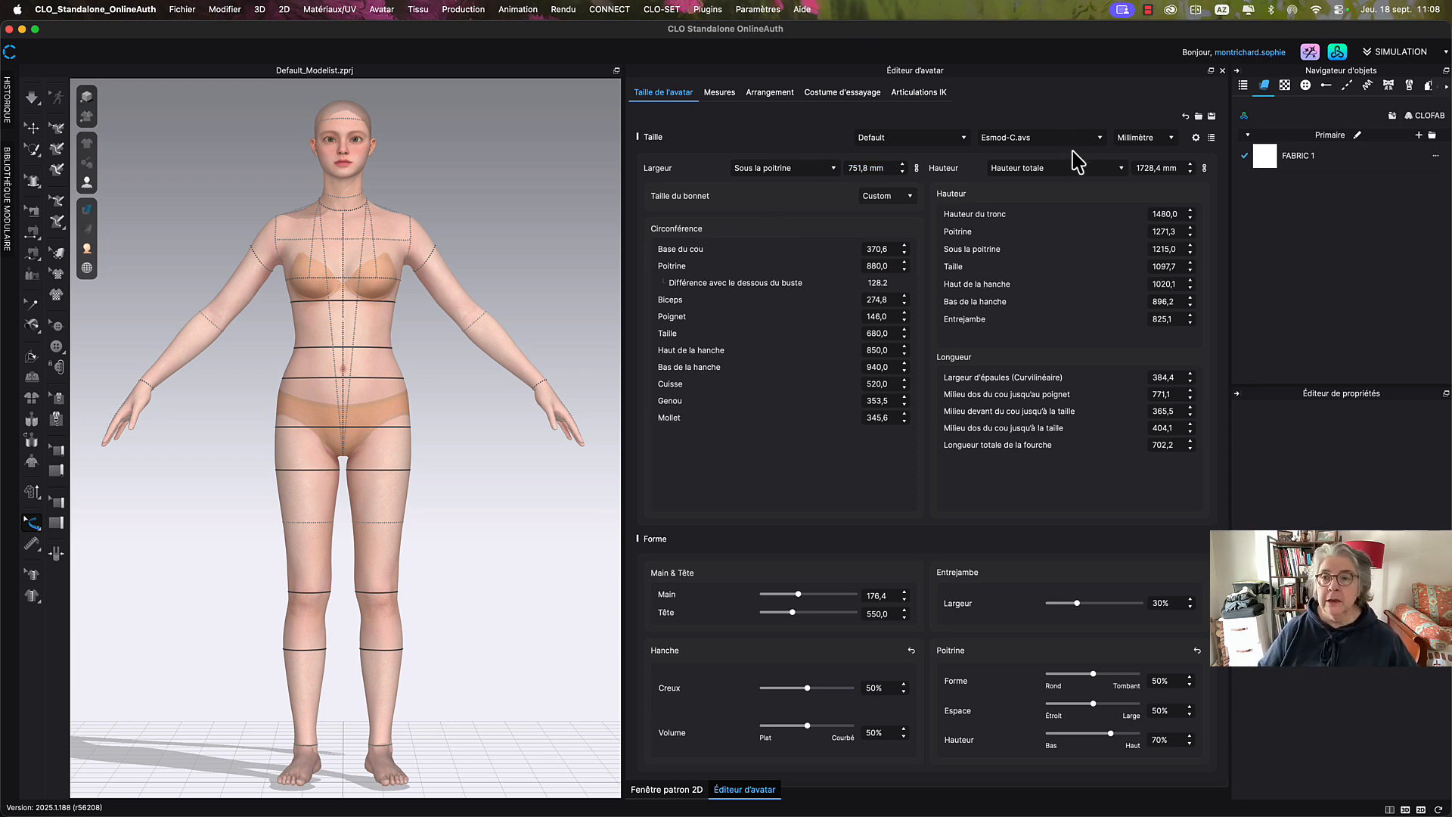
left_click(1223, 71)
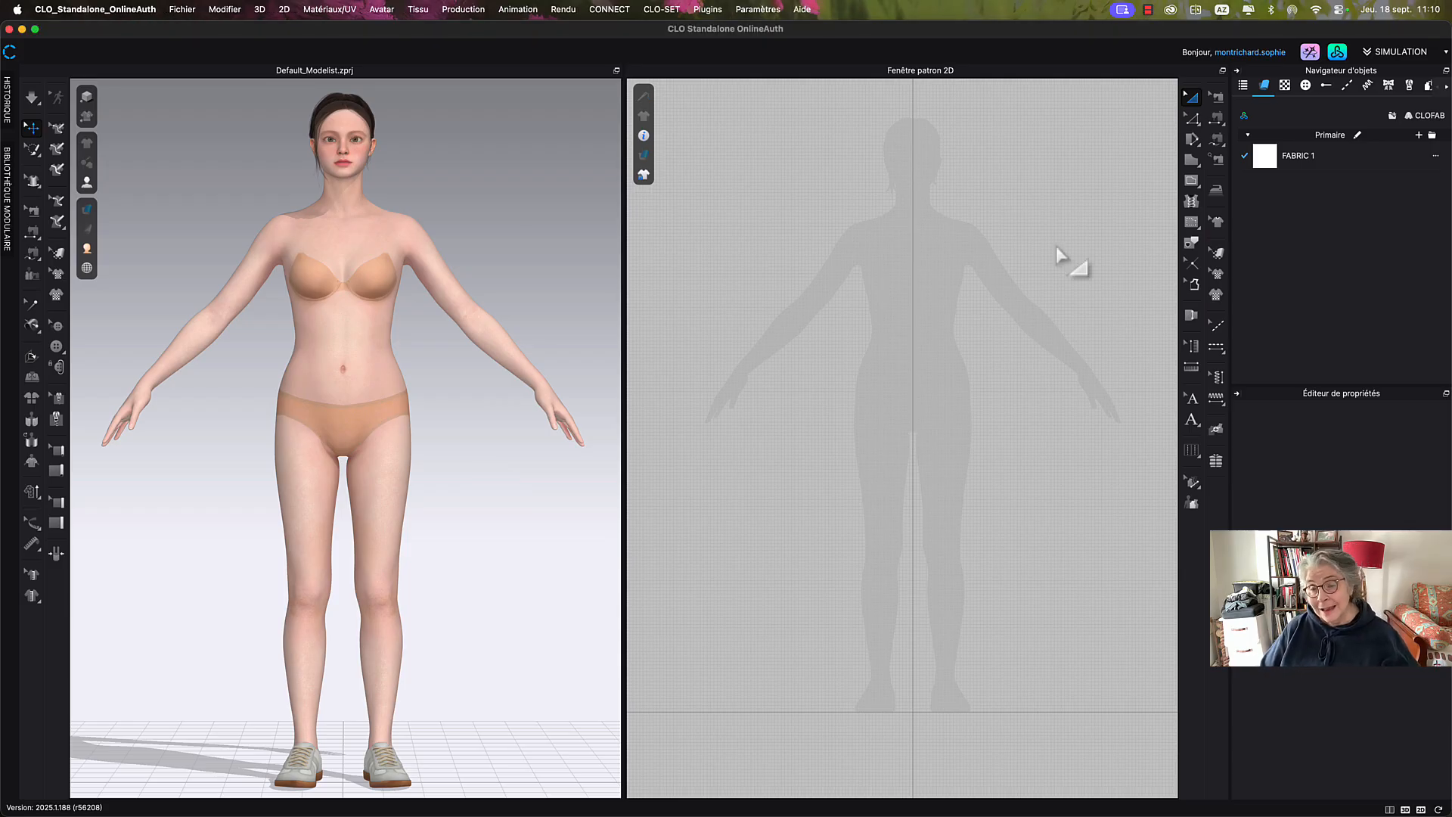
Start a new rectangle pattern piece over the avatar silhouette with its size settings open.
left_click(1192, 162)
left_click(1240, 168)
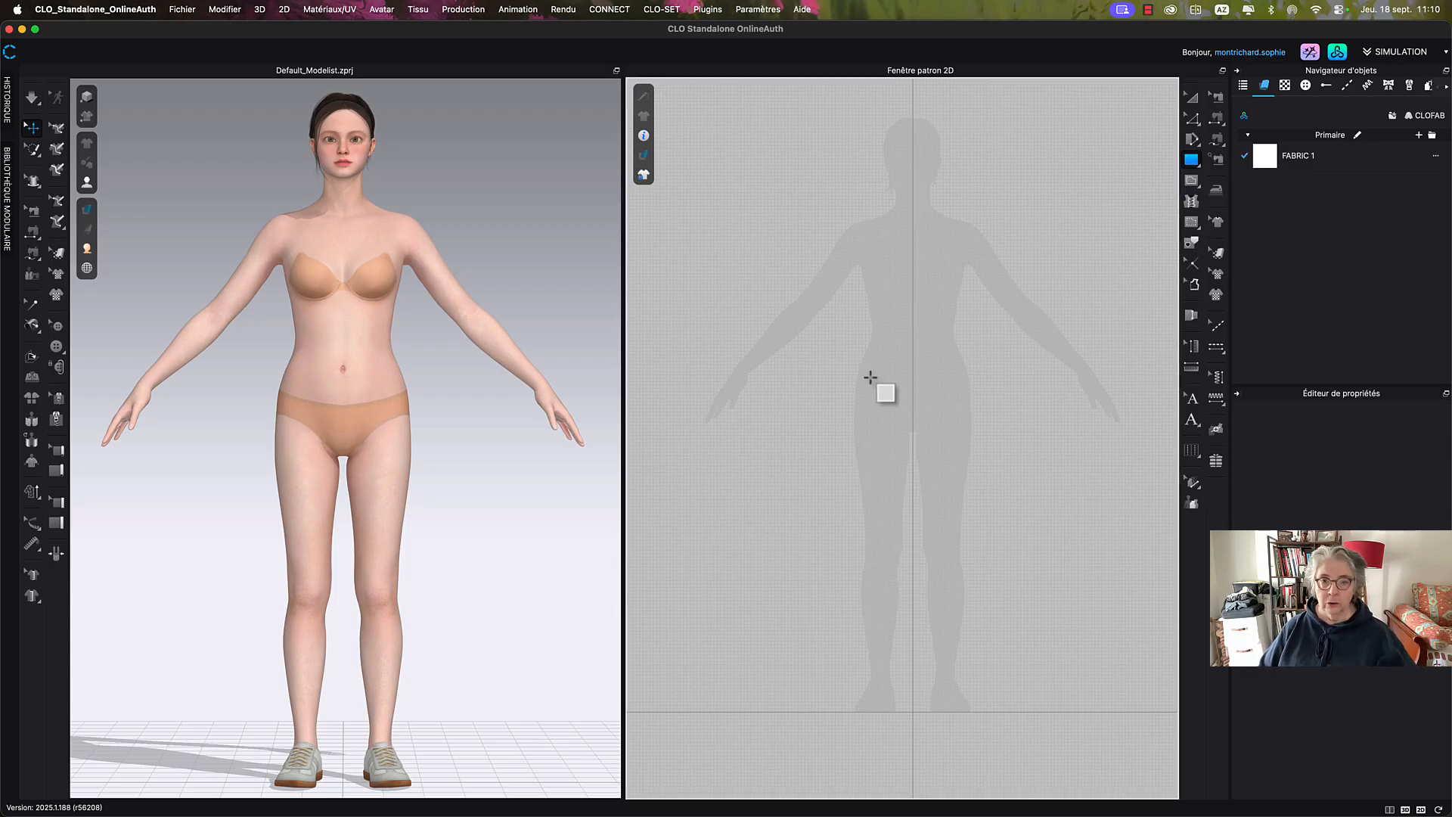
left_click(898, 370)
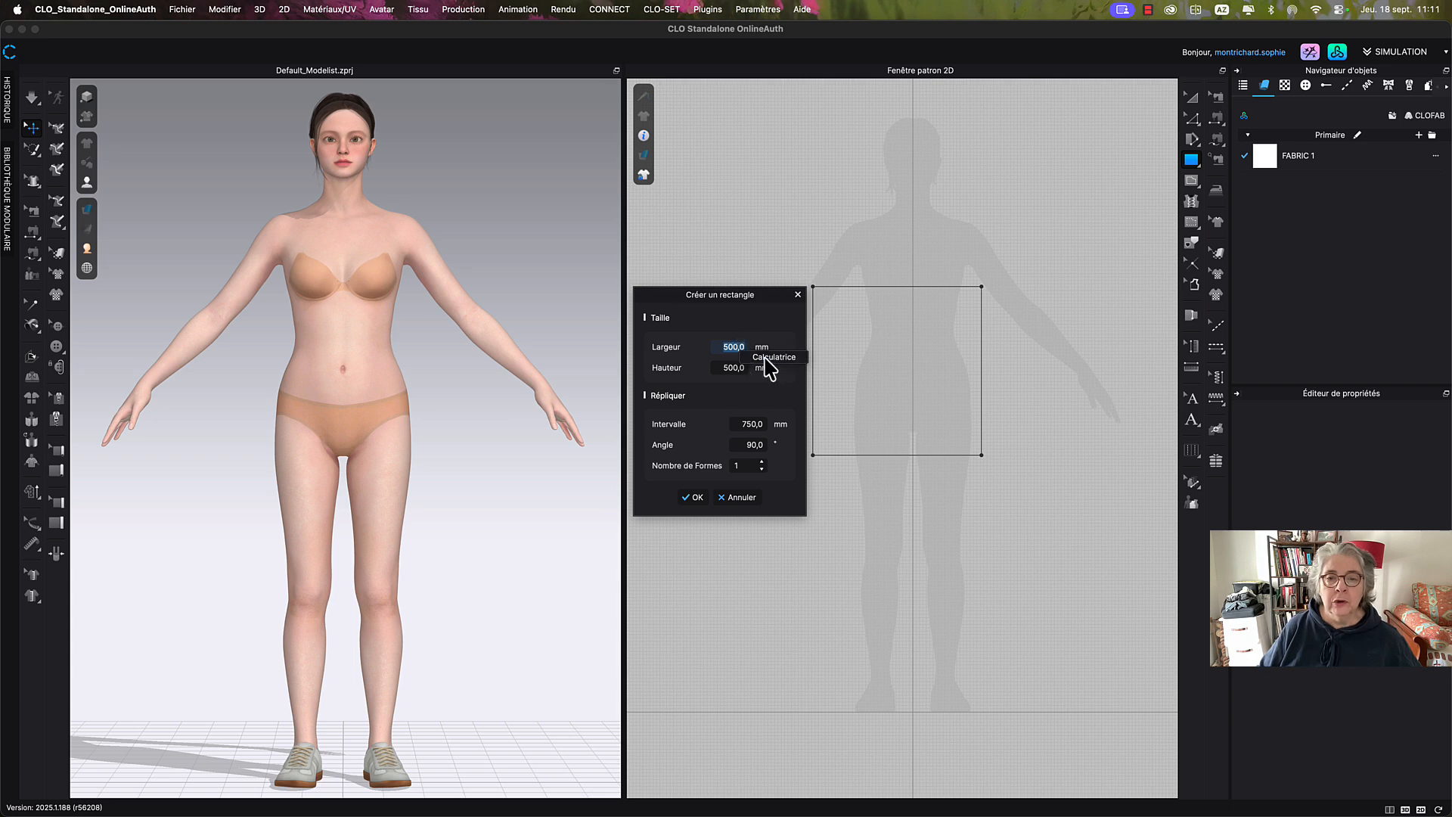
Set the rectangle's width to 109 mm by calculating 94 + 15.
left_click(772, 358)
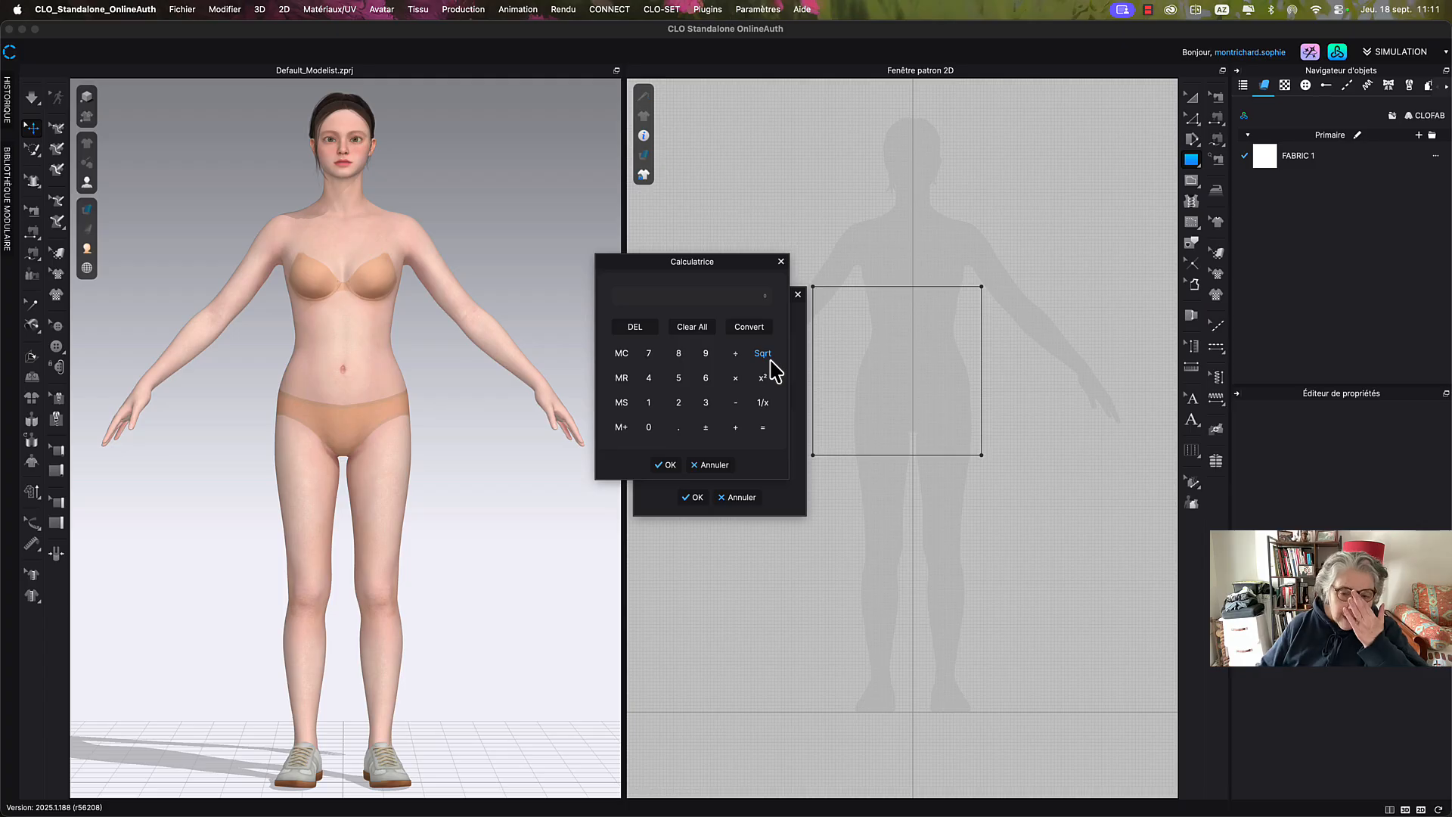
left_click(708, 359)
left_click(650, 383)
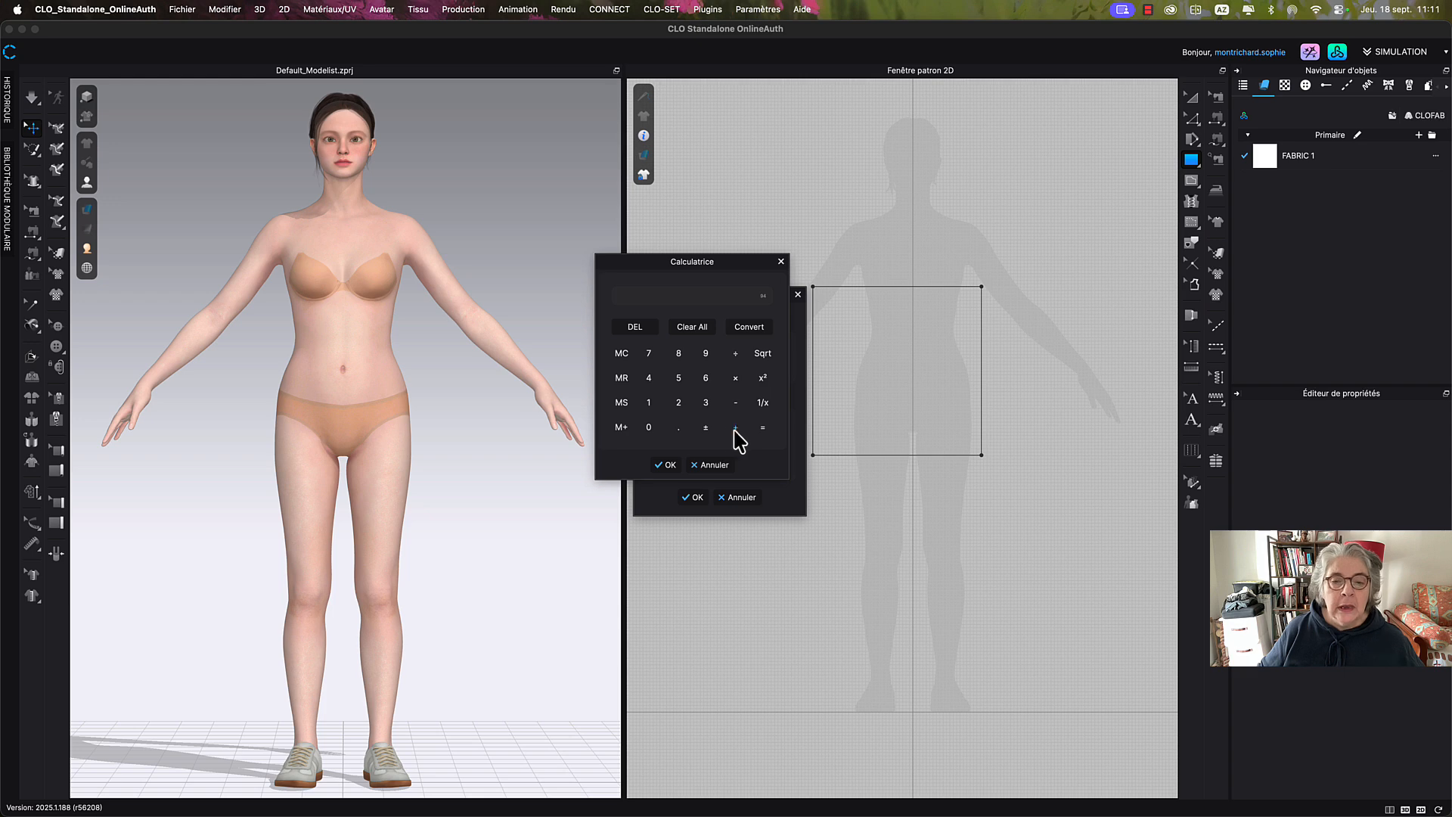
left_click(648, 403)
left_click(679, 378)
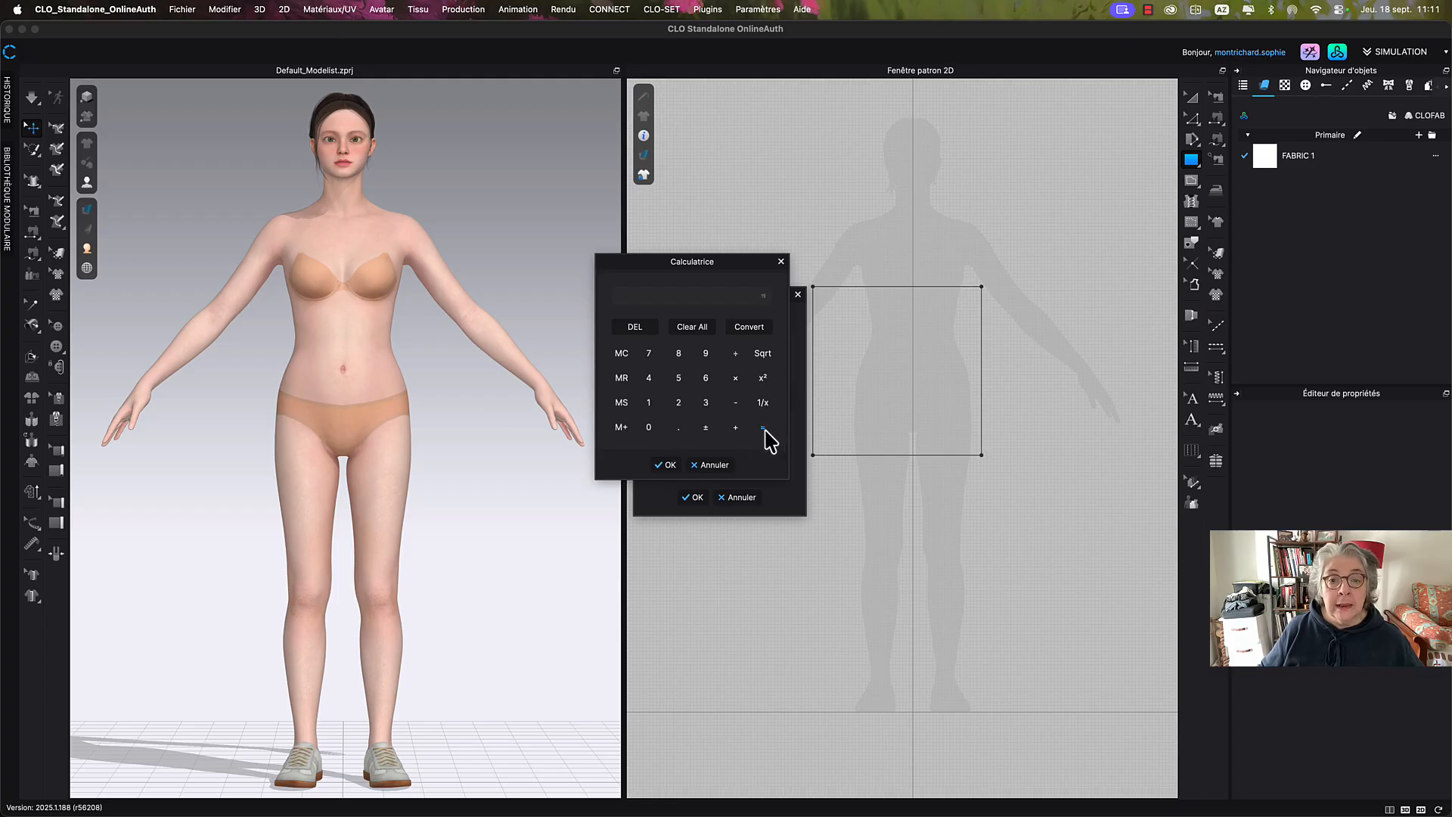
left_click(665, 464)
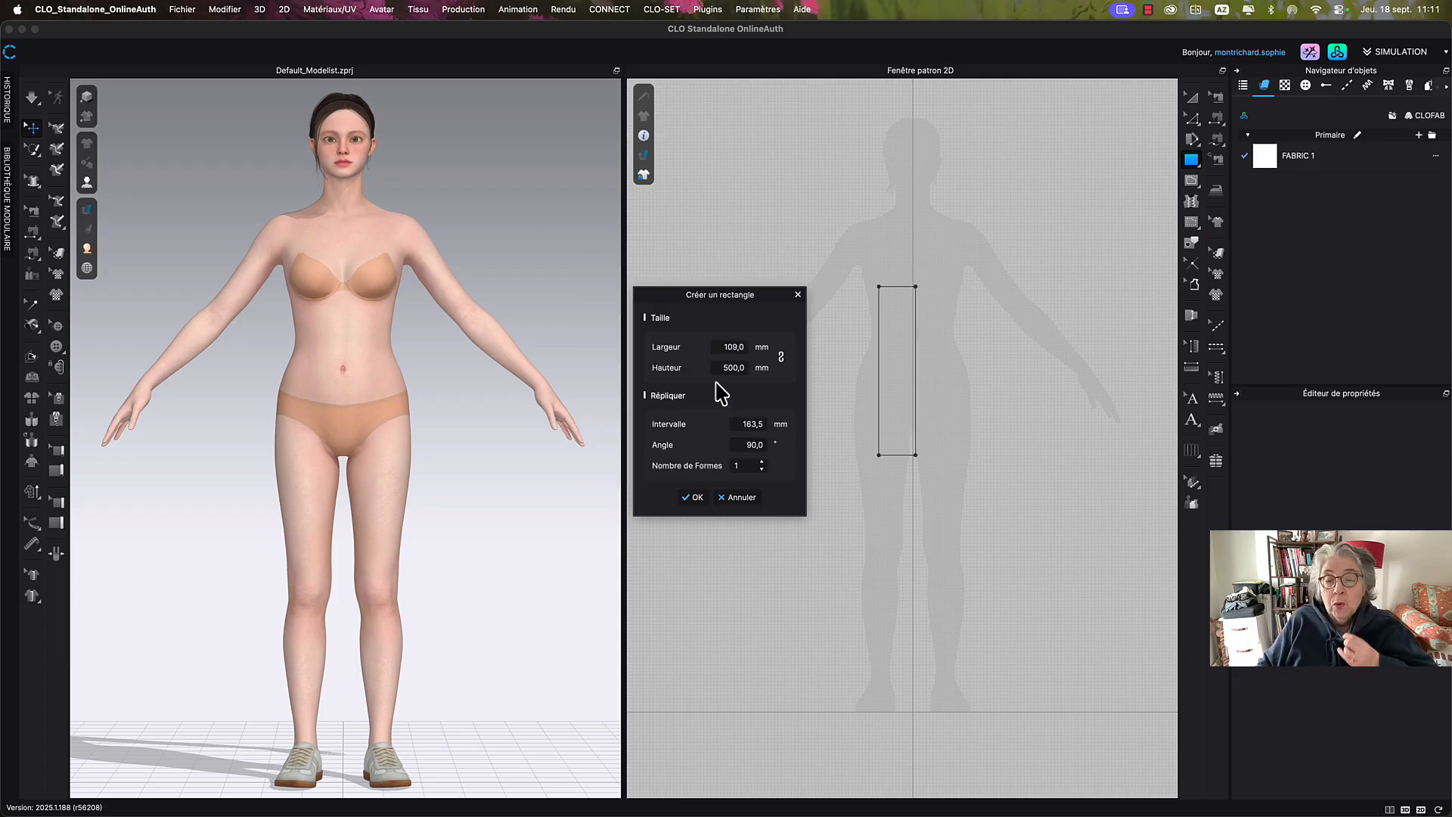
Open the calculator on the rectangle's width value.
left_click(725, 347)
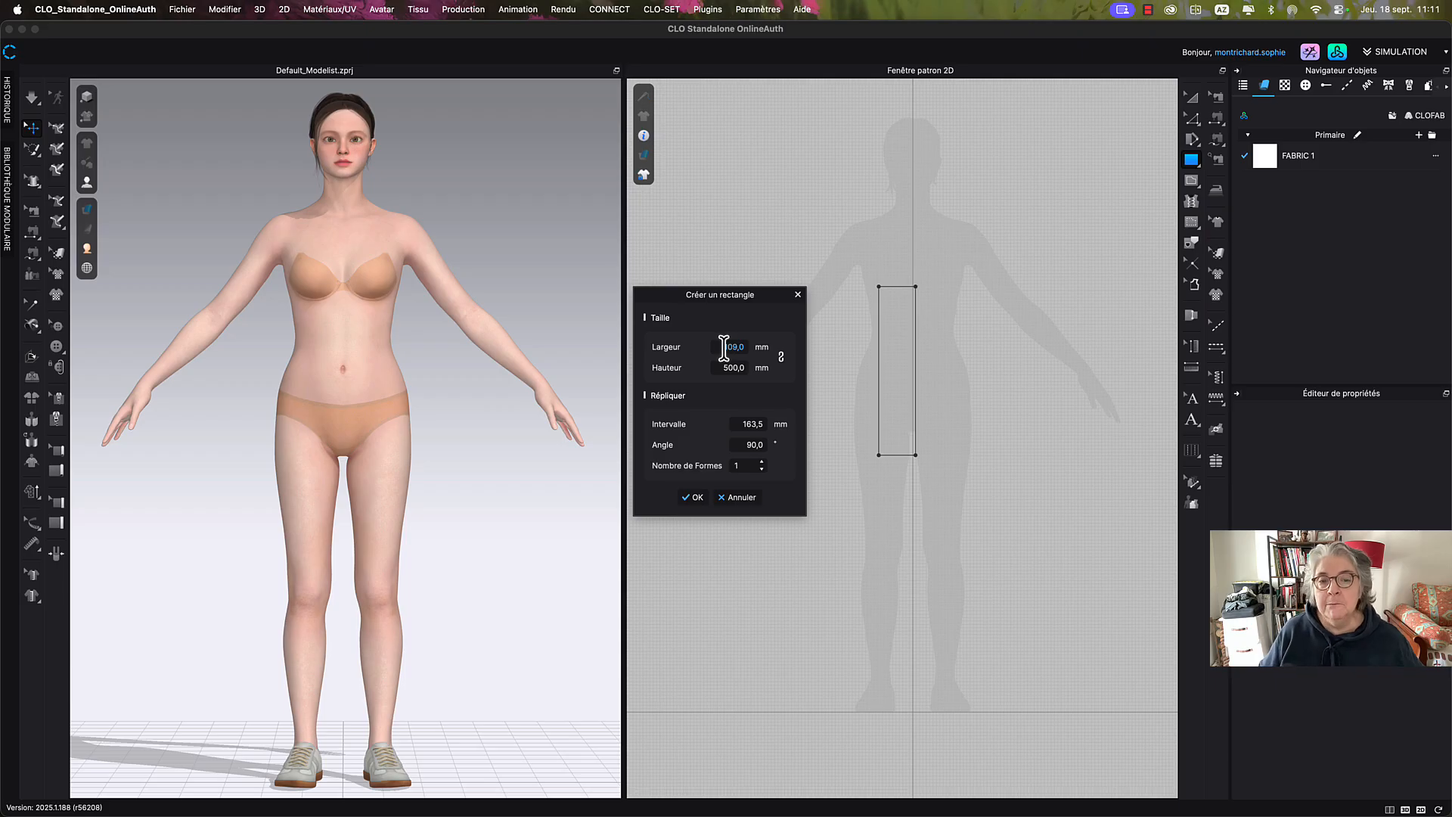
left_click_drag(722, 348, 740, 350)
right_click(740, 350)
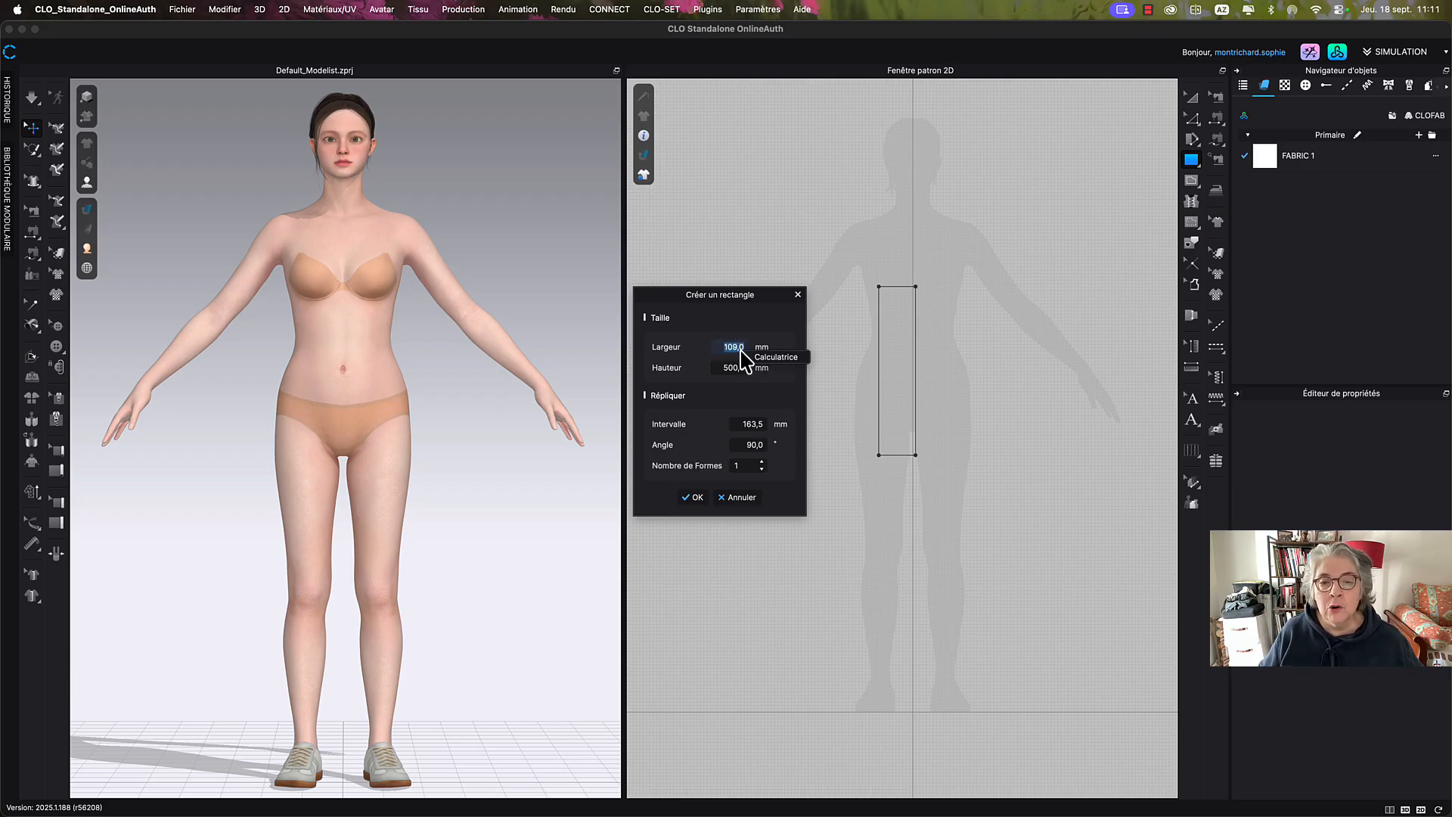
left_click(779, 372)
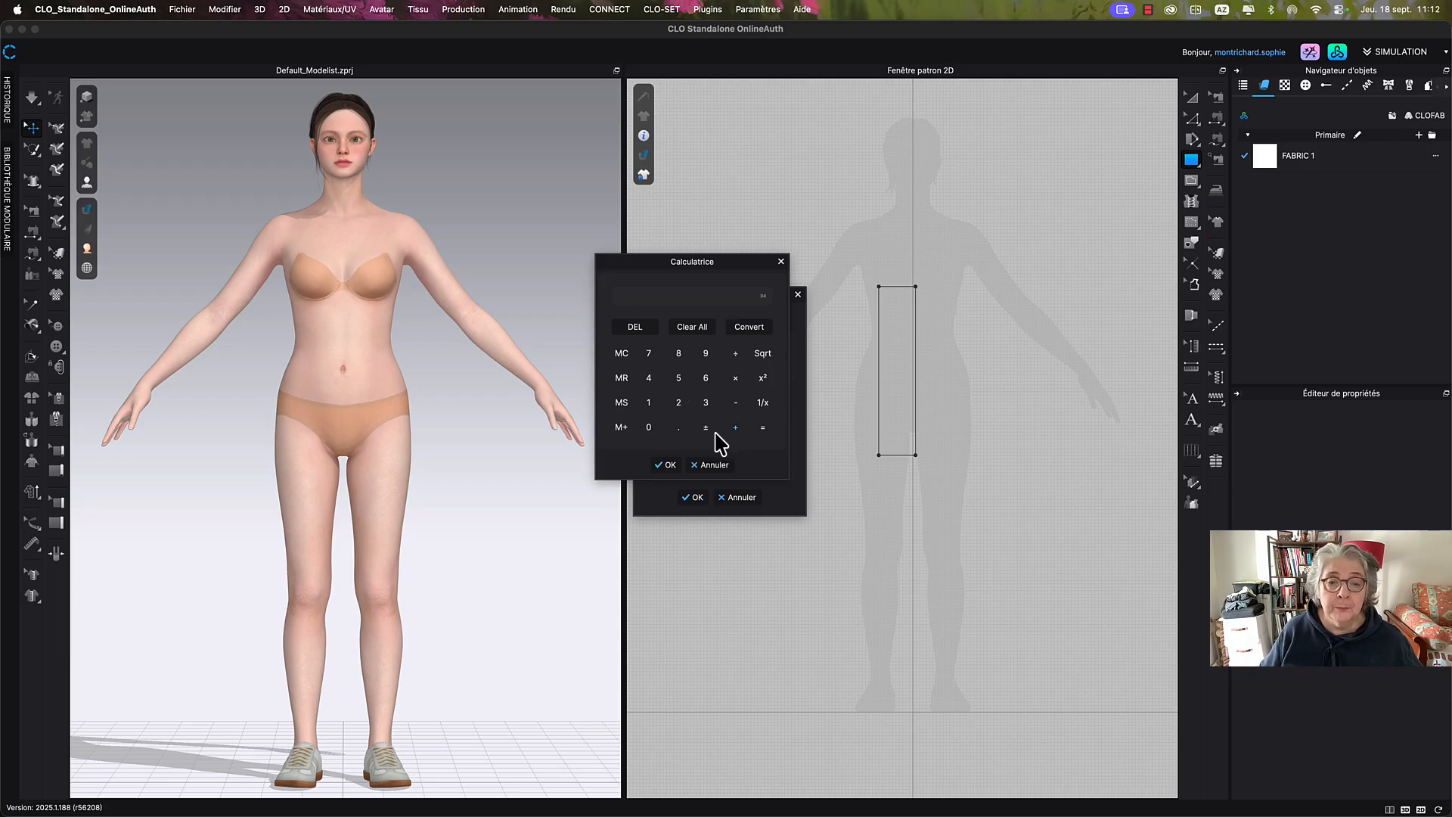
left_click(652, 402)
left_click(680, 380)
left_click(764, 428)
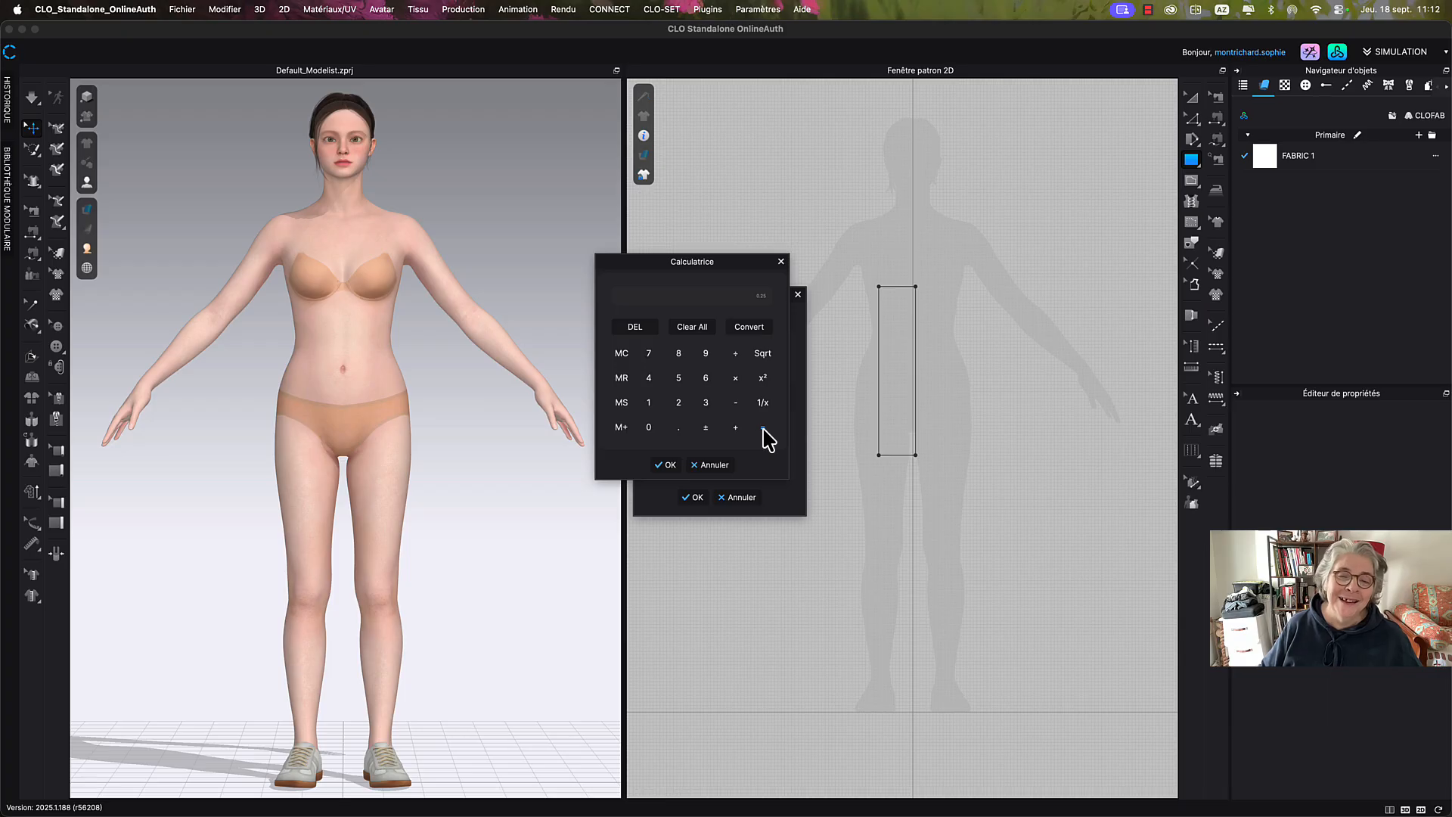
left_click(698, 331)
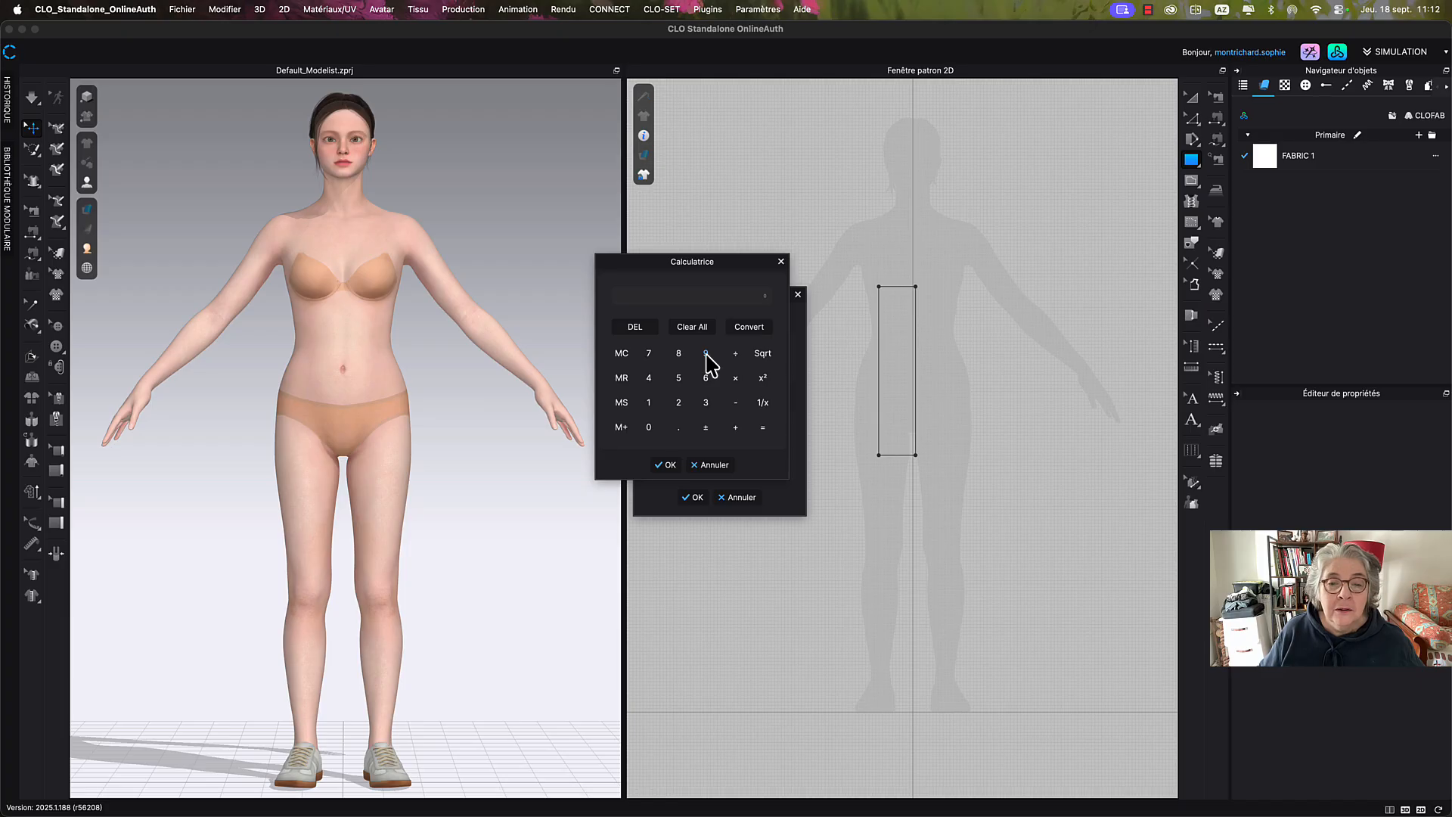
Set the rectangle's width to 238.8 mm by calculating 940 + 15, divided by 4, and its height to 1000 mm.
left_click(707, 354)
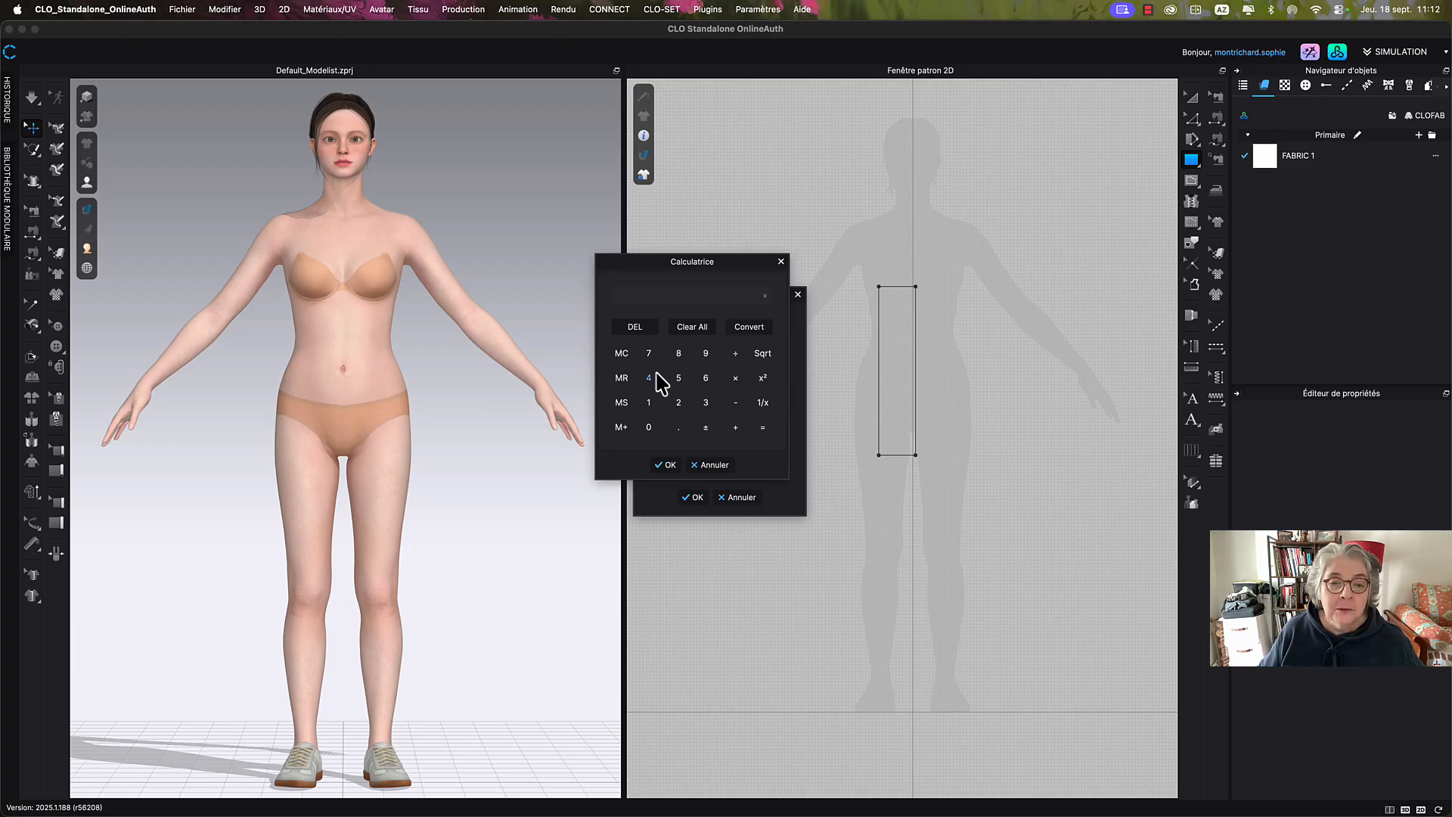
left_click(650, 379)
left_click(650, 431)
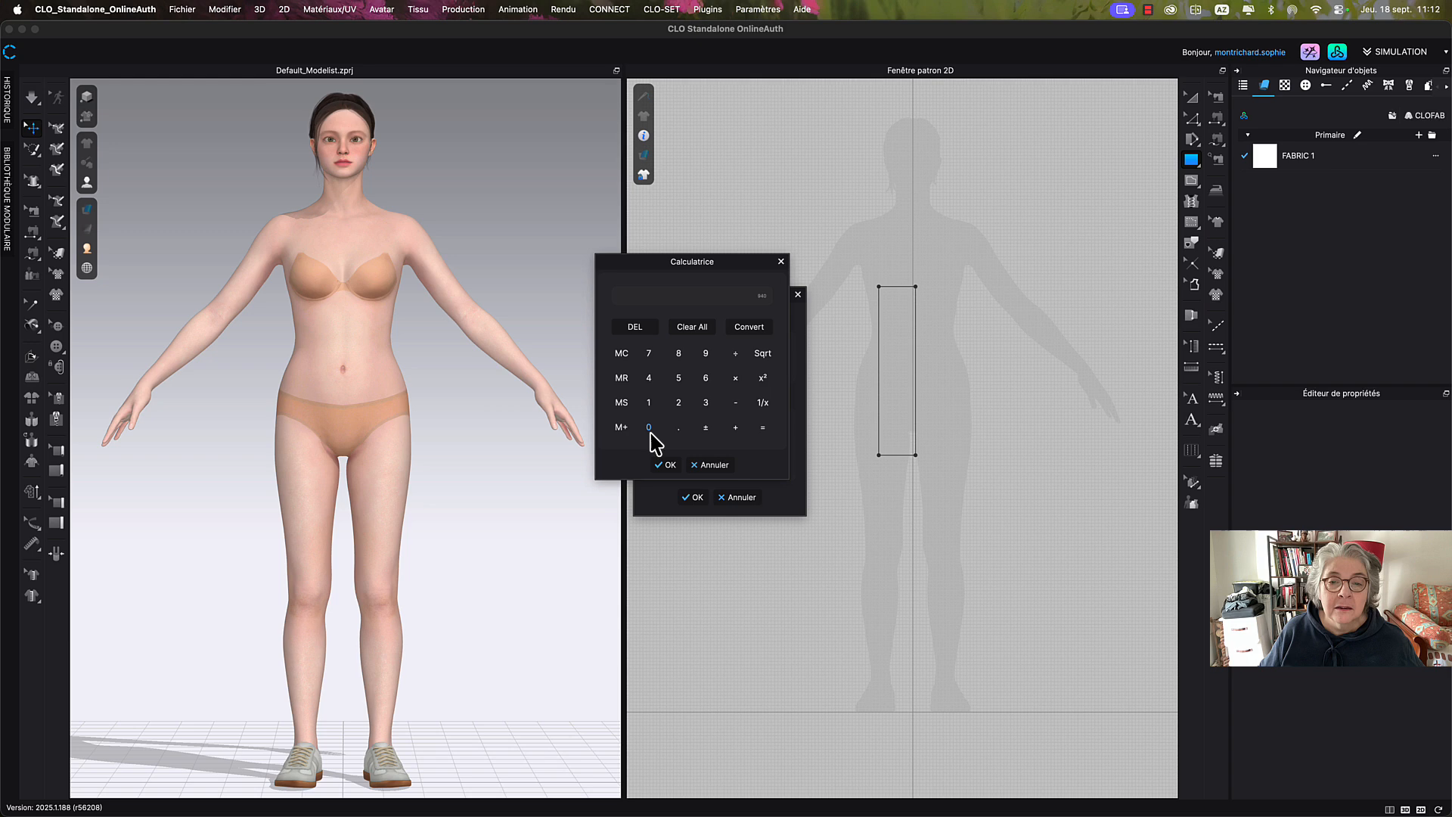
left_click(736, 428)
left_click(649, 404)
left_click(670, 387)
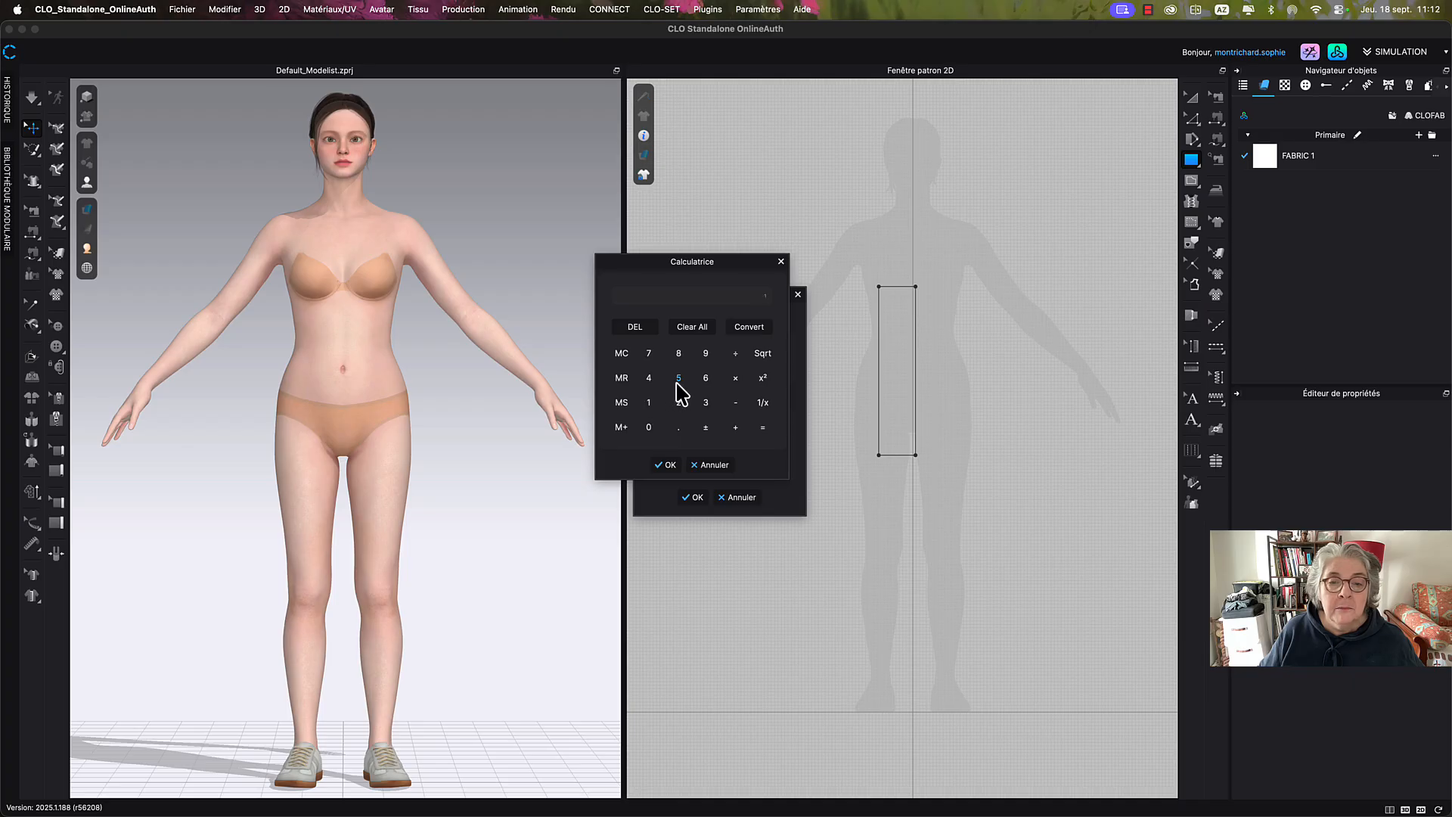
left_click(763, 428)
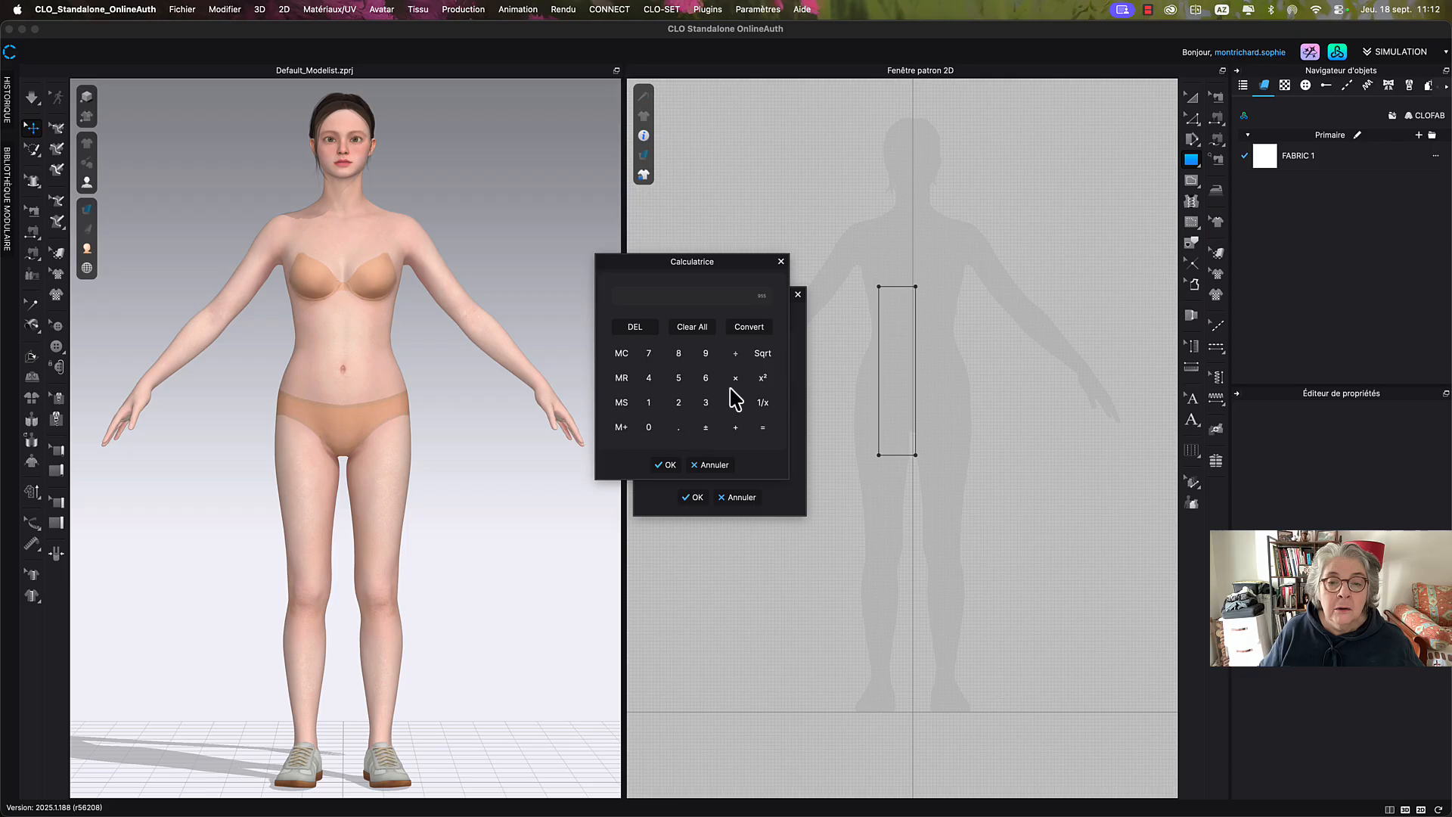
left_click(736, 354)
left_click(648, 378)
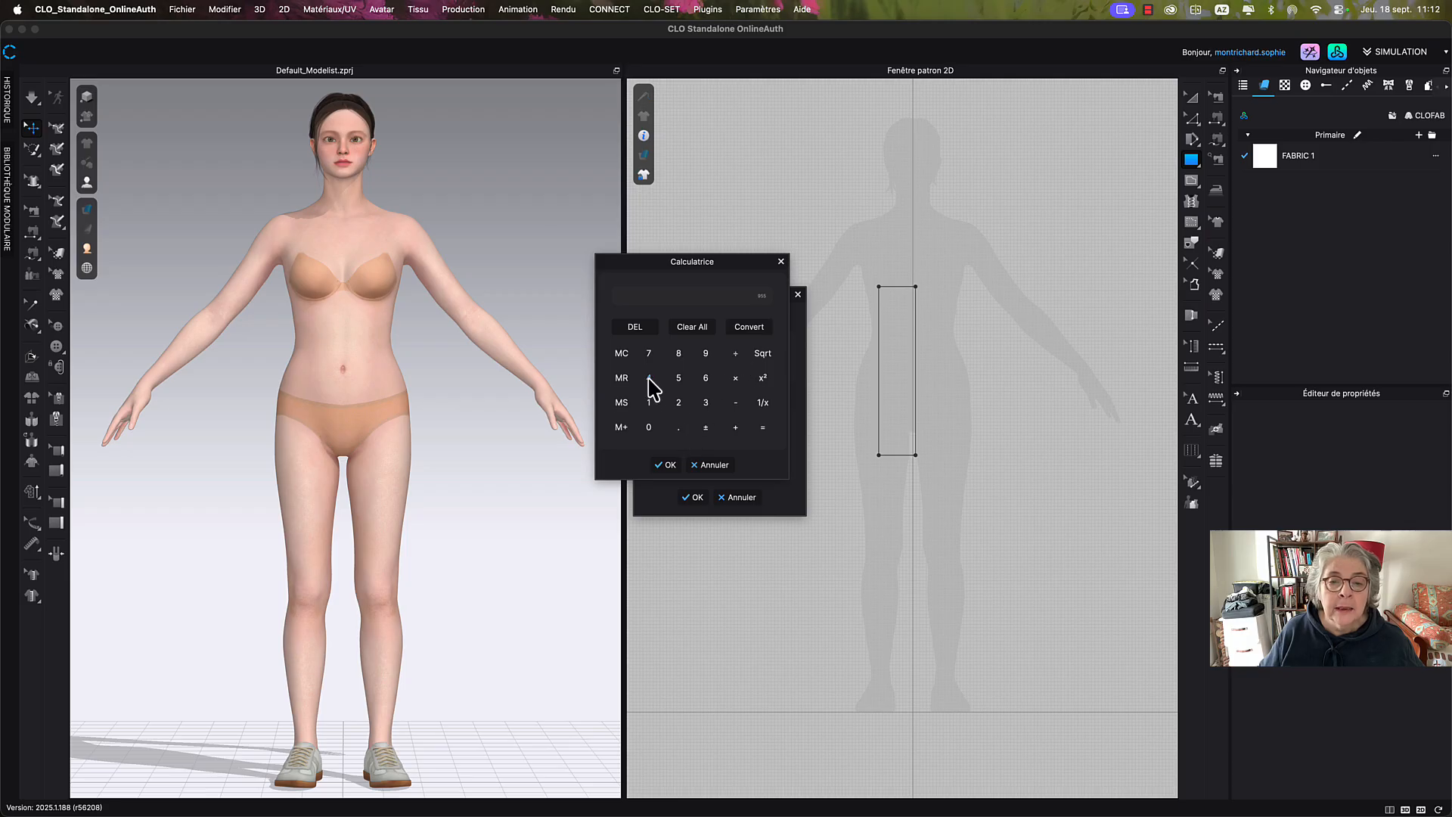
left_click(763, 428)
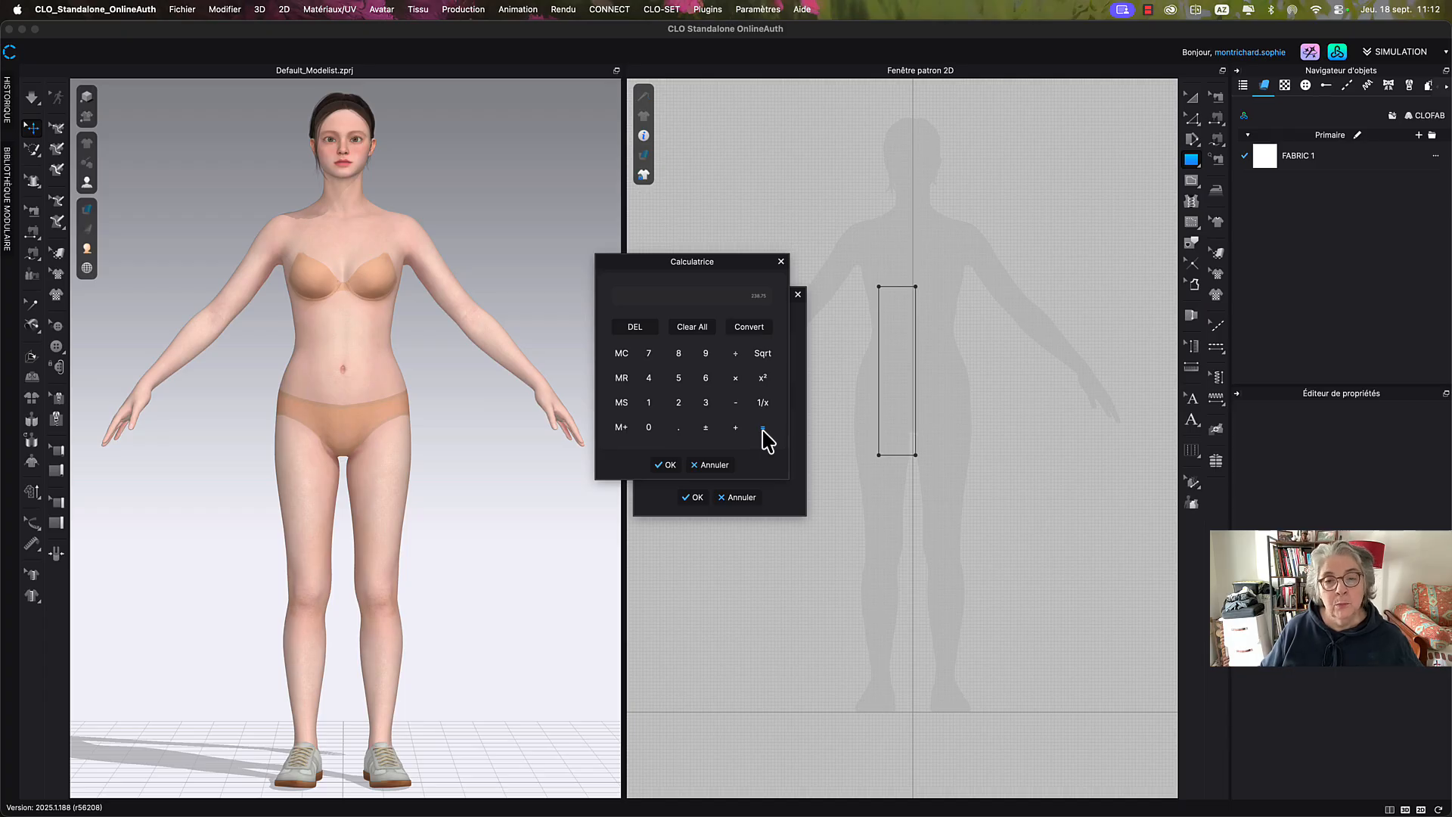
left_click(669, 466)
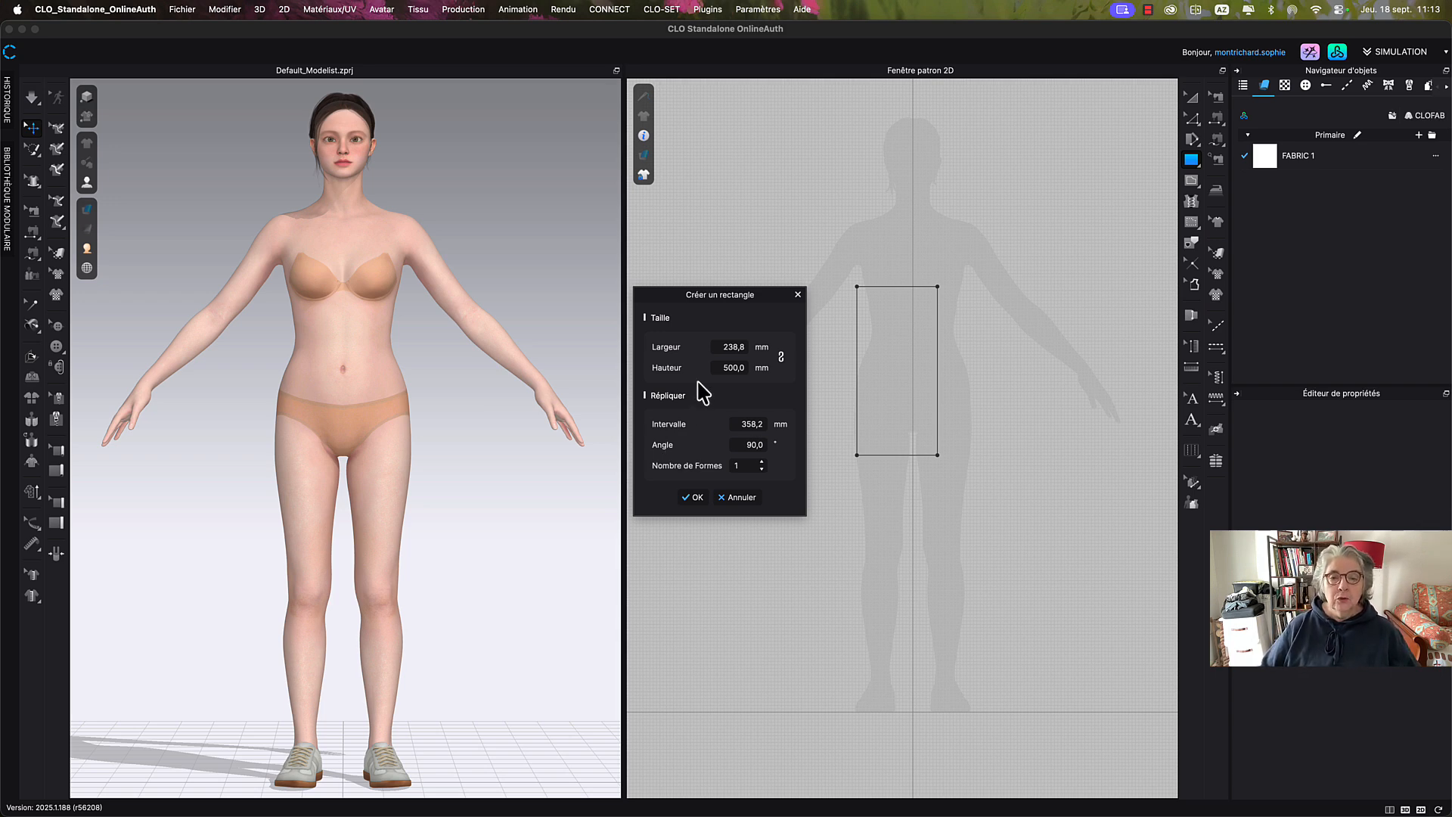
double_click(742, 369)
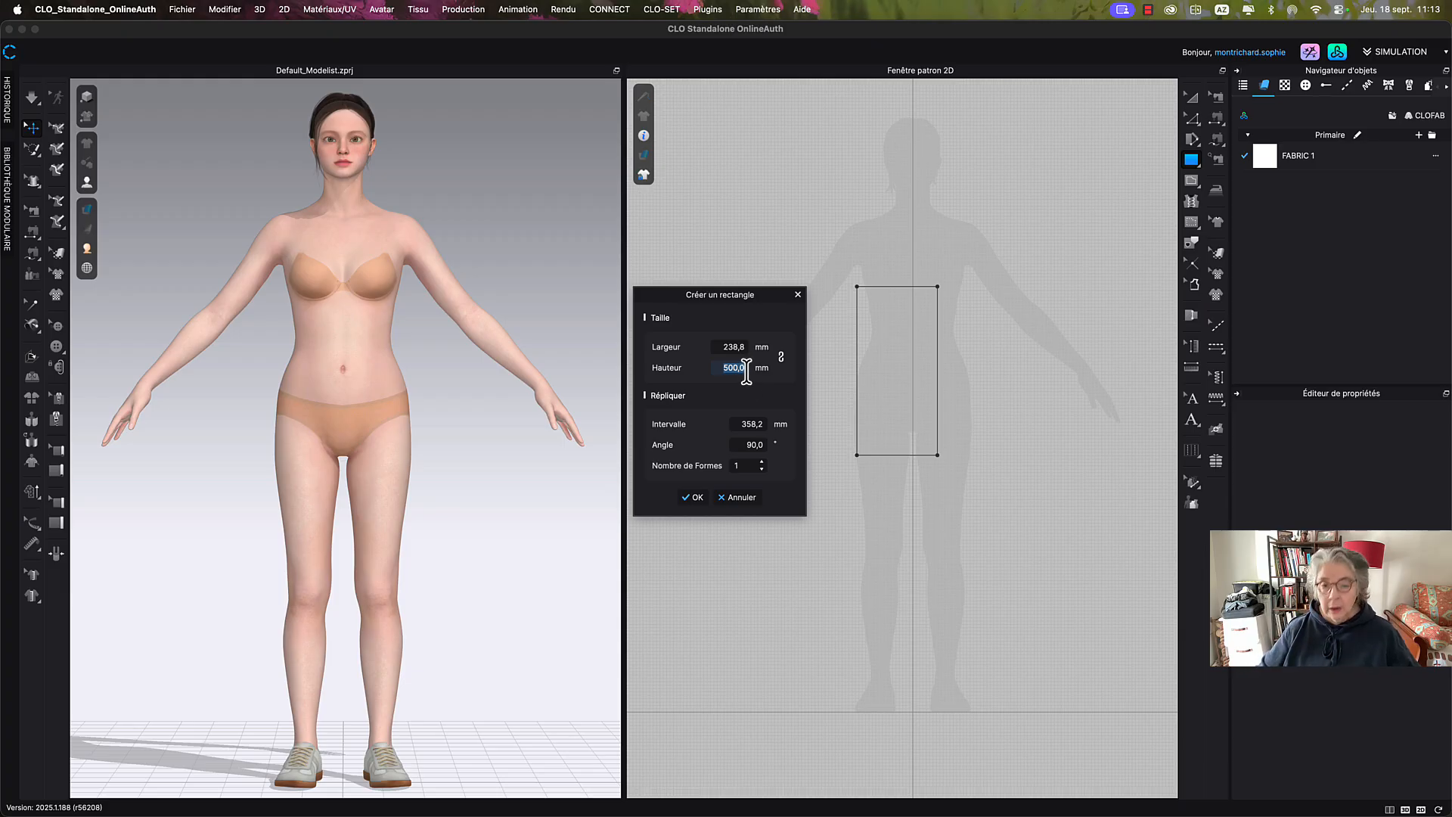
type("1000")
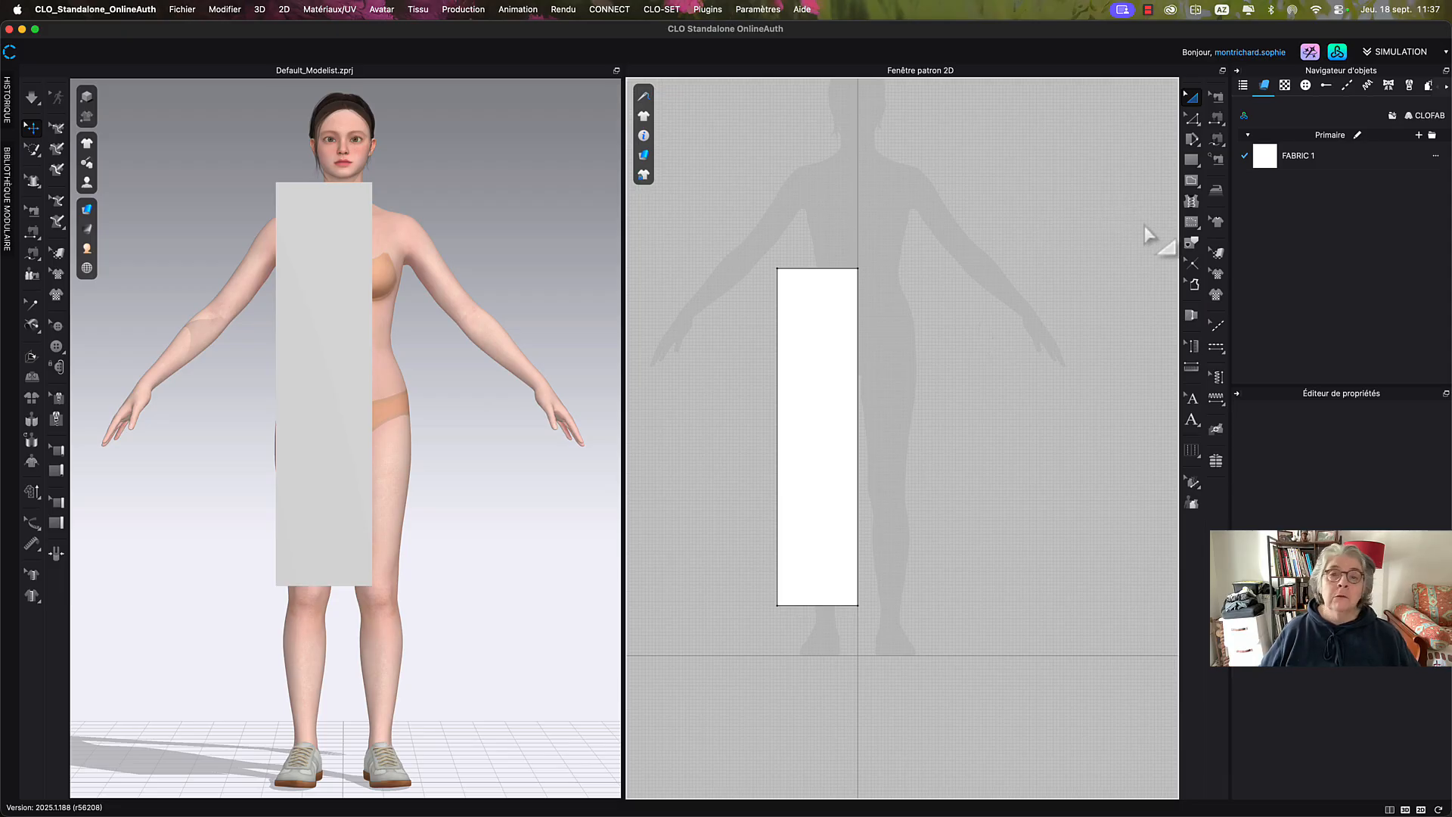
Duplicate the rectangle's upper edge as one internal line at a distance of 220 mm.
left_click(1192, 222)
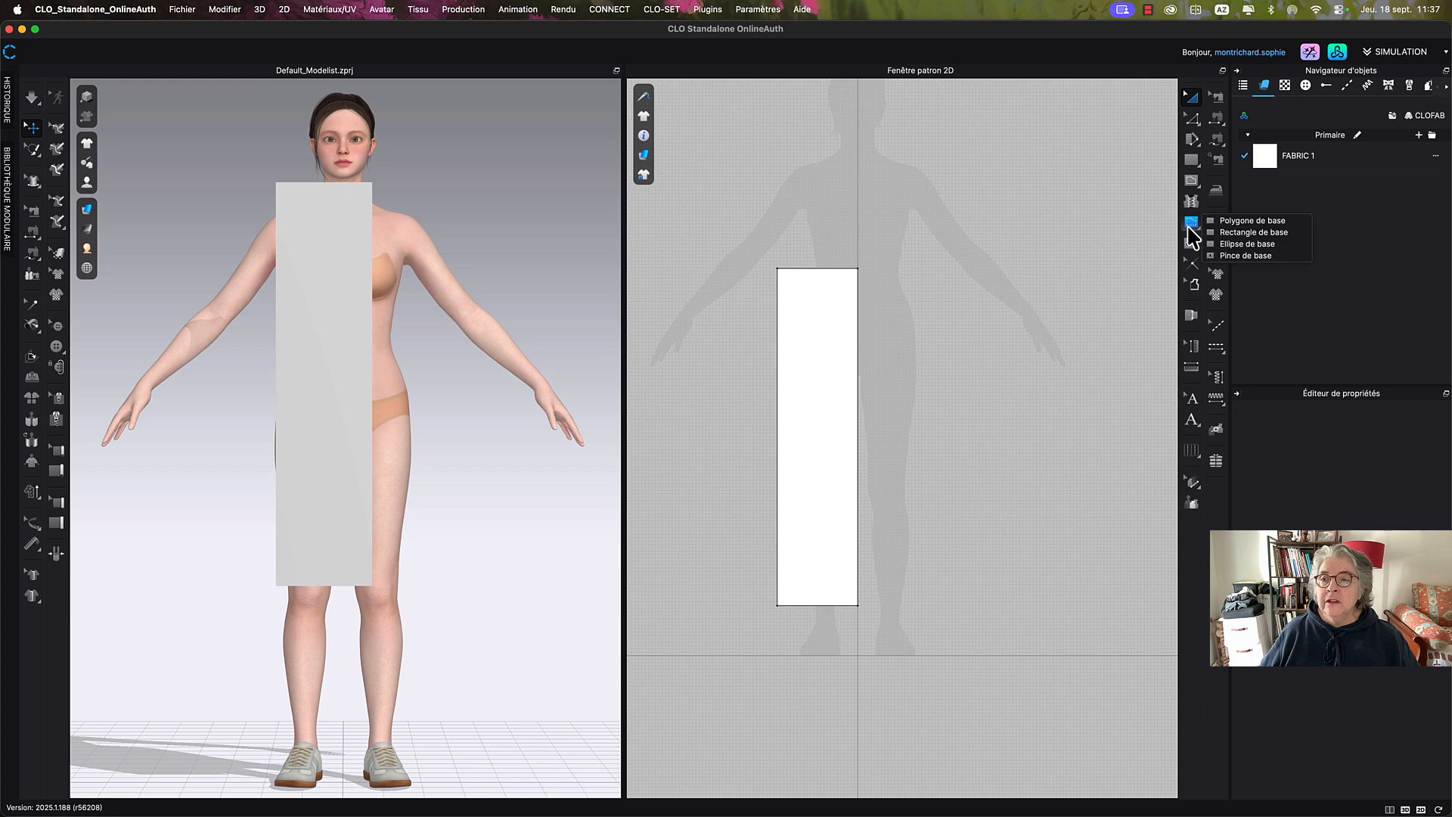
left_click(1254, 221)
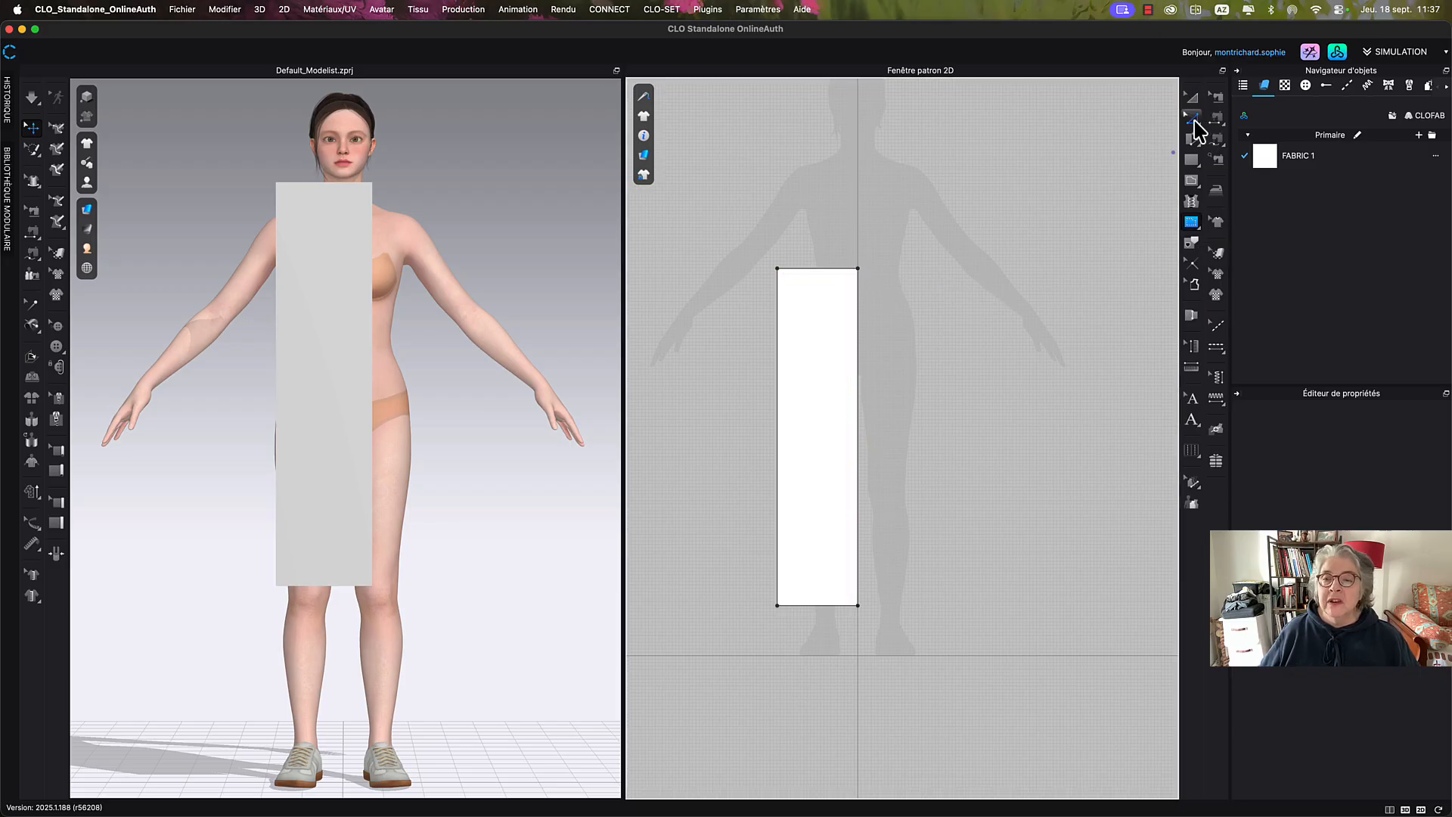
left_click(1193, 119)
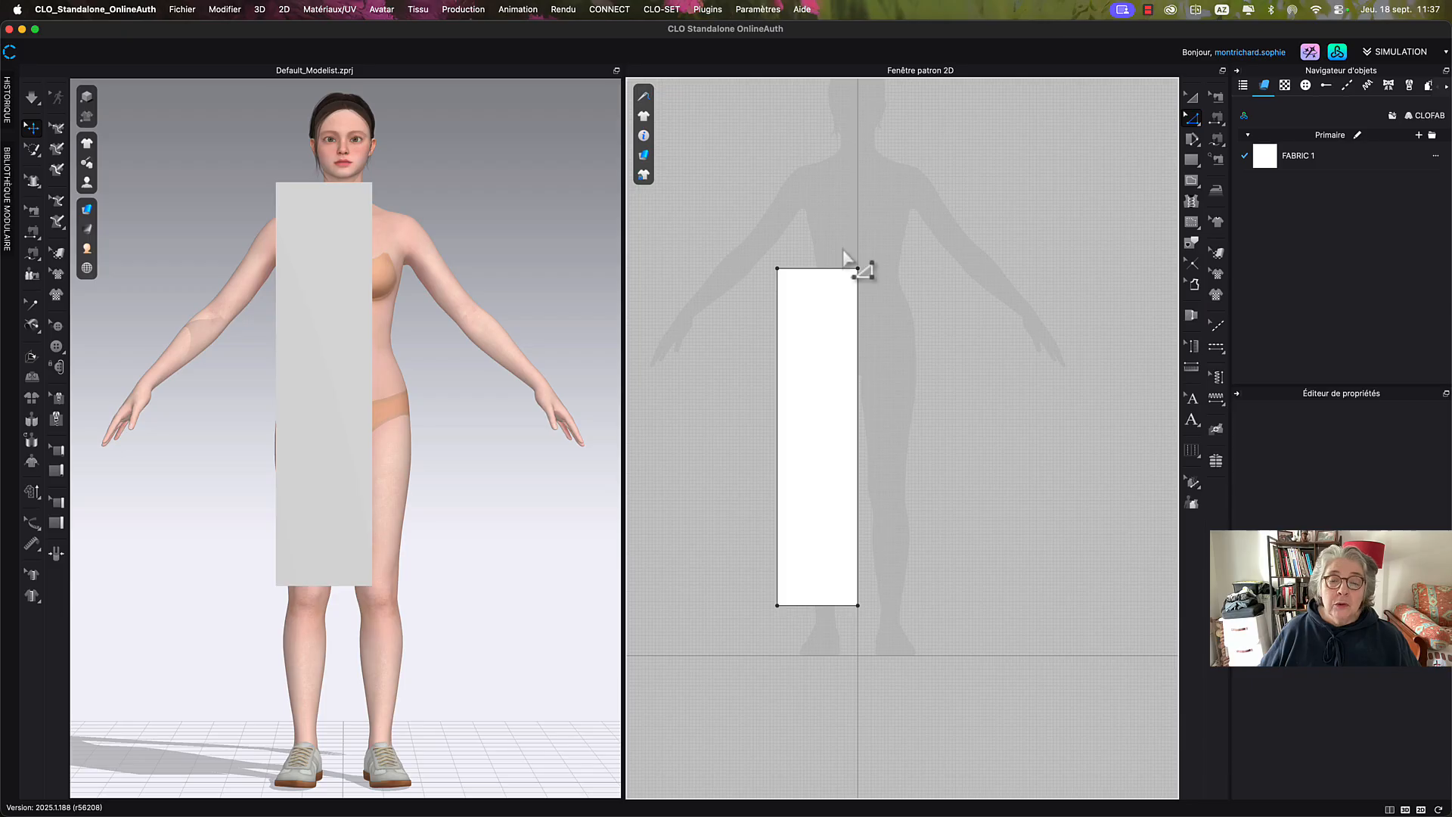
left_click(841, 271)
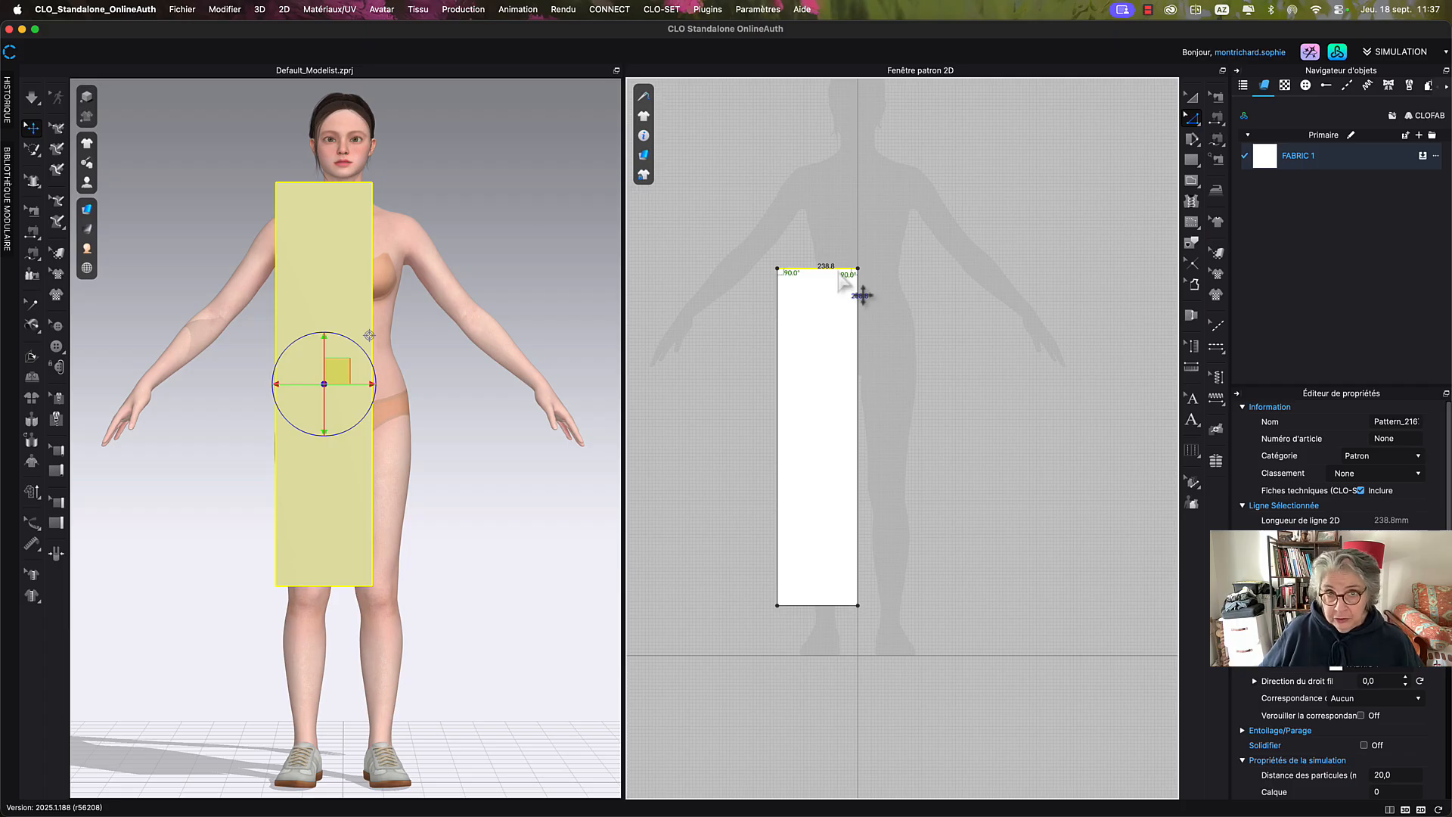
right_click(840, 275)
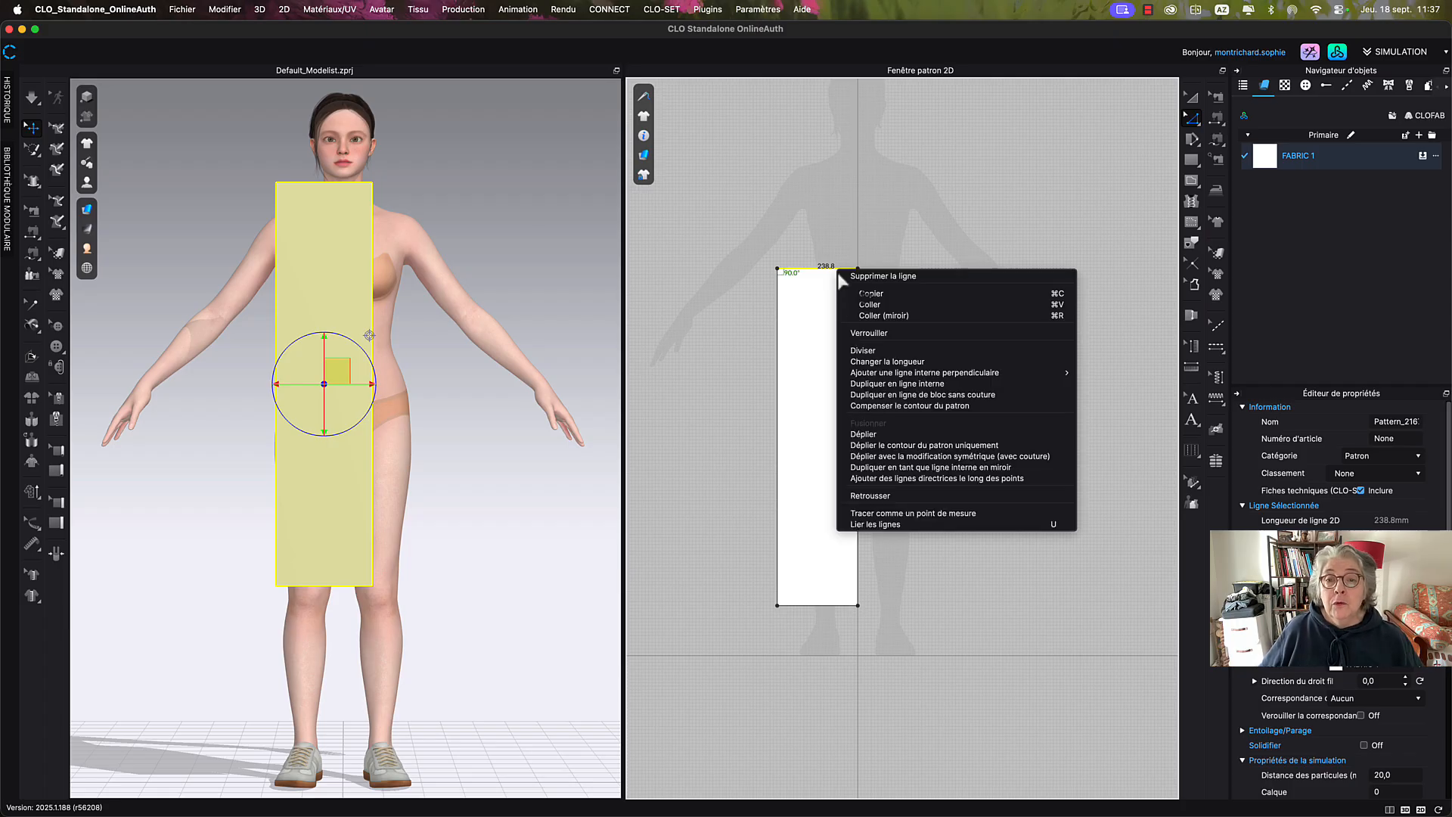
left_click(911, 384)
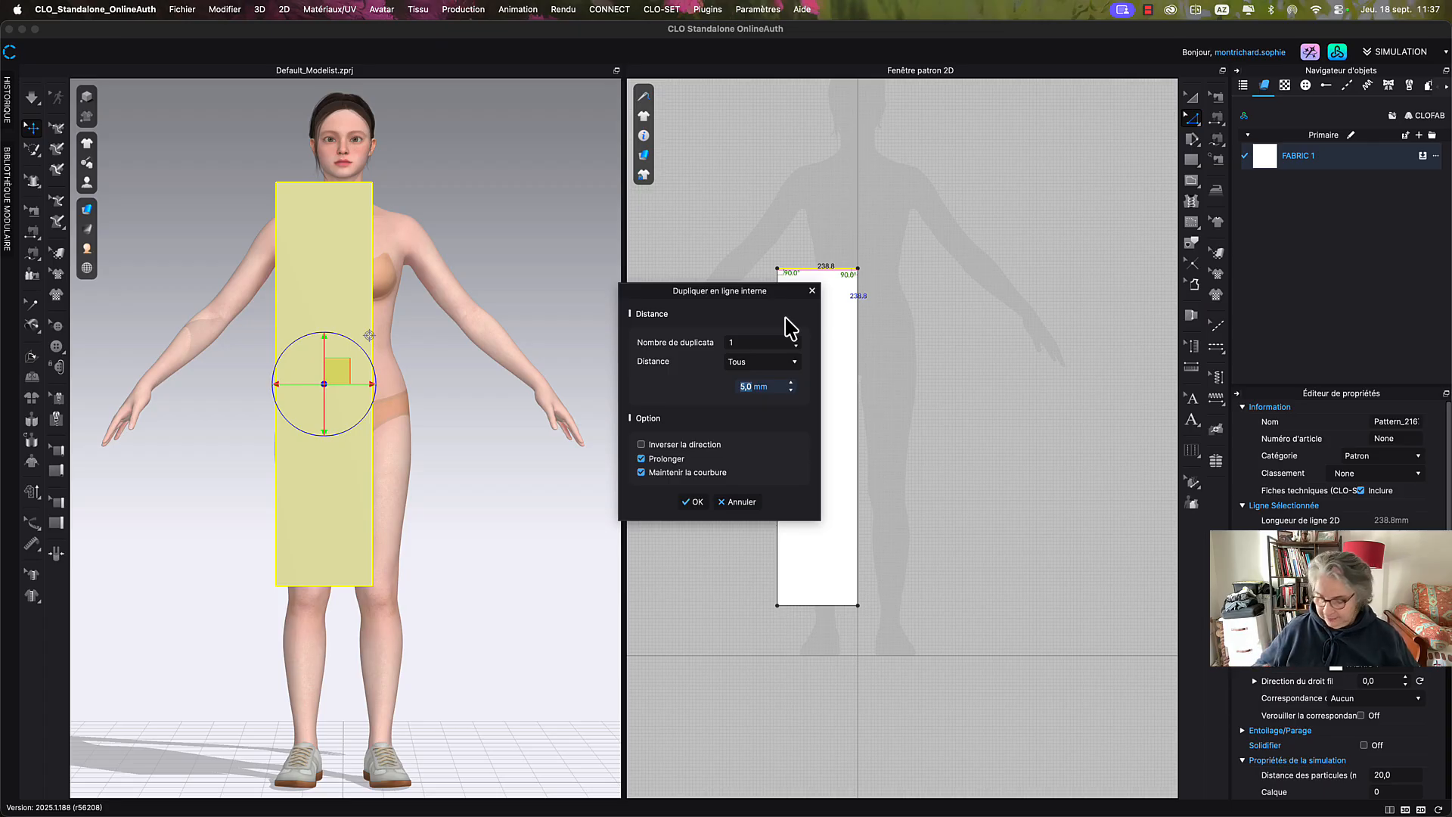
type("220")
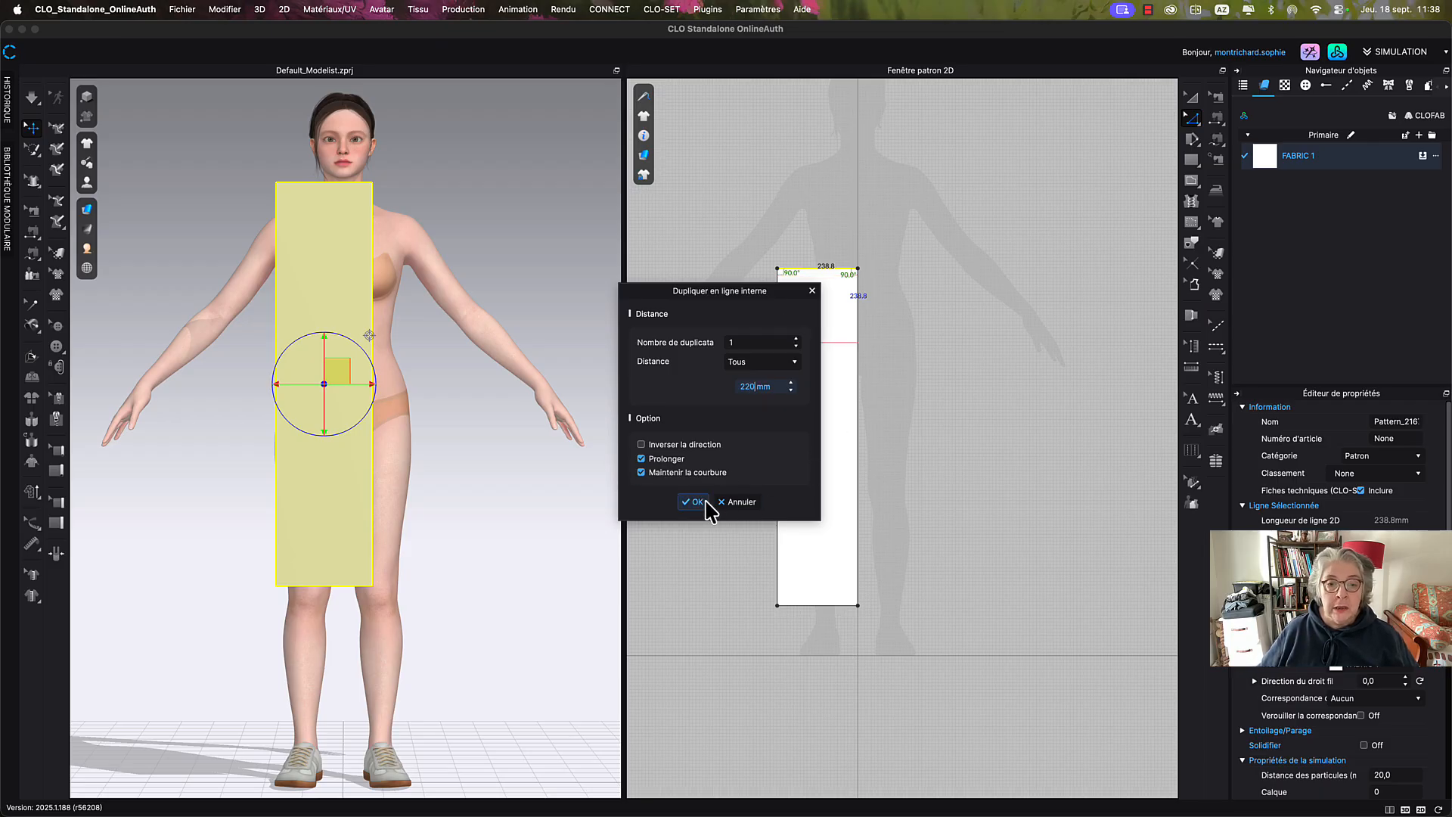
left_click(694, 502)
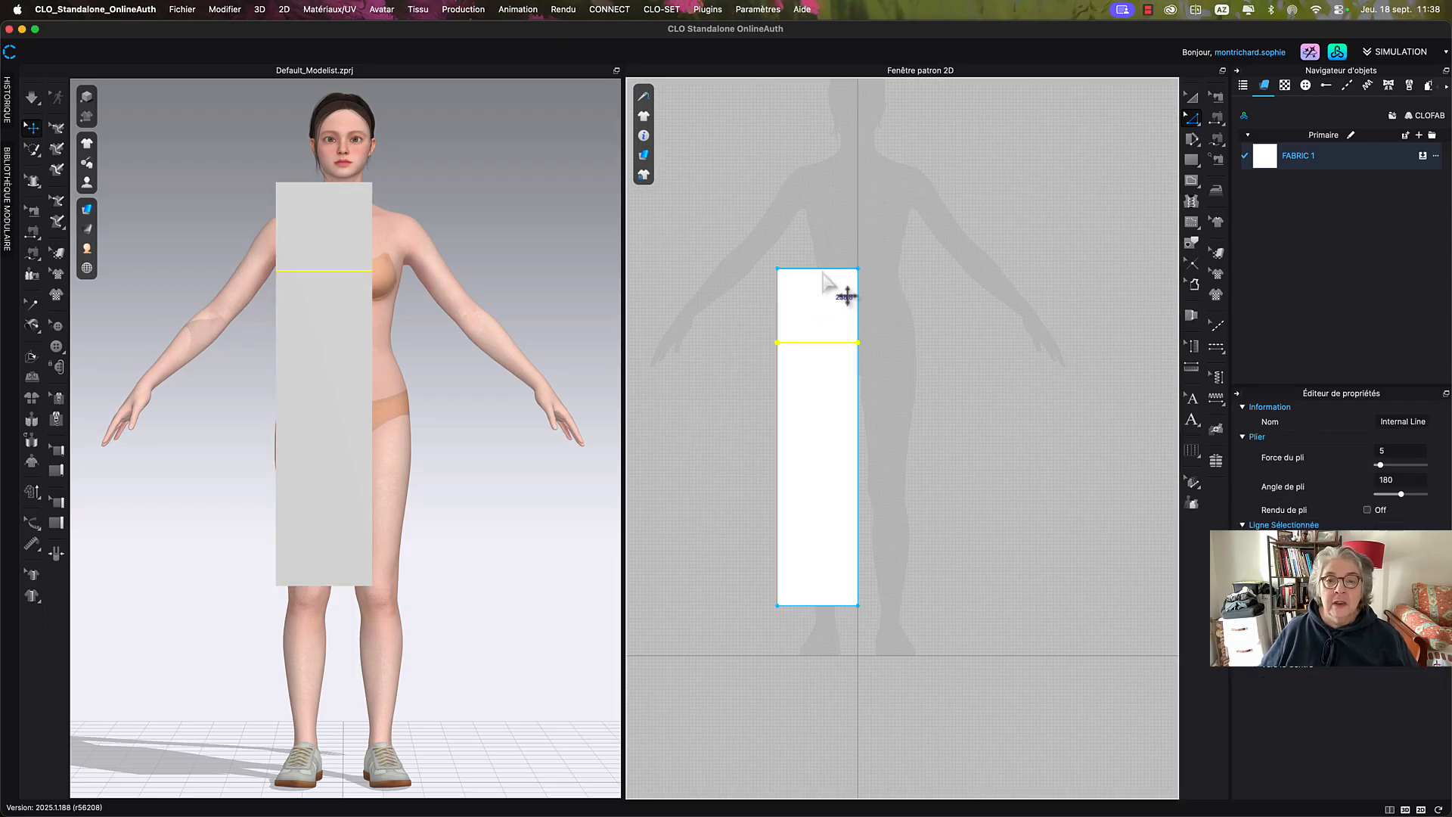
Duplicate the rectangle's upper edge as one internal line at a distance of 250 mm.
left_click(846, 294)
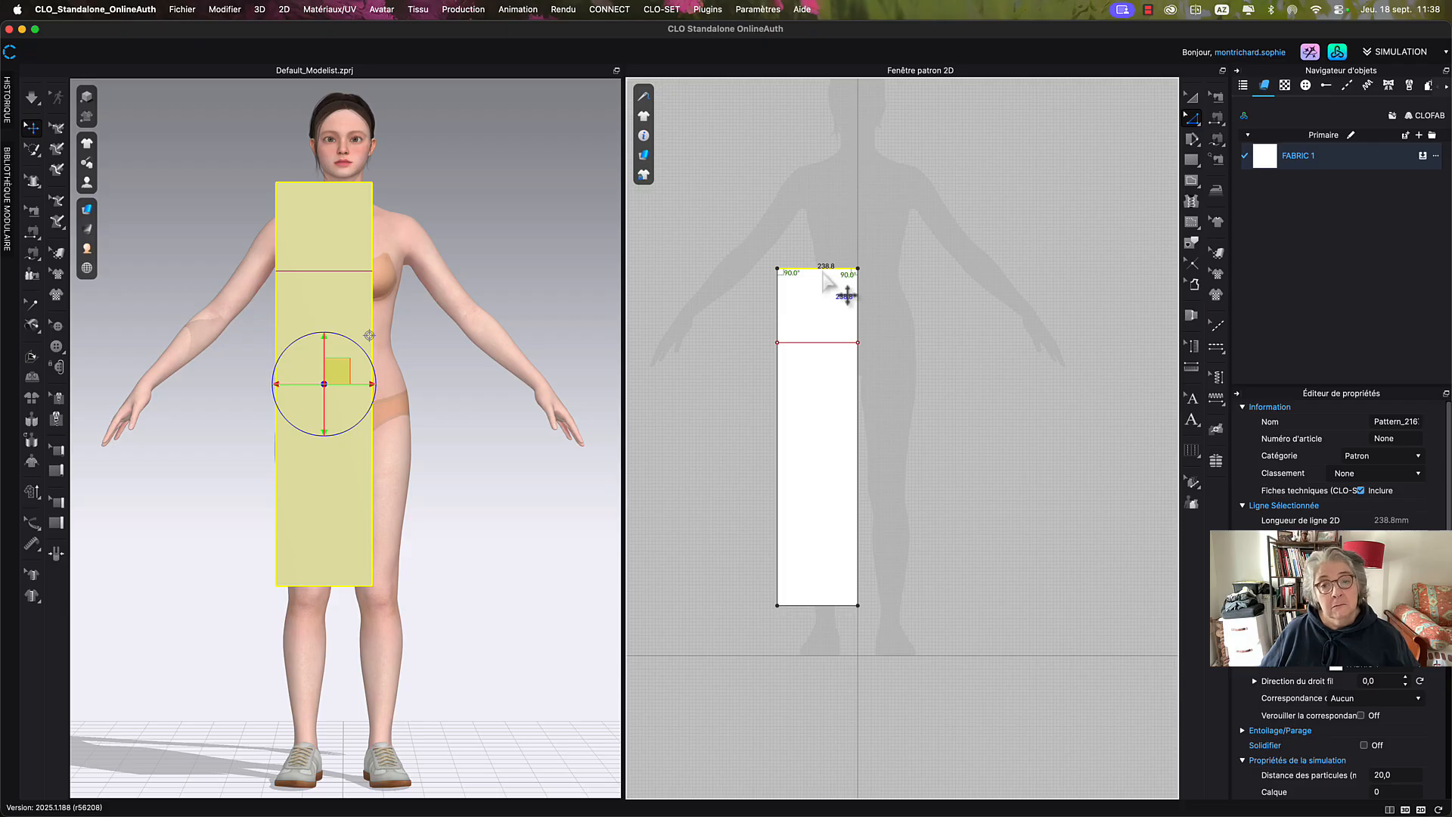
right_click(822, 271)
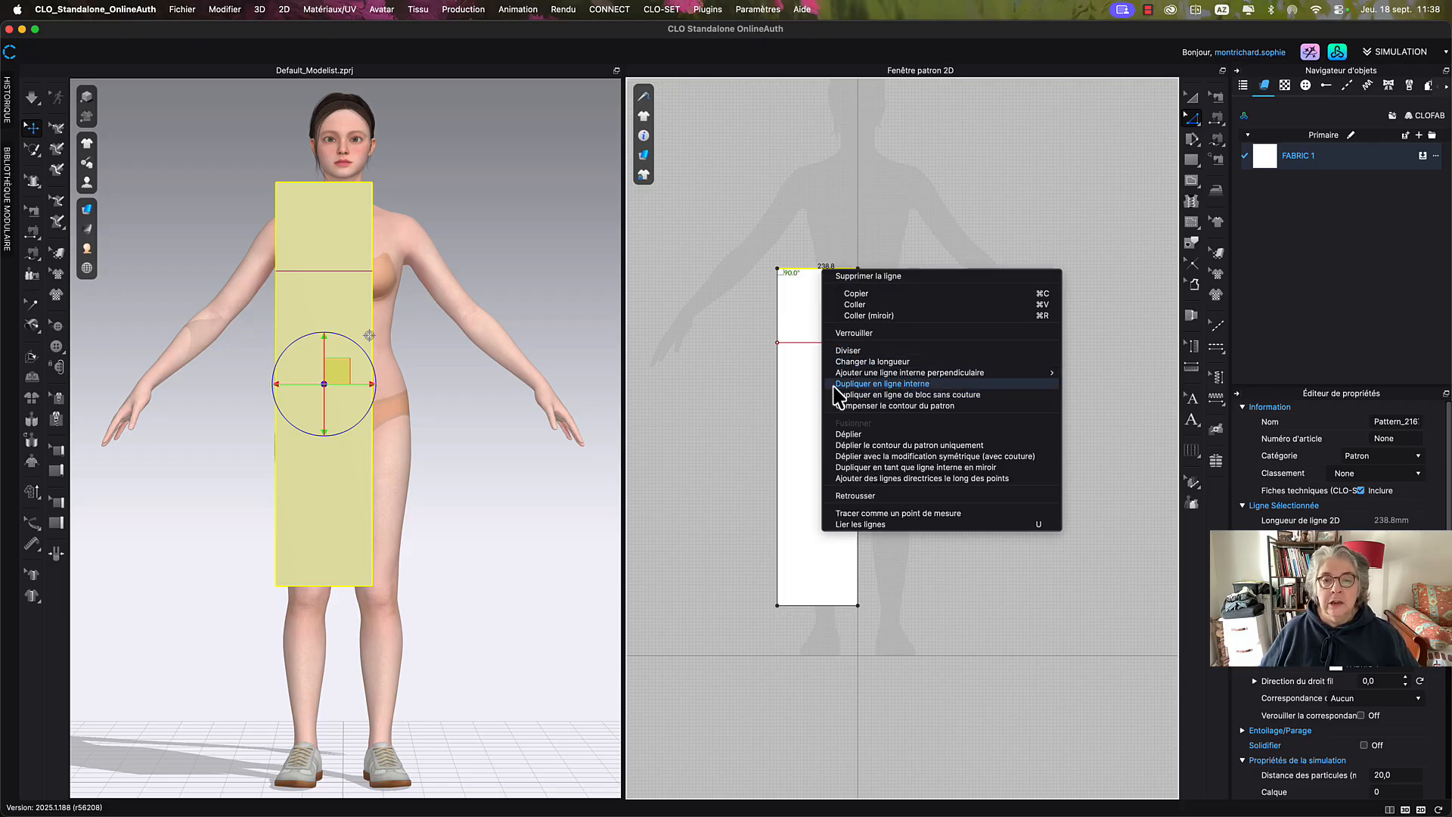
left_click(835, 384)
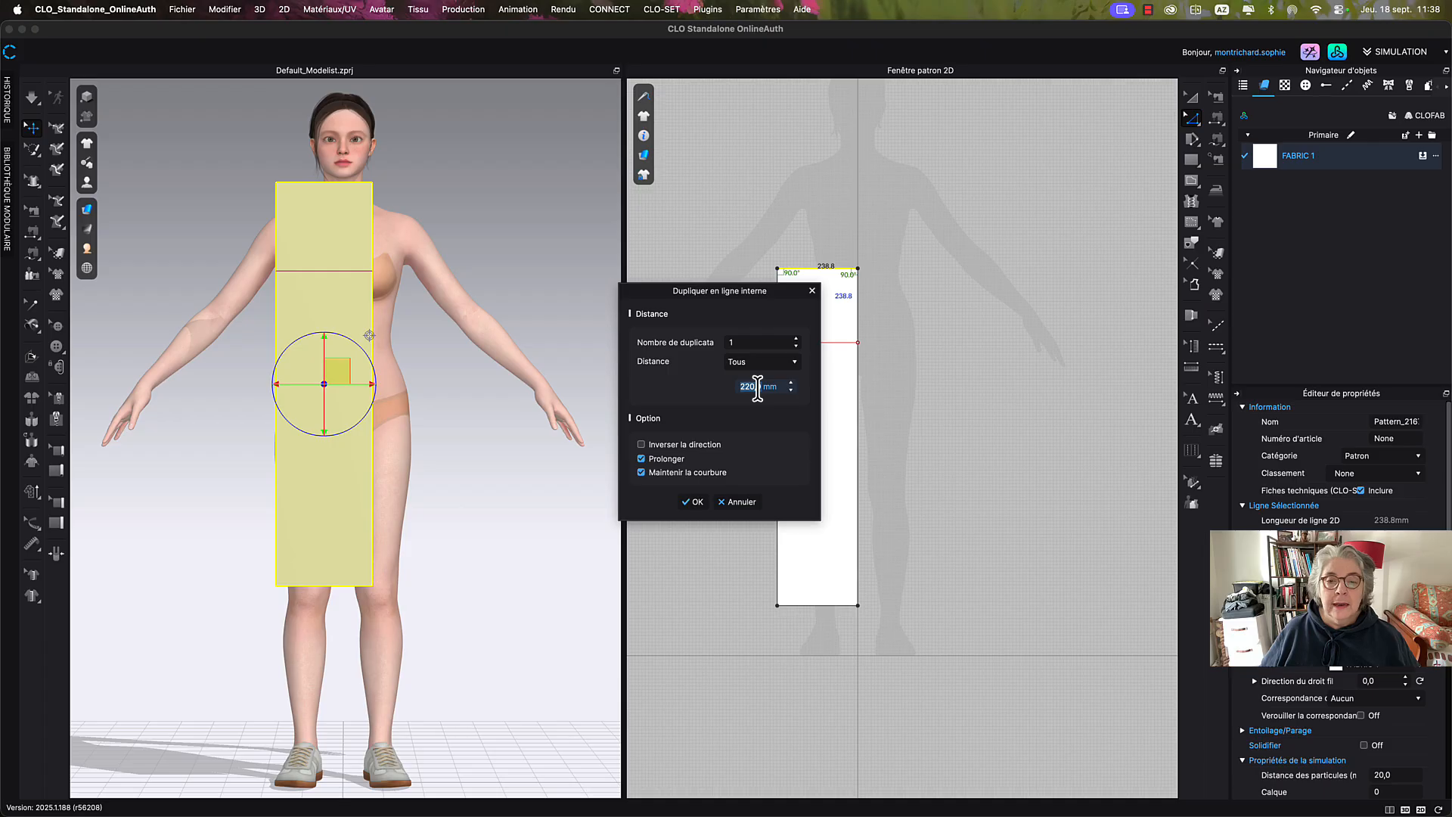
left_click(742, 440)
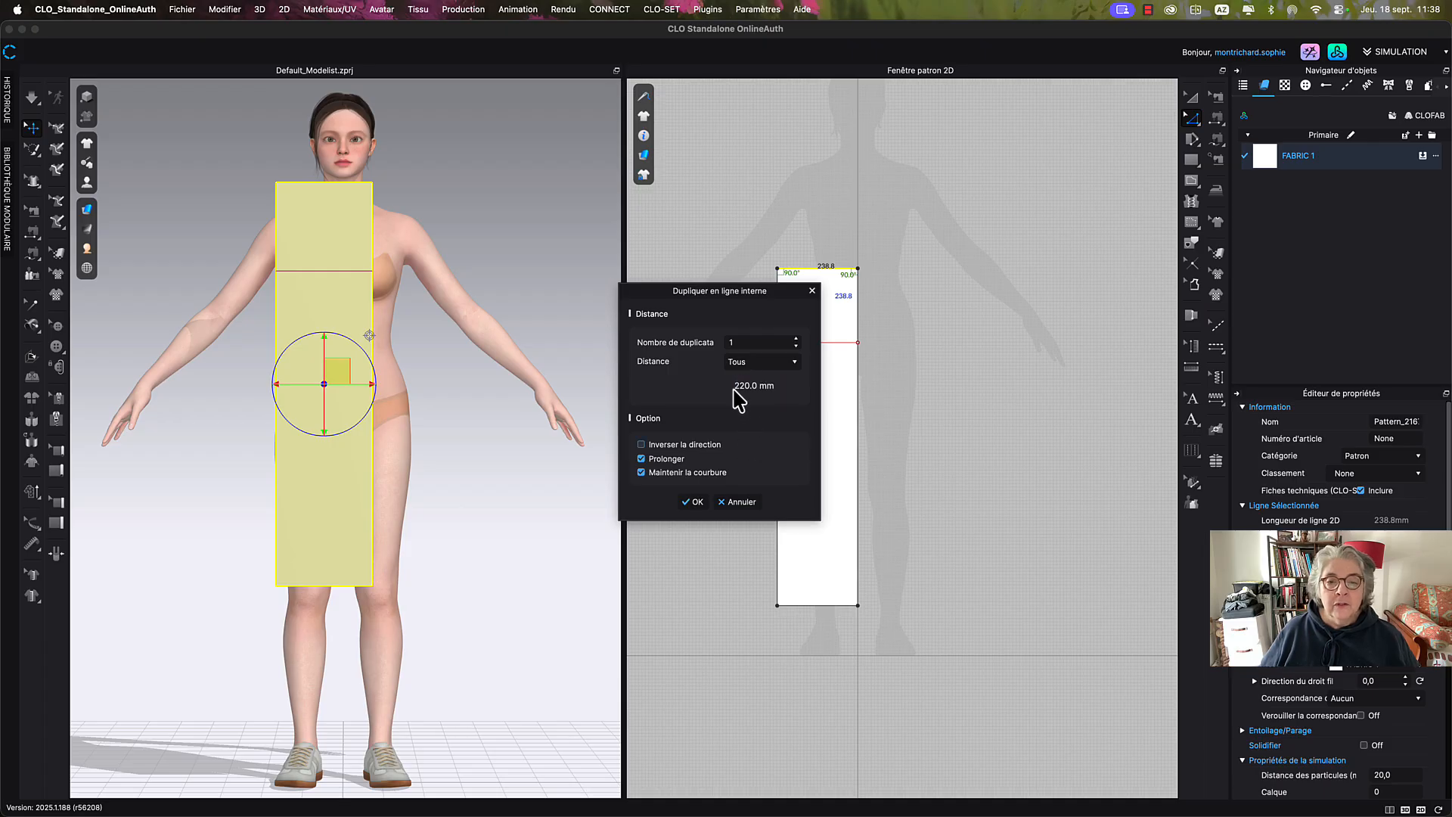
left_click(742, 389)
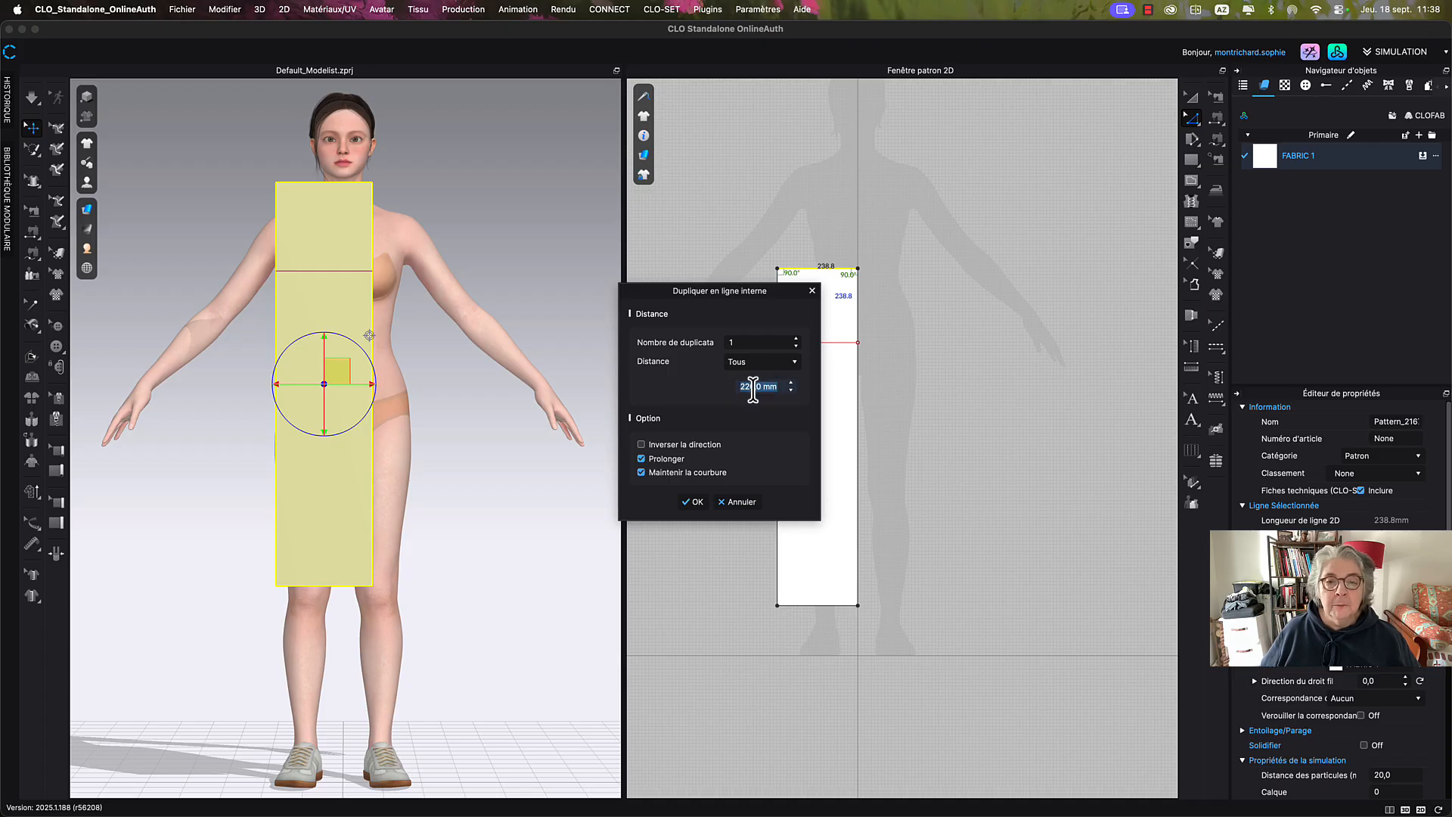
left_click(753, 389)
key("BackSpace")
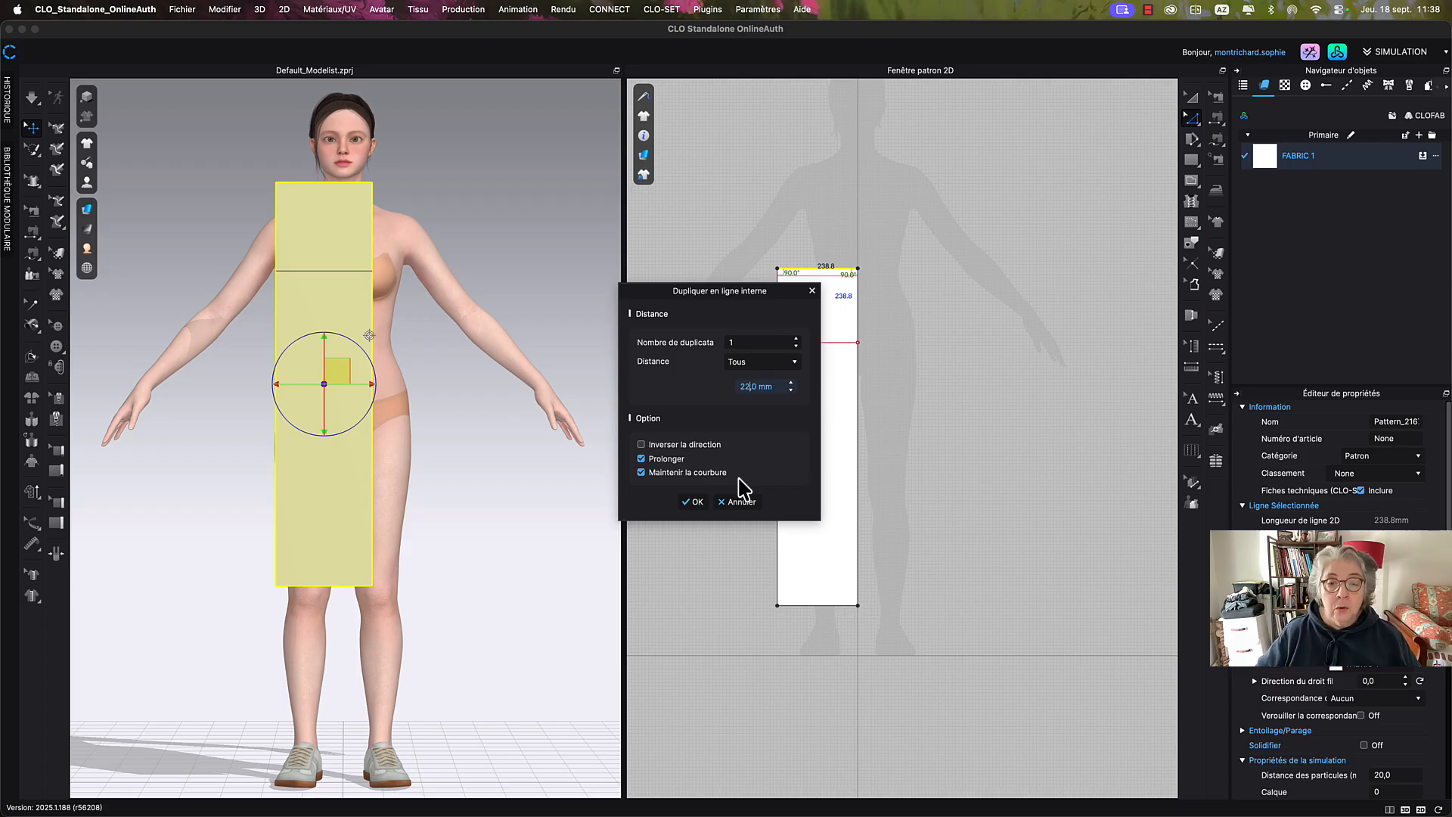
key("BackSpace")
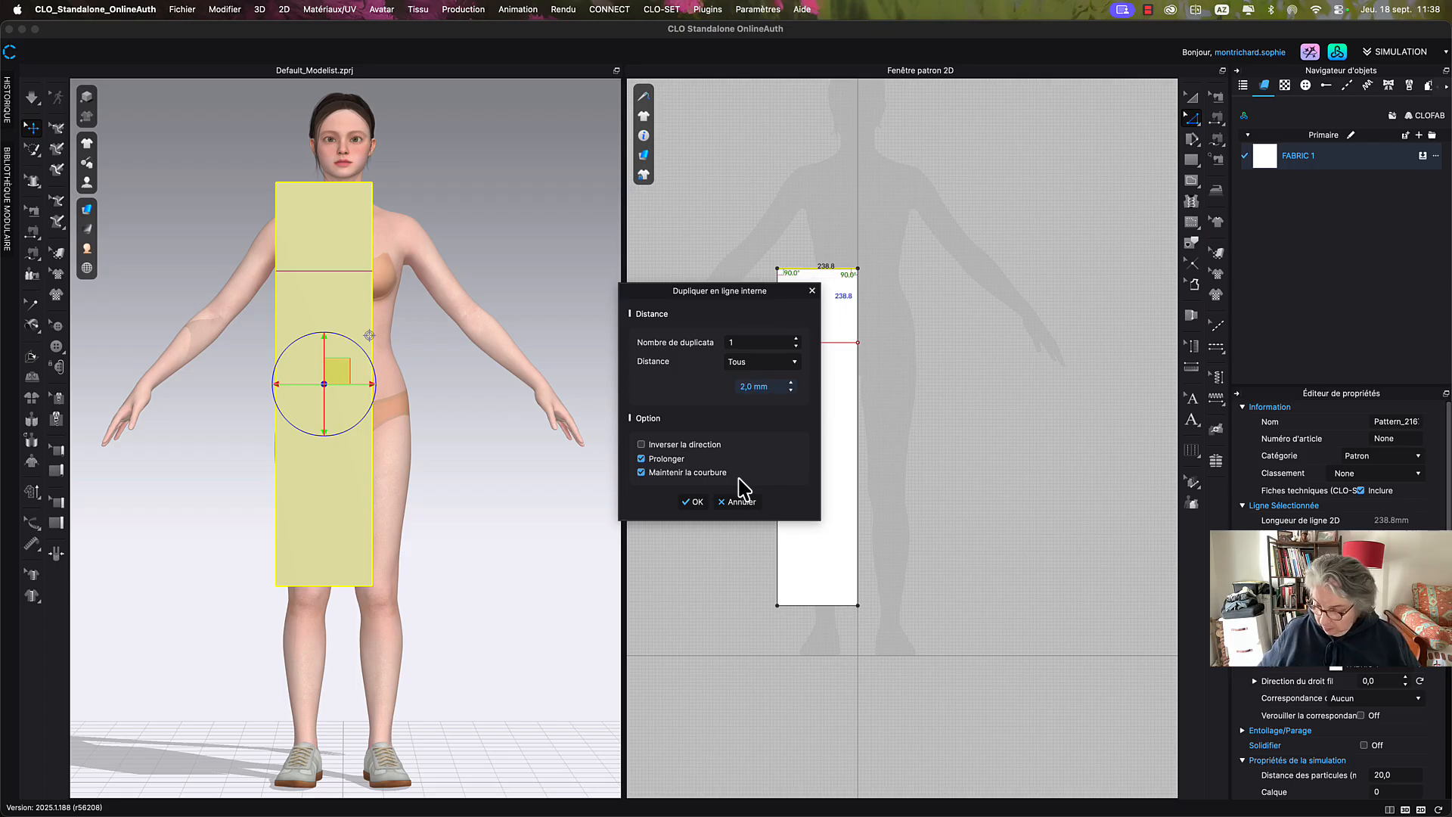
type("50")
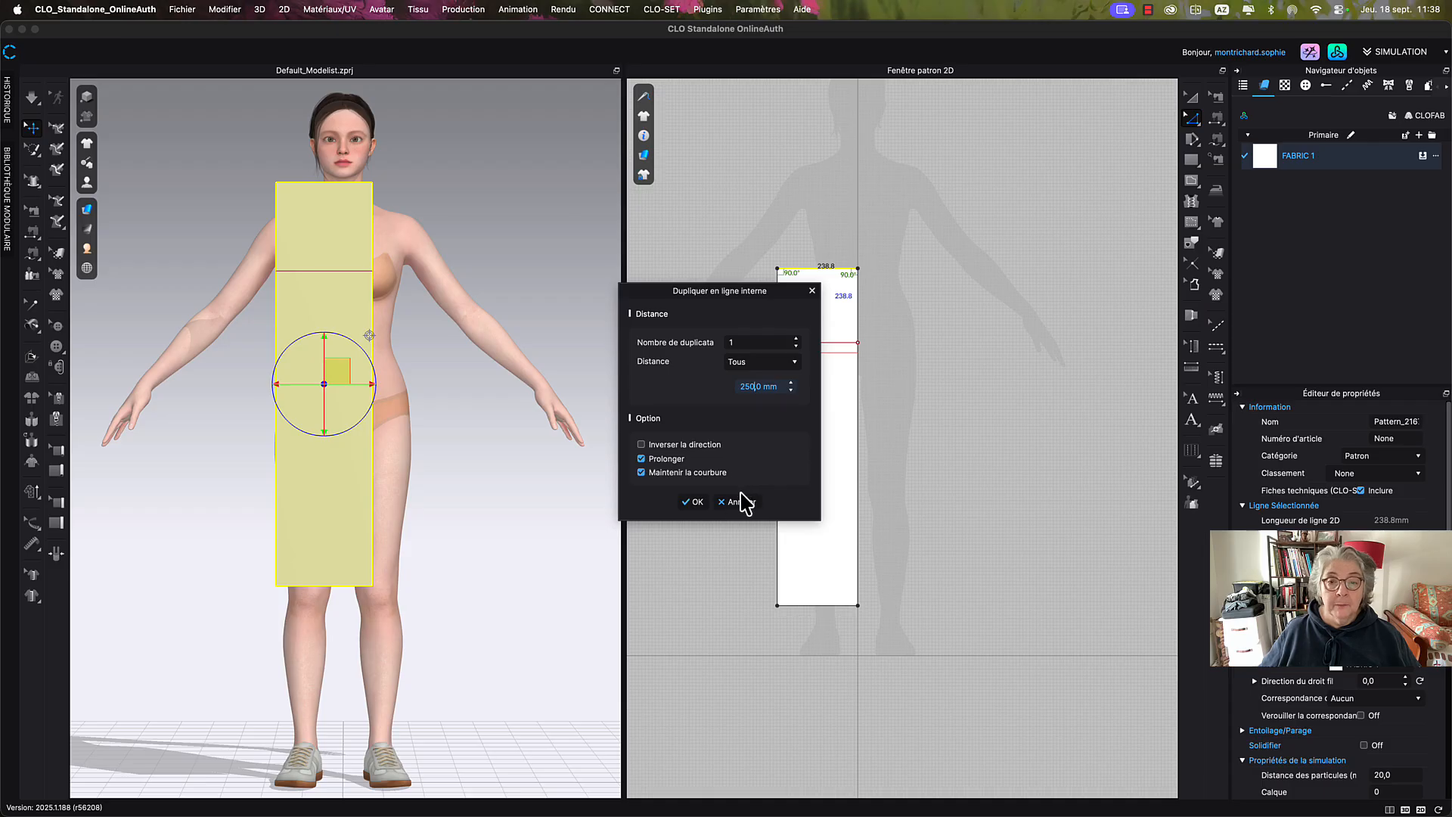
left_click(695, 503)
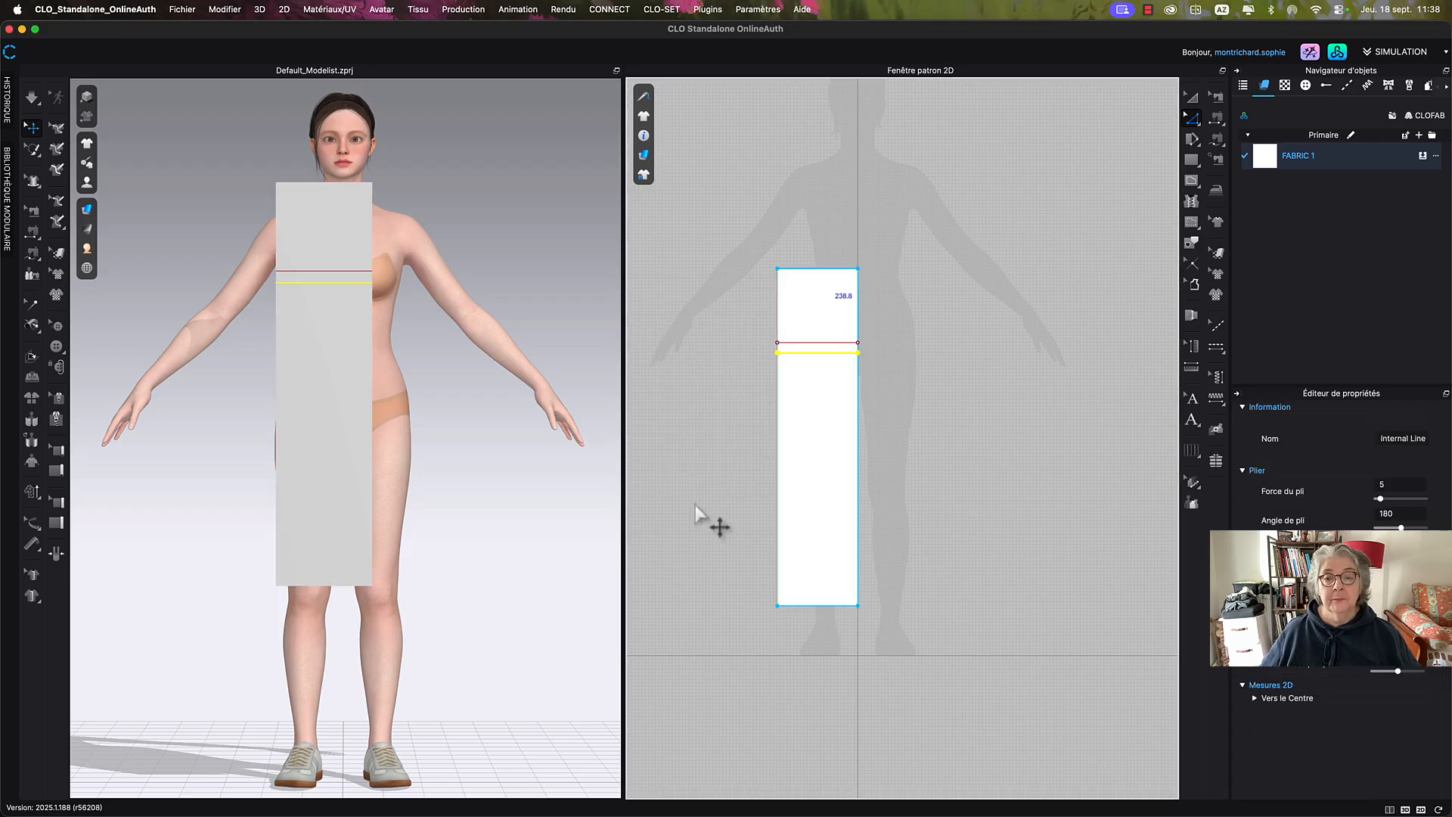
left_click(907, 340)
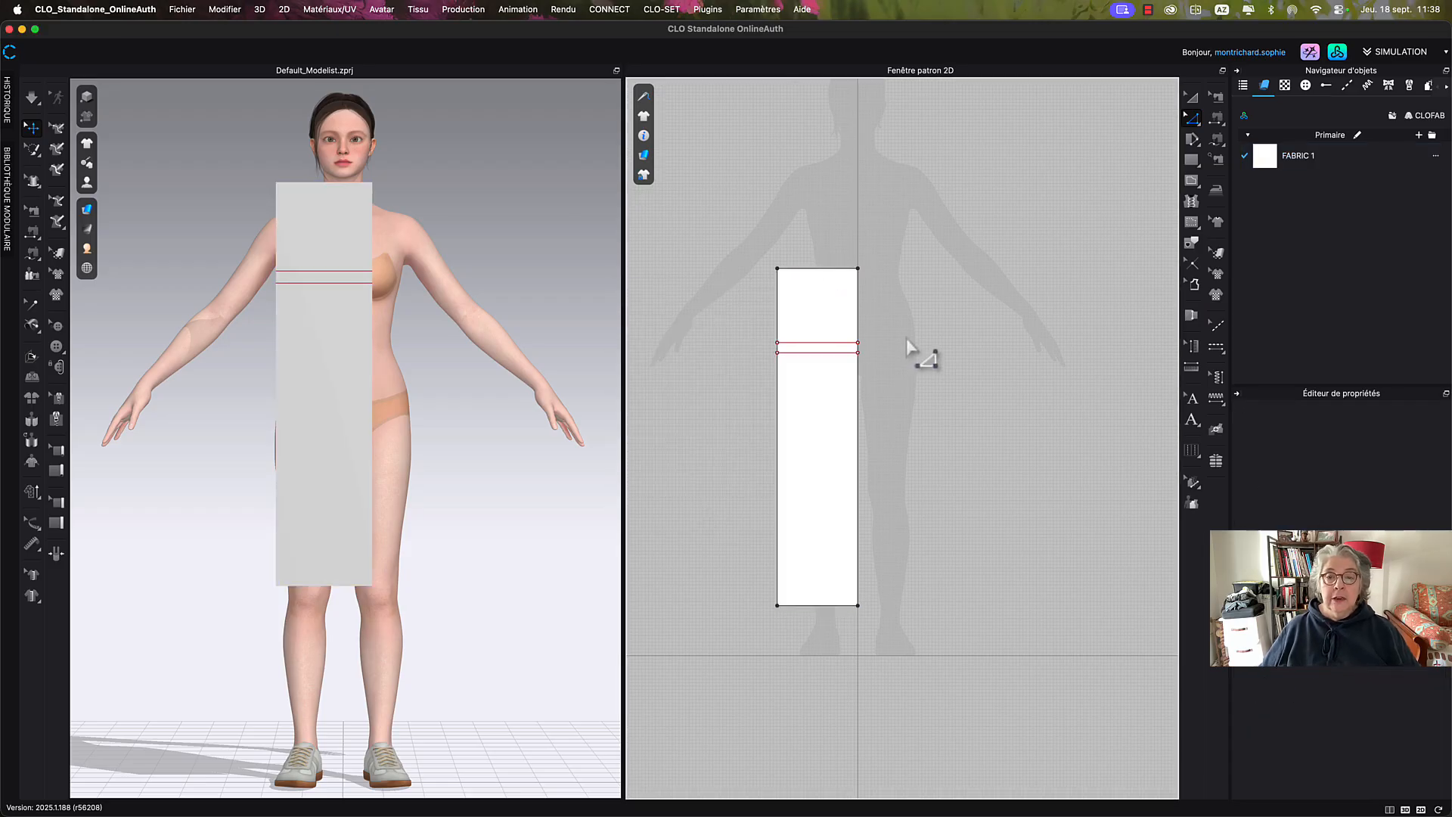
Convert the two horizontal internal lines at 220 mm and 250 mm into base lines.
left_click(836, 344)
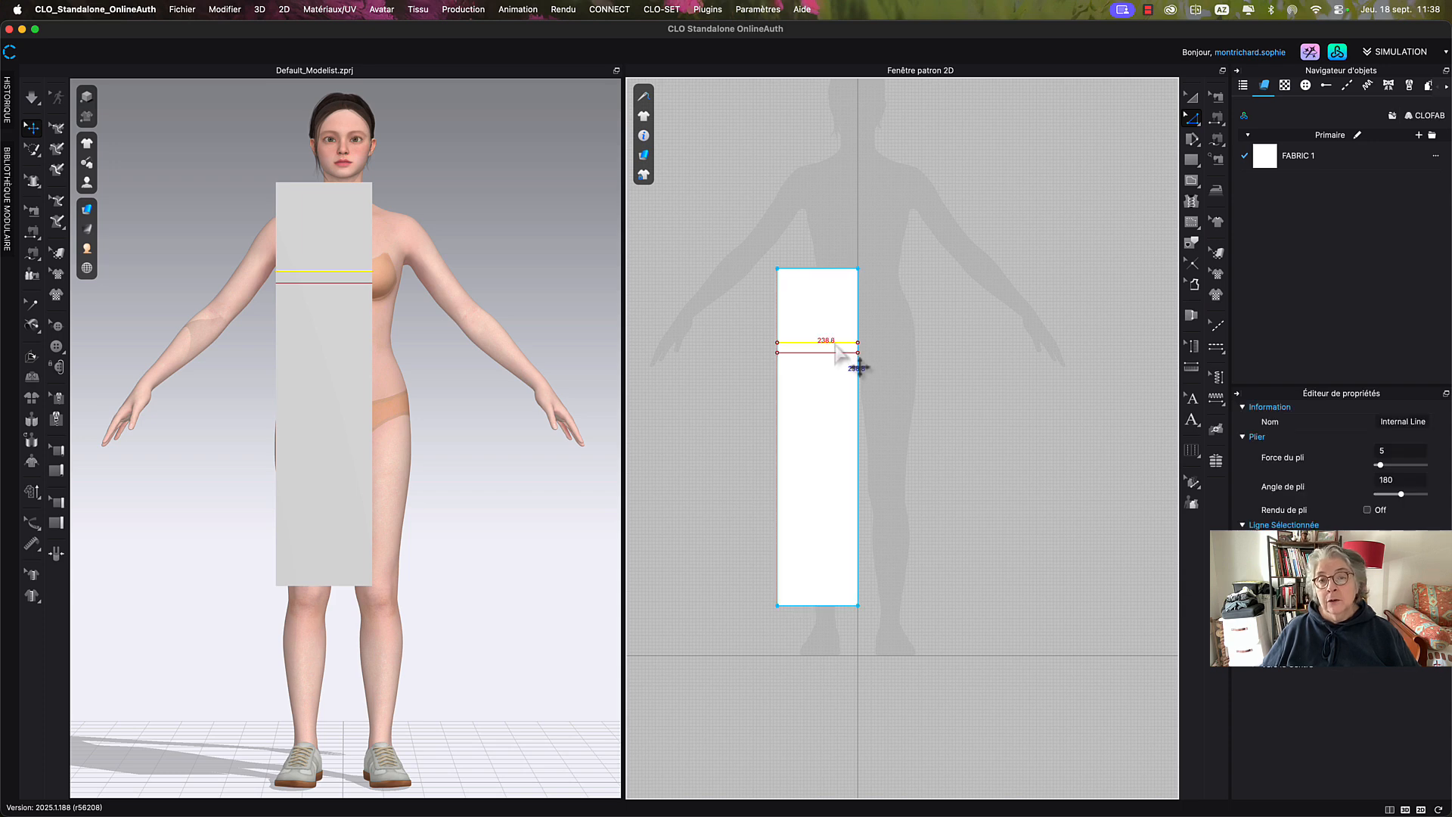
right_click(837, 350)
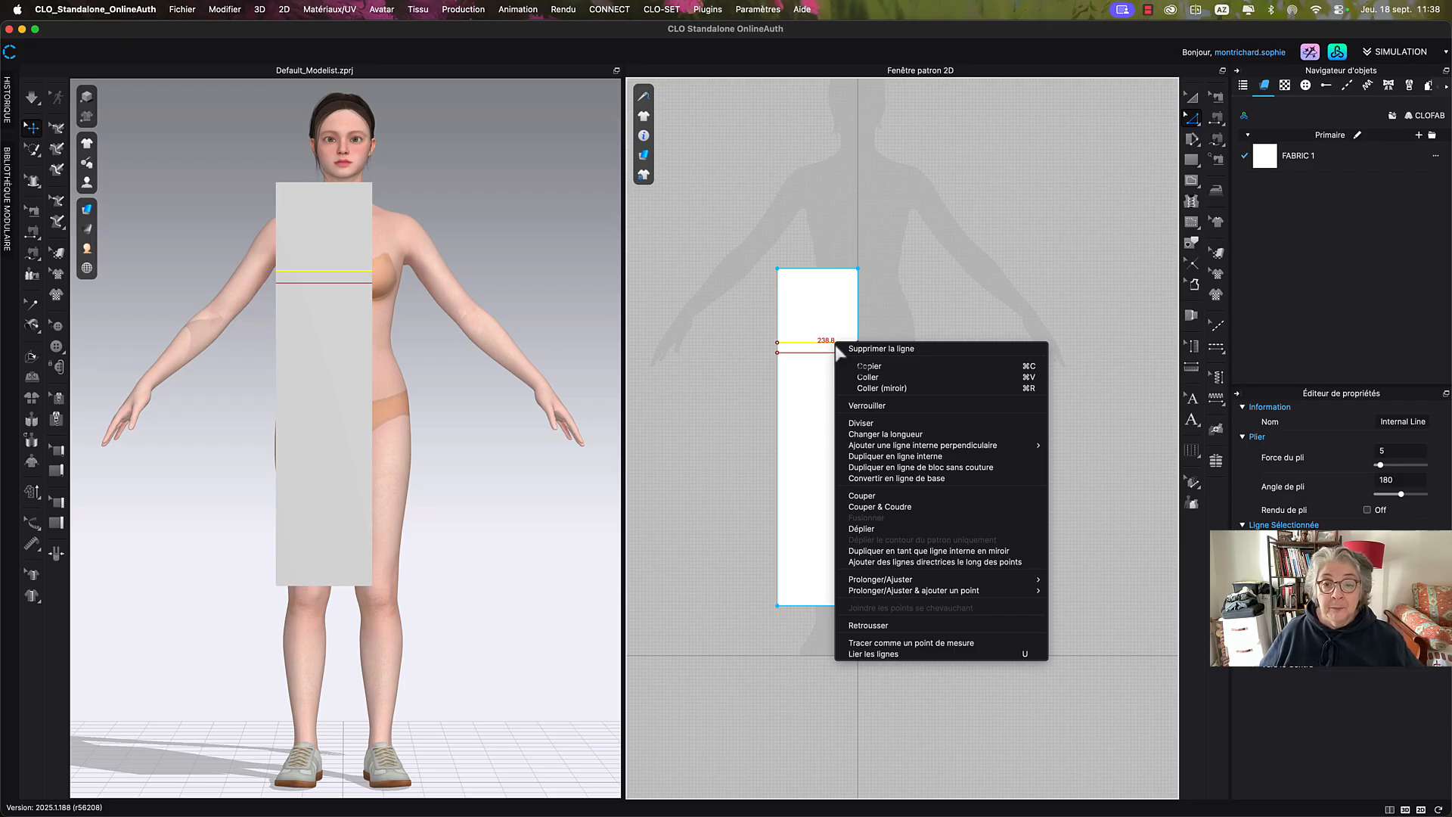
left_click(910, 479)
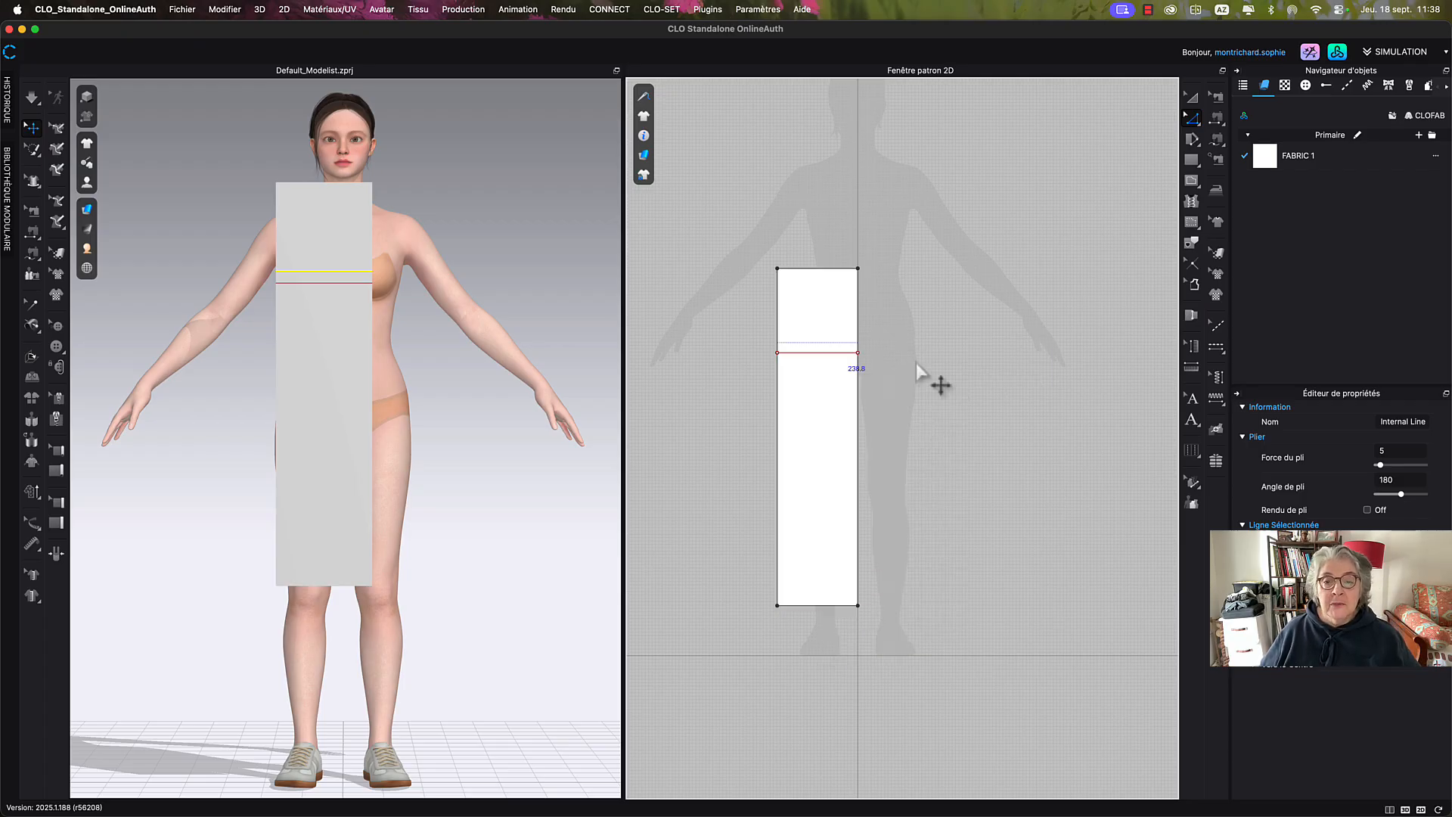
left_click(833, 353)
right_click(832, 354)
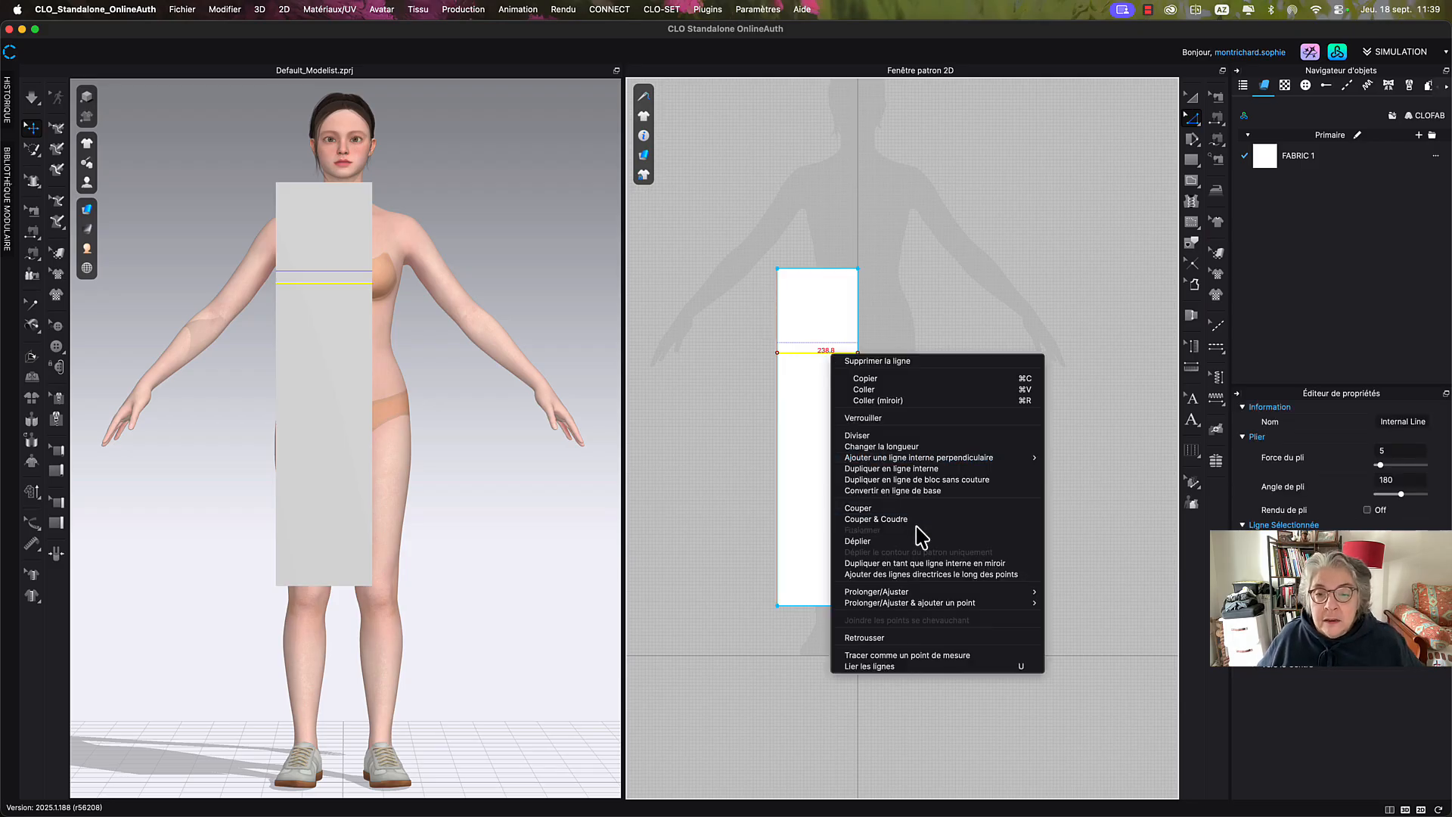
left_click(915, 490)
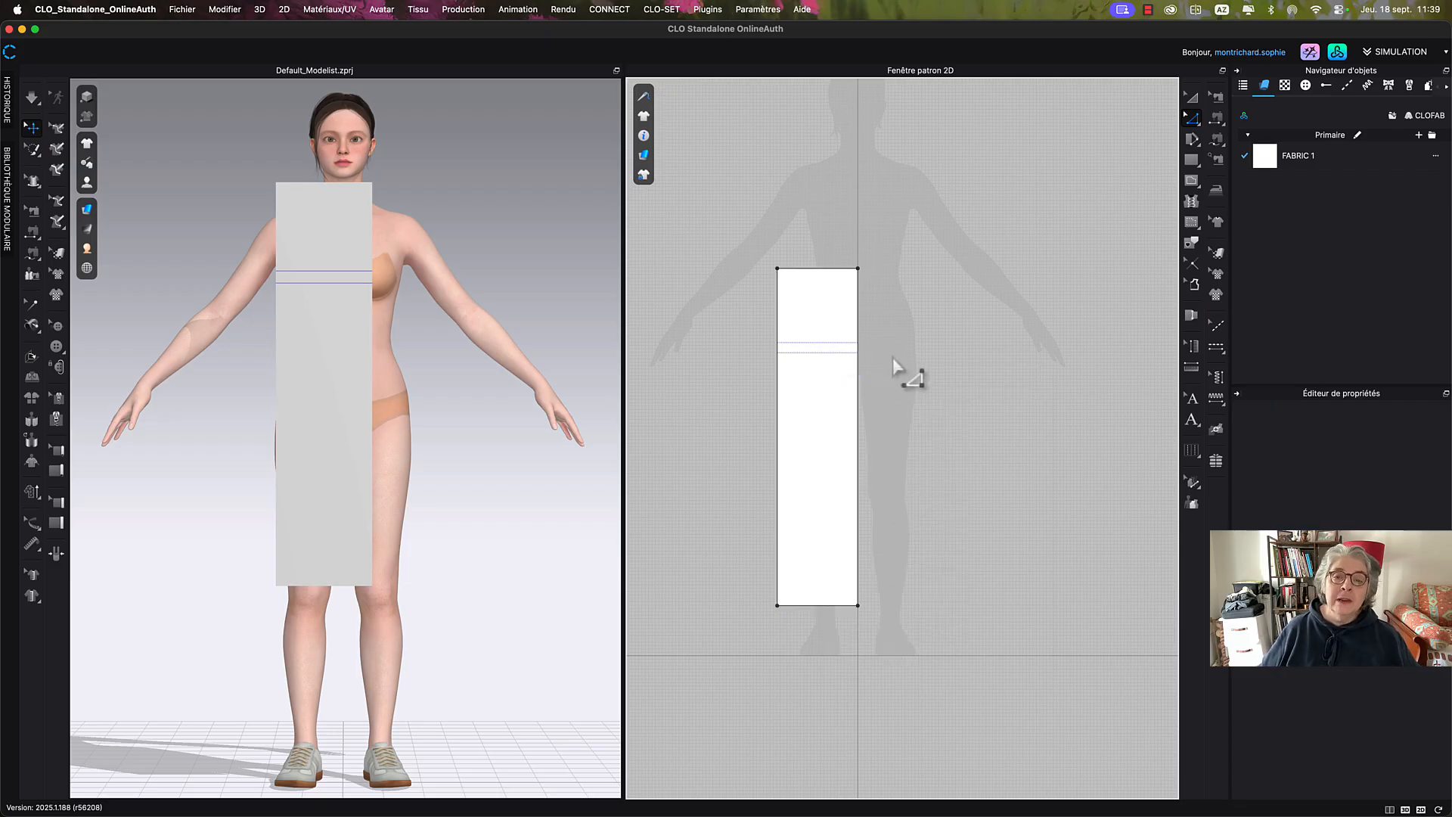
Distribute one internal line midway between the rectangle's two long vertical edges and convert it into a base line.
left_click(860, 434)
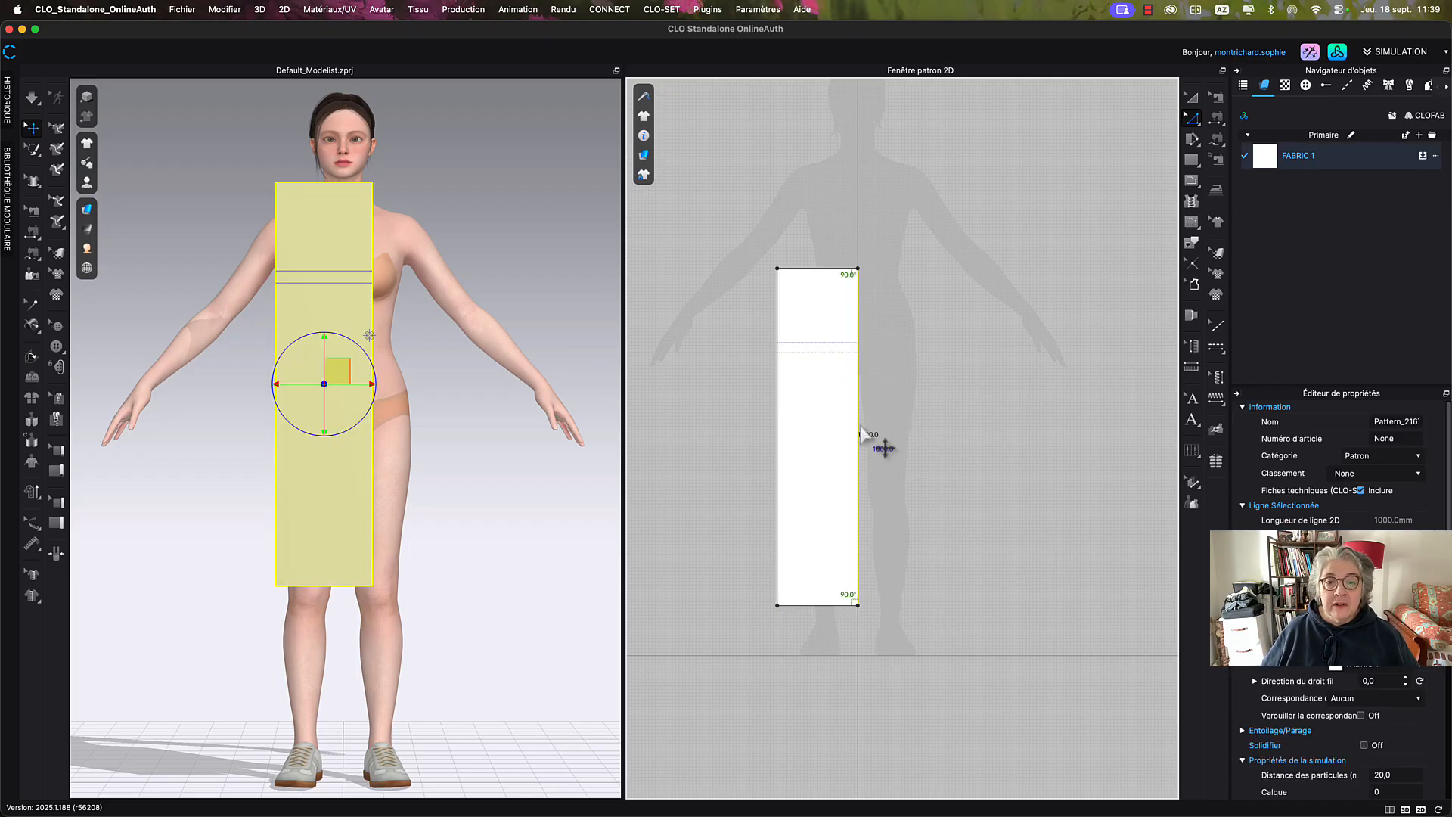
left_click(779, 483, "shift")
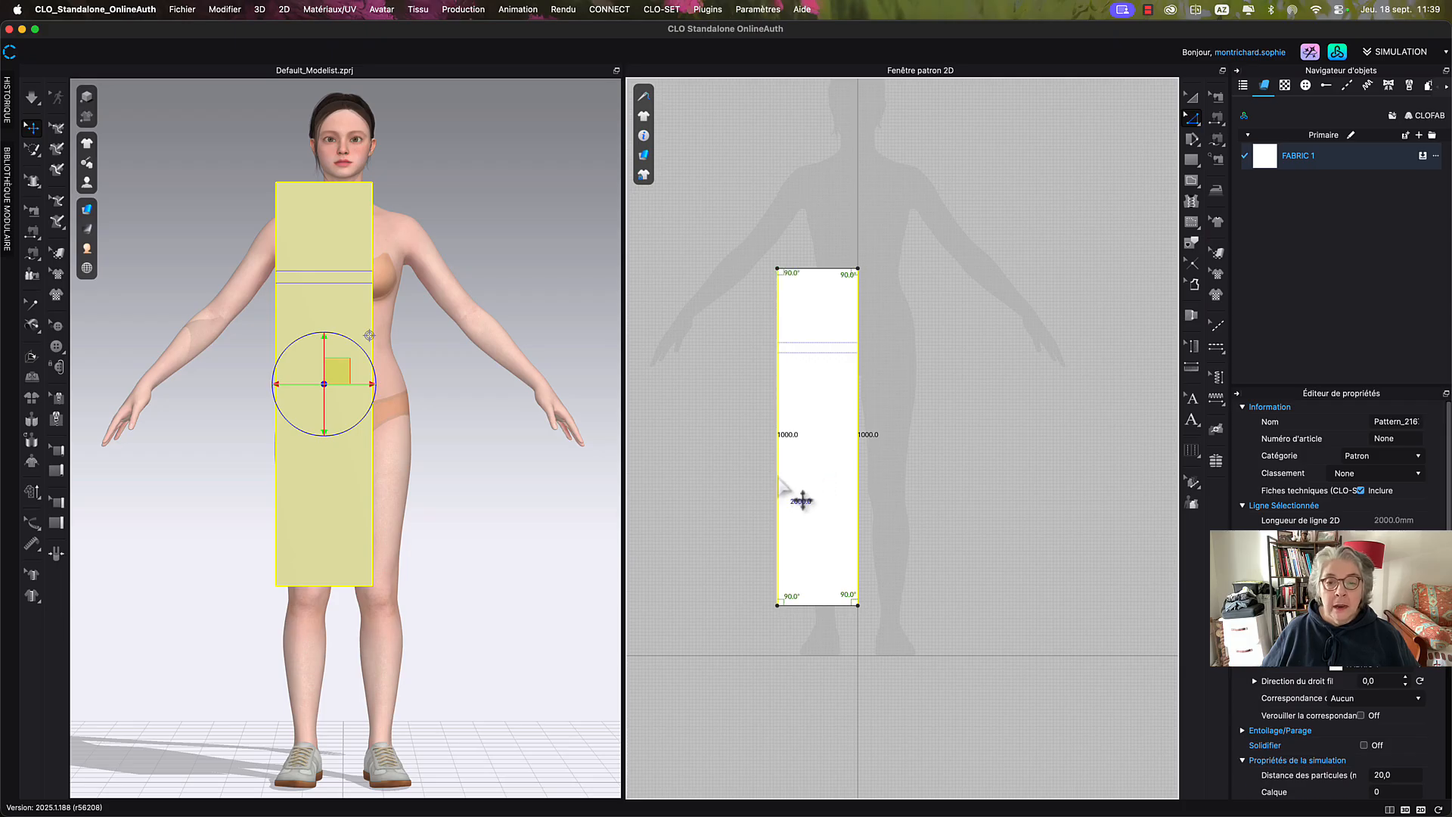
right_click(780, 484)
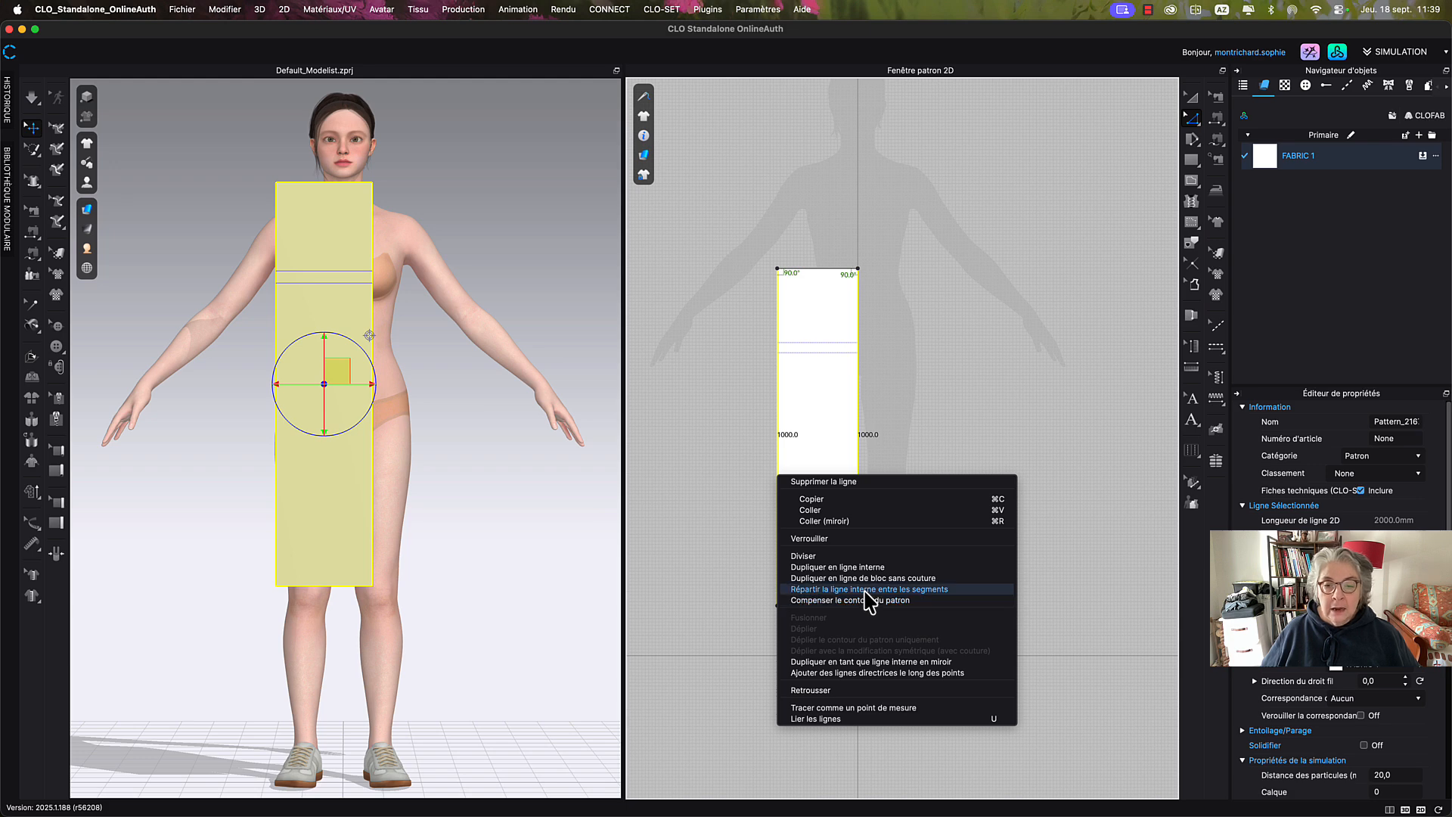
left_click(864, 589)
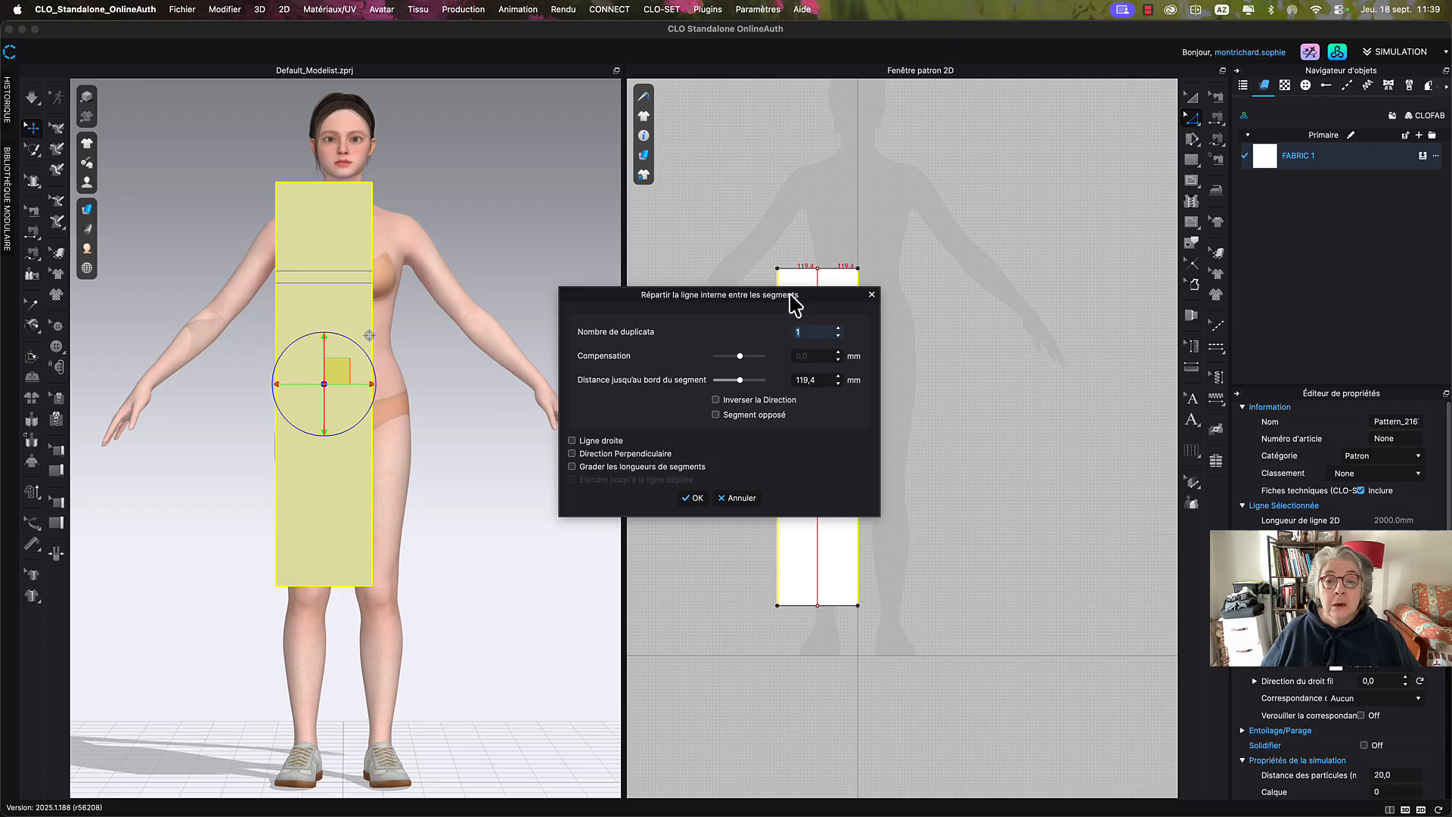
left_click_drag(791, 301, 530, 233)
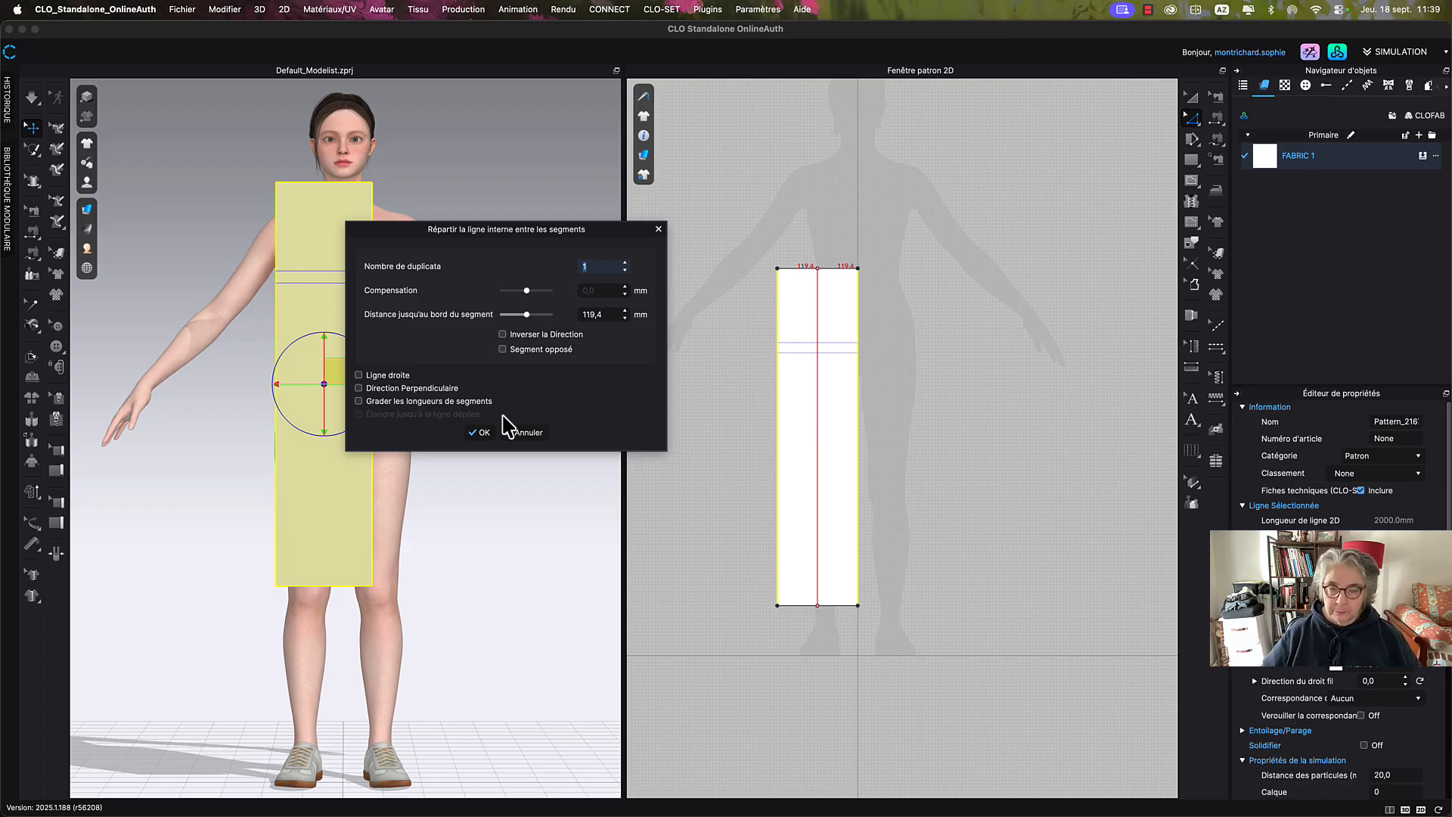
left_click(486, 433)
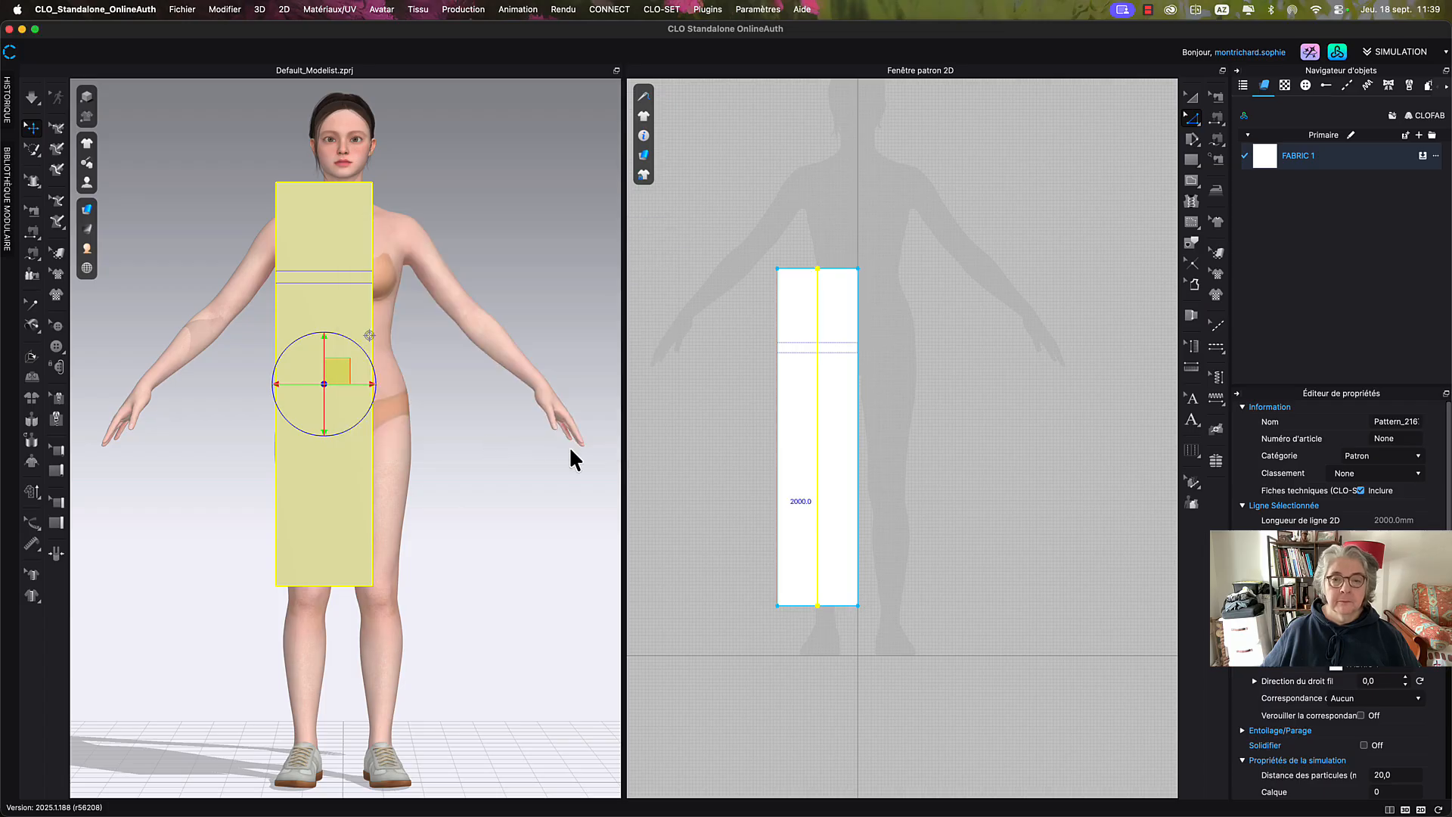
right_click(817, 446)
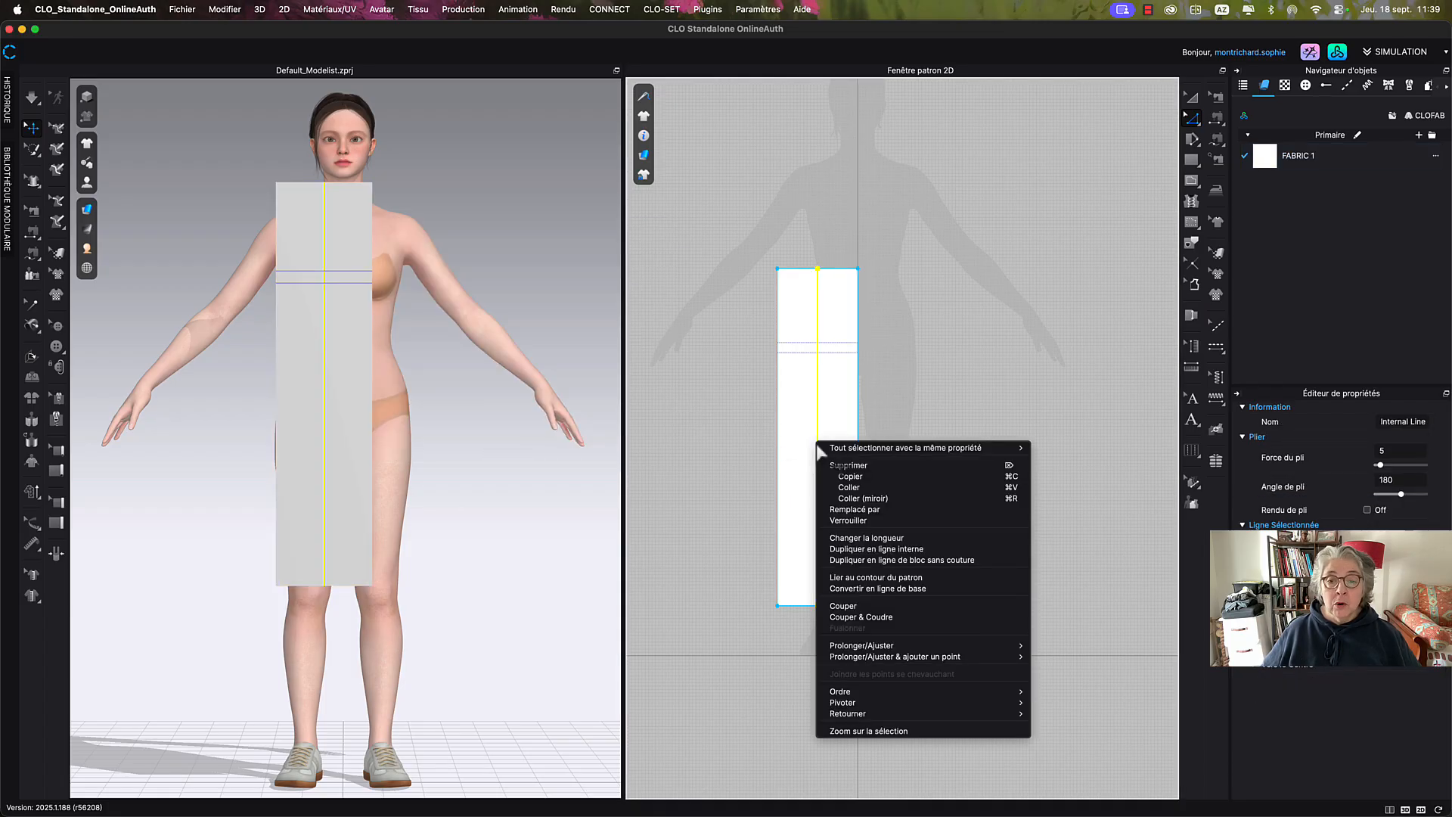
left_click(890, 591)
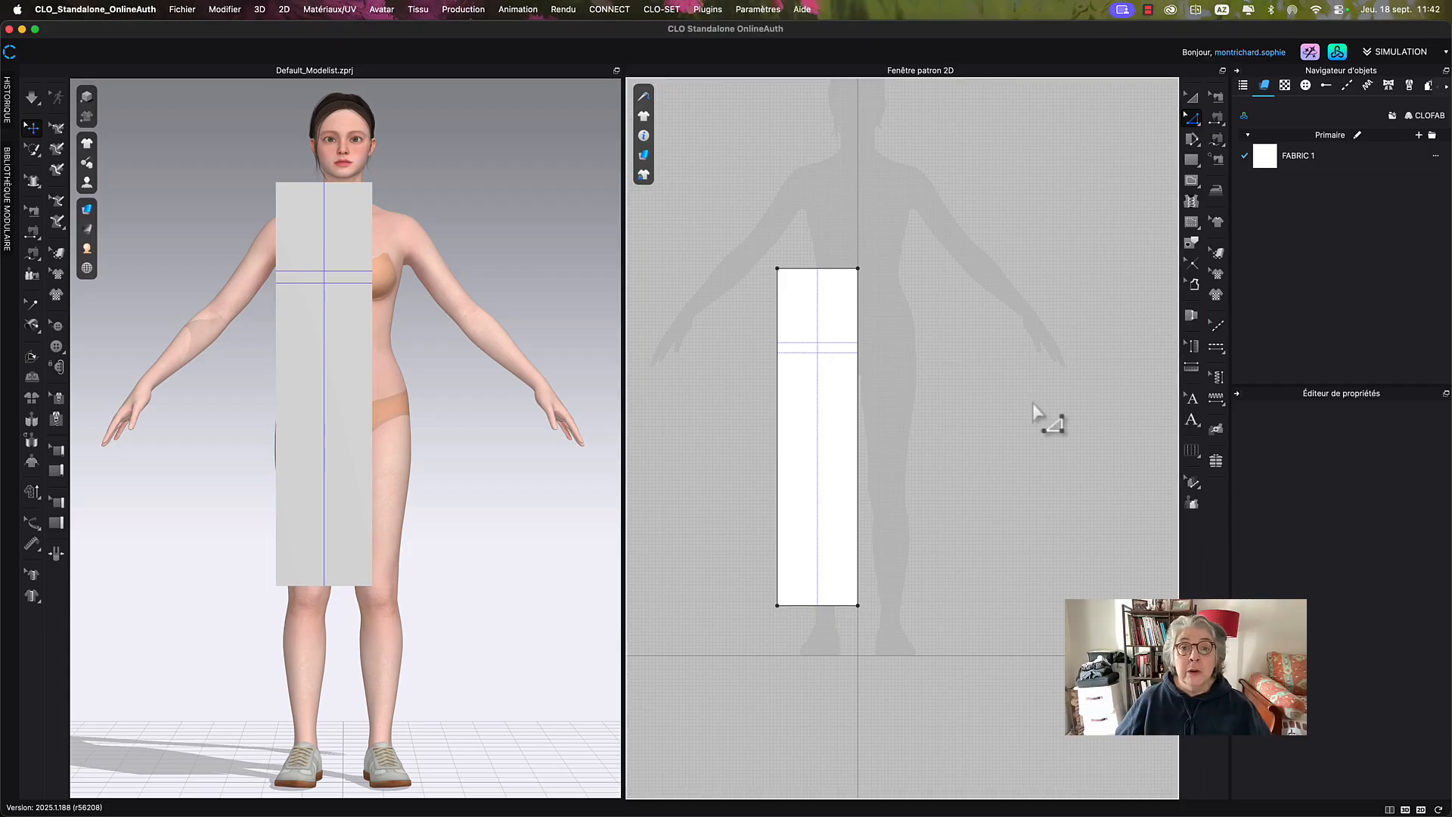
Duplicate the rectangle's upper edge as one internal line at 580 mm and convert it into a base line.
left_click(839, 270)
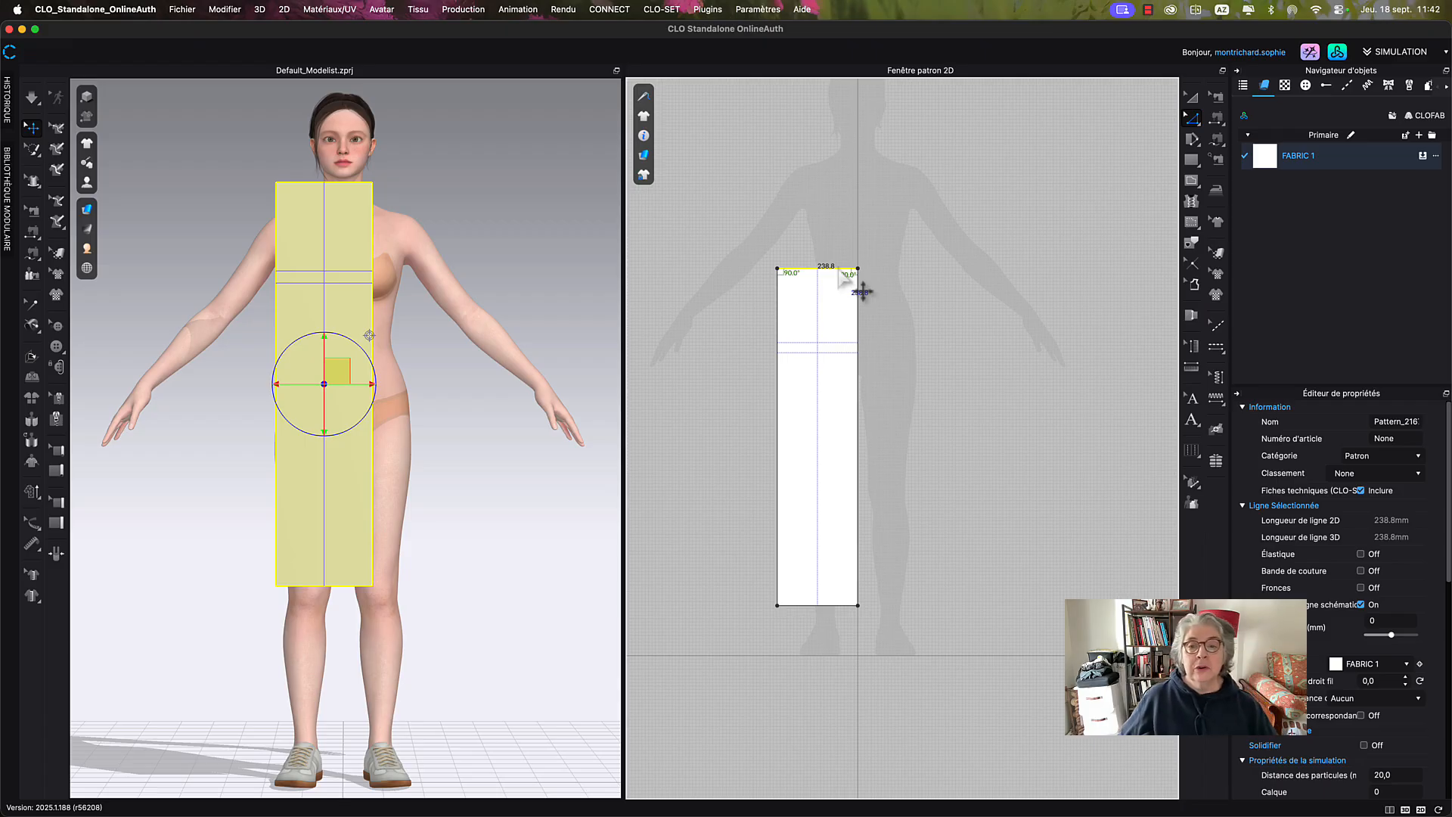
right_click(840, 273)
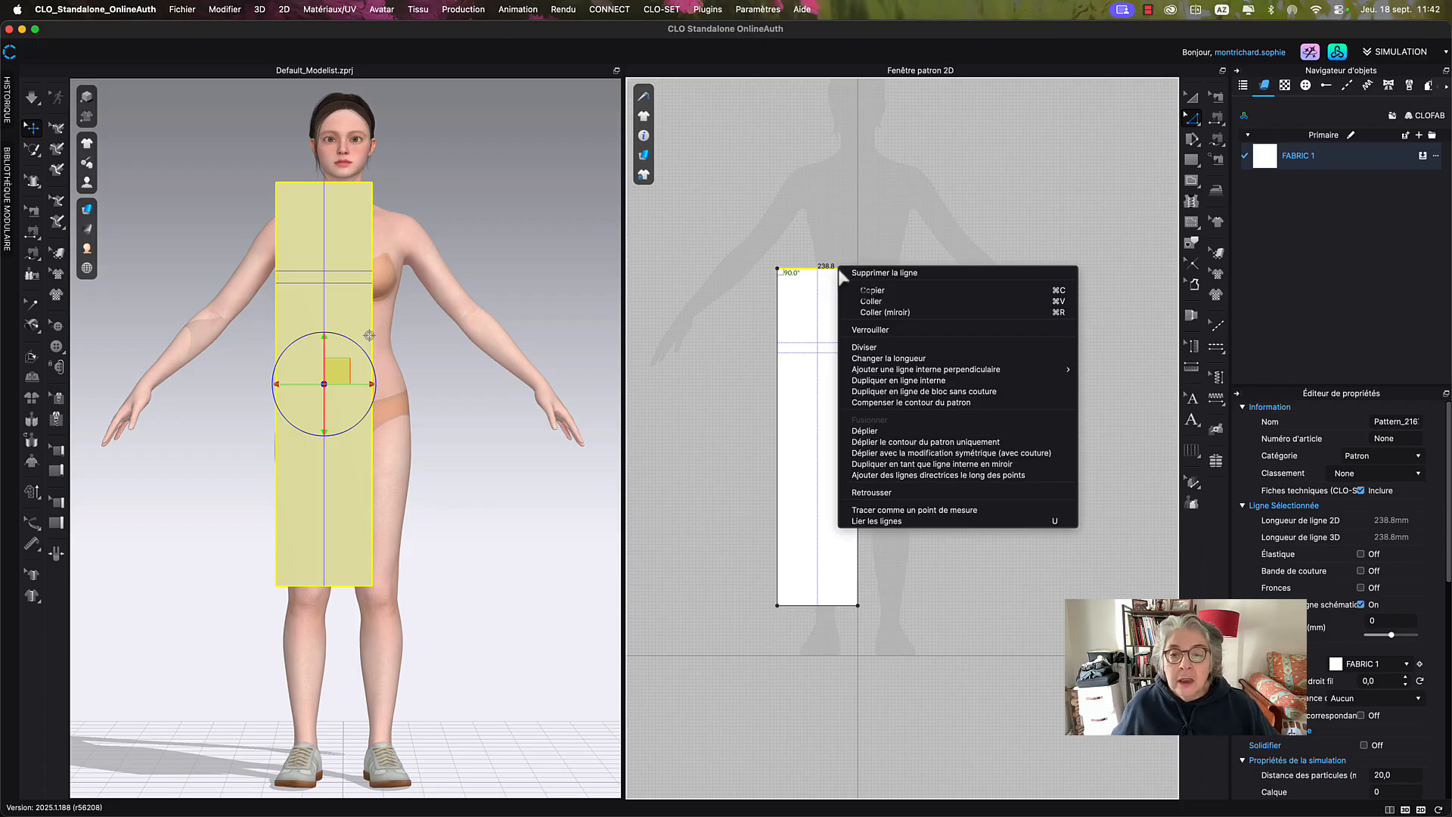
left_click(950, 381)
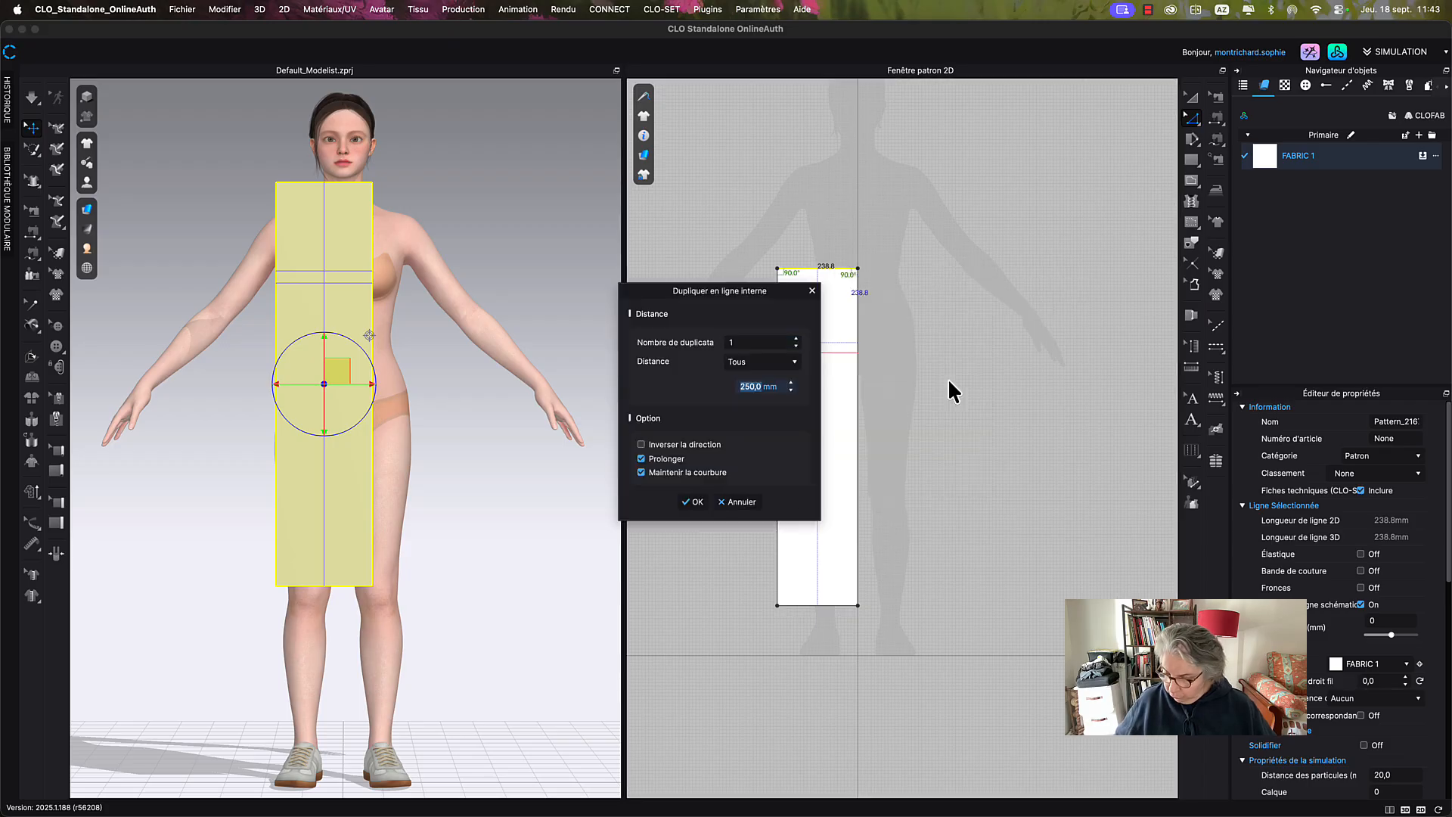
type("580")
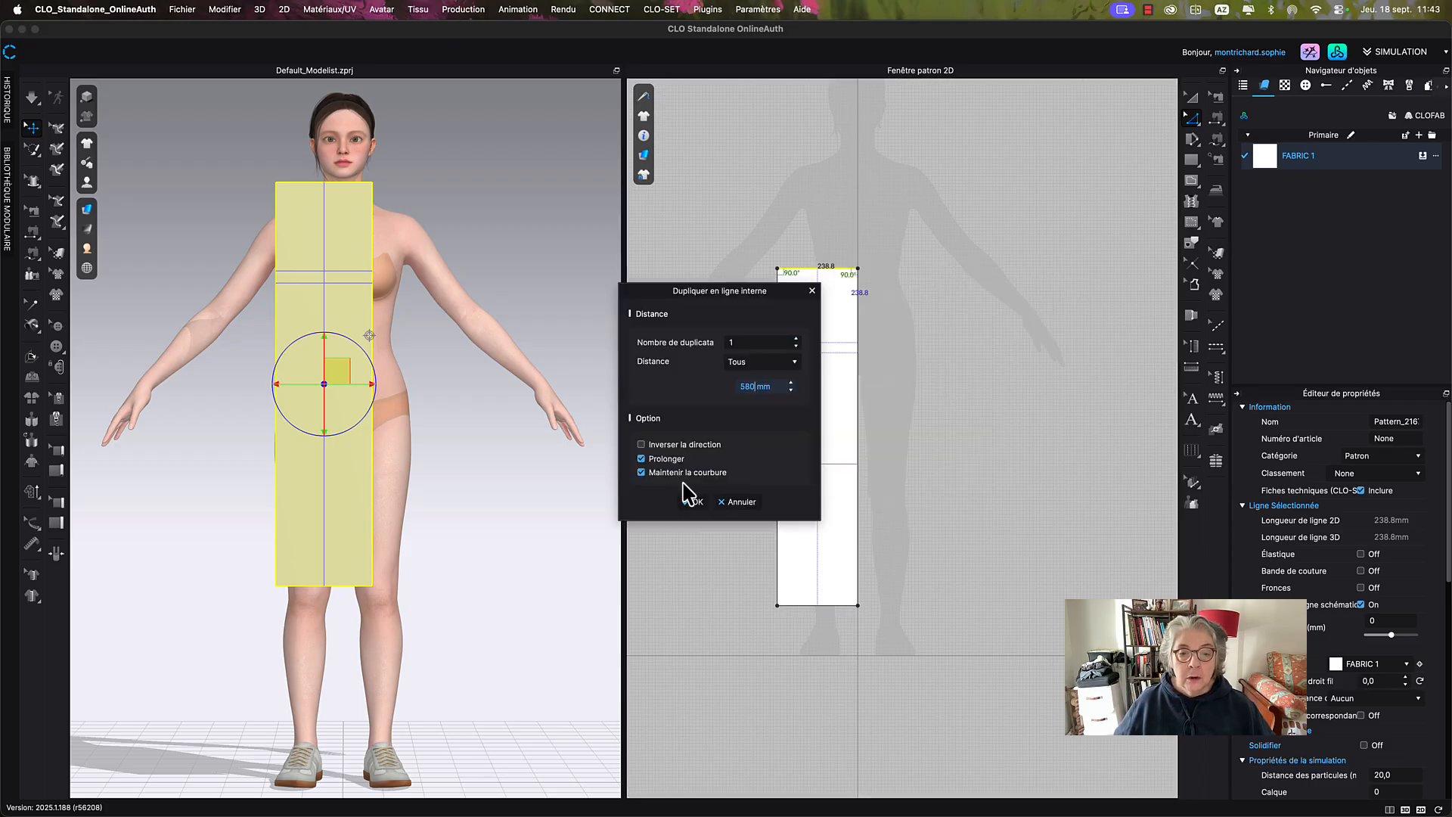
left_click(693, 502)
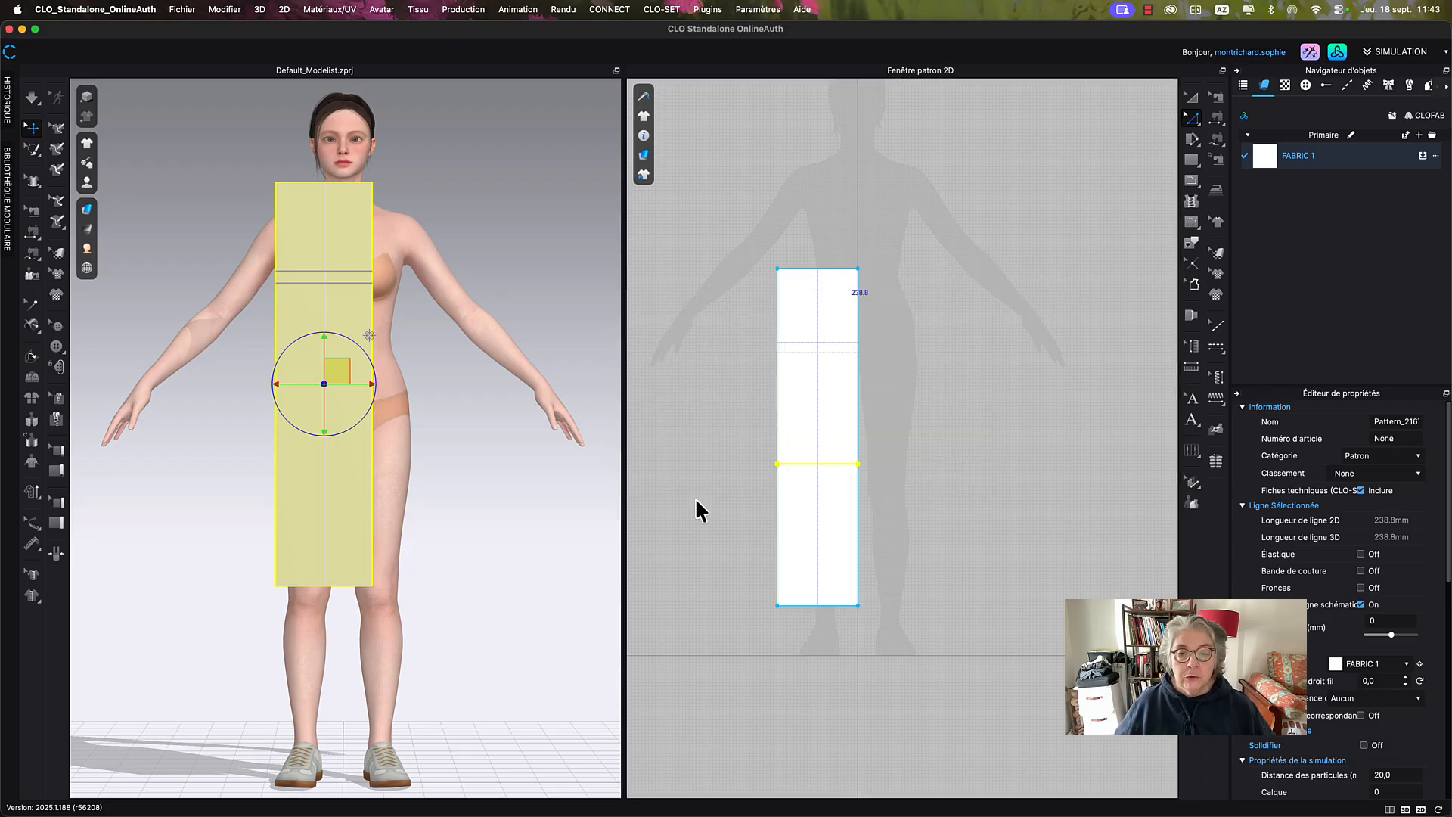
right_click(835, 463)
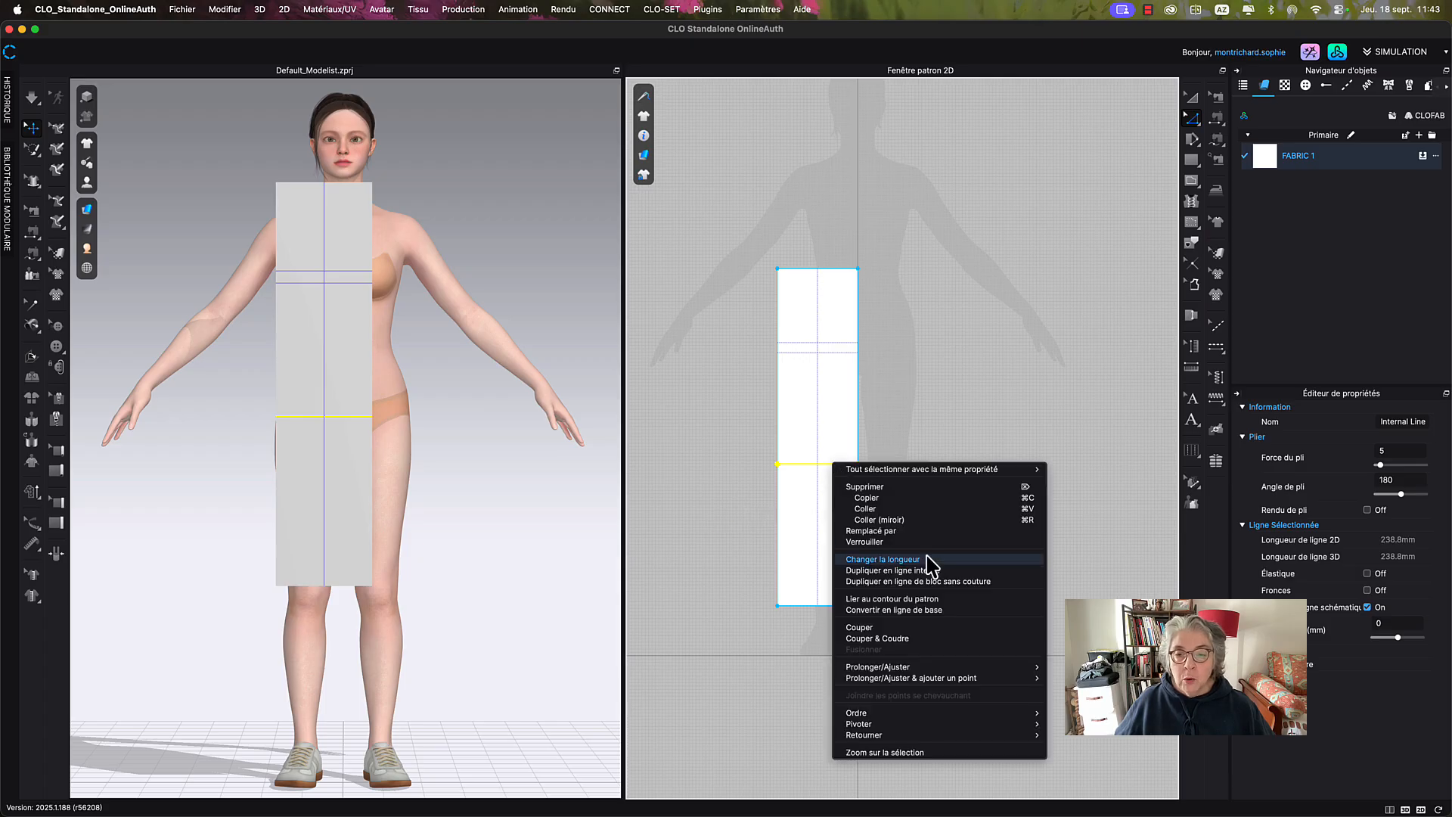
left_click(936, 610)
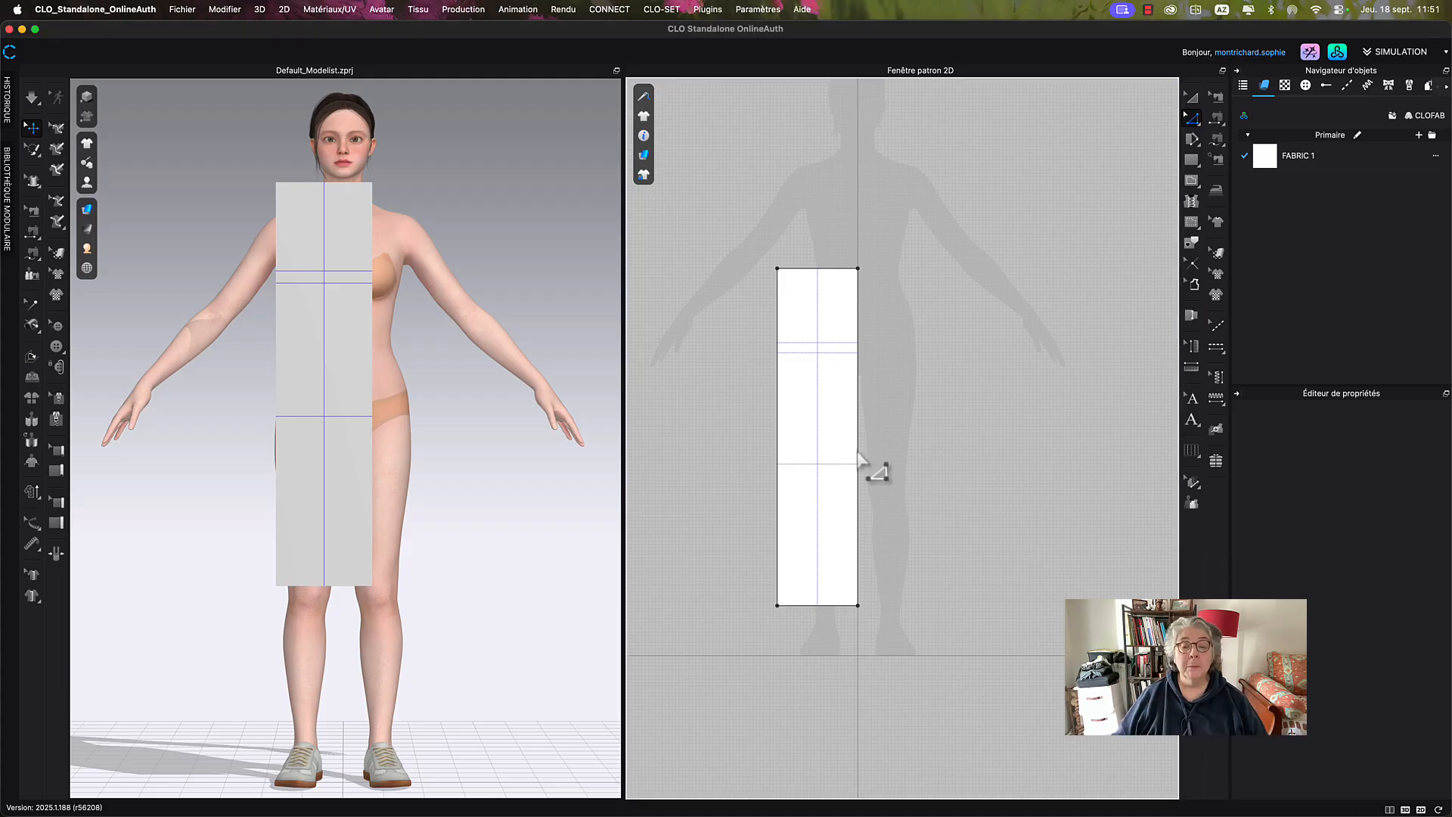
Change the length of the pattern's lower edge to 180 mm, with the direction set to both ends (Les deux).
scroll(839, 465, "up", 5)
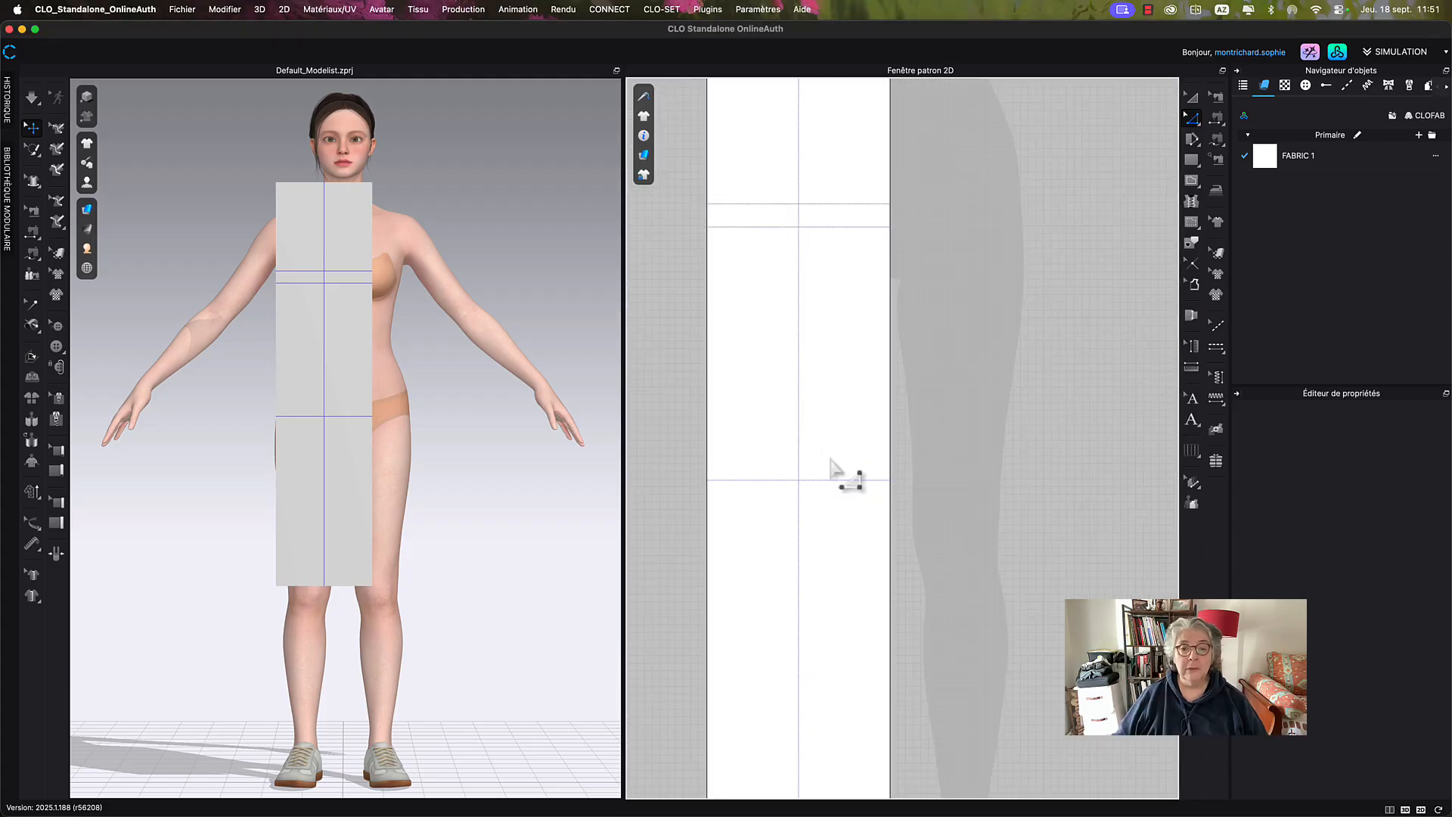
right_click_drag(830, 459, 875, 308)
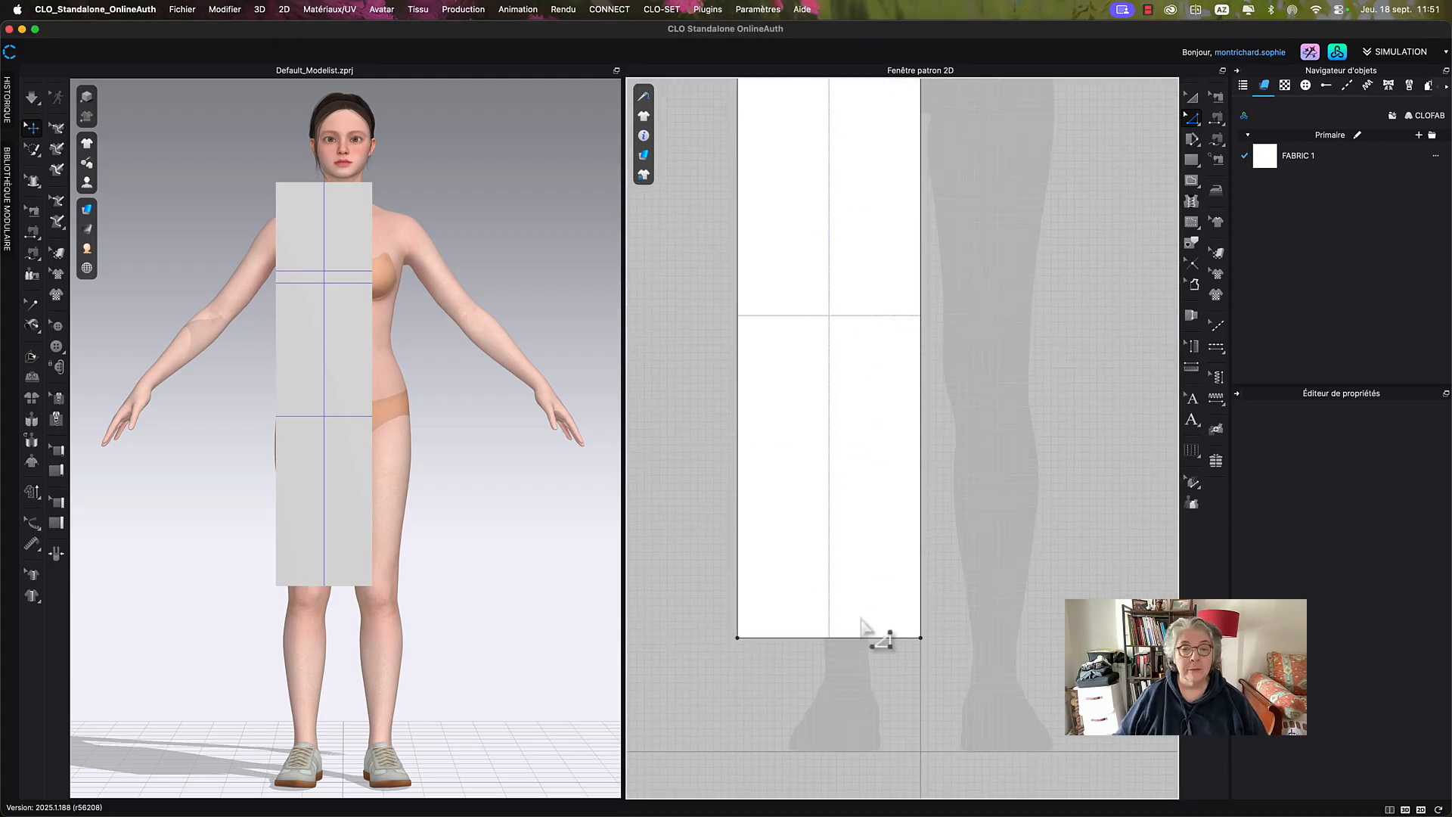
left_click(805, 640)
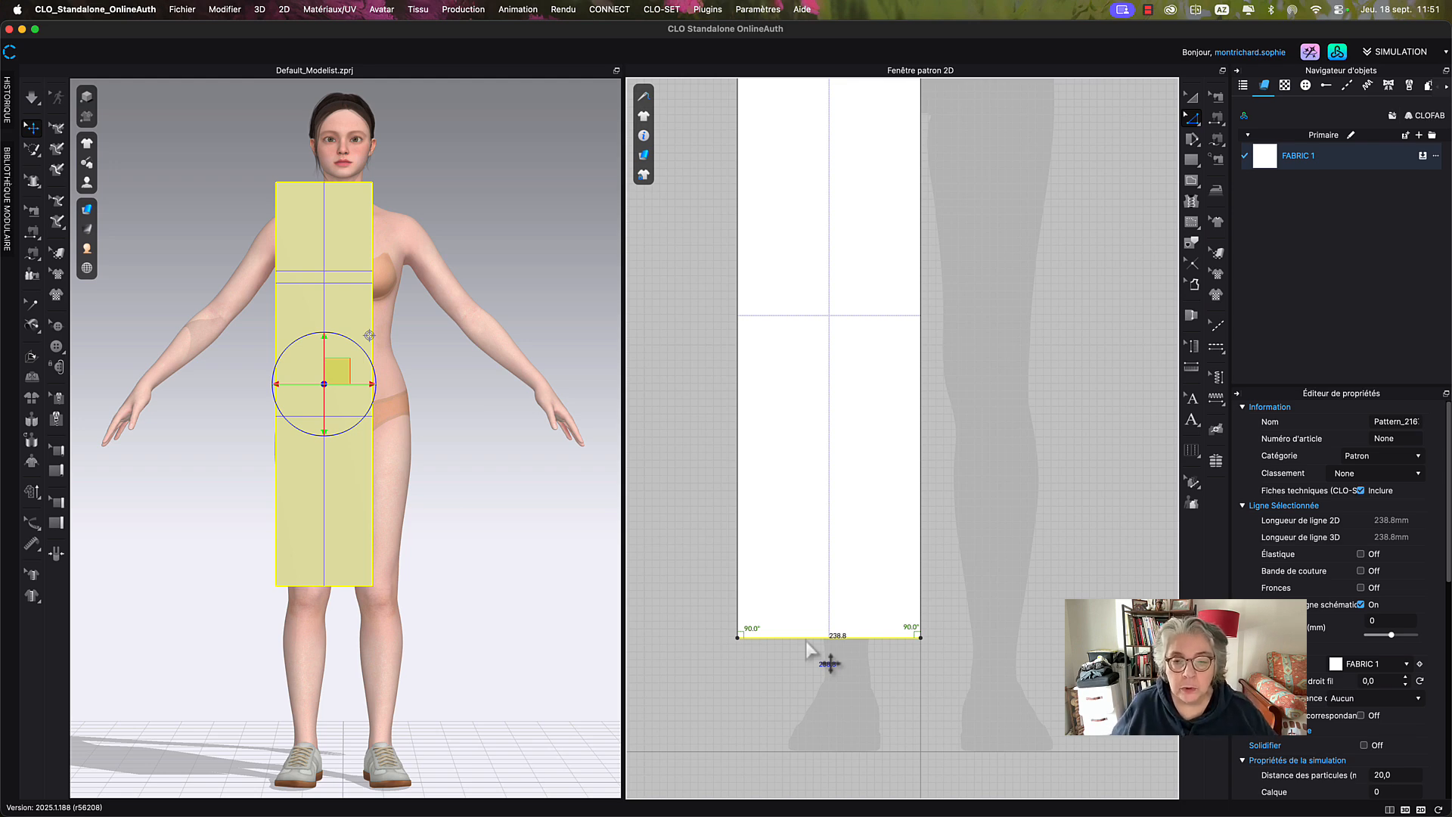
right_click(806, 641)
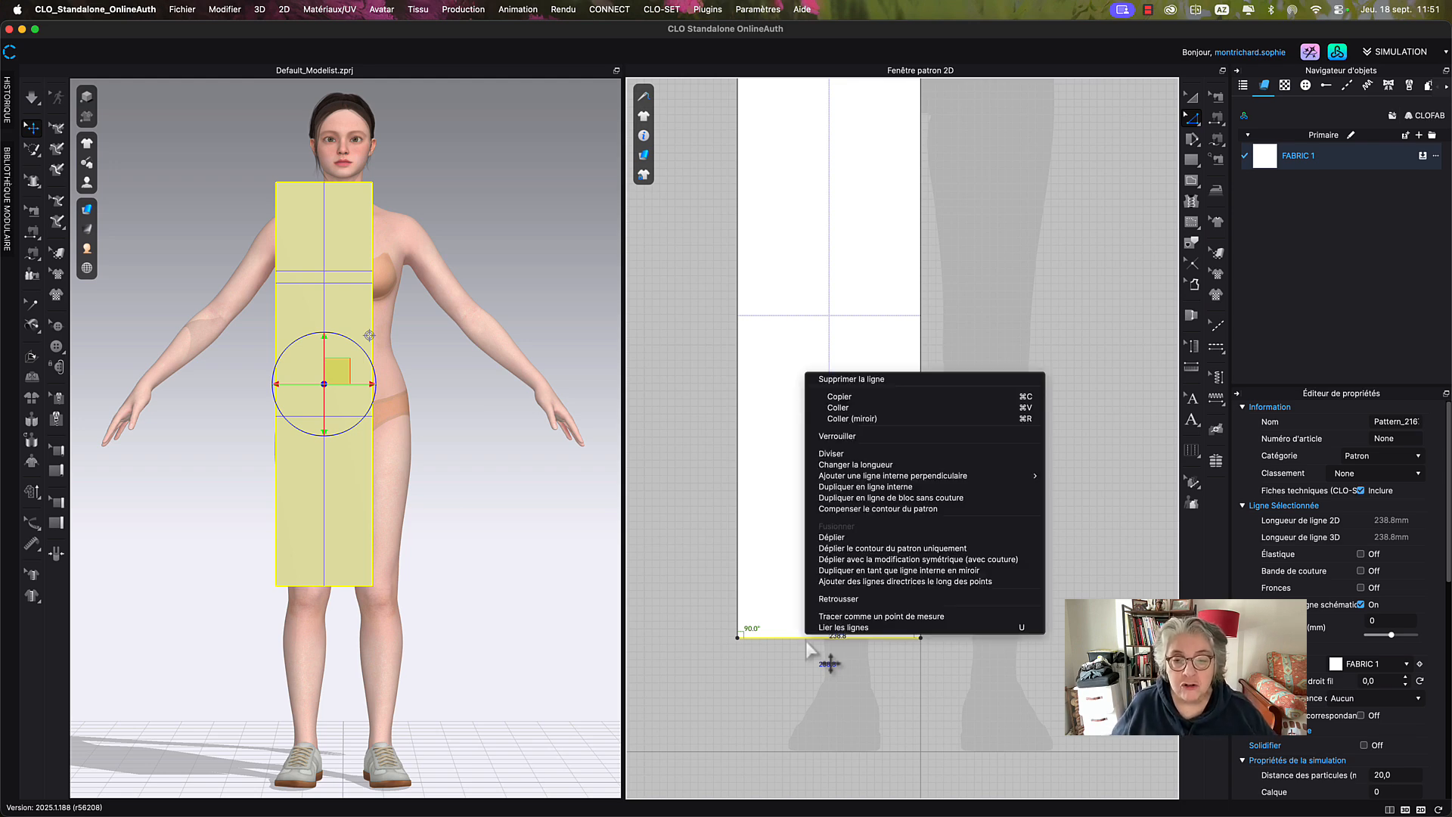
left_click(903, 465)
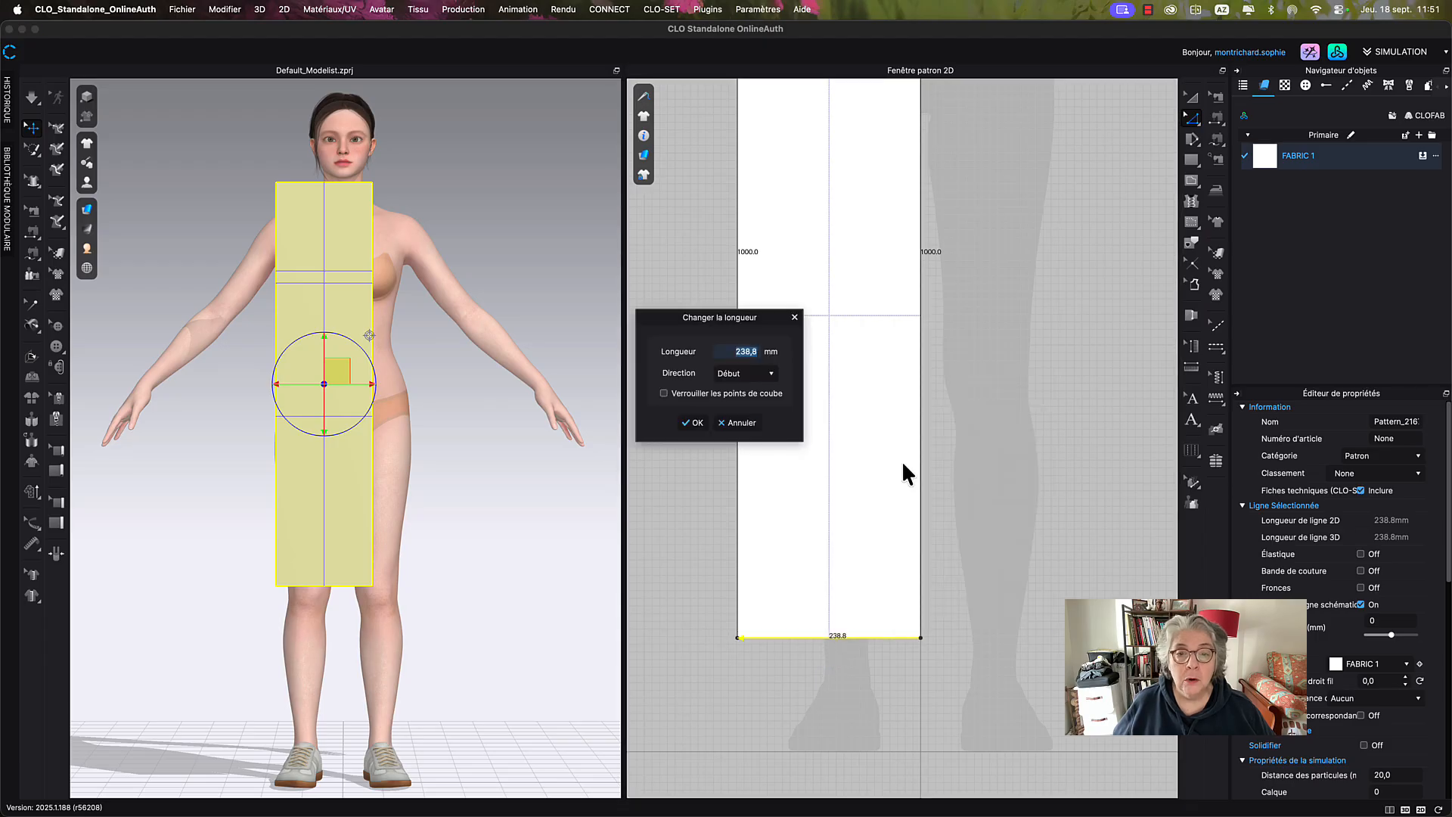
left_click(741, 374)
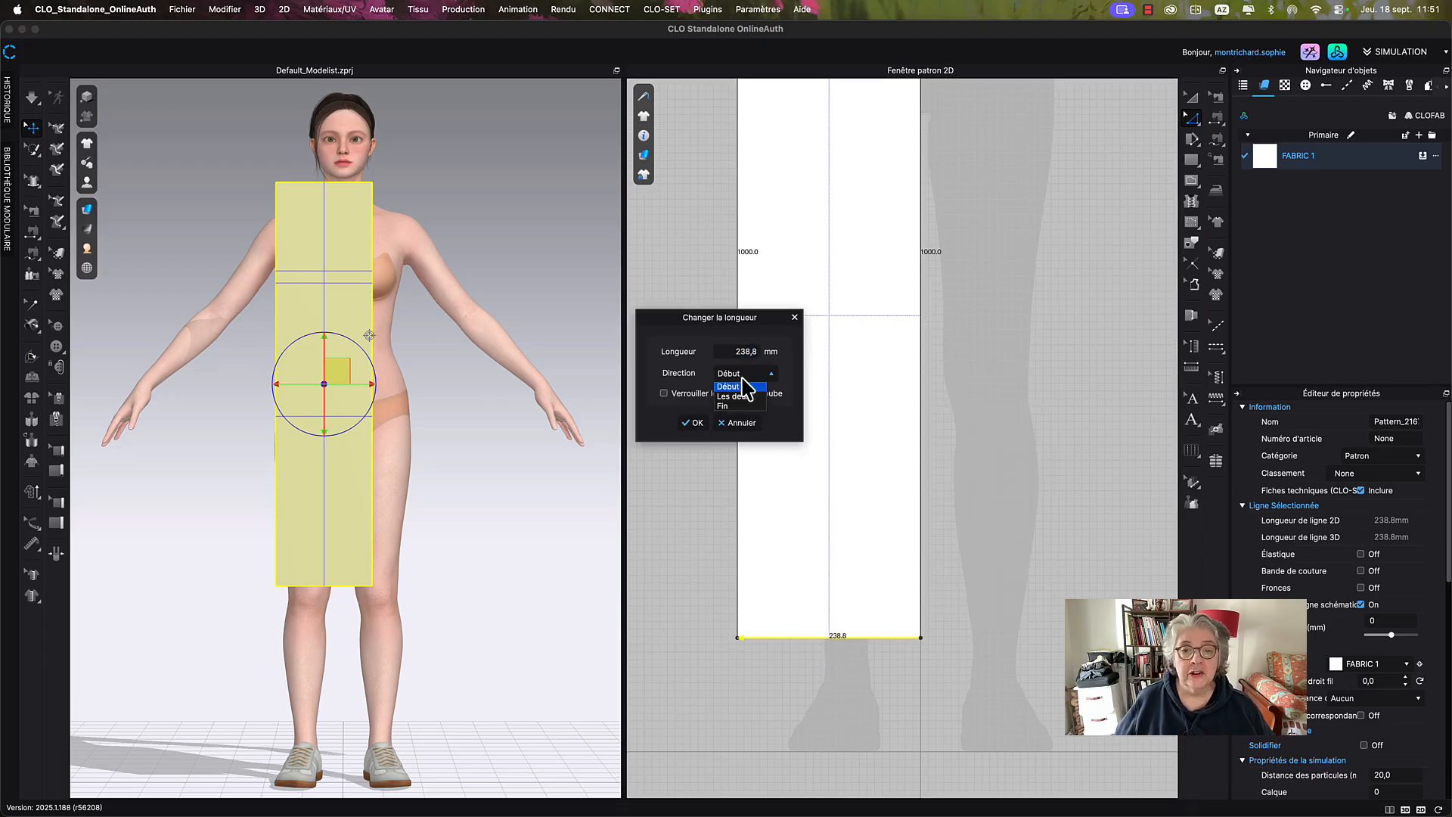
left_click(735, 396)
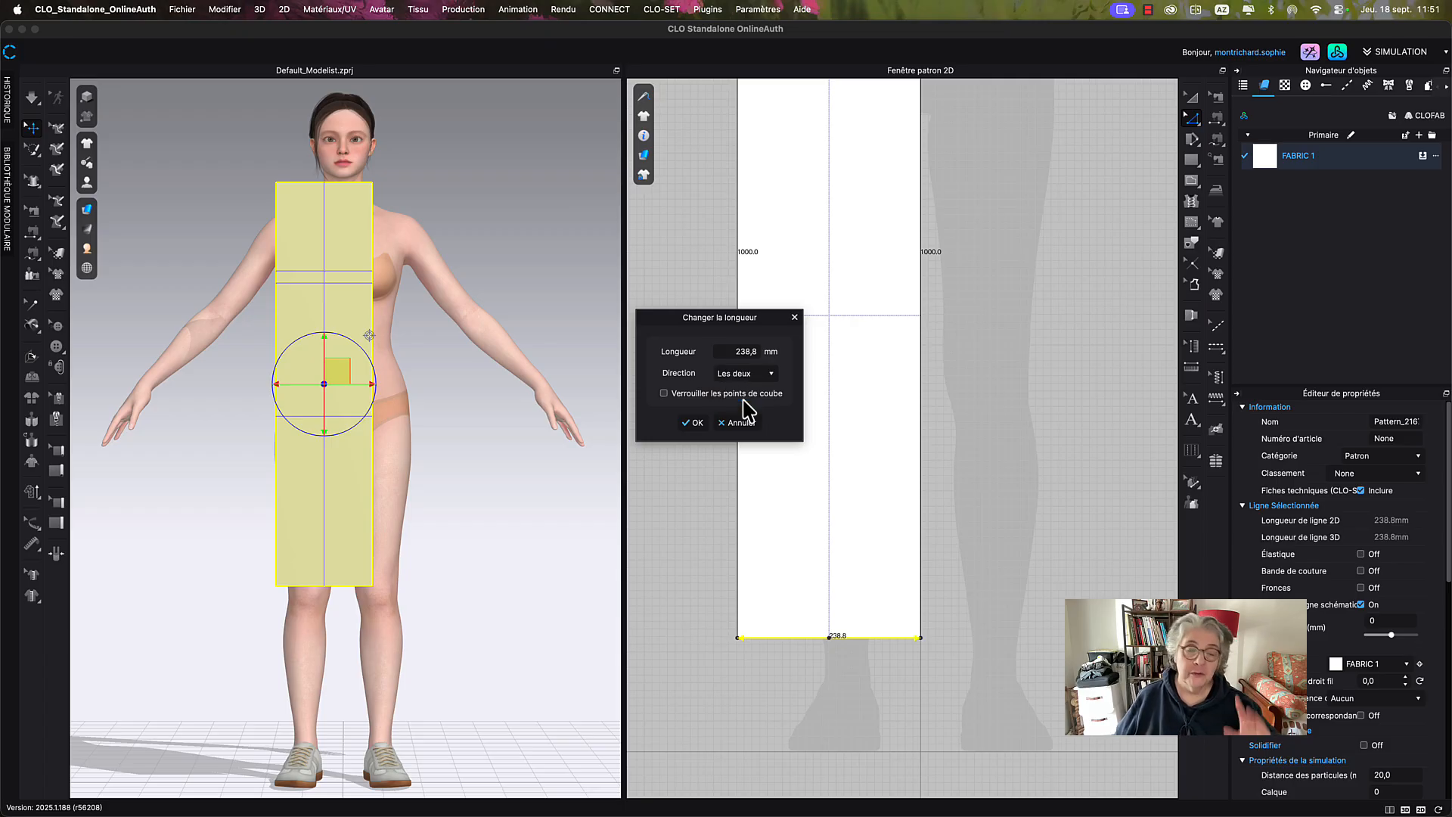
double_click(744, 352)
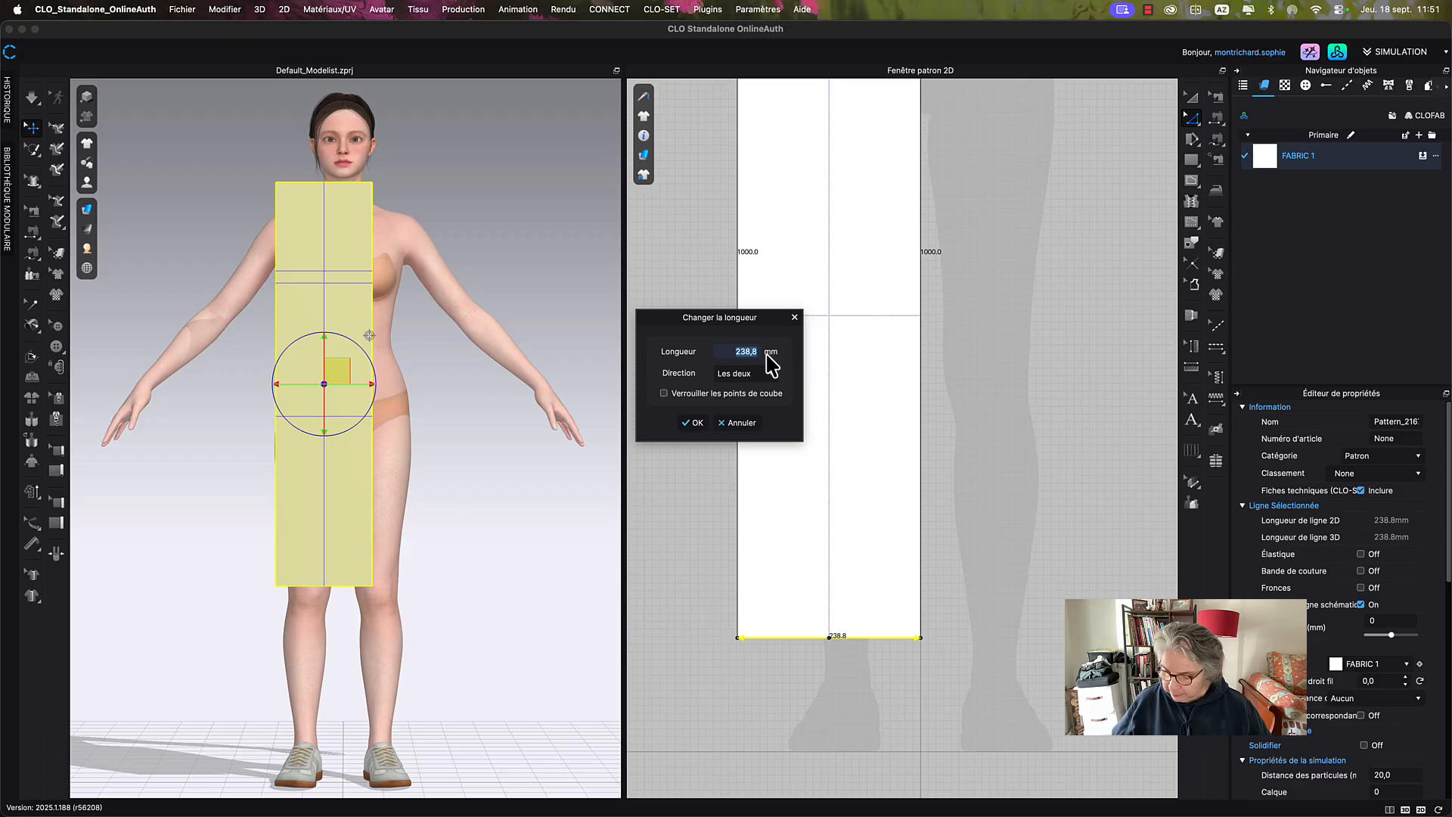
type("180")
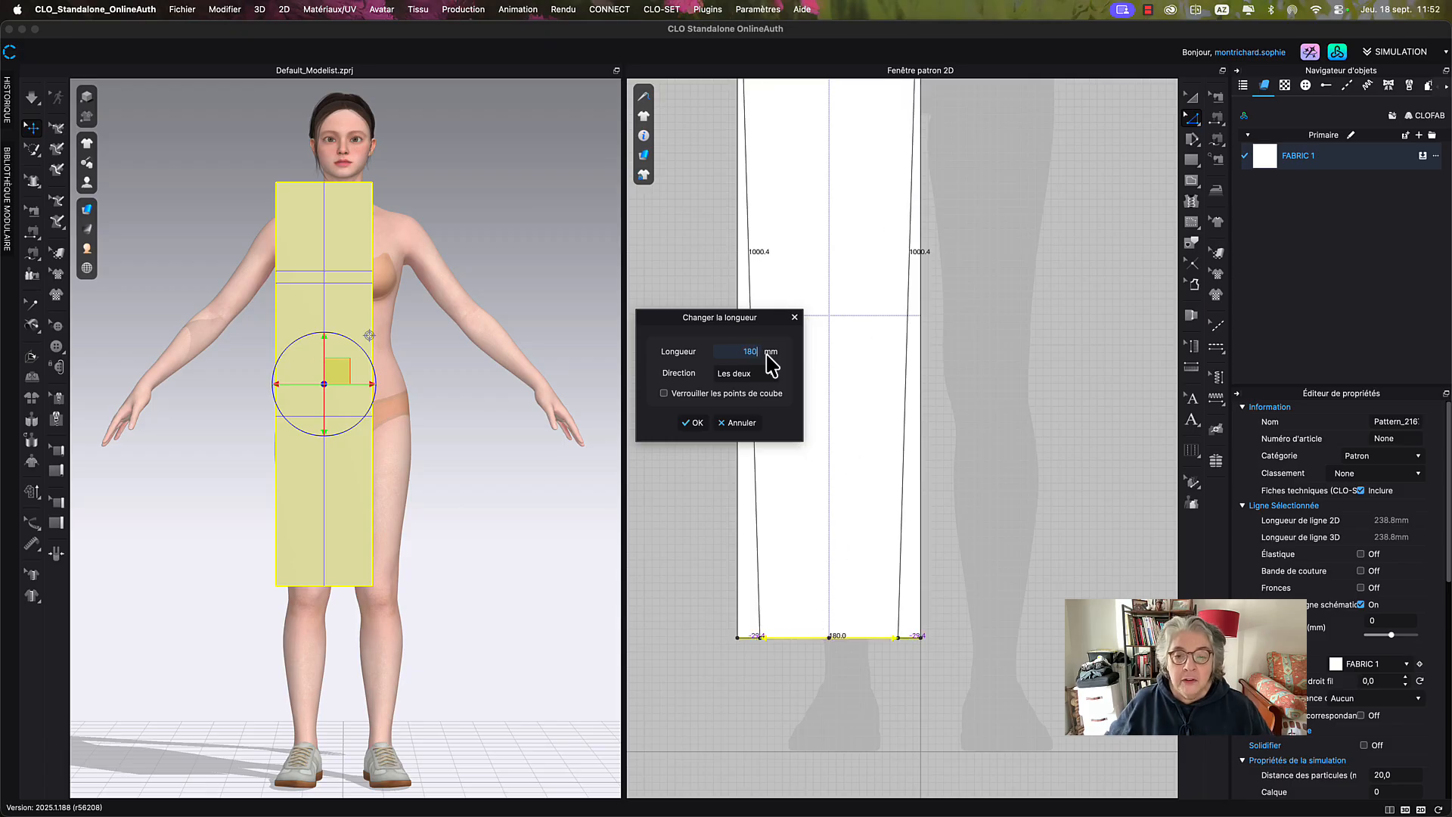
left_click(697, 422)
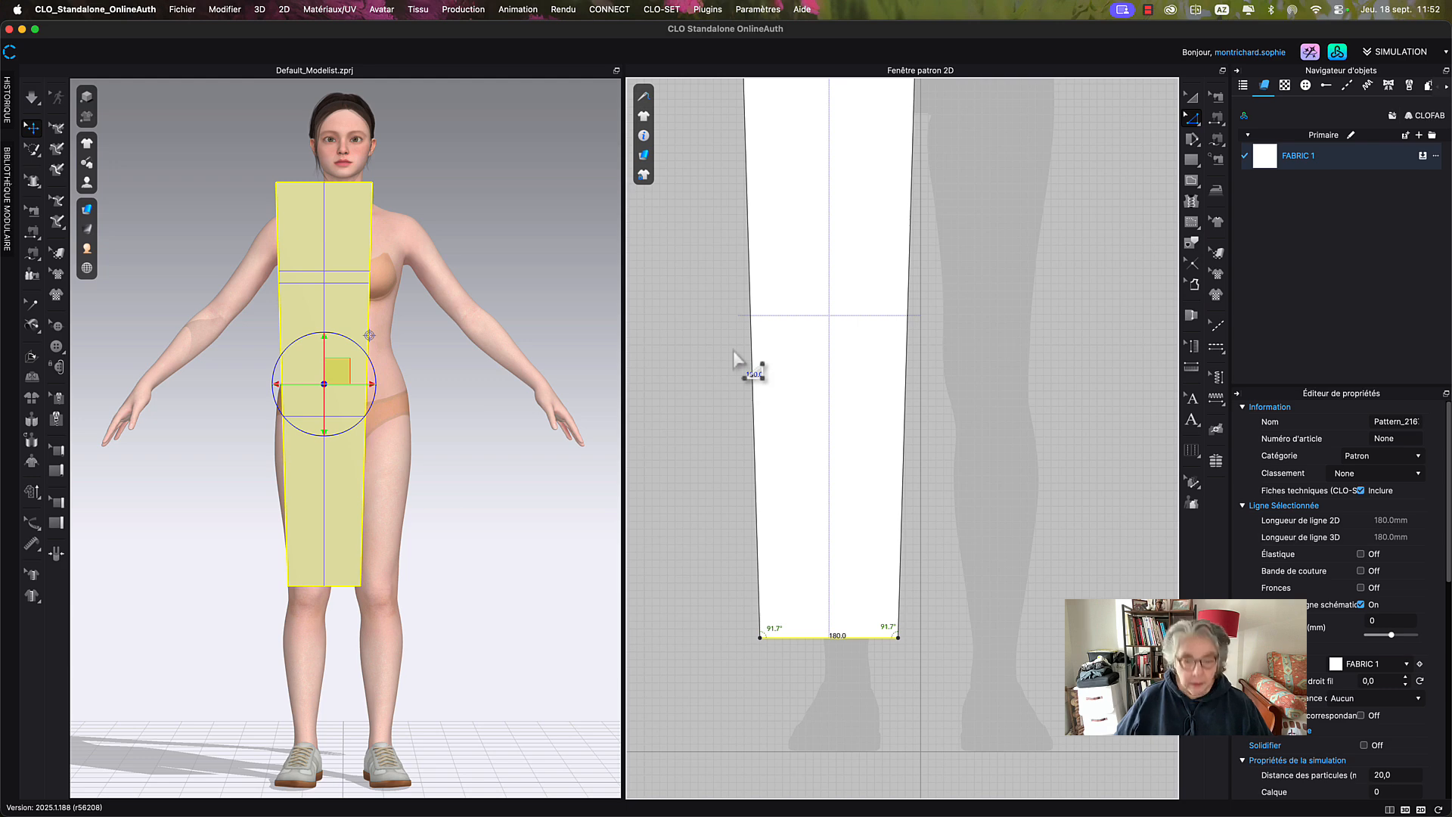
Add a point on each of the pattern's side edges where the 580 mm base line crosses it.
key("x")
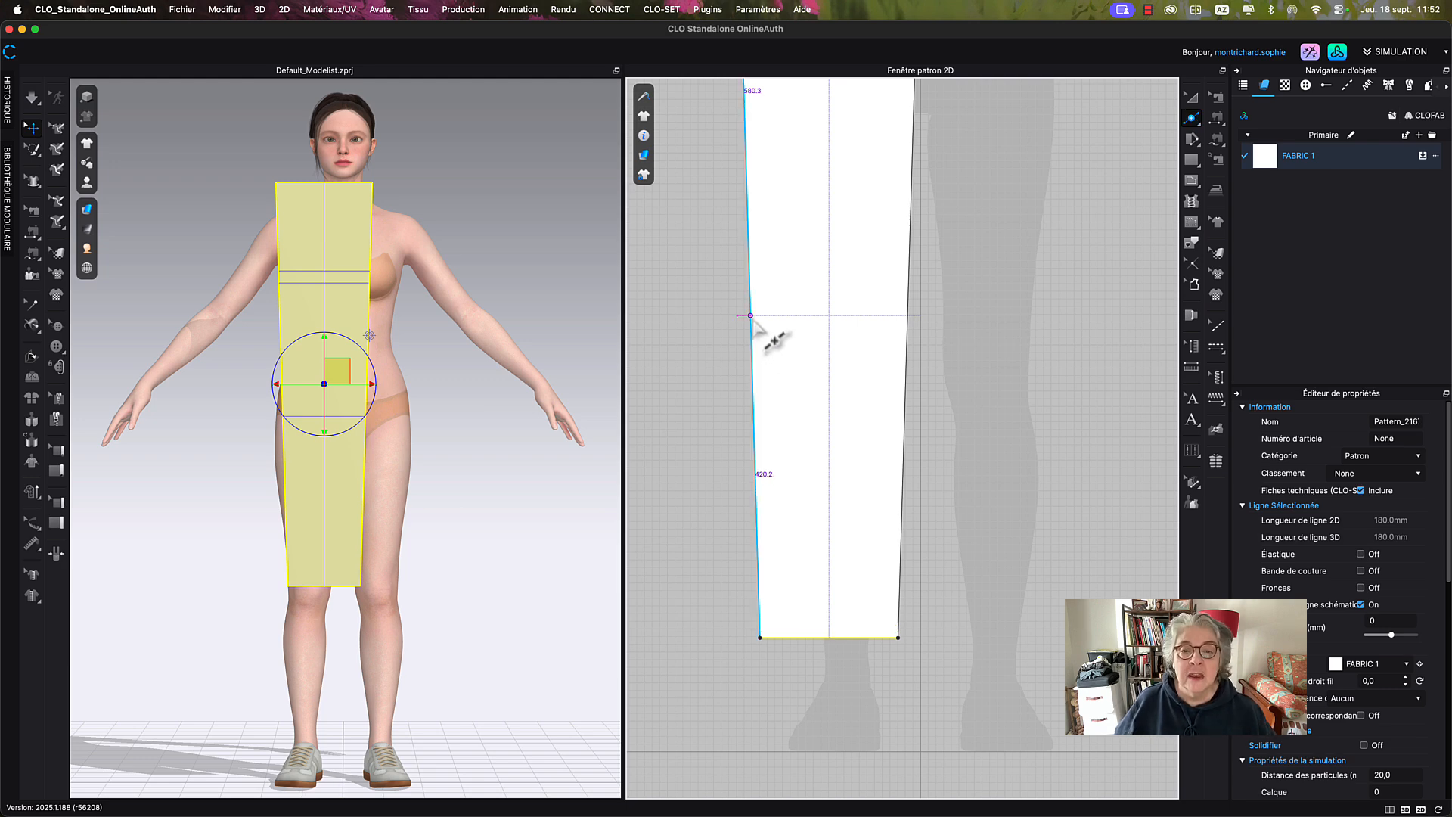
left_click(751, 315)
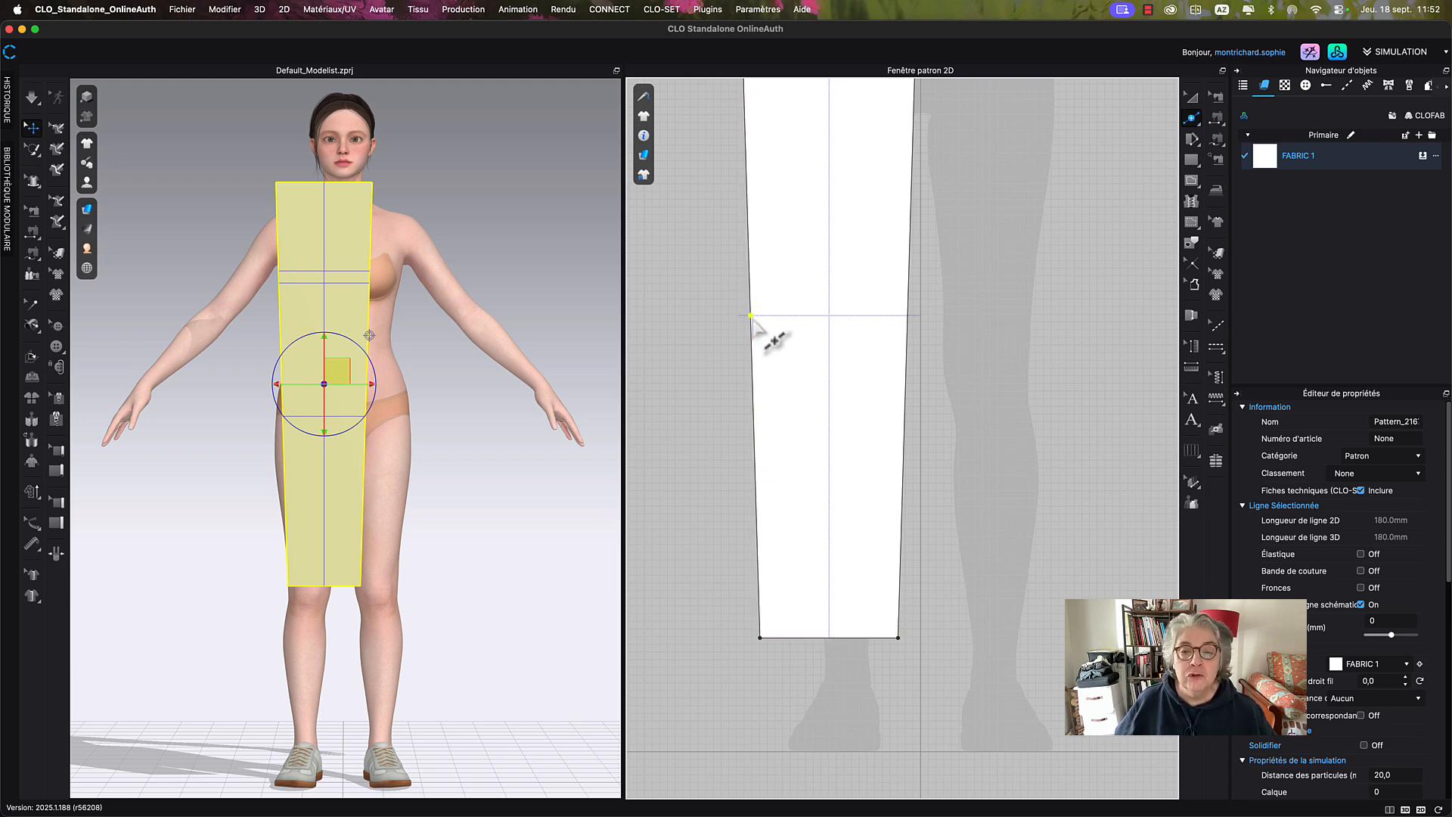
left_click(907, 316)
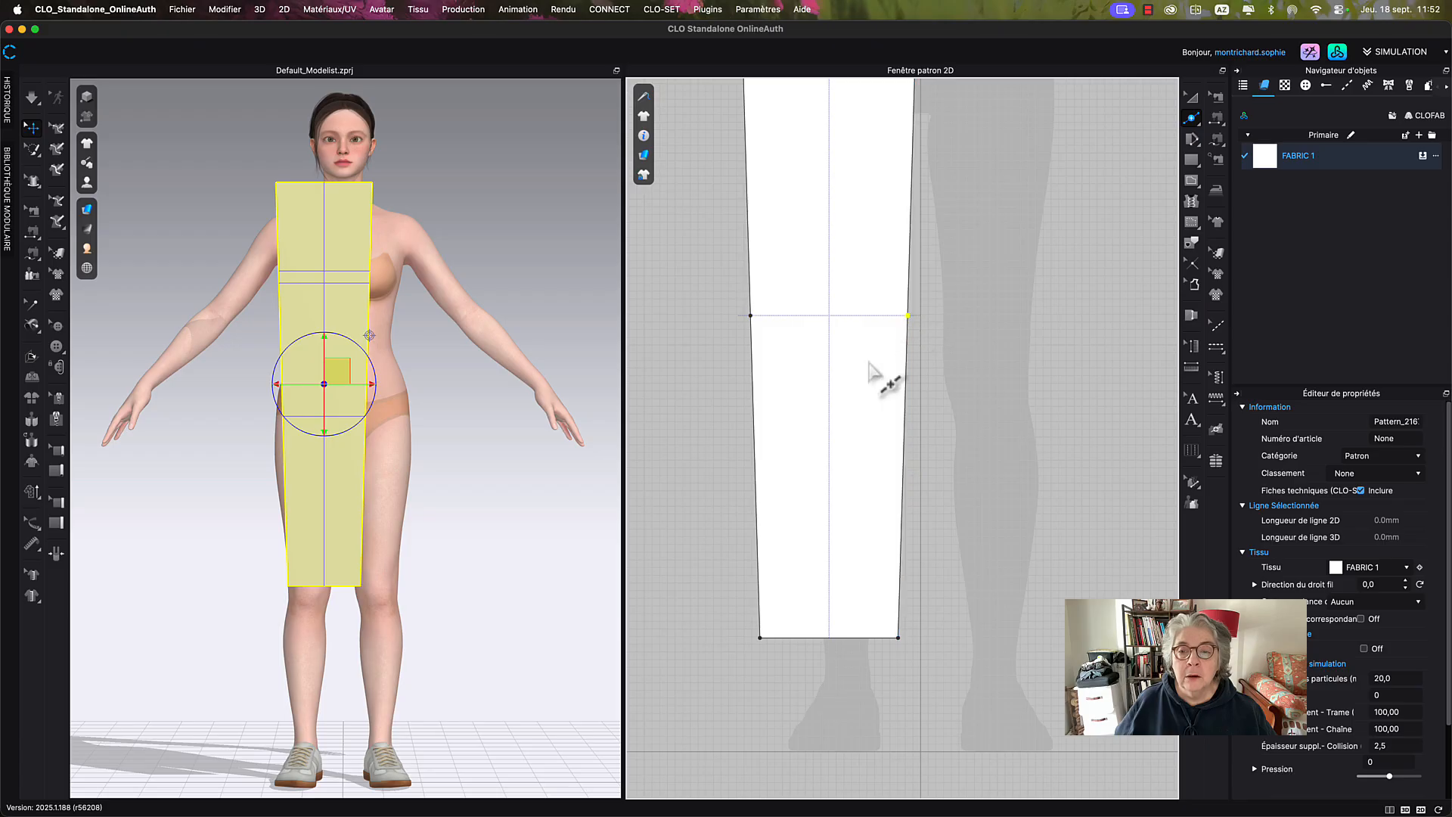
Align the left side's 580 mm base line point and the lower-left corner point to the right (Droite).
key("z")
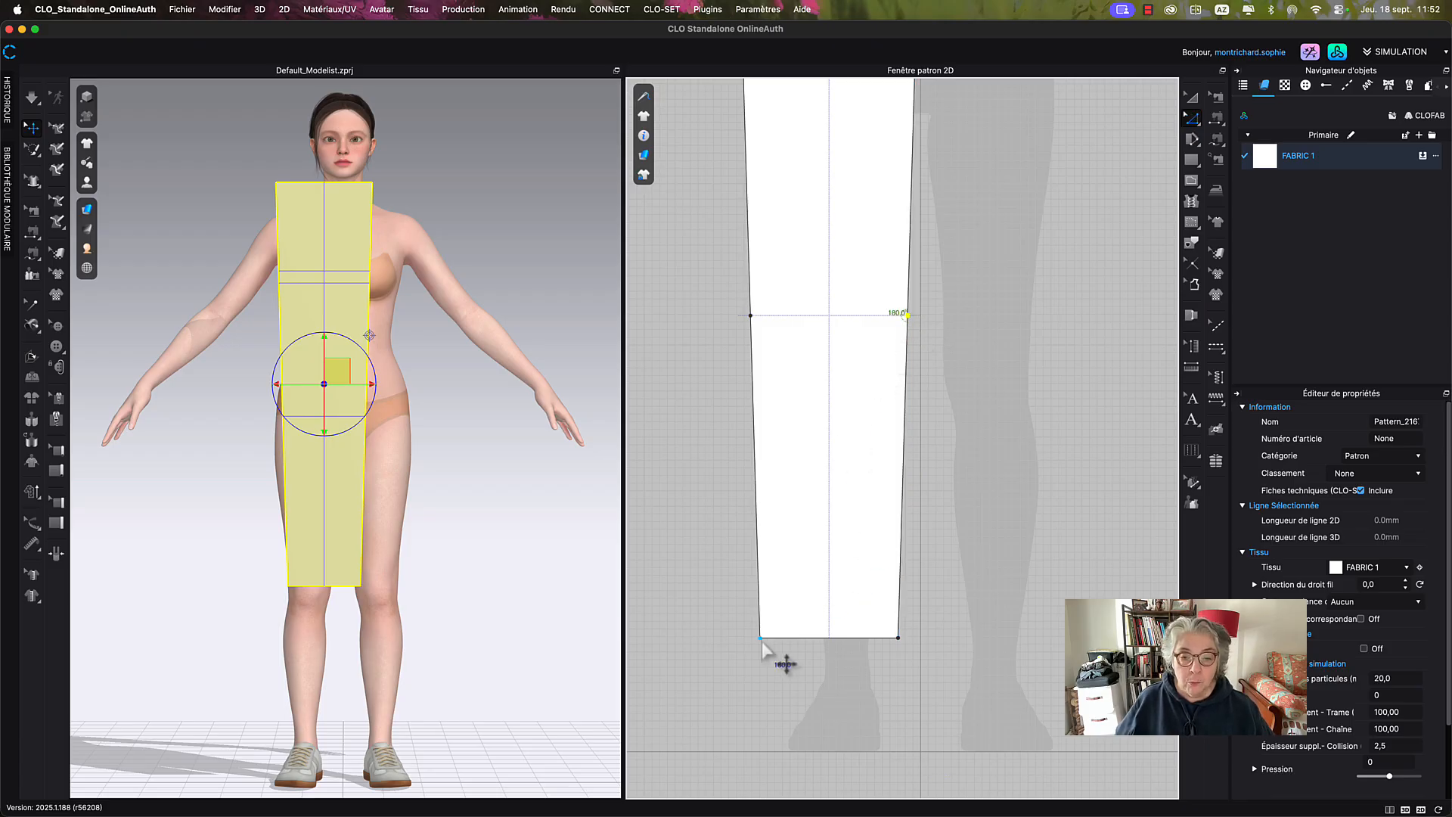
left_click(760, 638)
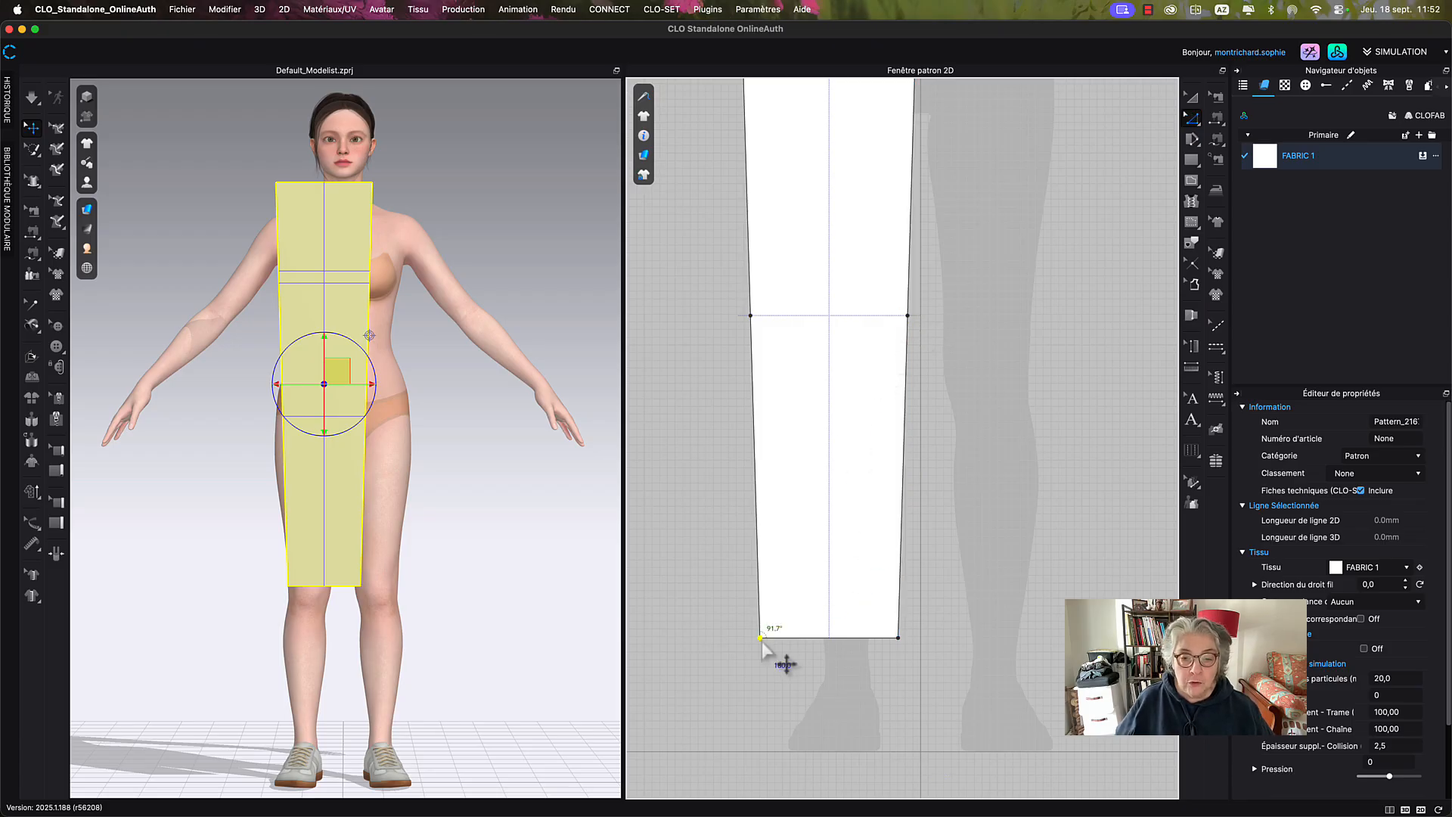
left_click(751, 315, "shift")
right_click(751, 316)
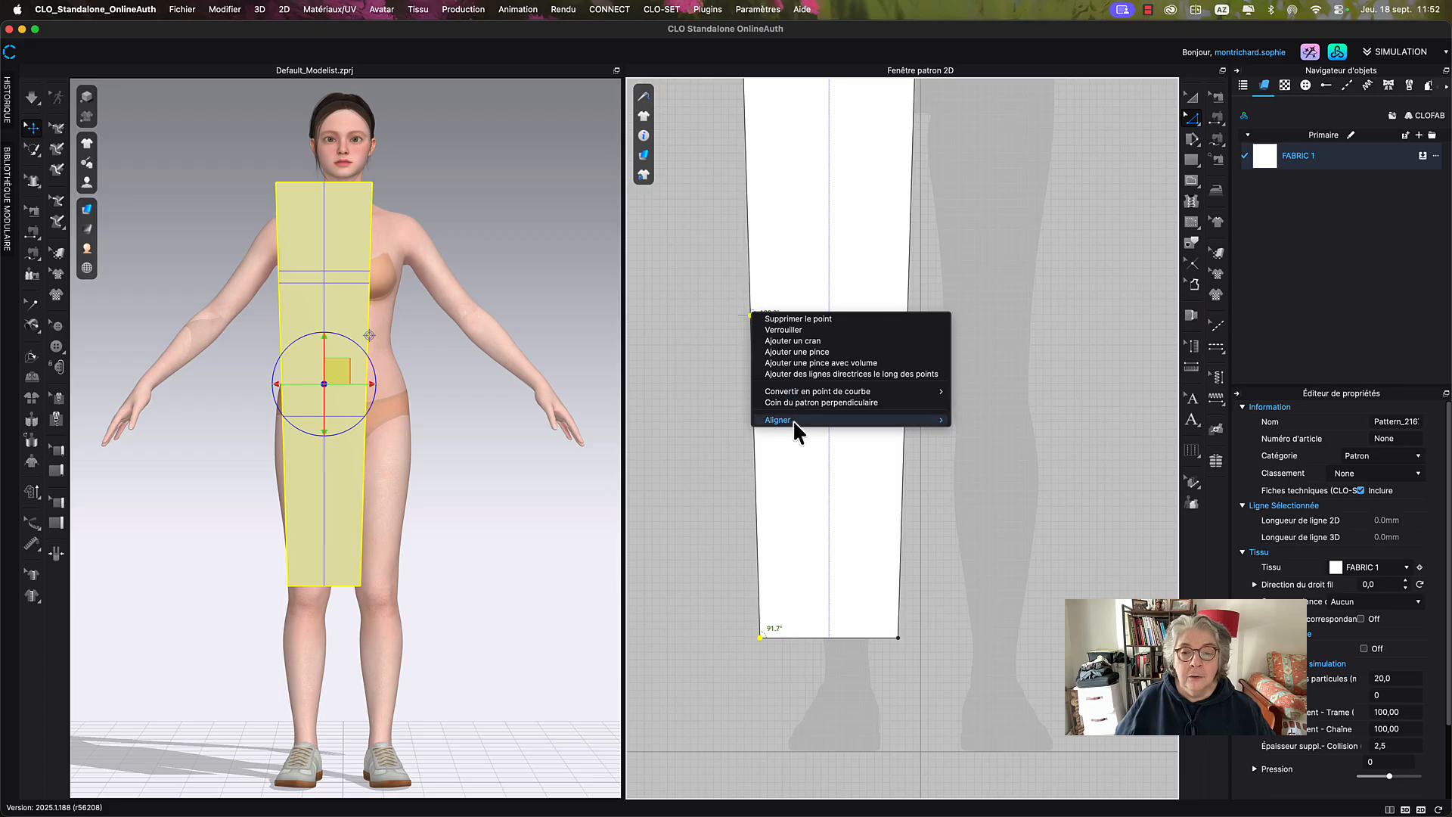
mouse_move(797, 419)
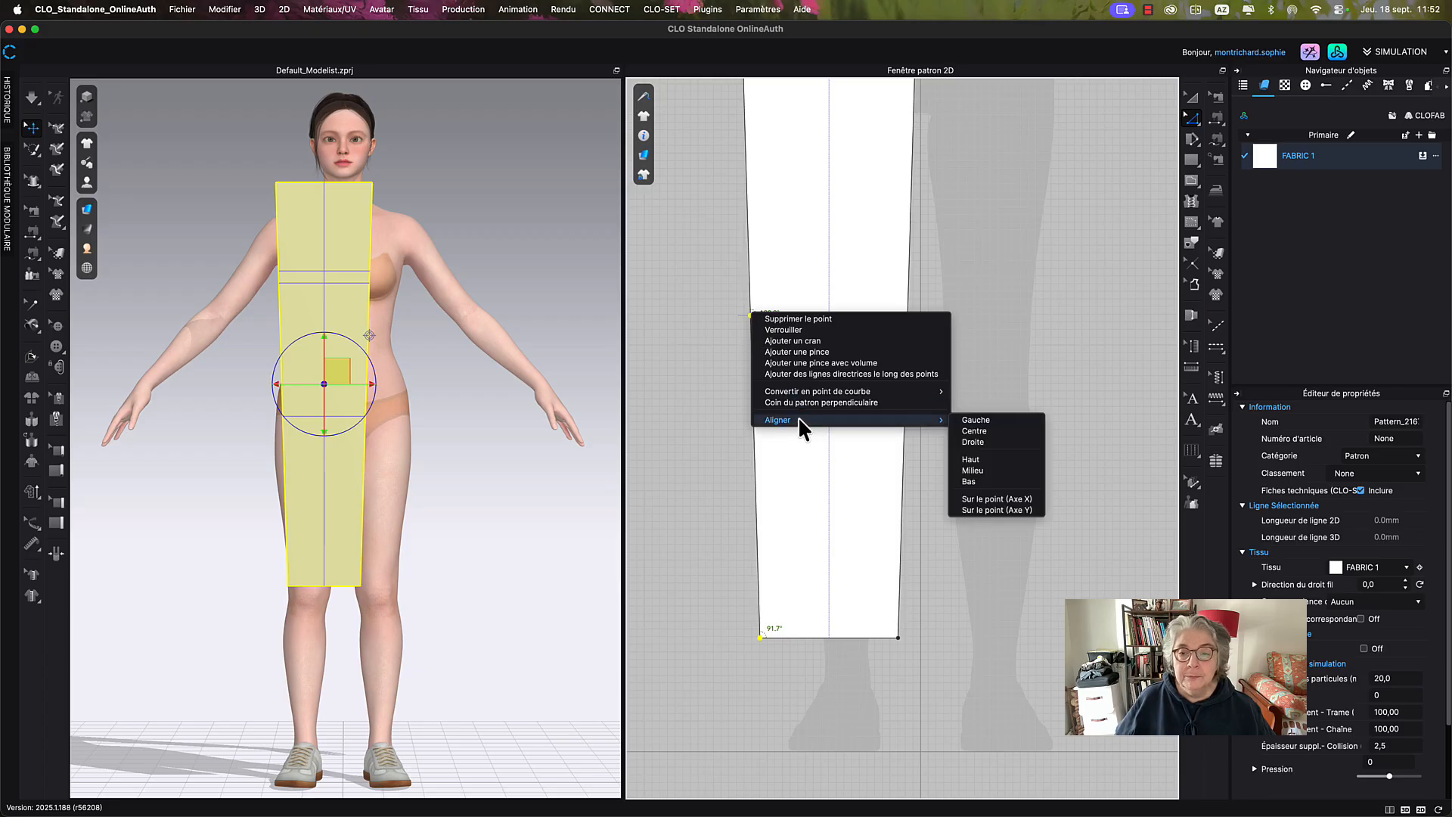
left_click(982, 443)
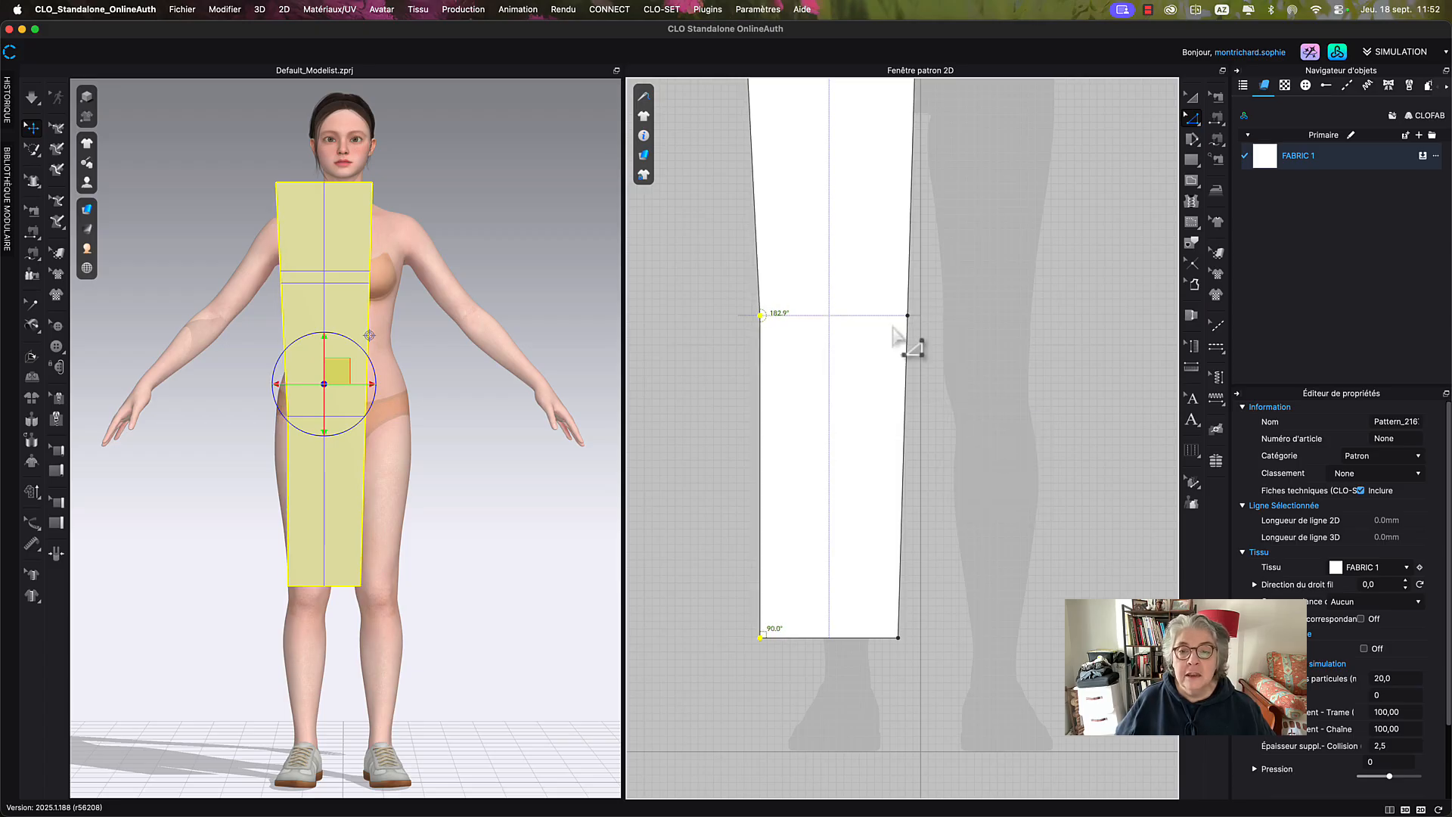
Align the right side's 580 mm base line point vertically with the pattern's lower-right corner point.
left_click(898, 639)
left_click(909, 316, "shift")
right_click(909, 319)
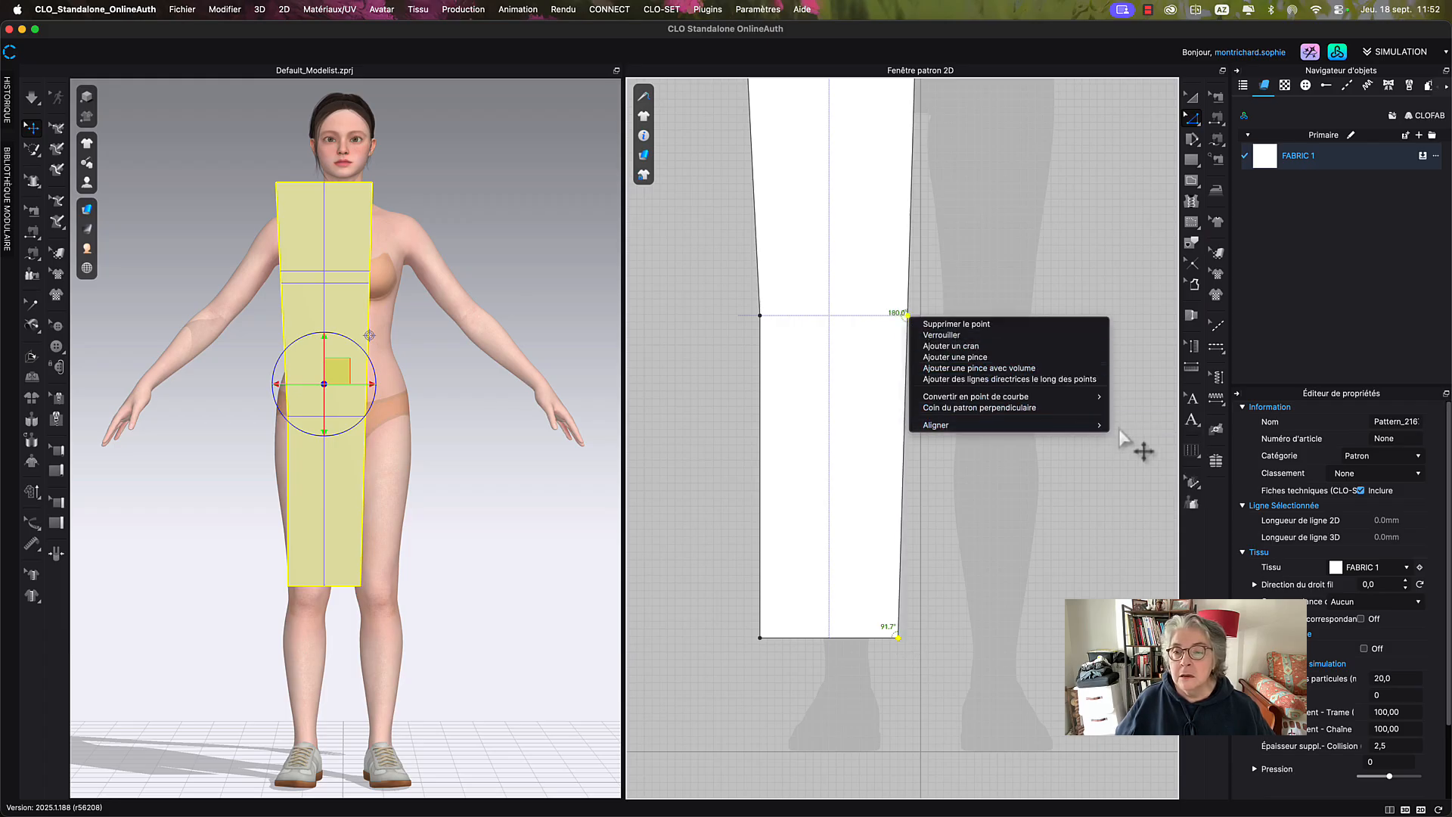
mouse_move(1096, 425)
left_click(1144, 427)
left_click(983, 503)
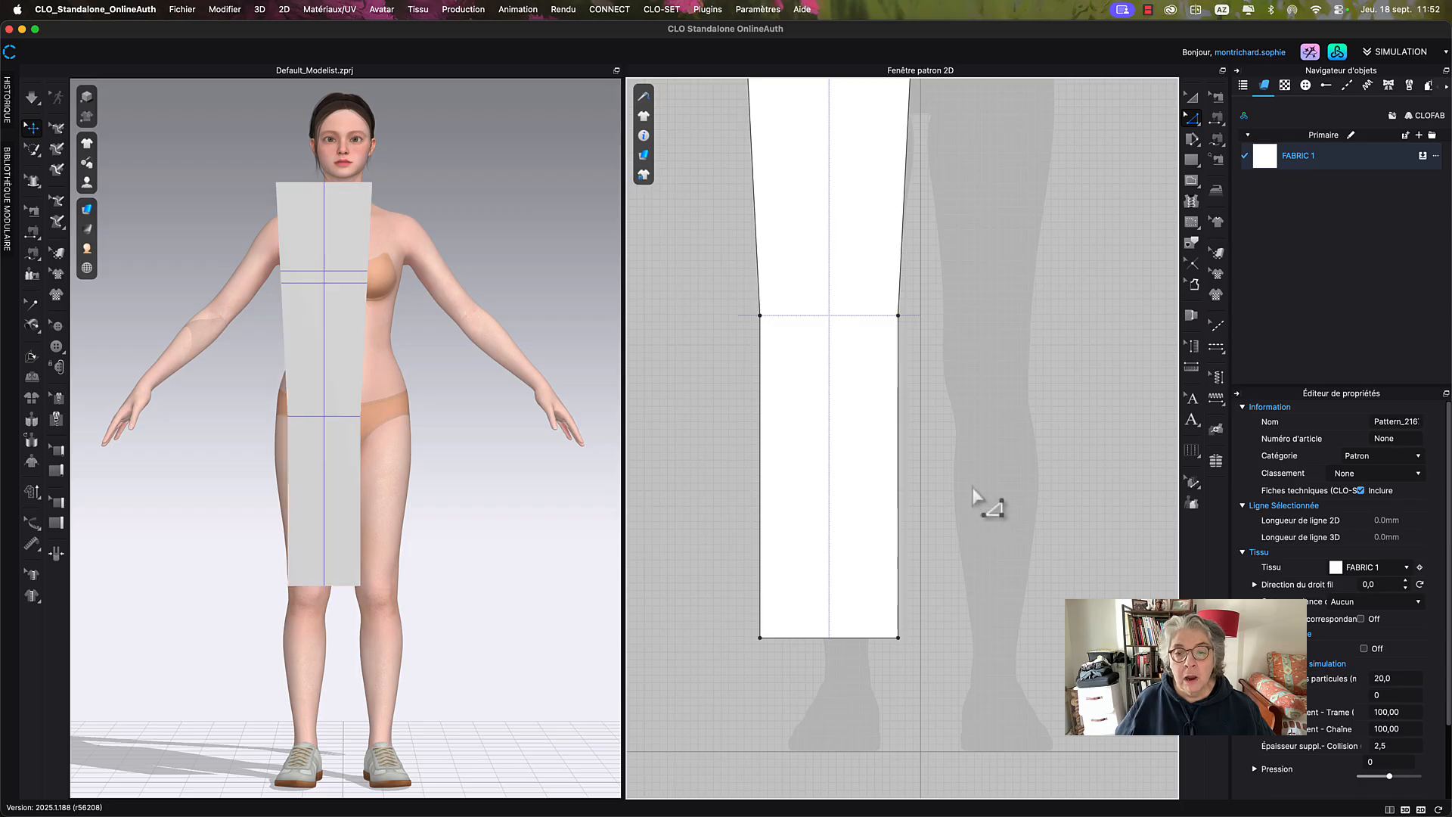
Add points on both side edges of the pattern where the 220 mm and 250 mm base lines cross them.
right_click_drag(985, 366, 960, 401)
scroll(956, 557, "down", 5)
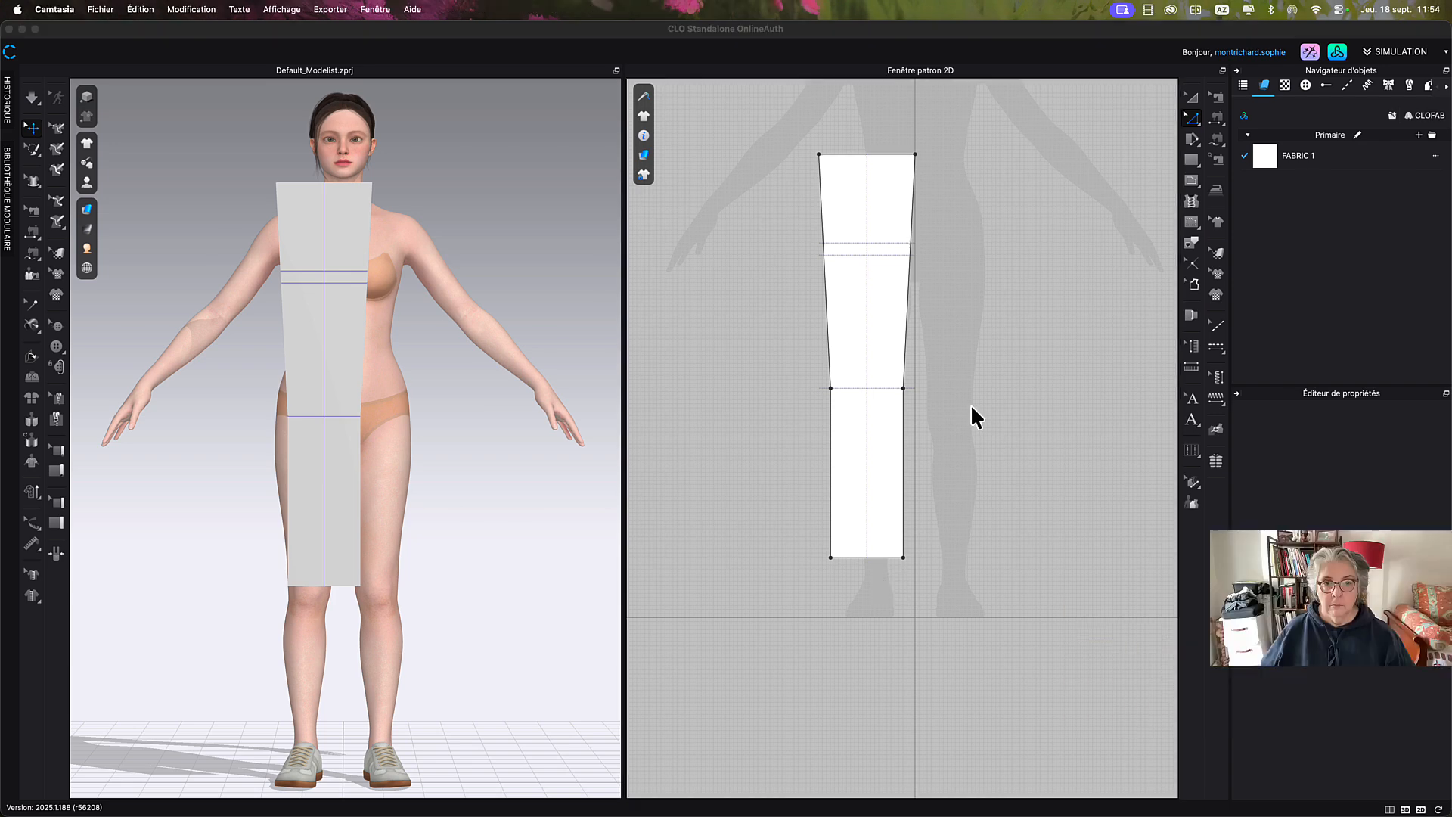
left_click(970, 404)
scroll(891, 297, "up", 5)
middle_click_drag(893, 303, 921, 480)
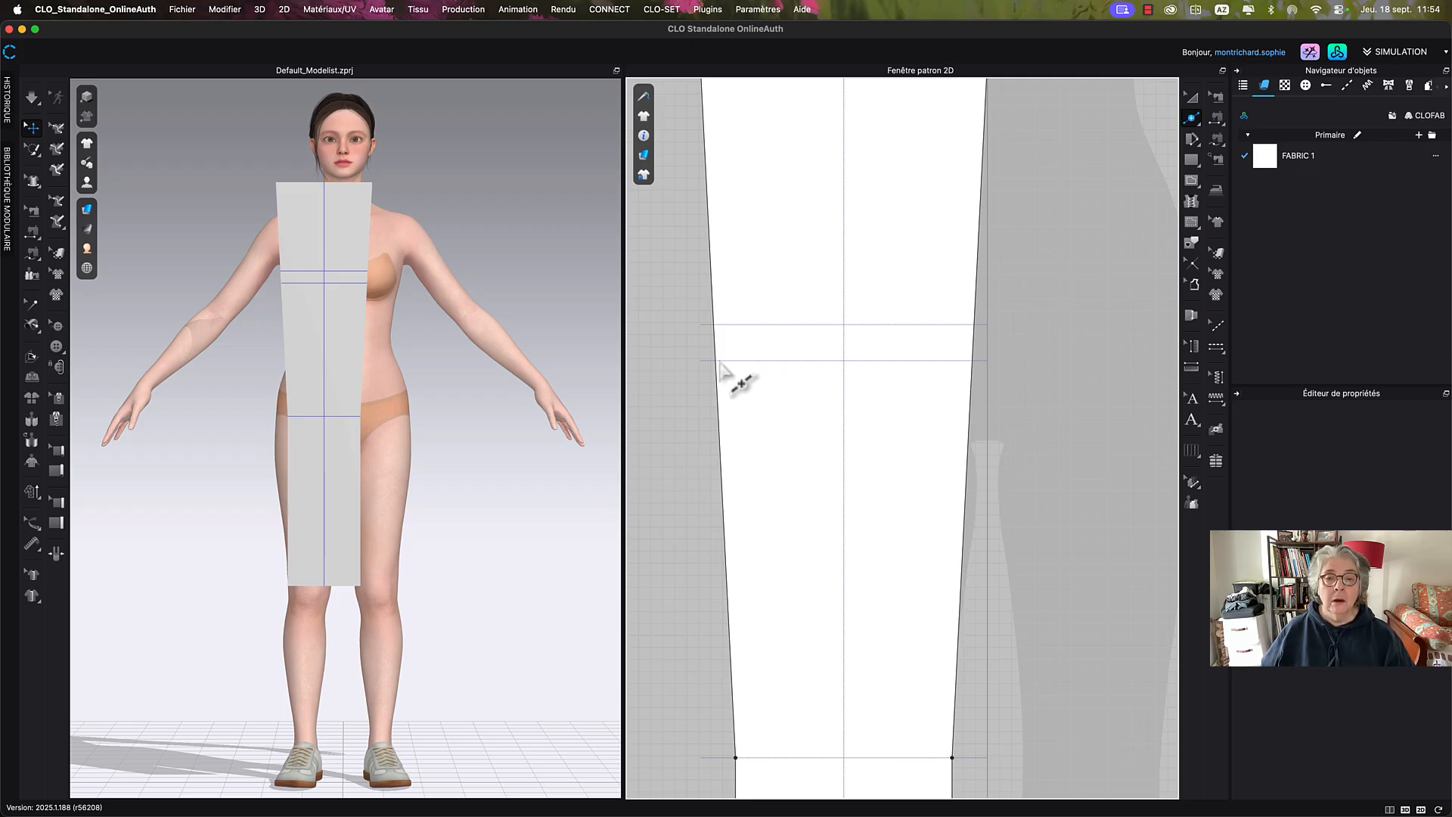
left_click(715, 333)
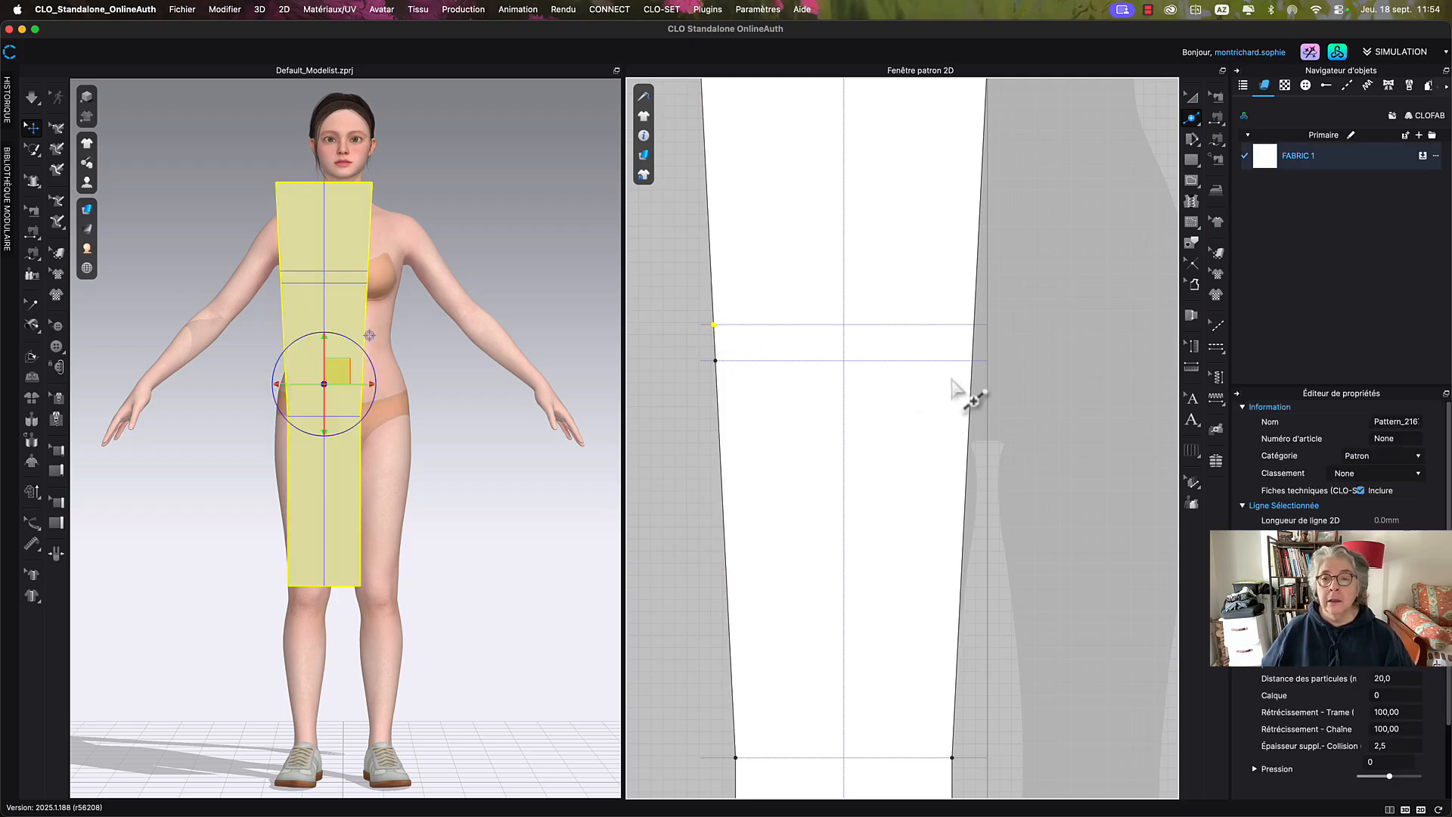
left_click(973, 361)
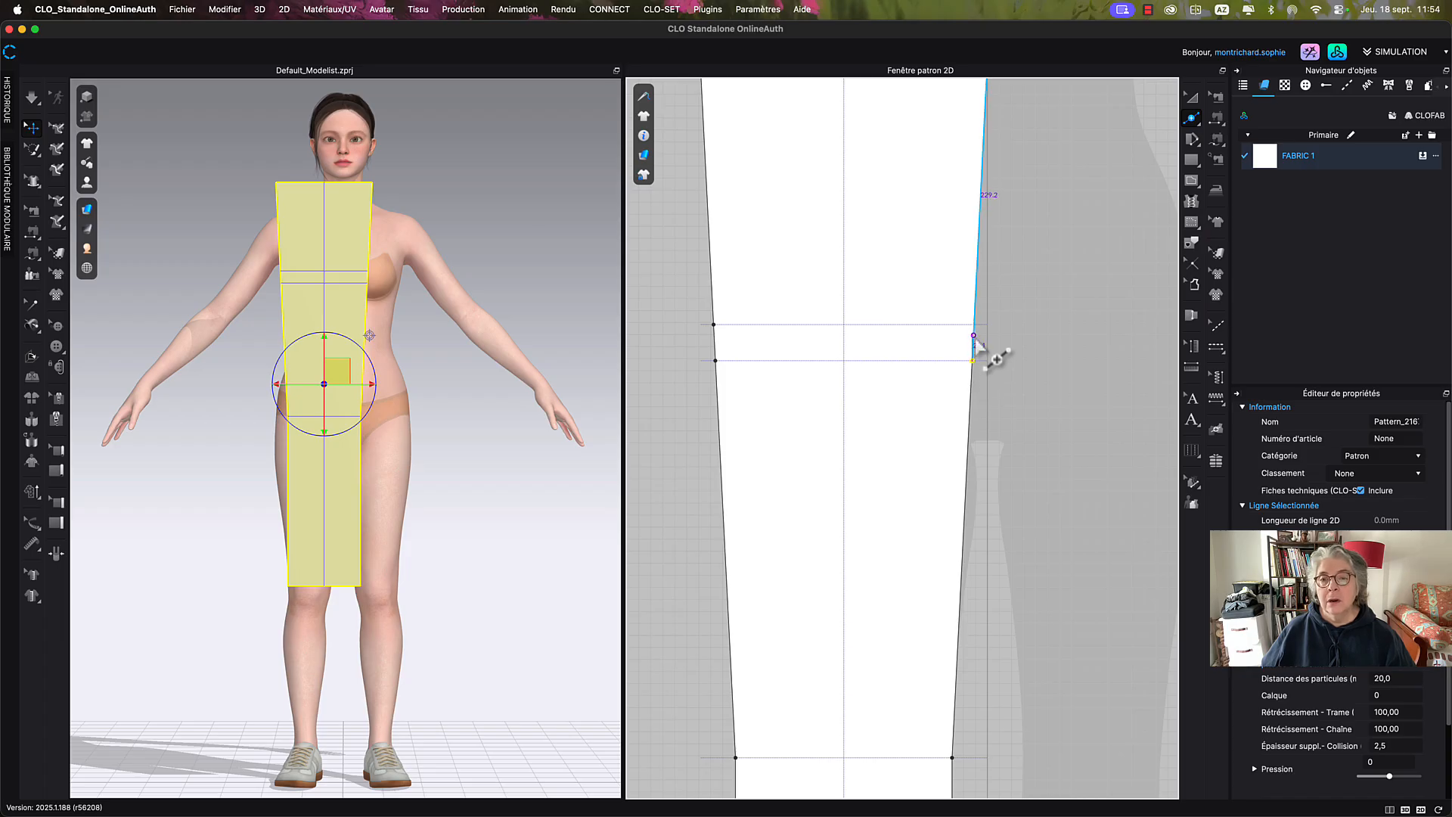
left_click(982, 338)
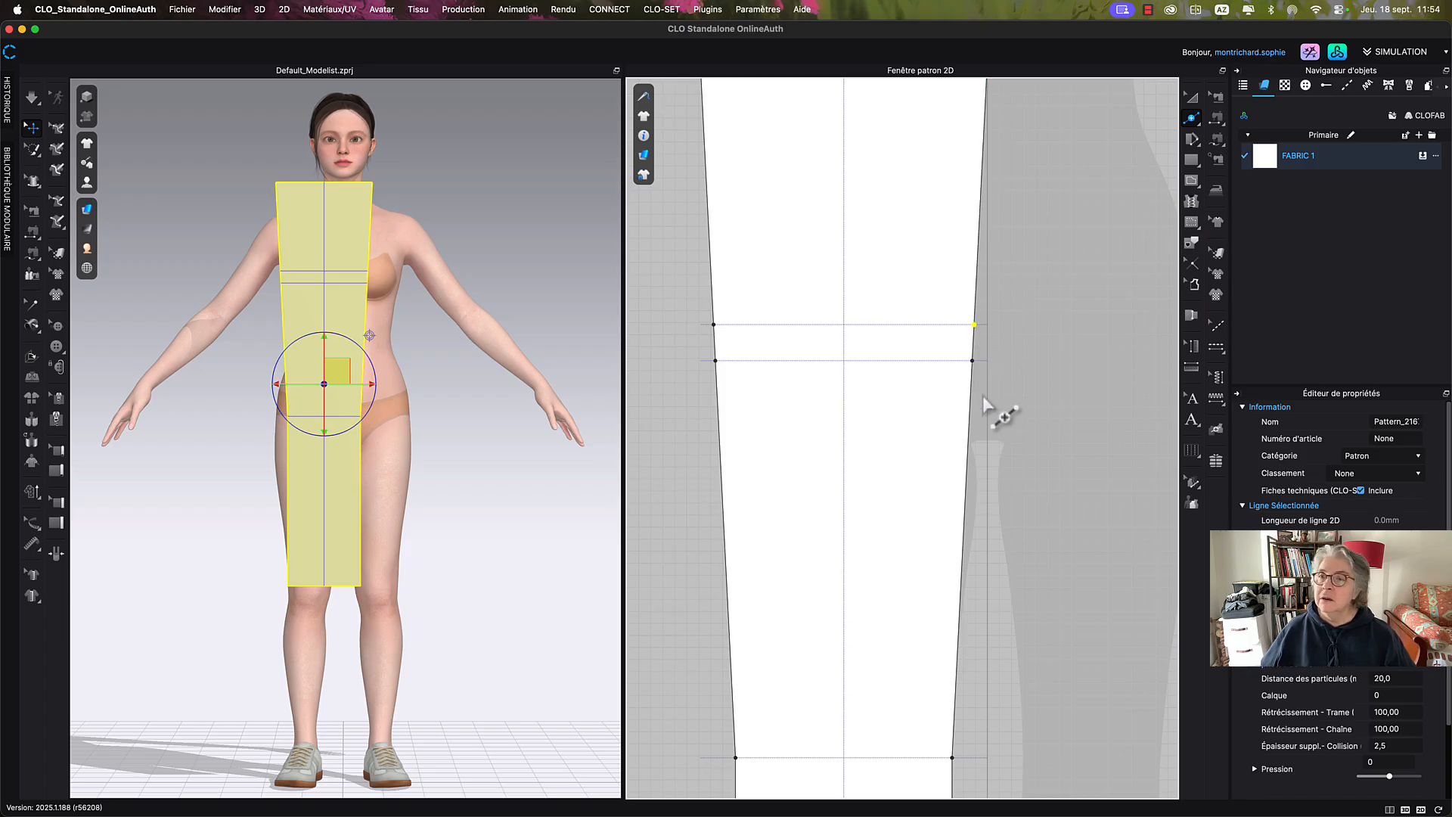
scroll(983, 396, "down", 3)
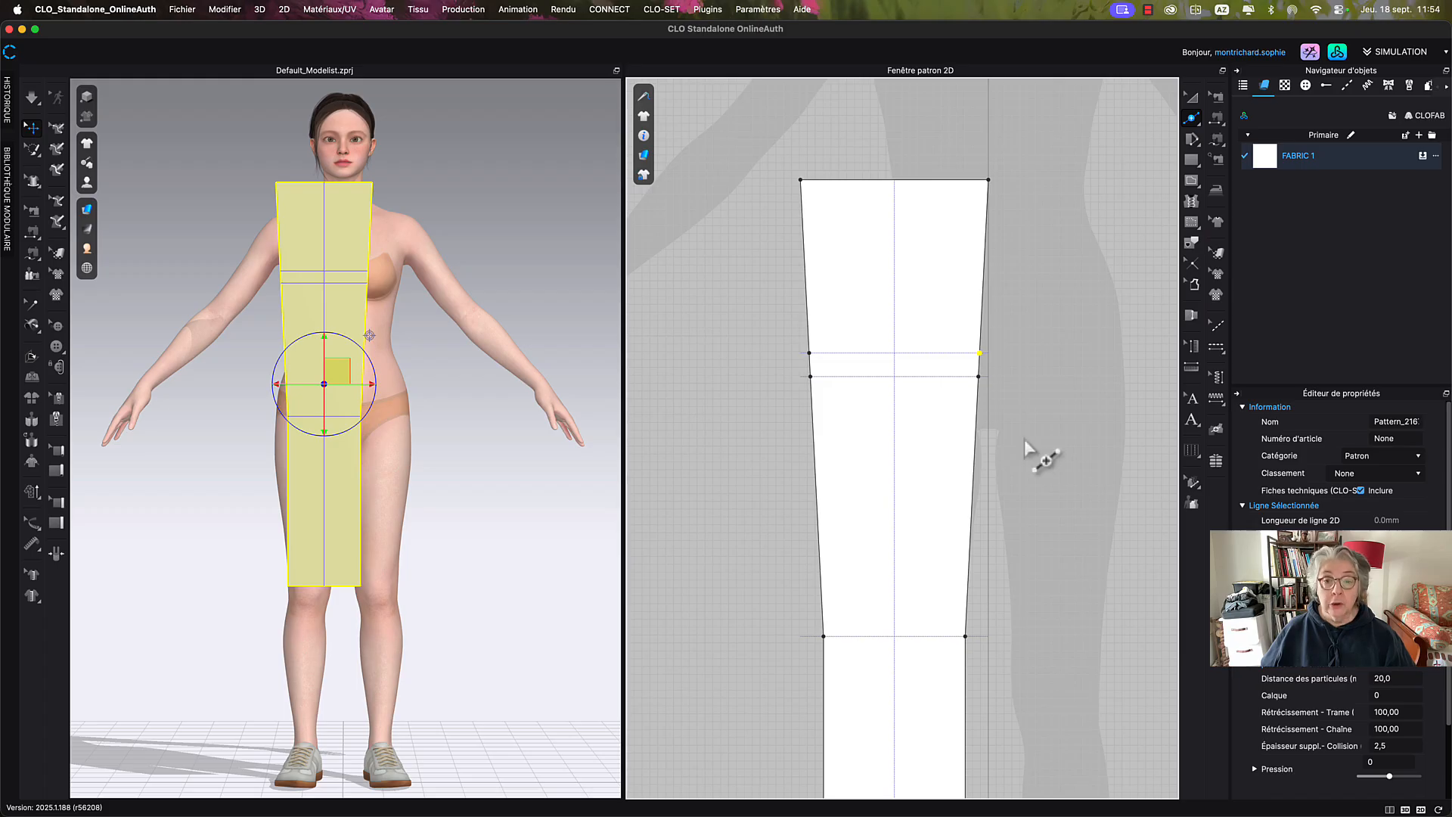
Align the upper-left corner and the left side's 220 mm and 250 mm base line points to the left (Gauche).
key("z")
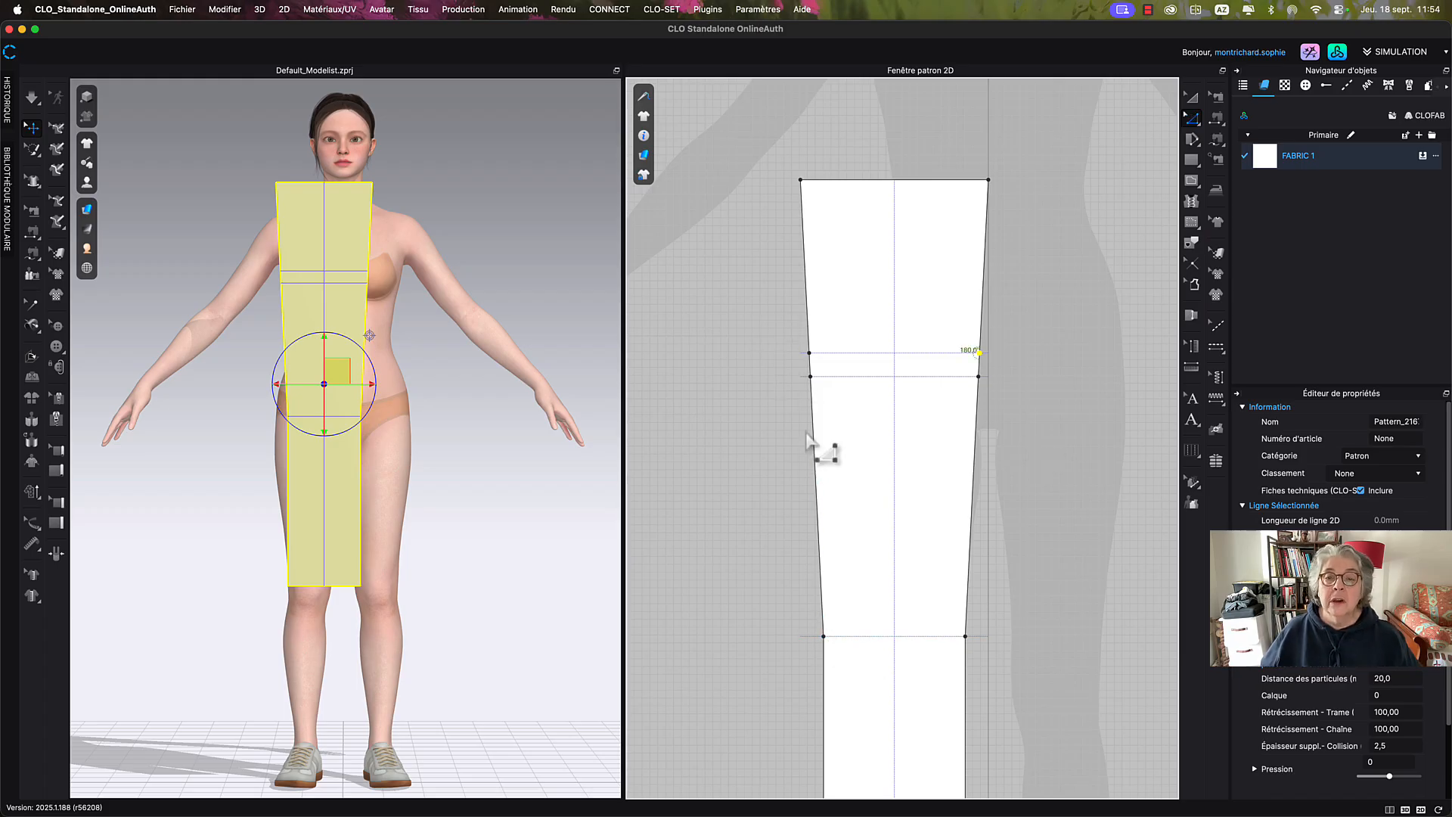
left_click(801, 181)
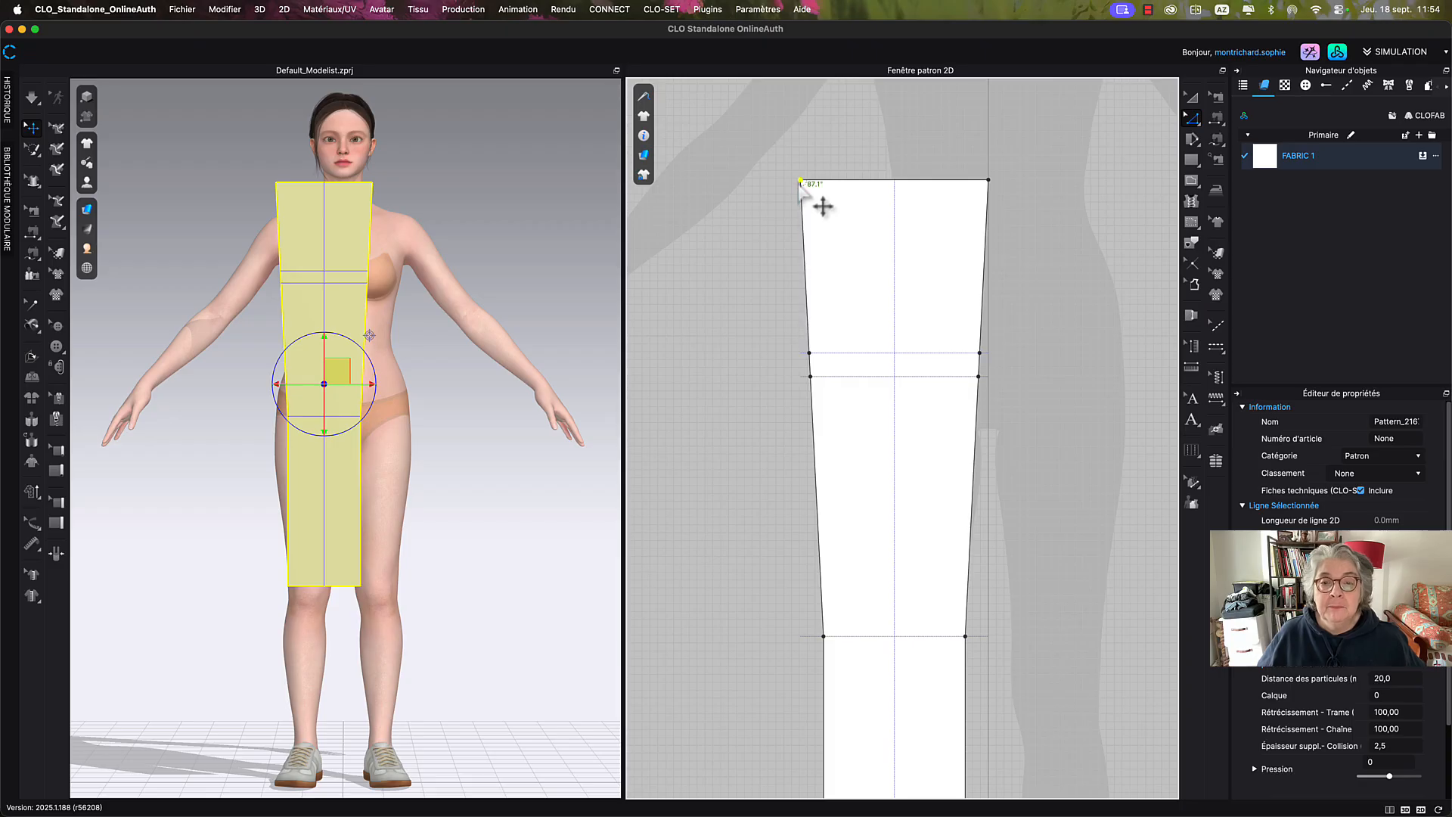
left_click(810, 352, "shift")
left_click(811, 376, "shift")
right_click(812, 378)
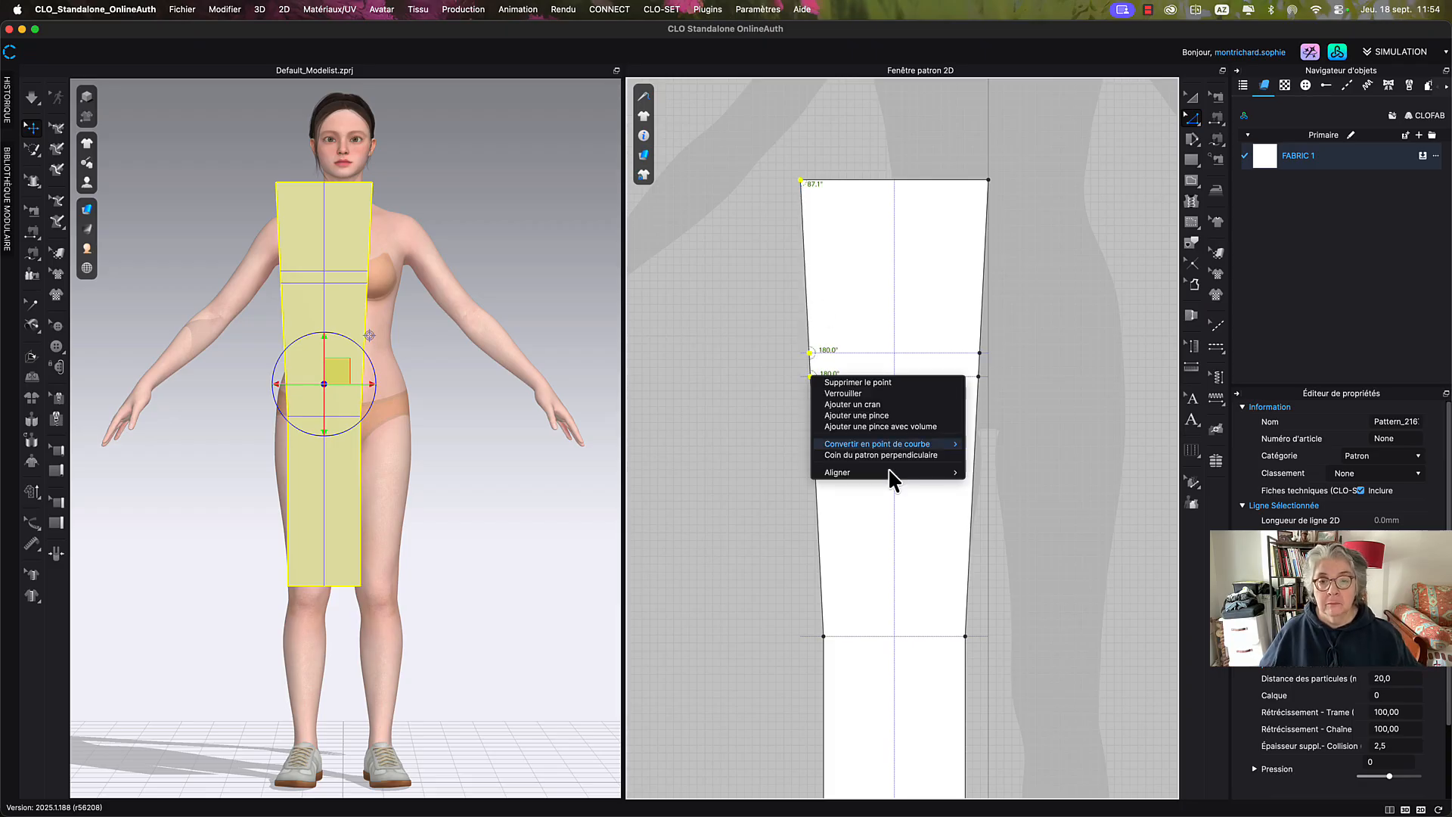
mouse_move(892, 473)
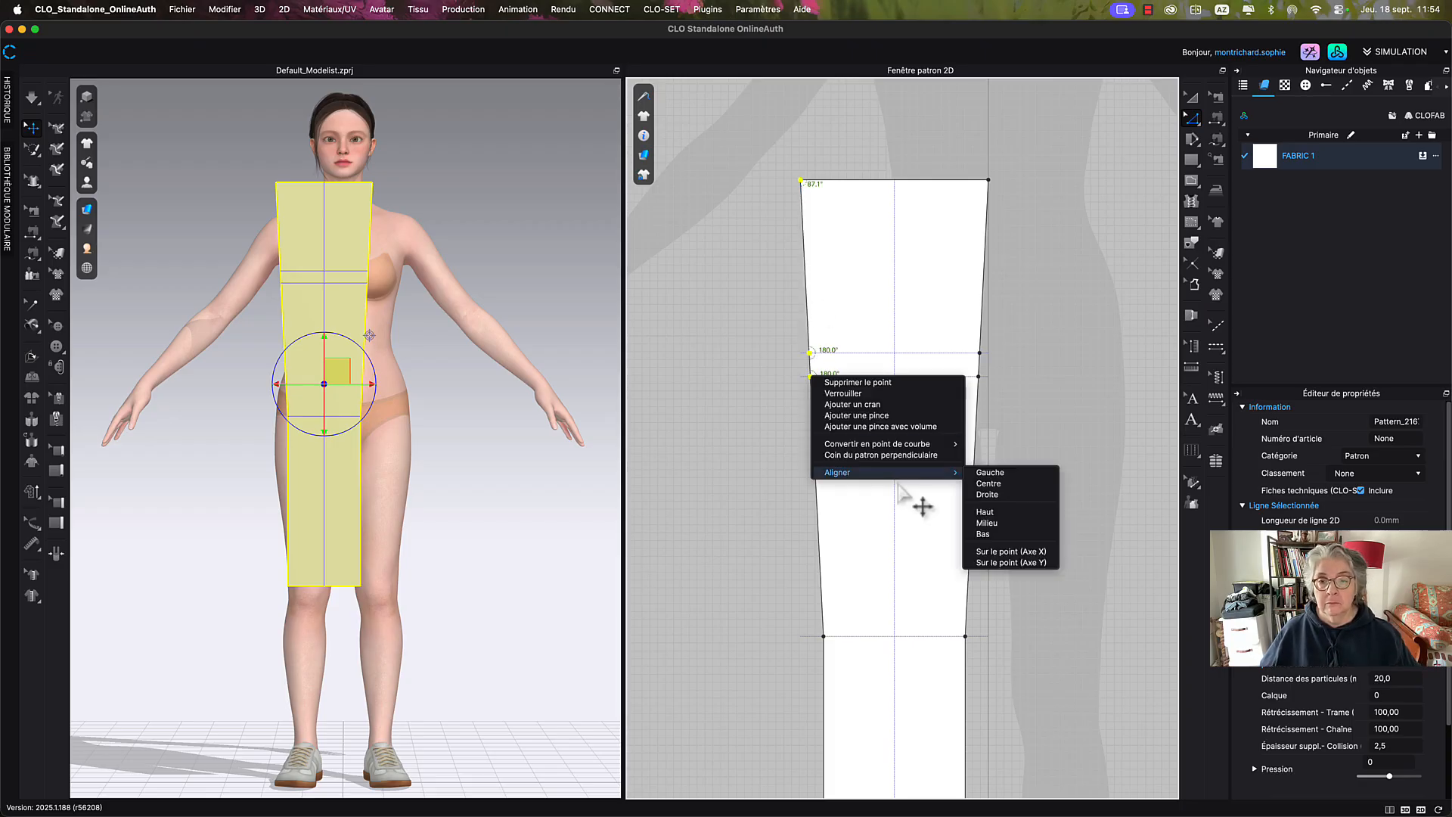
left_click(991, 472)
Align the upper-right corner and the right side's 220 mm and 250 mm base line points to the right (Droite).
left_click(987, 181)
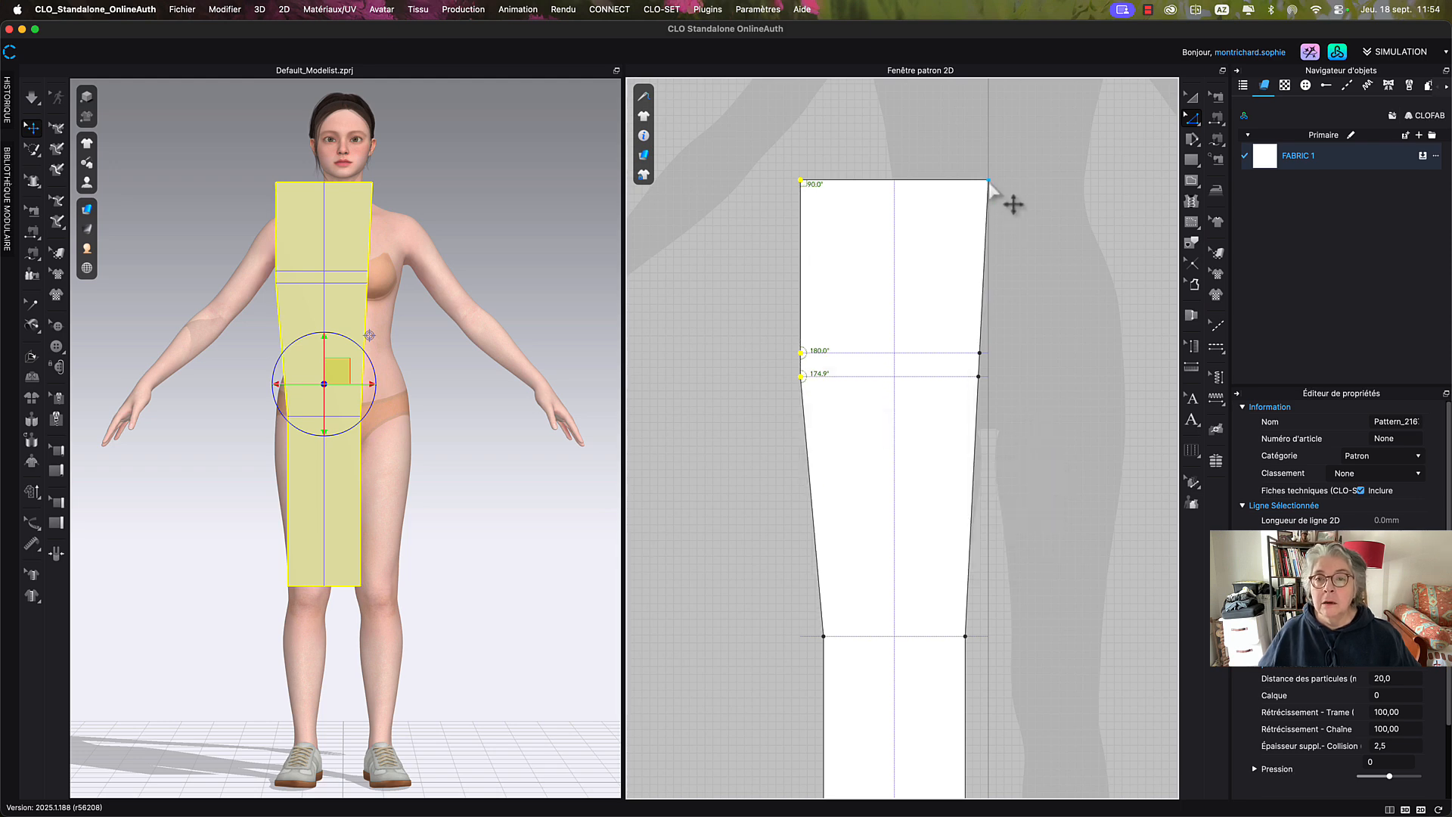
left_click(979, 353, "shift")
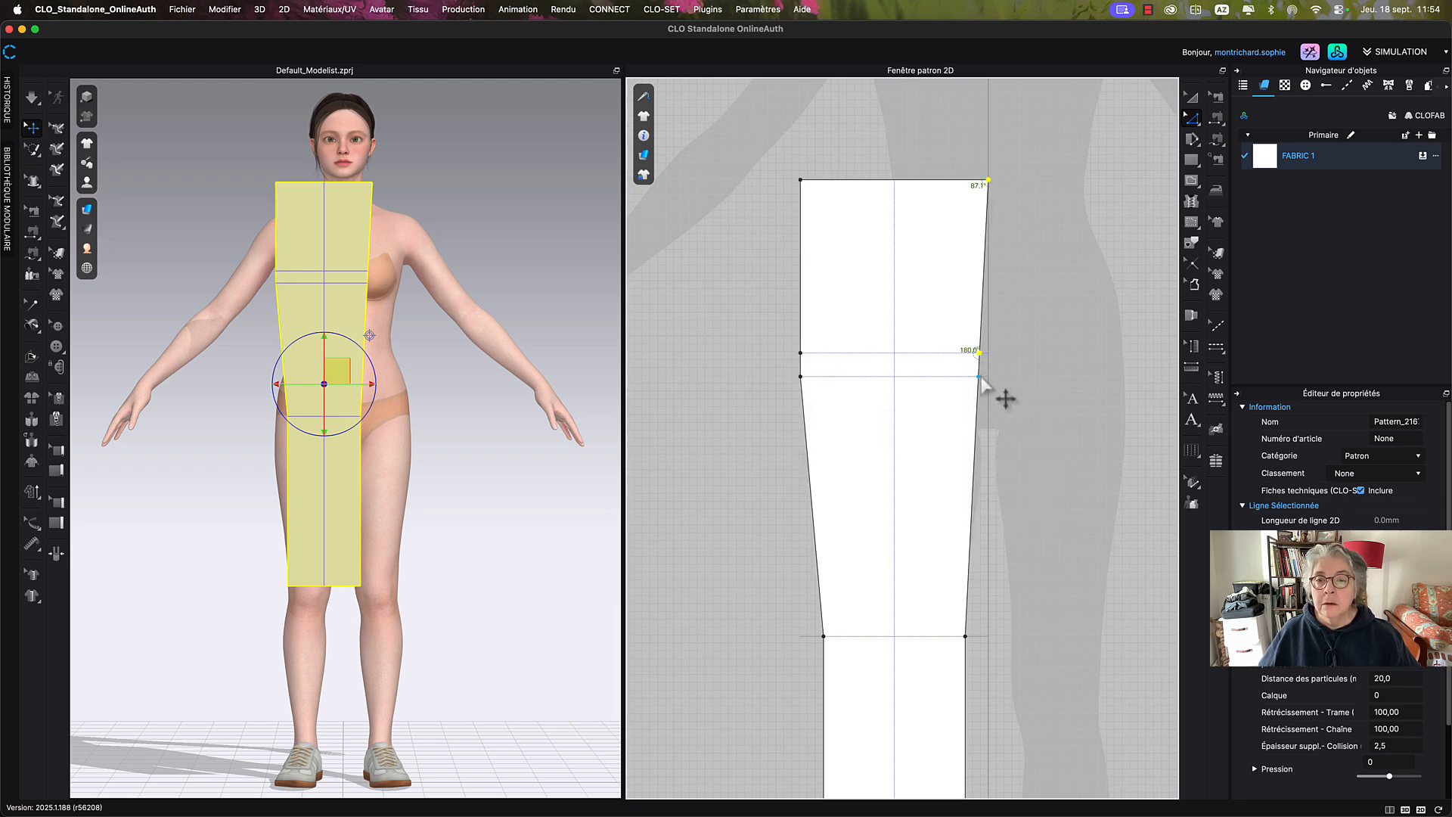
left_click(979, 376, "shift")
right_click(978, 377)
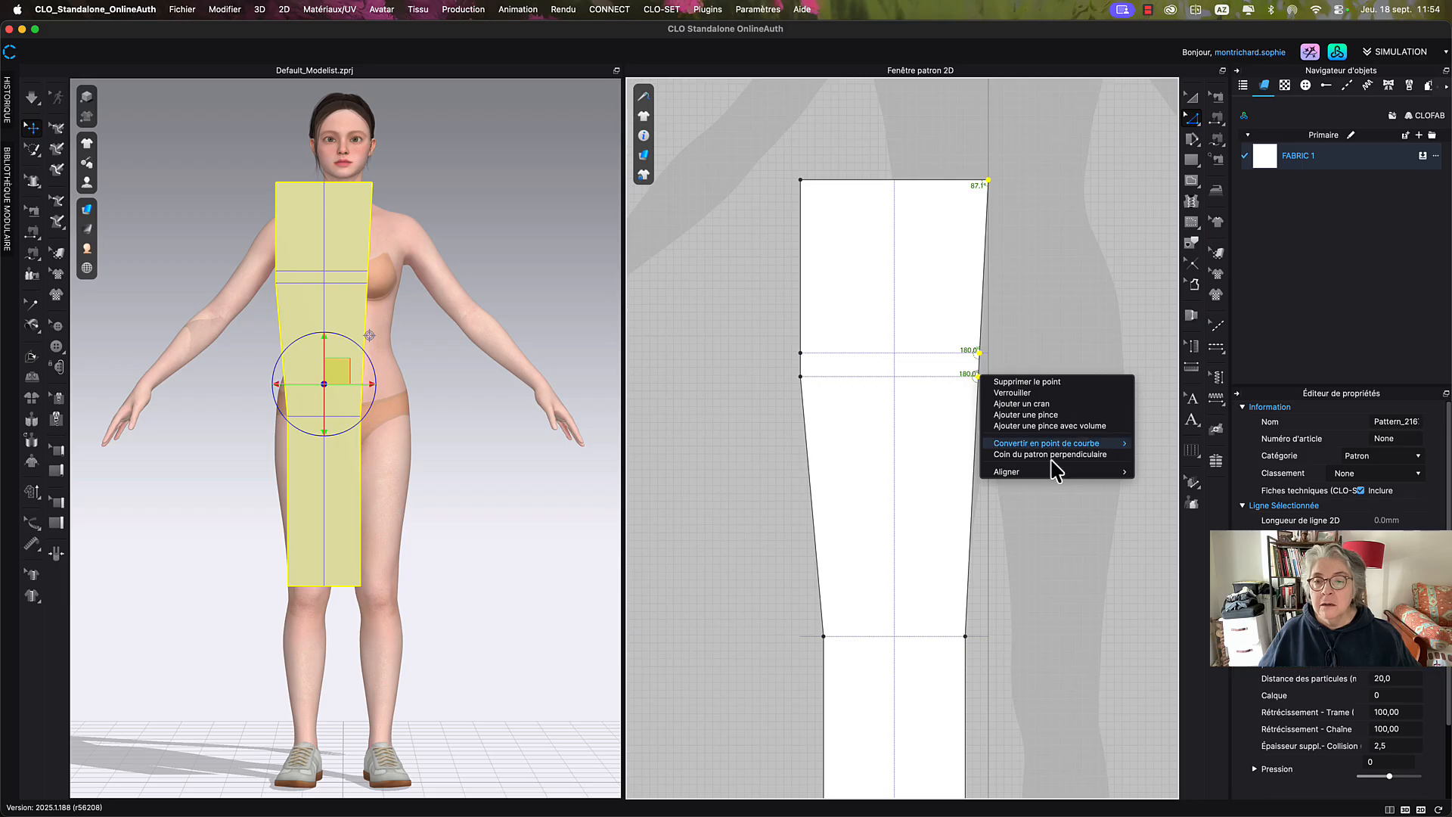
mouse_move(1048, 471)
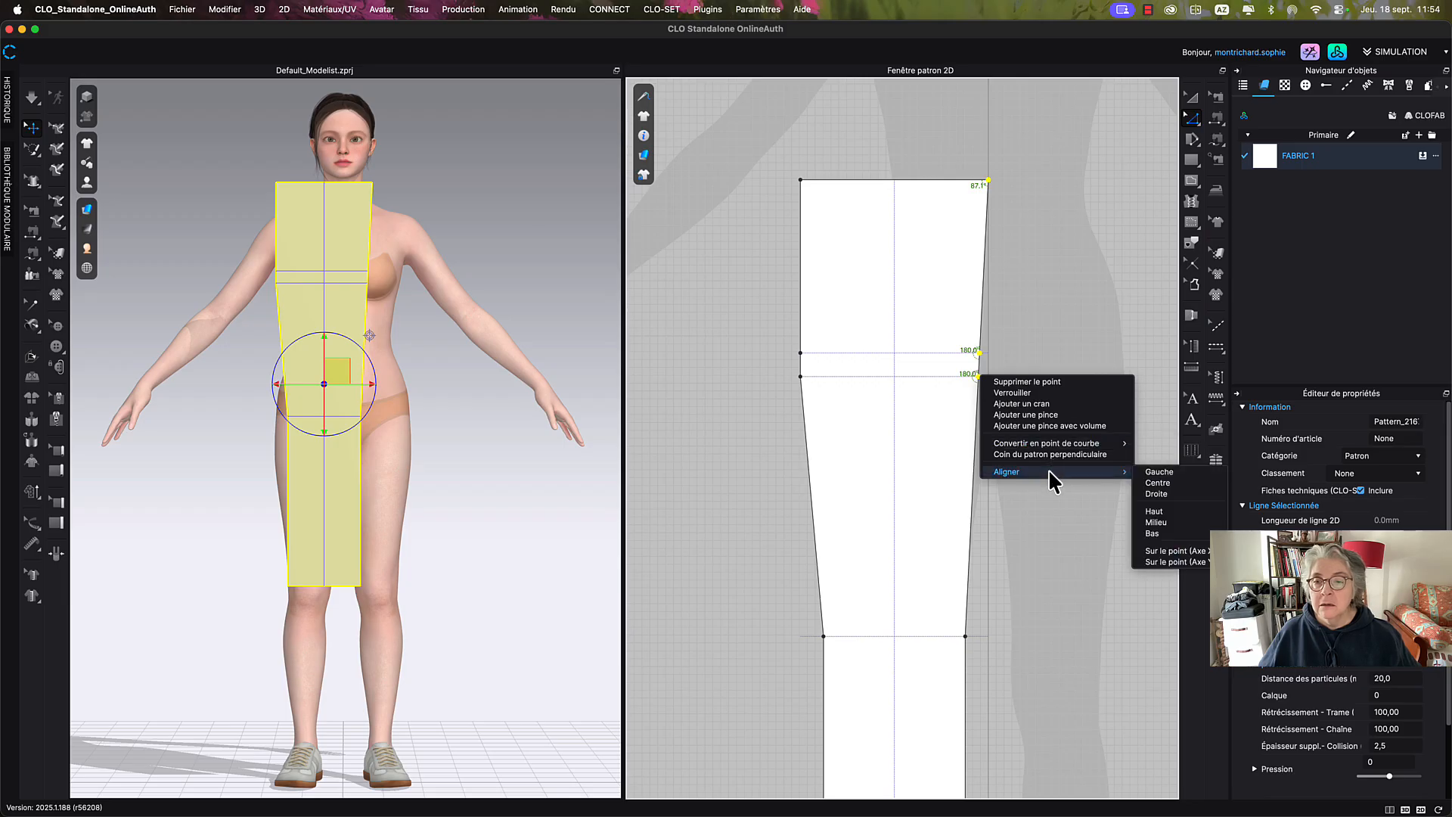
left_click(1157, 494)
left_click(1119, 412)
middle_click_drag(1074, 356, 997, 286)
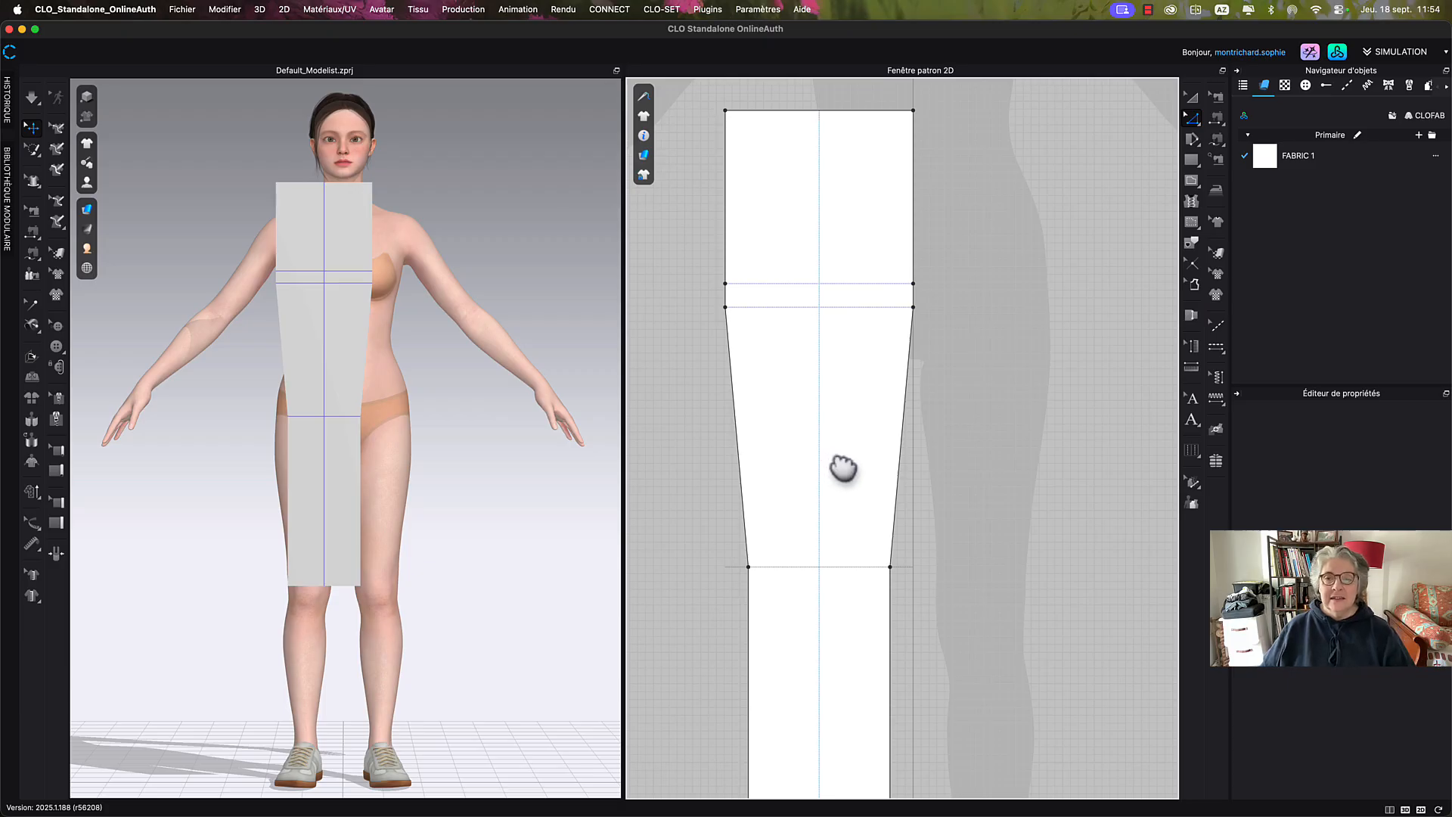
Move the pattern piece off the avatar in the 3D view, placing it beside her right arm.
middle_click_drag(843, 464, 861, 480)
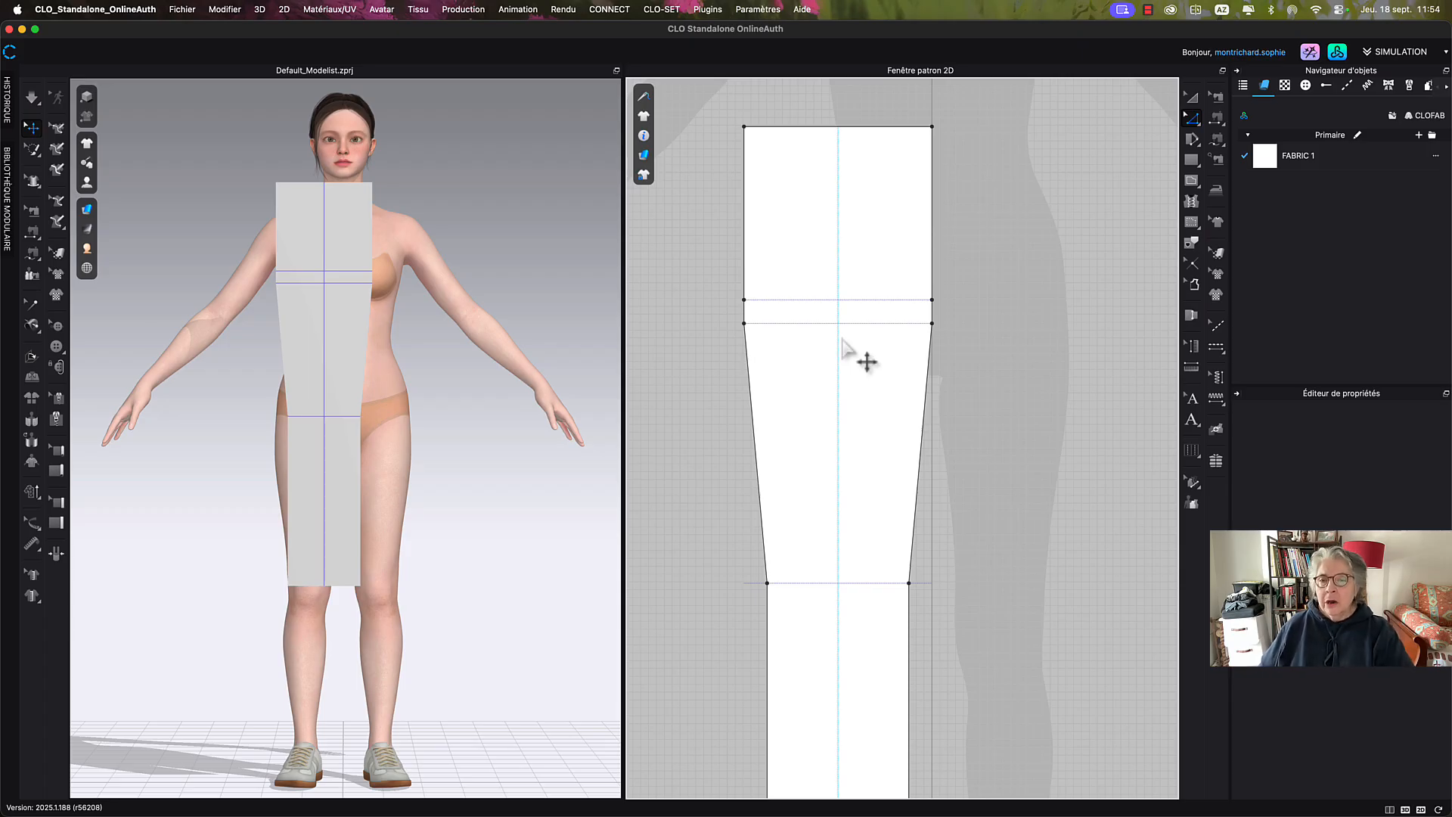
left_click(932, 325)
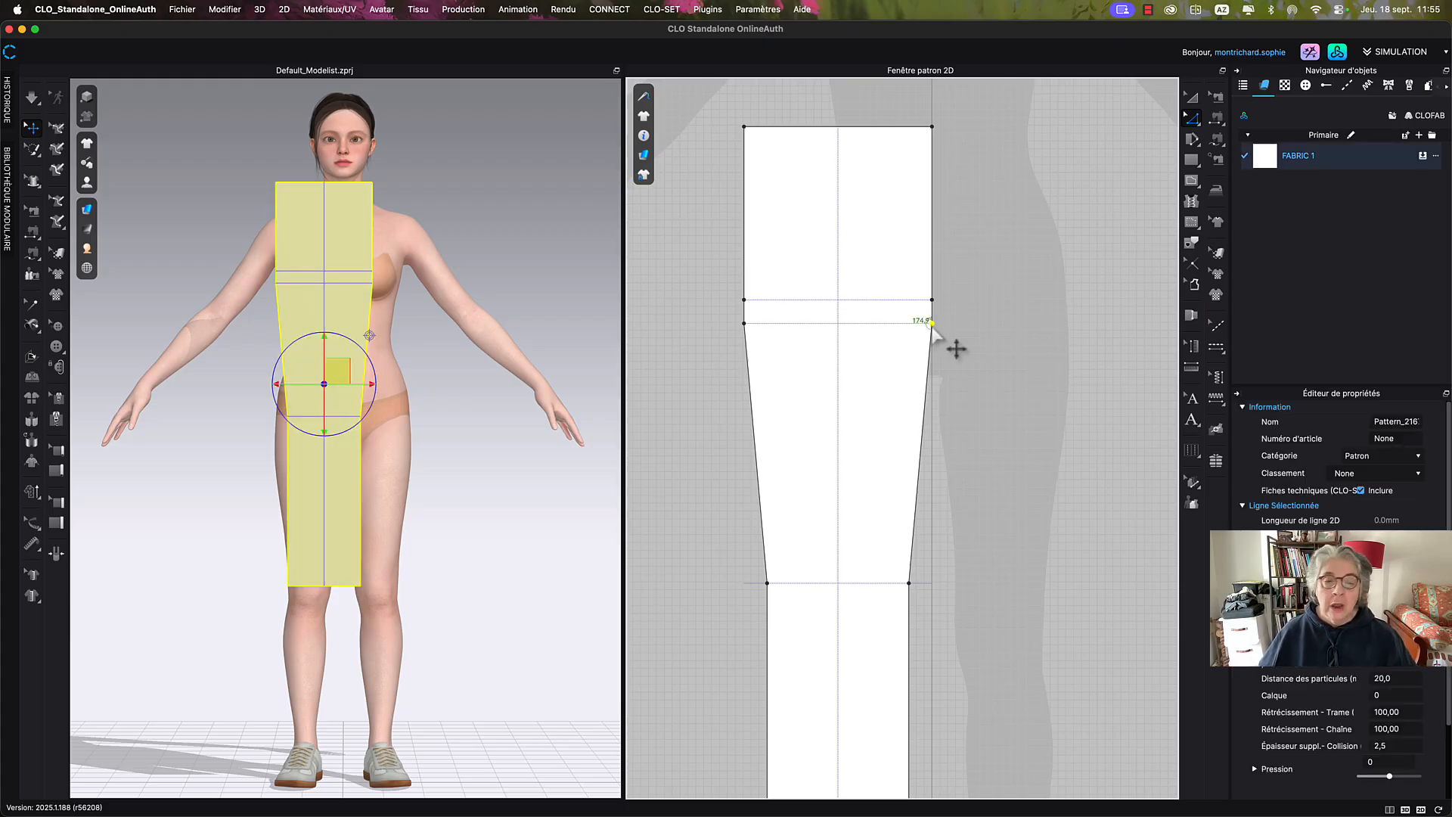
left_click(327, 262)
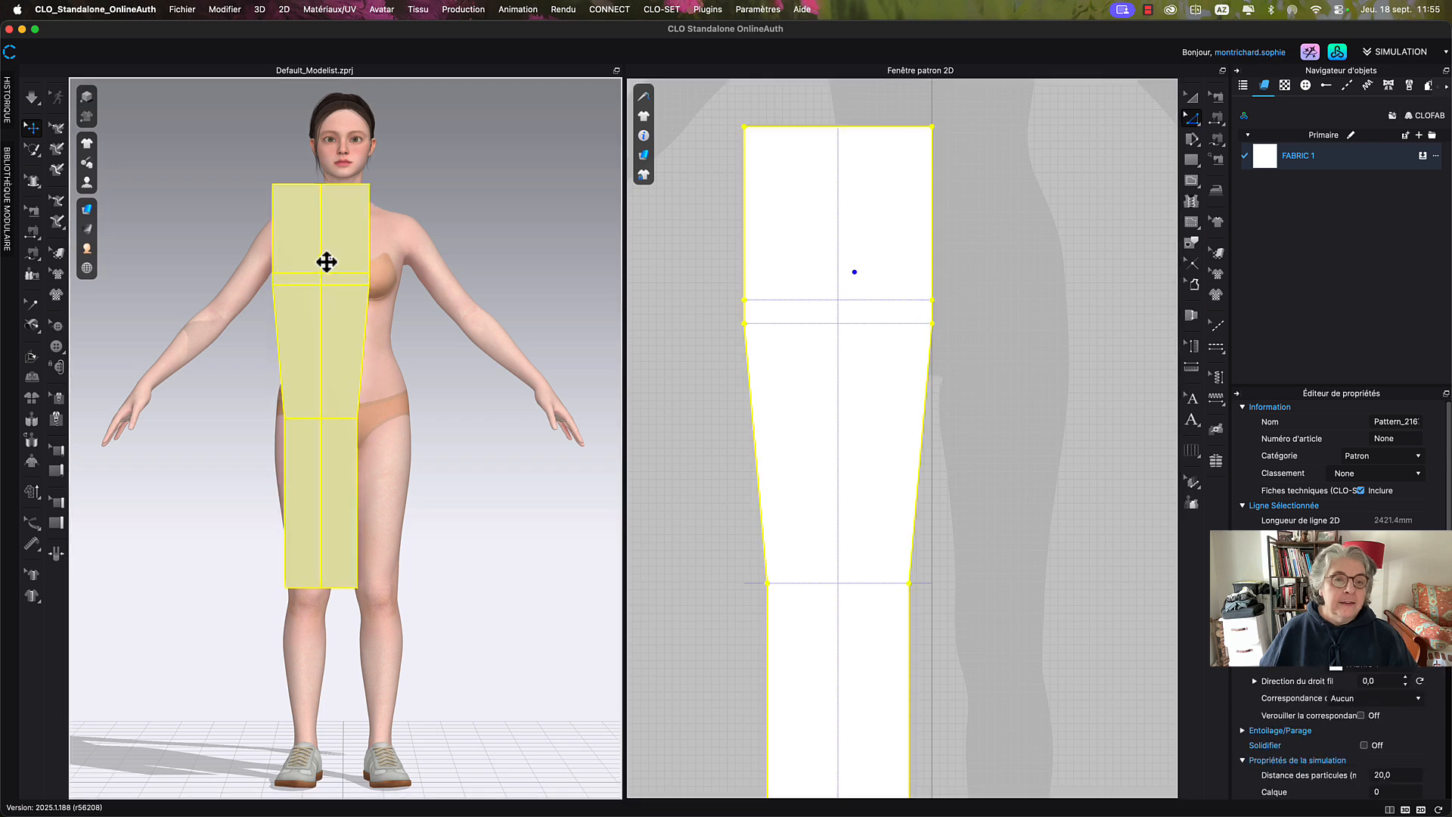
left_click_drag(327, 262, 139, 301)
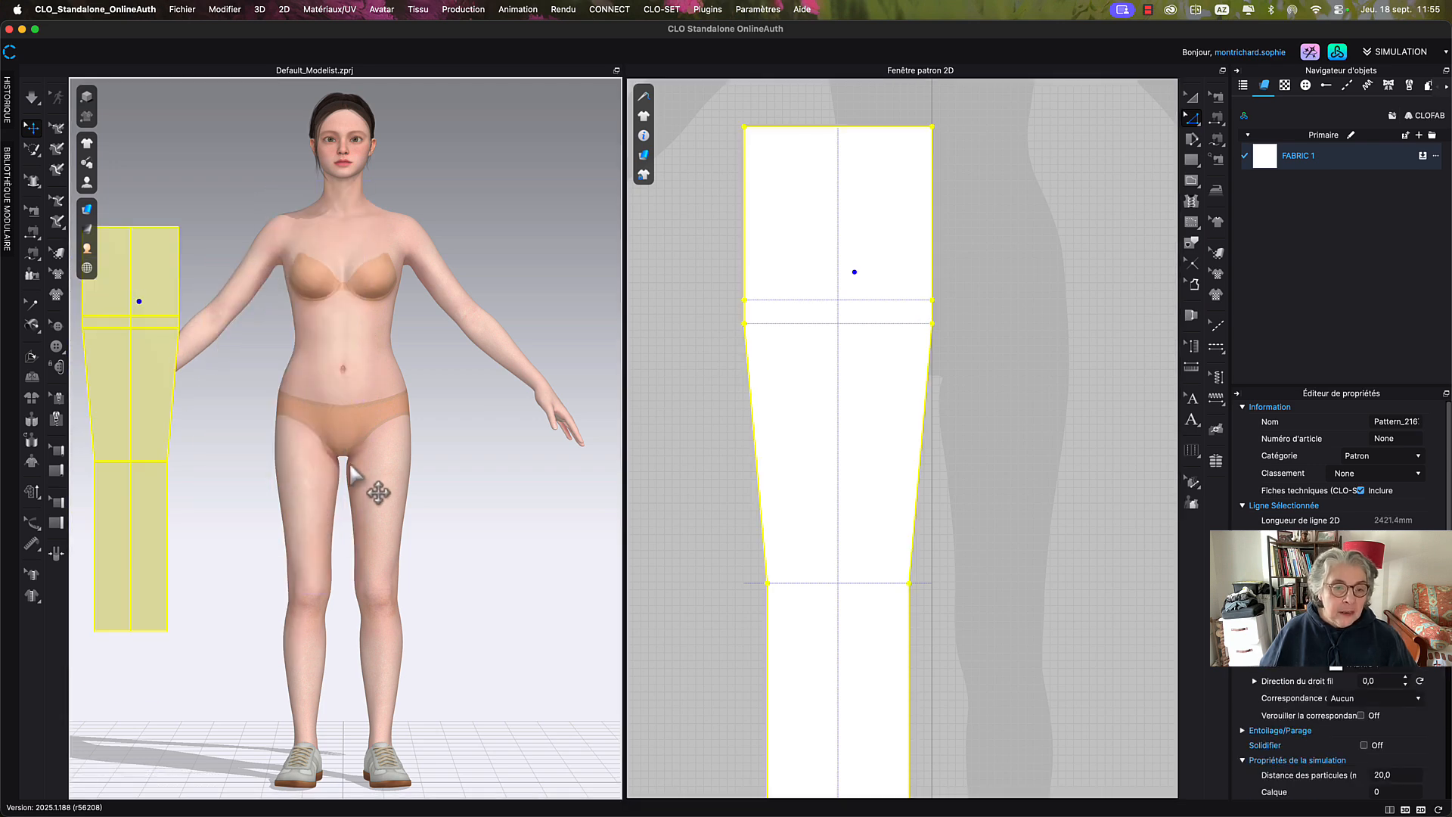
left_click(962, 330)
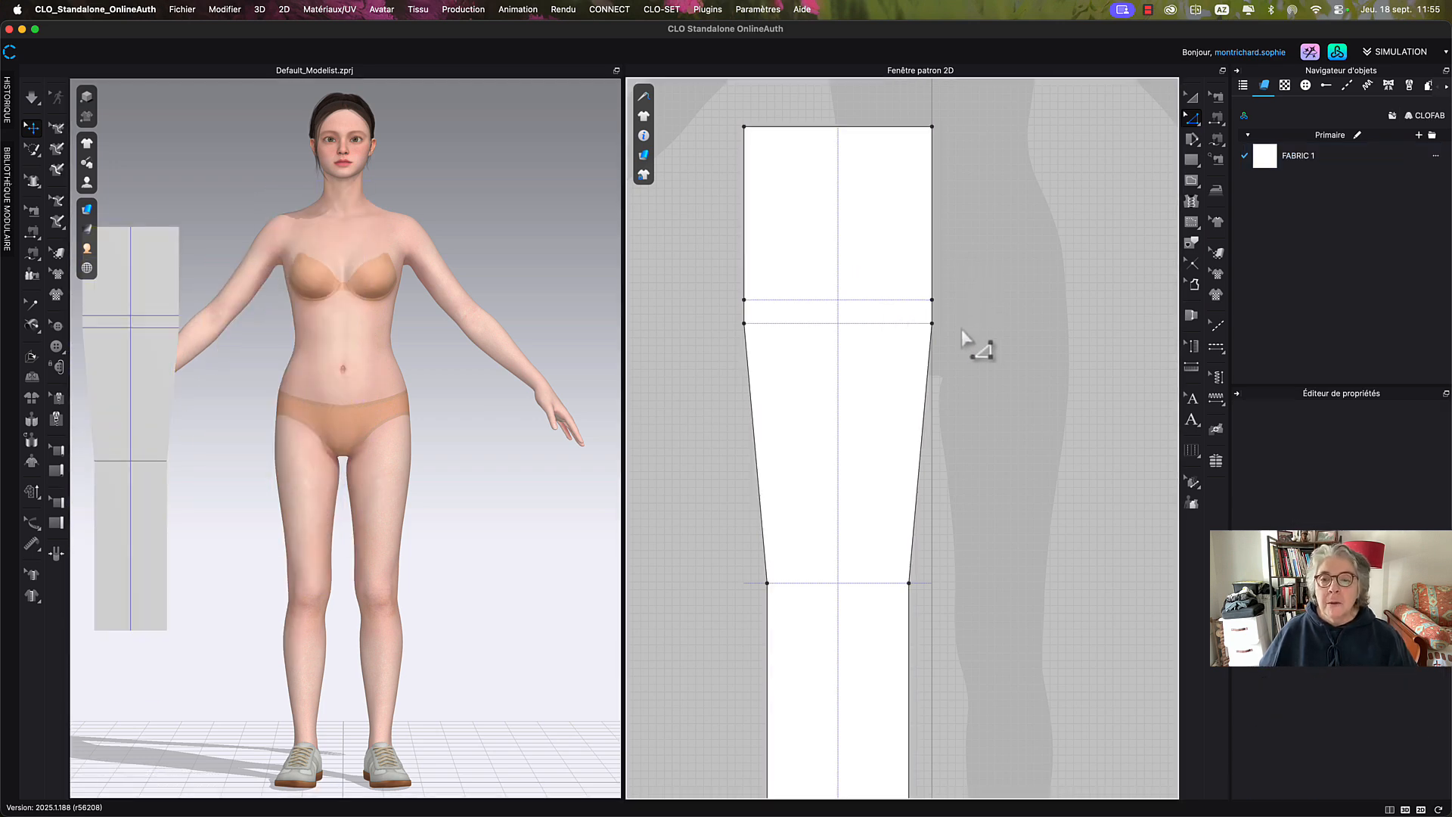
left_click(932, 324)
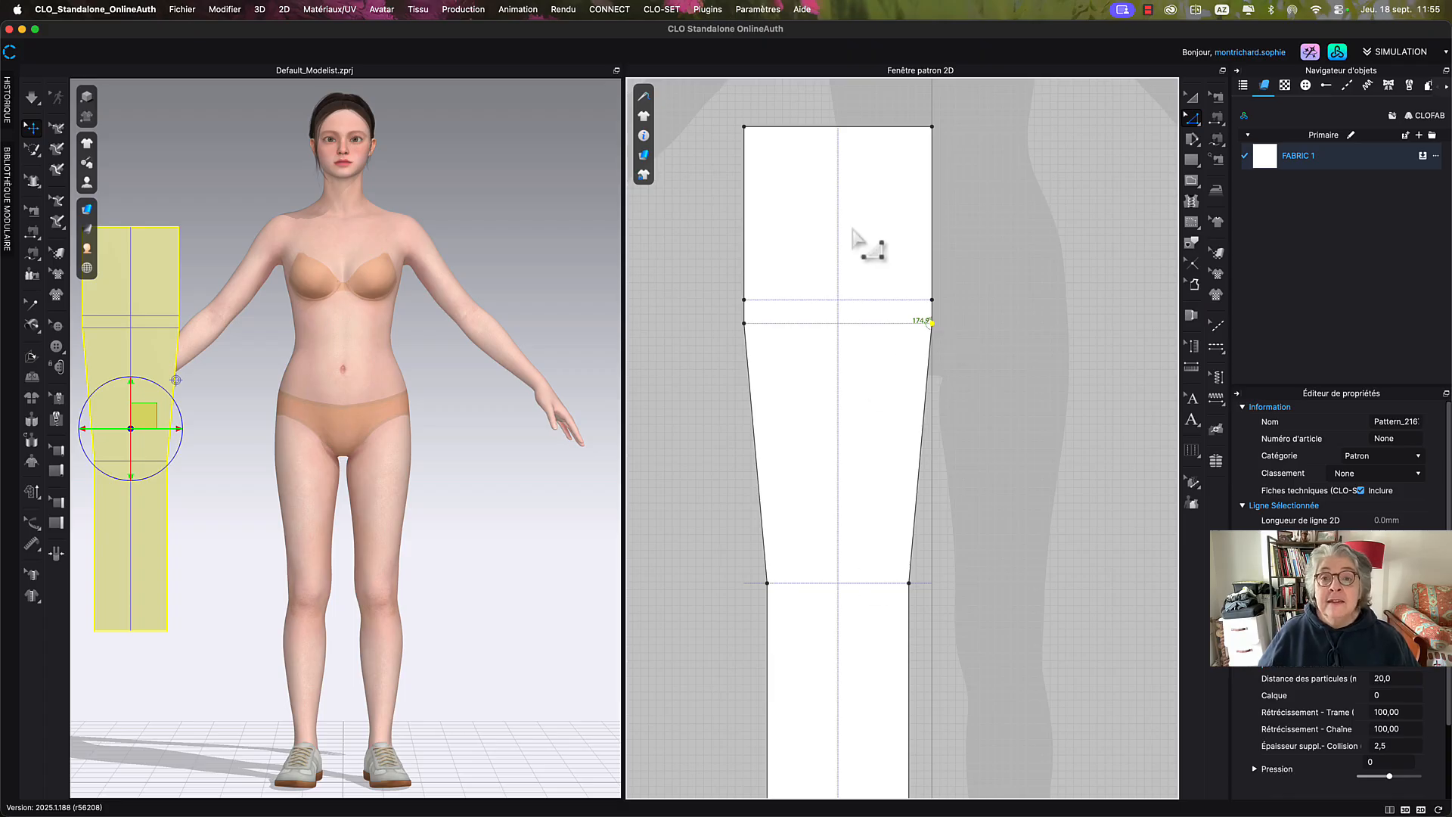
left_click(862, 130)
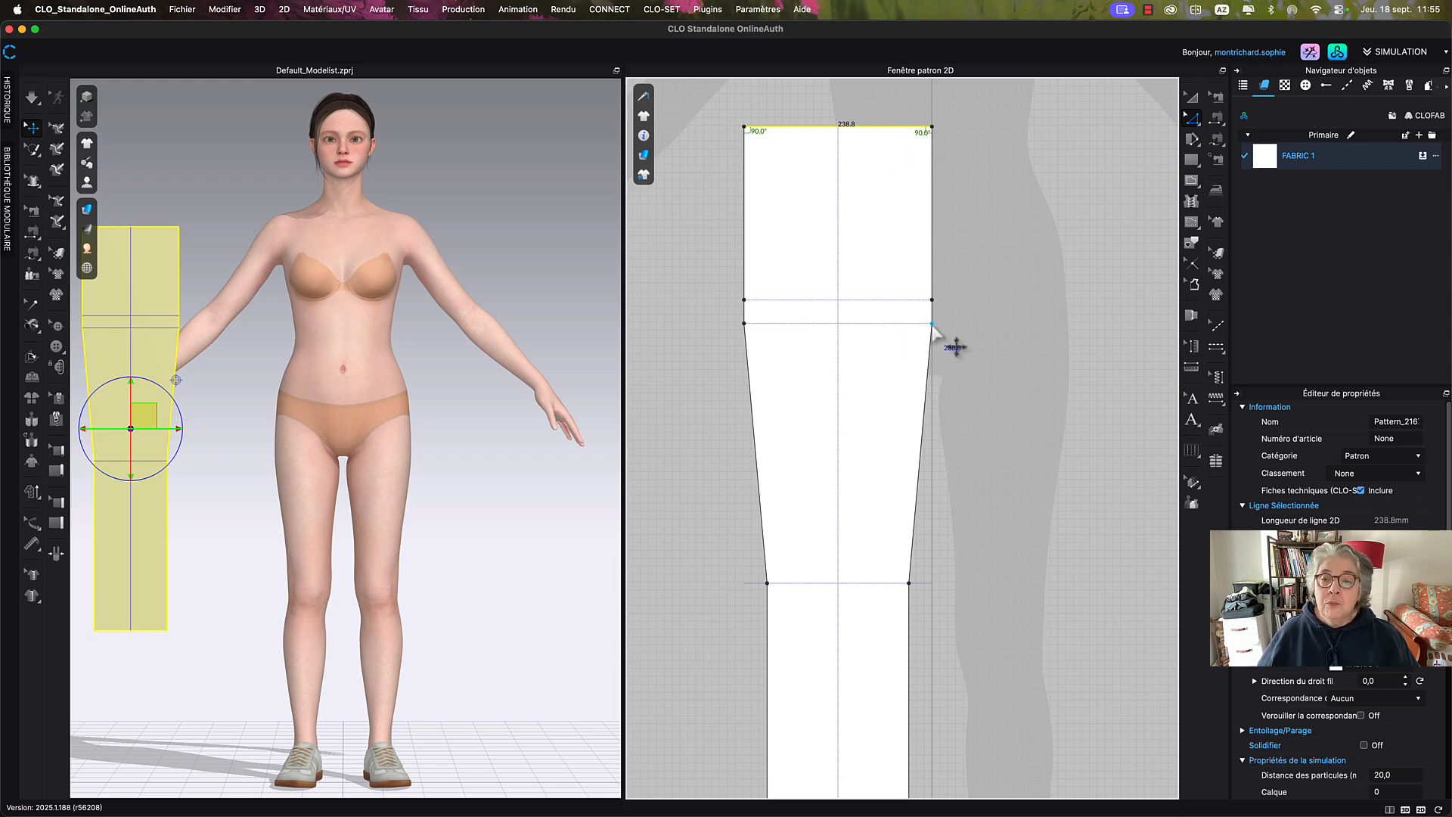
left_click_drag(933, 324, 936, 319)
right_click(936, 319)
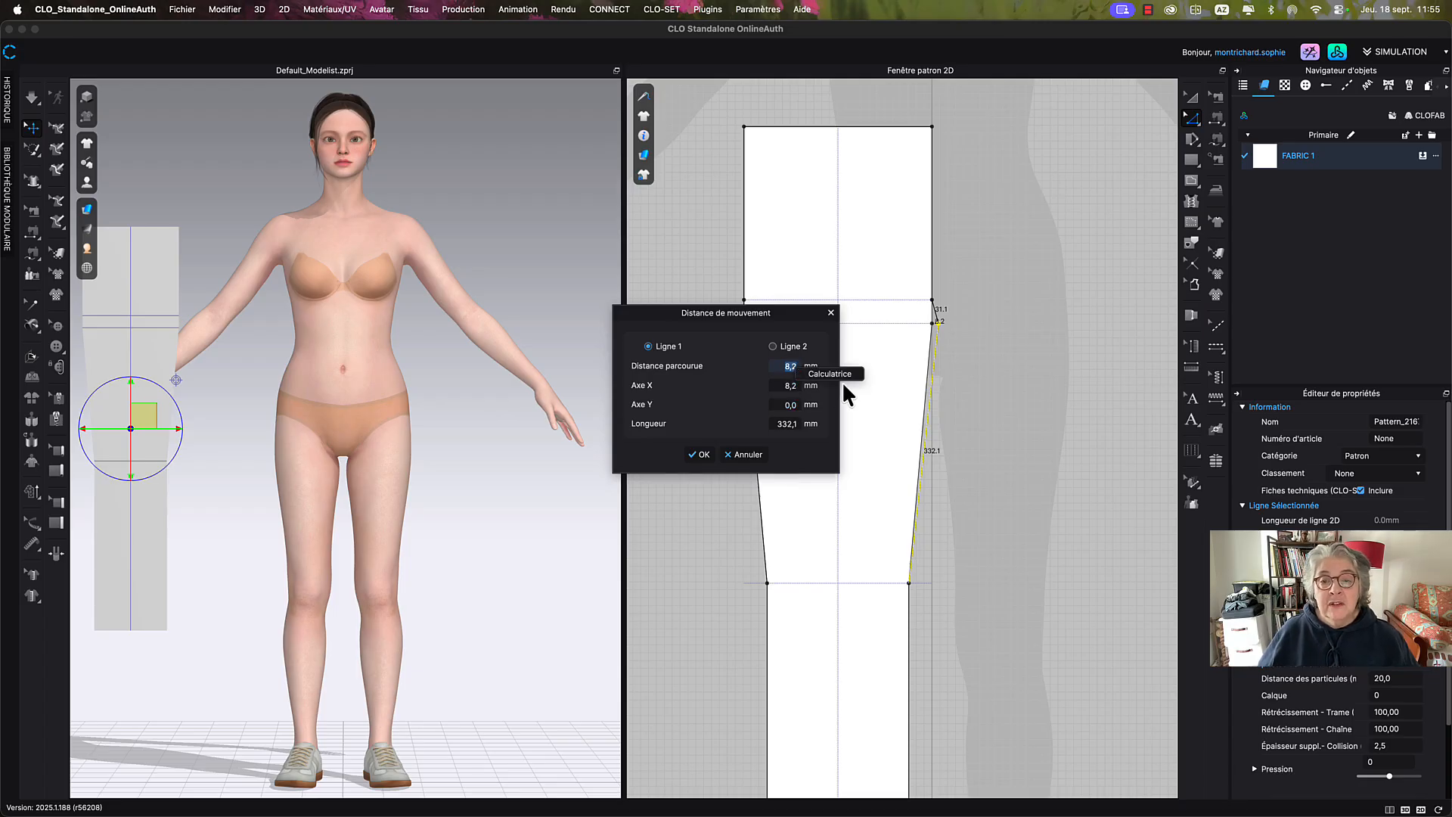
left_click(841, 374)
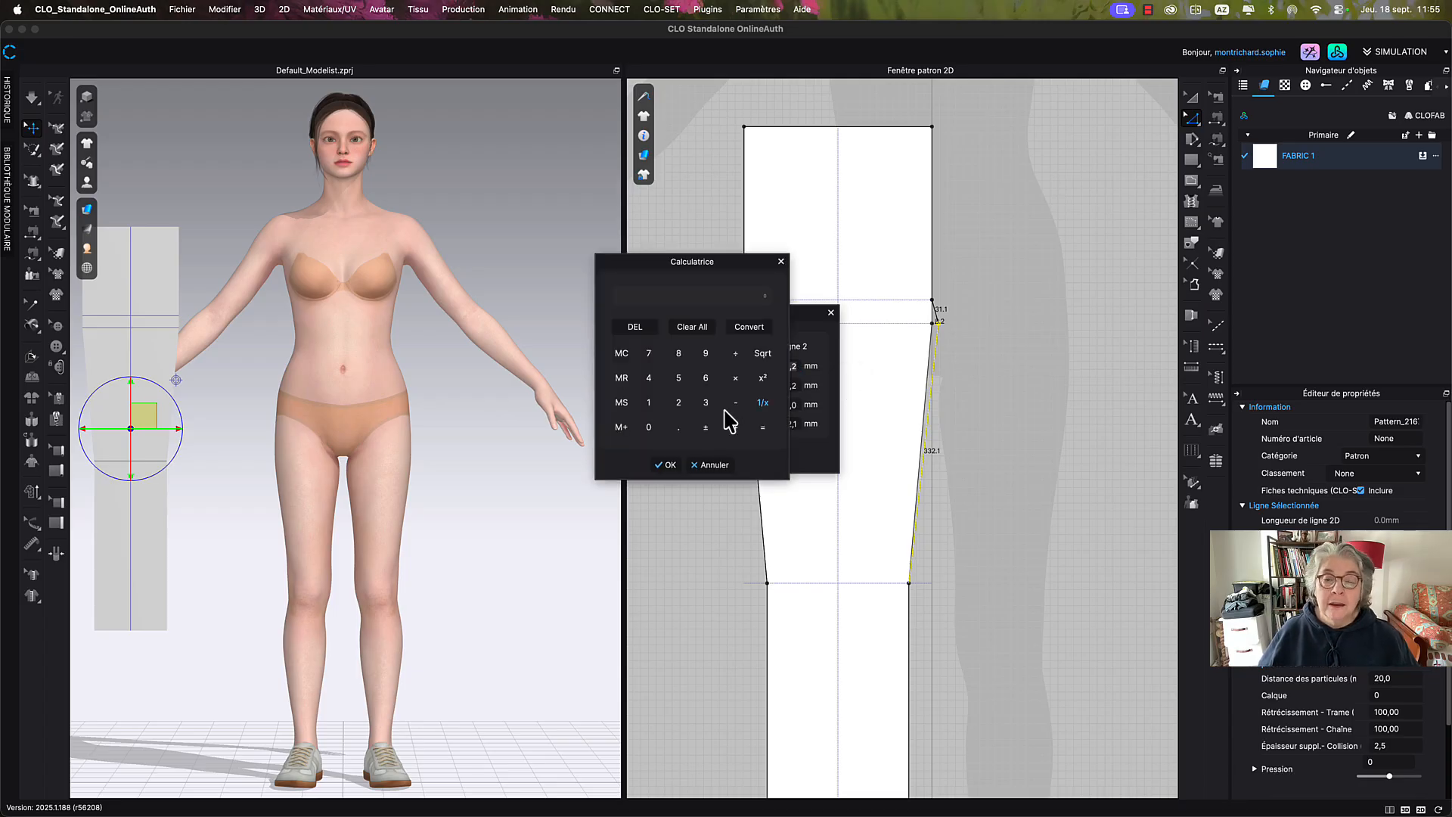
left_click(722, 466)
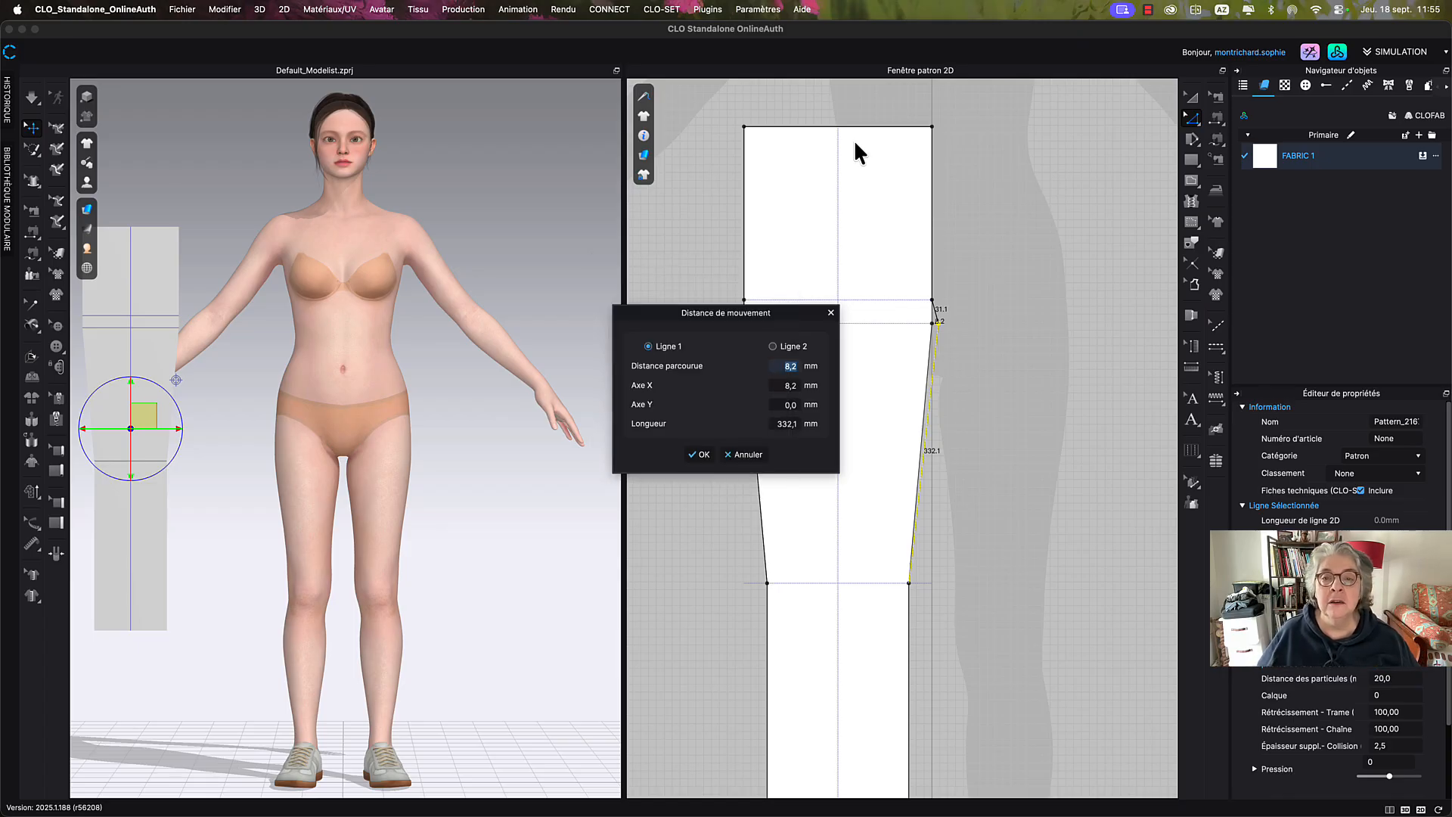
left_click(756, 456)
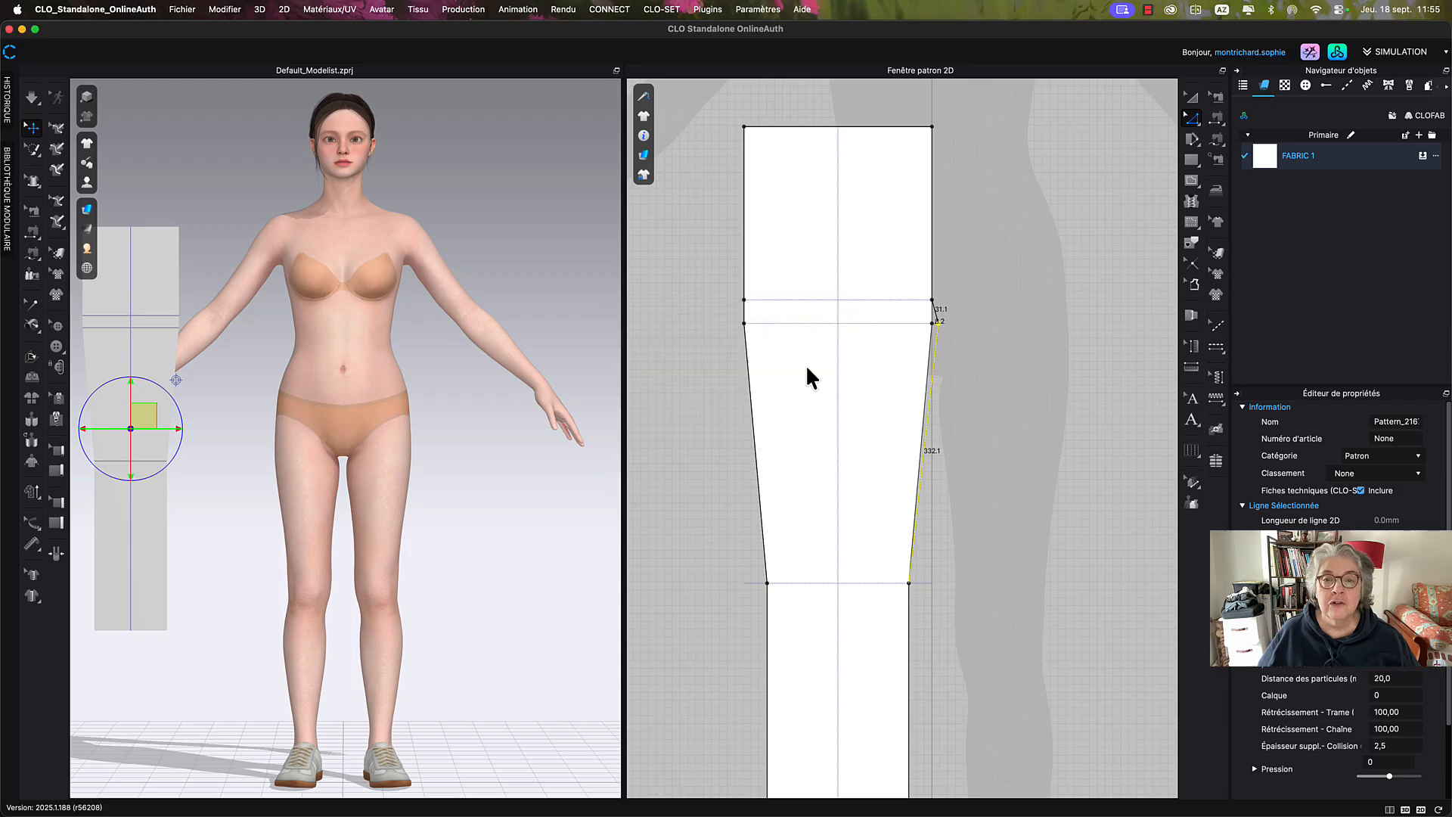
Move the right side's 250 mm base line point horizontally outward by one fifth of the upper edge length, calculating 238.8 ÷ 5 for 47.8 mm.
left_click(875, 129)
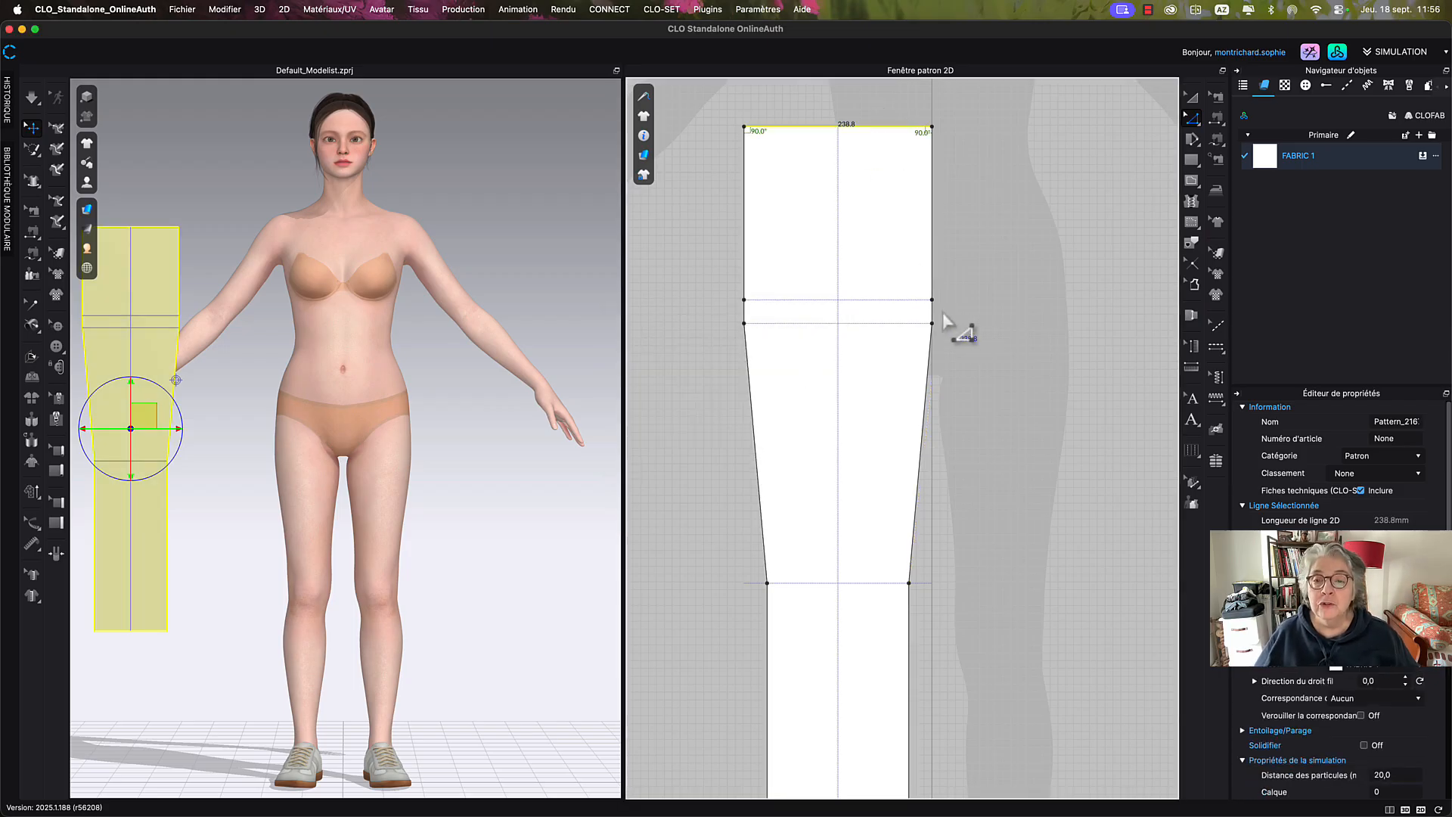
left_click_drag(933, 325, 940, 327)
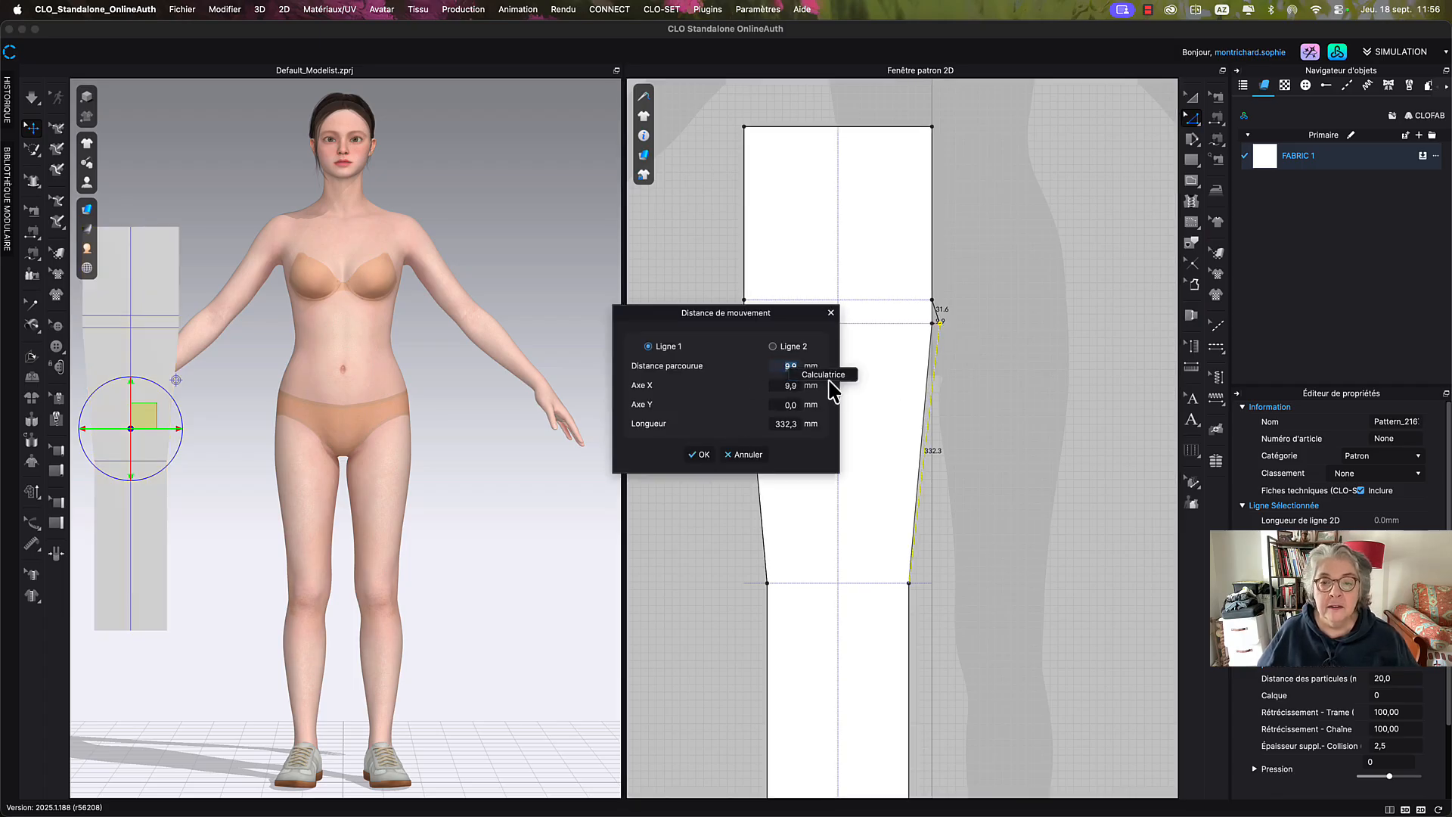
left_click(791, 370)
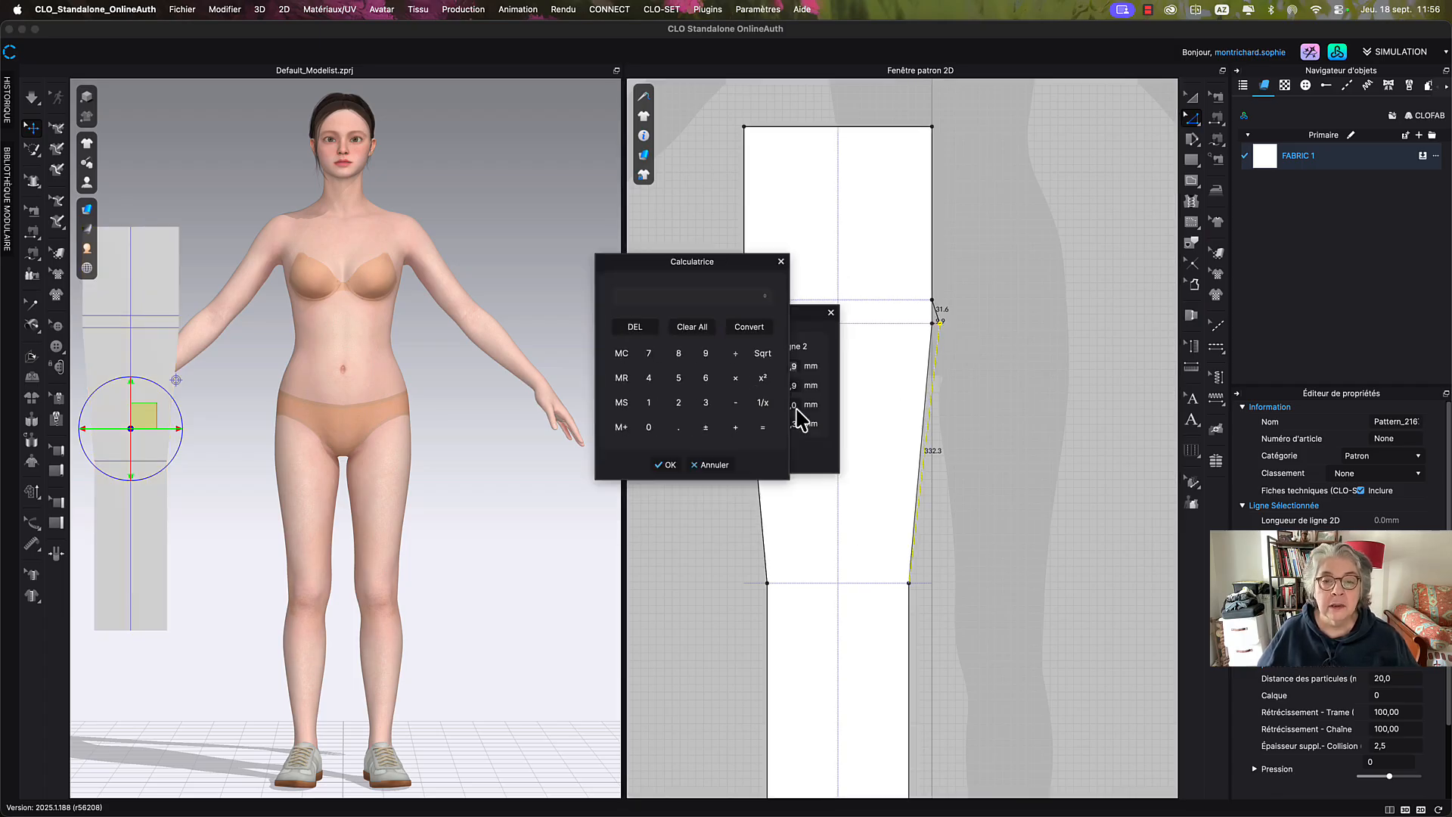
left_click(679, 403)
left_click(705, 402)
left_click(680, 354)
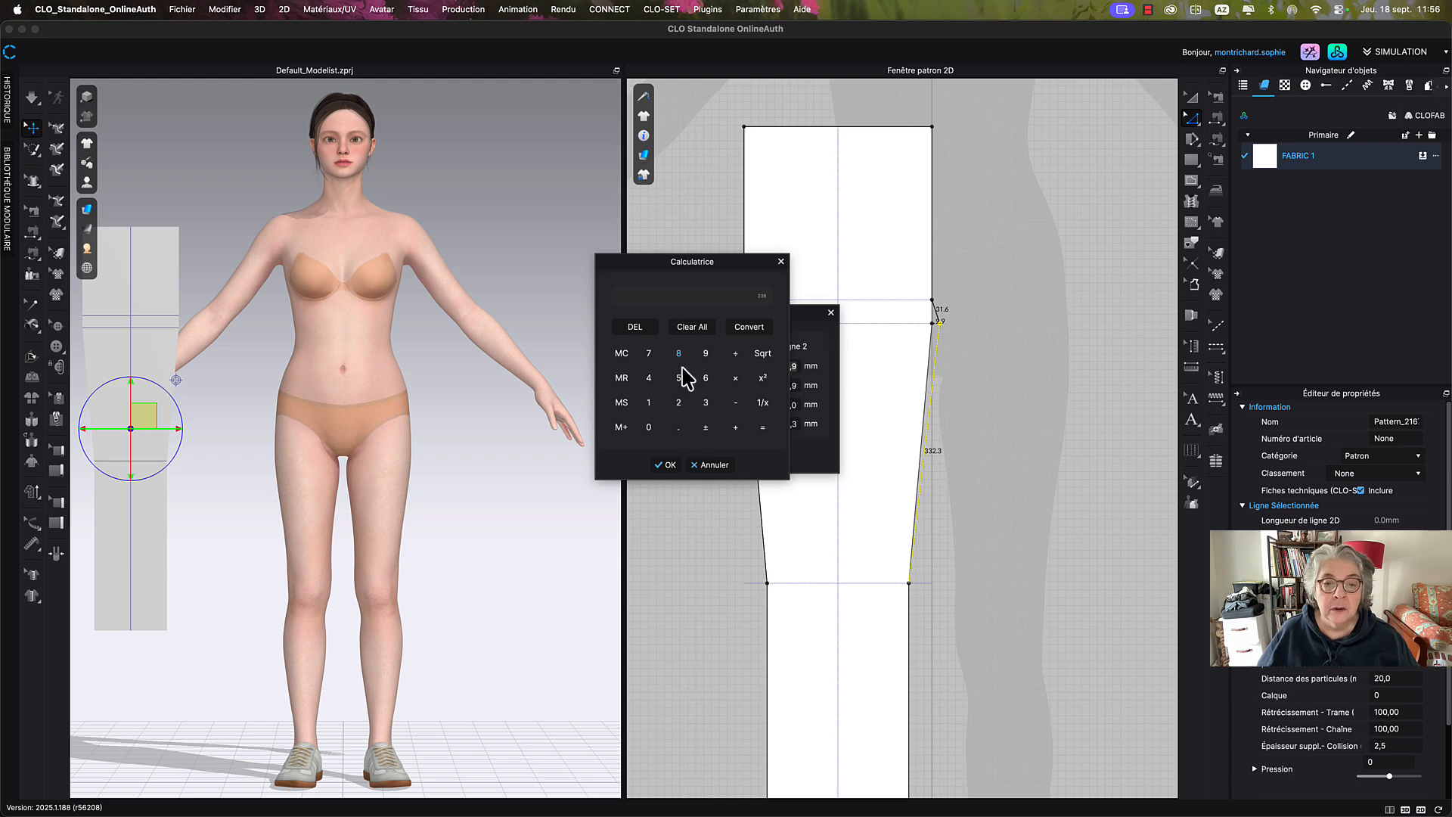
left_click(679, 428)
left_click(681, 355)
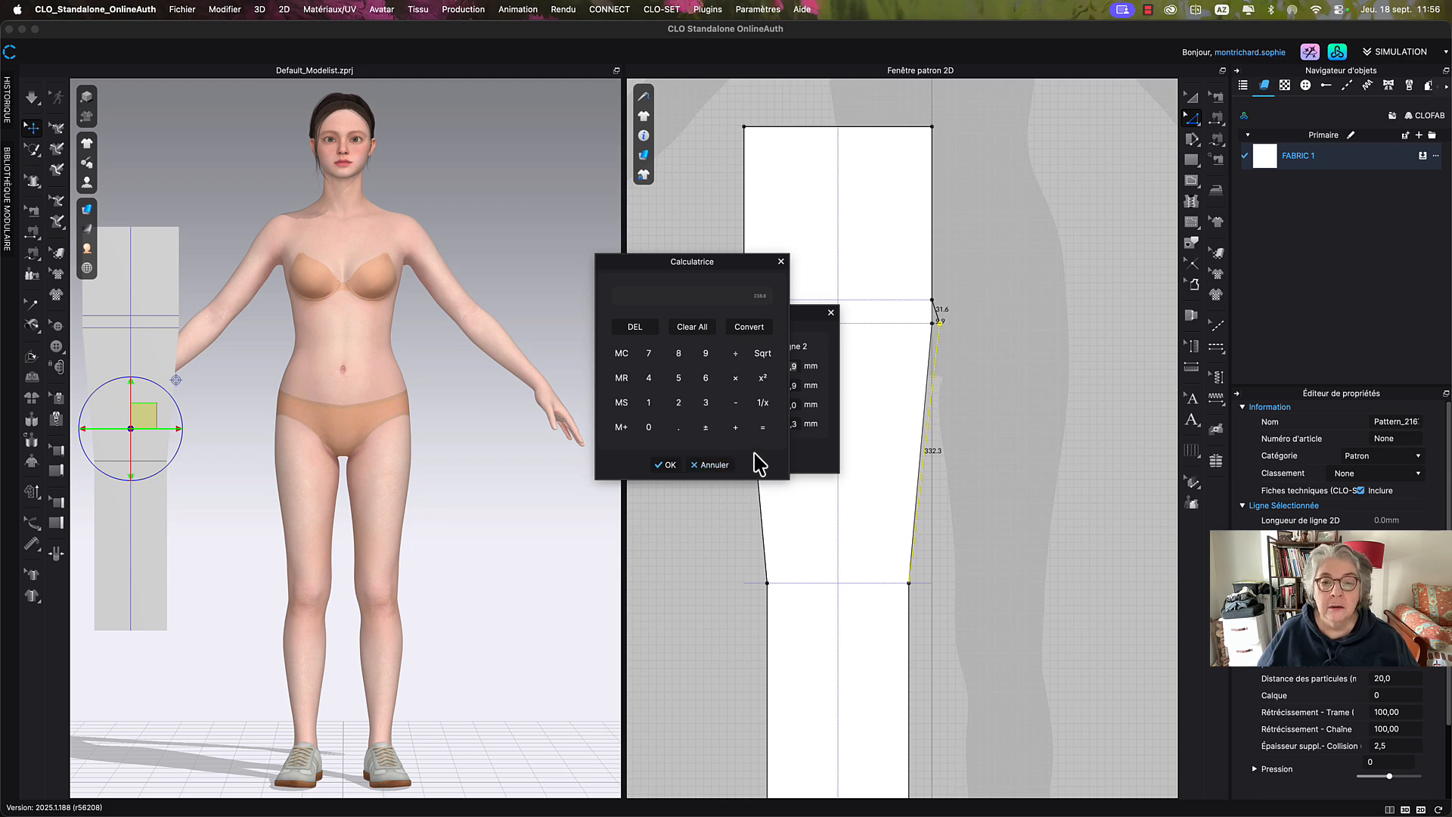
left_click(734, 358)
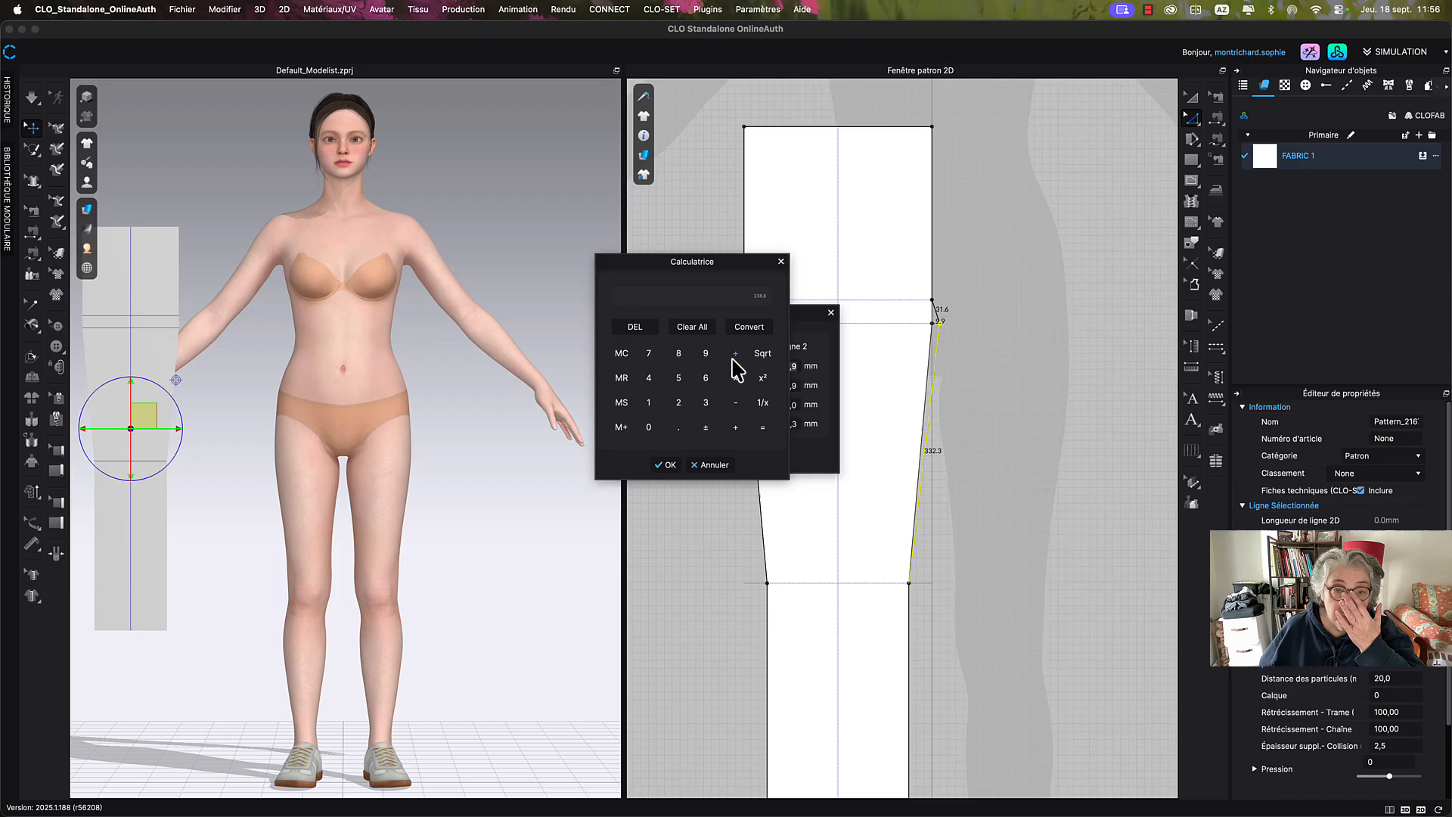
left_click(679, 382)
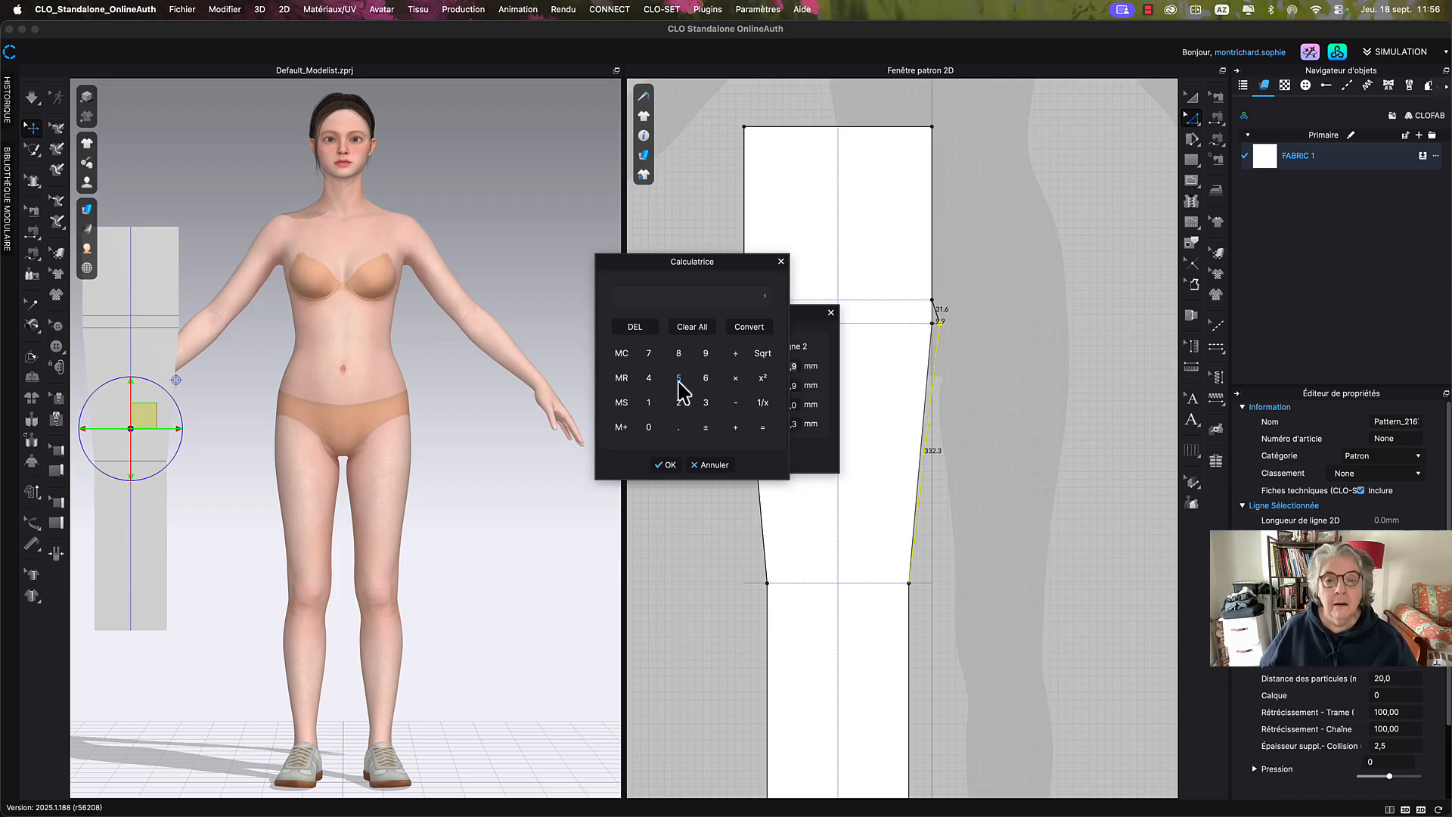
left_click(762, 428)
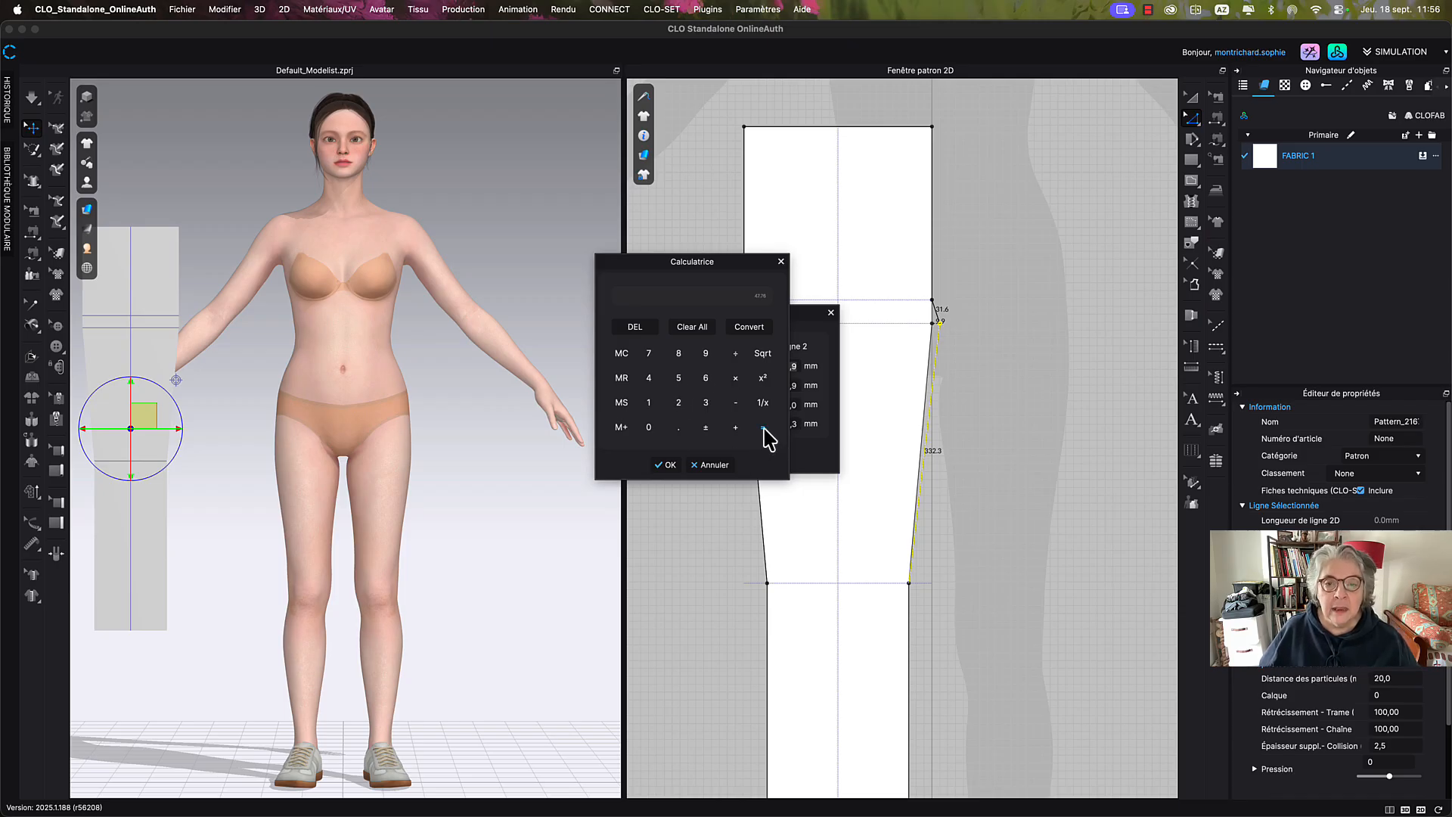
left_click(666, 465)
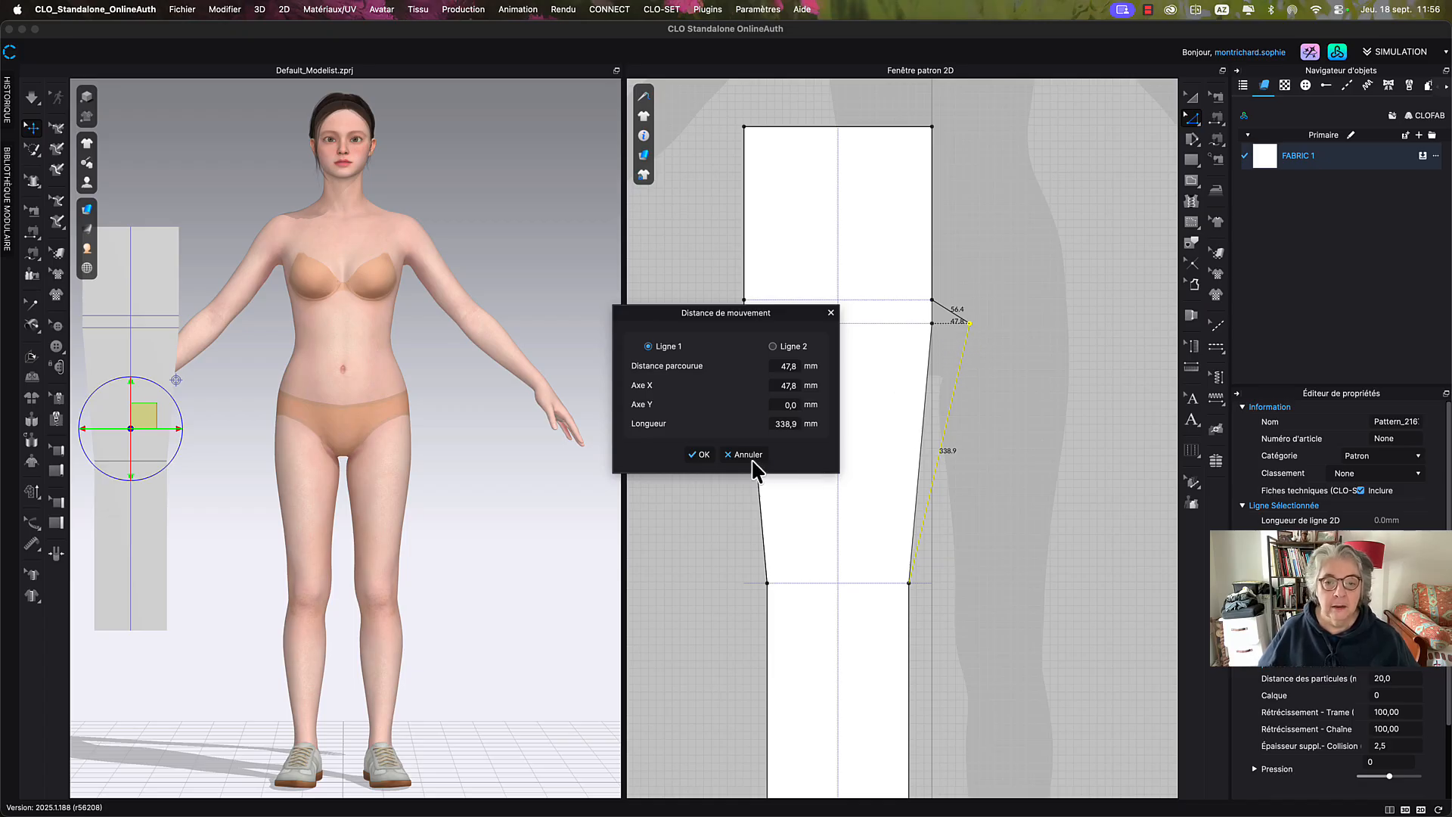
left_click(699, 455)
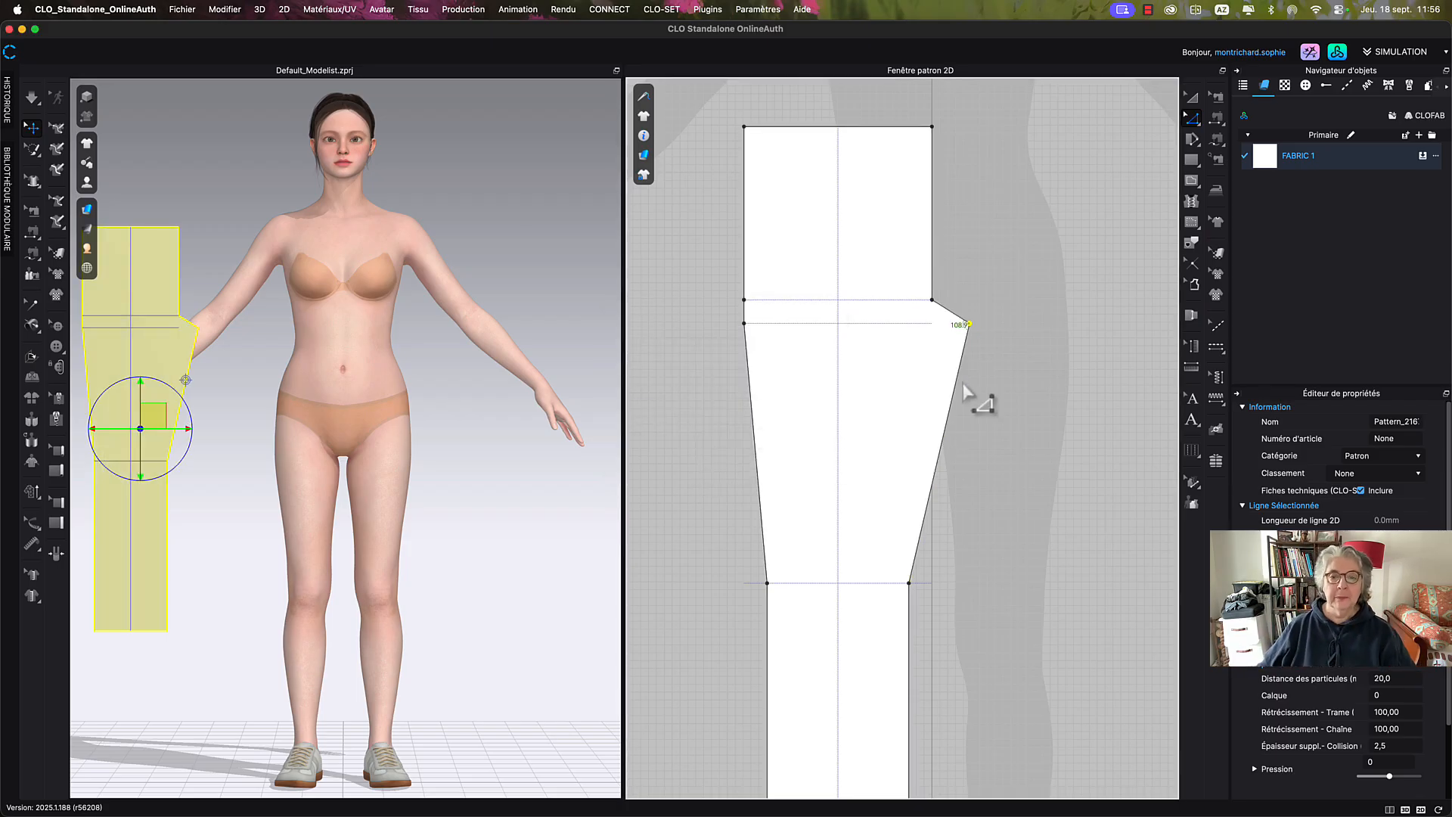
Try bending the right edge between the 250 mm and 580 mm base lines inward with Modifier la courbure, and undo it.
right_click_drag(849, 210, 827, 286)
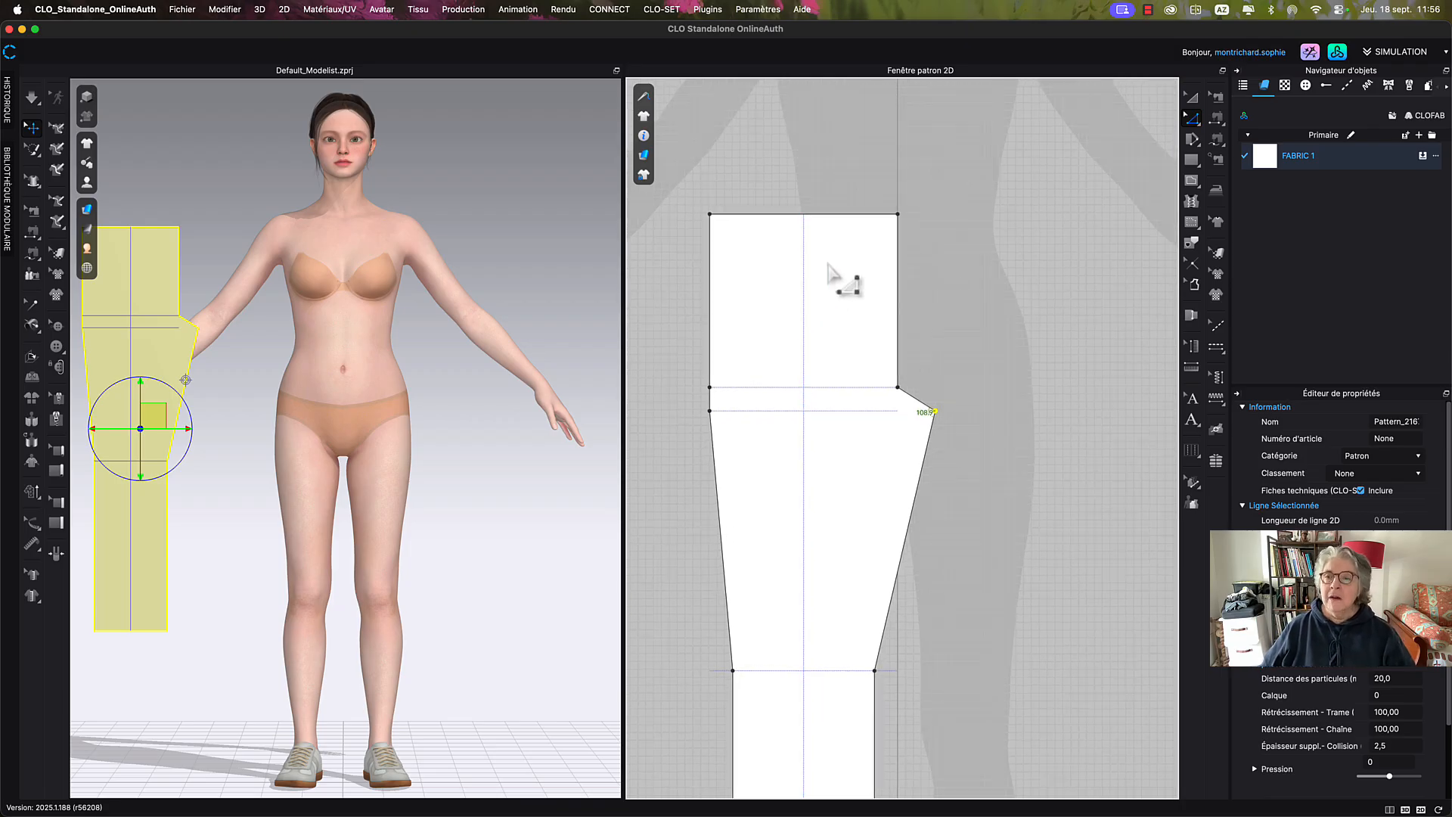
right_click_drag(869, 469, 881, 383)
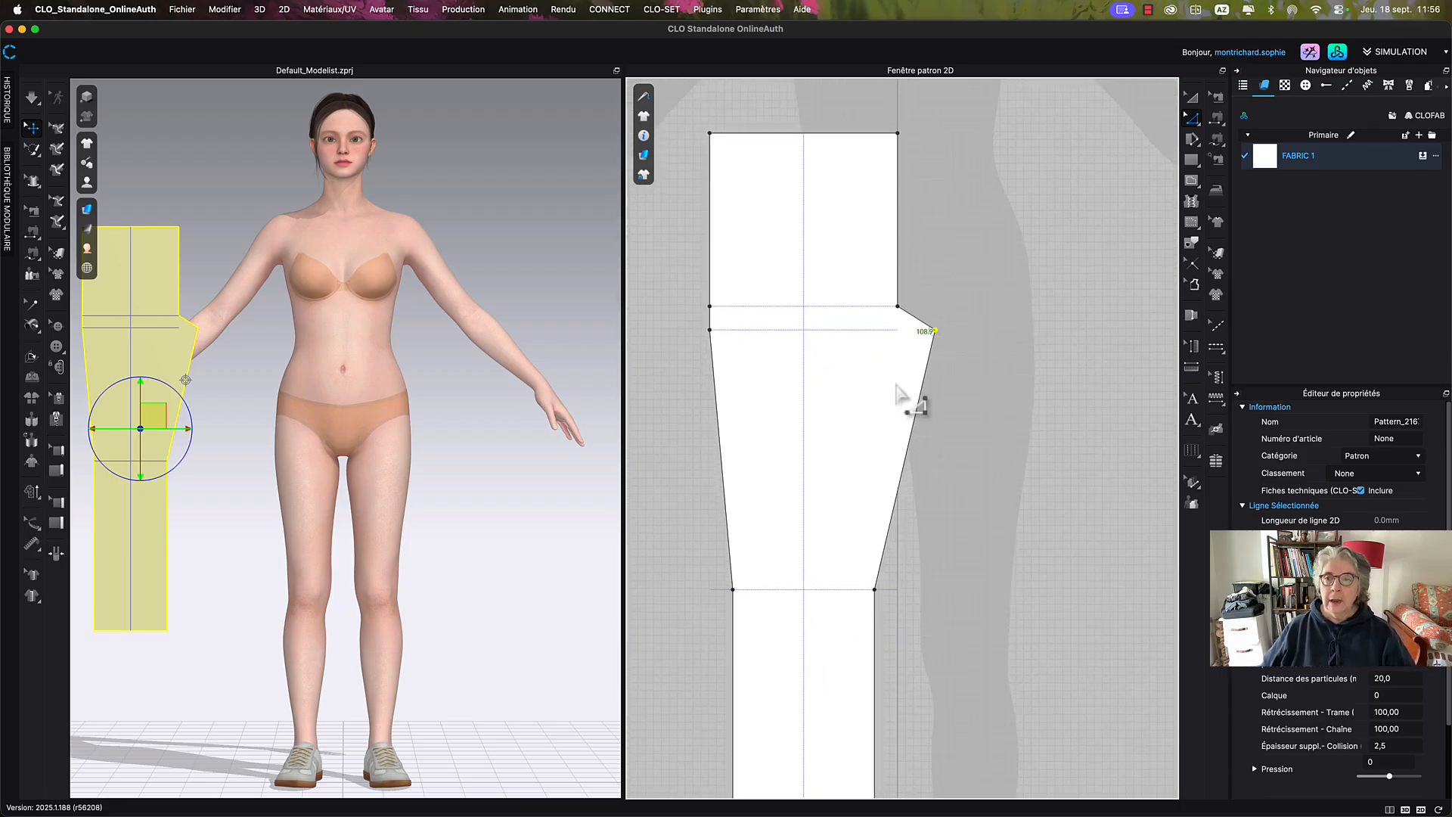
left_click(1192, 123)
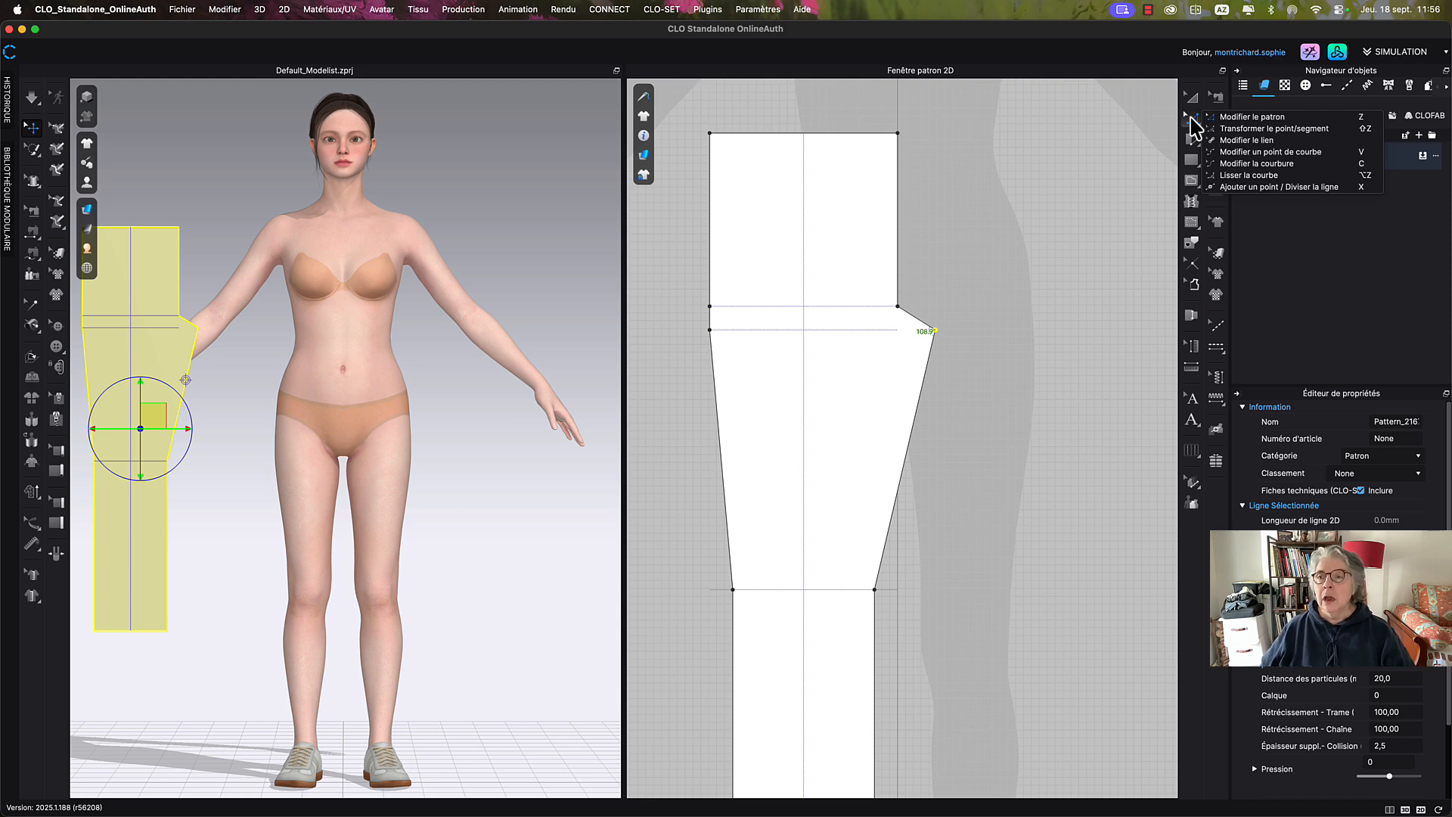
left_click(1255, 164)
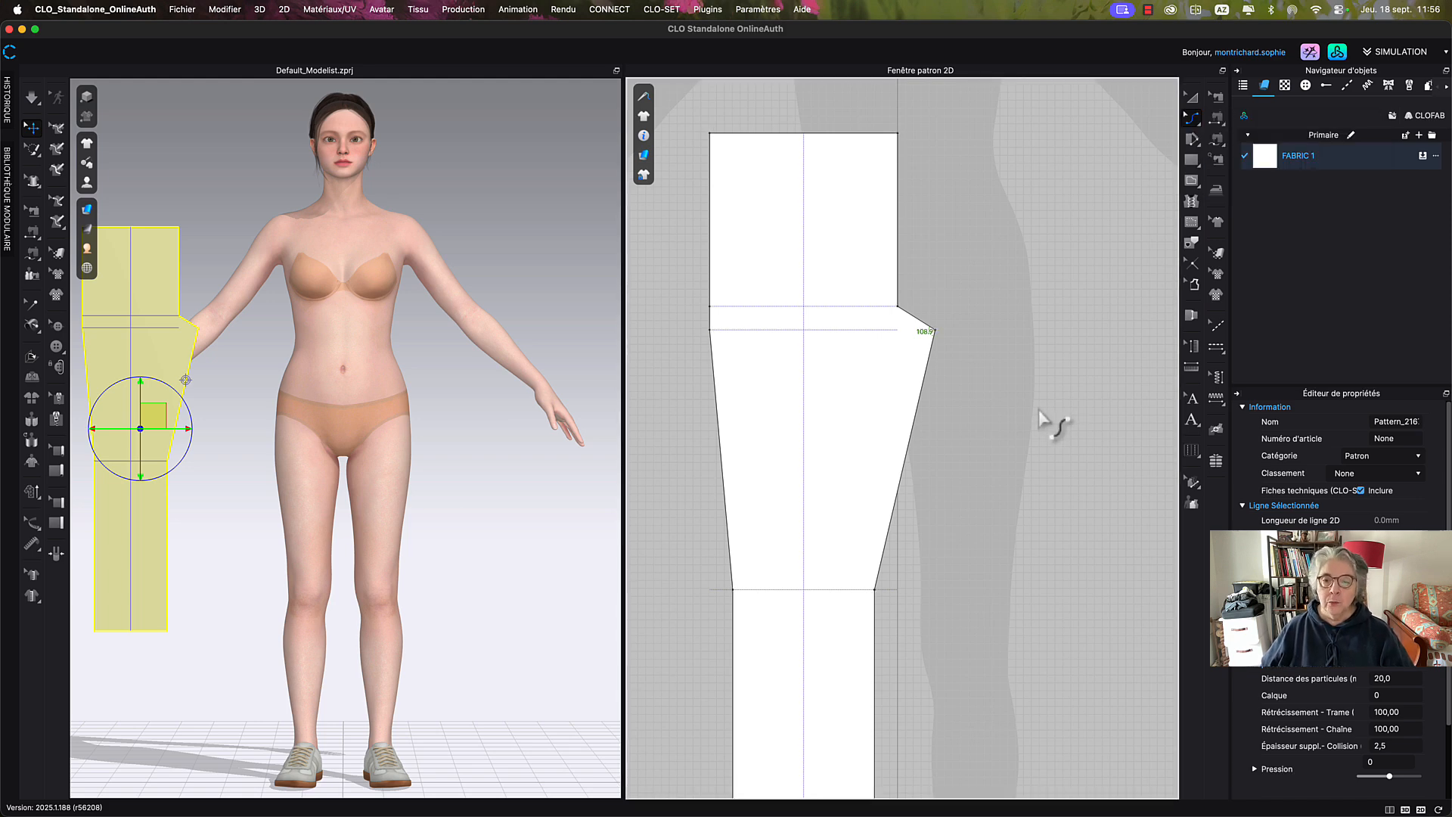
left_click_drag(908, 459, 896, 458)
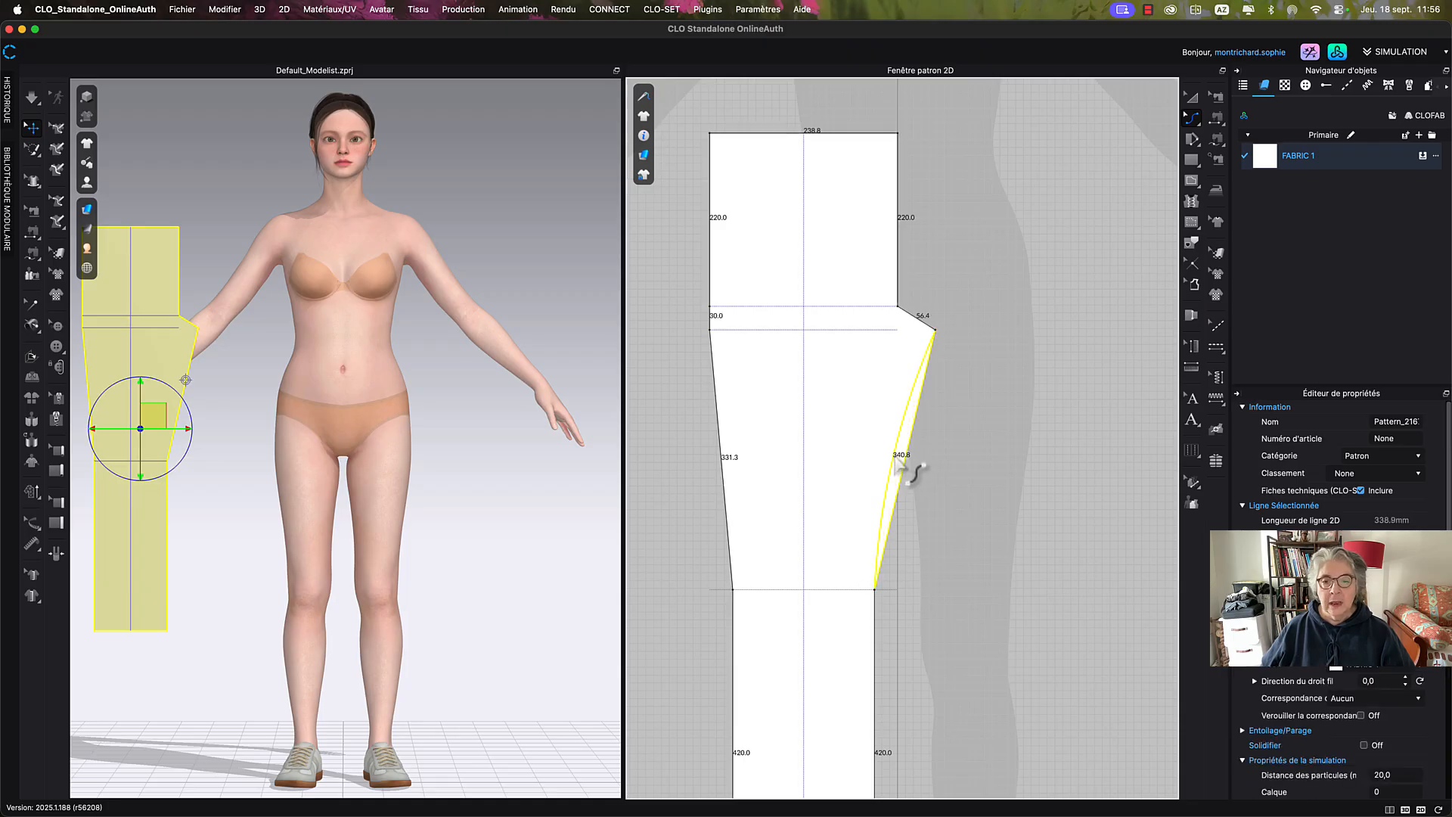
key("super+z")
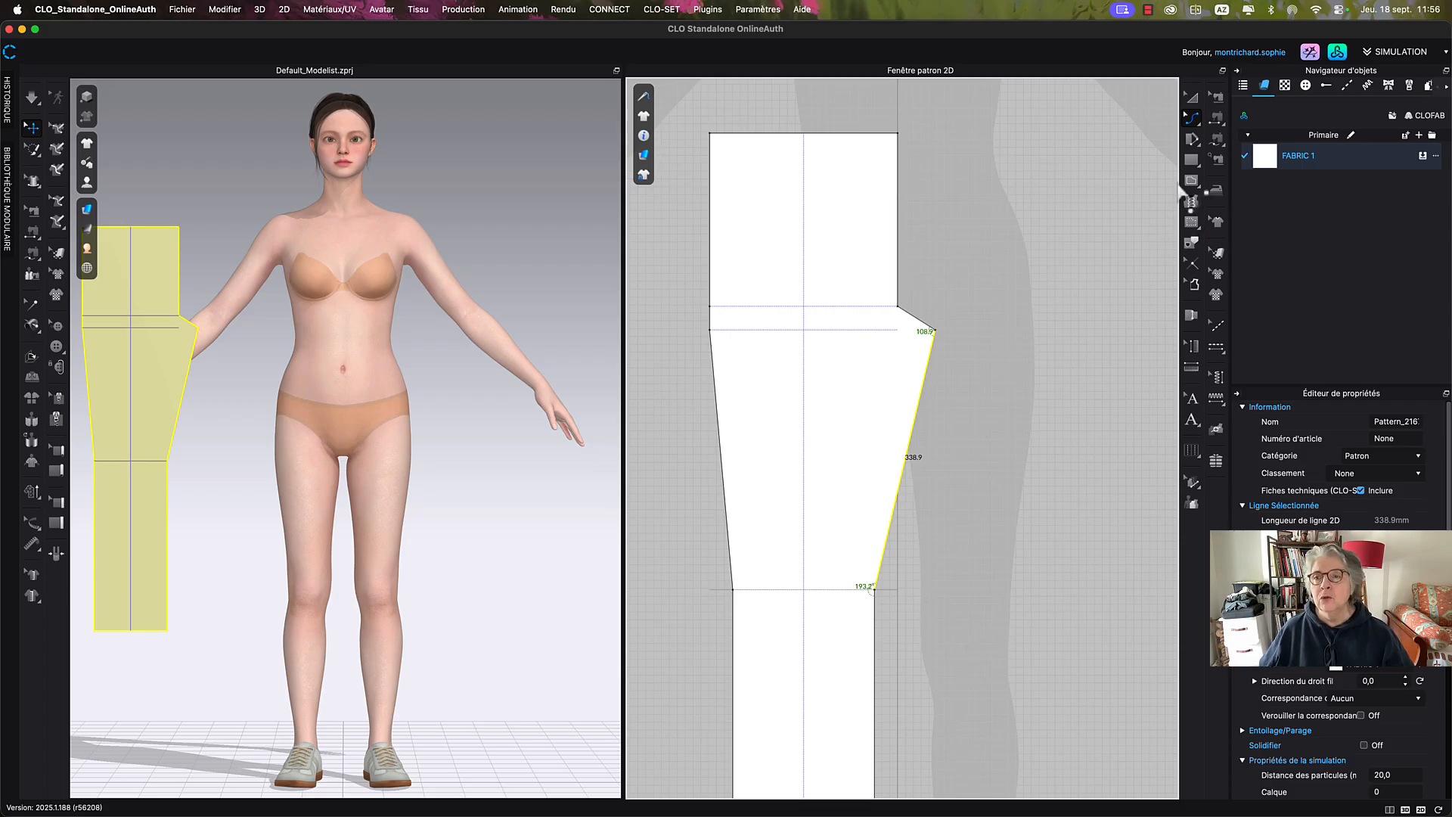
Curve the right edge between the 250 mm and 580 mm base lines inward with a curve point moved 13 mm.
left_click(1193, 123)
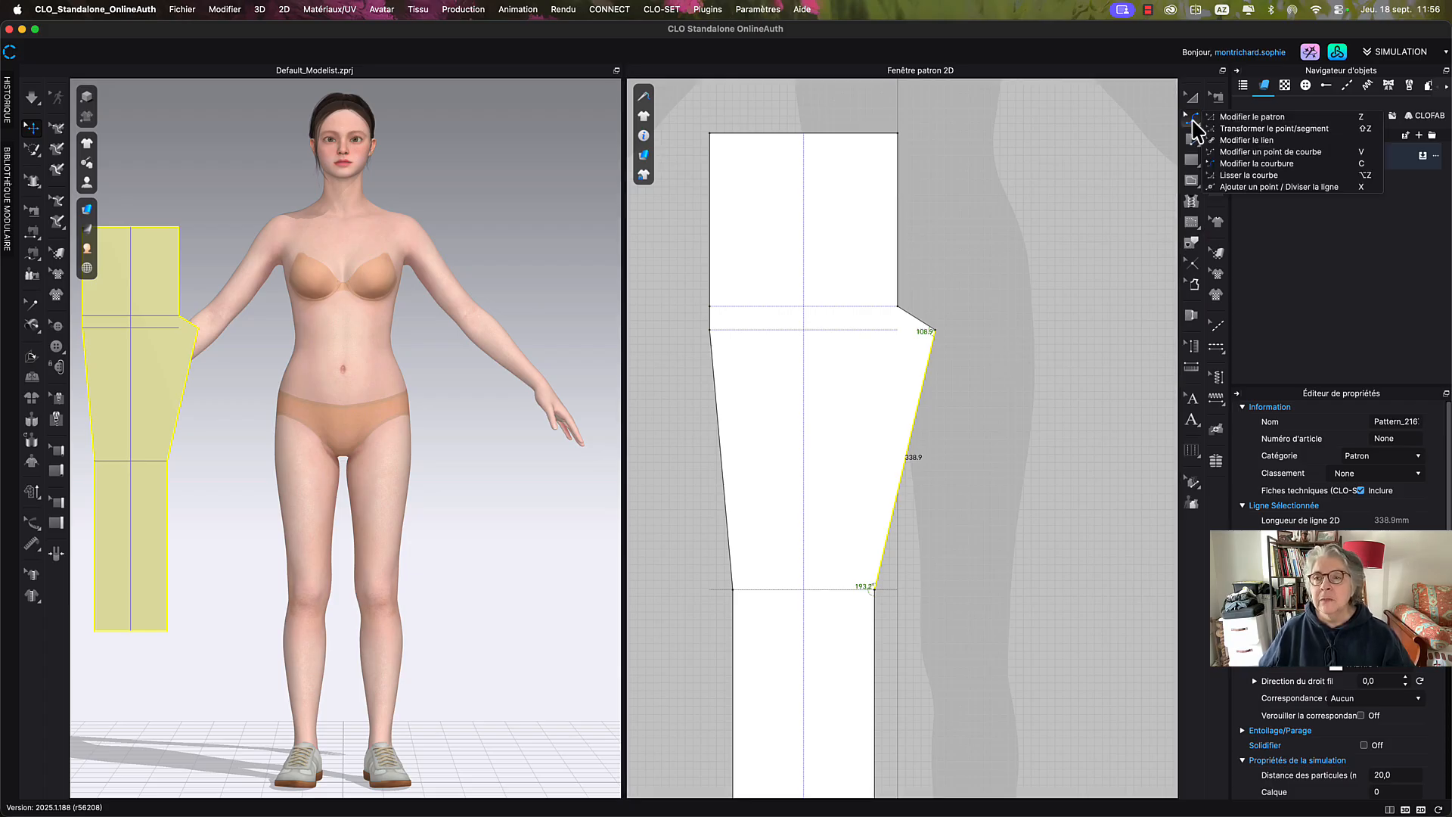
left_click(1241, 152)
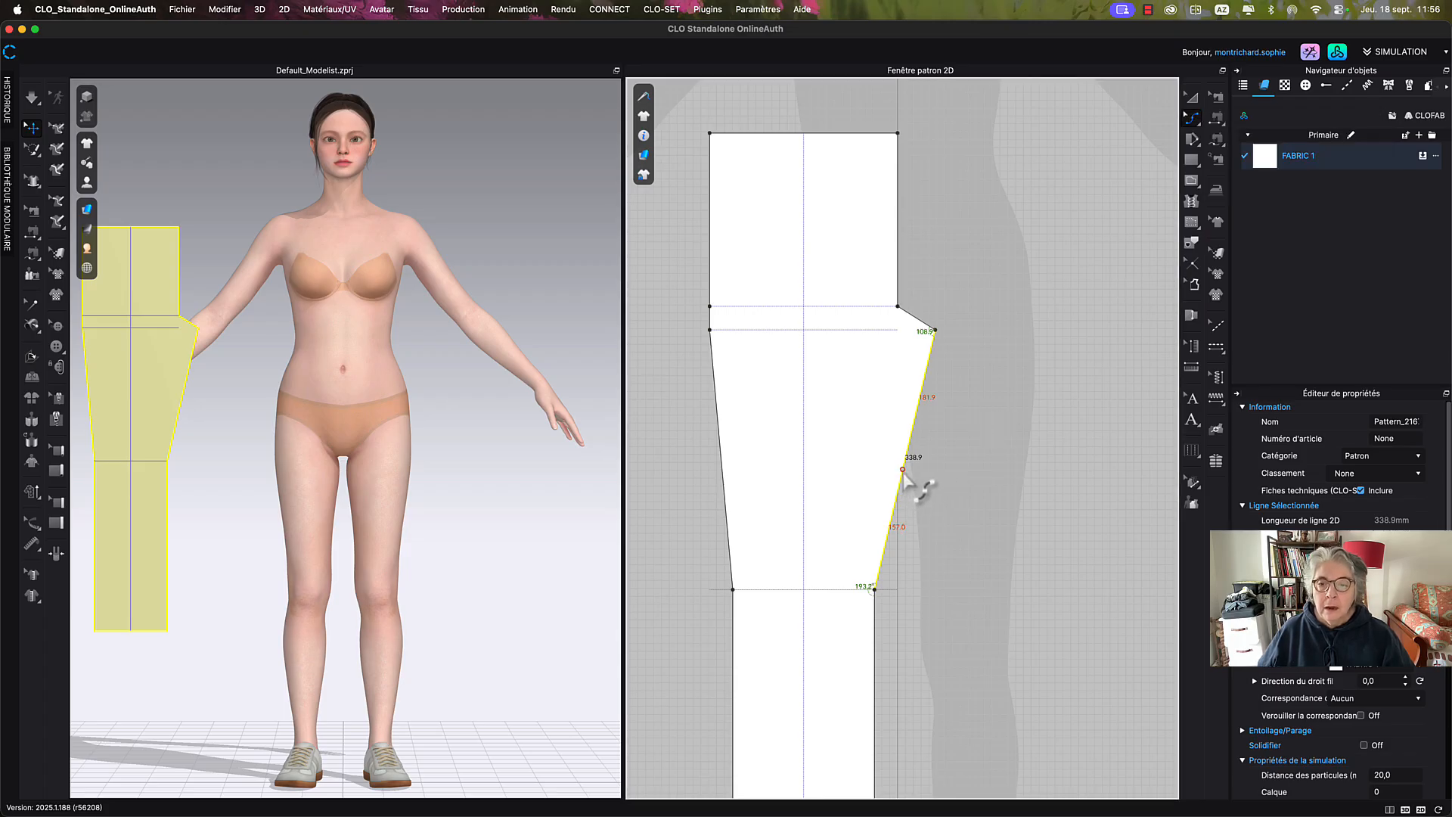
mouse_move(905, 466)
left_mouse_down()
mouse_move(915, 478)
mouse_move(897, 464)
left_mouse_up()
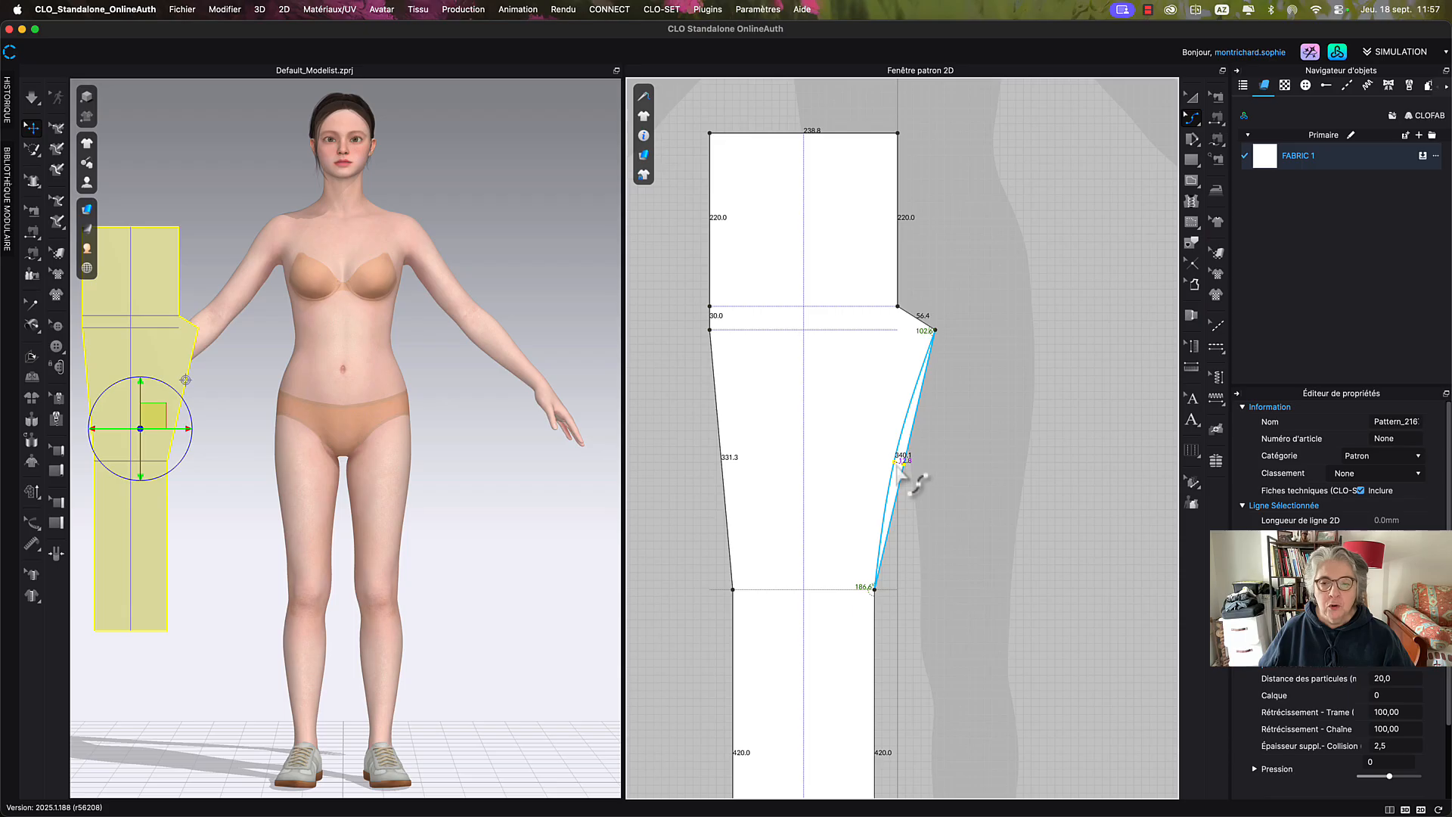
key("Return")
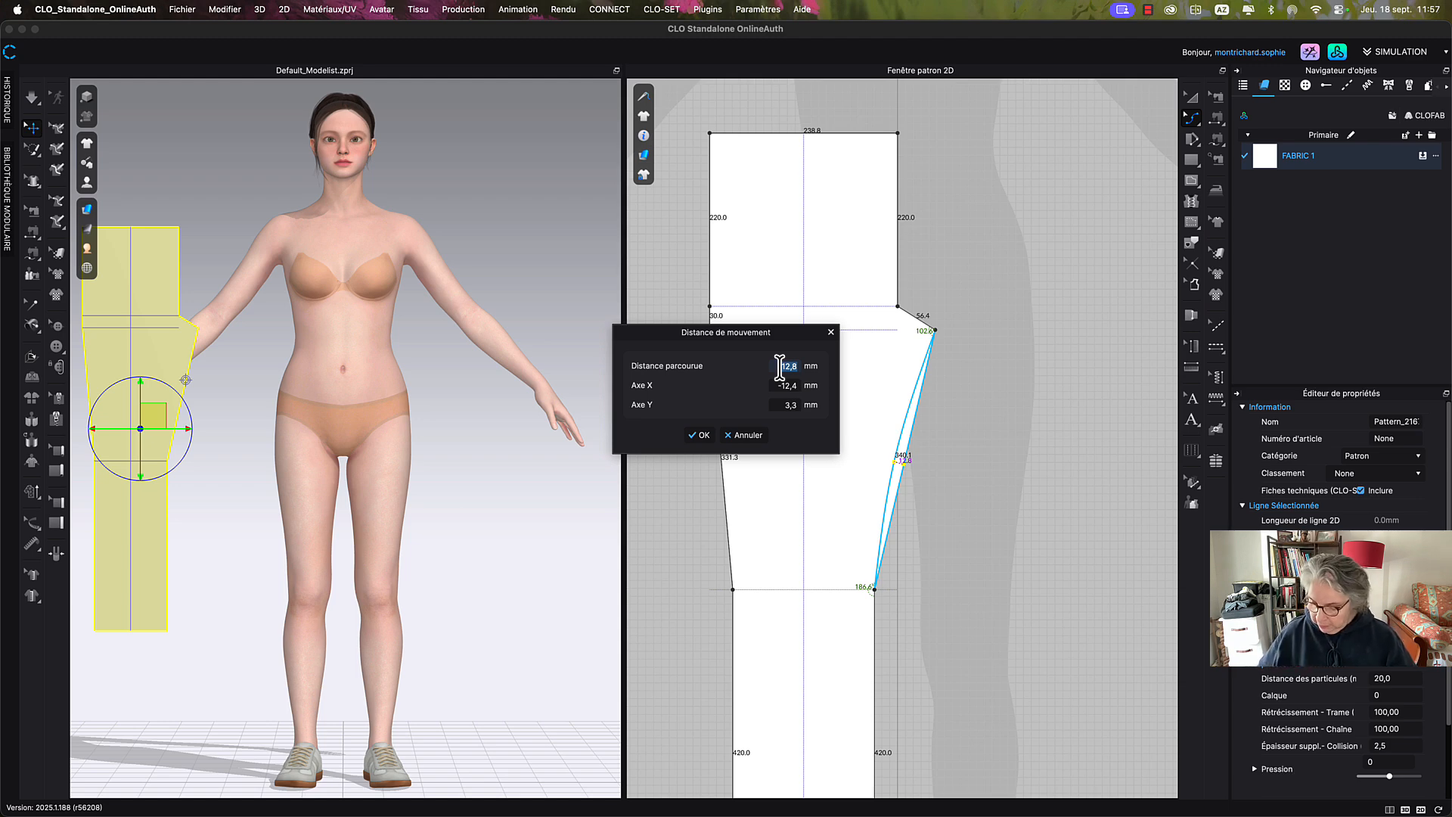
type("13")
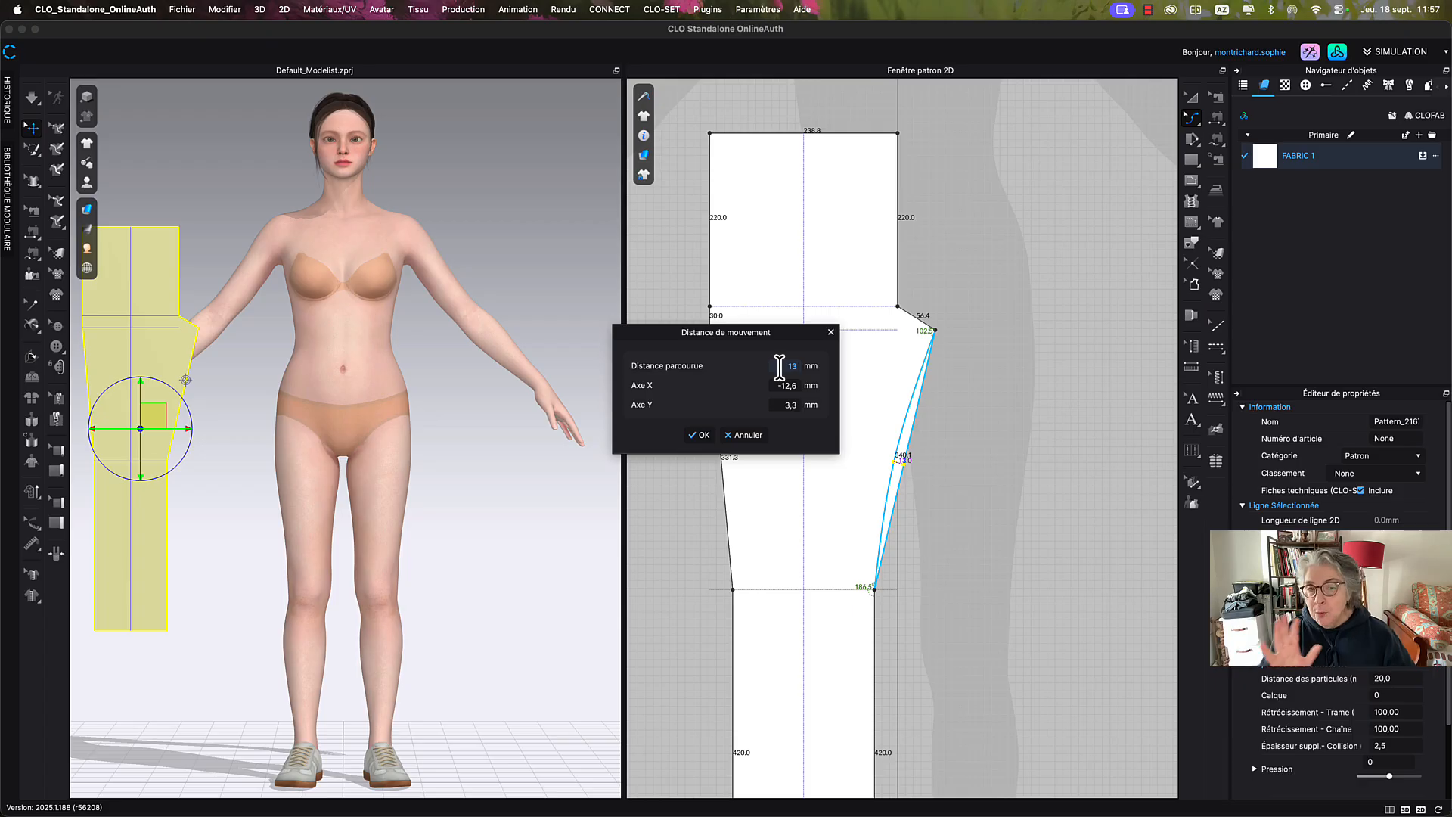
left_click(702, 438)
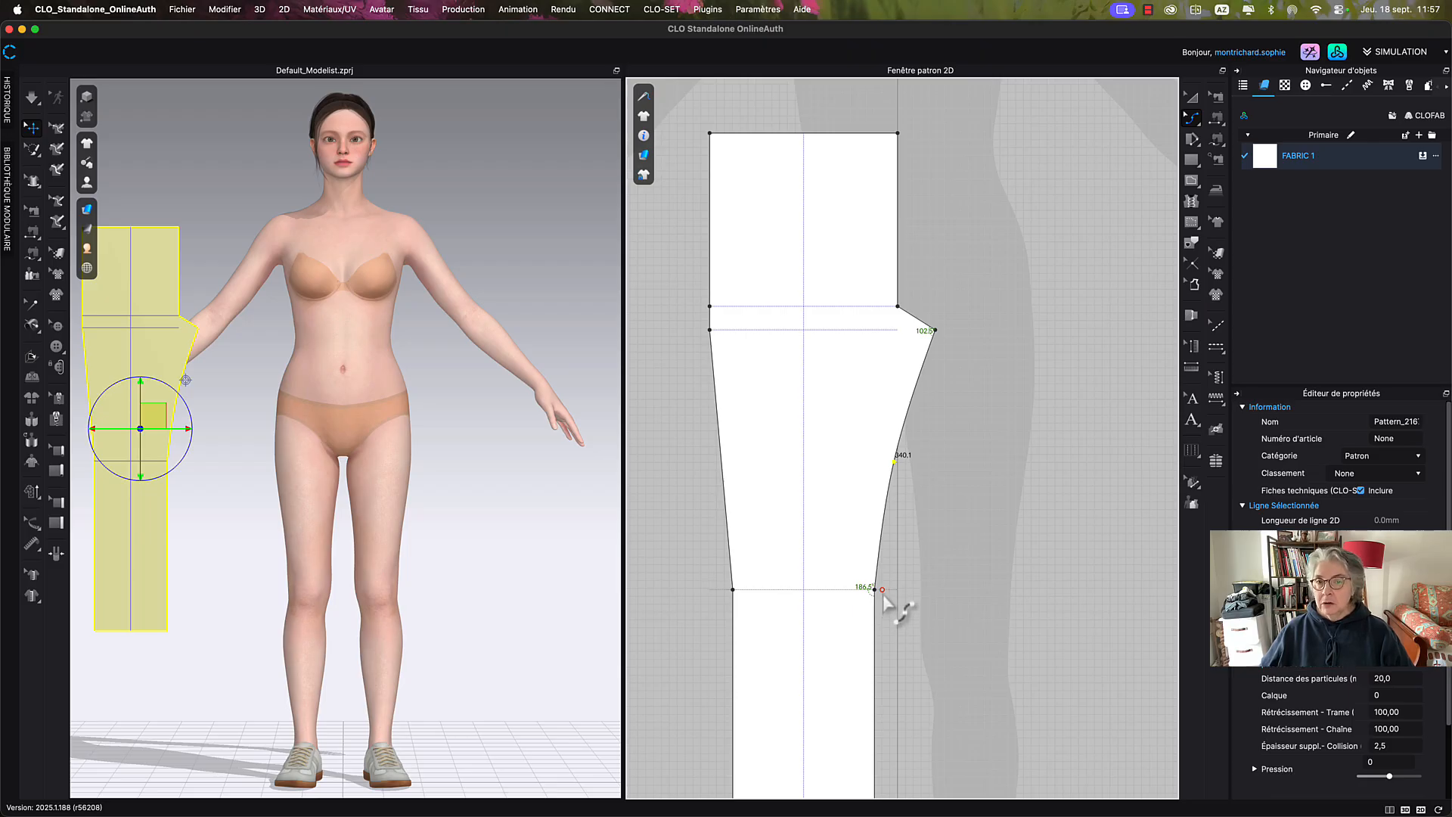
Curve the short crotch edge between the 220 mm and 250 mm base lines inward with a curve point moved 10 mm.
scroll(918, 363, "up", 2)
scroll(918, 363, "up", 3)
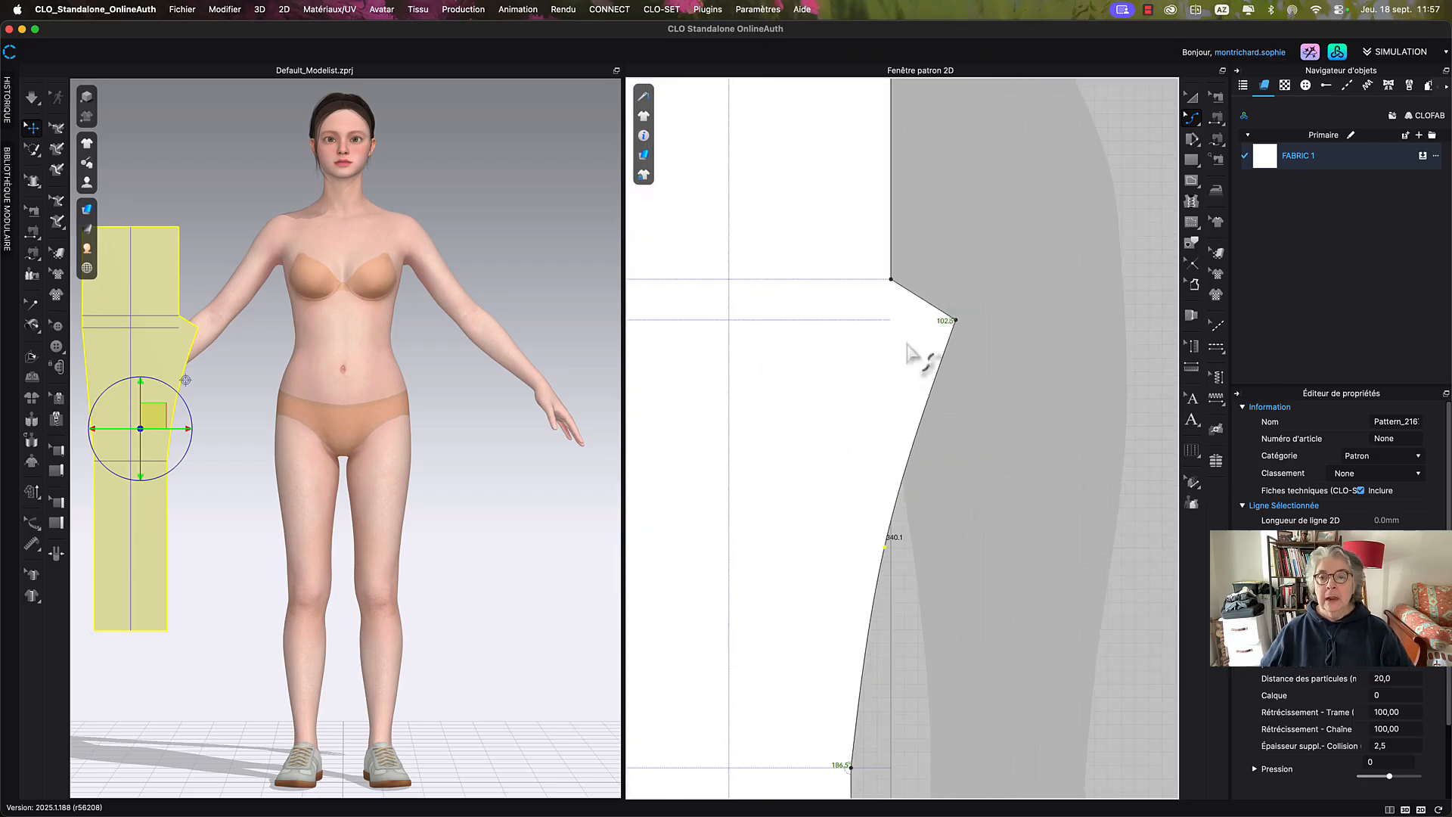
left_click_drag(925, 366, 917, 373)
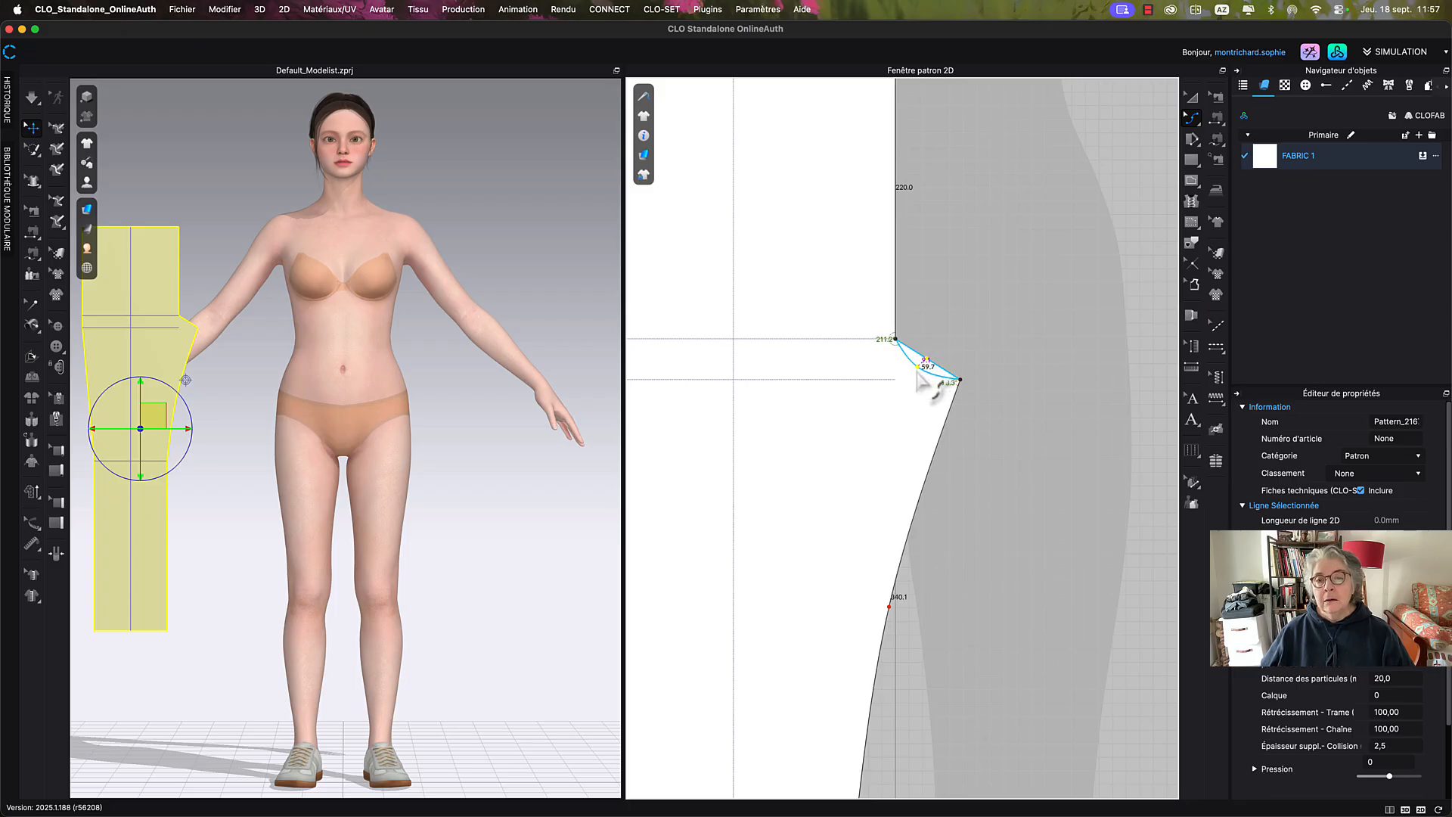
key("Return")
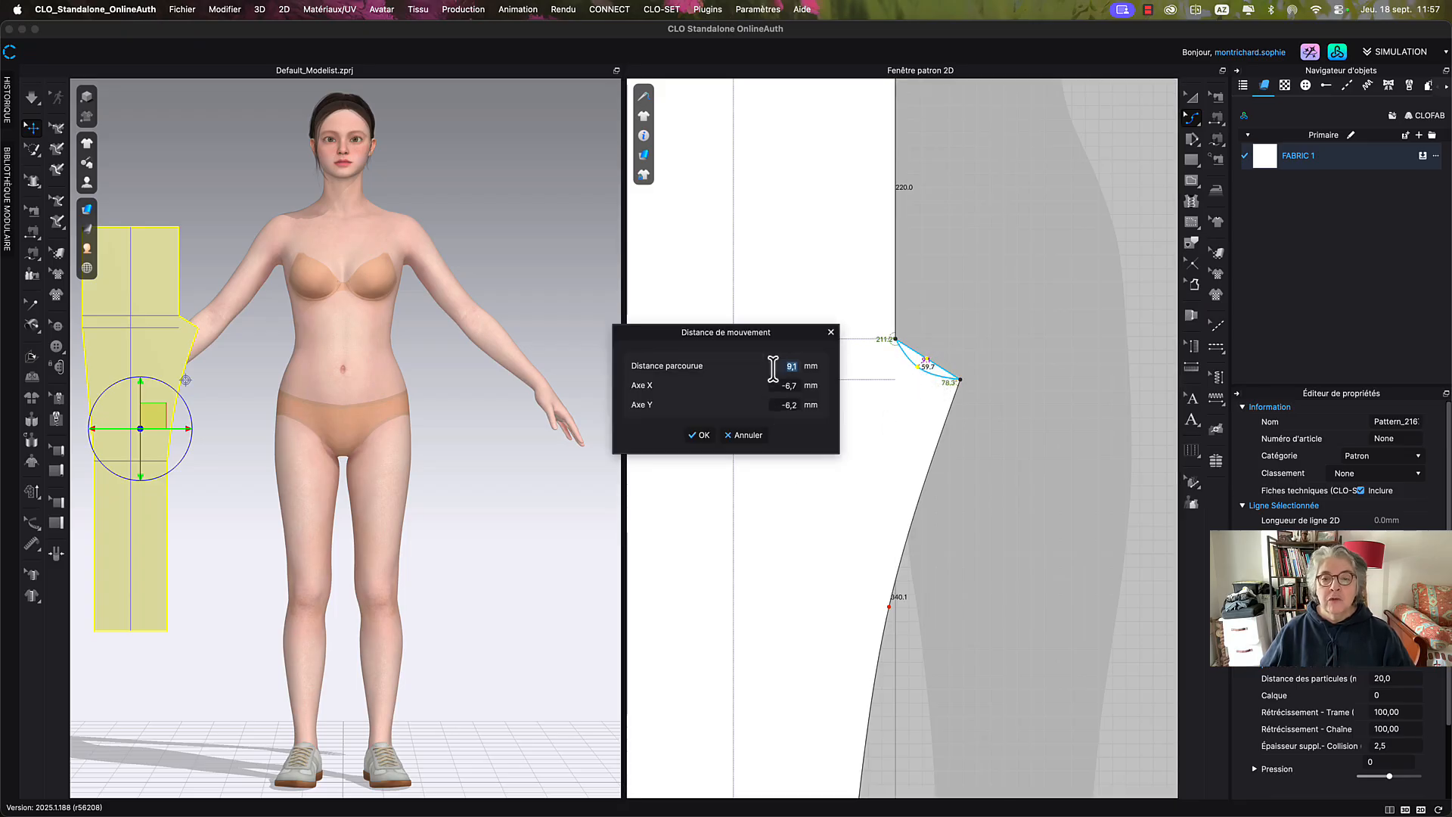
type("10")
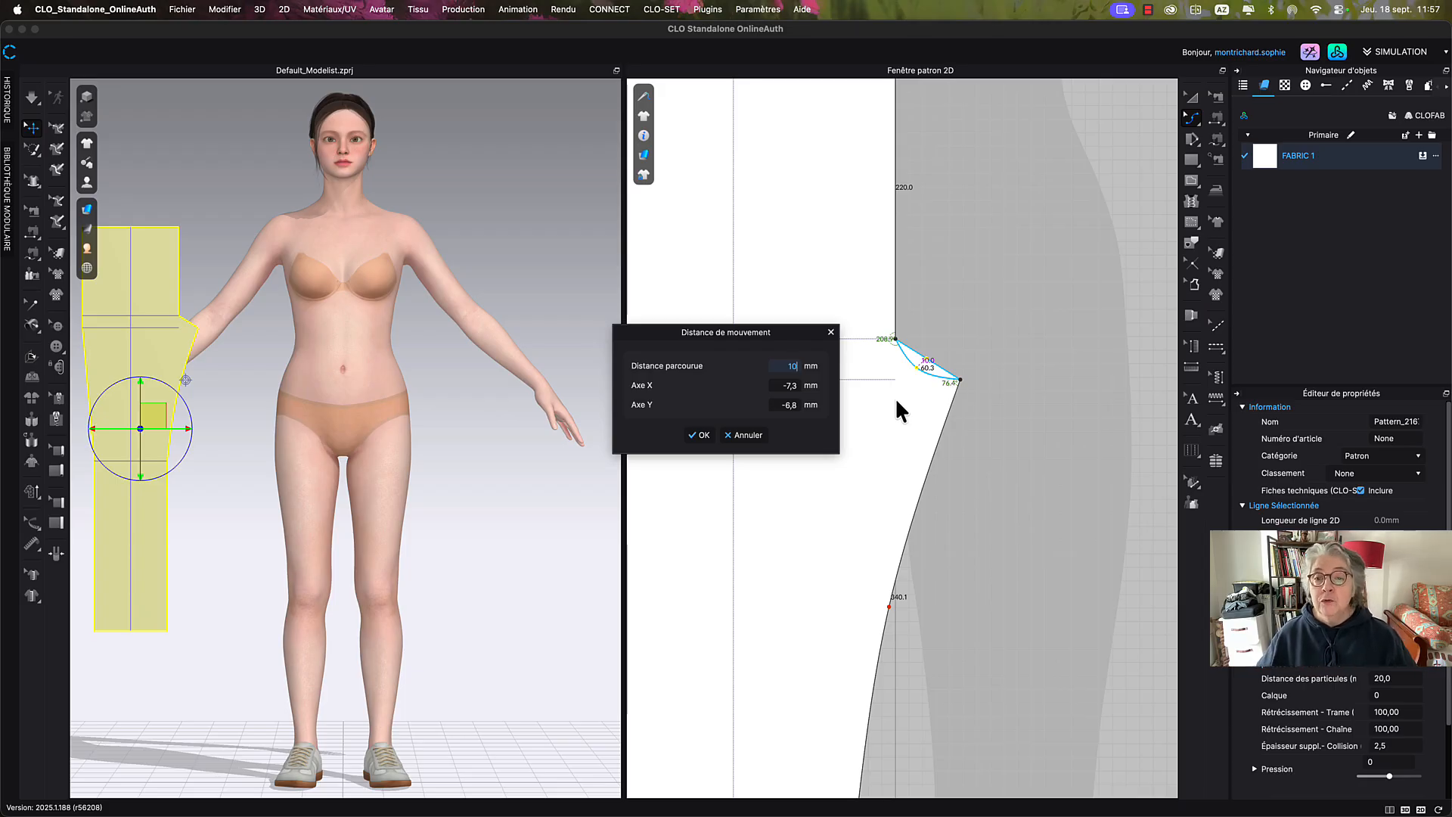
left_click(702, 435)
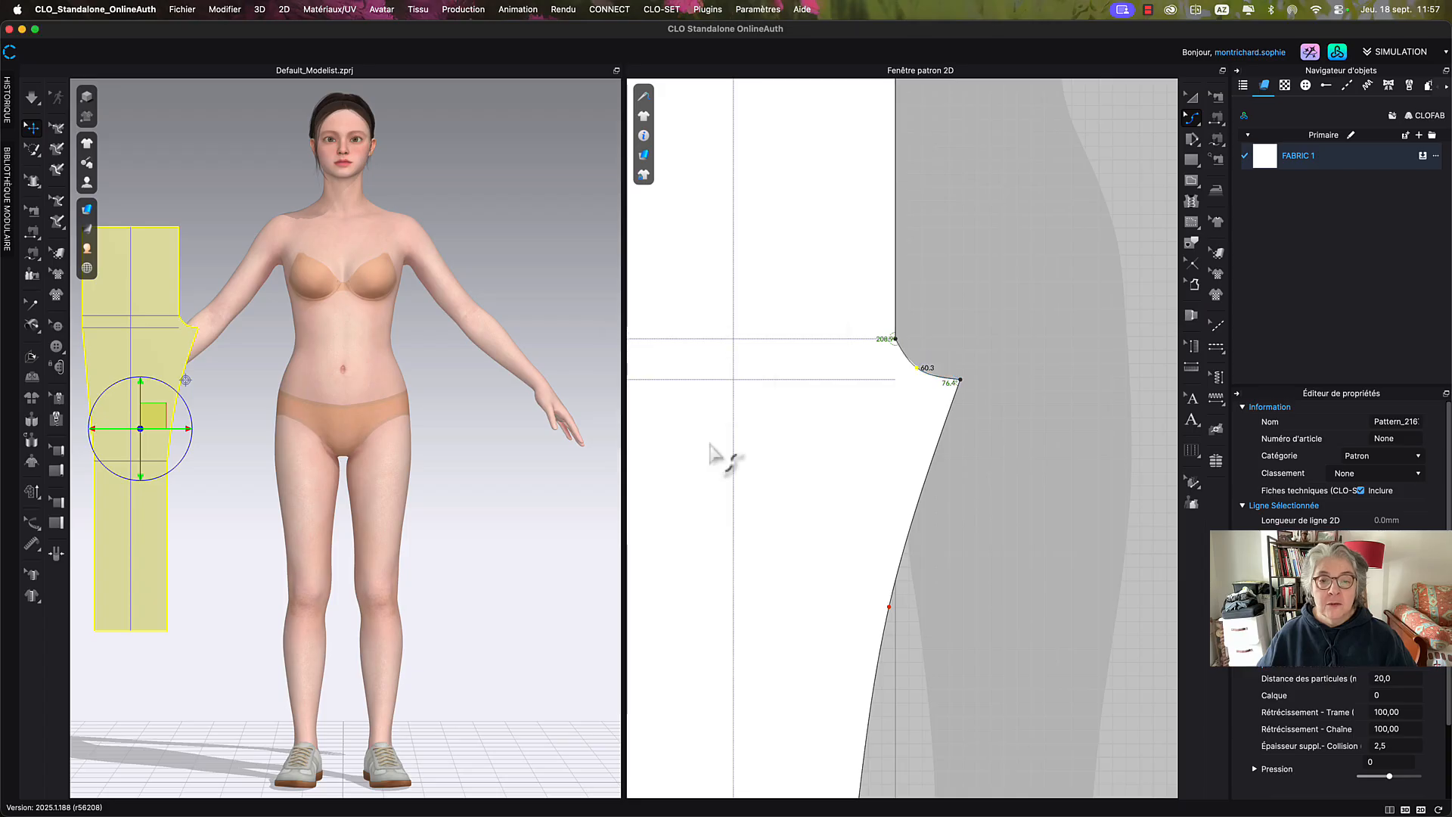
scroll(827, 389, "up", 5)
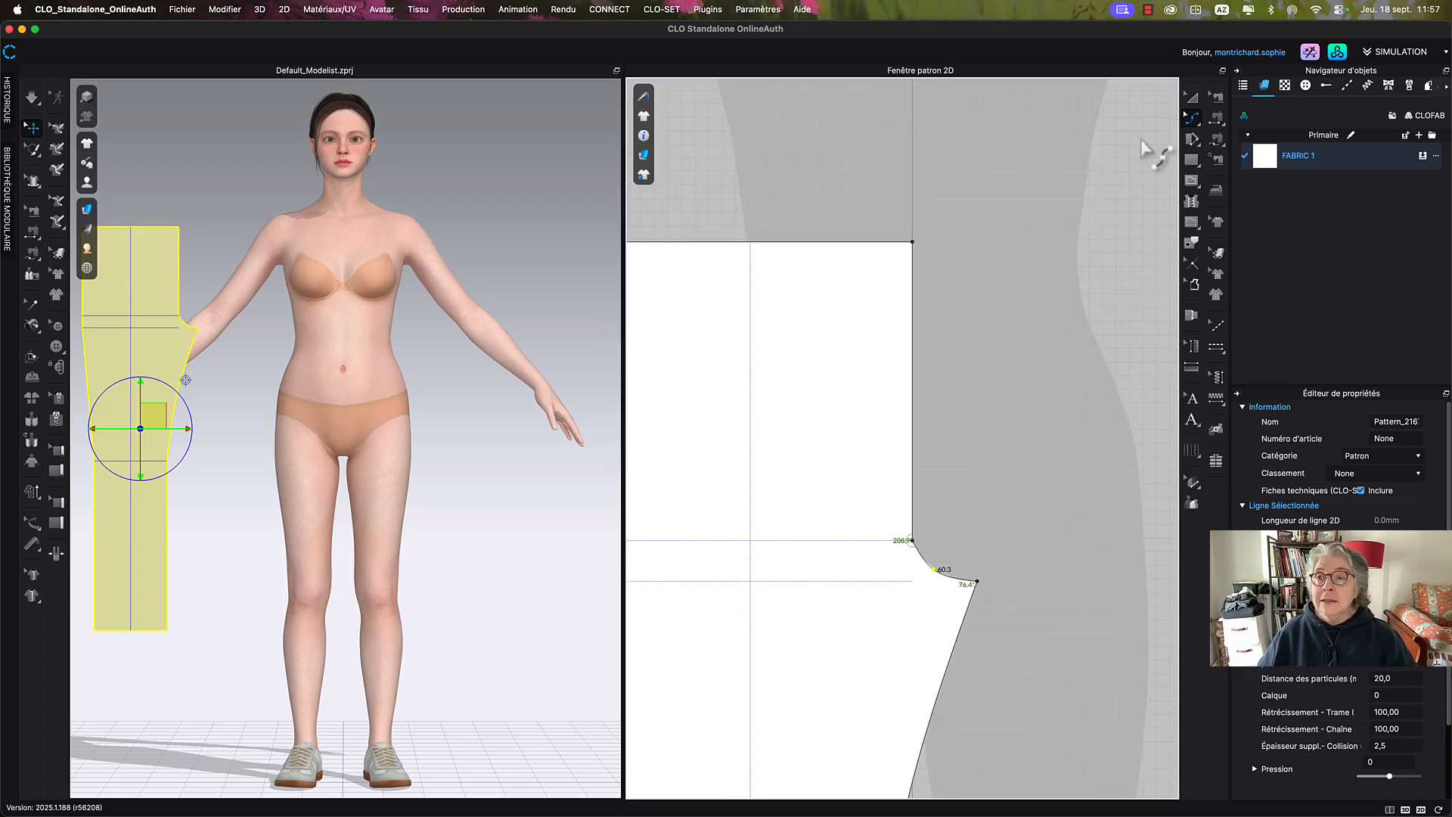
left_click(1191, 97)
scroll(811, 302, "down", 3)
middle_click_drag(822, 316, 870, 289)
left_click(878, 198)
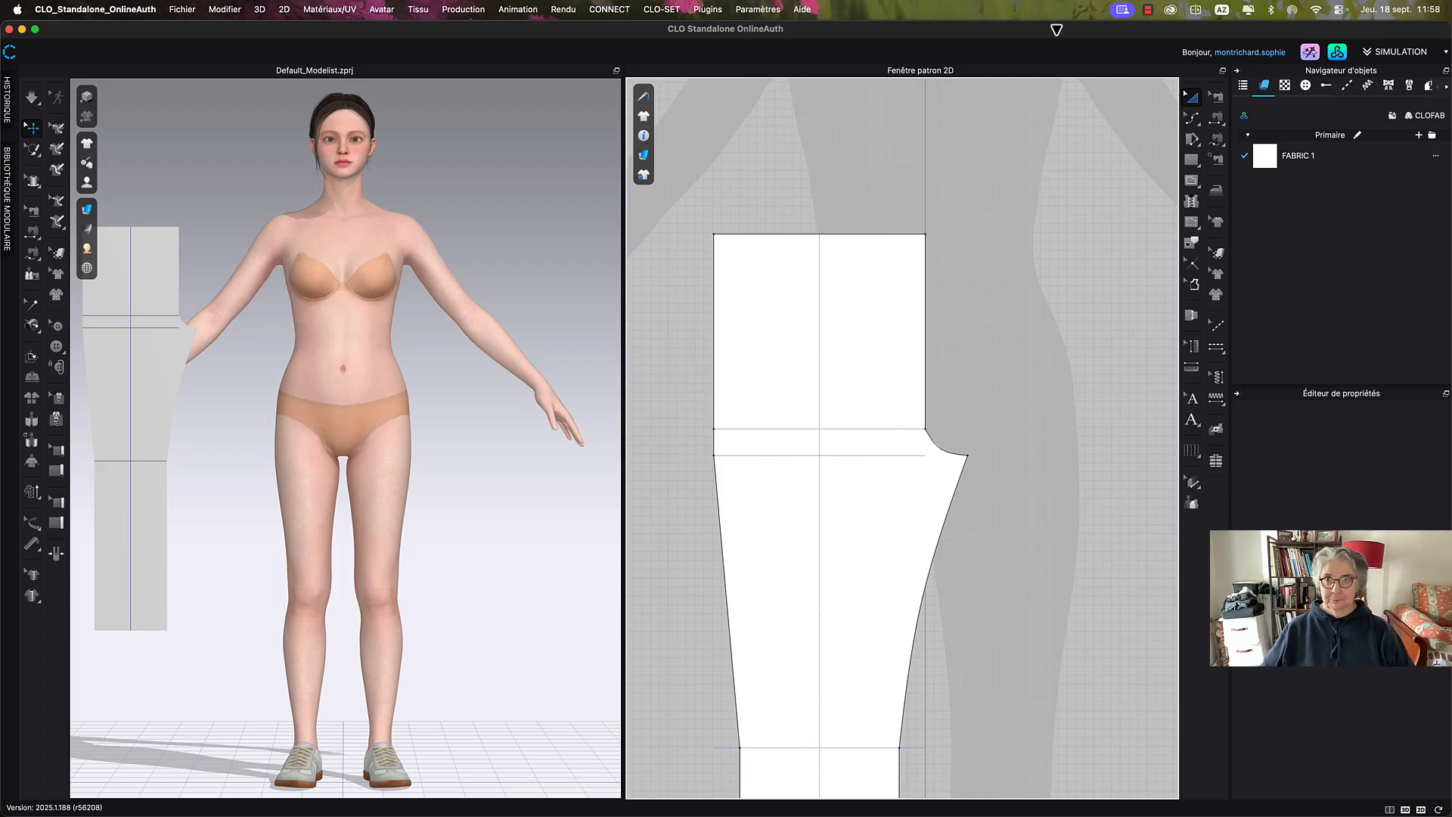
left_click(1149, 16)
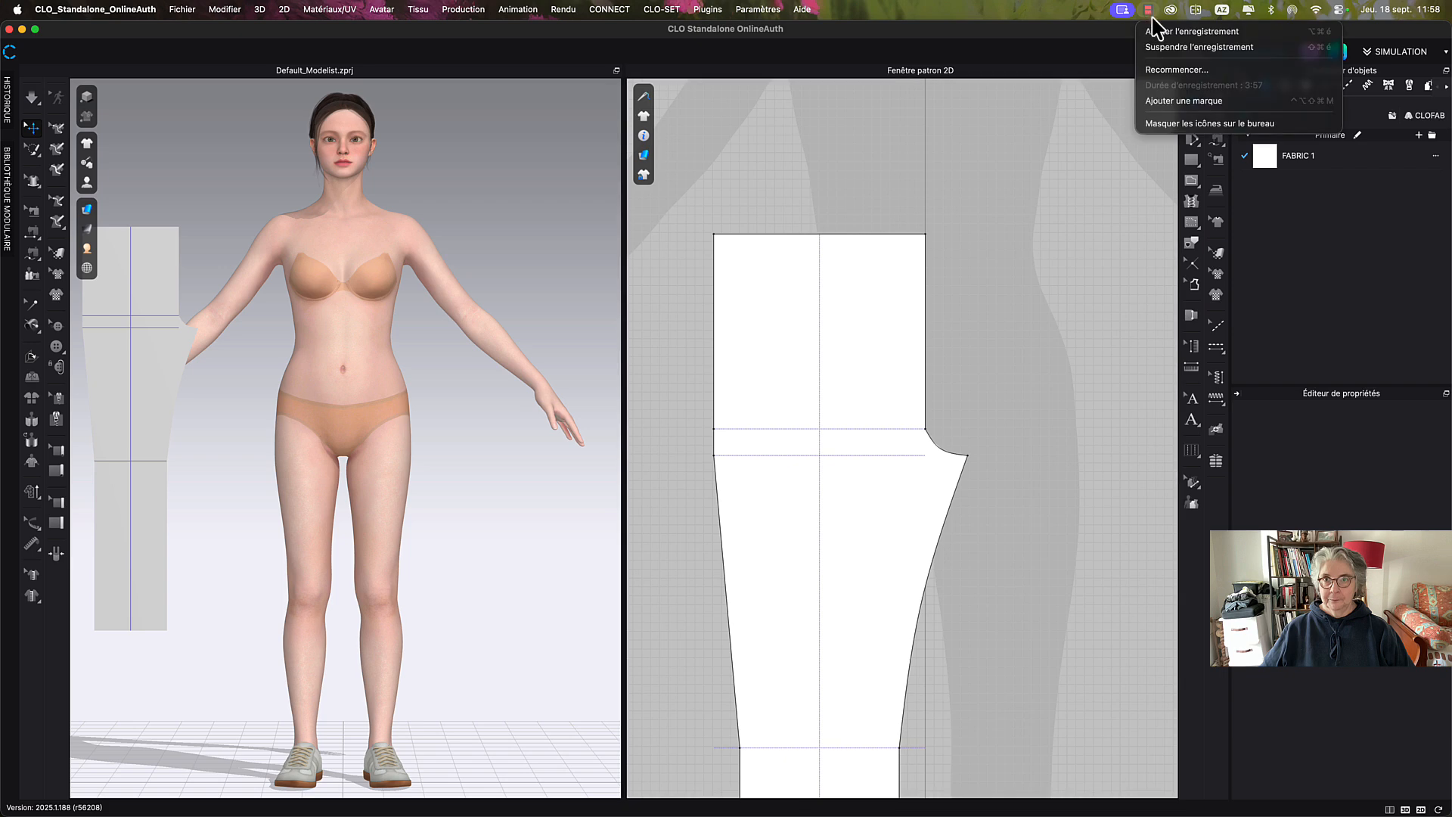
left_click(1161, 39)
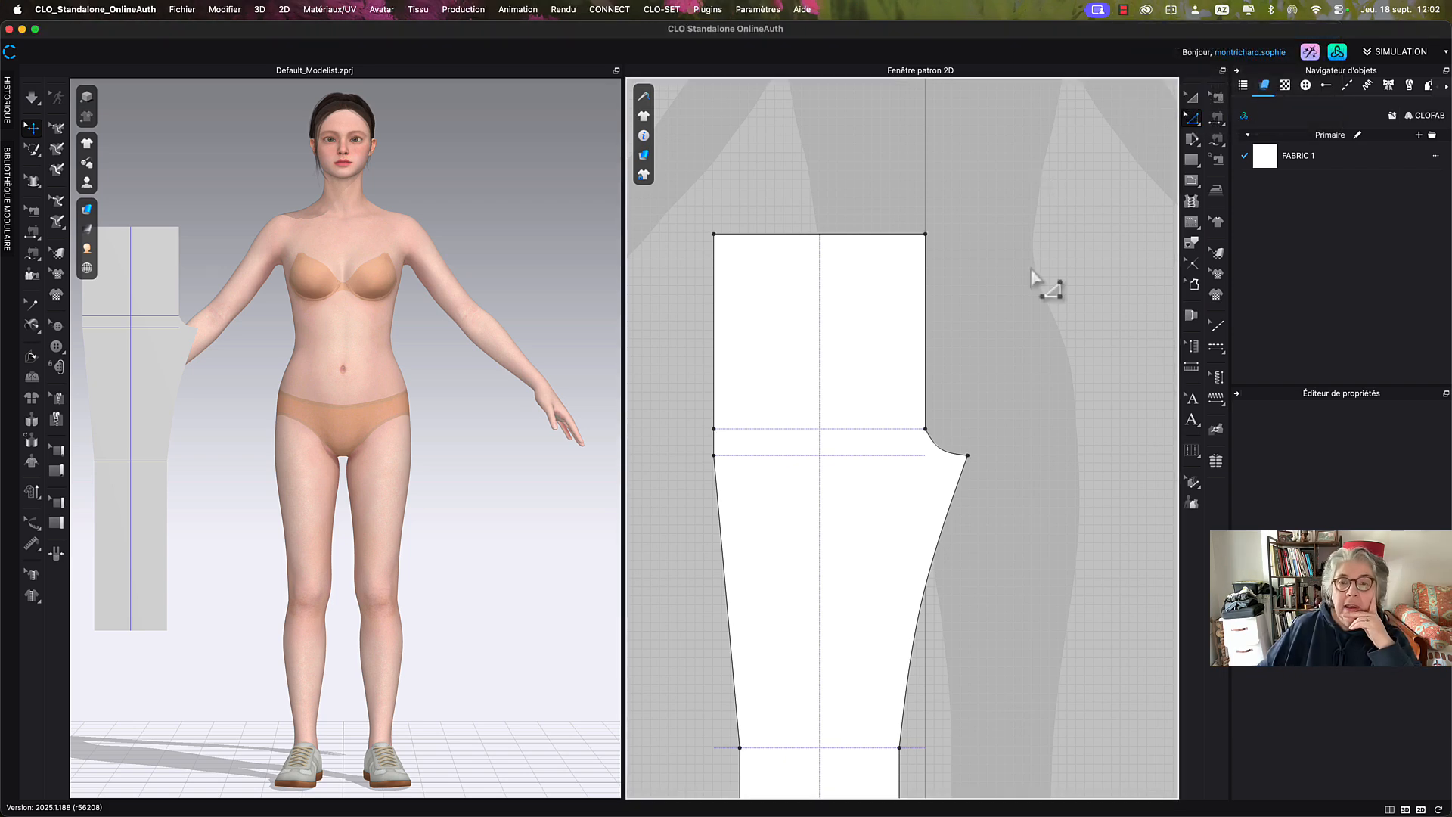
Change the length of the pattern piece's upper edge to 175 mm using the calculator, with the direction set to Les deux.
left_click(817, 236)
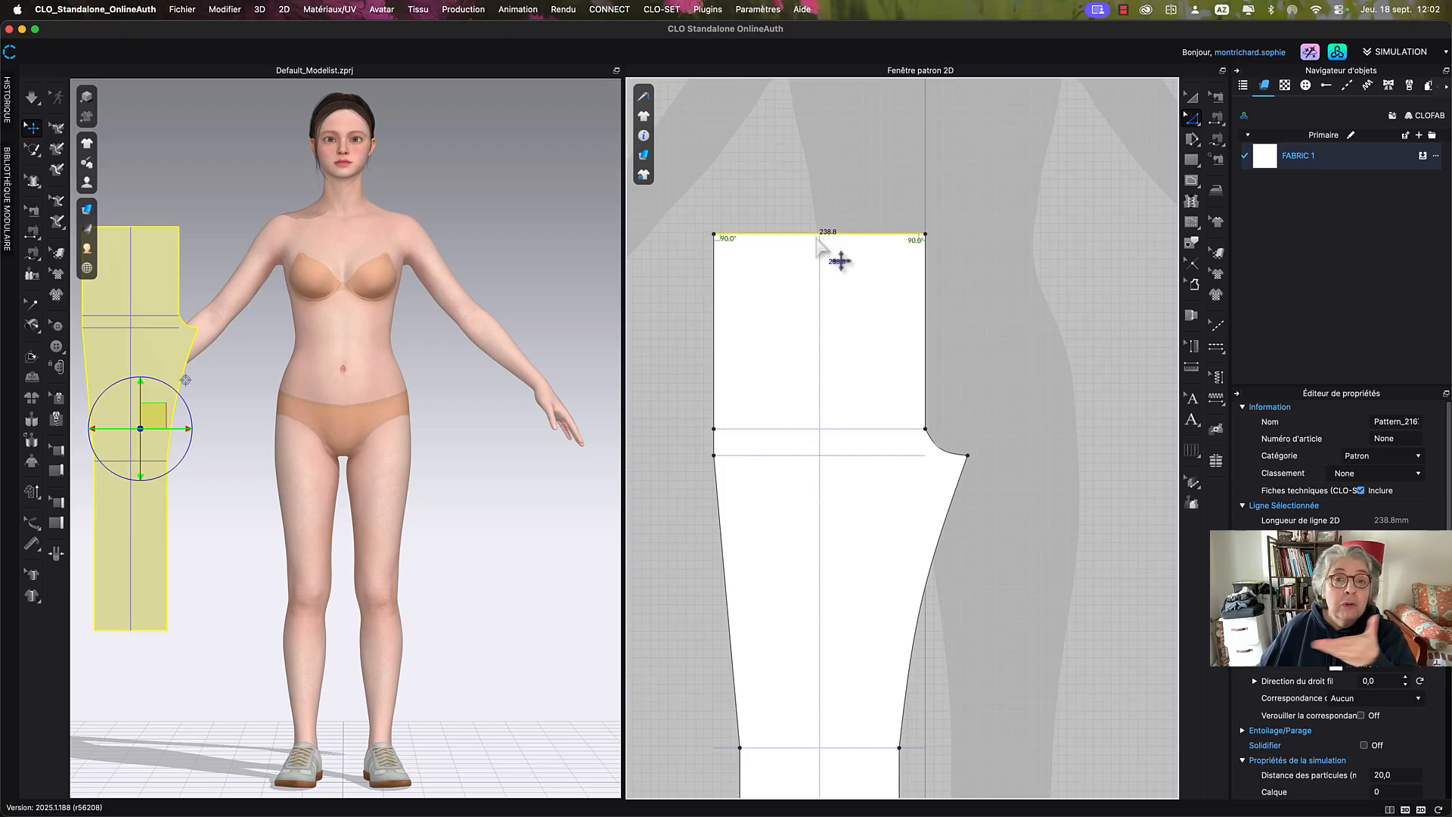
right_click(818, 242)
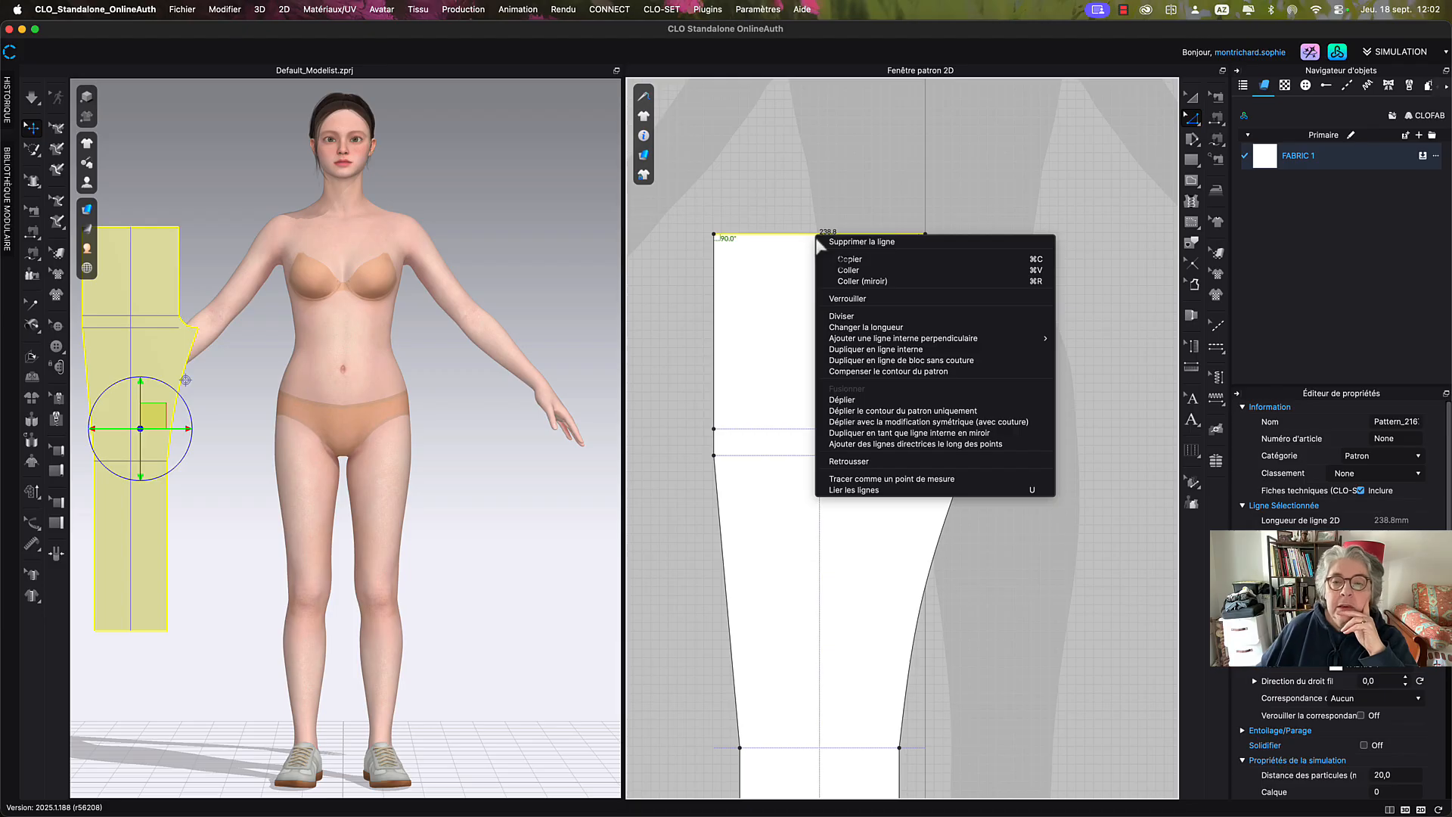
left_click(879, 327)
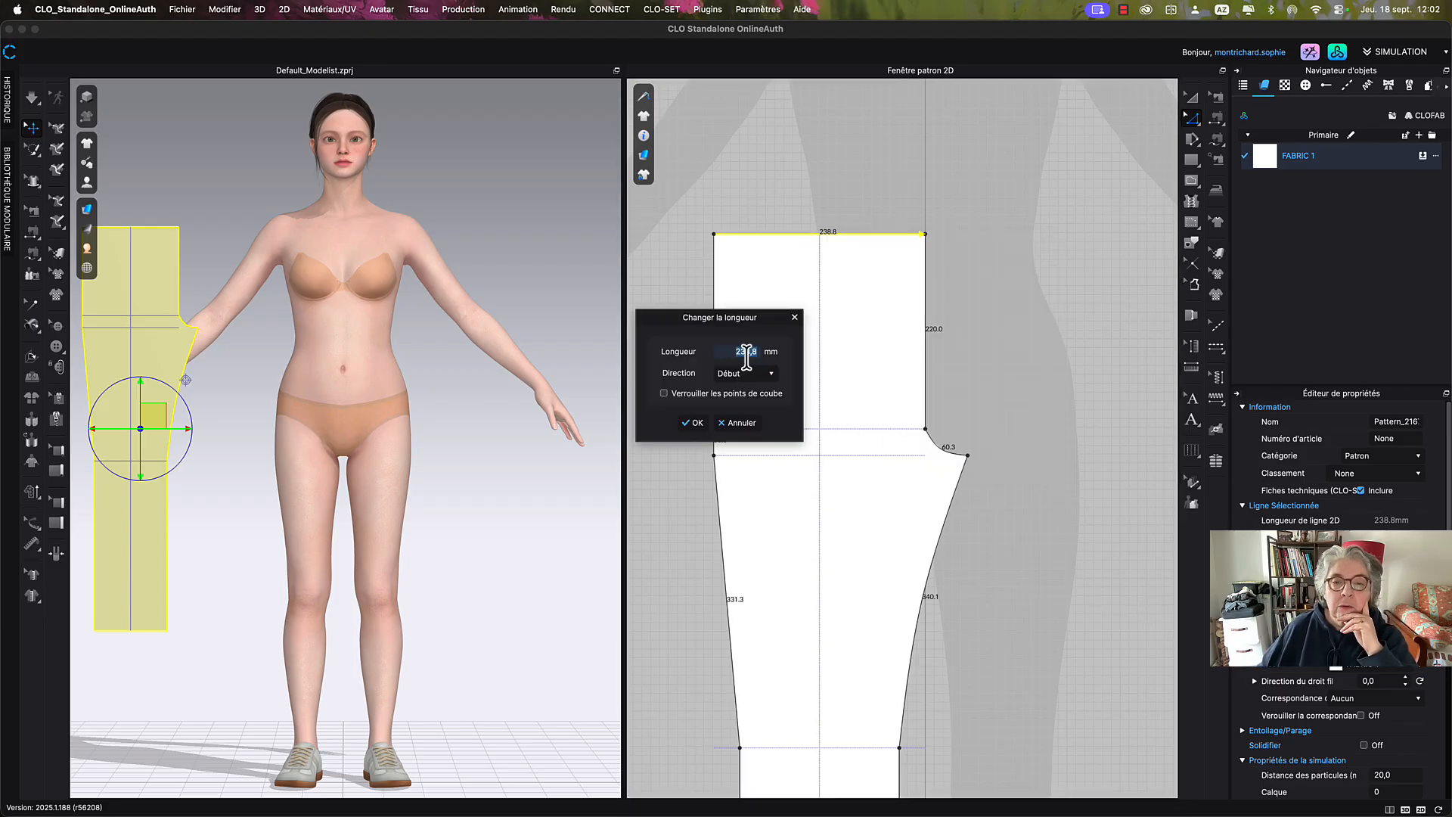
left_click(787, 367)
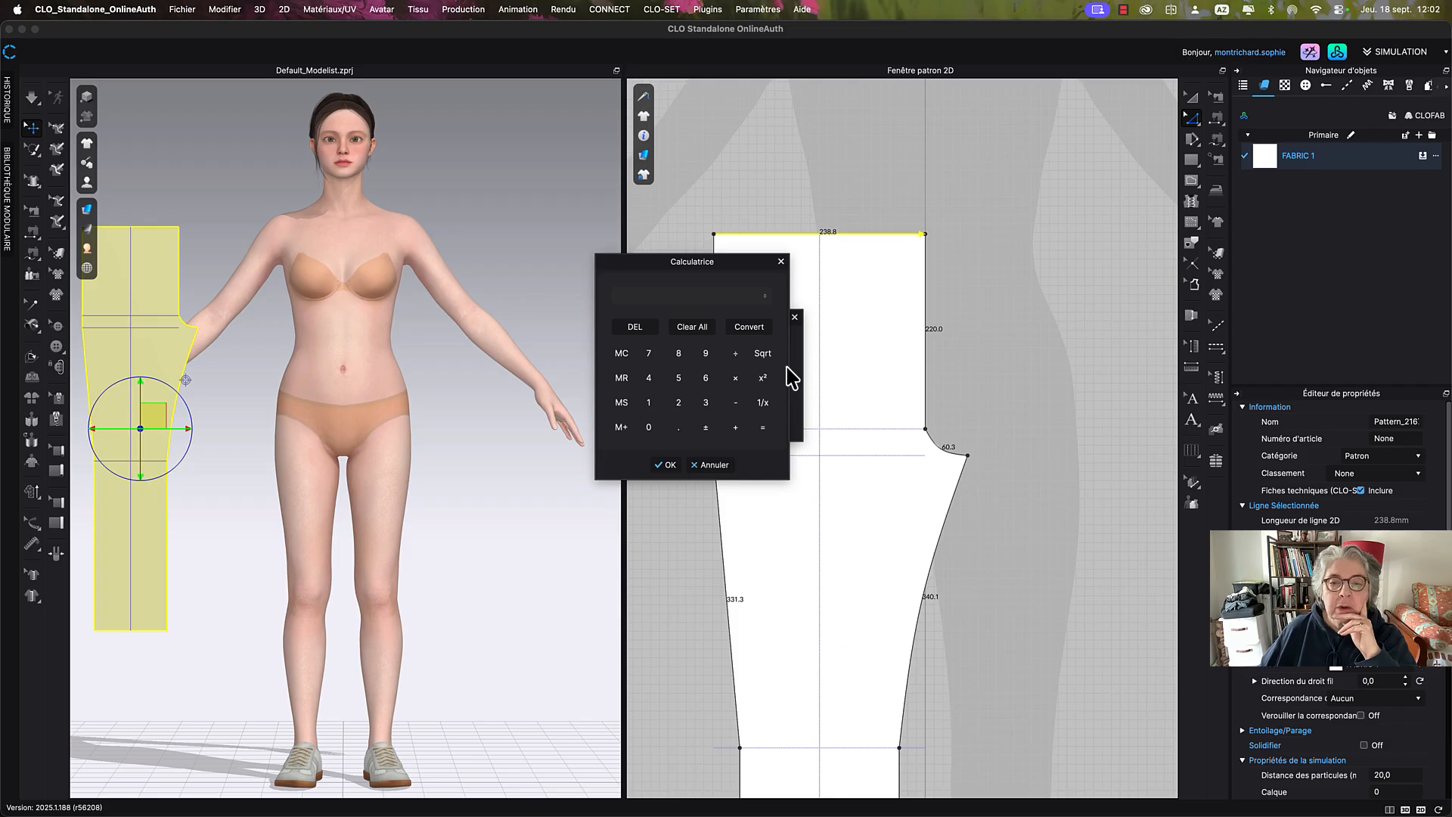
left_click(706, 378)
left_click(679, 354)
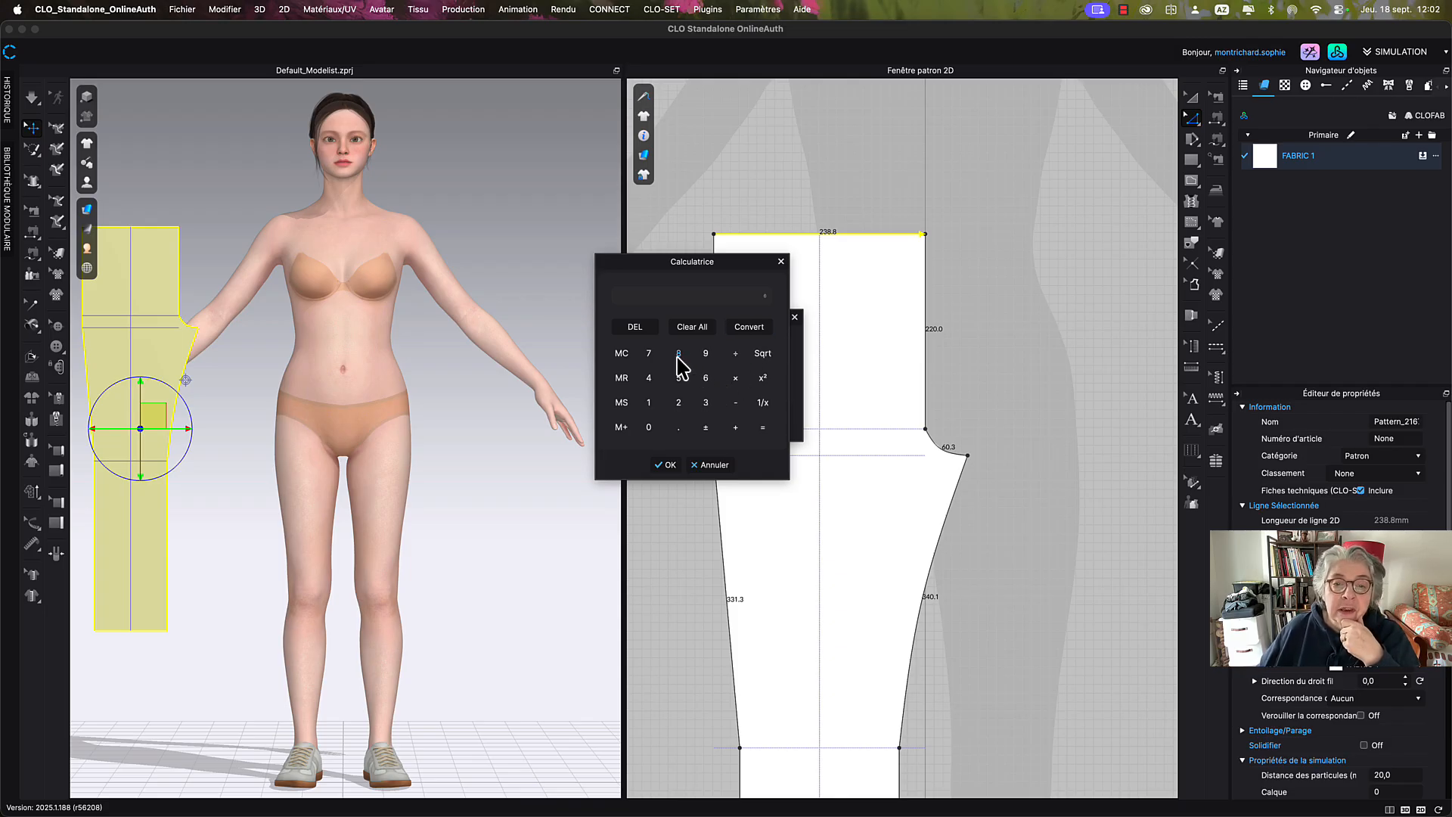
left_click(650, 429)
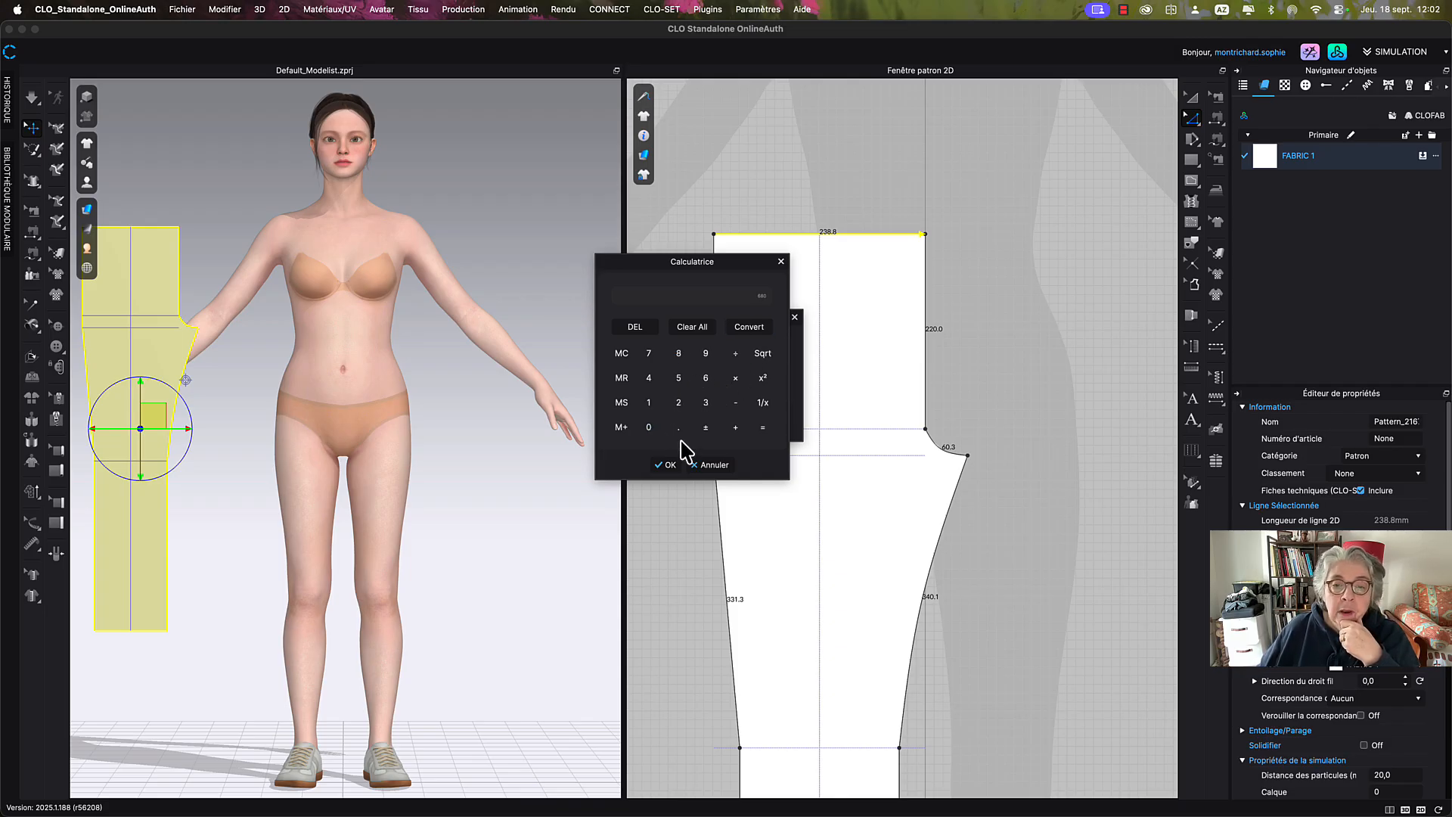
left_click(648, 379)
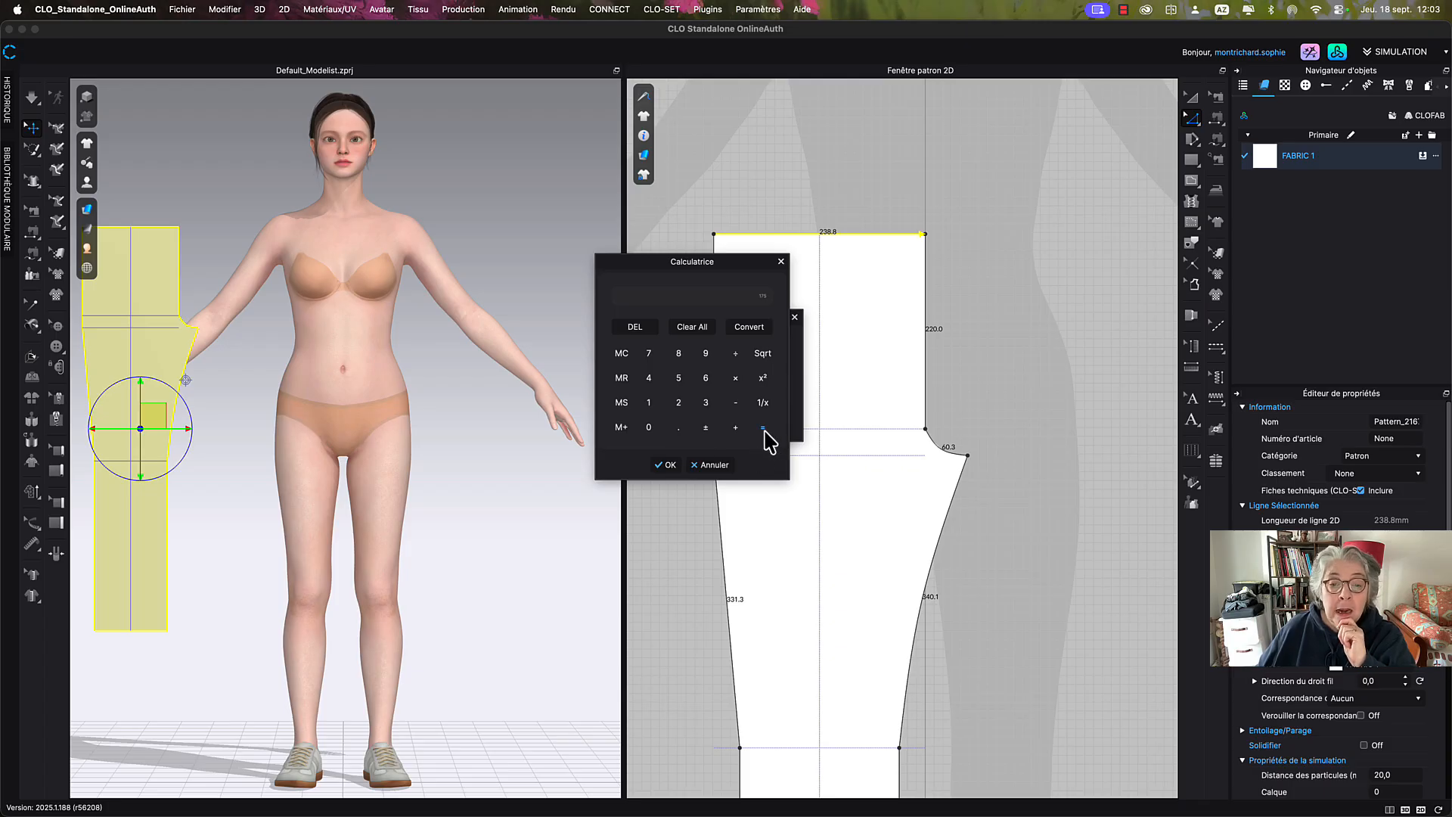
left_click(665, 466)
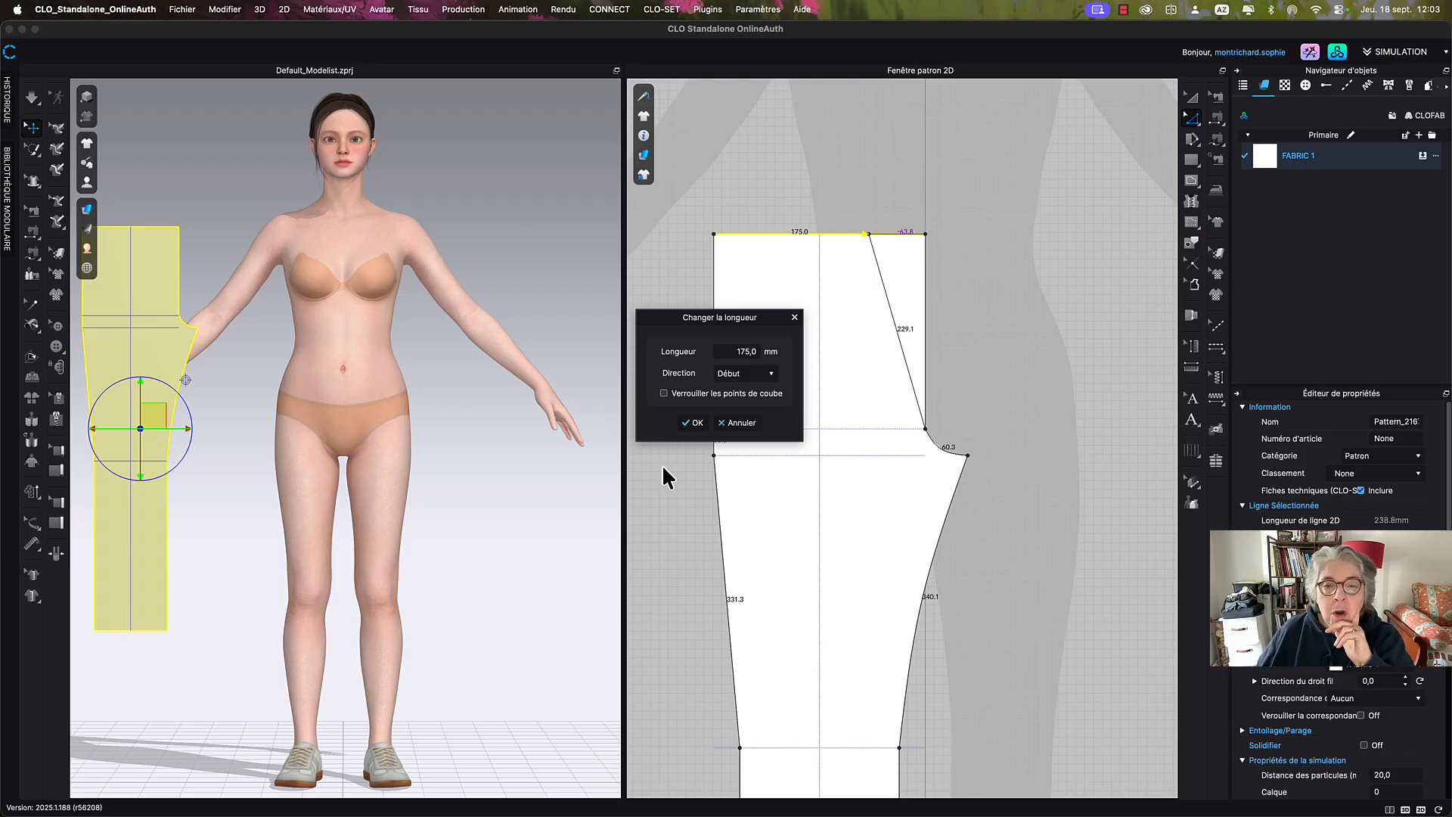
left_click(749, 376)
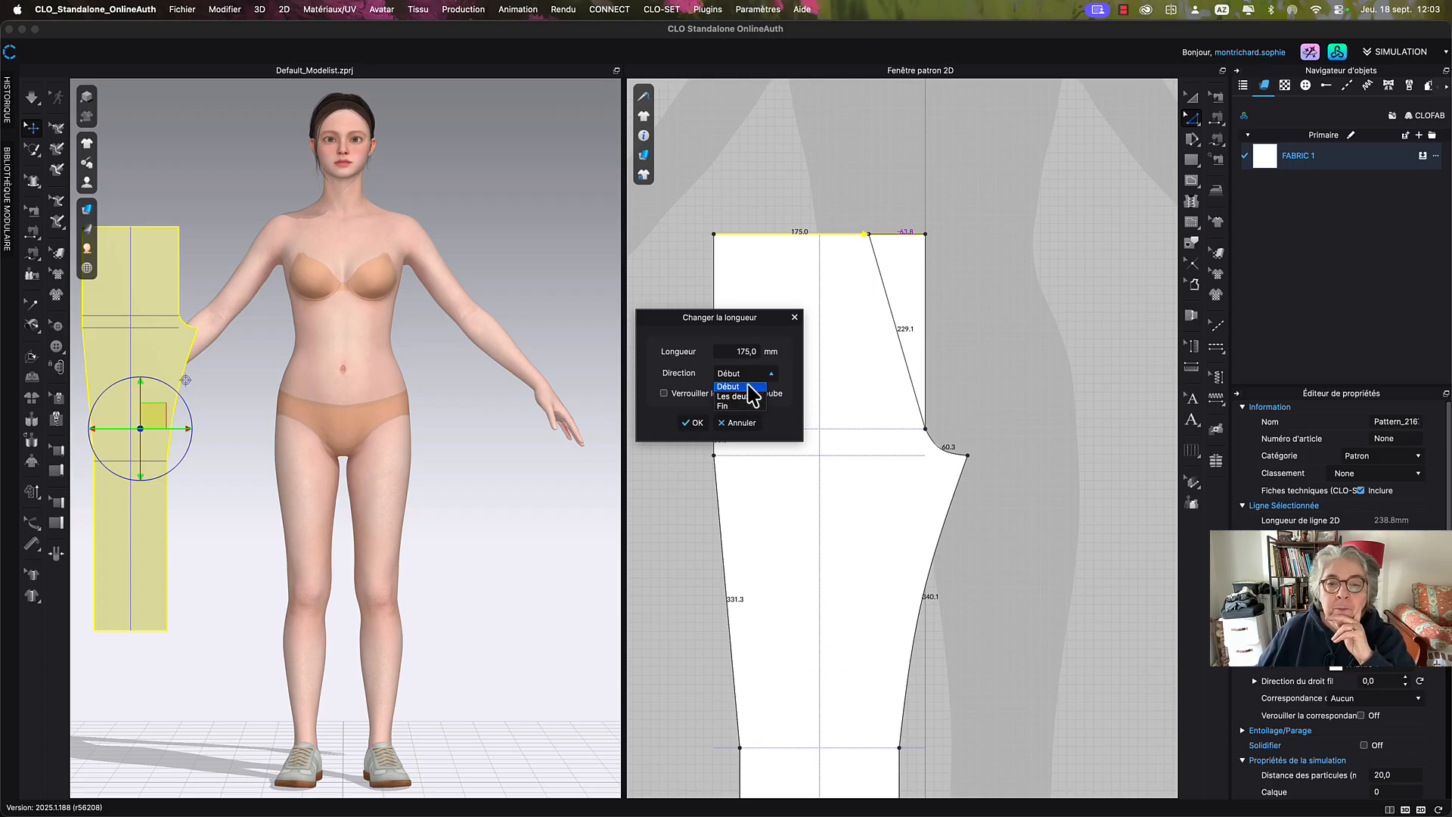
left_click(743, 405)
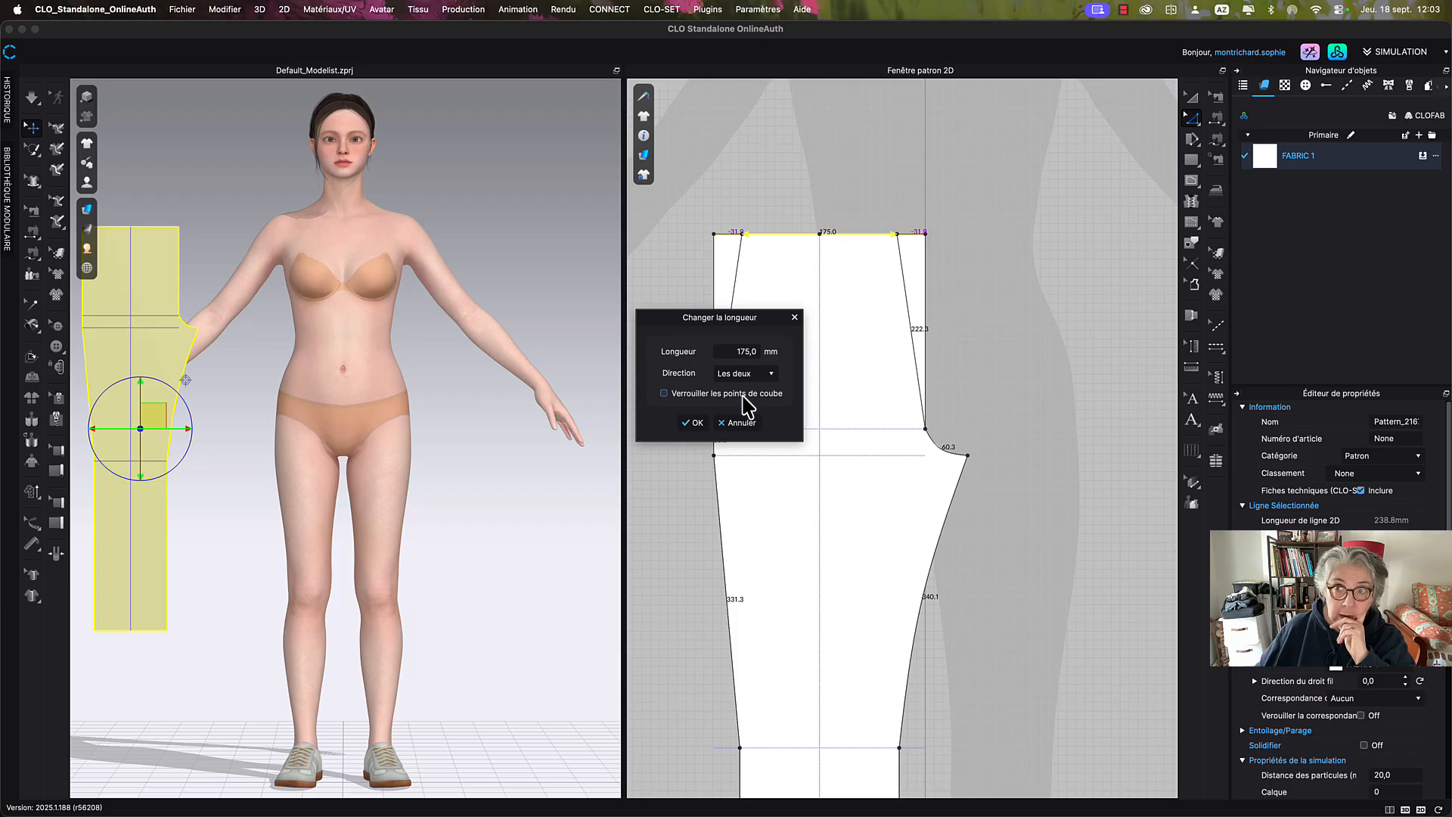
left_click(694, 423)
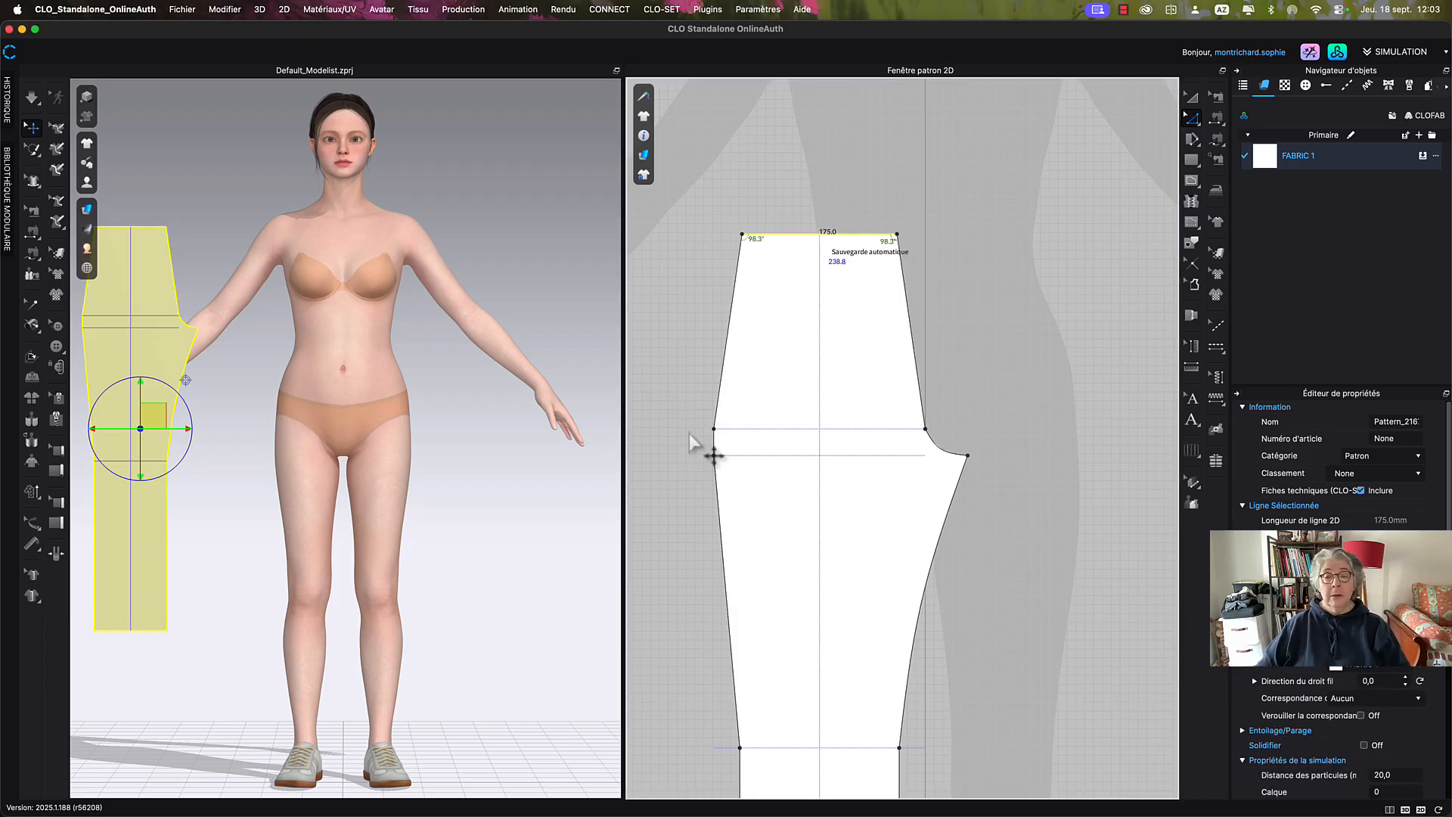
Curve the piece's left edge above the 220 mm base line outward with a curve point moved about 8 mm.
left_click(1195, 124)
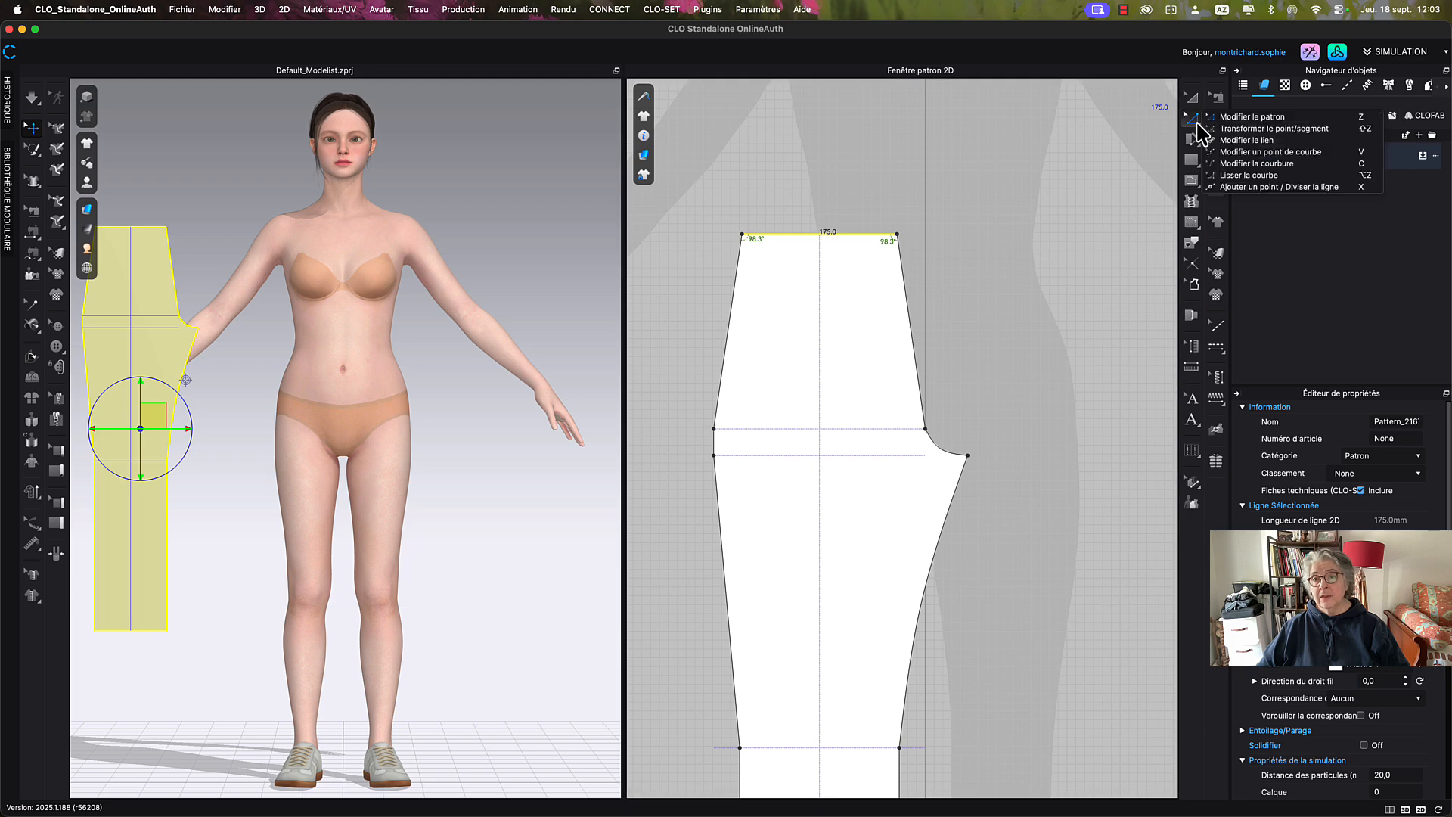
left_click(1234, 154)
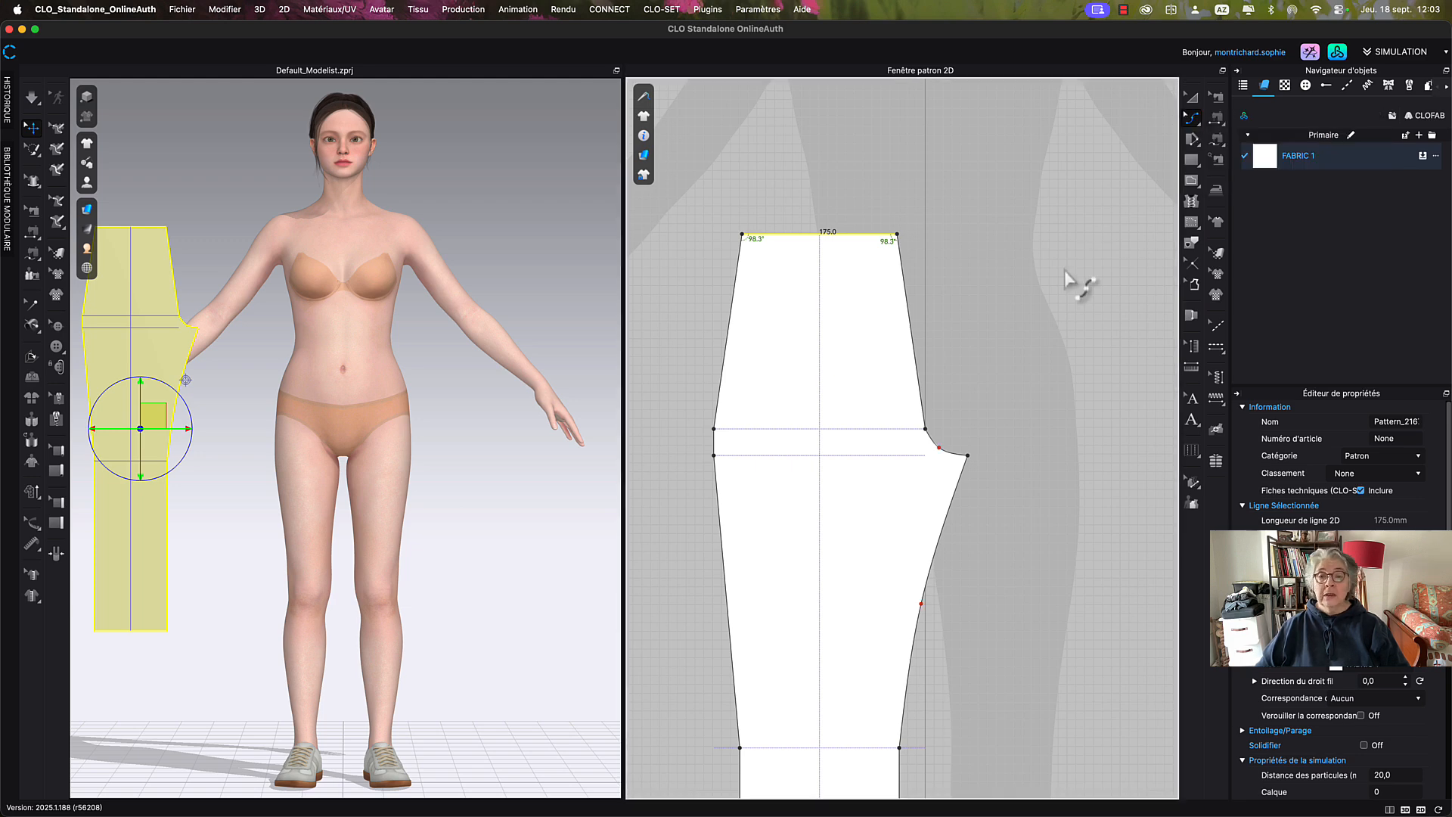
left_click_drag(728, 330, 726, 335)
right_click(726, 335)
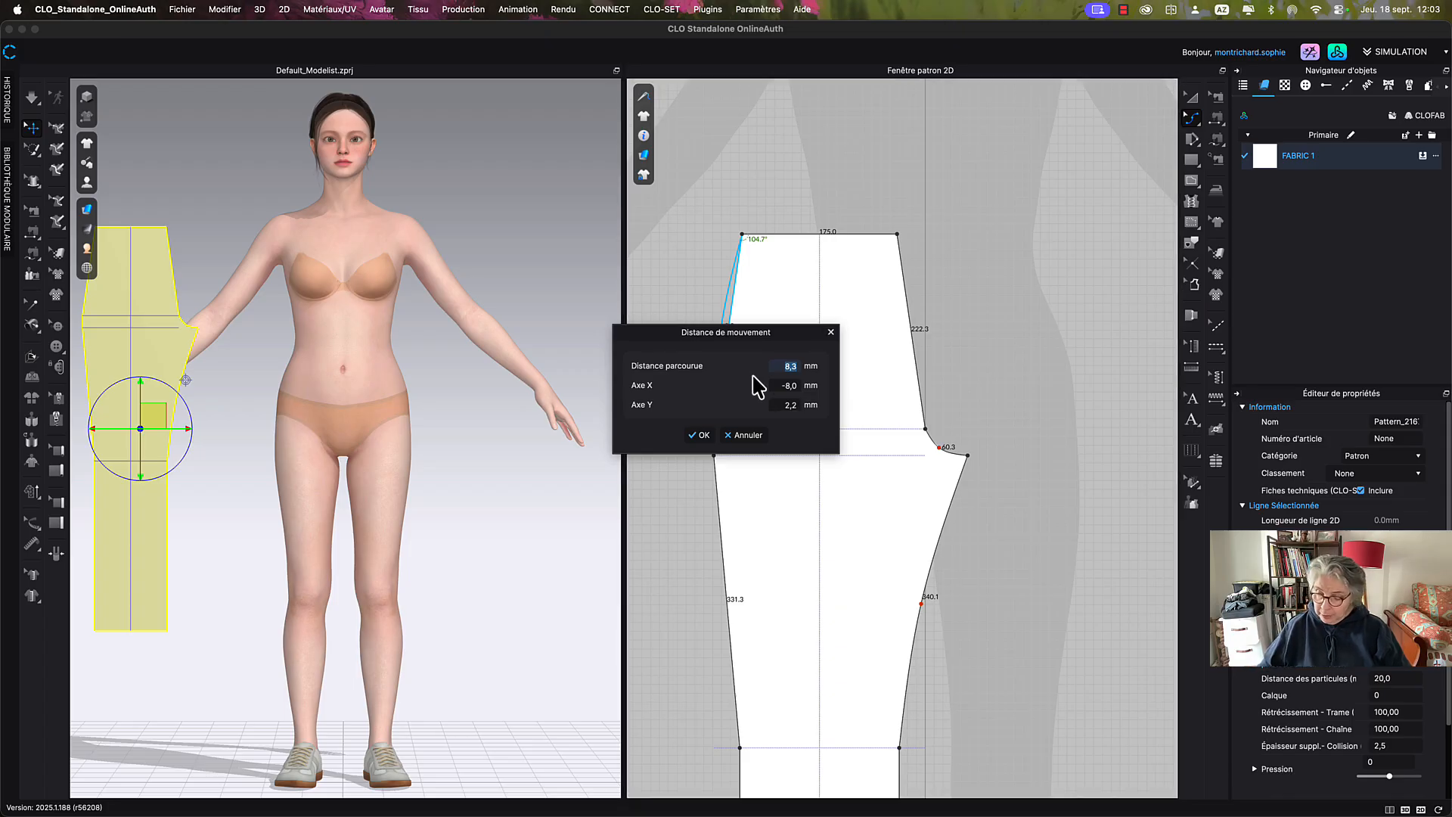
left_click(701, 435)
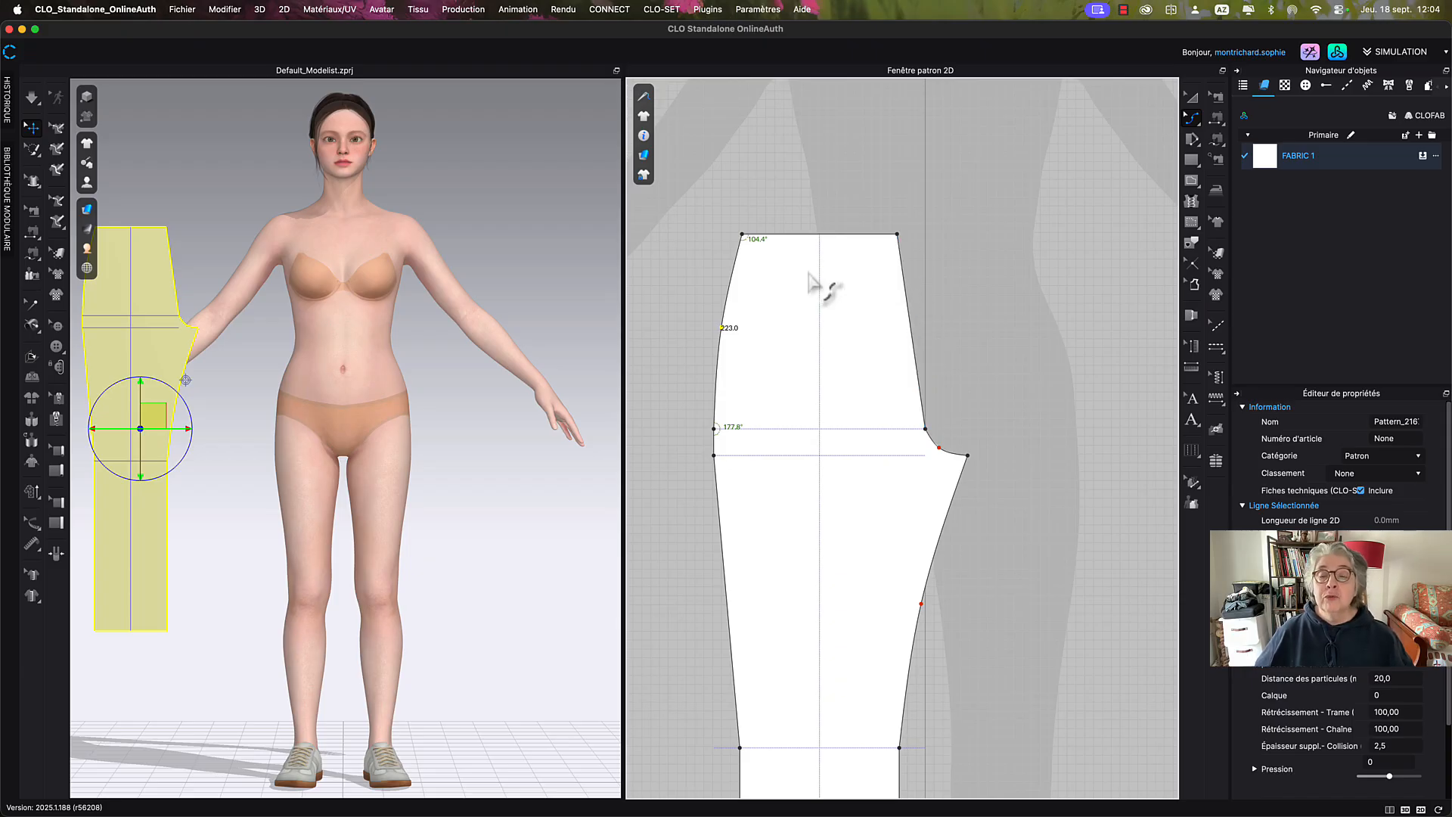
Raise the left end point of the piece's upper edge vertically by 7 mm.
key("z")
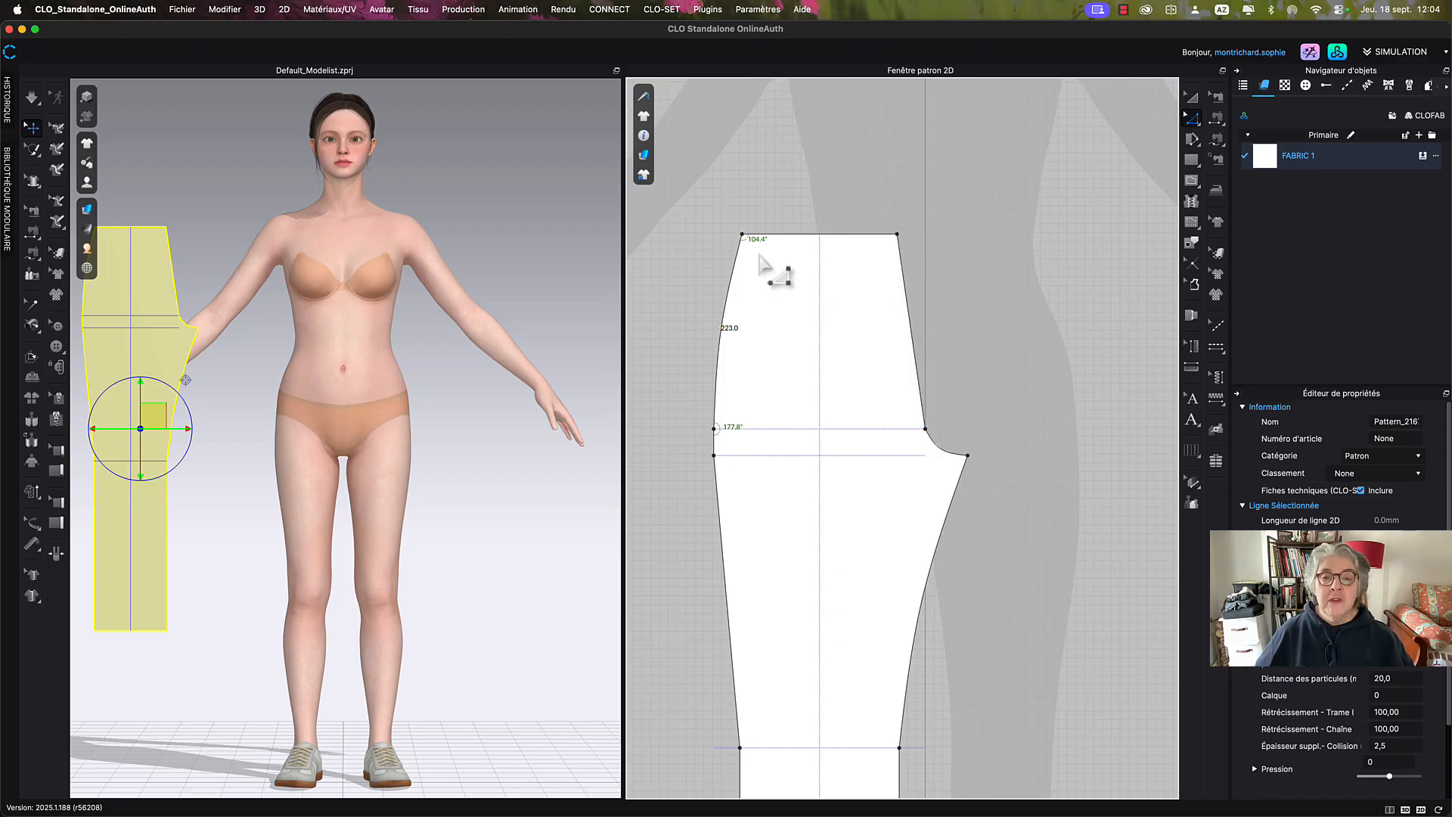
left_click(743, 236)
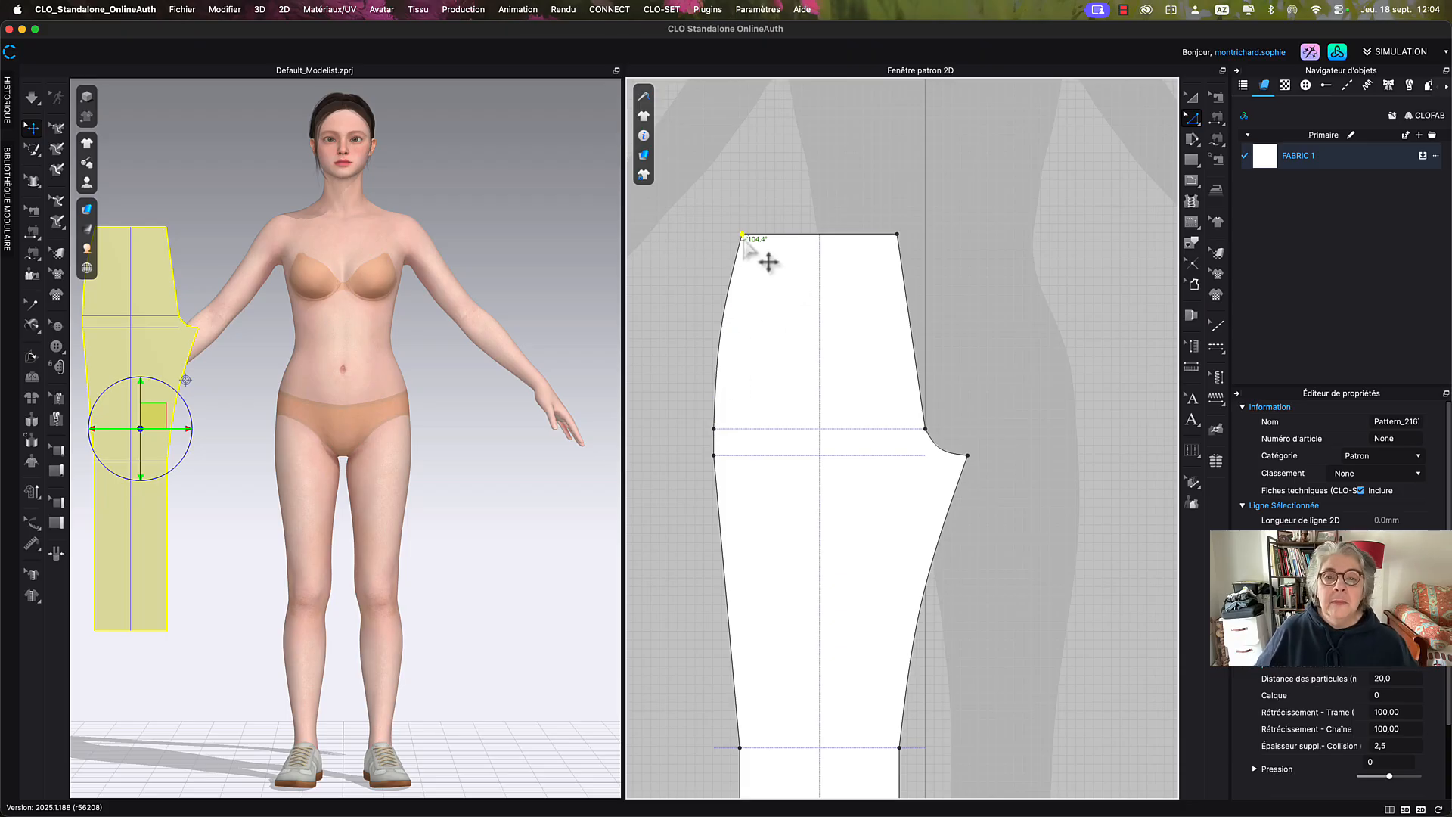
left_click_drag(767, 259, 766, 249)
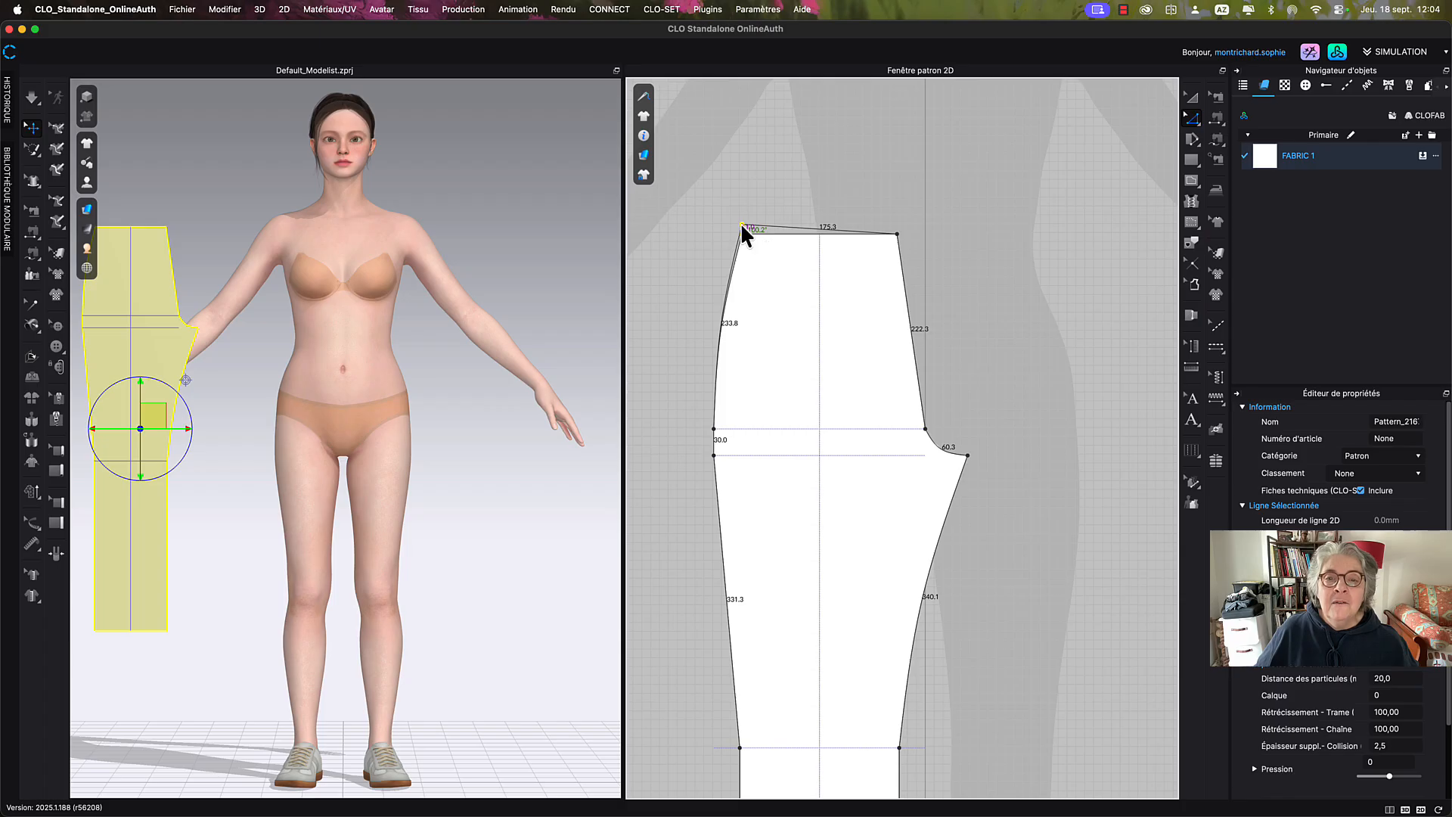
right_click(741, 225)
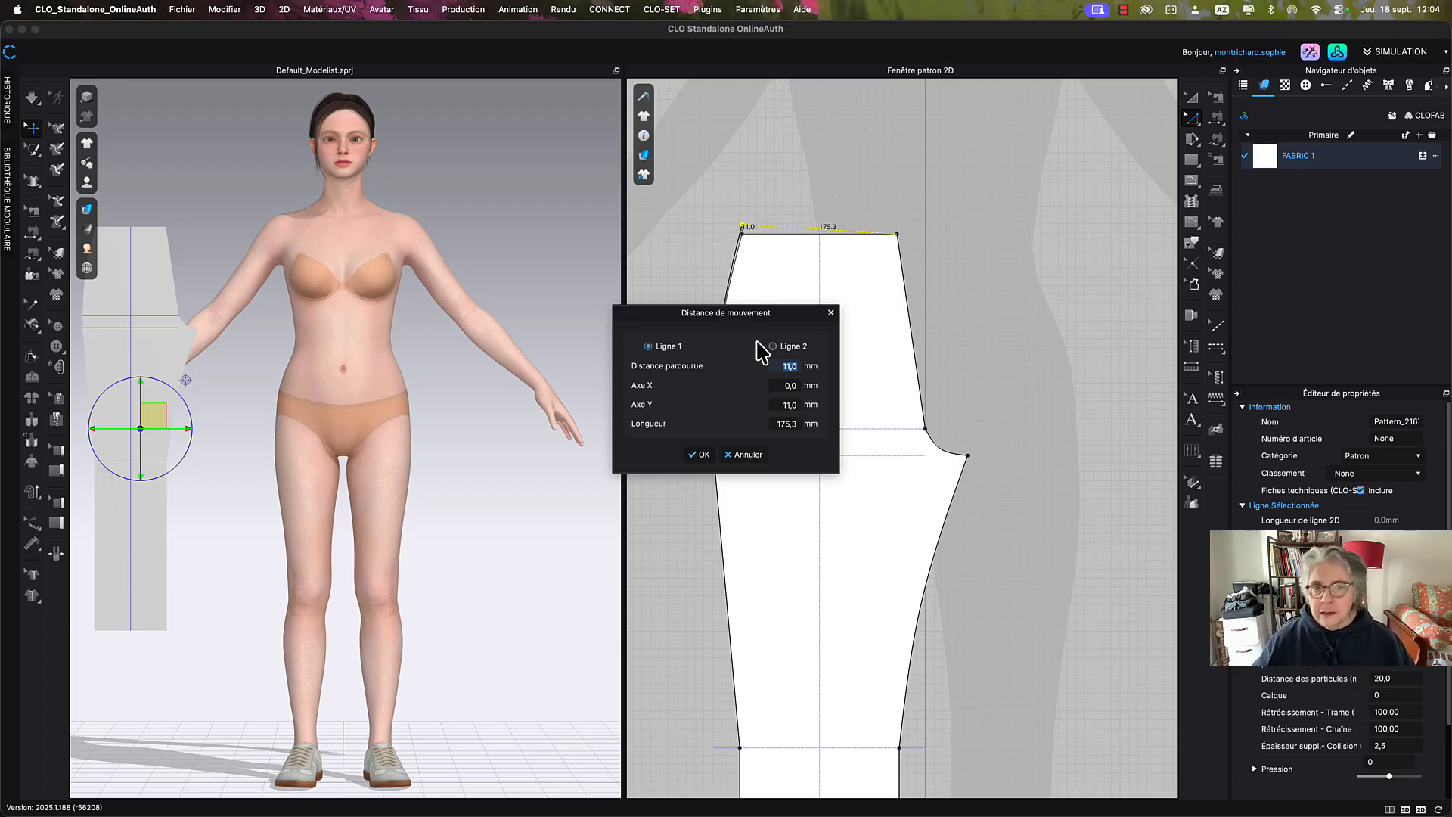
type("7")
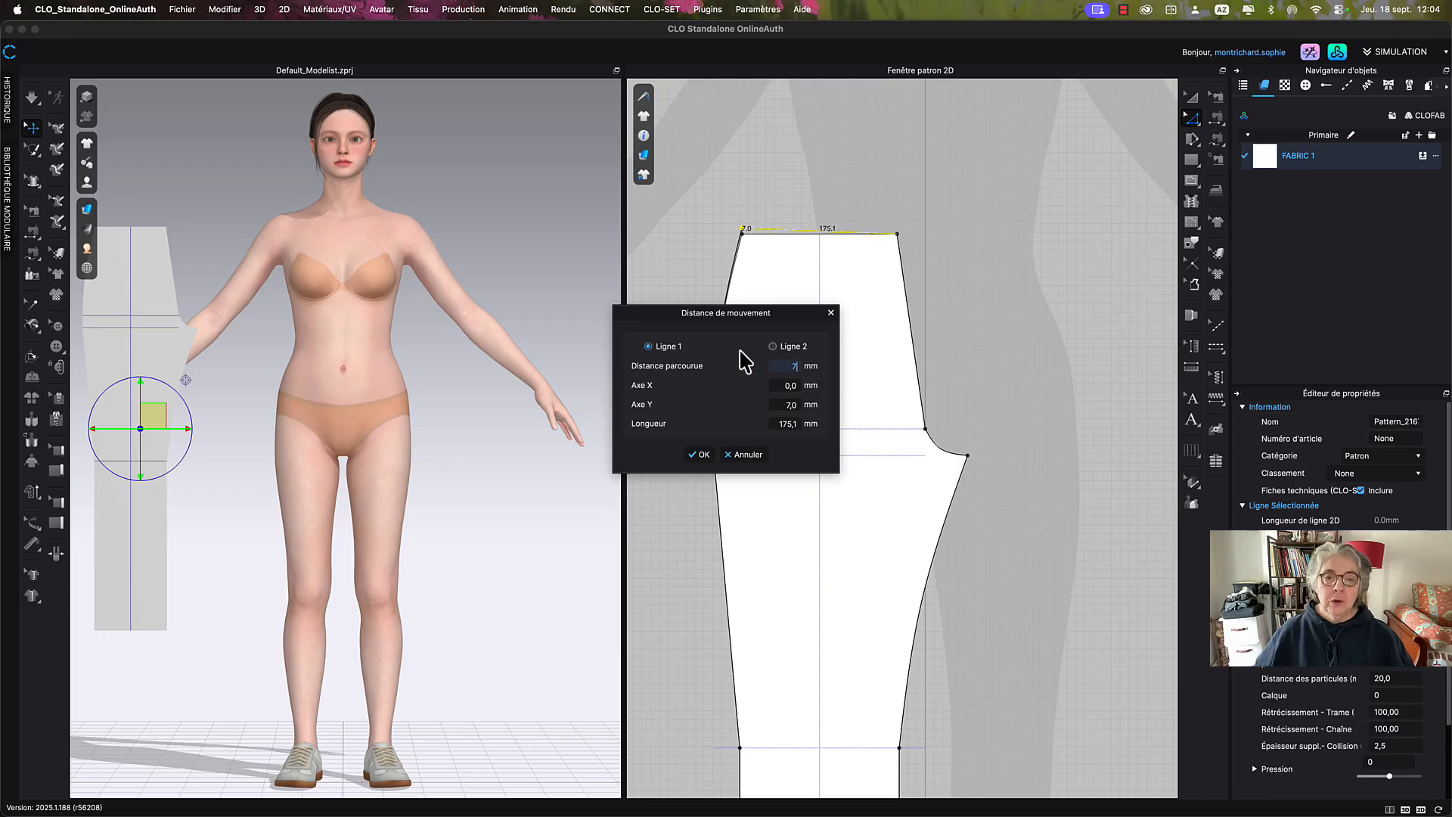
left_click(697, 454)
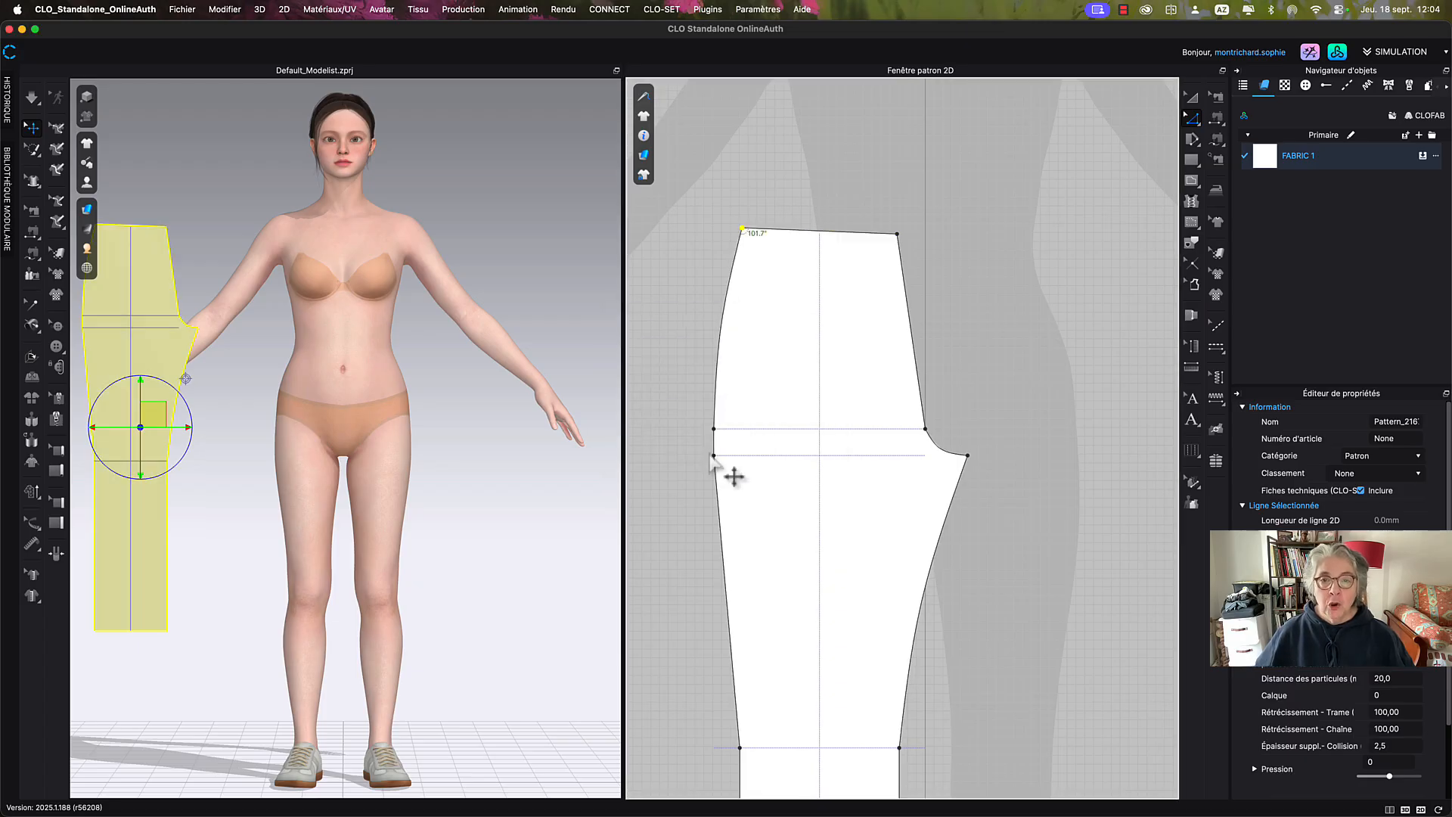
Curve the piece's upper edge slightly downward with a curve point moved 3.5 mm at its middle.
left_click(1197, 123)
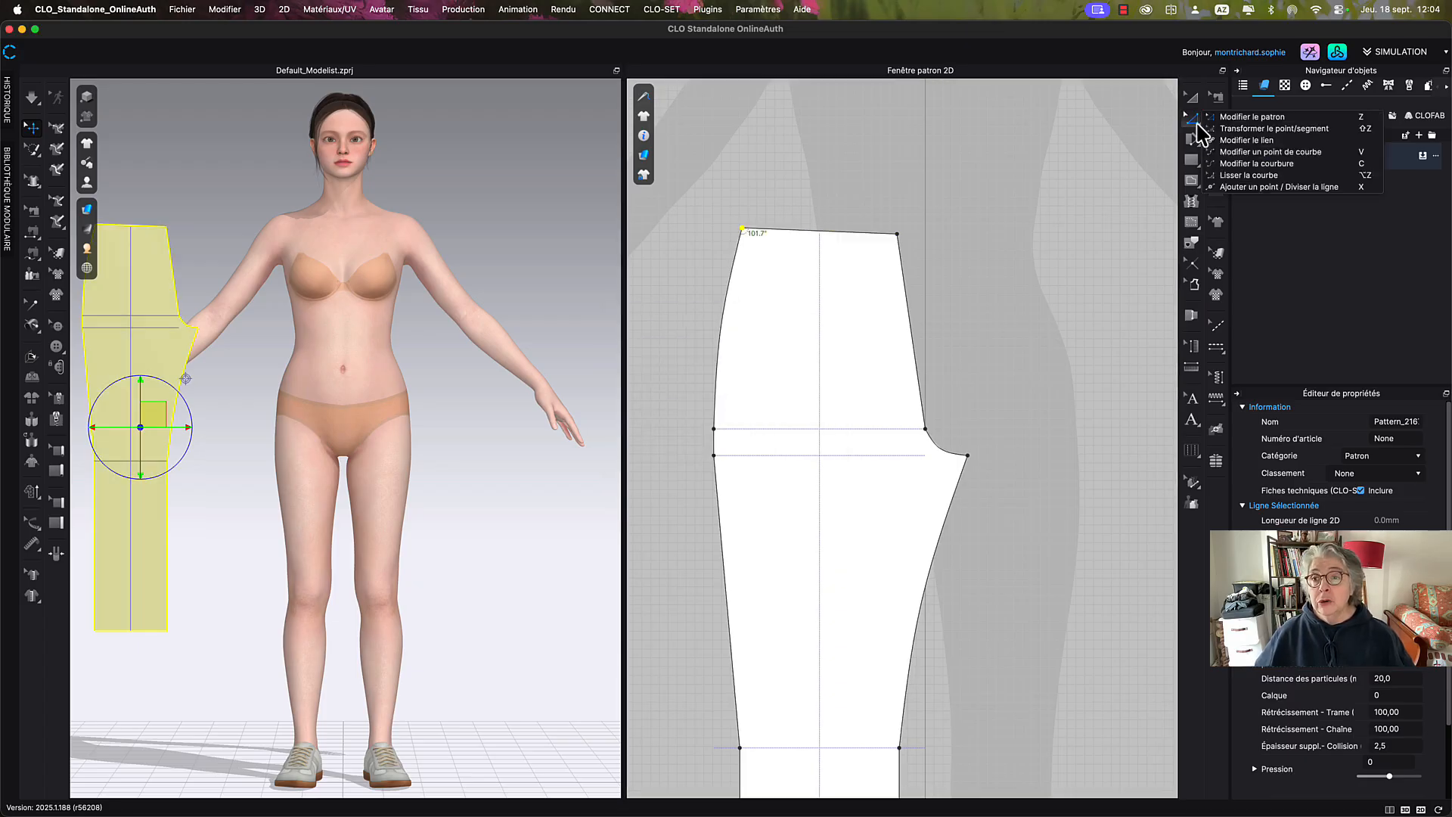
left_click(1234, 153)
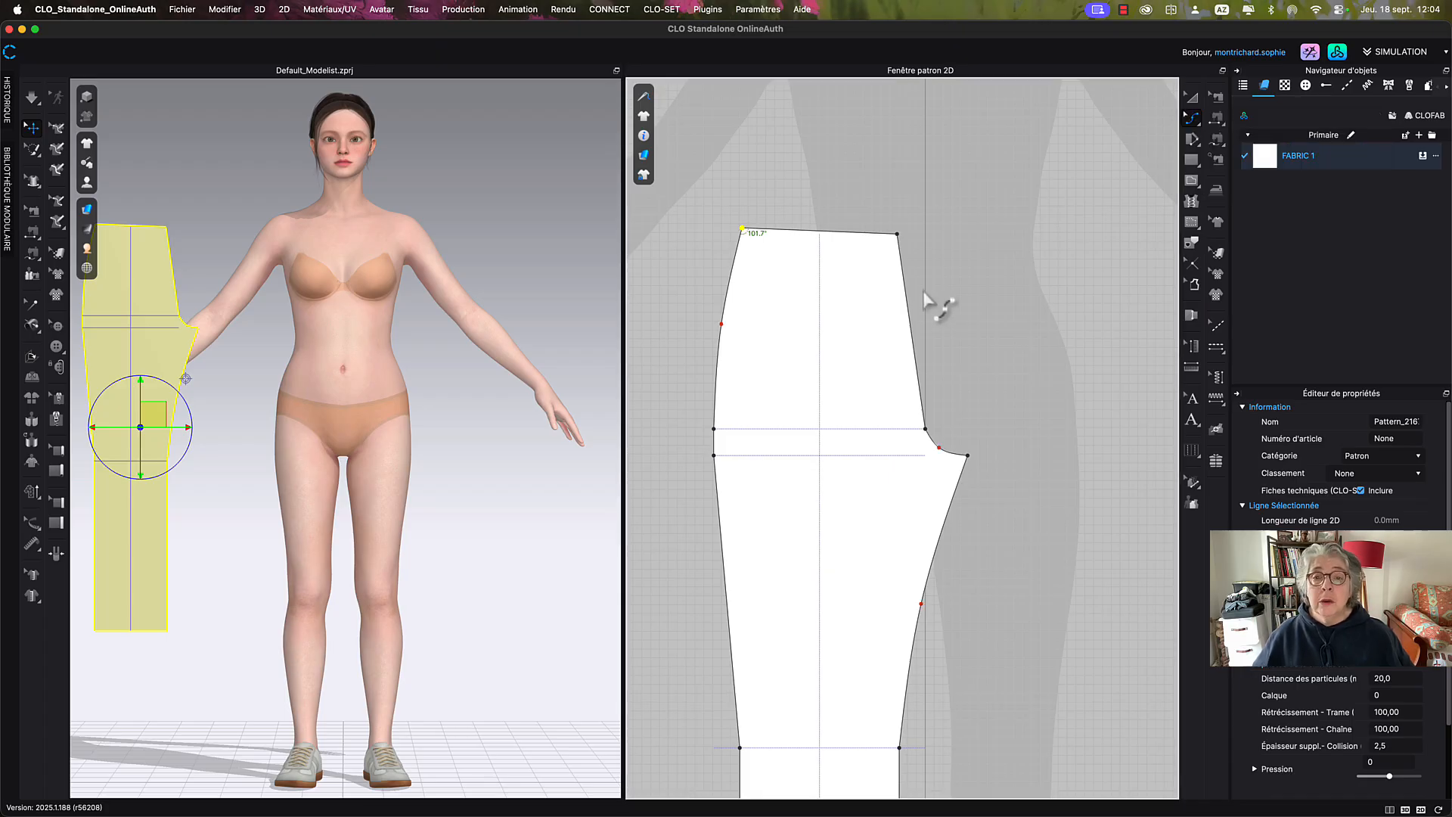
left_click(819, 231)
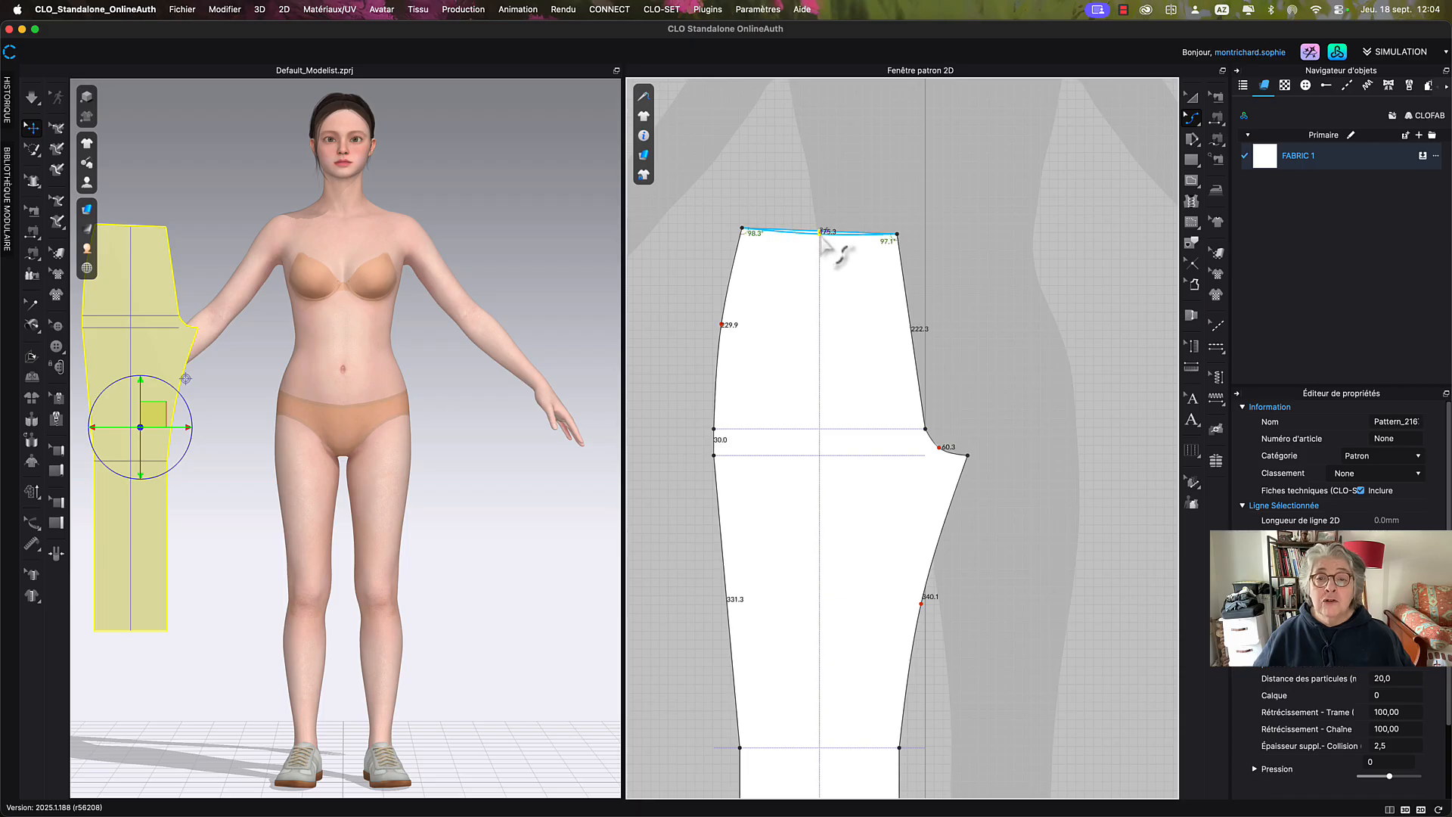
right_click(820, 233)
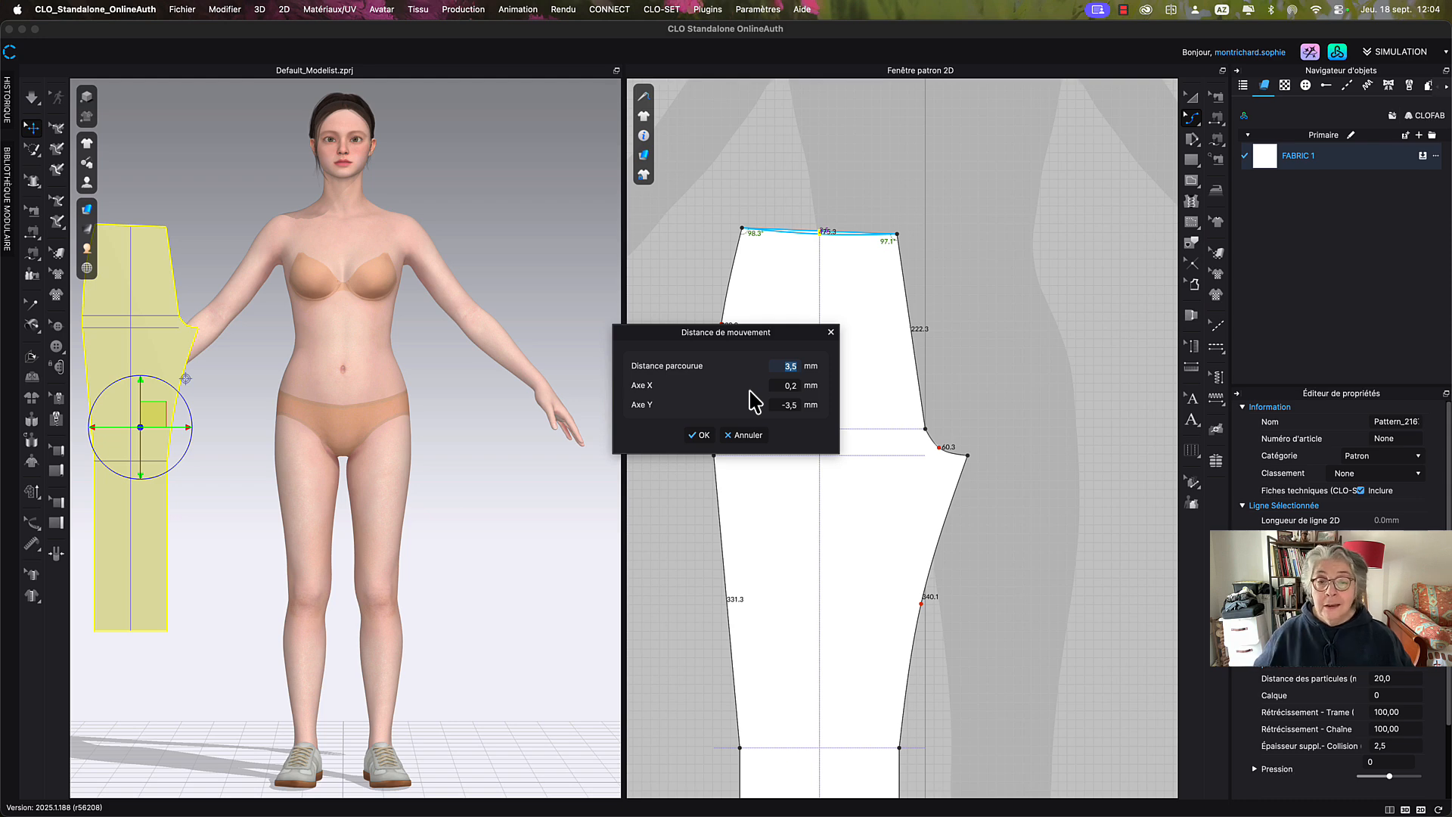
left_click(700, 435)
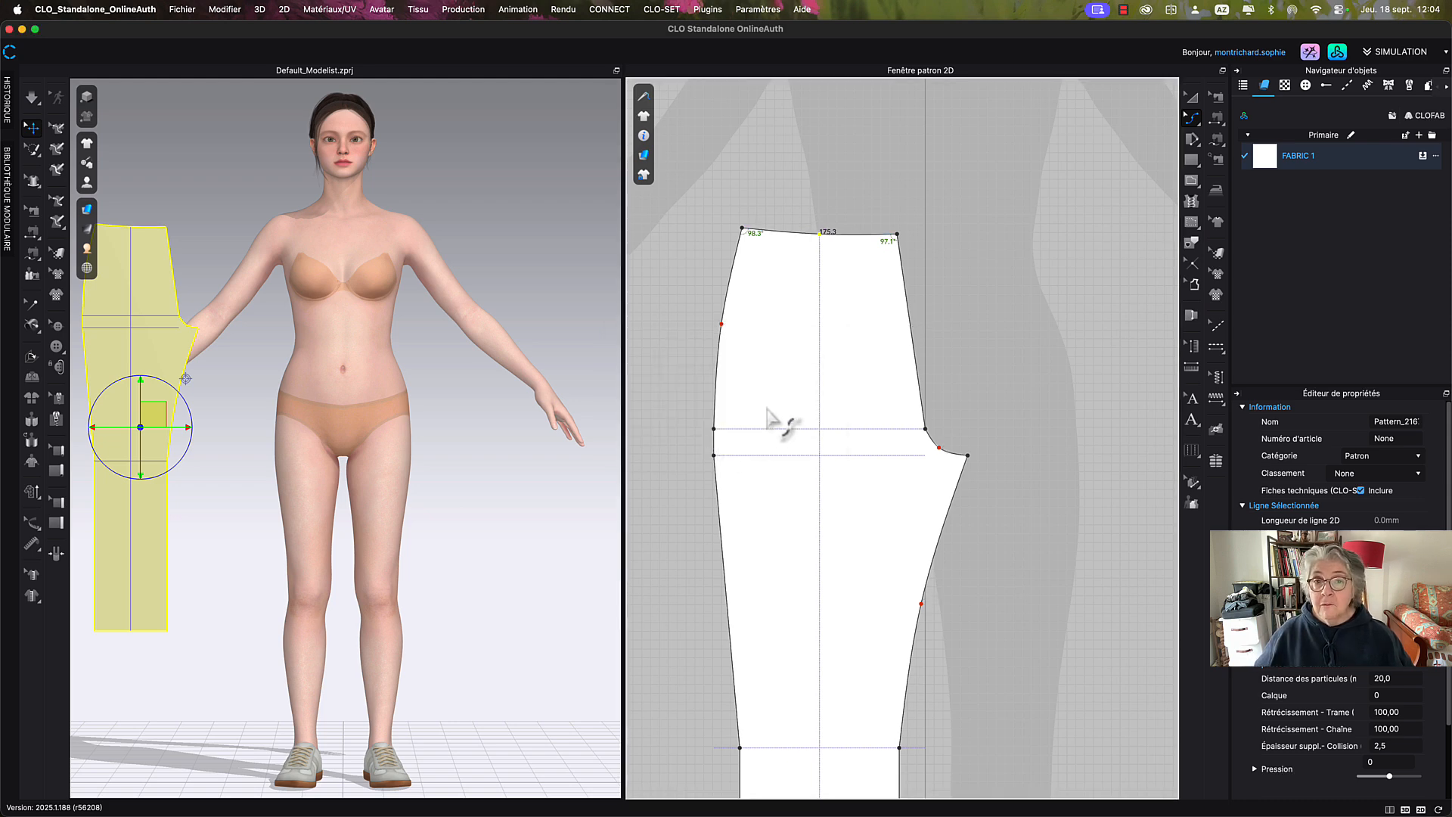
Move the trouser pattern piece down about 83.5 mm over the avatar silhouette in the 2D pattern window.
left_click(966, 194)
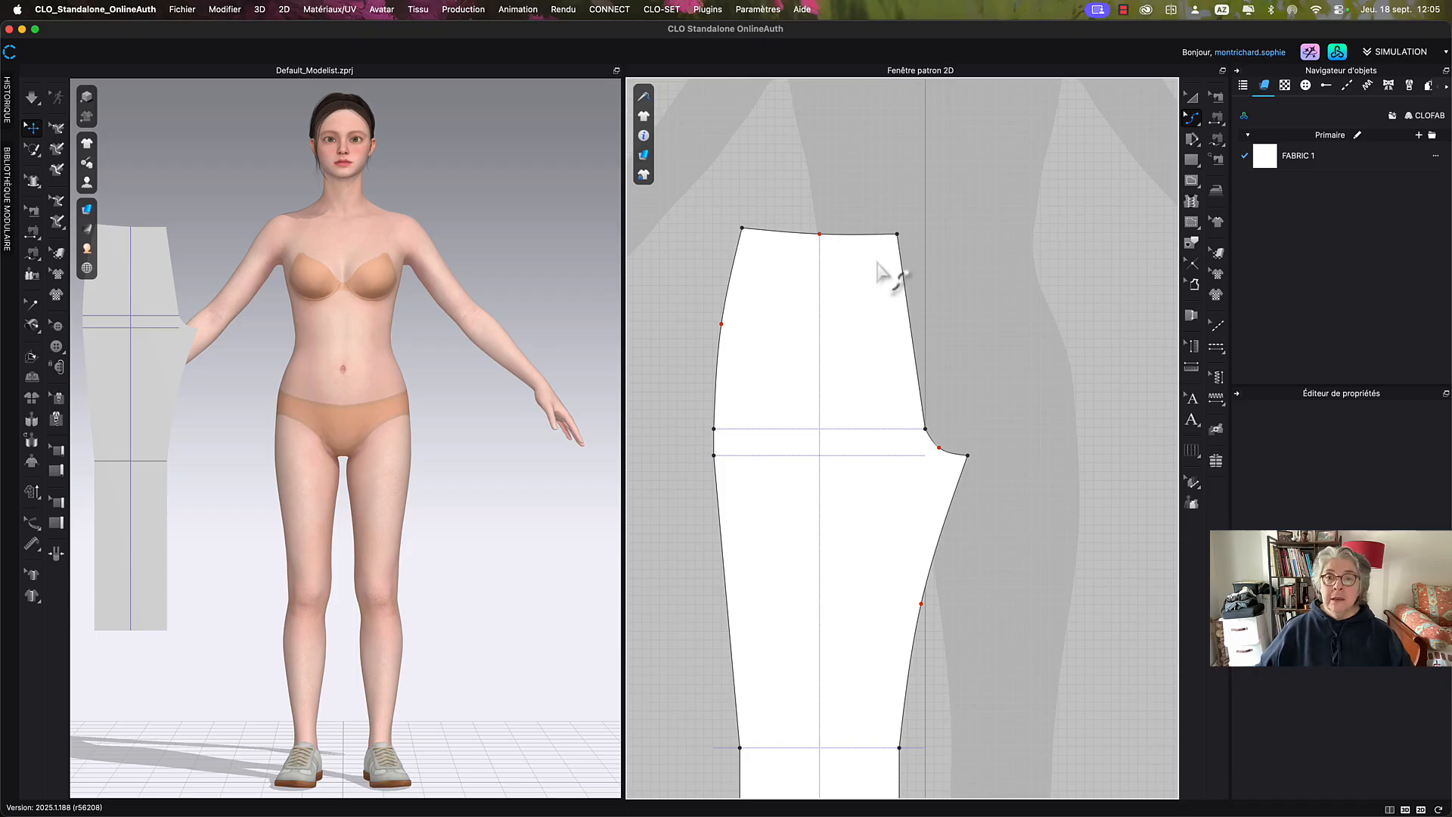
left_click(1191, 97)
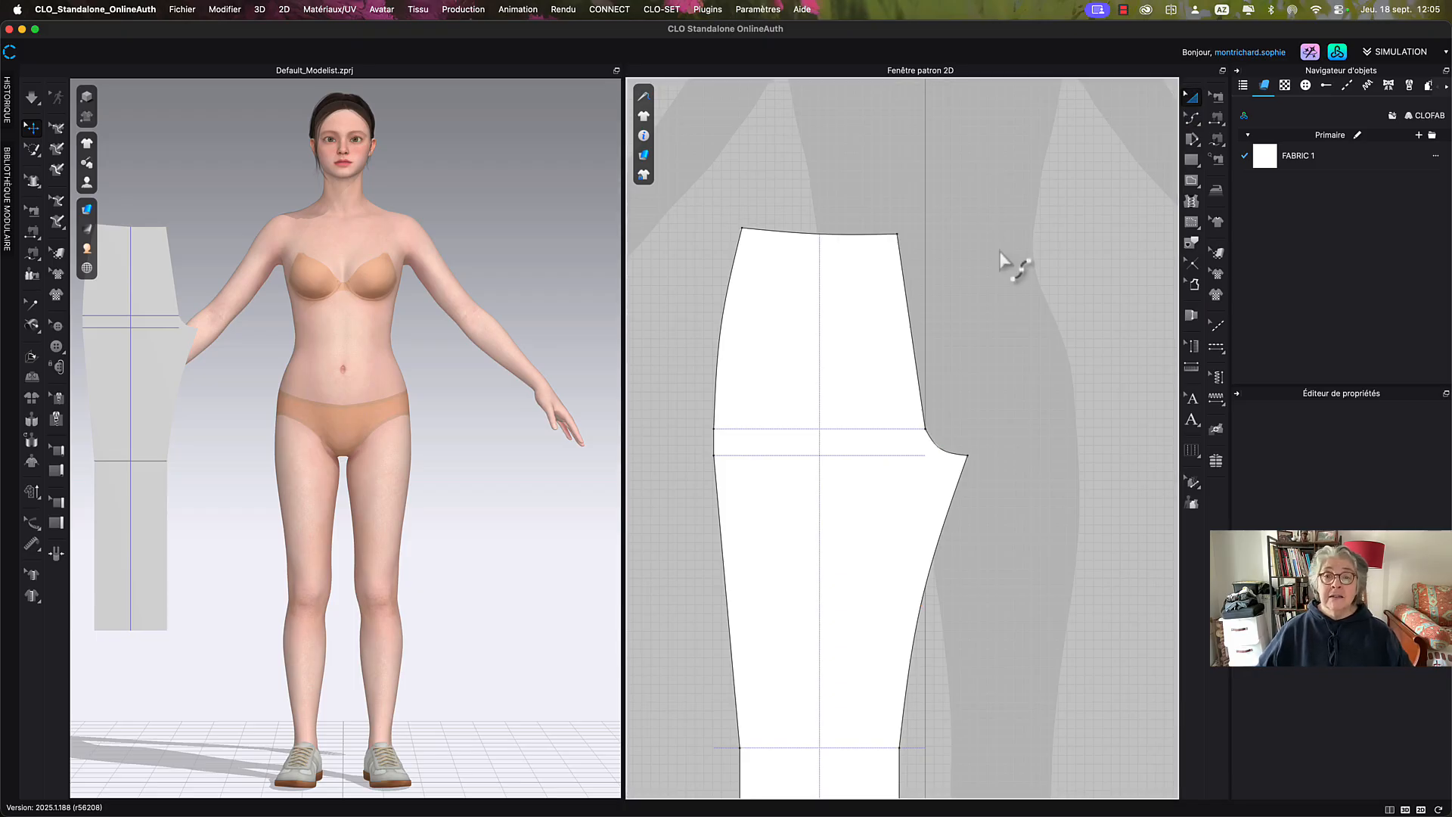
scroll(983, 333, "down", 6)
right_click_drag(990, 330, 962, 310)
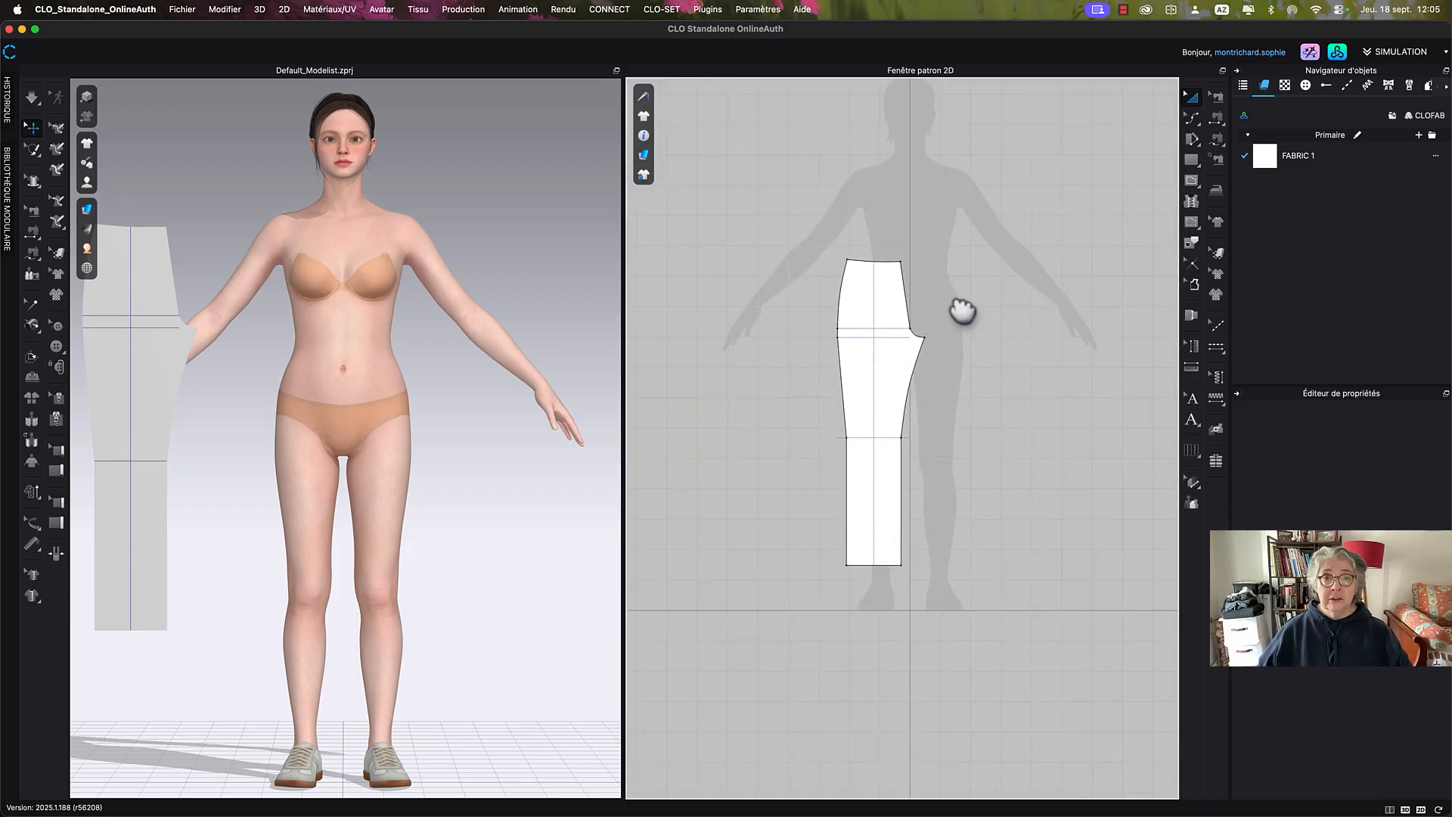
left_click(902, 387)
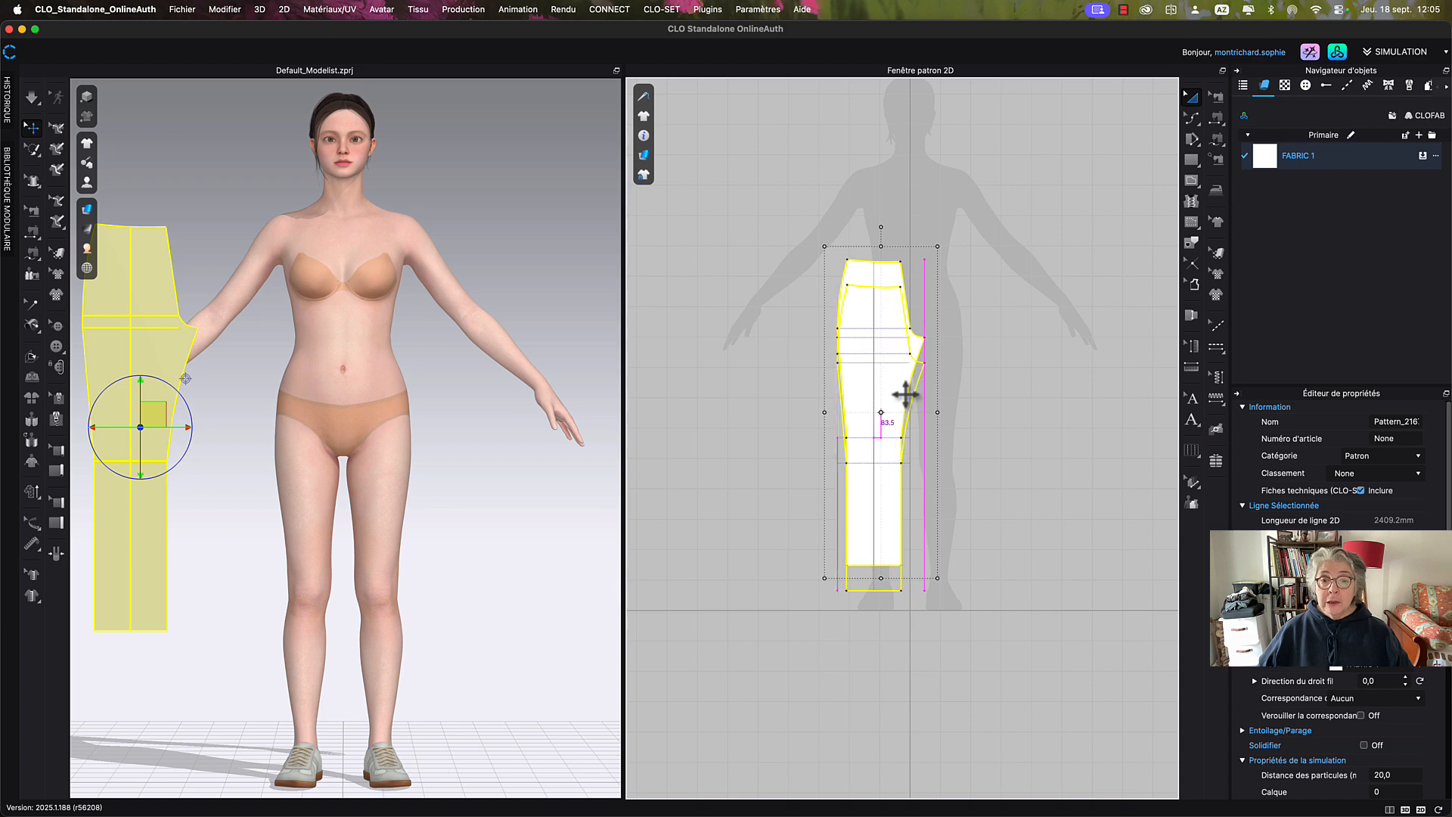
left_click_drag(905, 394, 907, 392)
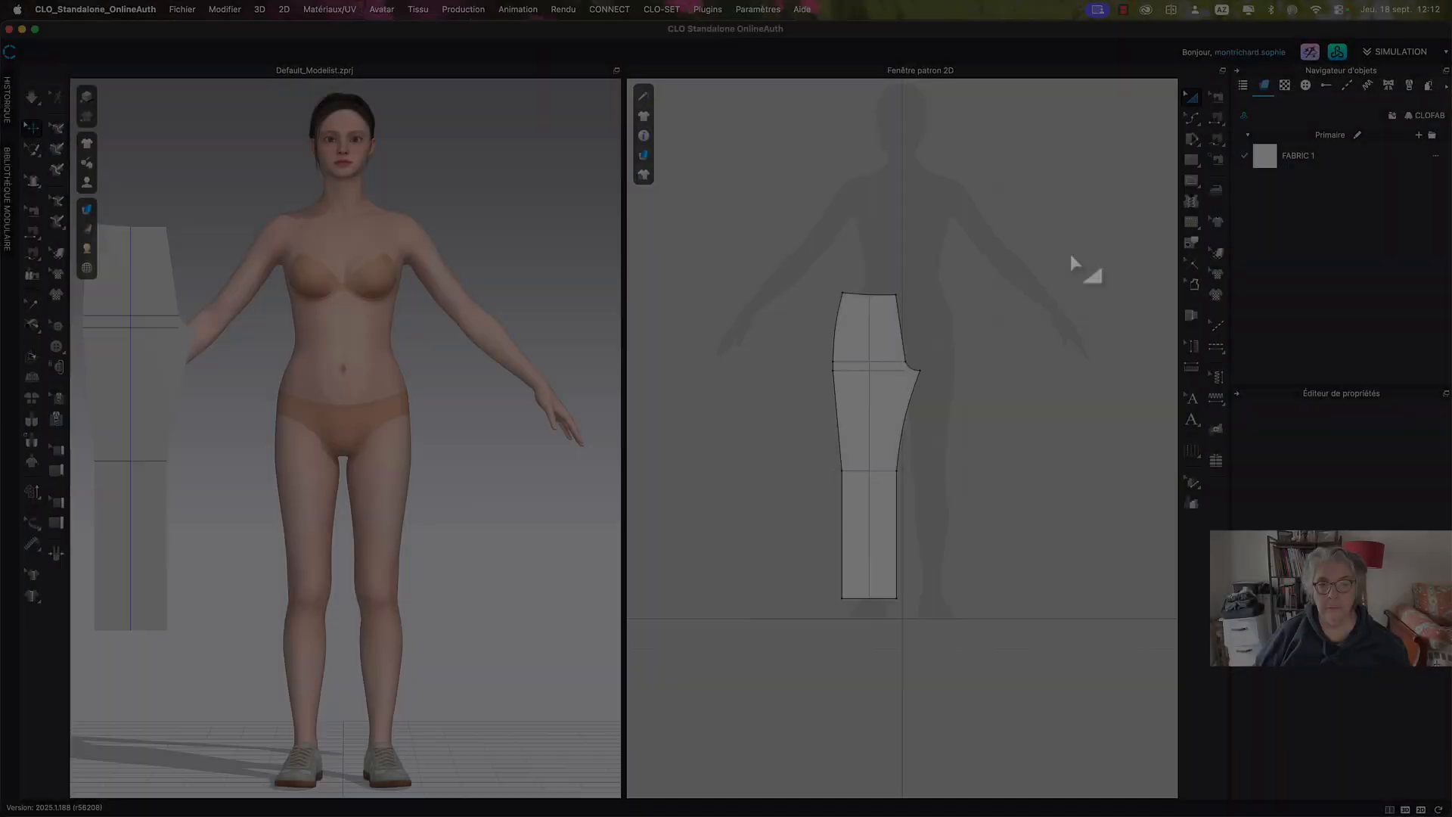
Copy the whole trouser pattern piece.
left_click(890, 447)
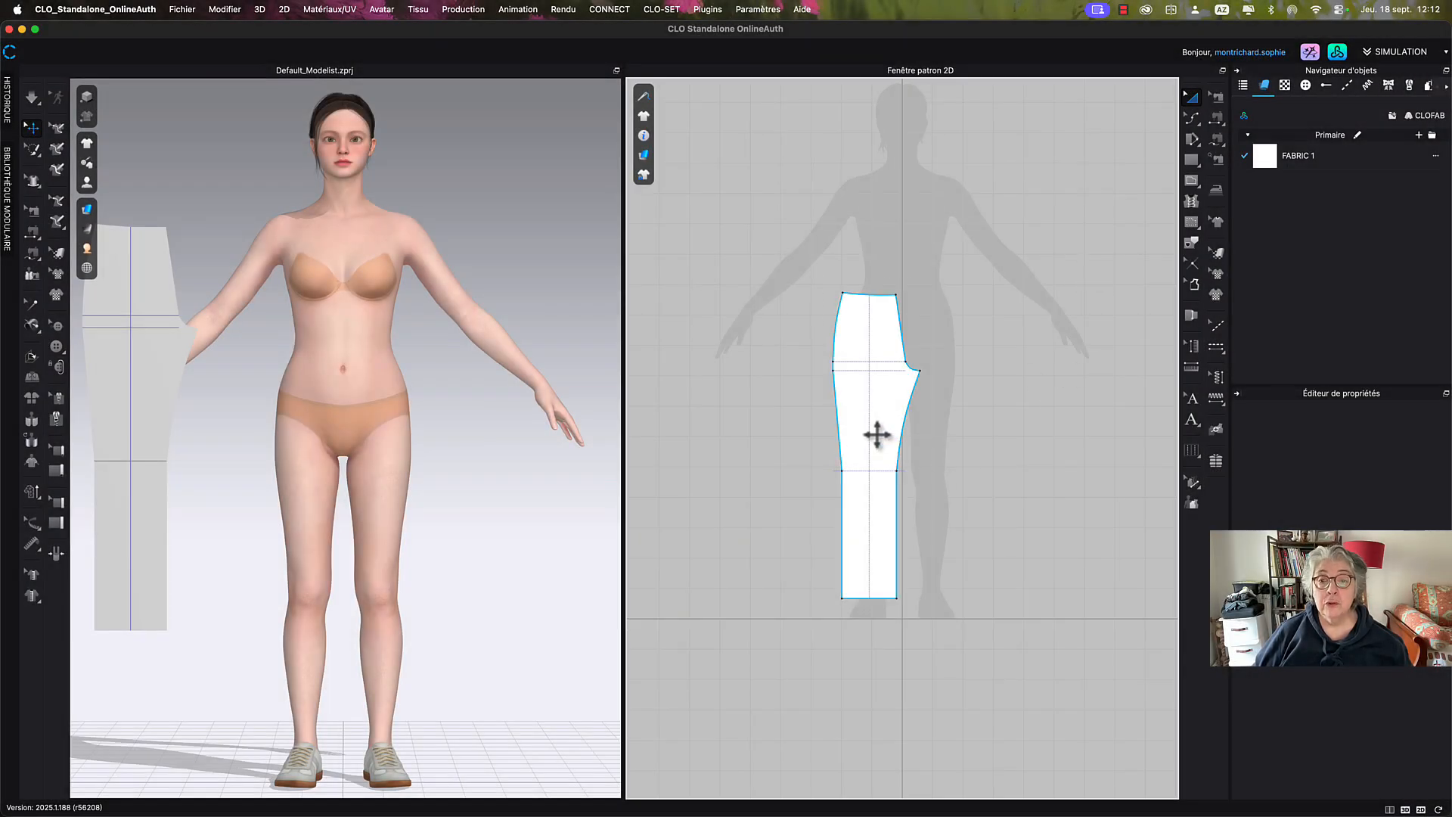
left_click(876, 434)
right_click(874, 434)
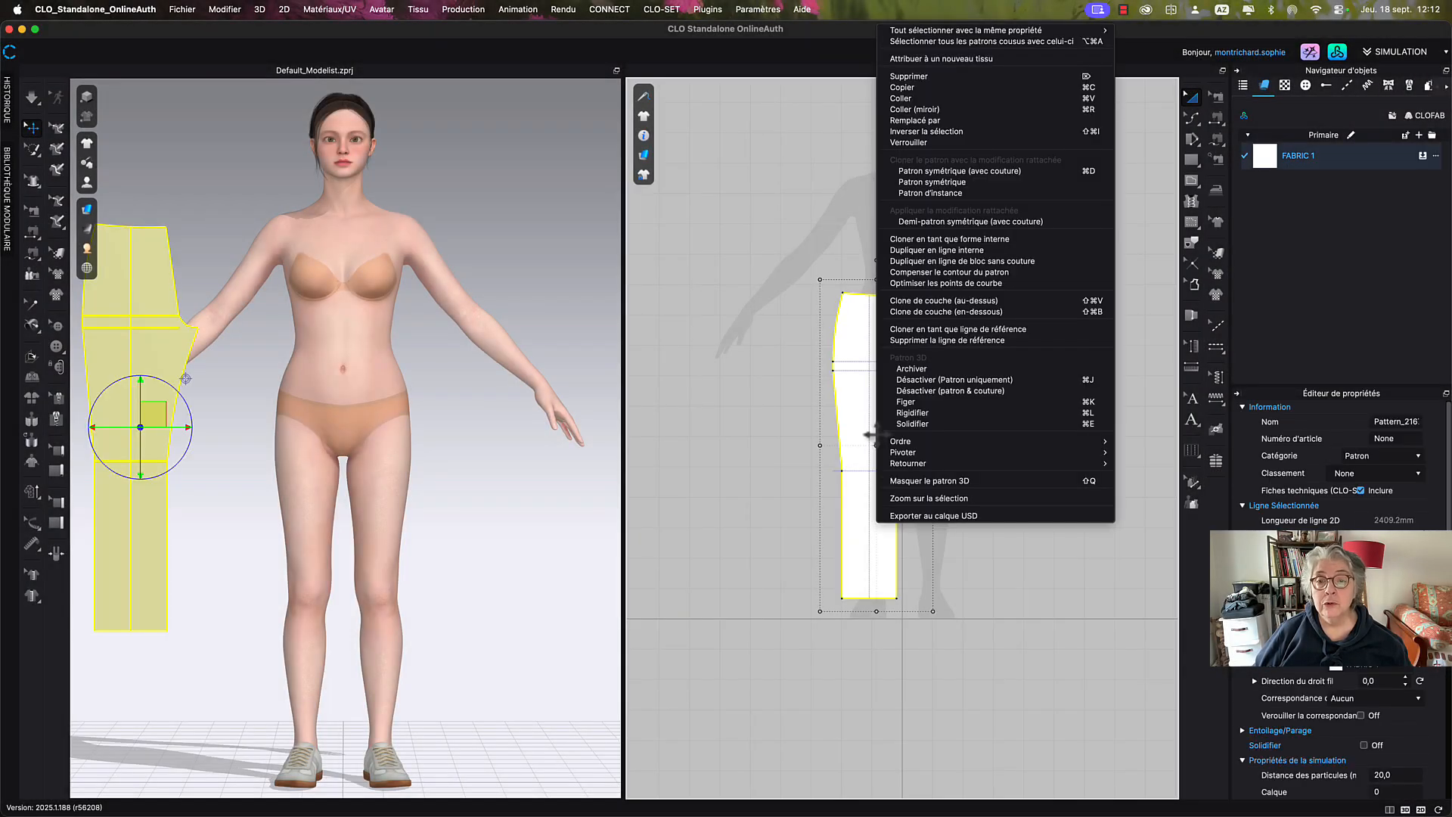
left_click(933, 87)
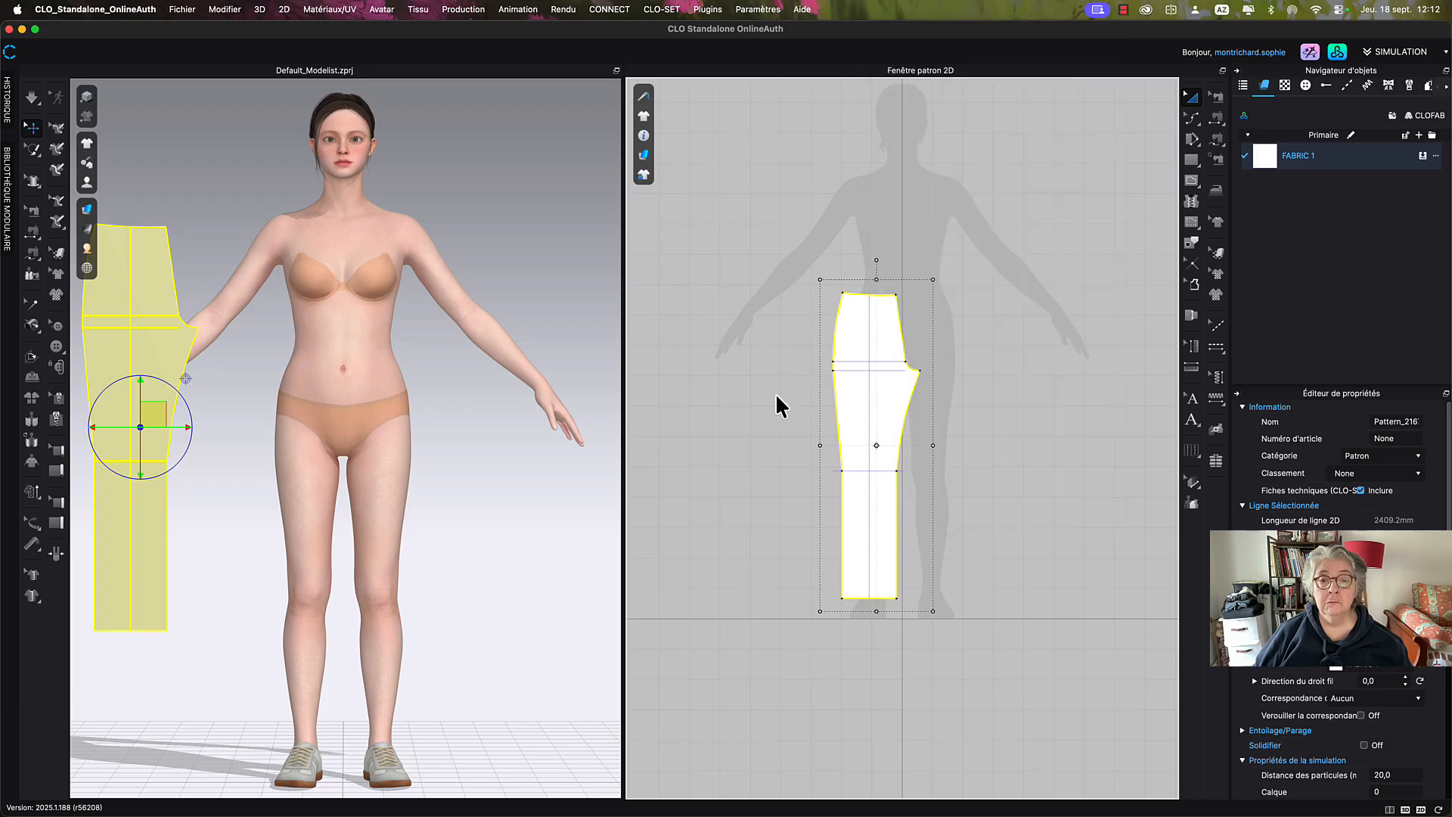
left_click(771, 395)
right_click(761, 389)
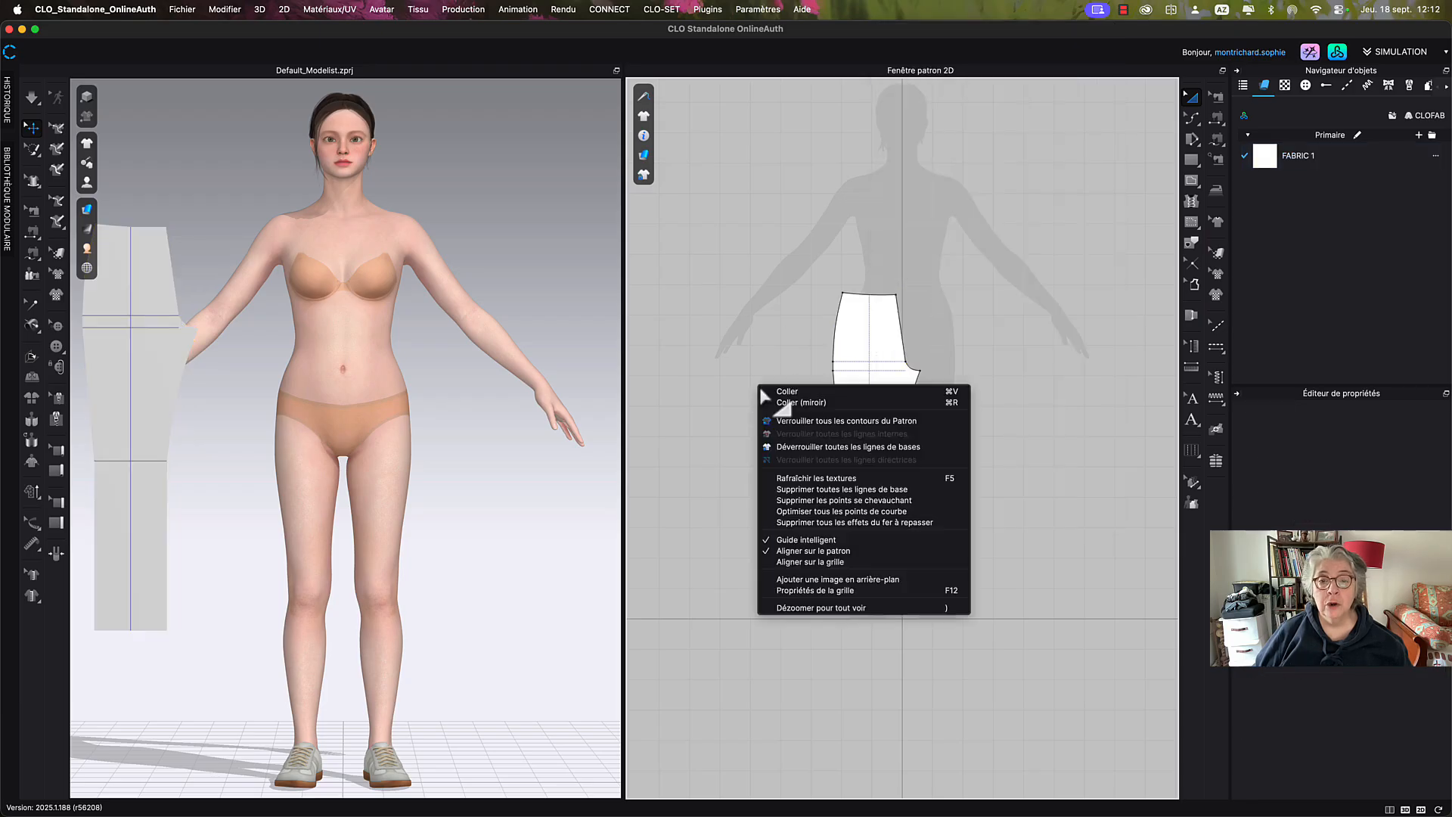
left_click(825, 413)
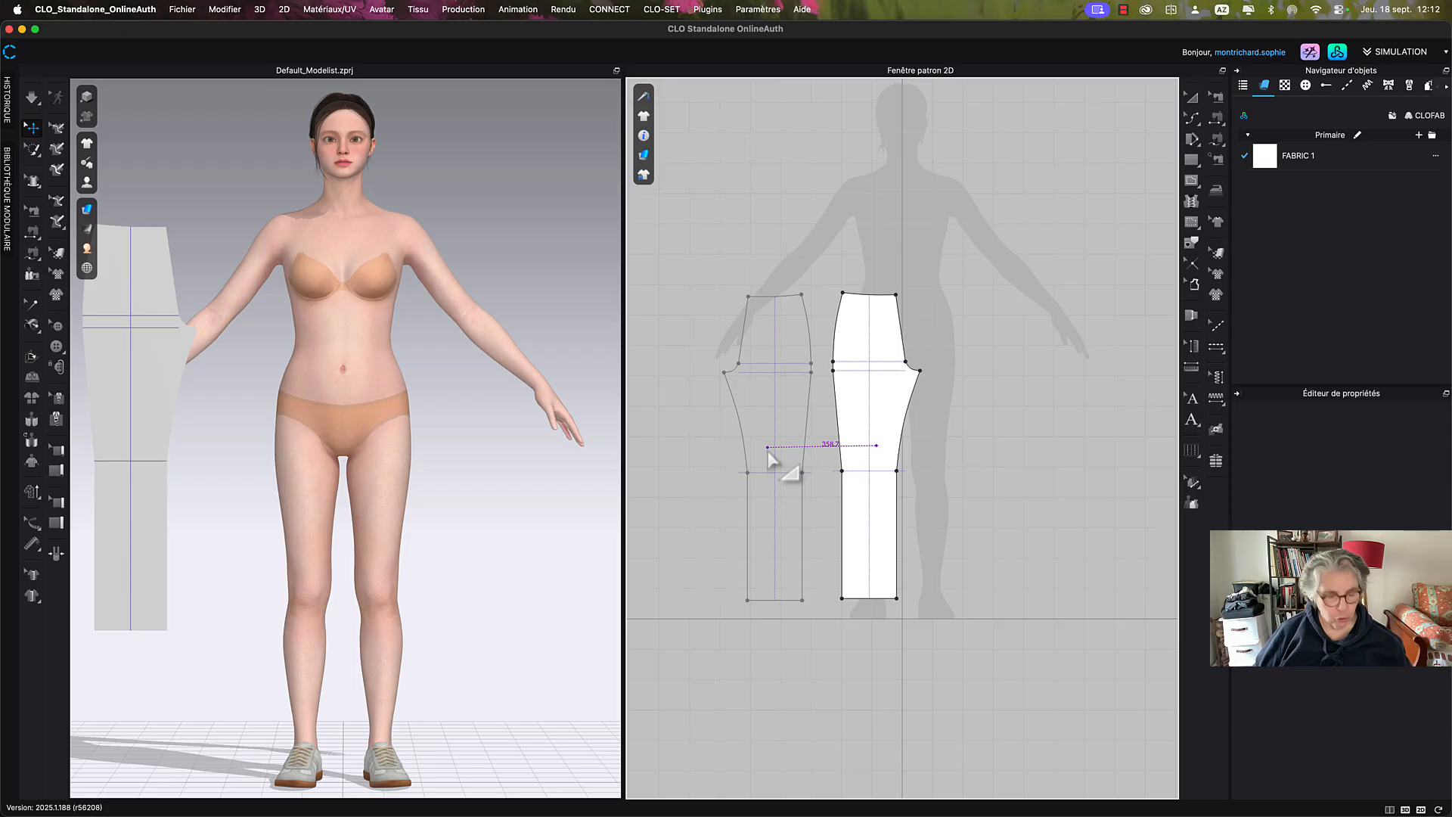
key("Escape")
Paste an unmirrored copy of the trouser piece to the left of the original, roughly level with it.
right_click(769, 452)
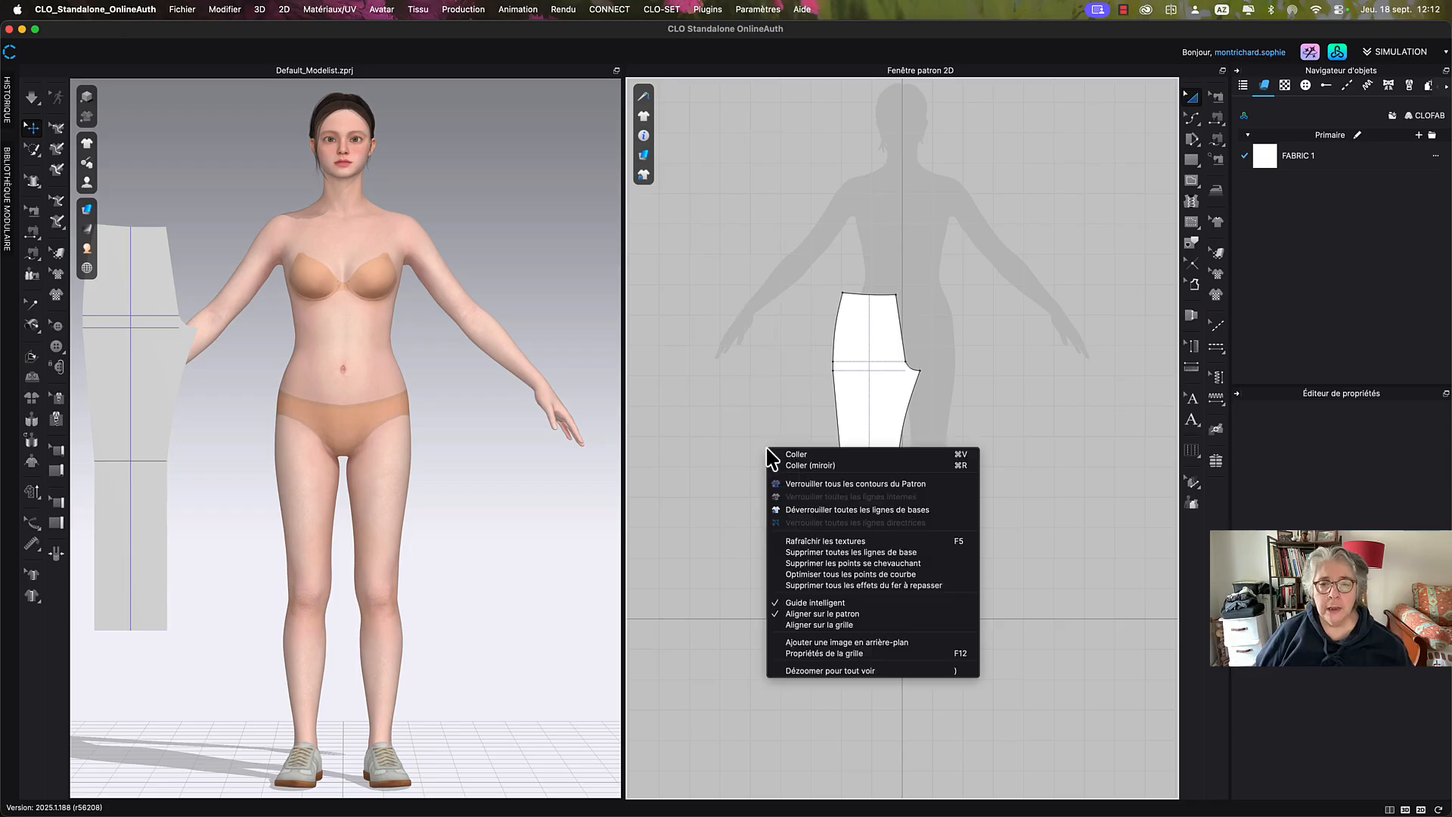
left_click(786, 455)
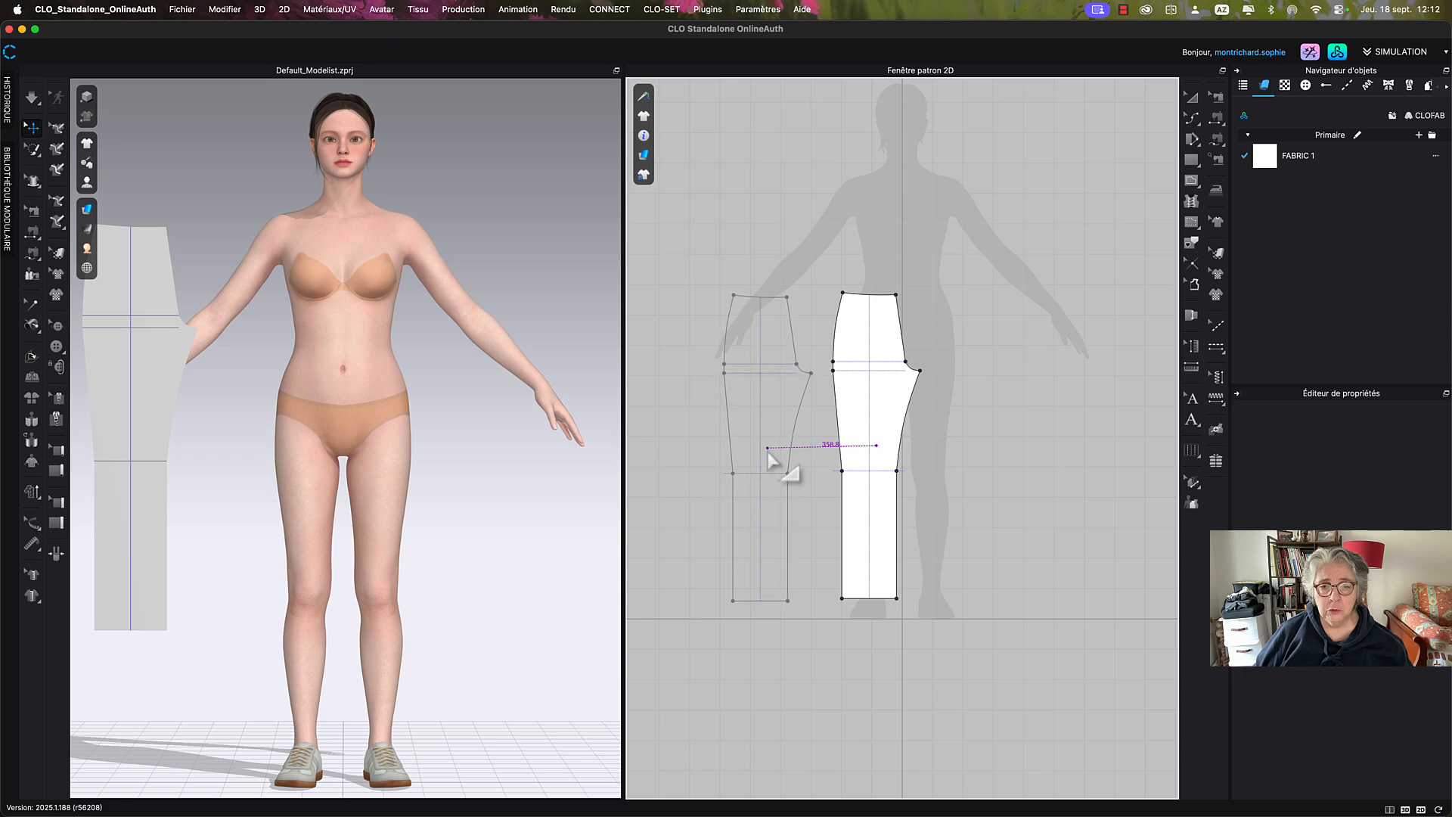
left_click(769, 454)
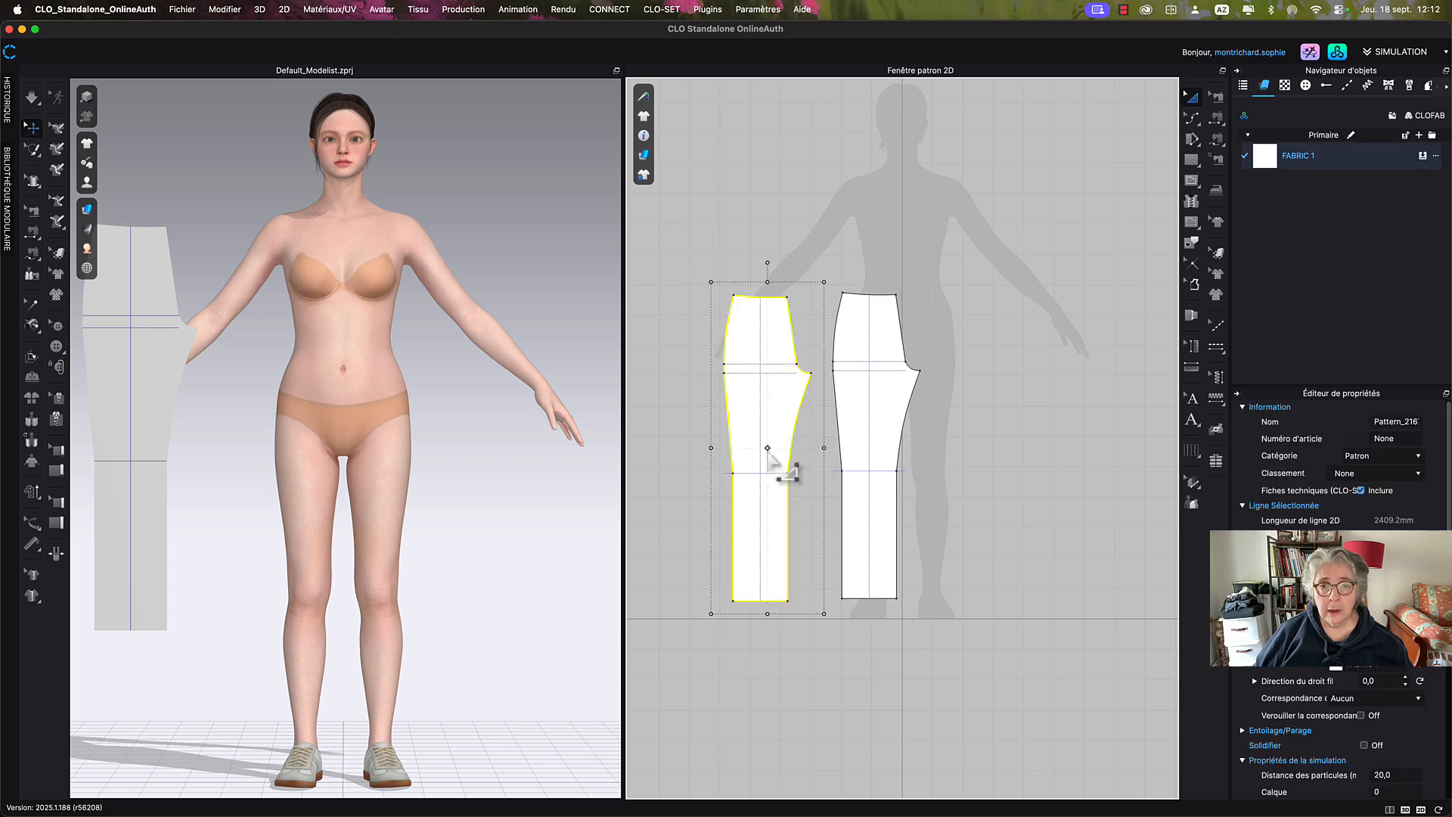
left_click(983, 261)
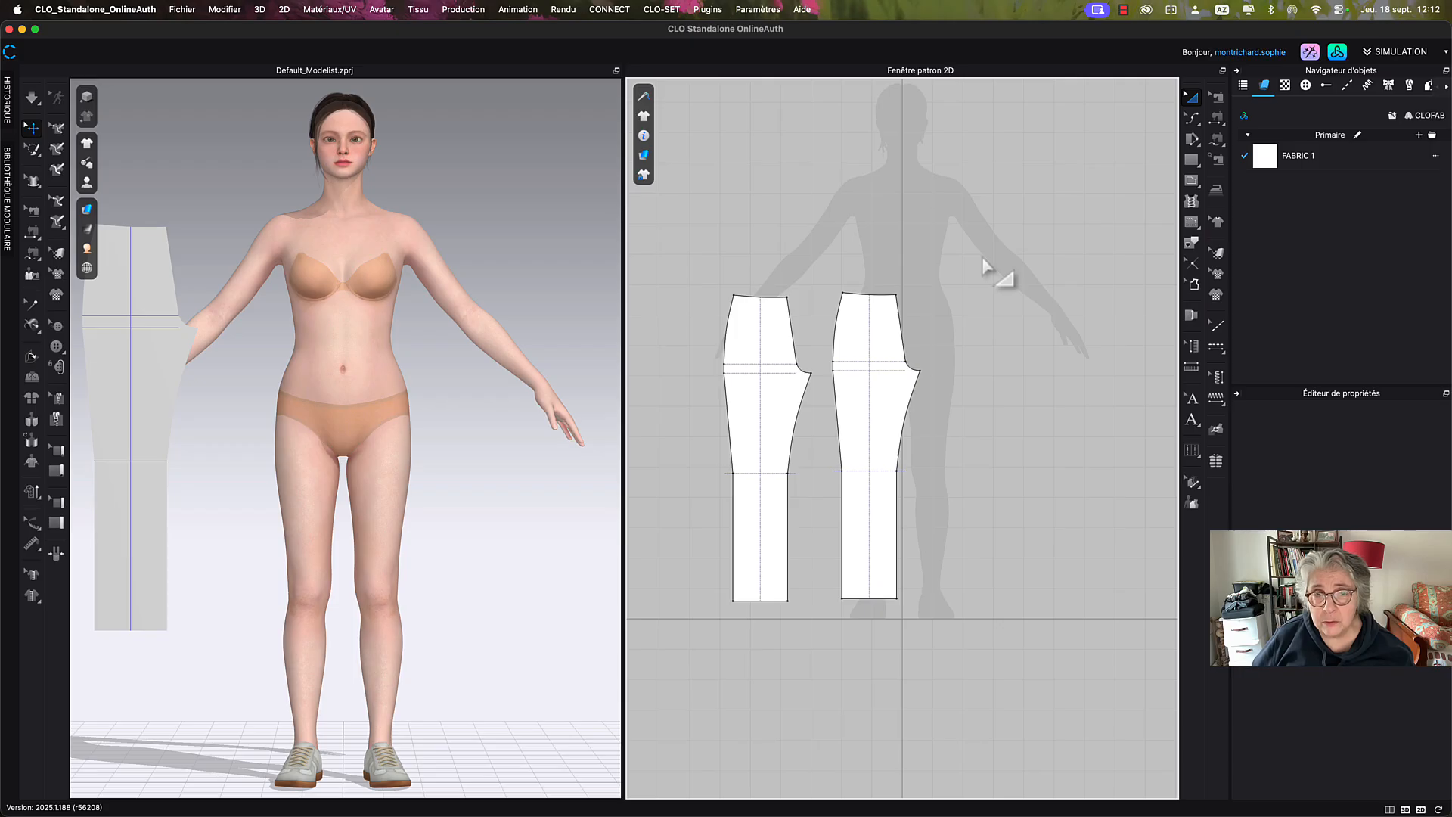
left_click(755, 459)
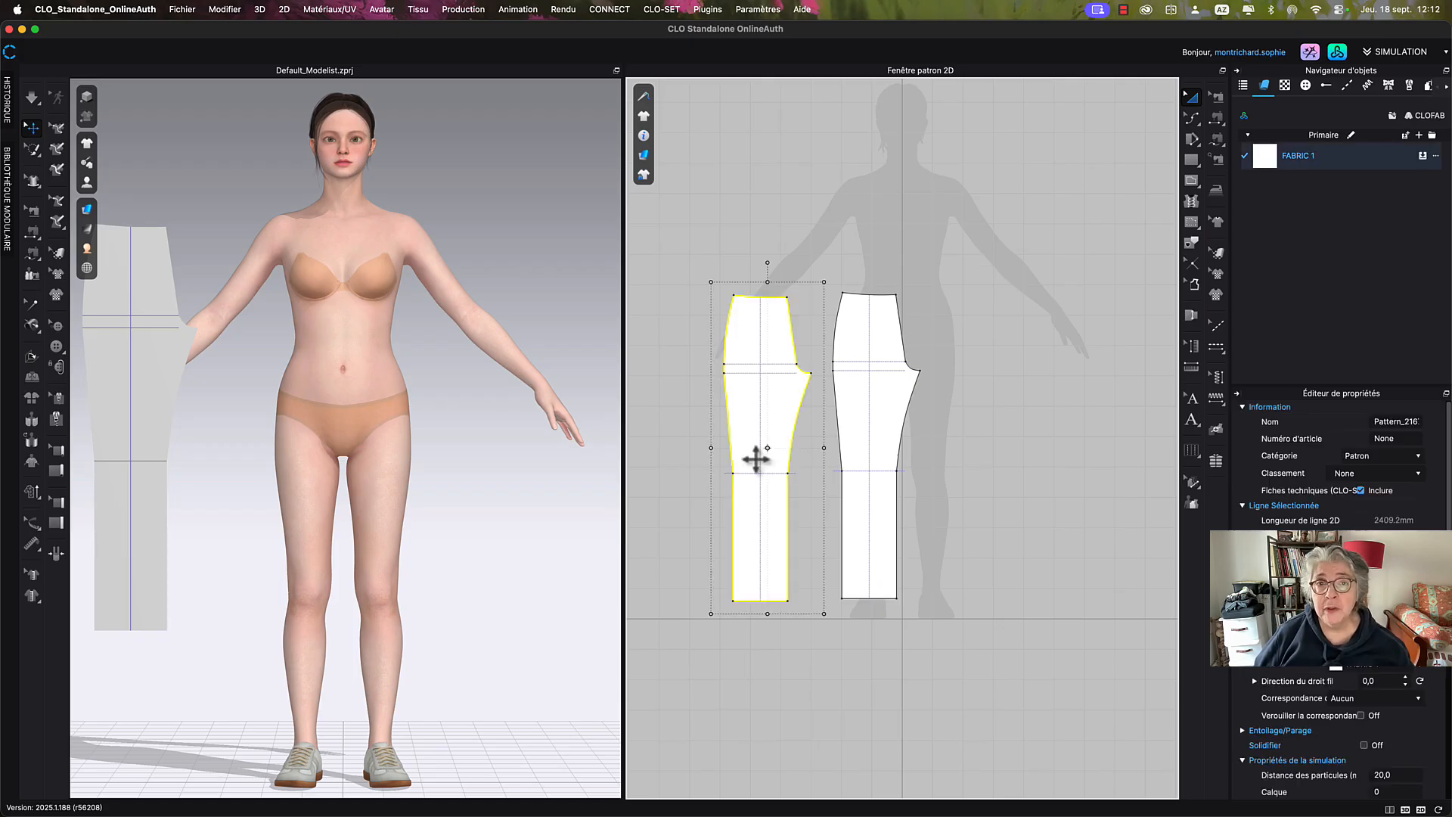
left_click(779, 268)
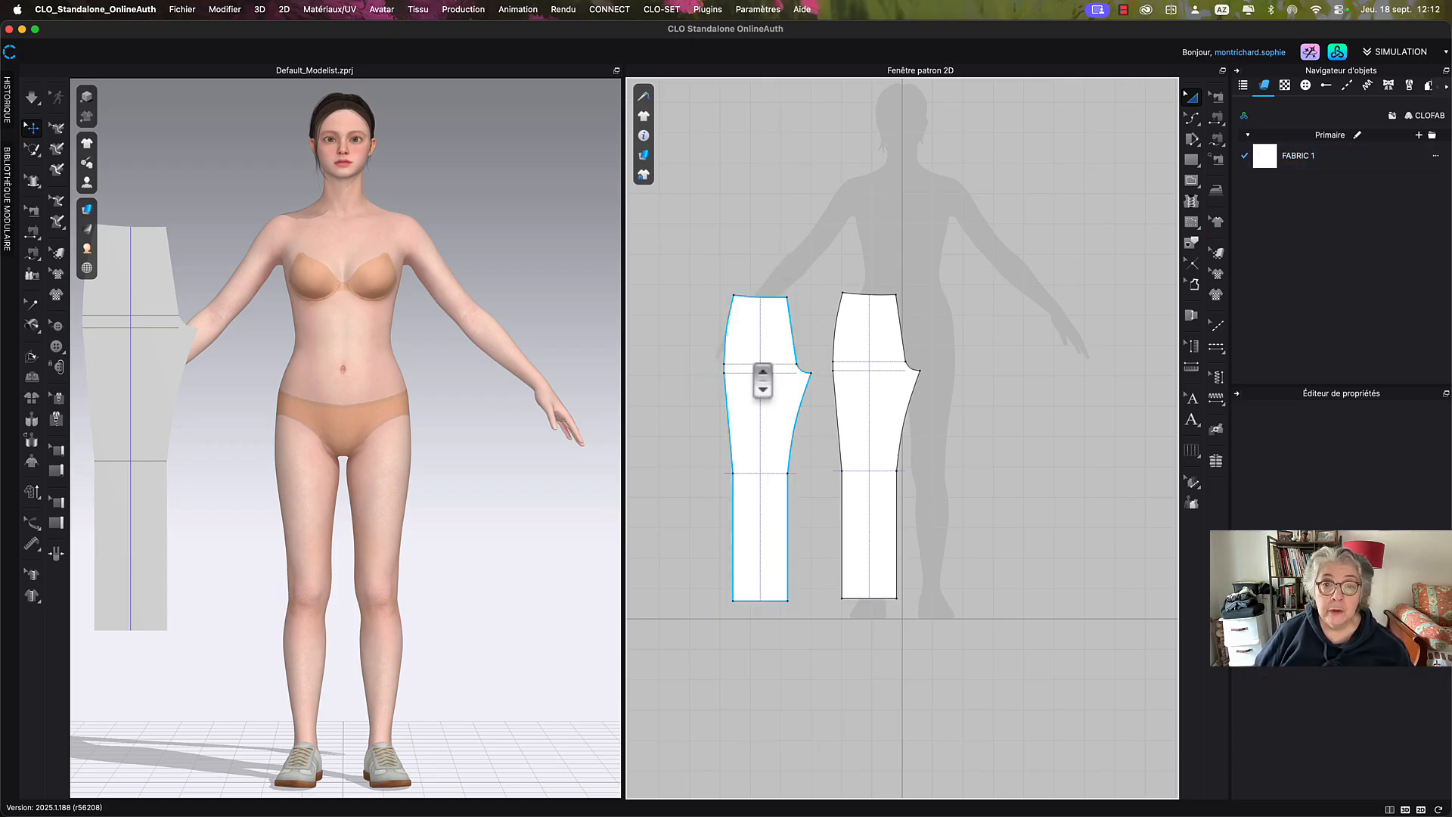
Offset the copied piece's left edge below the knee line outward by 20 mm with Compenser le contour du patron, direction Agrandir.
scroll(760, 378, "up", 3)
middle_click_drag(800, 426, 836, 292)
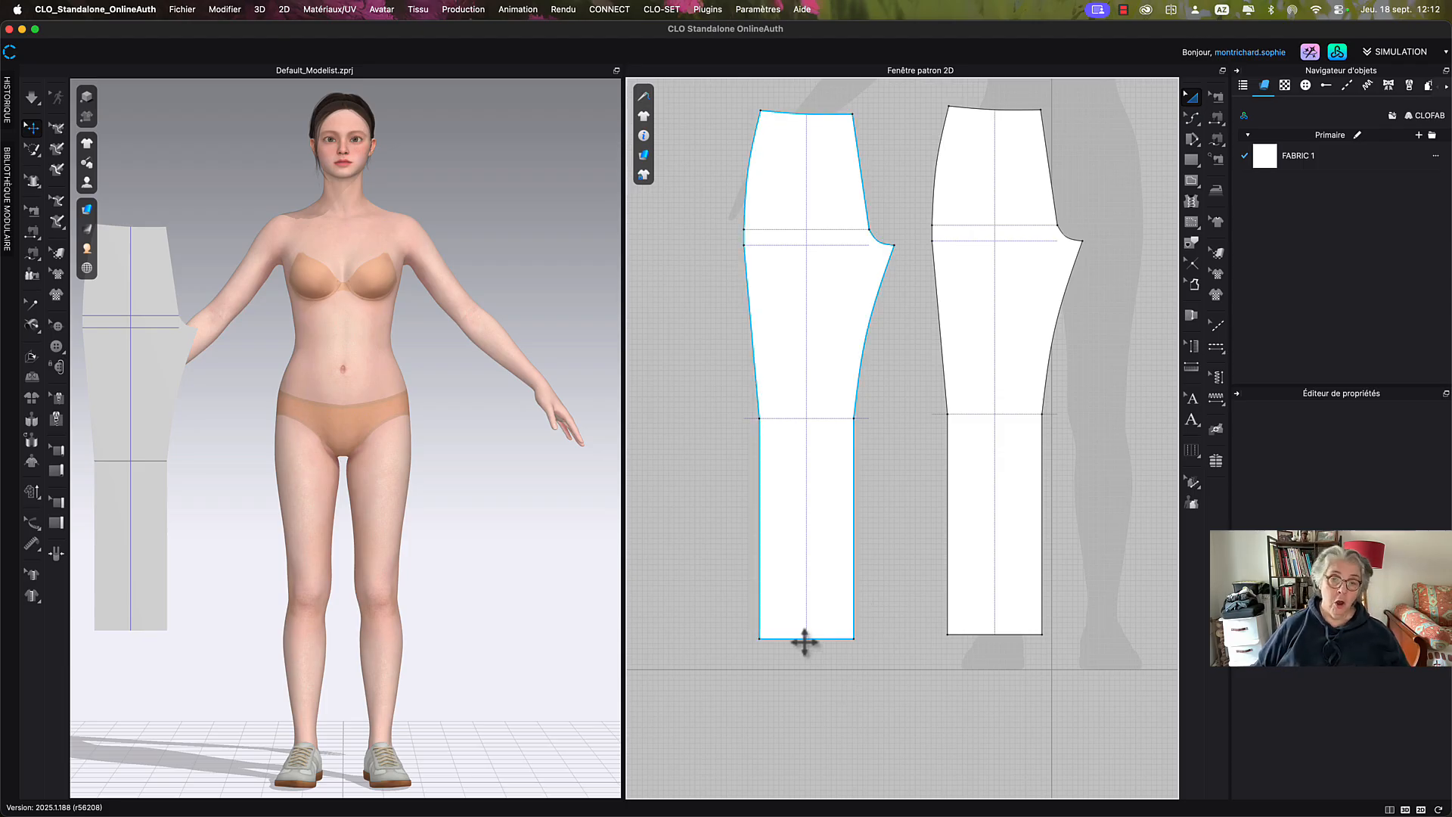
key("z")
left_click(781, 598)
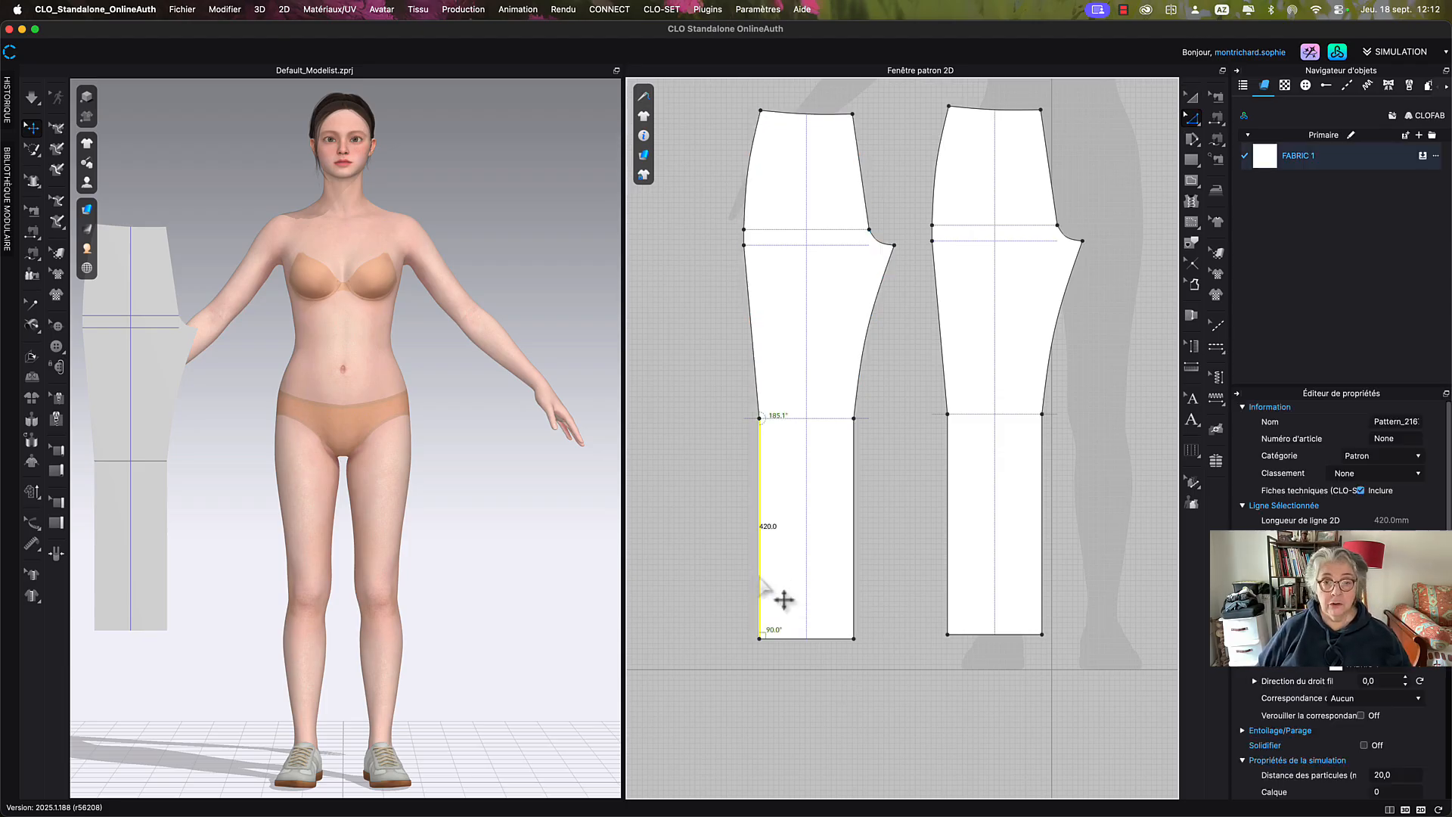
right_click(782, 600)
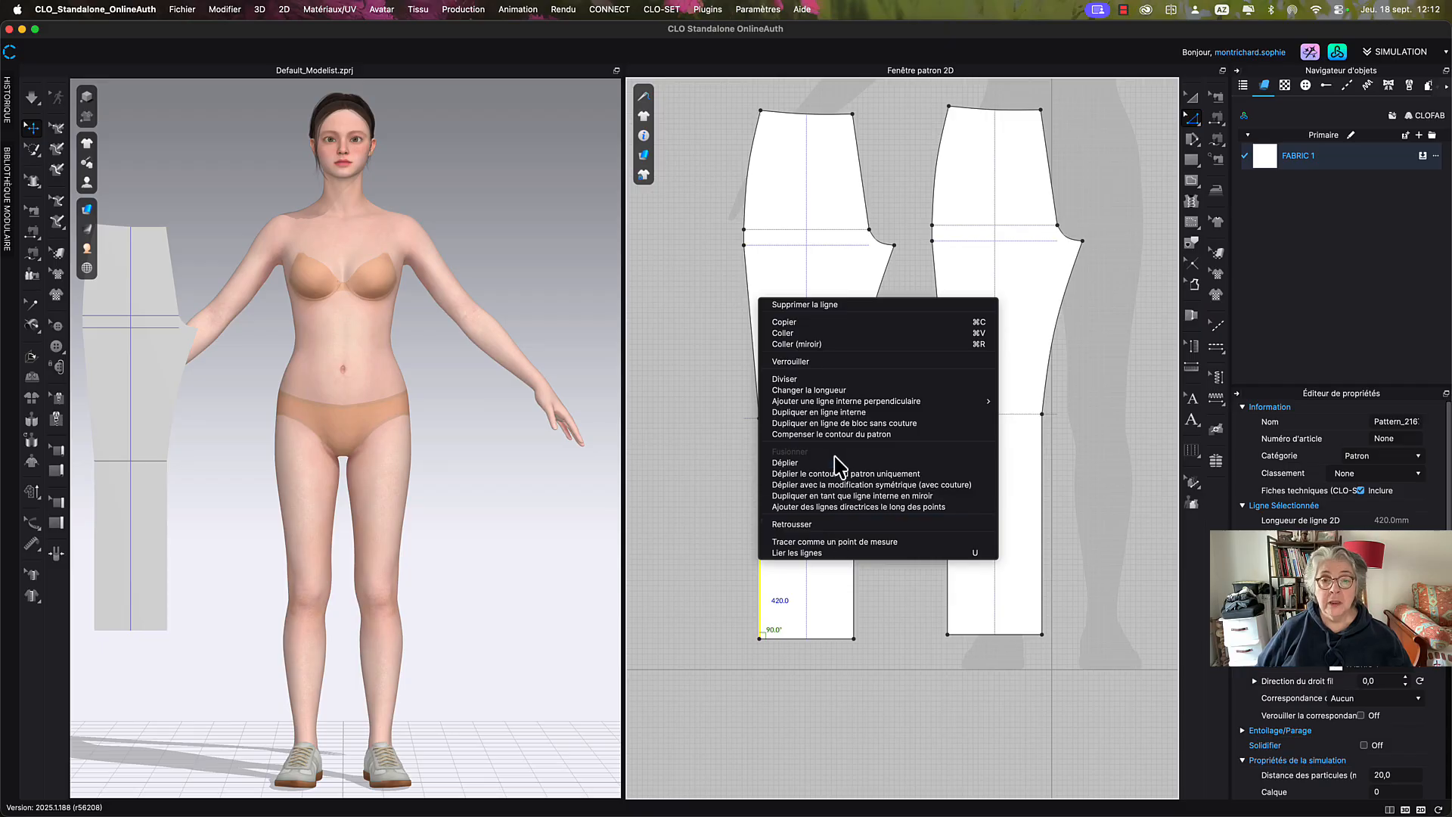
left_click(841, 436)
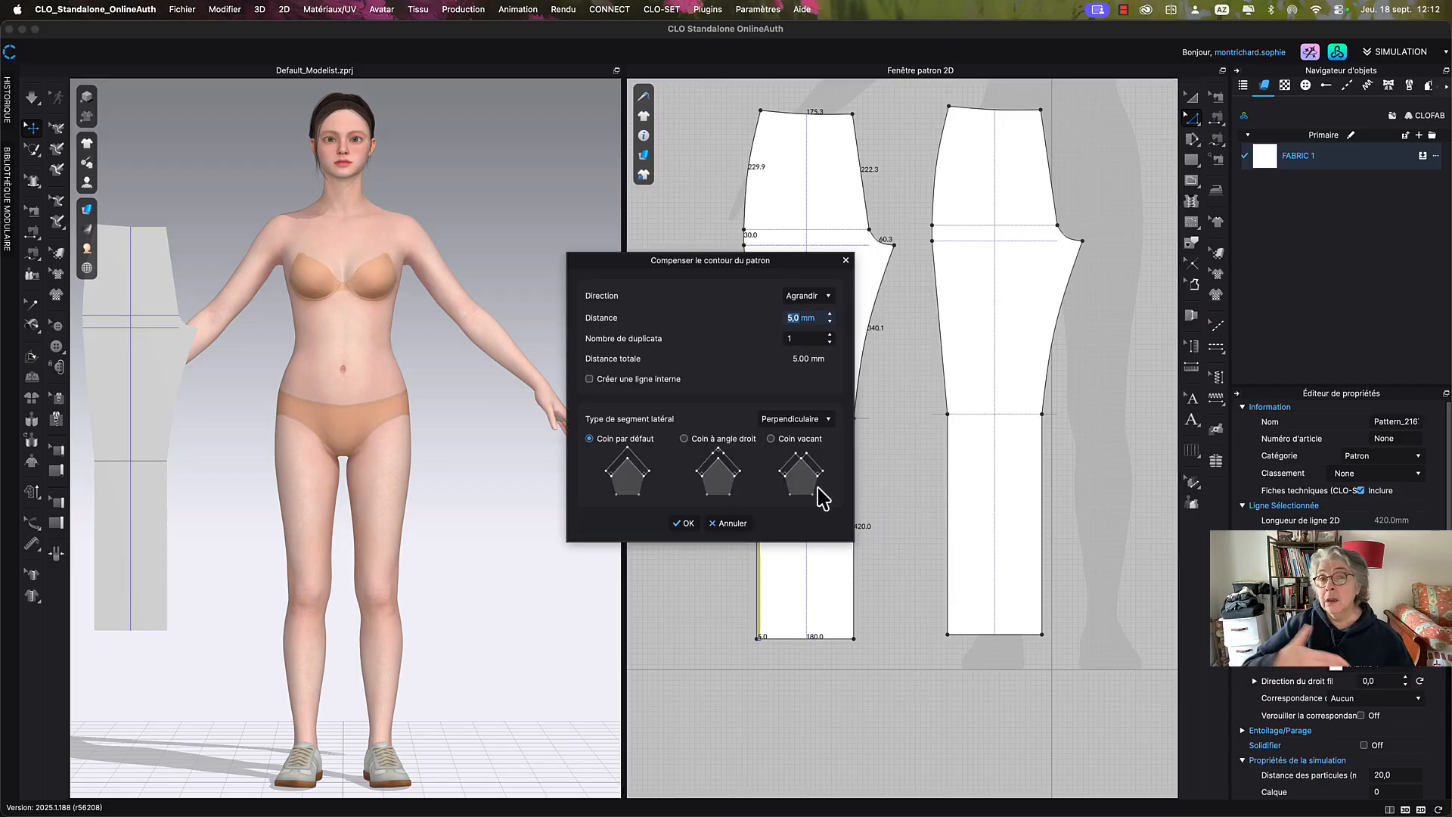
type("20")
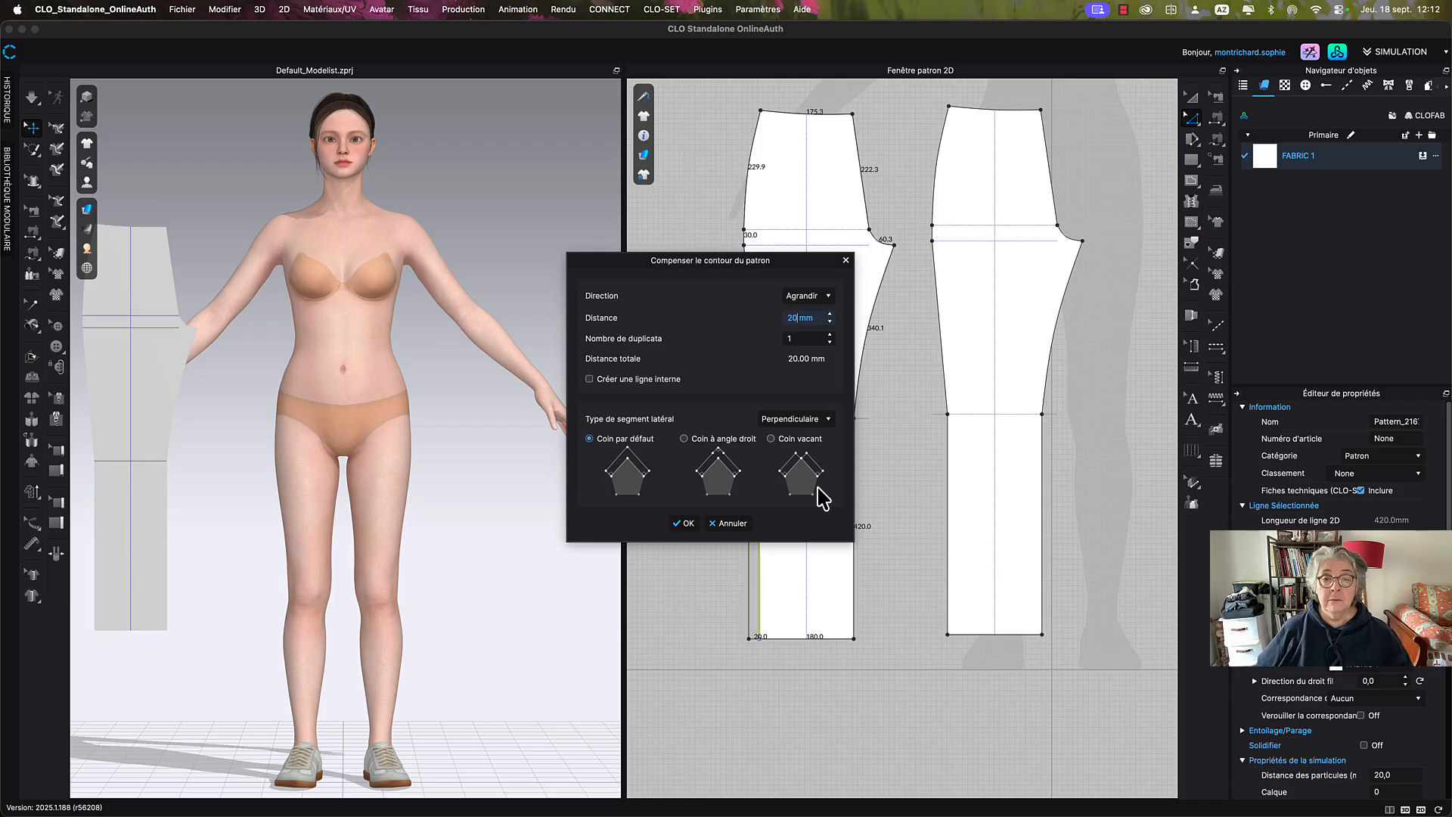
left_click(683, 523)
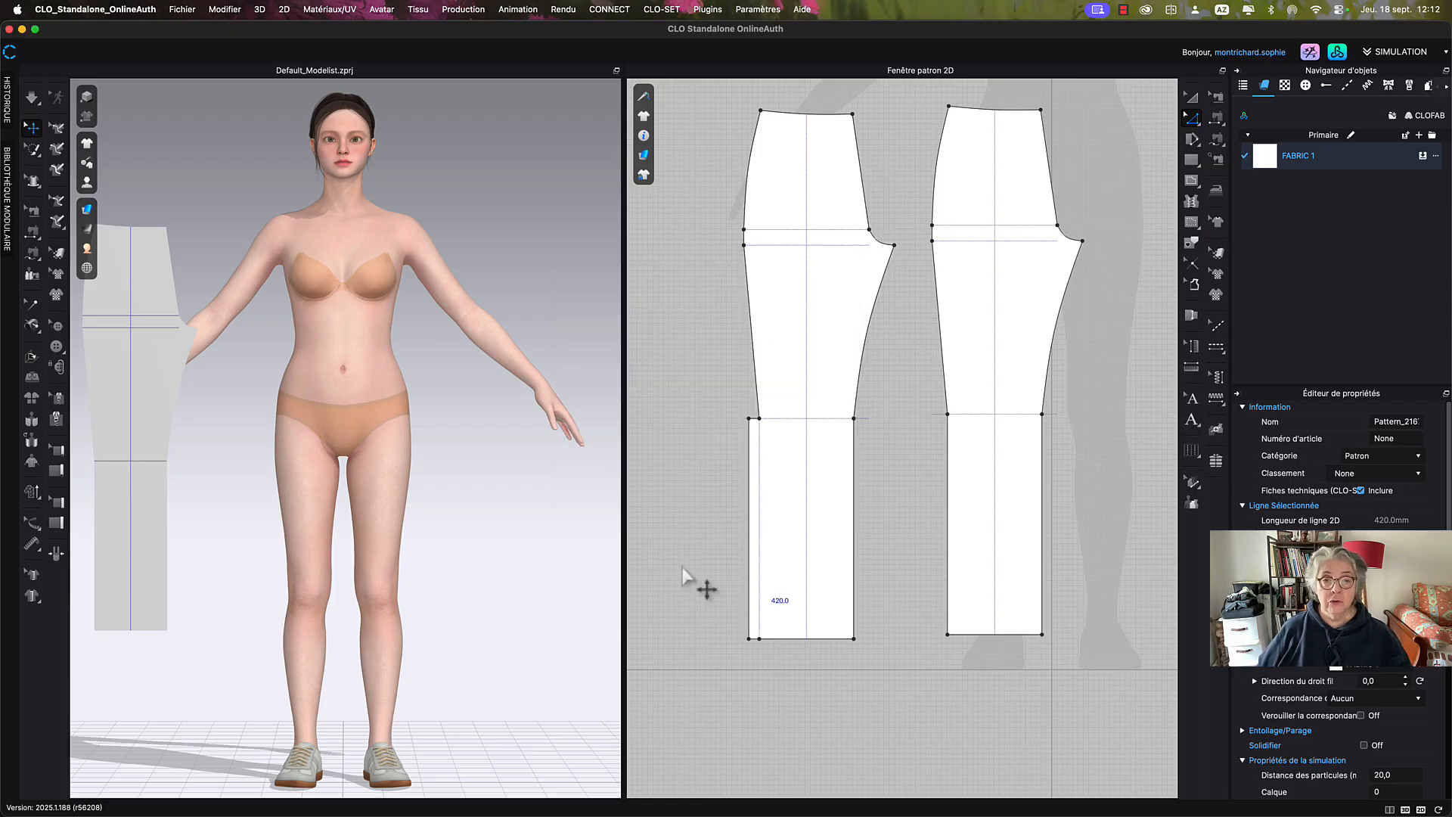
Offset the copied piece's right edge below the knee line outward by 20 mm with direction Agrandir.
left_click(854, 574)
right_click(852, 572)
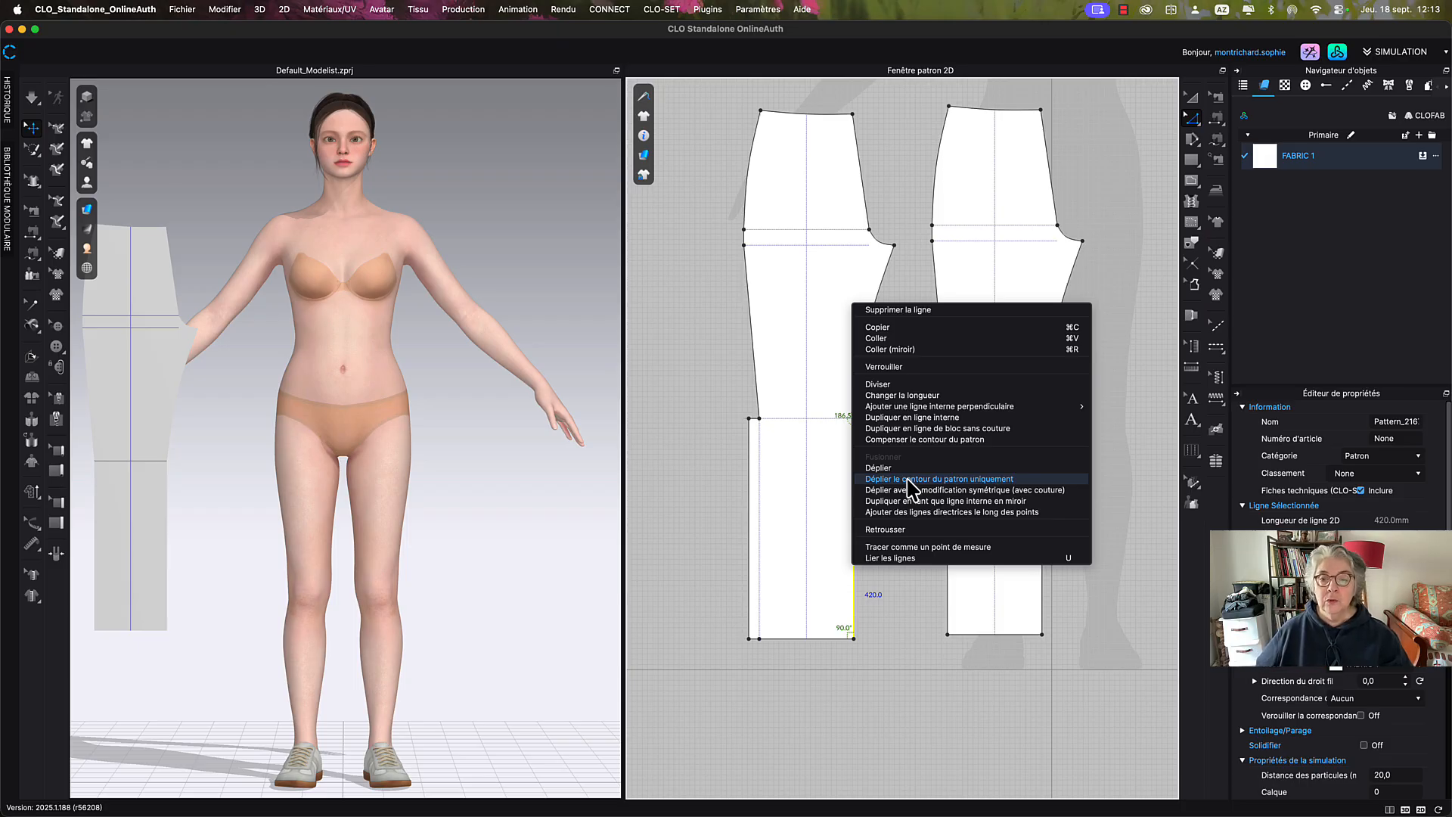
left_click(923, 440)
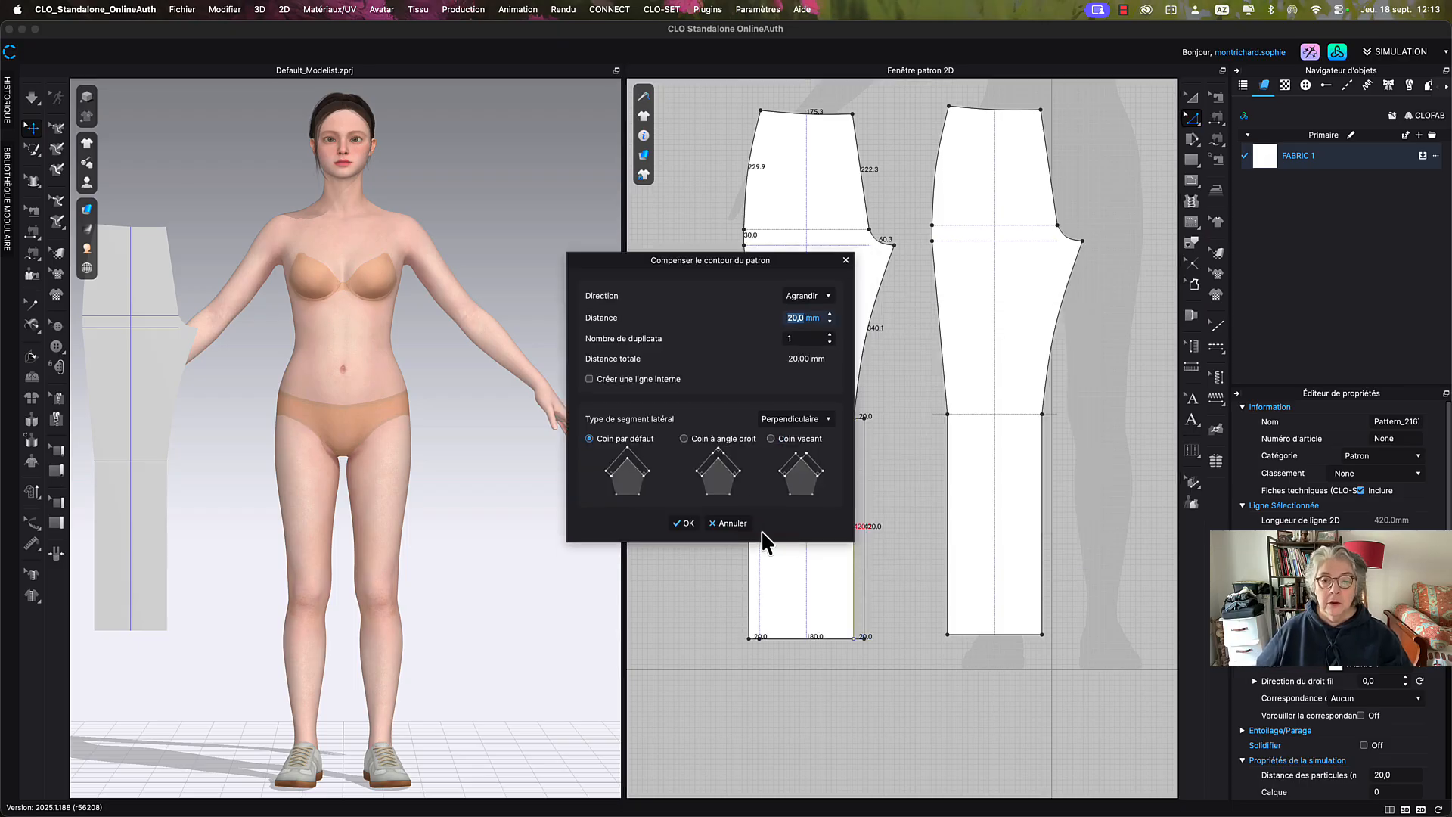
left_click(684, 522)
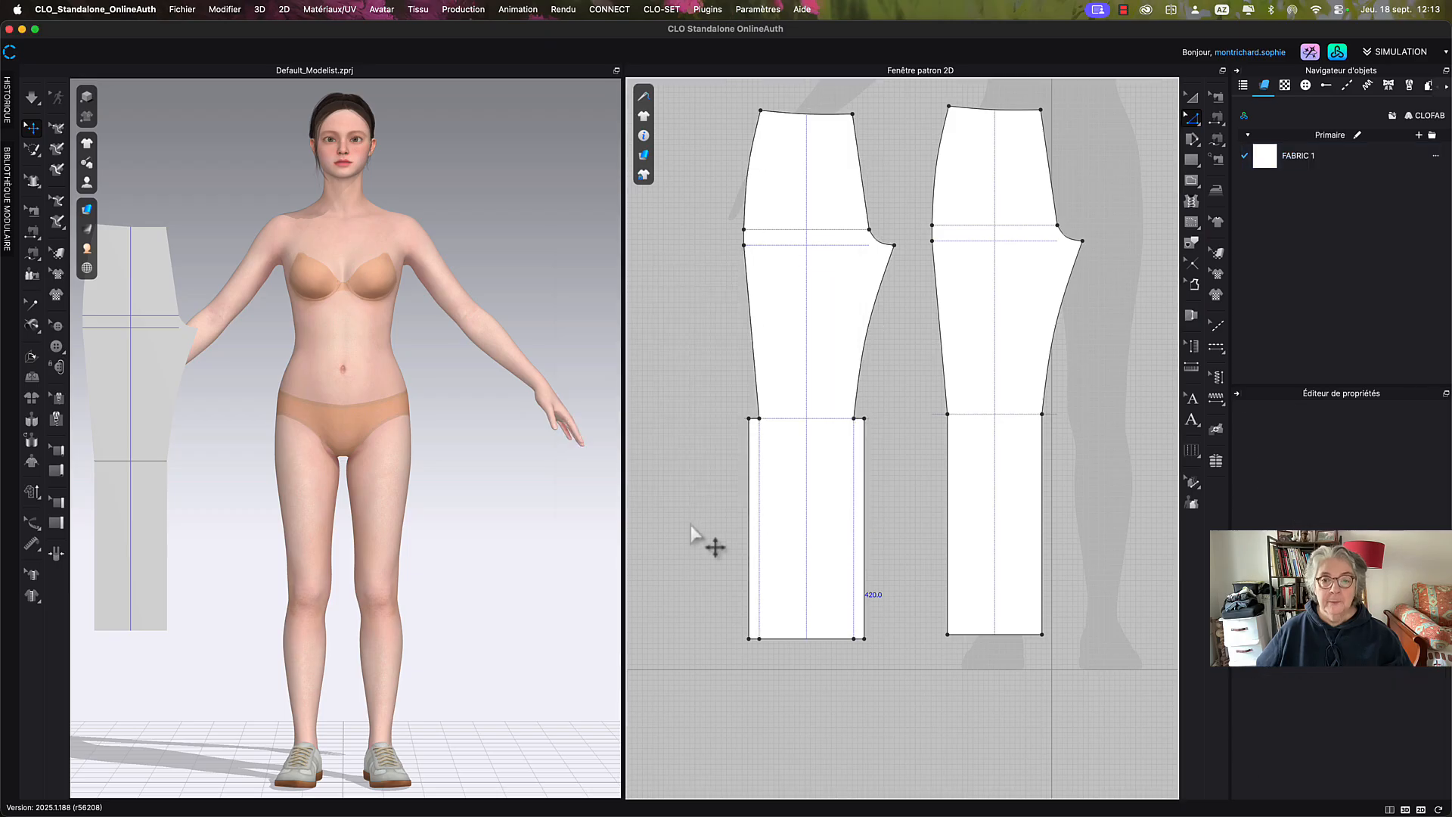
left_click(754, 375)
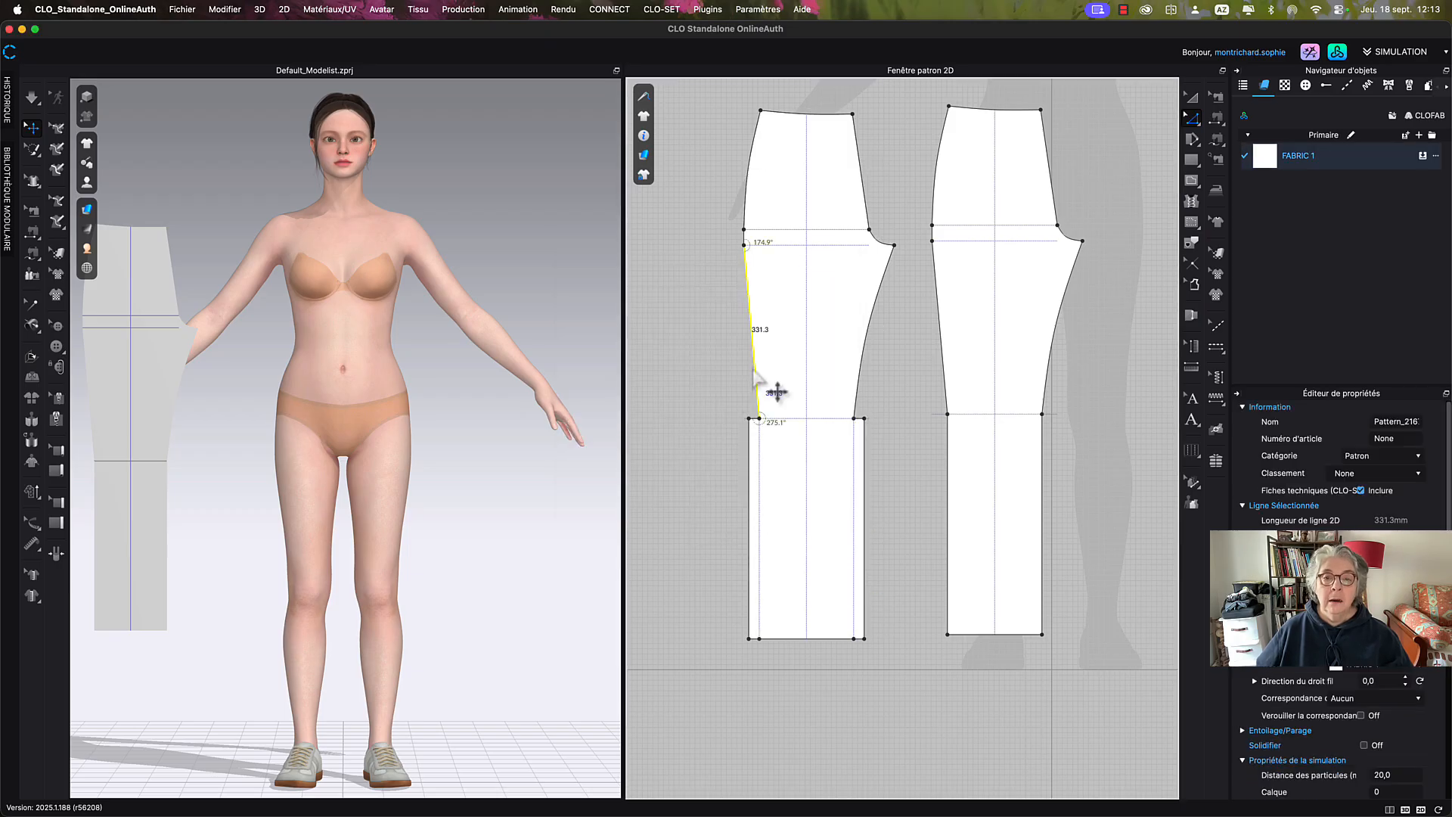
left_click_drag(770, 272, 768, 258)
right_click(749, 296)
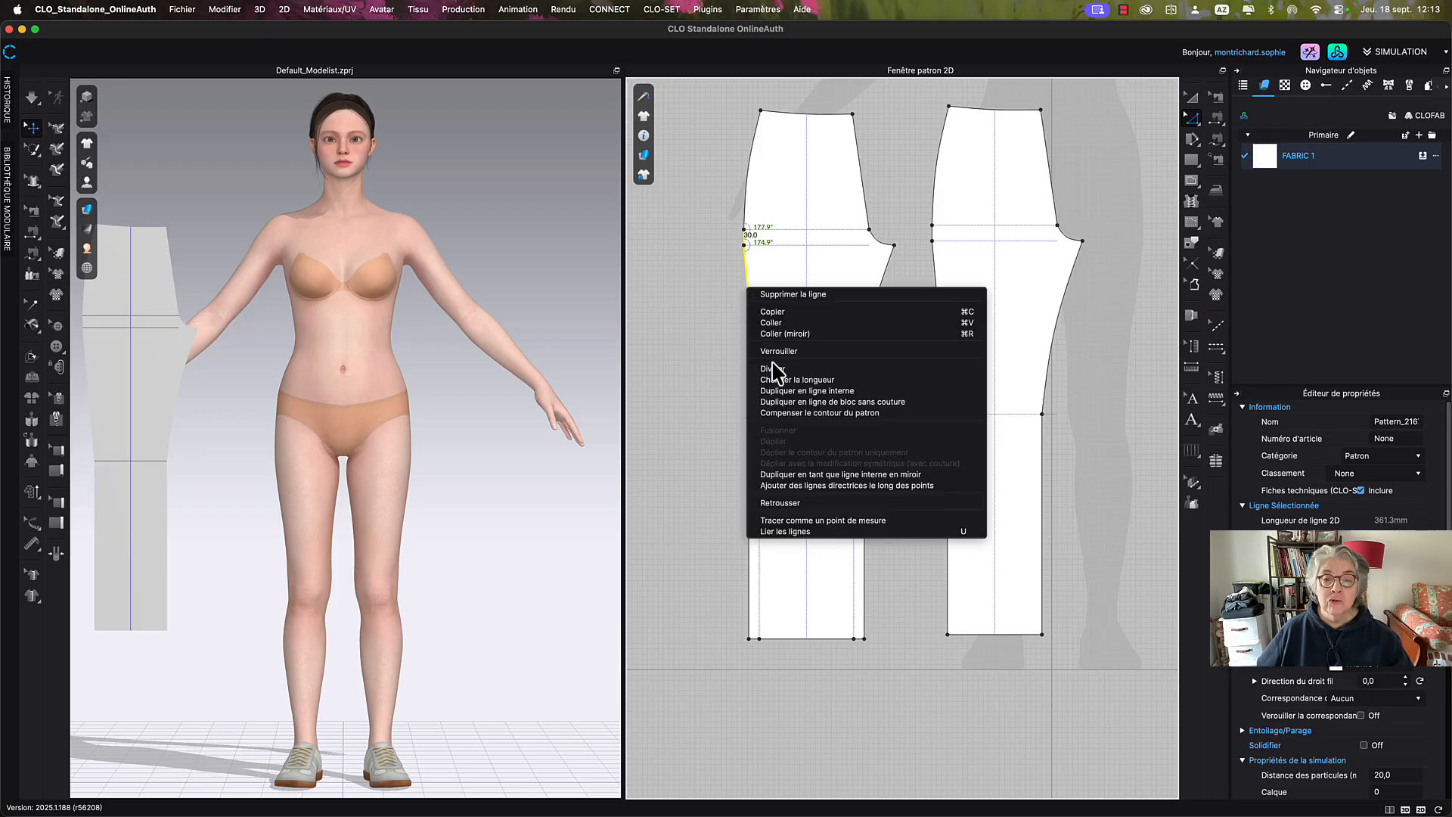
left_click(800, 415)
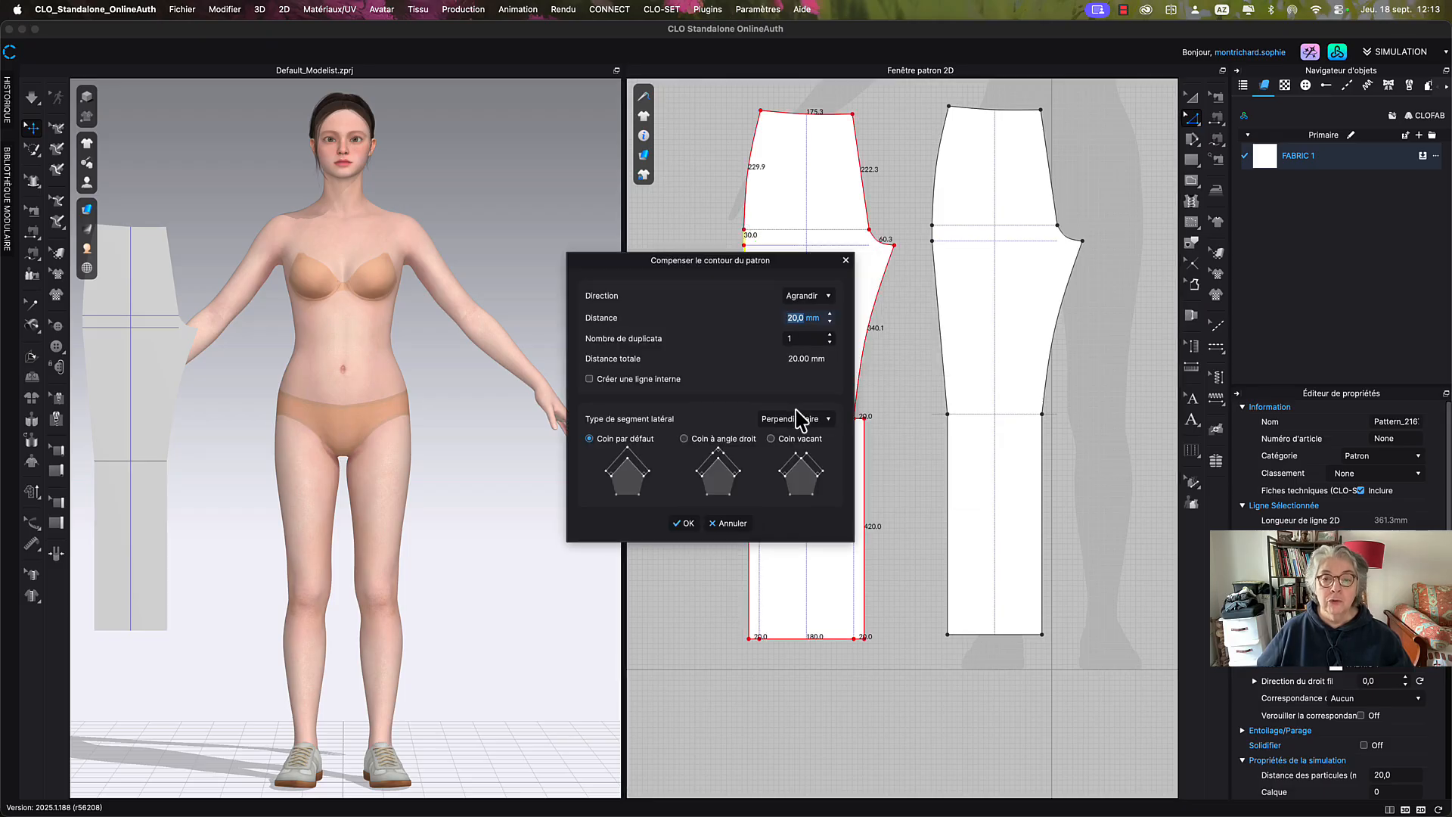
left_click_drag(765, 263, 537, 214)
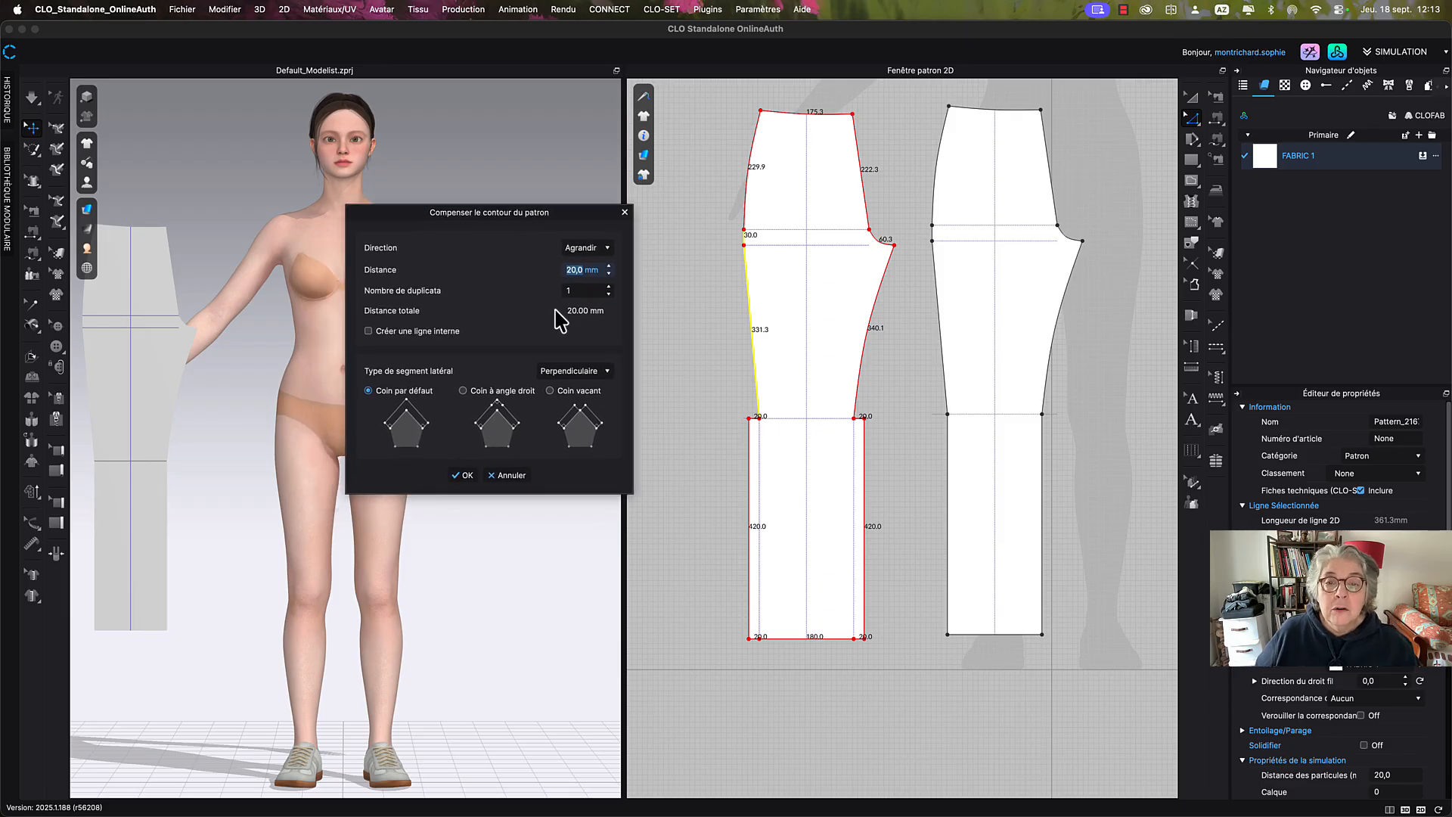
left_click(508, 475)
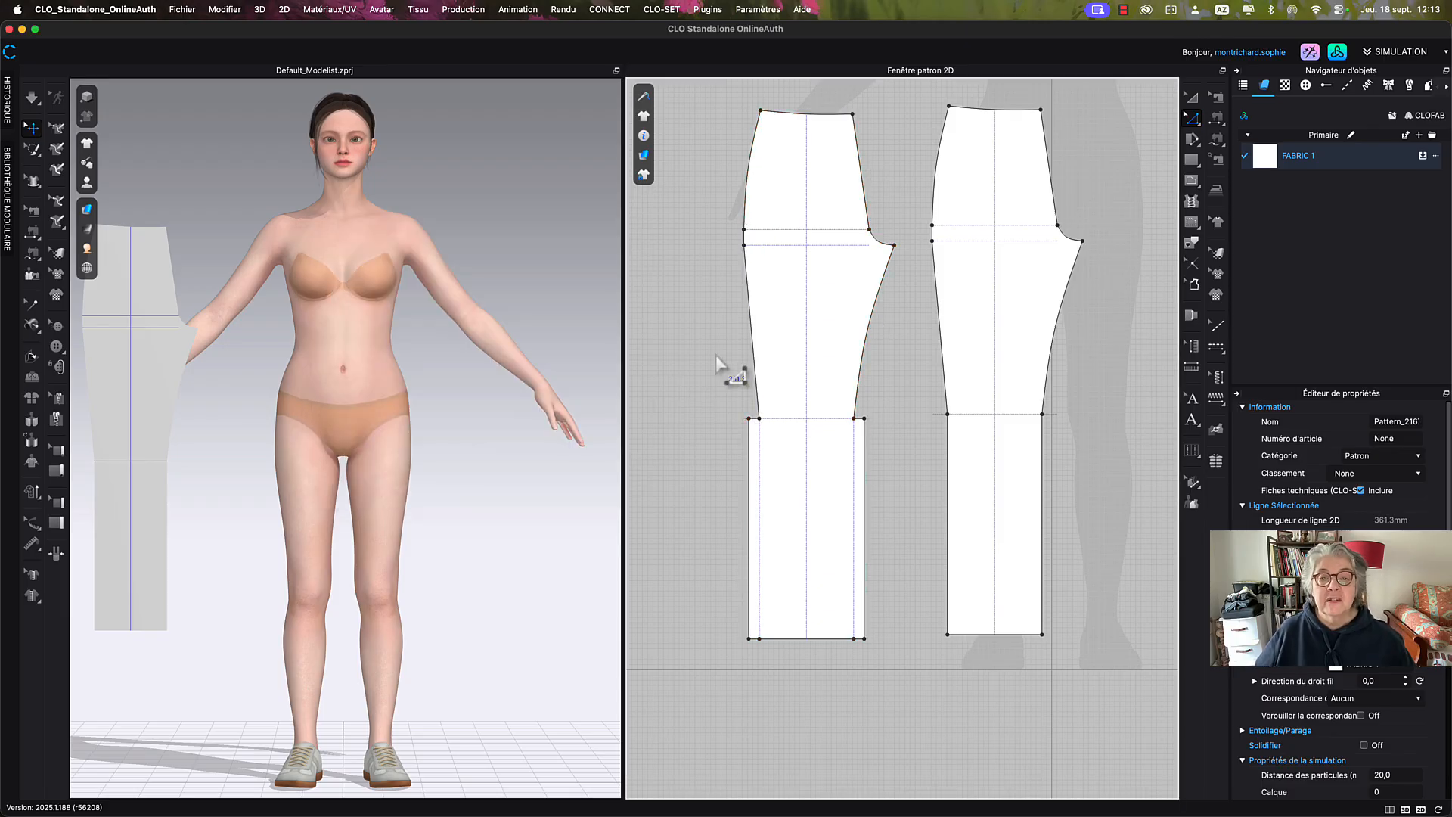
left_click(779, 364)
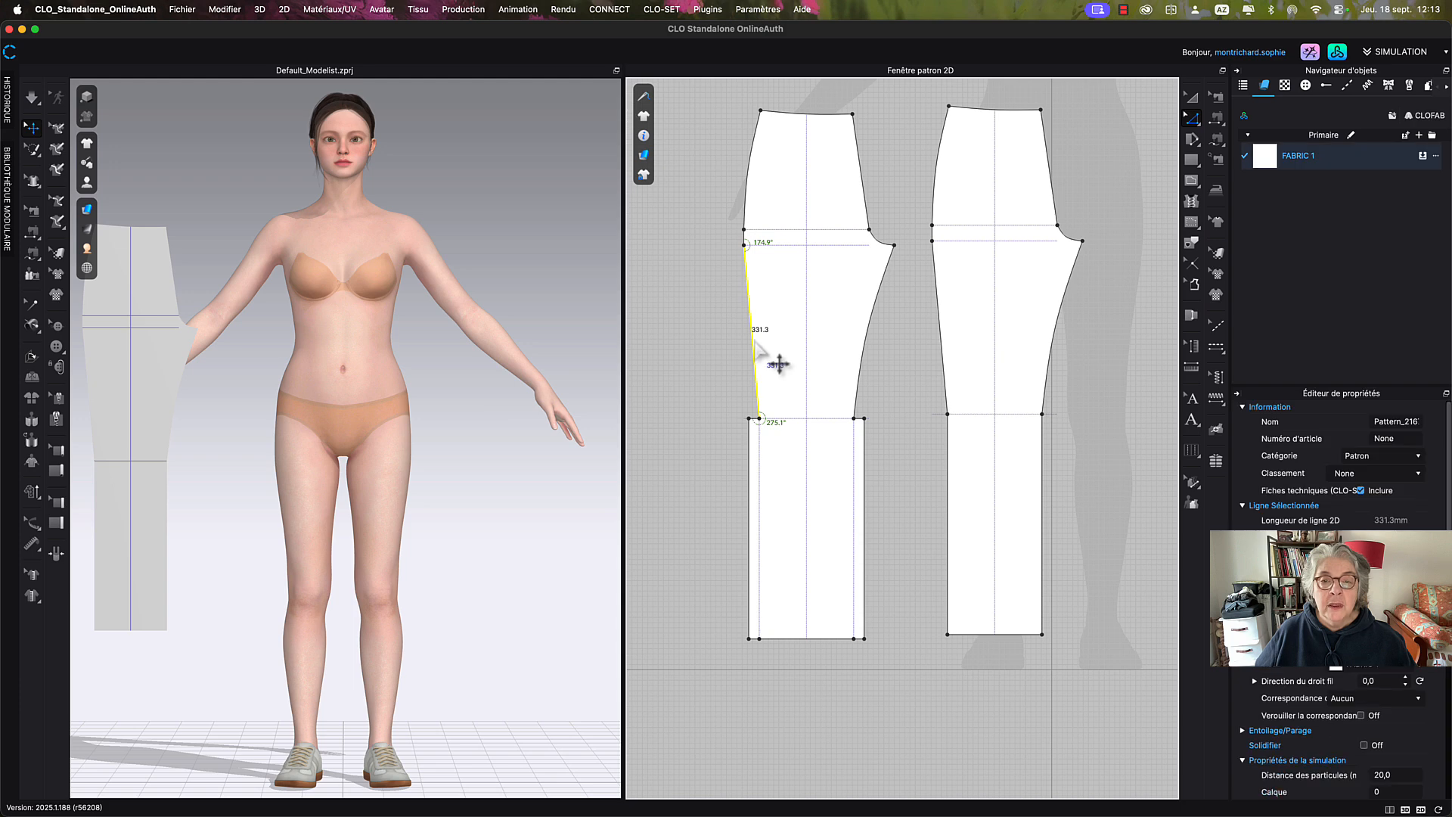
right_click(756, 342)
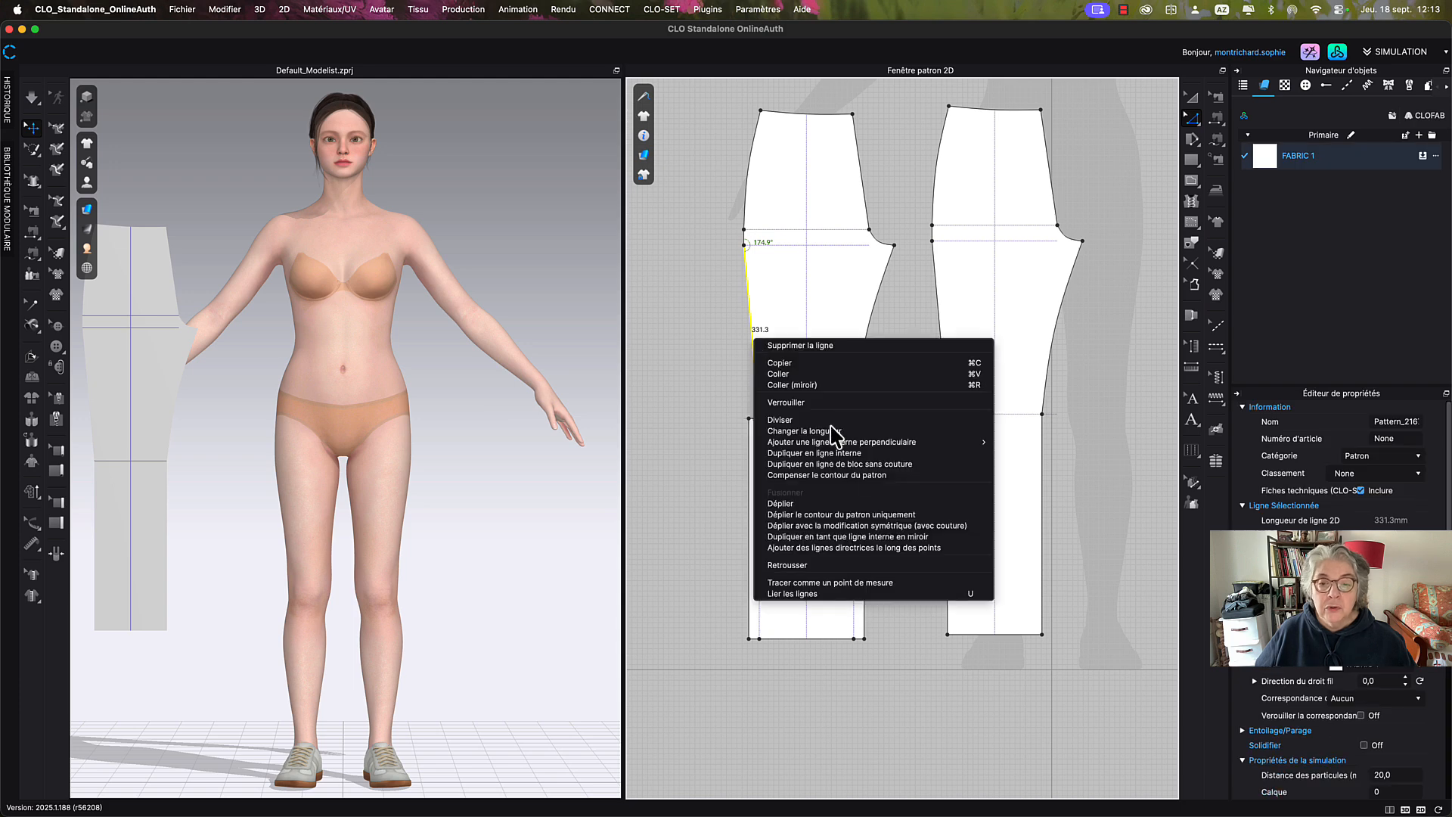
left_click(863, 476)
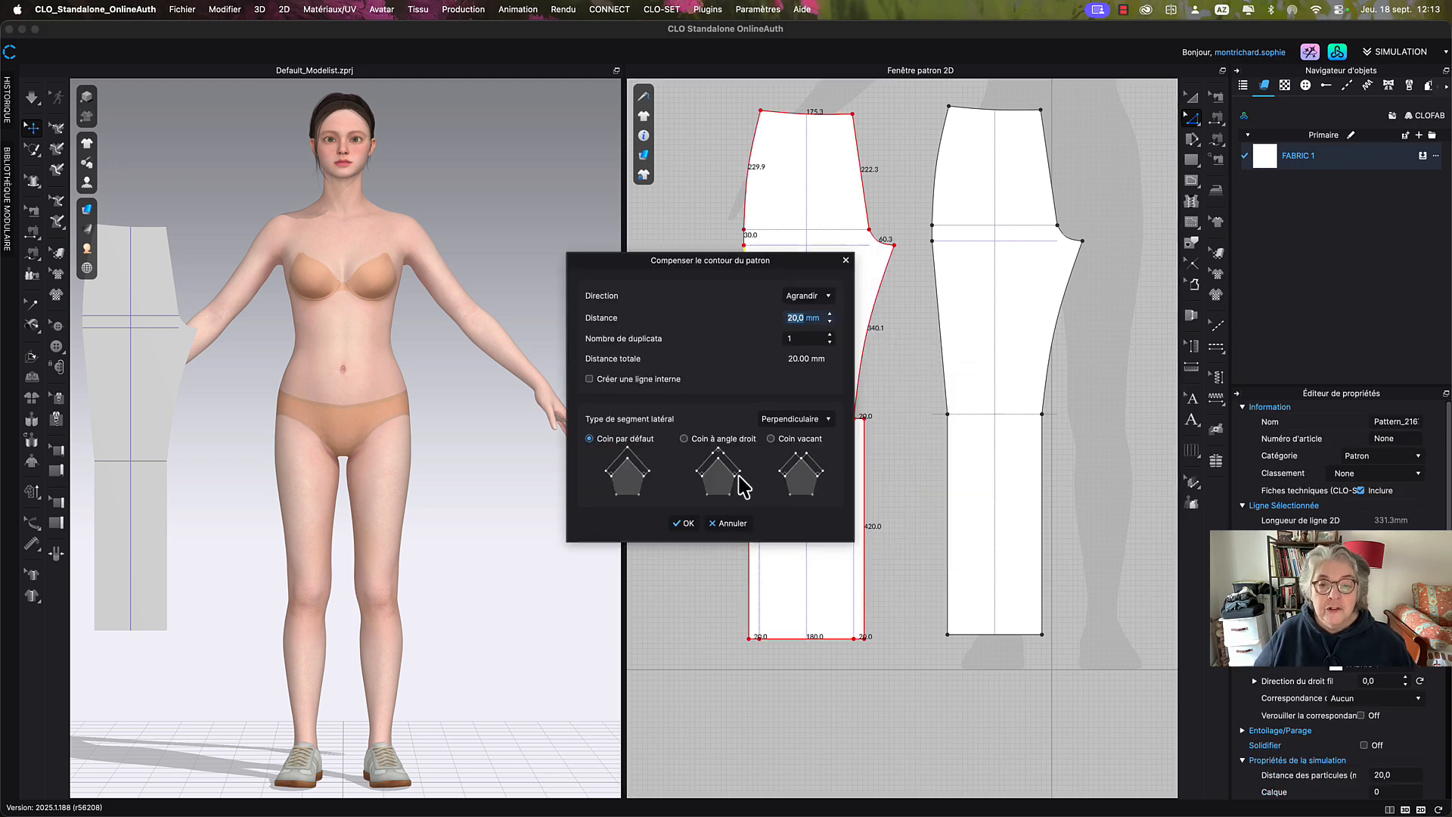
left_click(728, 524)
left_click(731, 368)
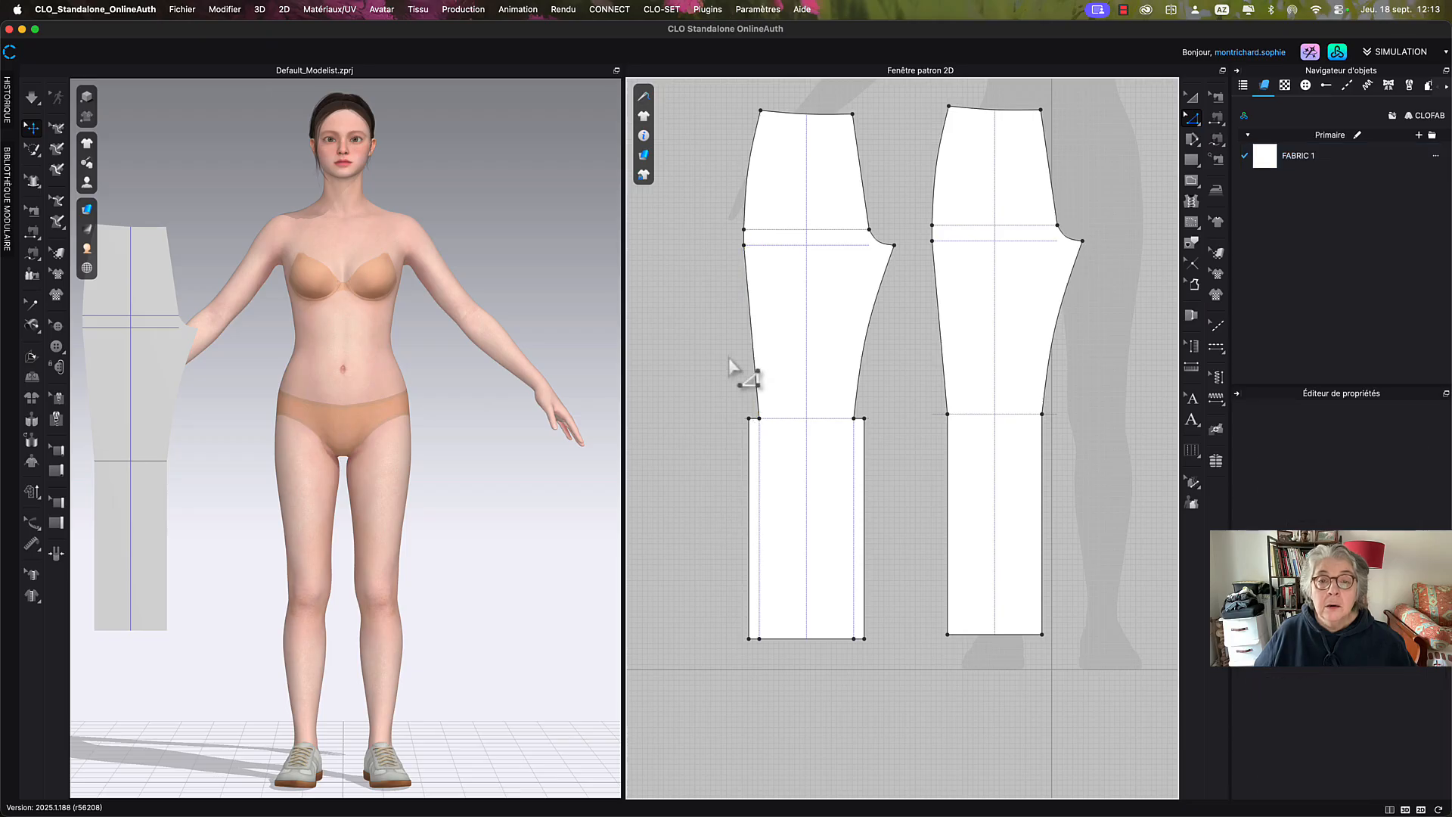
scroll(737, 378, "up", 4)
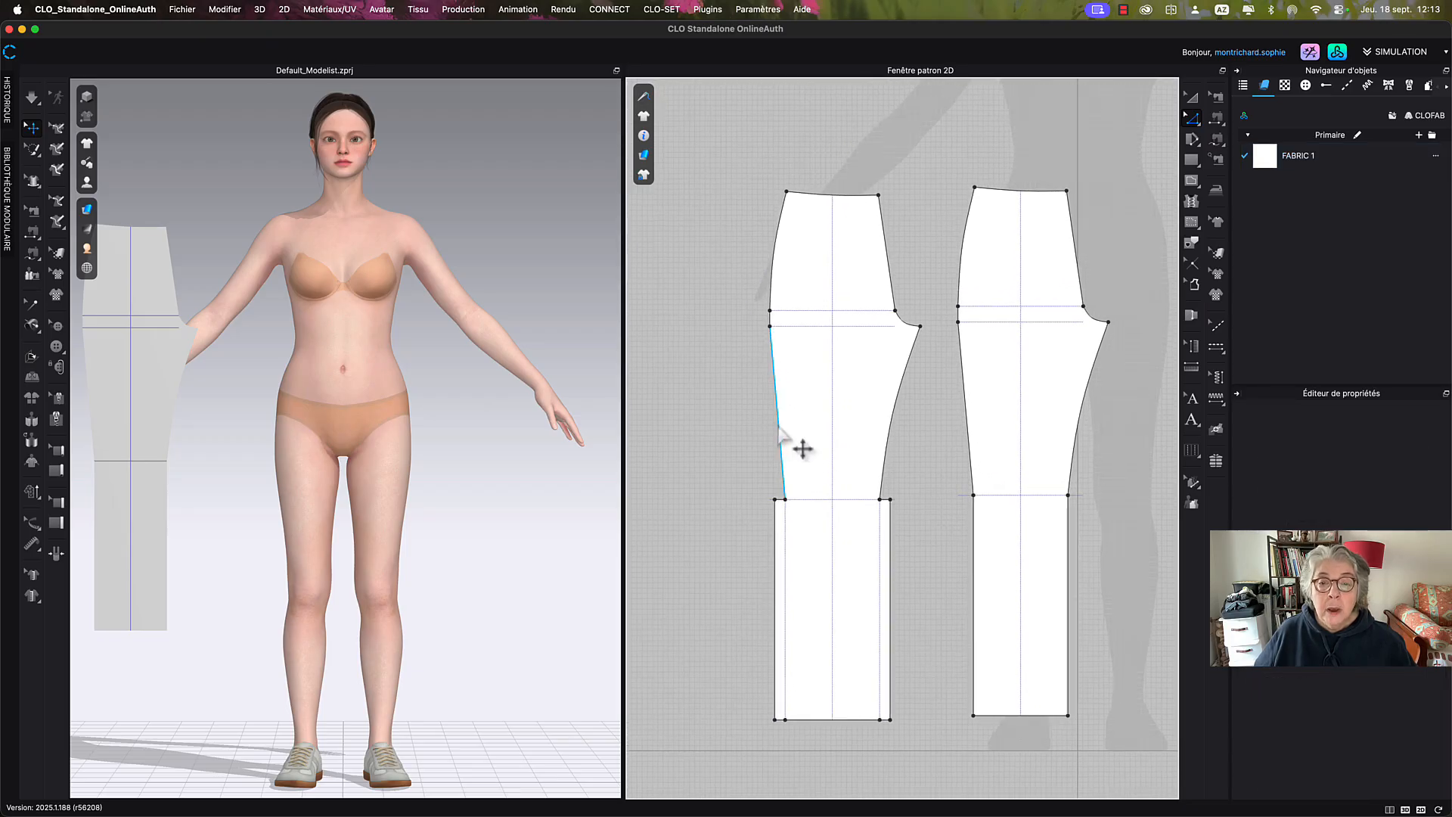
Delete the leftover inner point at the copy's left knee and move its outer crotch-line point outward by 20 mm.
left_click(786, 501)
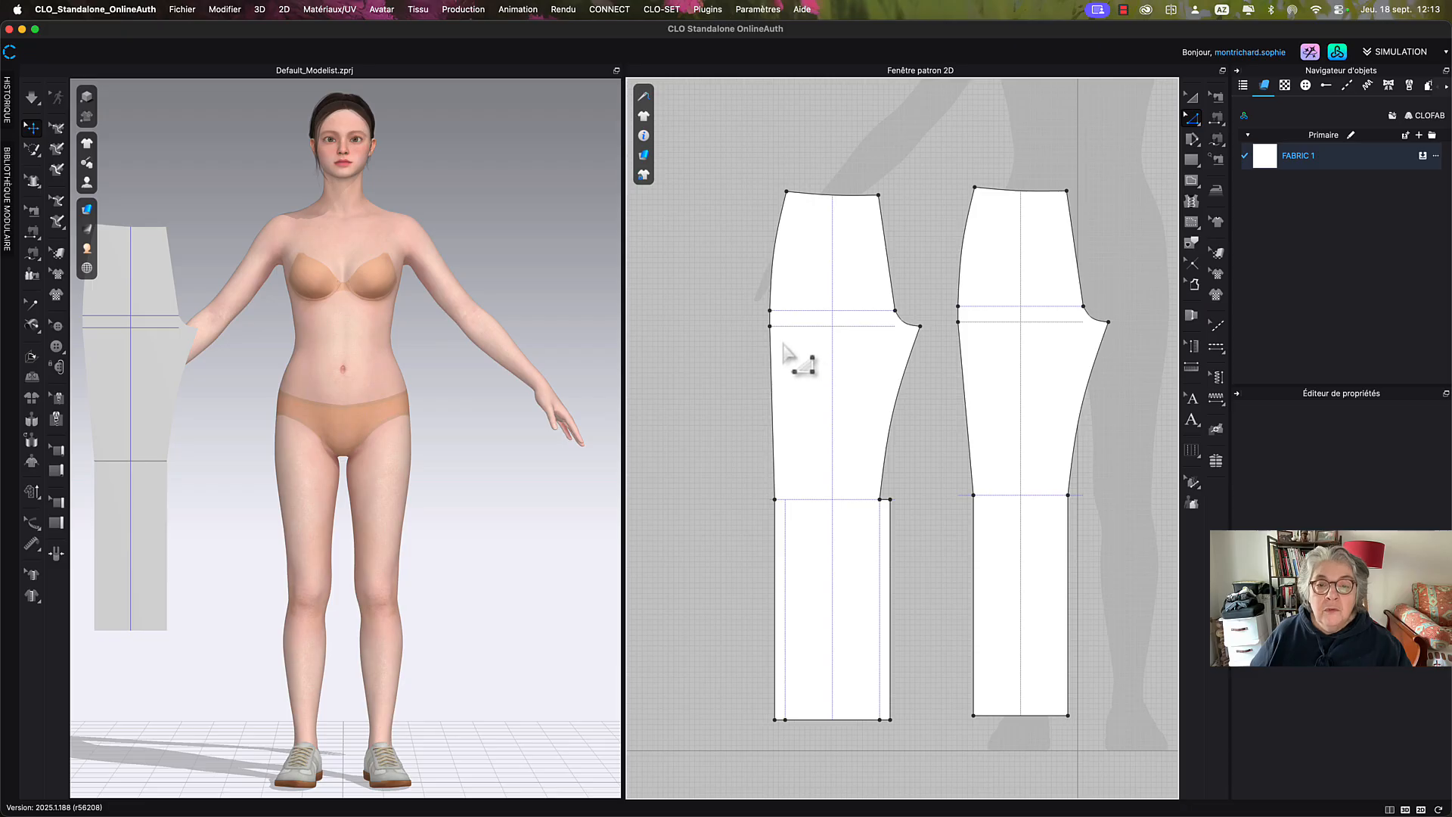
left_click_drag(770, 326, 765, 326)
right_click(764, 326)
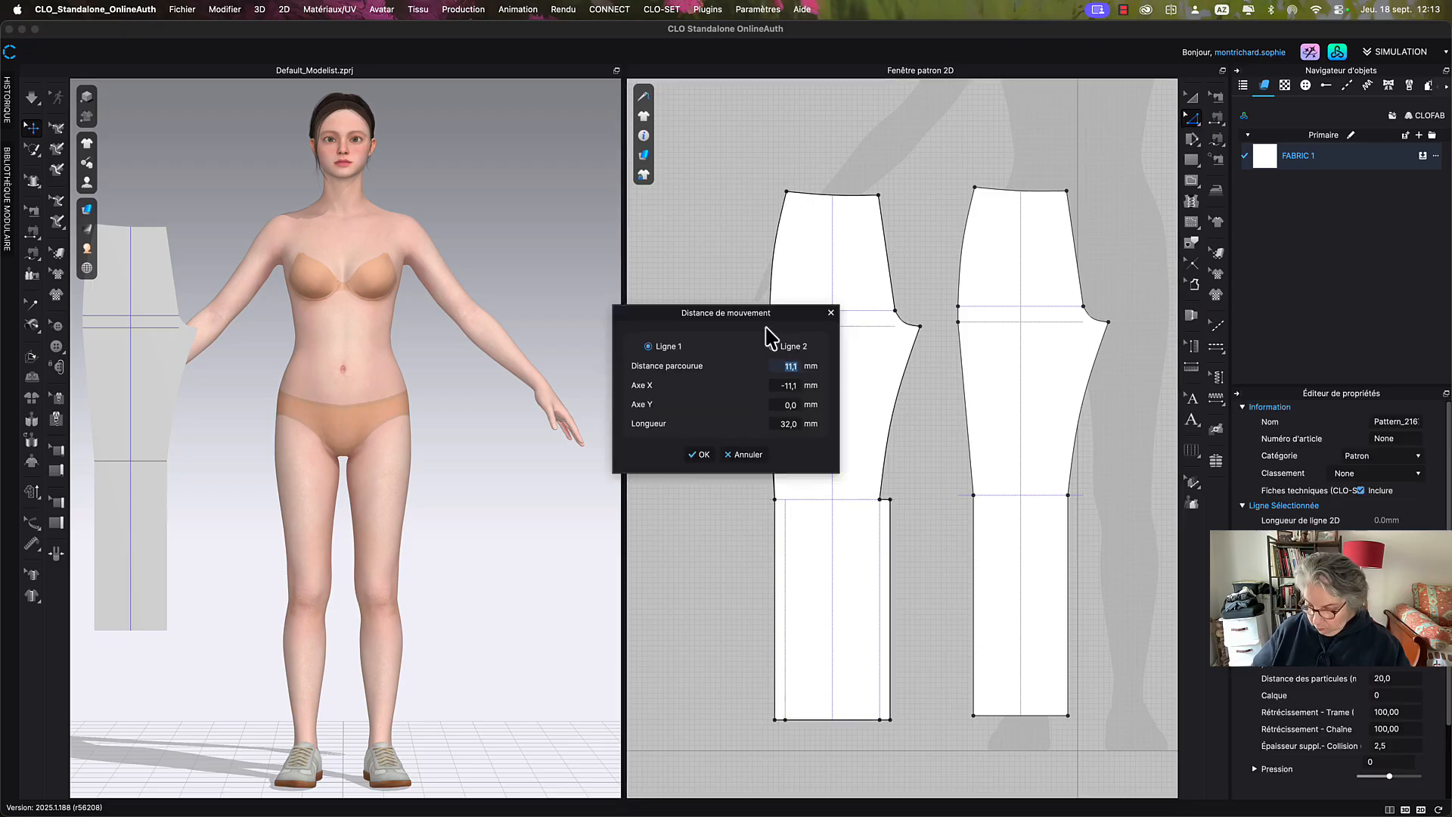
type("20")
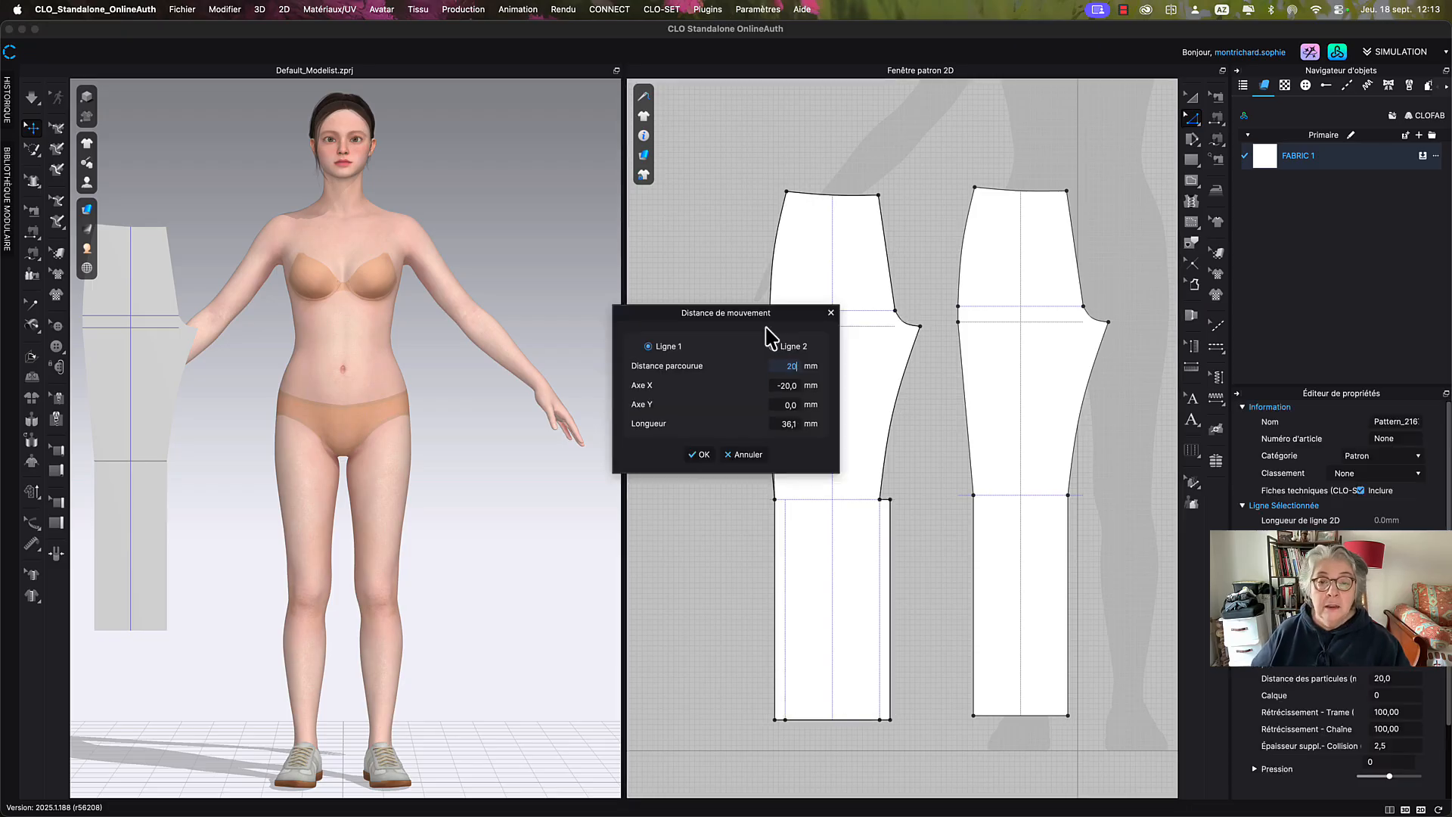
left_click(700, 455)
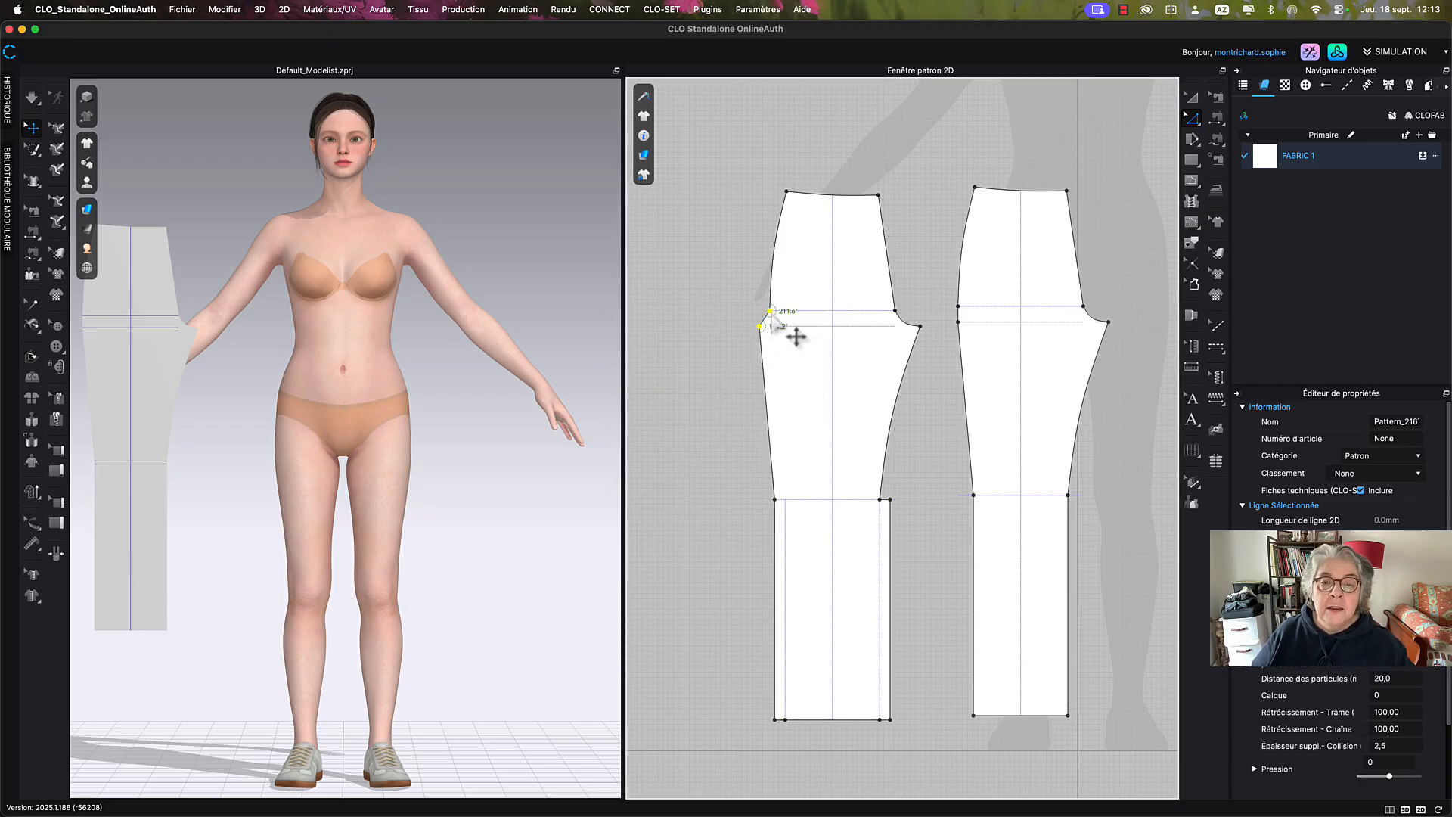
Align the copy's outer crotch-line point and the point just above it with Aligner > Gauche.
right_click(769, 312)
mouse_move(836, 422)
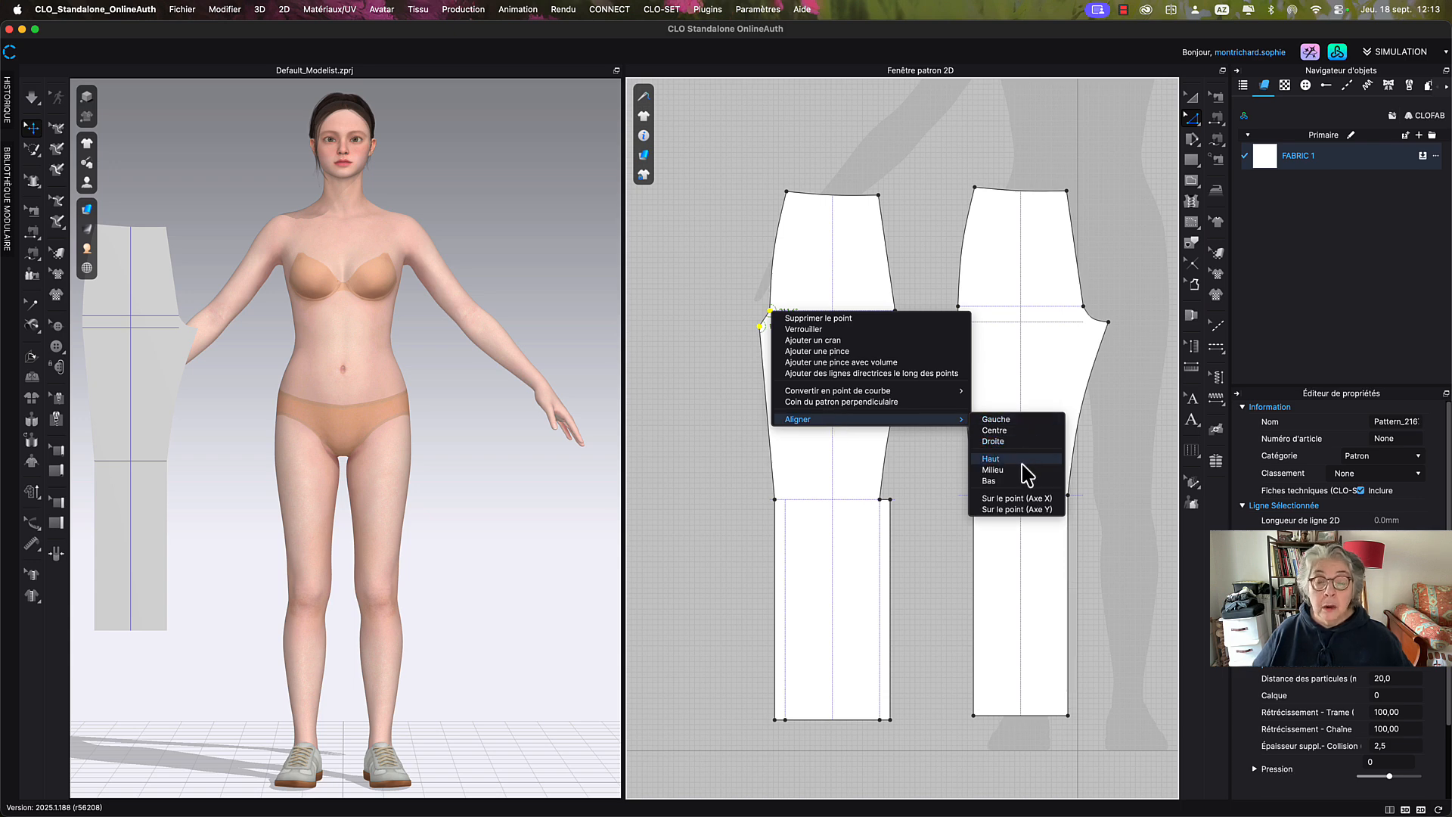
left_click(1014, 420)
left_click(796, 378)
Delete the leftover inner point at the copy's right knee so the inseam runs straight to the widened leg.
middle_click_drag(797, 377, 756, 375)
scroll(836, 519, "up", 3)
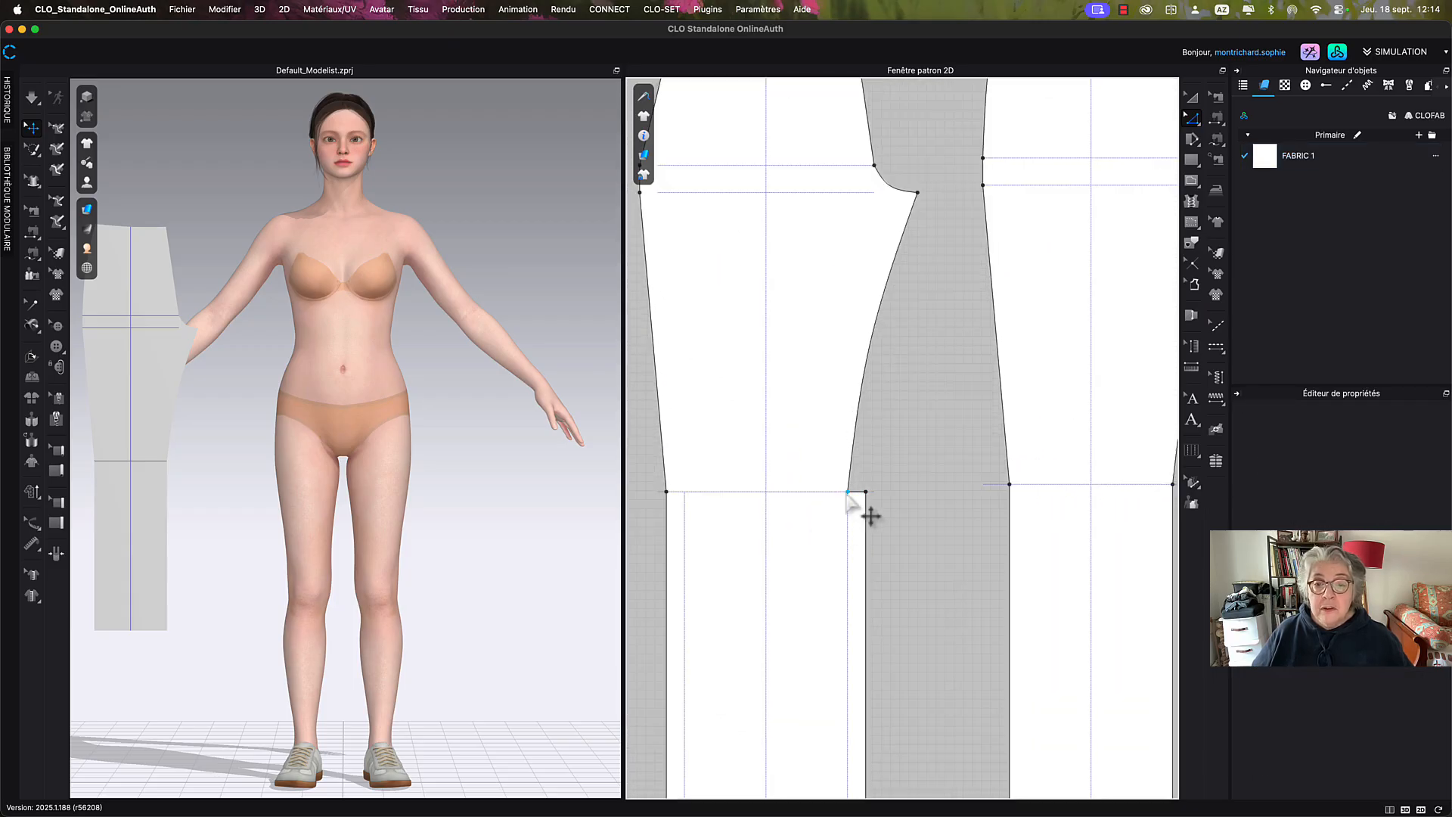
left_click(848, 493)
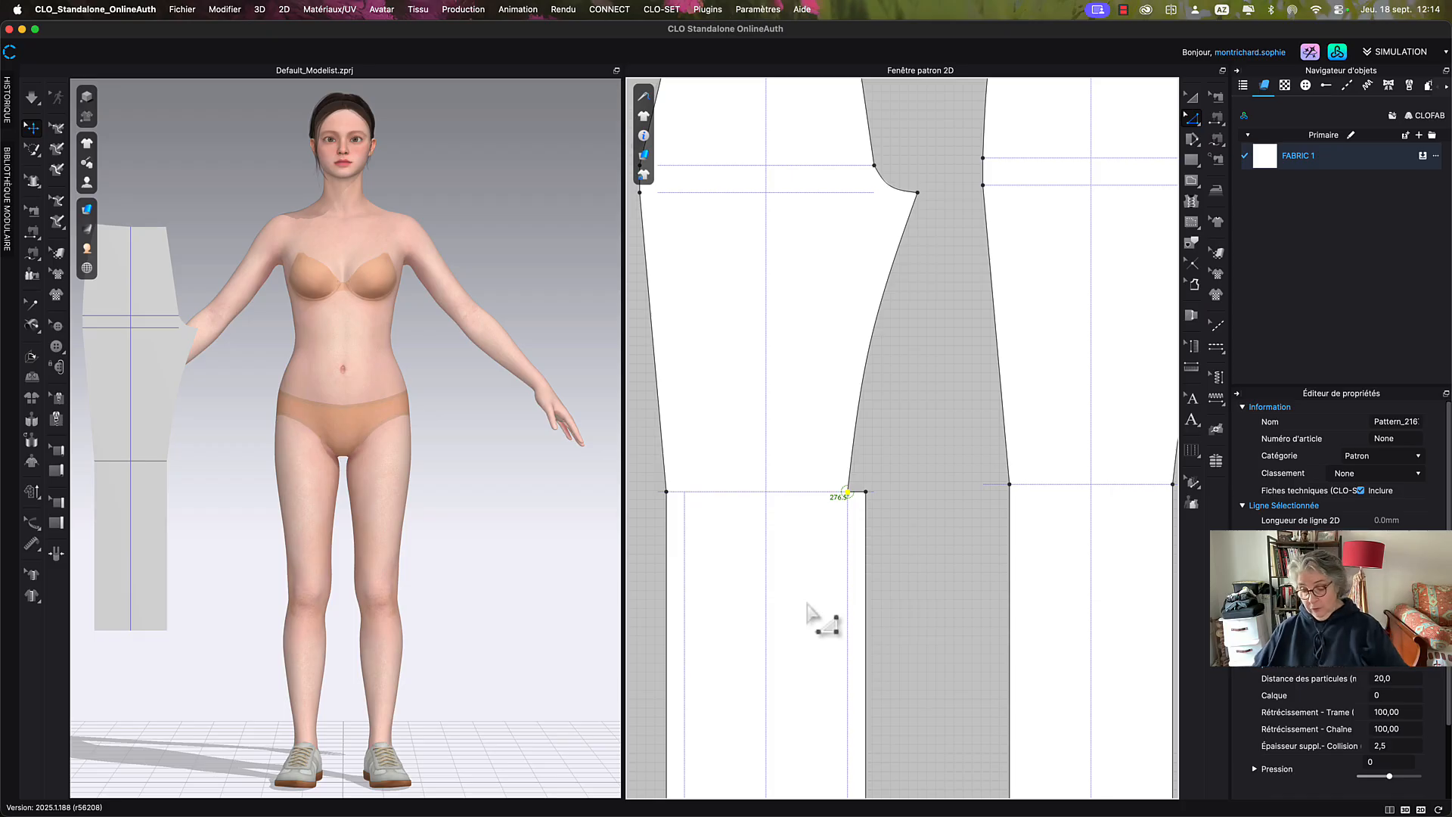
left_click(809, 607)
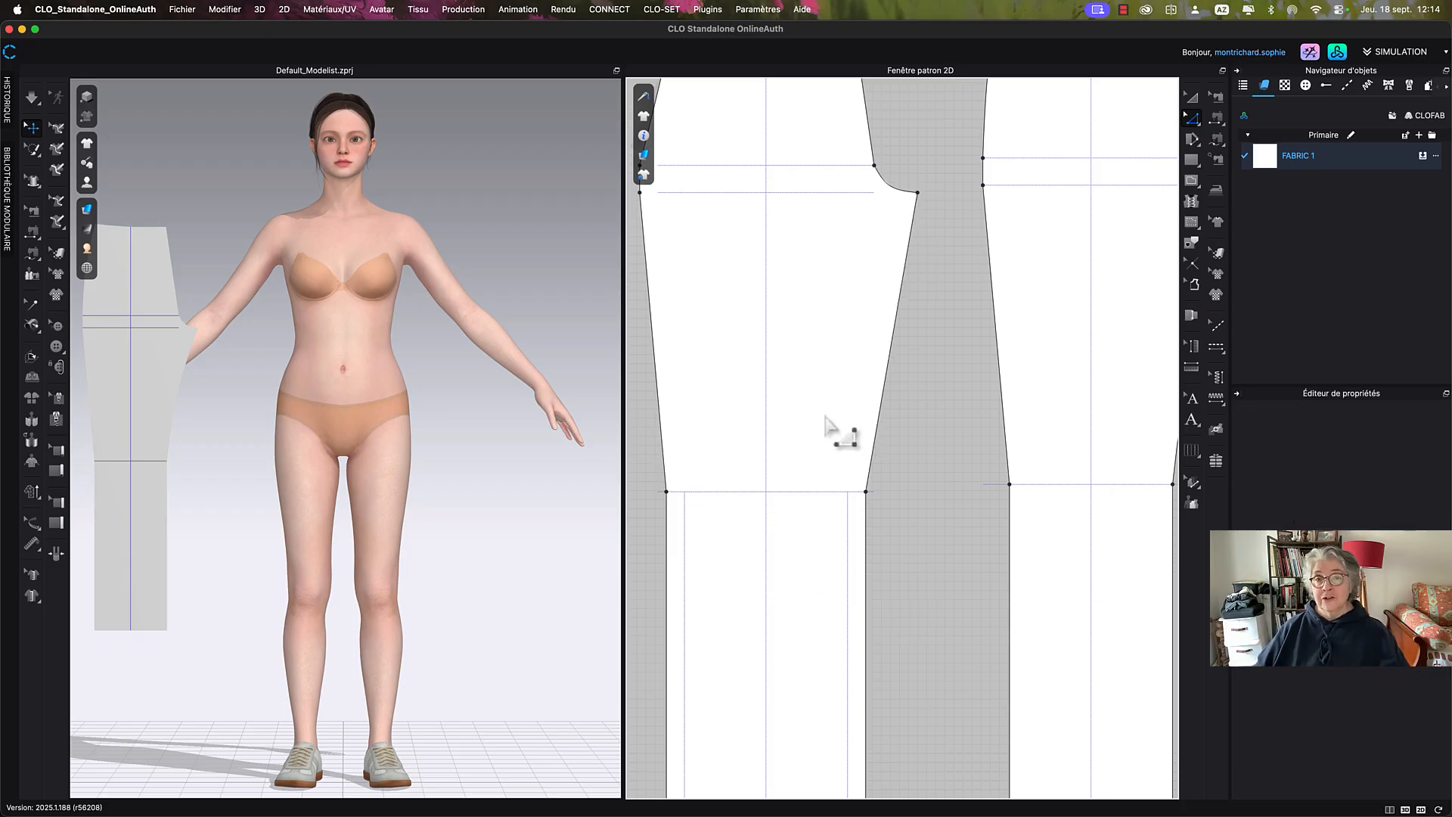
Move the whole widened copy slightly further left, away from the original trouser piece.
middle_click_drag(837, 428, 852, 561)
scroll(837, 464, "down", 5)
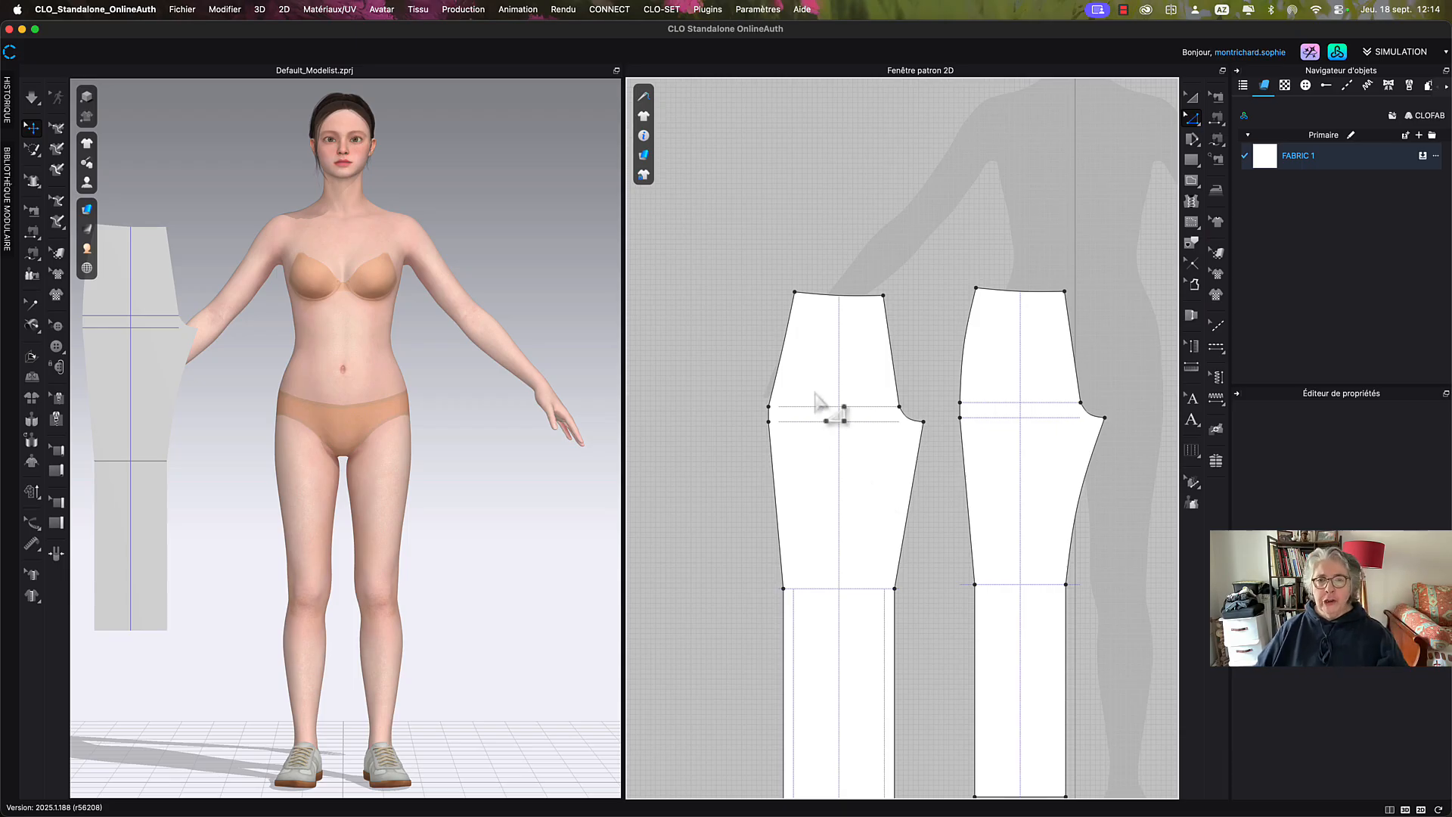
middle_click_drag(907, 444, 880, 443)
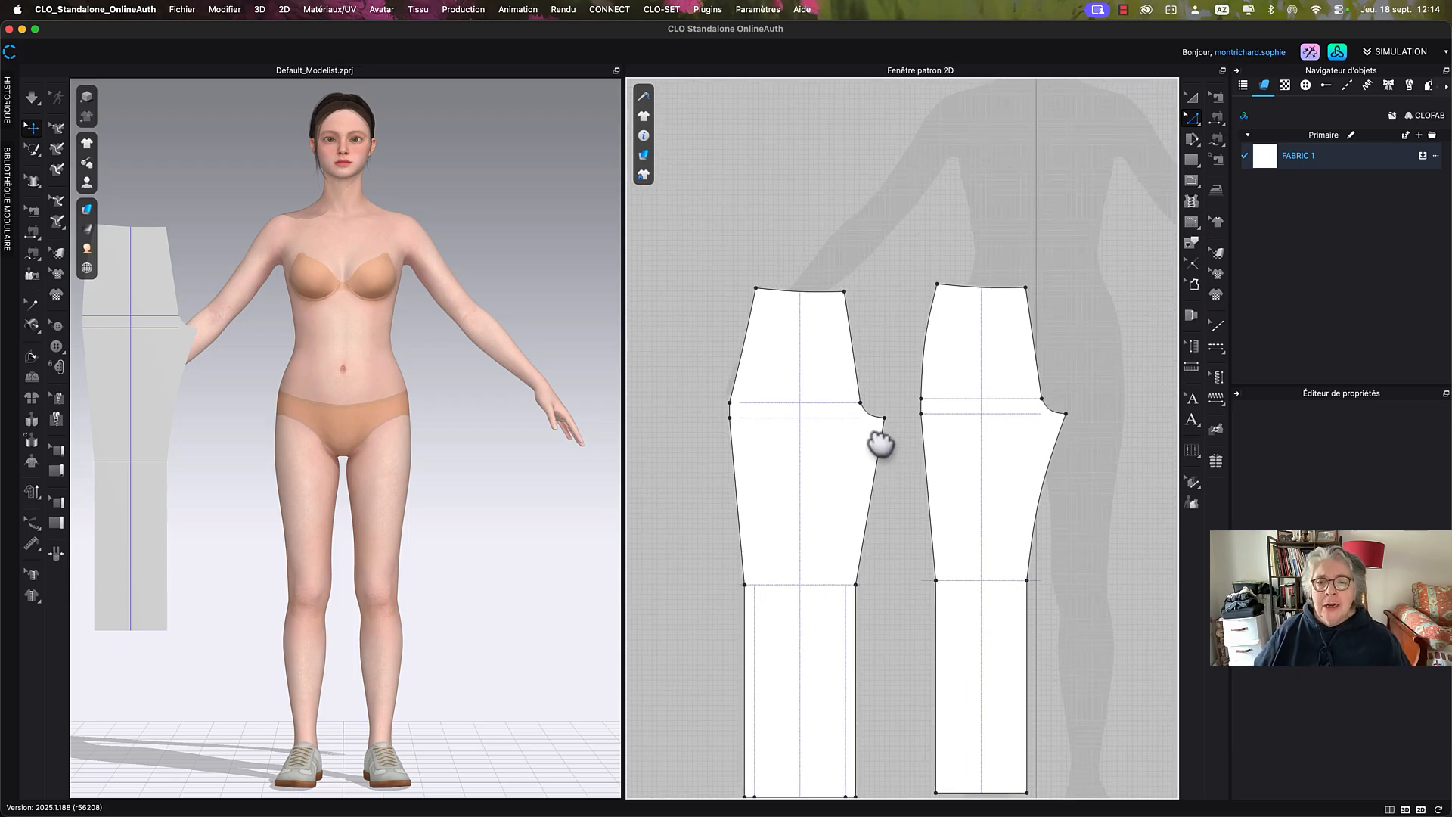
left_click(1191, 97)
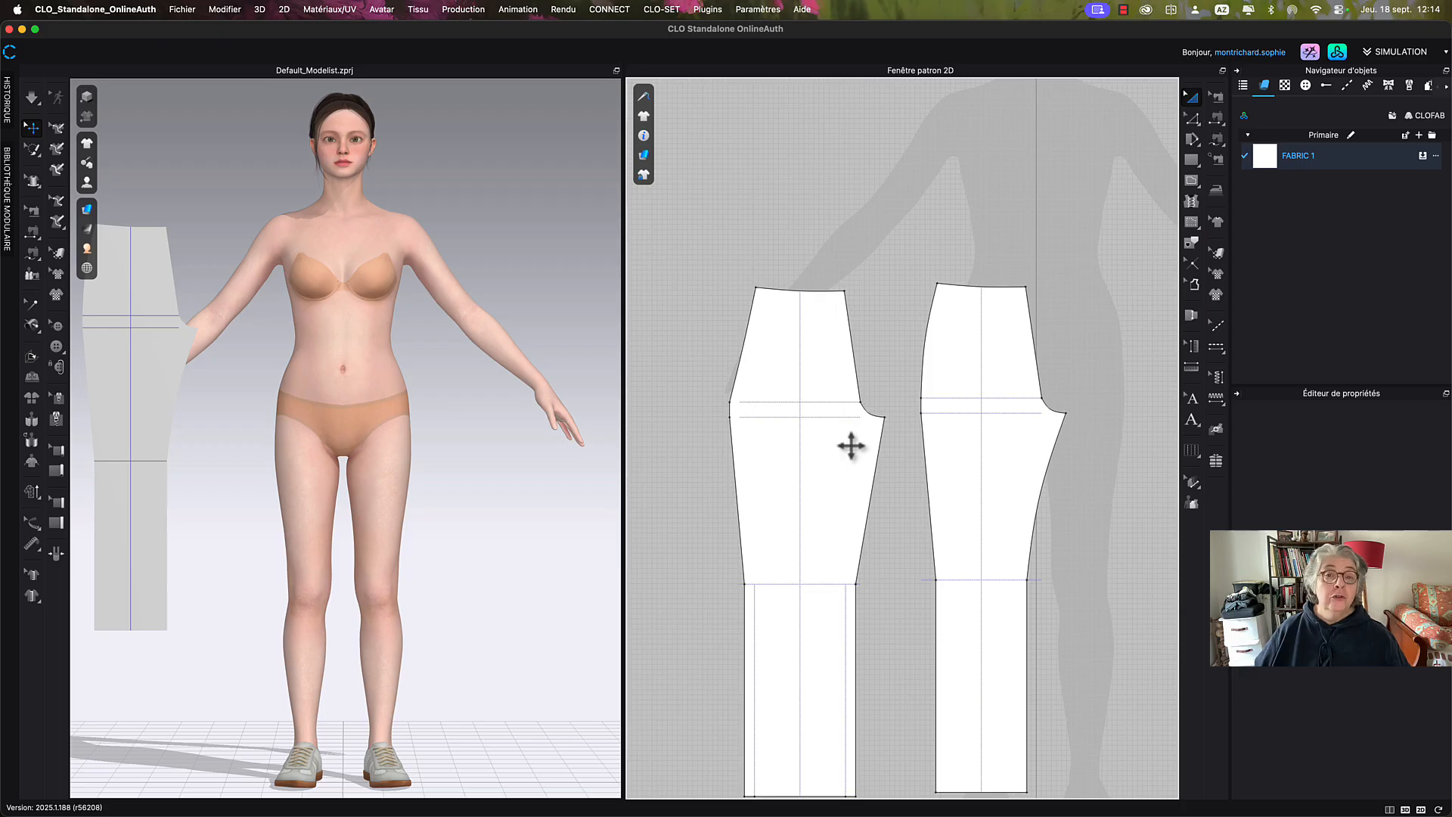
left_click_drag(820, 474, 791, 474)
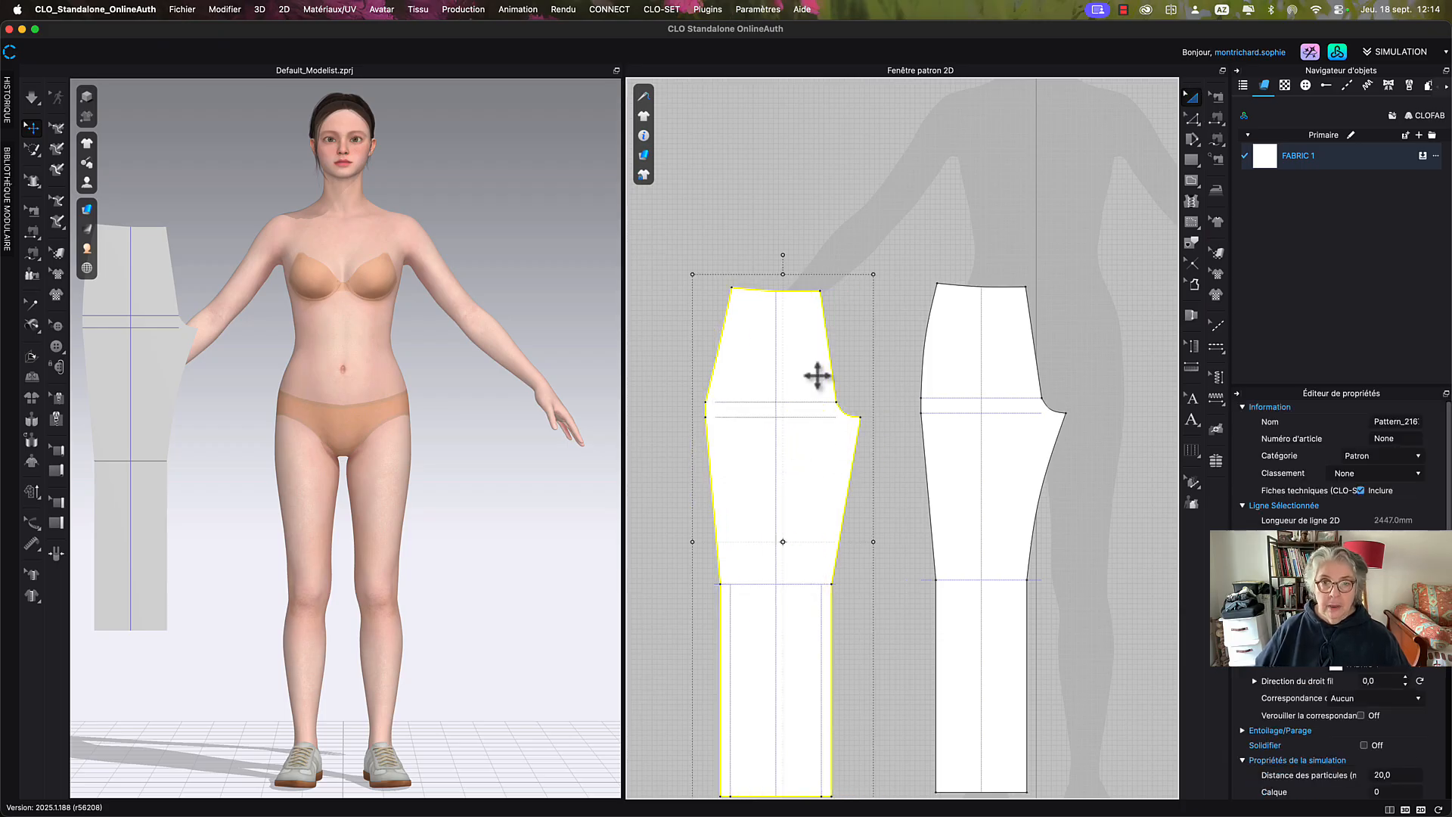
left_click(833, 204)
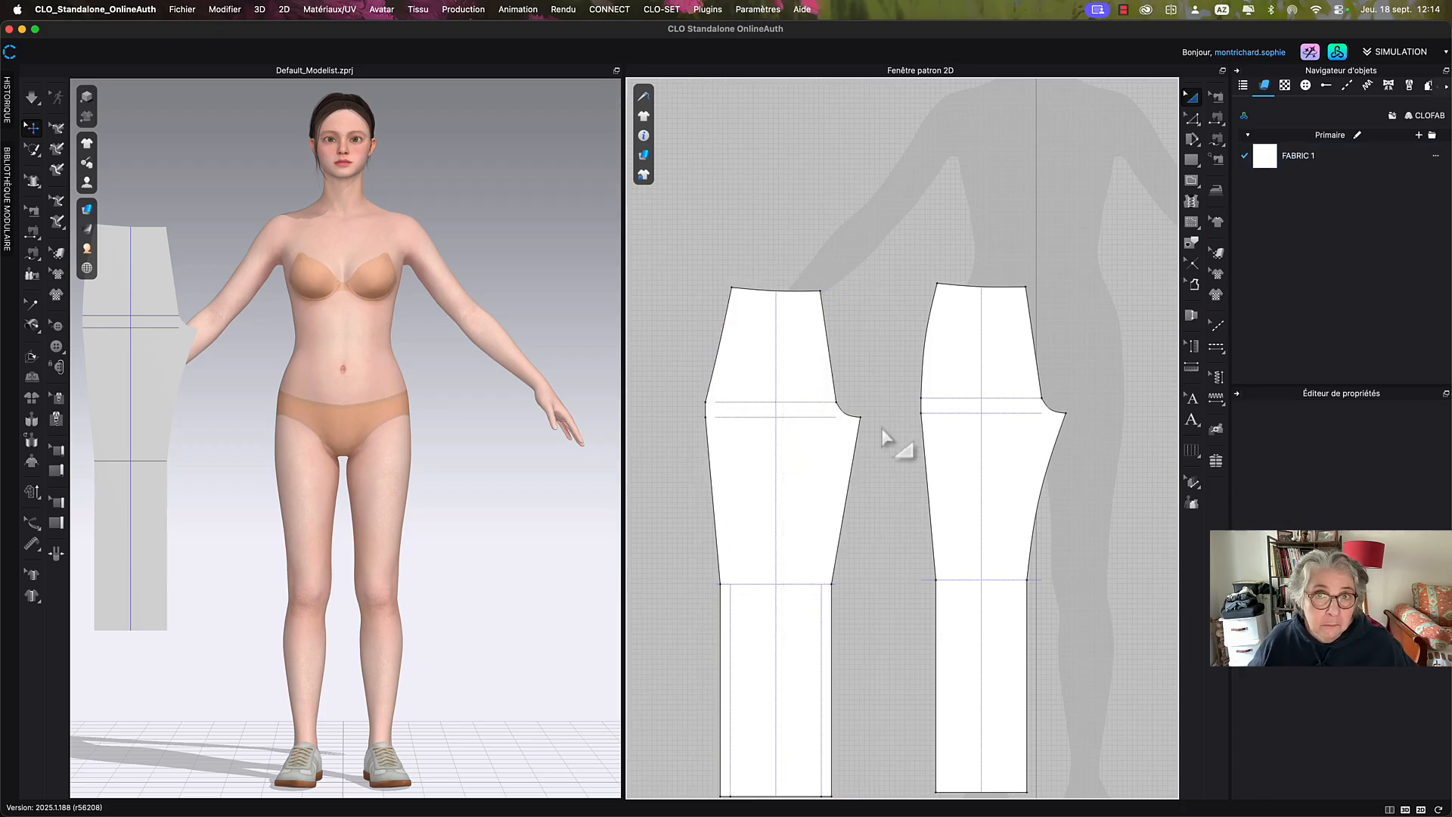
Draw an L-shaped internal line on the copy from the crotch curve's upper end down to the crotch line and across to the crotch point.
scroll(775, 437, "up", 3)
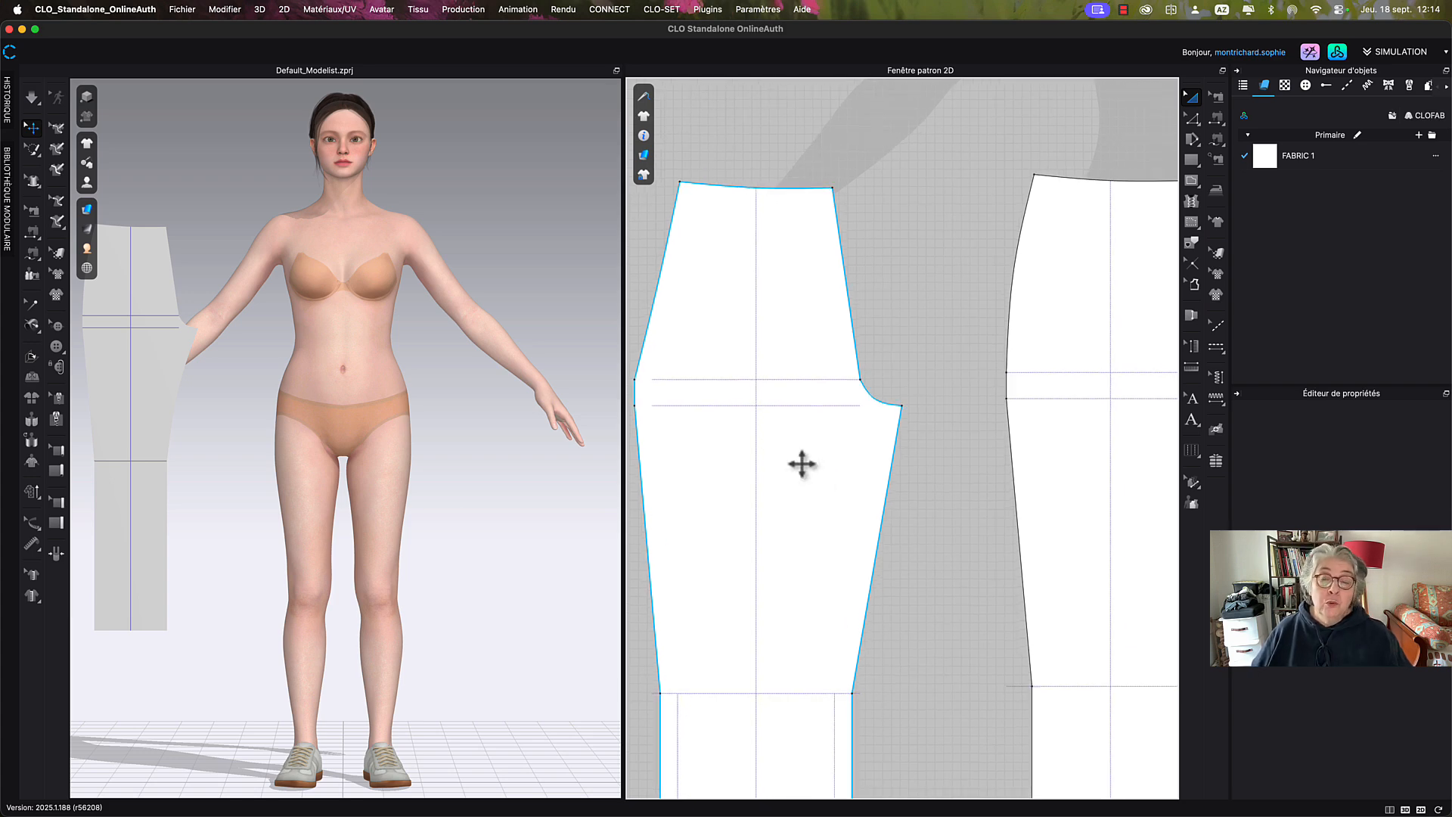
key("z")
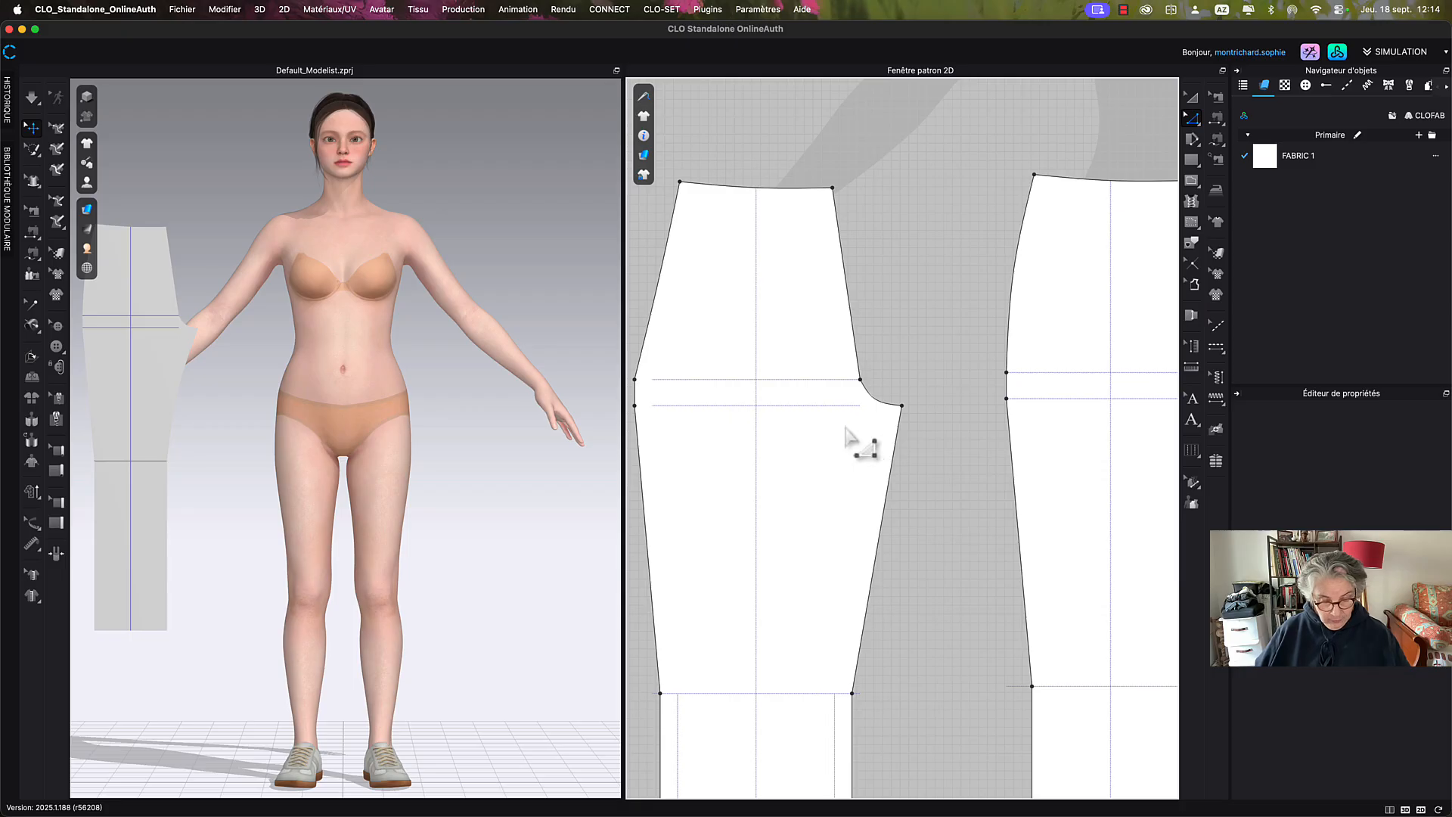
key("x")
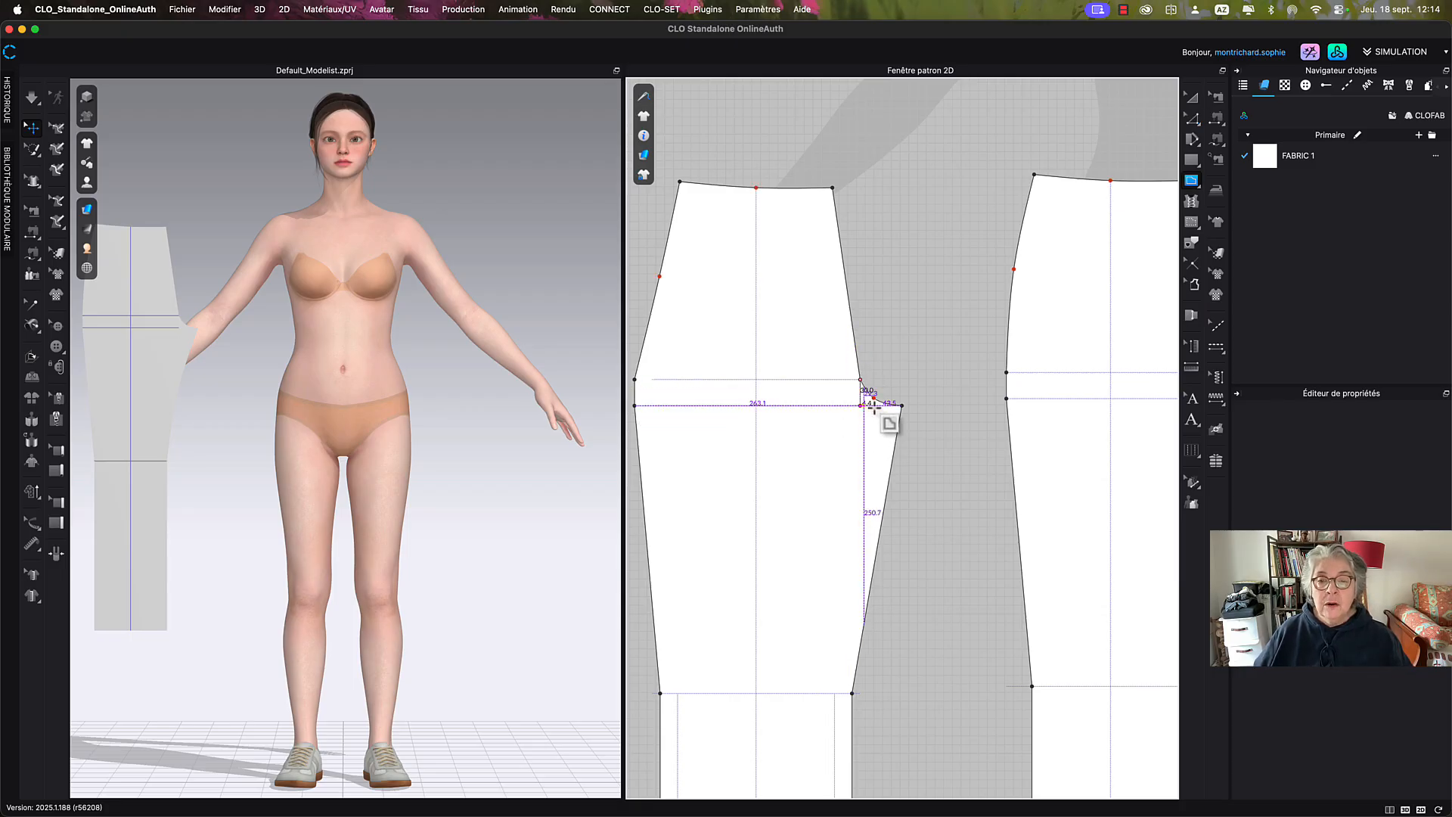
left_click(902, 406)
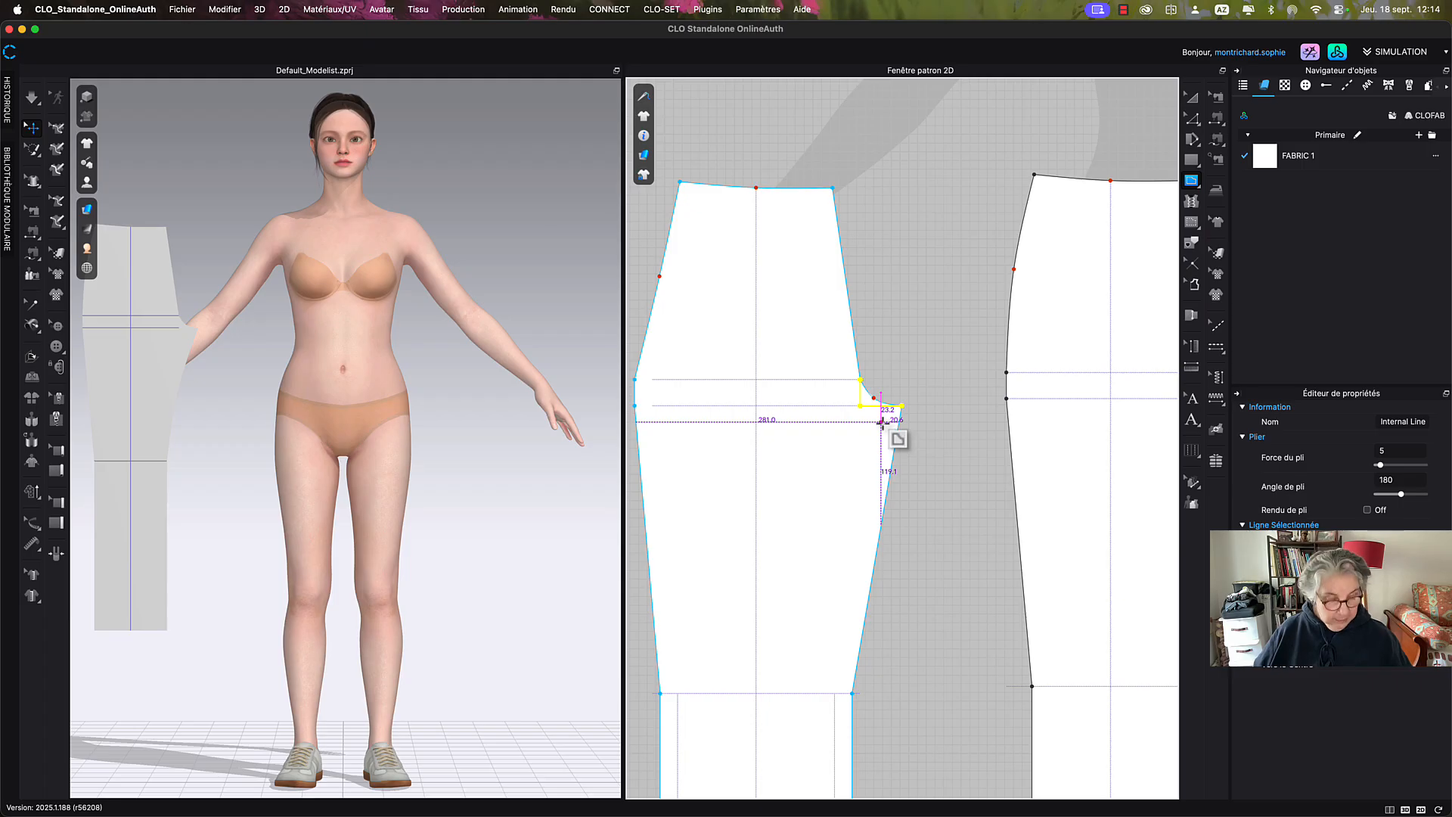
Check the length of the L-shaped crotch line's horizontal segment and convert the line with Convertir en ligne de base.
key("z")
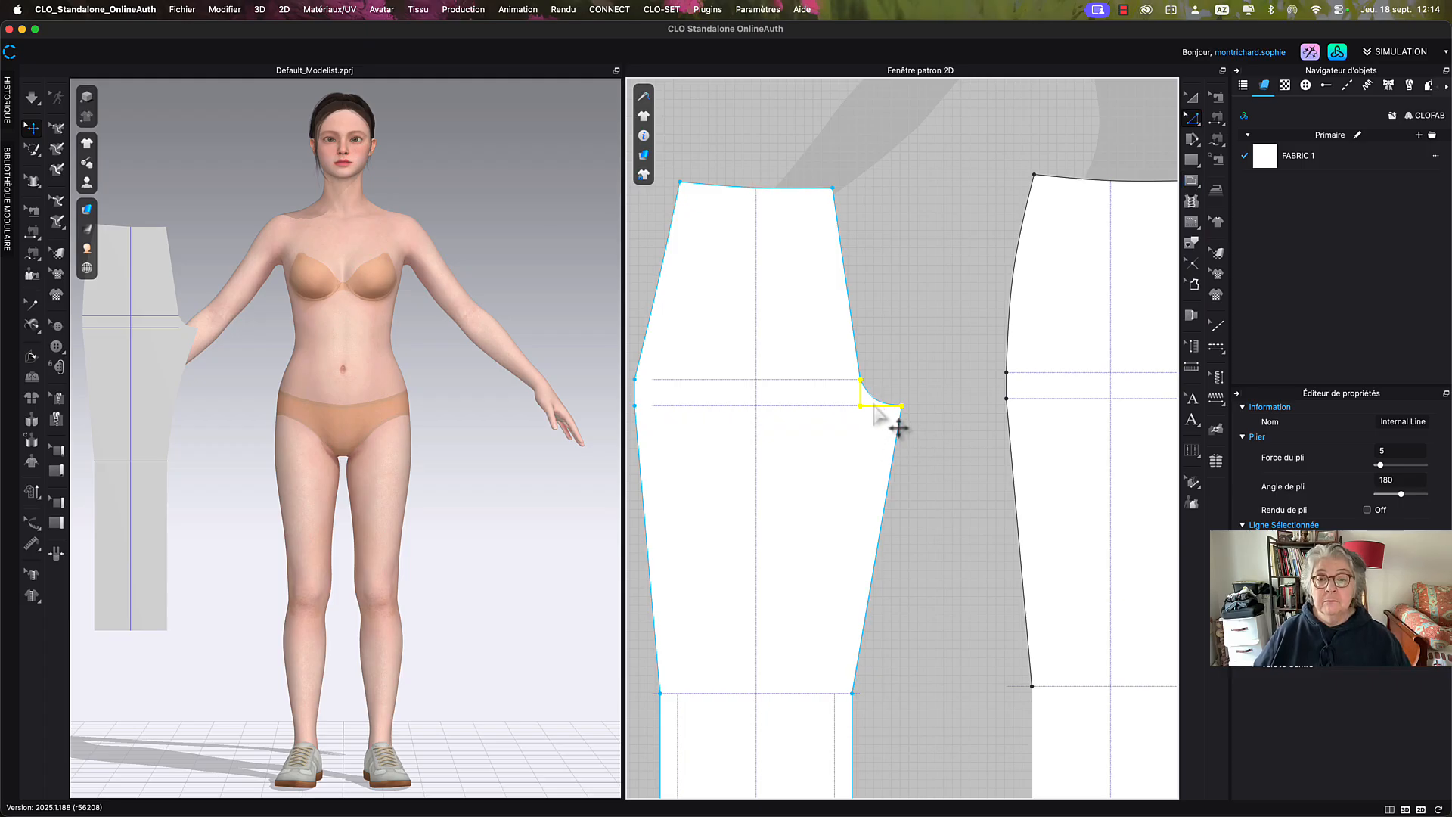
left_click(936, 375)
left_click(882, 410)
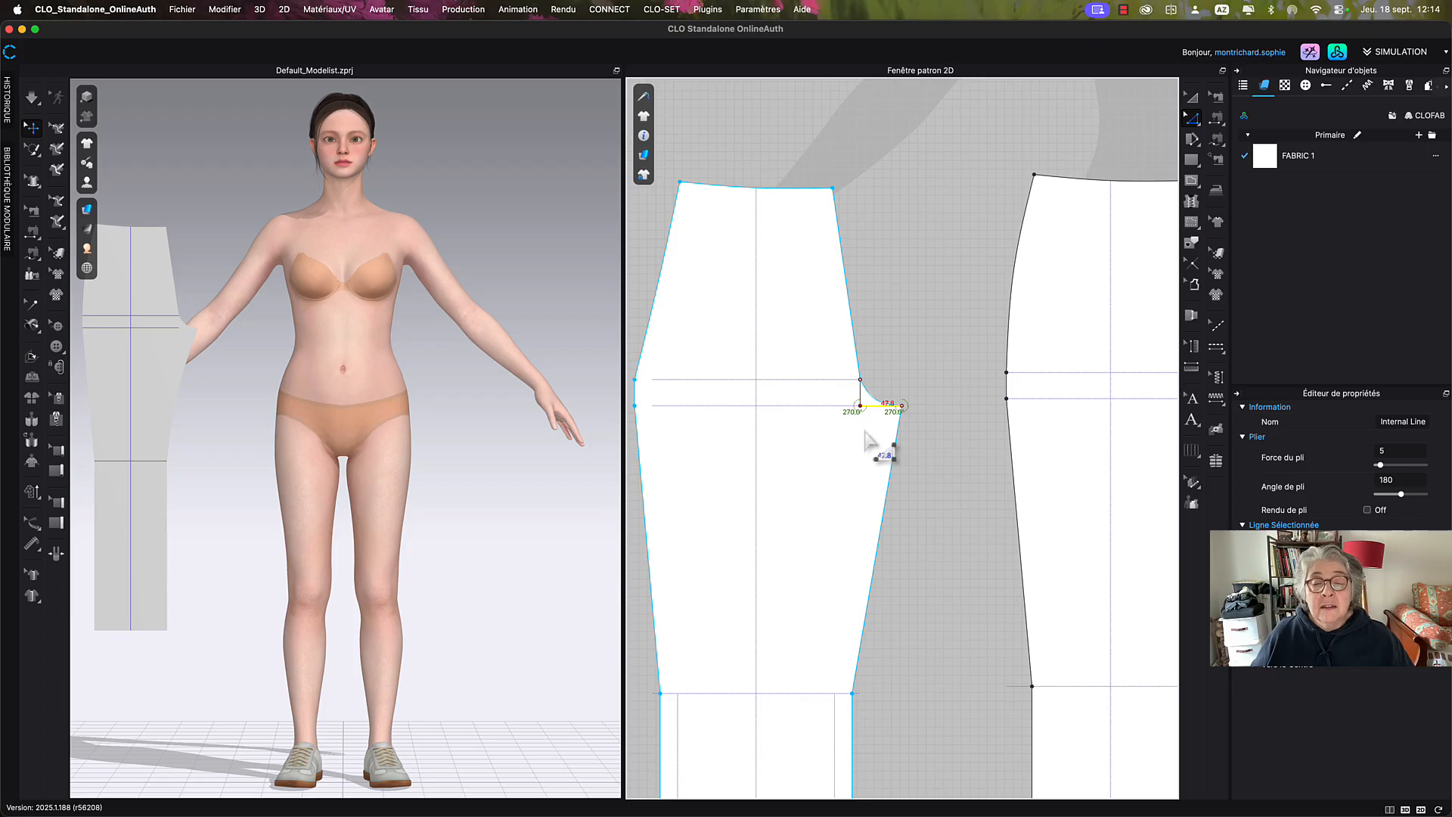
left_click(928, 392)
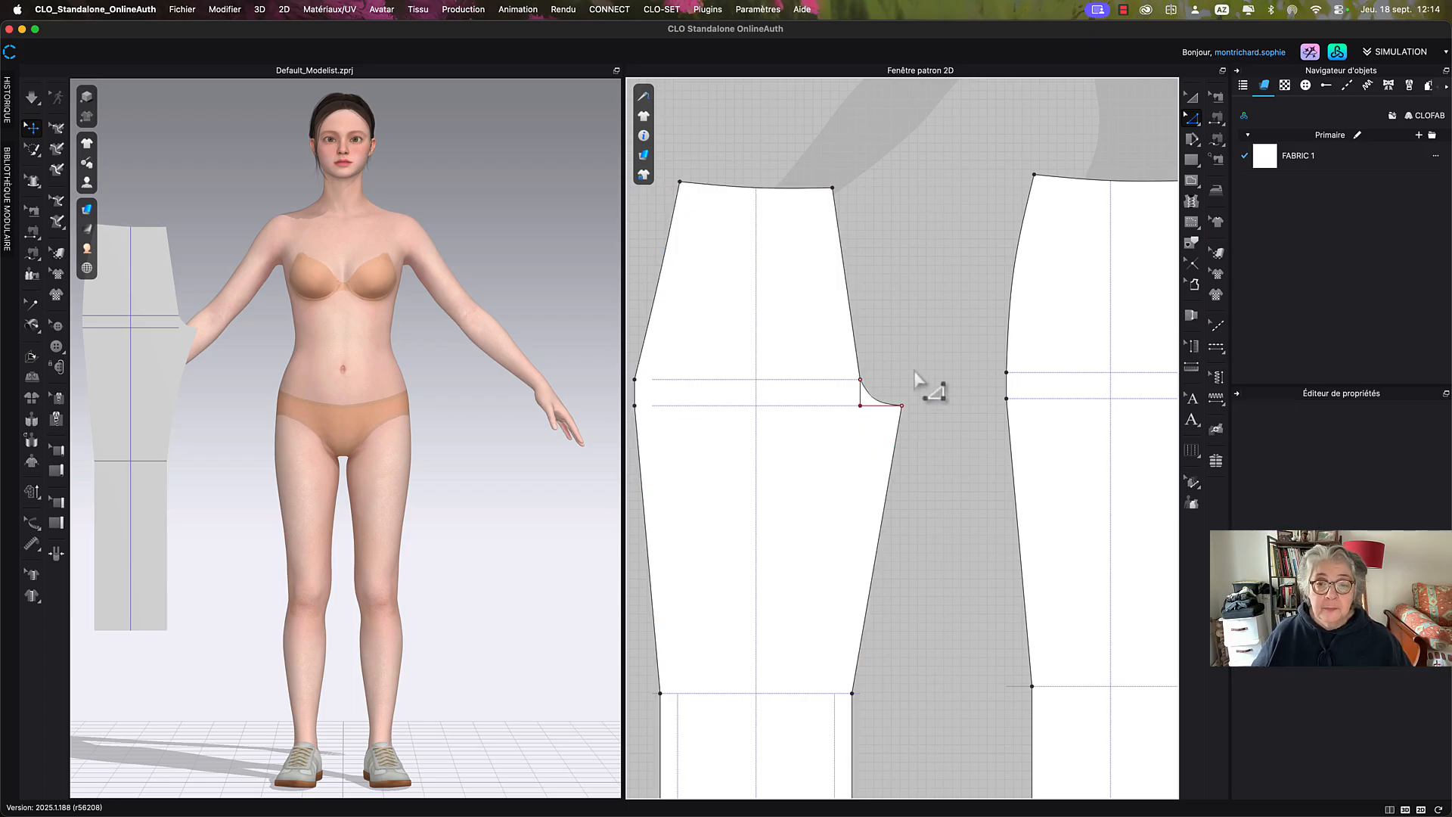
left_click(882, 411)
right_click(883, 417)
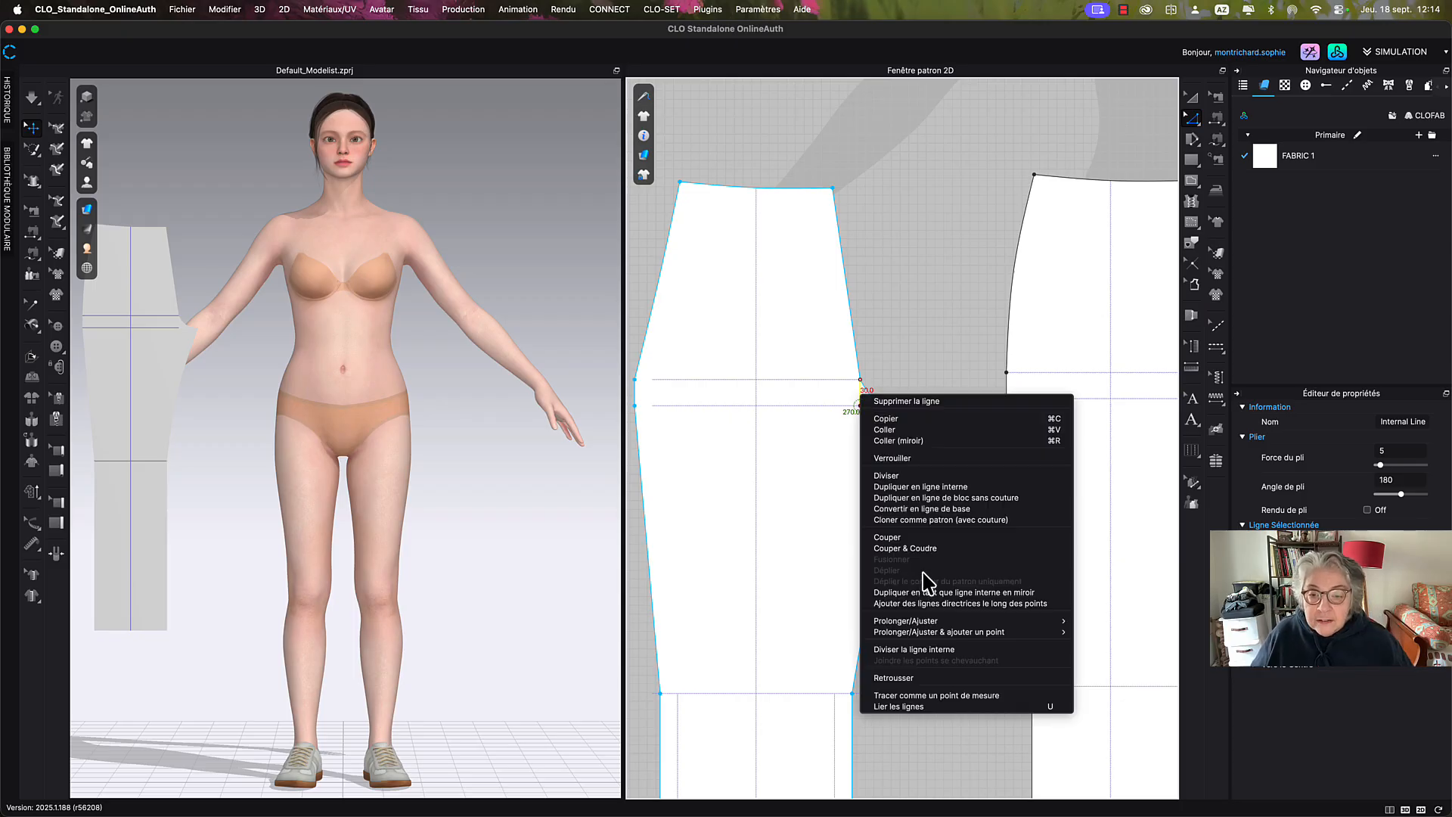
left_click(922, 509)
scroll(885, 416, "up", 5)
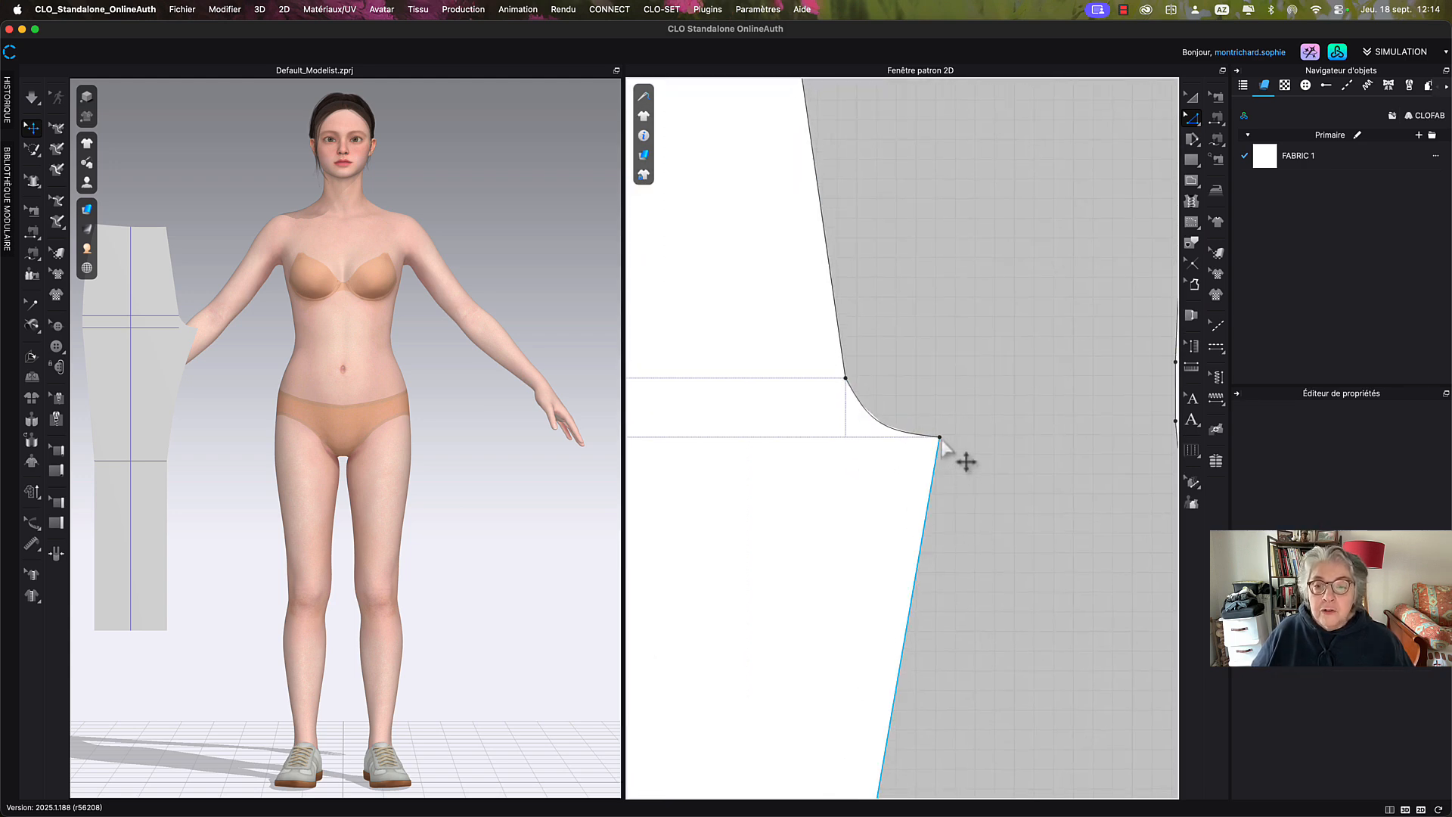
left_click(940, 438)
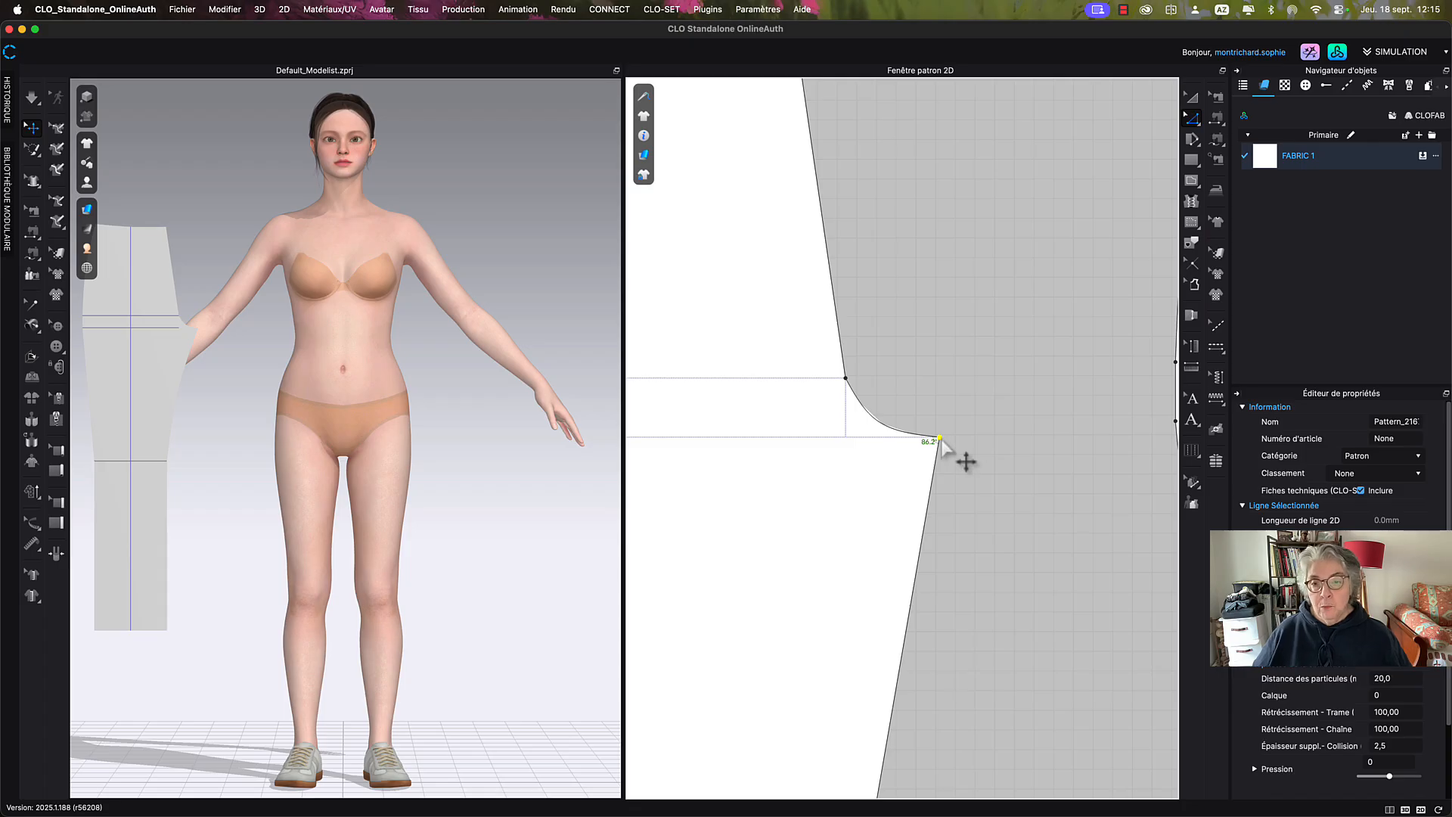
left_click_drag(940, 441, 1020, 443)
right_click(1020, 446)
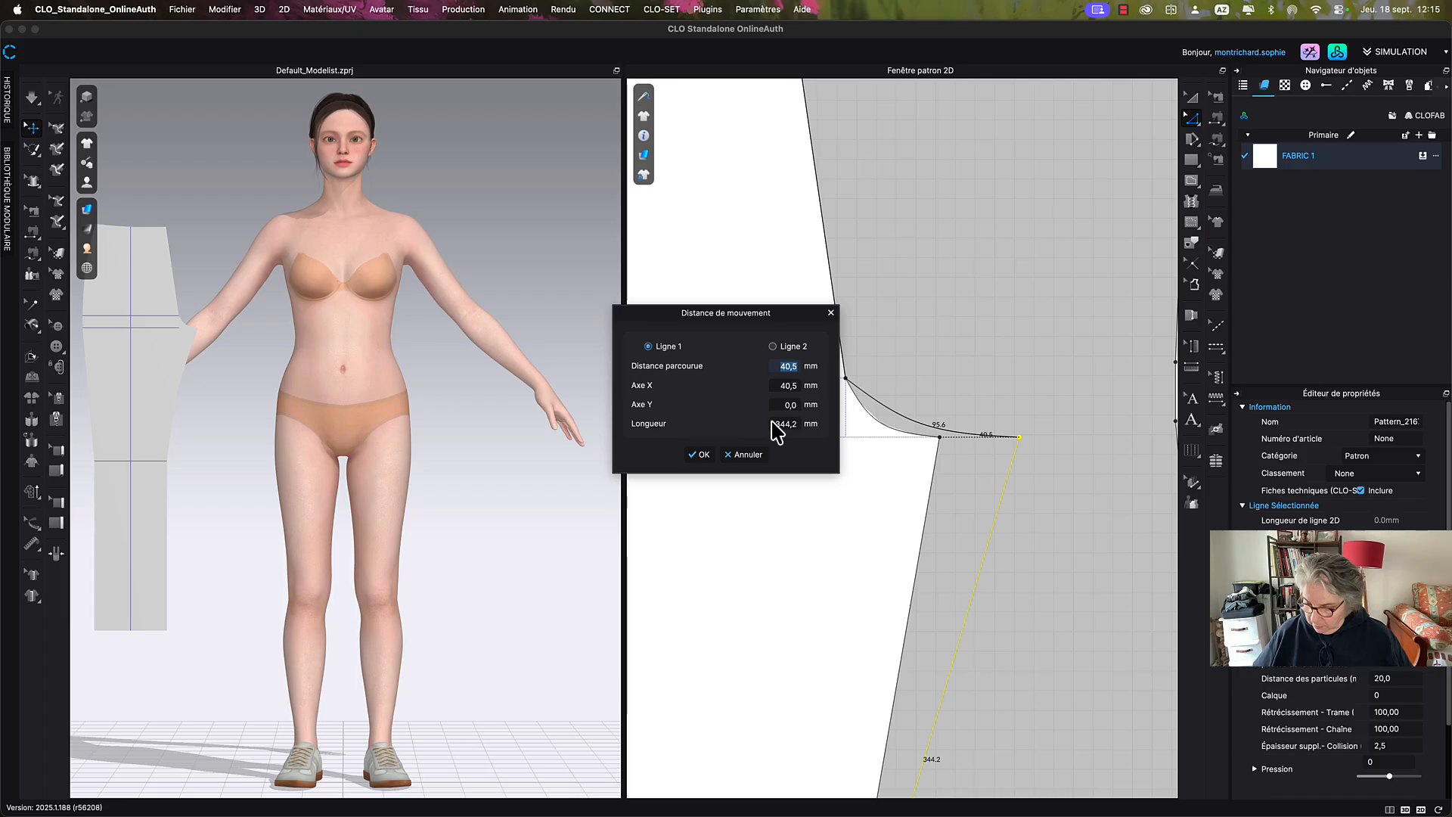
left_click(740, 460)
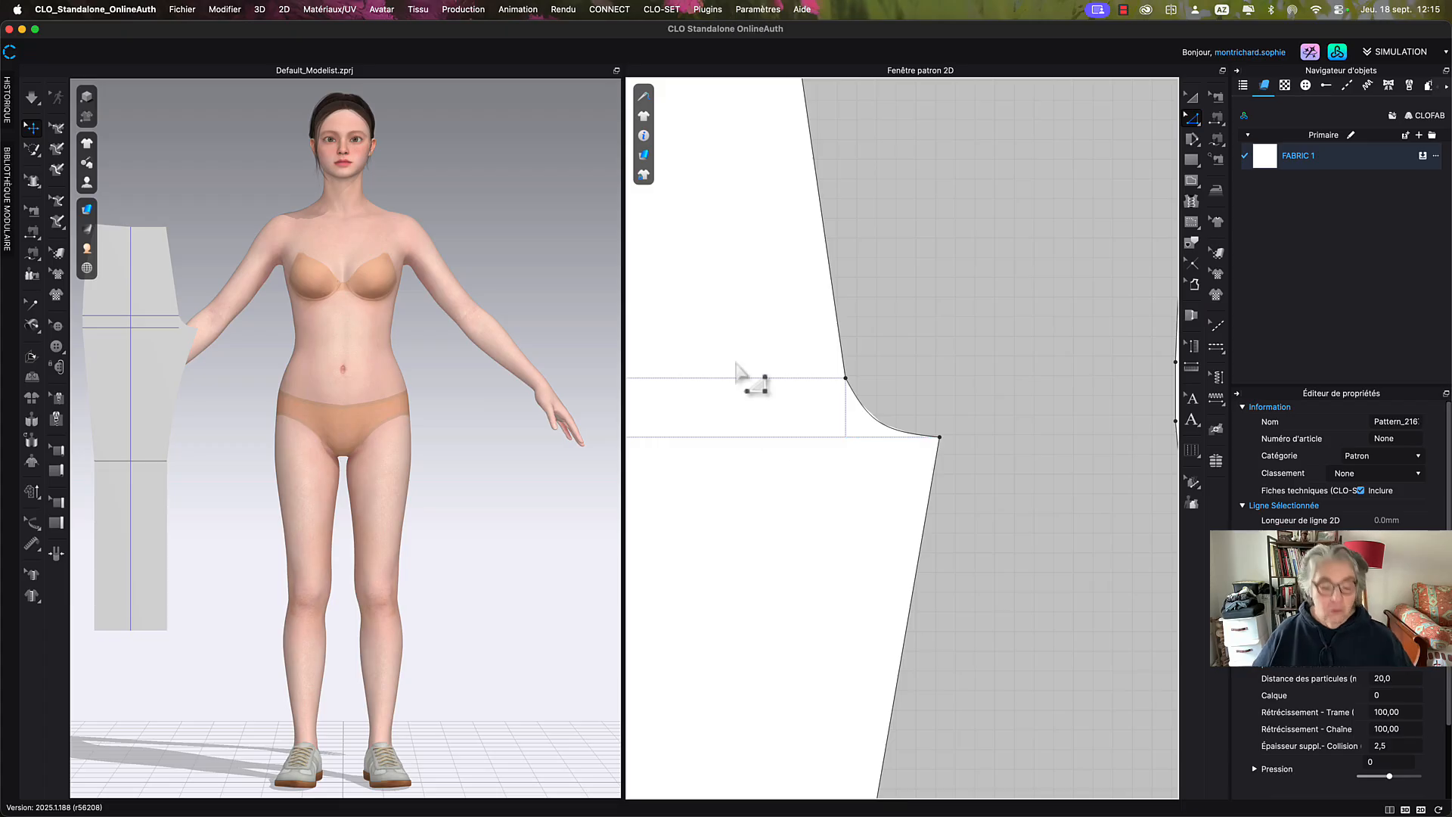
Undo the base-line conversion to read the horizontal crotch segment's length, and restore the conversion.
key("super+z")
key("super+z")
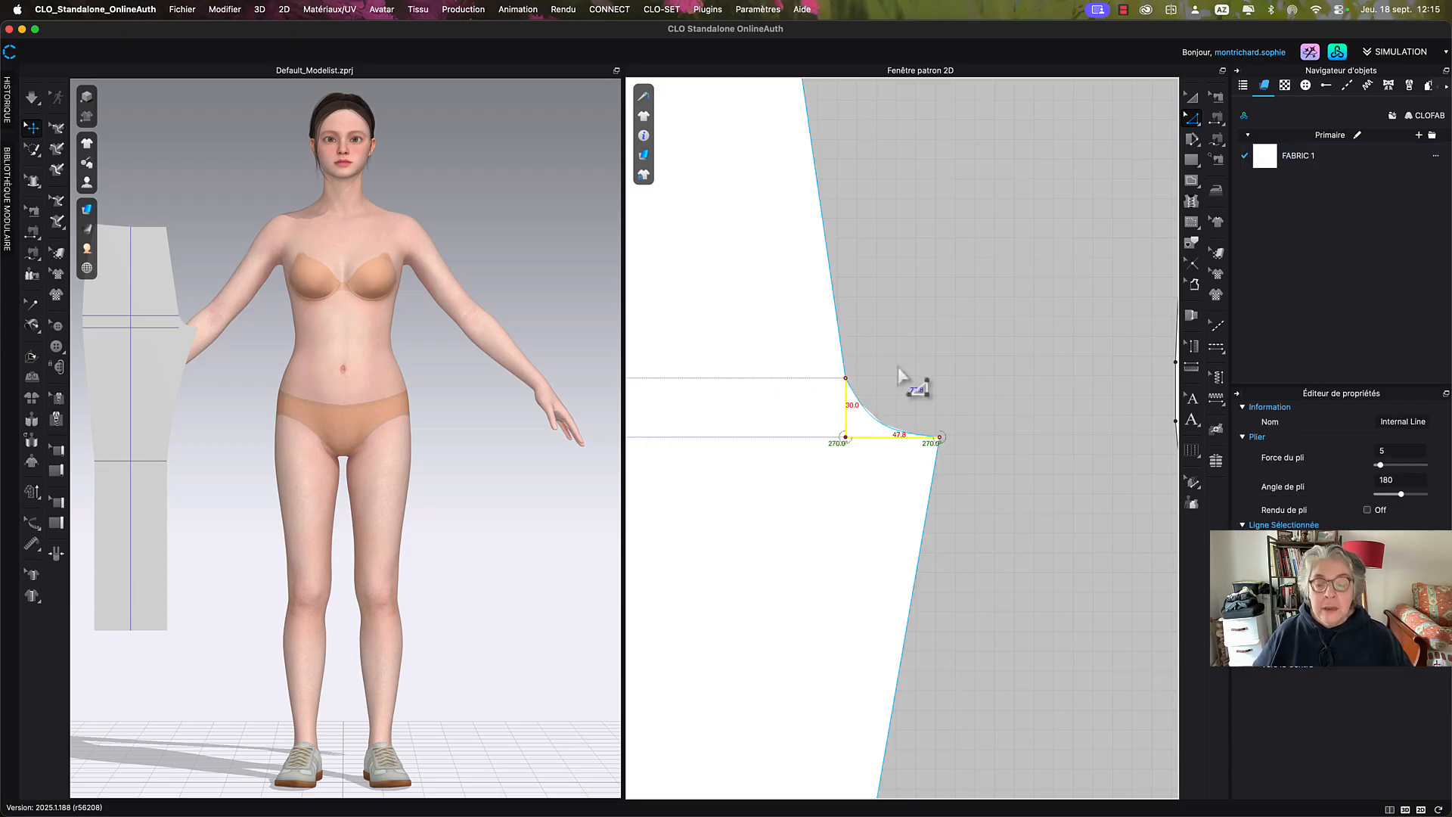
key("super+z")
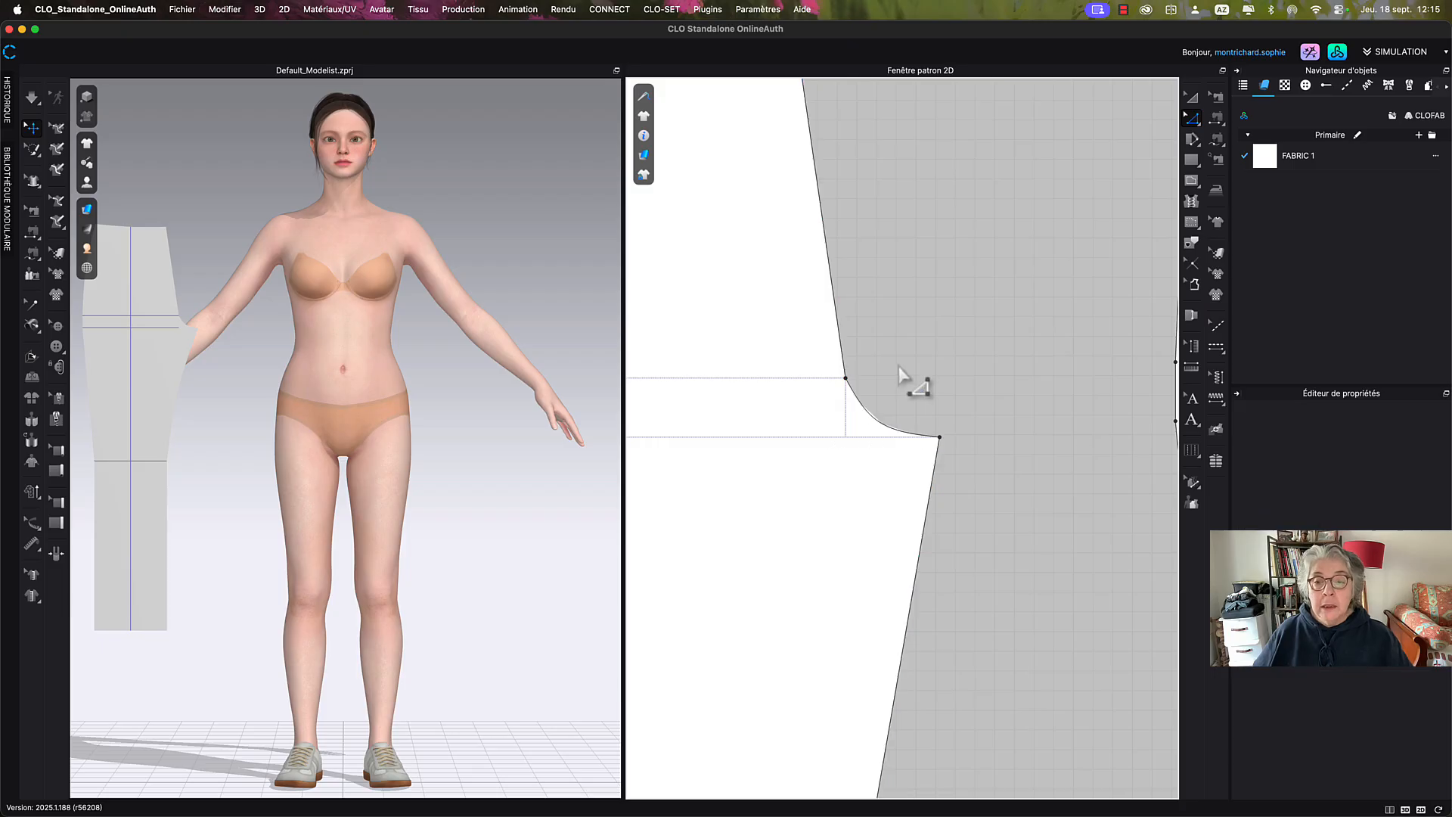
Move the copy's crotch point horizontally outward by 47,8 mm.
left_click_drag(938, 441, 960, 437)
right_click(959, 437)
type("4")
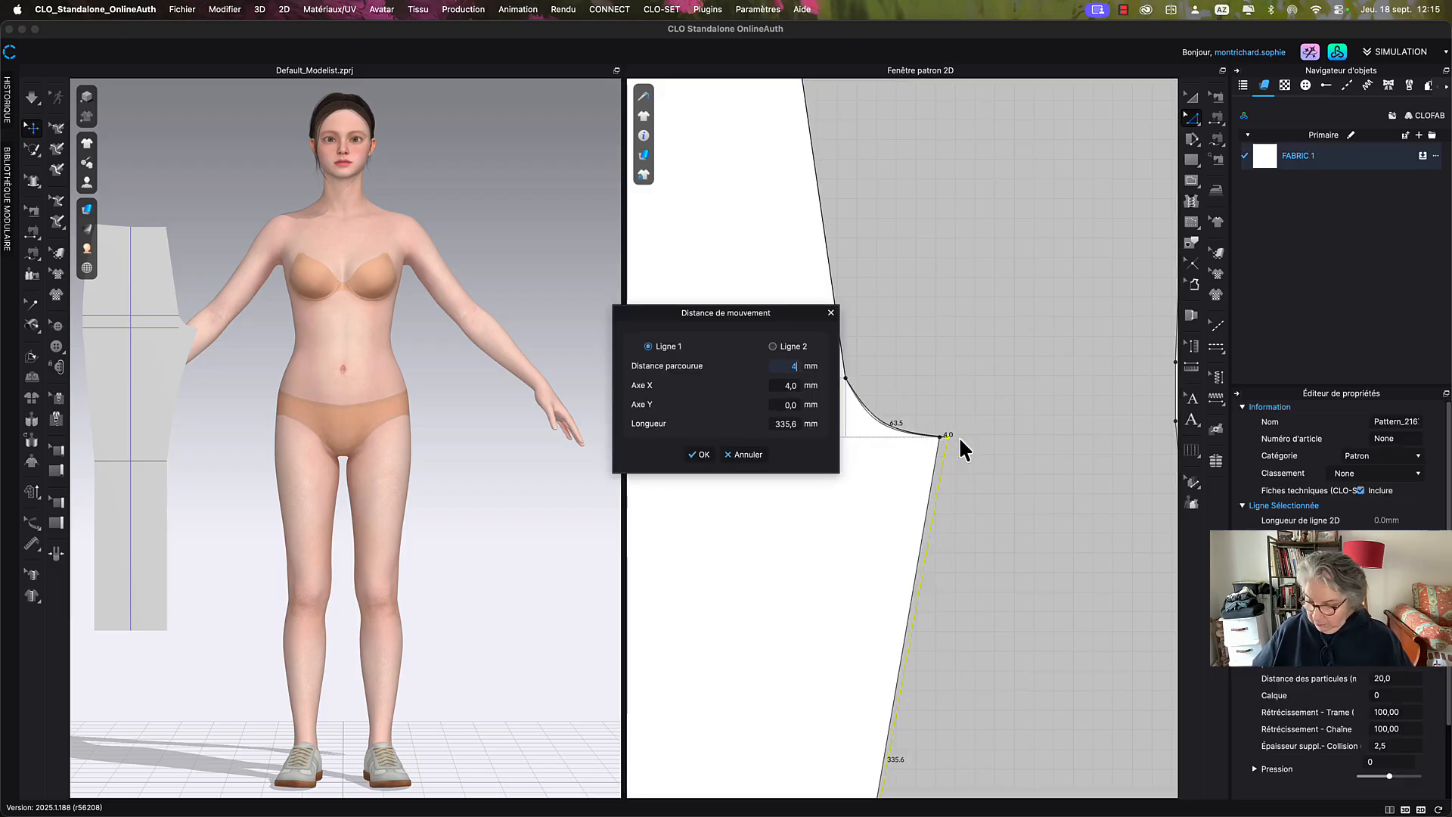
type("7,8")
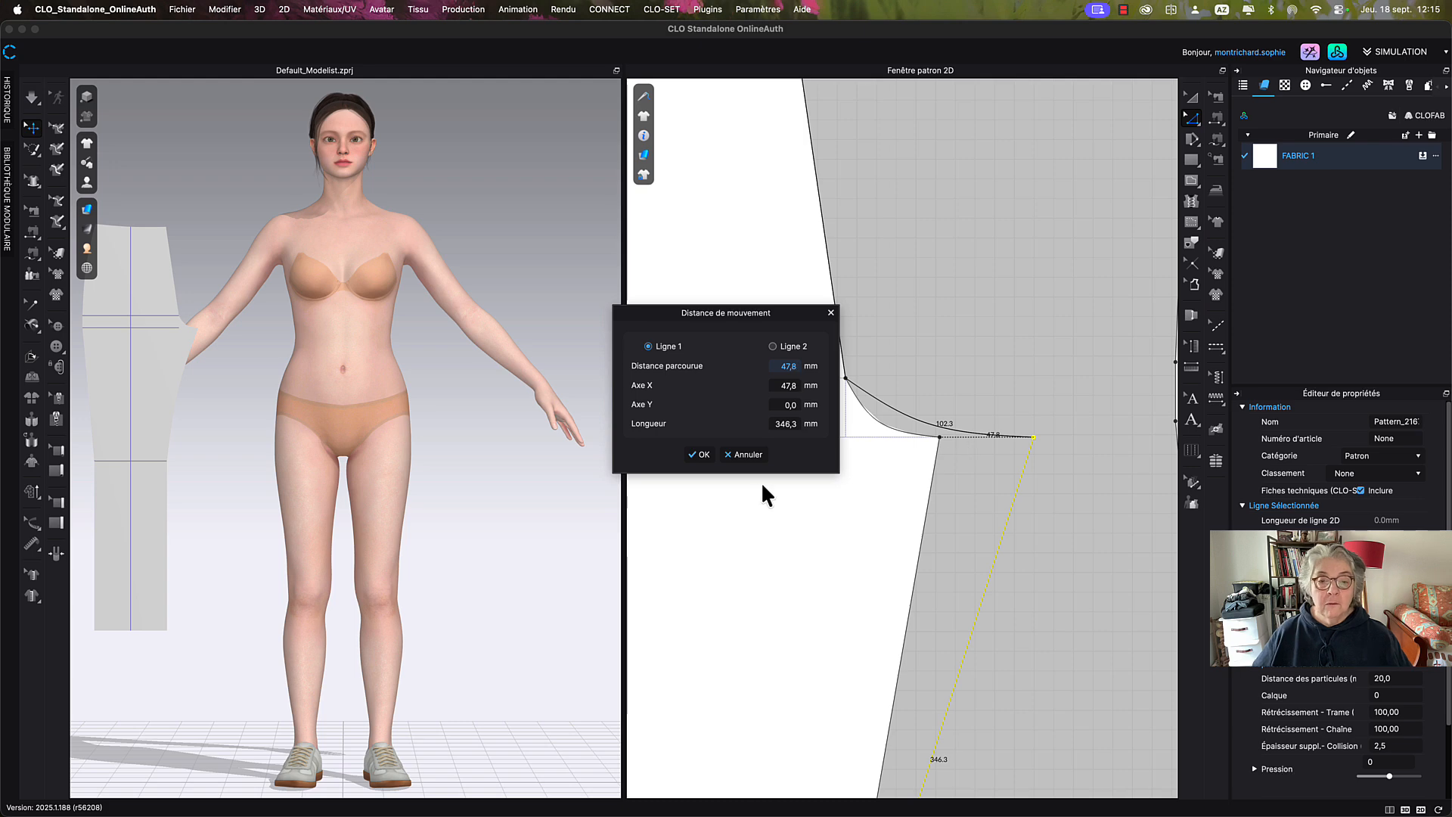
left_click(702, 455)
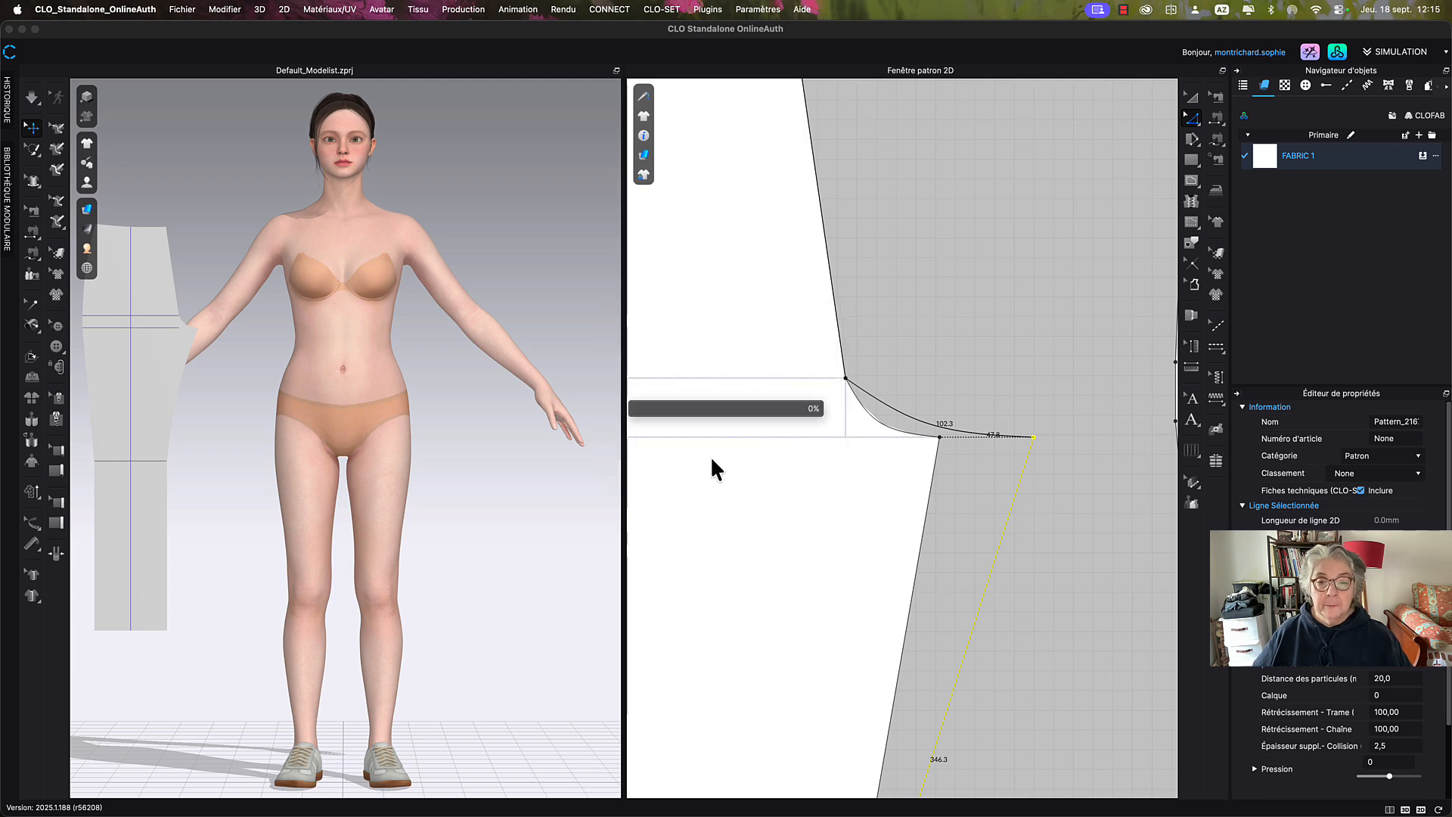
Move the upper end of the copy's crotch curve 20 mm up along the edge toward the waist.
scroll(983, 346, "down", 2)
middle_click_drag(935, 333, 942, 380)
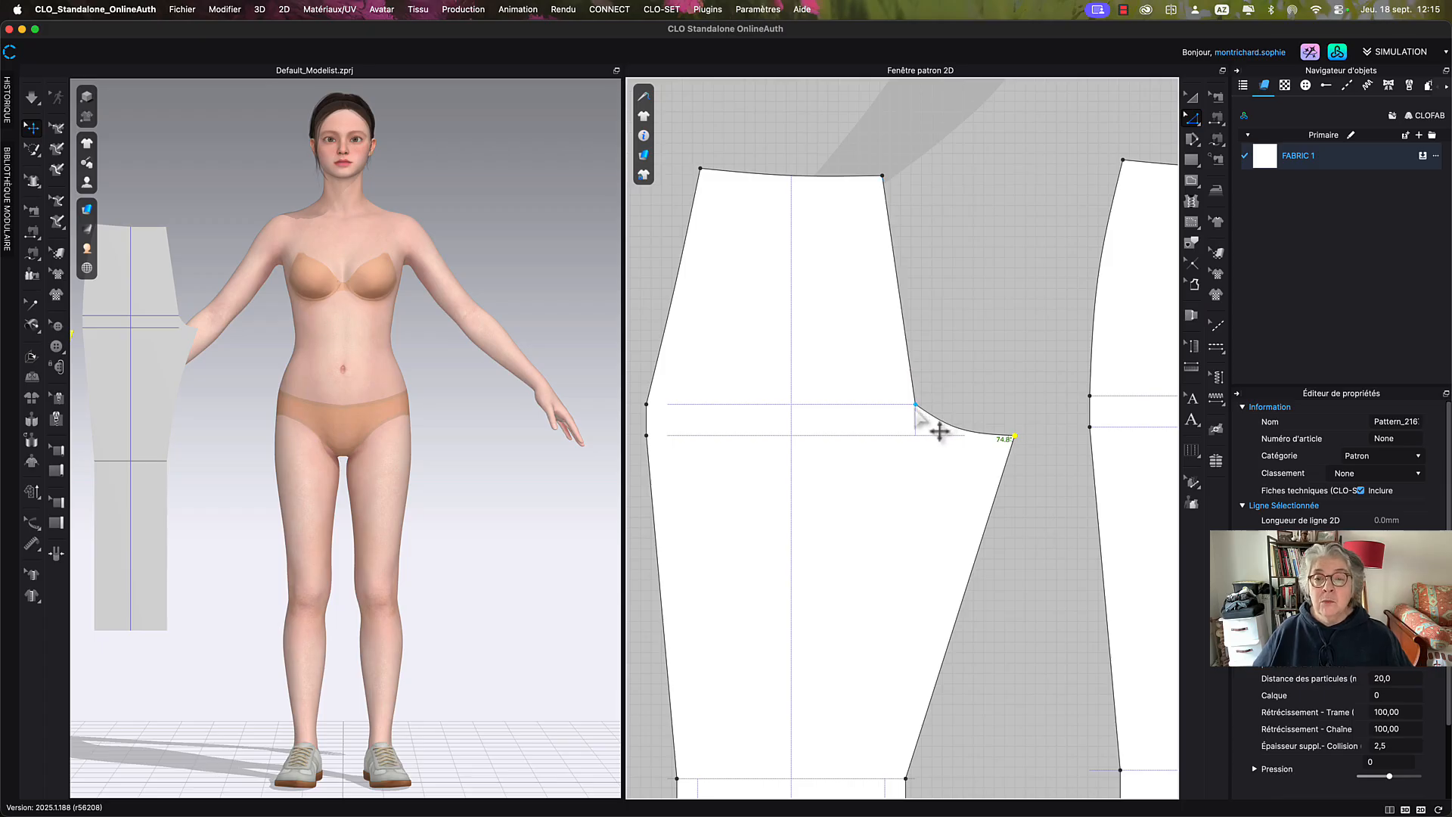
left_click_drag(938, 428, 936, 410)
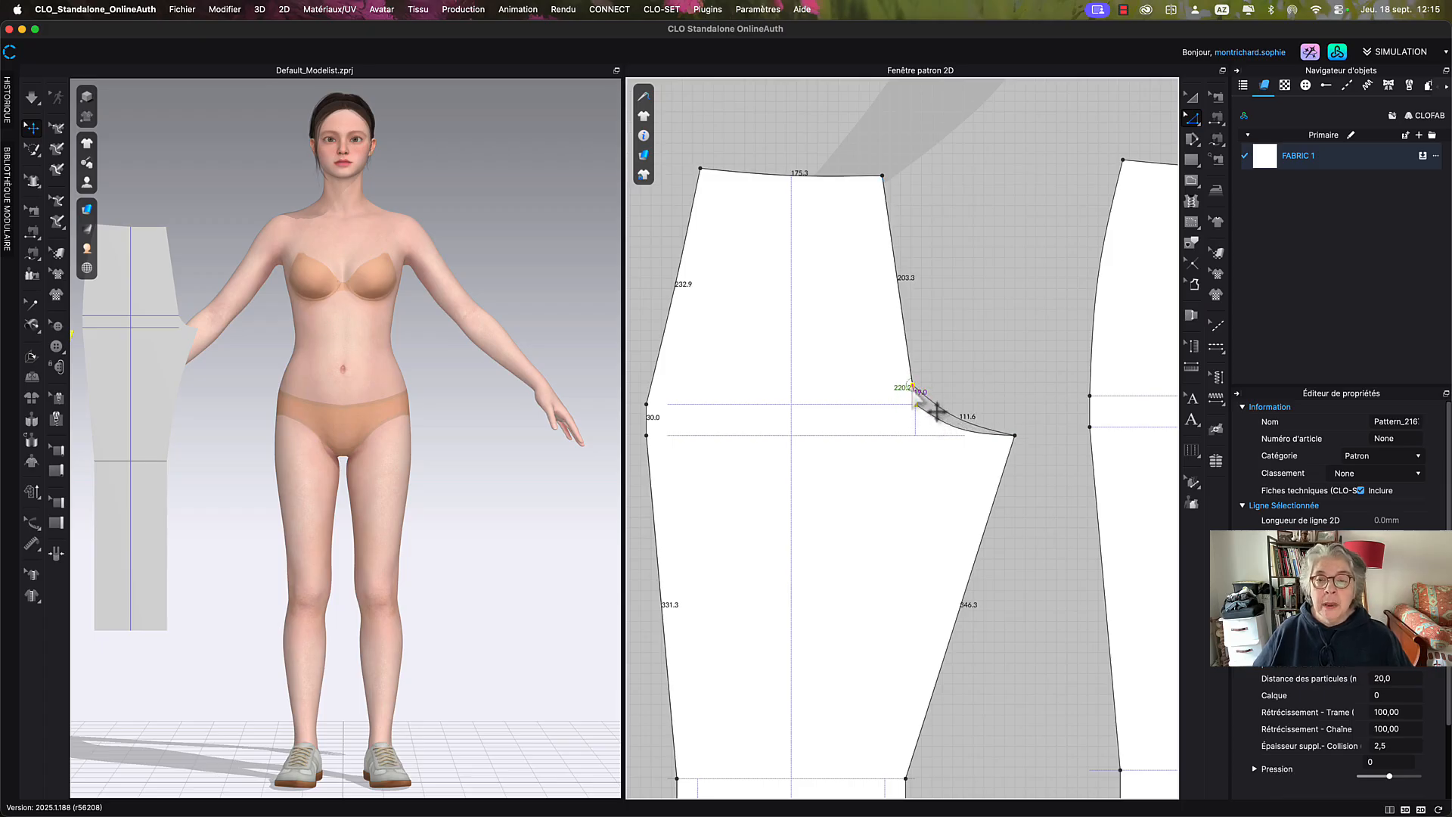
right_click(936, 410)
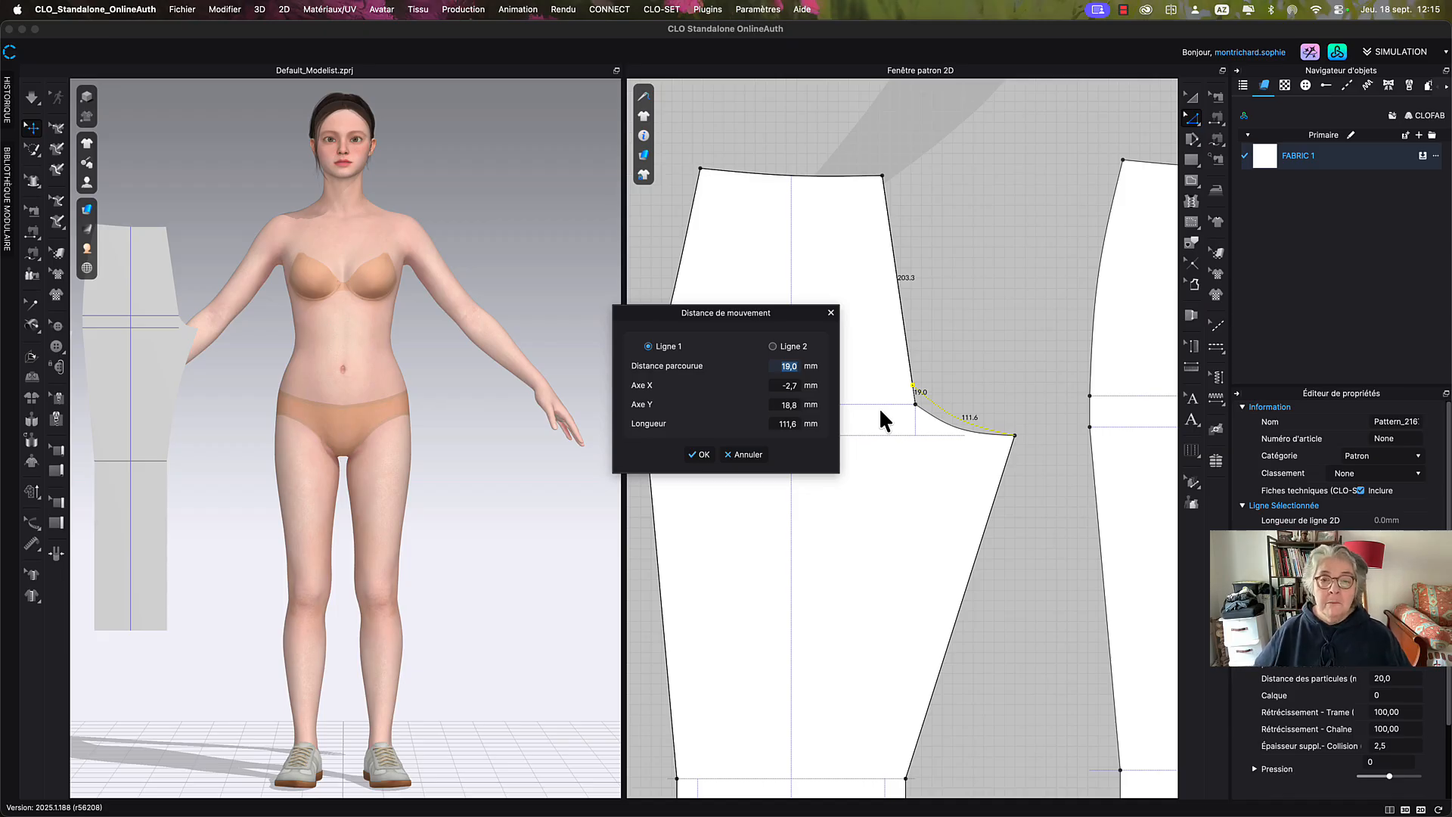
type("20")
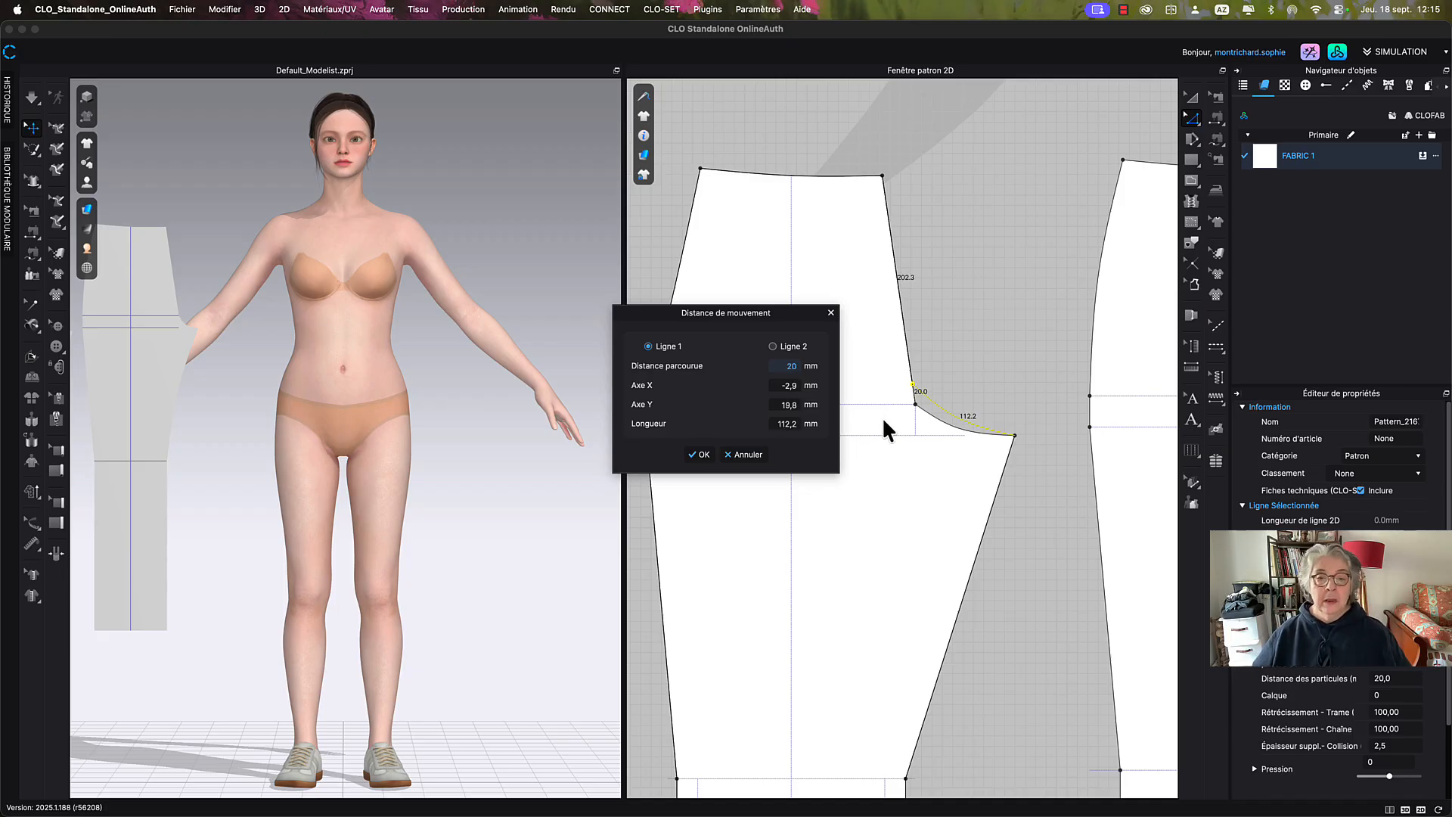
left_click(701, 456)
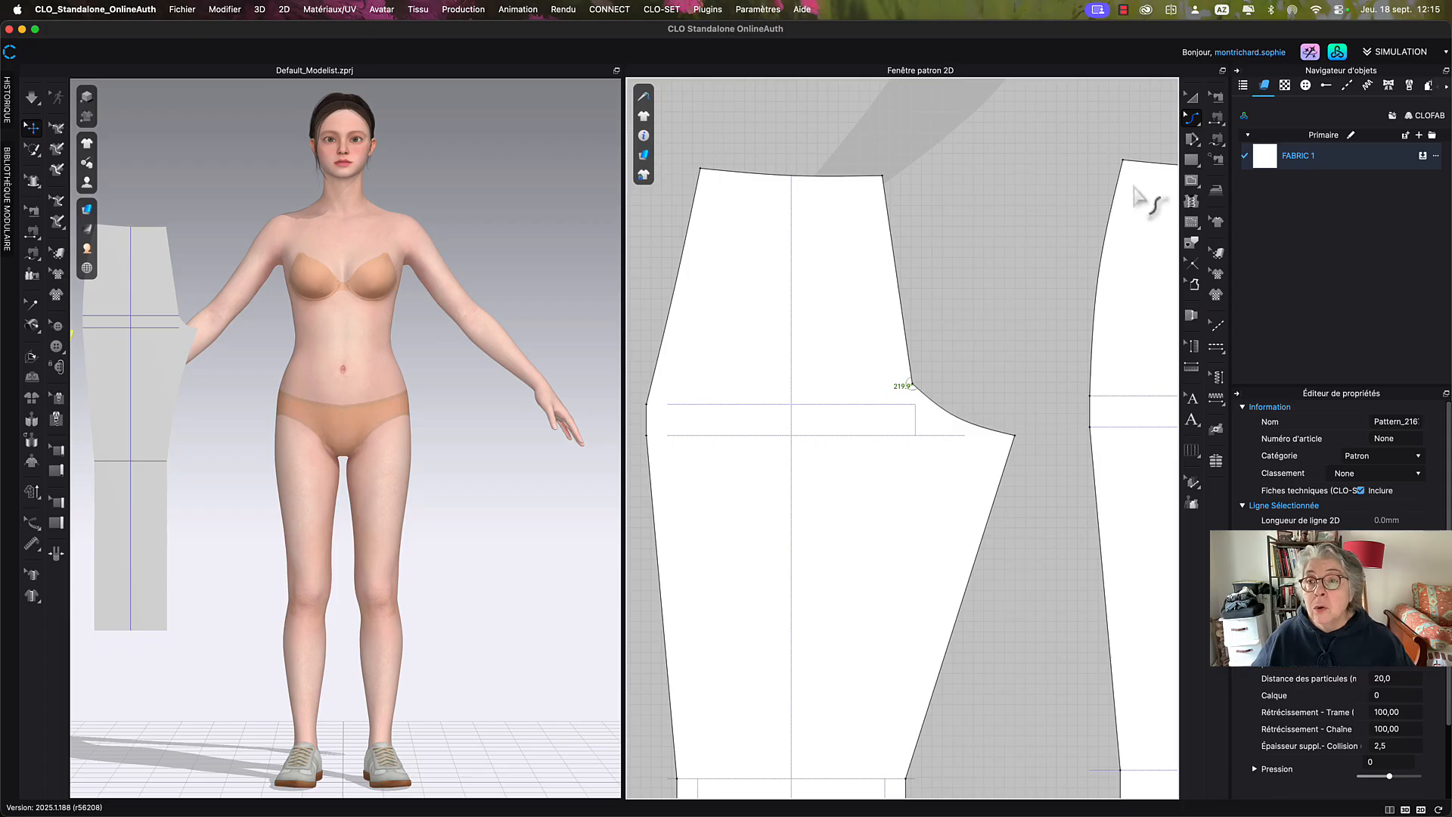
Deepen the copy's crotch curve by moving its curve point inward toward the corner of the L-shaped crotch line.
left_click(1192, 123)
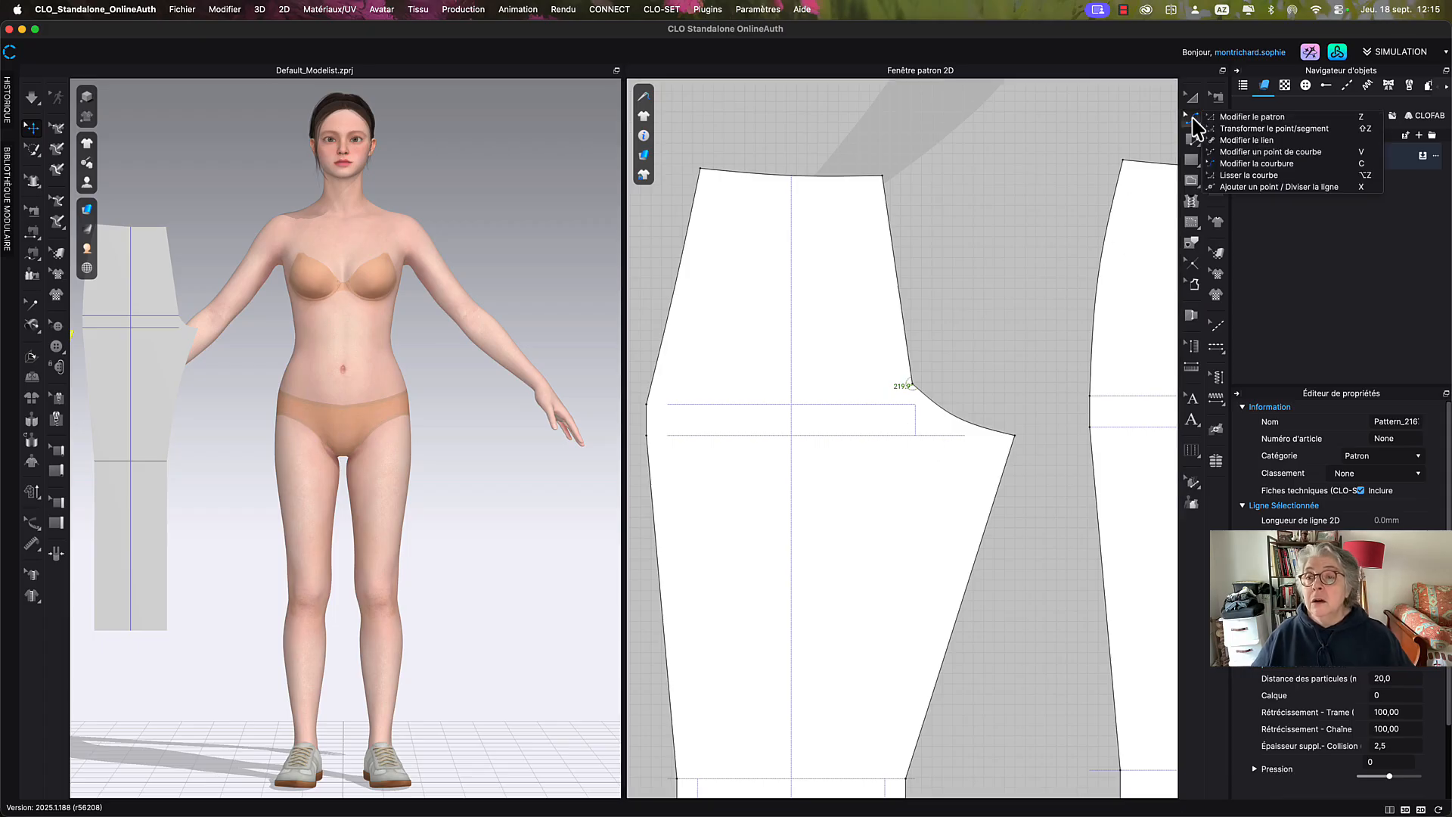
left_click(1241, 152)
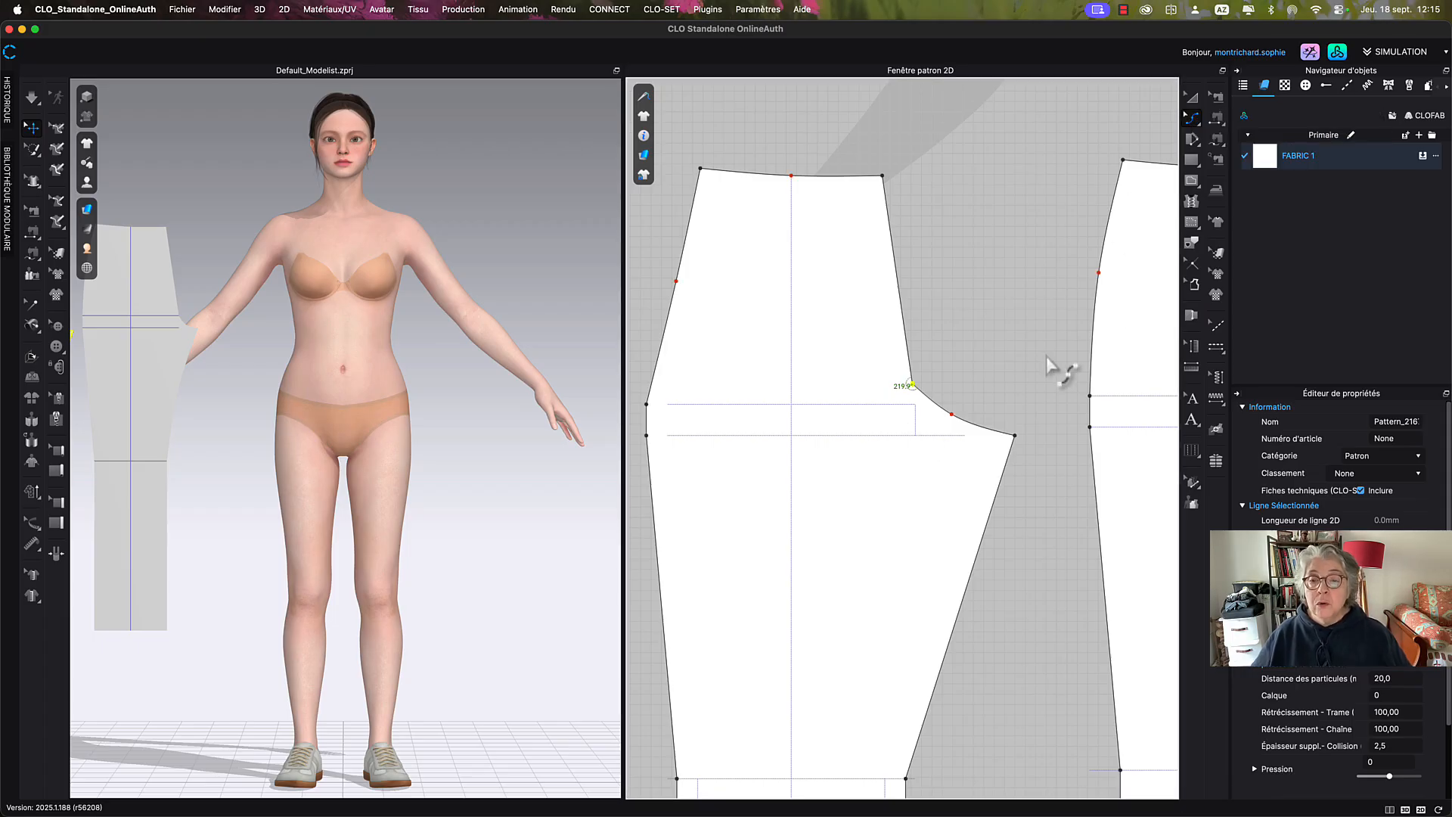
left_click_drag(953, 415, 941, 419)
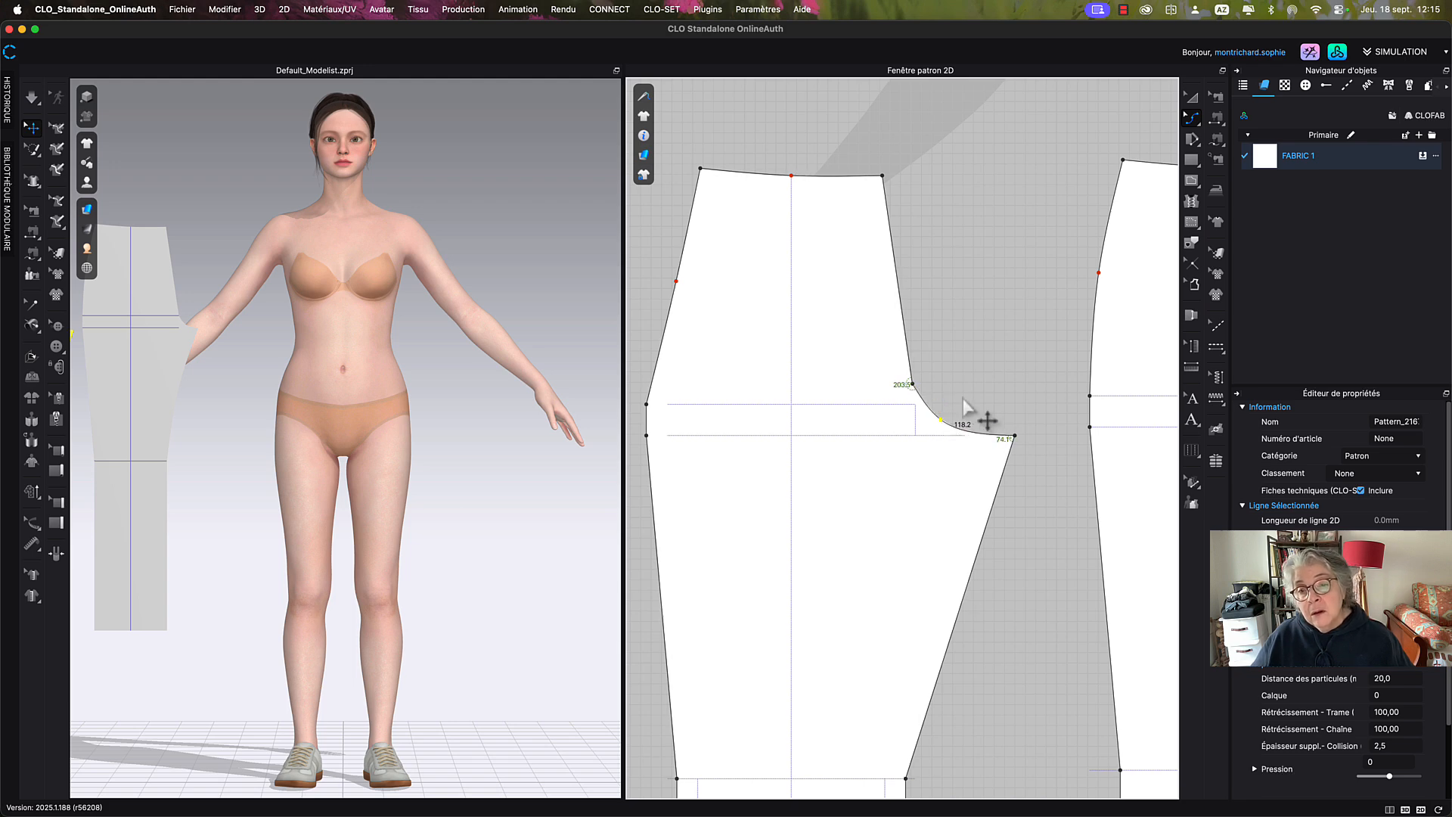
left_click(975, 388)
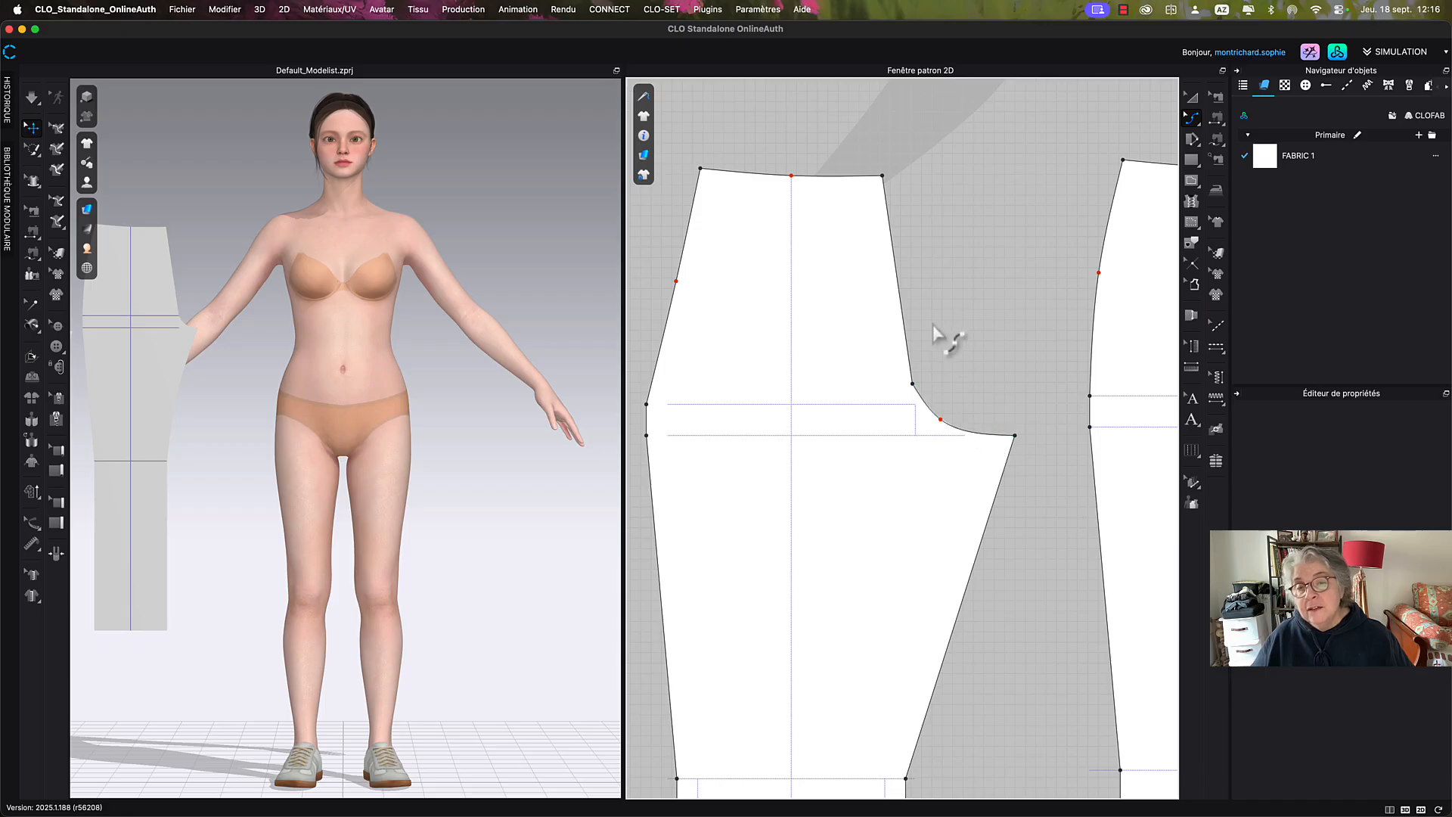
right_click_drag(940, 333, 940, 366)
left_click(1193, 99)
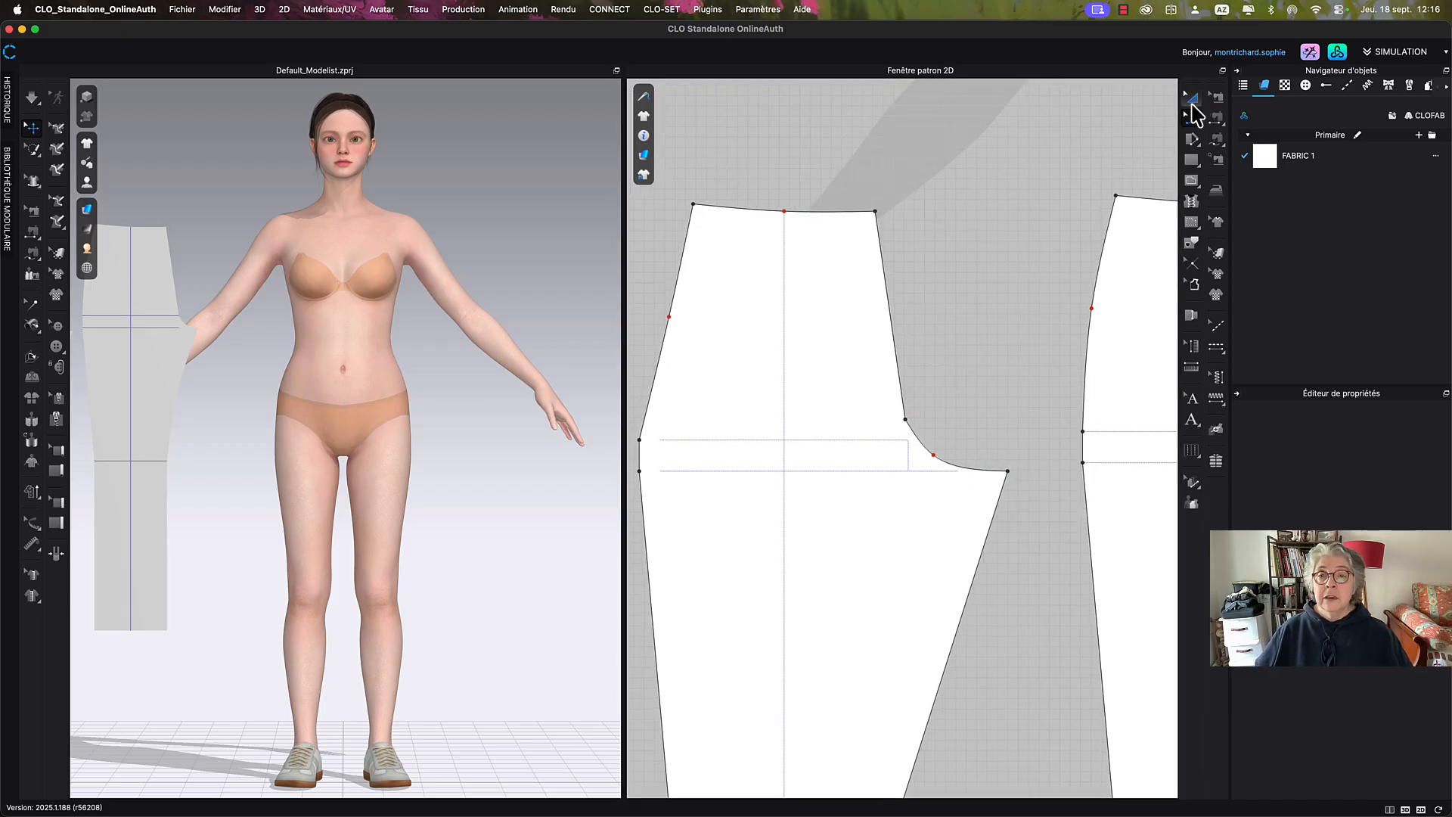
Compare the avatar's side and back views with the waist, hip and crotch area of the copied trouser piece.
middle_click_drag(921, 296, 986, 311)
scroll(869, 320, "down", 4)
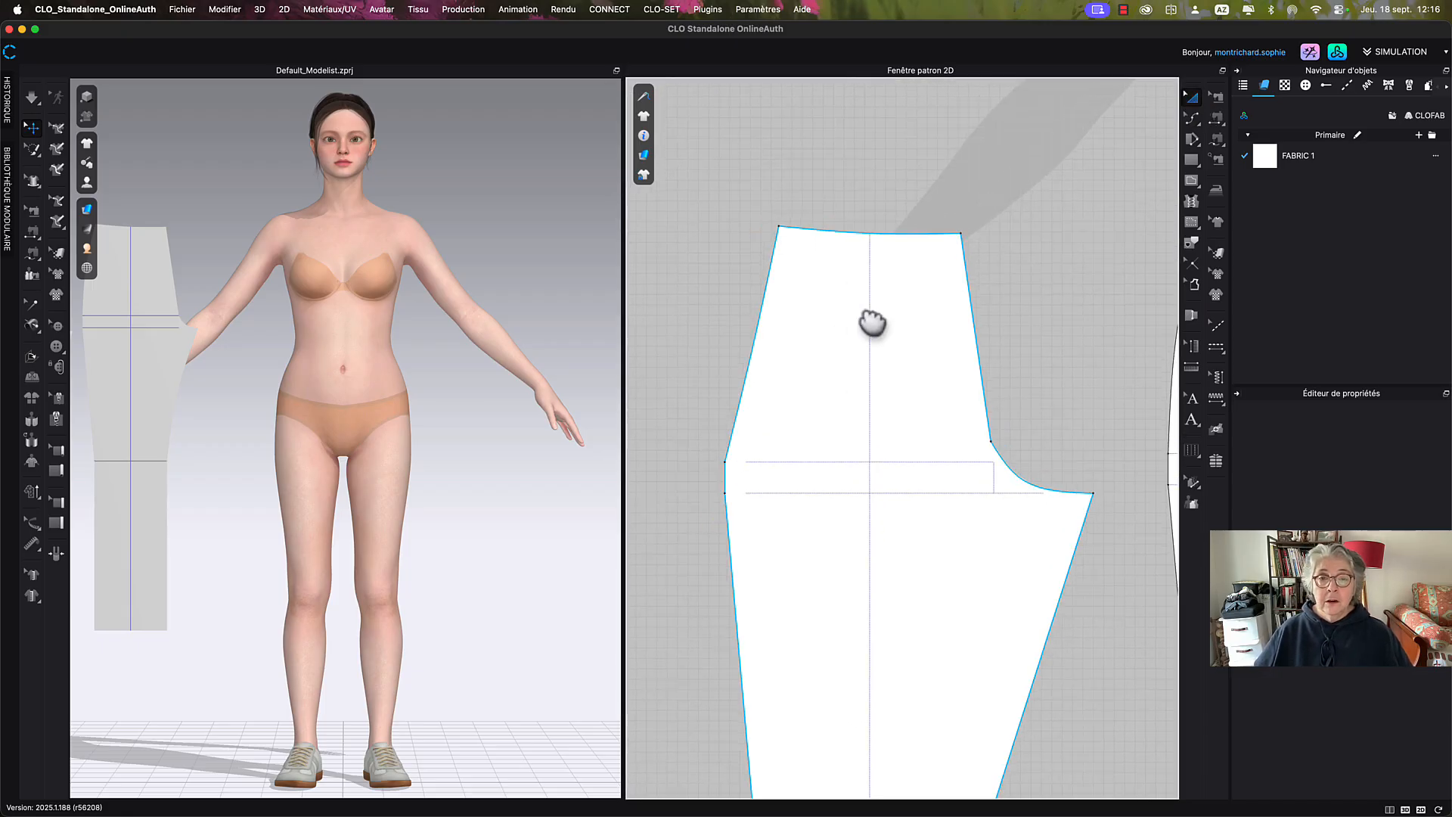
middle_click_drag(900, 446, 889, 320)
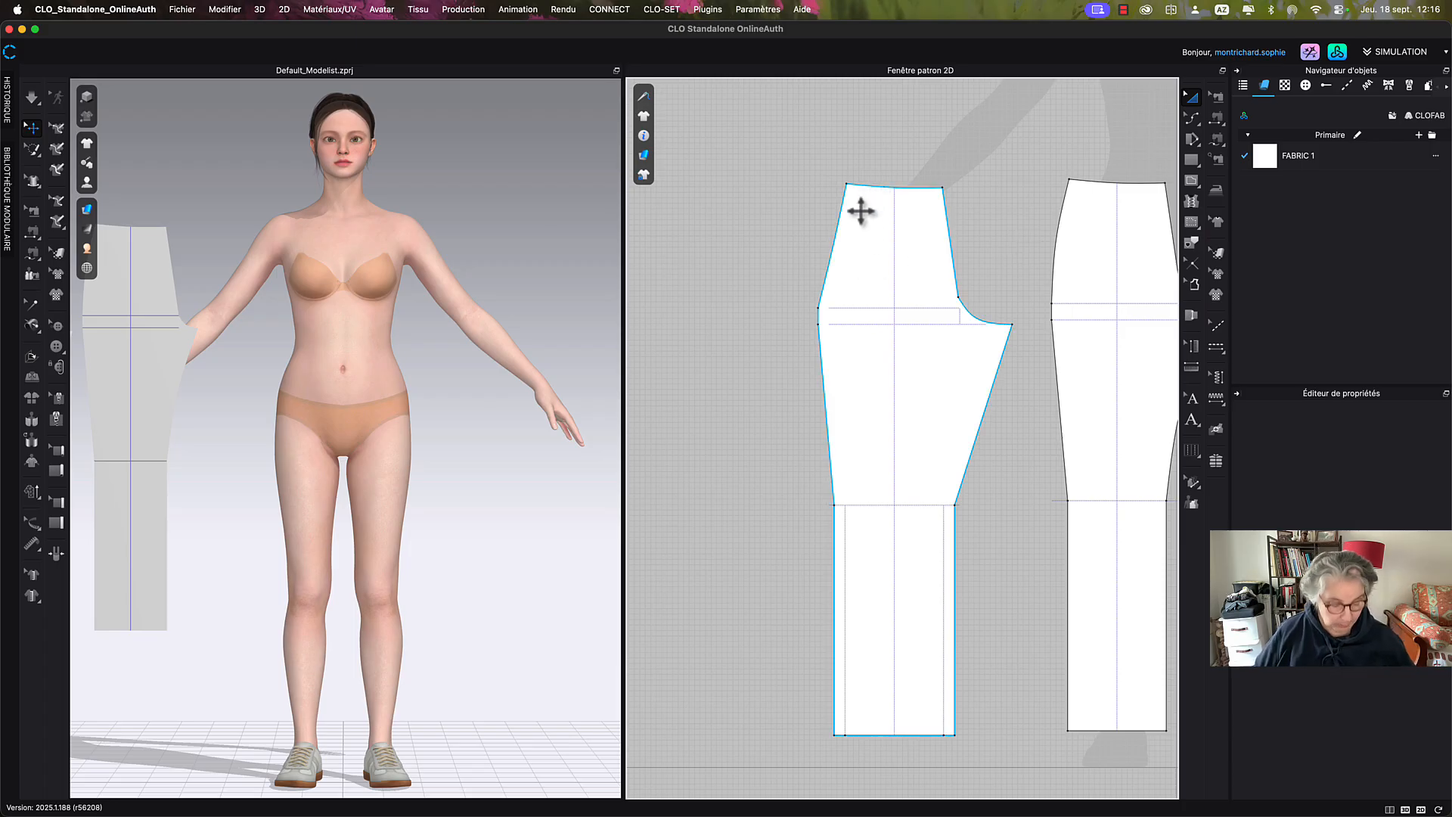
key("z")
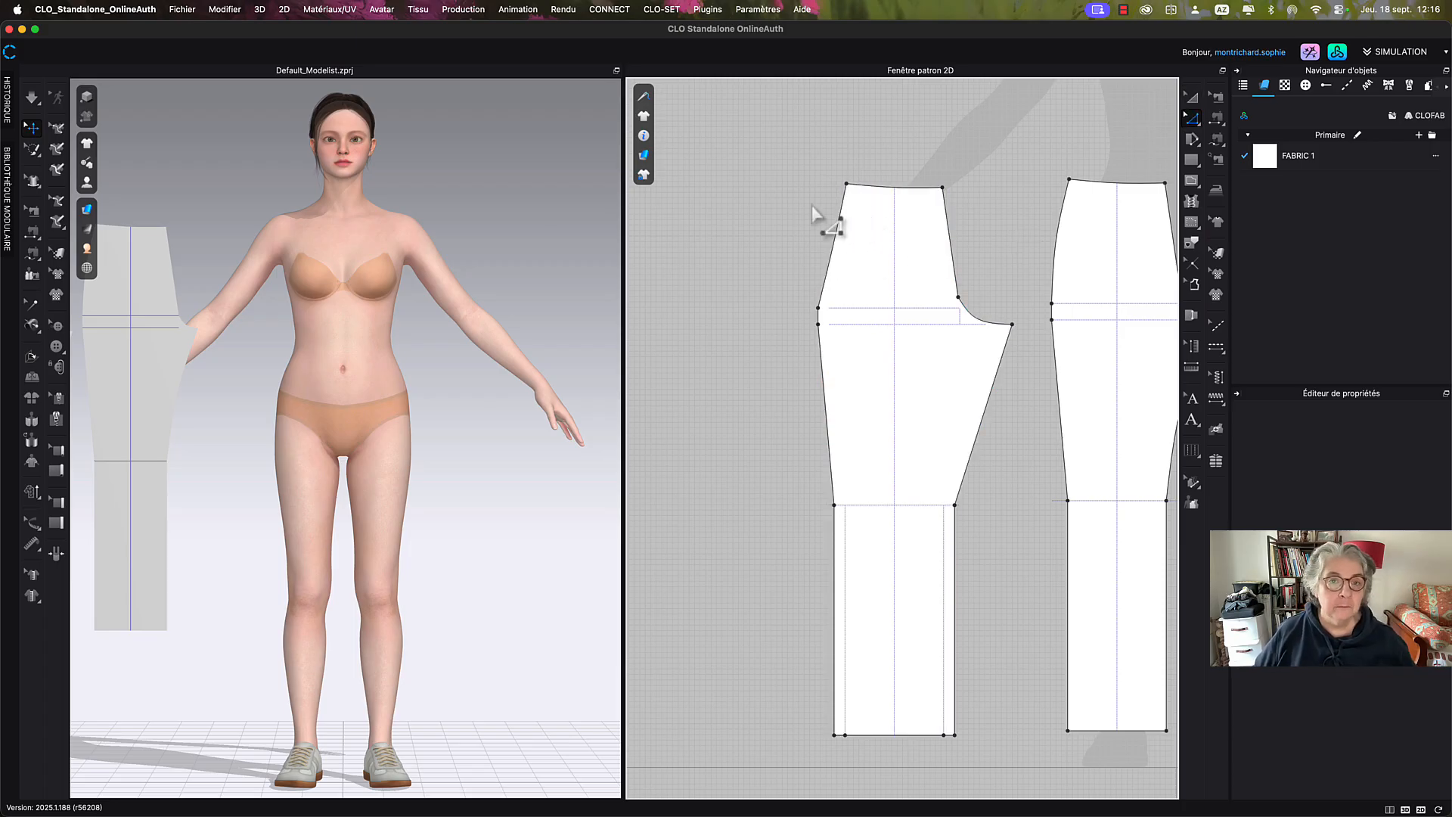
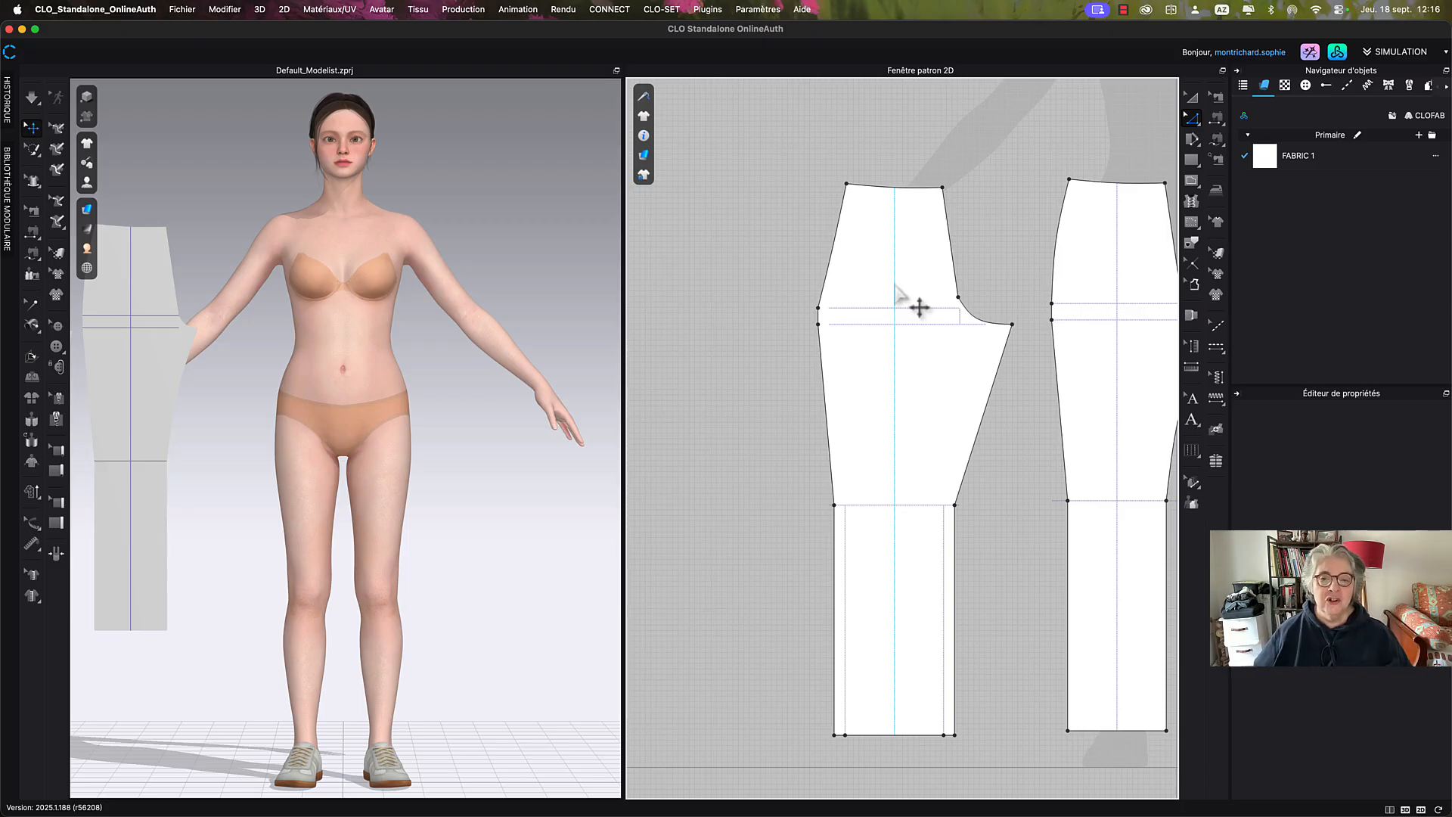
right_click_drag(460, 237, 464, 415)
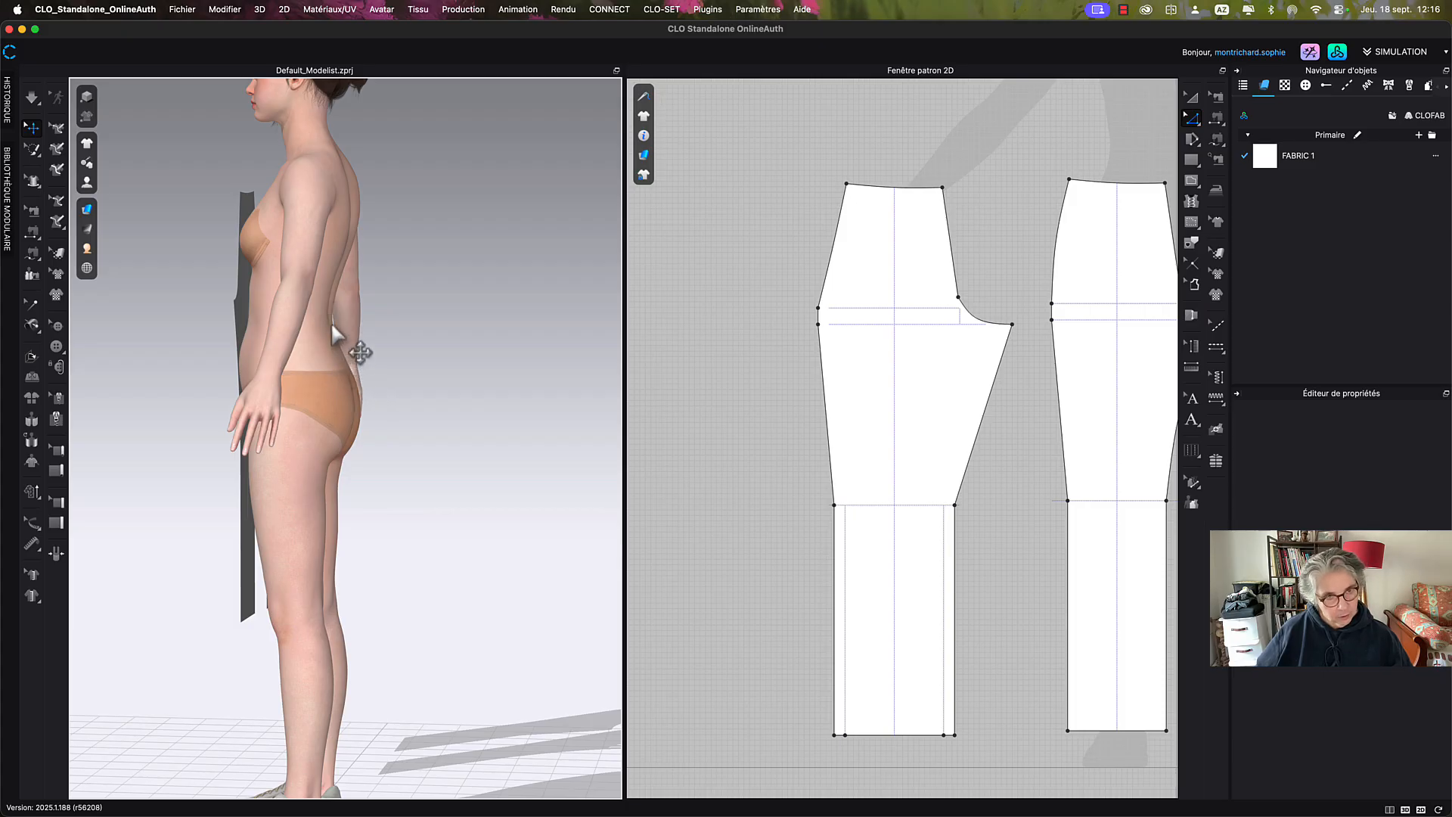
right_click_drag(395, 350, 567, 390)
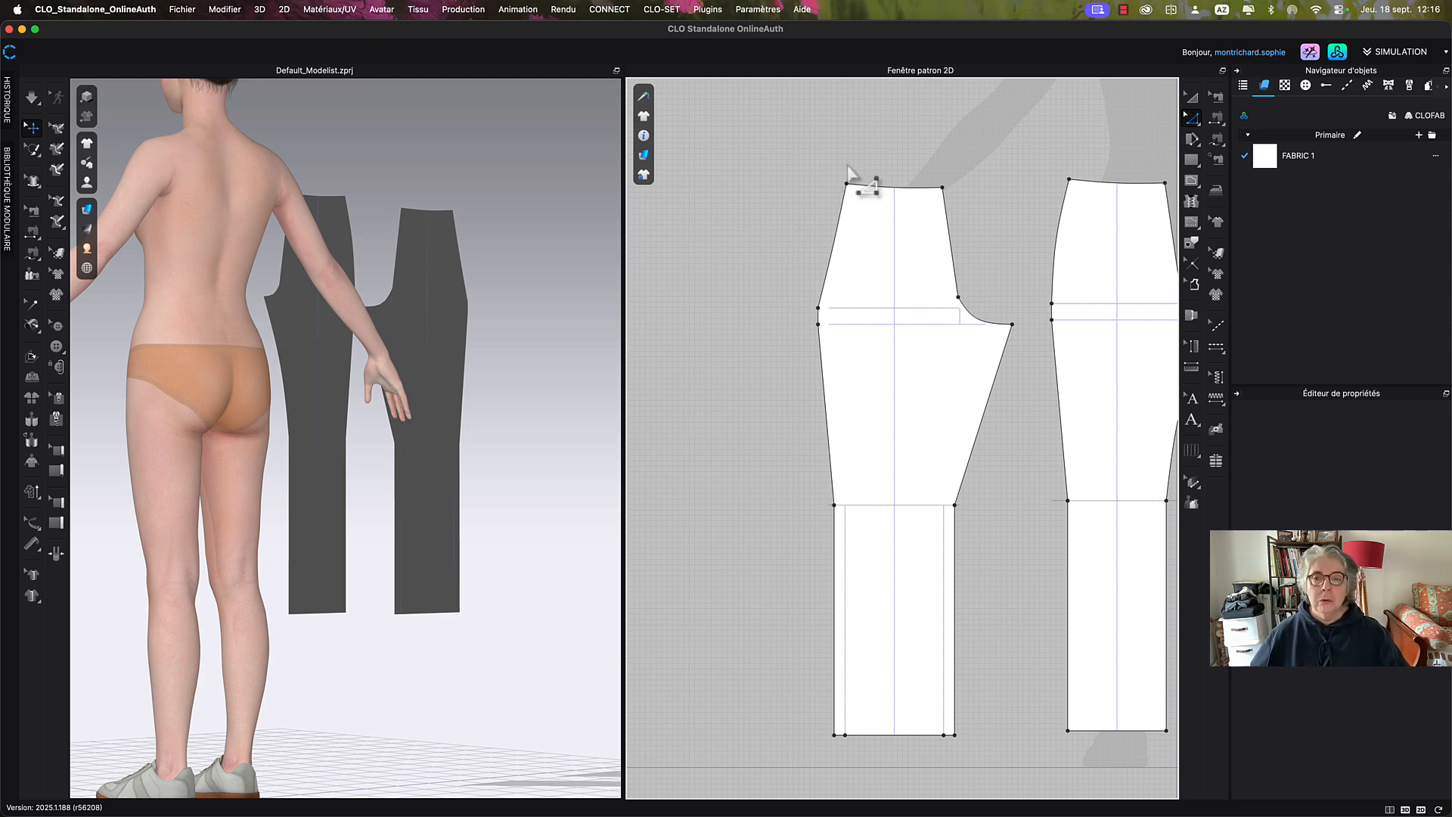
left_click_drag(772, 125, 972, 356)
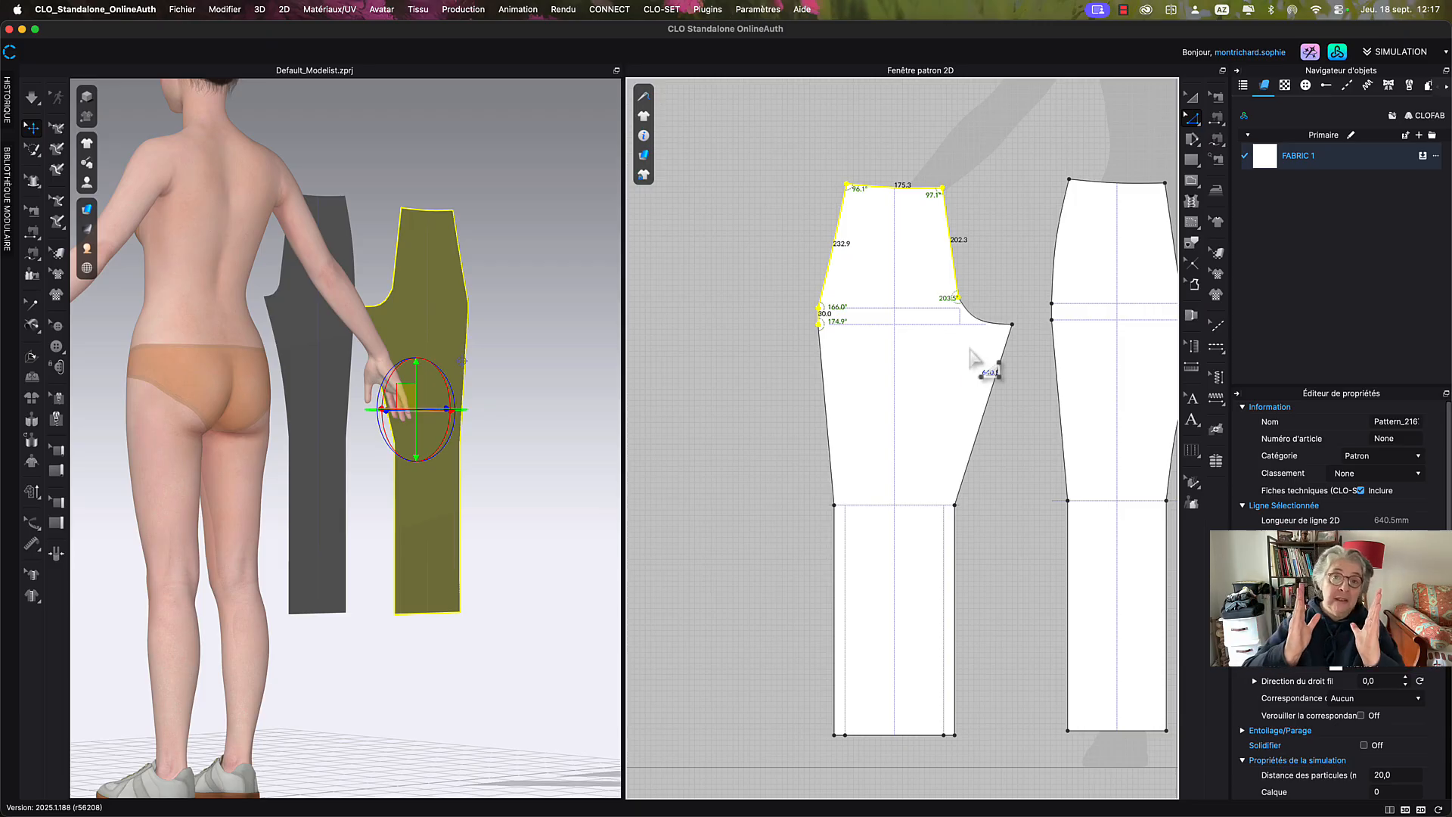
left_click(1016, 136)
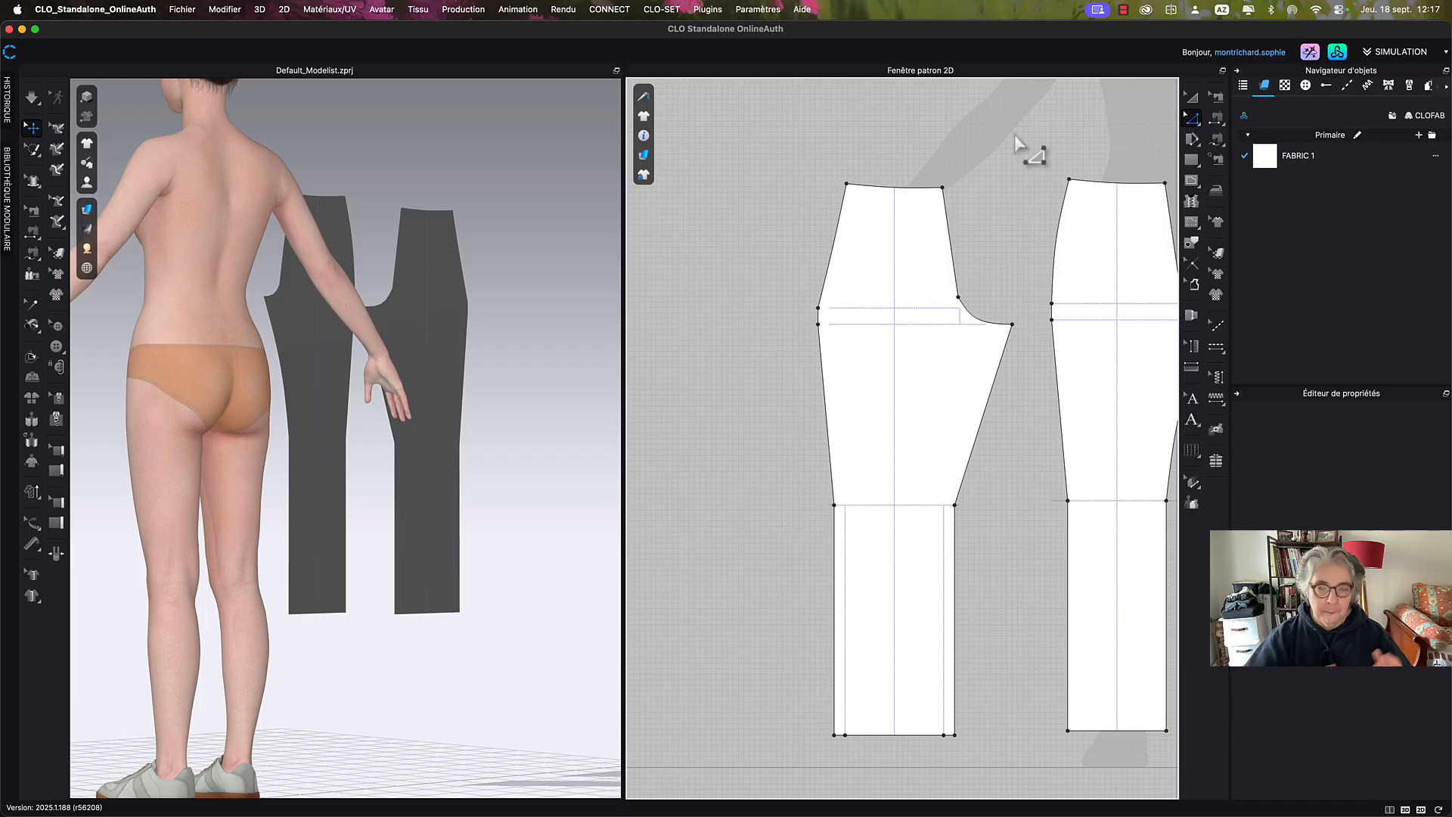
left_click(1191, 182)
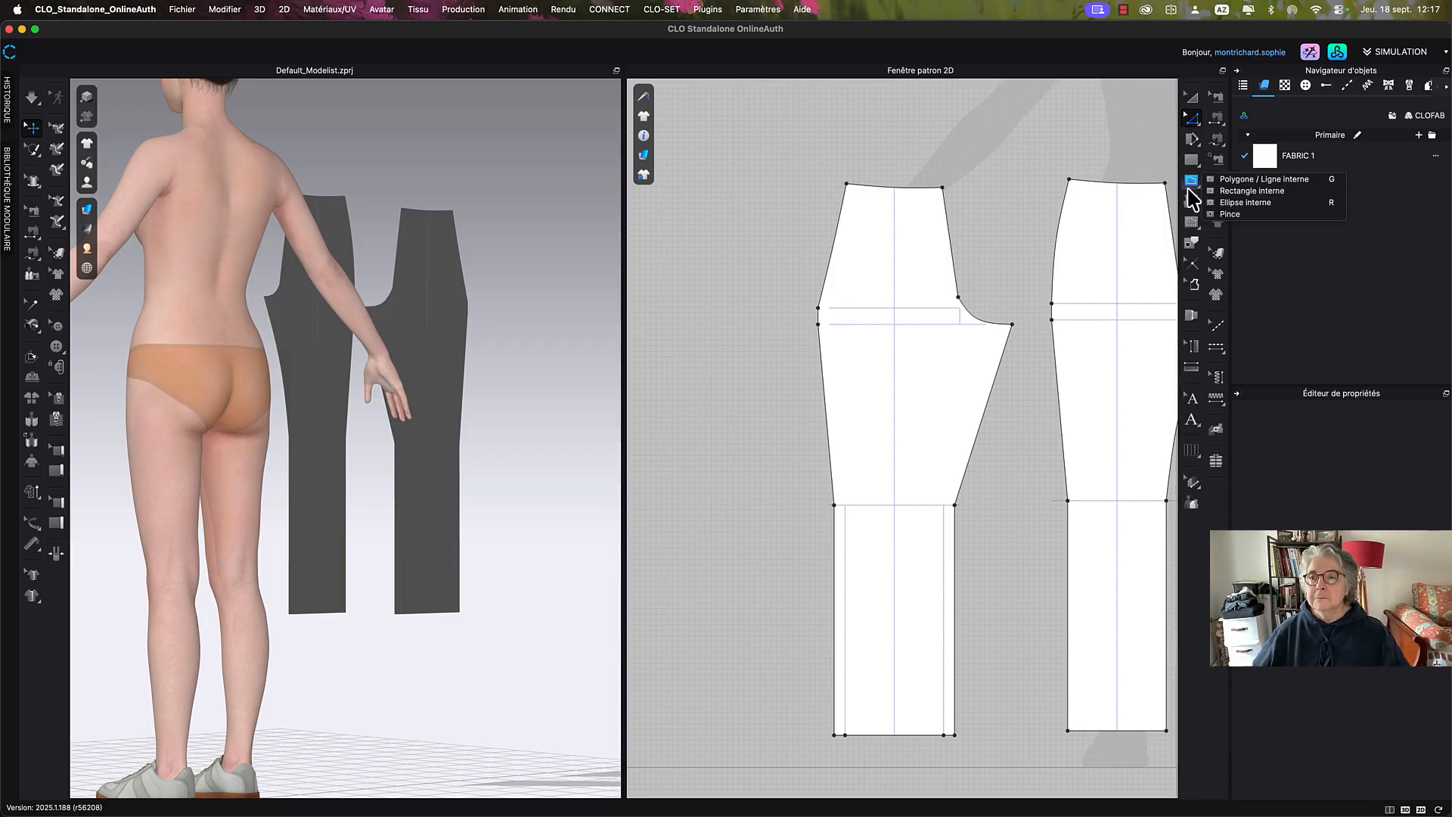
left_click(1256, 188)
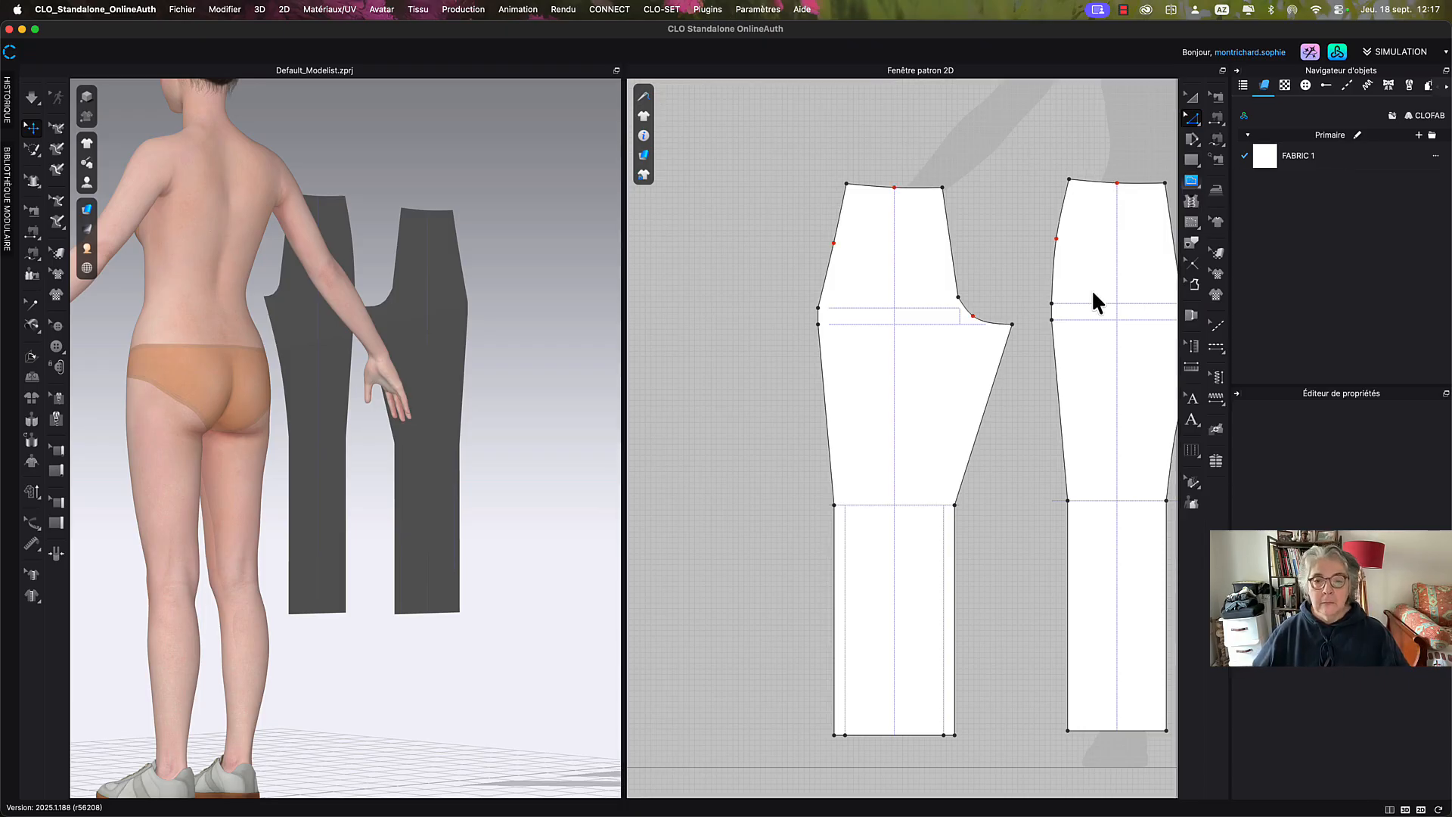
left_click(834, 505)
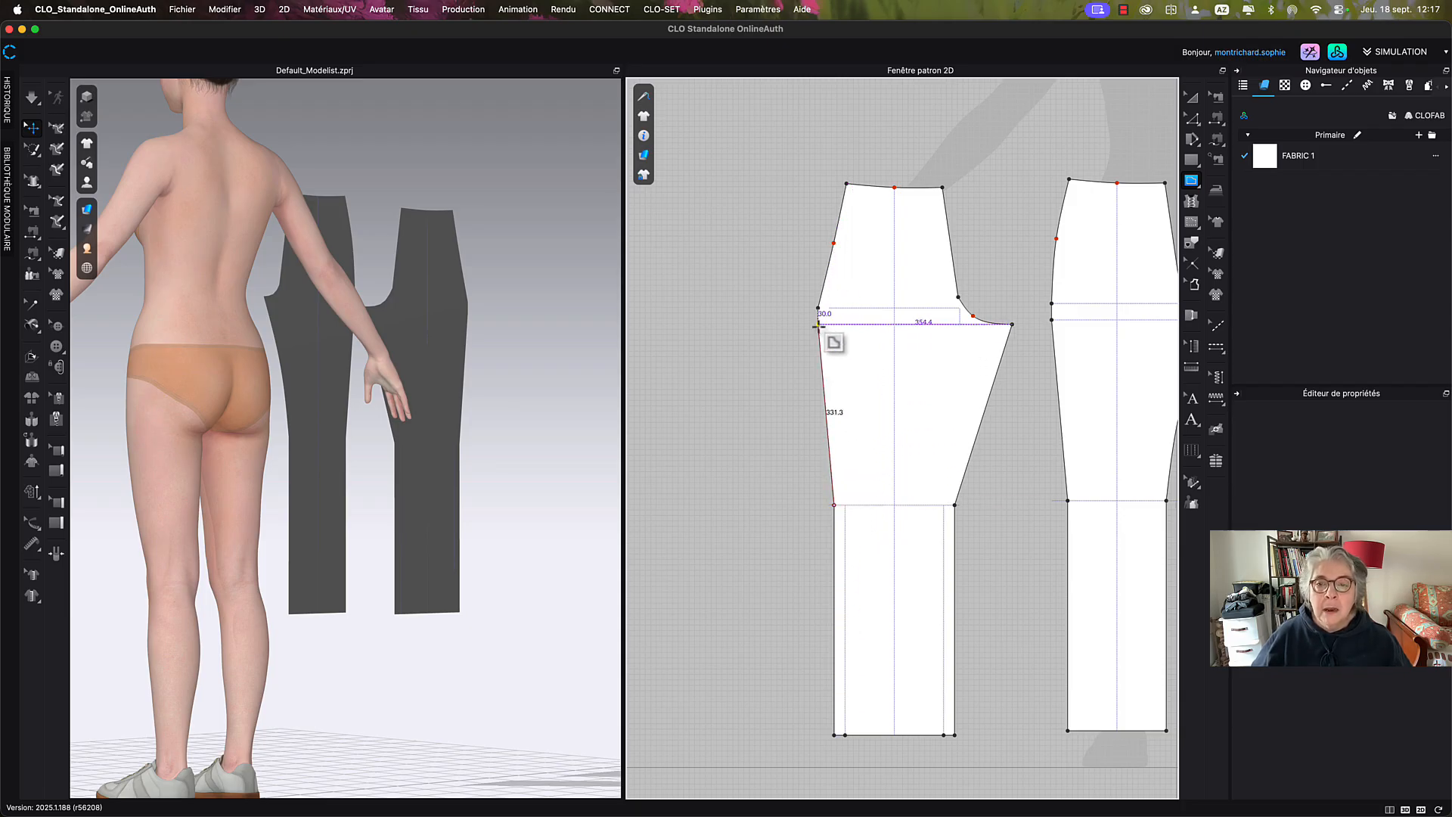
left_click(817, 325)
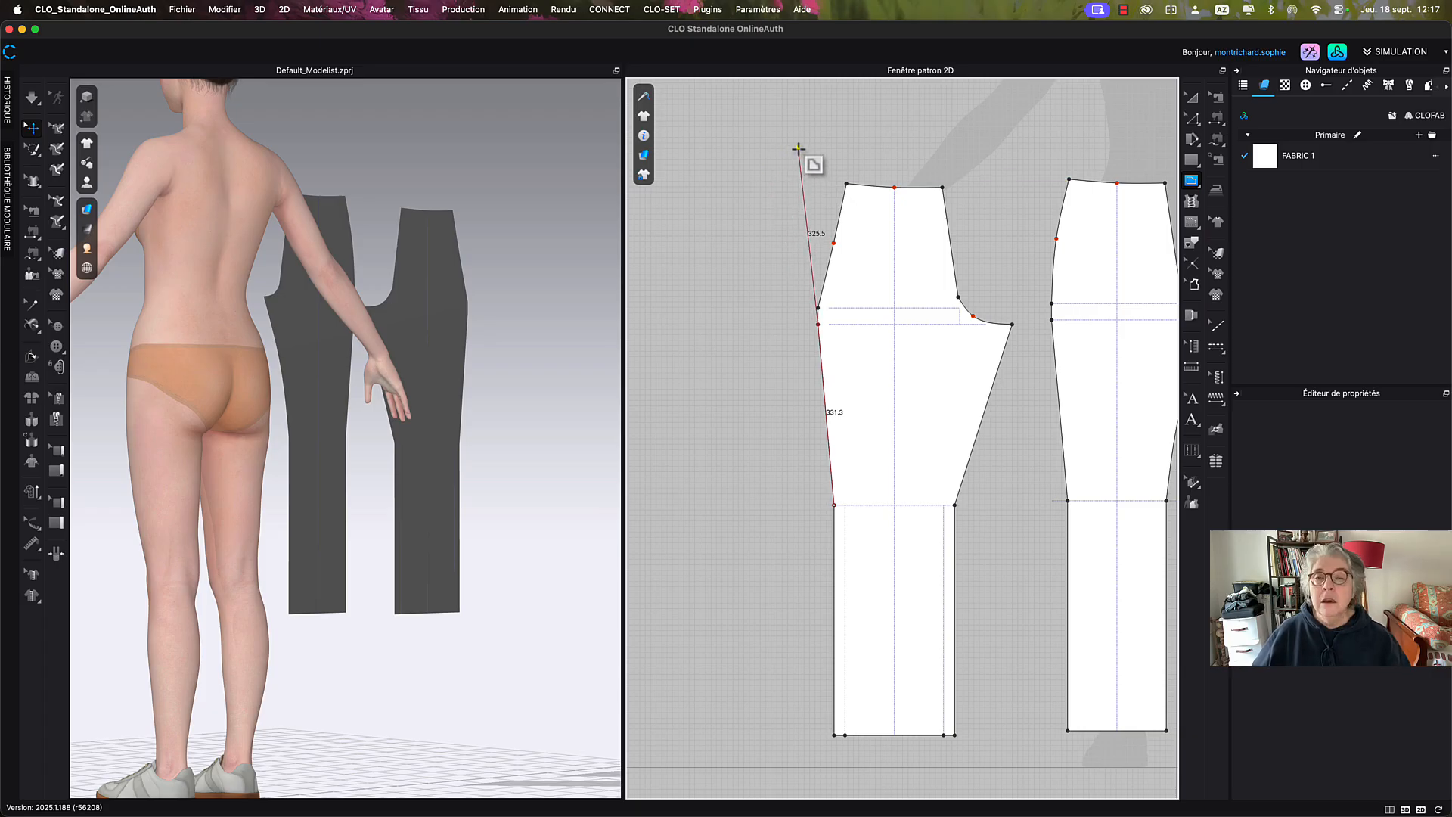
key("Escape")
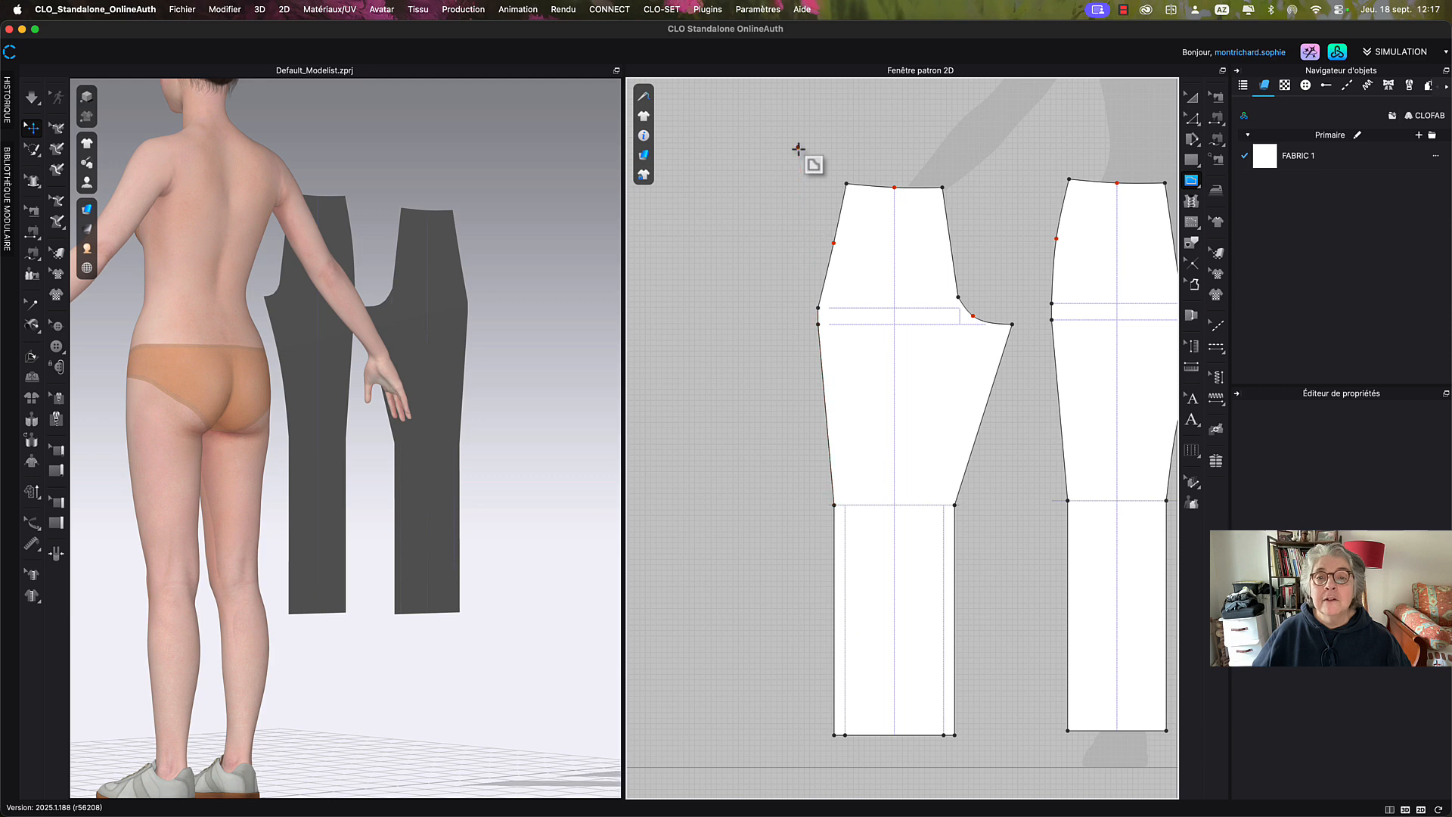
Draw a vertical internal line inside the copy from the knee line up to the crotch line, near the outer seam.
left_click(858, 505)
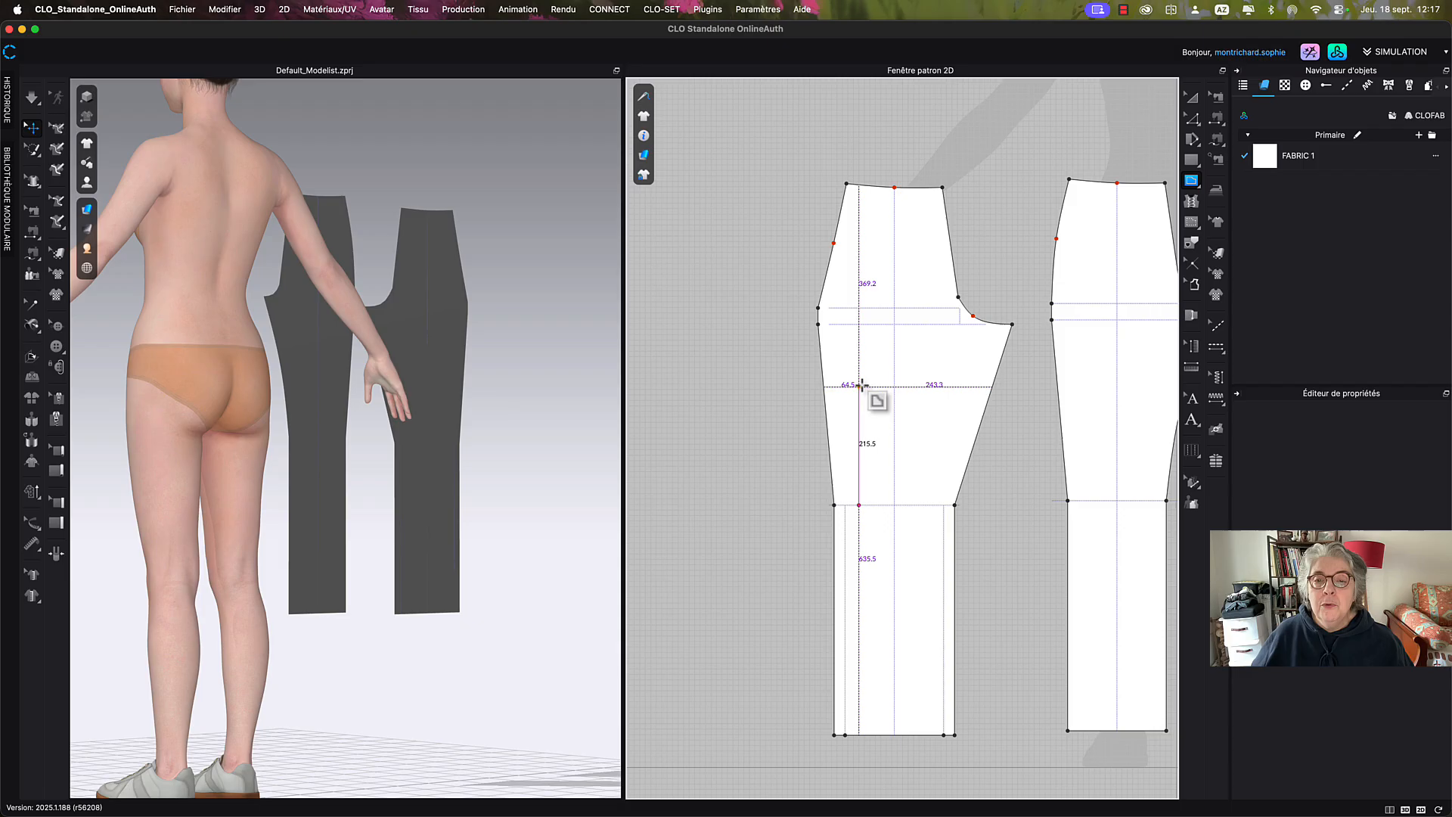
double_click(858, 324)
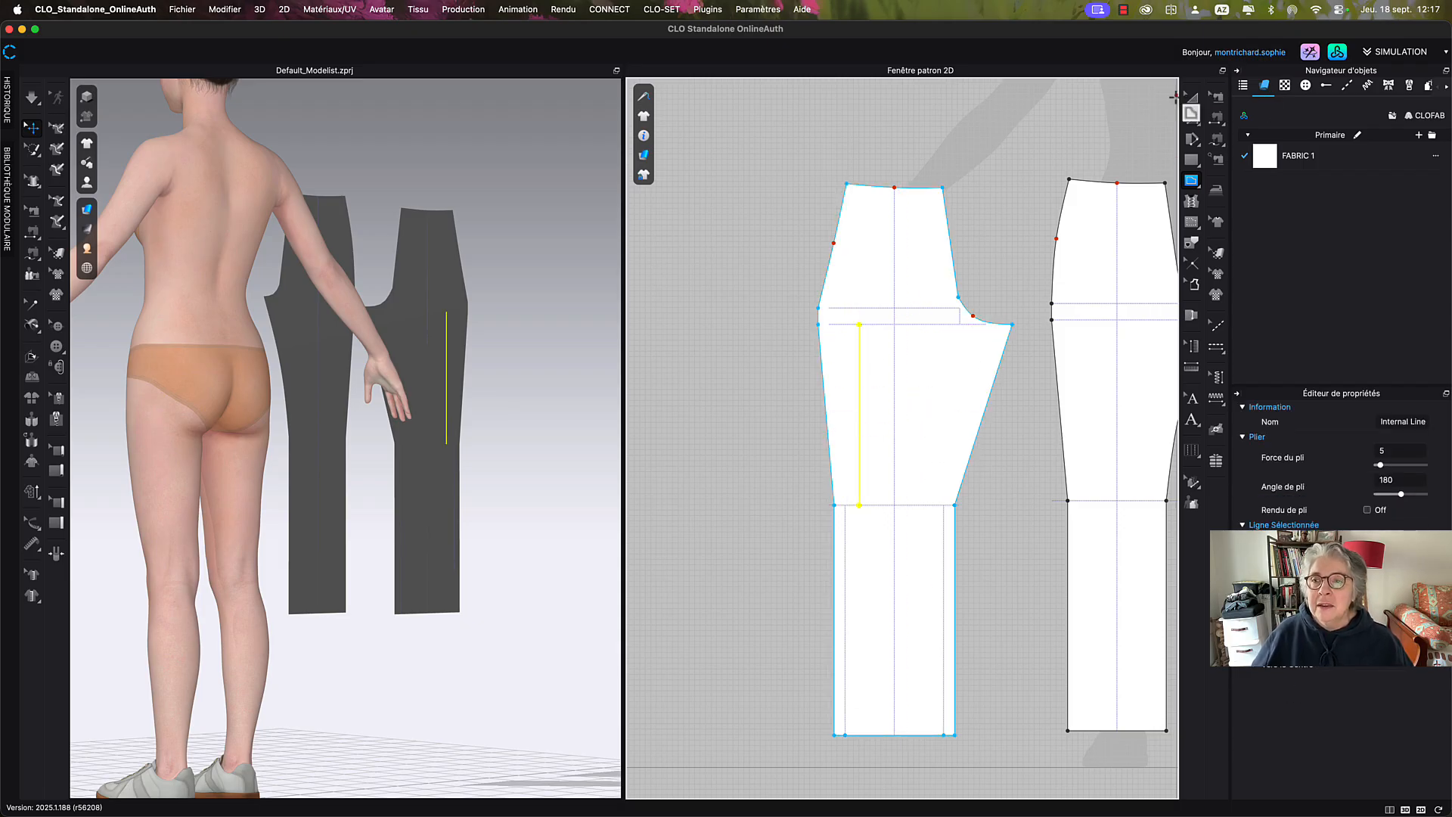
left_click(1190, 97)
left_click(1024, 181)
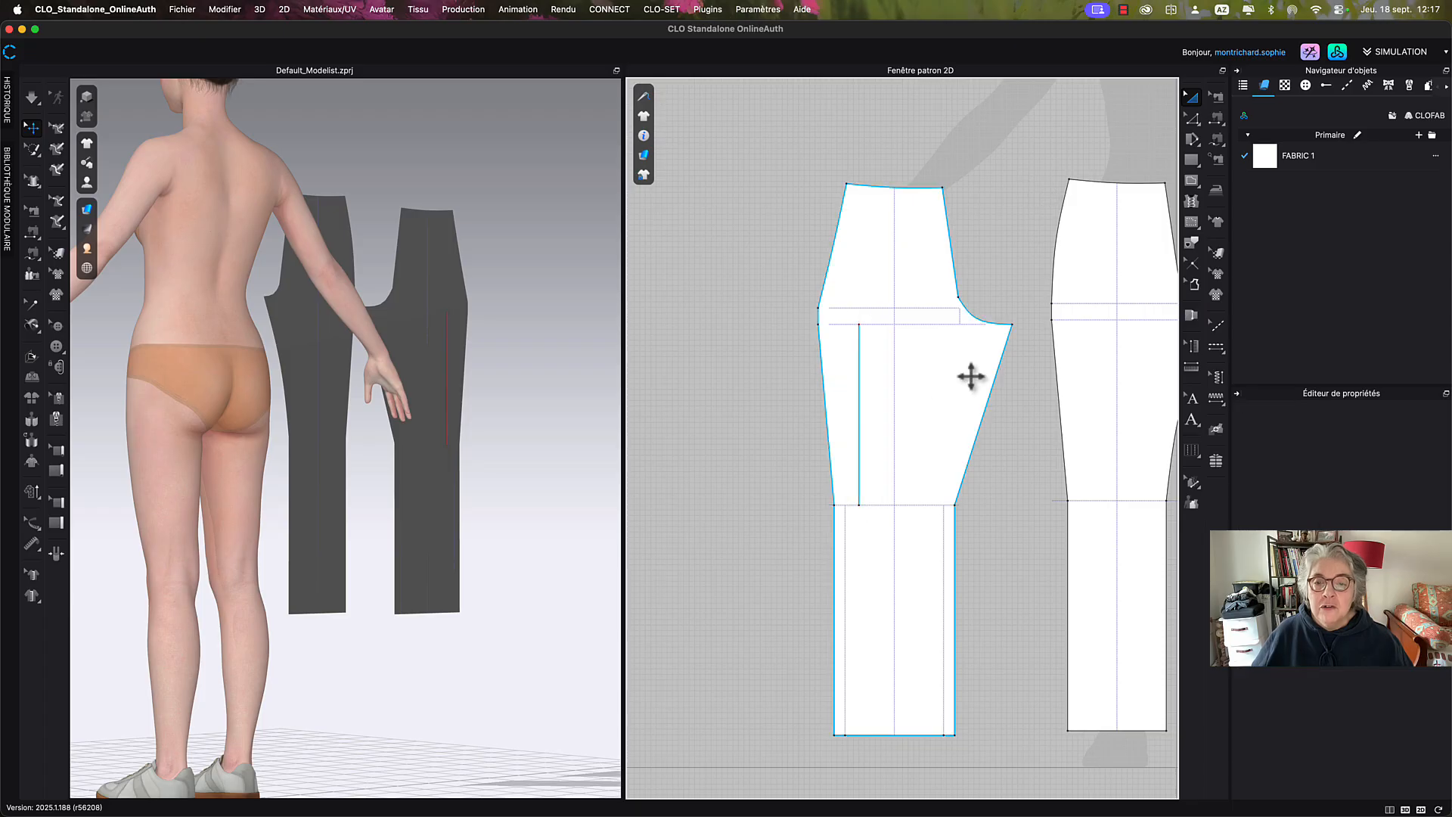
Place the internal line on the outer seam, its lower end at the knee point and its upper end at the crotch-level point.
left_click_drag(859, 463, 834, 465)
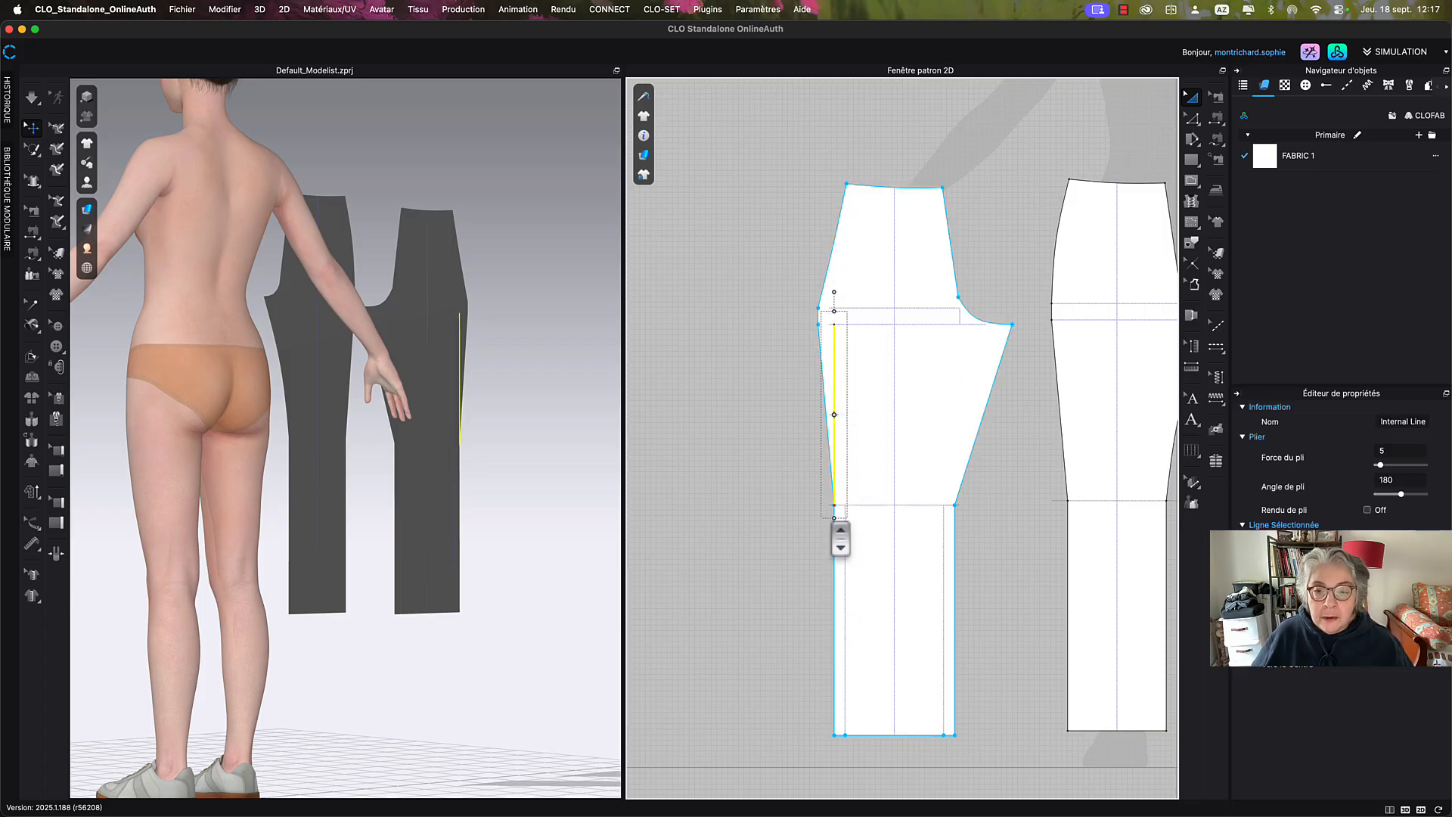
scroll(840, 538, "up", 5)
scroll(927, 437, "down", 2)
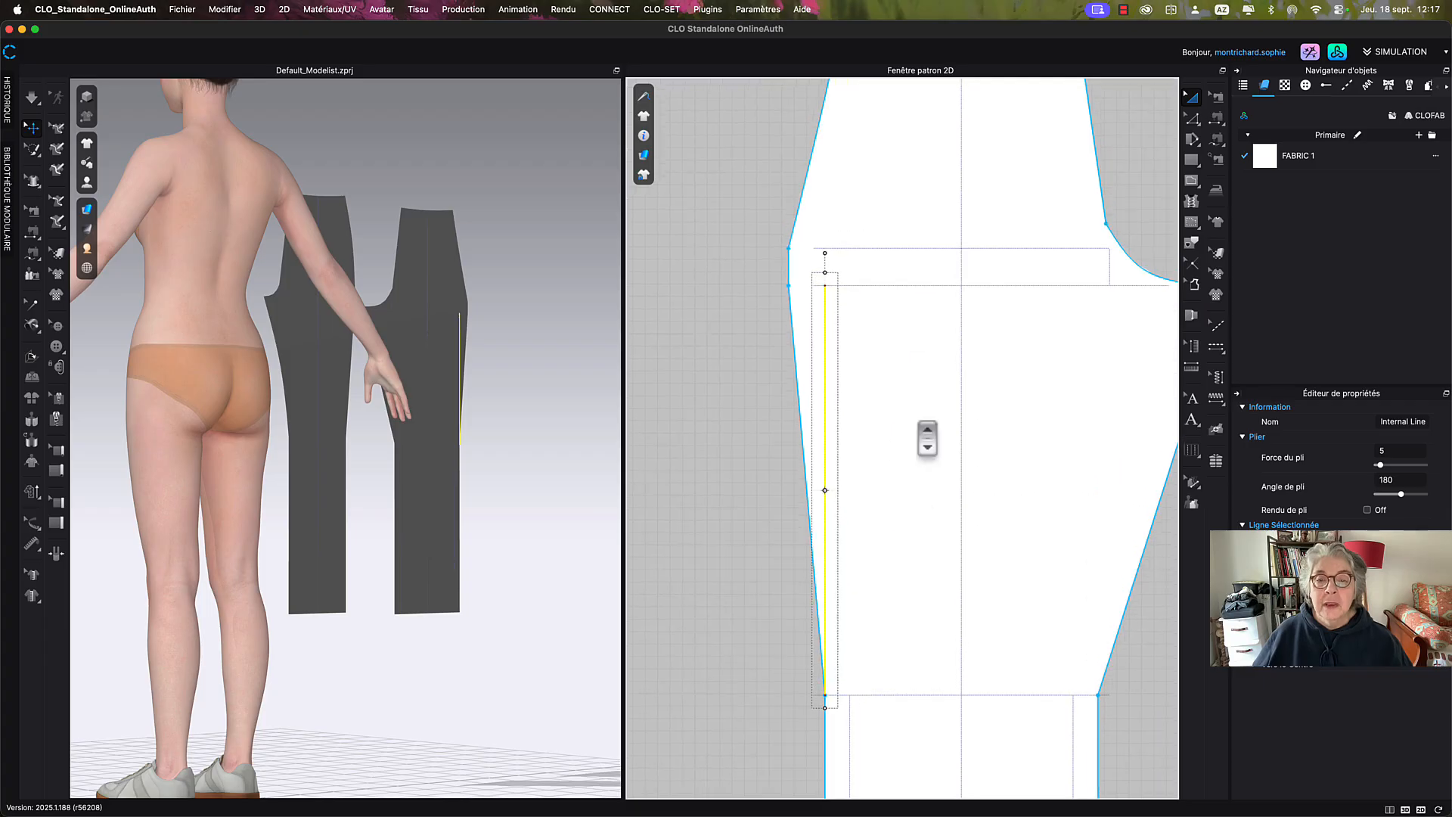
scroll(927, 437, "down", 3)
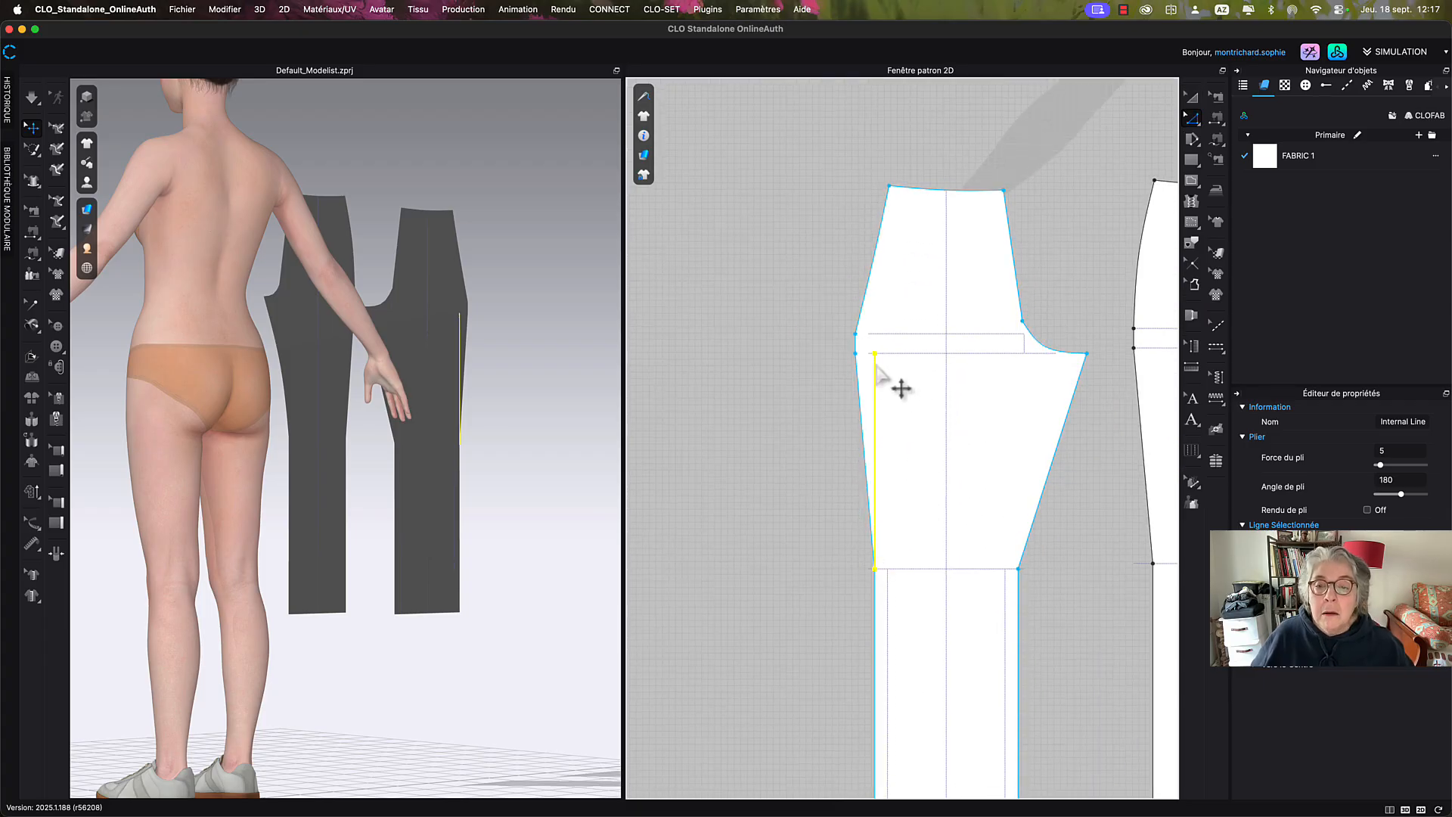
left_click_drag(874, 353, 856, 354)
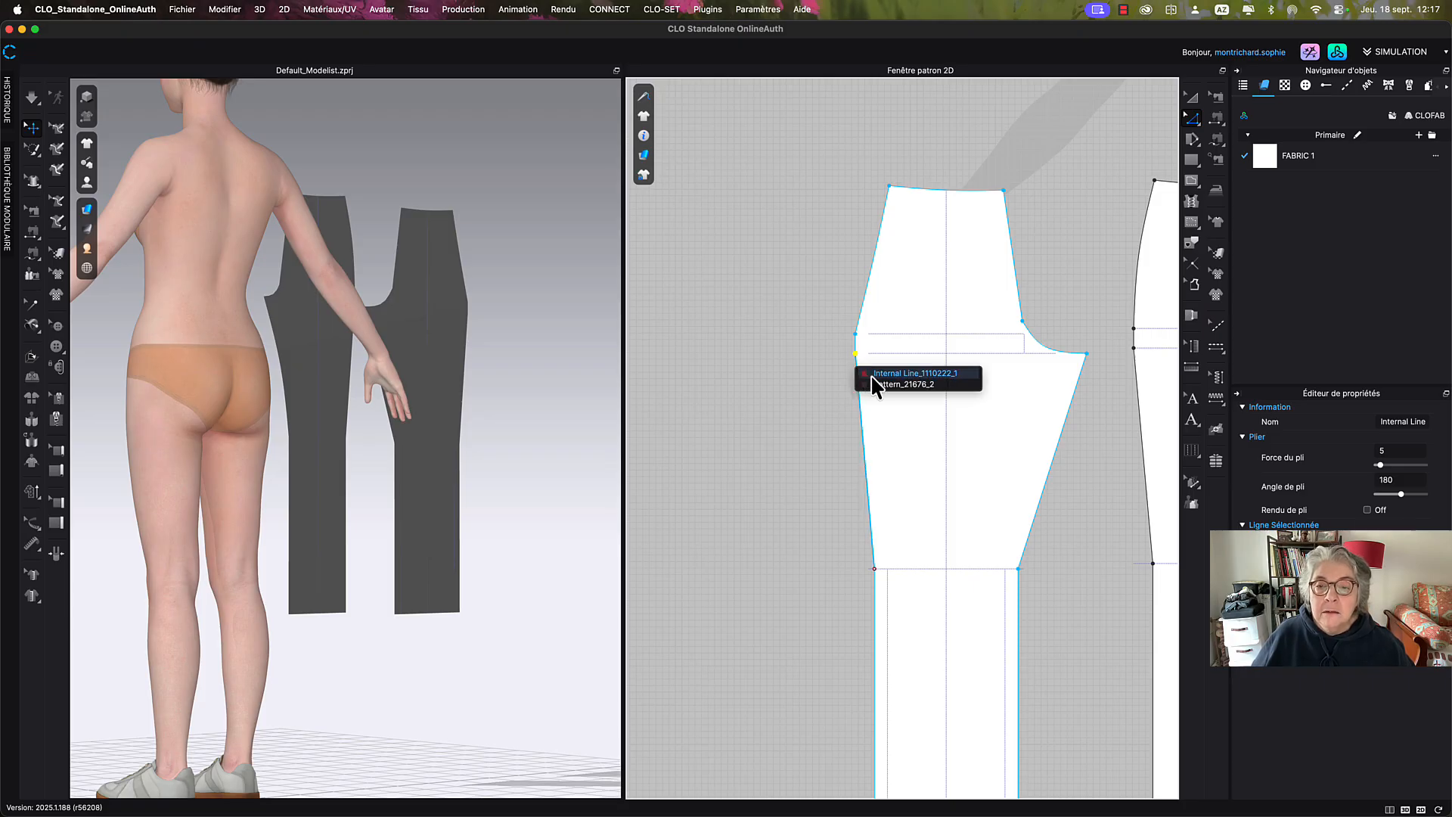
Lengthen the internal line on the copy's outer seam to 650 mm using the Fin direction.
right_click(860, 385)
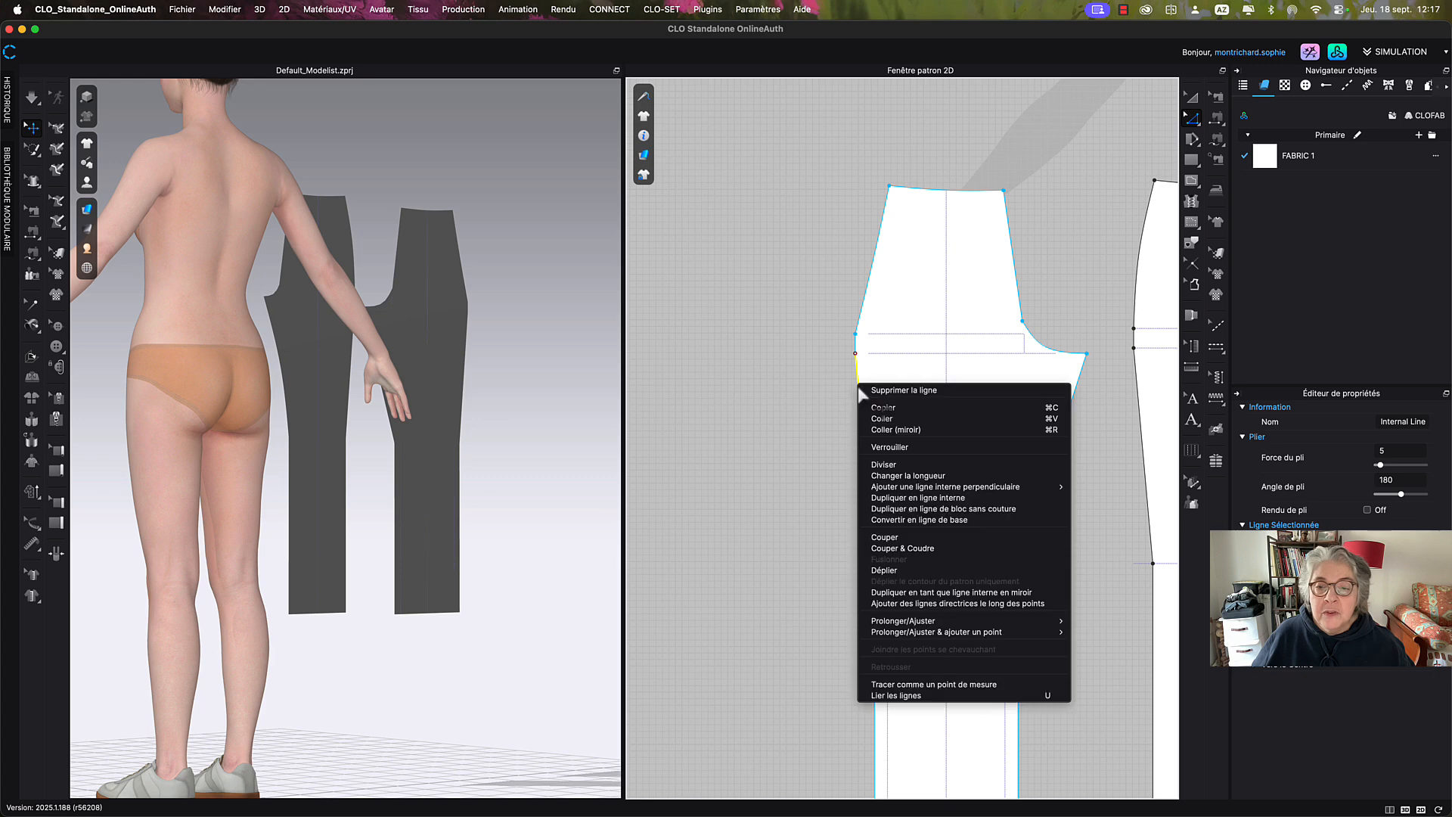
left_click(908, 476)
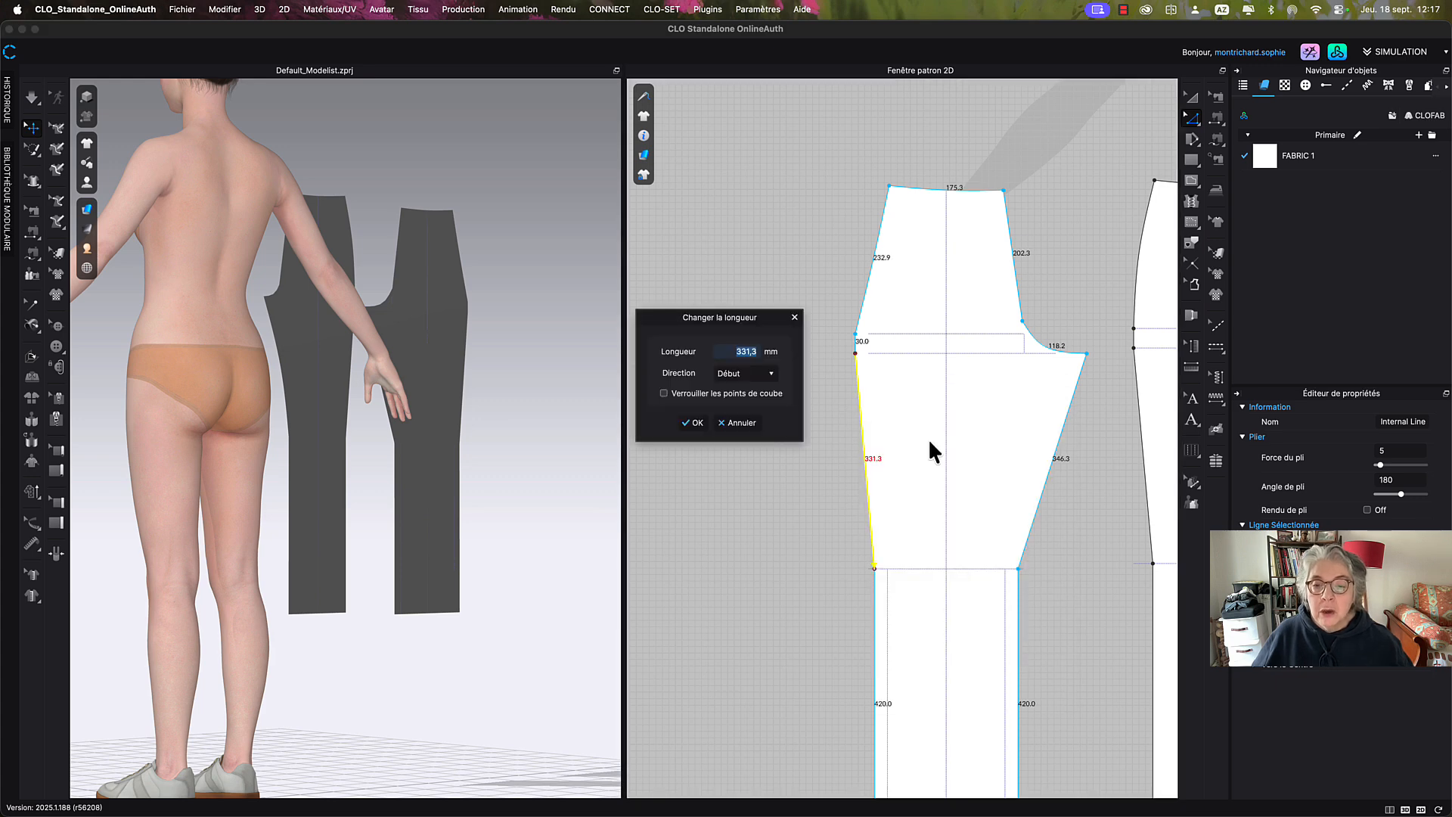
left_click(748, 374)
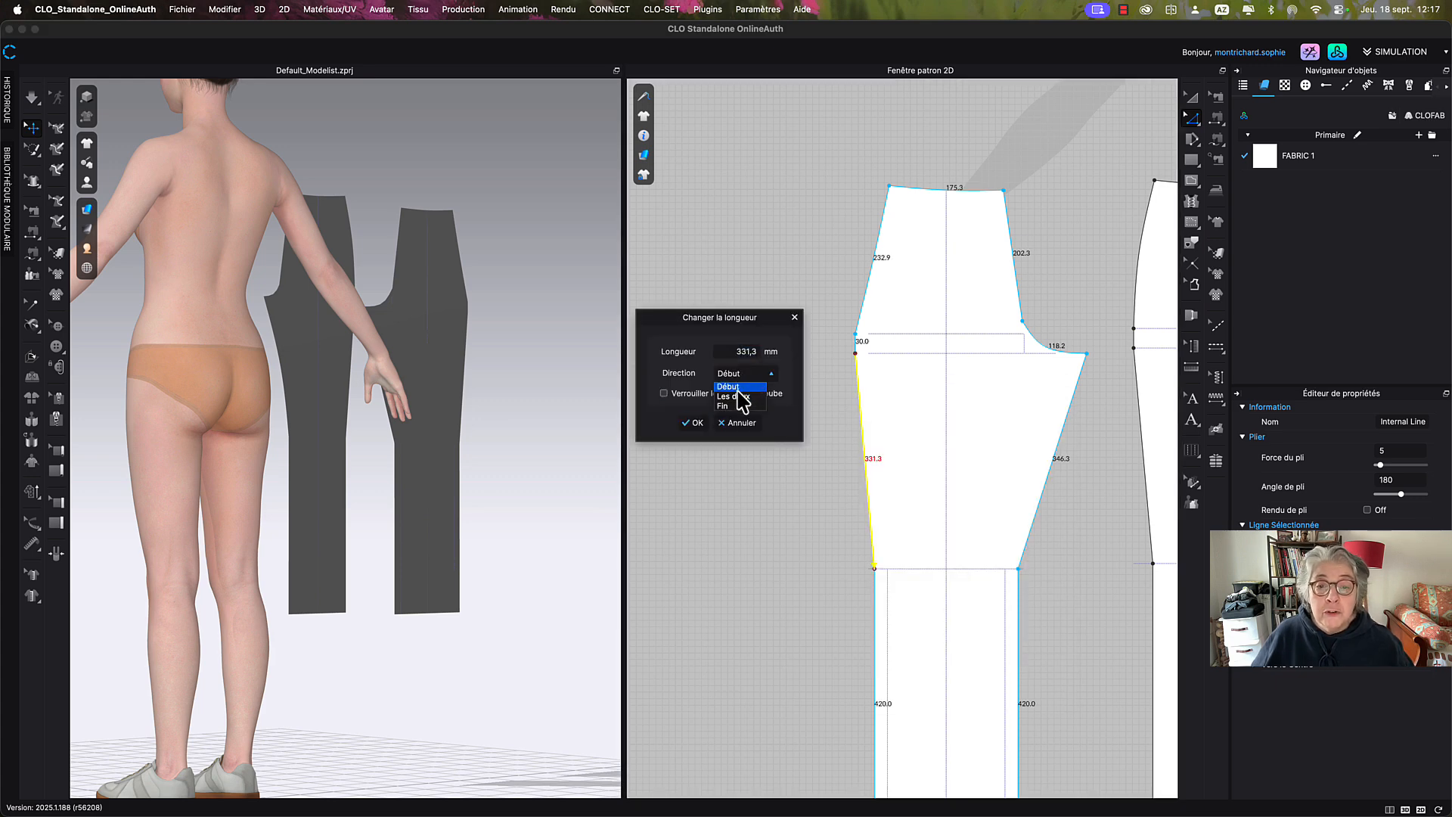
left_click(737, 406)
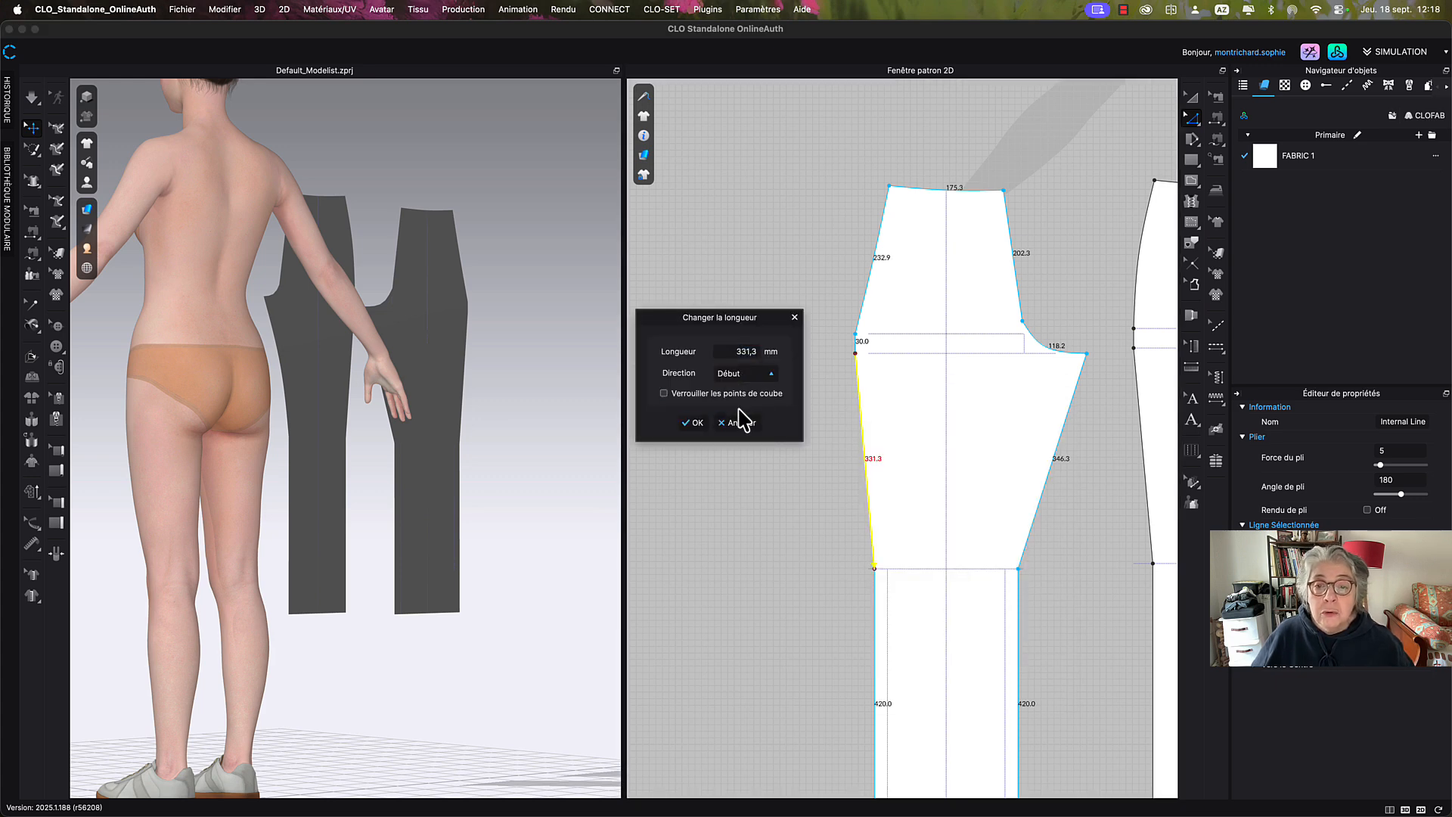
double_click(746, 351)
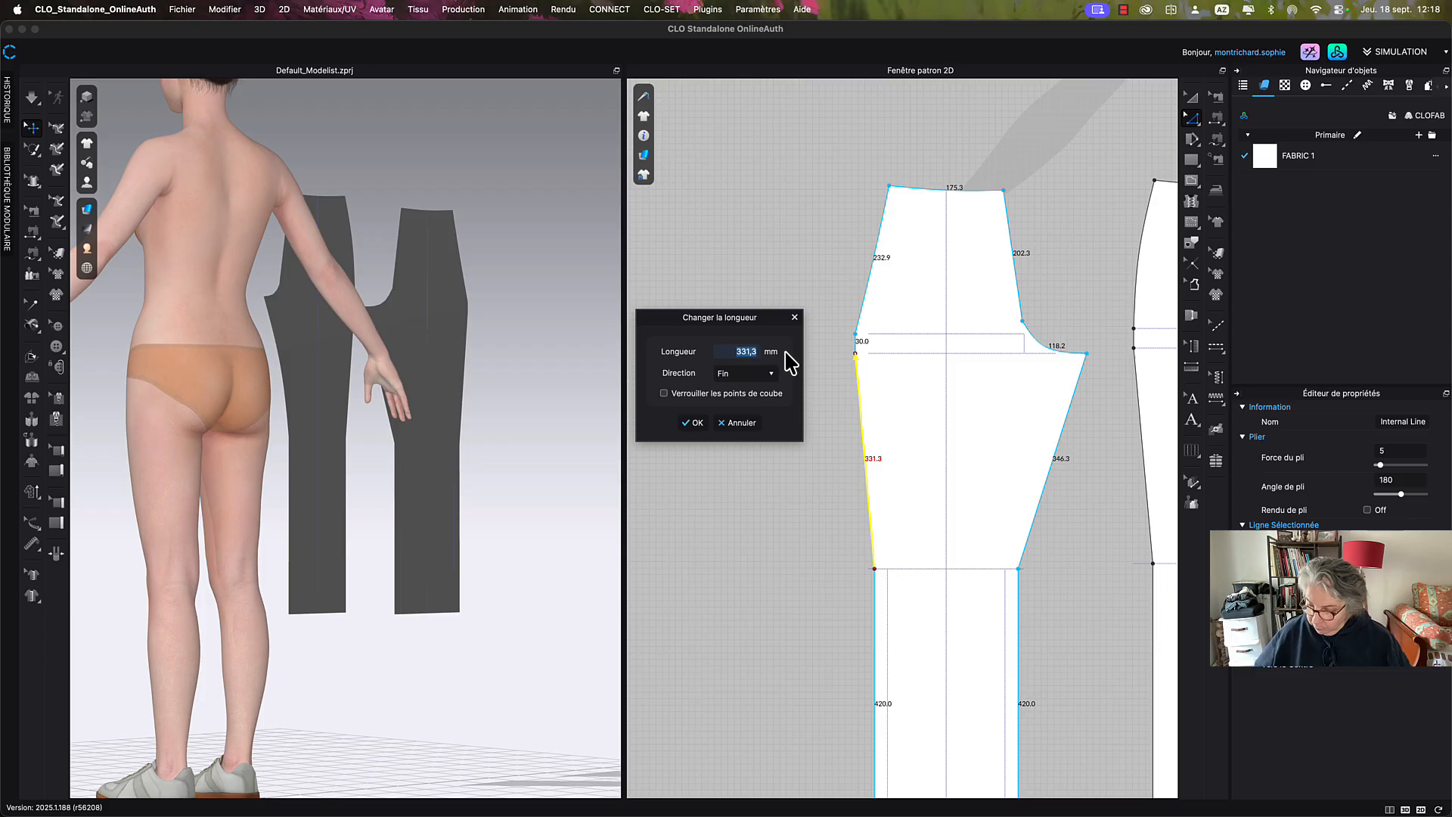
type("250")
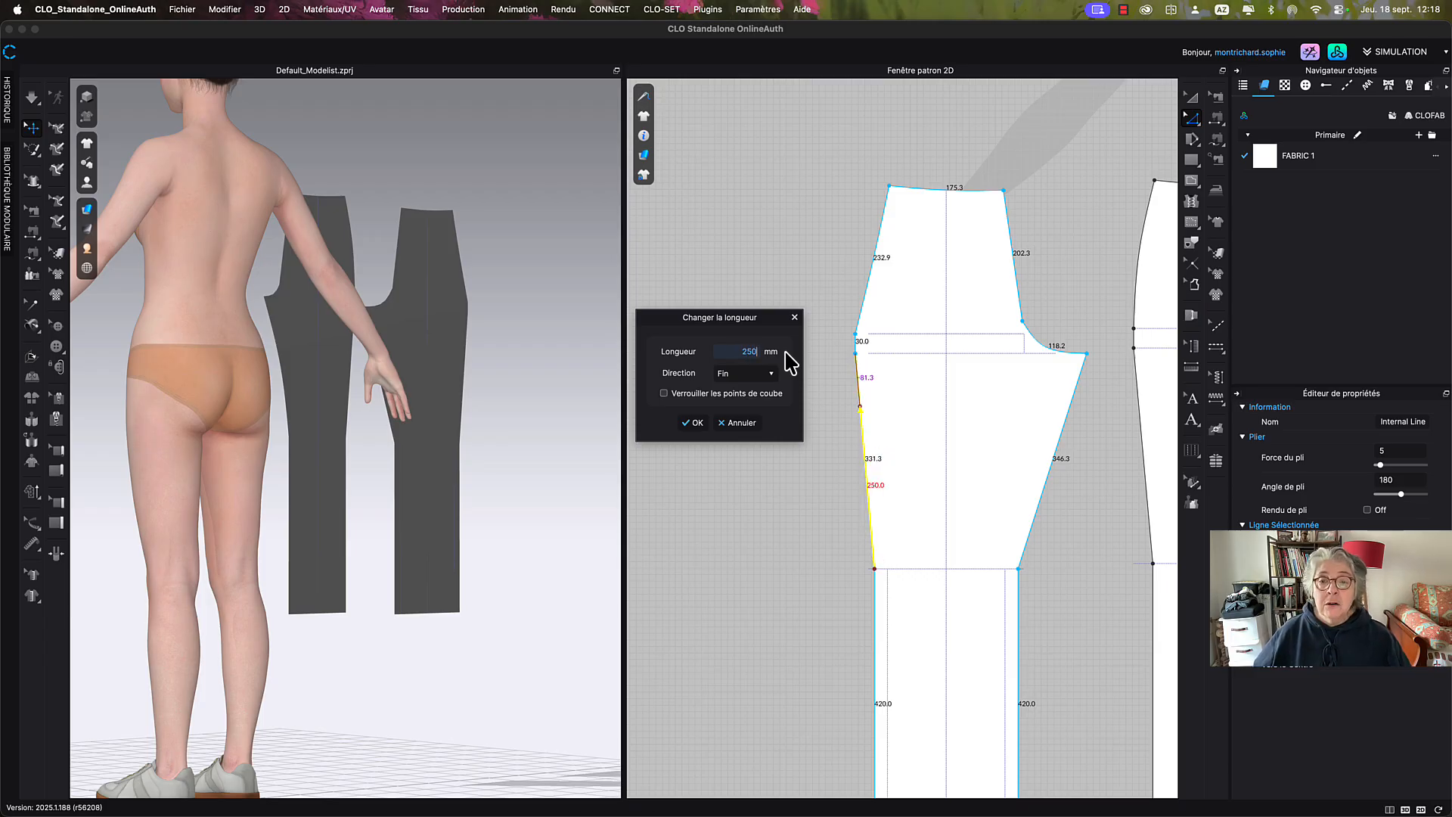
double_click(747, 352)
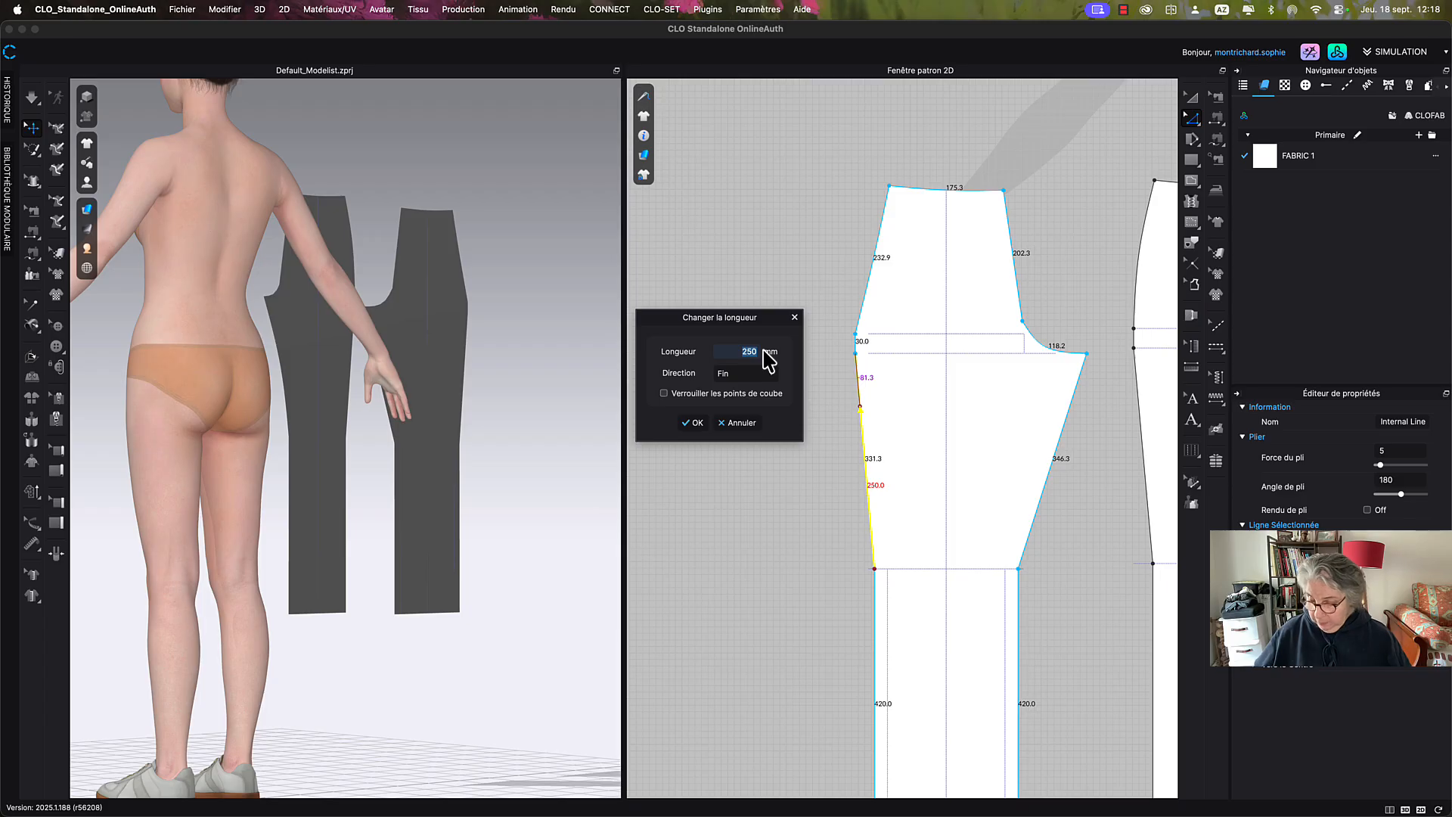
type("800")
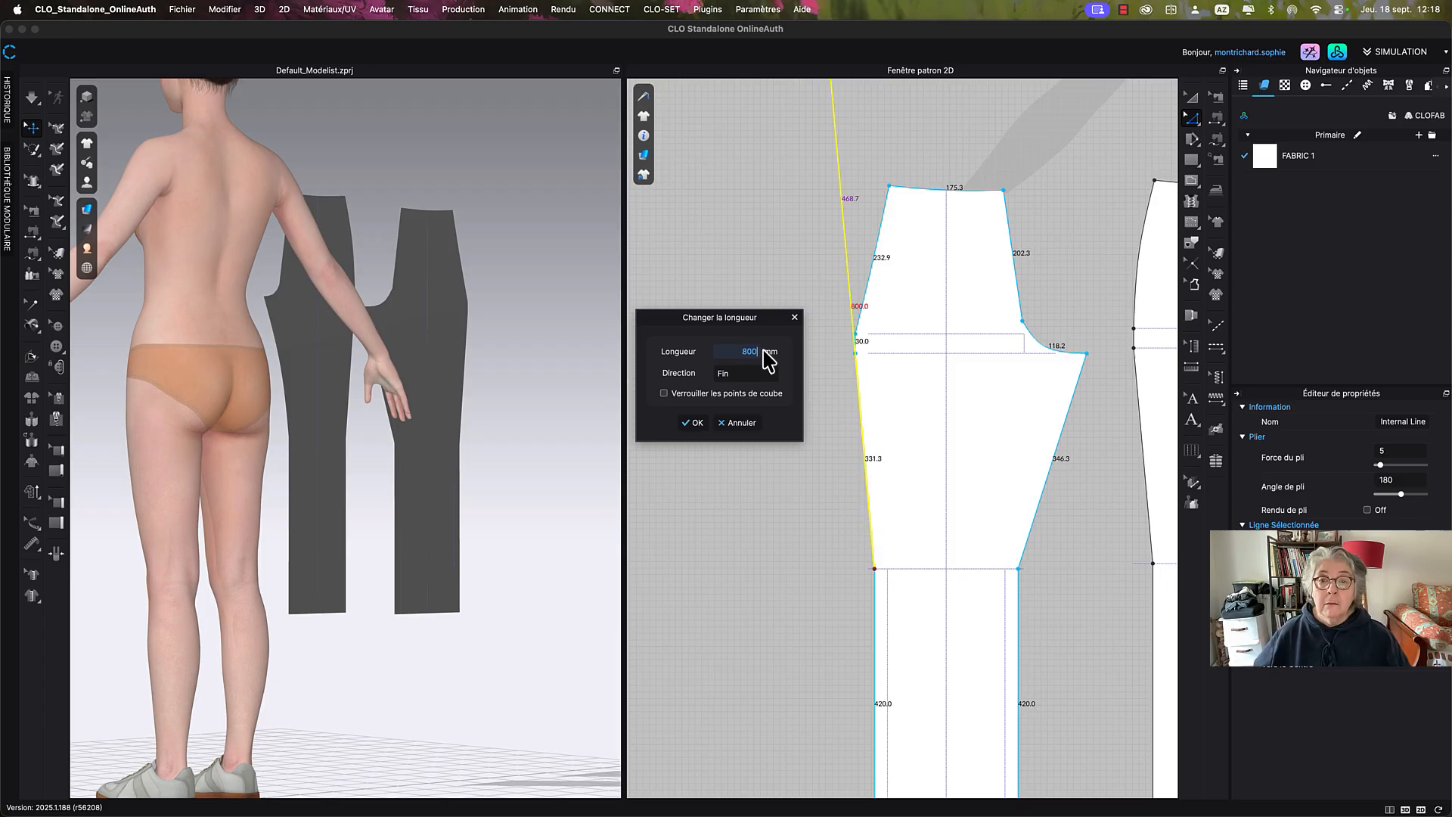
double_click(725, 351)
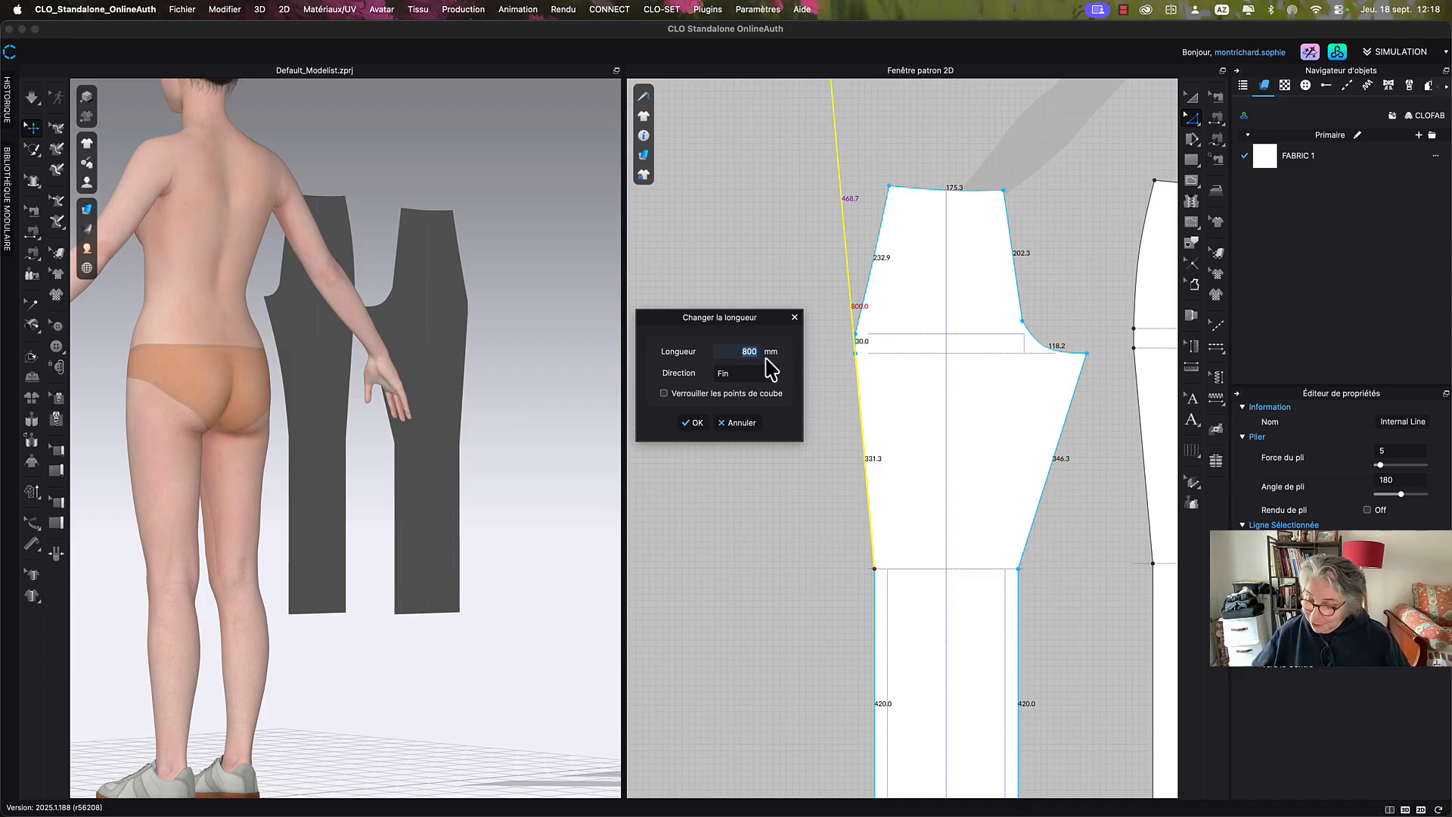
type("600")
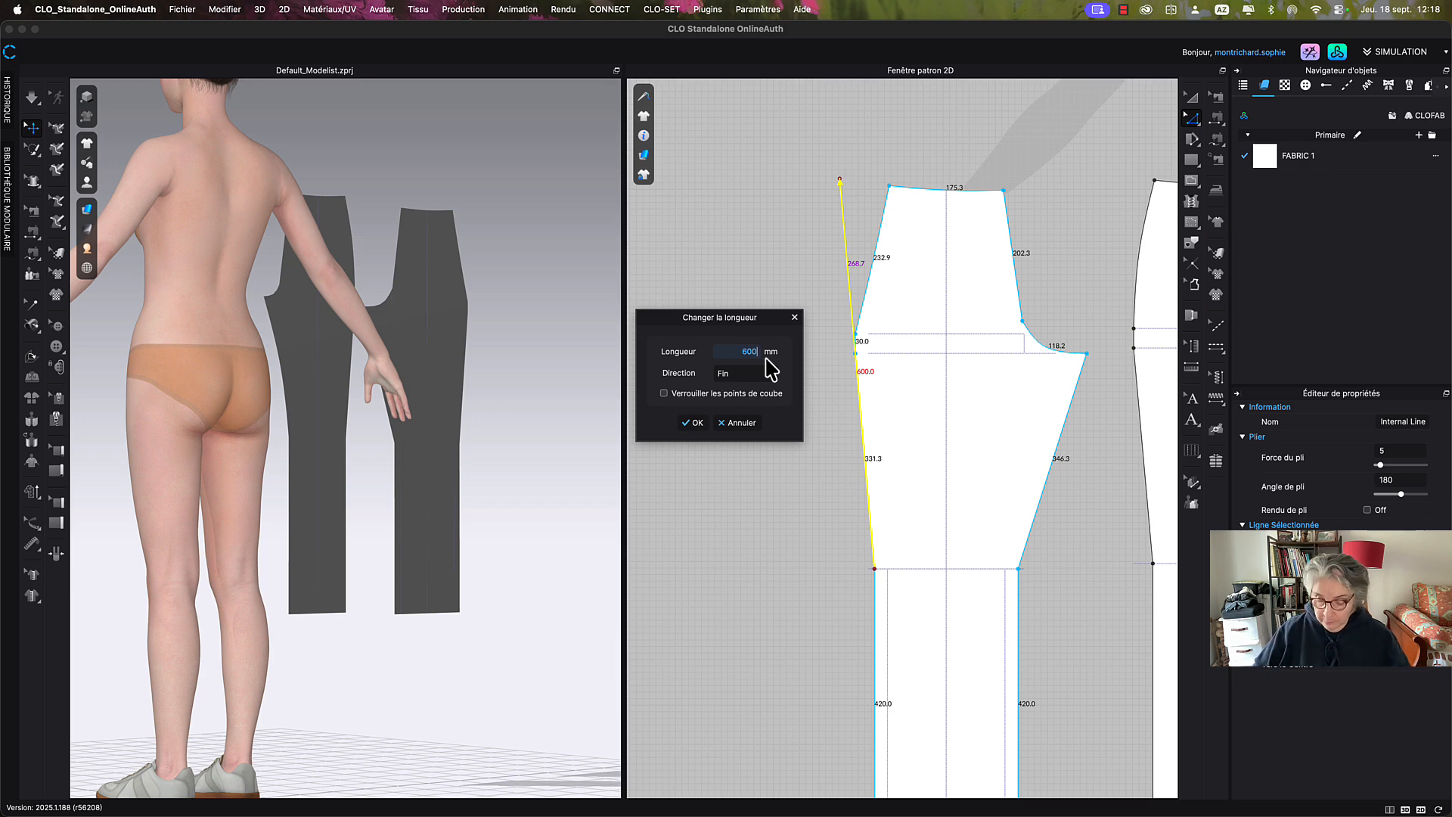
key("BackSpace")
key("BackSpace")
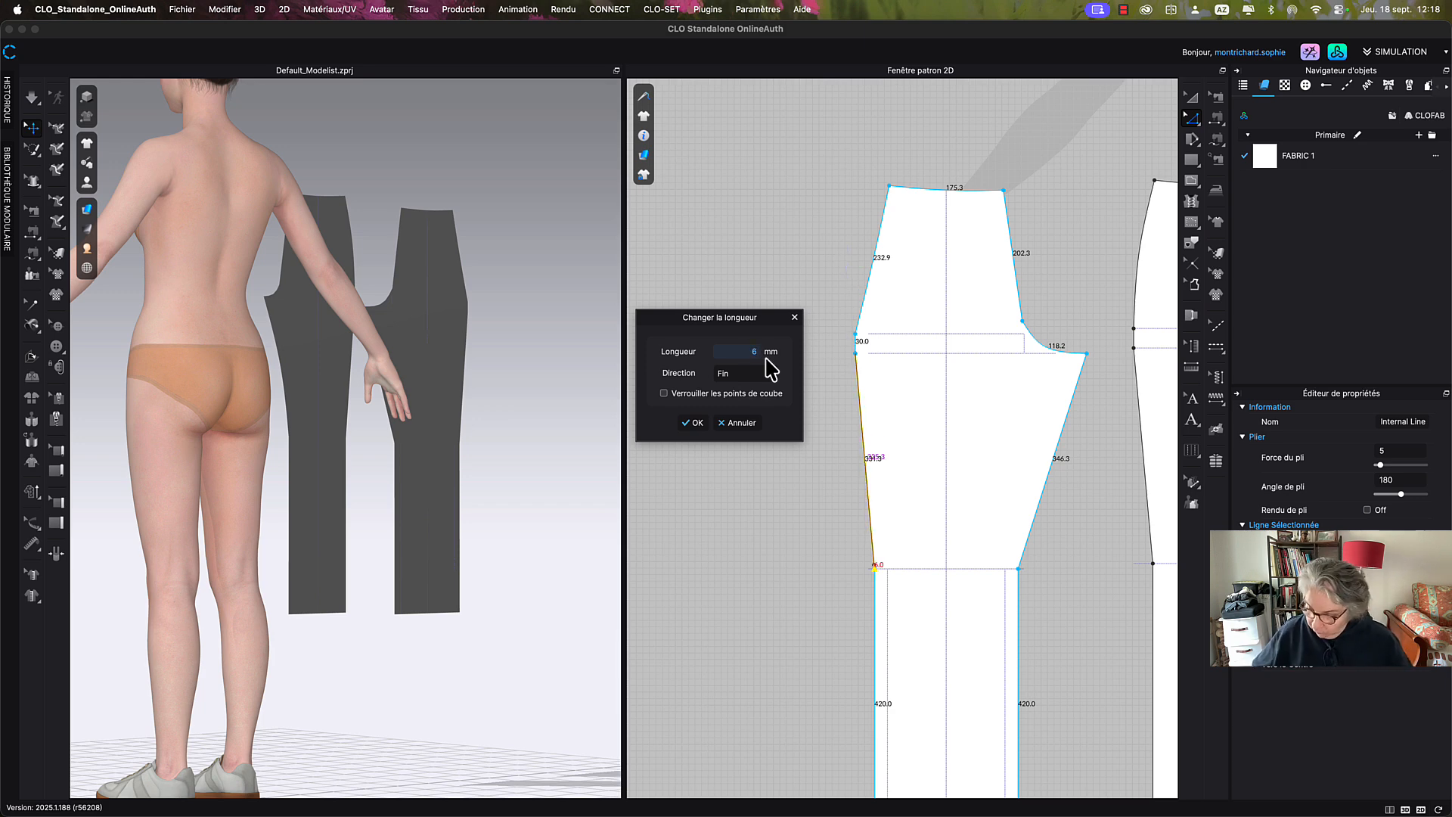
type("50")
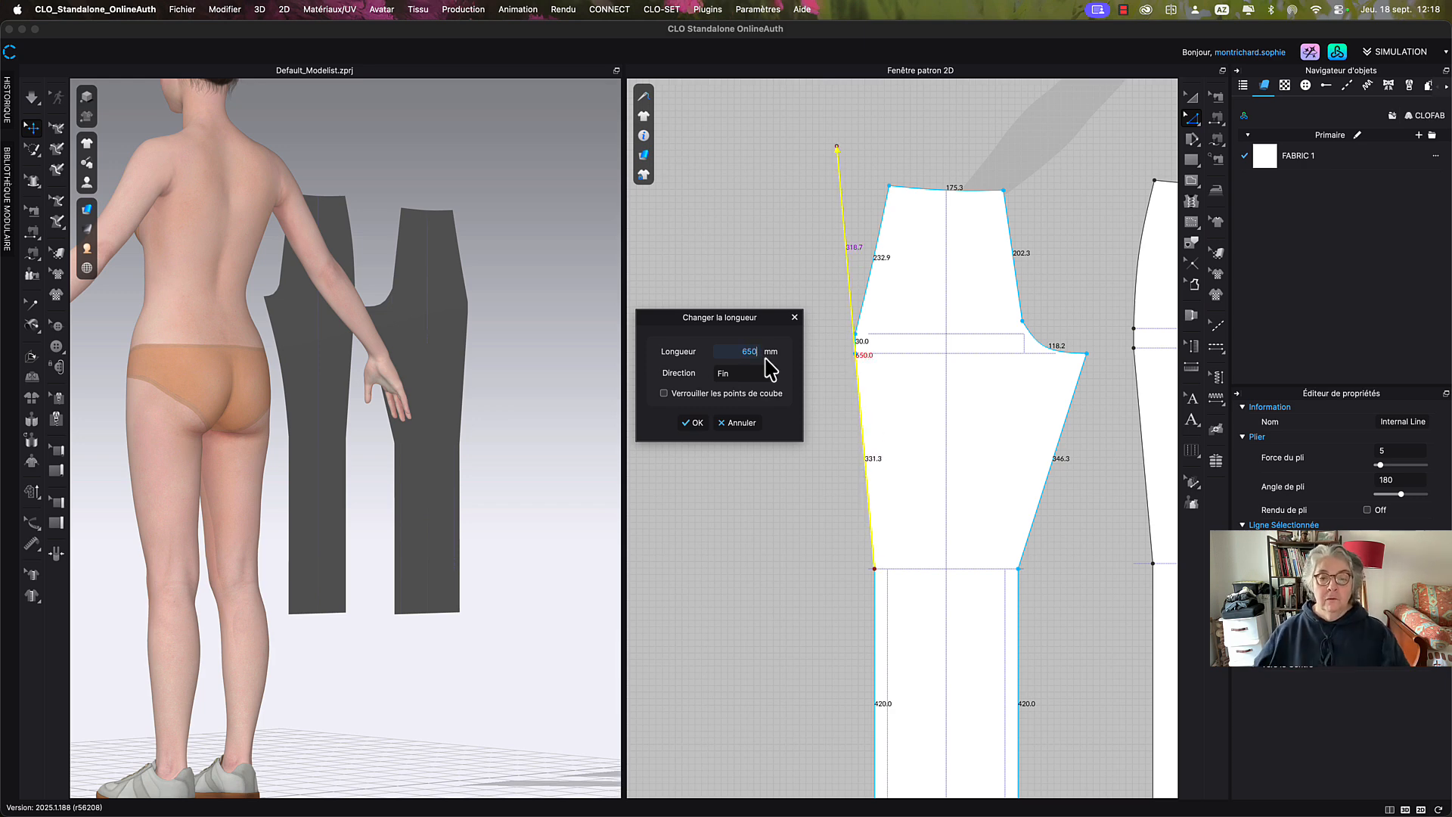
left_click(694, 424)
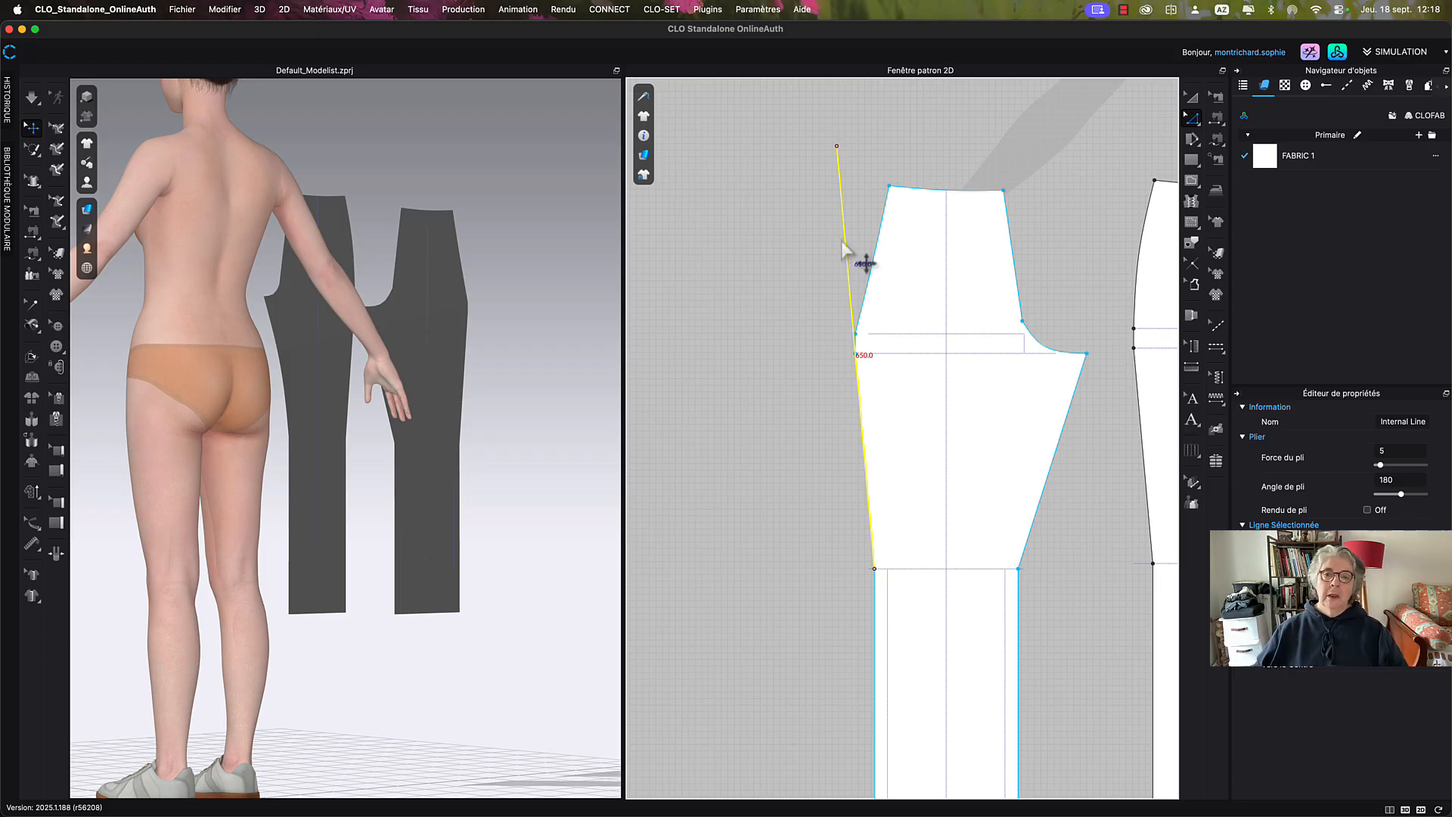
left_click(803, 269)
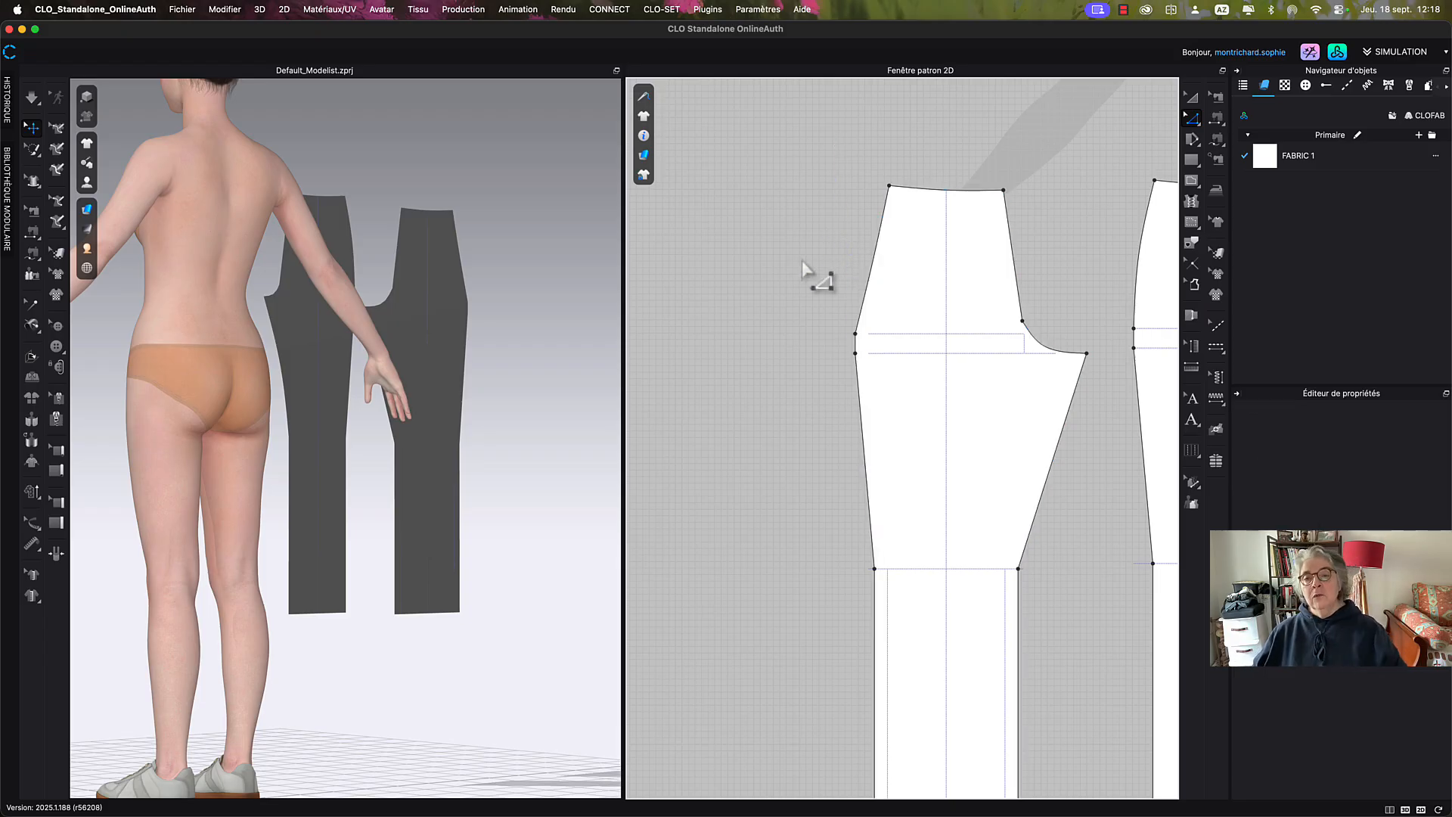
Set up a local perpendicular internal line at 0° on the copy's outer seam segment between knee and crotch level.
left_click(888, 468)
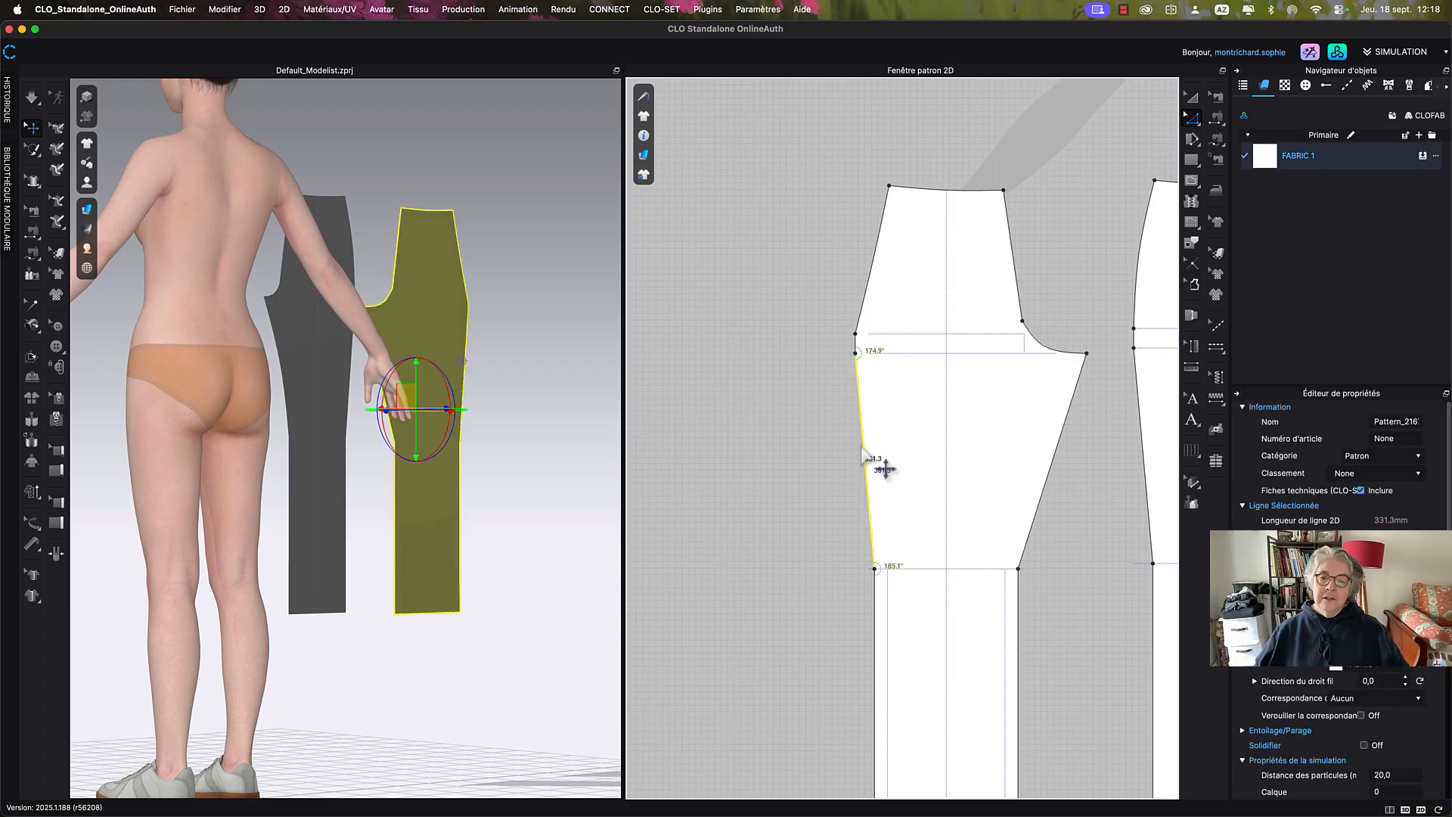
right_click(863, 451)
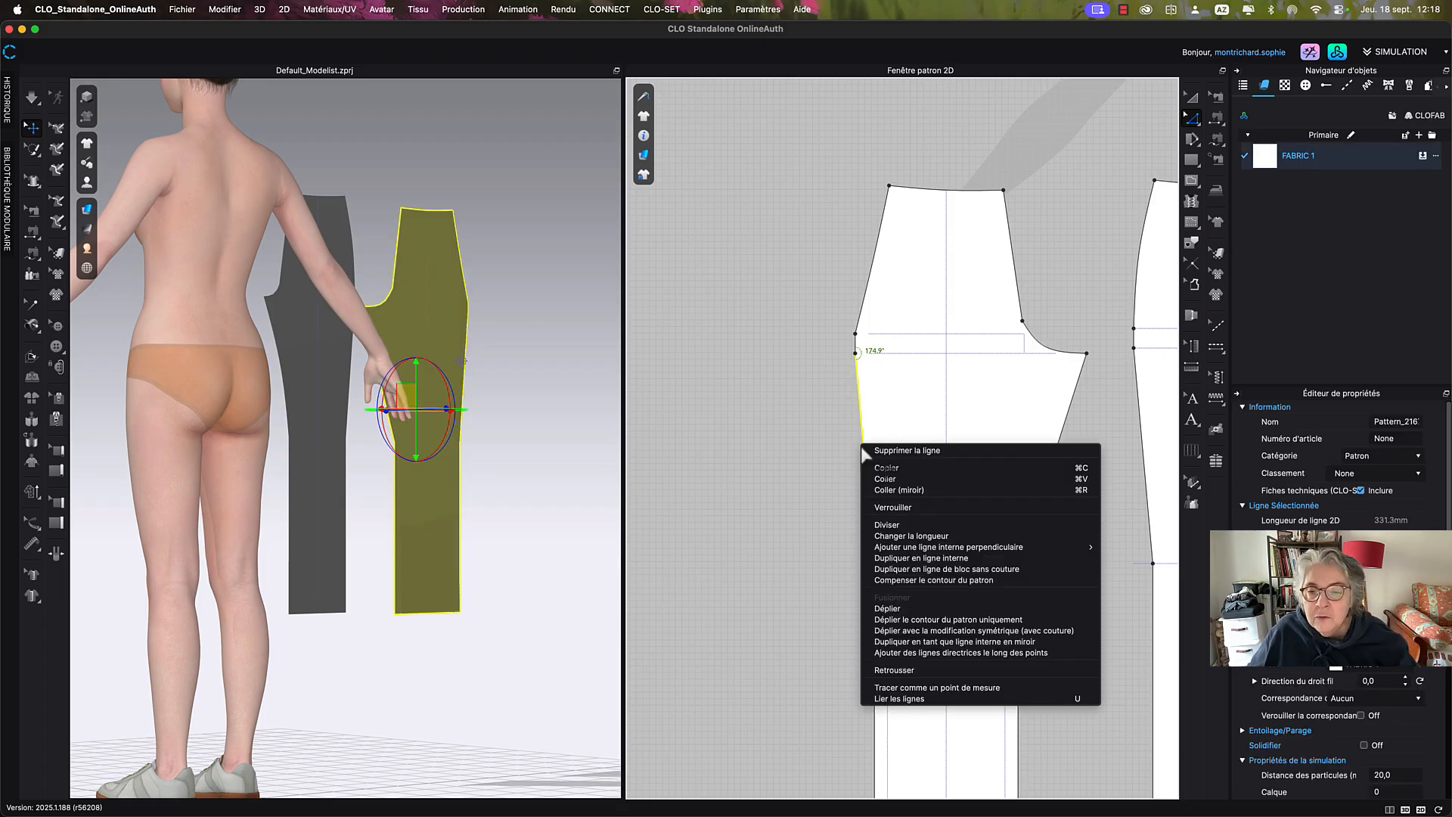
mouse_move(983, 547)
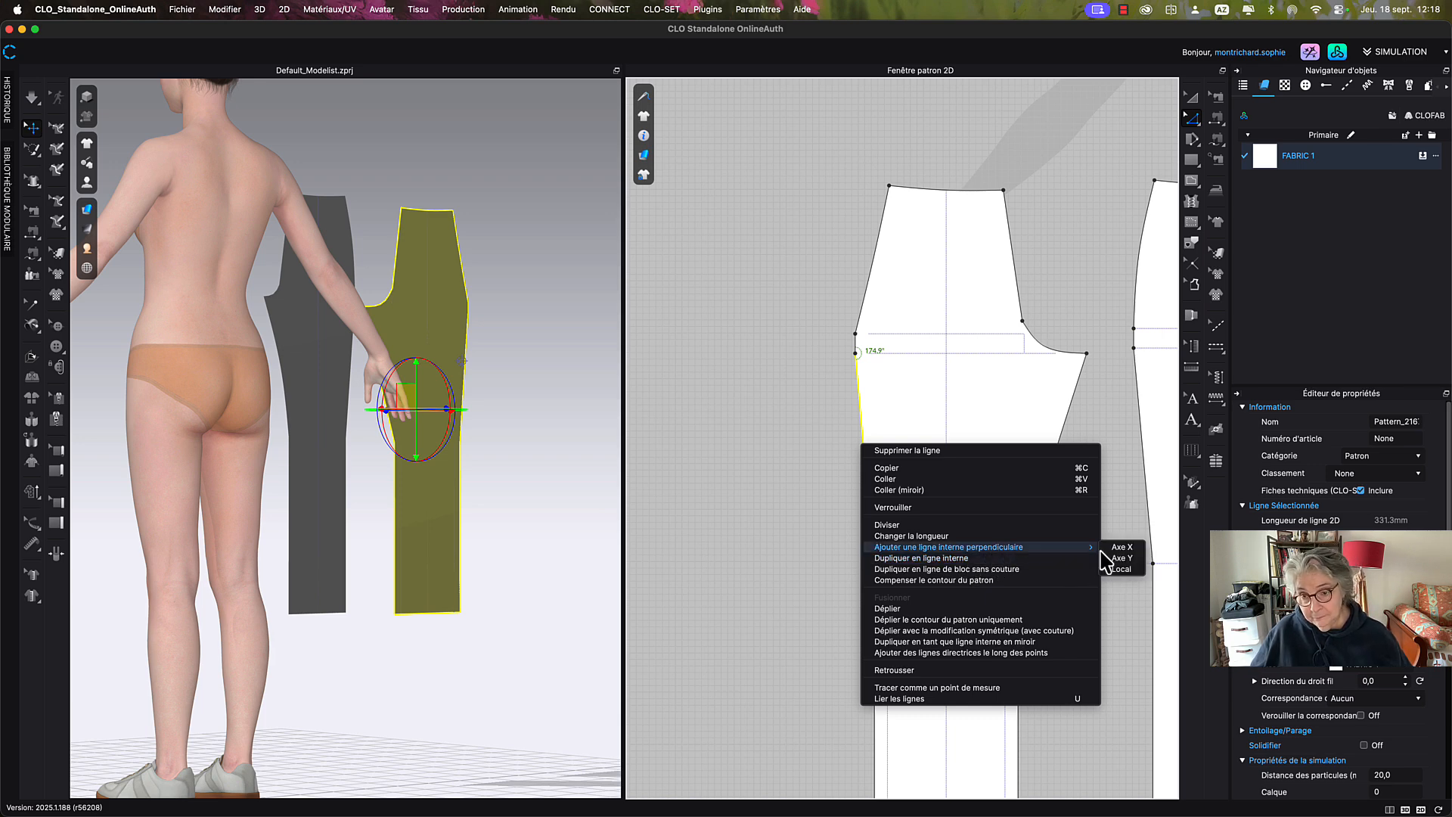
left_click(1111, 570)
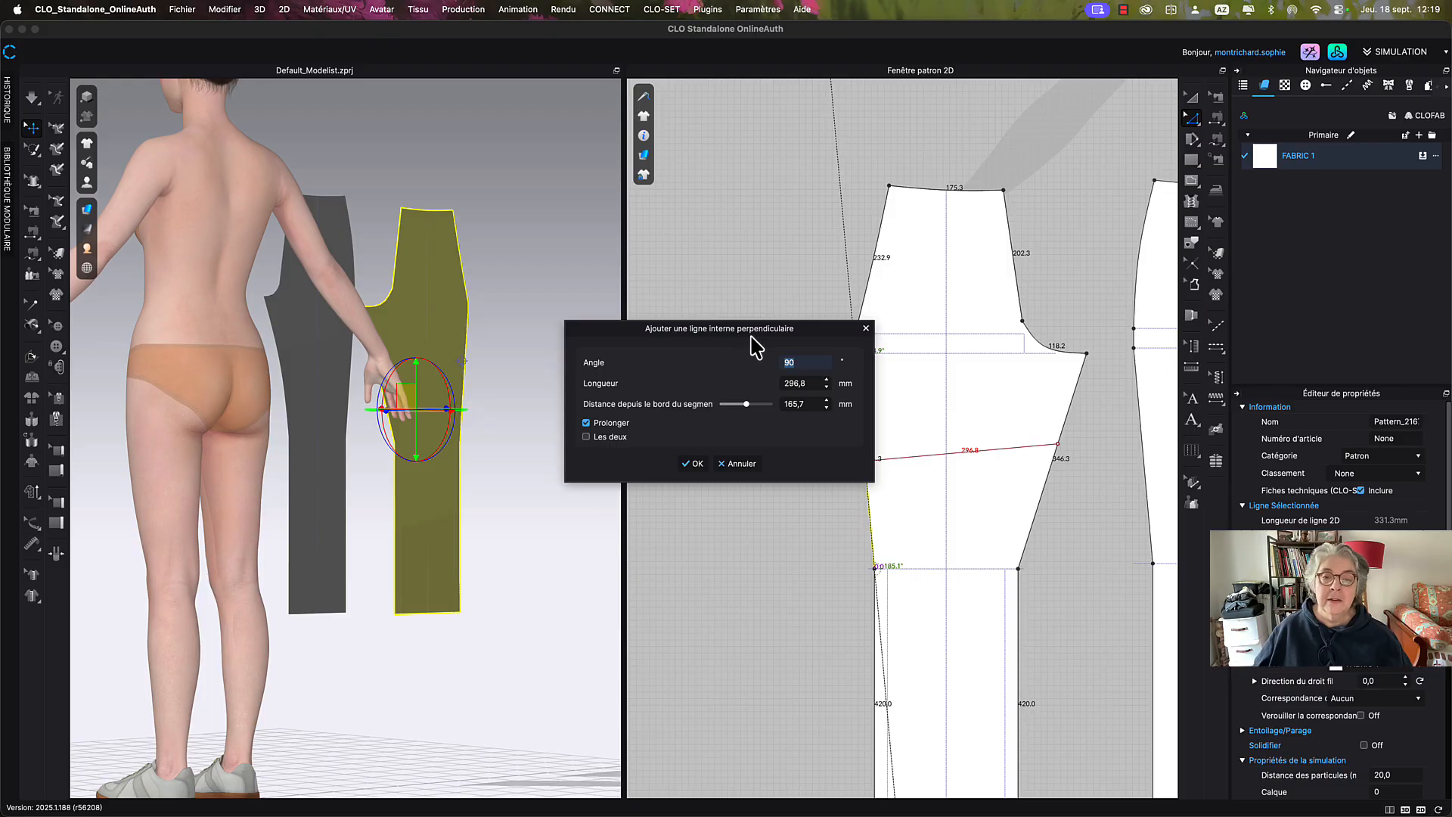
left_click_drag(764, 327, 688, 271)
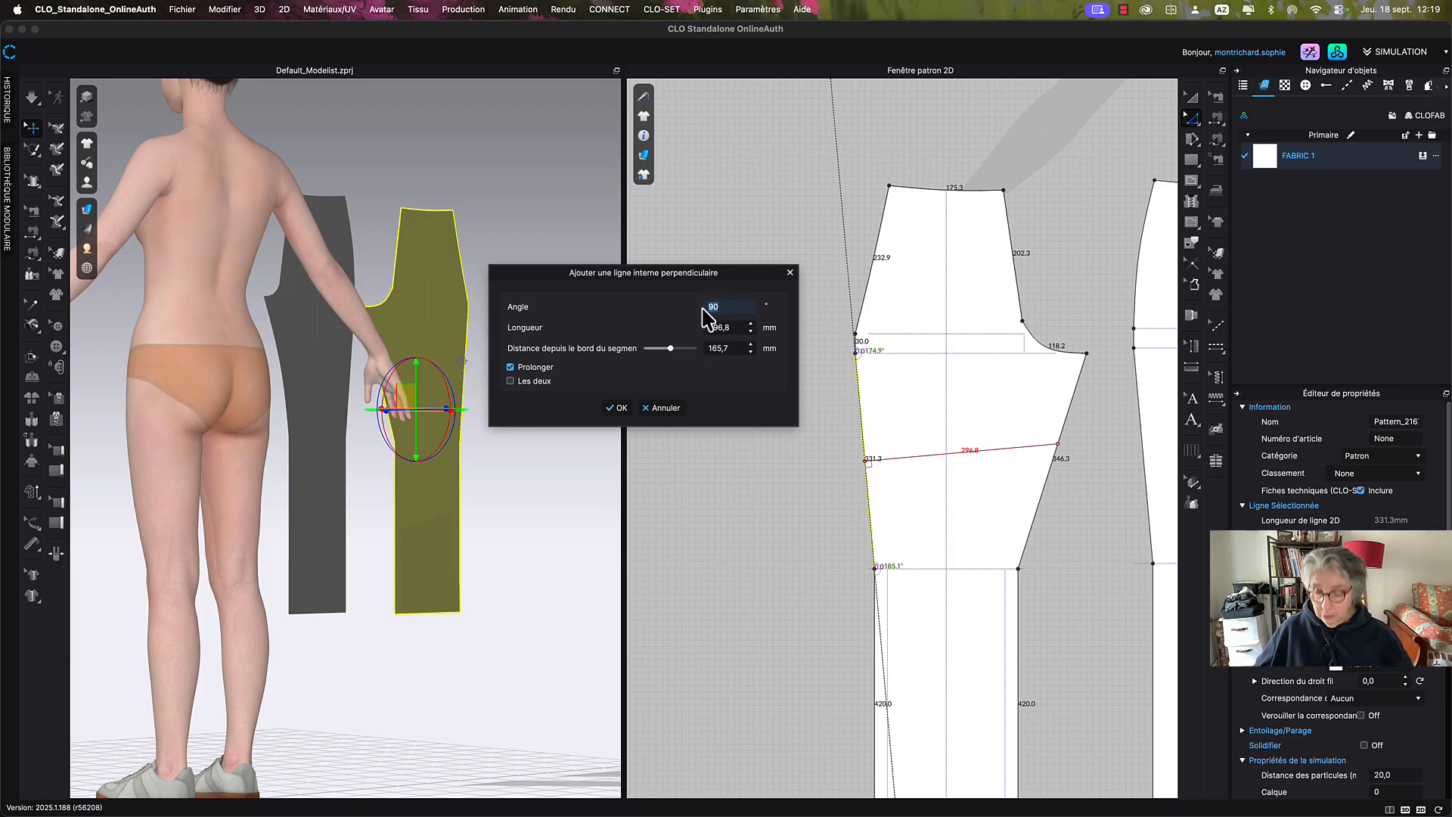
key("Up")
key("Up")
key("Up")
key("Up")
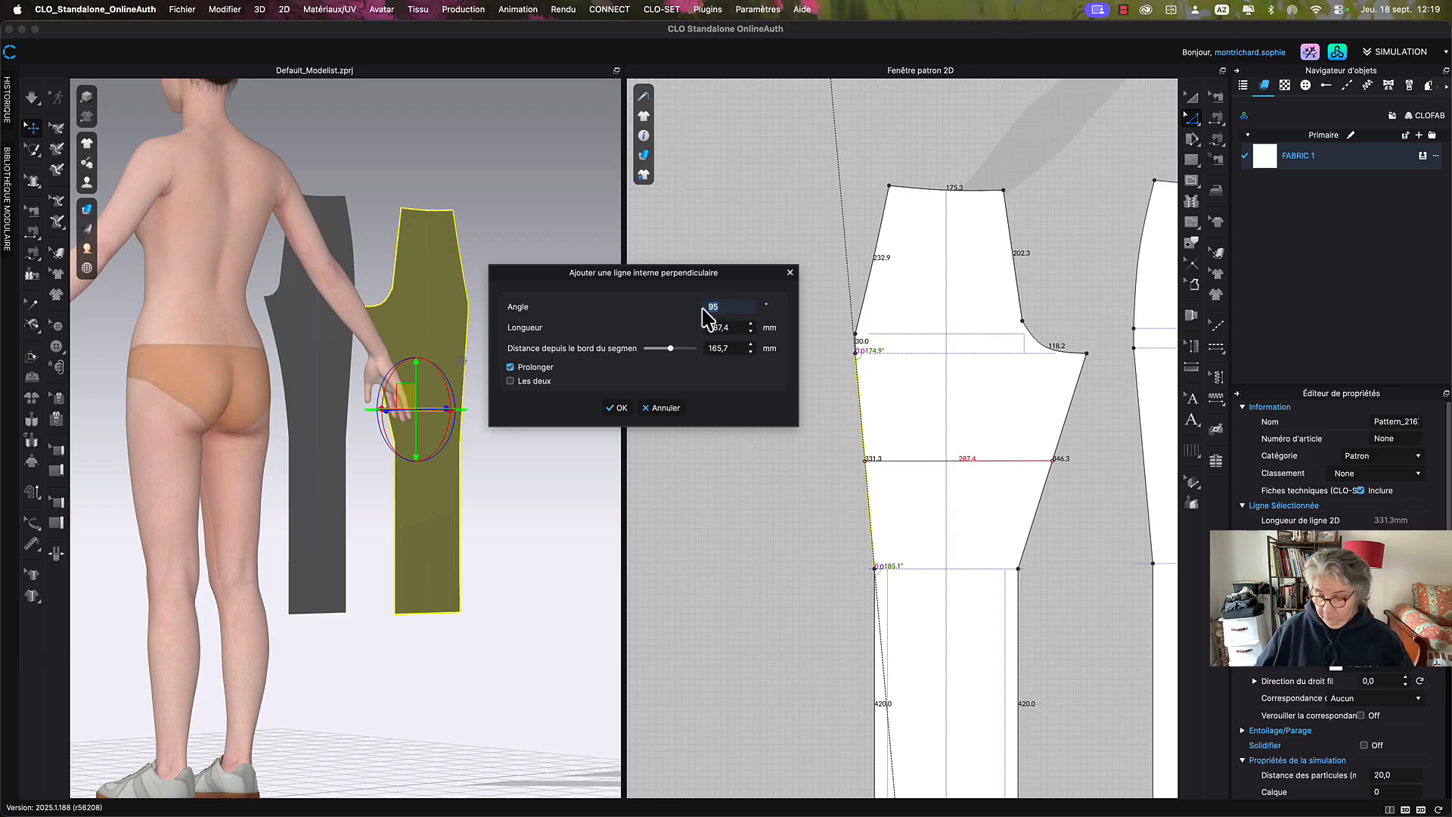
key("Down")
key("Down")
key("Down")
key("Down")
key("Down")
key("Down")
key("Down")
key("Down")
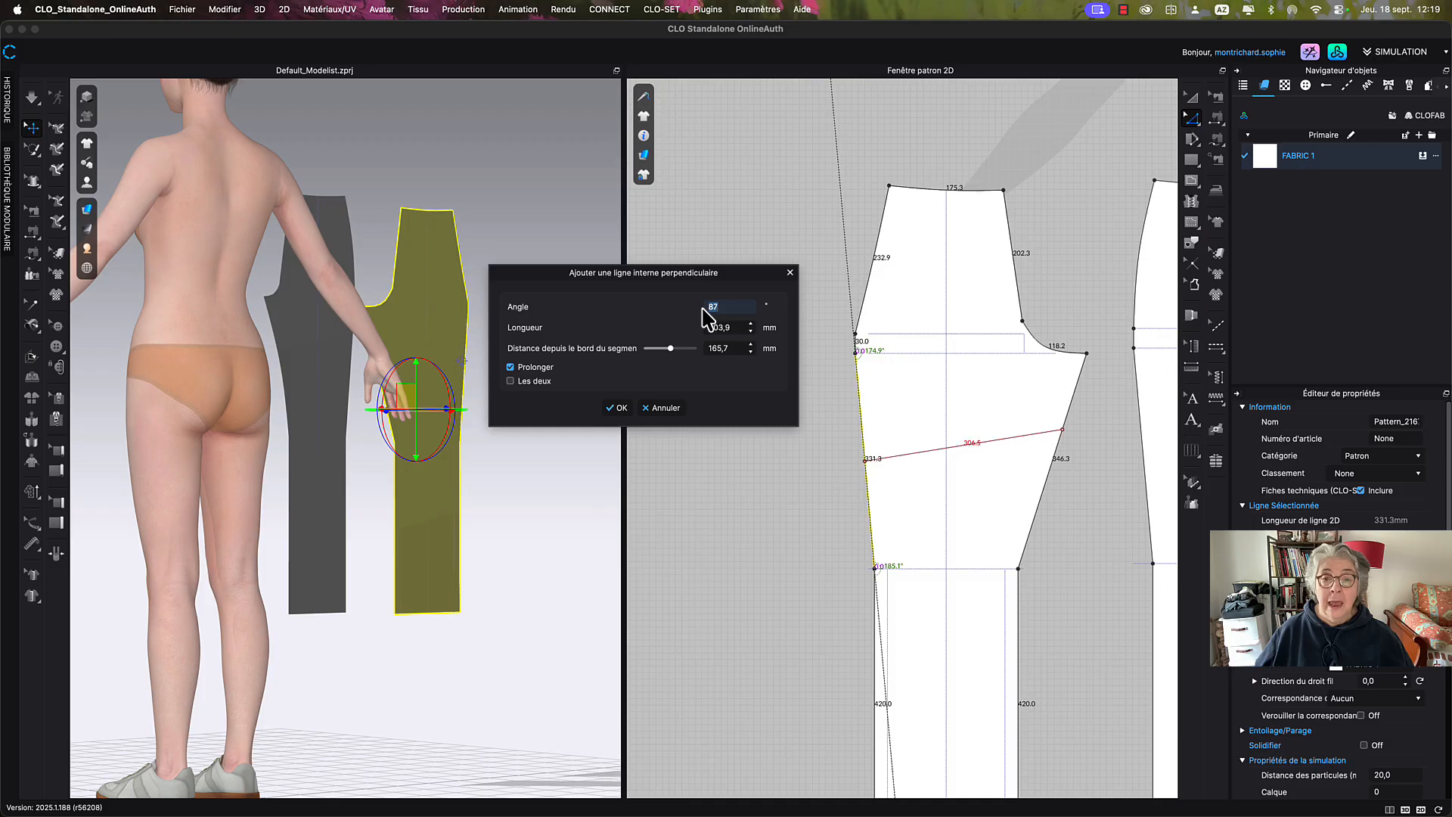
key("Down")
key("Down")
type("0")
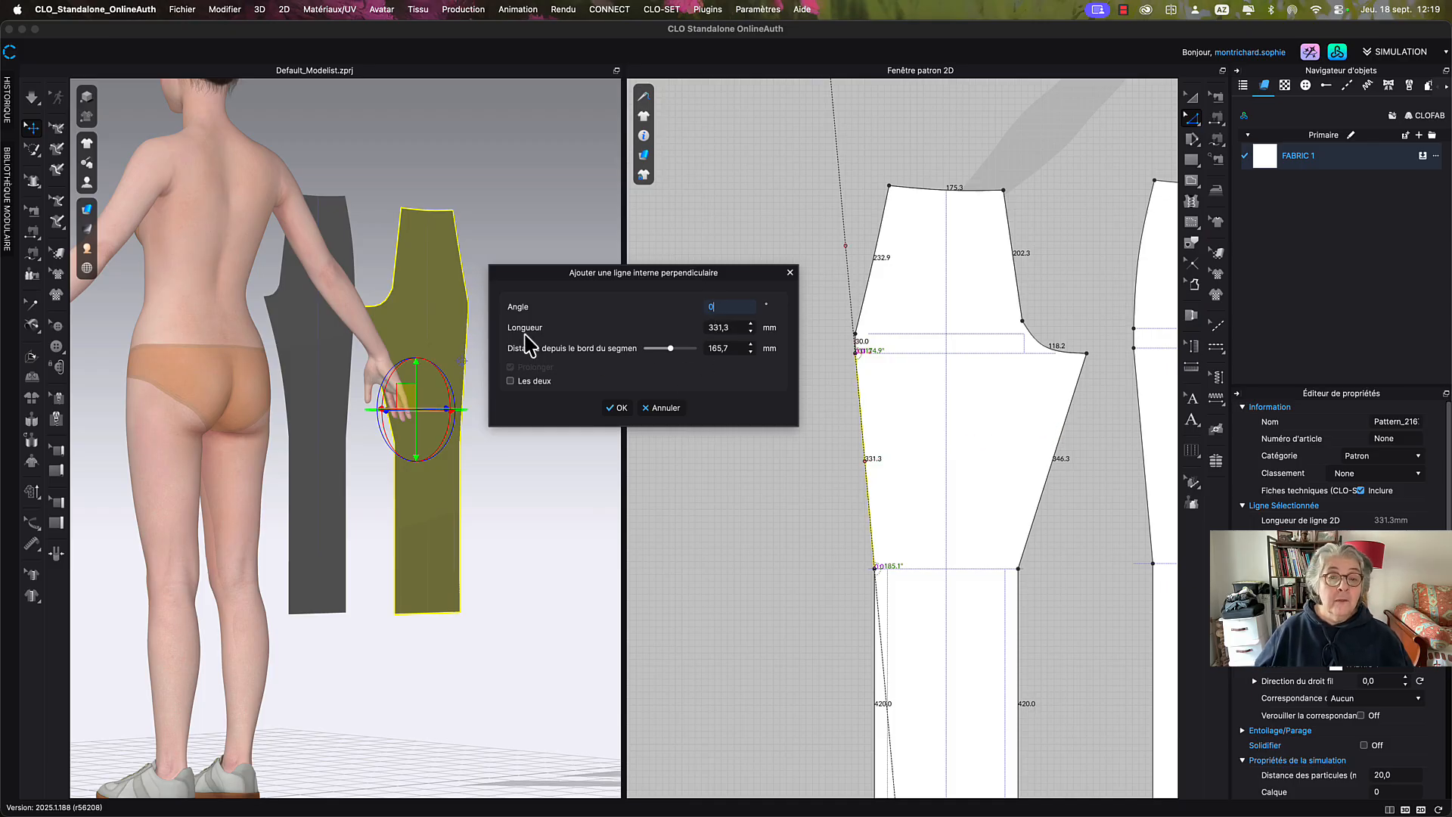
Set the seam-aligned internal line's length to 650 mm, leave it one-sided, and create it.
double_click(733, 327)
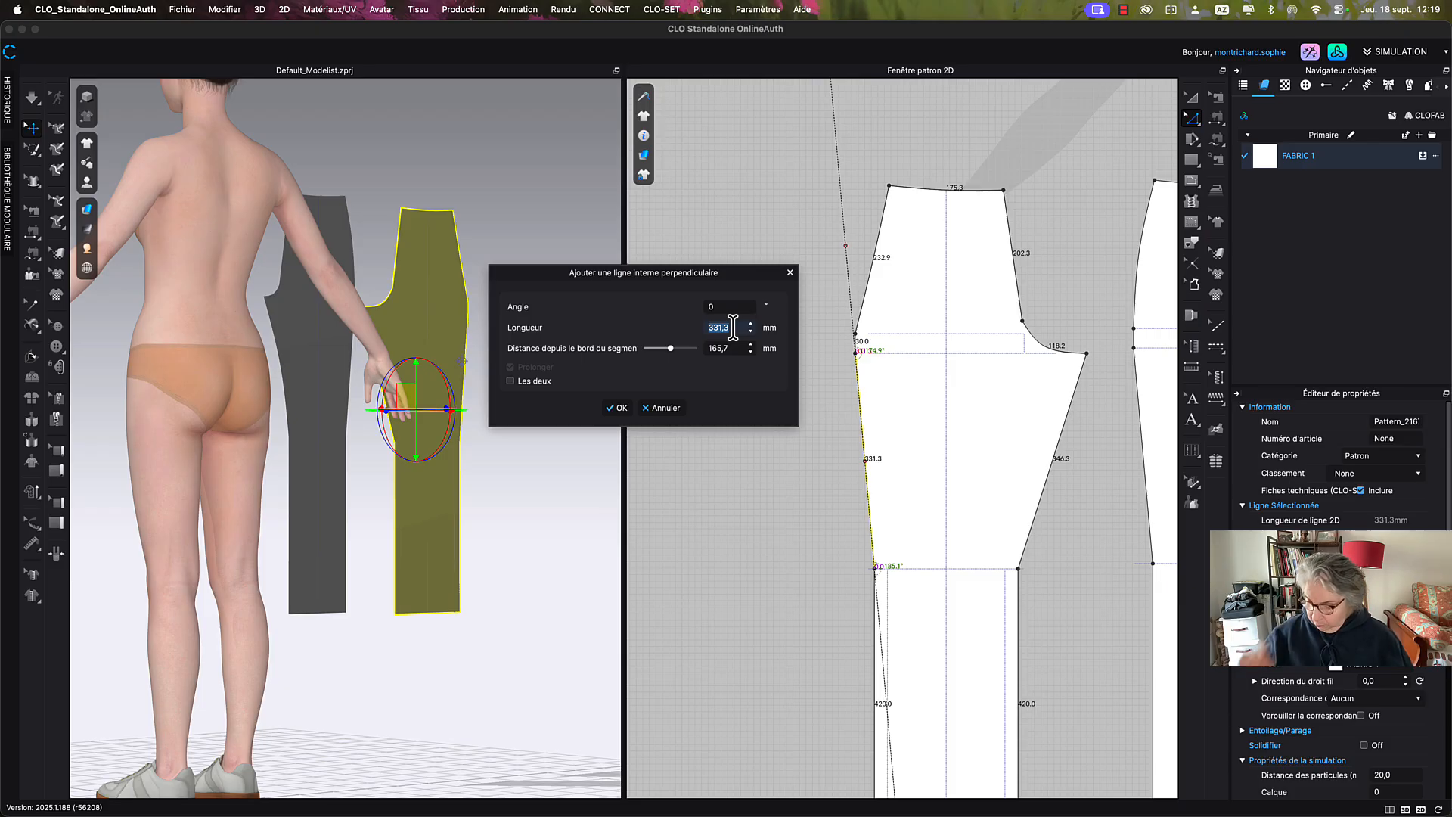
type("65")
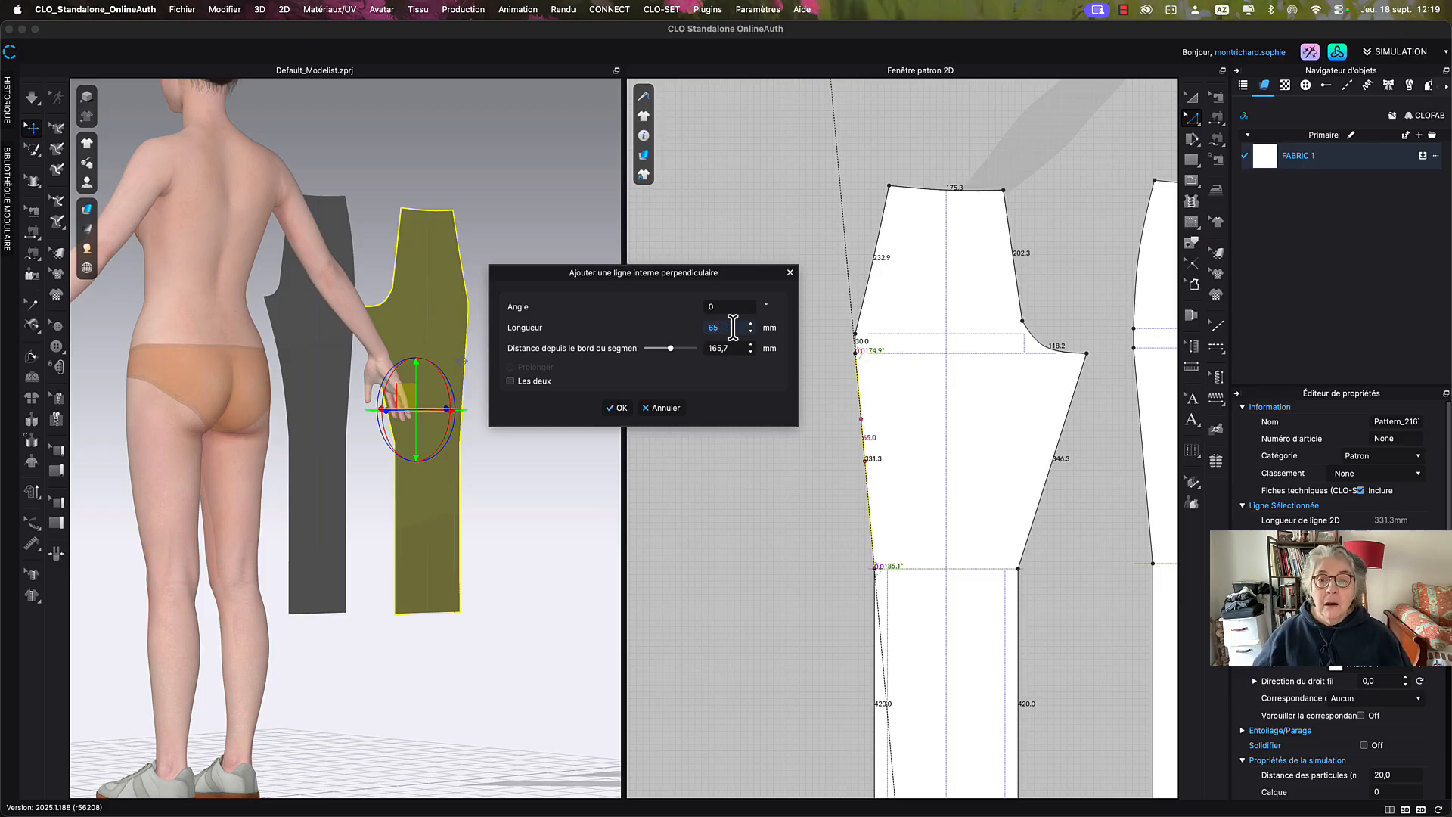
double_click(715, 328)
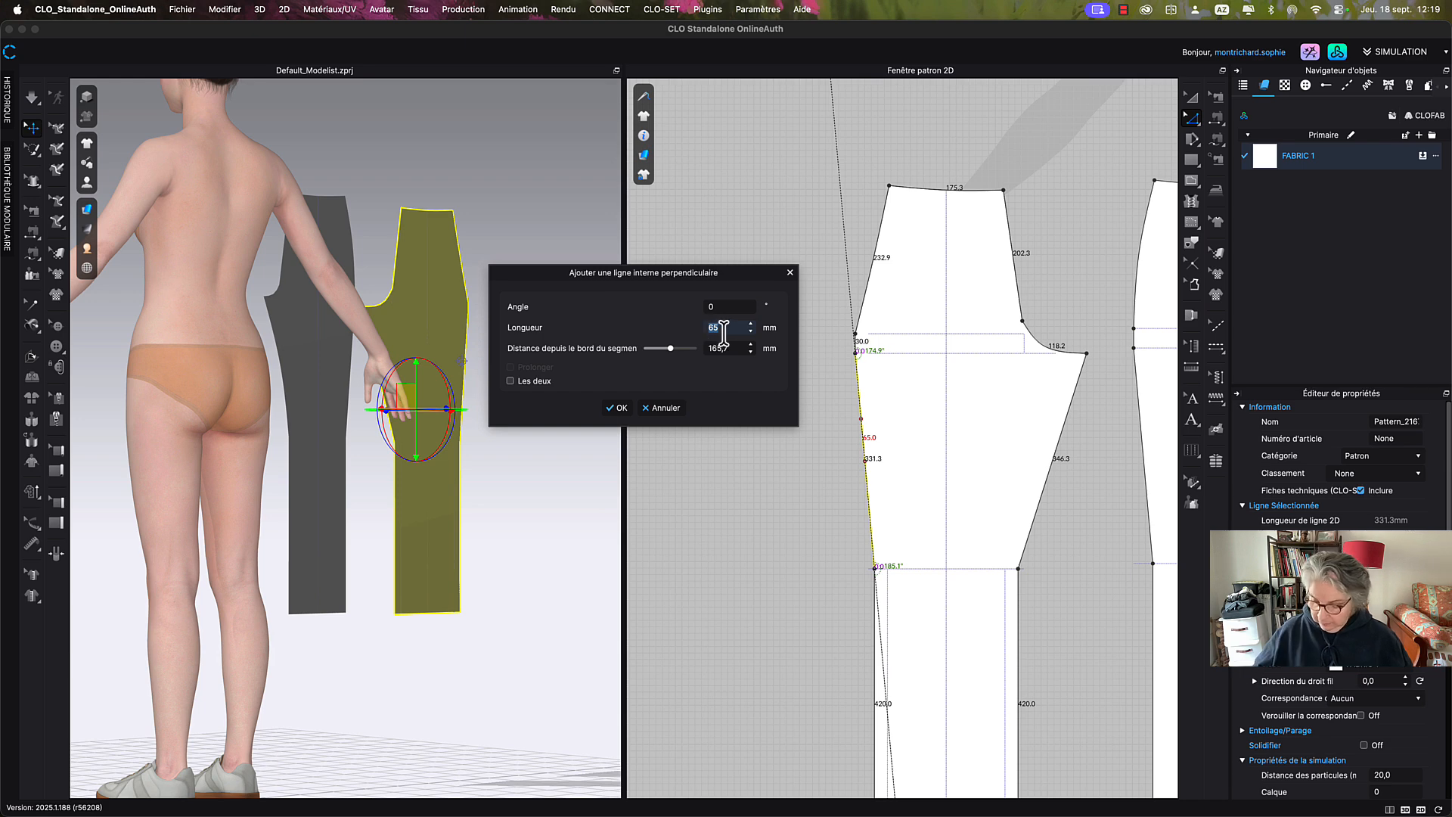
key("Down")
key("Down")
key("Down")
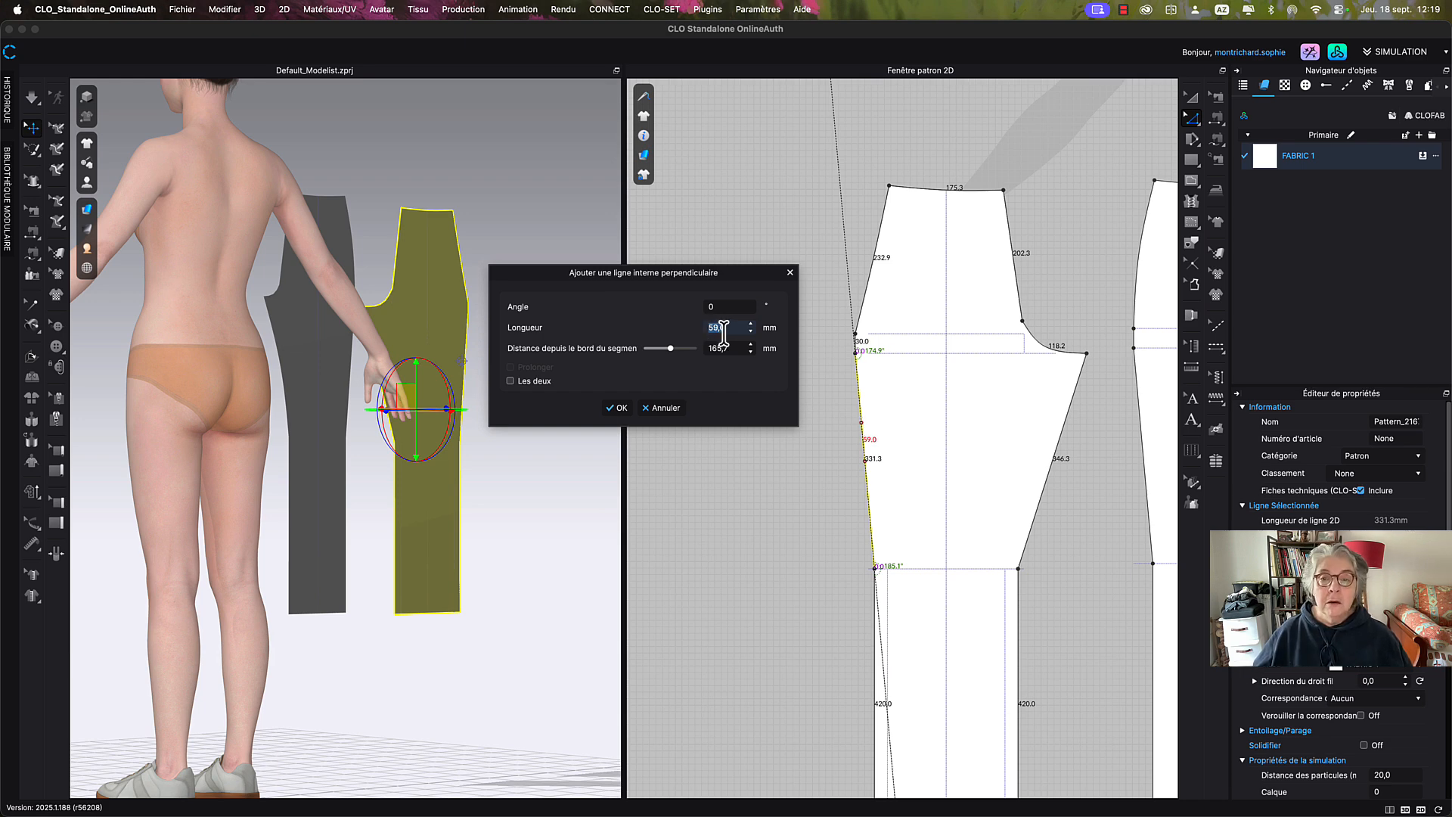
key("Down")
key("Down")
key("Down")
key("Up")
key("Up")
key("Up")
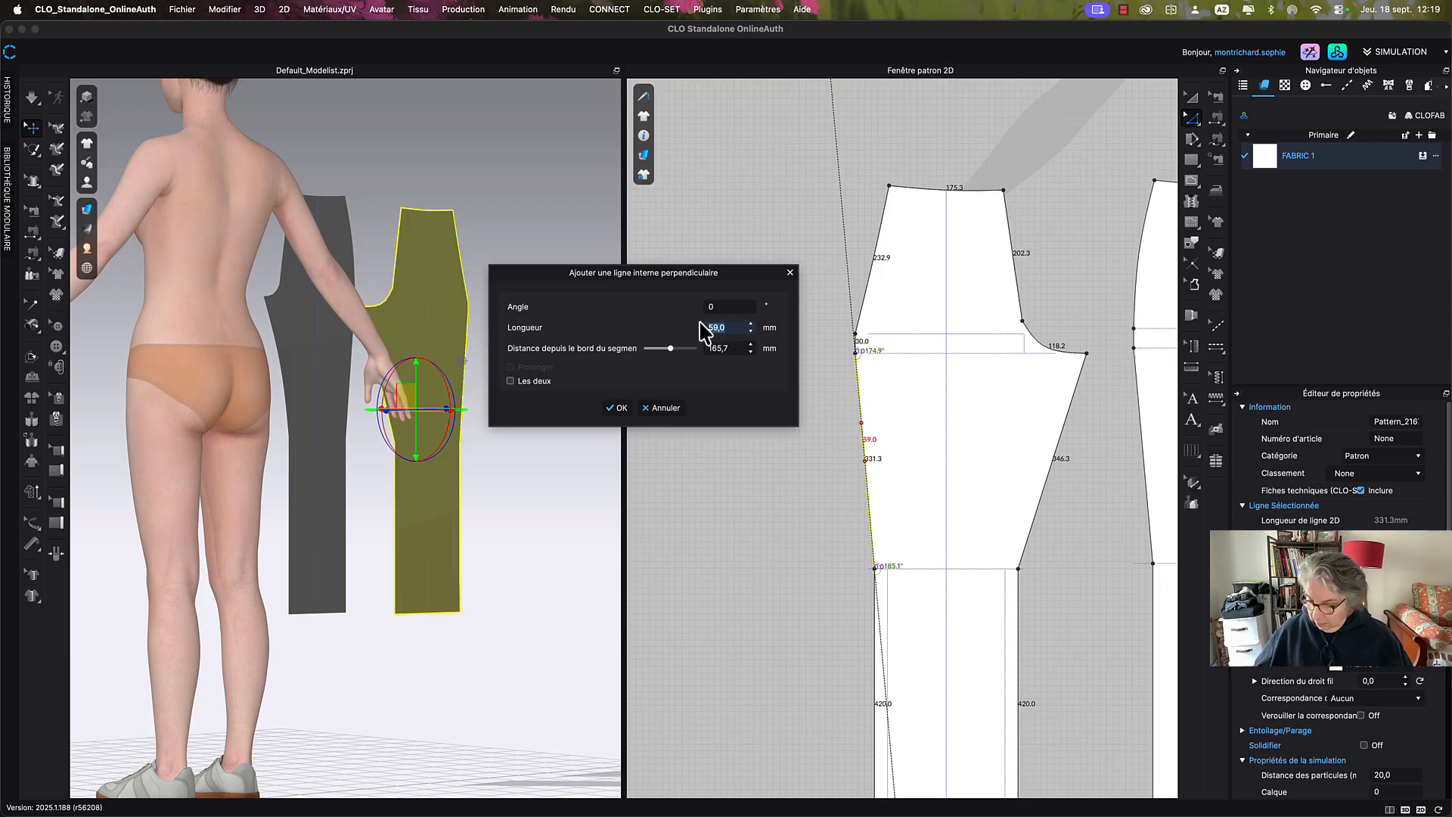
type("65")
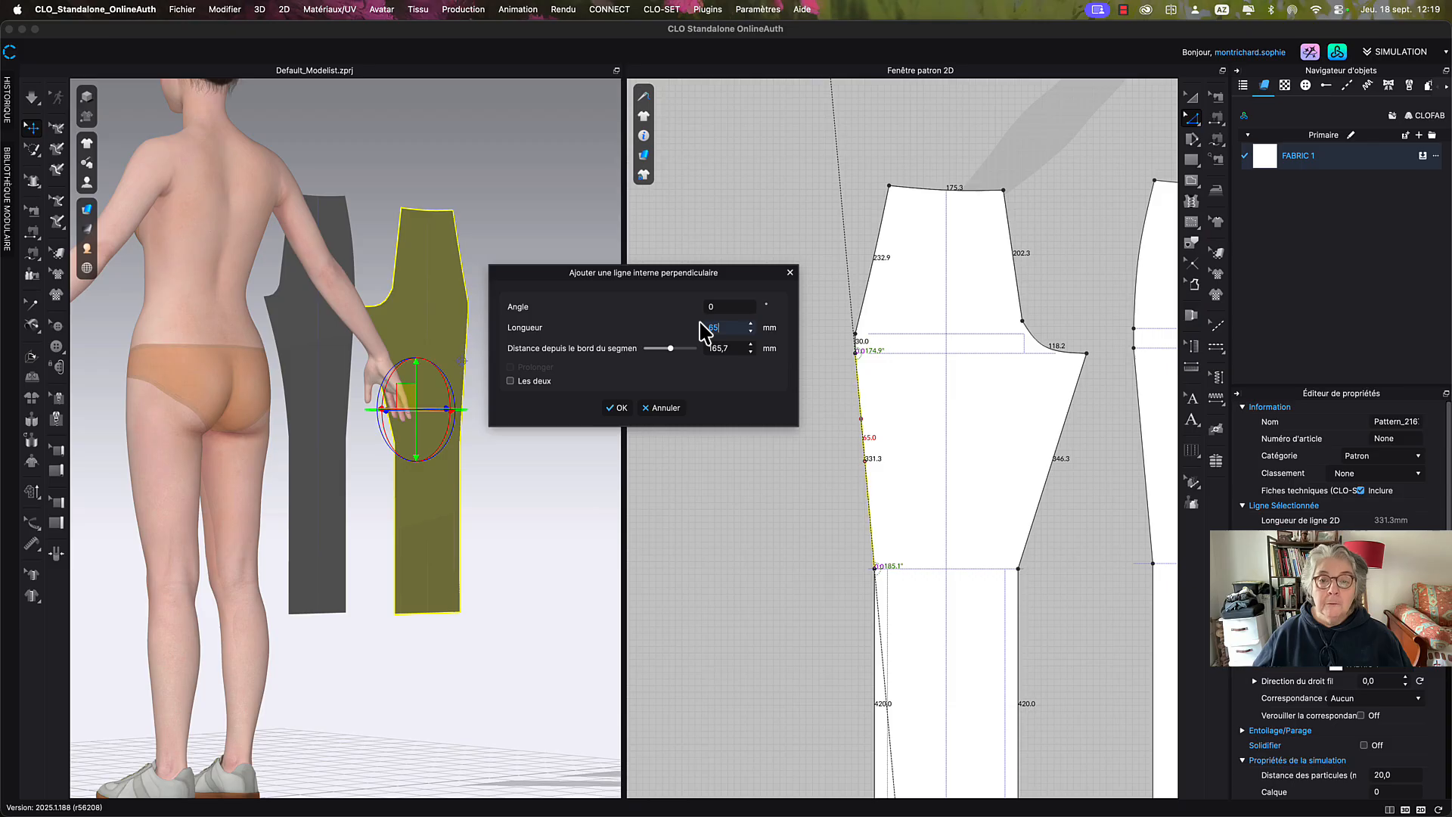
type("0")
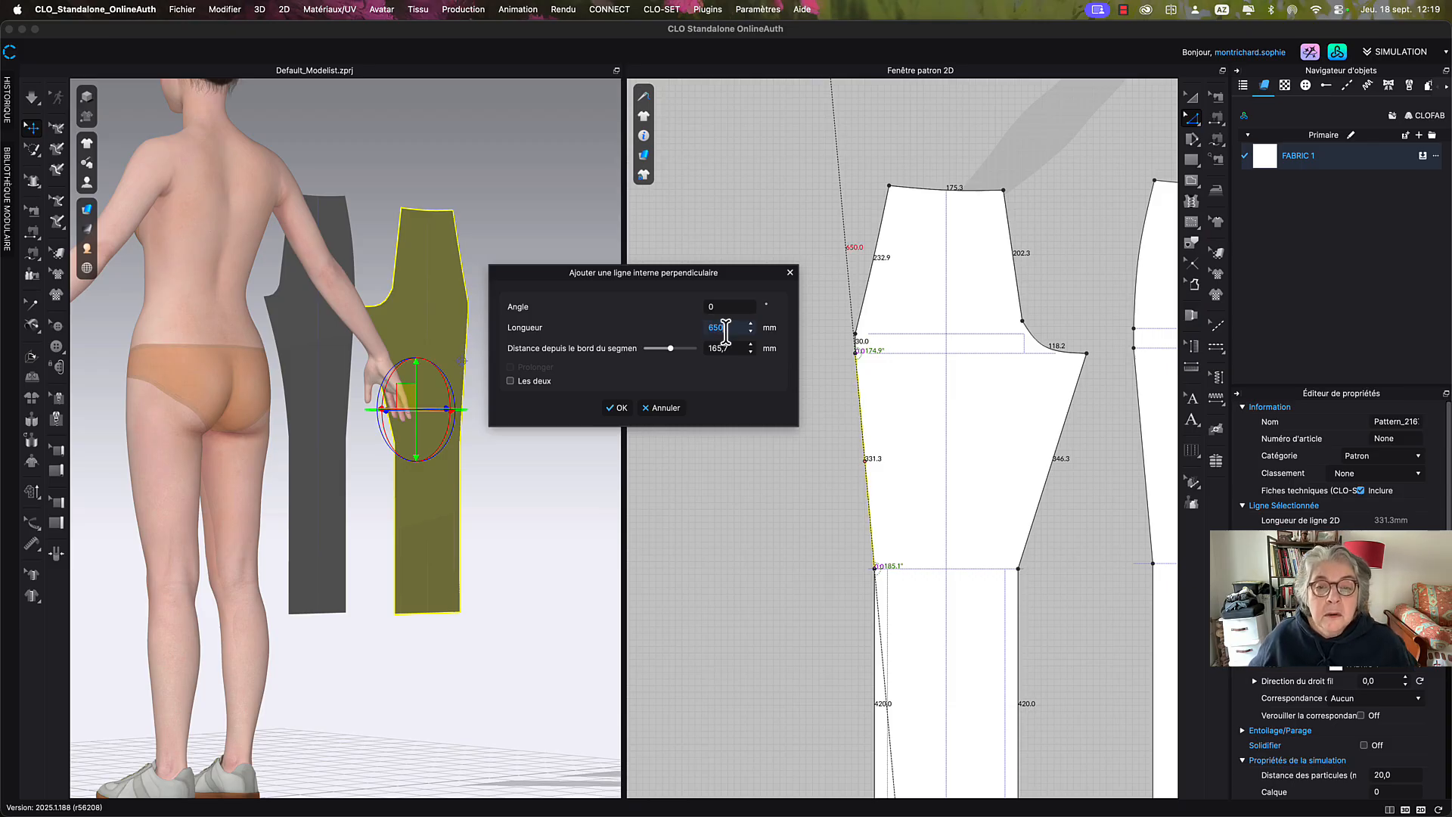
left_click(511, 381)
left_click(512, 381)
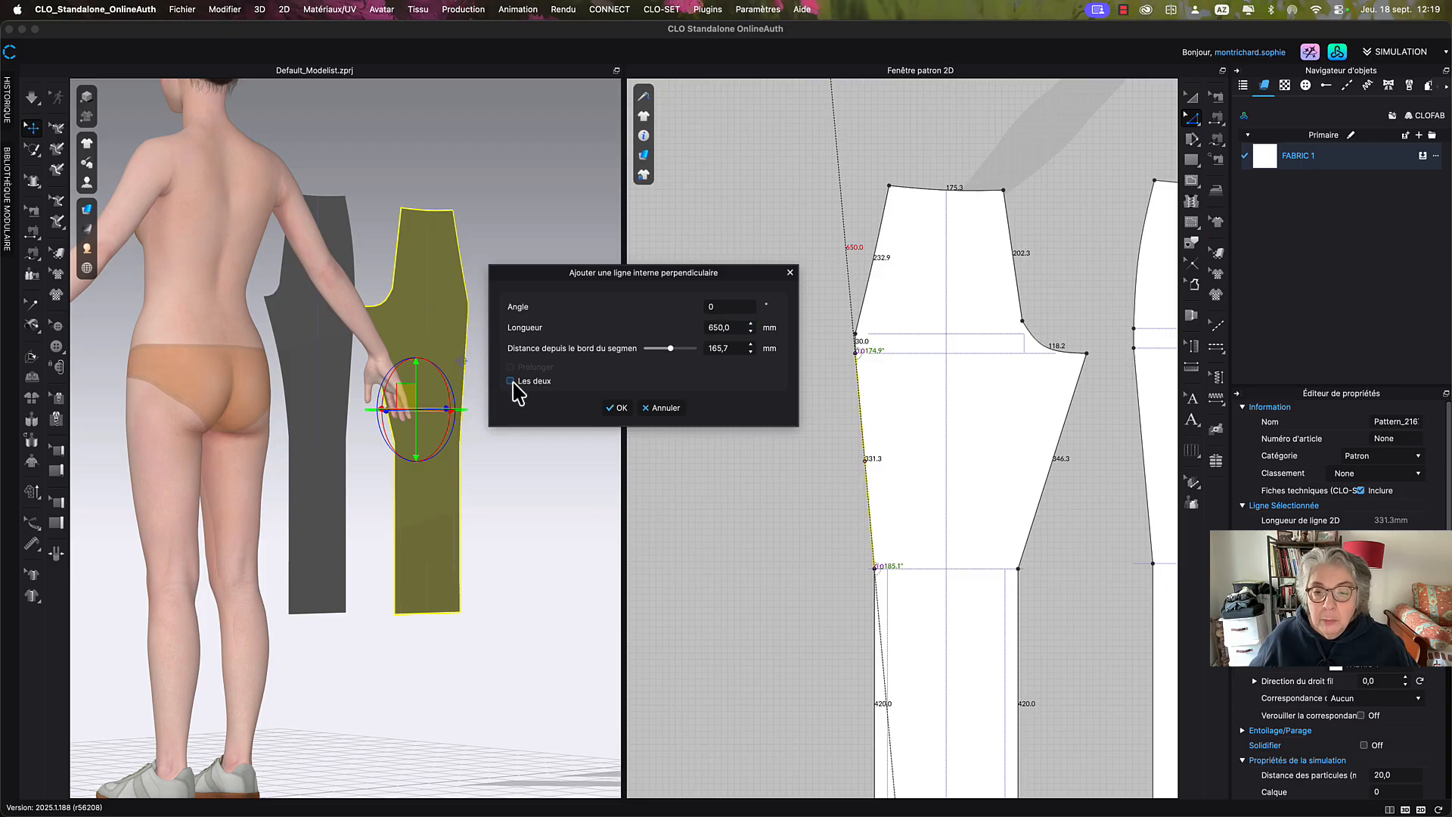
left_click(618, 412)
scroll(797, 396, "down", 3)
scroll(818, 421, "up", 1)
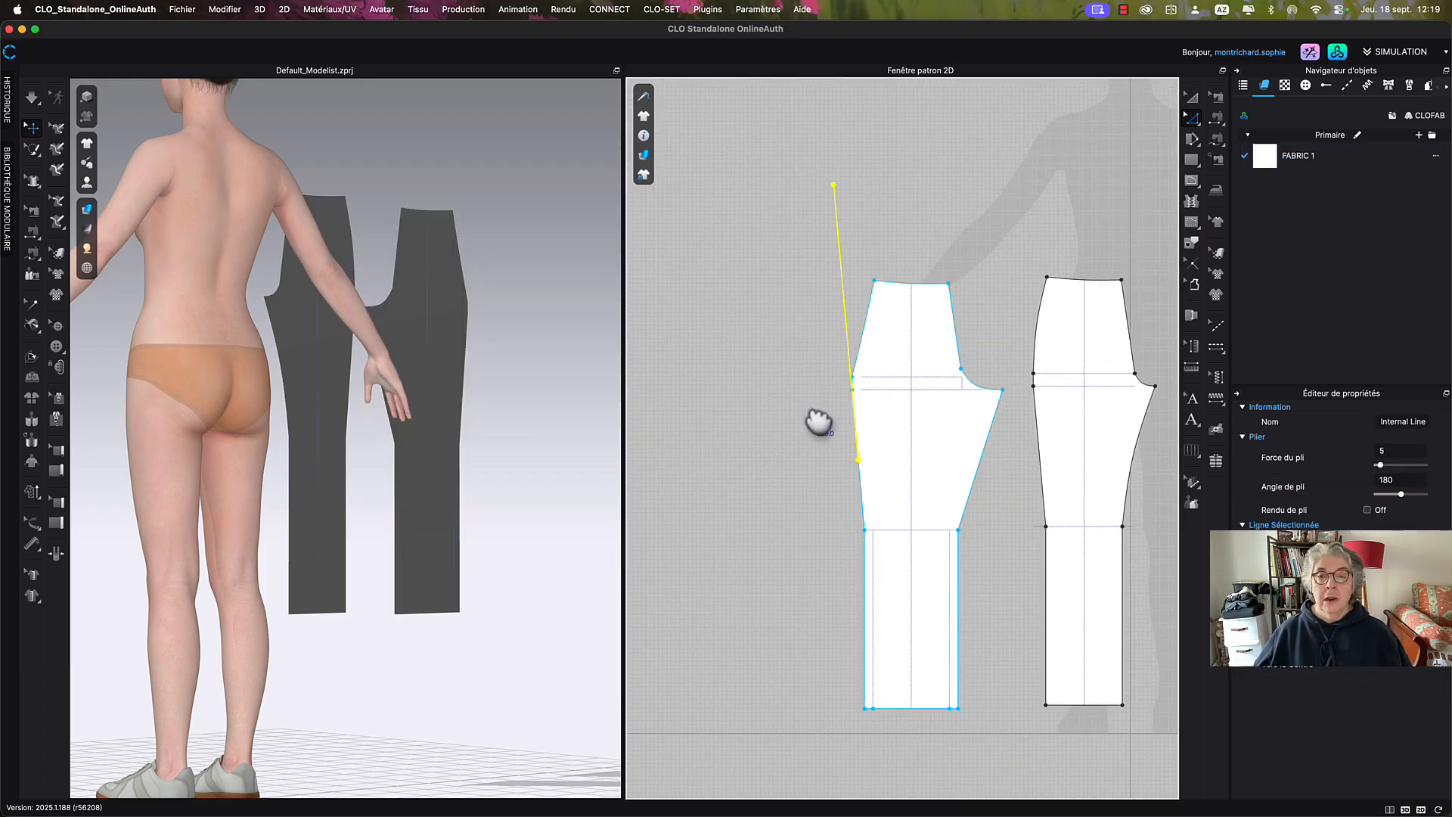
left_click(948, 257)
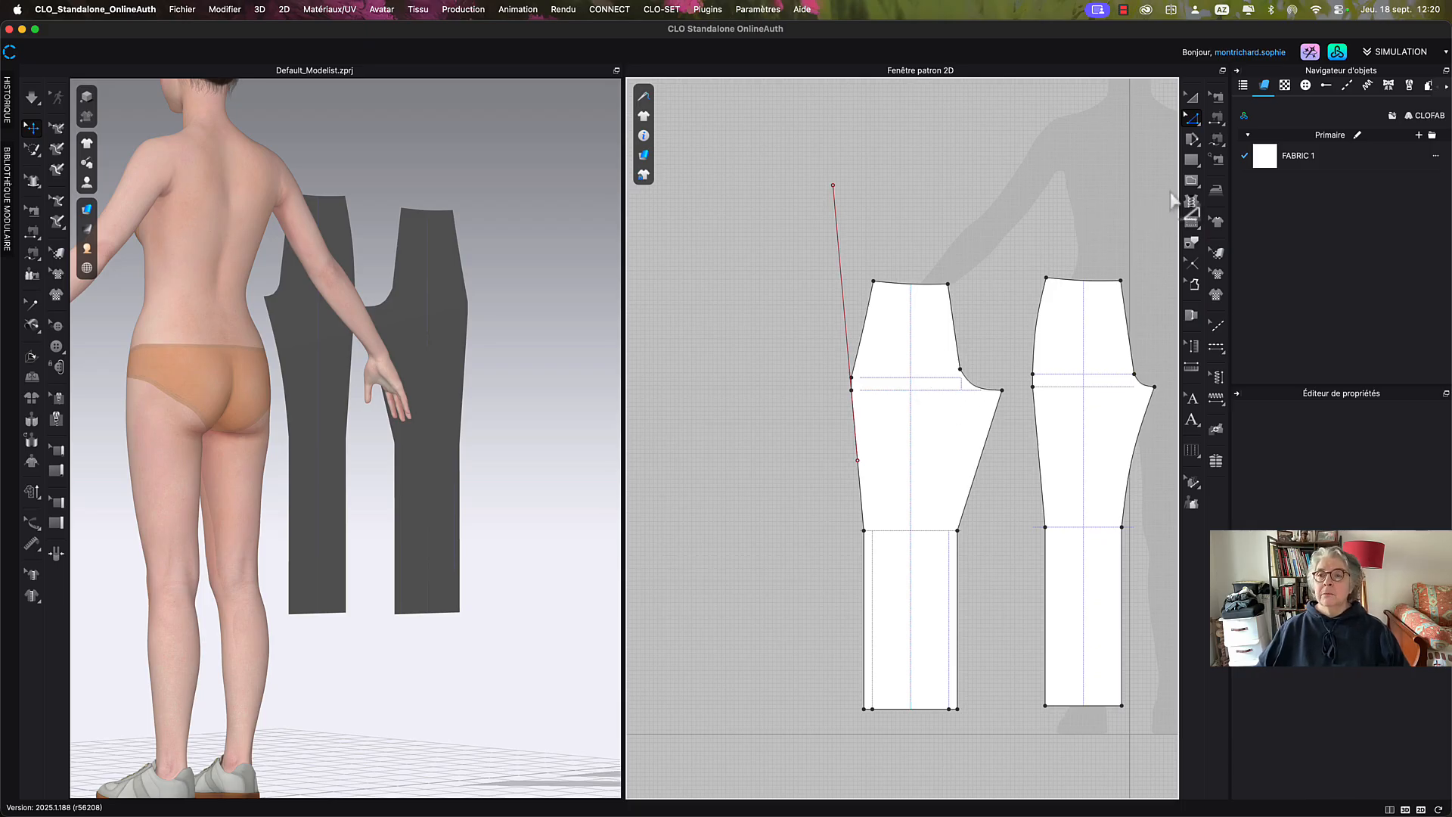
Unlock all baselines of the pattern and select the crotch-level baseline in the copied trouser piece.
left_click(644, 177)
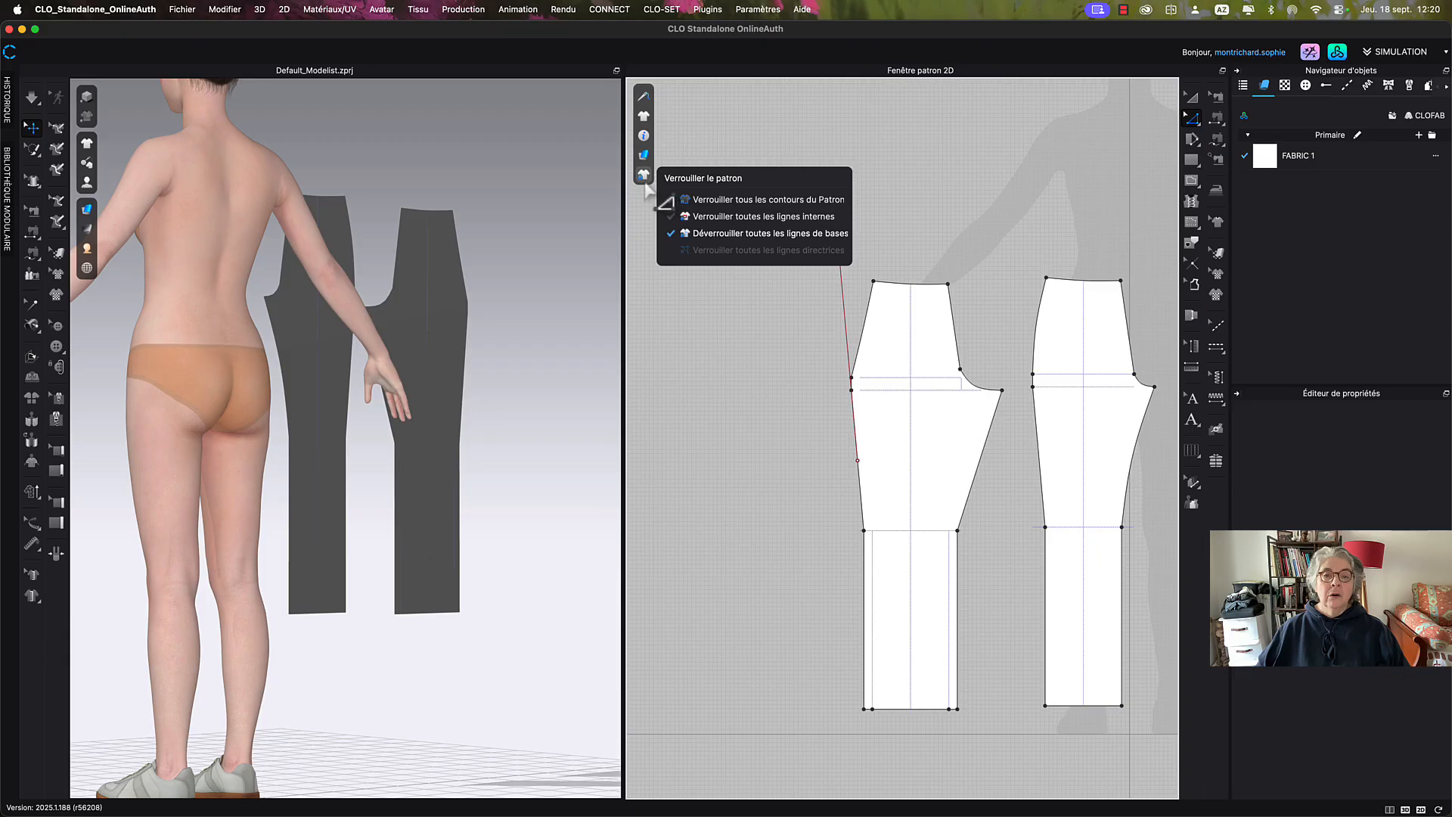
left_click(748, 234)
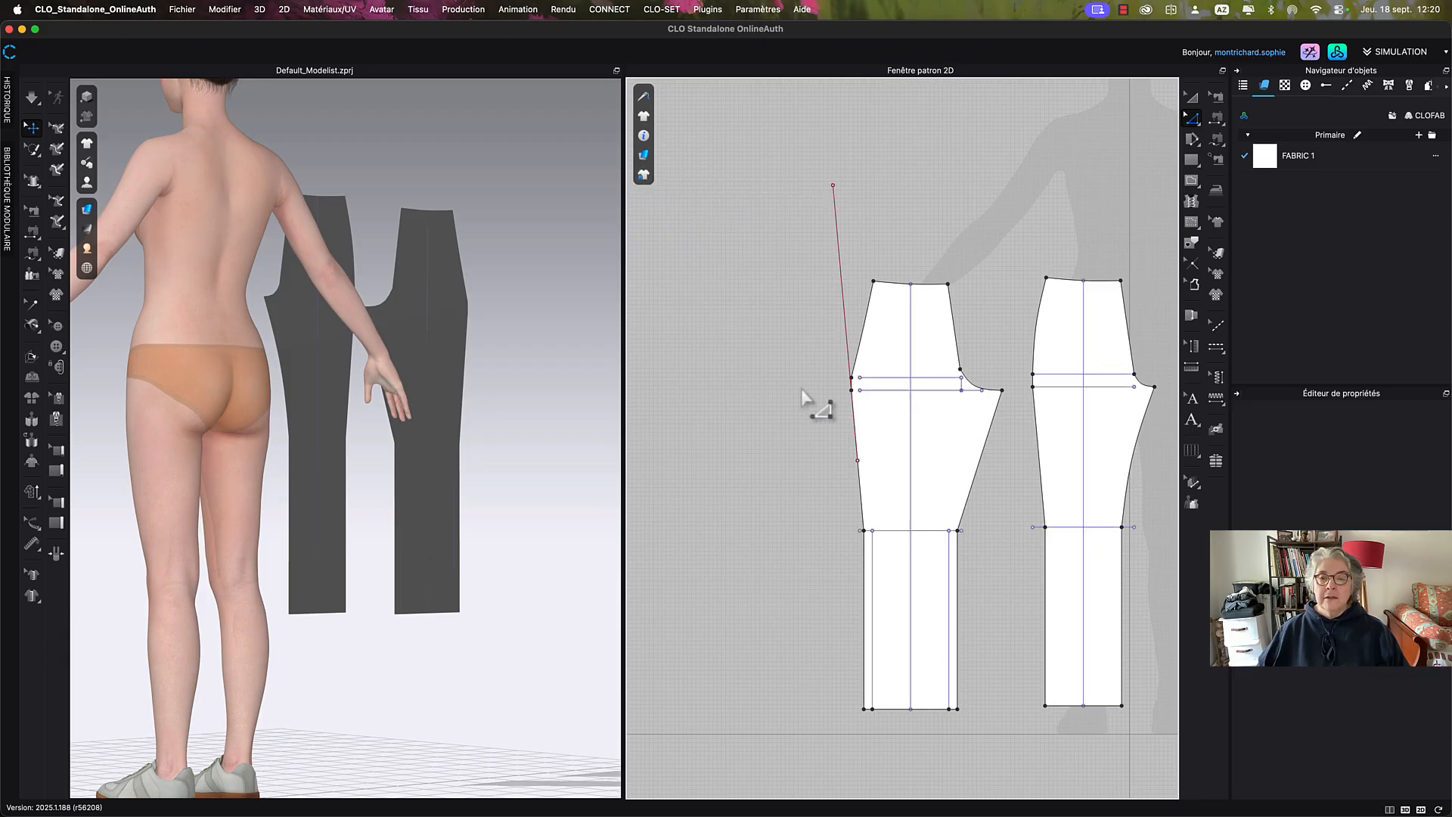
left_click(895, 390)
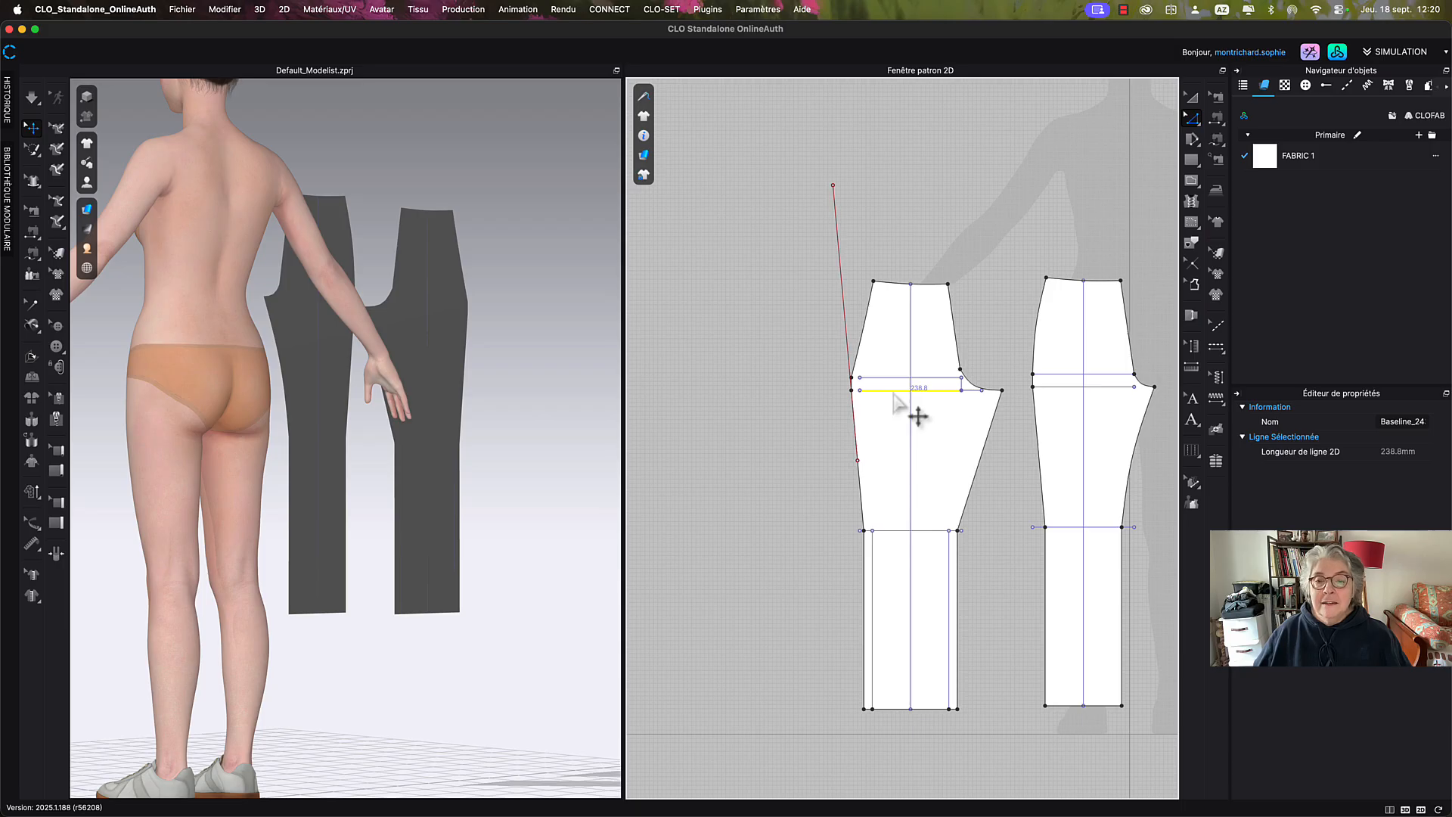
Copy the crotch-level baseline and paste it horizontally onto the outer waist corner of the copied trouser piece.
right_click(896, 399)
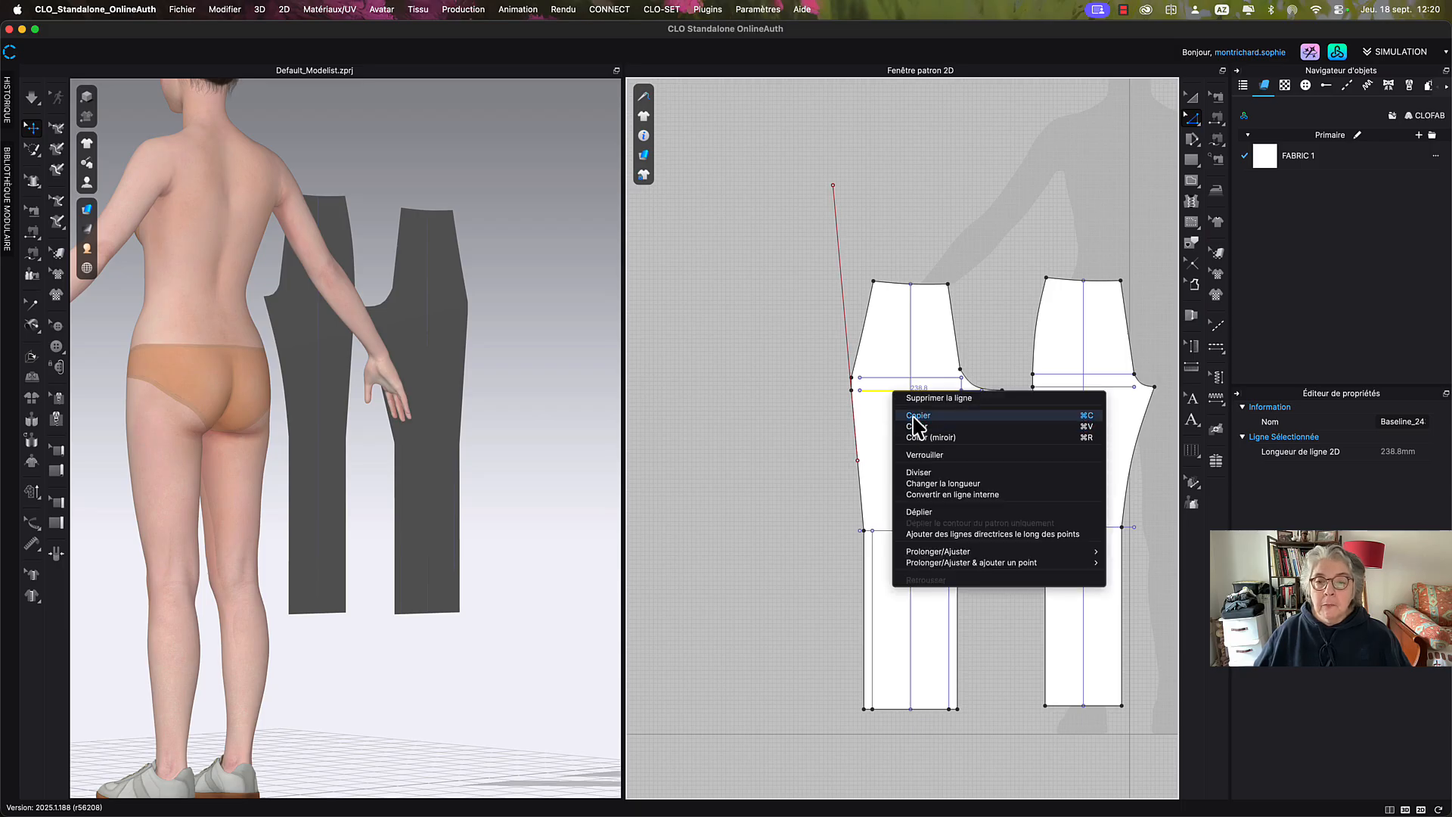
left_click(907, 333)
scroll(892, 324, "up", 3)
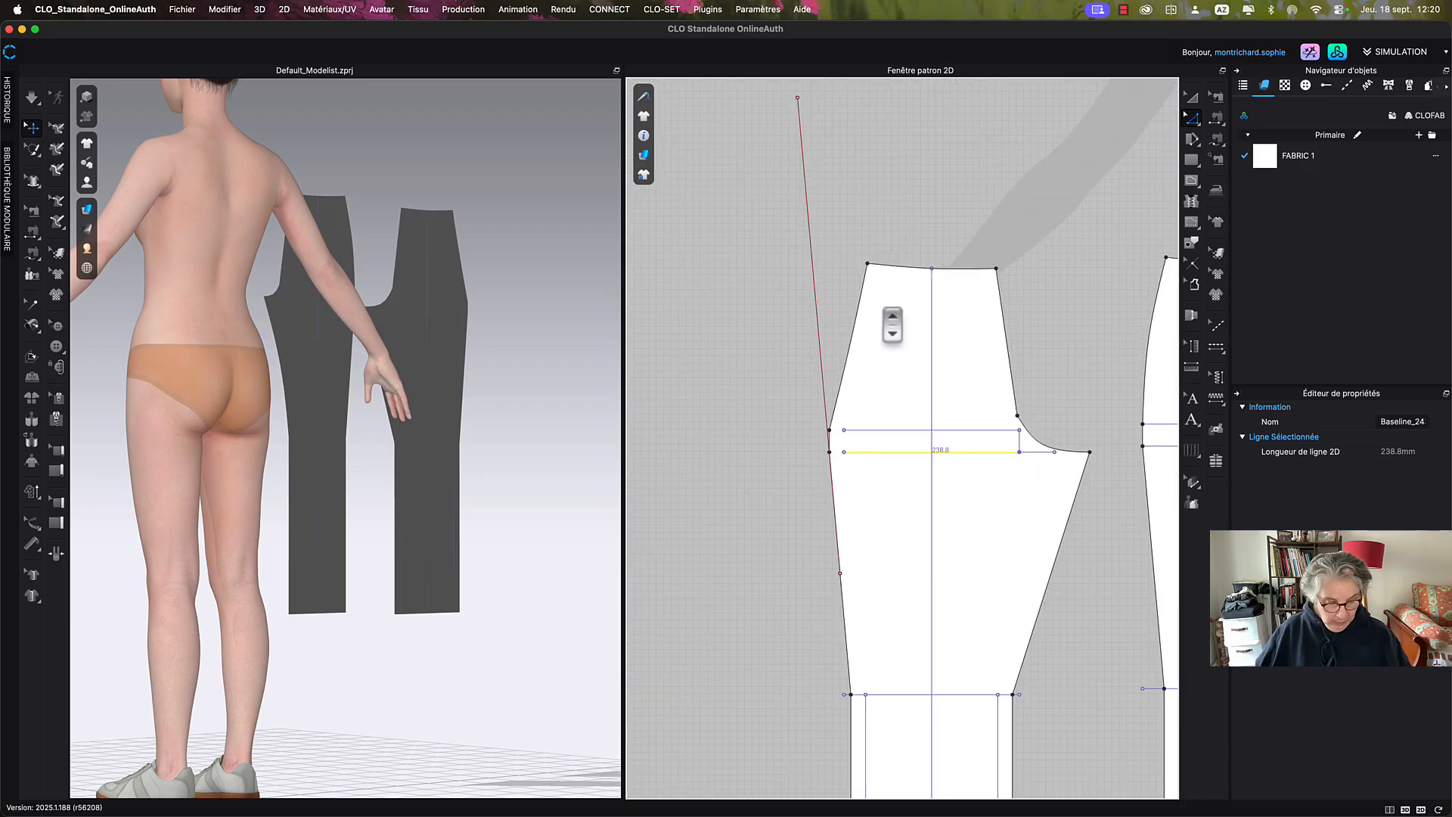
key("ctrl+v")
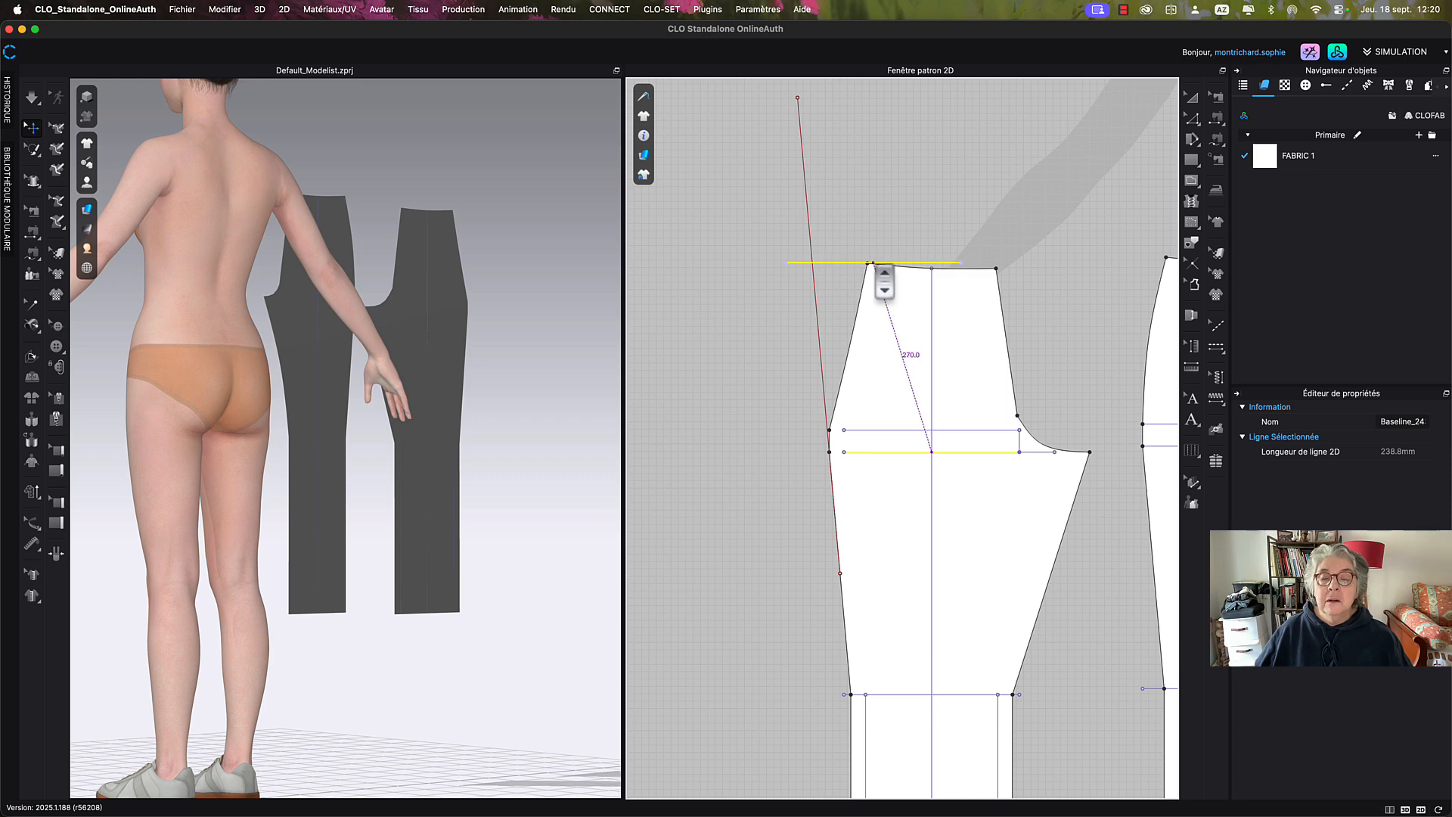
scroll(874, 263, "up", 5)
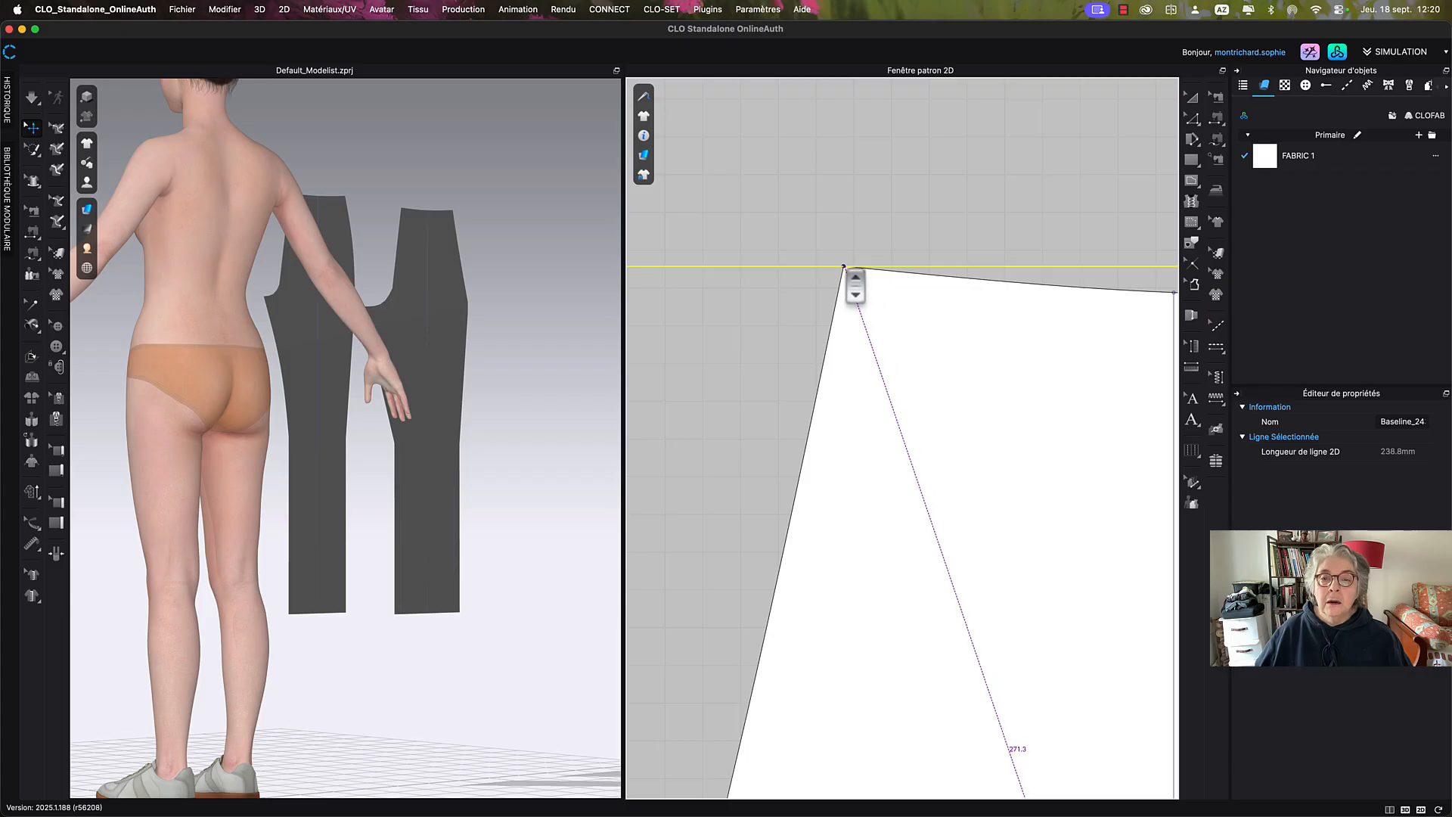
left_click(854, 285)
scroll(866, 245, "down", 5)
right_click_drag(869, 242, 905, 233)
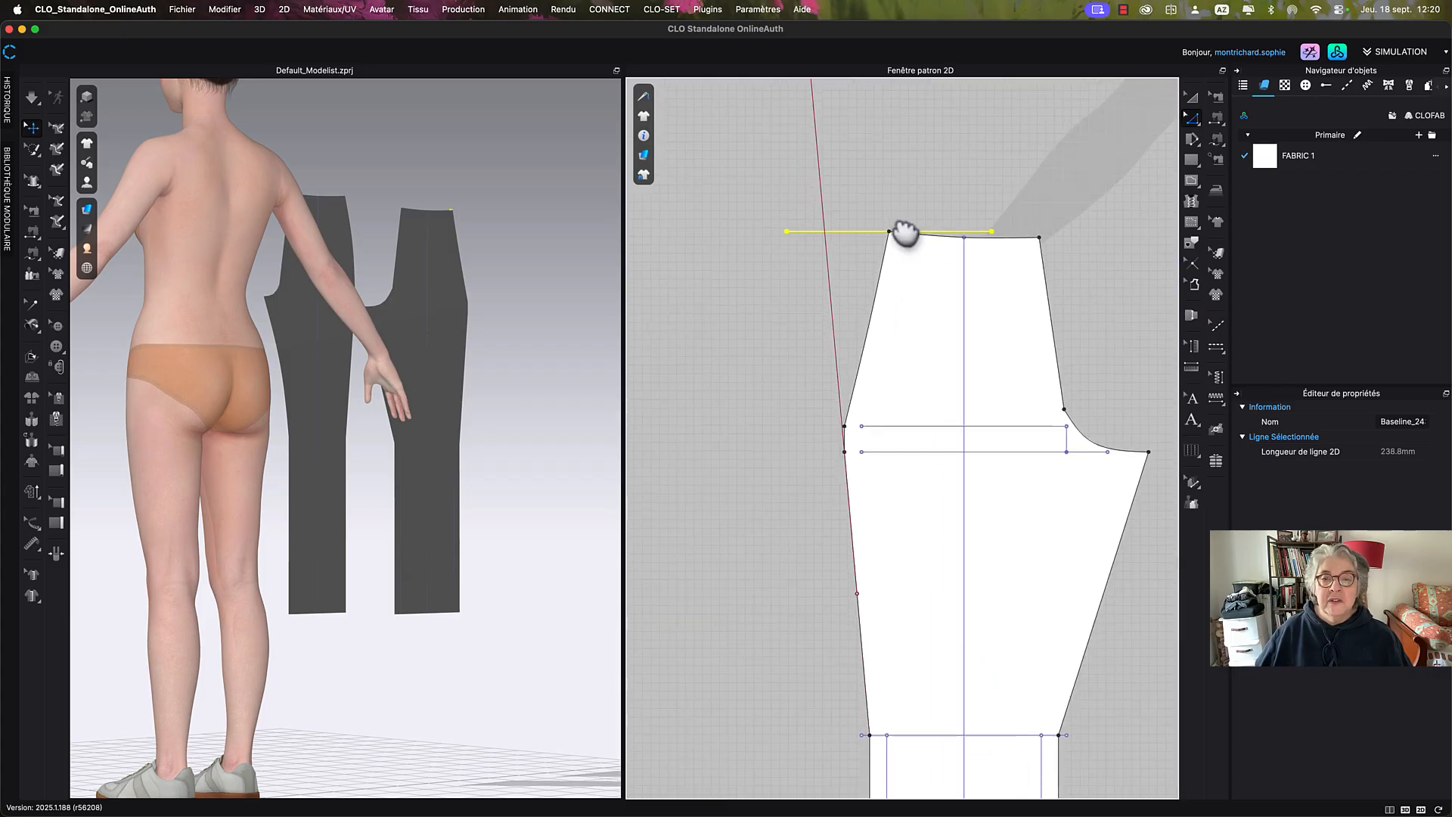
left_click(906, 225)
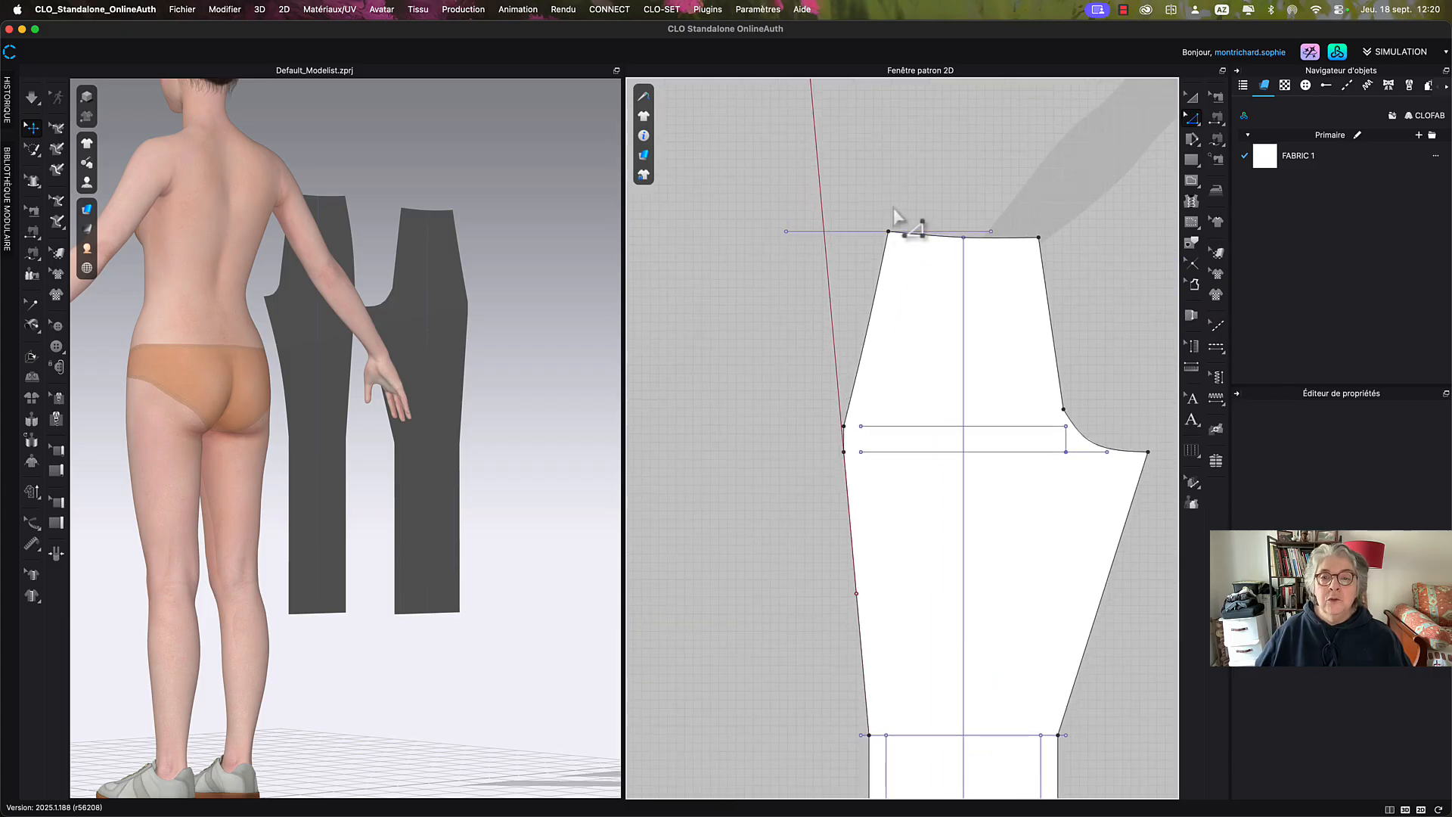
left_click(830, 239)
scroll(891, 181, "down", 3)
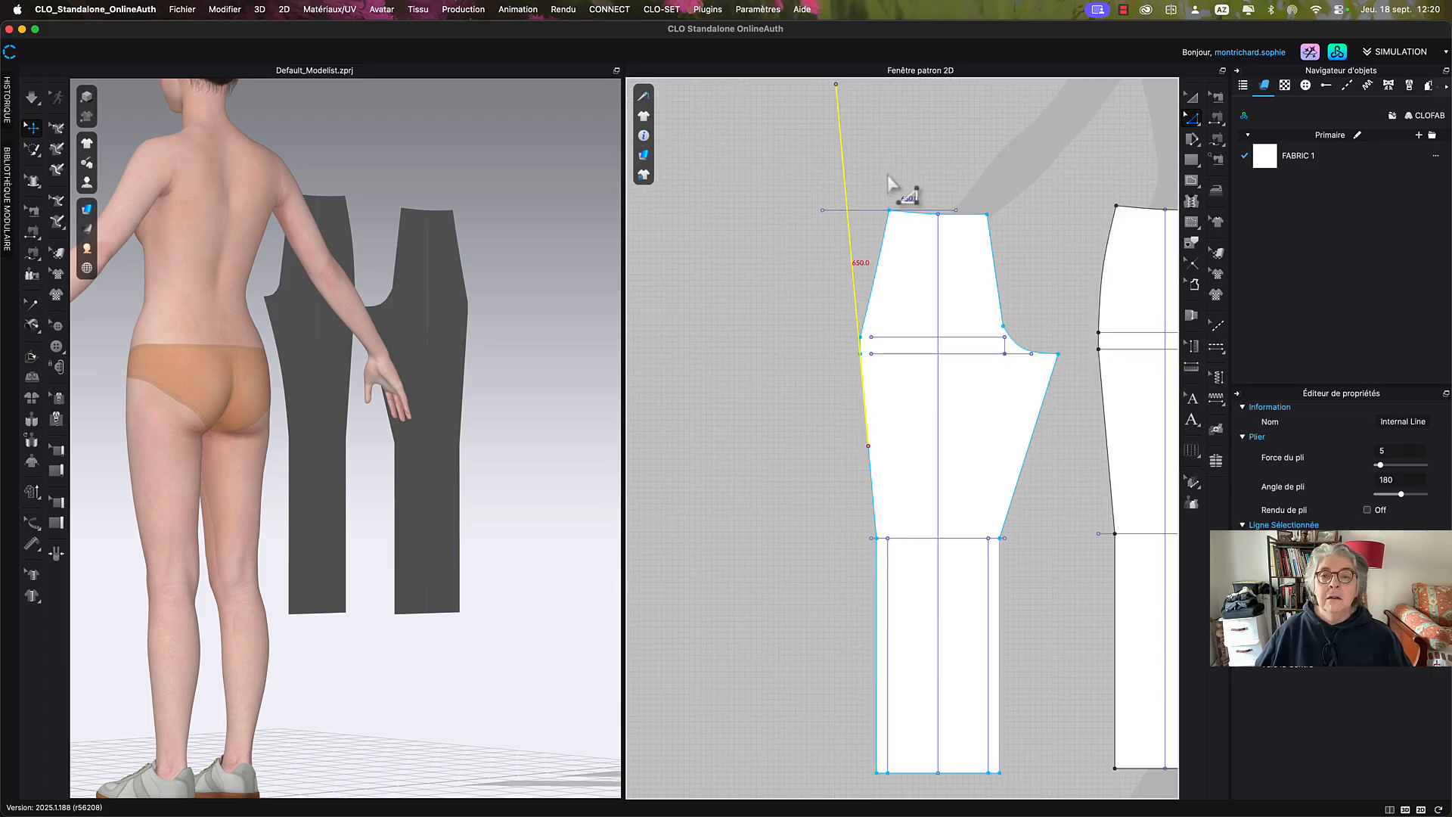
right_click_drag(889, 182, 885, 261)
scroll(880, 261, "up", 4)
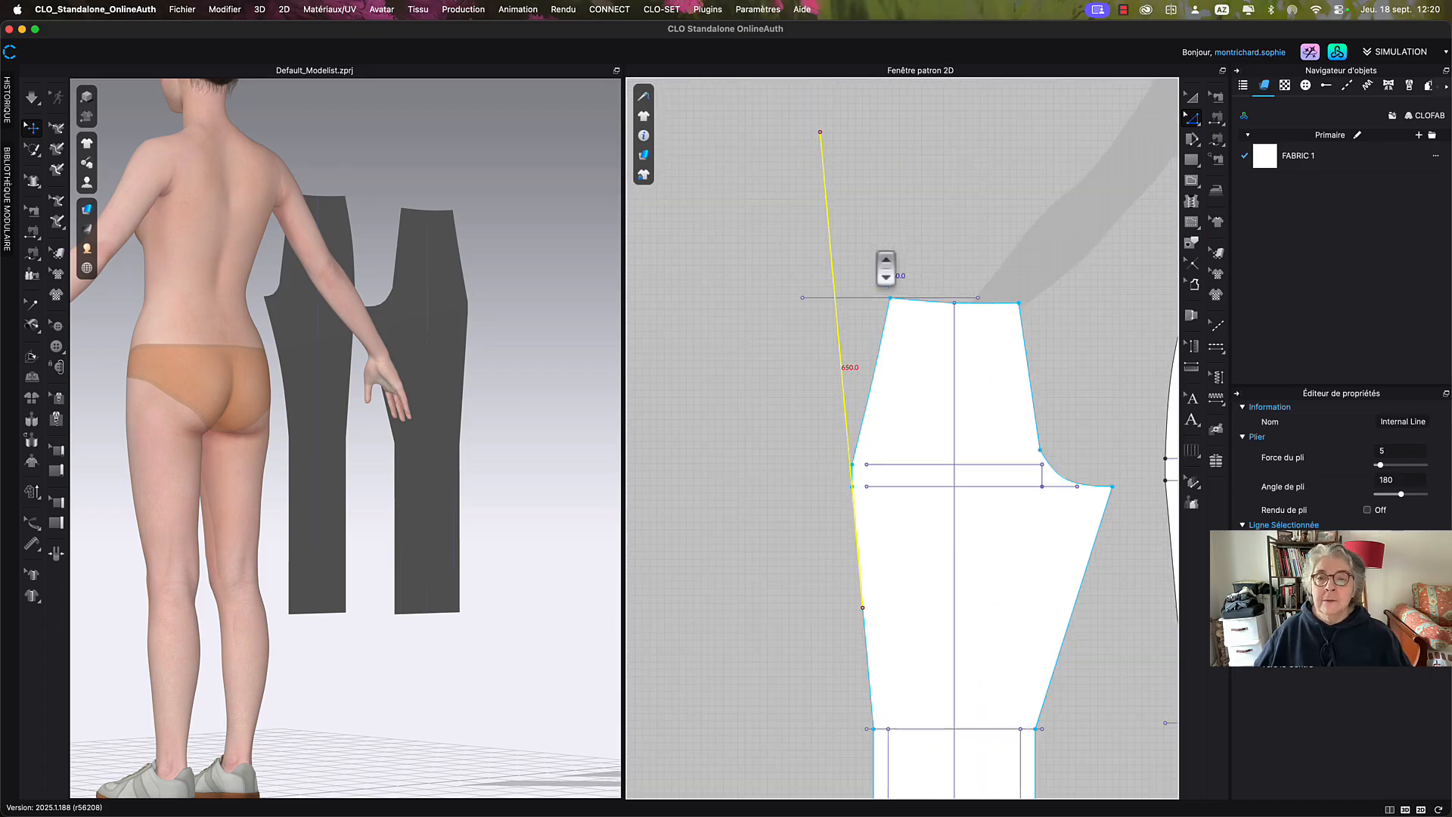
right_click(821, 333)
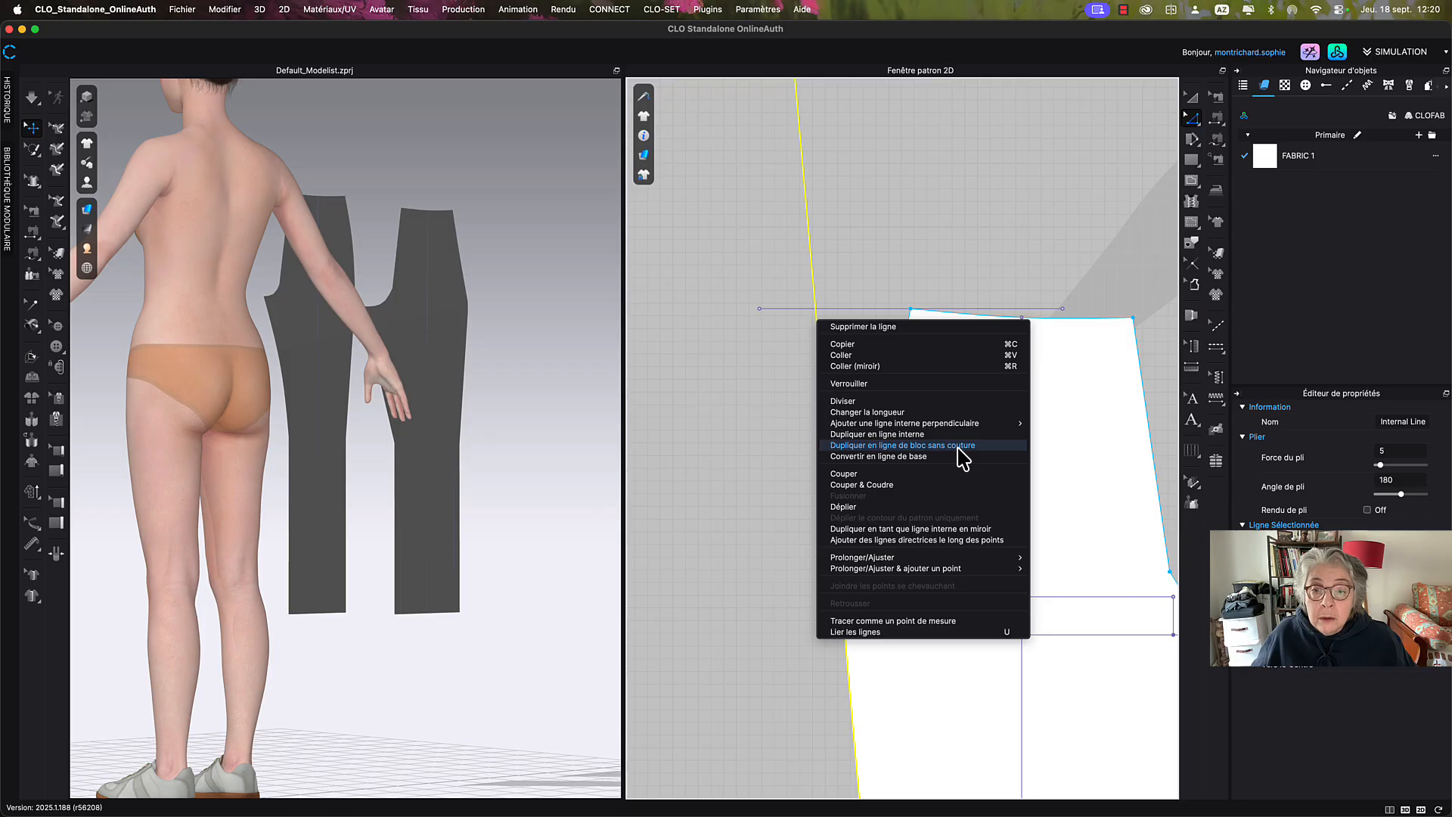
left_click(734, 445)
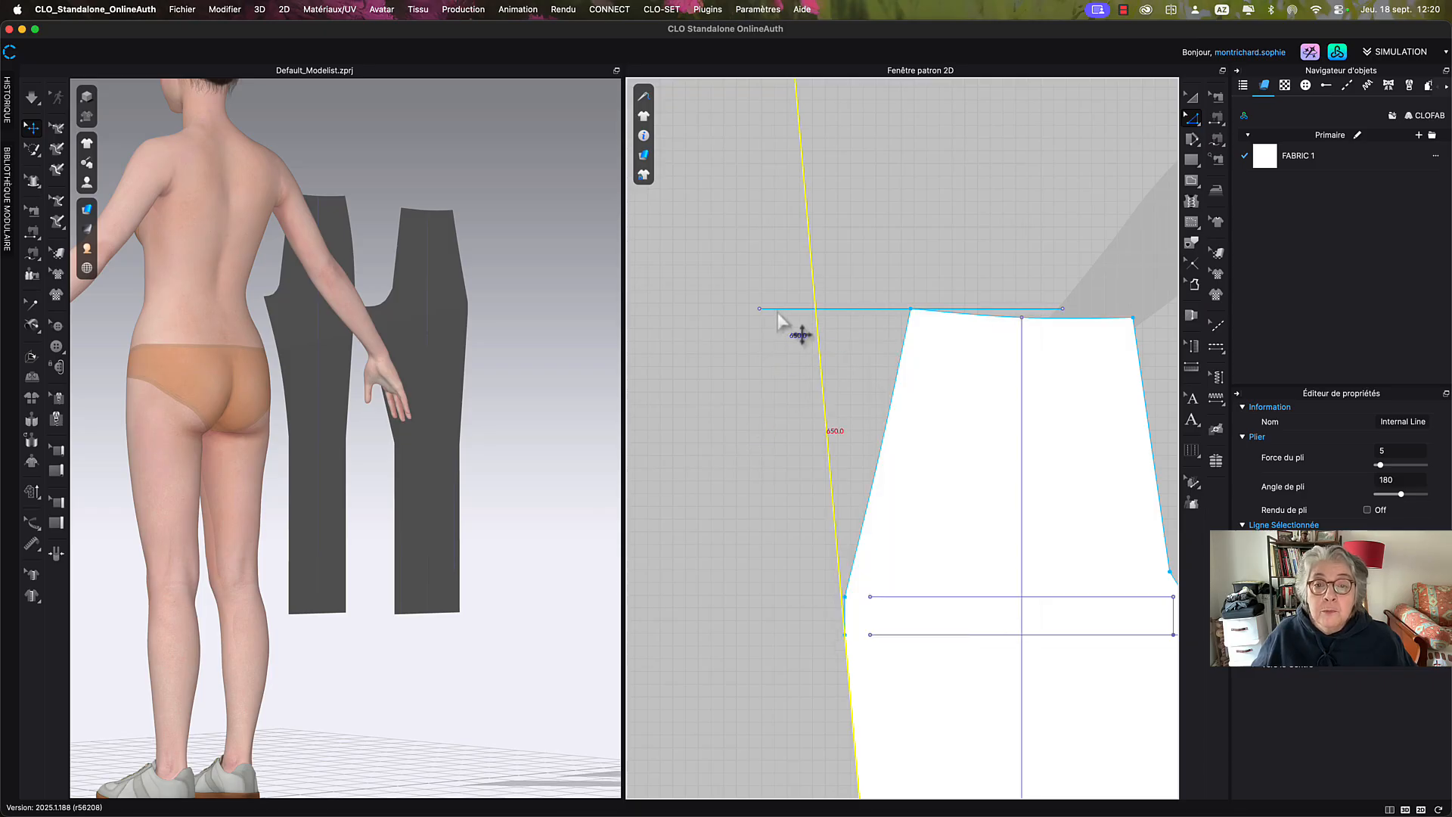
Convert the pasted horizontal baseline at the outer waist corner into an internal line.
left_click(777, 310)
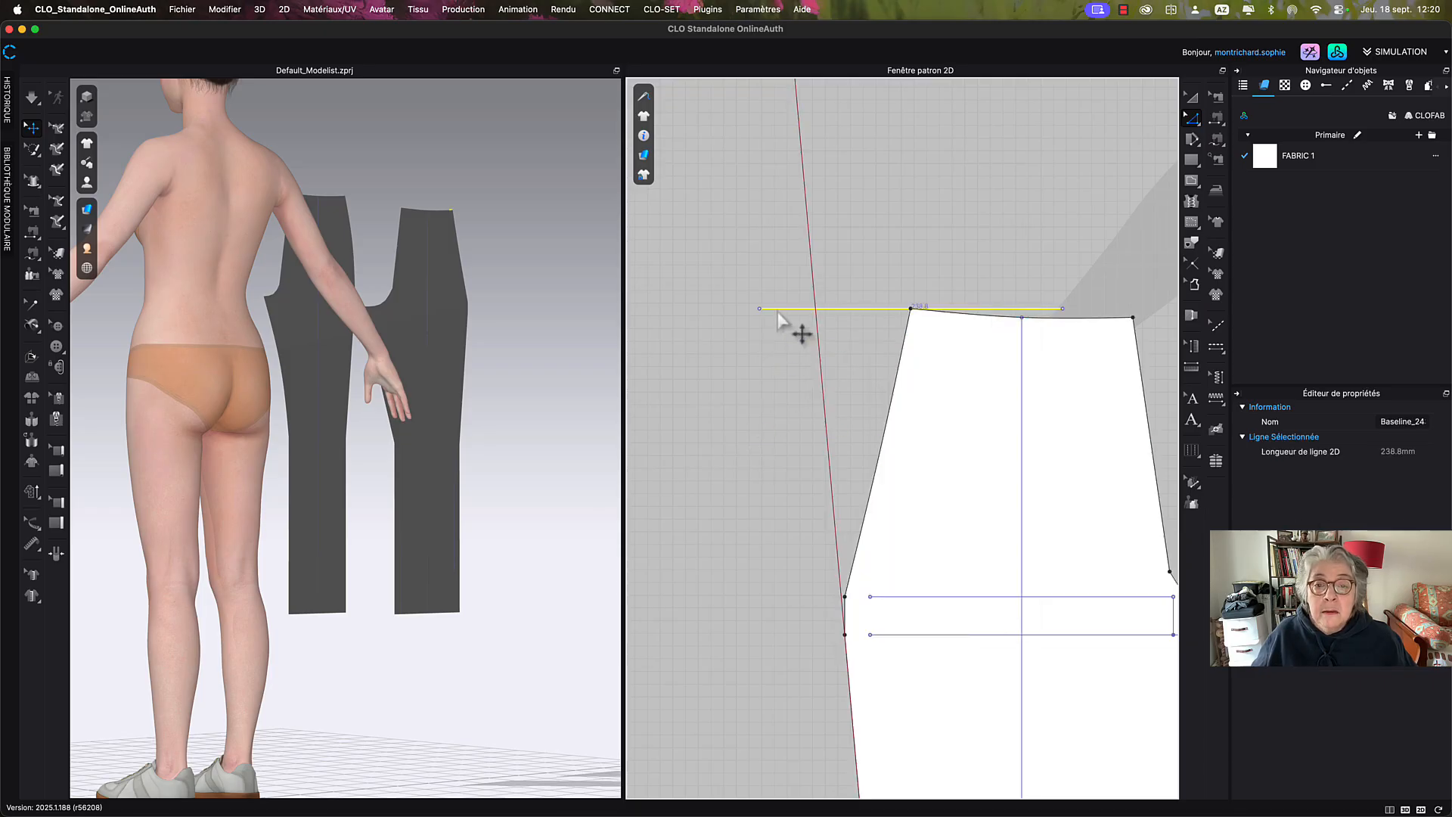
right_click(777, 312)
left_click(836, 411)
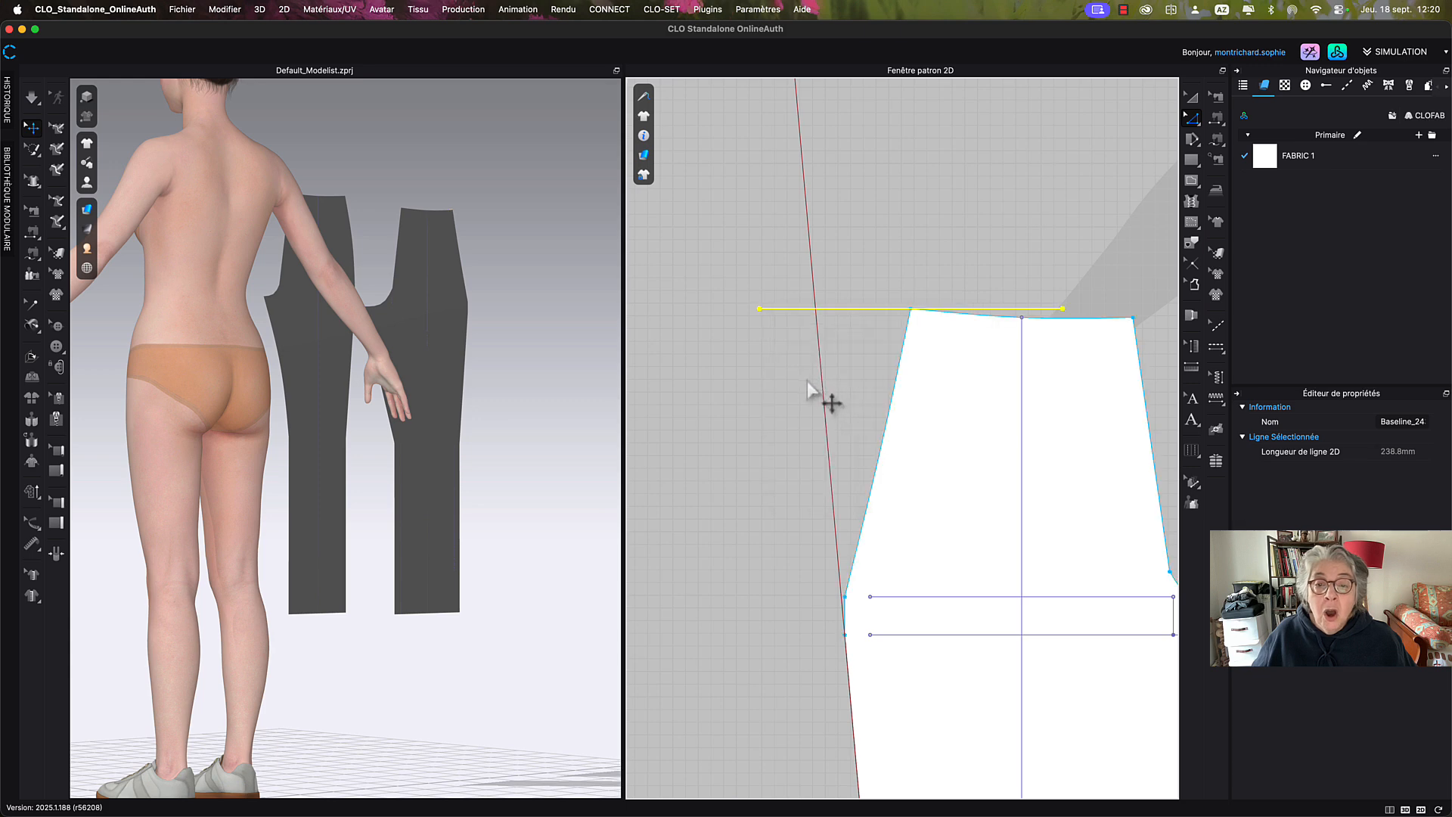
Add intersection points on the seam-aligned internal line and on the horizontal internal line at the waist corner.
left_click(819, 339)
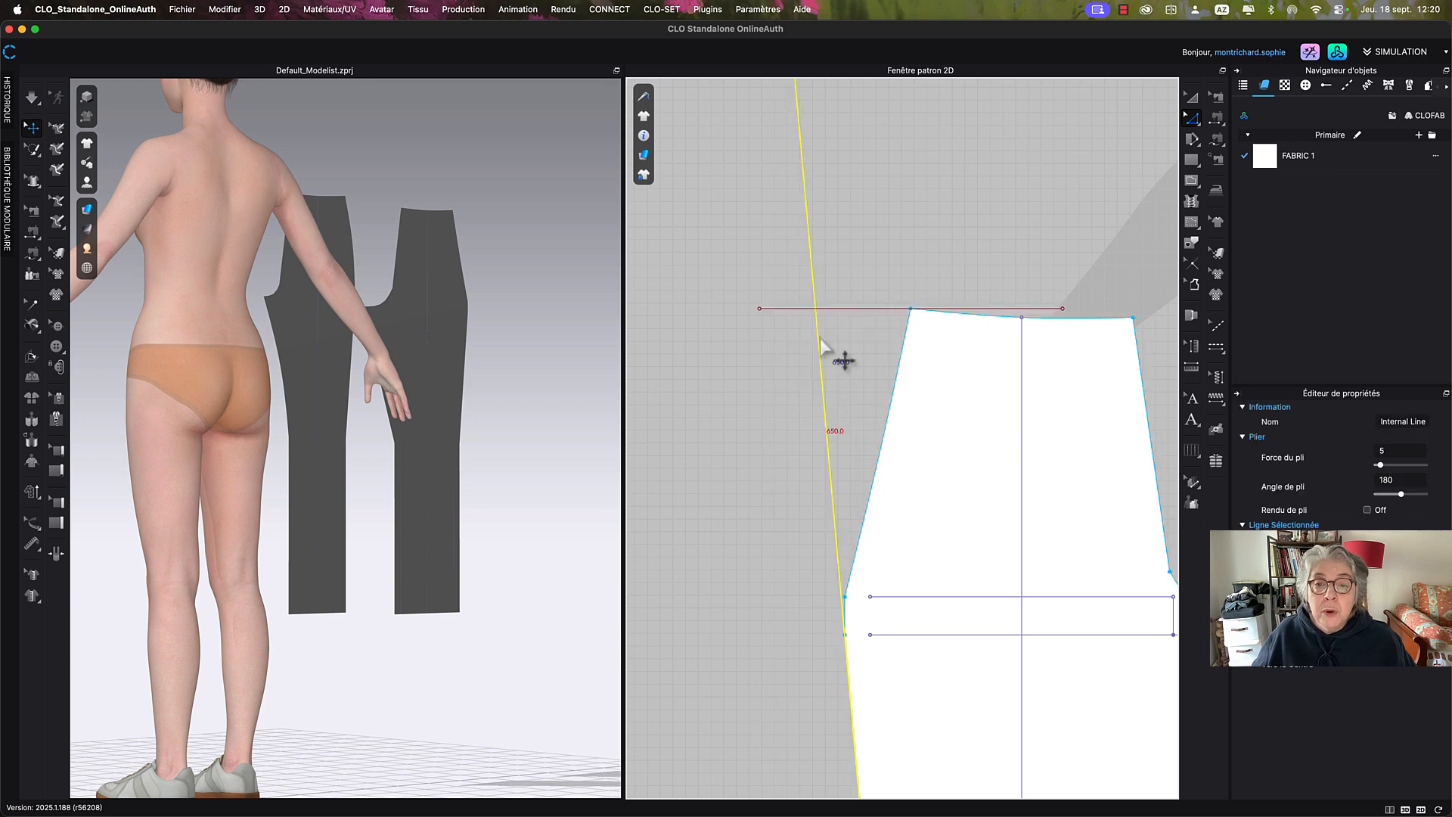
right_click(820, 338)
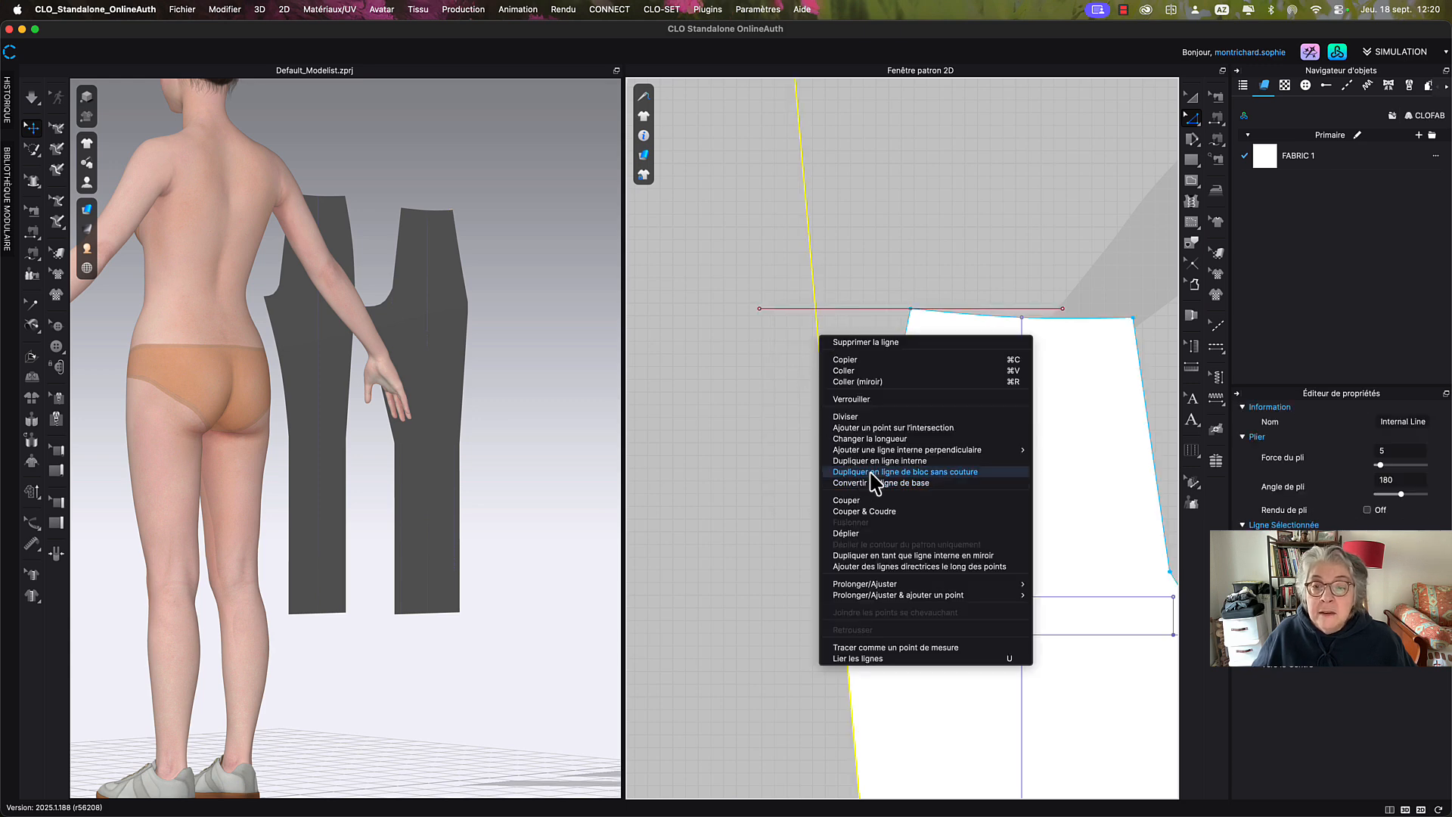
left_click(913, 428)
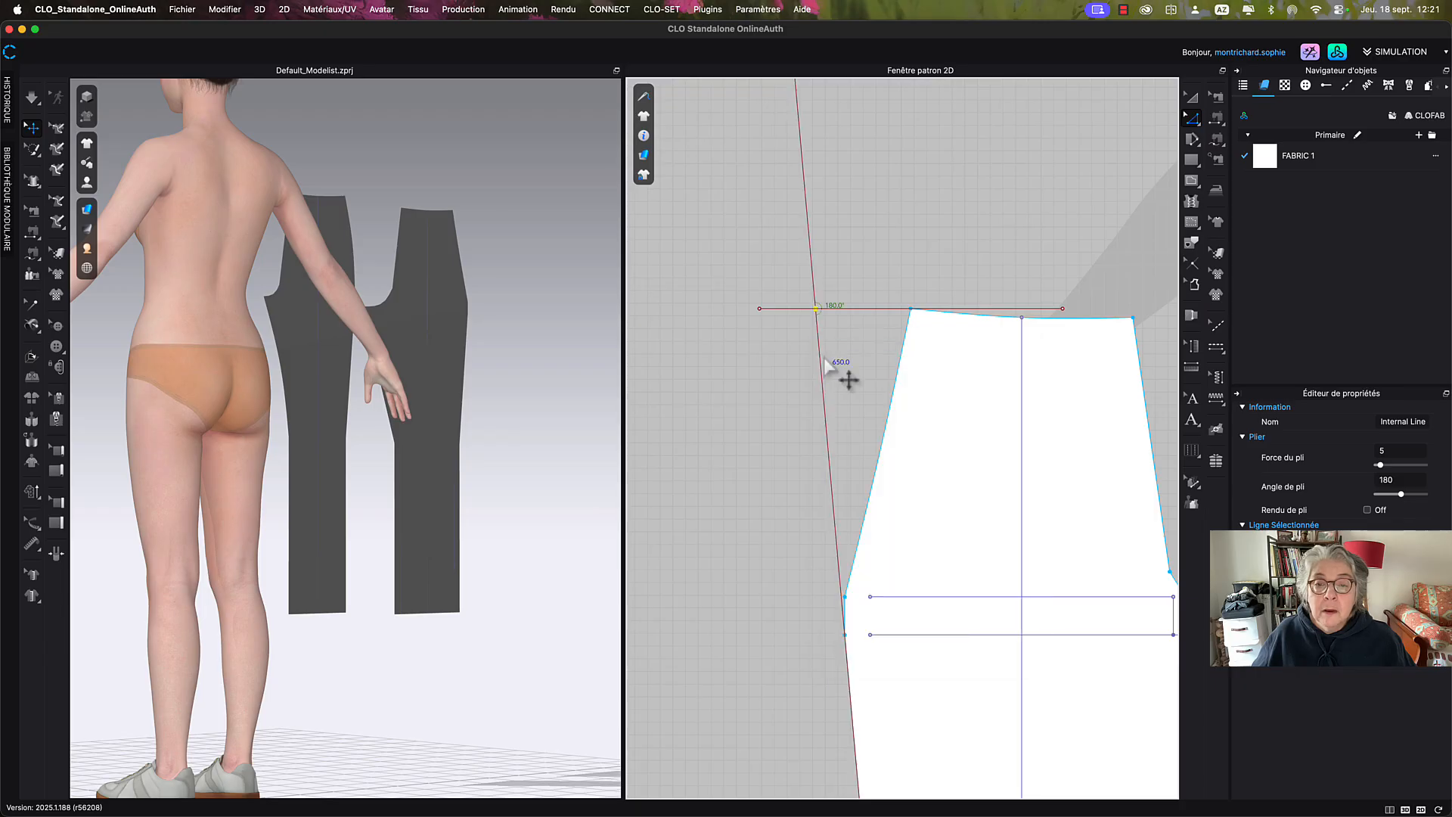
left_click(793, 310)
right_click(793, 310)
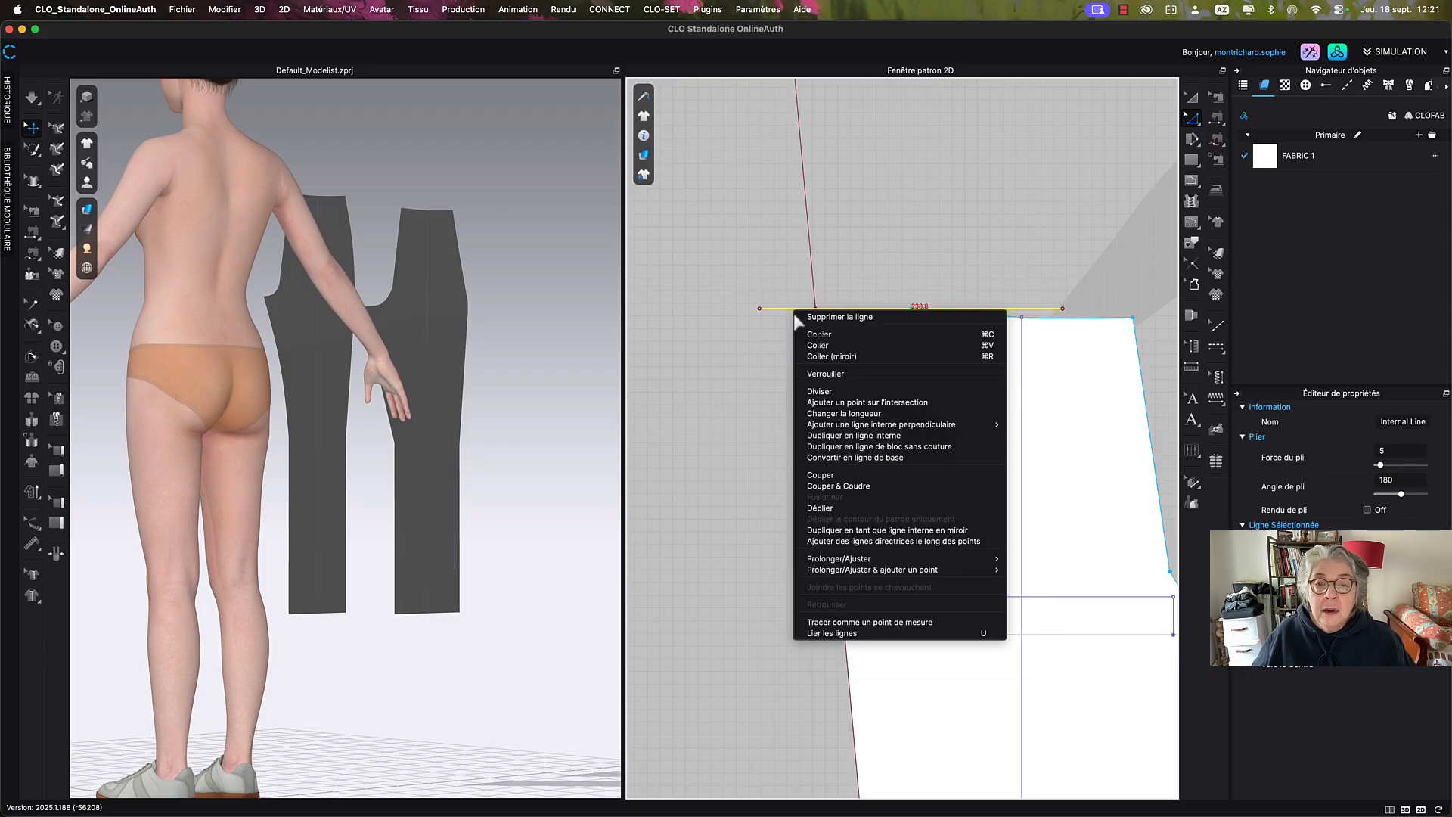
left_click(898, 404)
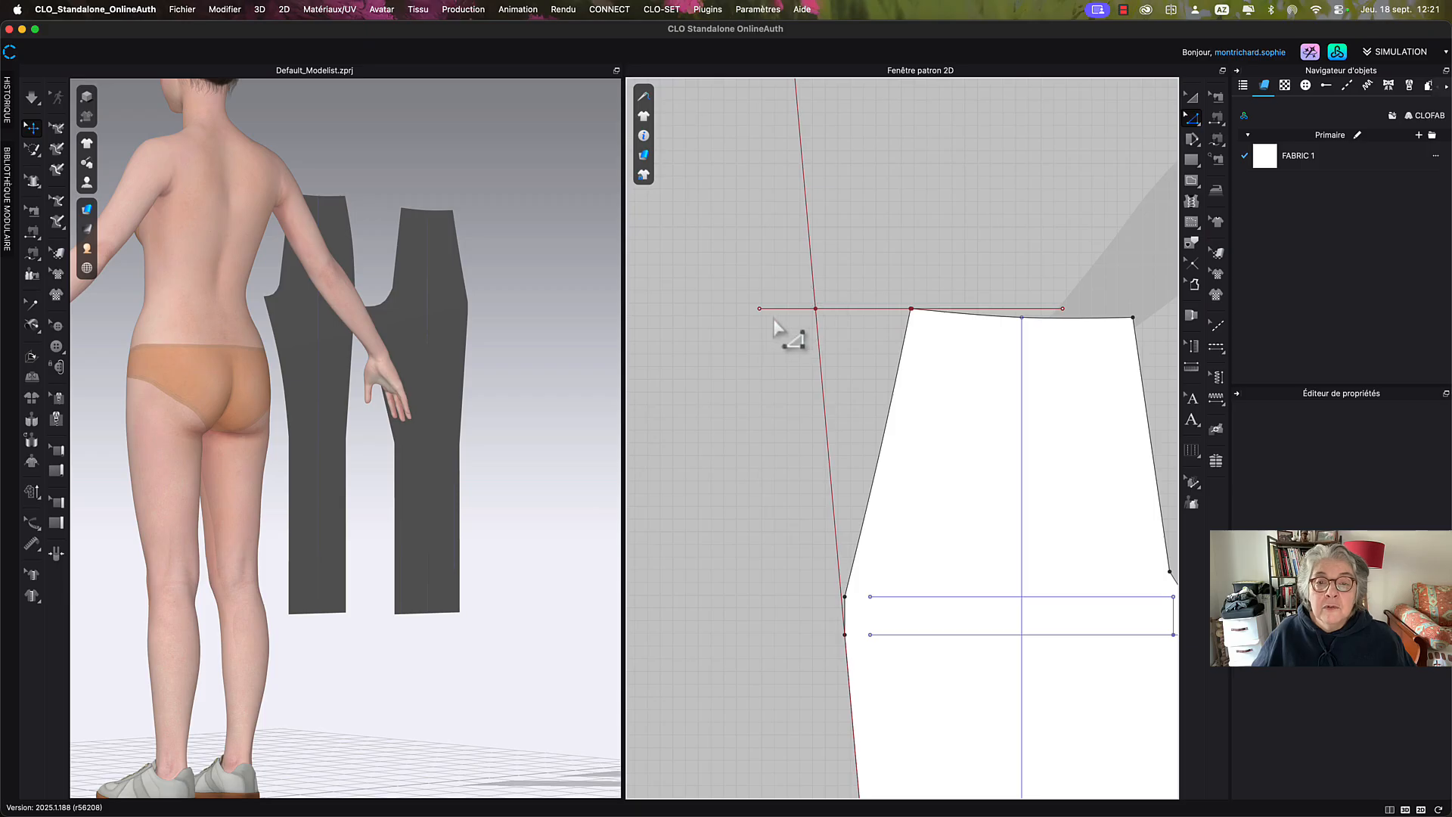
scroll(789, 254, "up", 2)
middle_click_drag(795, 260, 815, 328)
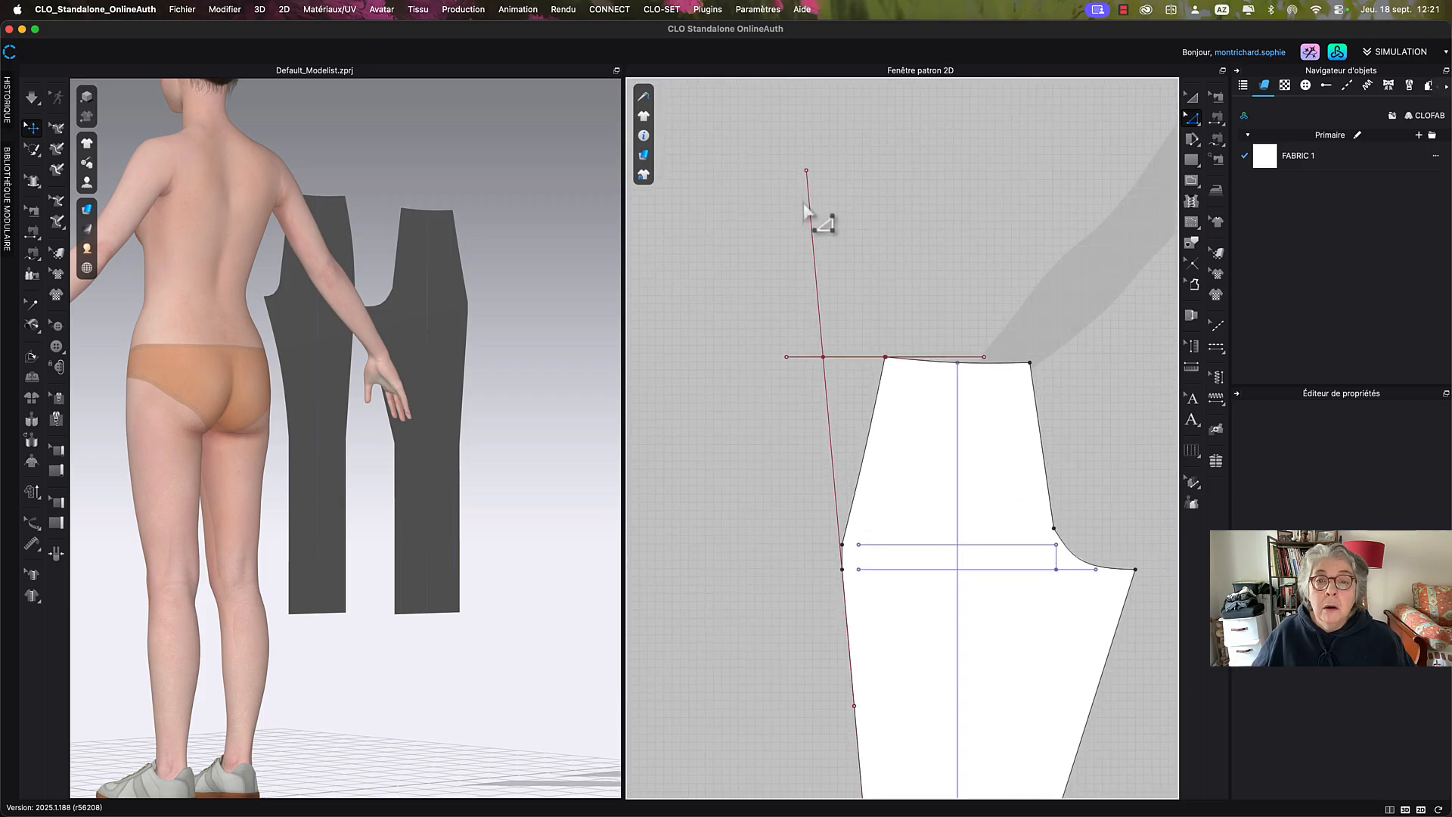
Delete the overhanging end points of the two internal lines beyond their intersection and past the waist's side corner.
left_click(807, 173)
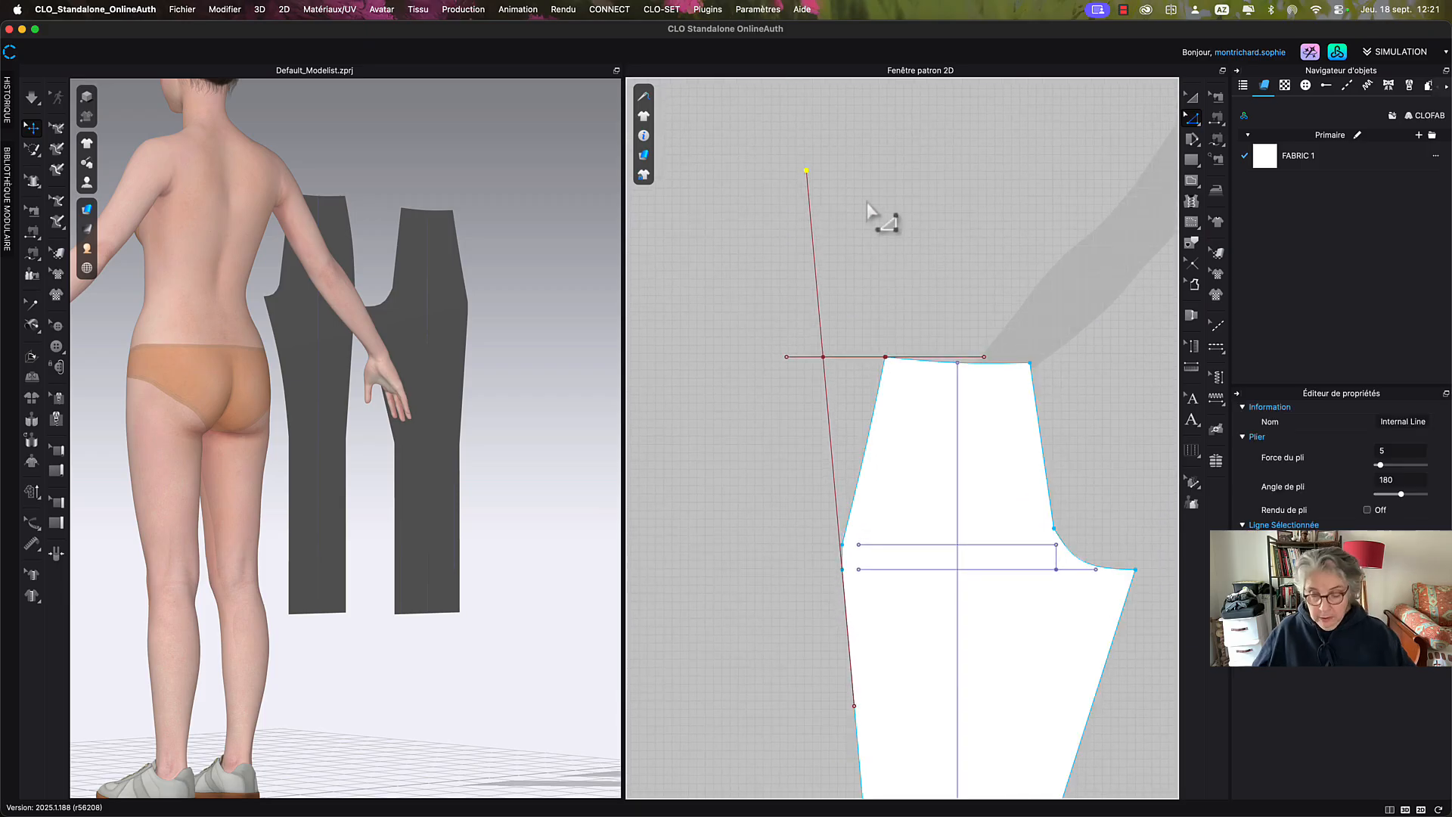
key("Delete")
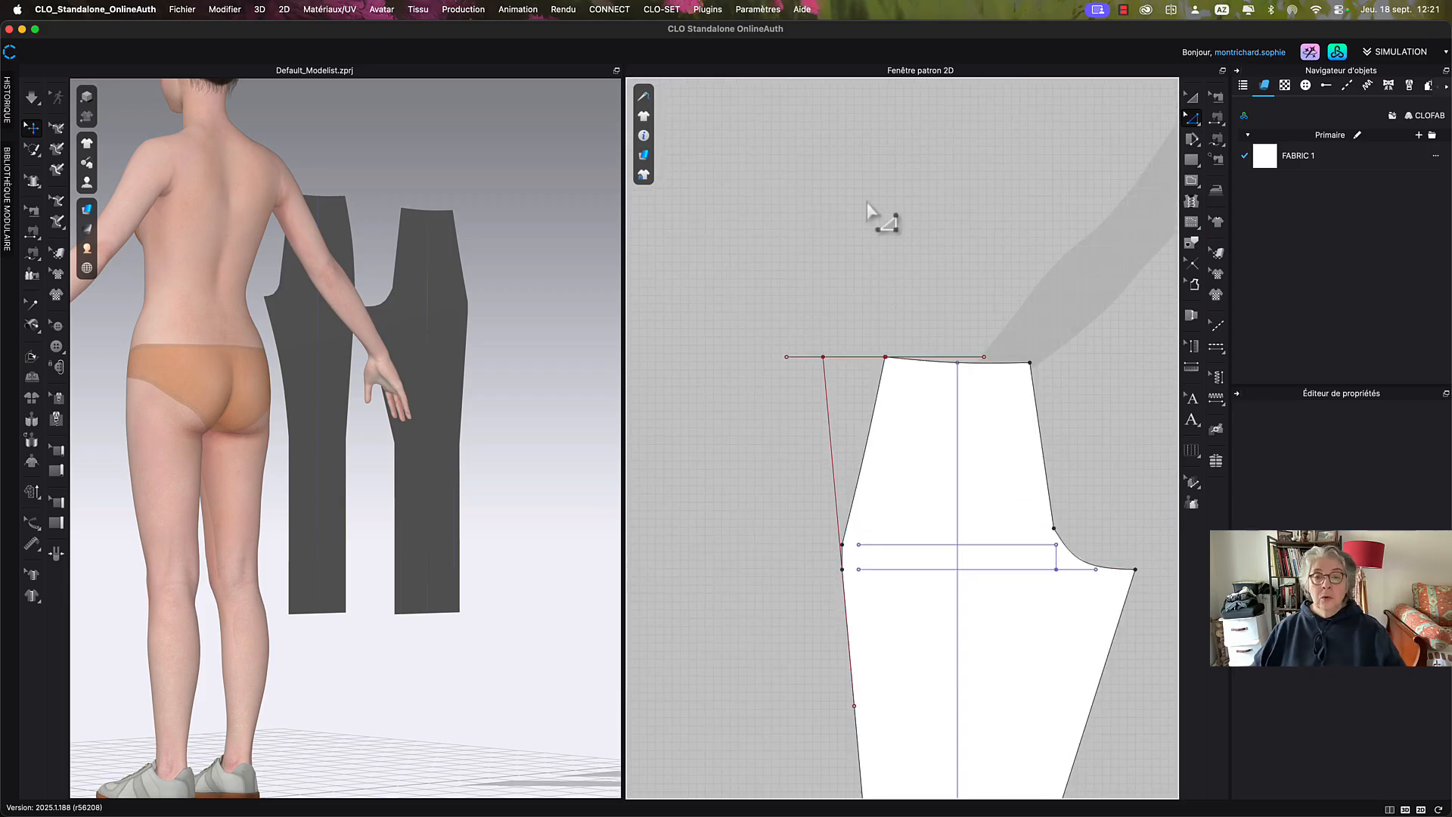
left_click(787, 357)
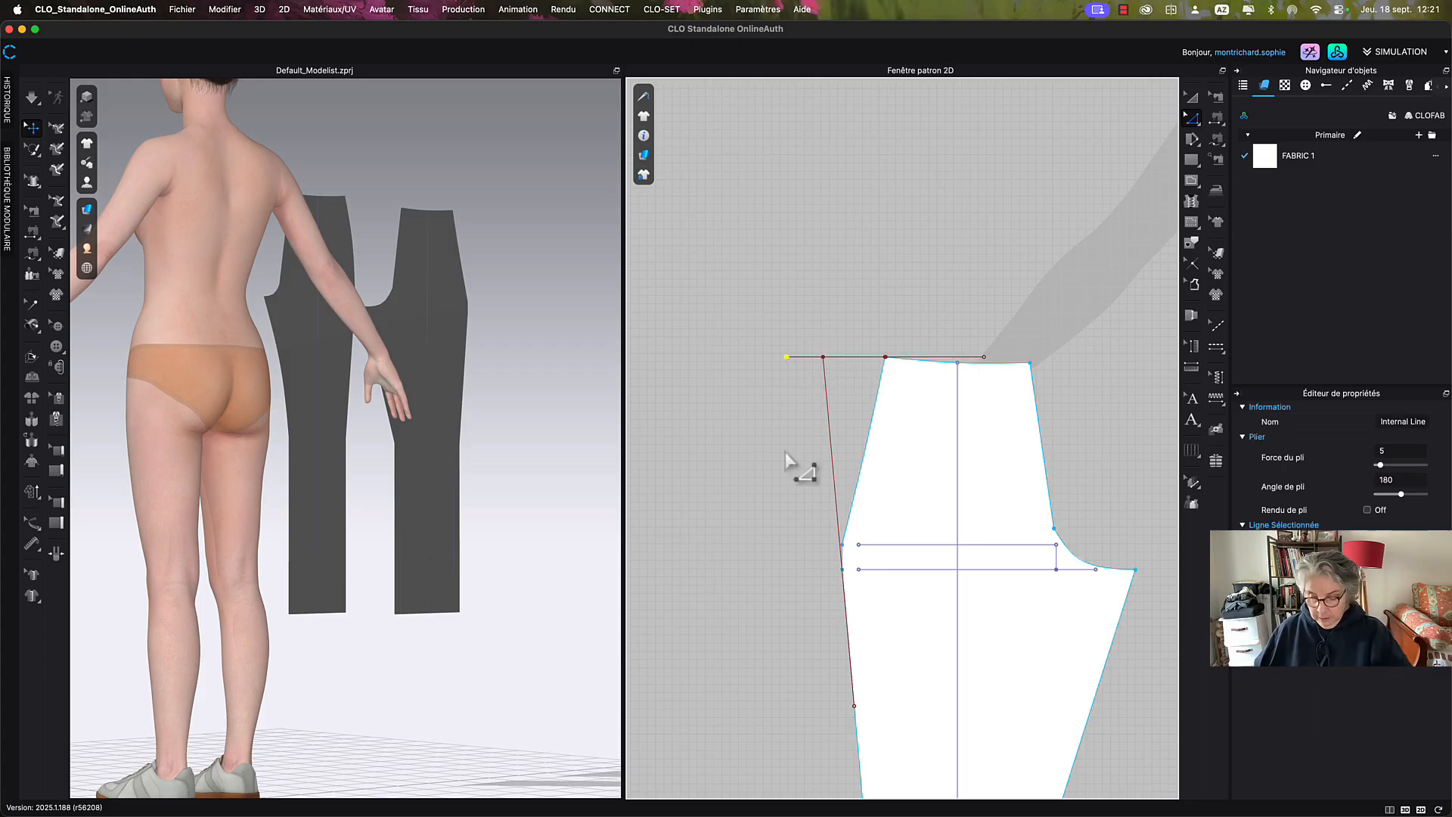
key("Delete")
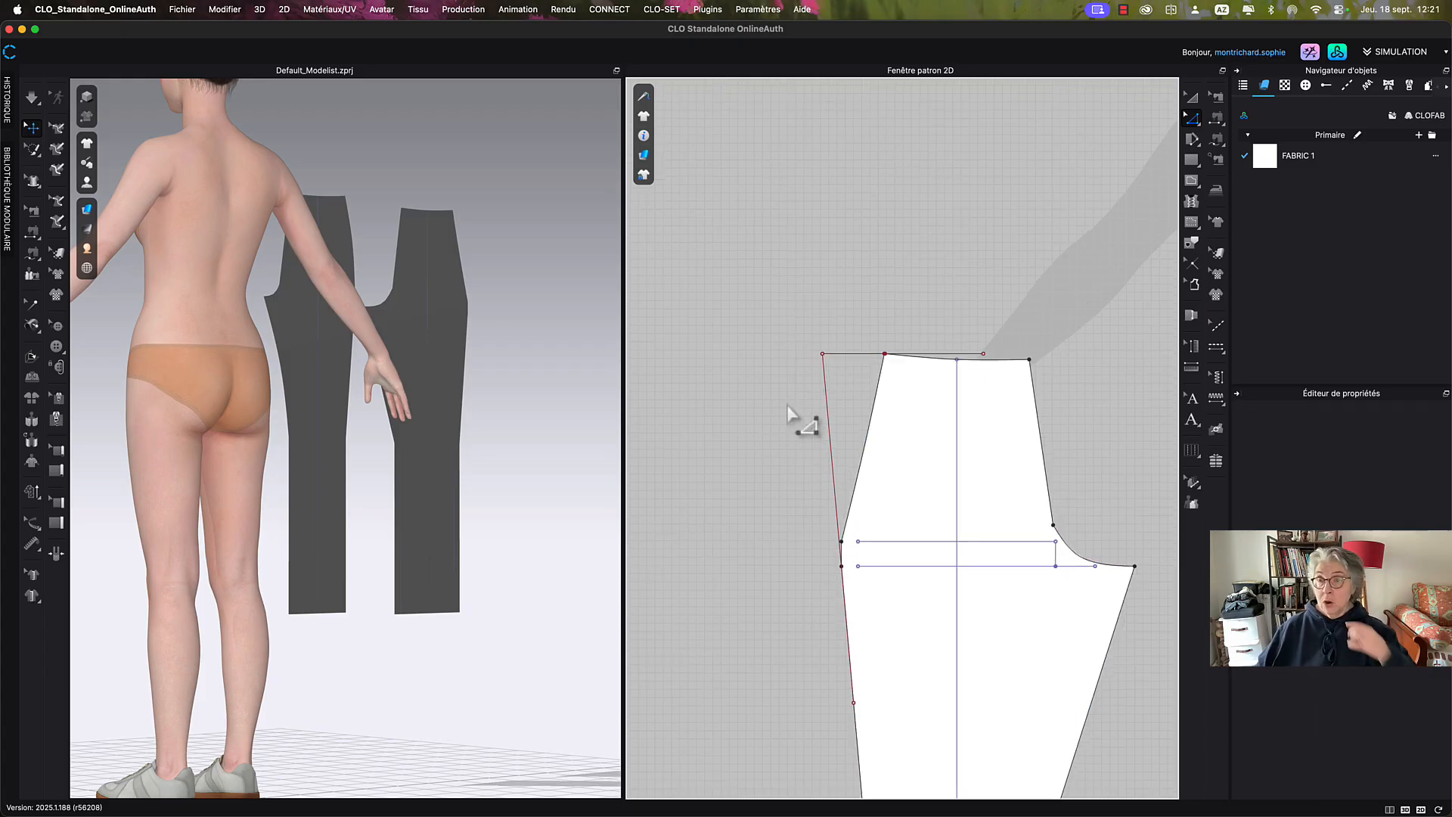
scroll(825, 387, "up", 4)
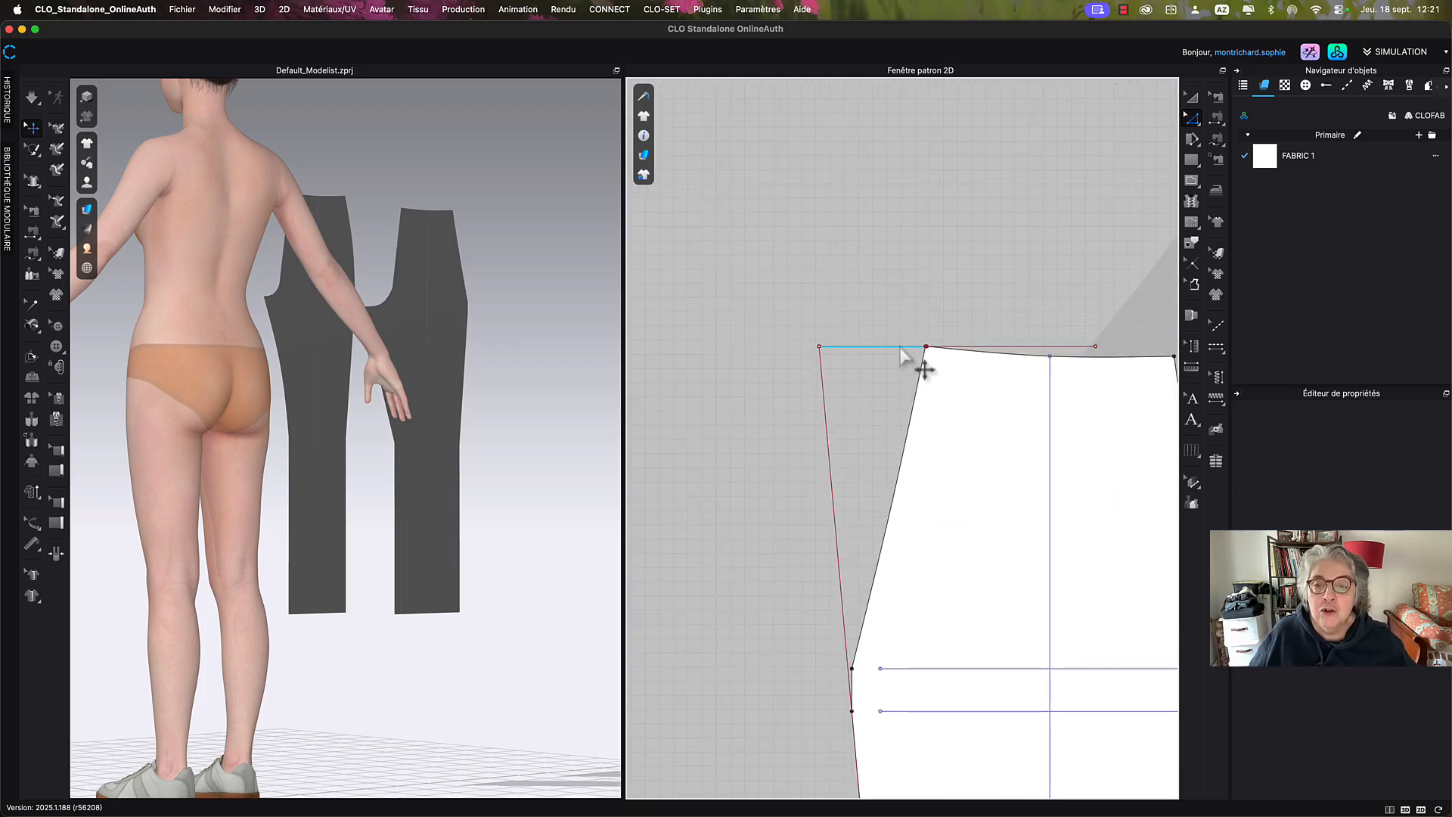
left_click(1096, 348)
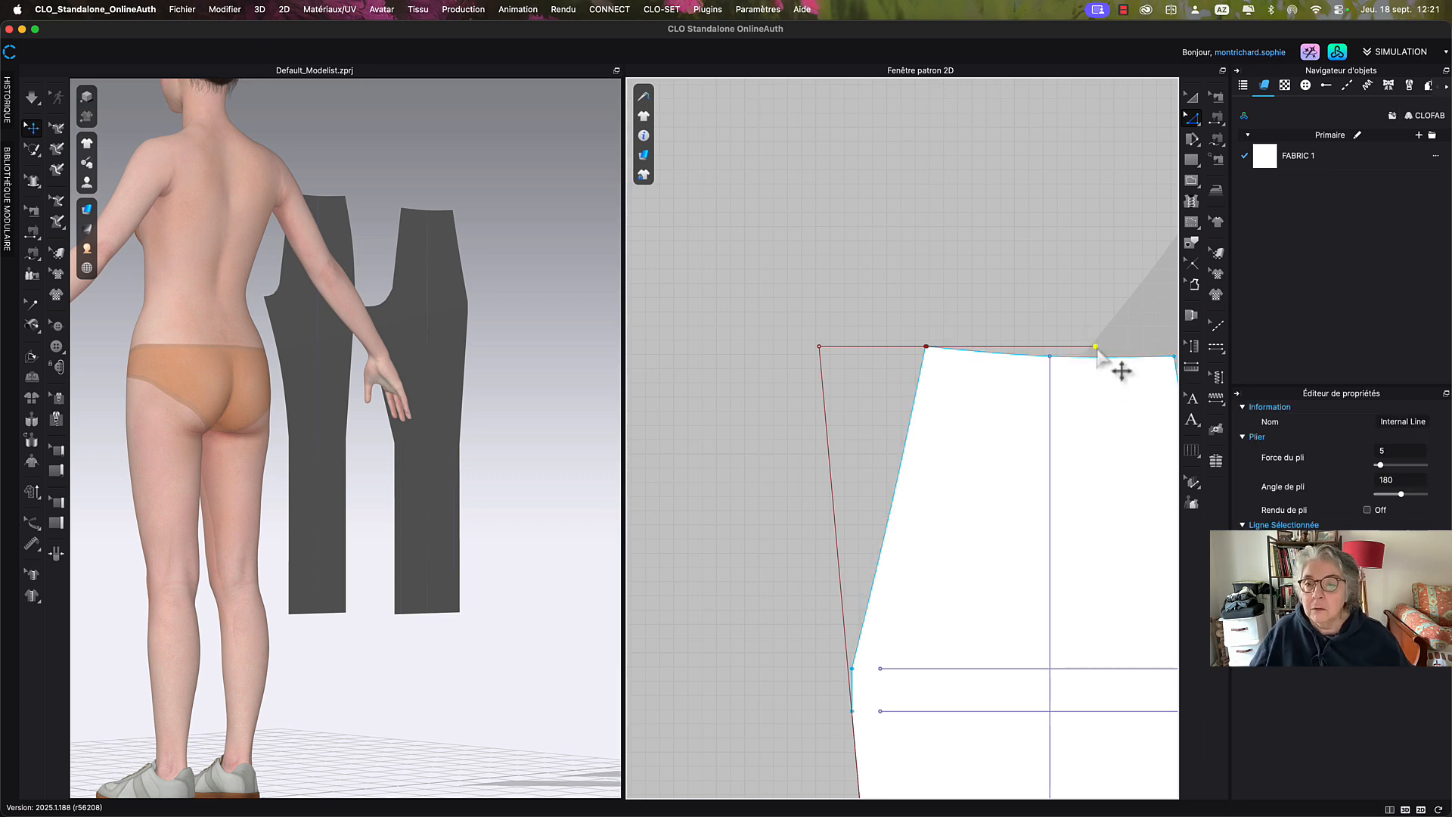
left_click_drag(1097, 348, 1060, 261)
key("Delete")
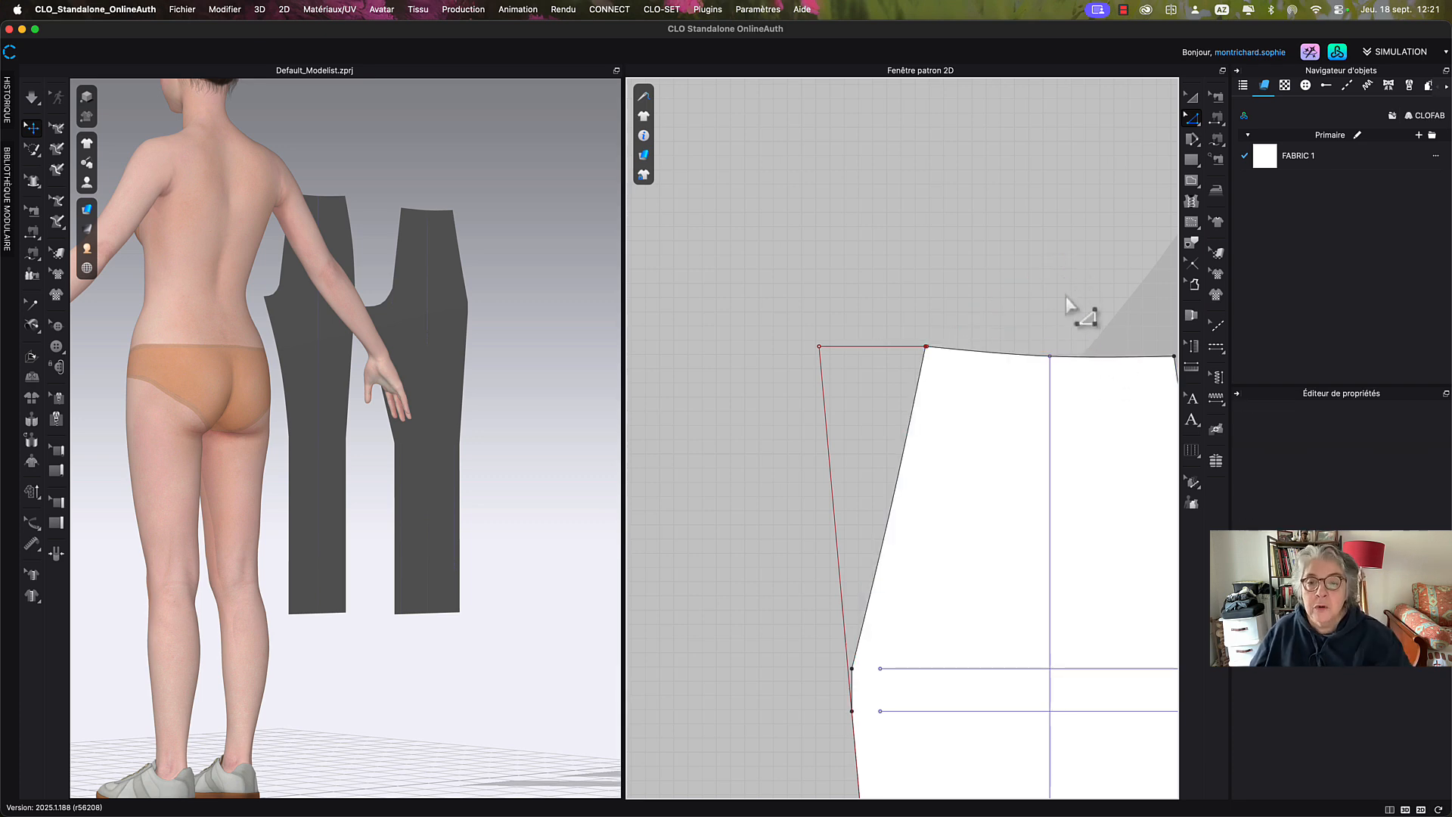
Try to move the horizontal internal line's leftover end point beside the waist's side corner.
scroll(885, 347, "up", 6)
scroll(1026, 357, "up", 2)
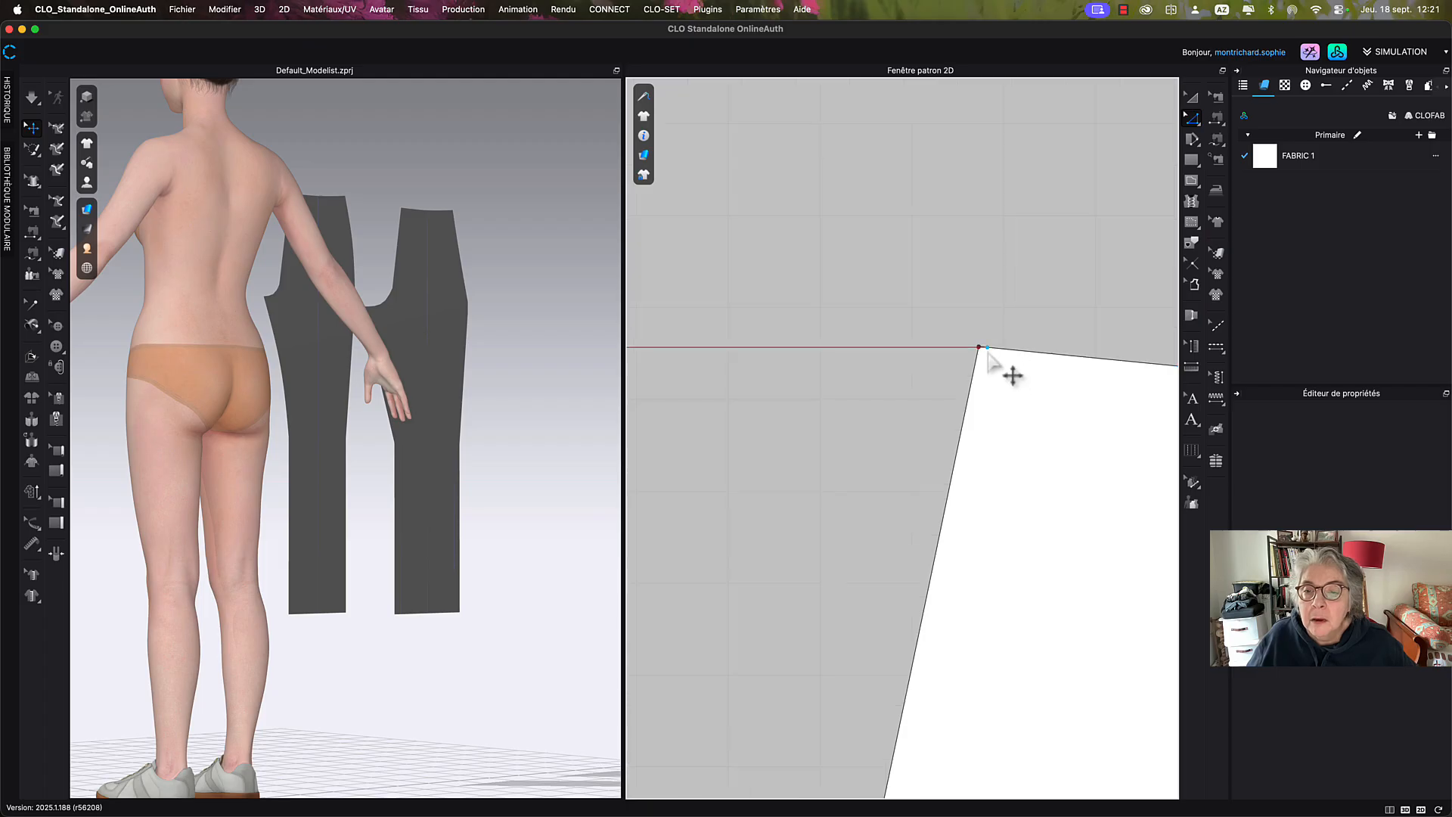
left_click(987, 355)
left_click_drag(978, 351, 957, 312)
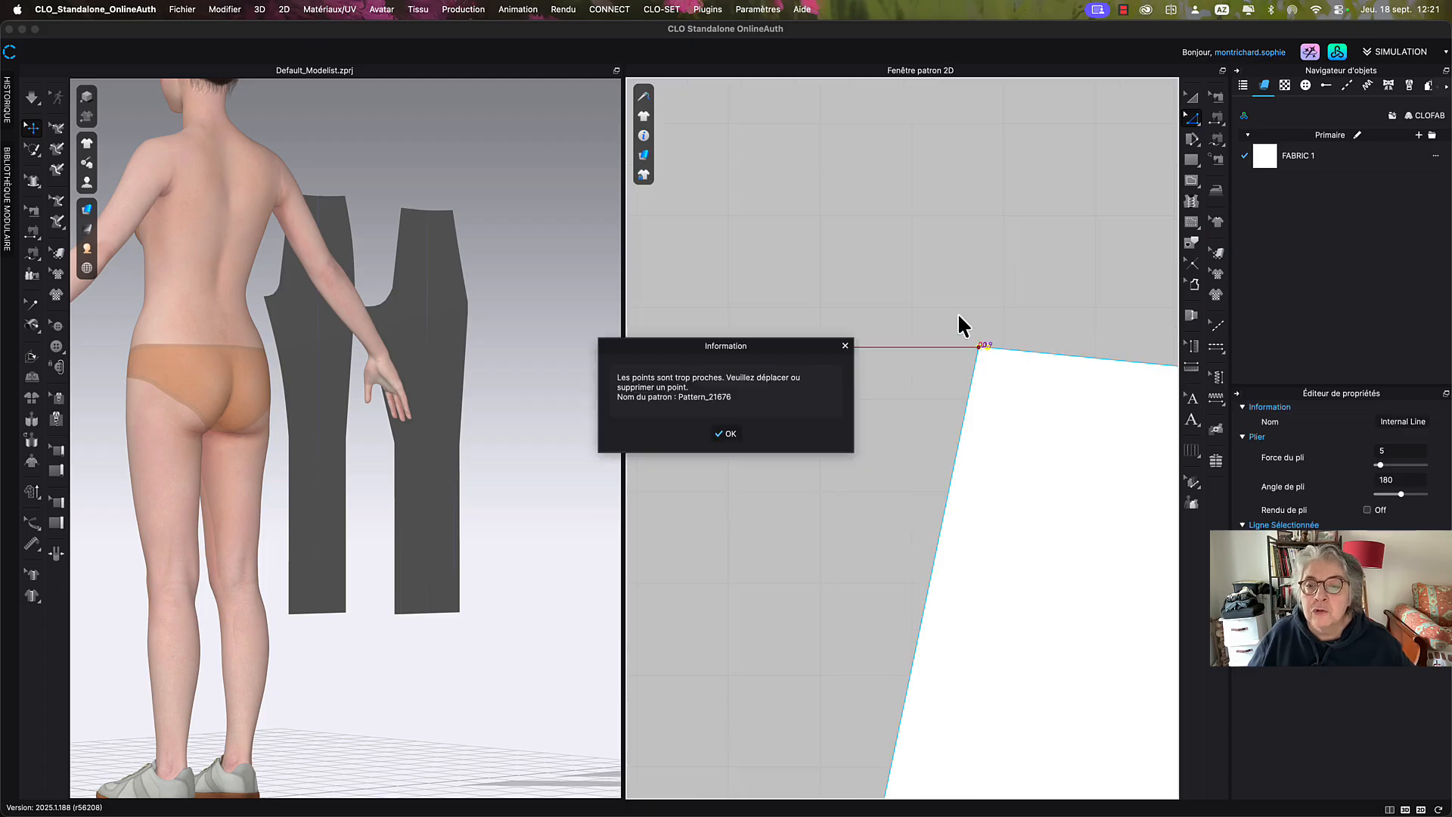
left_click(730, 435)
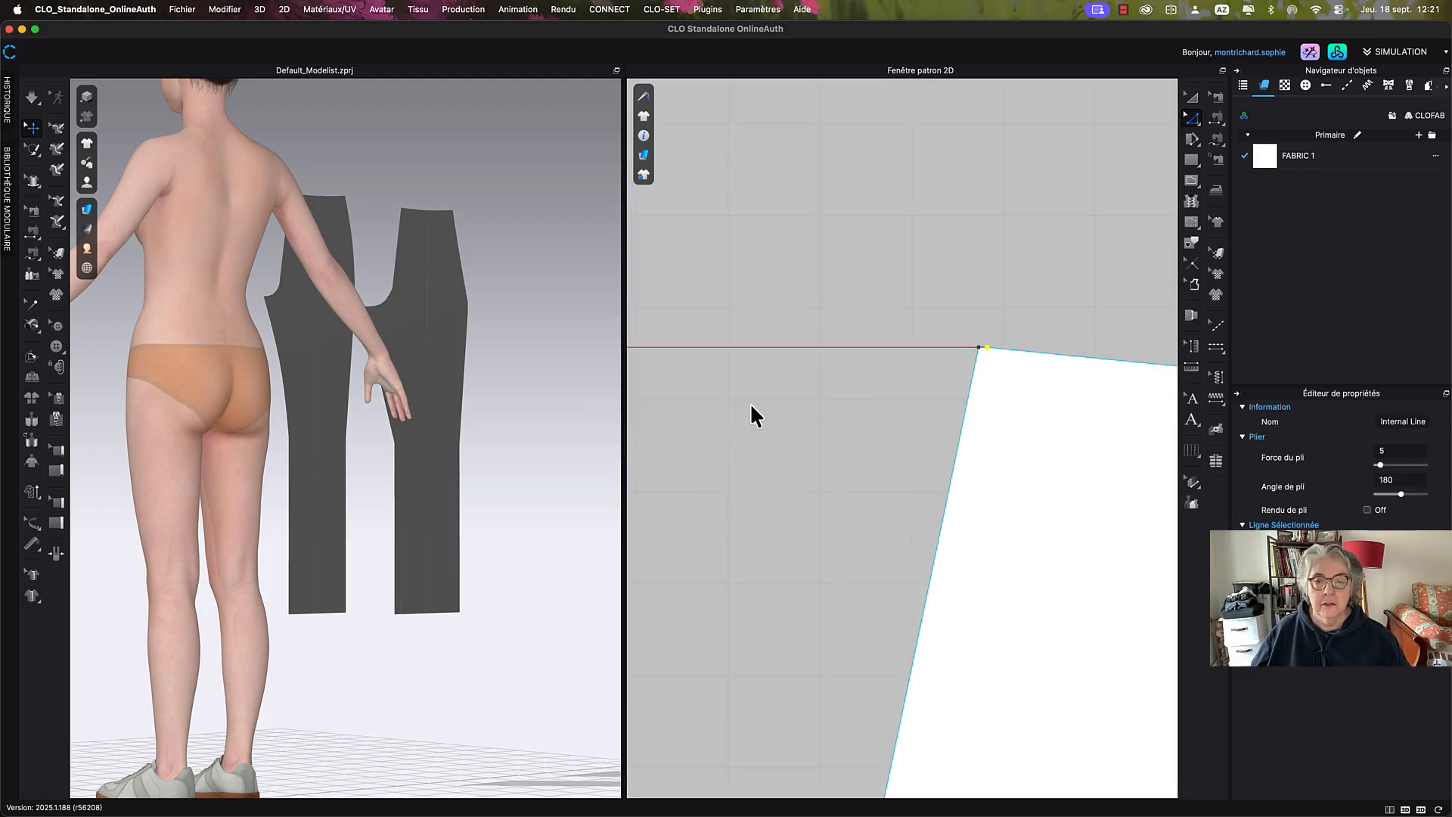
Delete the horizontal internal line's leftover end point just past the waist's side corner.
left_click(946, 294)
scroll(976, 340, "up", 5)
middle_click_drag(983, 343, 822, 344)
scroll(908, 442, "up", 3)
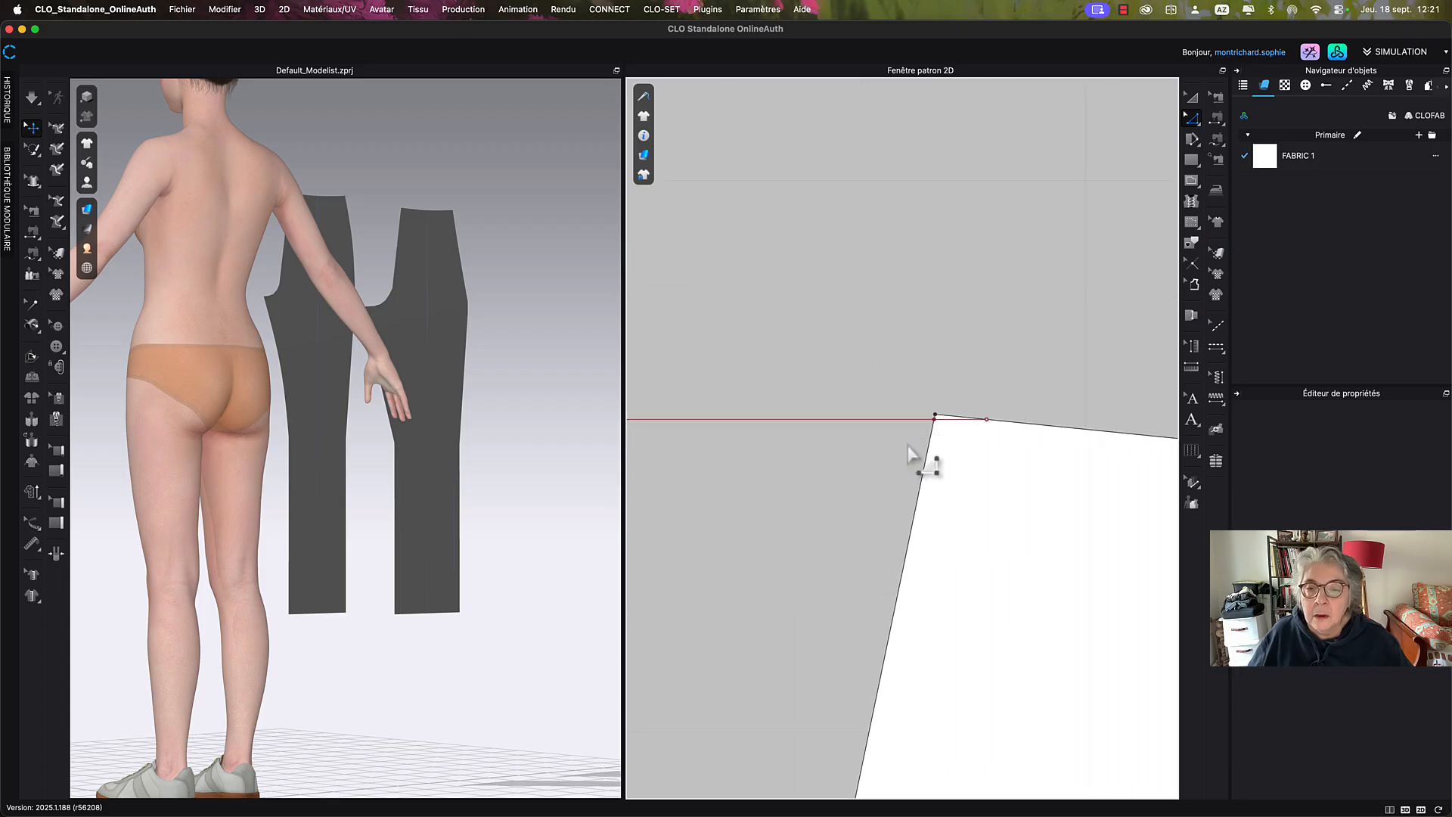
left_click(986, 422)
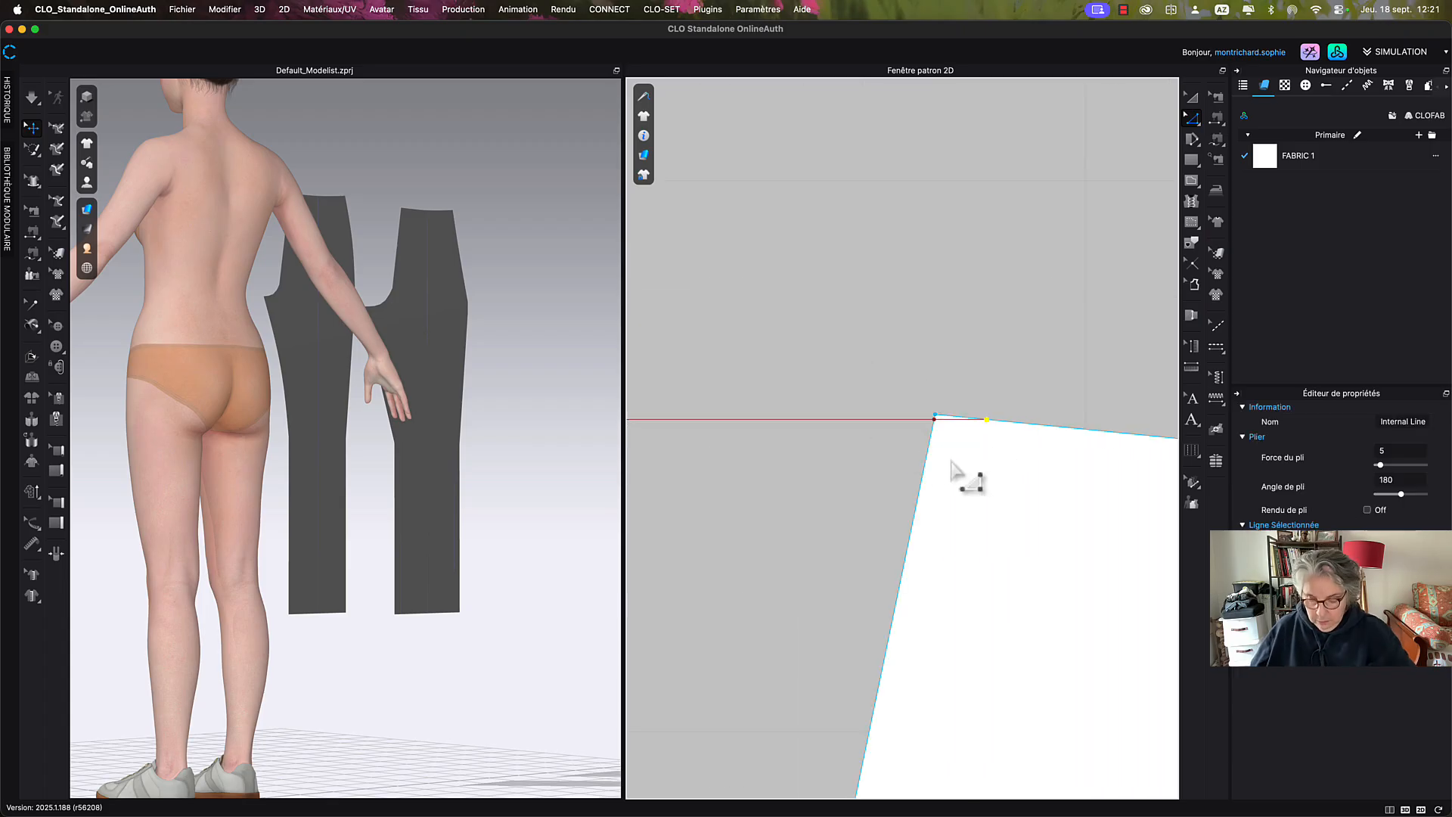
key("Delete")
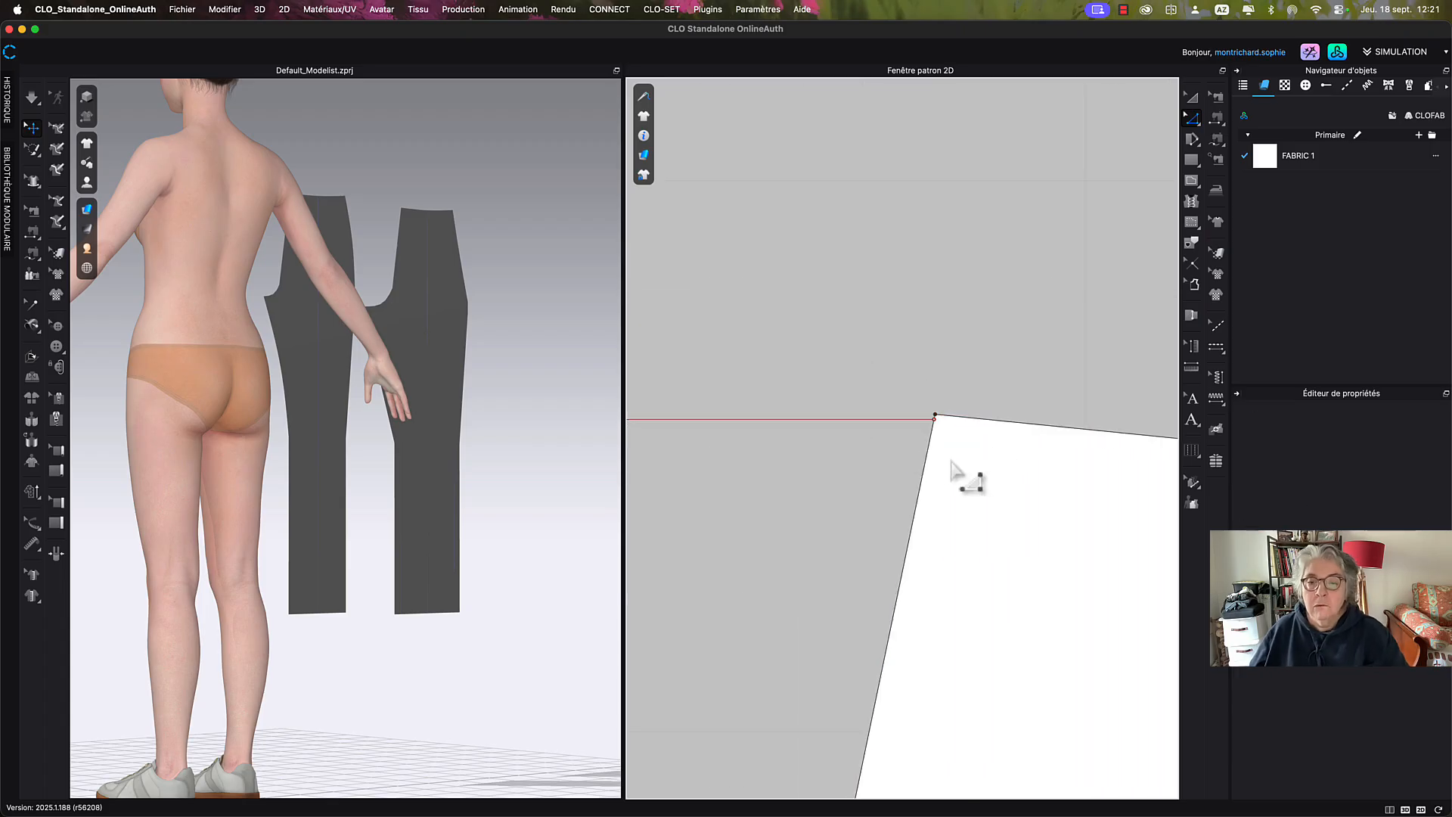
Move the horizontal internal line's end point exactly onto the pattern's waist corner at the side seam.
left_click(941, 423)
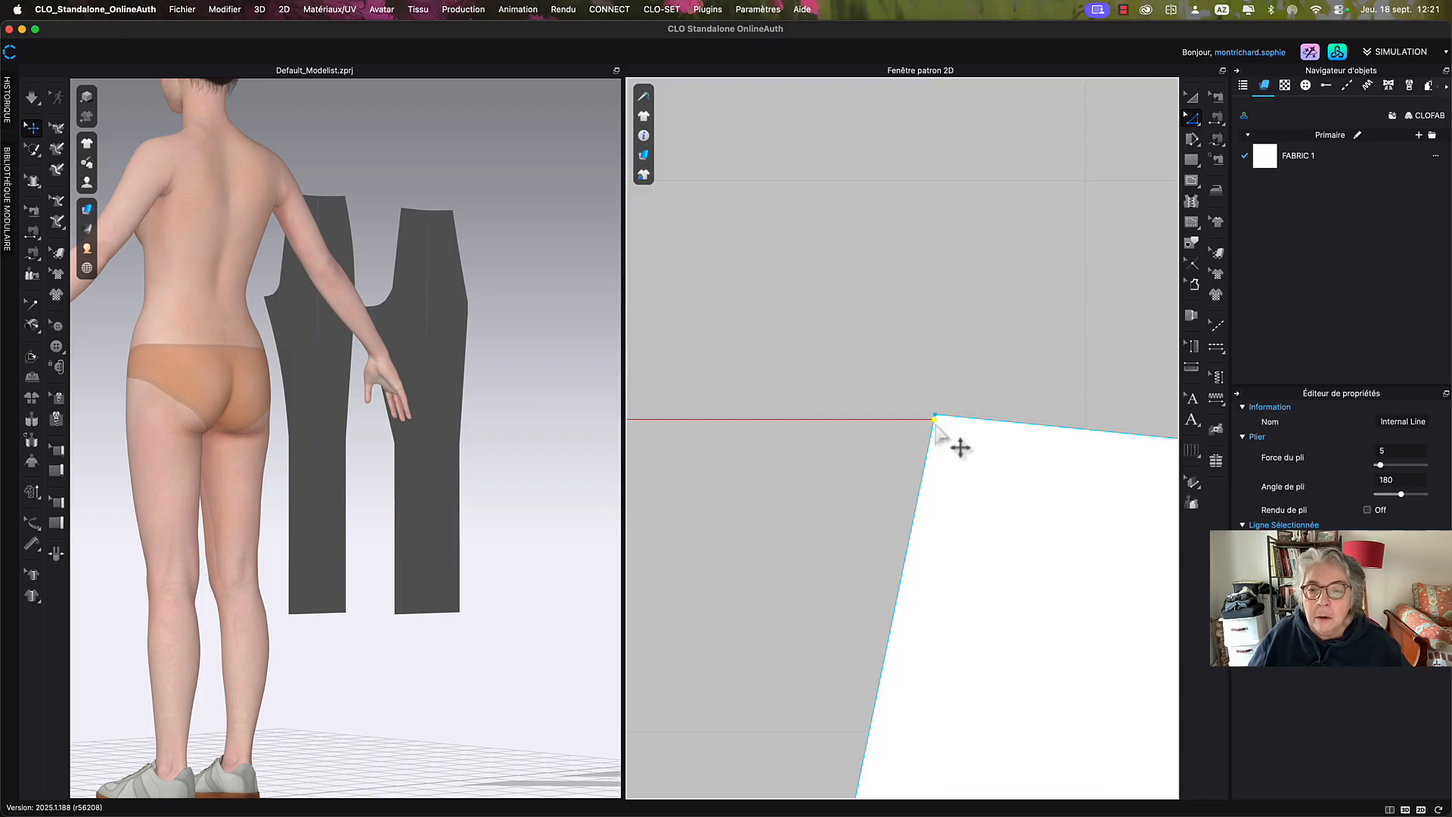
left_click_drag(958, 446, 934, 415)
left_click(930, 429)
Merge the overlapping end points of the horizontal and slanted internal lines with Fusionner en un point.
scroll(921, 425, "down", 3)
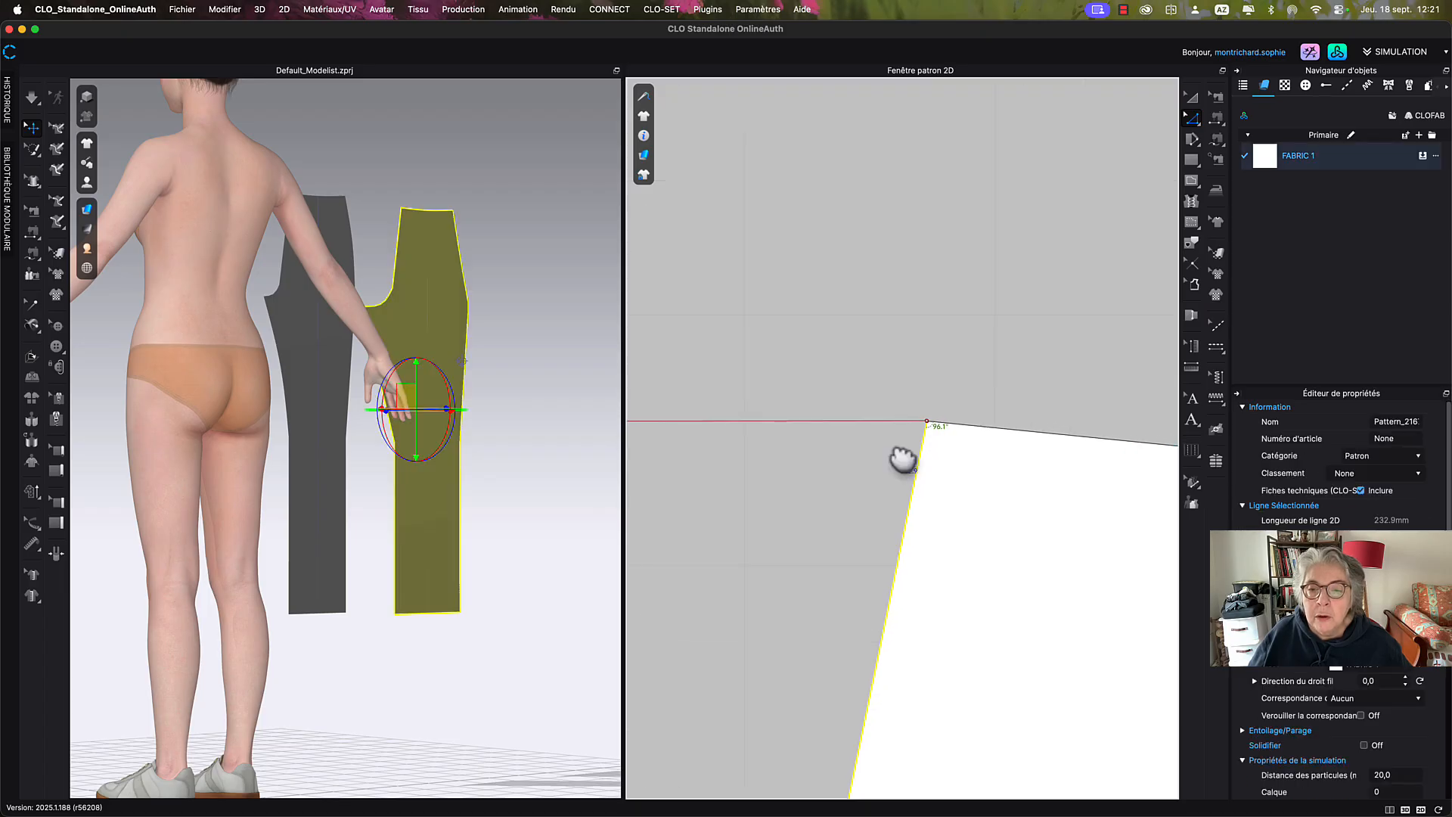
middle_click_drag(902, 459, 1134, 480)
scroll(855, 478, "down", 3)
middle_click_drag(875, 485, 1047, 459)
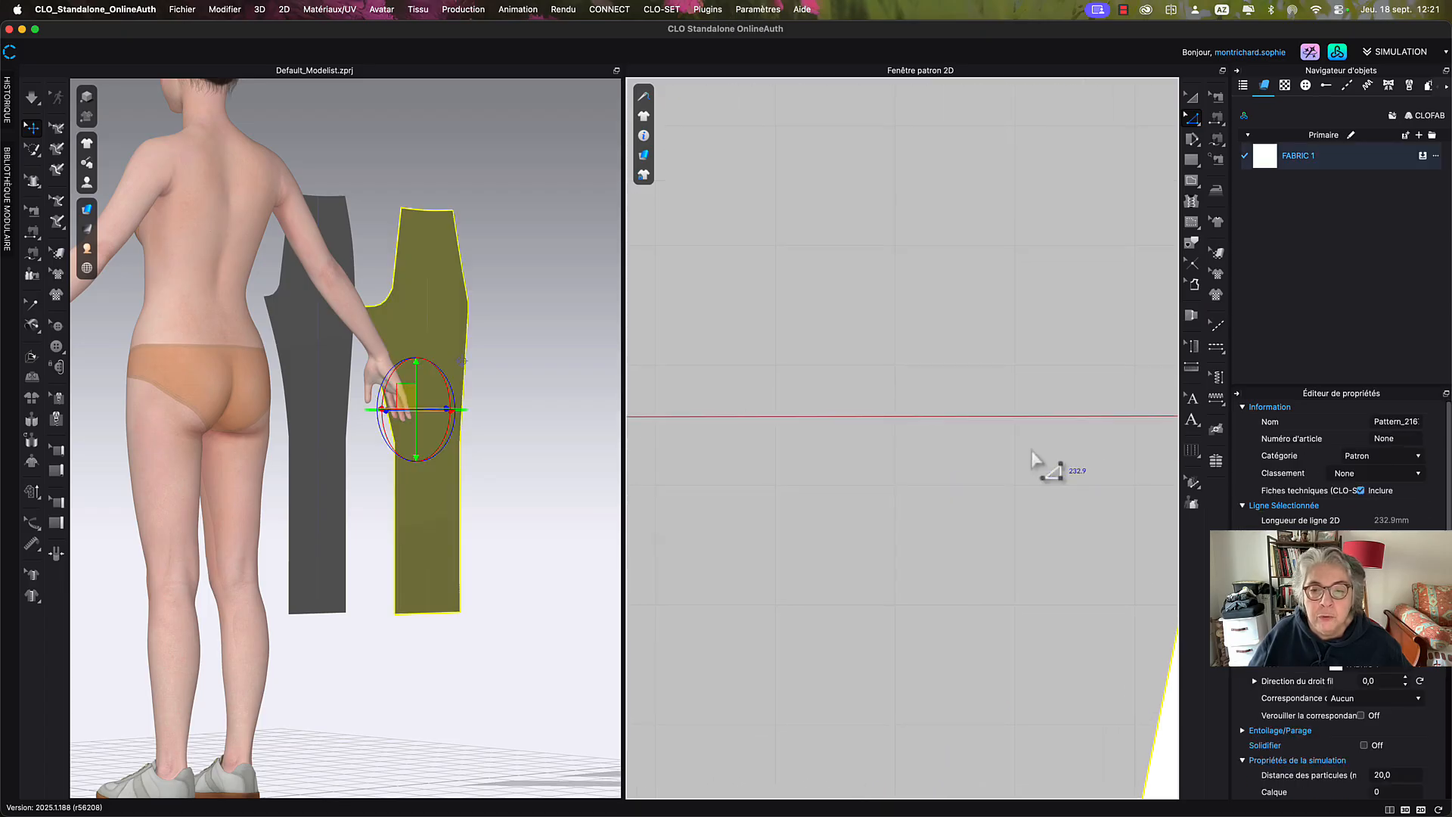
scroll(938, 492, "down", 3)
middle_click_drag(855, 505, 921, 501)
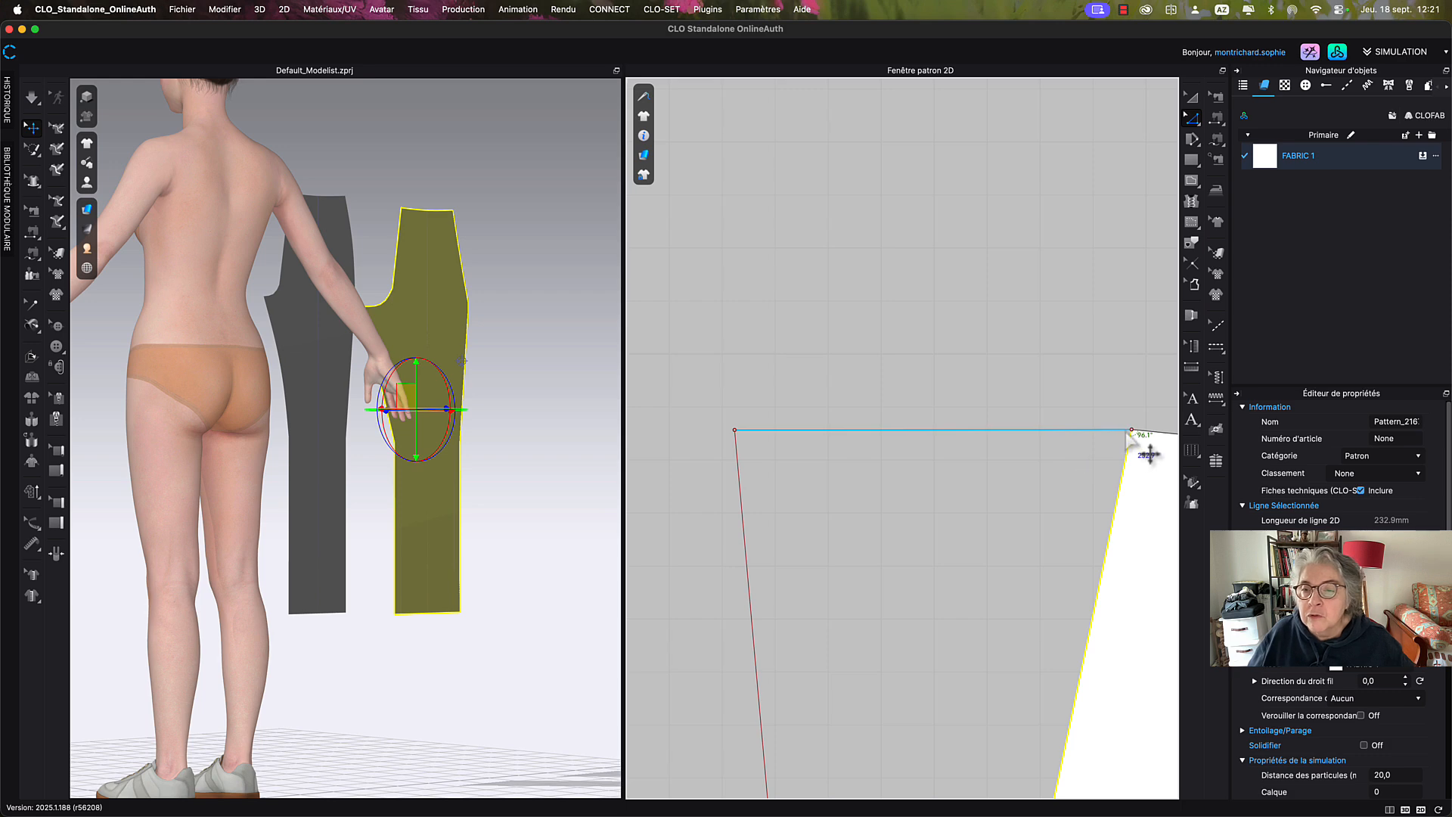
left_click(1132, 430)
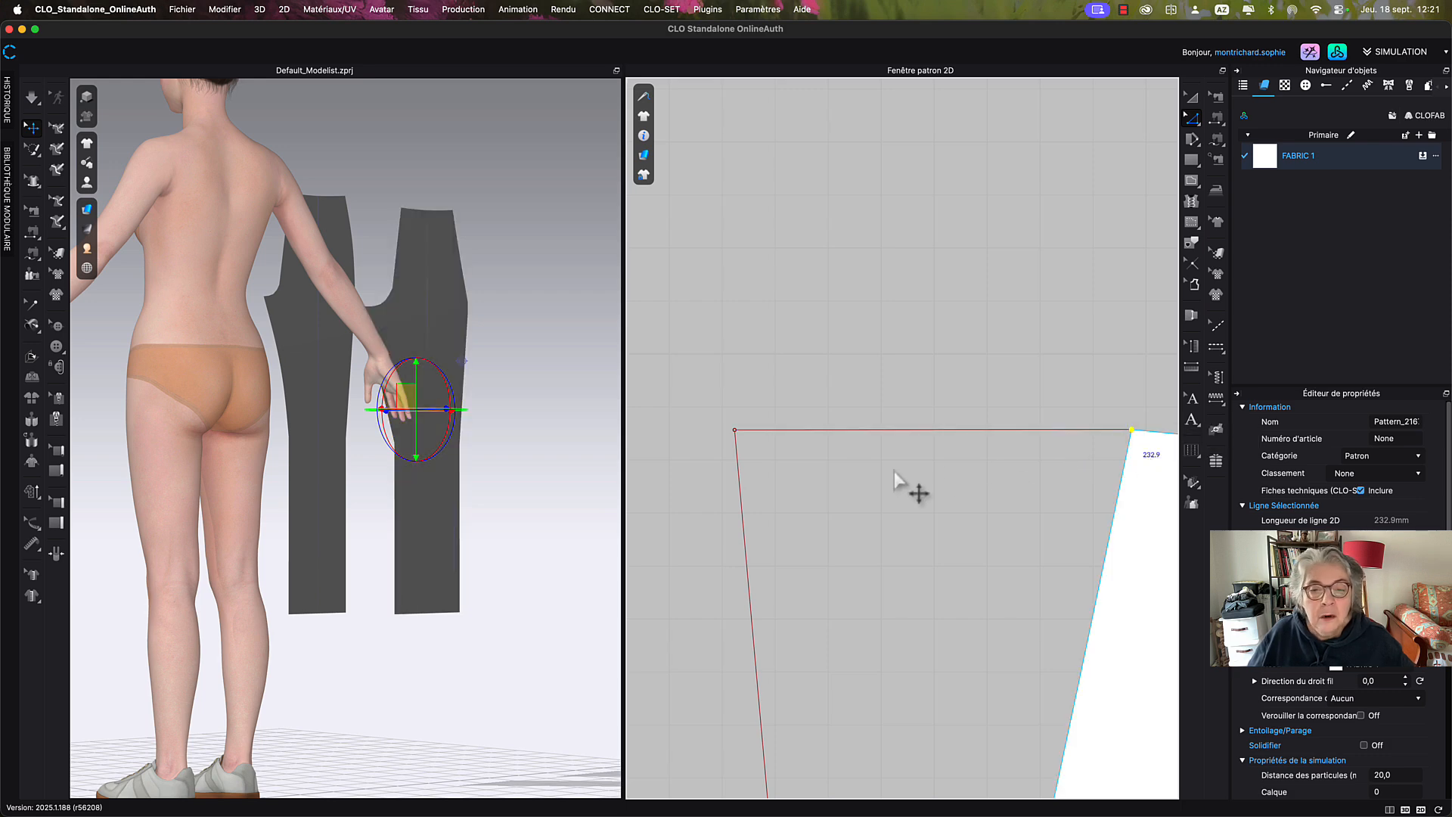
left_click(735, 430)
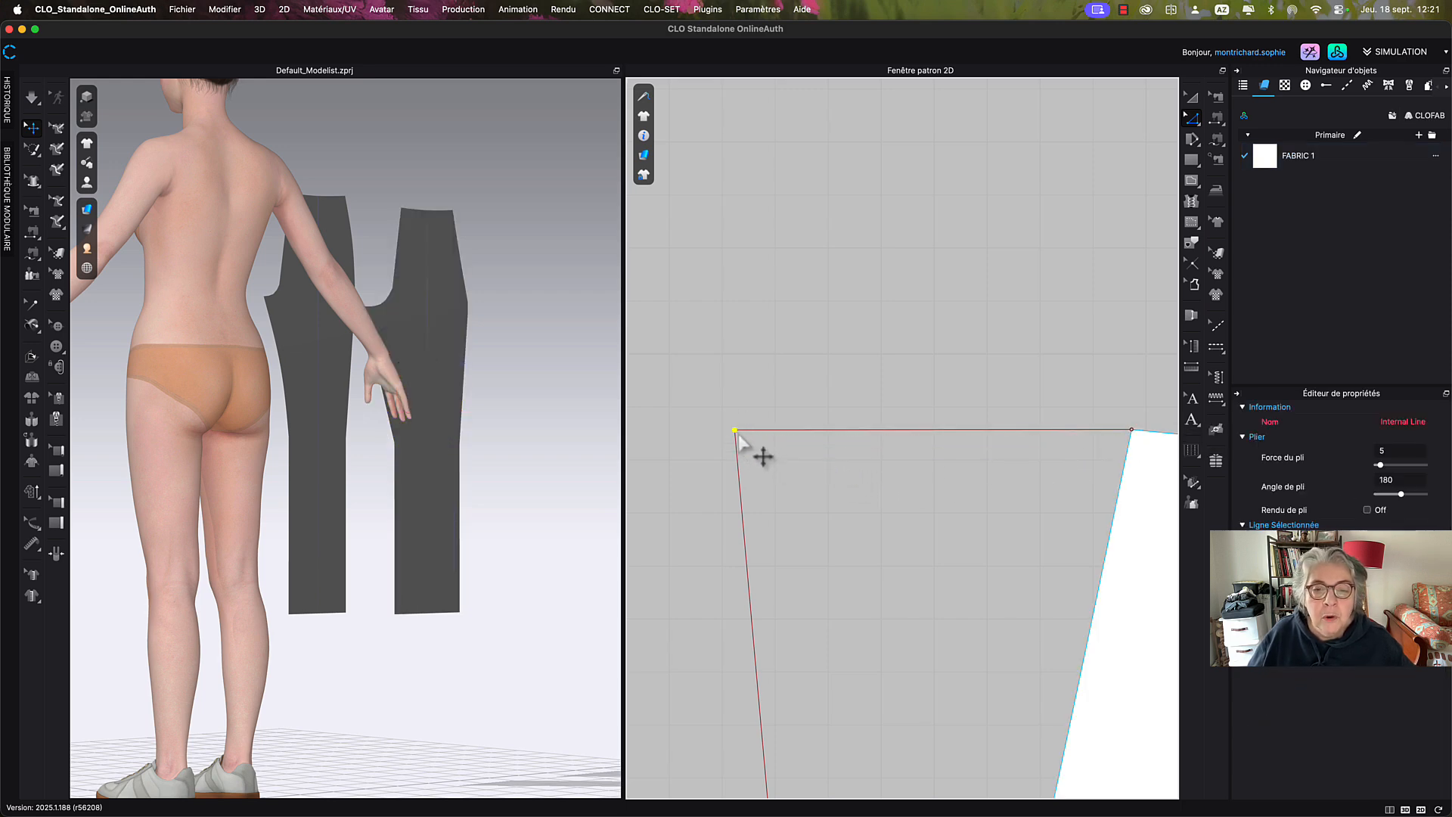
right_click(735, 432)
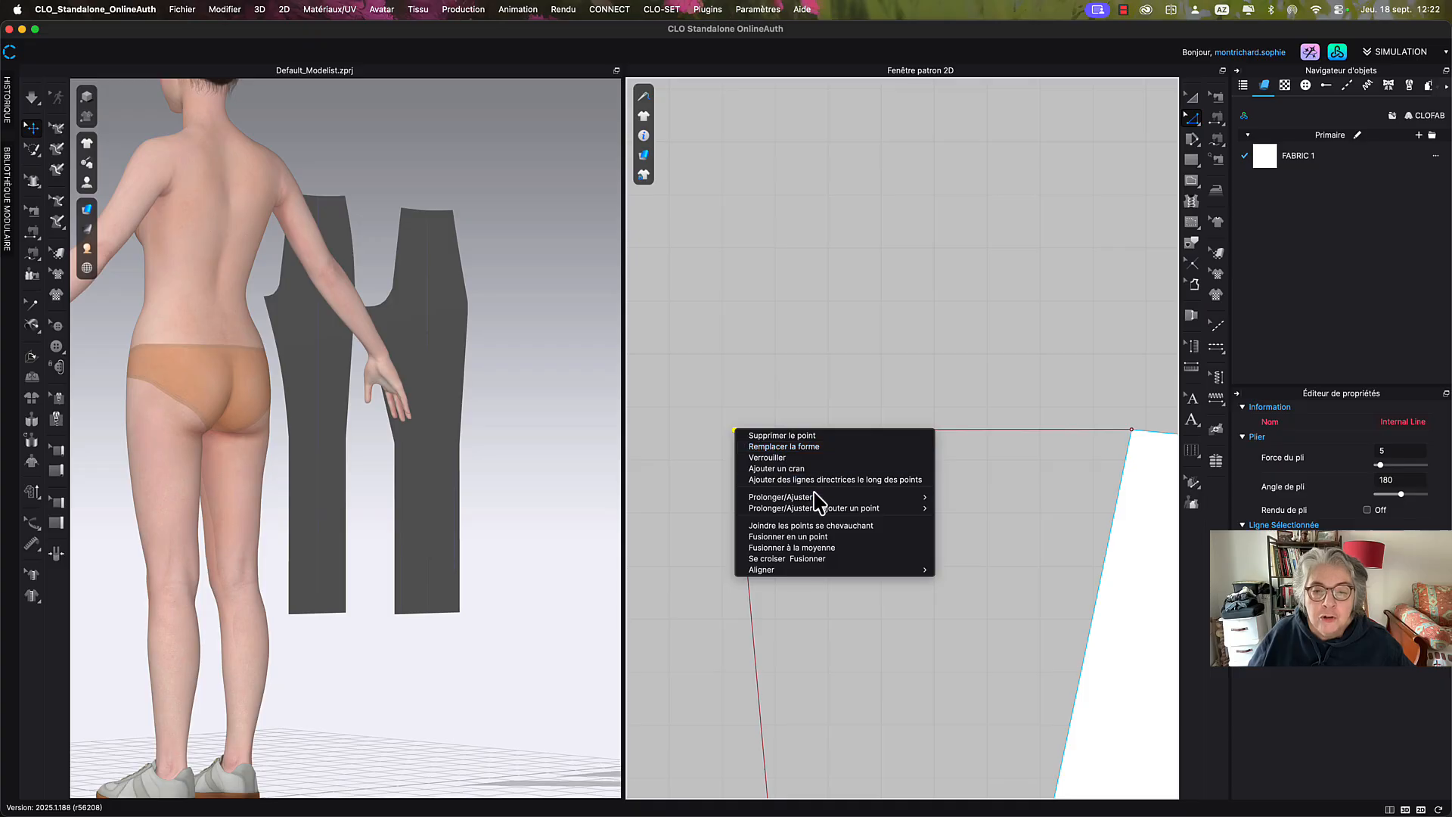
mouse_move(816, 498)
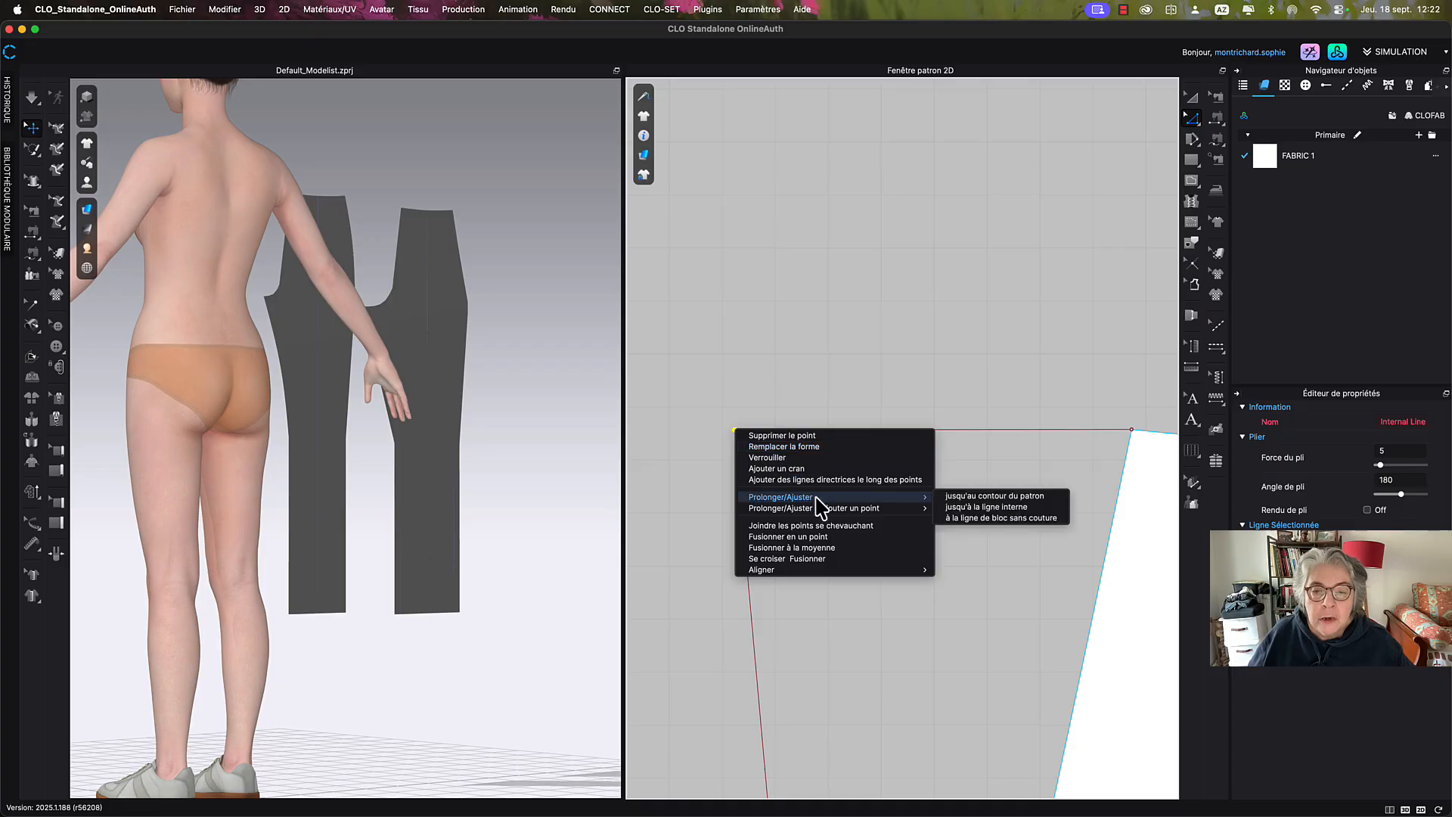
left_click(817, 537)
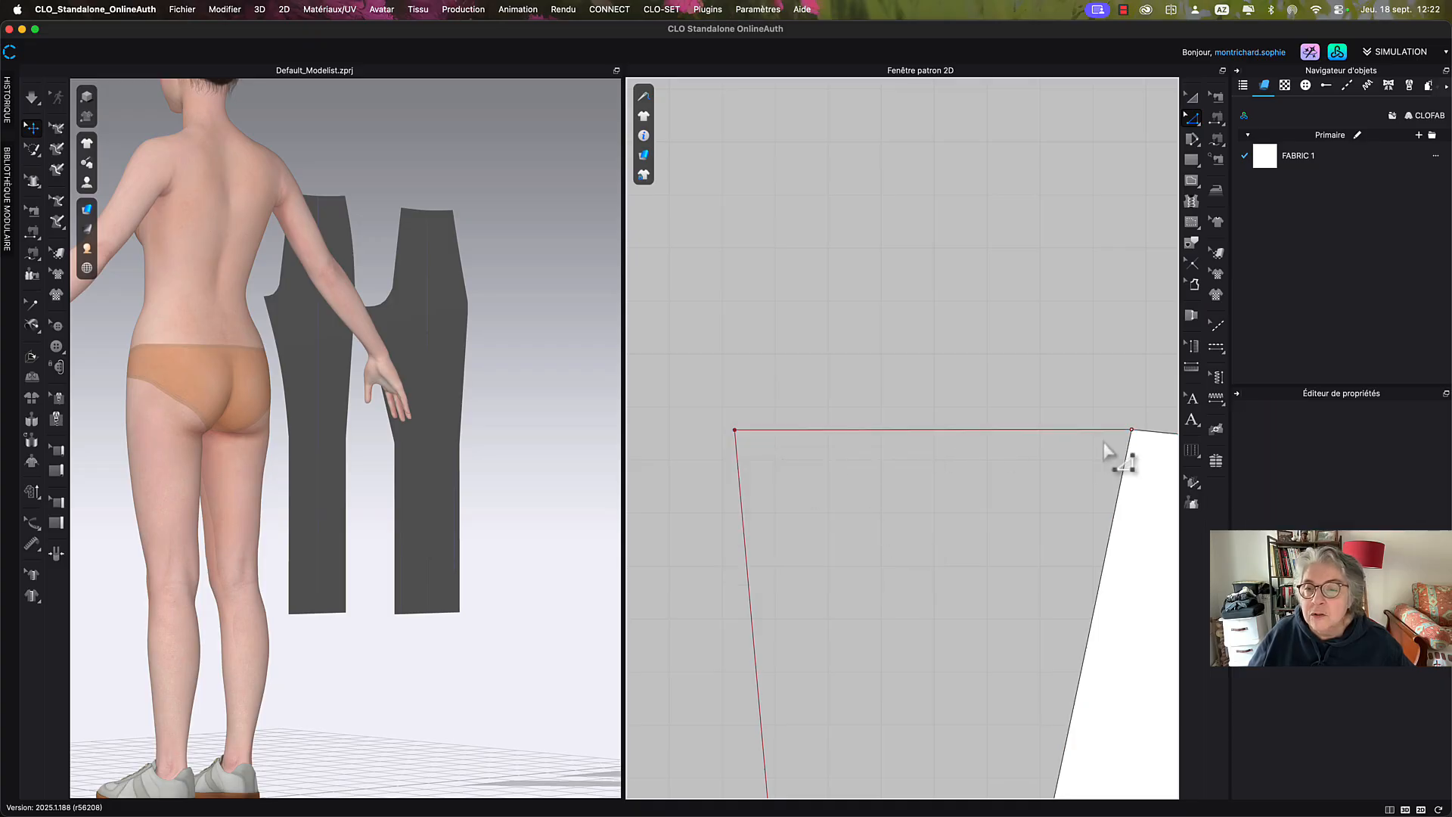
Align the horizontal internal line's two end points using the Haut option.
left_click(1134, 432)
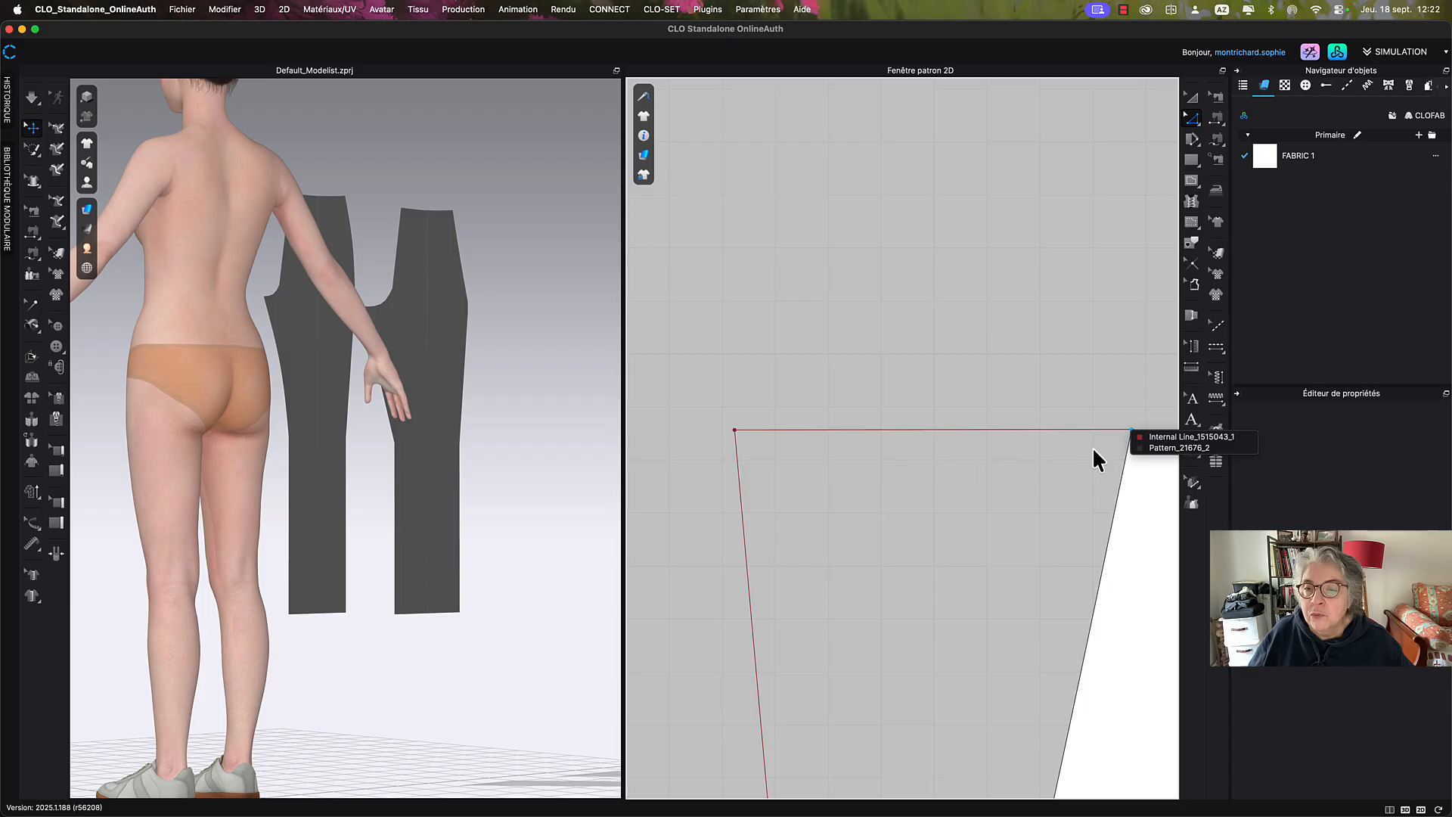
left_click(1146, 438)
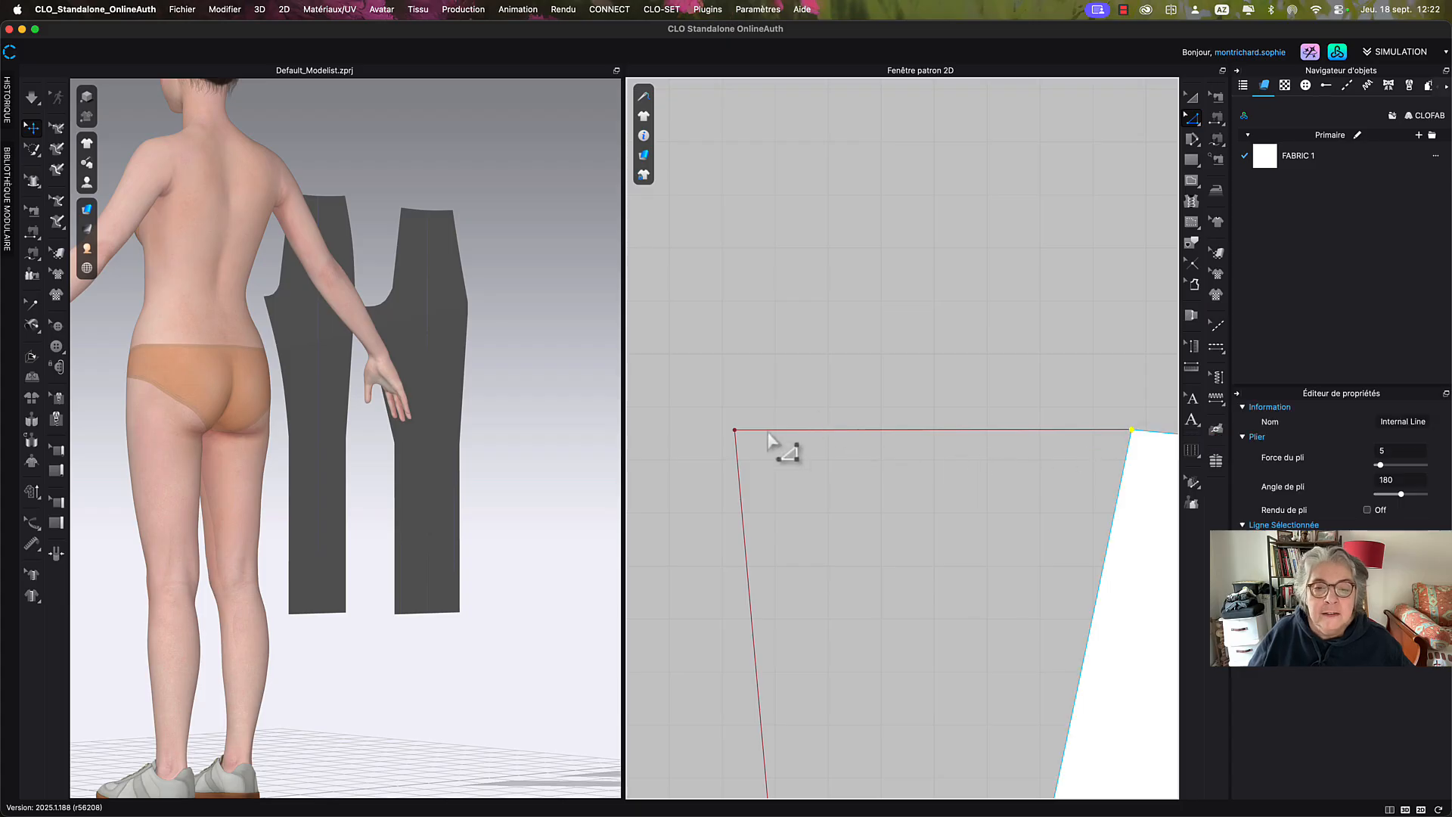
right_click(734, 433)
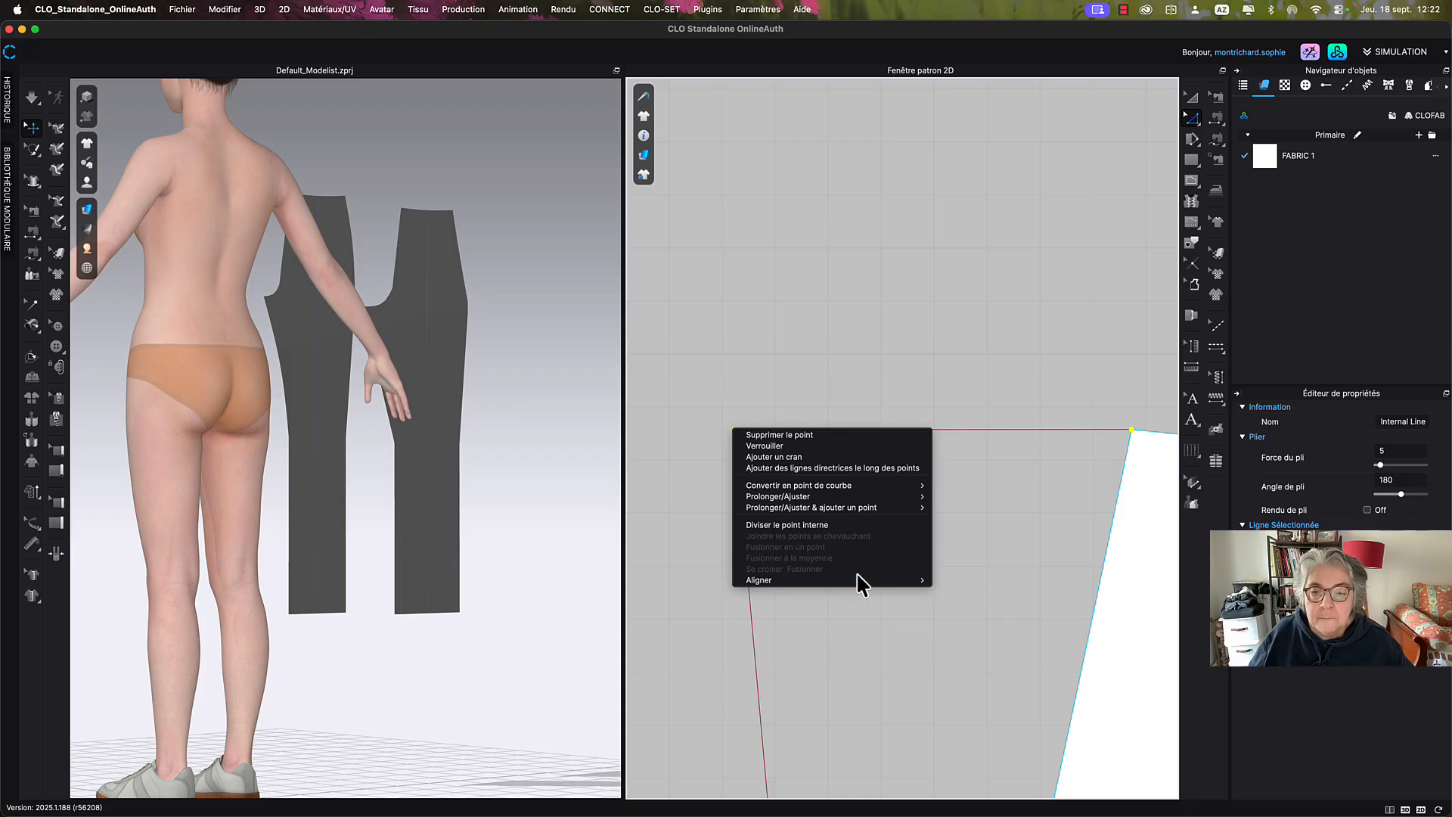
mouse_move(859, 580)
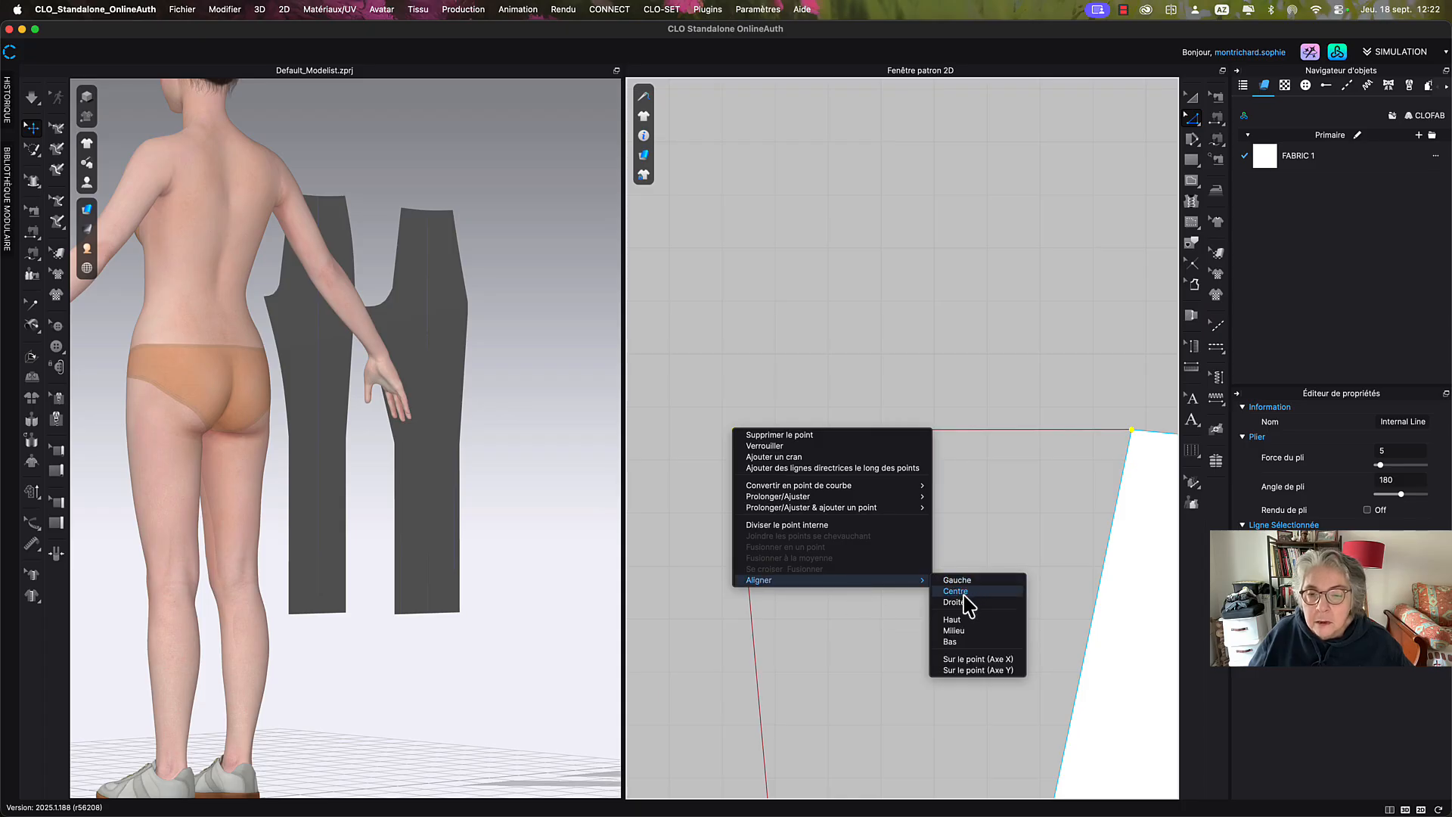
left_click(955, 619)
left_click(897, 540)
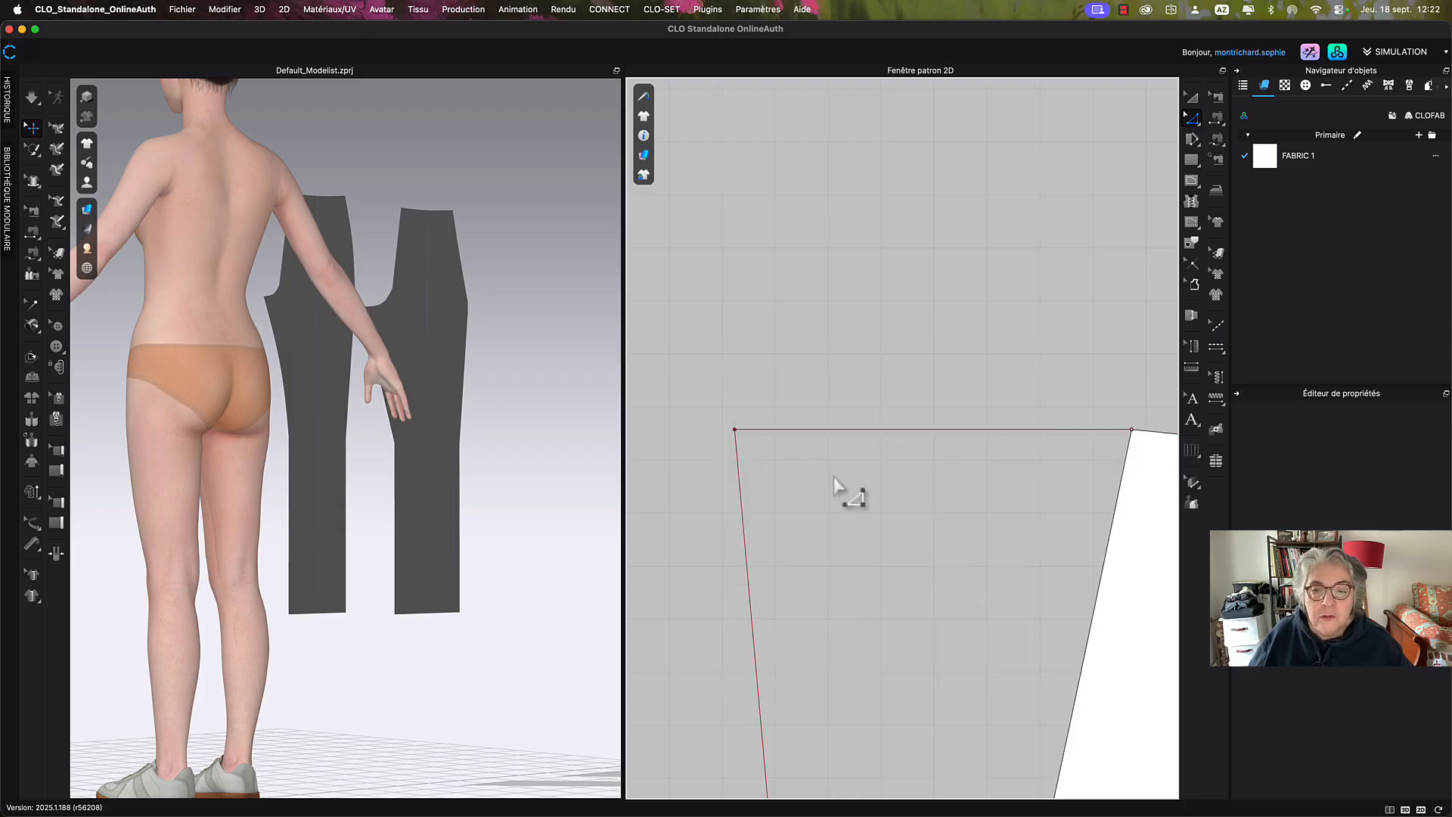
Convert the horizontal and slanted internal lines into base lines (Convertir en ligne de base).
scroll(833, 472, "down", 3)
middle_click_drag(850, 503, 801, 444)
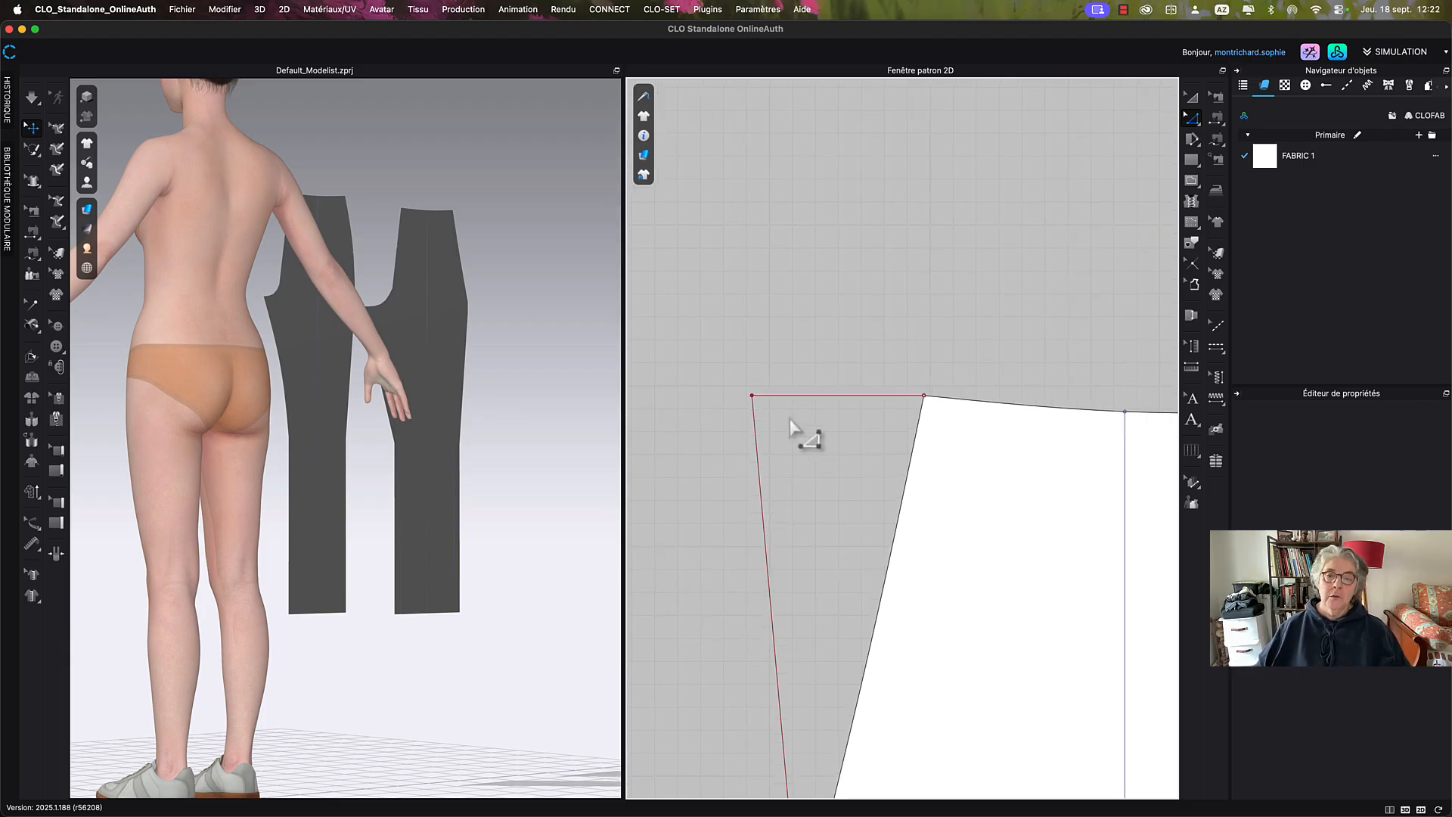
left_click(913, 402)
left_click(762, 502, "shift")
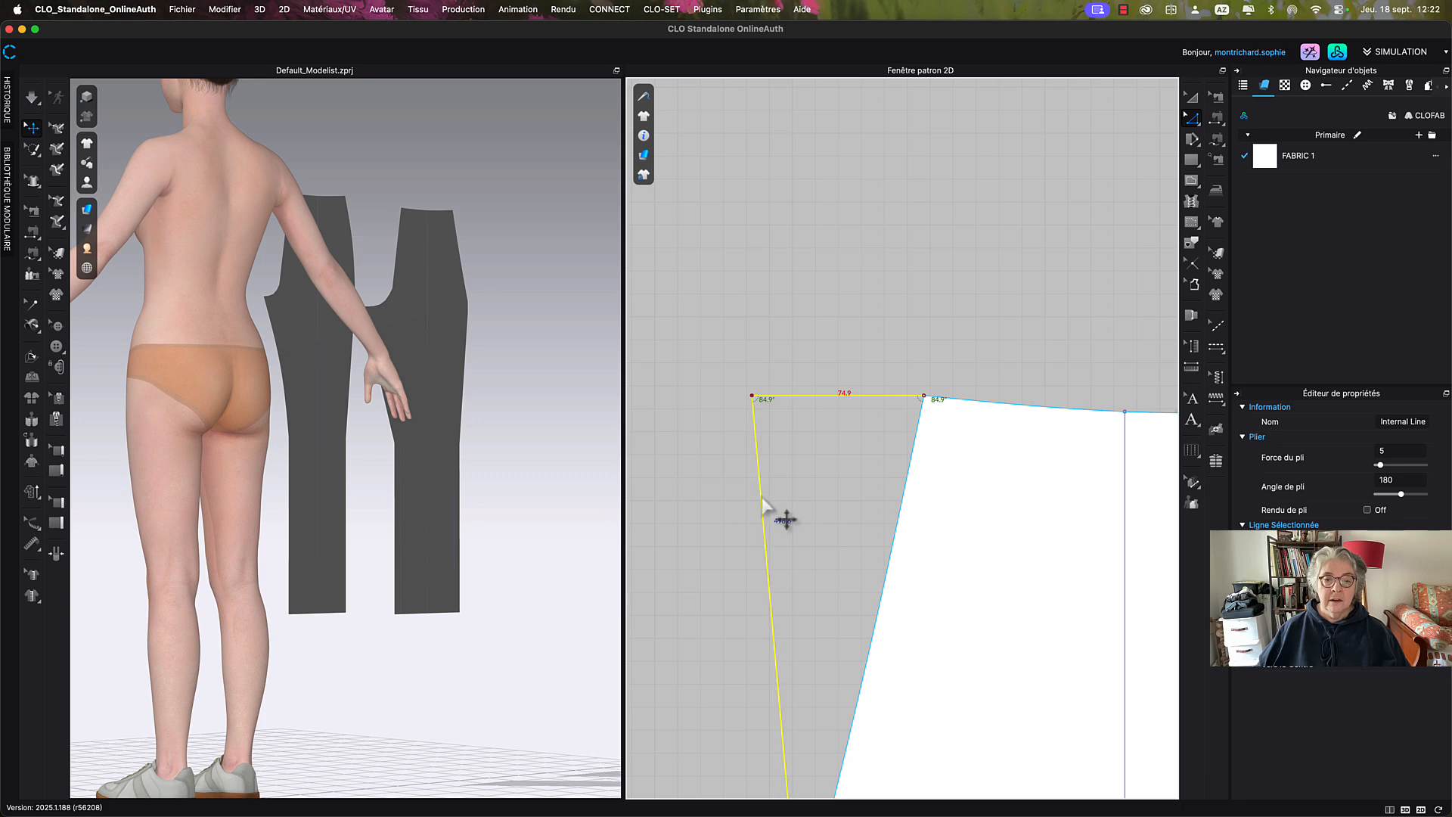
right_click(761, 497)
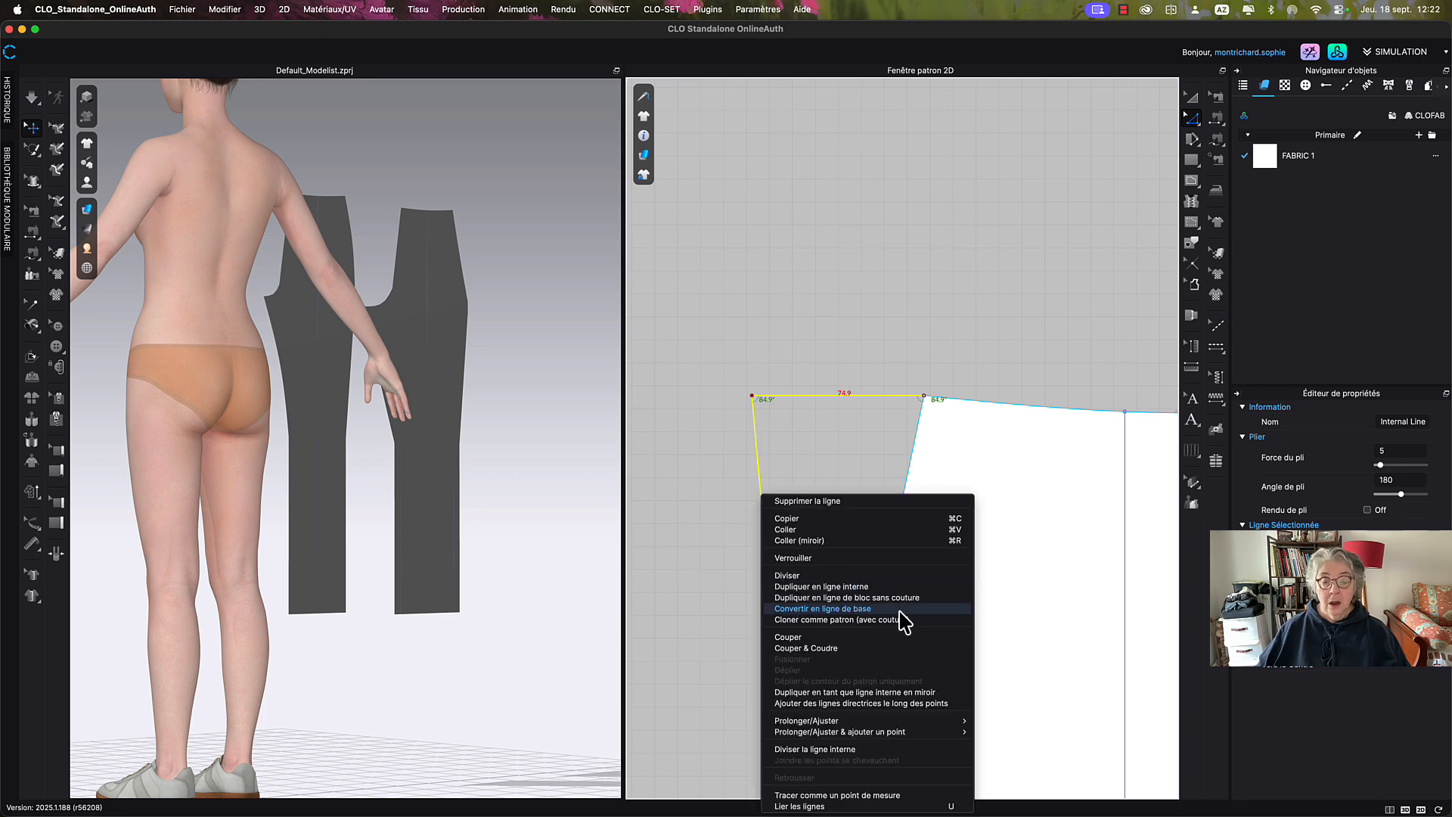
left_click(822, 609)
scroll(862, 487, "down", 2)
right_click_drag(868, 492, 917, 503)
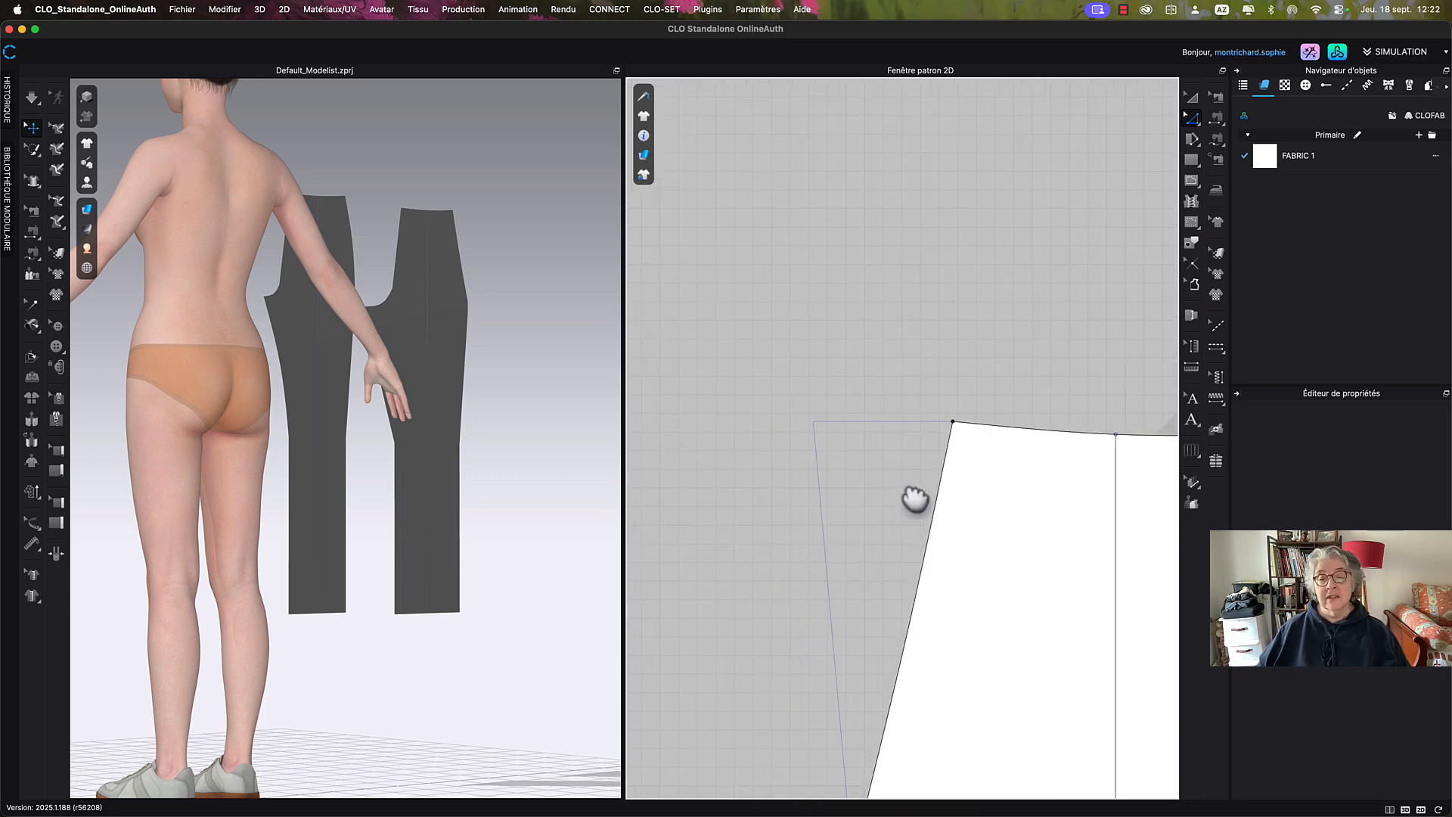
Move the pattern's side waist corner onto the base lines' intersection and the upper hip-level side-seam point onto the slanted base line.
left_click(952, 424)
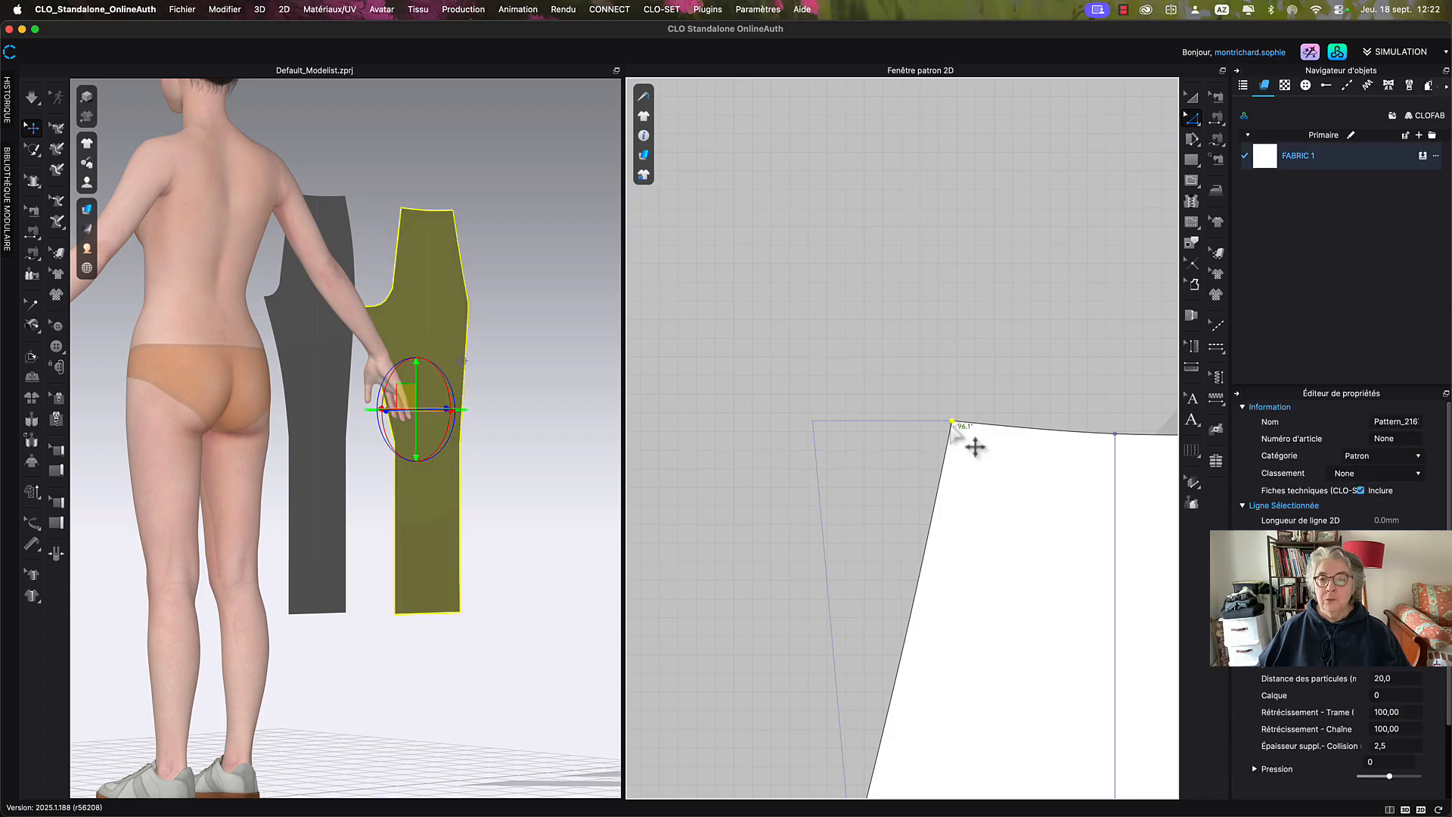
left_click_drag(952, 425, 814, 422)
middle_click_drag(863, 591, 838, 389)
scroll(860, 669, "up", 3)
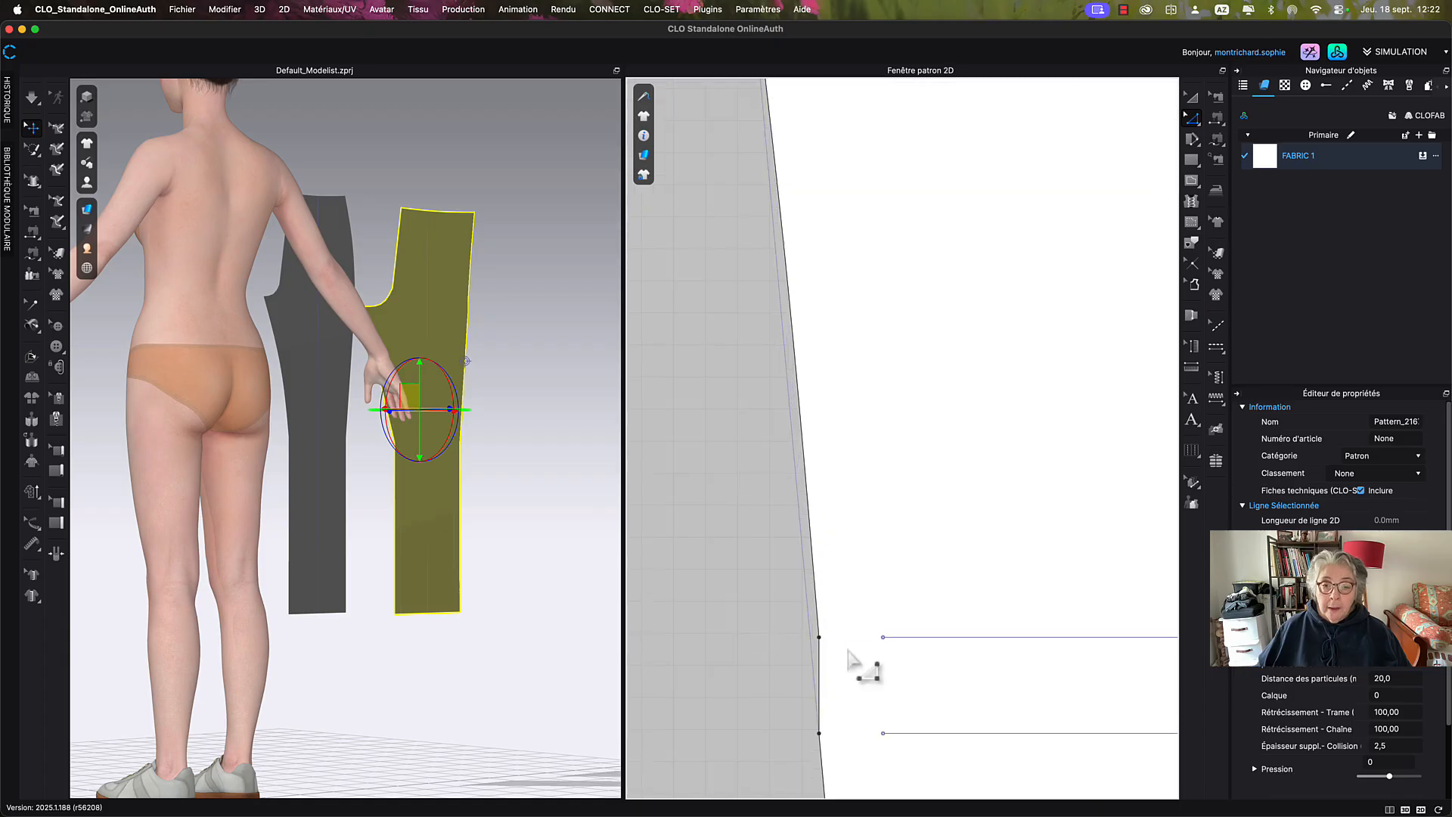
middle_click_drag(860, 666, 869, 552)
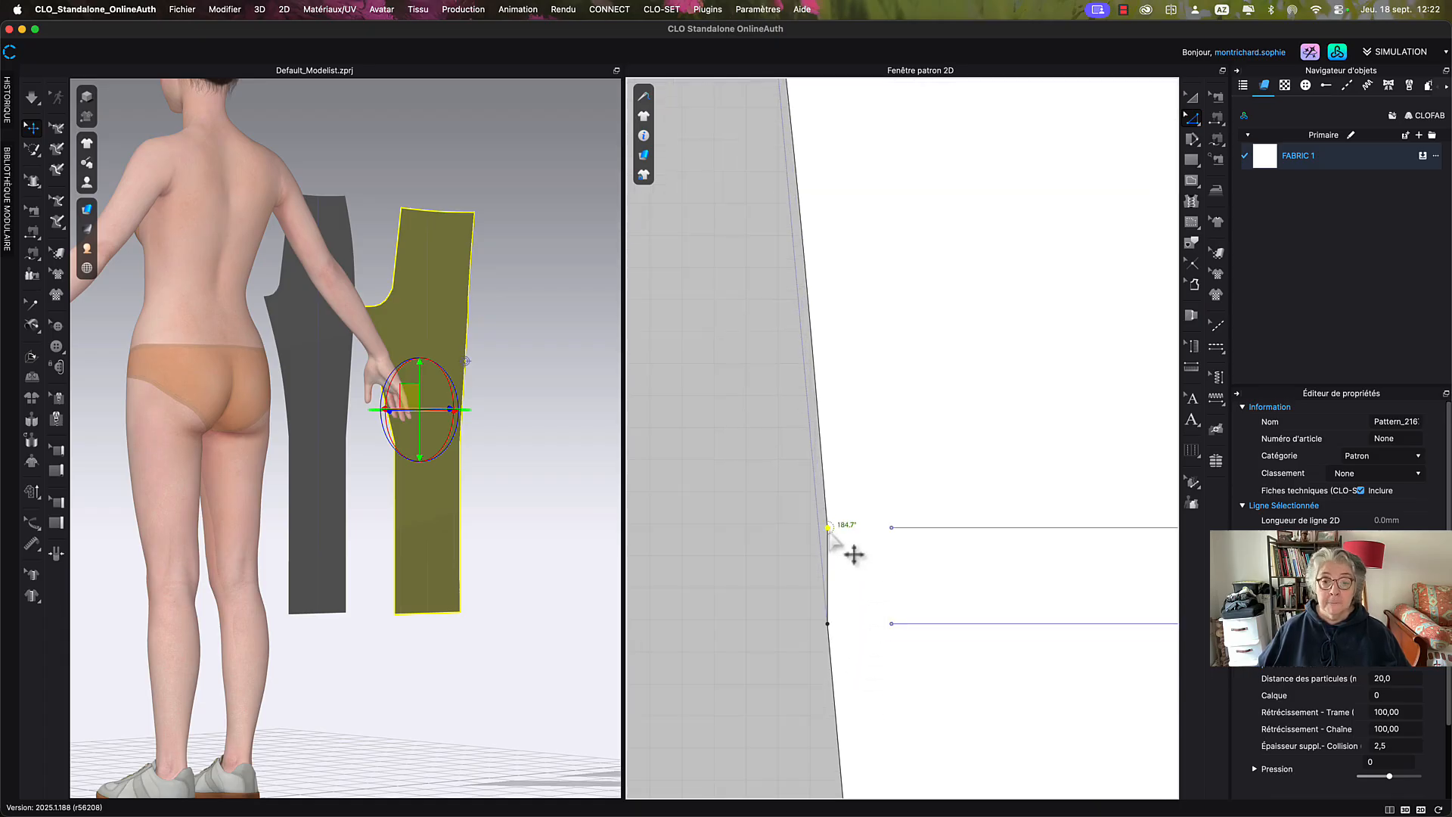
left_click_drag(829, 529, 822, 529)
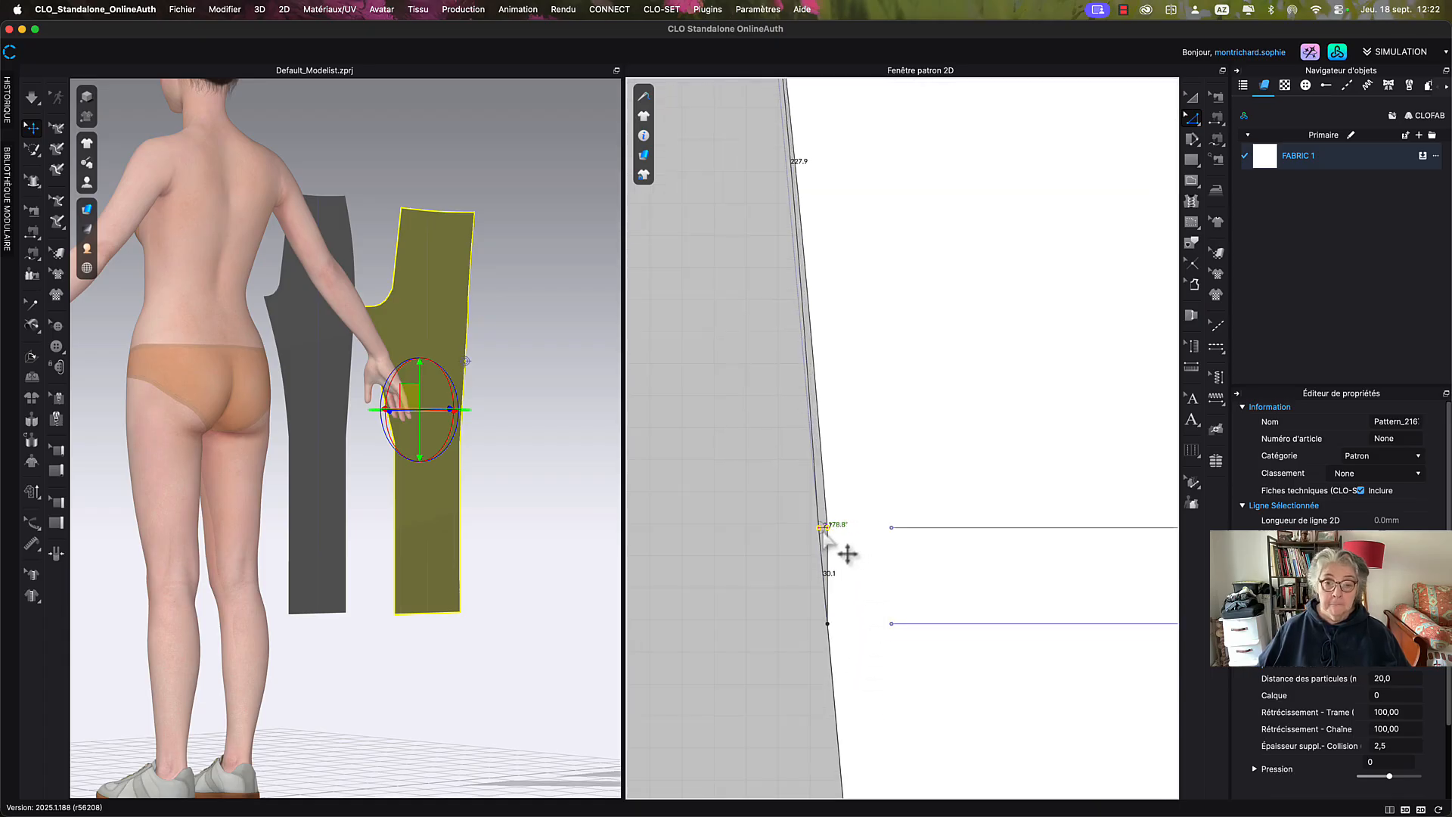
Undo the last move of the upper hip-level side-seam point.
left_click(869, 464)
scroll(868, 467, "down", 2)
right_click_drag(881, 503, 881, 575)
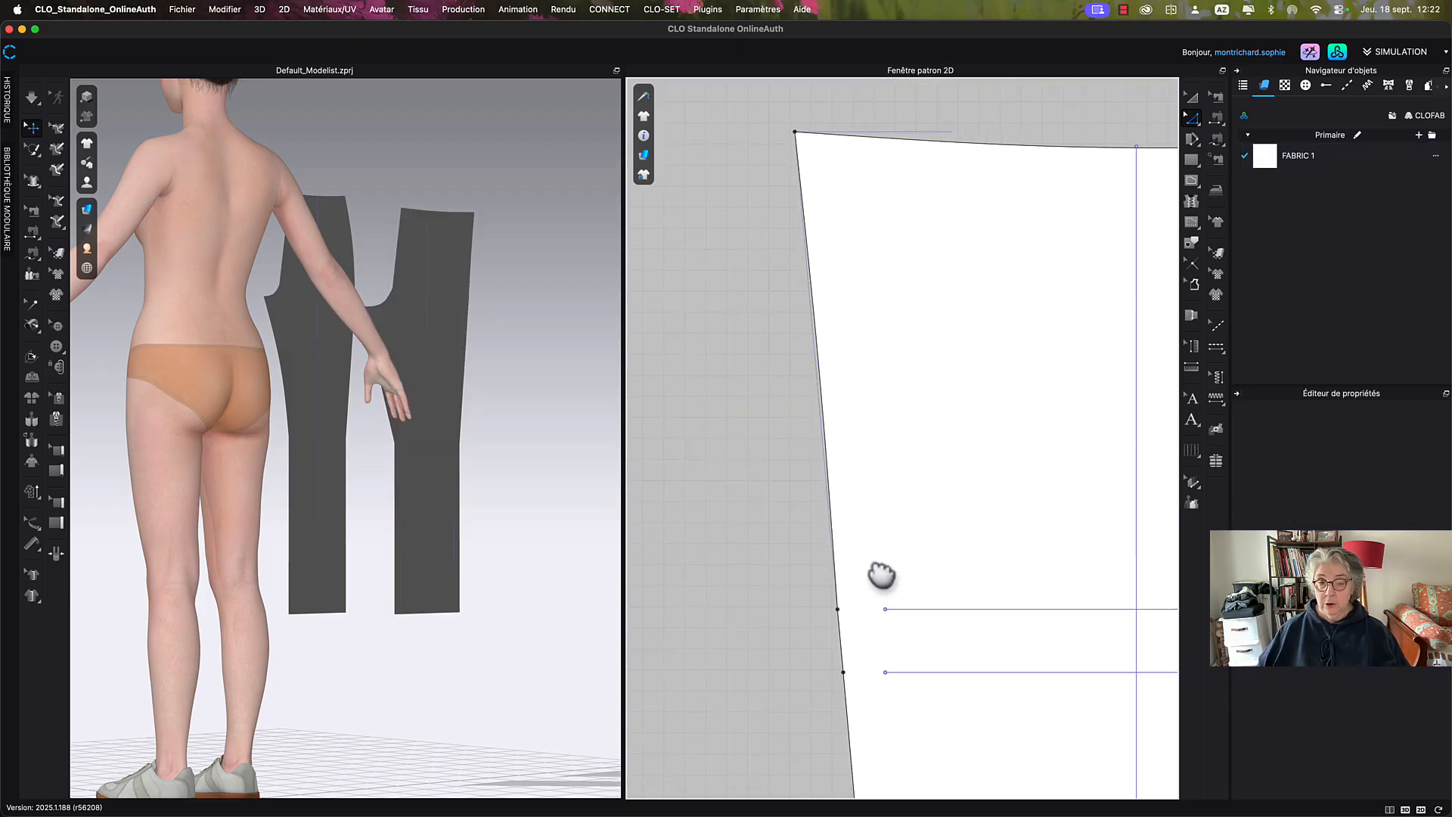
key("super+z")
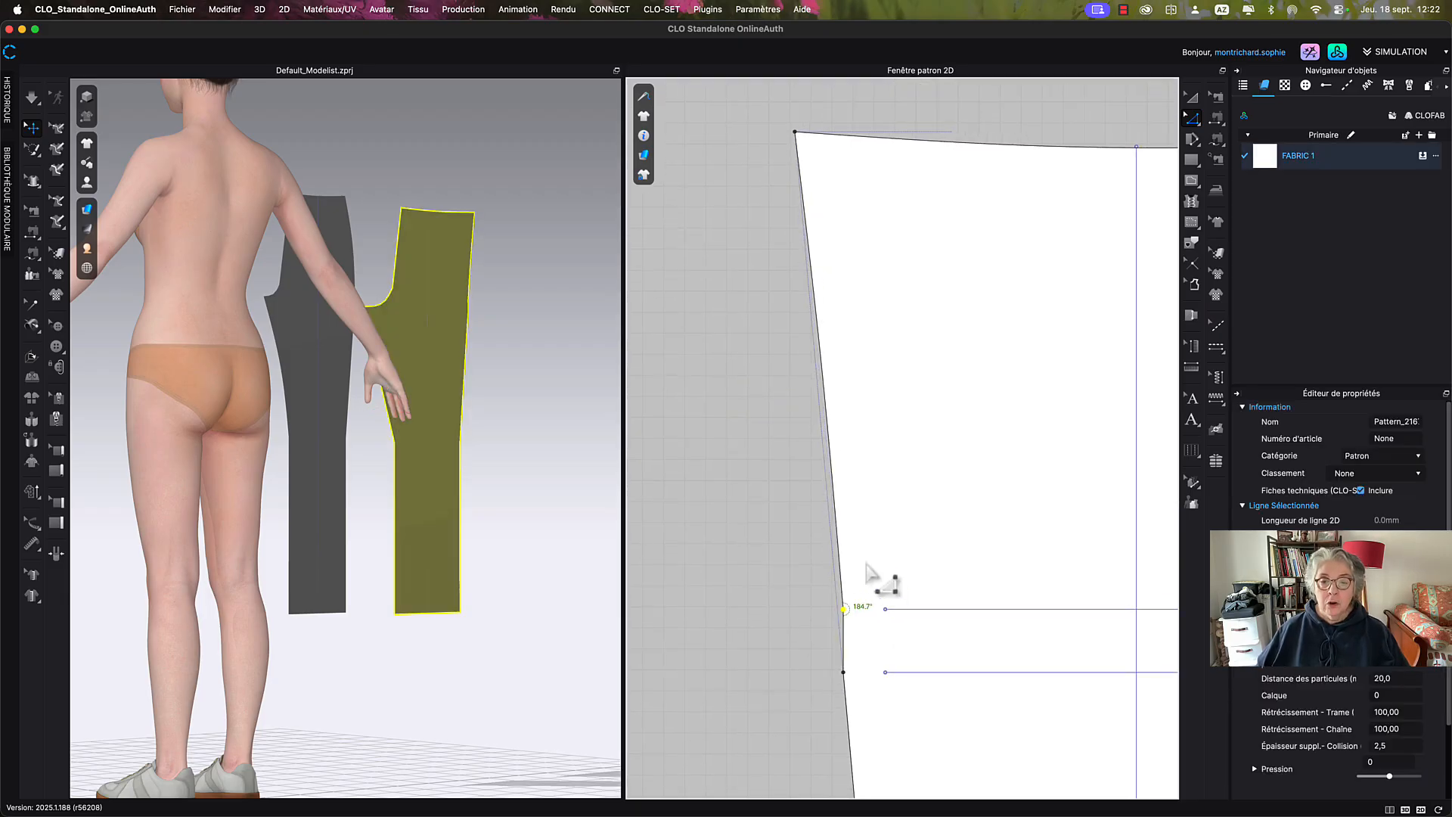
Reposition the upper hip-level side-seam point exactly on the slanted base line.
left_click(880, 632)
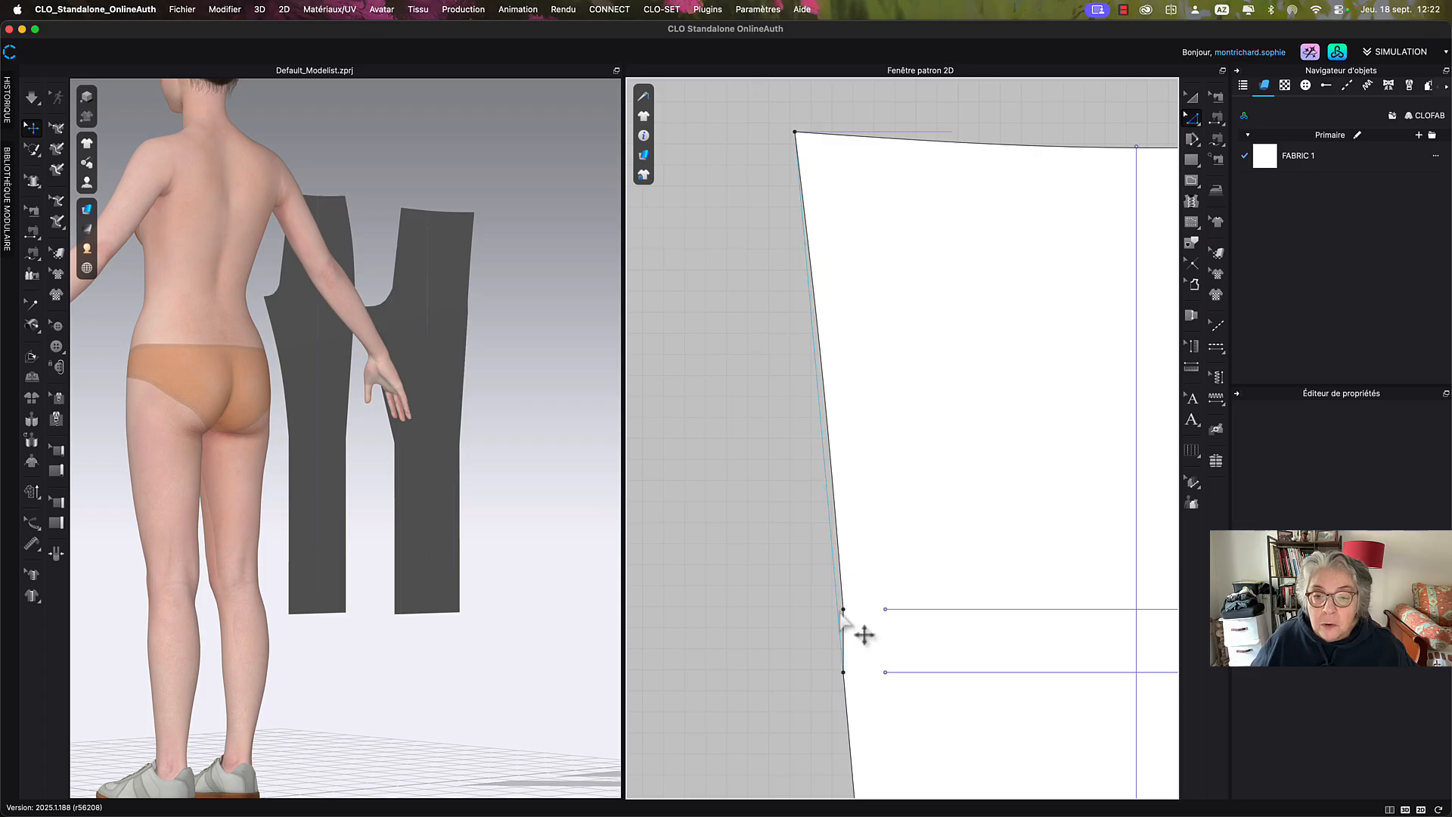
left_click(844, 611)
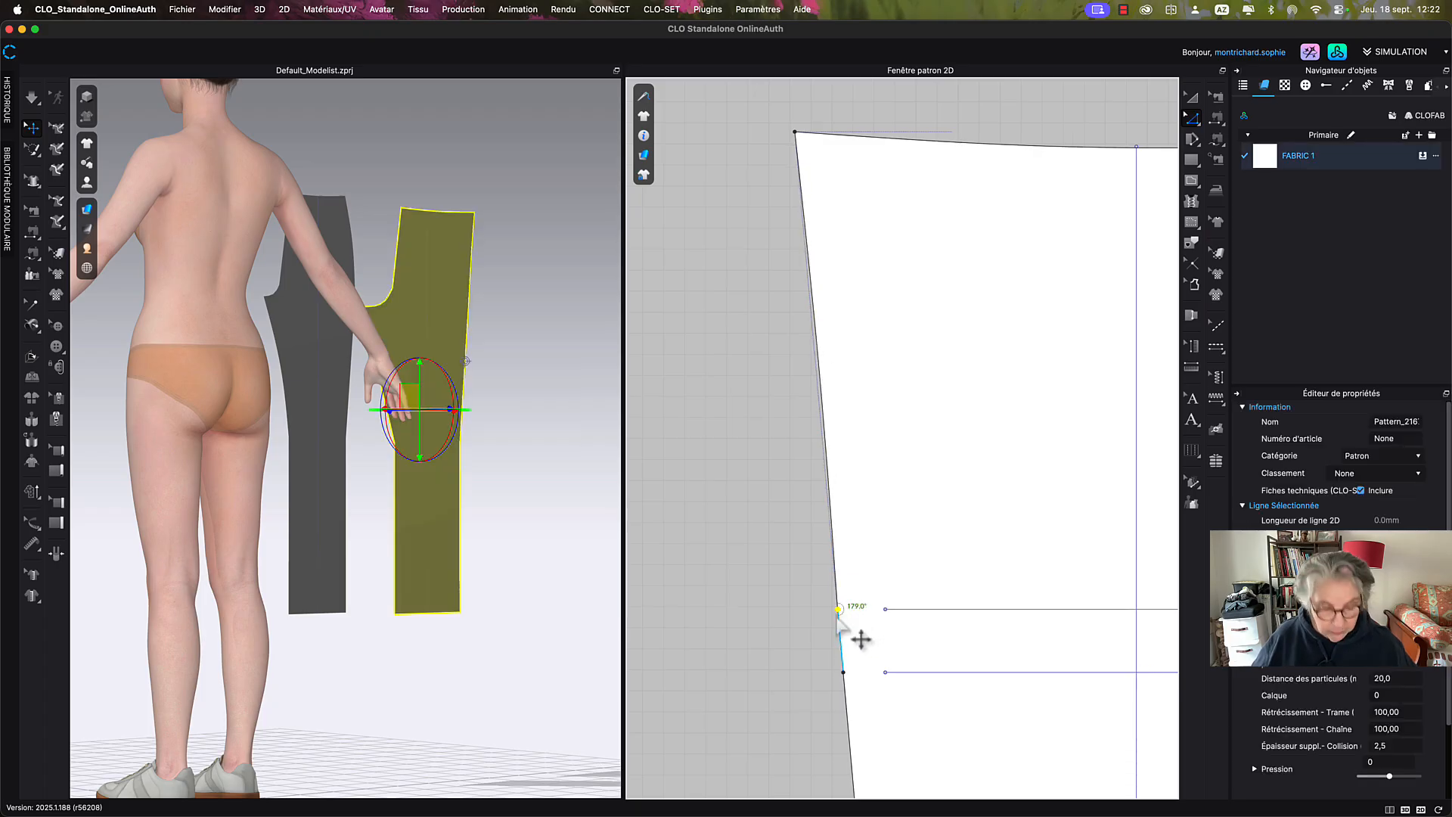
left_click_drag(838, 610, 843, 611)
scroll(891, 643, "down", 8)
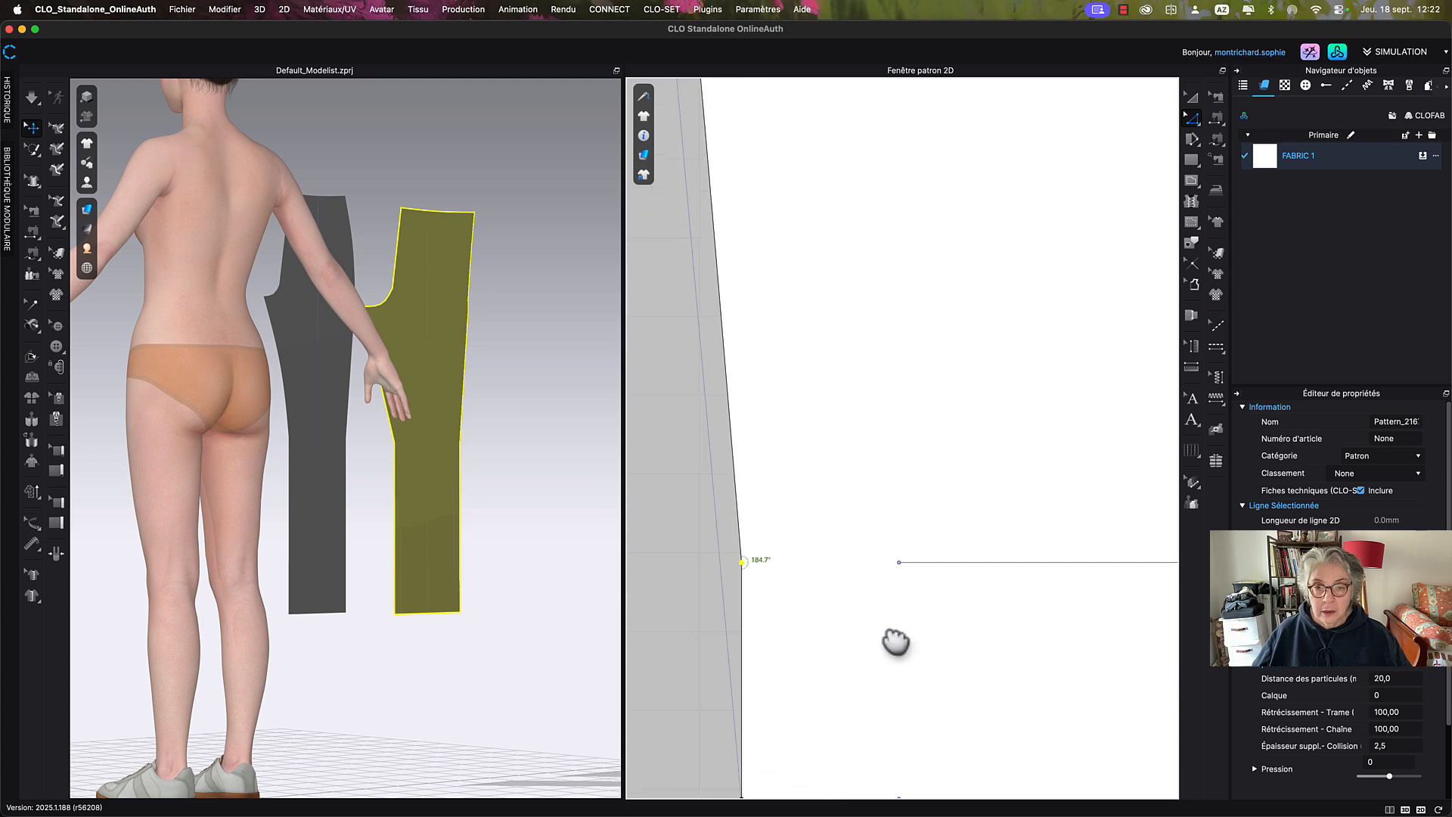
middle_click_drag(895, 642, 1079, 499)
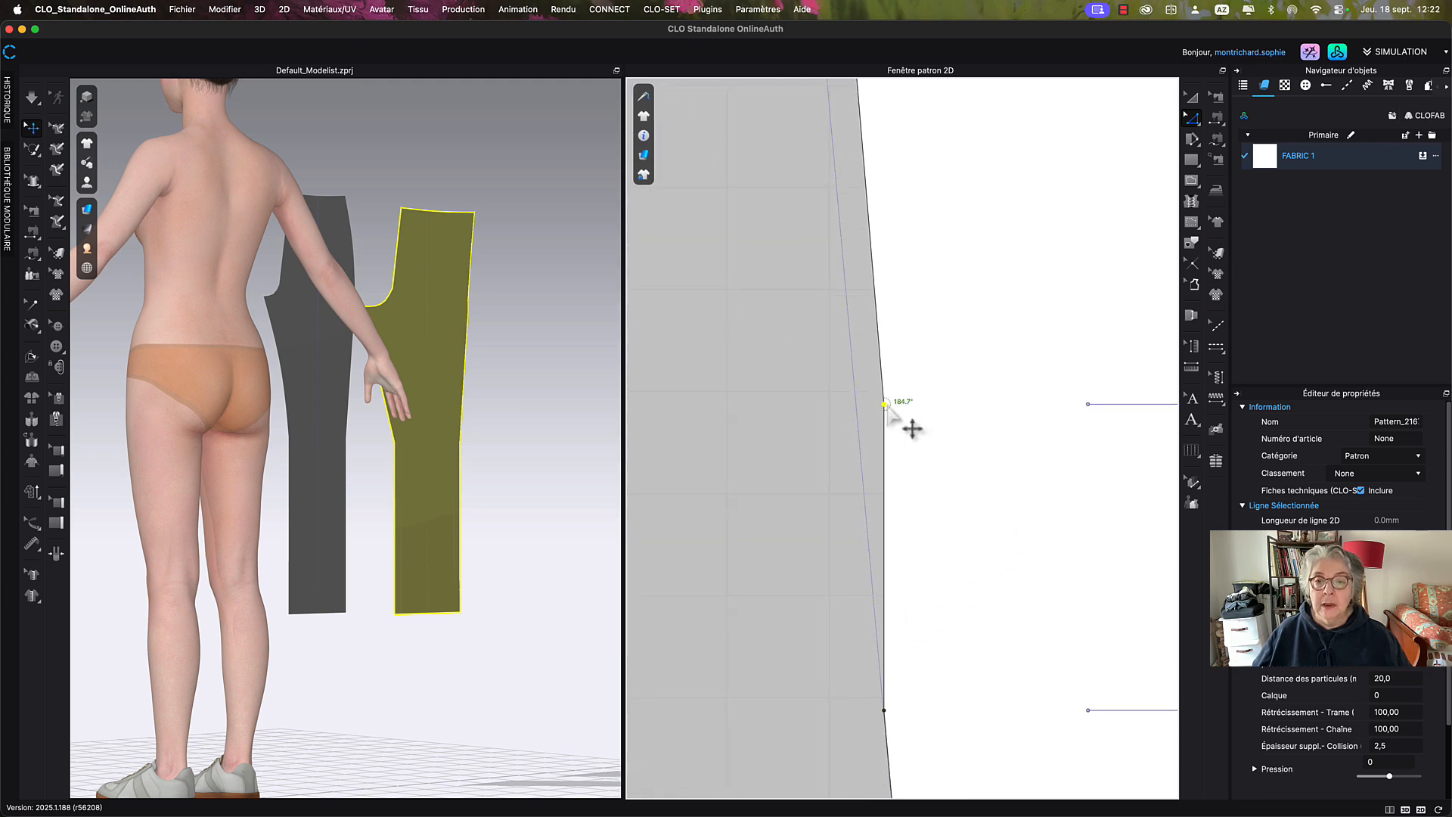
left_click_drag(884, 404, 859, 405)
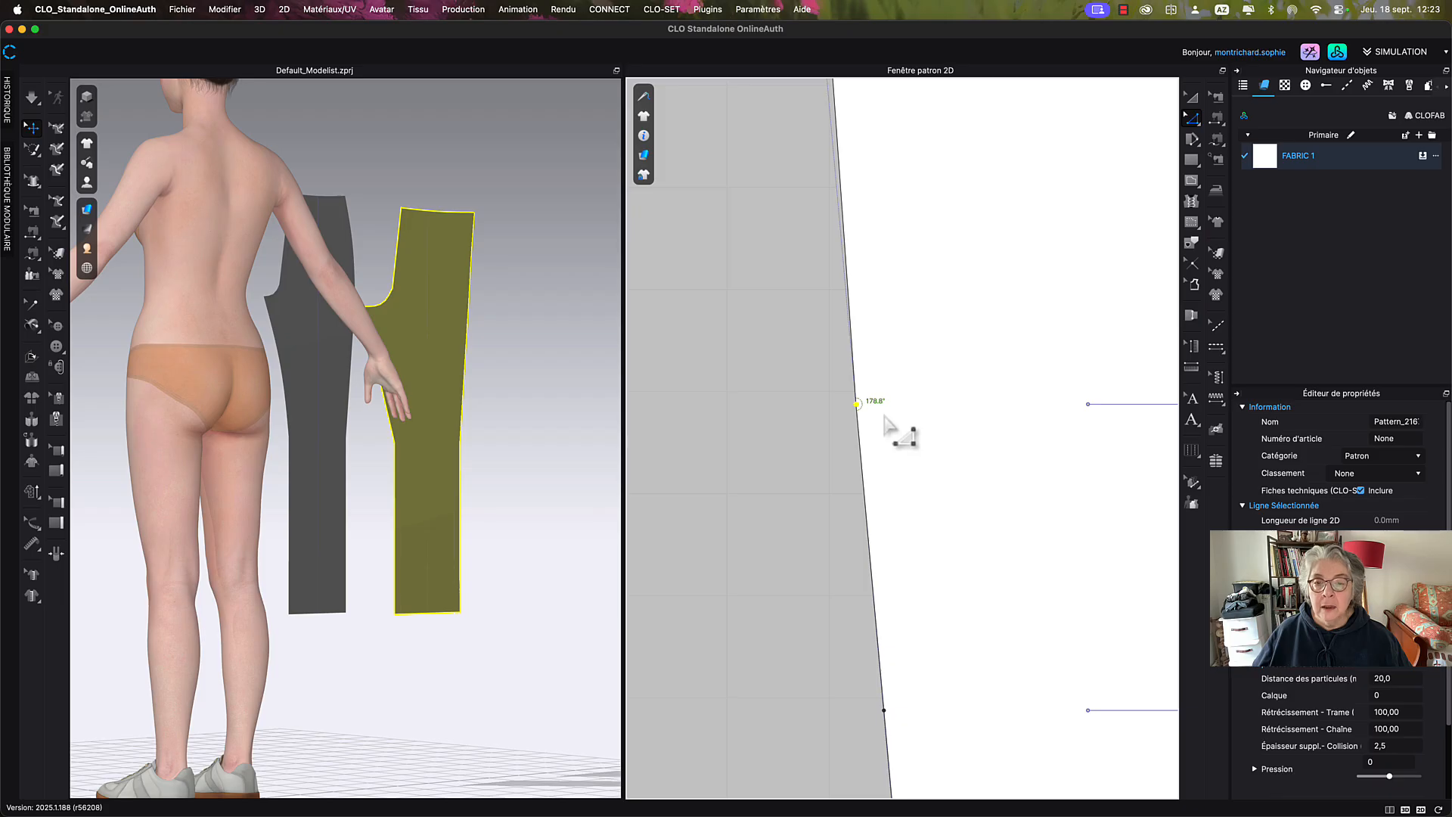
Delete all curve points from the waistline and the upper side seam of the wider trouser piece (Supprimer tous les points de courbe).
scroll(895, 404, "up", 8)
middle_click_drag(963, 344, 871, 523)
scroll(900, 388, "up", 3)
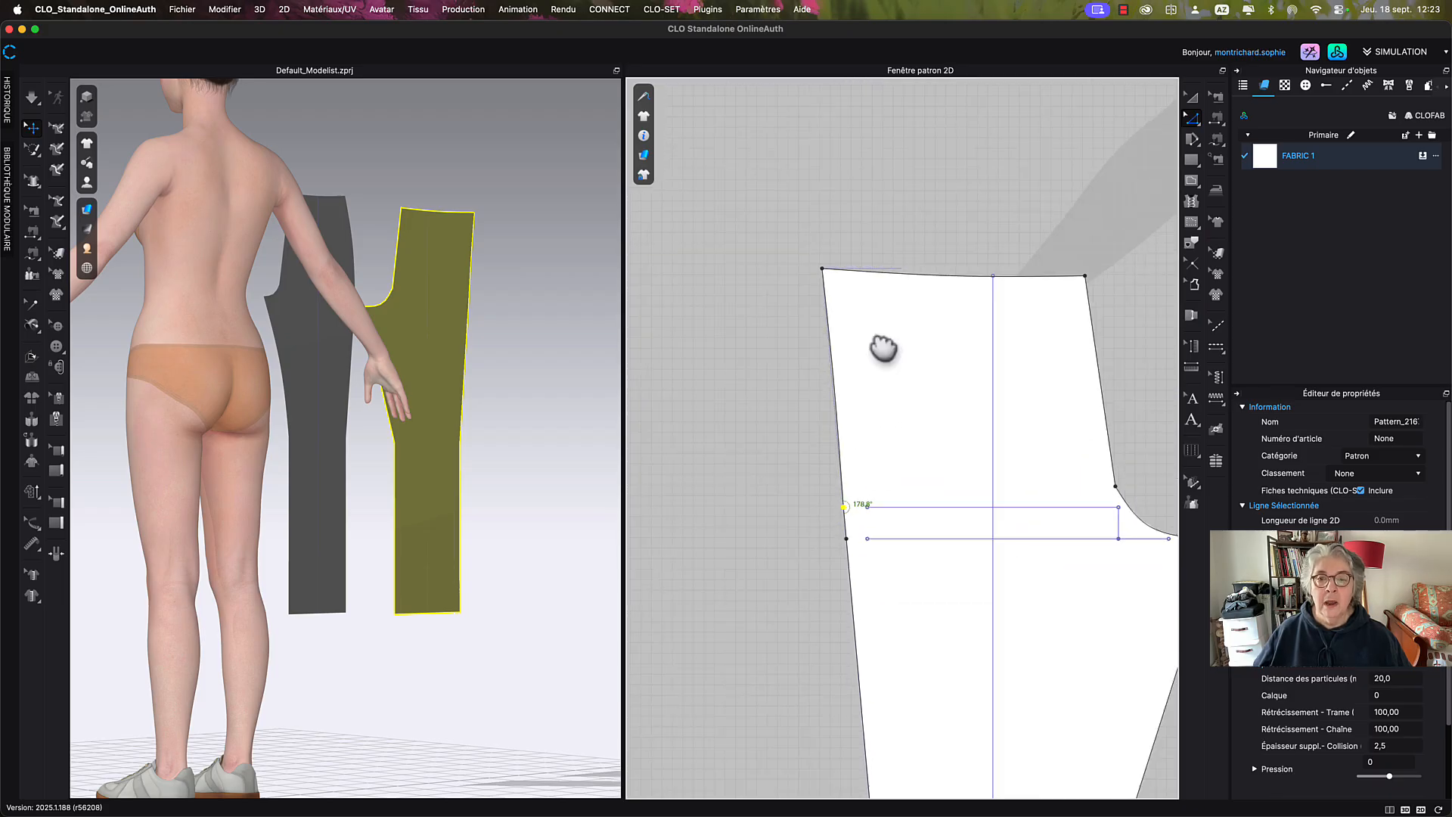
middle_click_drag(883, 347, 874, 438)
left_click(918, 370)
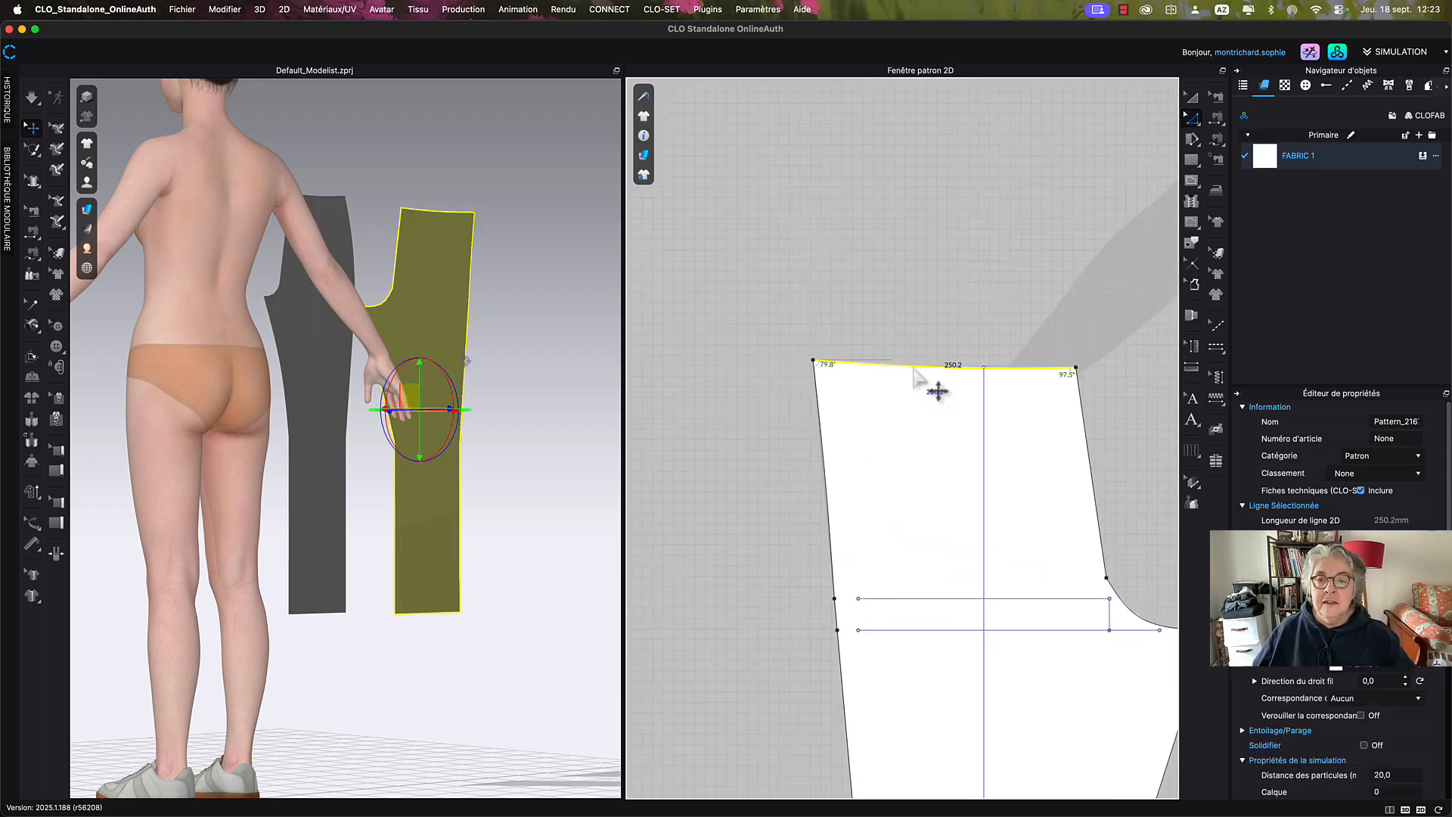
right_click(915, 371)
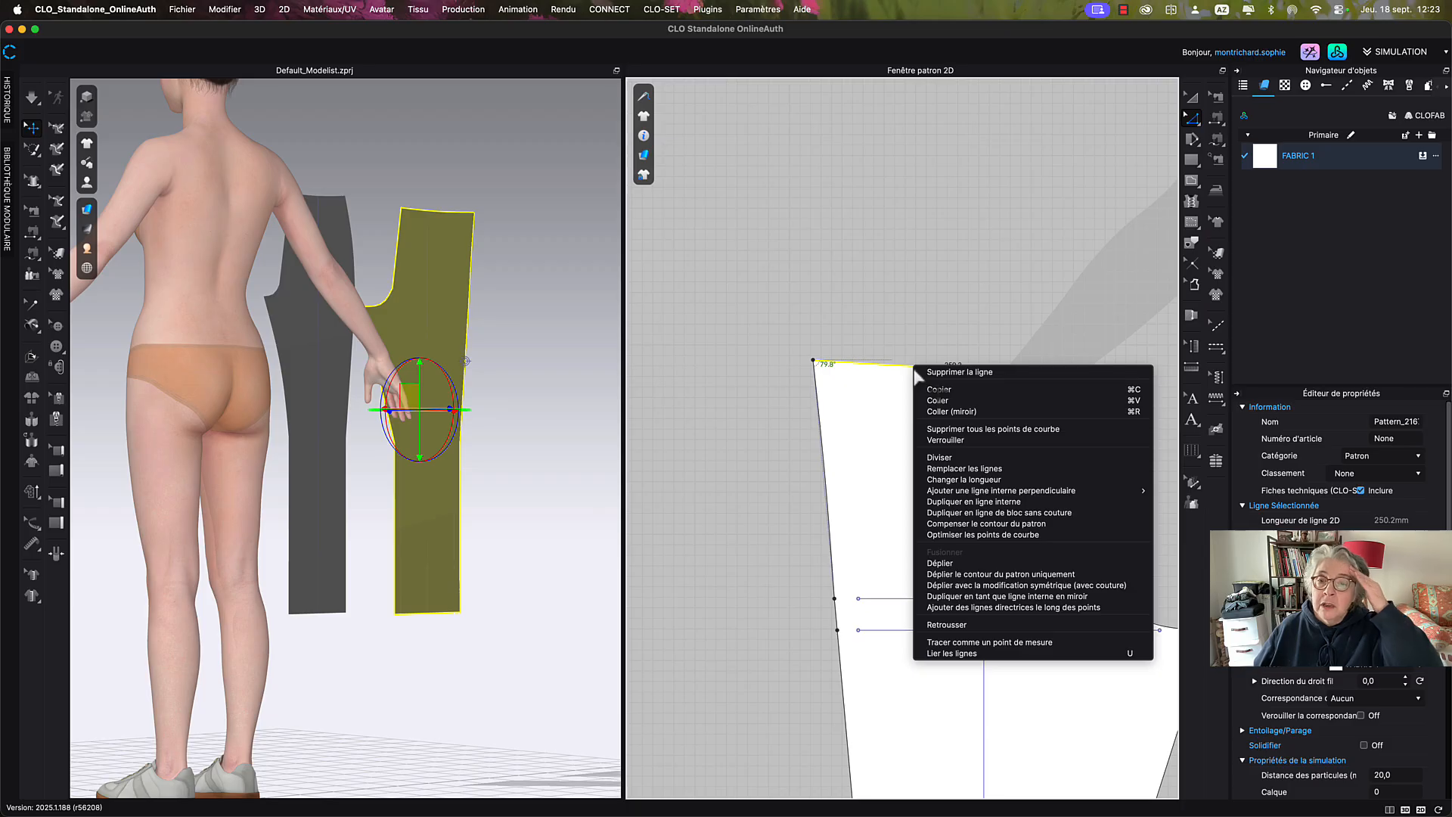
left_click(1012, 429)
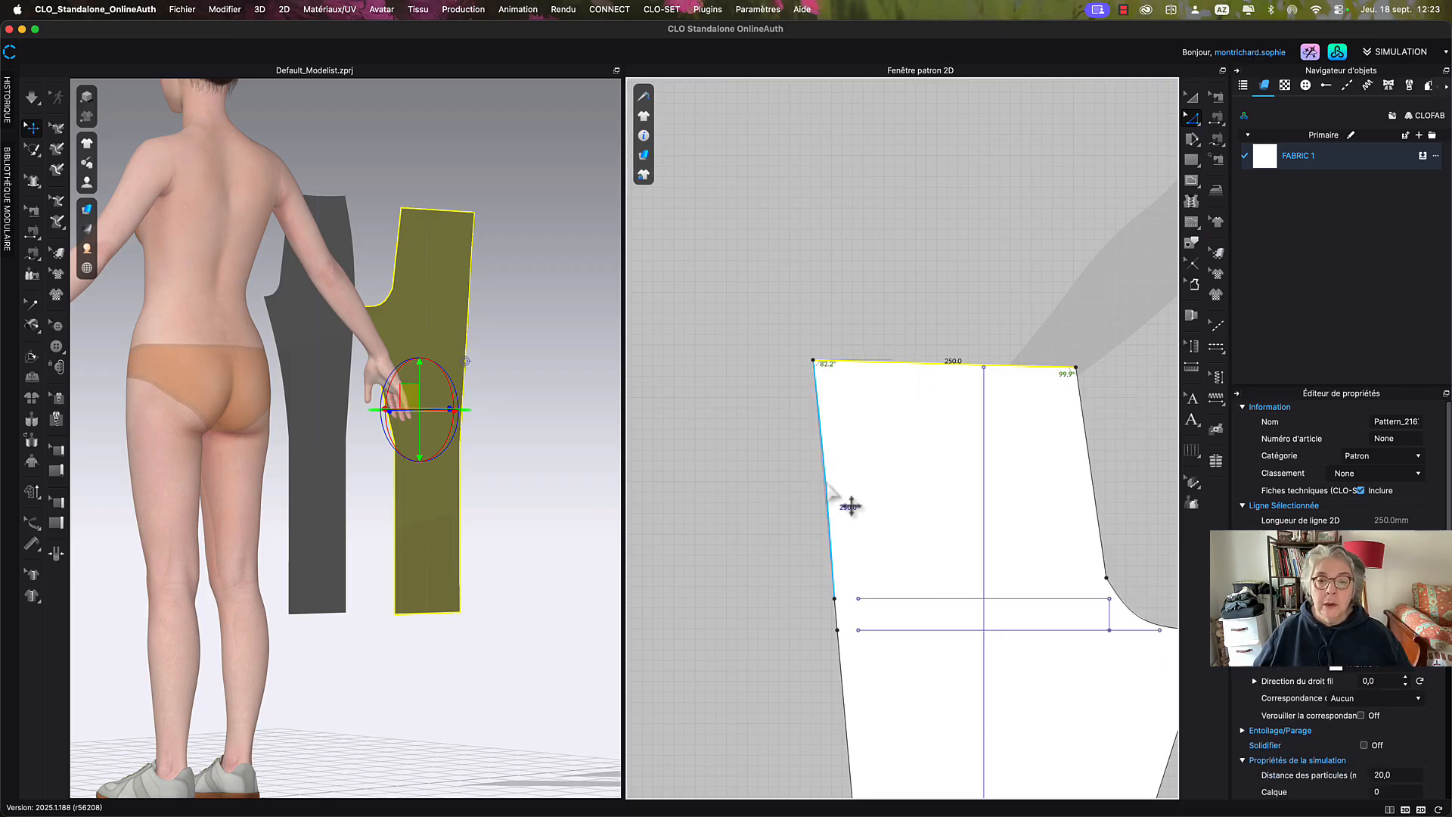
left_click(828, 490)
right_click(830, 490)
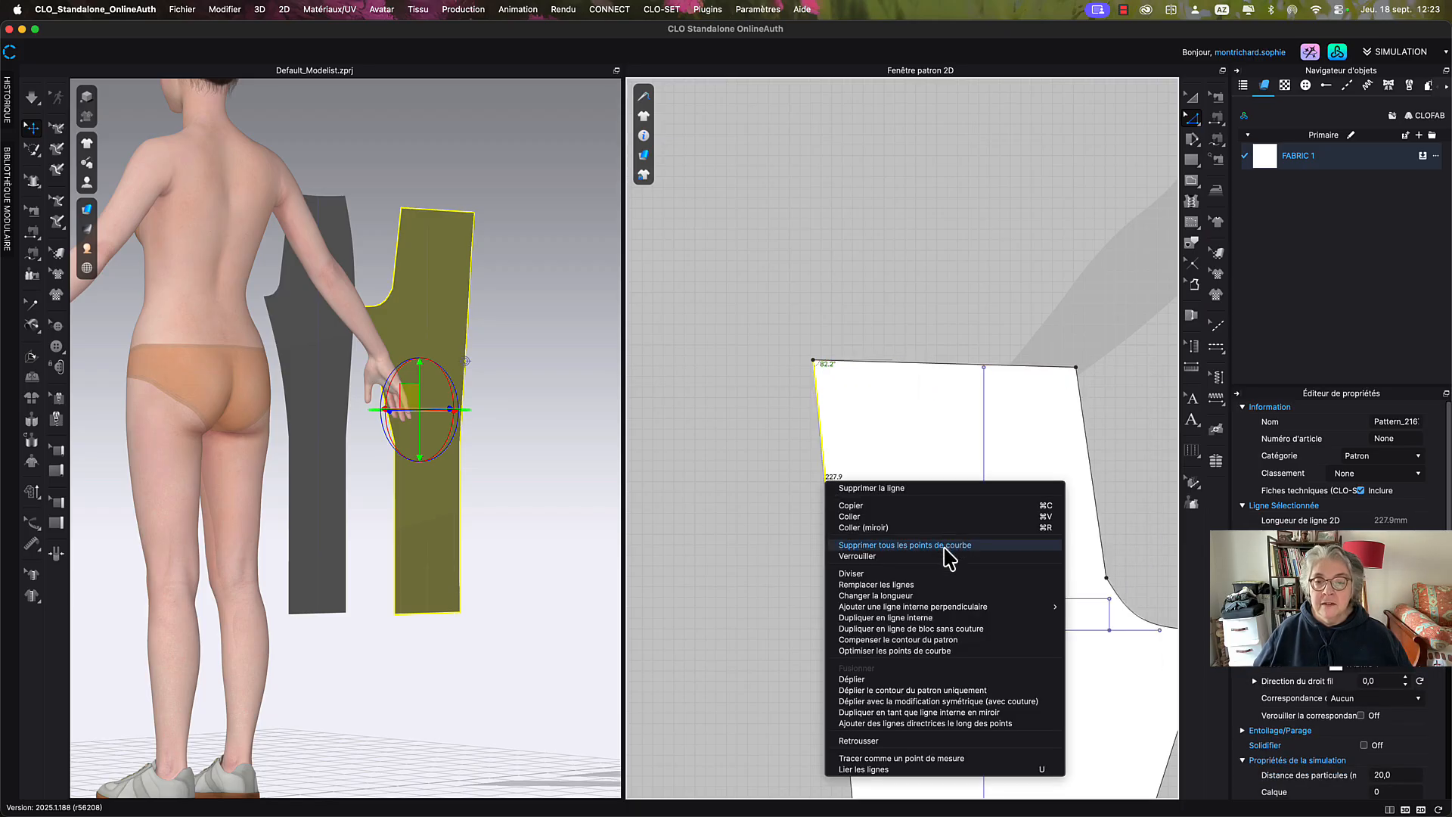
left_click(948, 545)
left_click(938, 478)
middle_click_drag(937, 478, 820, 460)
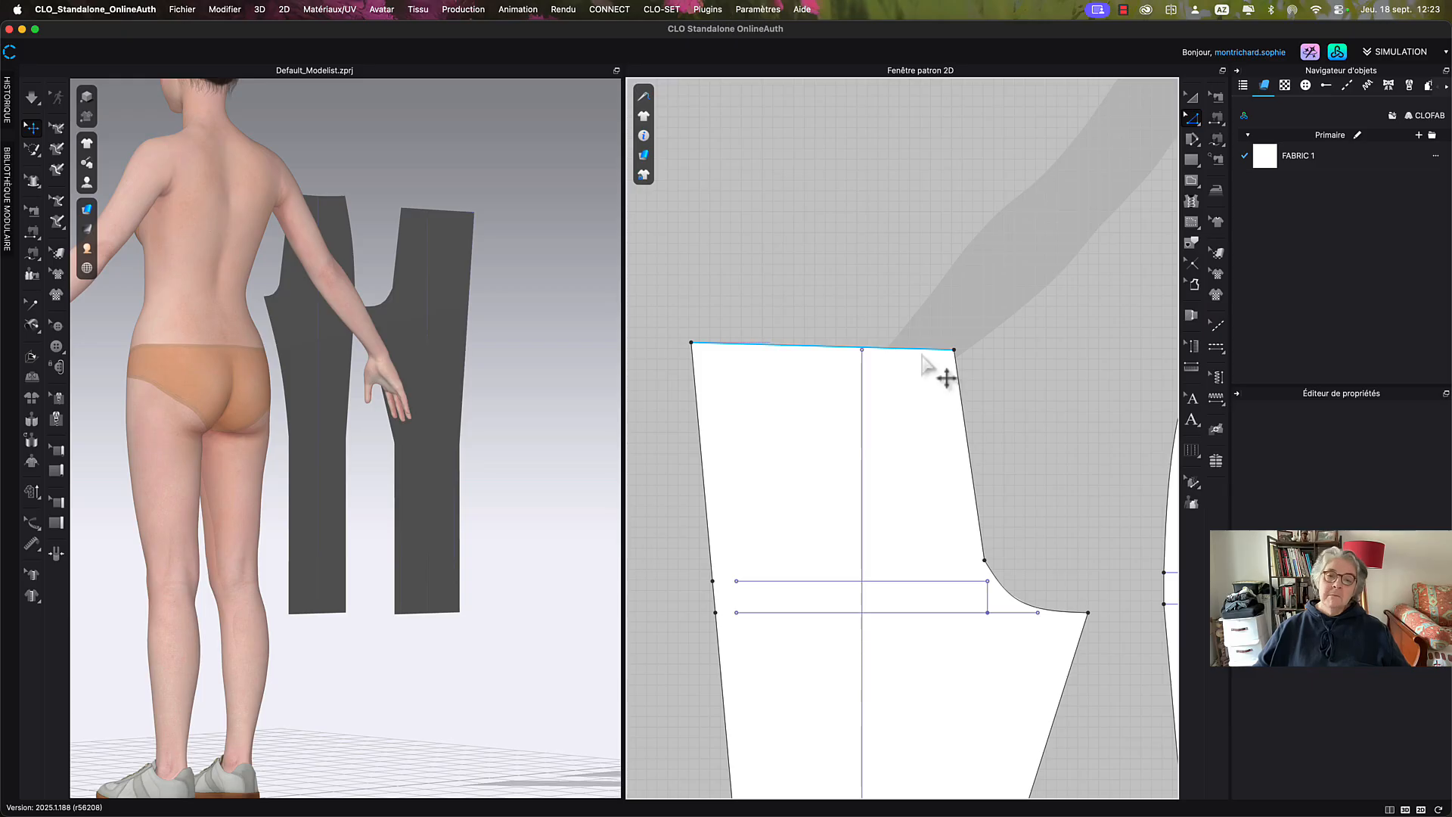
Move the side waist corner of the wider trouser piece 25 mm horizontally inward.
left_click(693, 345)
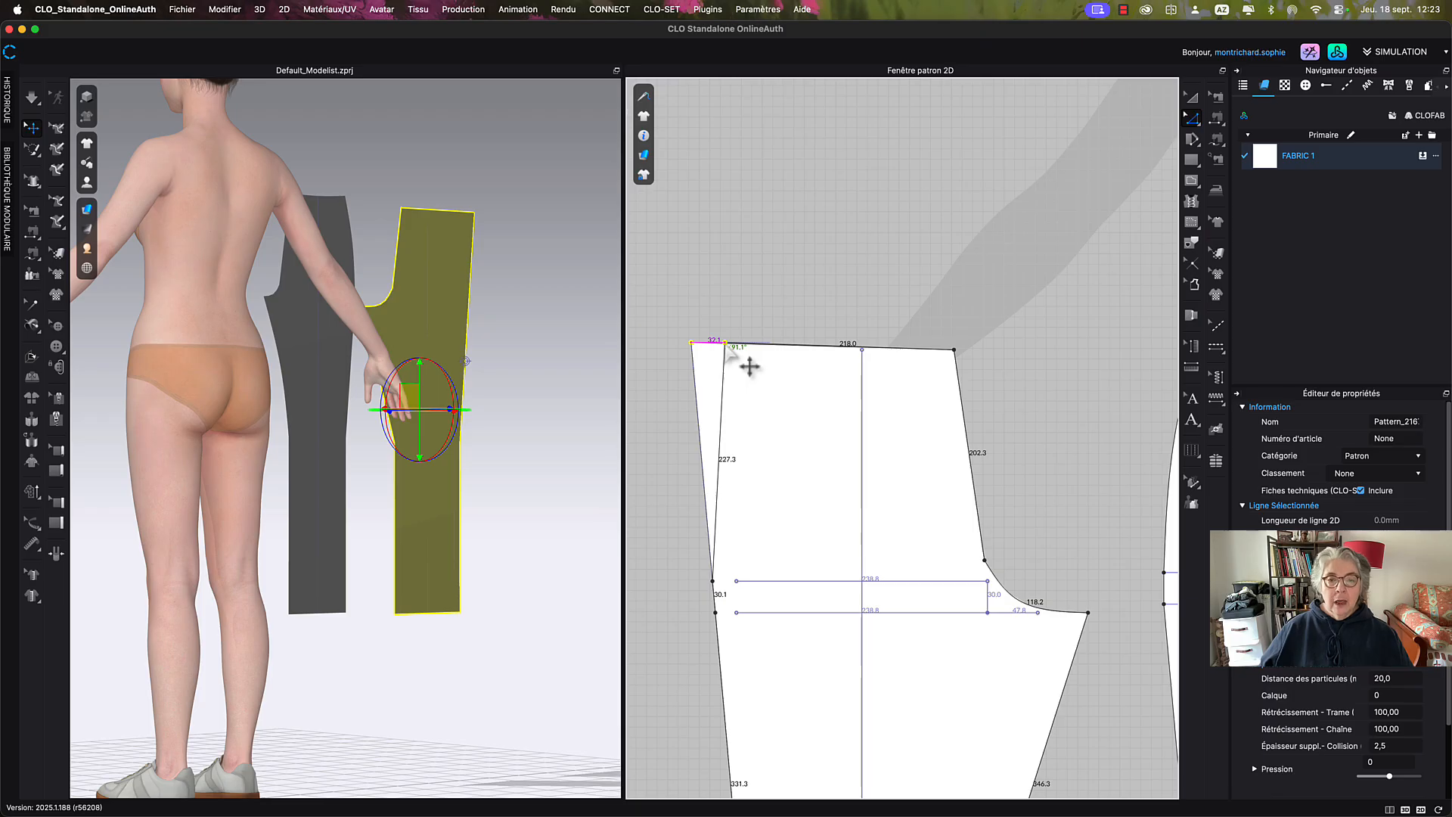
right_click(749, 367)
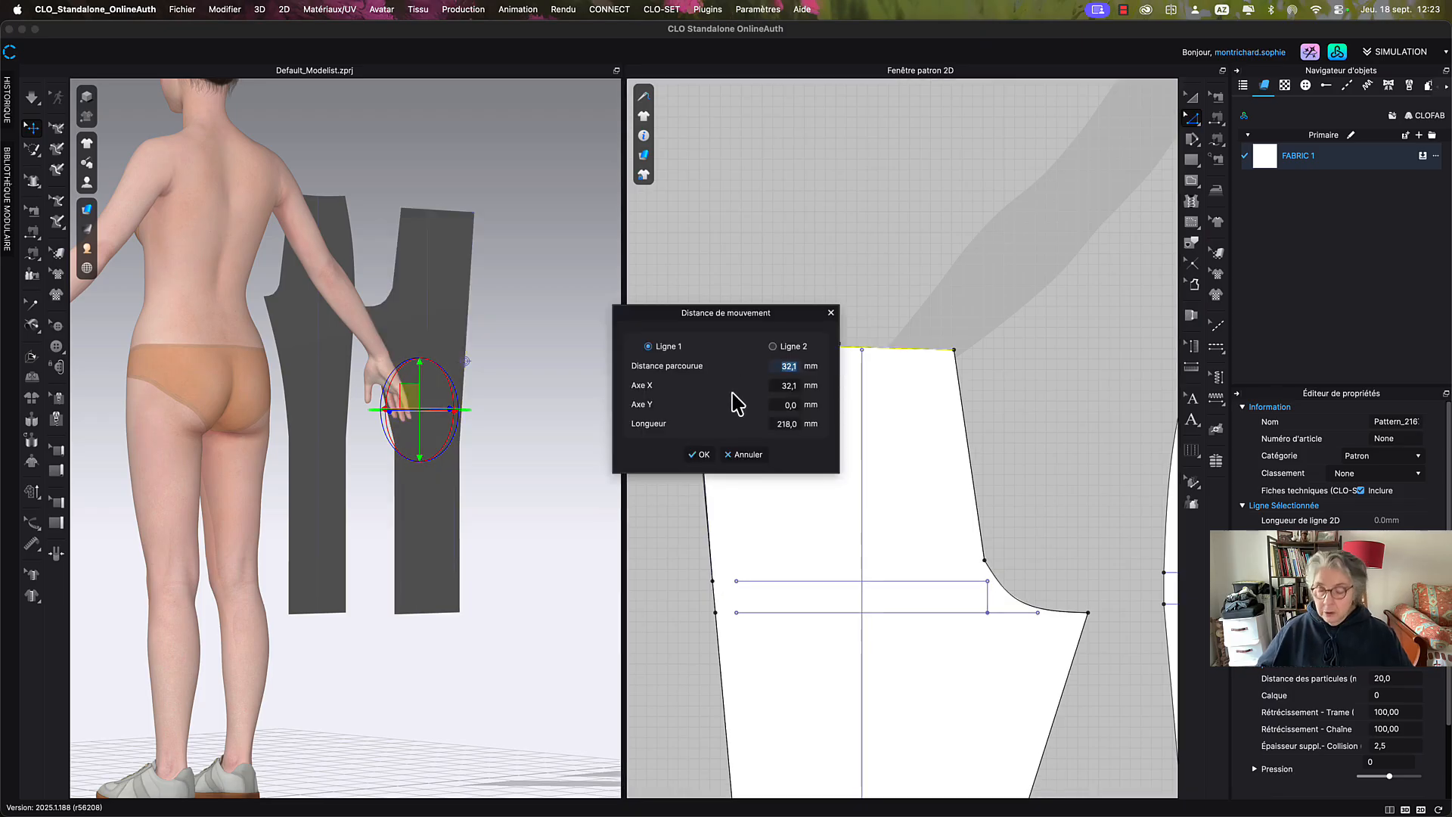
type("25")
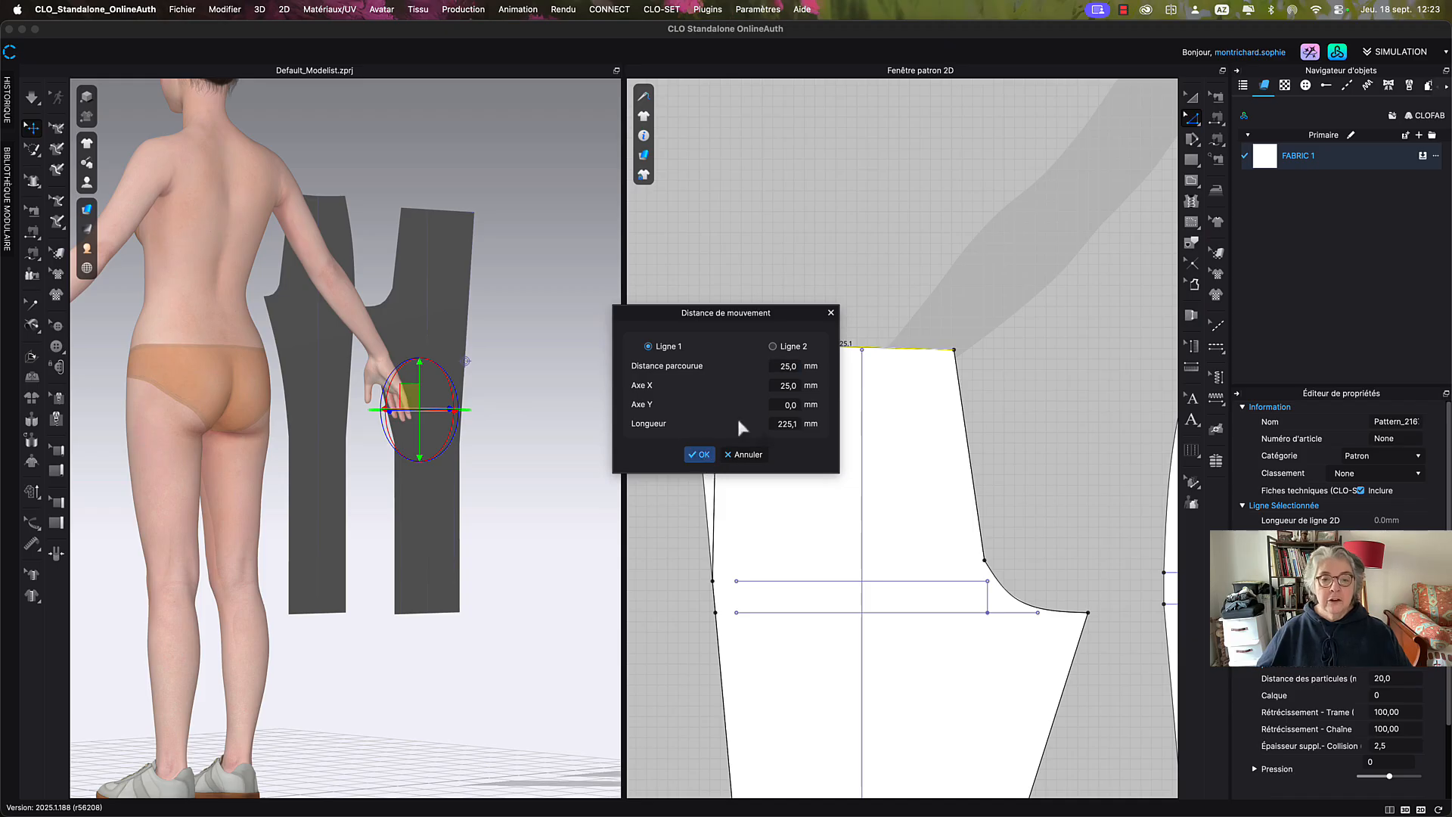
key("Return")
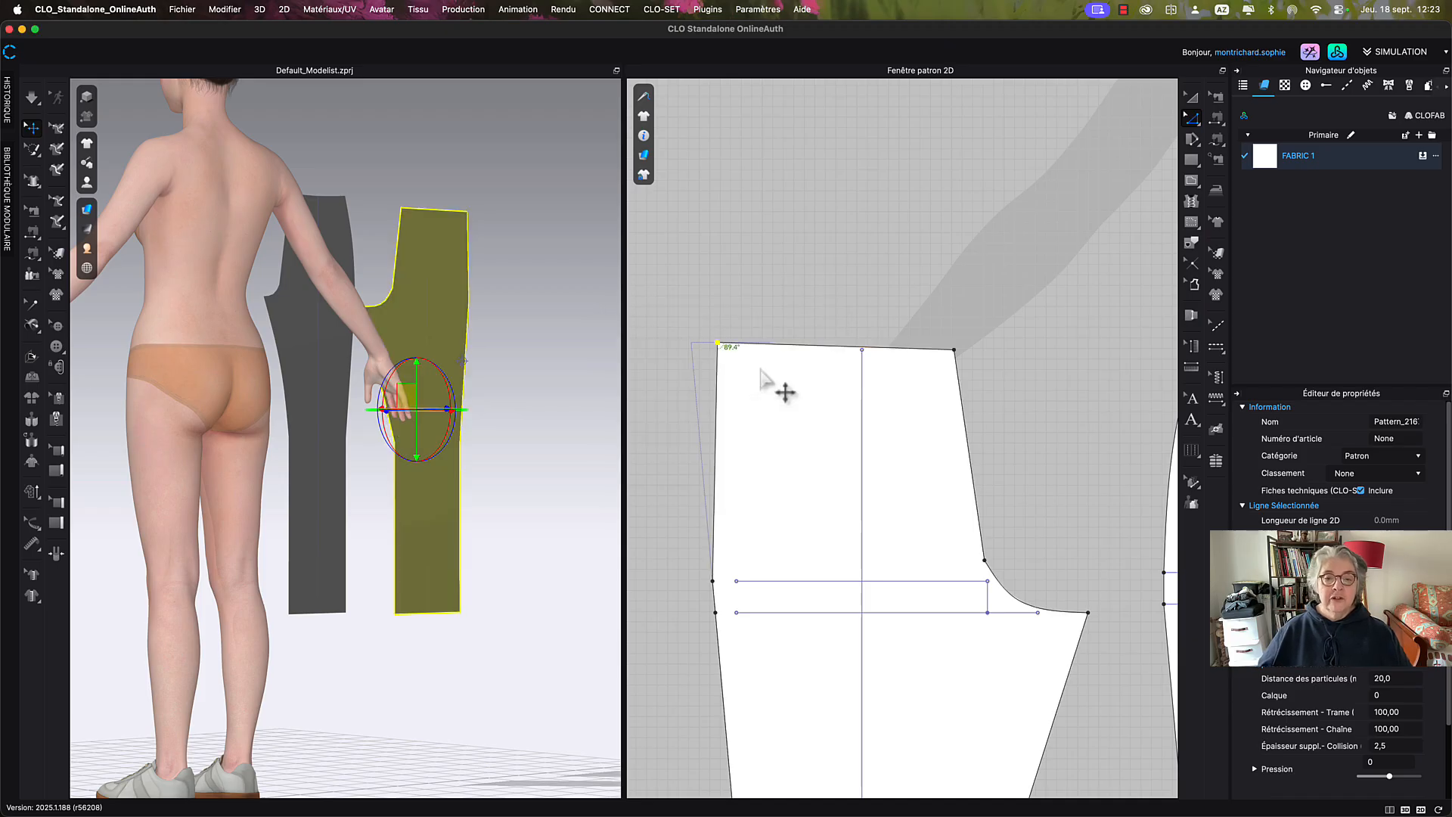
Raise the side waist corner of the wider trouser piece by about 8.1 mm.
left_click_drag(719, 346, 719, 338)
right_click(717, 338)
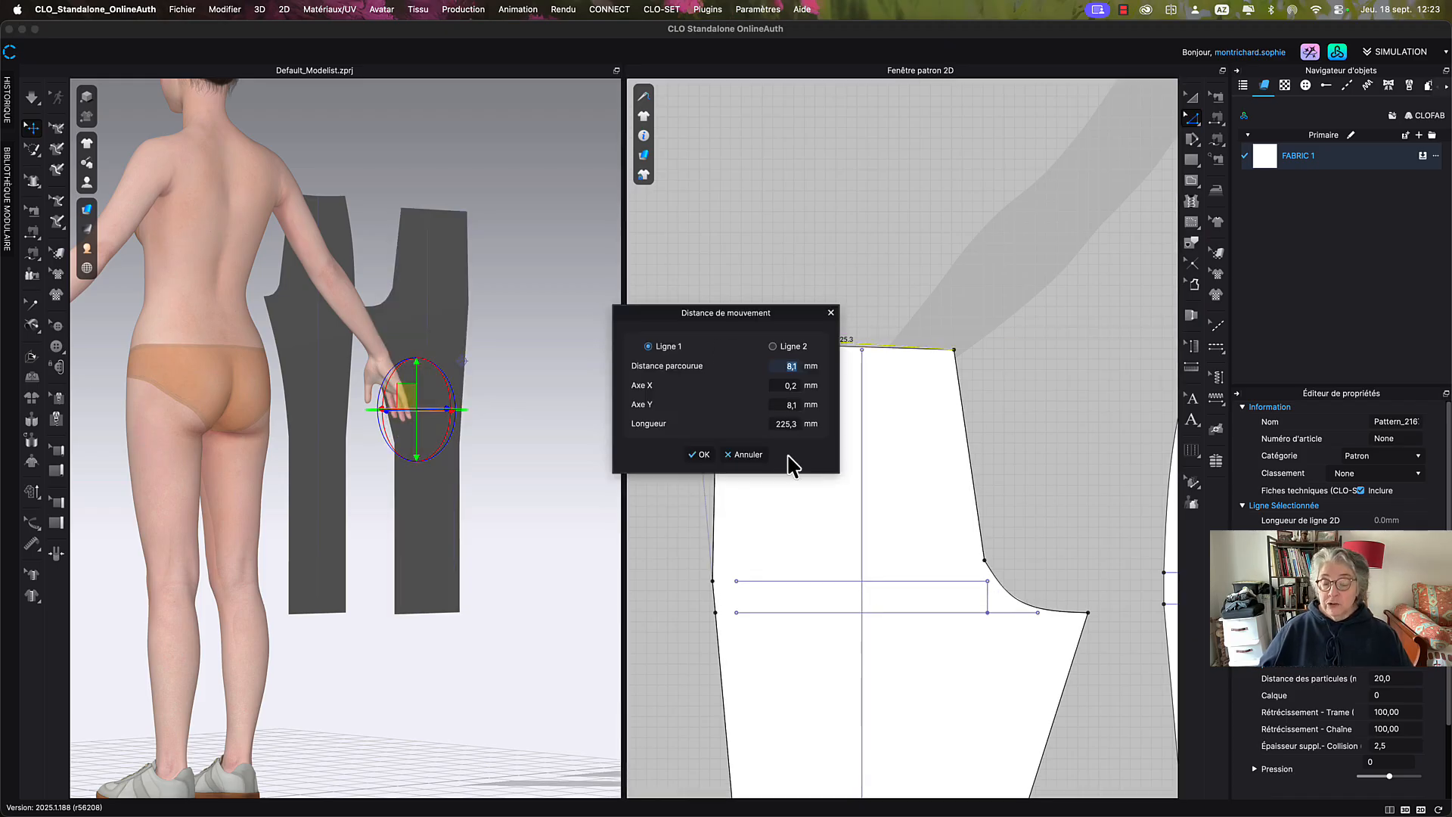
left_click(699, 455)
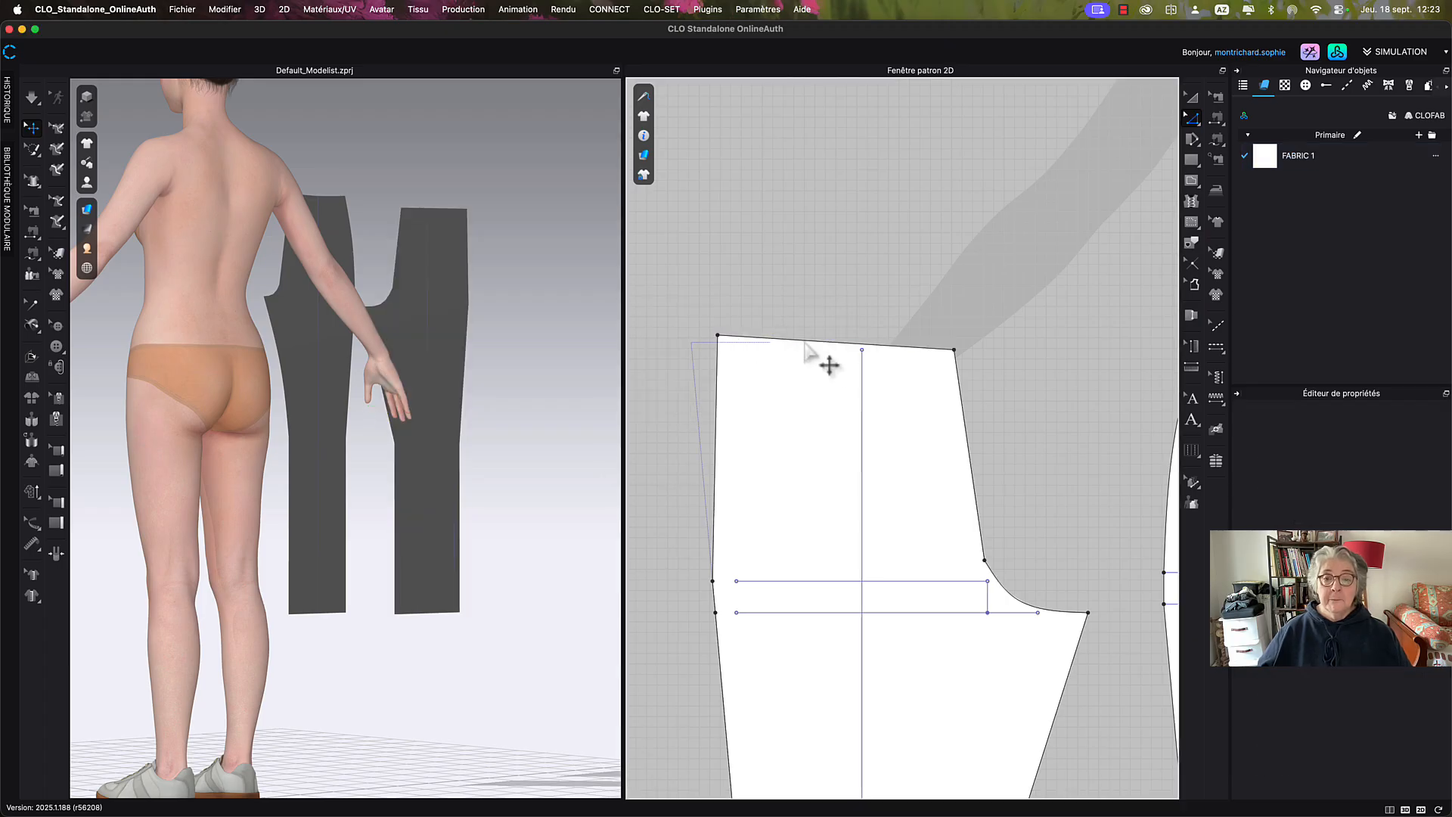
Measure the combined length of the centre seams and crotch curves on both trouser pieces.
left_click(954, 351)
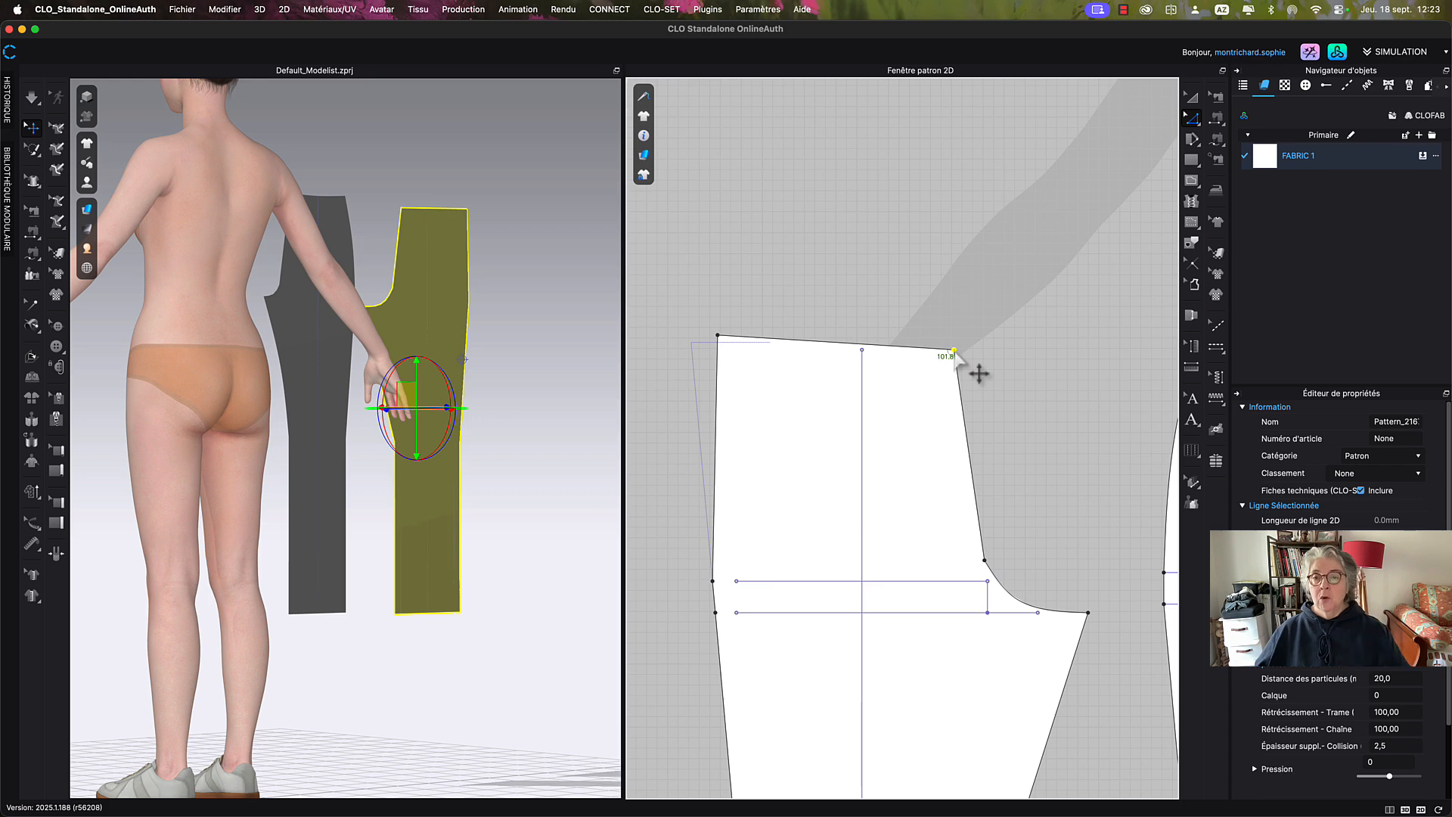
scroll(983, 378, "down", 2)
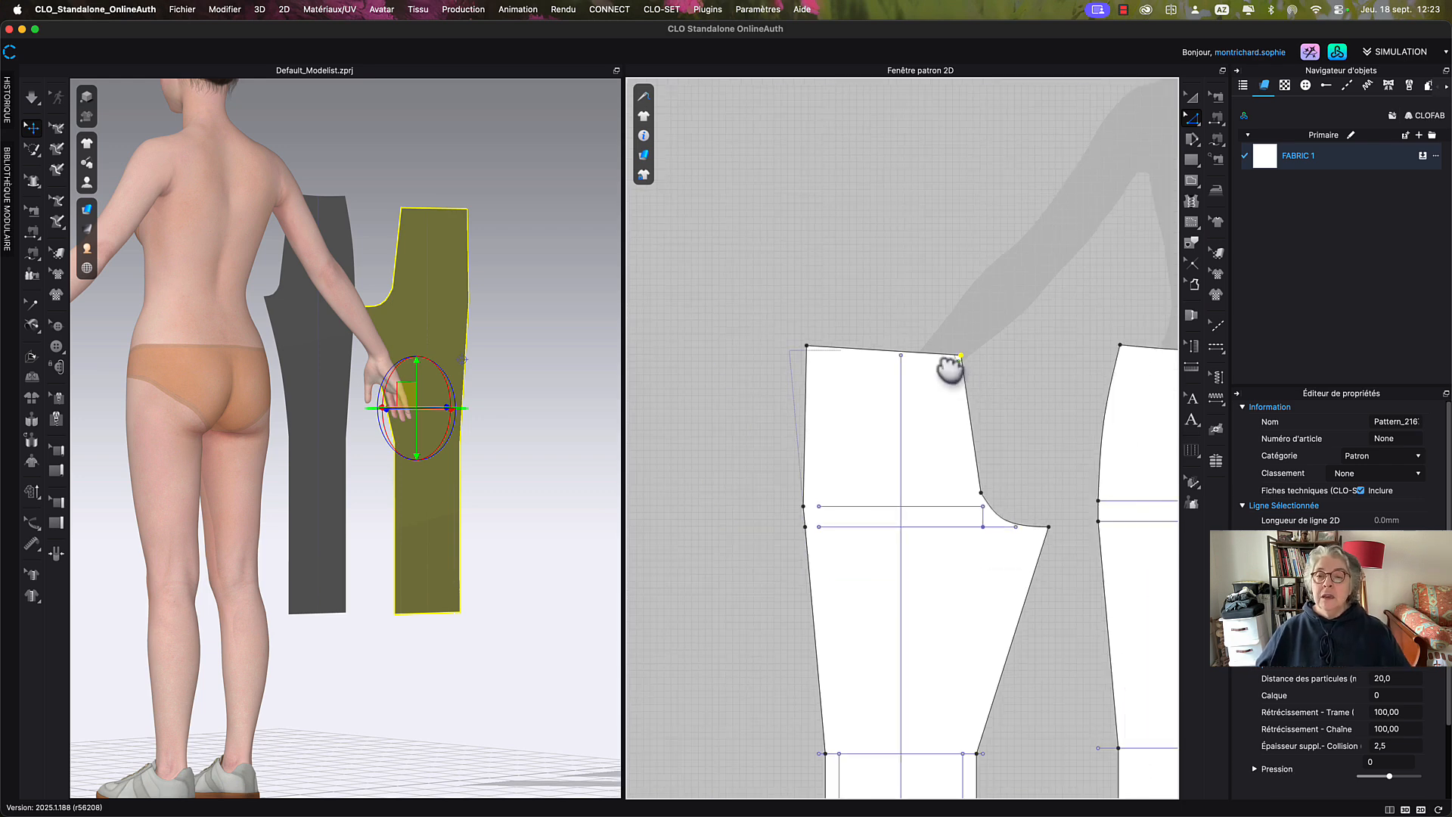
middle_click_drag(949, 369, 878, 307)
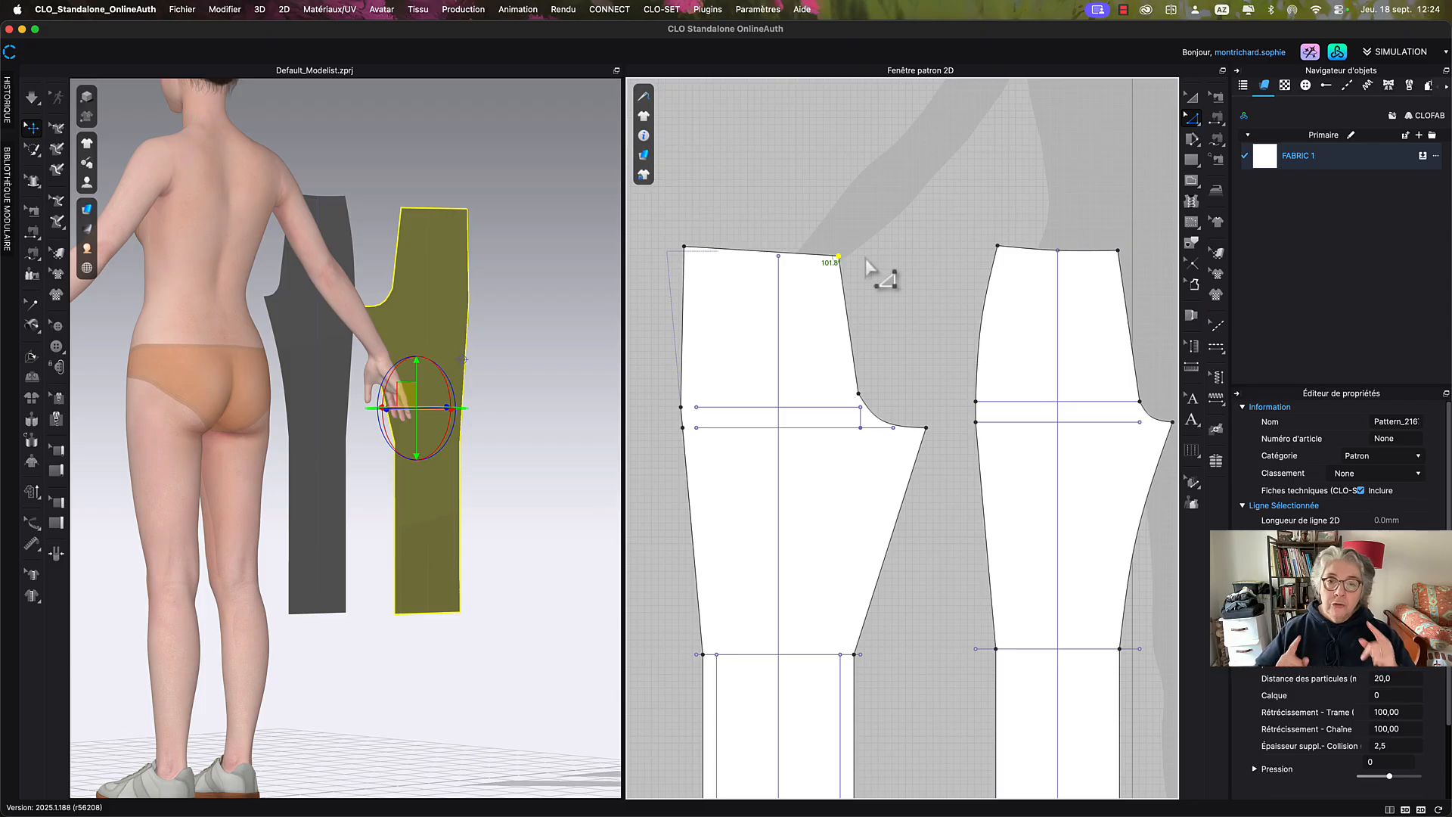
middle_click_drag(875, 275, 841, 242)
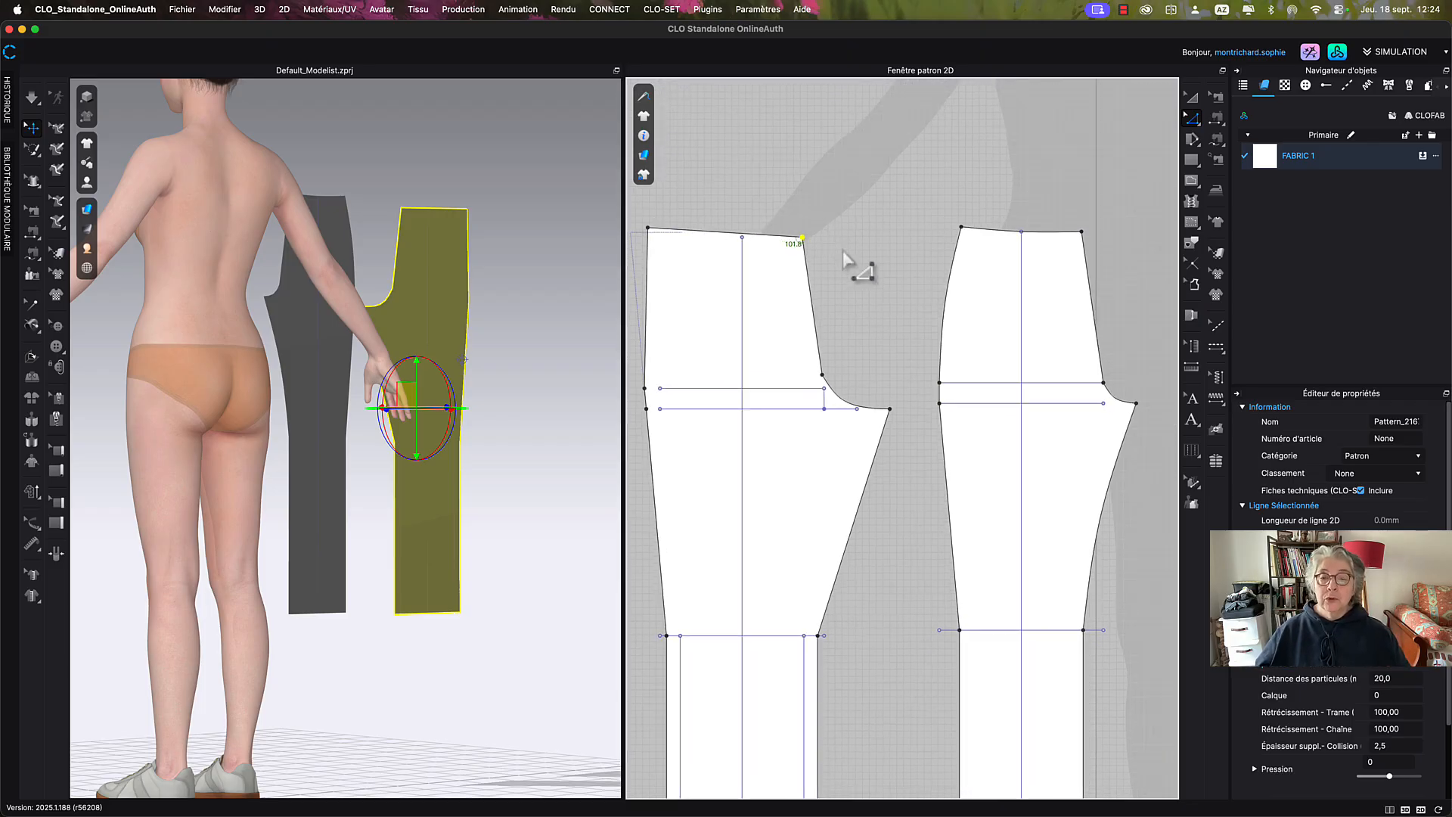
left_click(1104, 375)
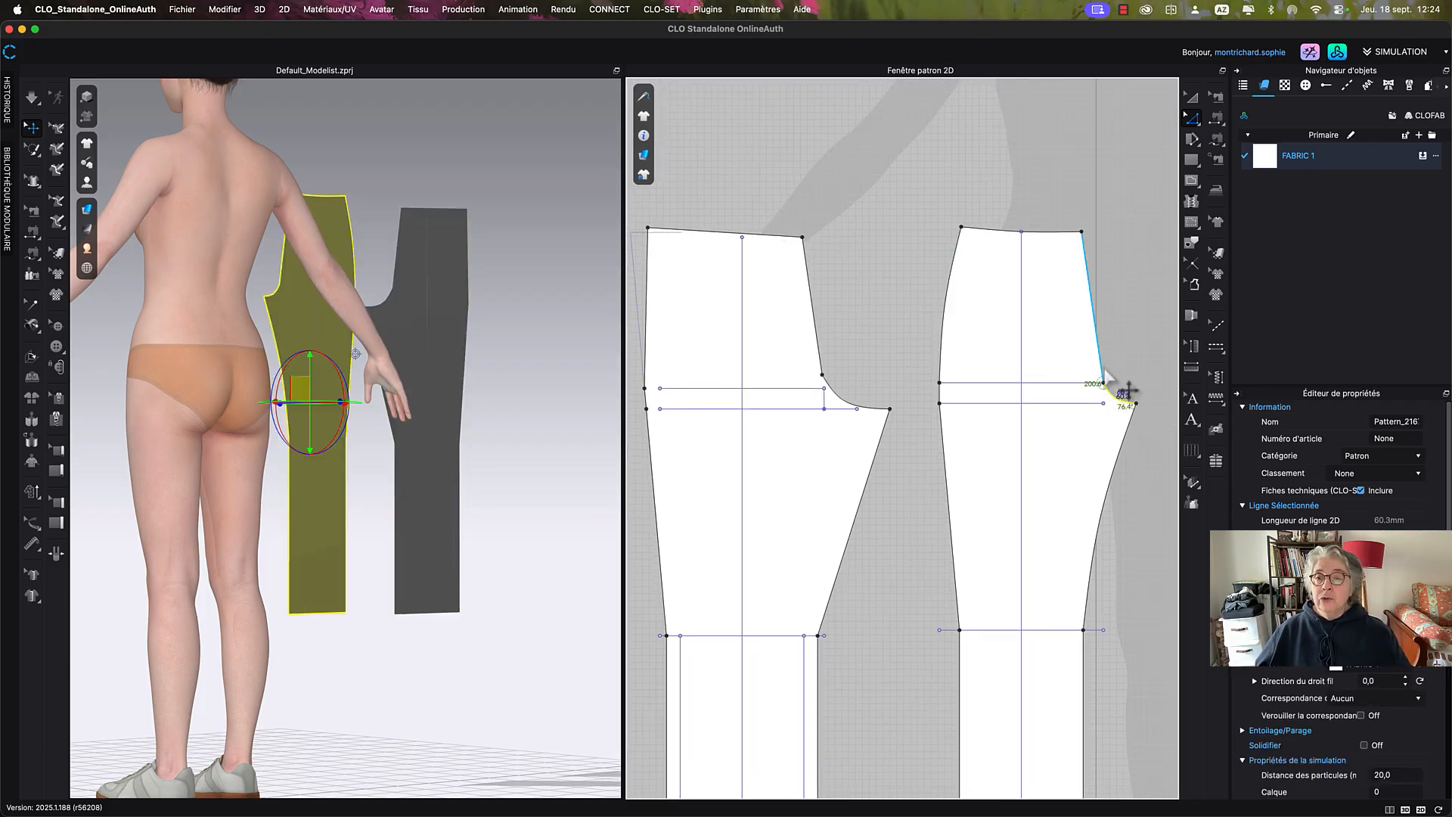
left_click(1100, 363, "shift")
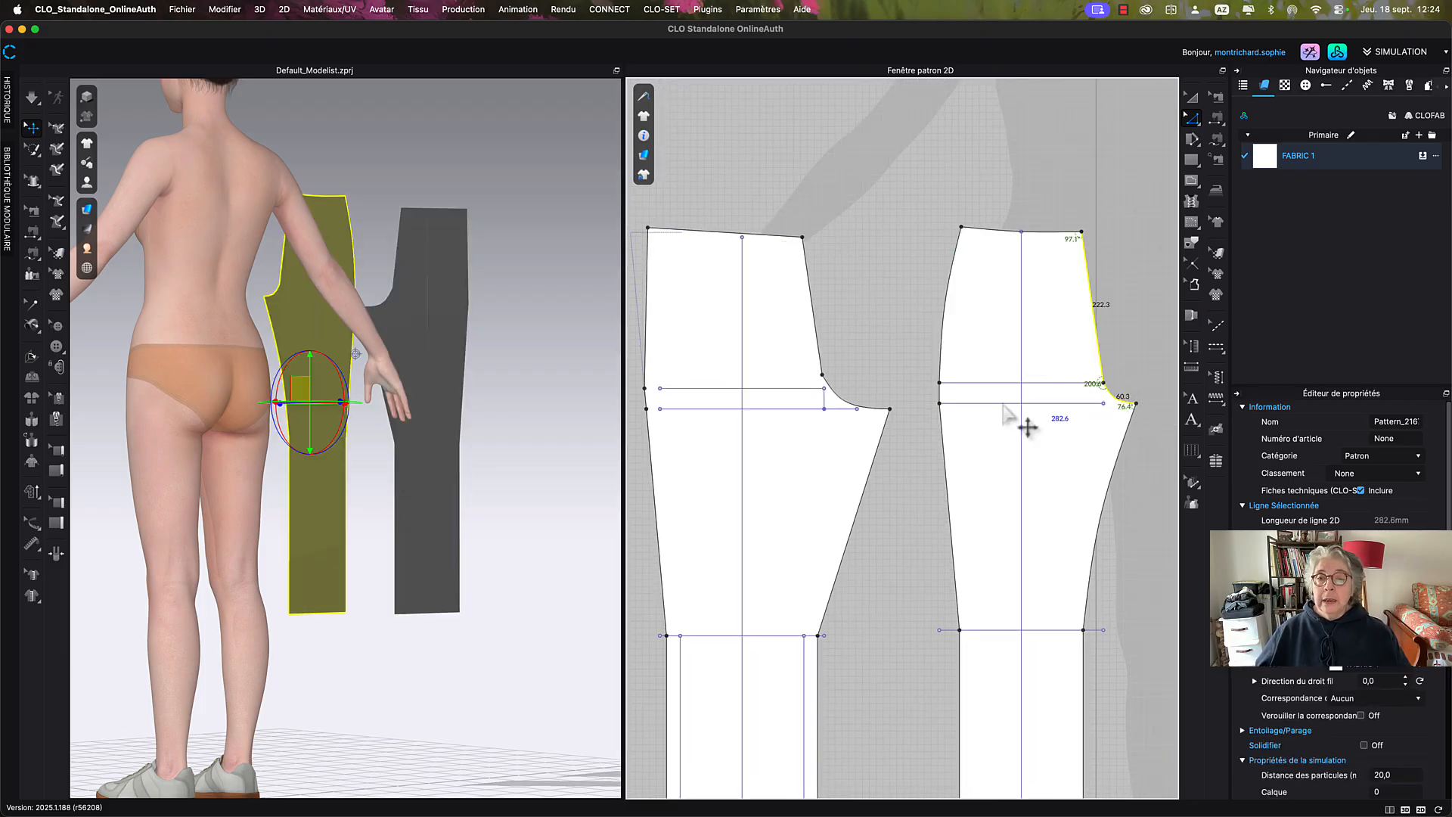
left_click(869, 408, "shift")
left_click(817, 345, "shift")
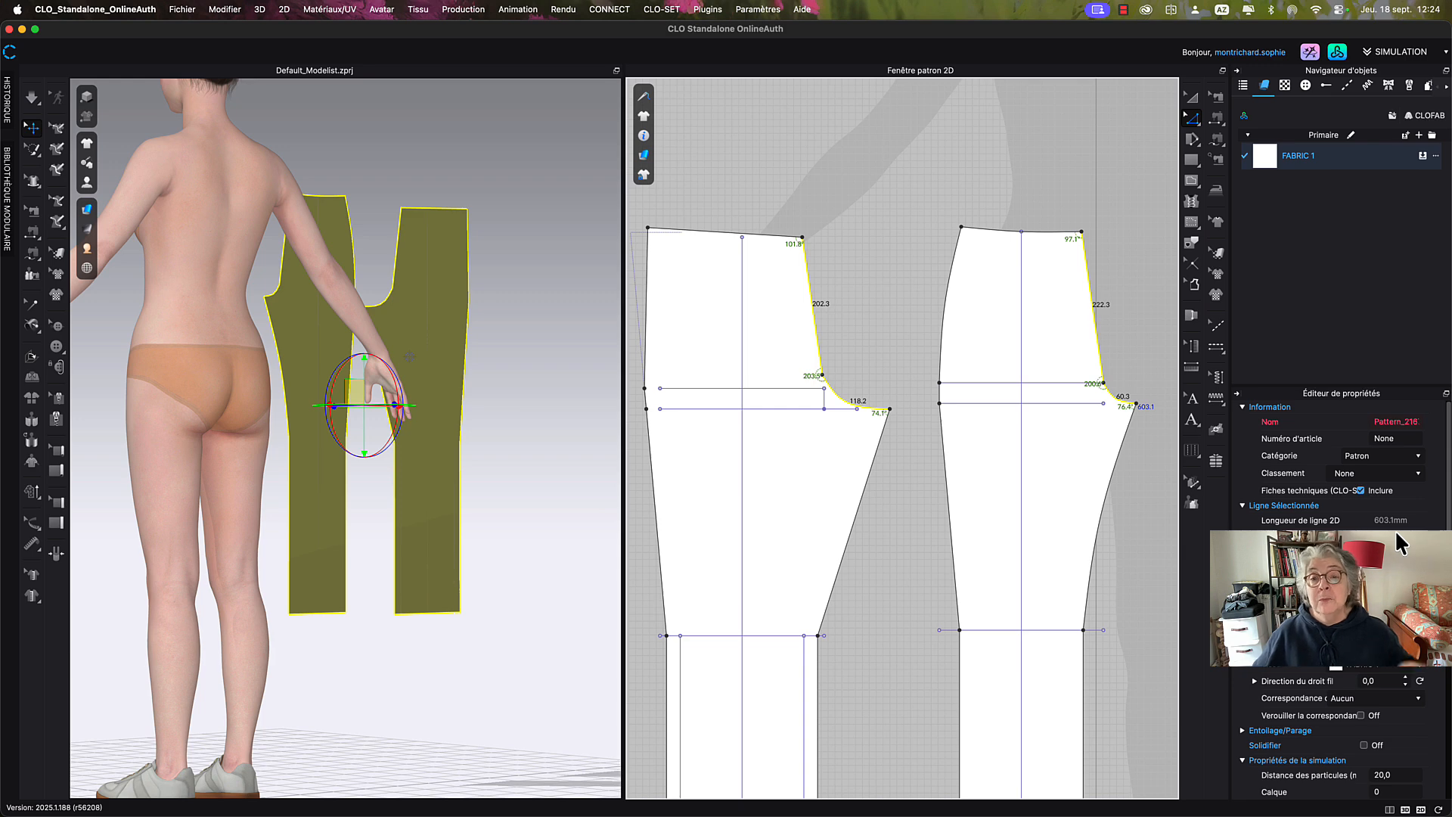
middle_click_drag(881, 308, 953, 344)
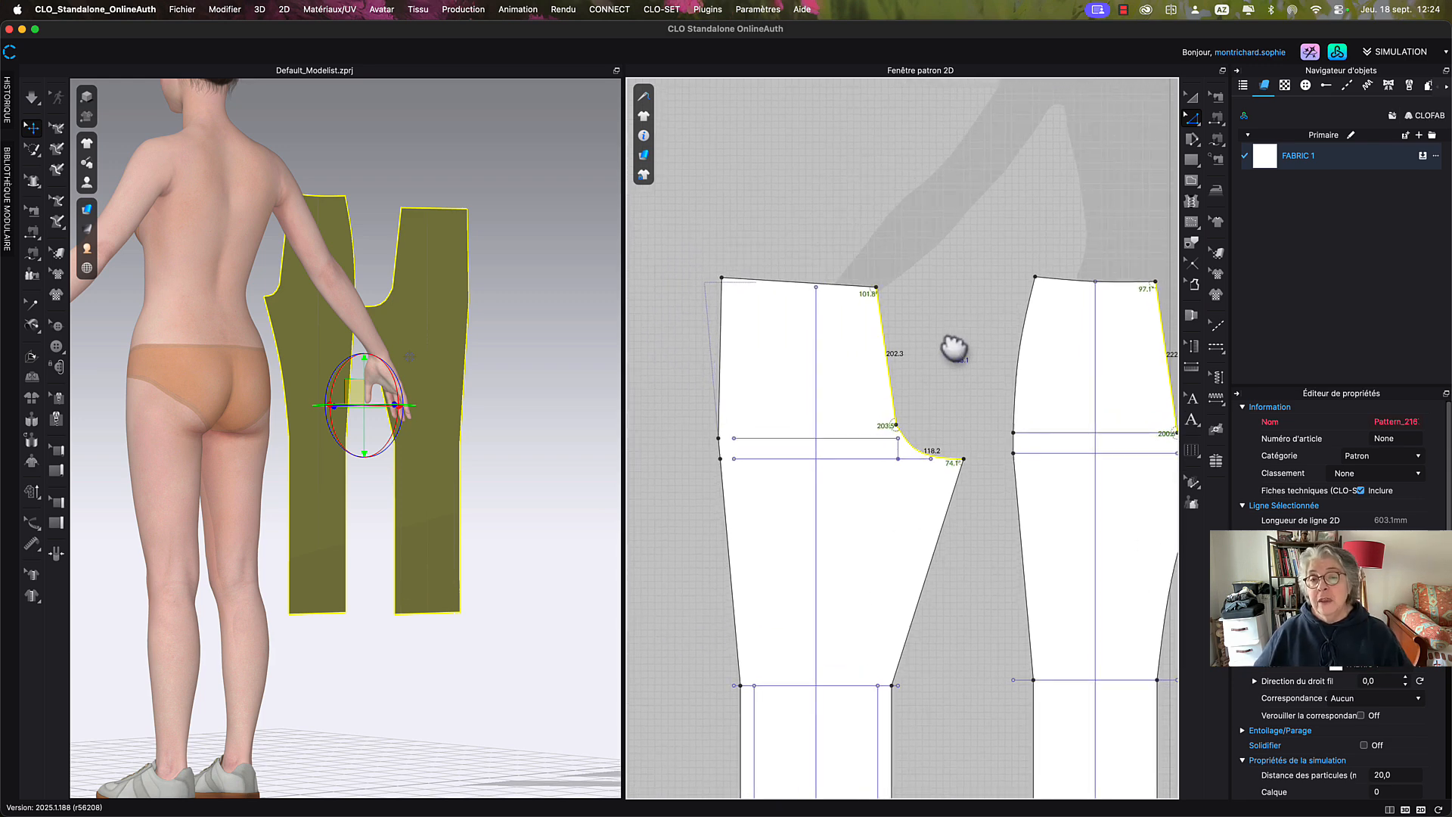
Extend the centre seam of the wider trouser piece upward by moving its waist corner 50 mm along the seam's direction.
left_click(902, 321)
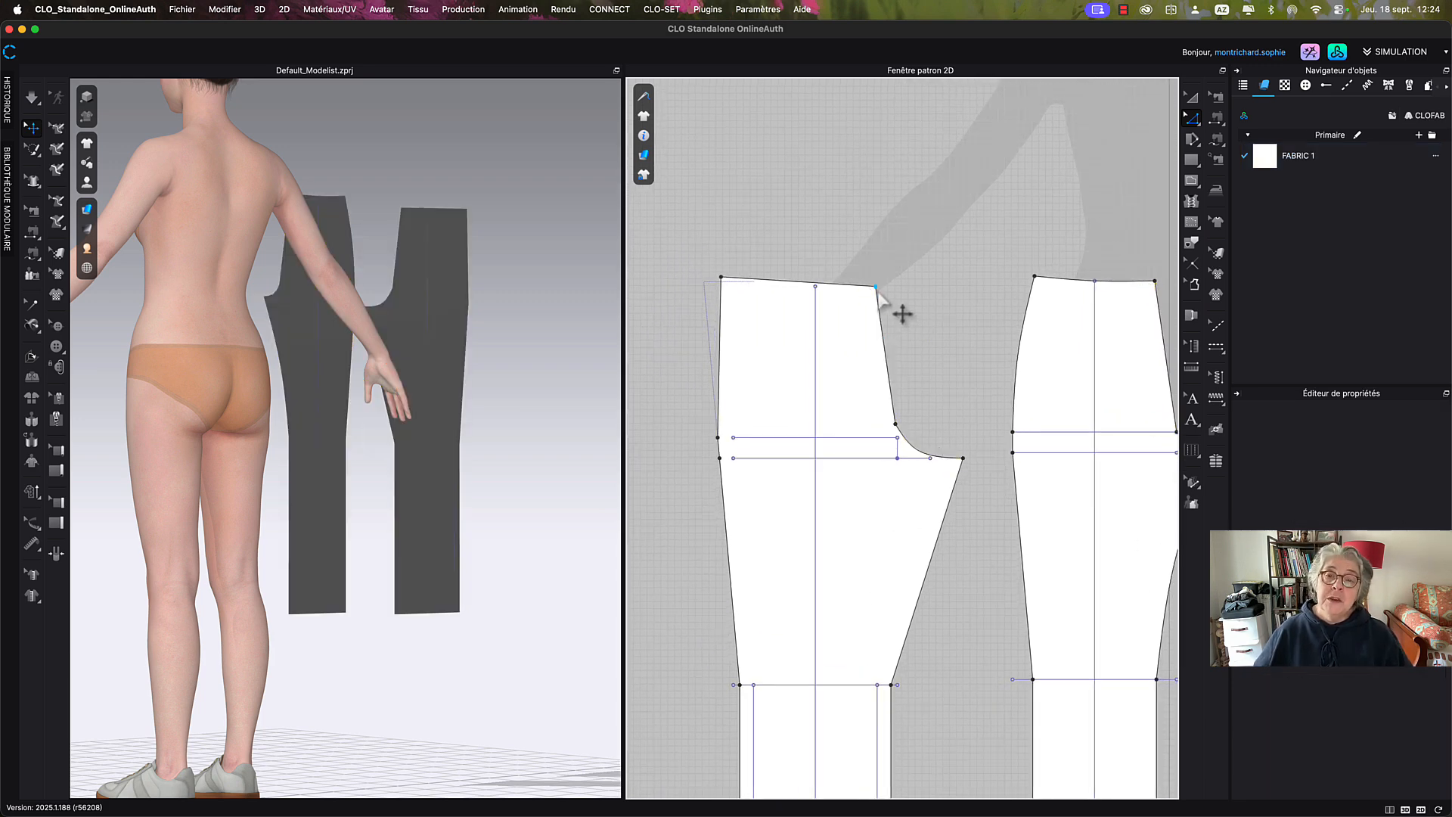
left_click(876, 288)
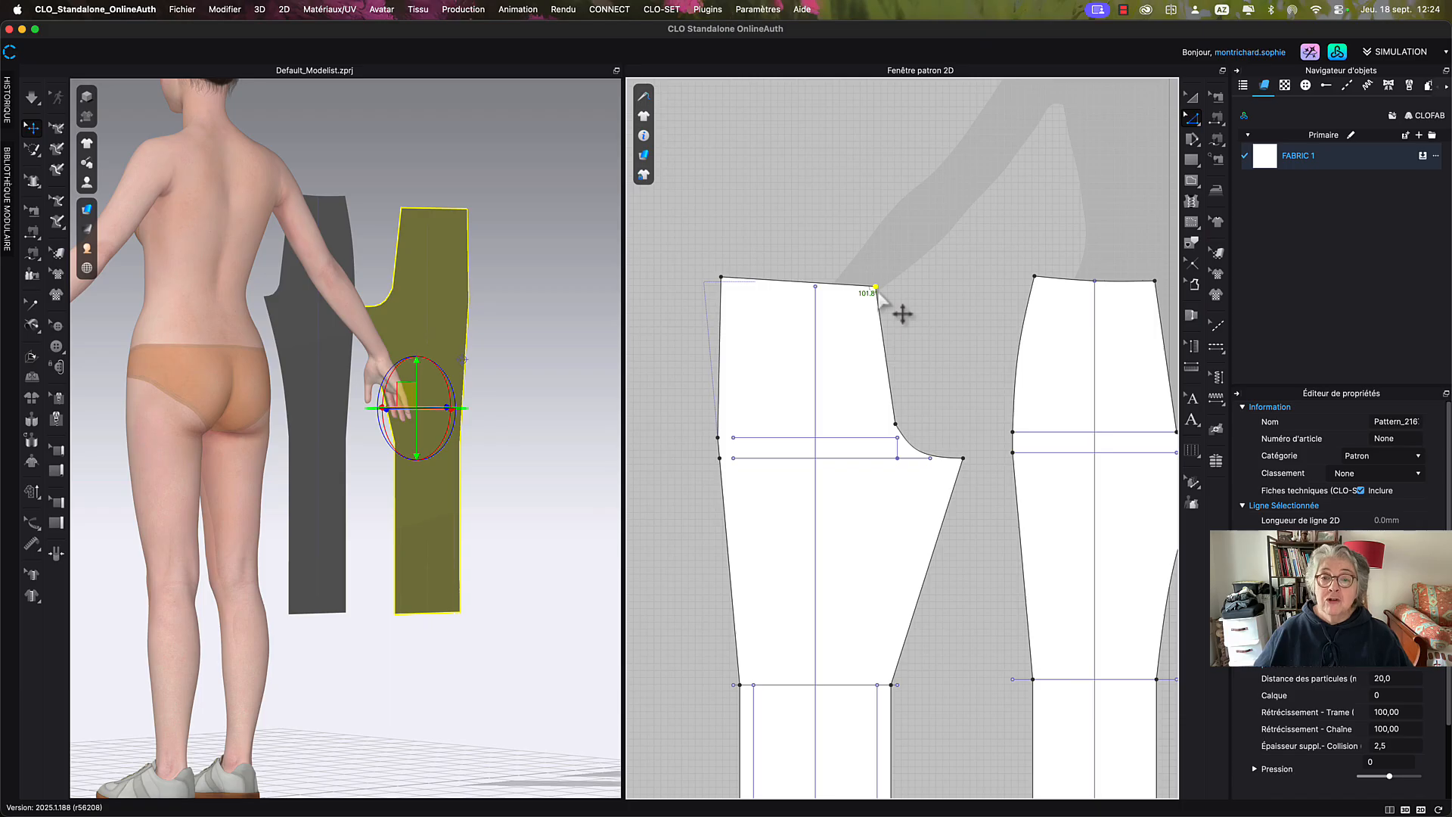
left_click_drag(877, 288, 874, 271)
right_click(873, 273)
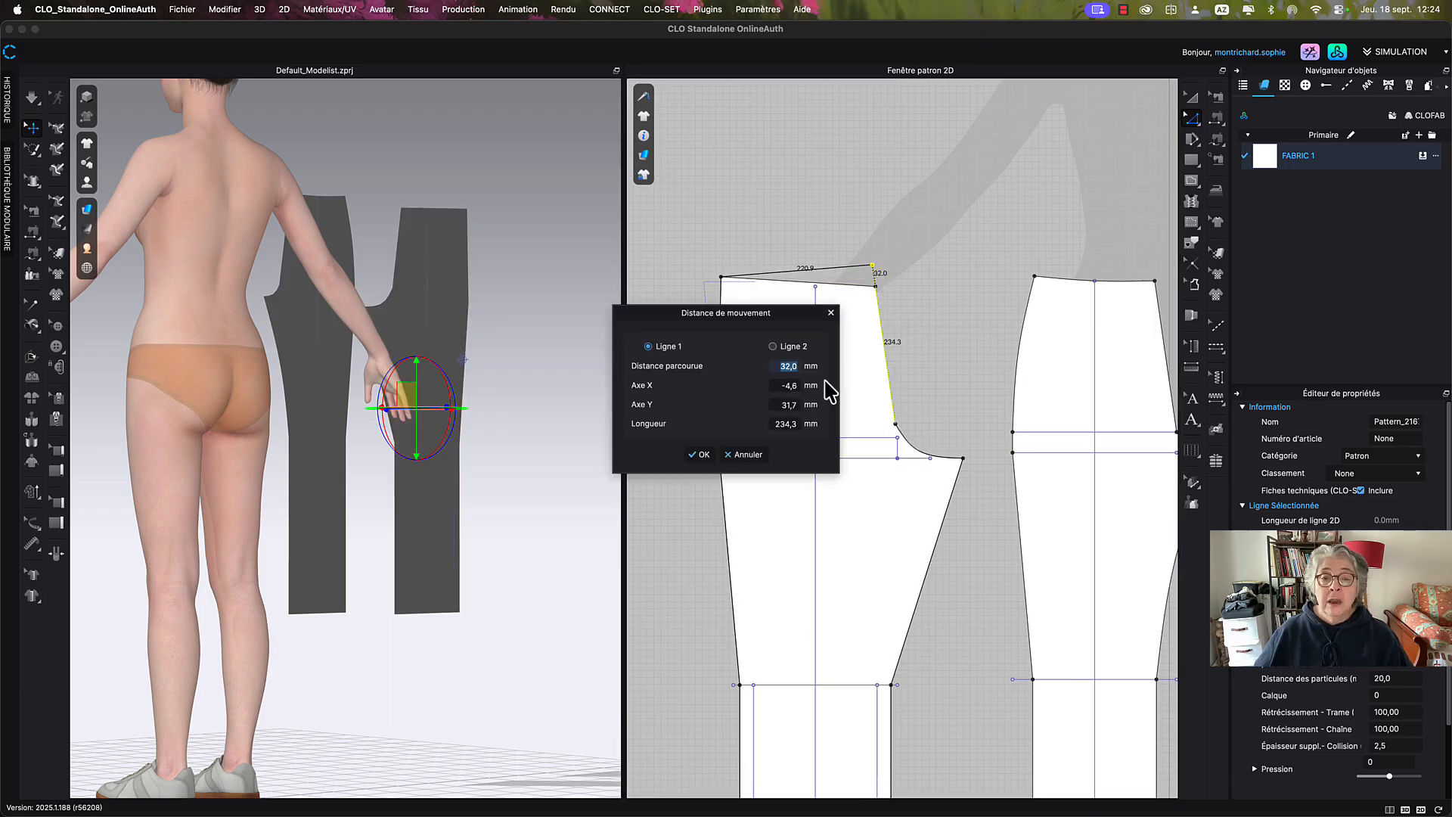
type("50")
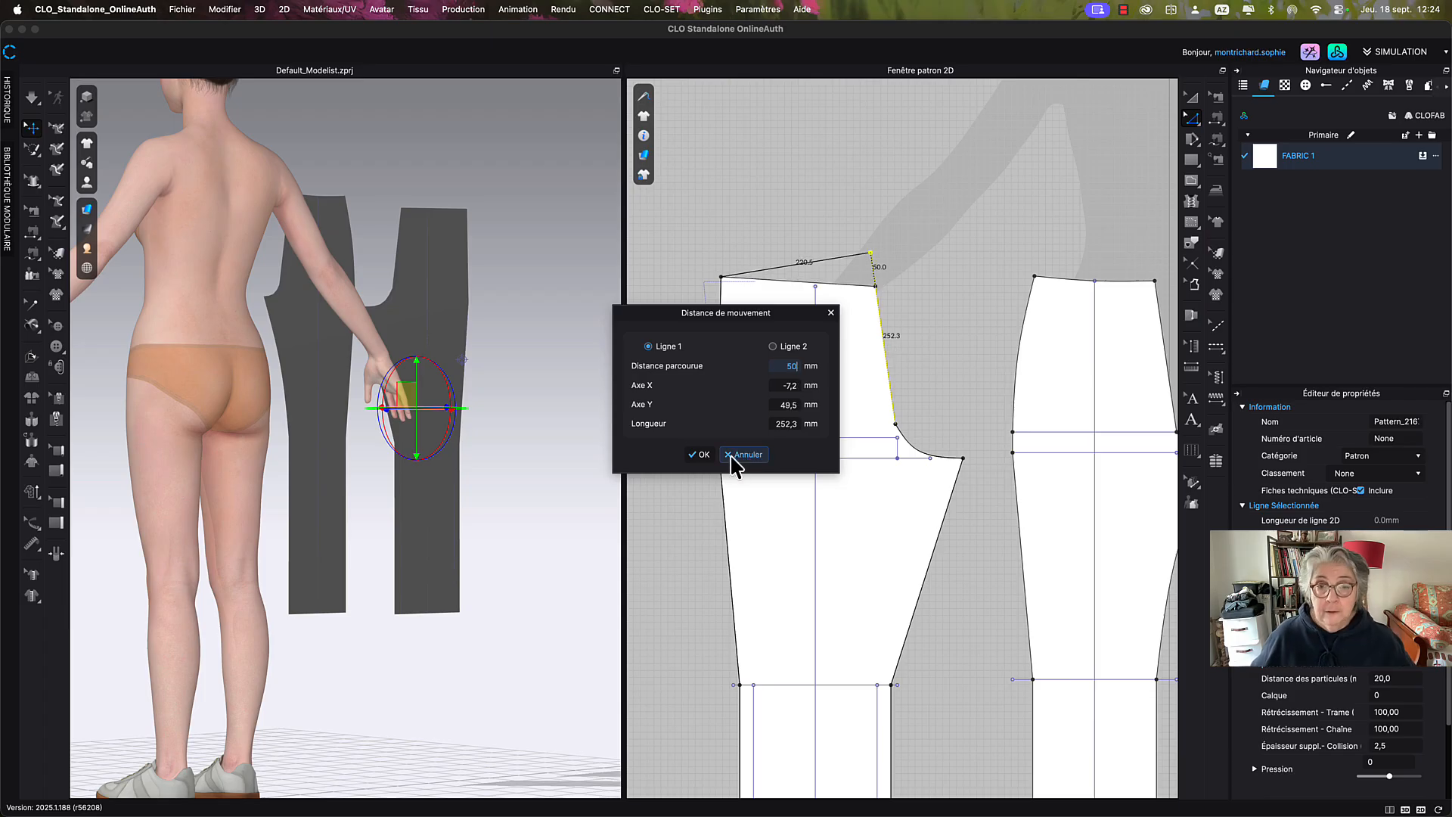
left_click(709, 456)
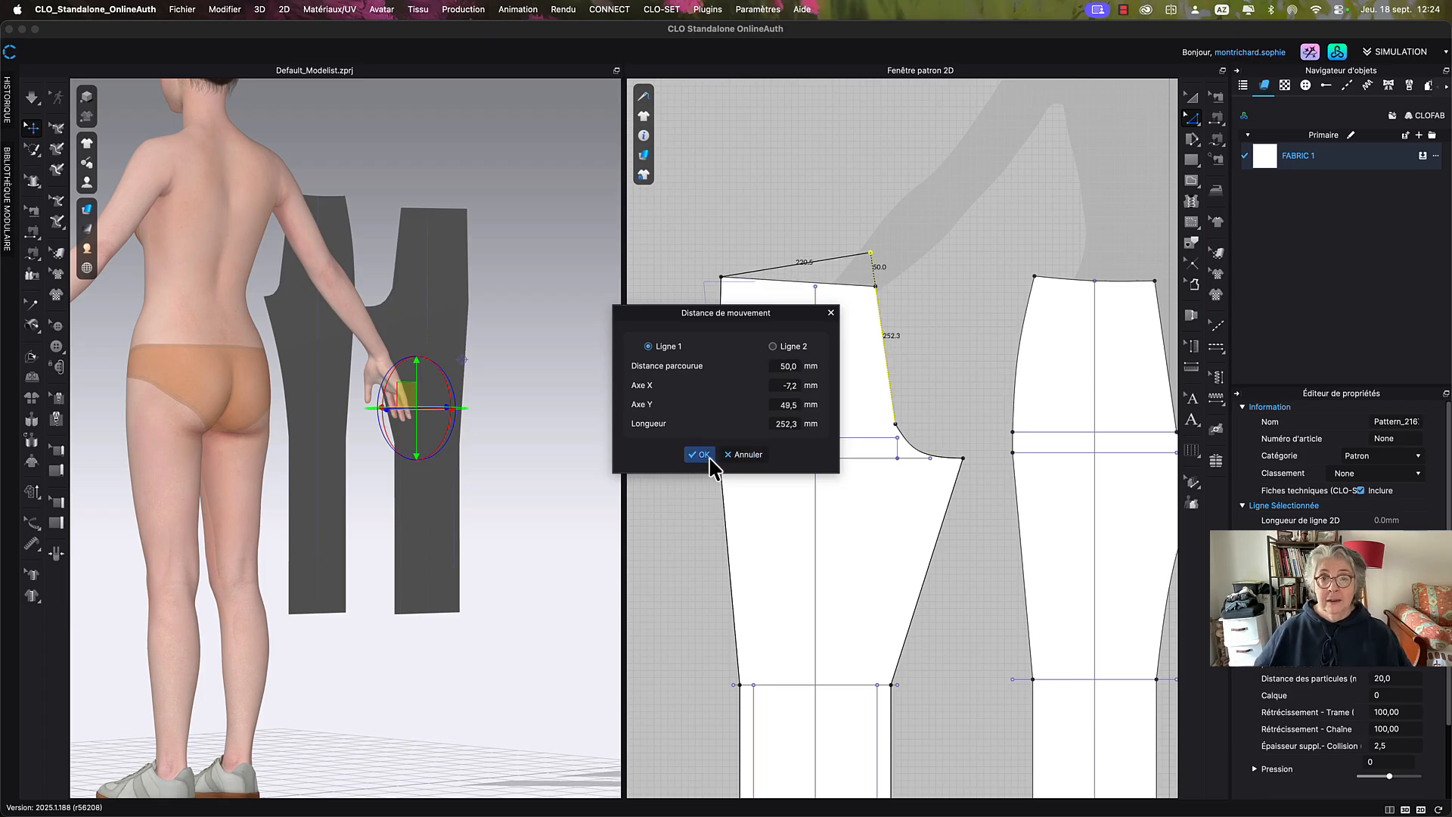
left_click(921, 387)
scroll(928, 382, "down", 2)
middle_click_drag(930, 376, 915, 356)
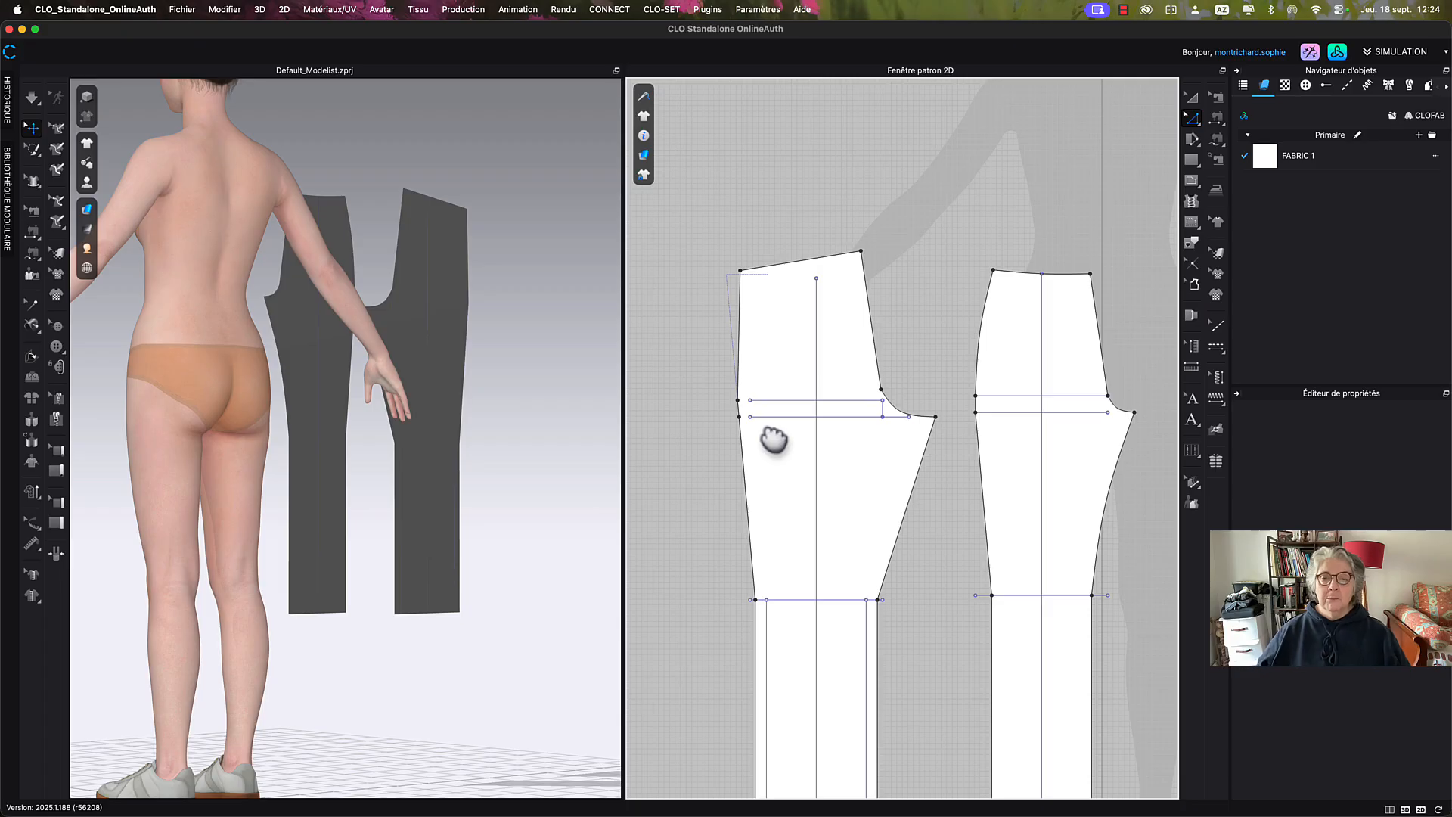
scroll(773, 439, "up", 2)
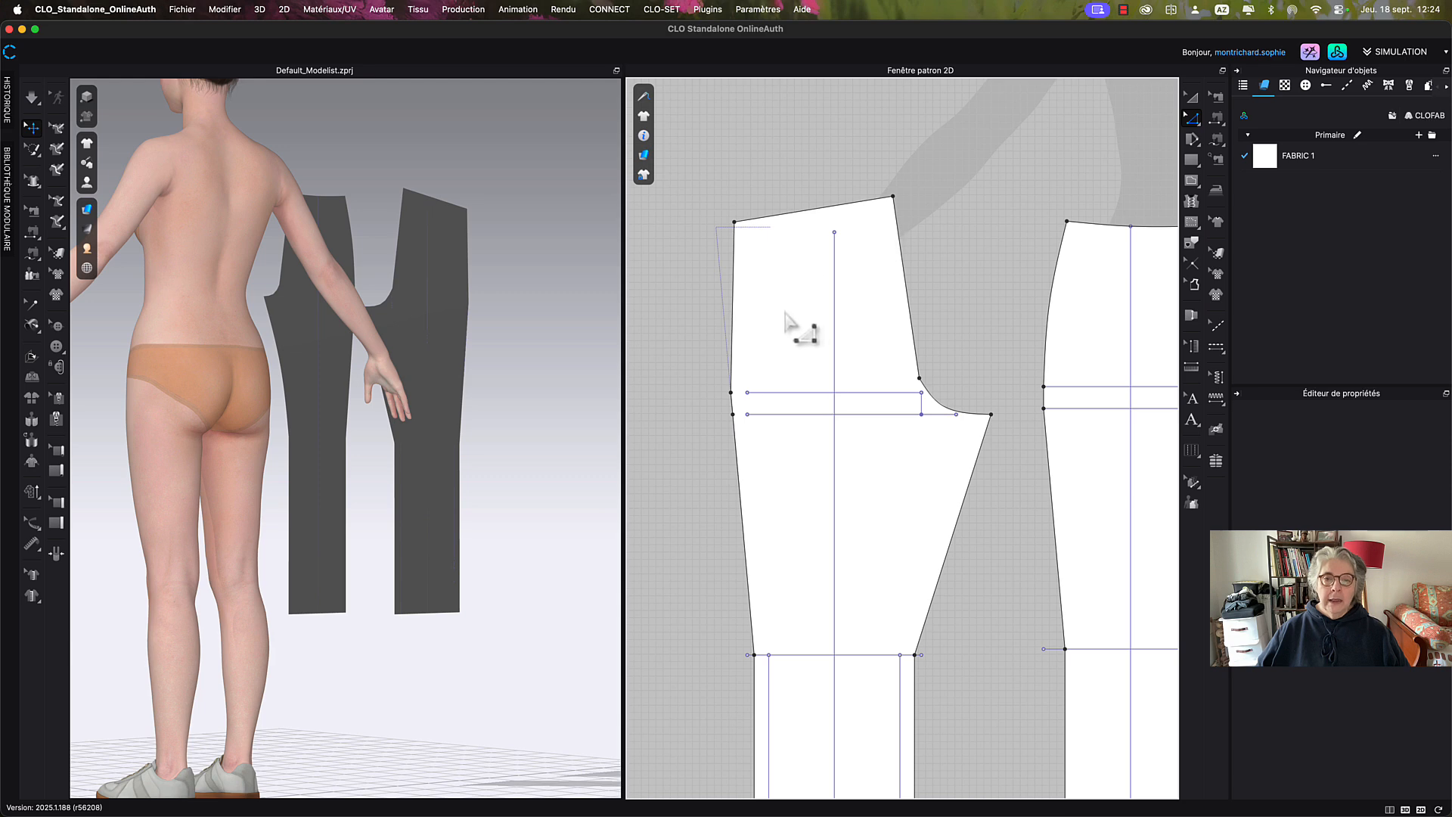
scroll(793, 324, "down", 3)
middle_click_drag(791, 323, 785, 322)
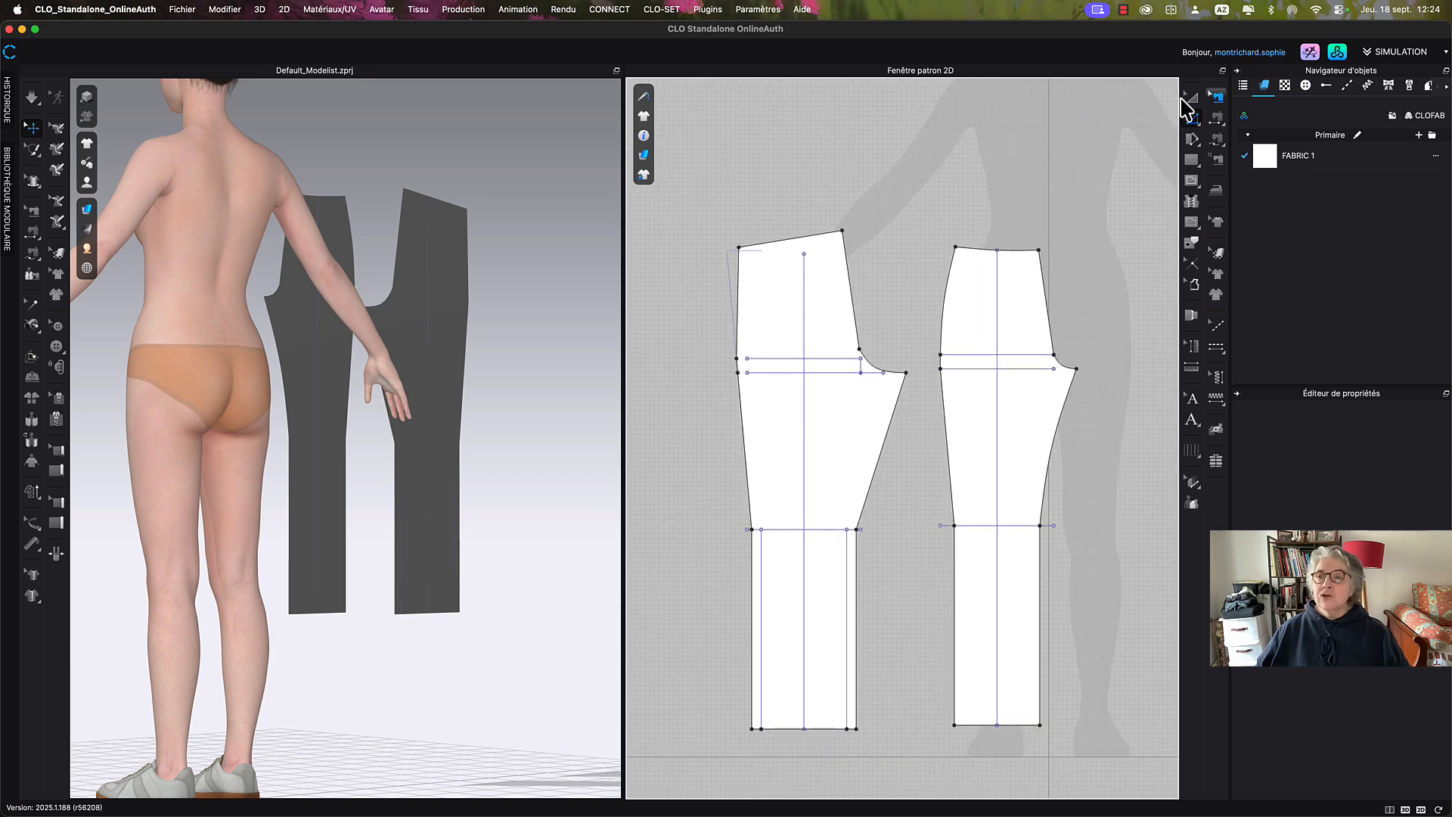
Add a point on the hem of the wider trouser piece and move it onto the vertical centre guide line.
left_click(1192, 99)
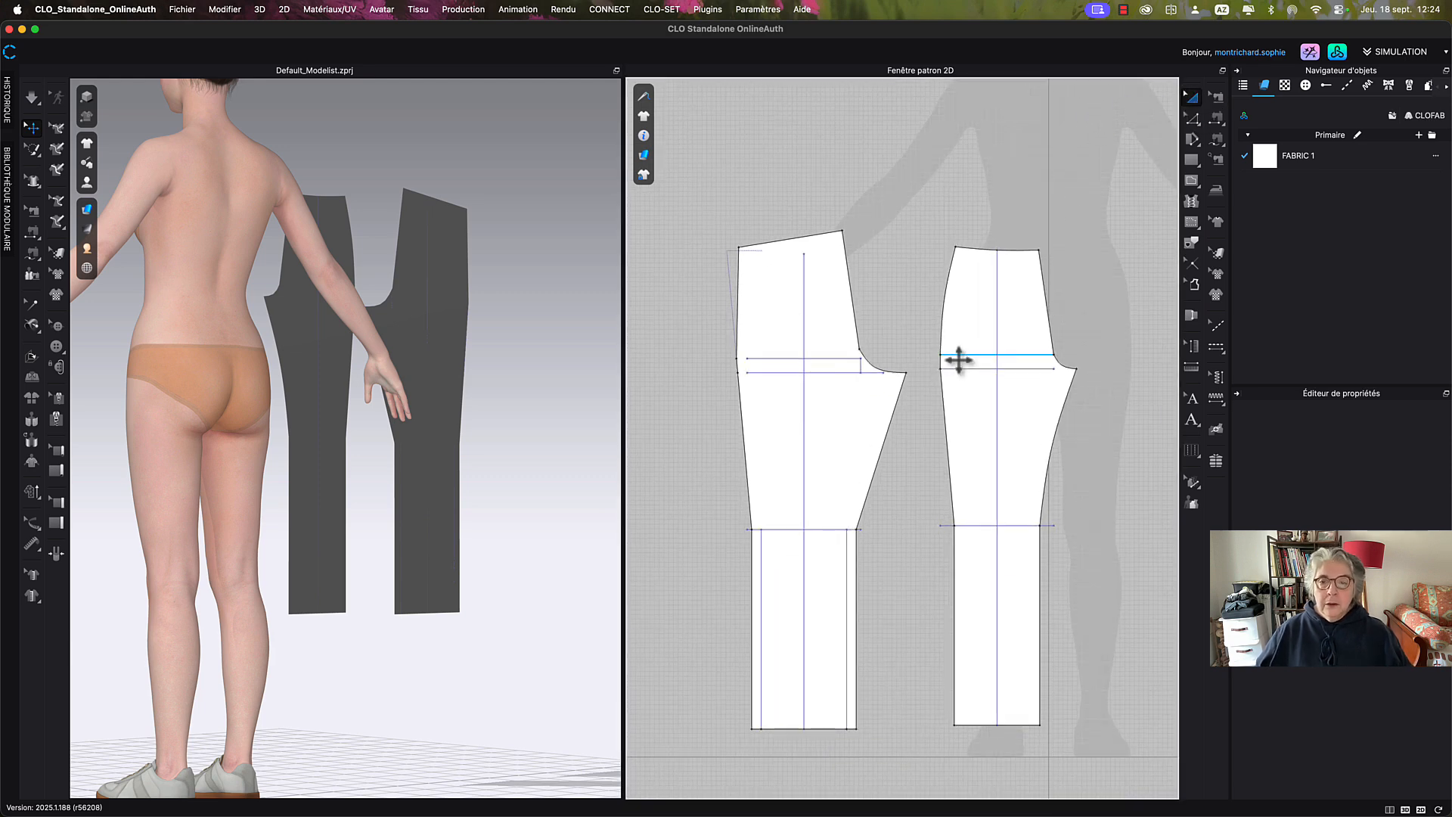
left_click(816, 705)
middle_click_drag(817, 707, 828, 641)
left_click(811, 713)
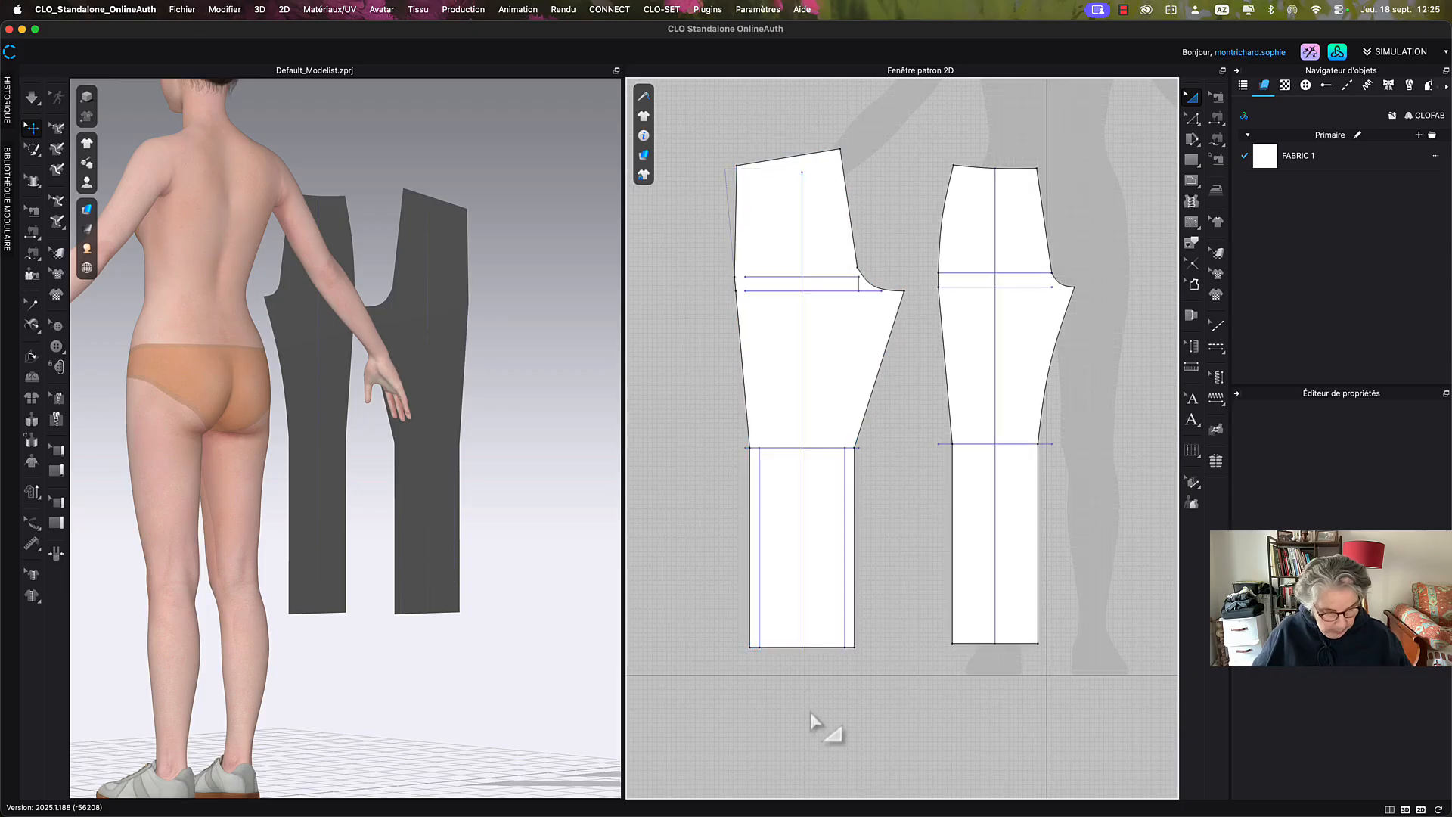
key("z")
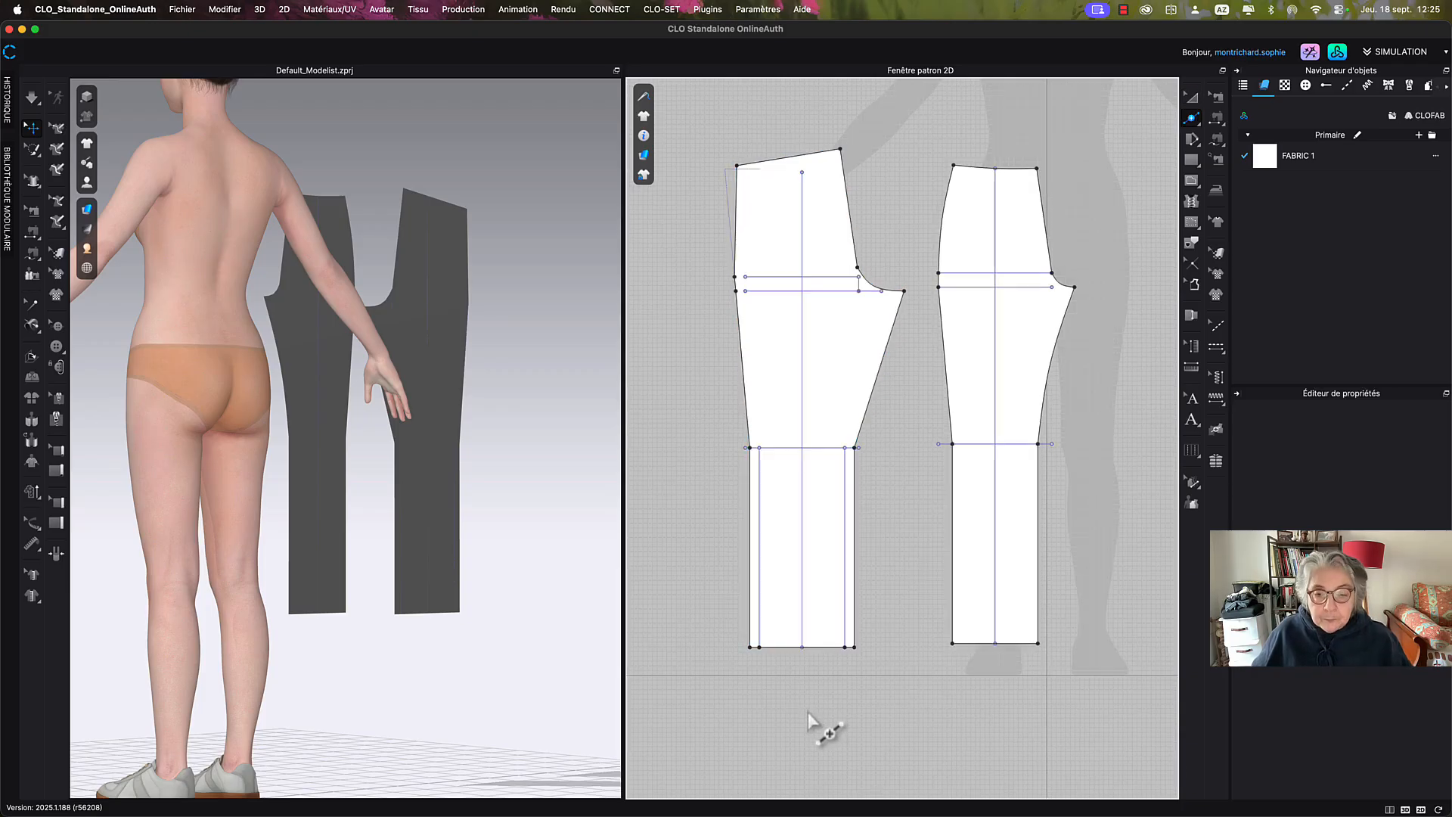
left_click(803, 658)
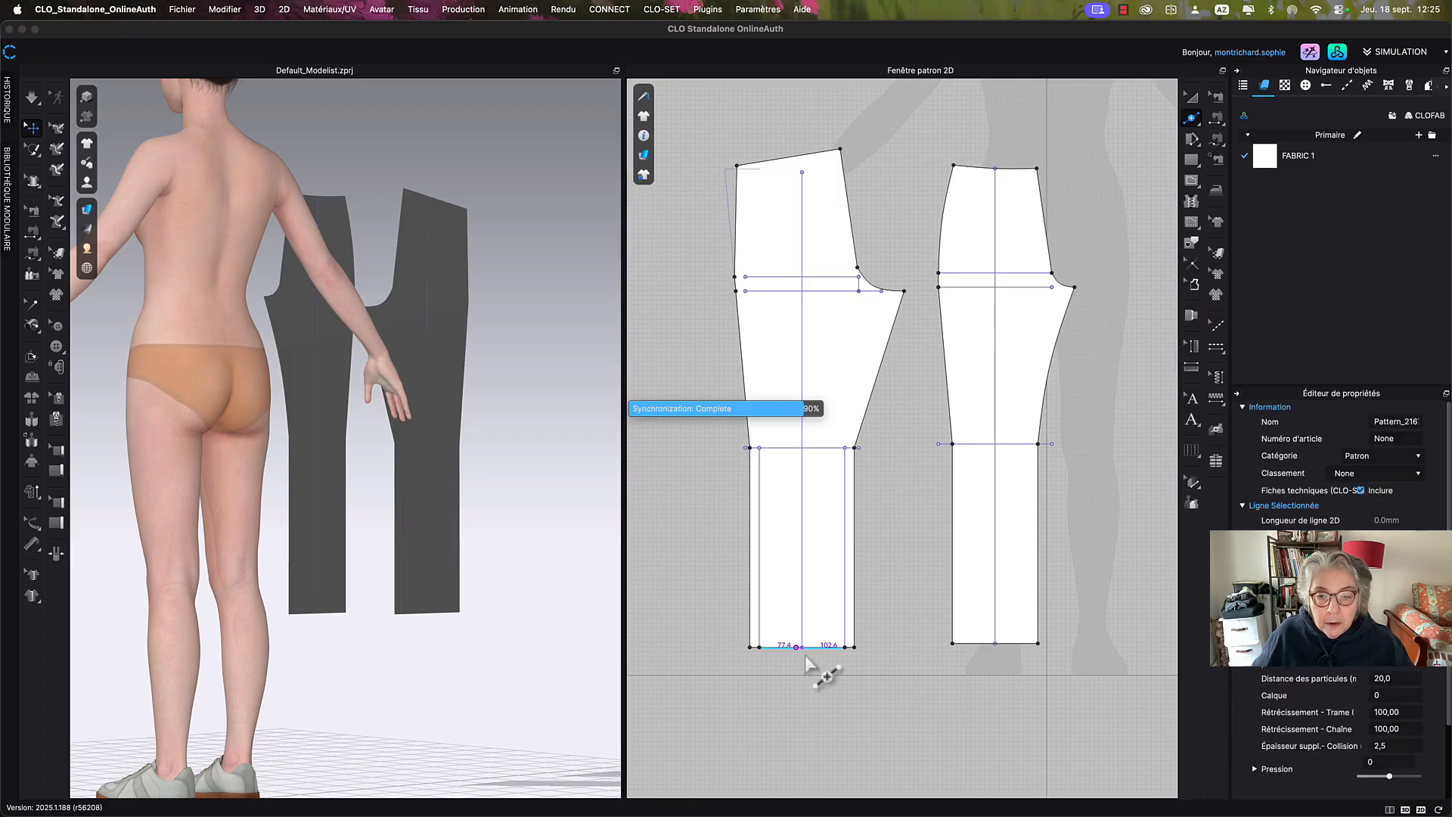
key("z")
left_click_drag(797, 648, 805, 655)
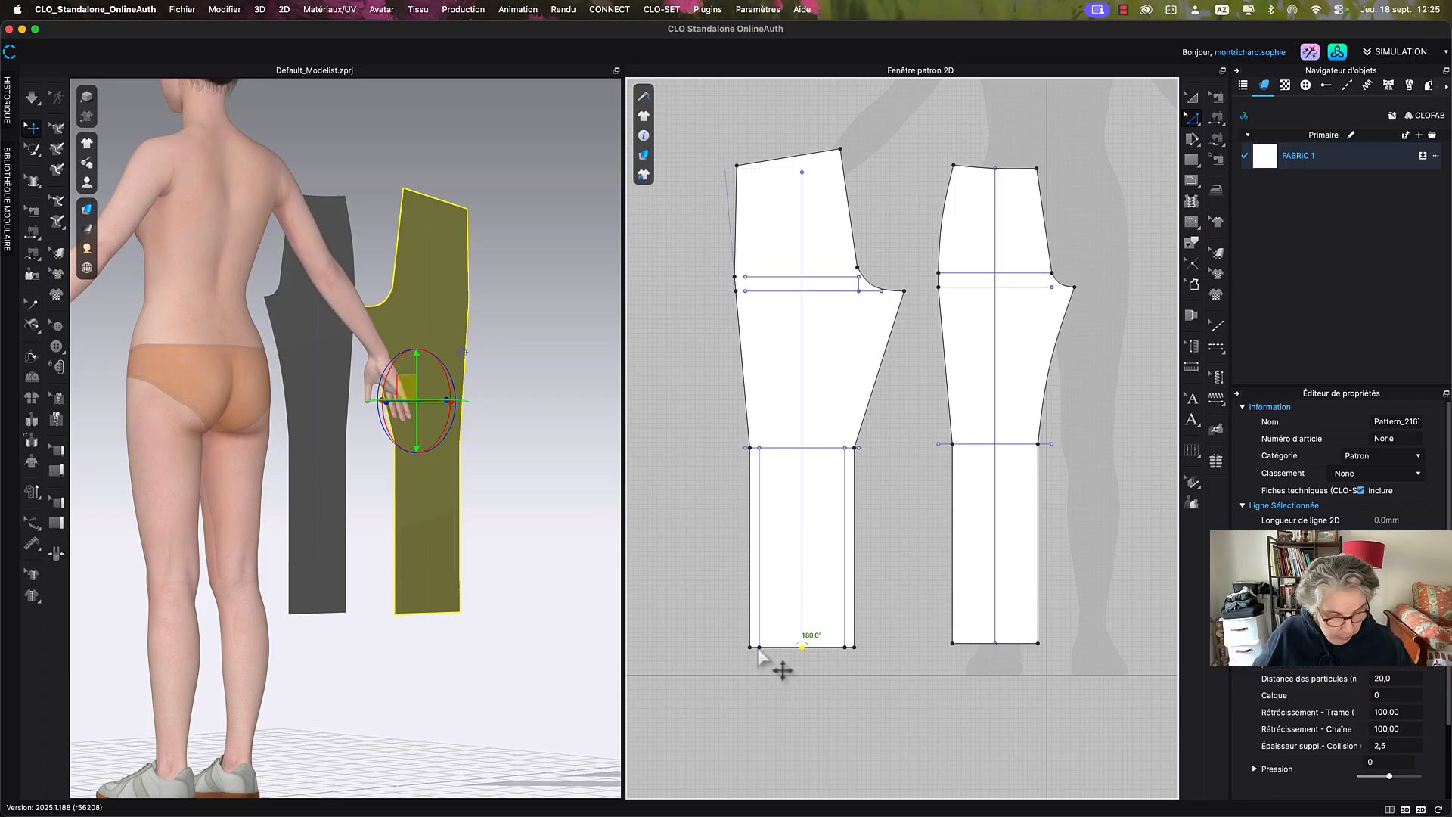
Delete the two hem points of the wider piece where the inner vertical guide lines meet the hem.
left_click(753, 672)
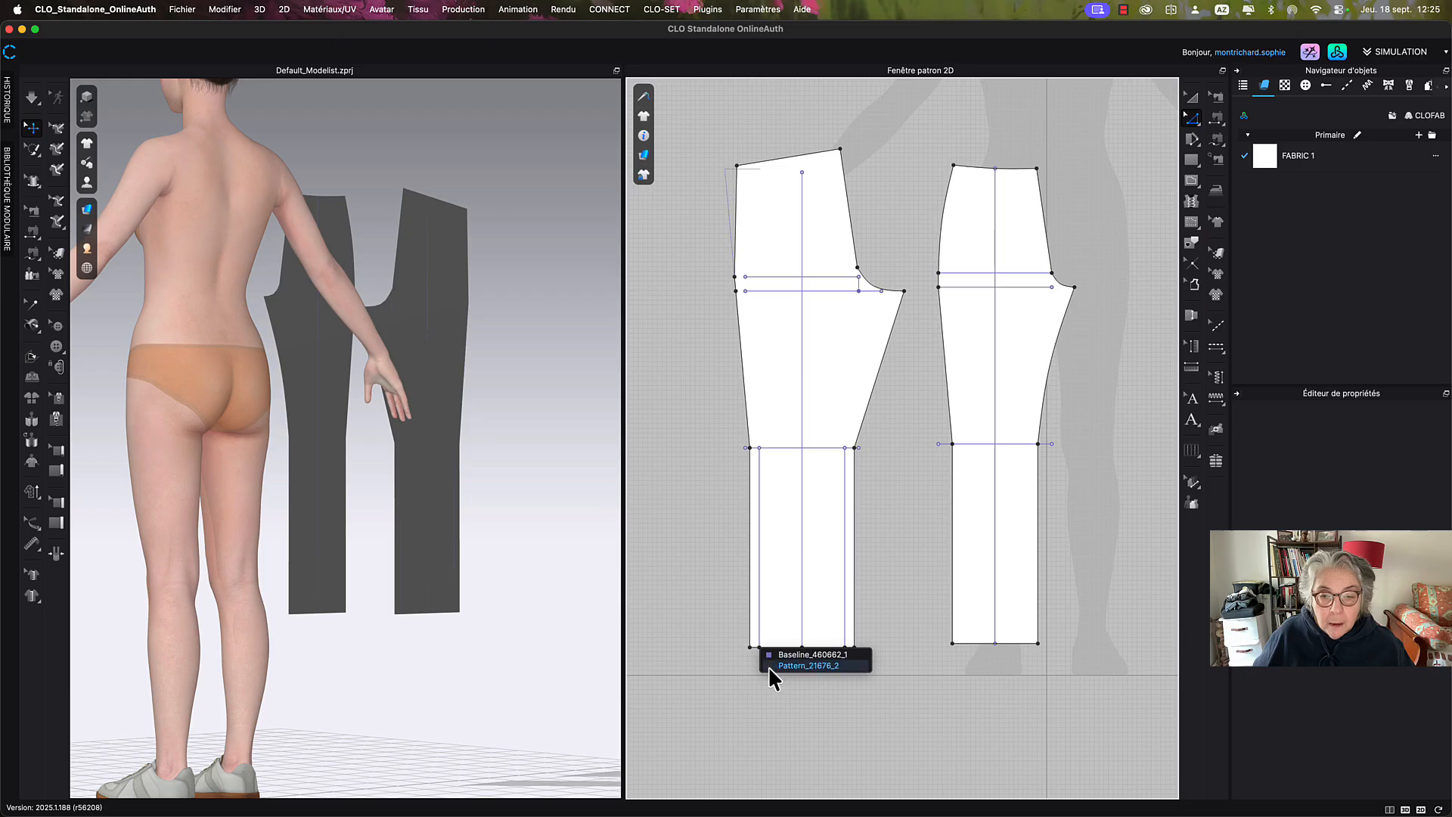
left_click(768, 672)
left_click(772, 679)
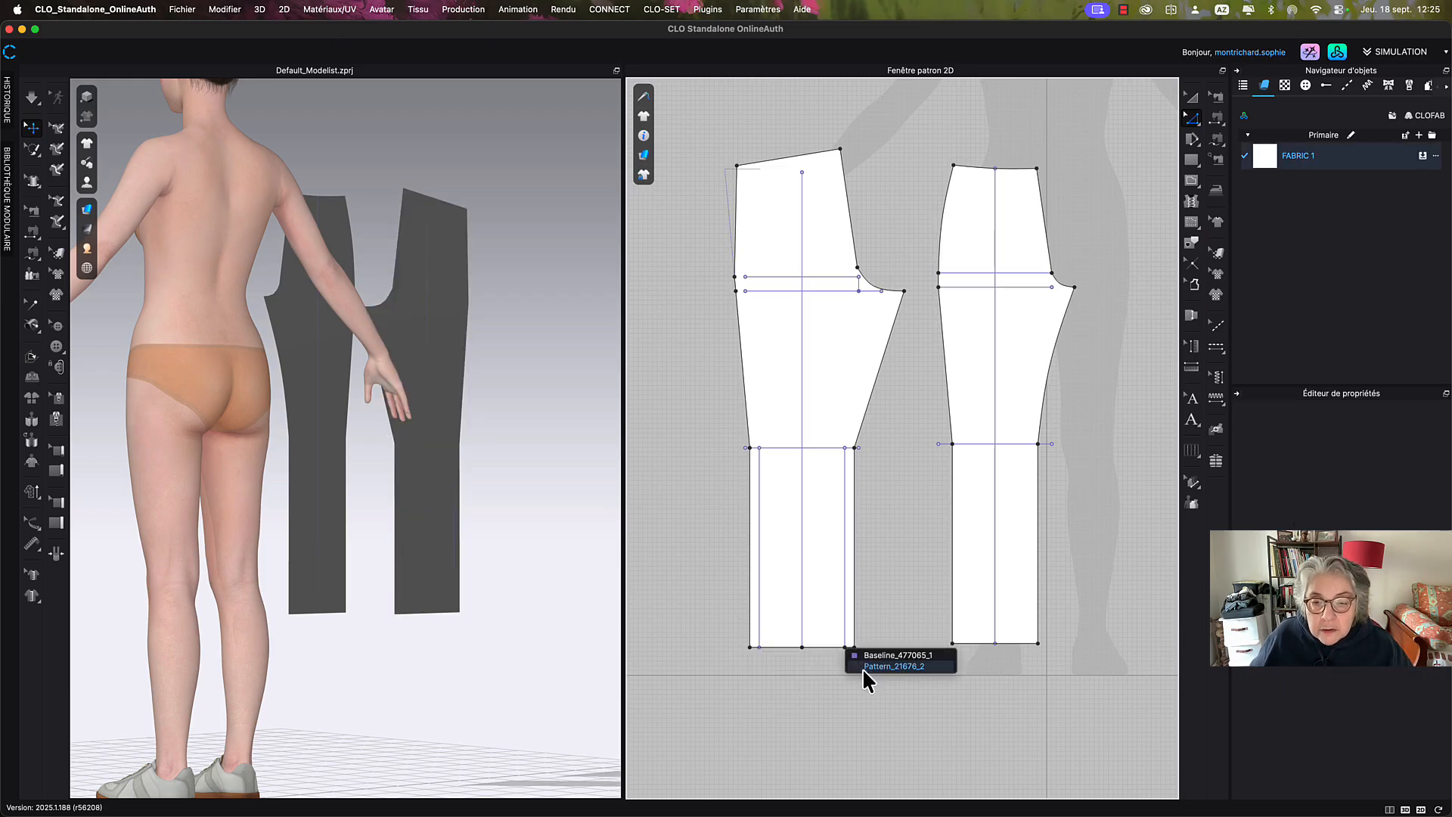
left_click(861, 669)
left_click(871, 685)
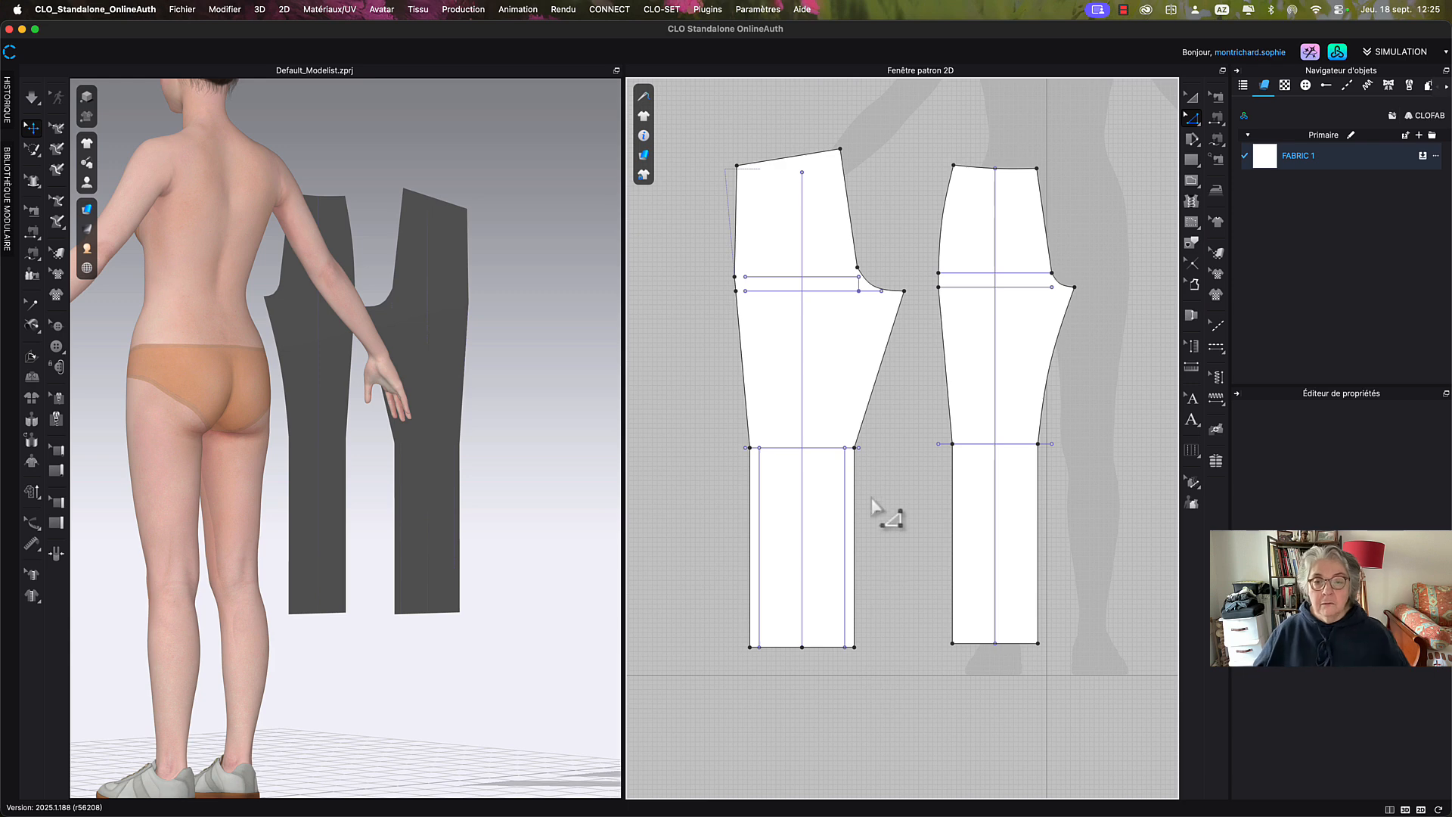
Trim the knee guide line of the wider piece to the pattern outline.
scroll(898, 512, "up", 3)
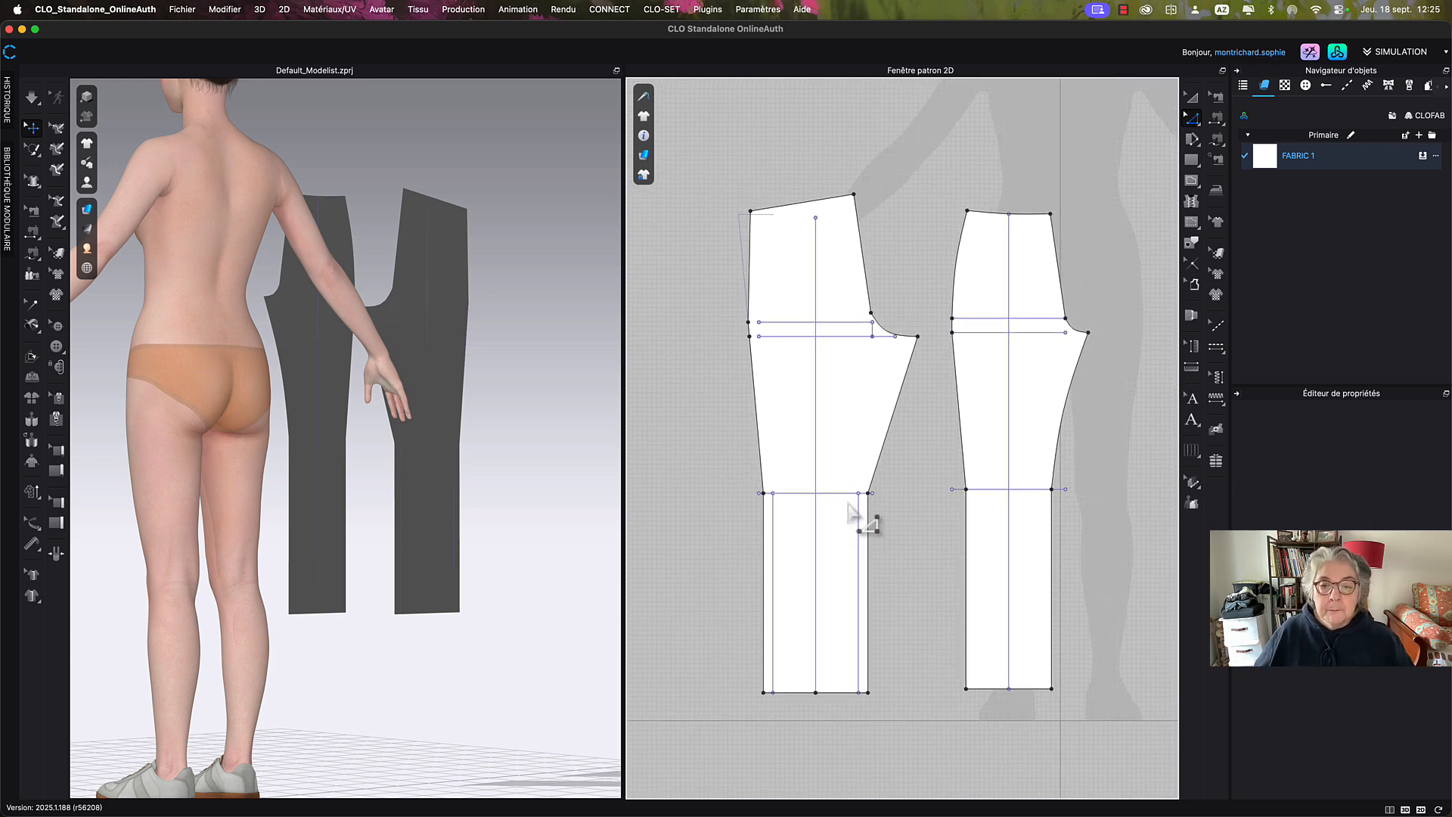
left_click(842, 495)
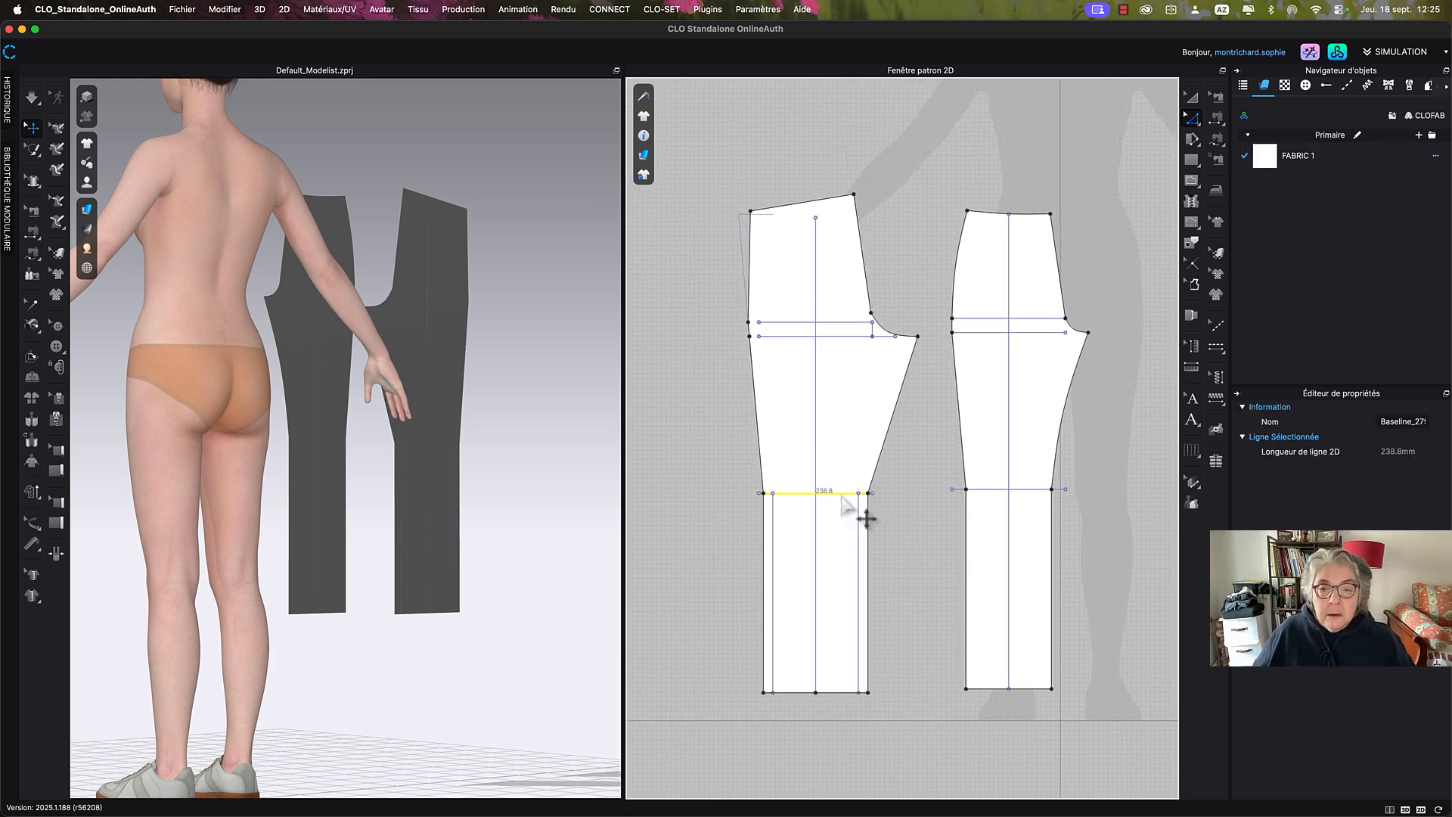
right_click(842, 496)
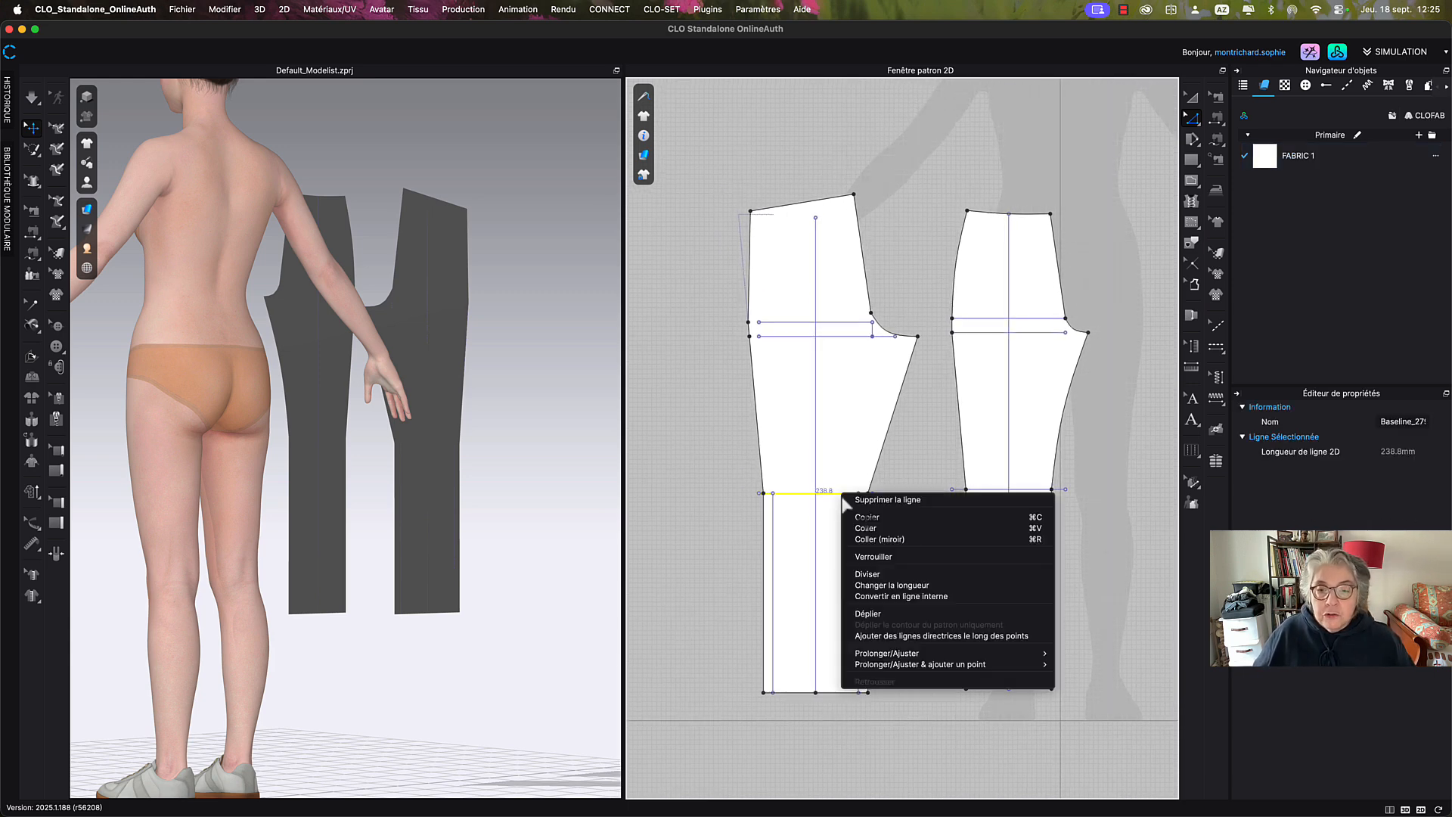
left_click(1073, 666)
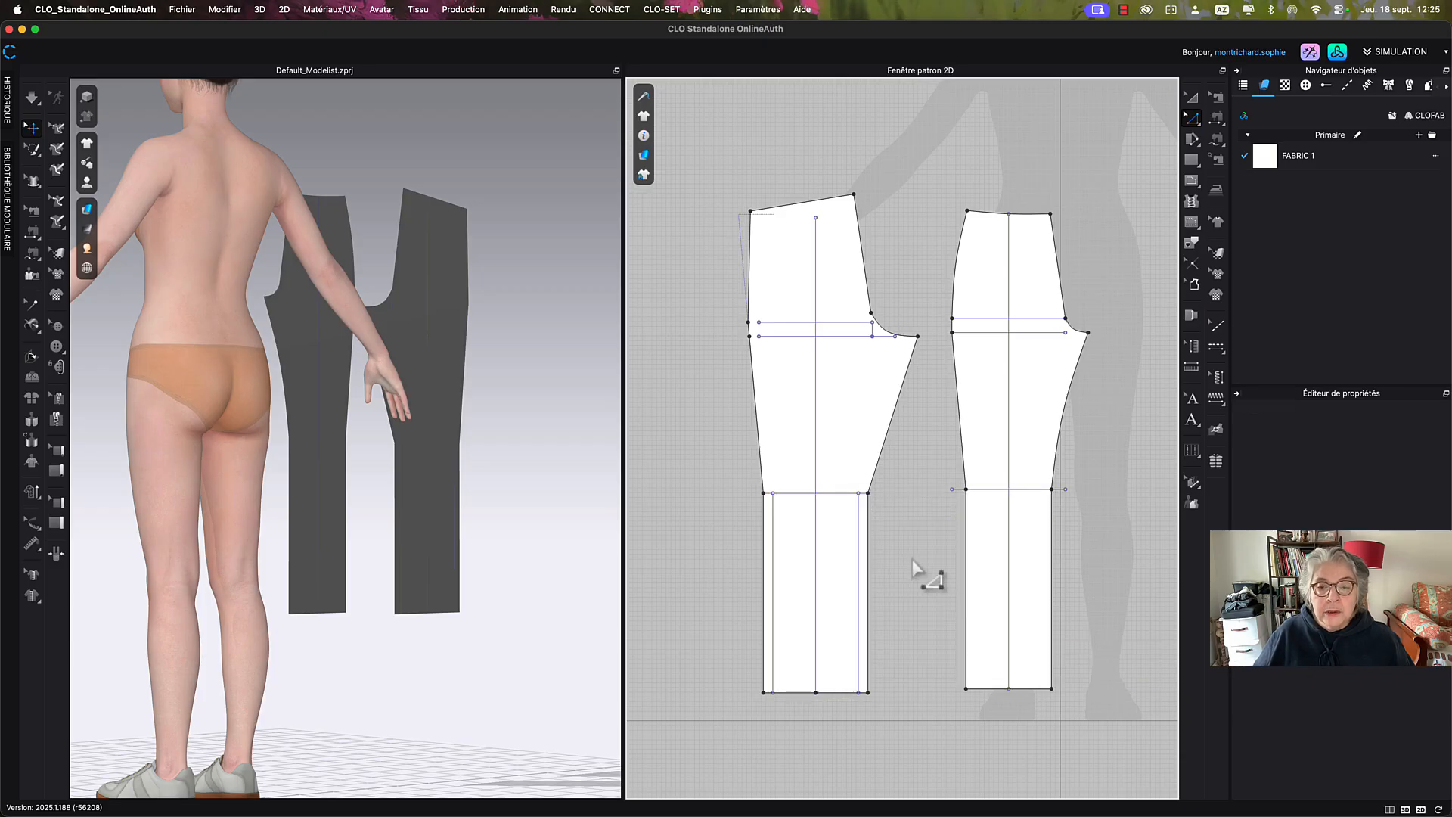
Extend the upper of the two horizontal guide lines near the wider piece's crotch to the pattern outline.
middle_click_drag(841, 453, 850, 578)
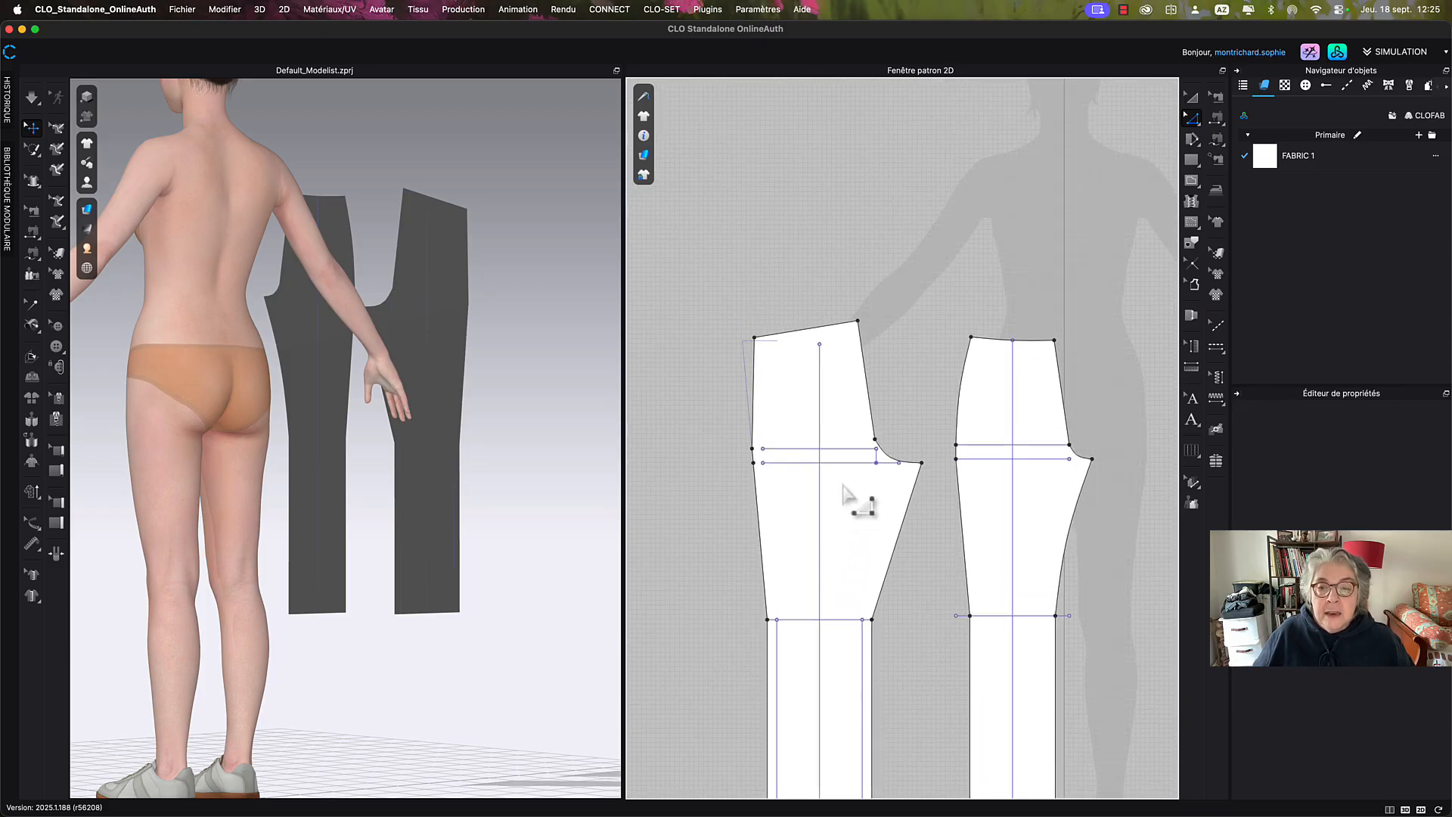
left_click(838, 462)
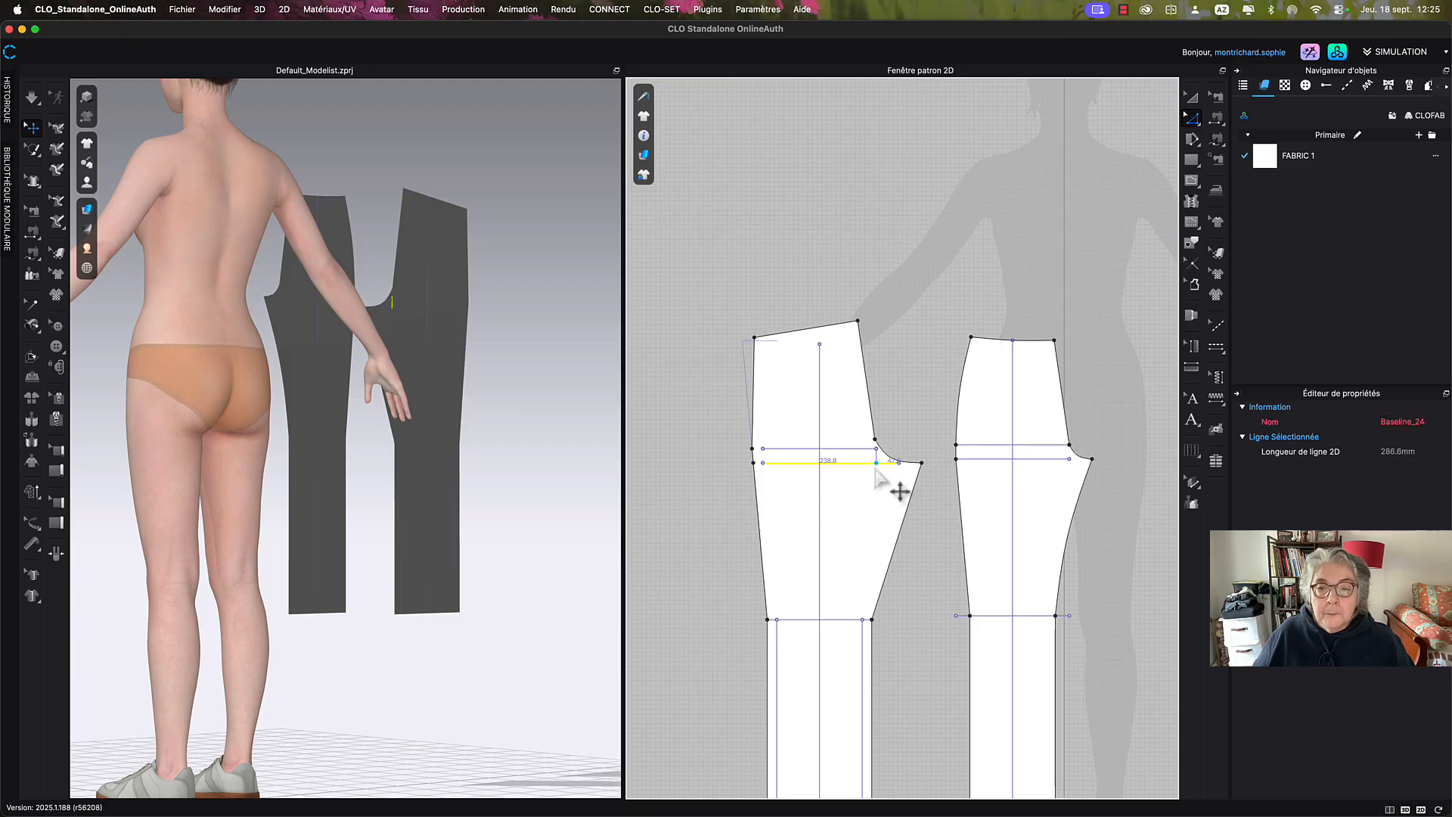
right_click(806, 451)
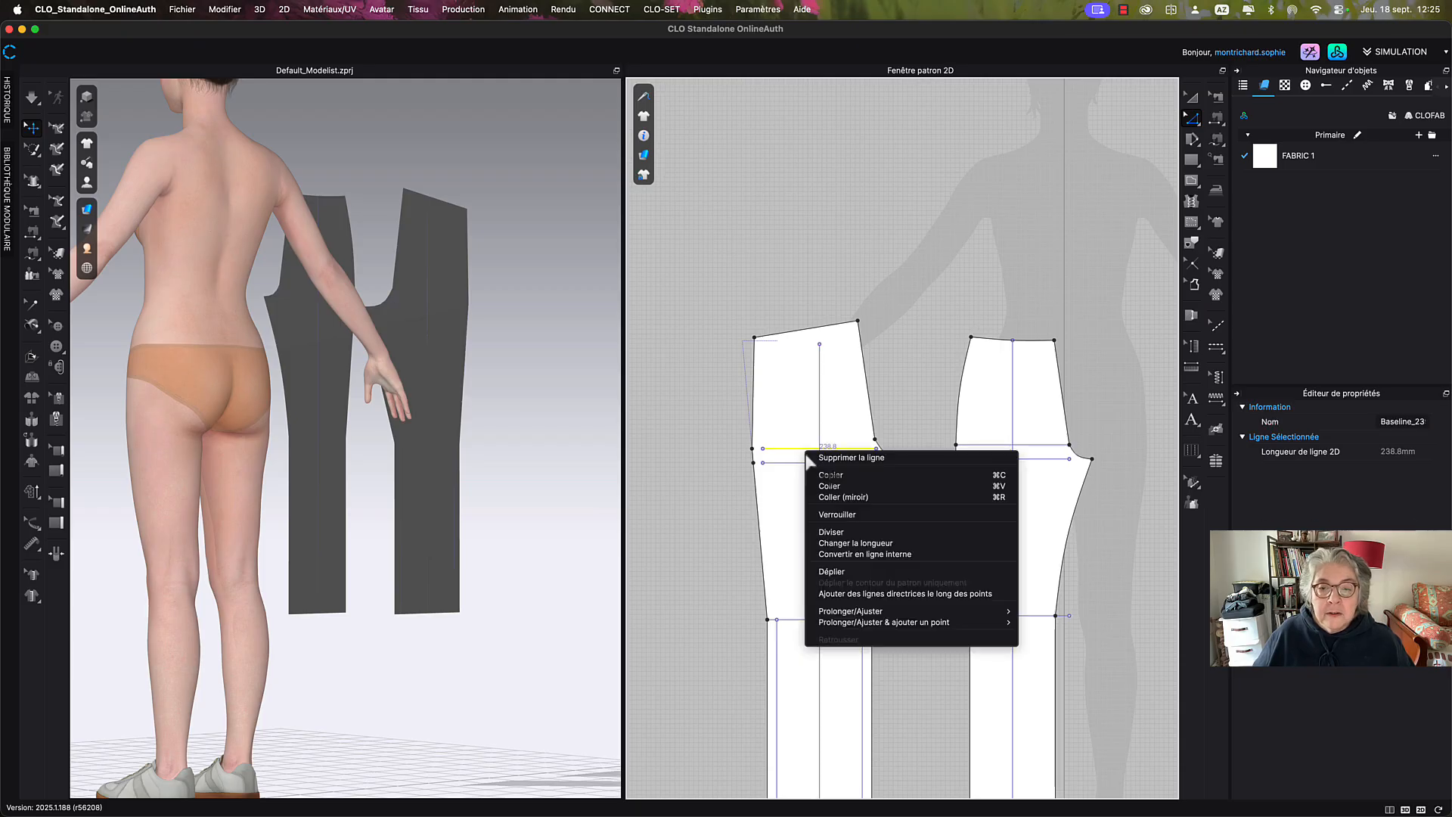
mouse_move(1013, 613)
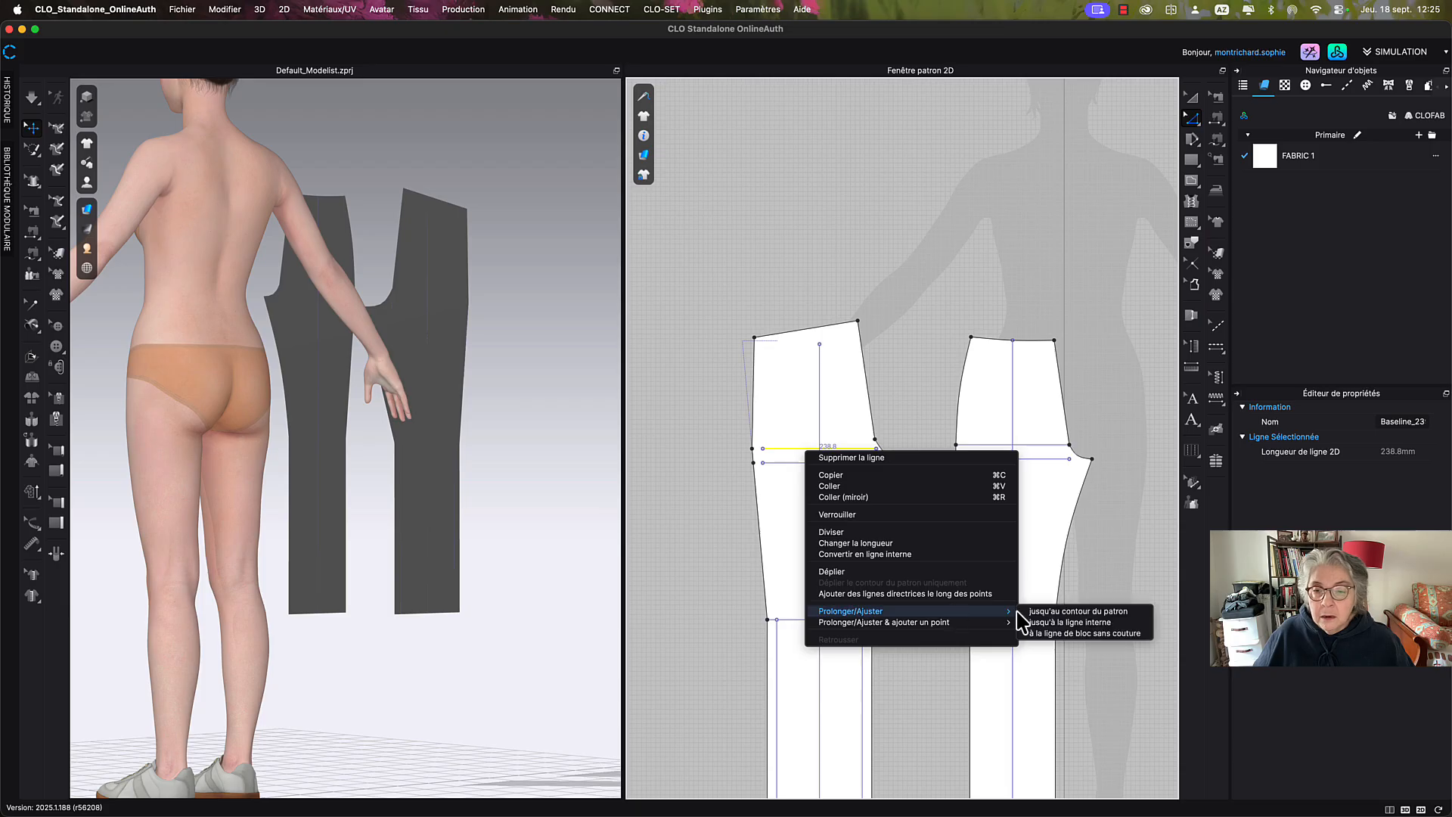
left_click(1081, 612)
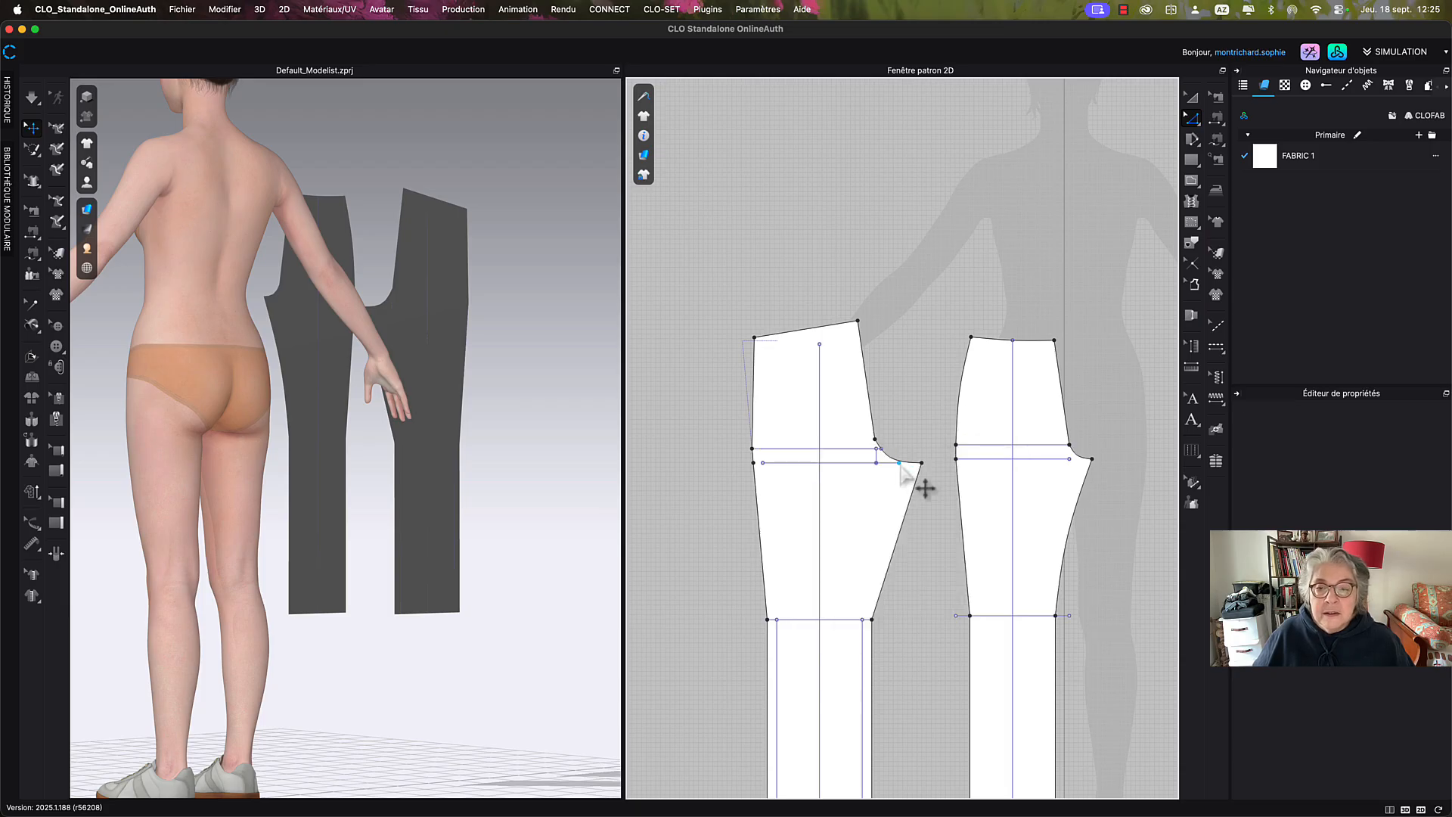
Extend the short vertical guide line beside the wider piece's crotch curve up to the pattern outline.
scroll(901, 462, "up", 3)
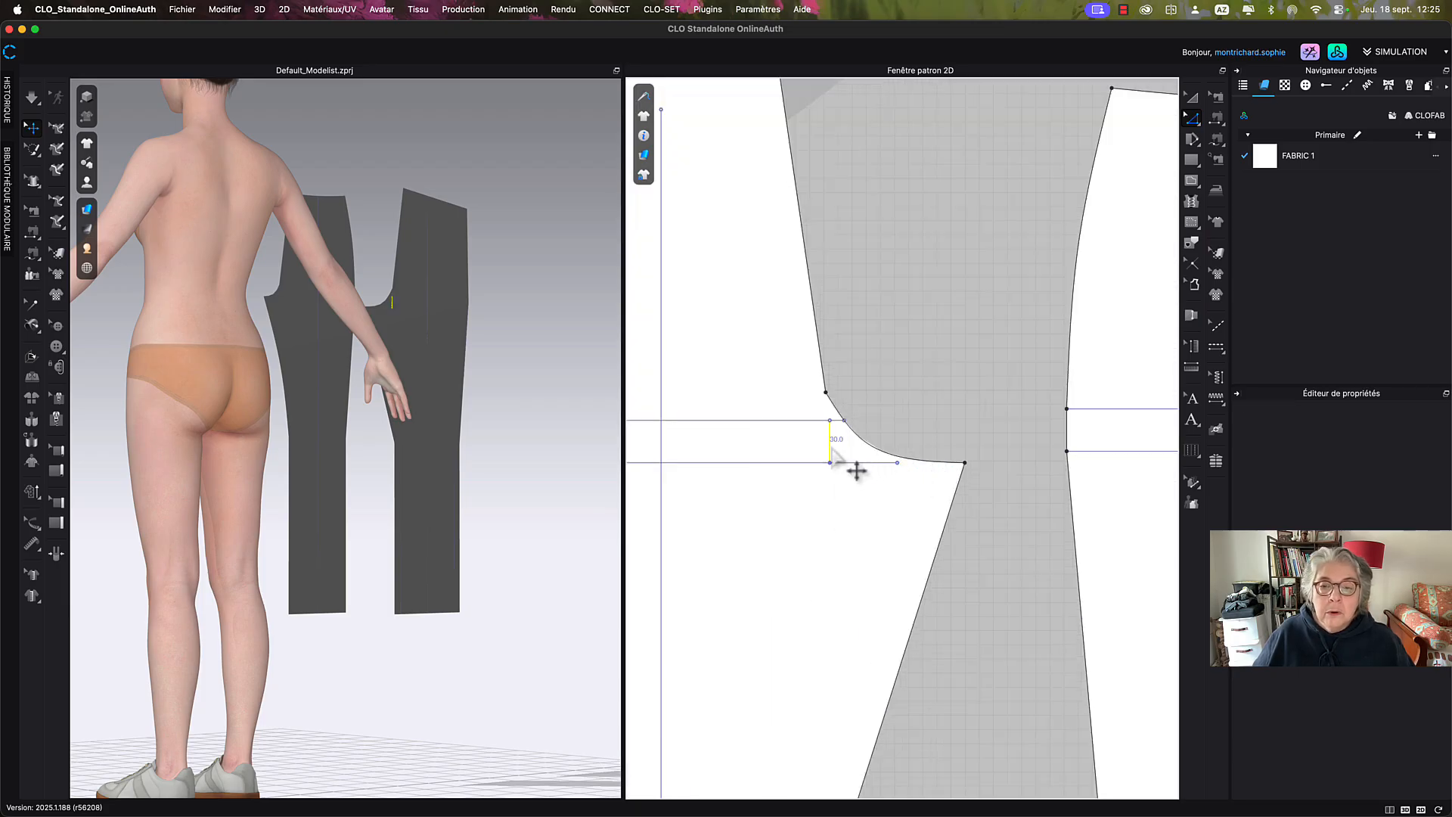
left_click(832, 450)
right_click(831, 449)
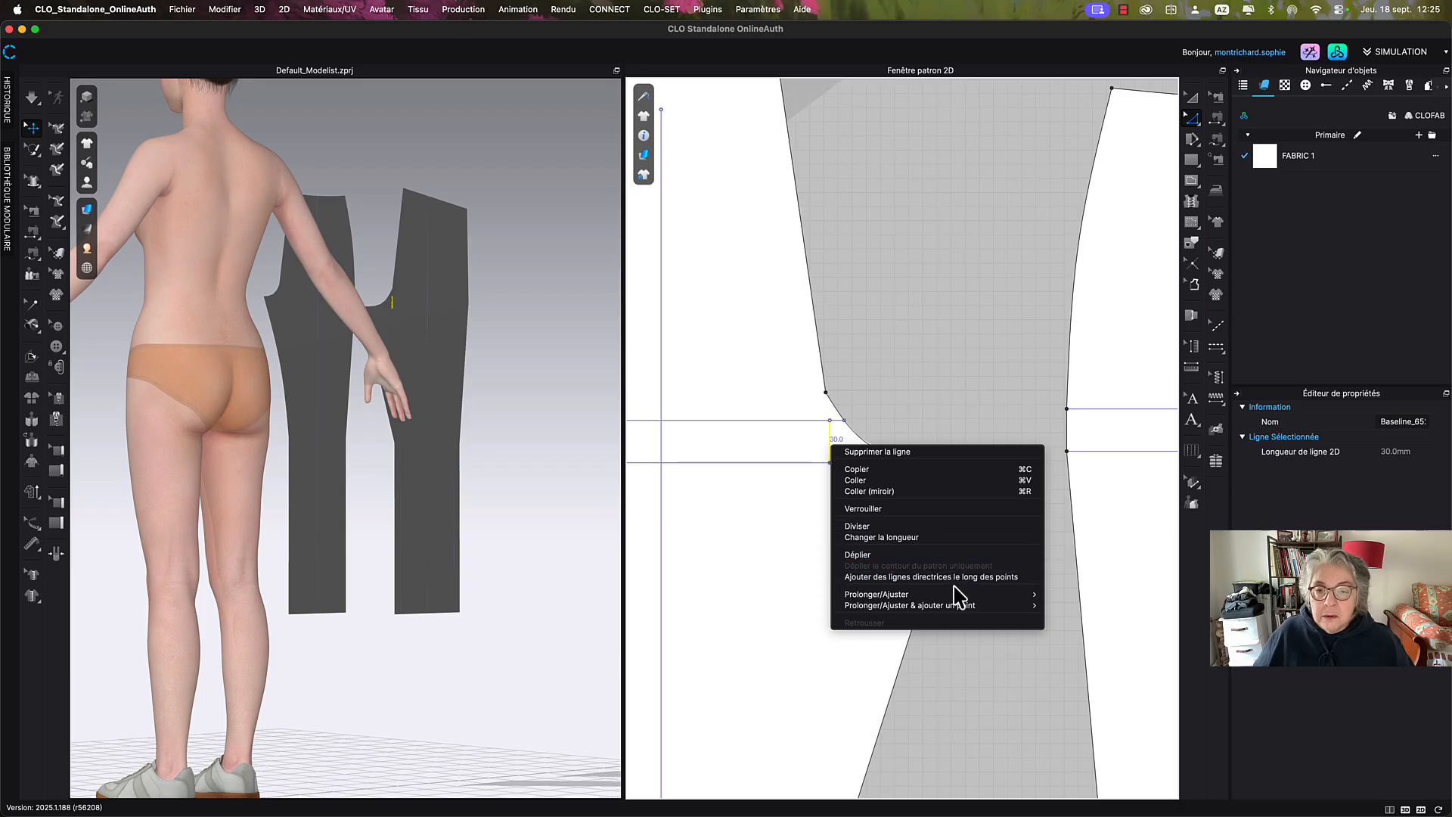
mouse_move(958, 594)
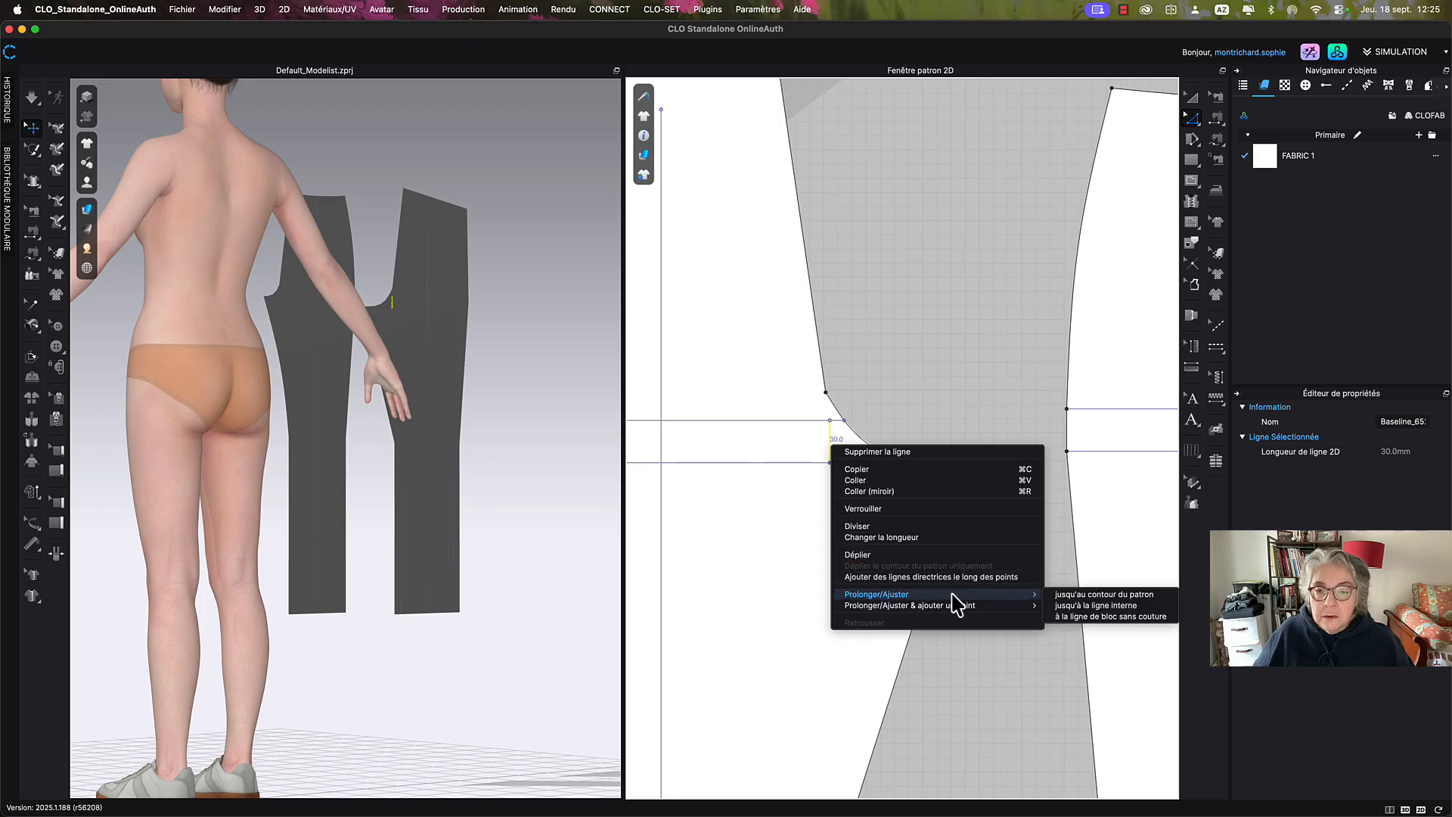
left_click(1069, 606)
scroll(837, 392, "up", 5)
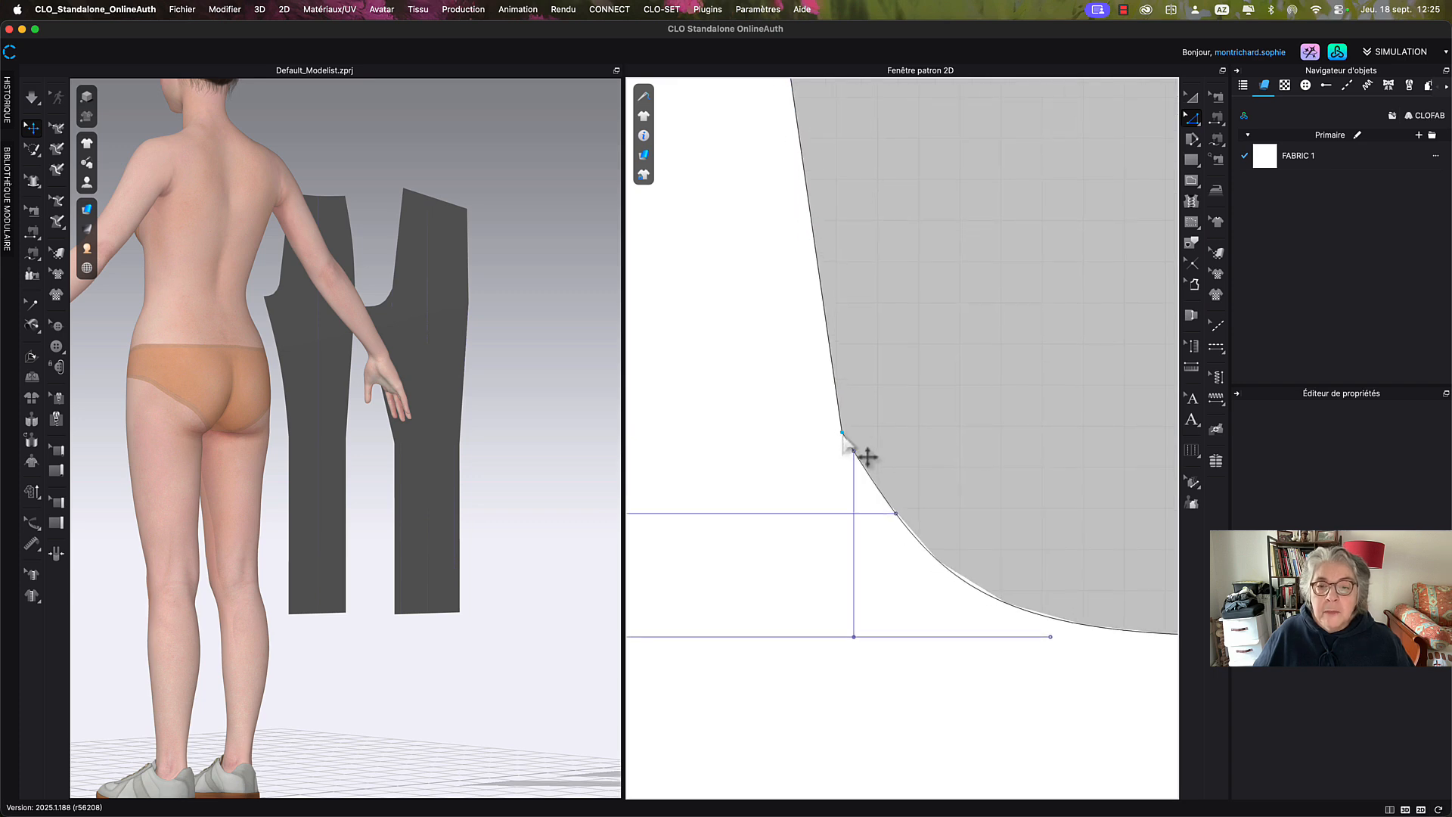
Move the point joining centre seam and crotch curve onto the short vertical guide's axis, and bring the guide's upper end to that point.
left_click(844, 436)
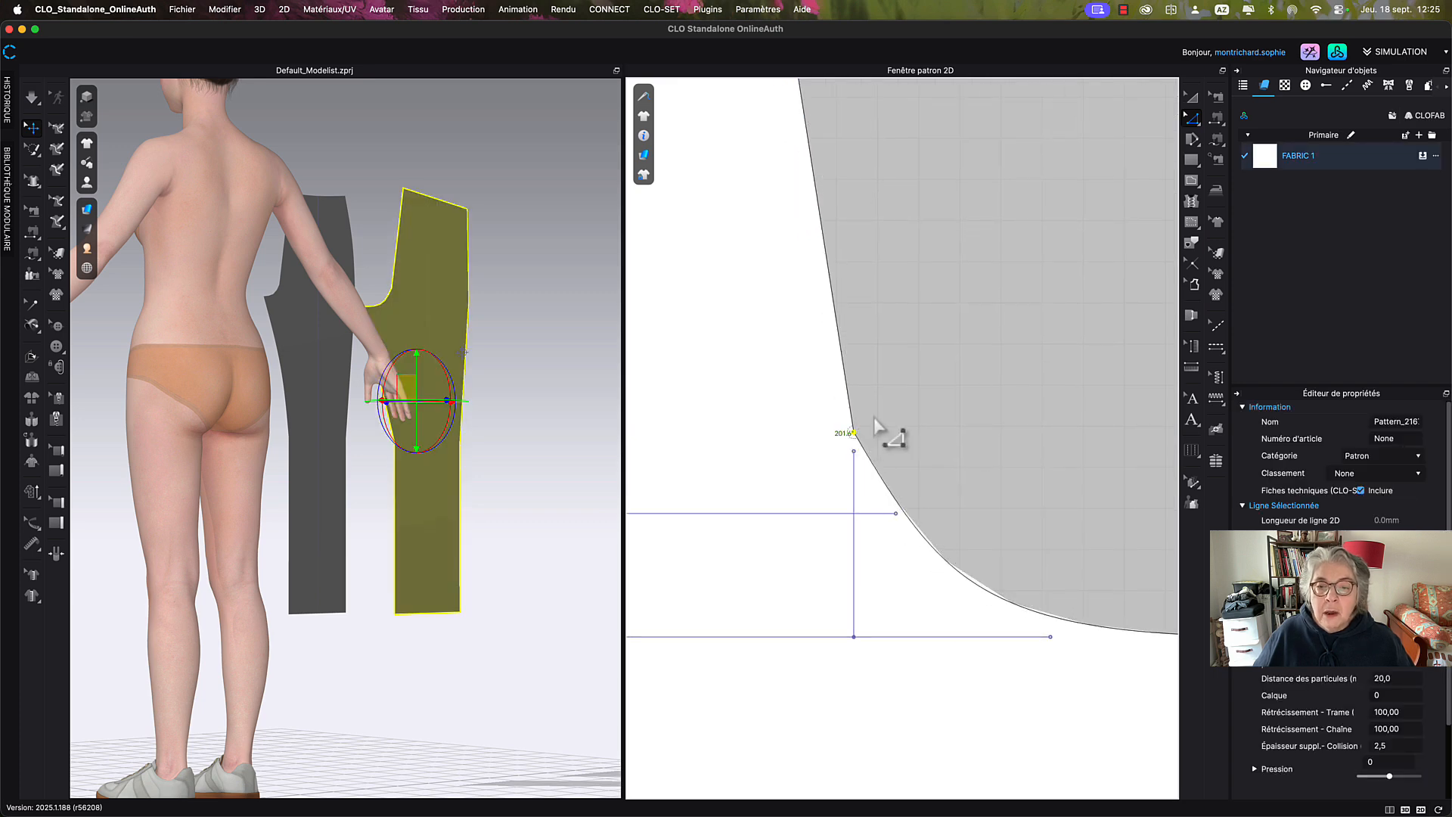
left_click(879, 473)
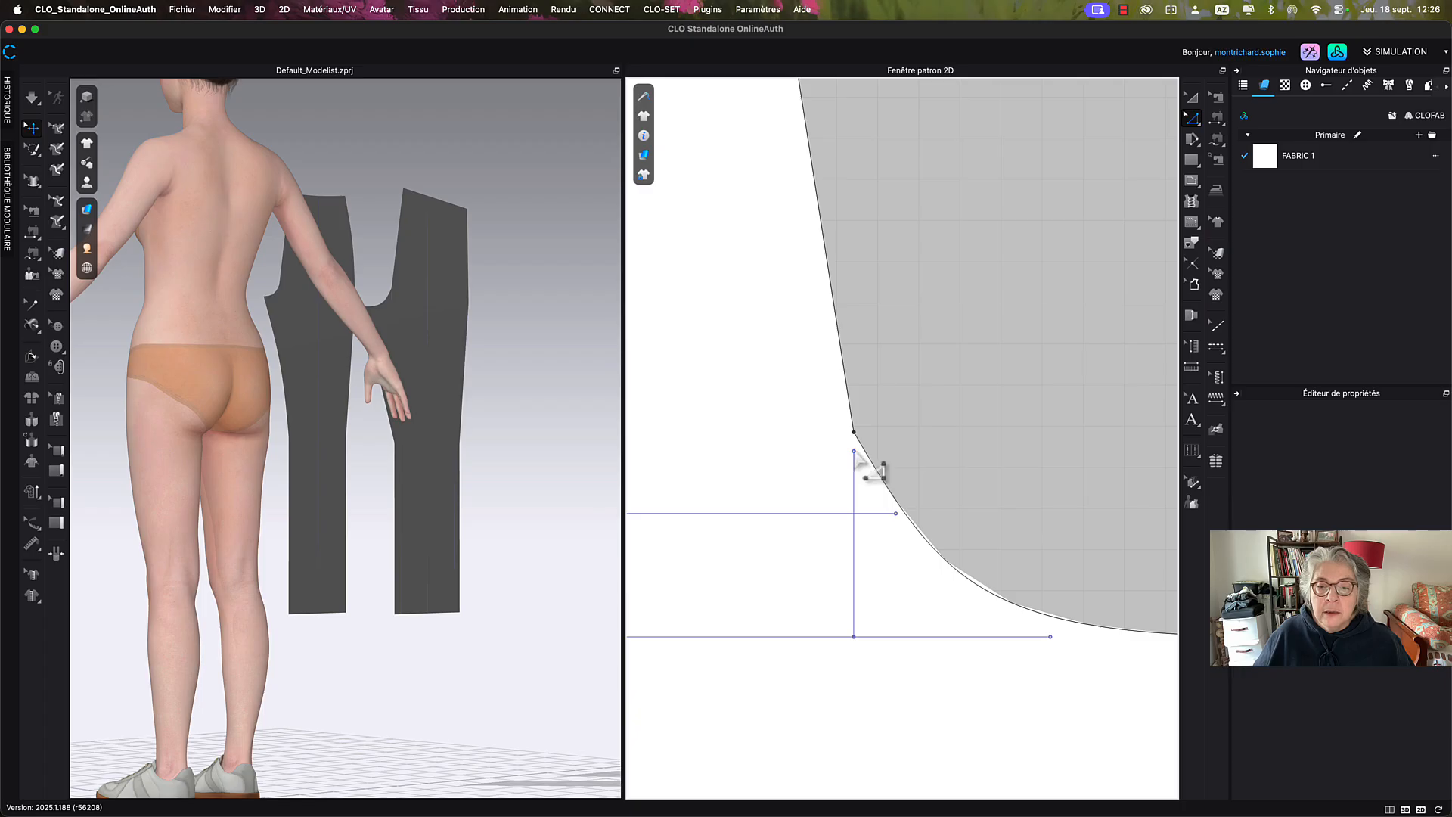
left_click(854, 435)
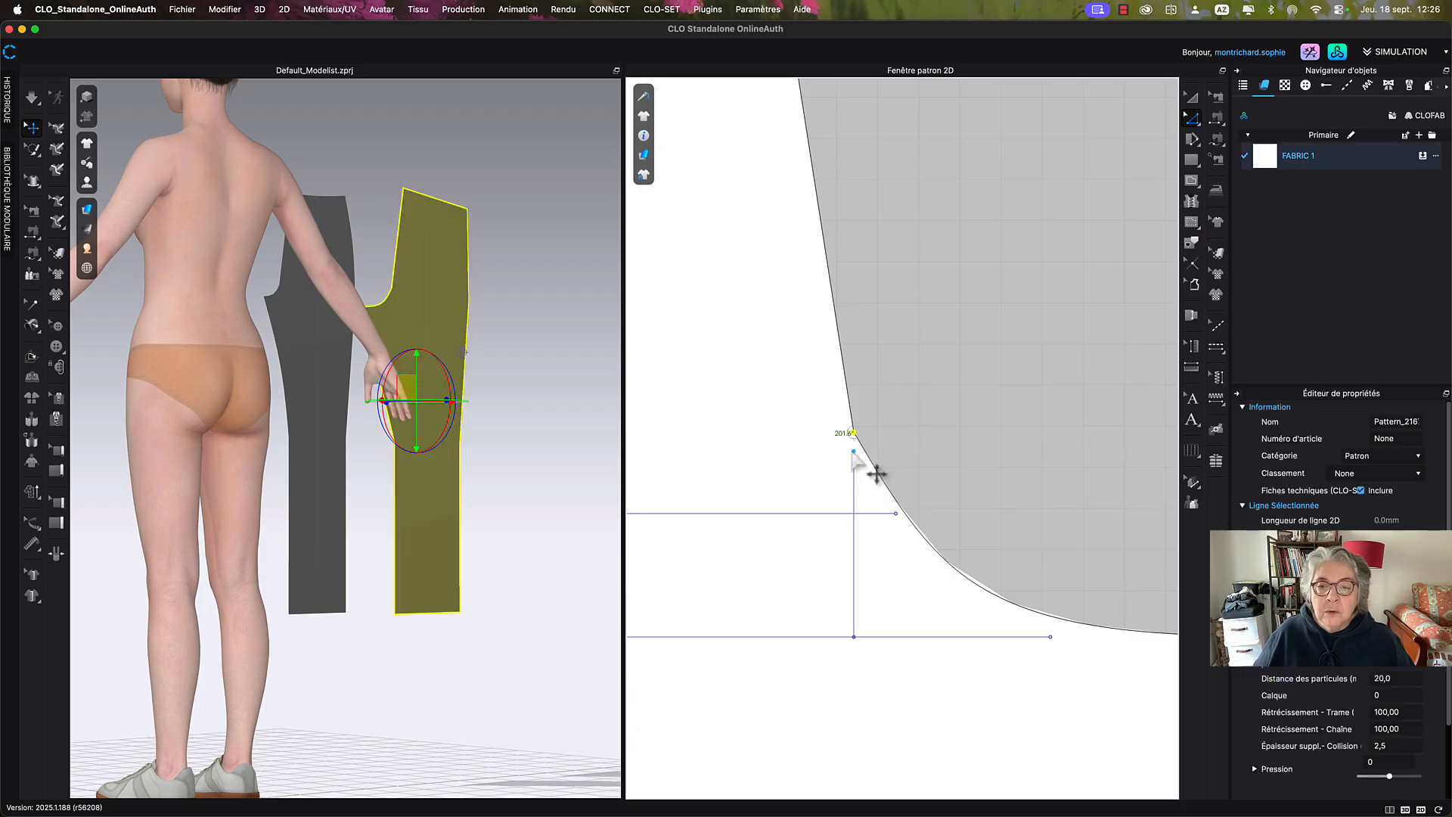
left_click(876, 473)
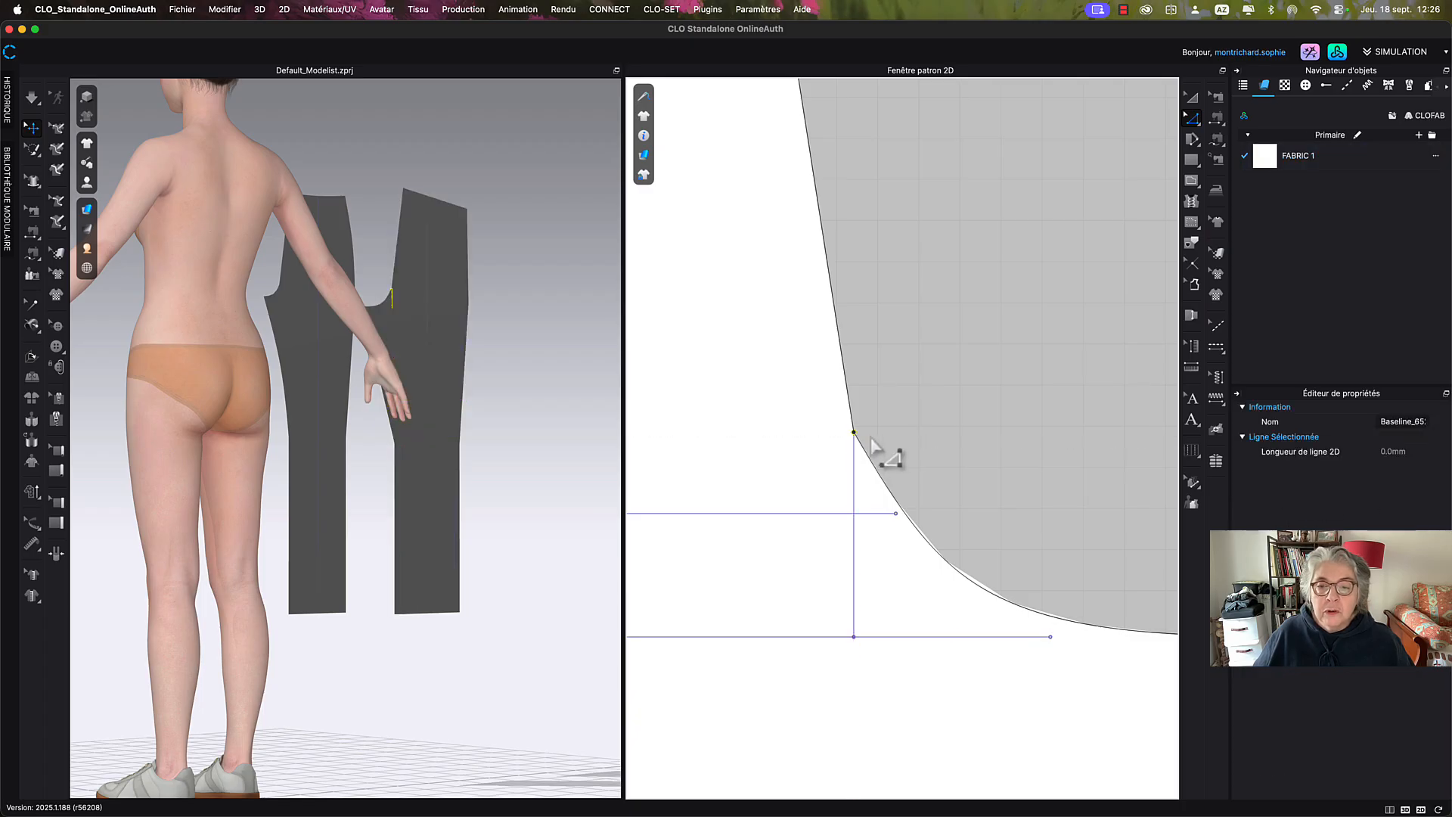
scroll(881, 461, "down", 5)
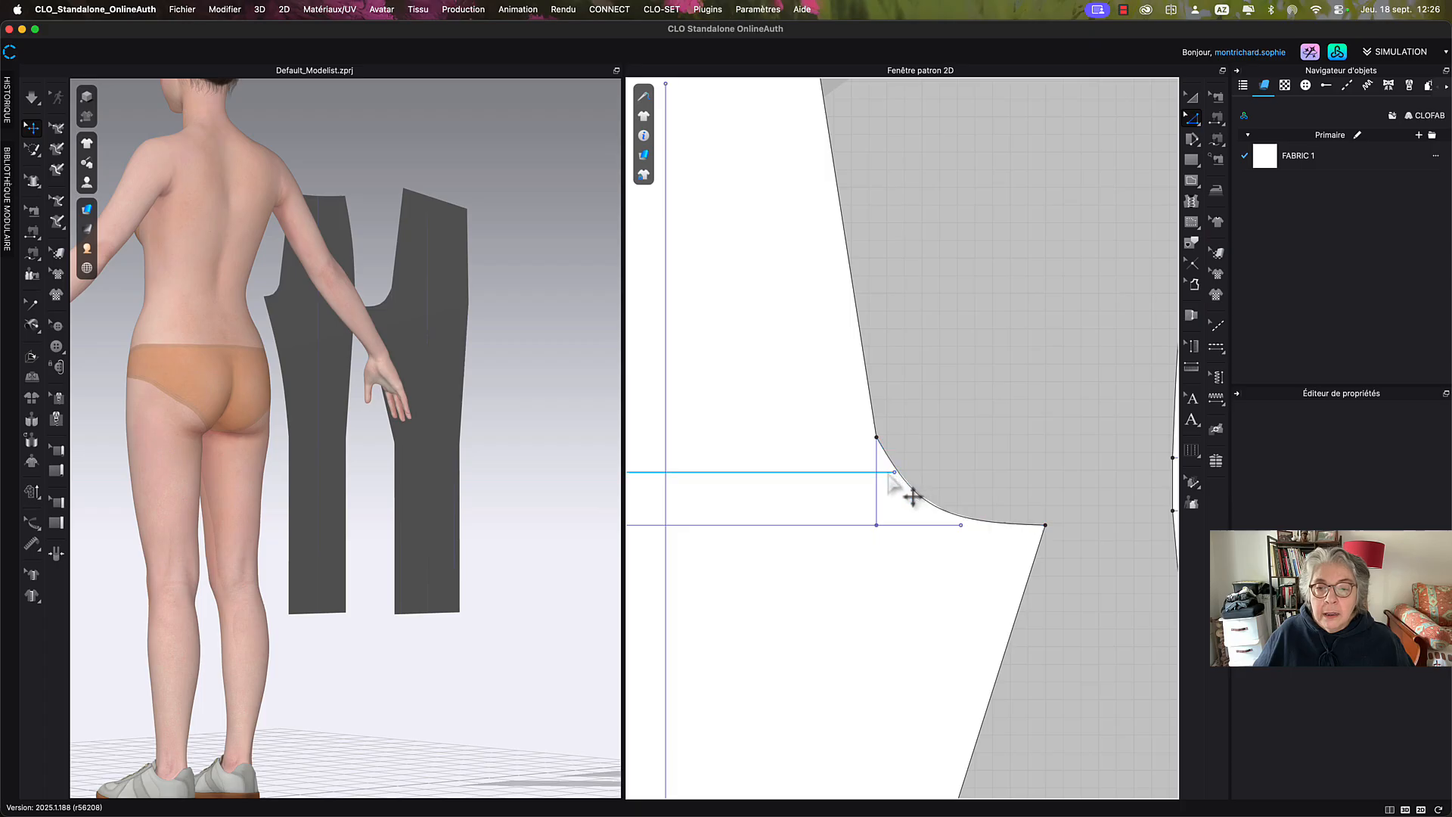
left_click(889, 473)
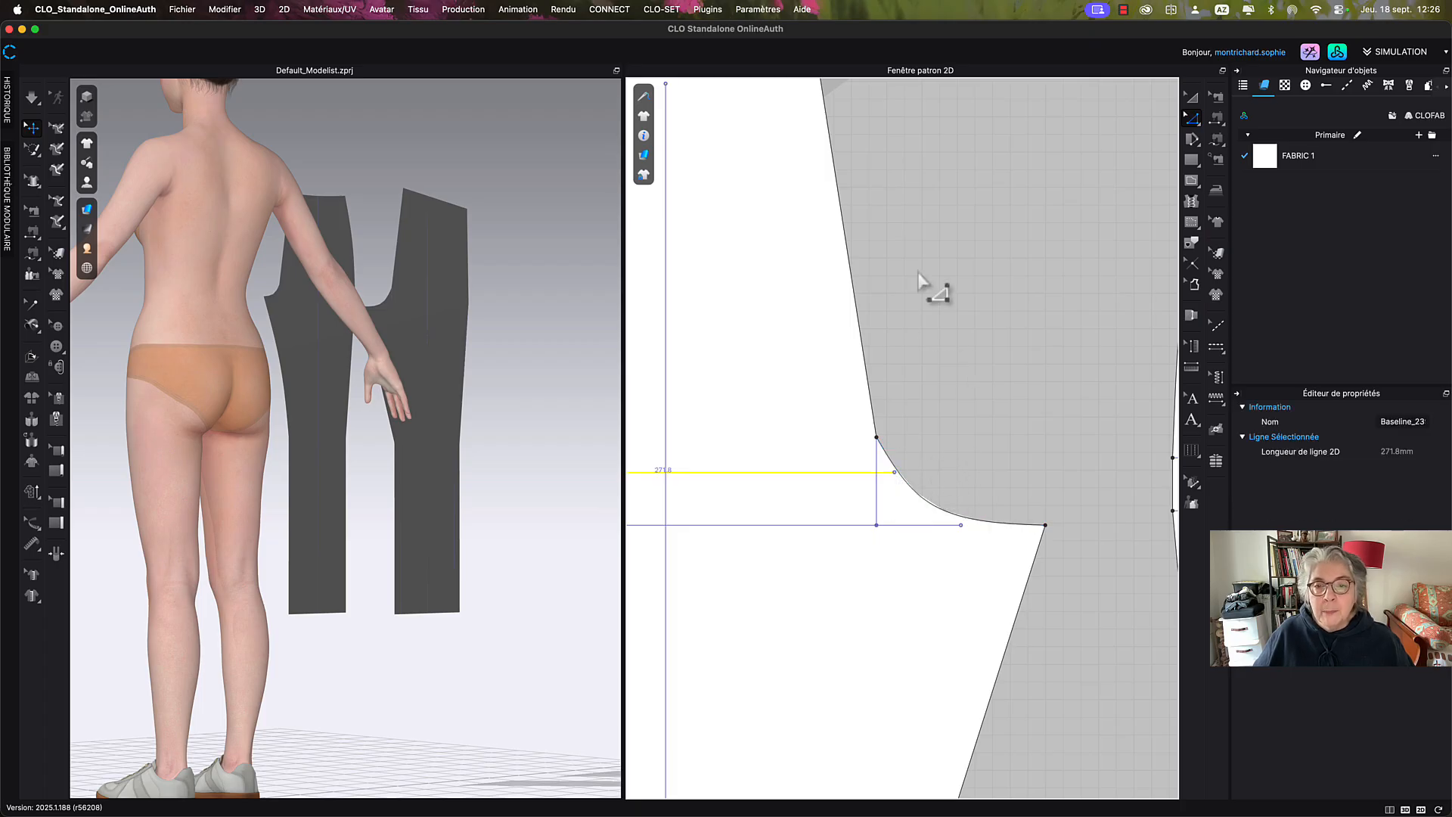
Extend the vertical centre guide line of the wider piece up to the pattern outline at the waist.
scroll(946, 344, "up", 4)
middle_click_drag(929, 338, 1024, 330)
scroll(913, 378, "down", 3)
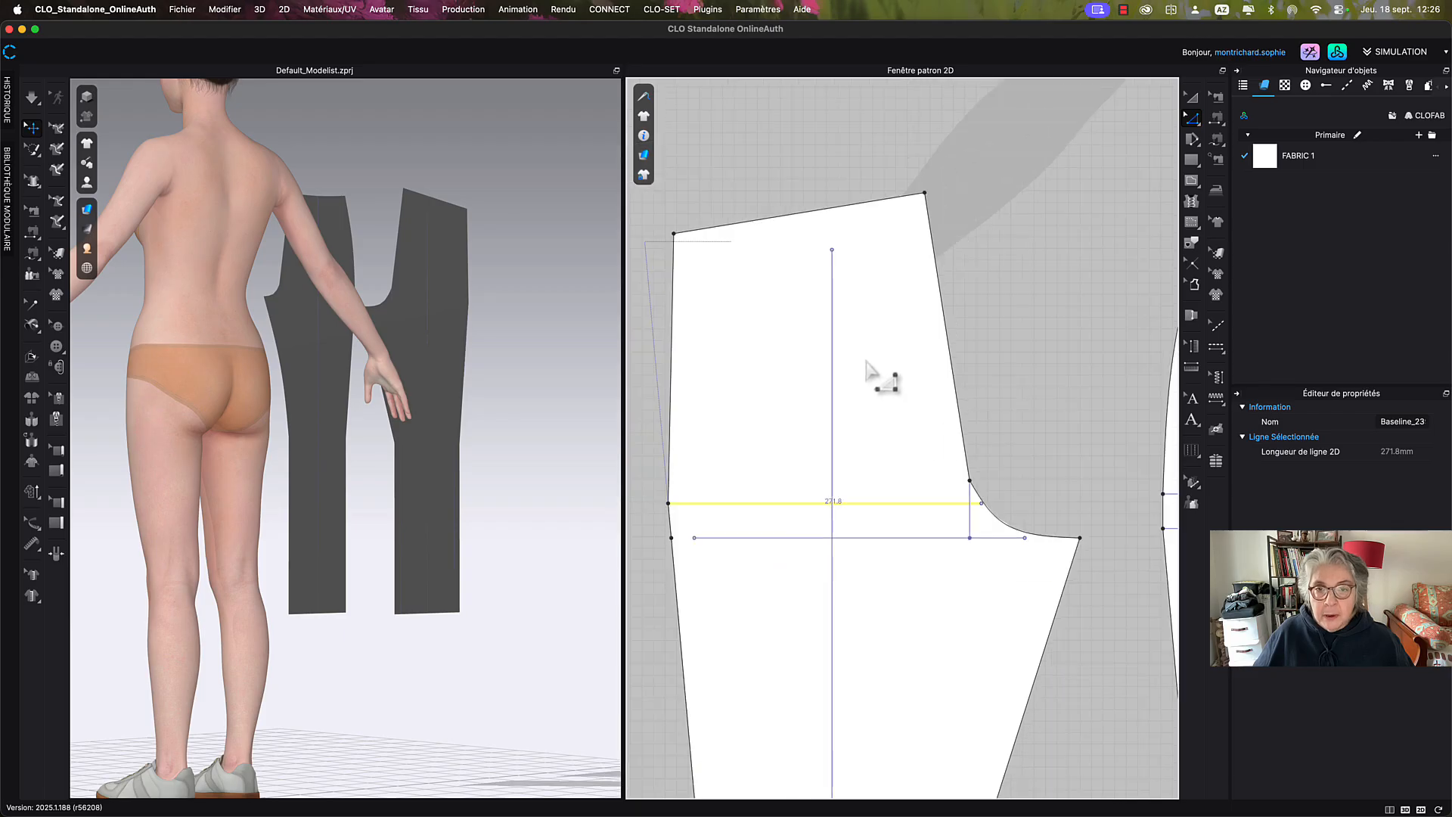
left_click(833, 344)
right_click(837, 346)
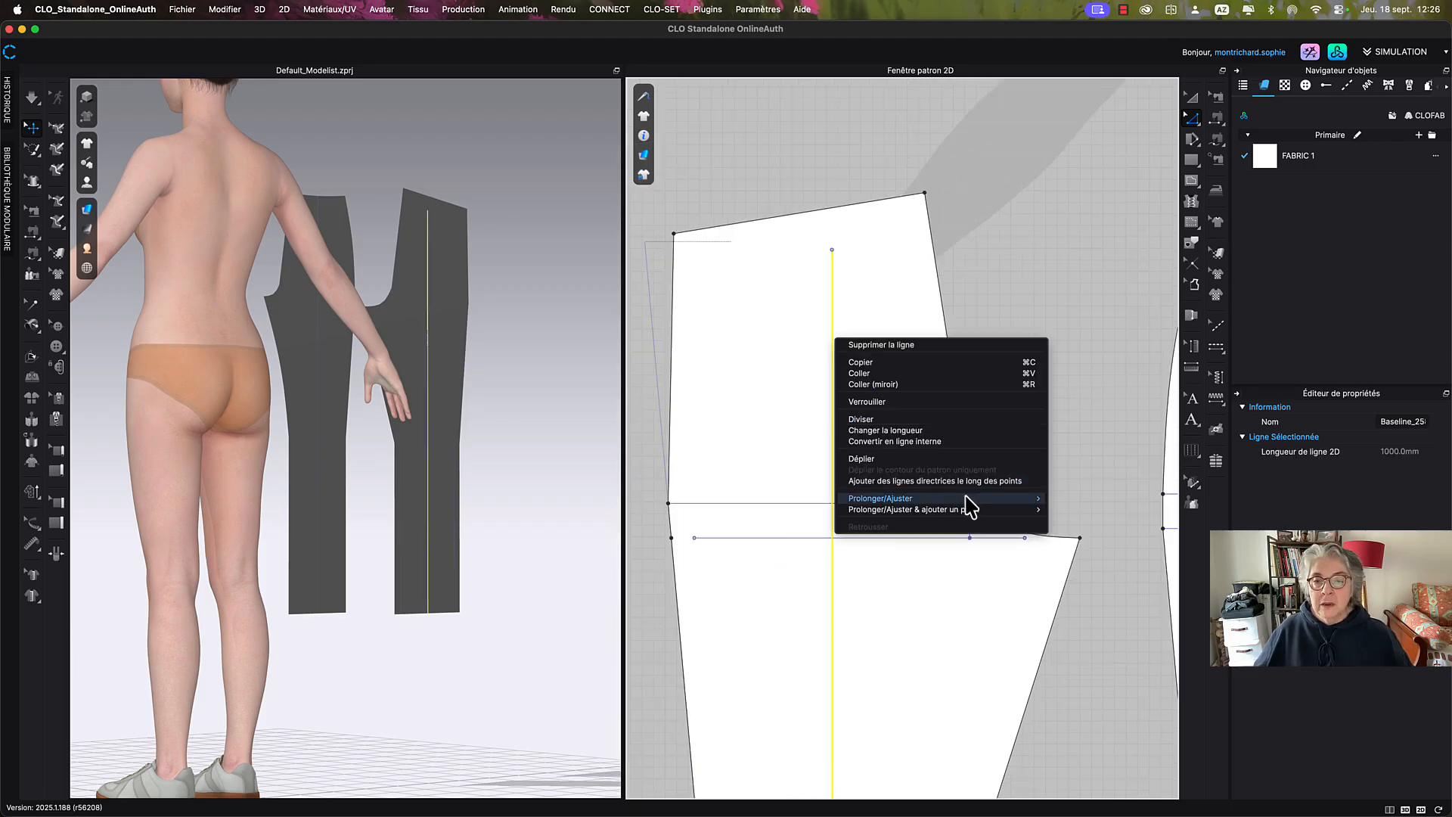
mouse_move(972, 499)
left_click(1066, 499)
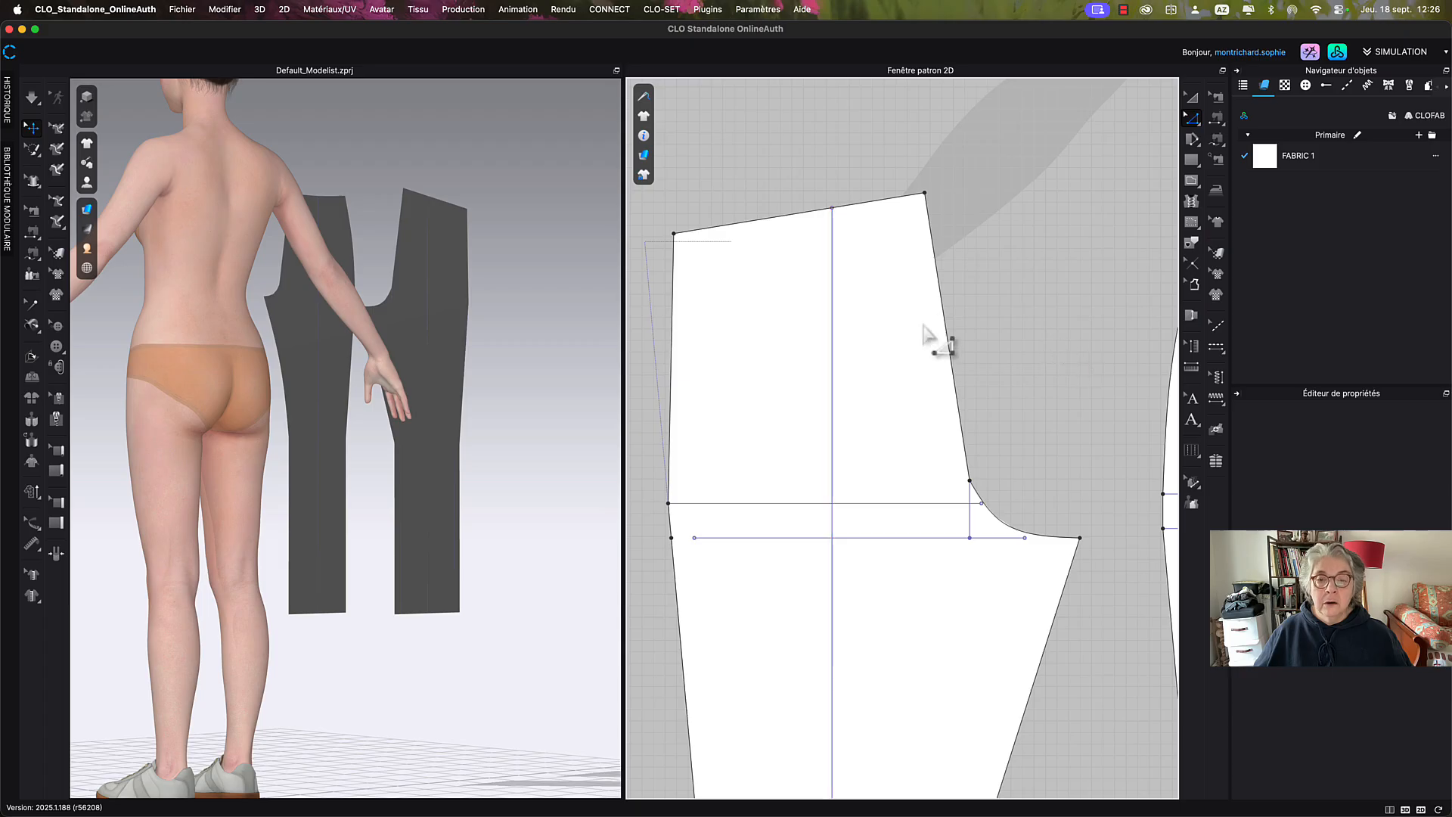
Delete the free end point of the short guide segment running along the wider piece's crotch line under the crotch curve.
scroll(936, 341, "down", 2)
left_click(807, 463)
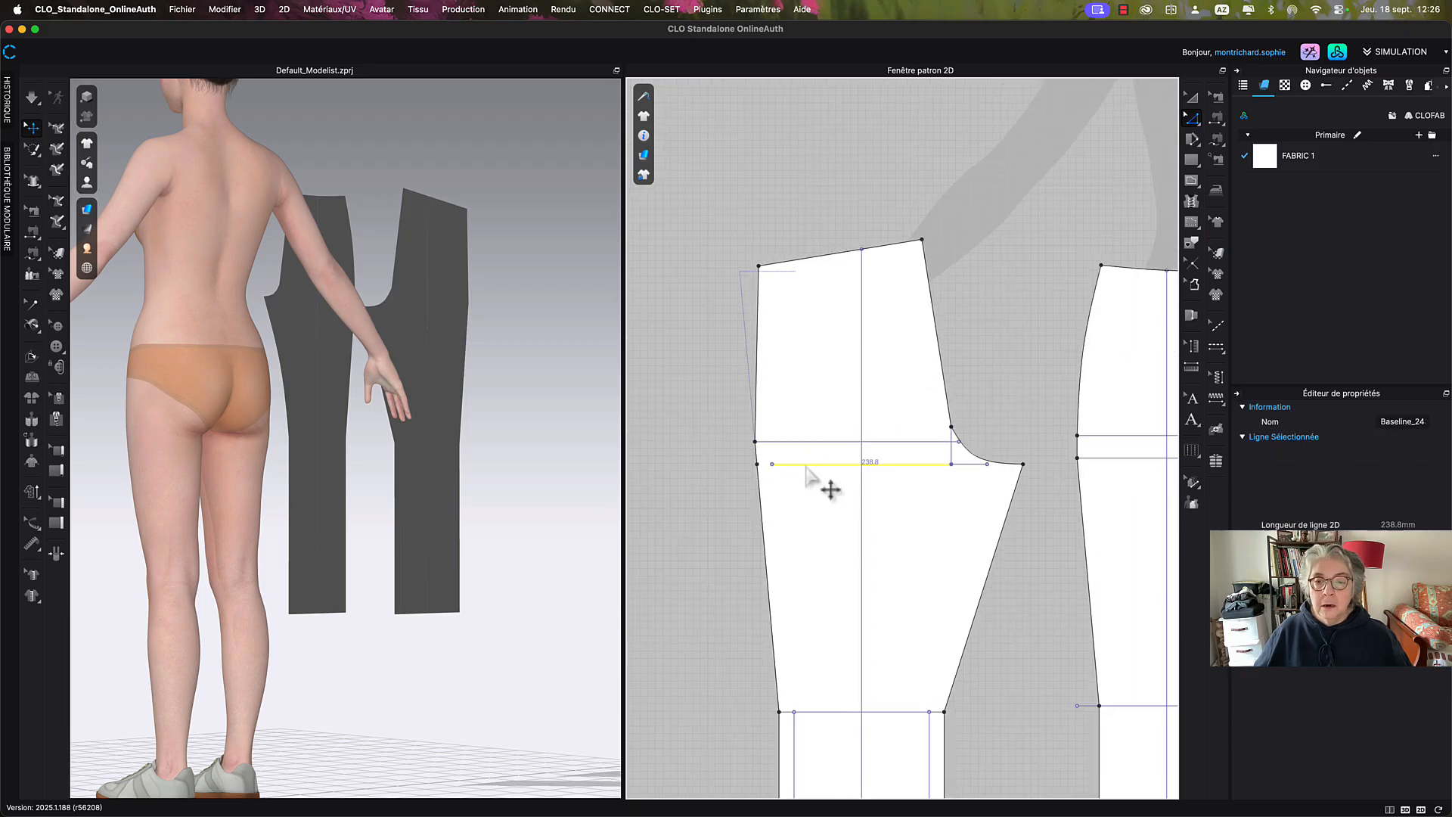
right_click(807, 464)
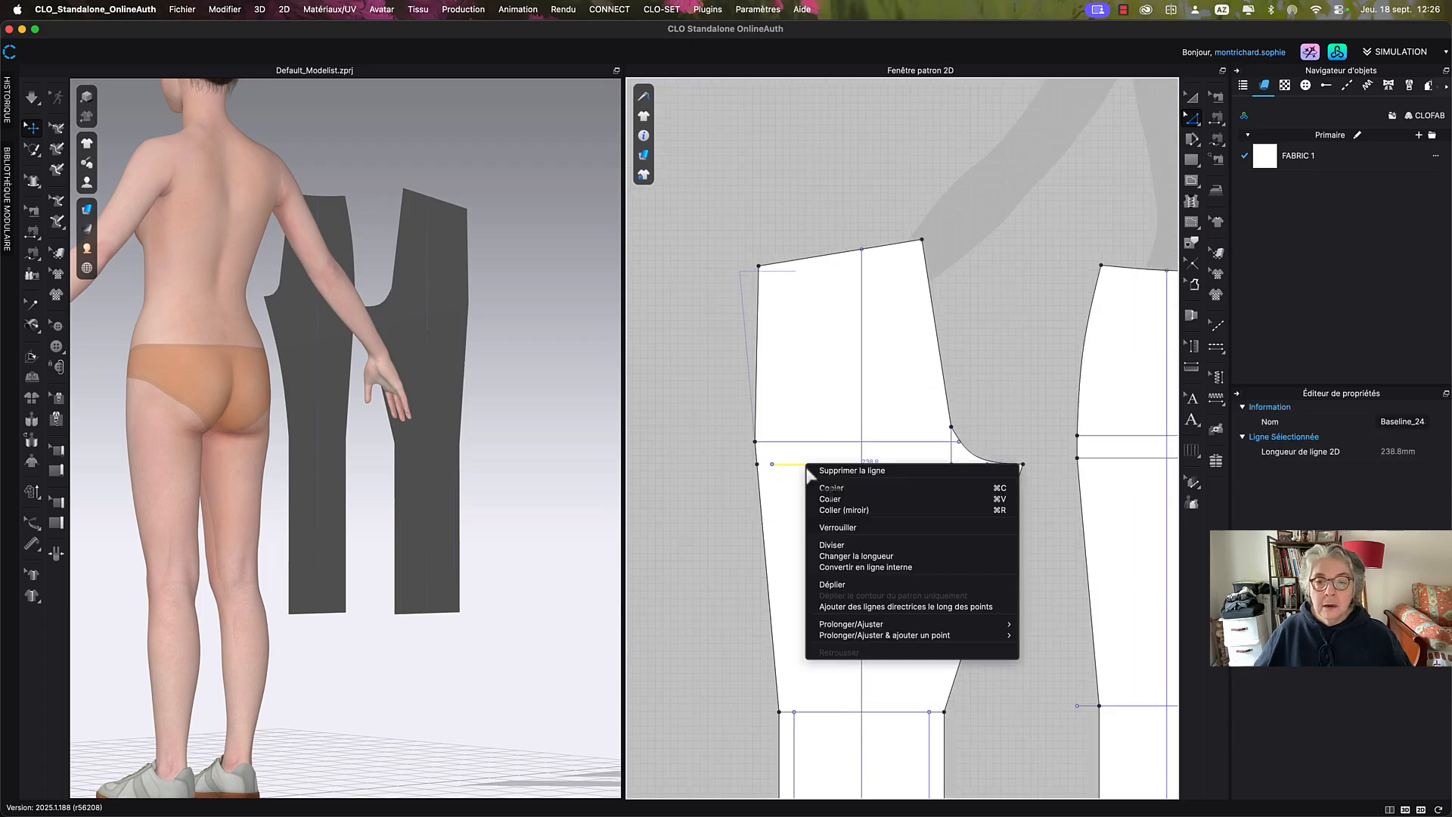
left_click(1002, 412)
left_click(987, 464)
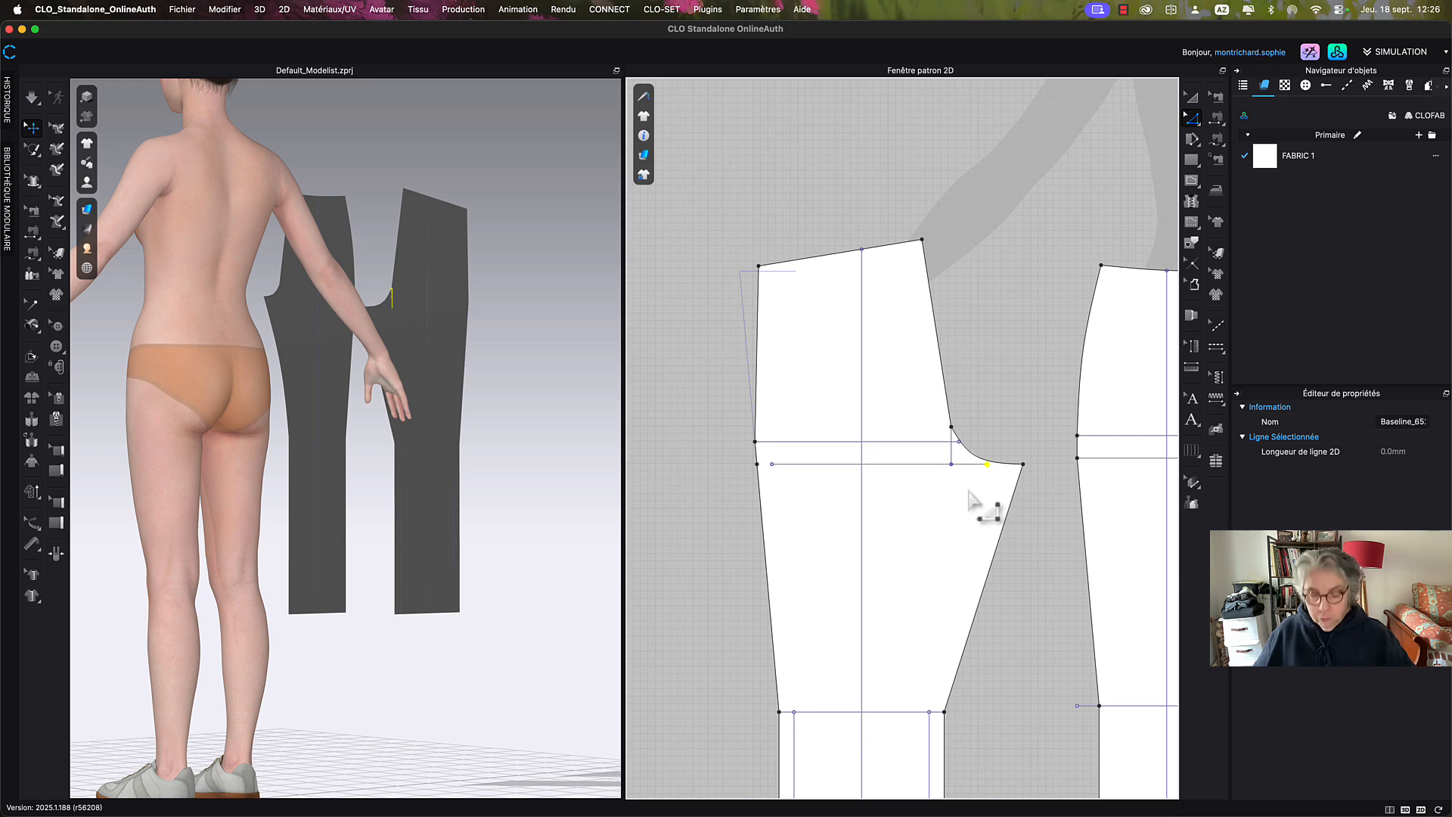
Extend the crotch guide line of the wider piece to the pattern outline.
right_click(891, 466)
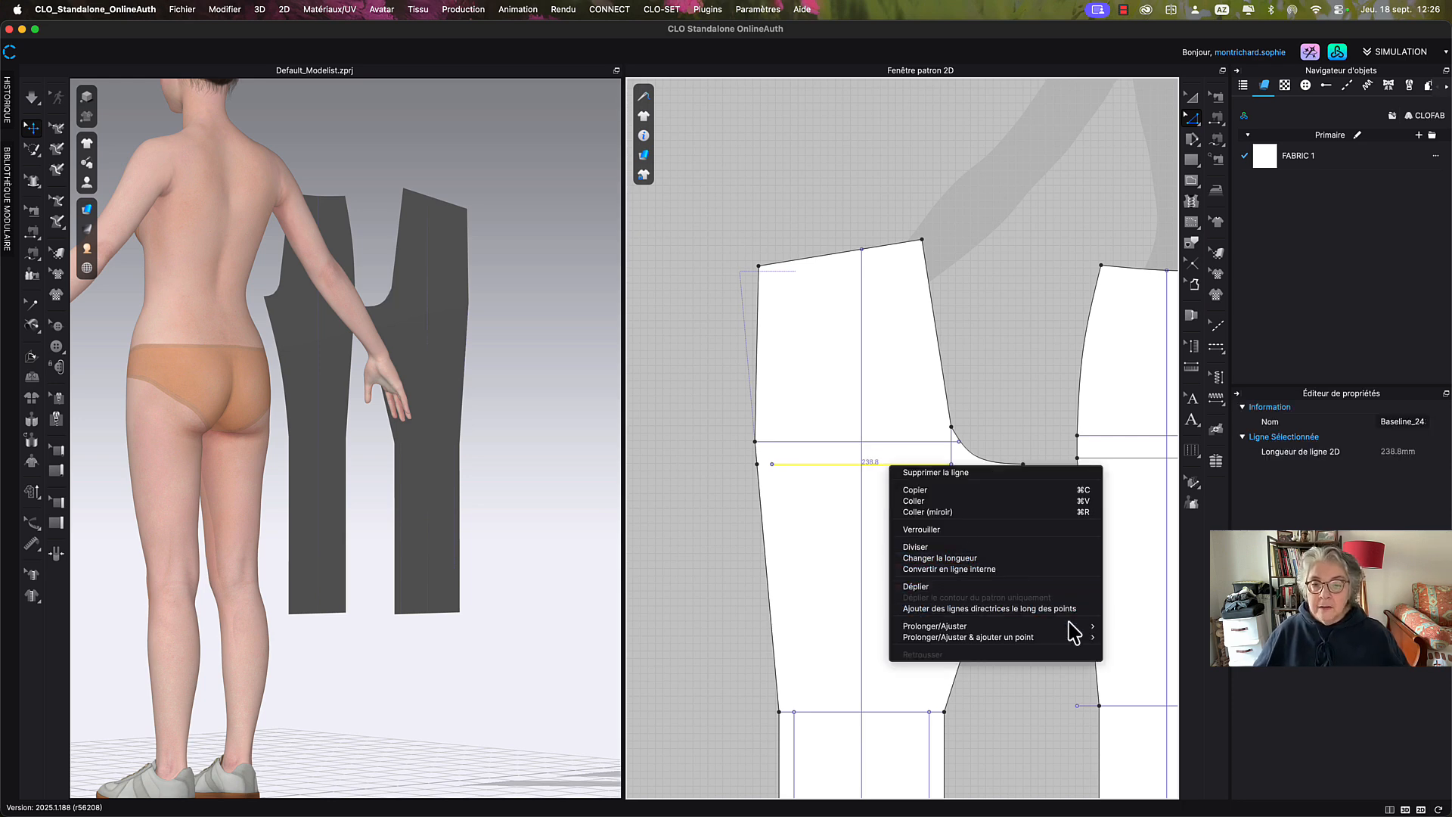
mouse_move(1073, 627)
left_click(1134, 626)
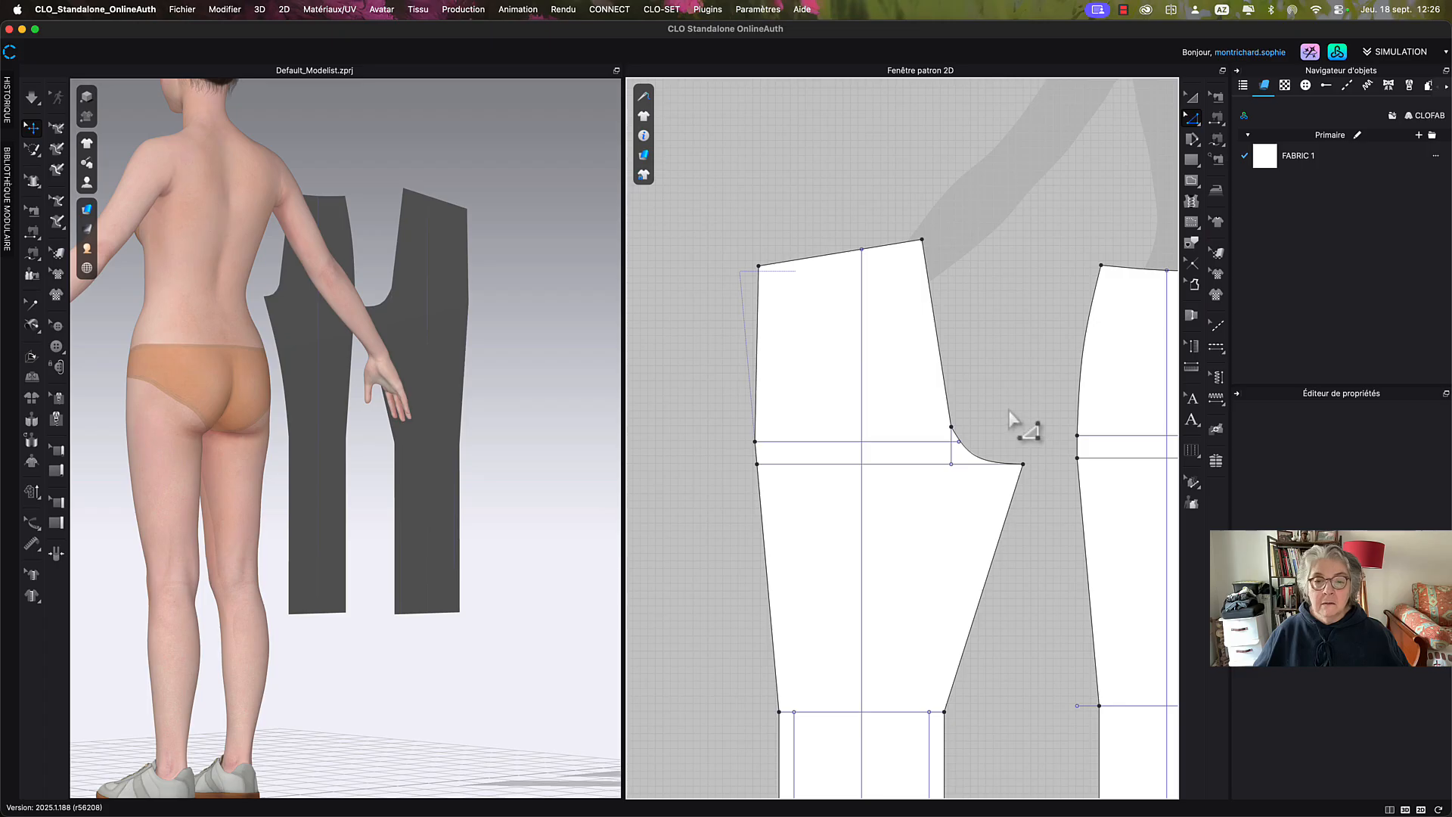
Unlock all base lines of the pattern pieces, and lock all base lines again.
scroll(798, 514, "down", 5)
scroll(797, 484, "up", 2)
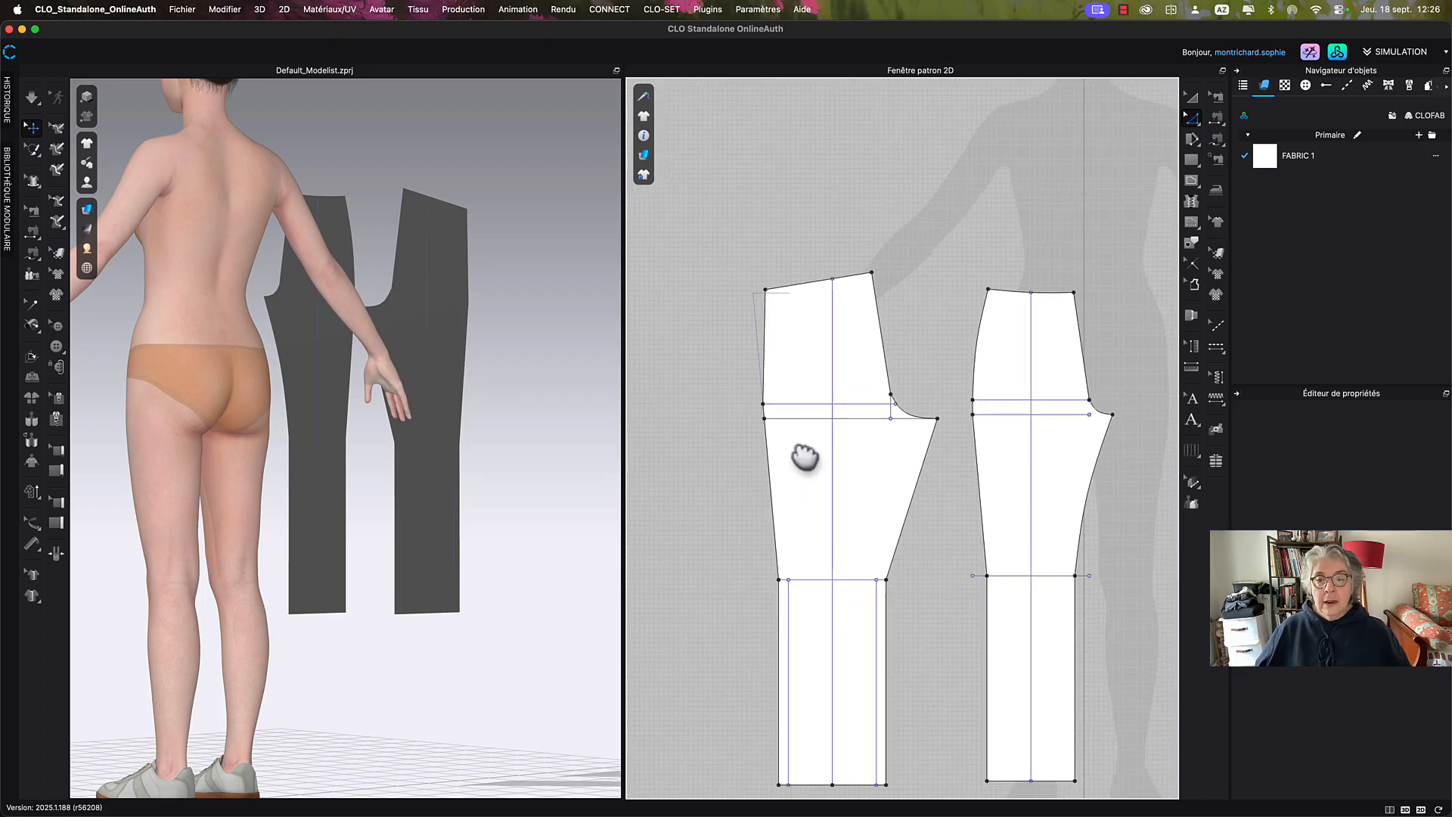
left_click(645, 177)
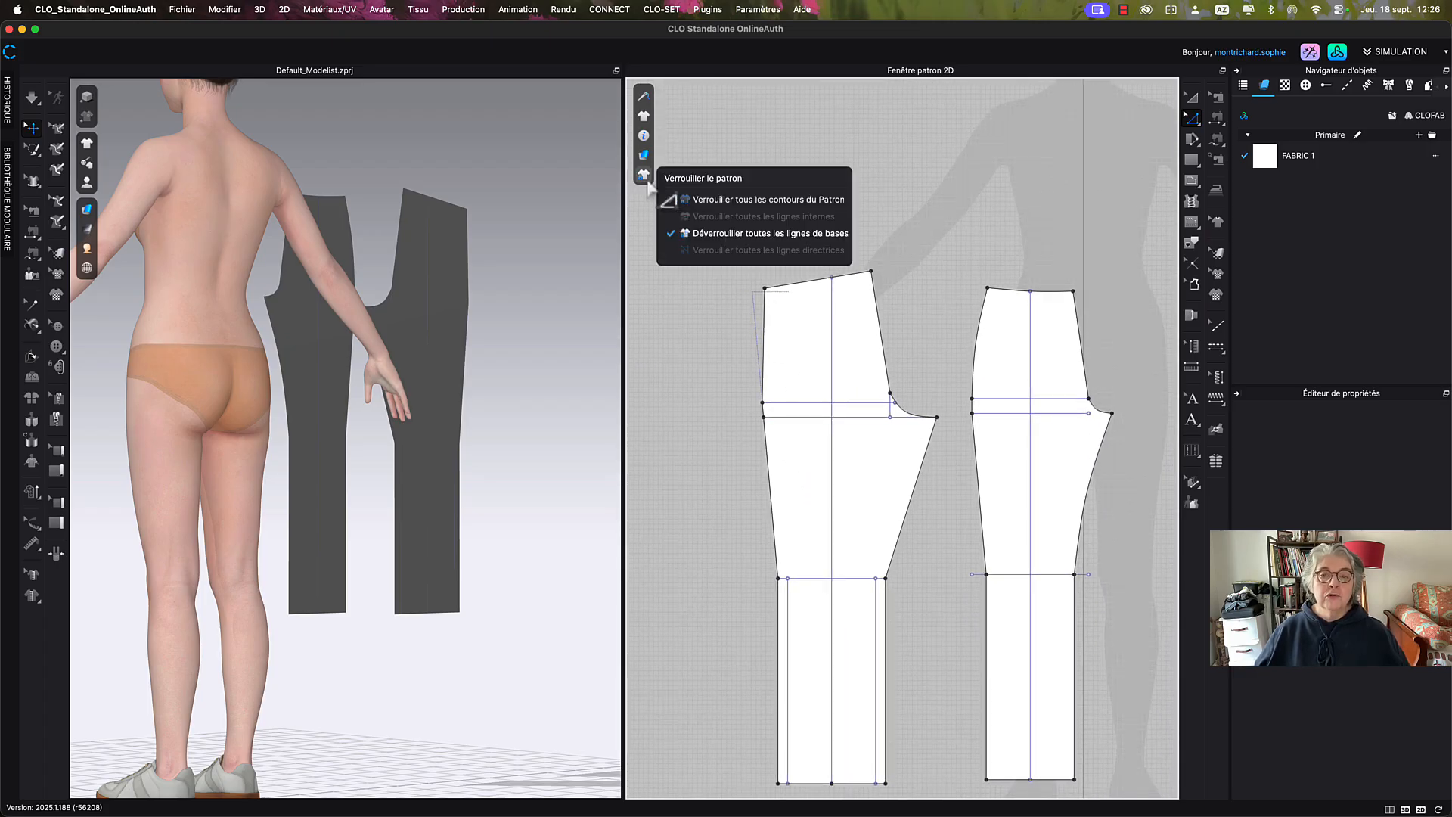
left_click(711, 237)
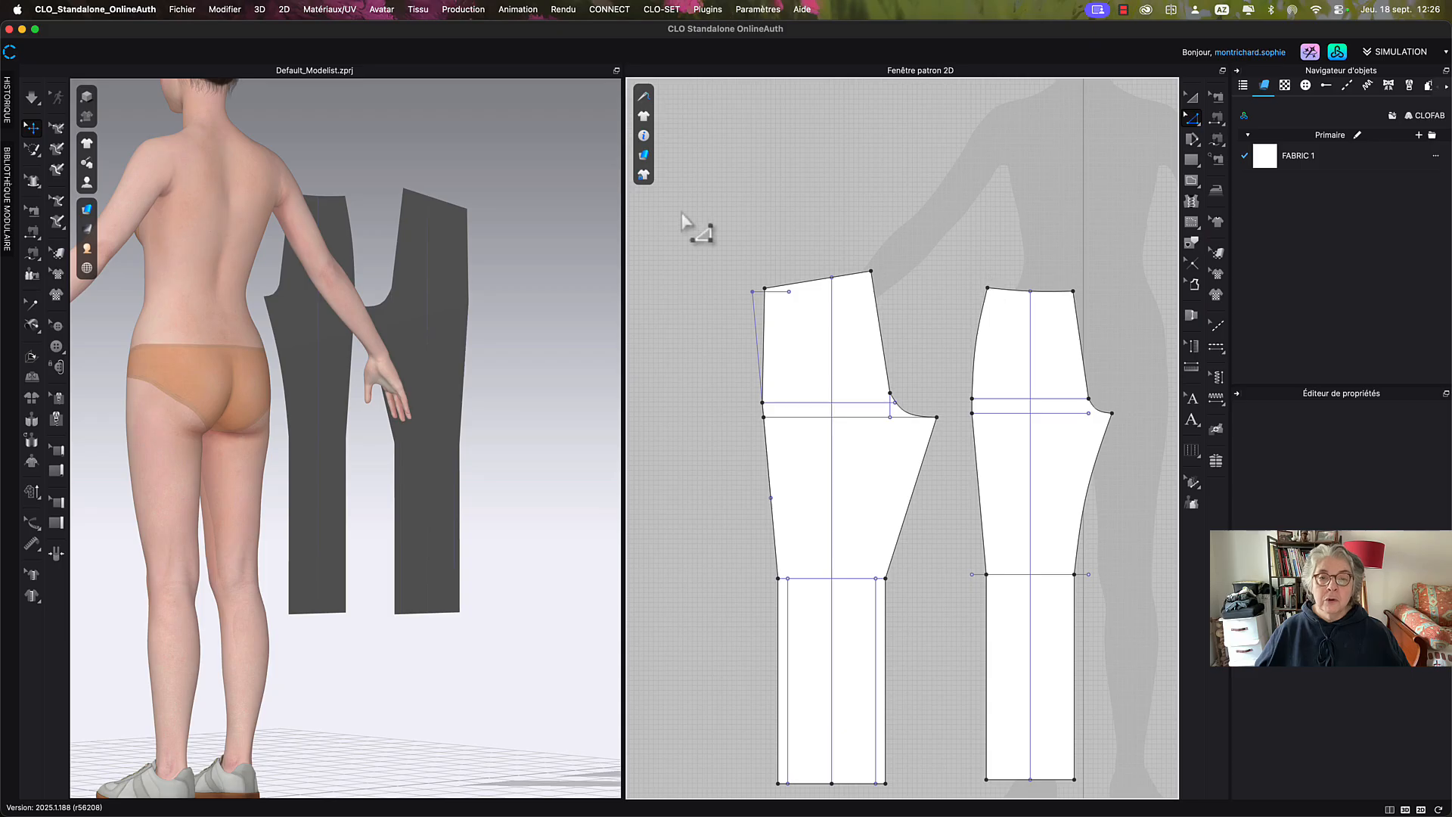
left_click(644, 174)
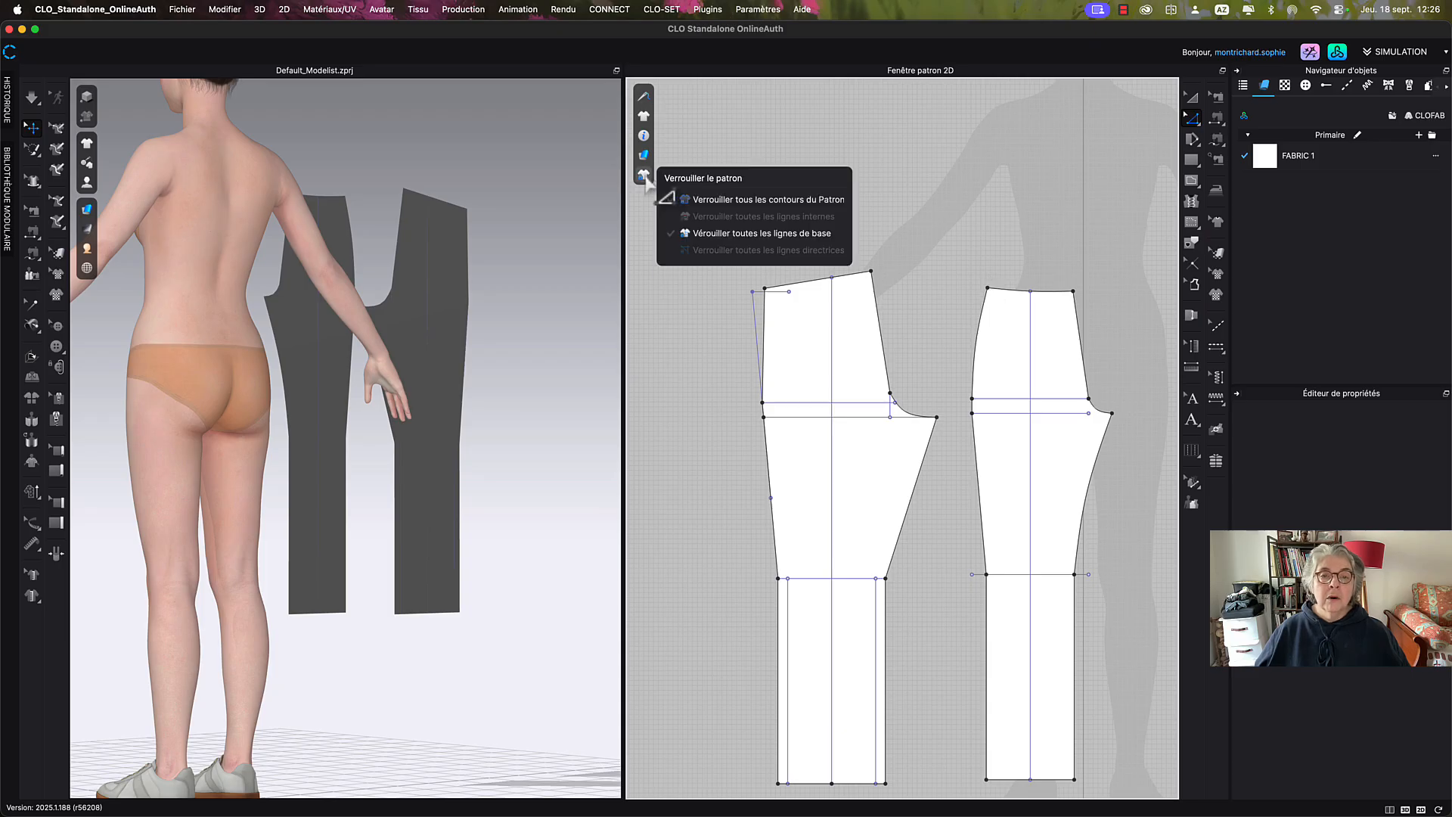
left_click(711, 235)
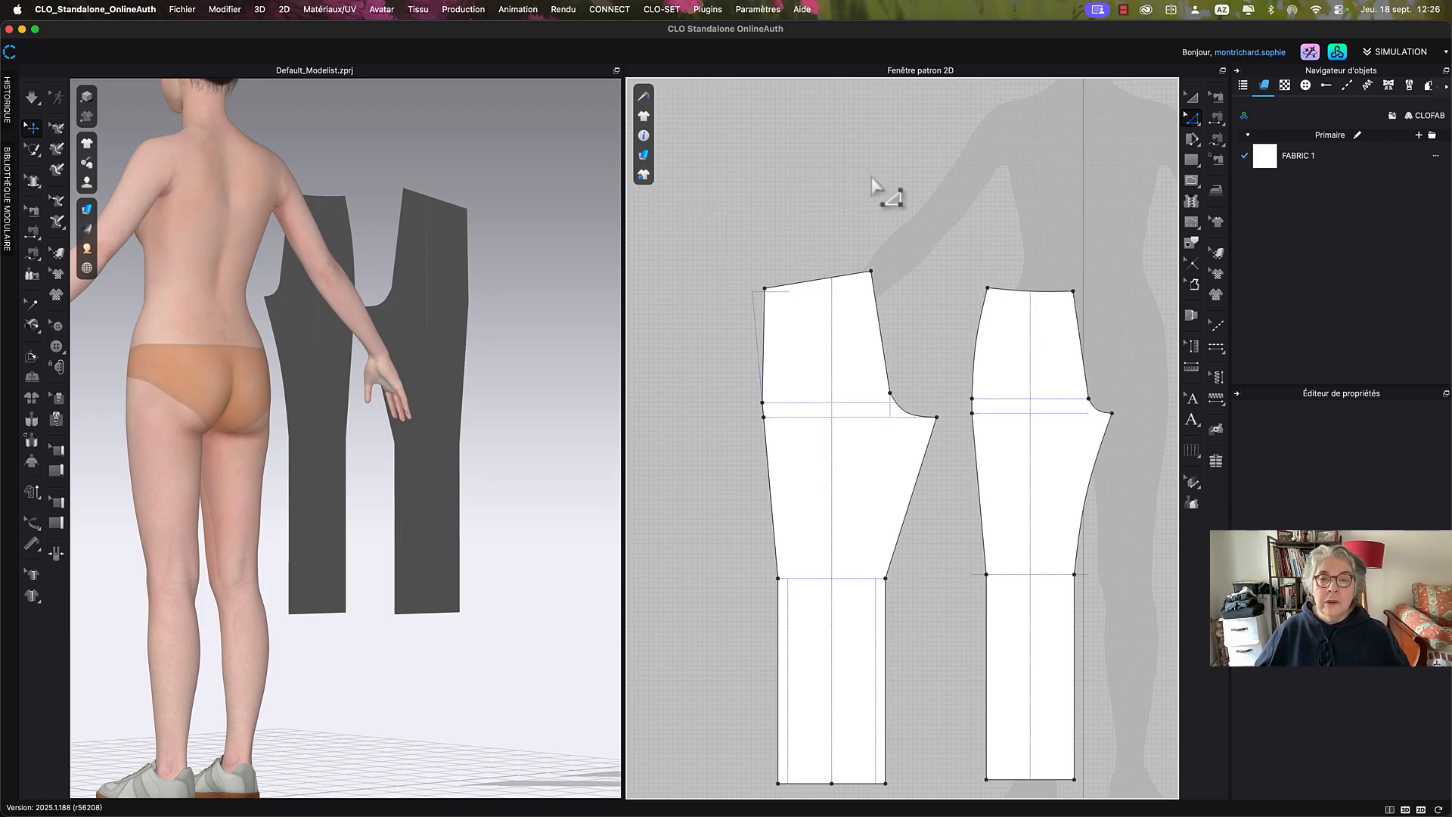
scroll(837, 406, "up", 5)
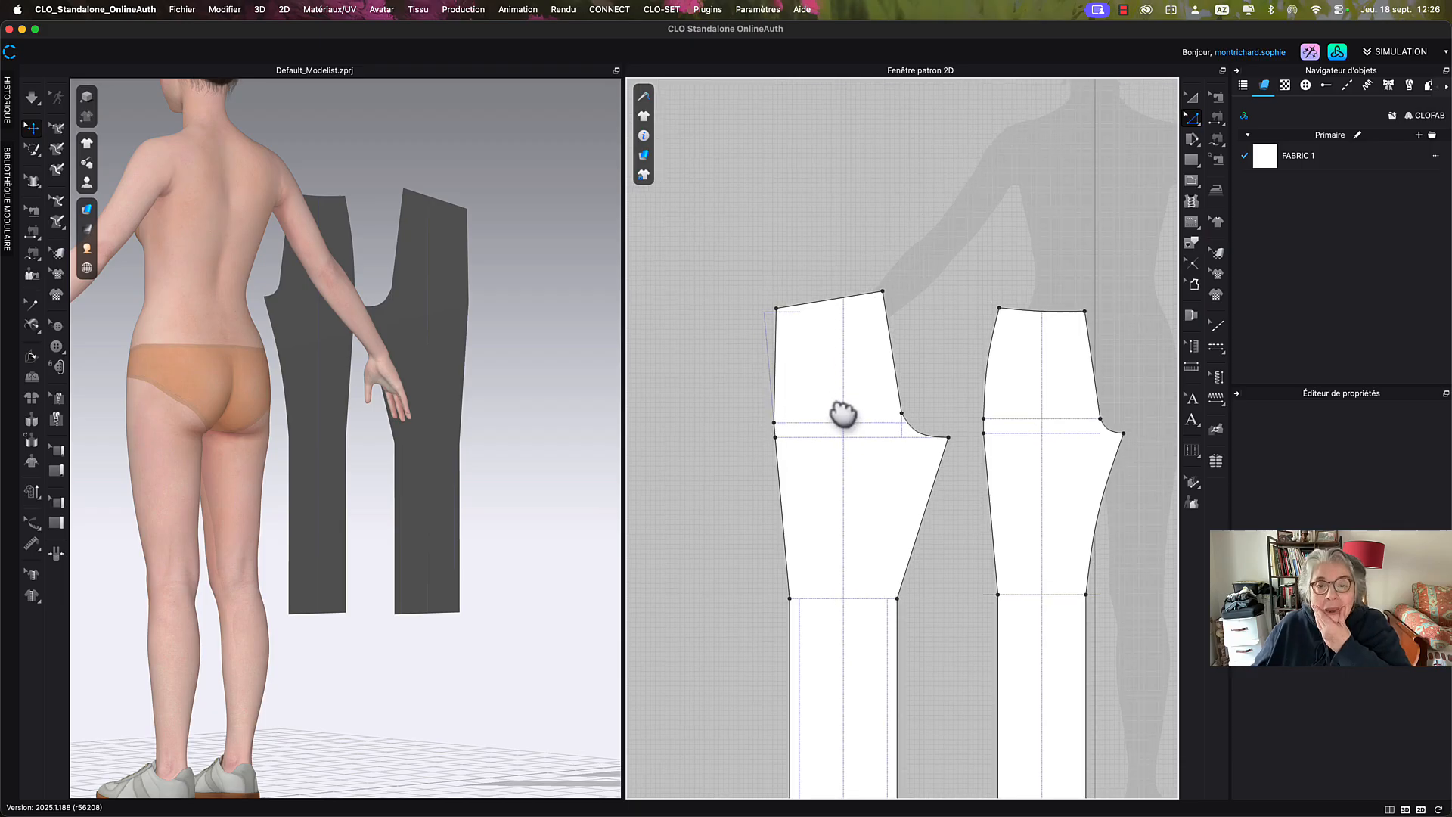
middle_click_drag(838, 349, 853, 358)
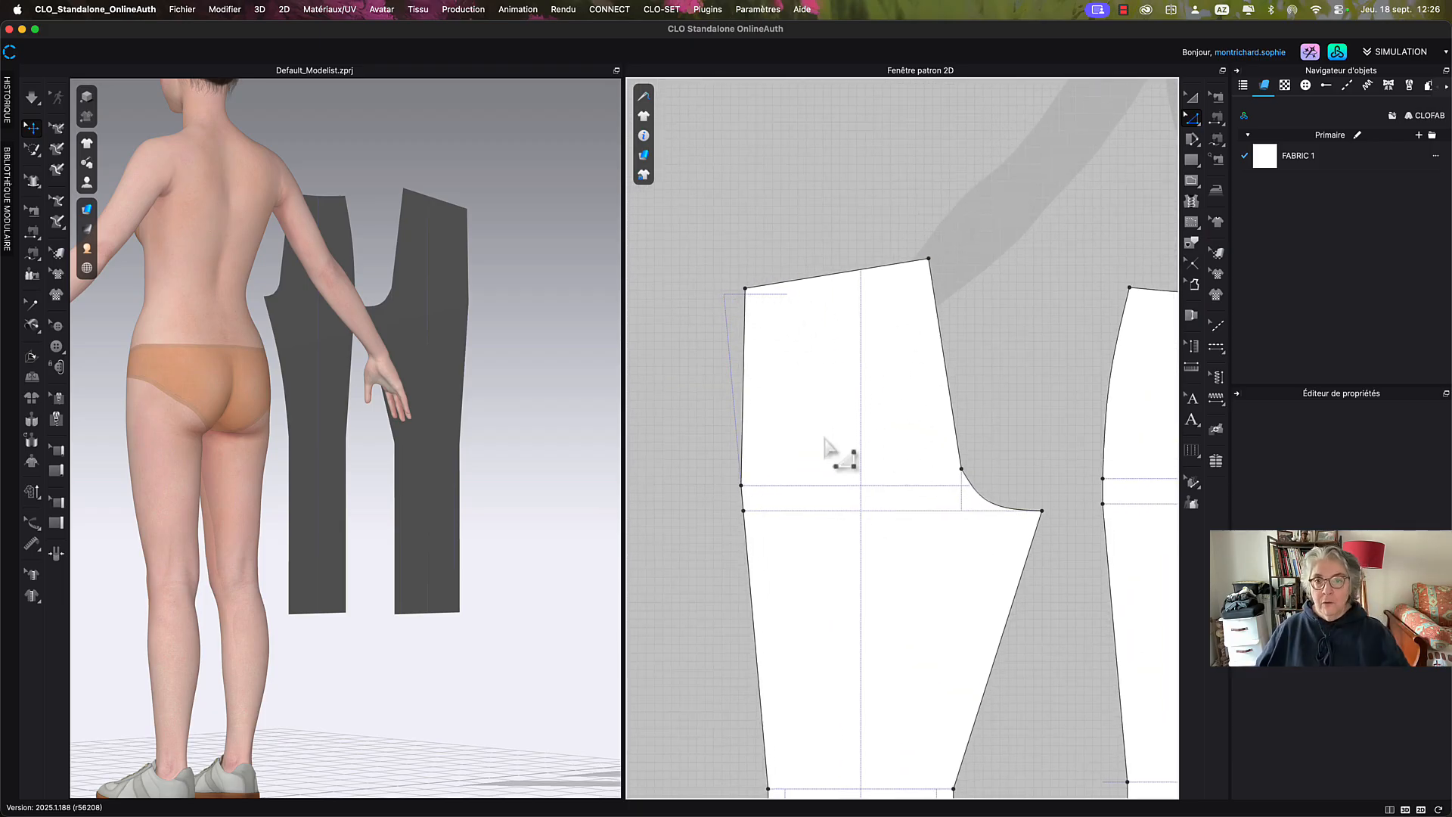
middle_click_drag(836, 454, 832, 463)
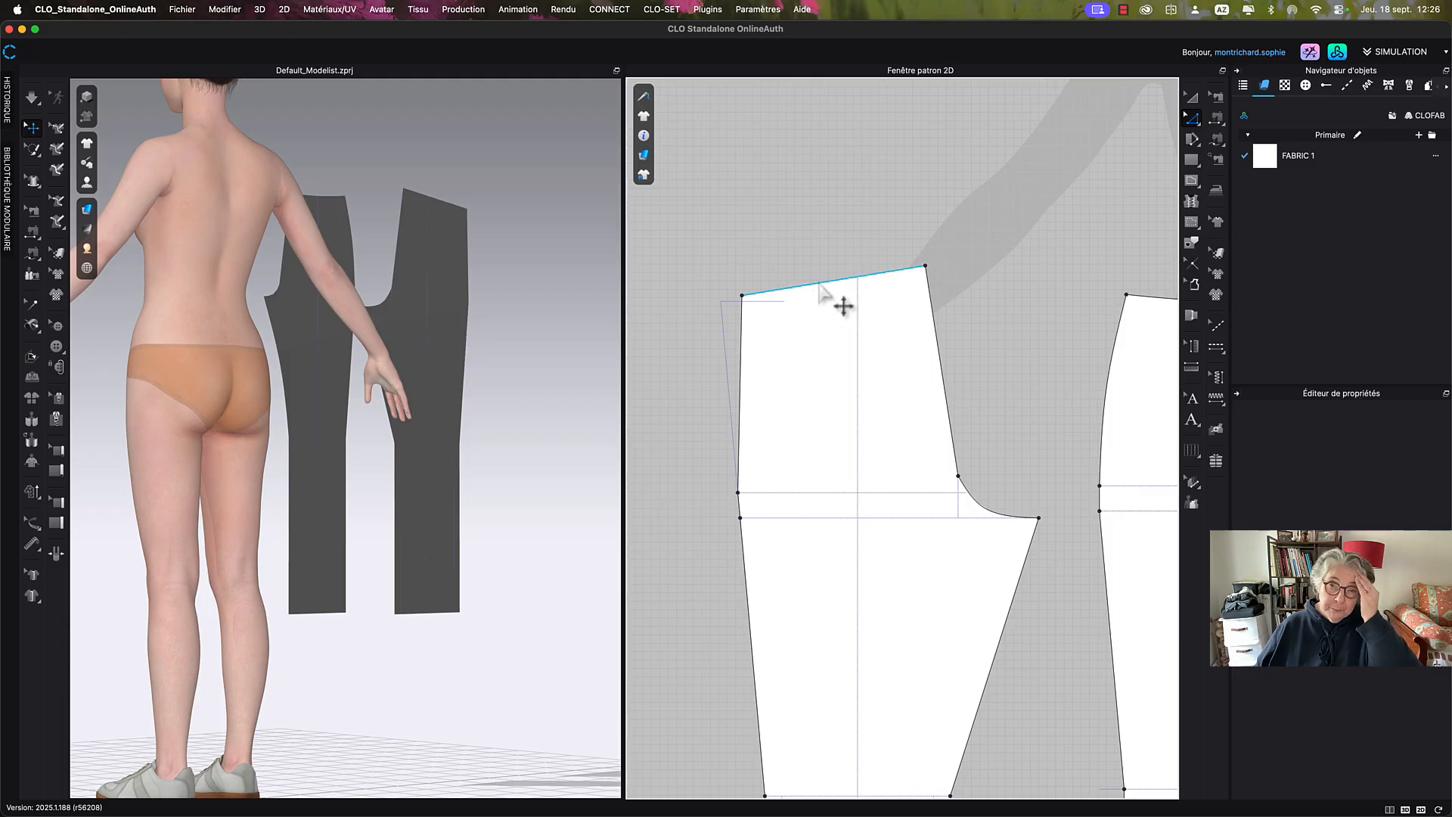
left_click(822, 284)
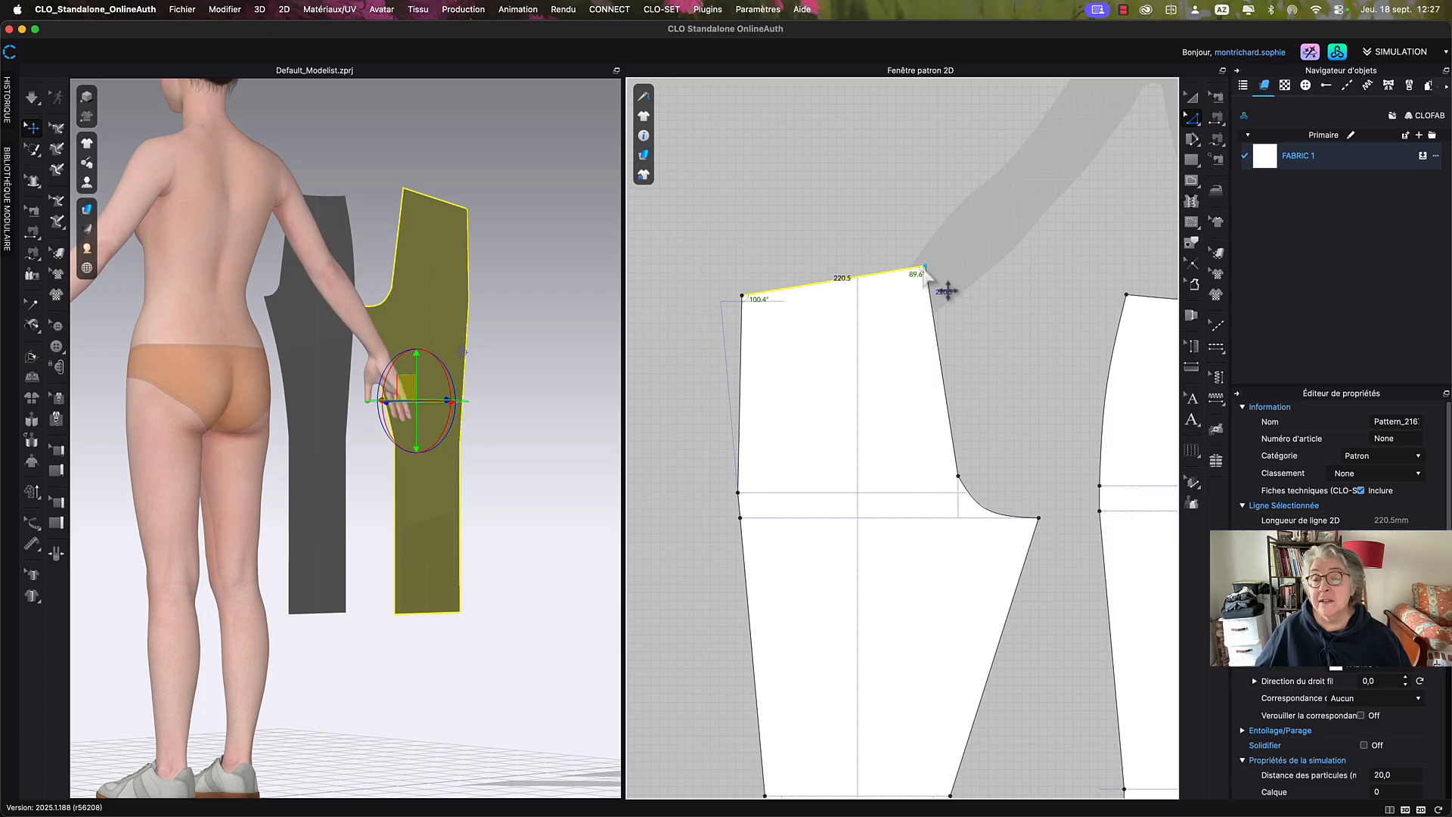
left_click_drag(924, 266, 915, 269)
right_click(915, 268)
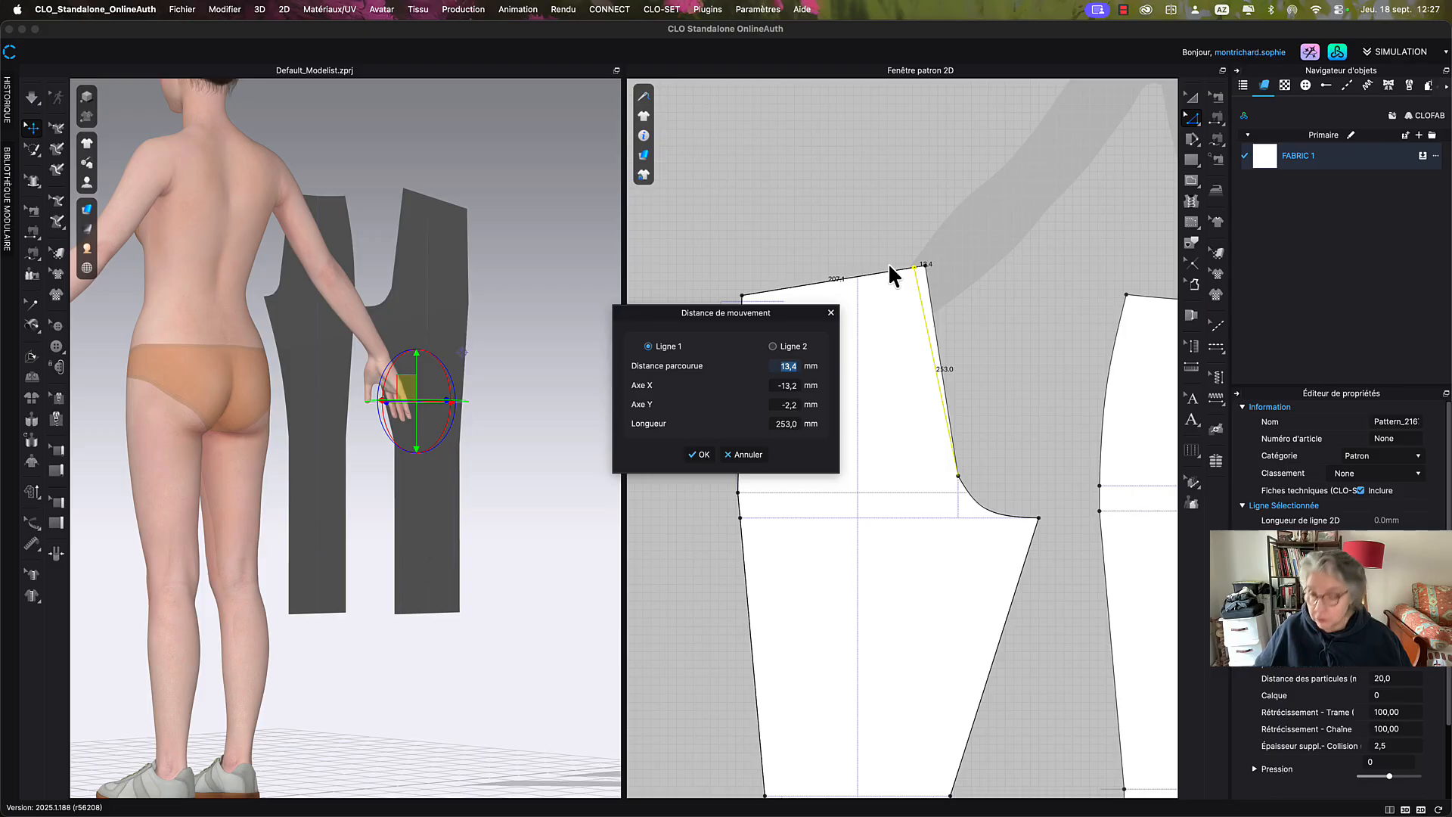
type("30")
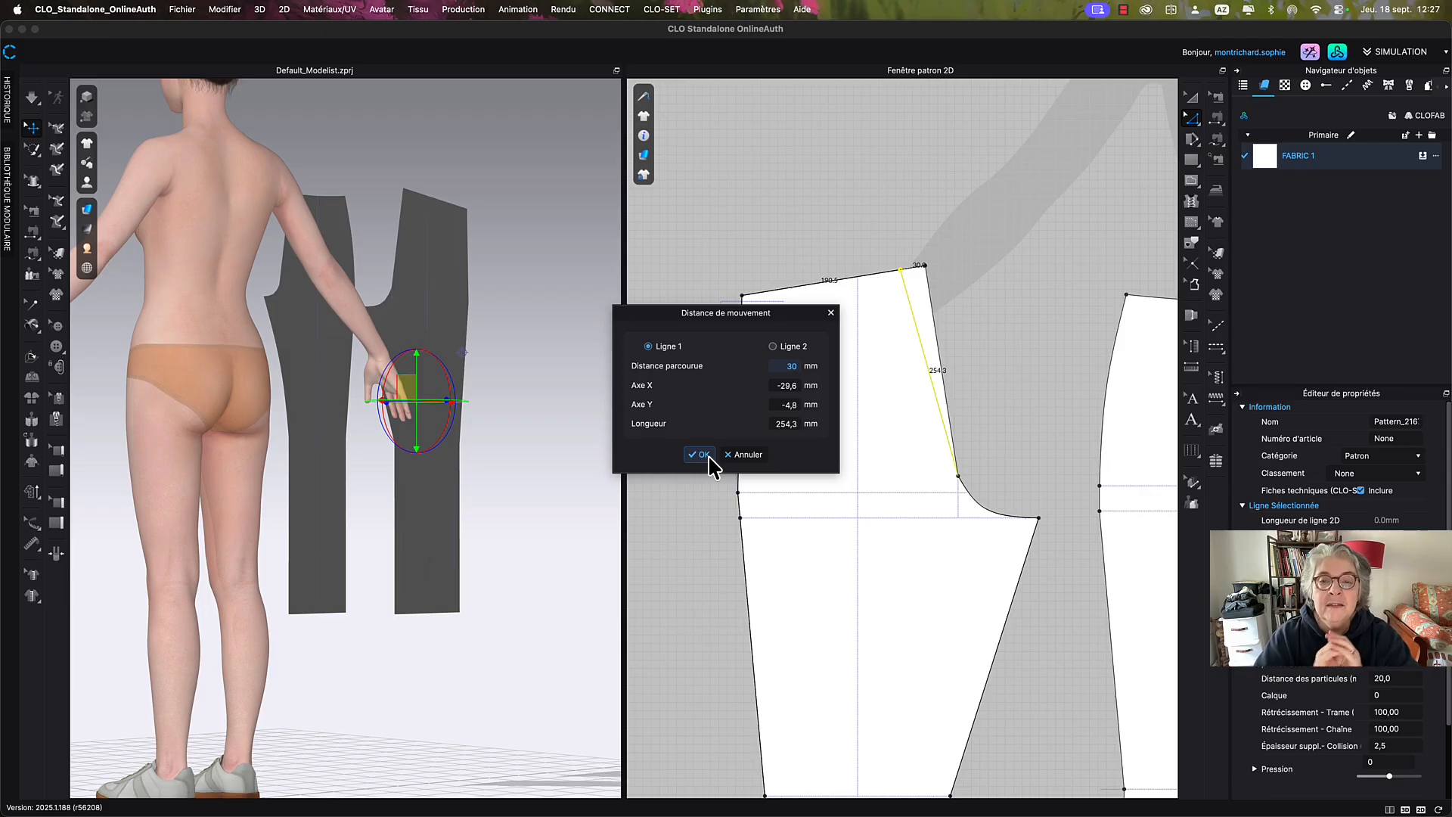
left_click(749, 456)
Change the length of the wider piece's waist line to 195 mm with the direction set to Début.
left_click(871, 277)
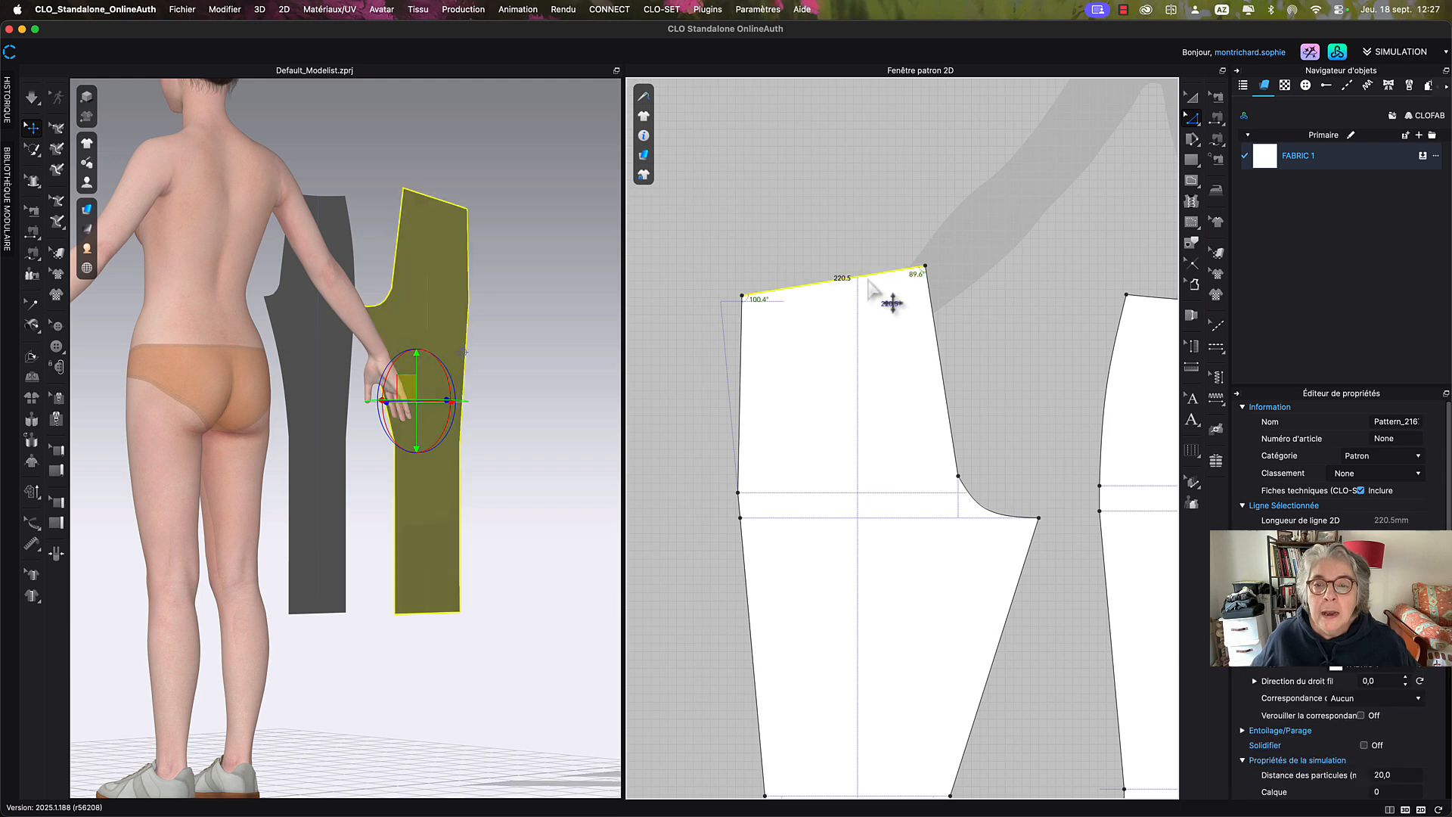
right_click(870, 278)
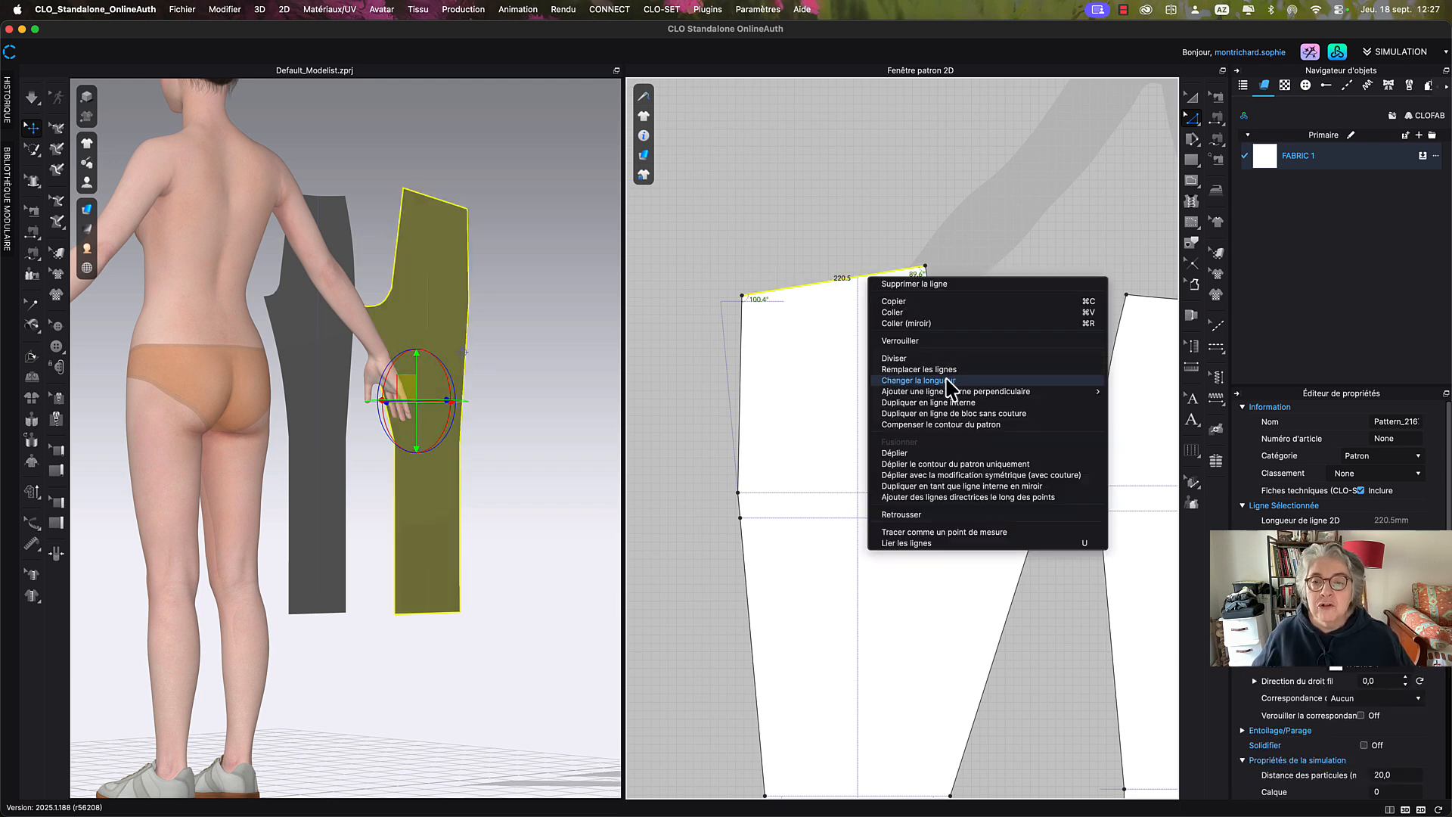
left_click(944, 381)
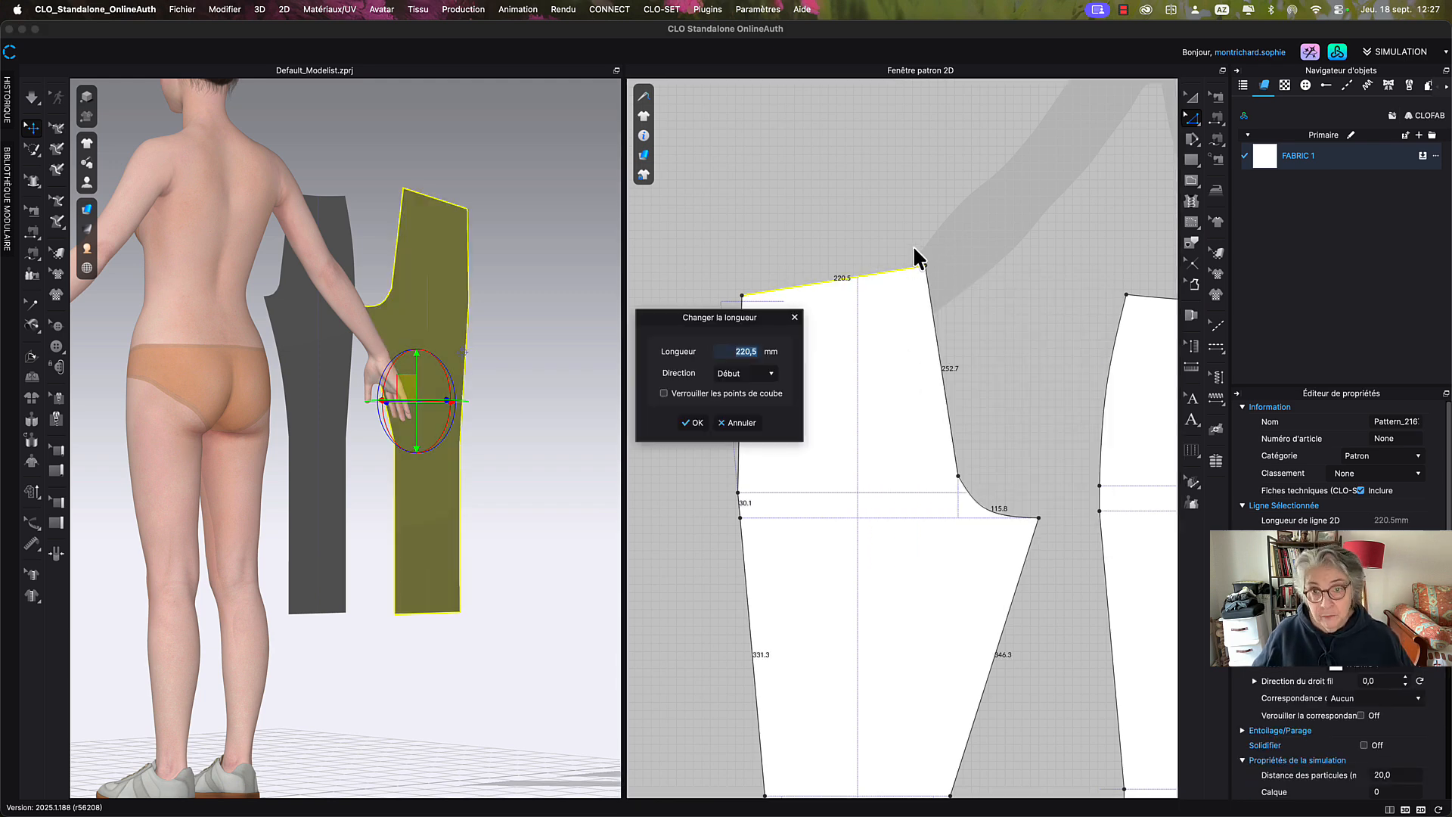
left_click(755, 355)
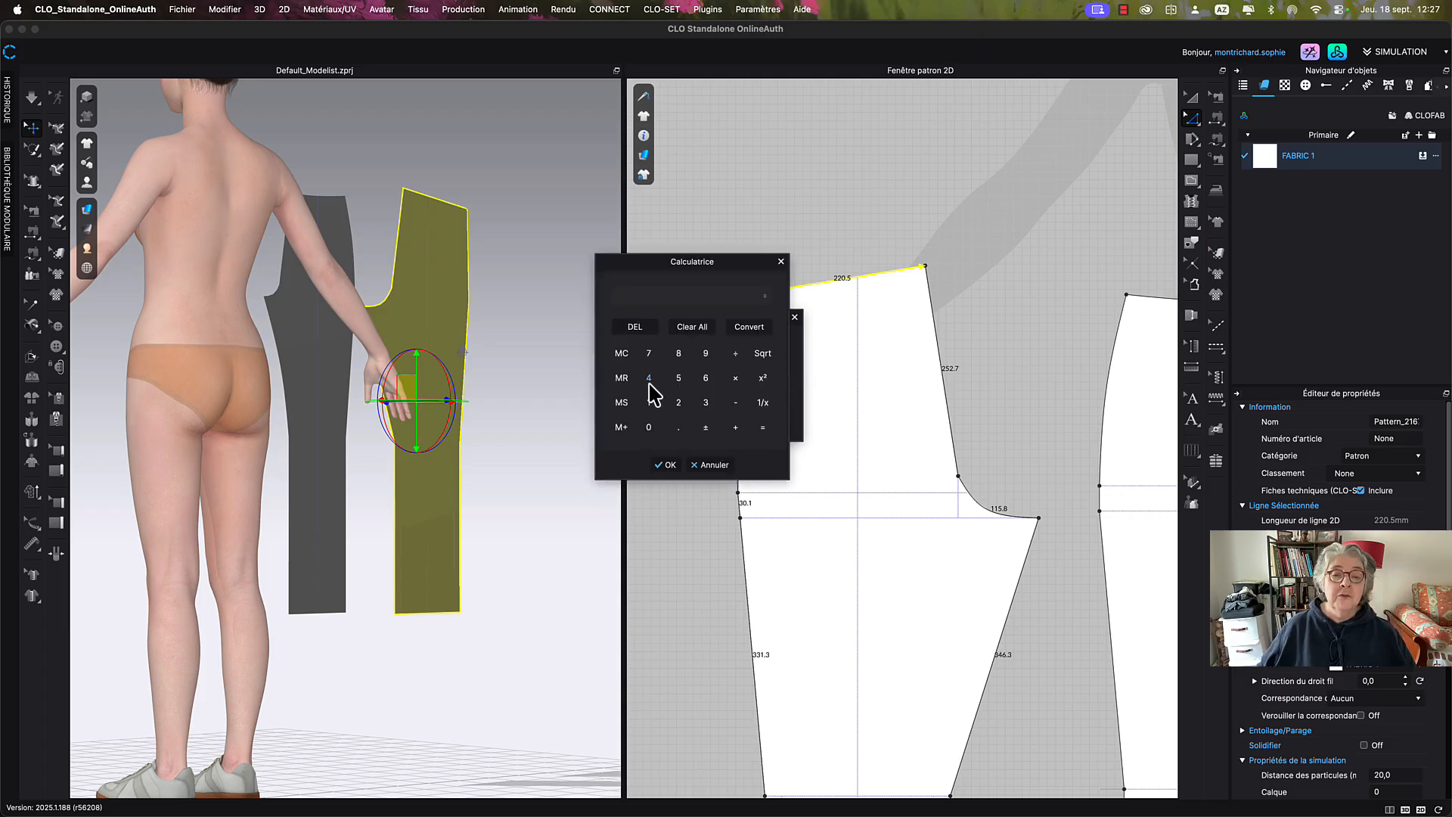
left_click(650, 404)
left_click(648, 354)
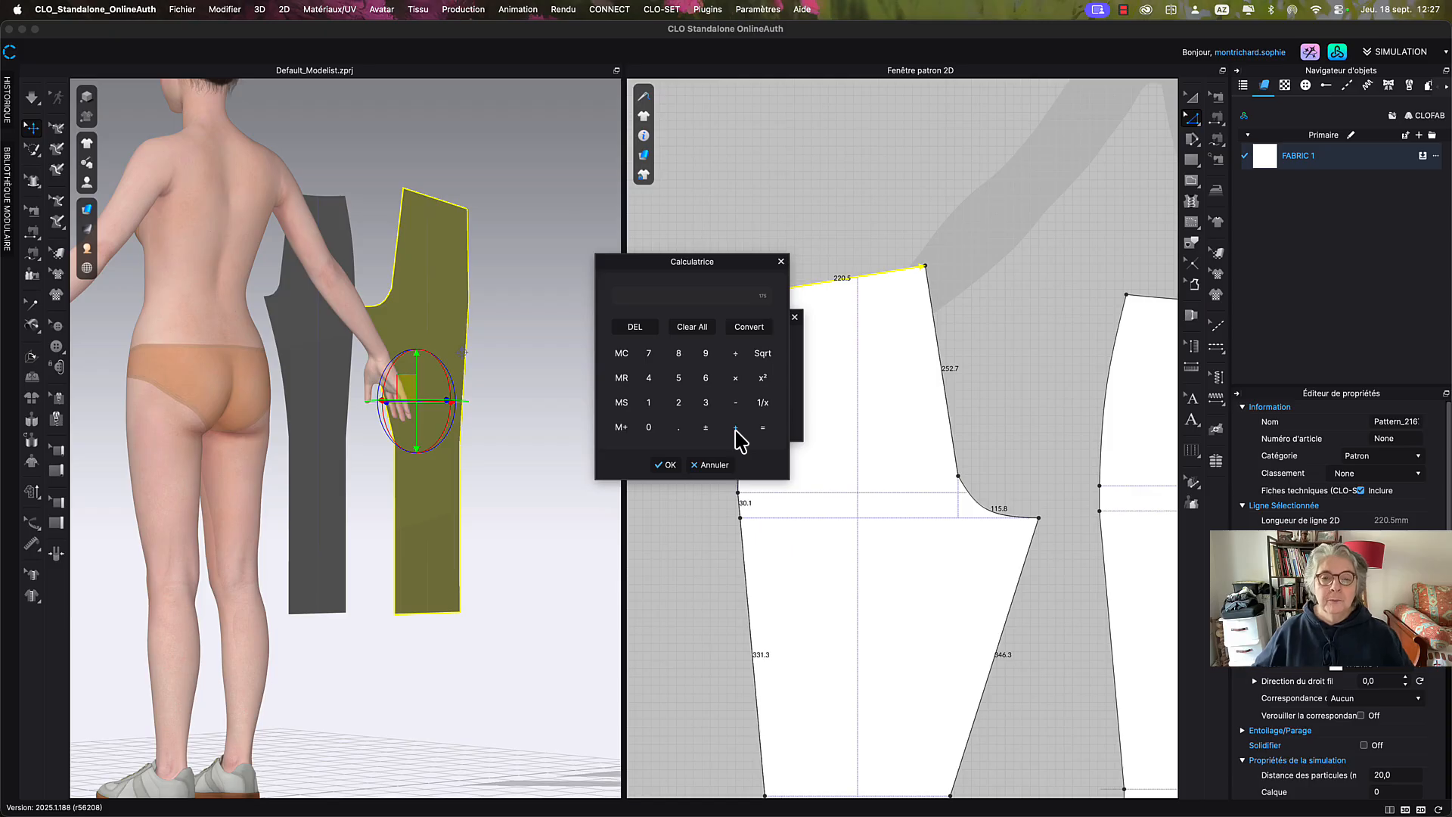
left_click(679, 403)
left_click(649, 428)
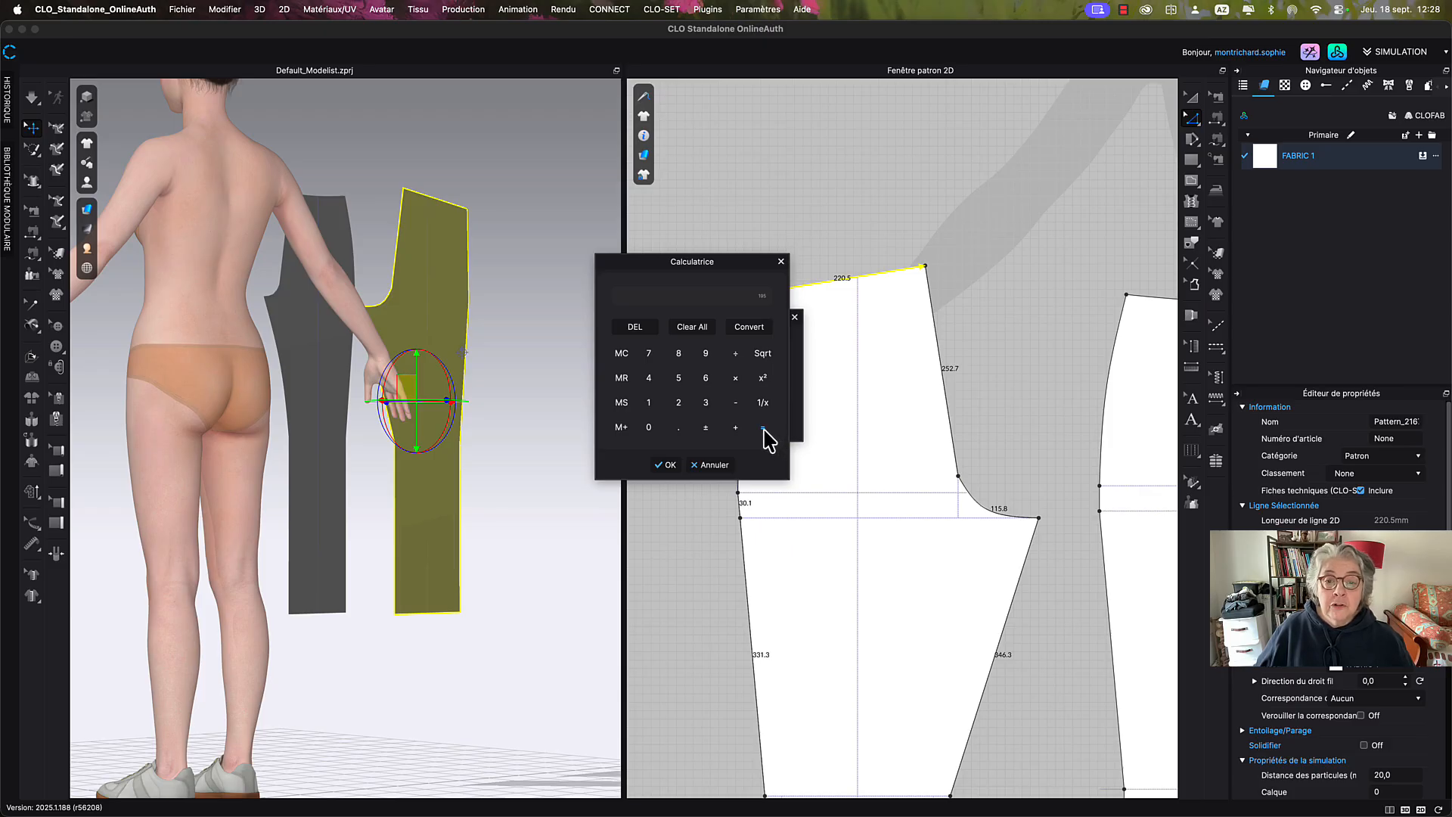
left_click(667, 464)
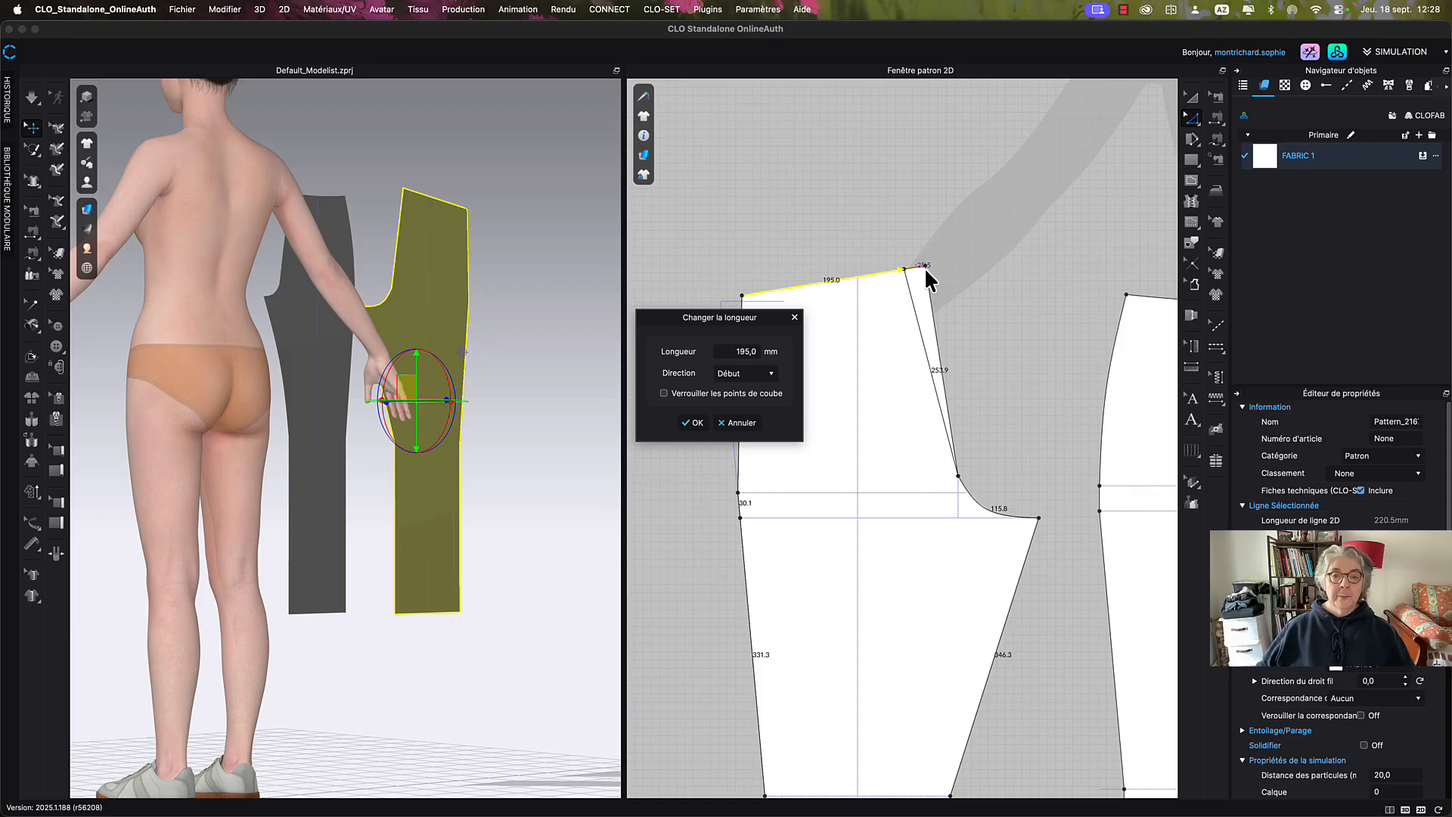
left_click(701, 425)
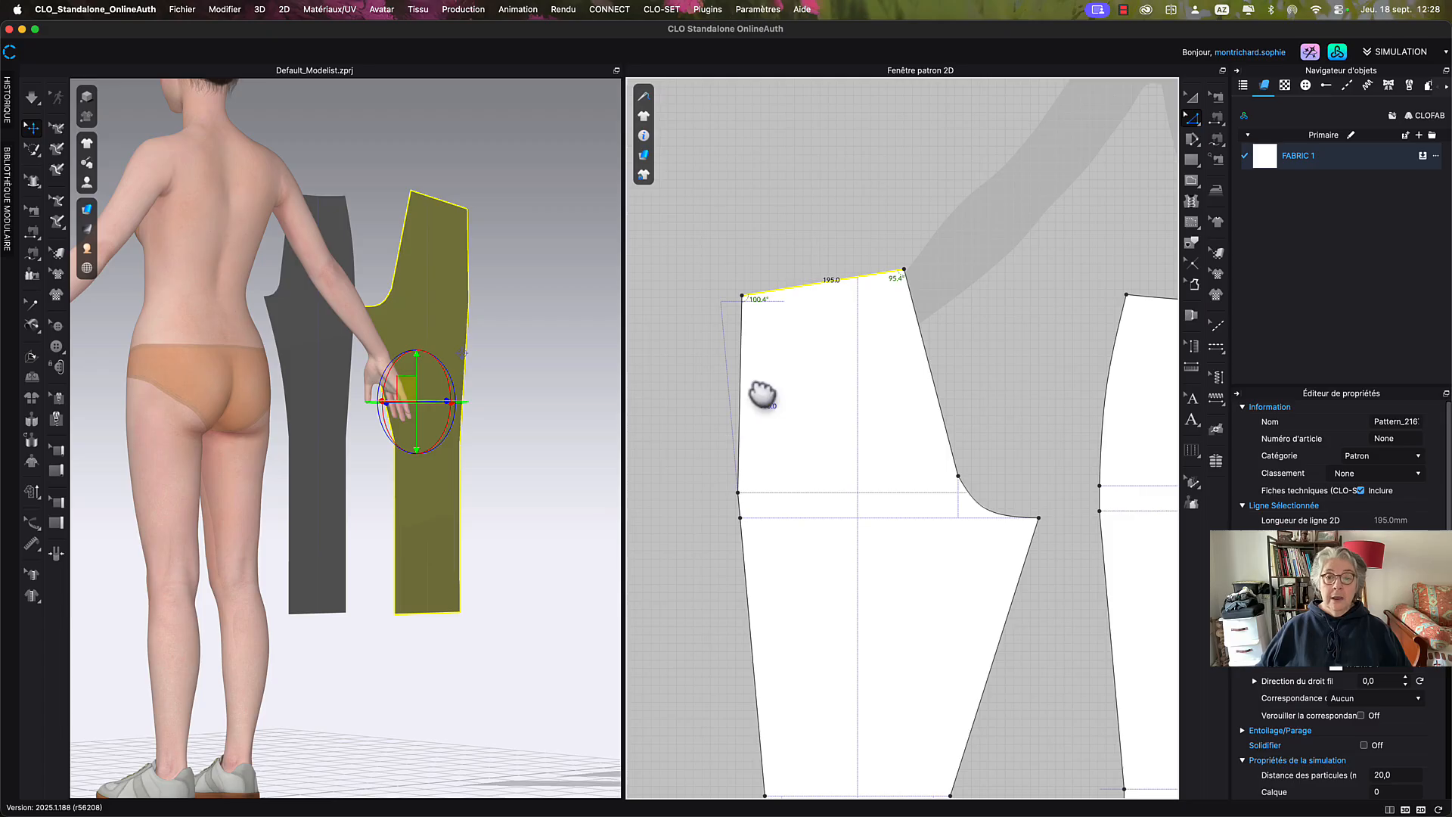
Curve the wider piece's side seam between waist and hip line by moving its mid-length curve point 3 mm horizontally outward.
middle_click_drag(763, 395, 822, 404)
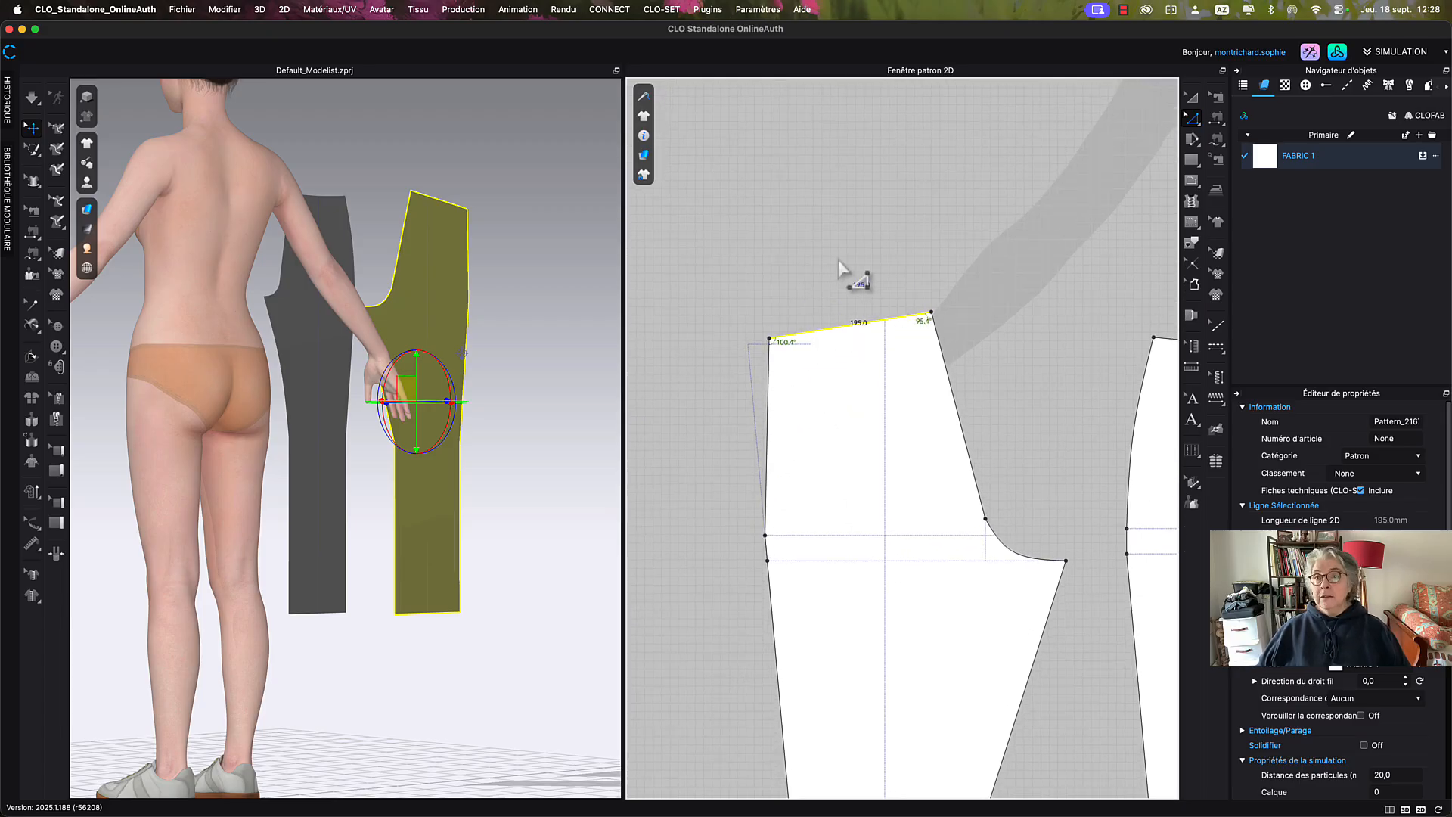
middle_click_drag(839, 263, 854, 255)
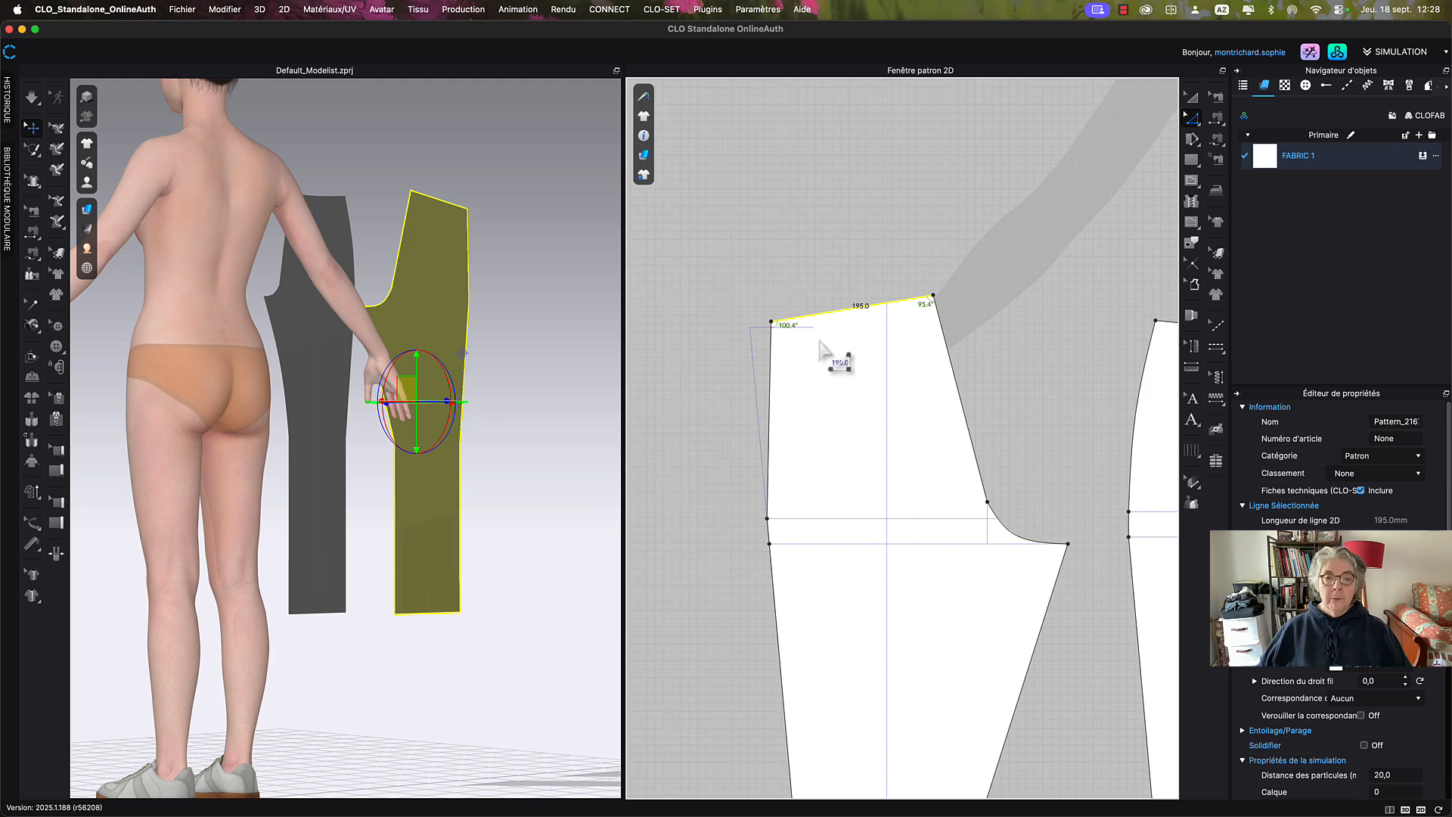
left_click(1192, 119)
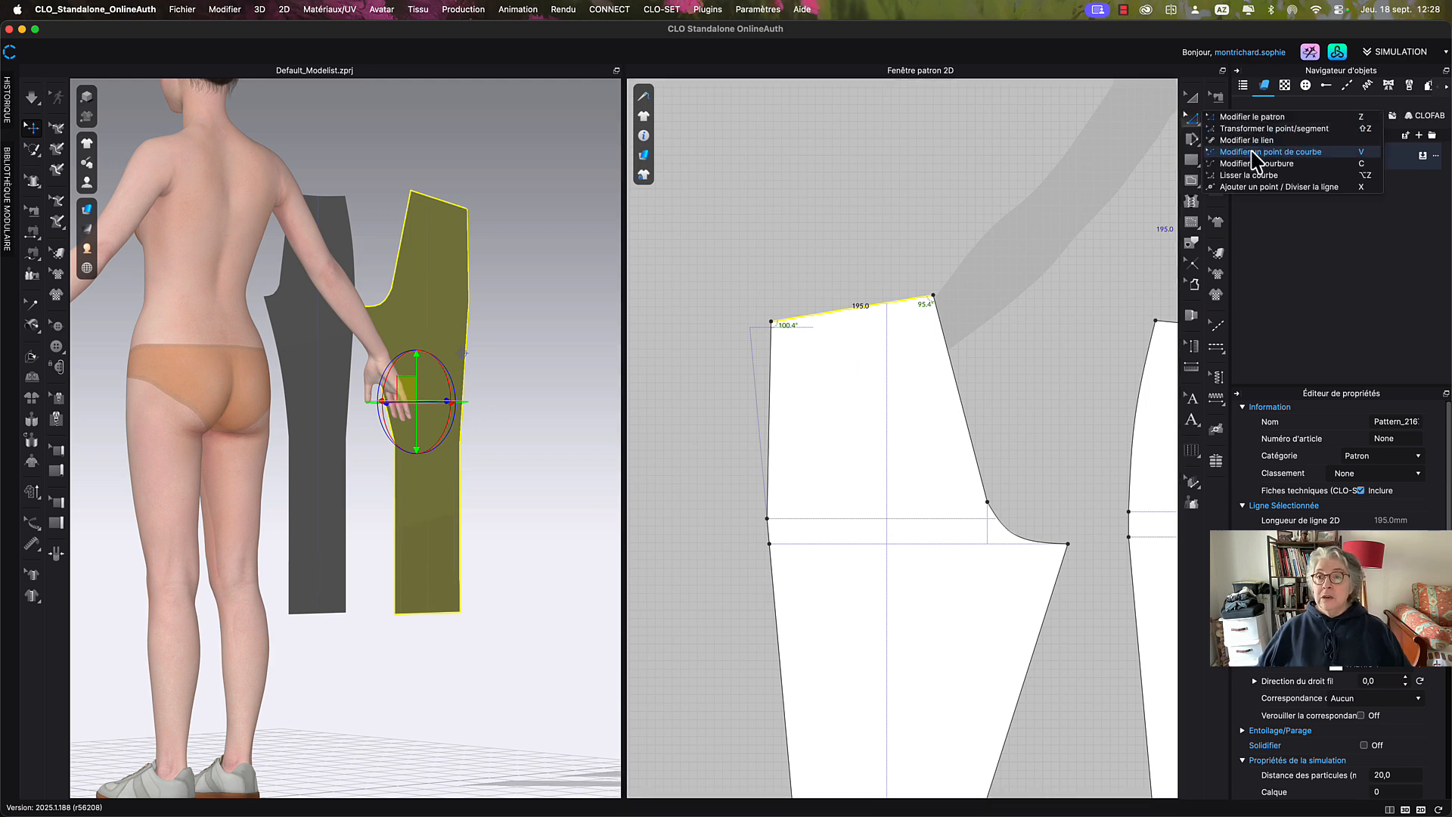
left_click(1254, 152)
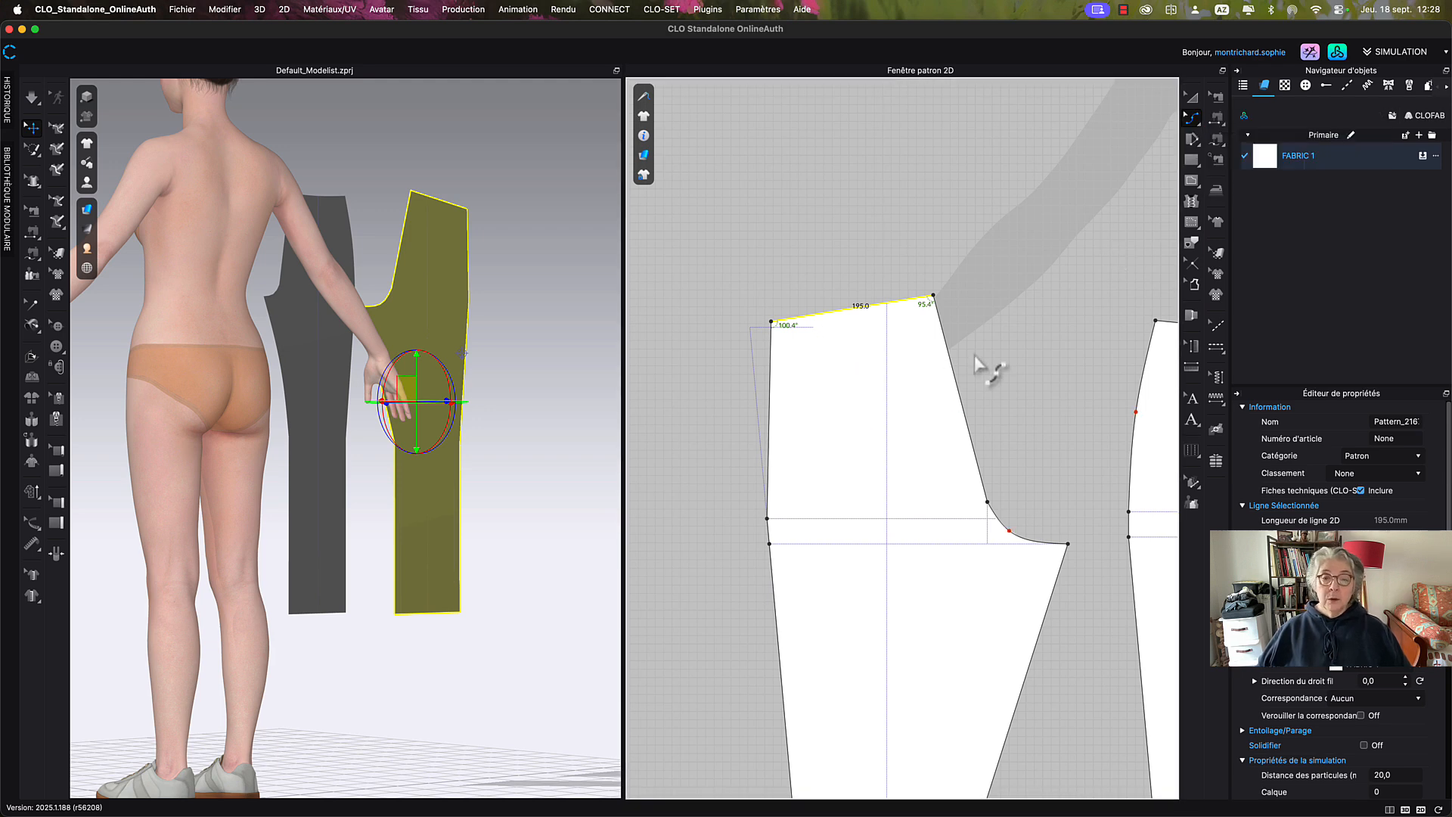
left_click(771, 413)
right_click(789, 431)
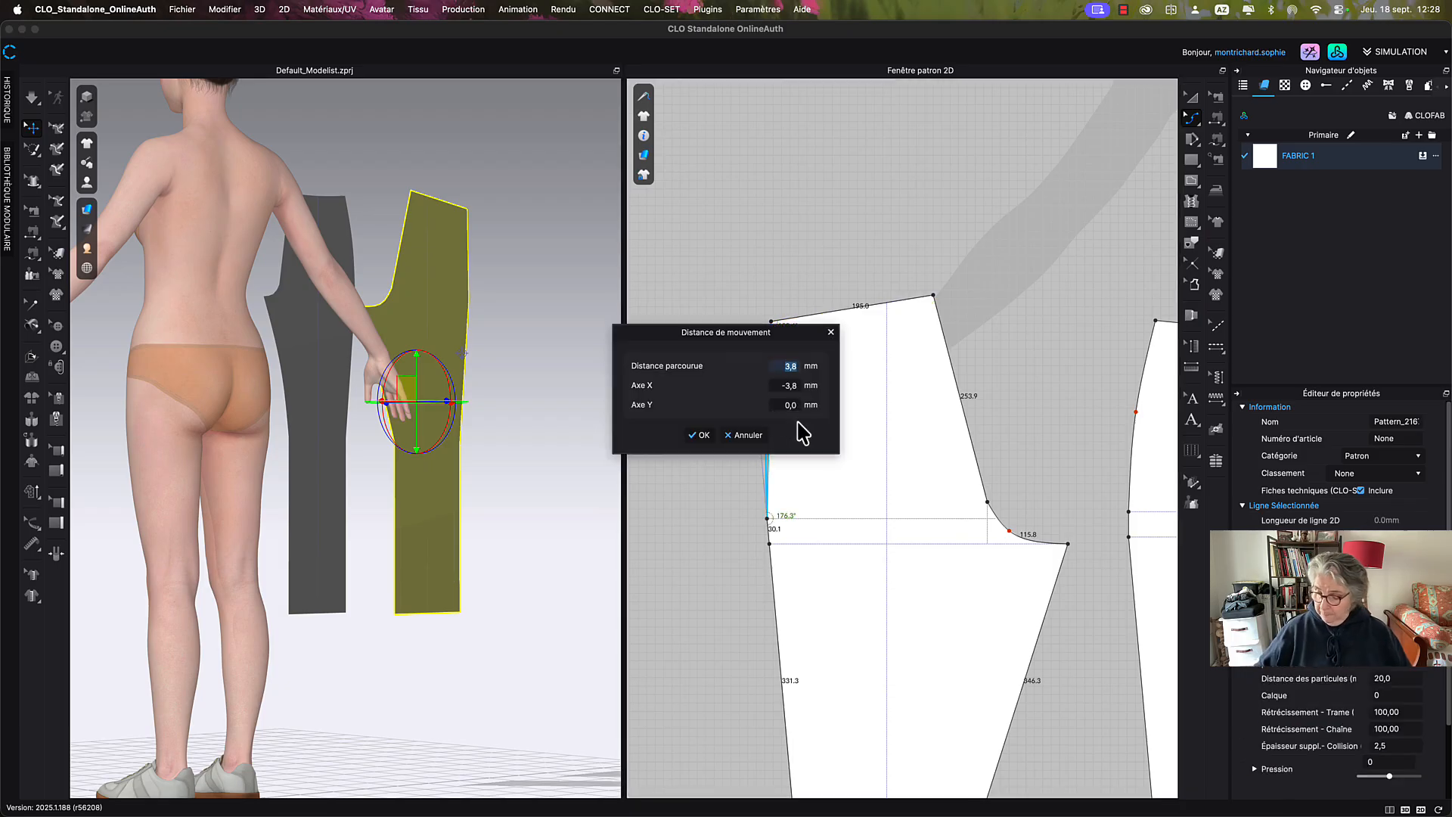
type("3")
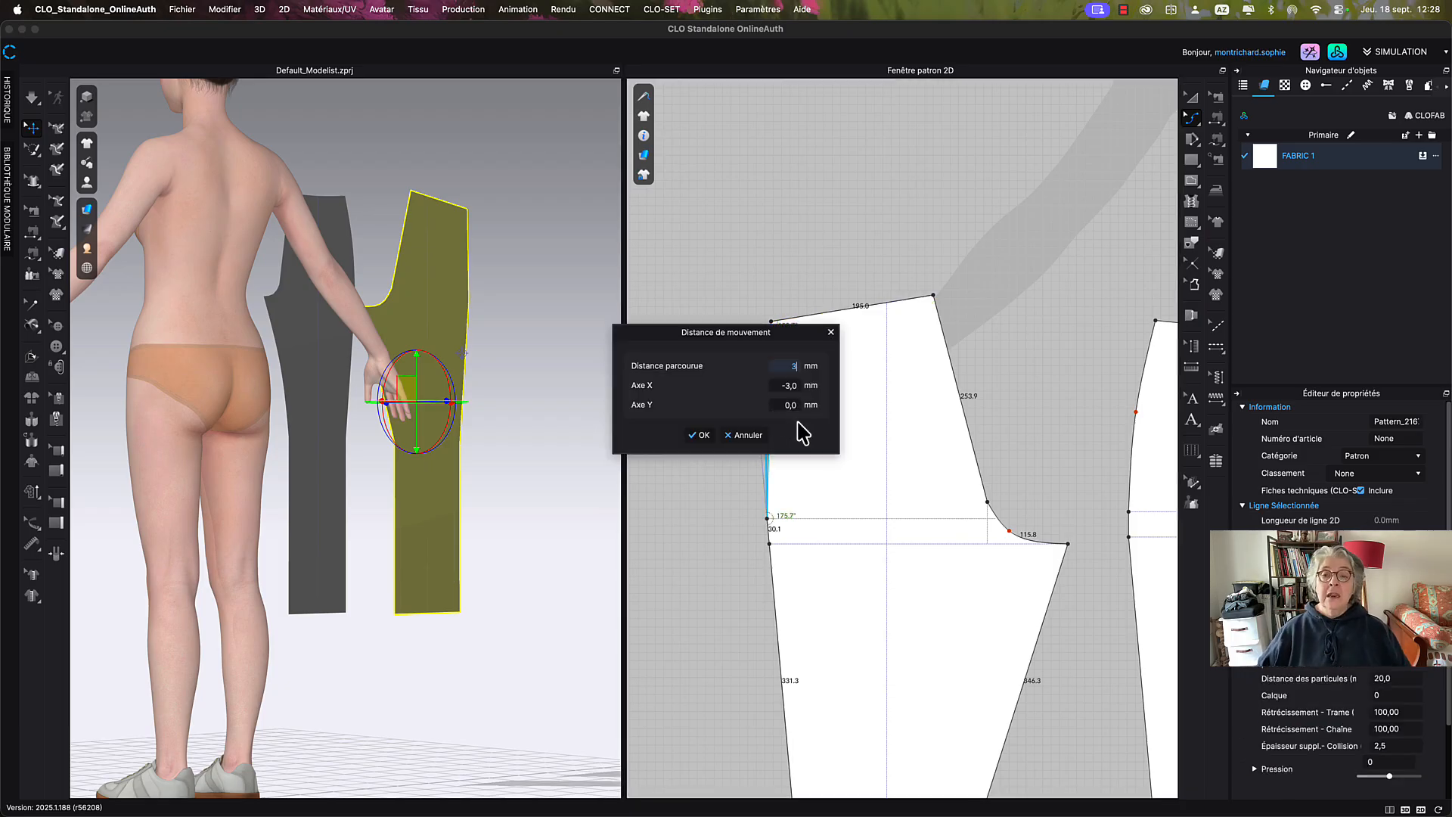
left_click(708, 434)
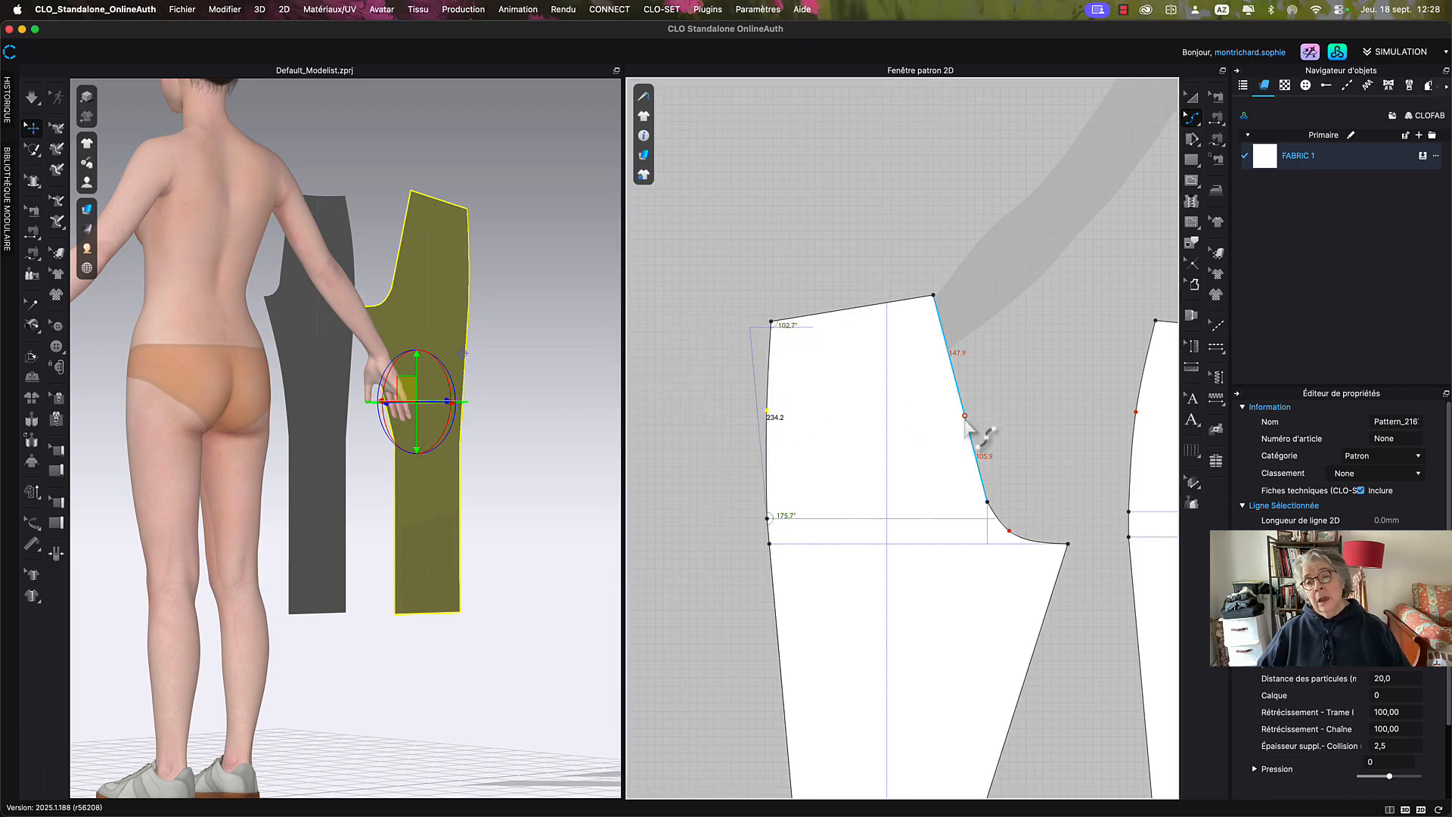
Deepen the wider piece's crotch curve slightly by moving its curve point inward into the piece.
scroll(983, 525, "up", 3)
middle_click_drag(989, 529, 898, 454)
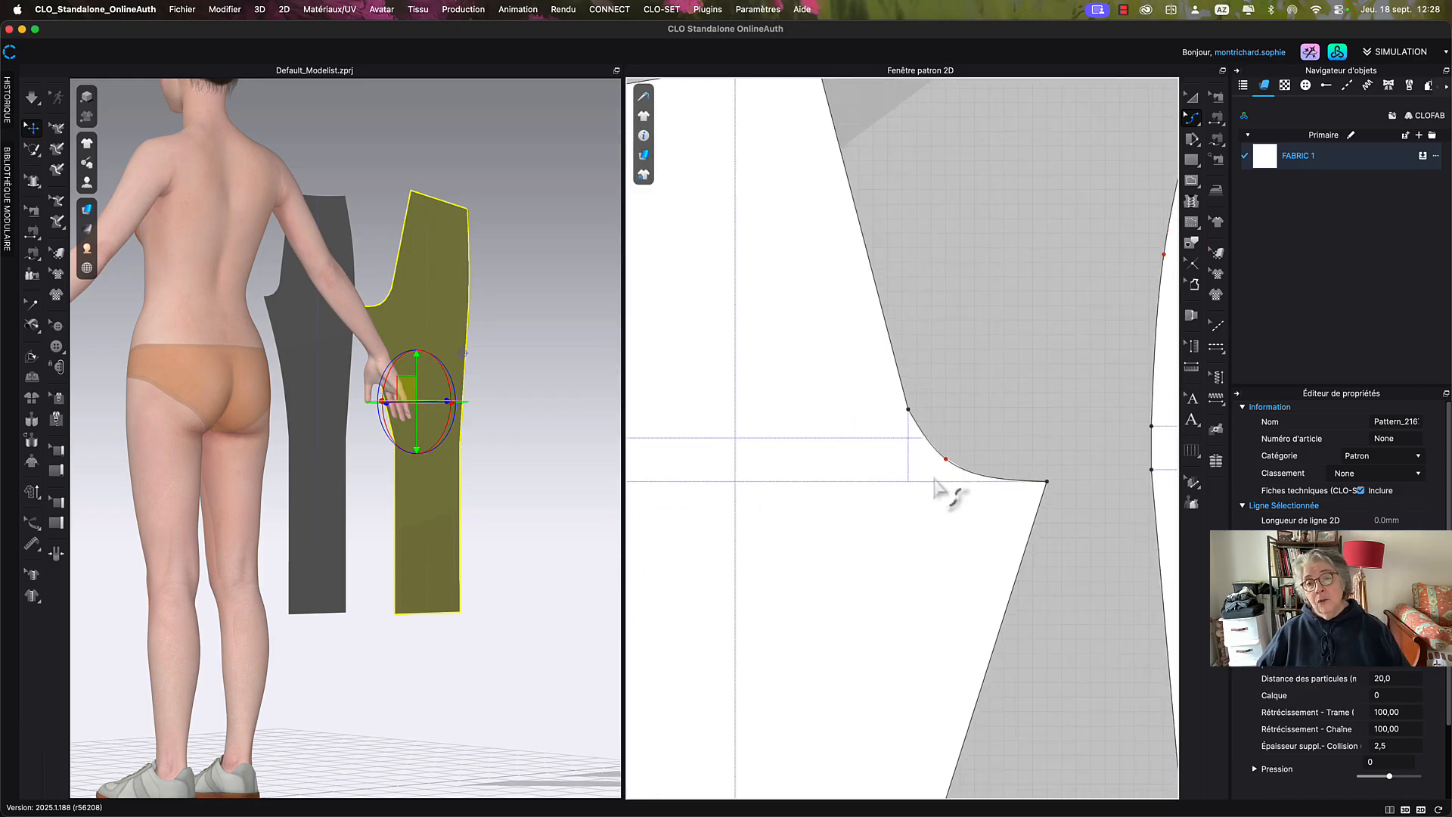
left_click(945, 460)
left_click_drag(943, 466, 959, 487)
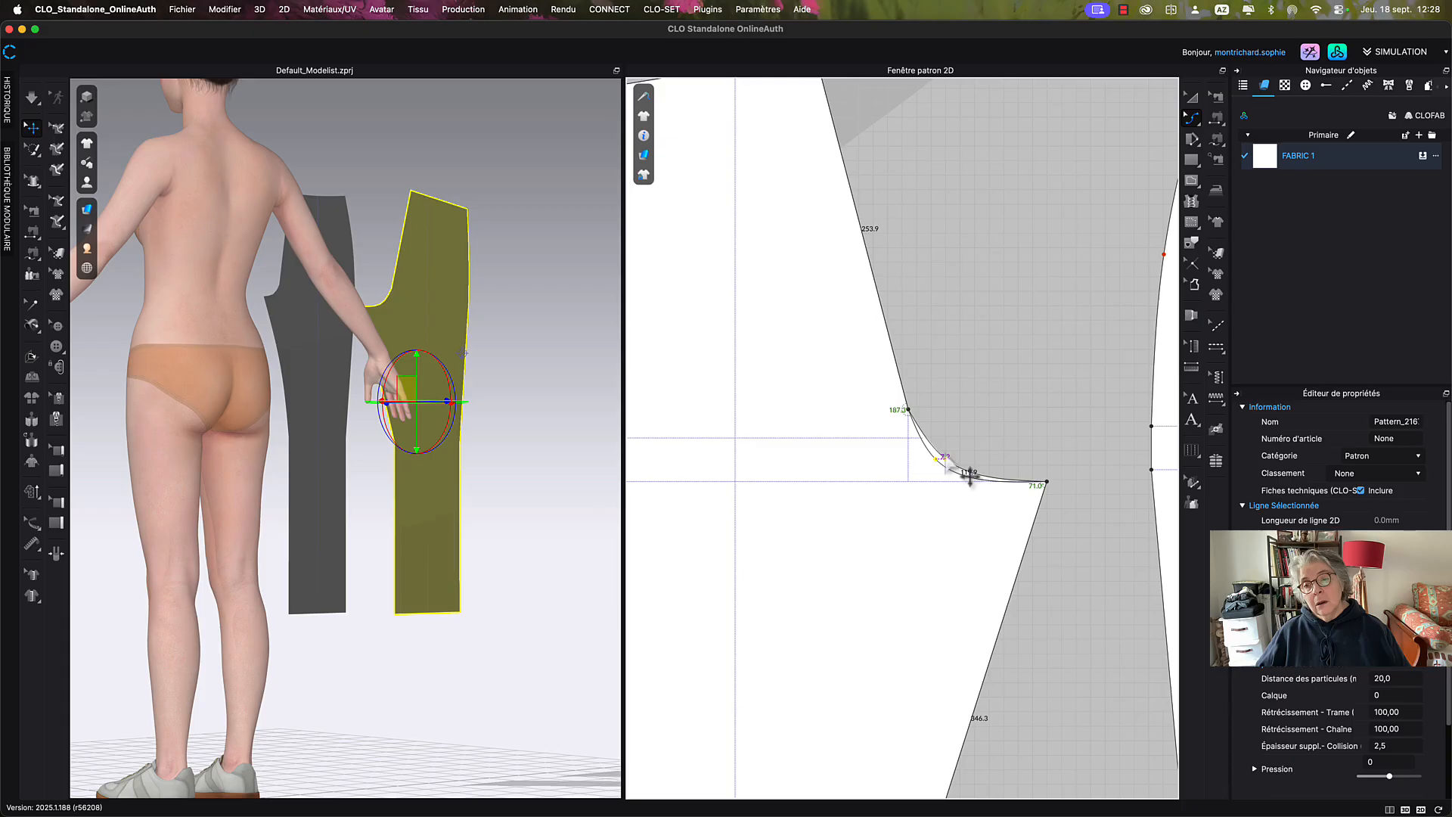
left_click(1018, 411)
Lower the crotch tip point of the wider trouser piece by 10 mm straight down.
scroll(1012, 409, "down", 3)
middle_click_drag(1010, 403, 981, 412)
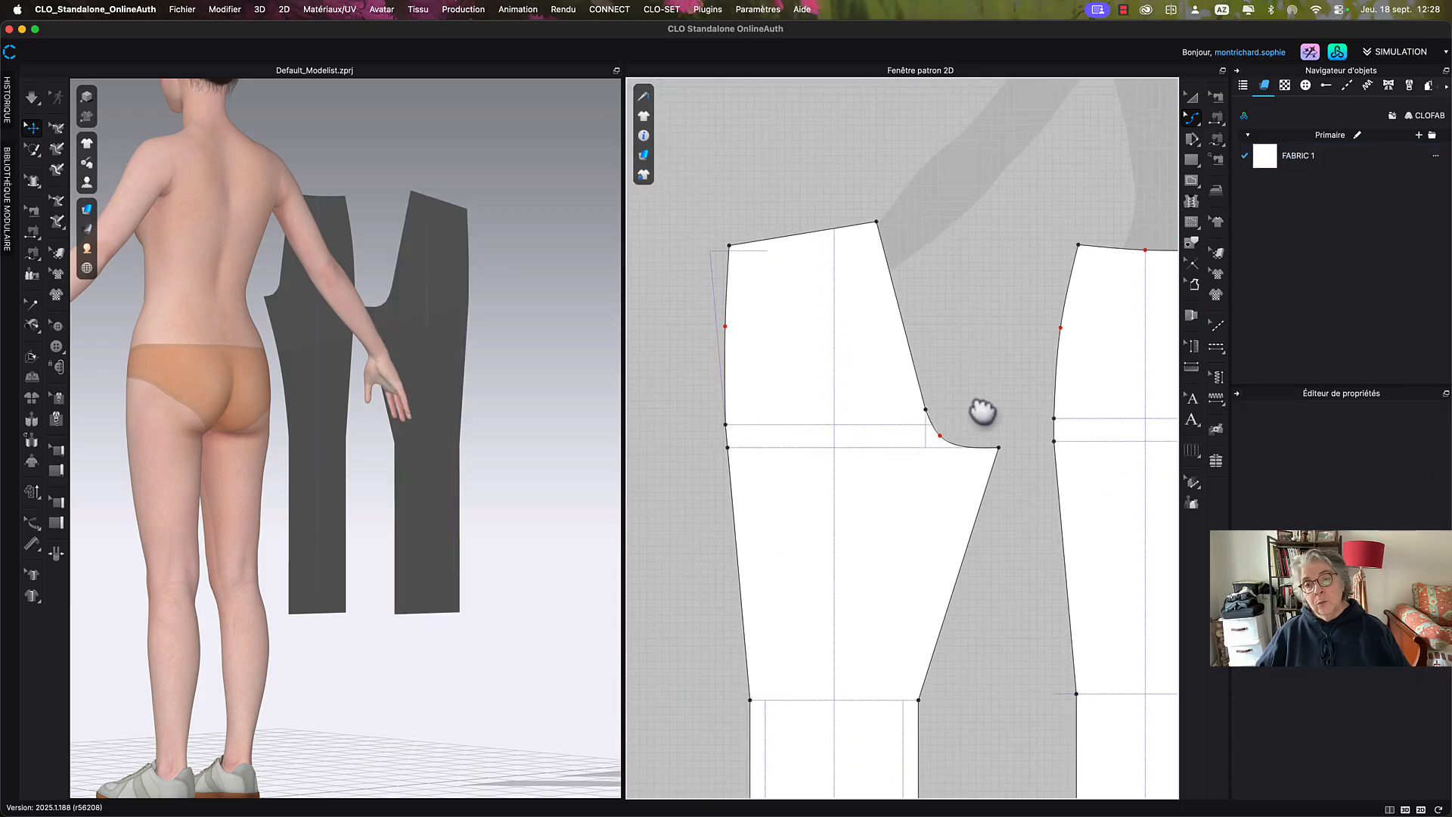
scroll(975, 403, "up", 3)
scroll(947, 285, "down", 2)
scroll(955, 290, "down", 5)
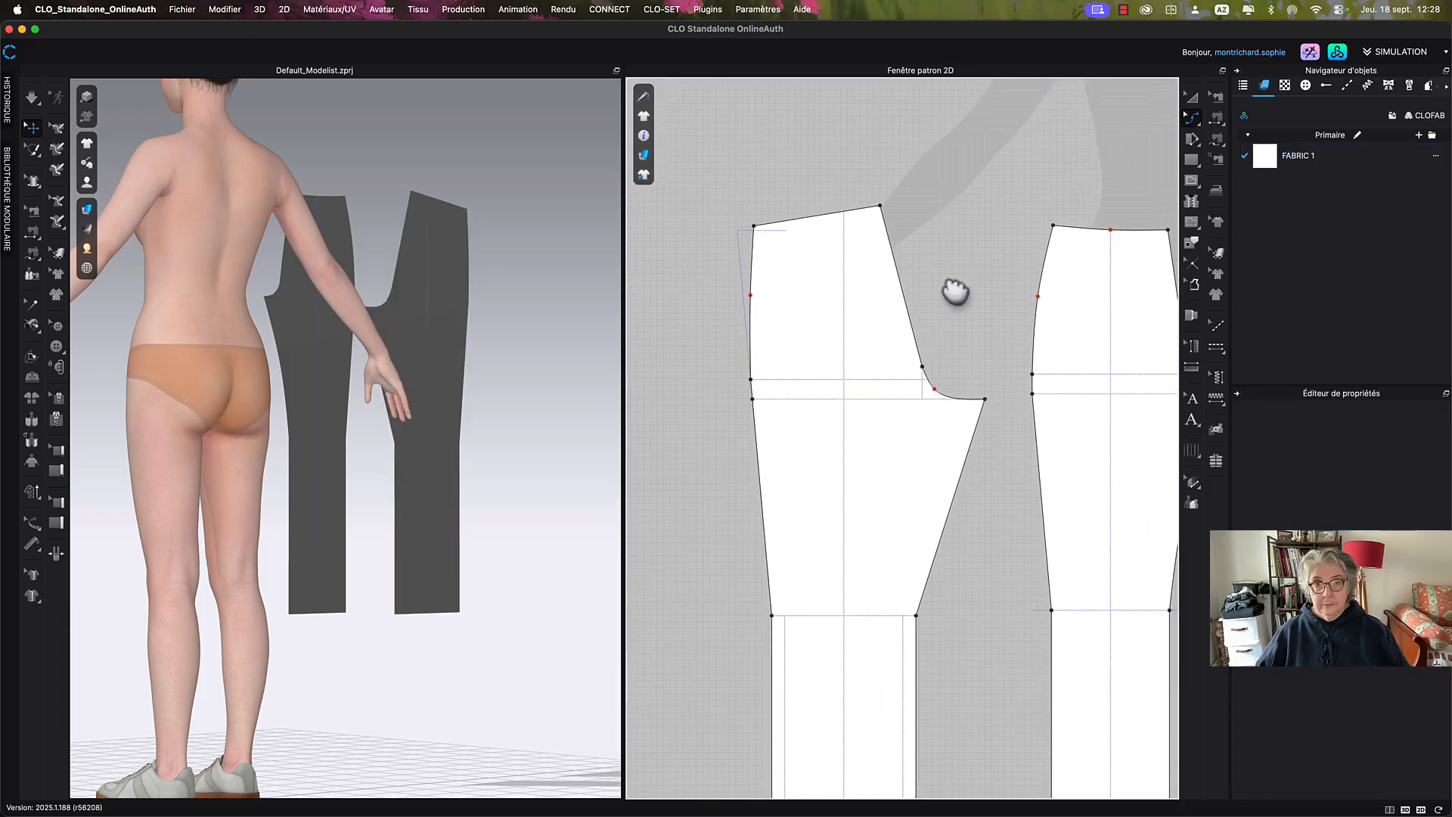
middle_click_drag(940, 264, 932, 272)
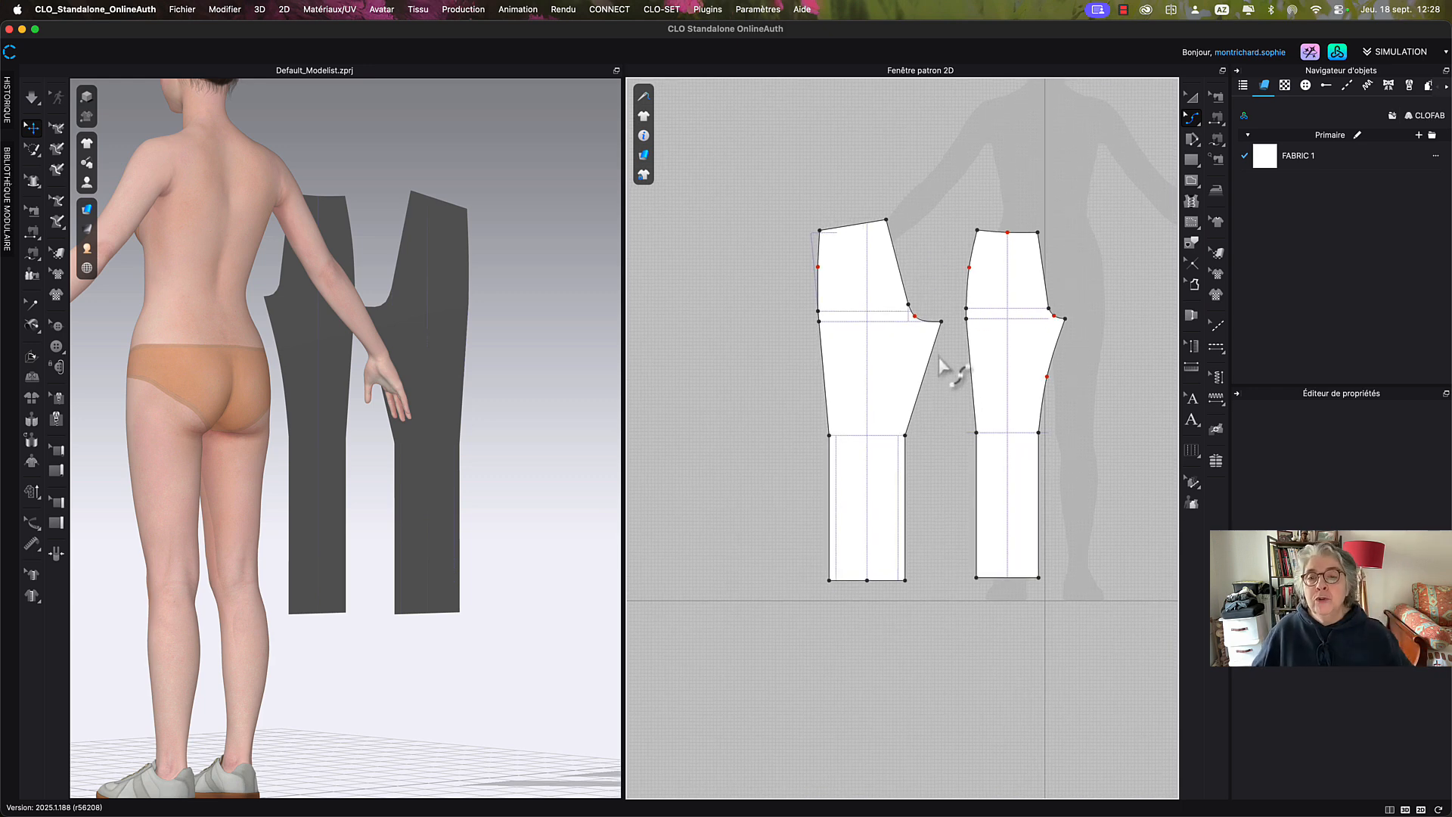
scroll(950, 373, "up", 4)
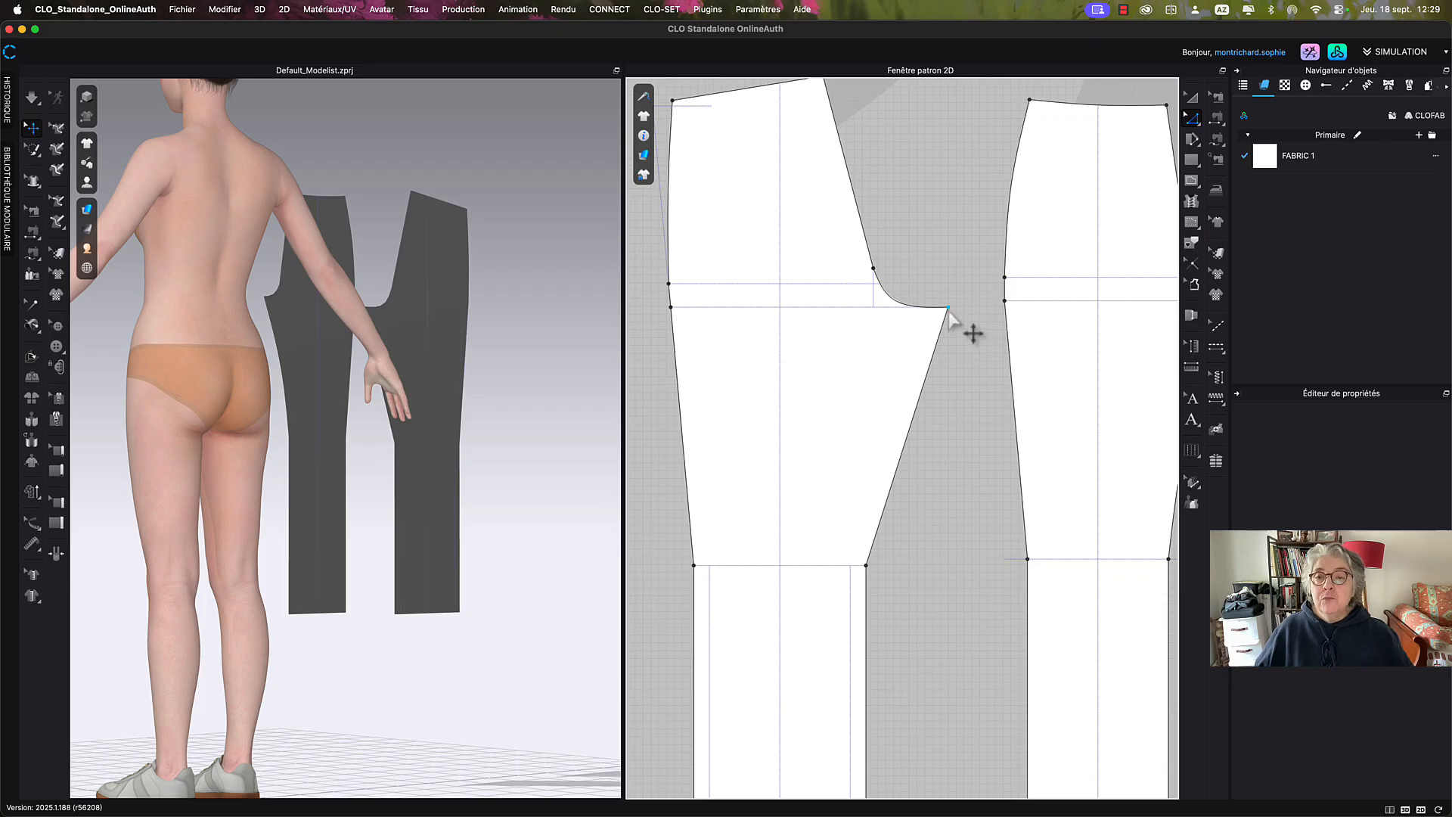
left_click(949, 309)
left_click_drag(949, 312, 950, 316)
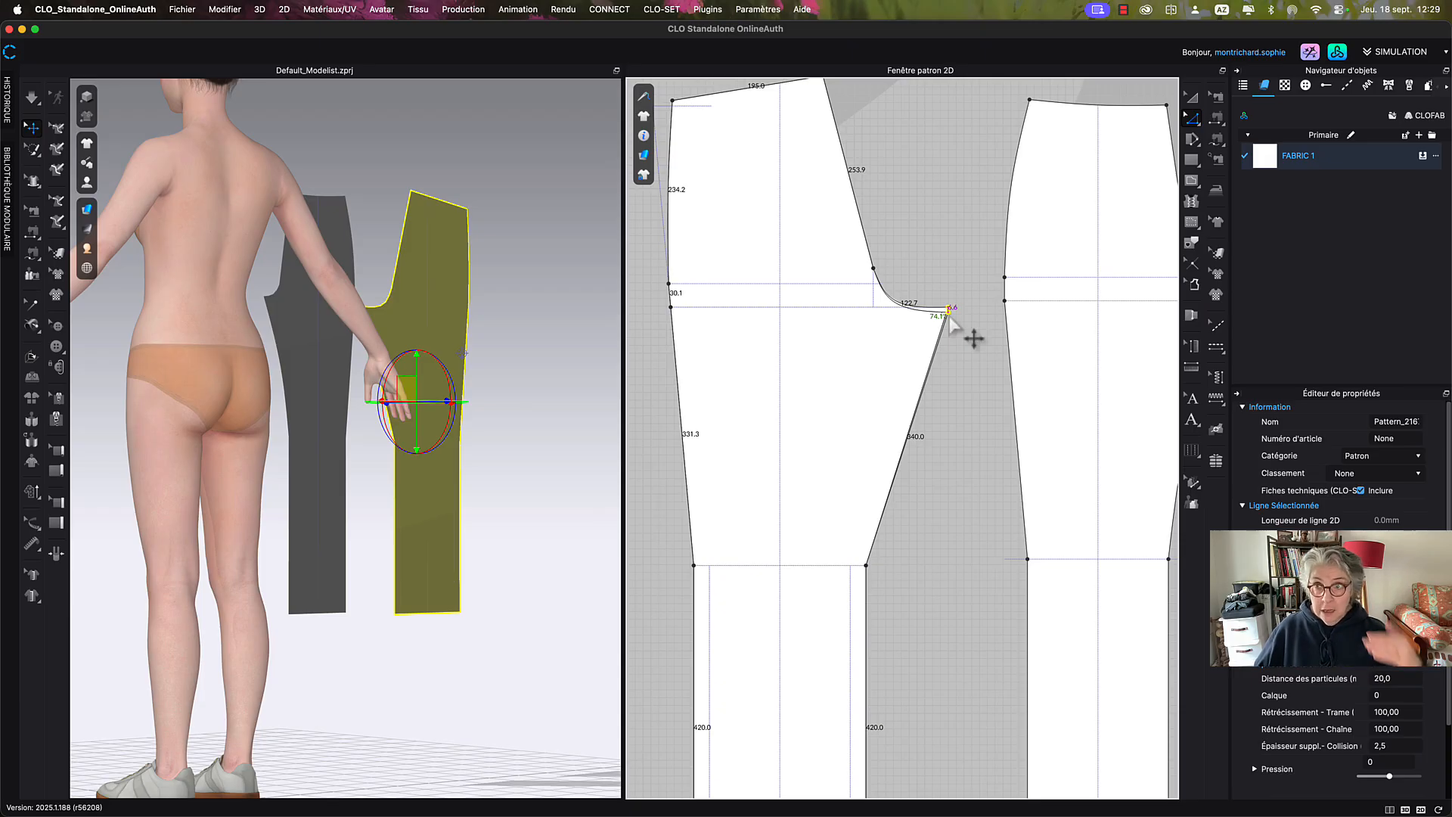
right_click(949, 316)
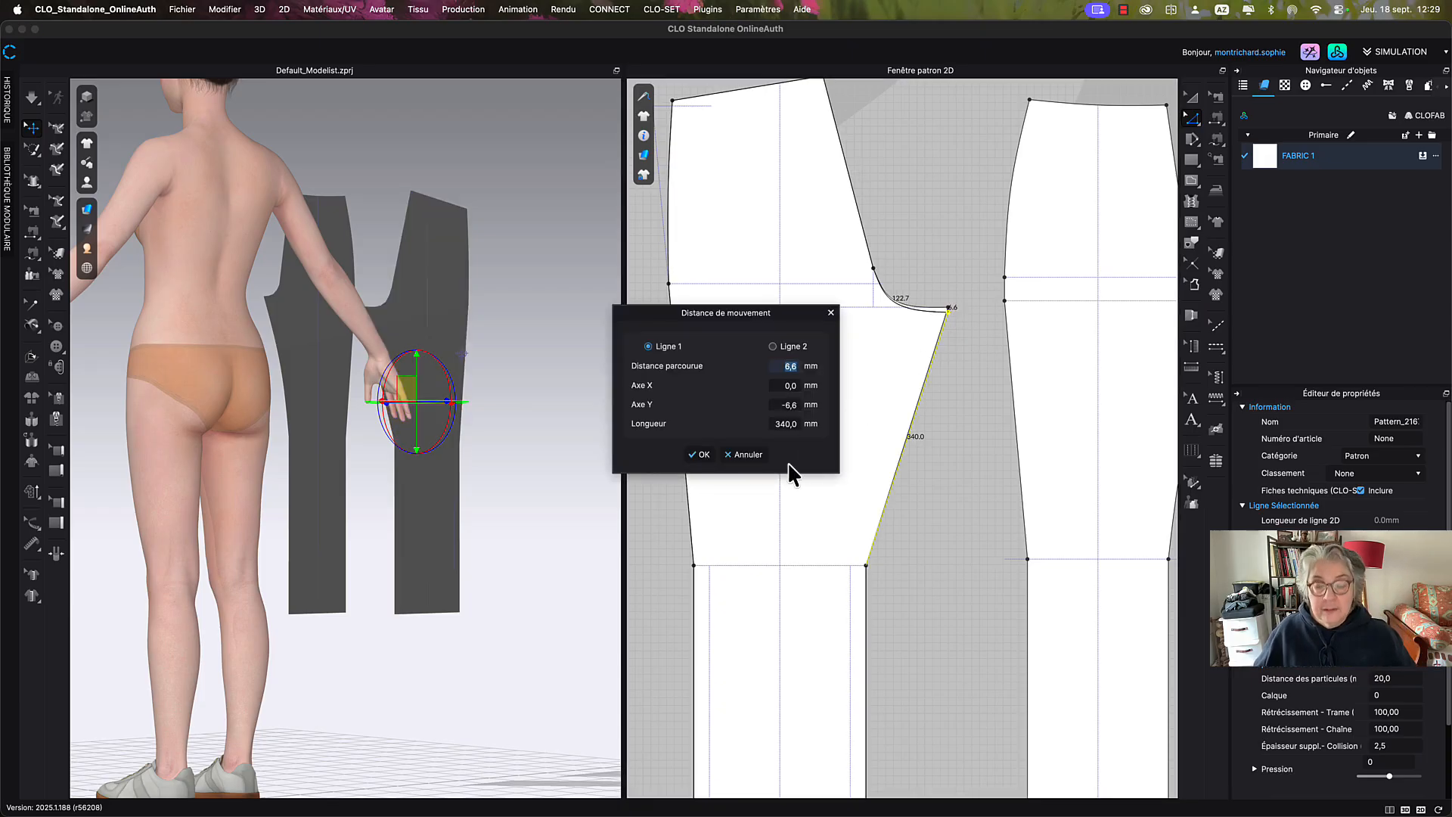
type("10")
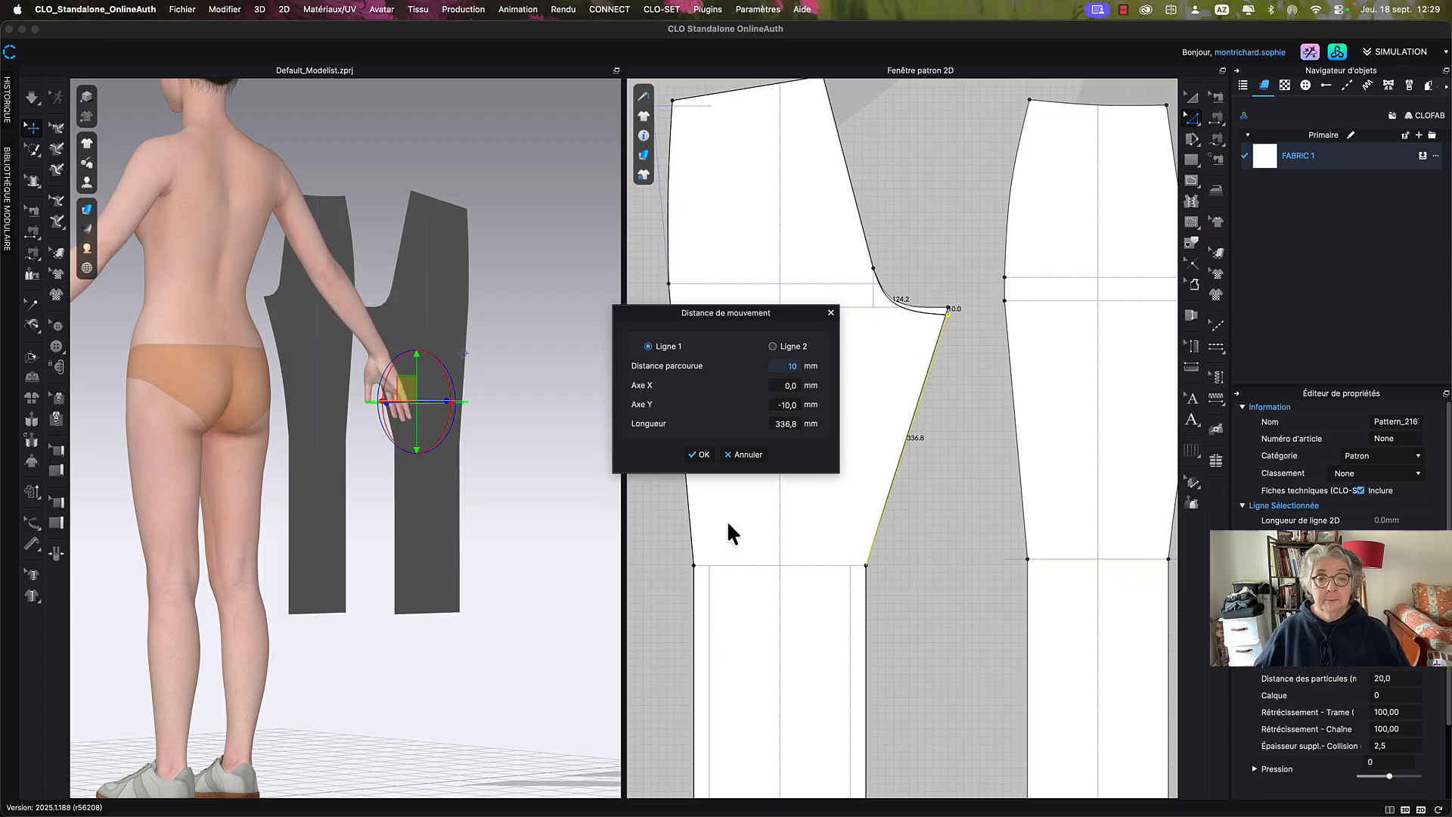
left_click(701, 454)
left_click(830, 400)
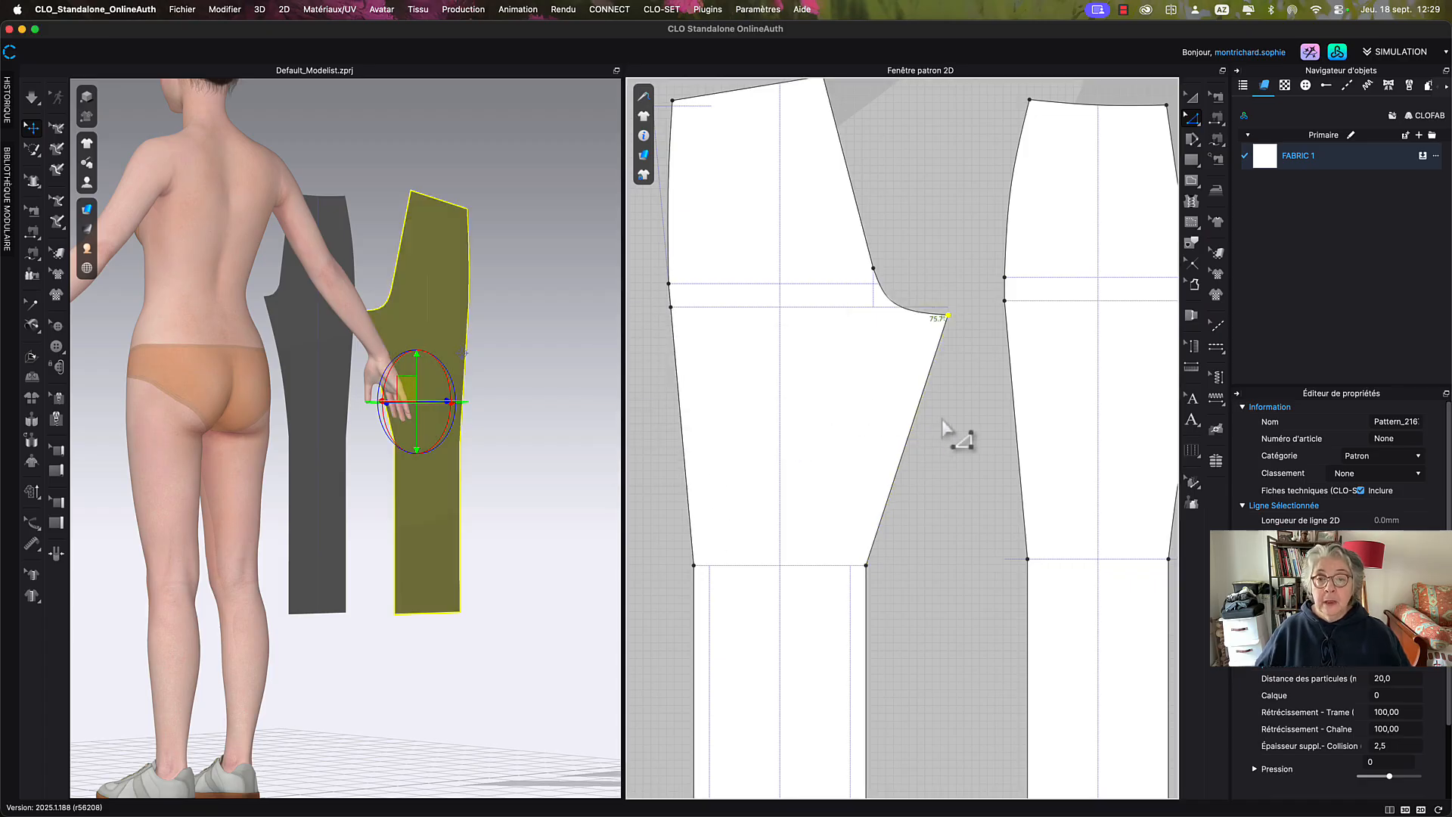
Curve the wider piece's inseam between crotch tip and knee line by moving a curve point near its middle 25 mm inward.
left_click(1195, 120)
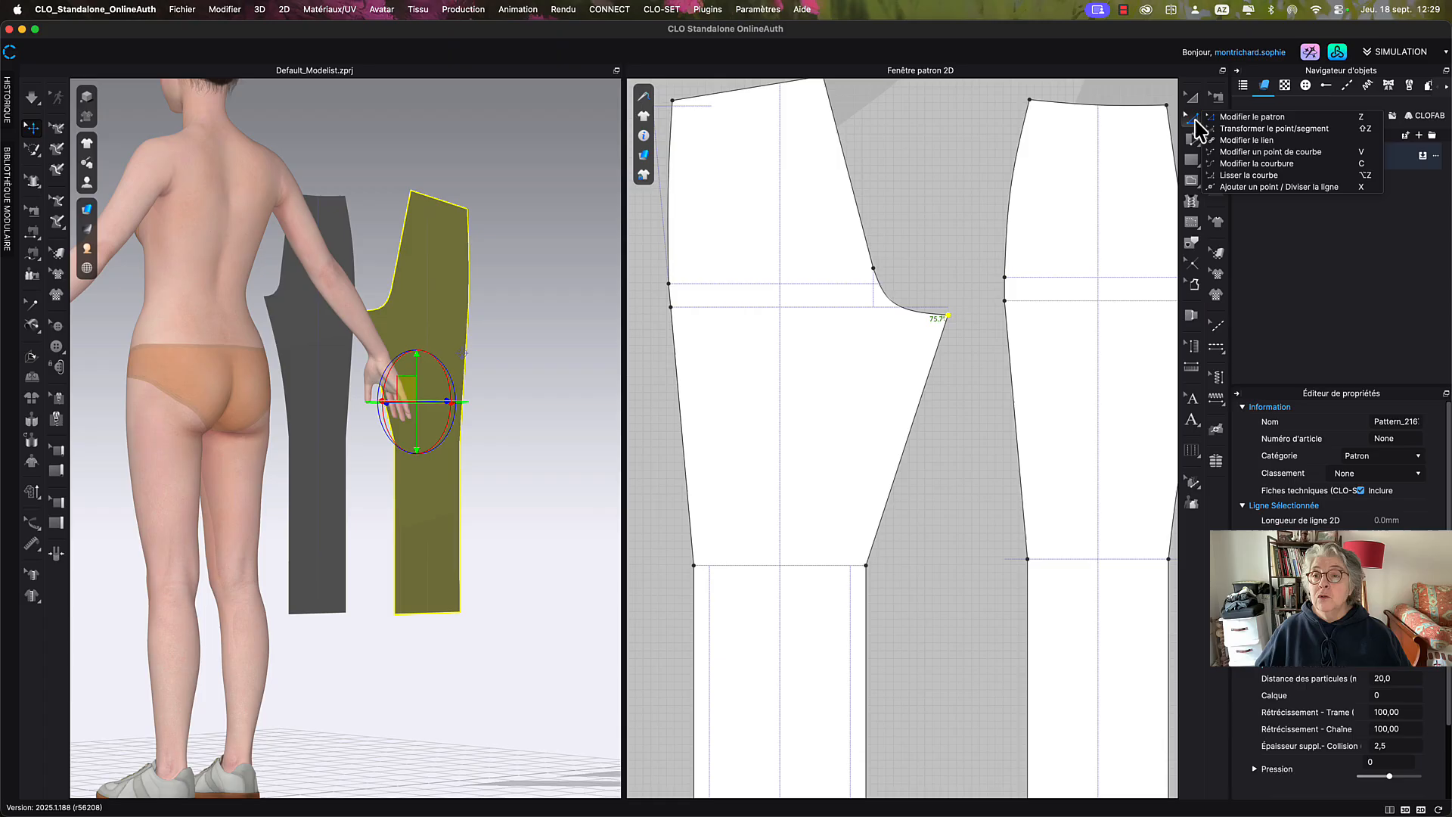
left_click(1256, 152)
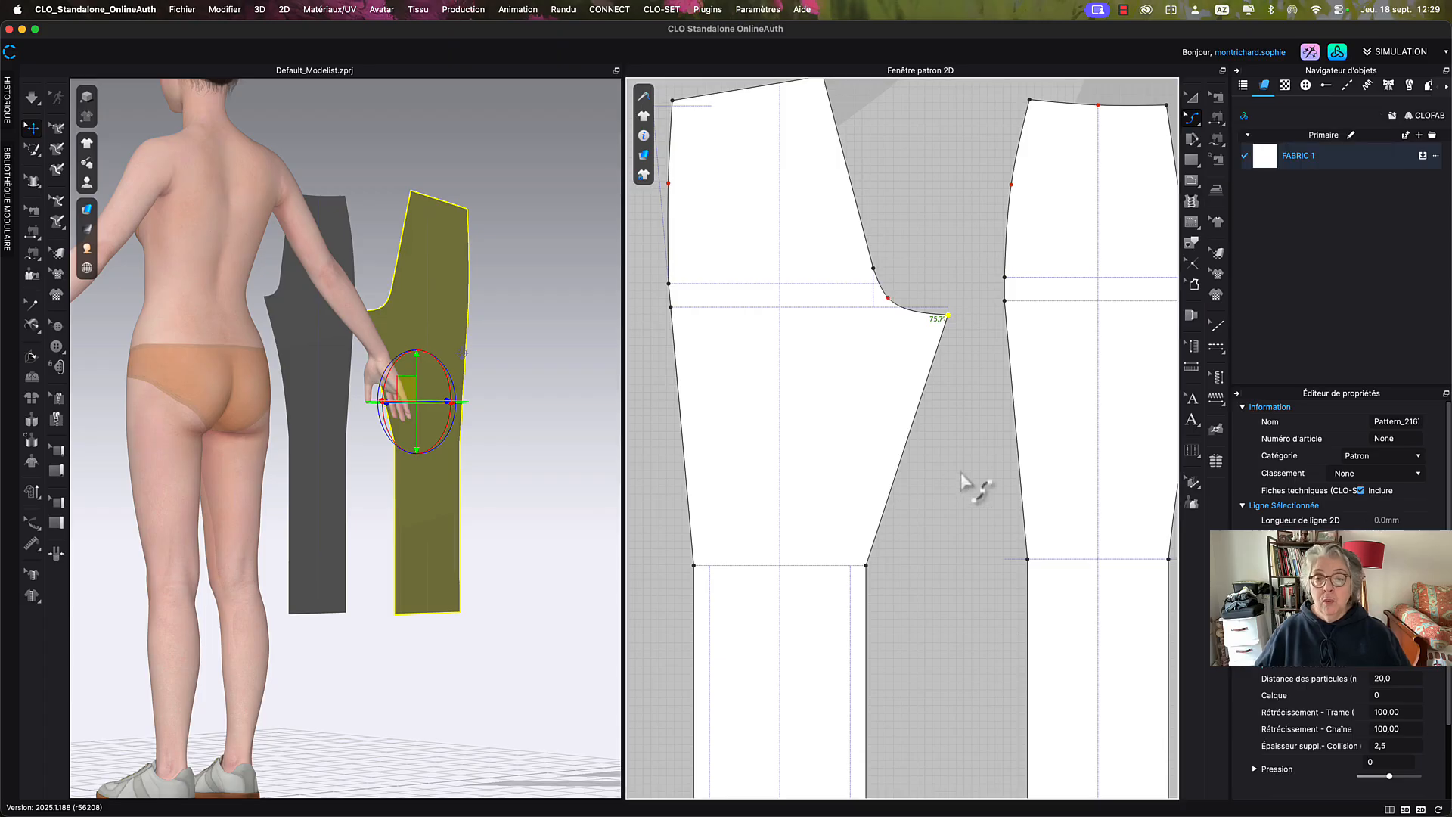
left_click_drag(916, 459, 894, 440)
right_click(895, 438)
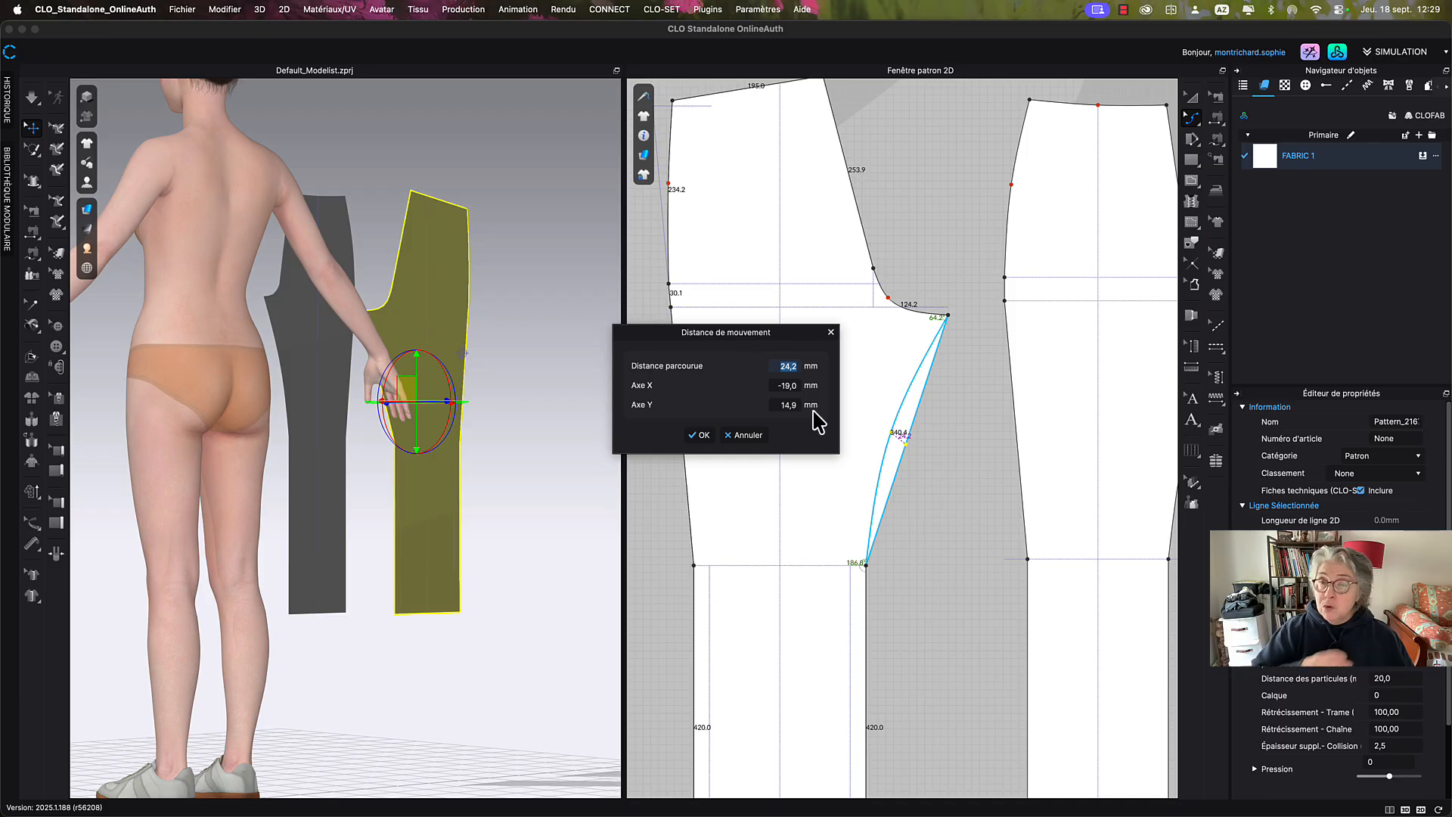
type("25")
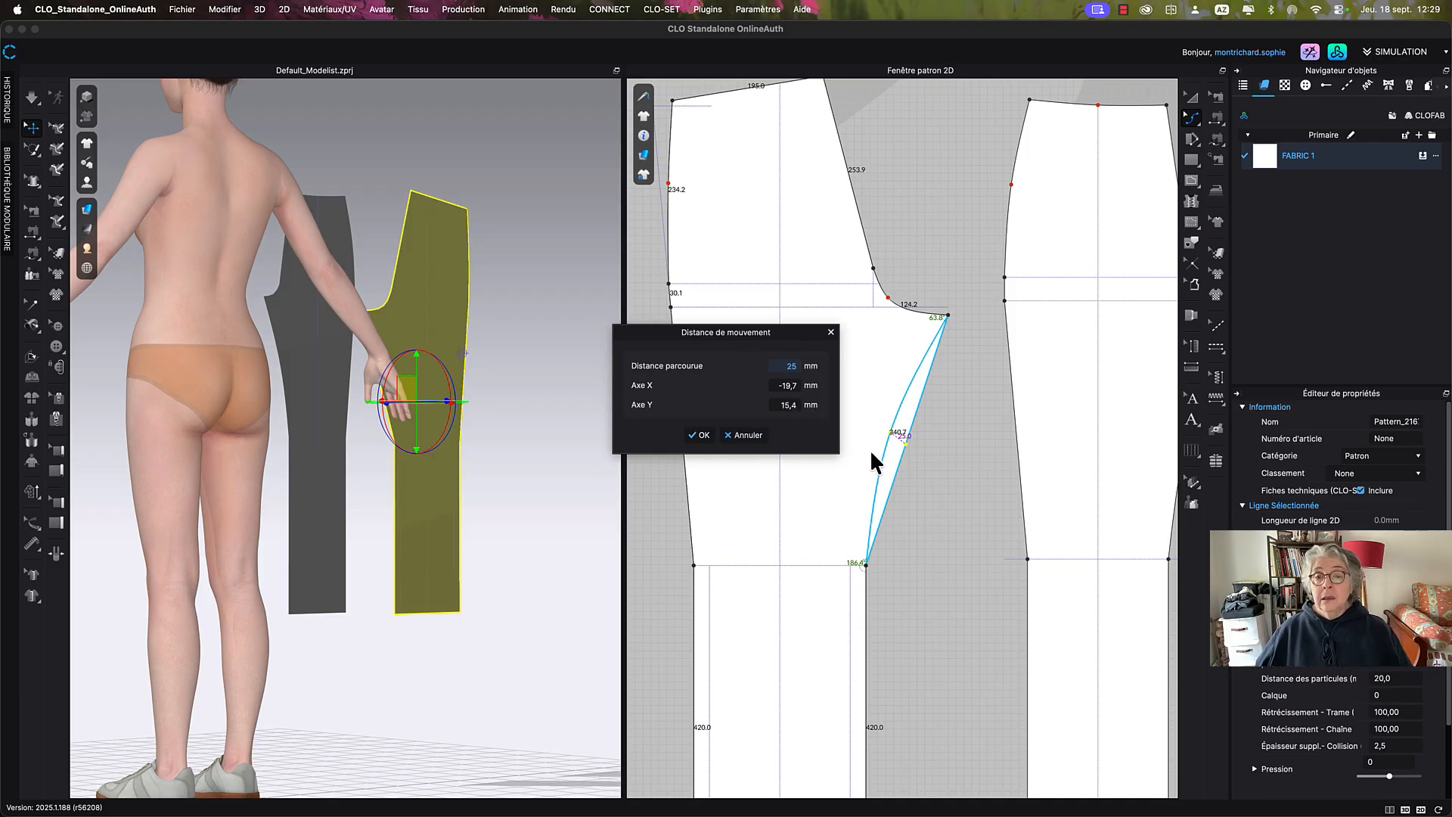
left_click(700, 436)
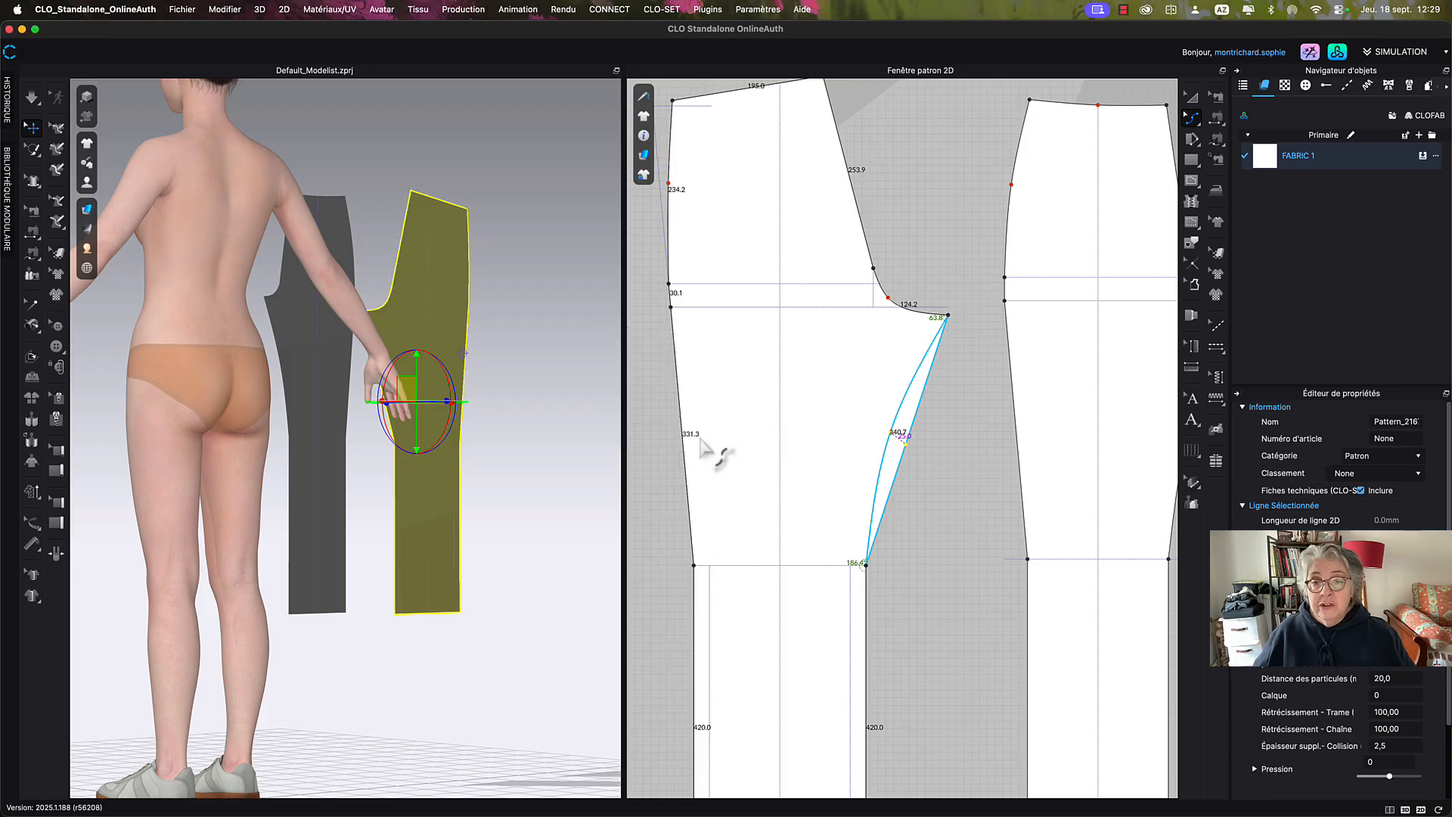
scroll(898, 461, "down", 5)
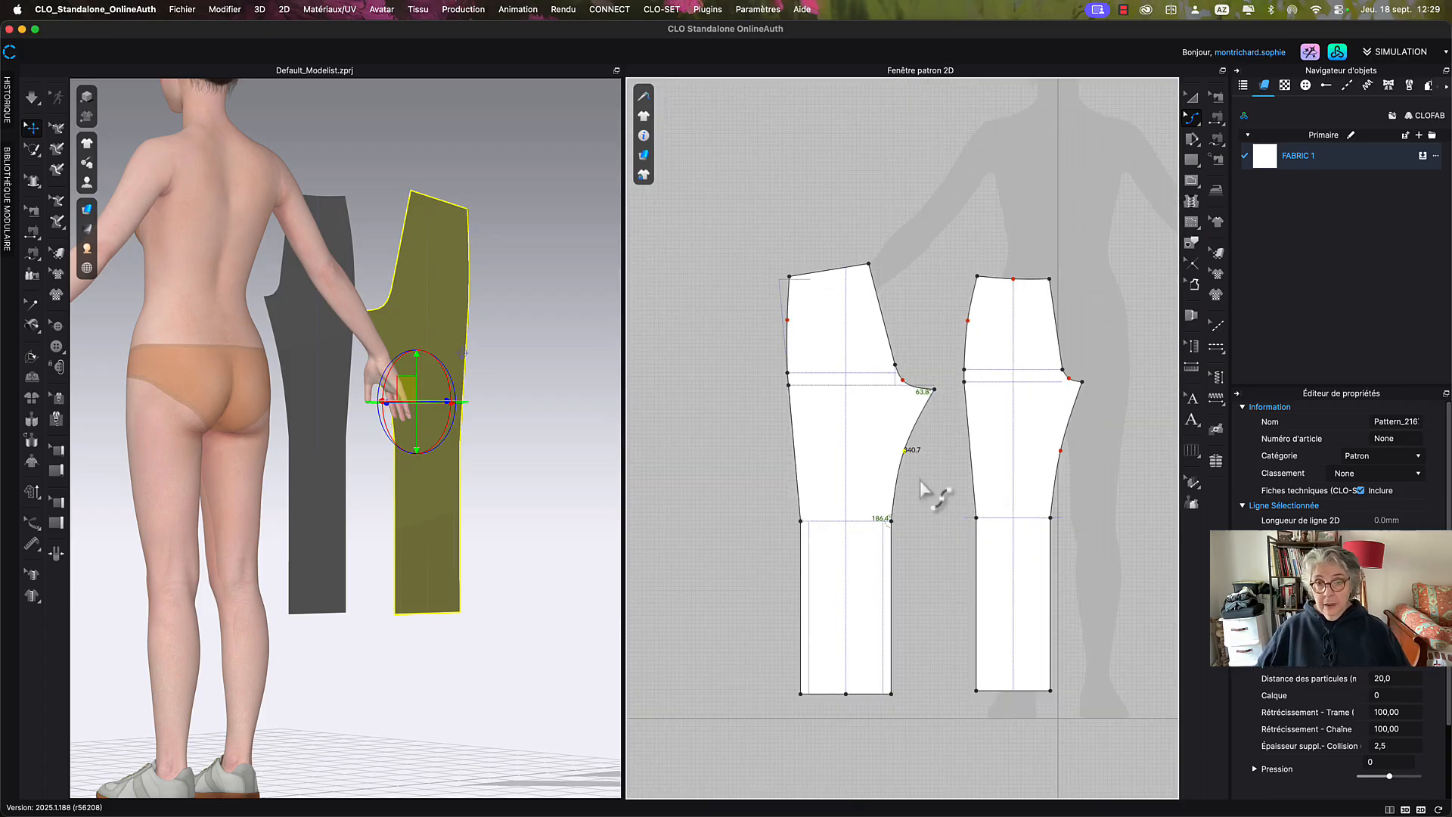
Superimpose the two trouser pieces by matching the midpoints of their hem lines with Correspondre.
left_click(1191, 97)
key("z")
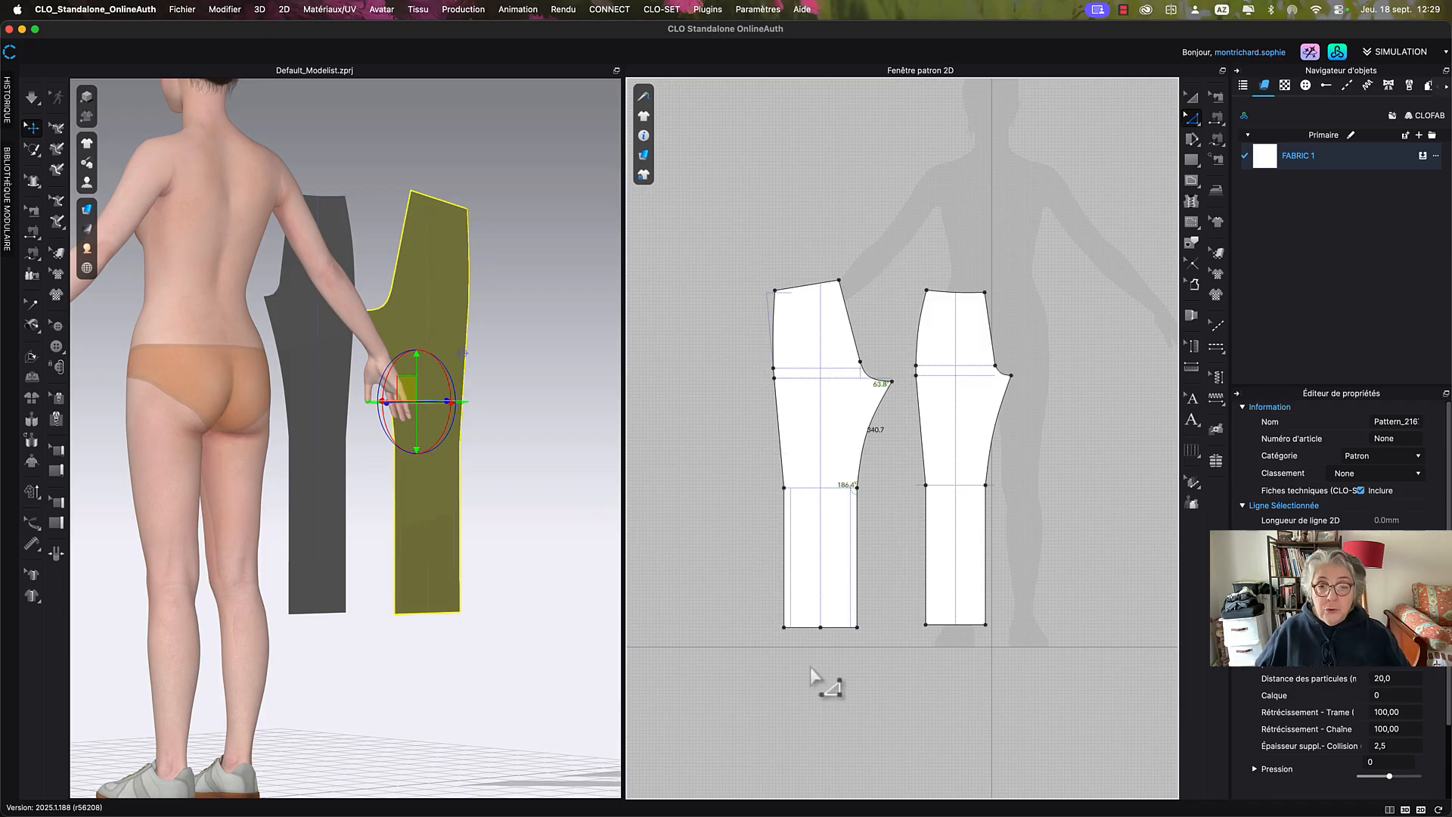
left_click(958, 639)
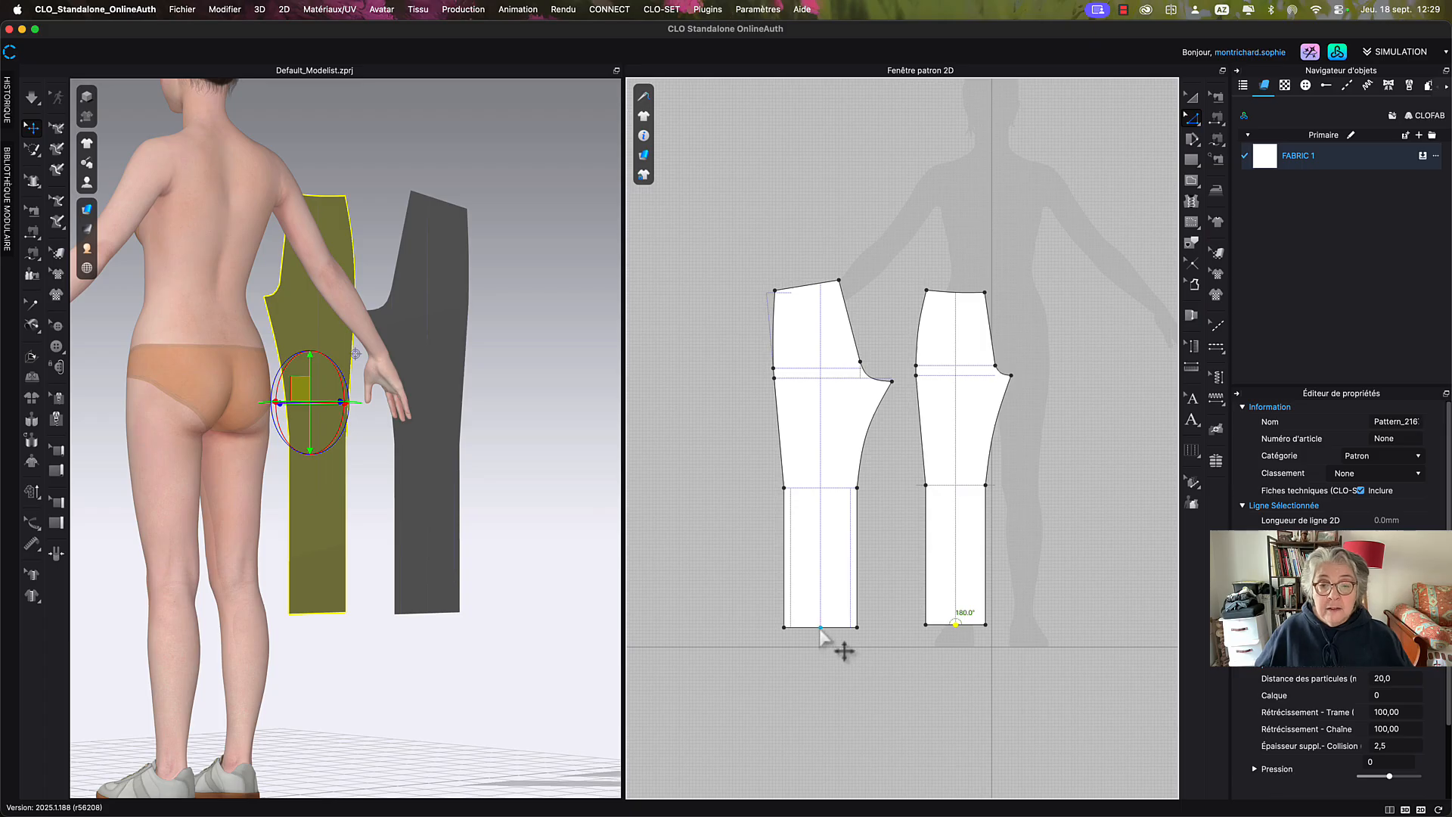
left_click(823, 630)
left_click(954, 635, "shift")
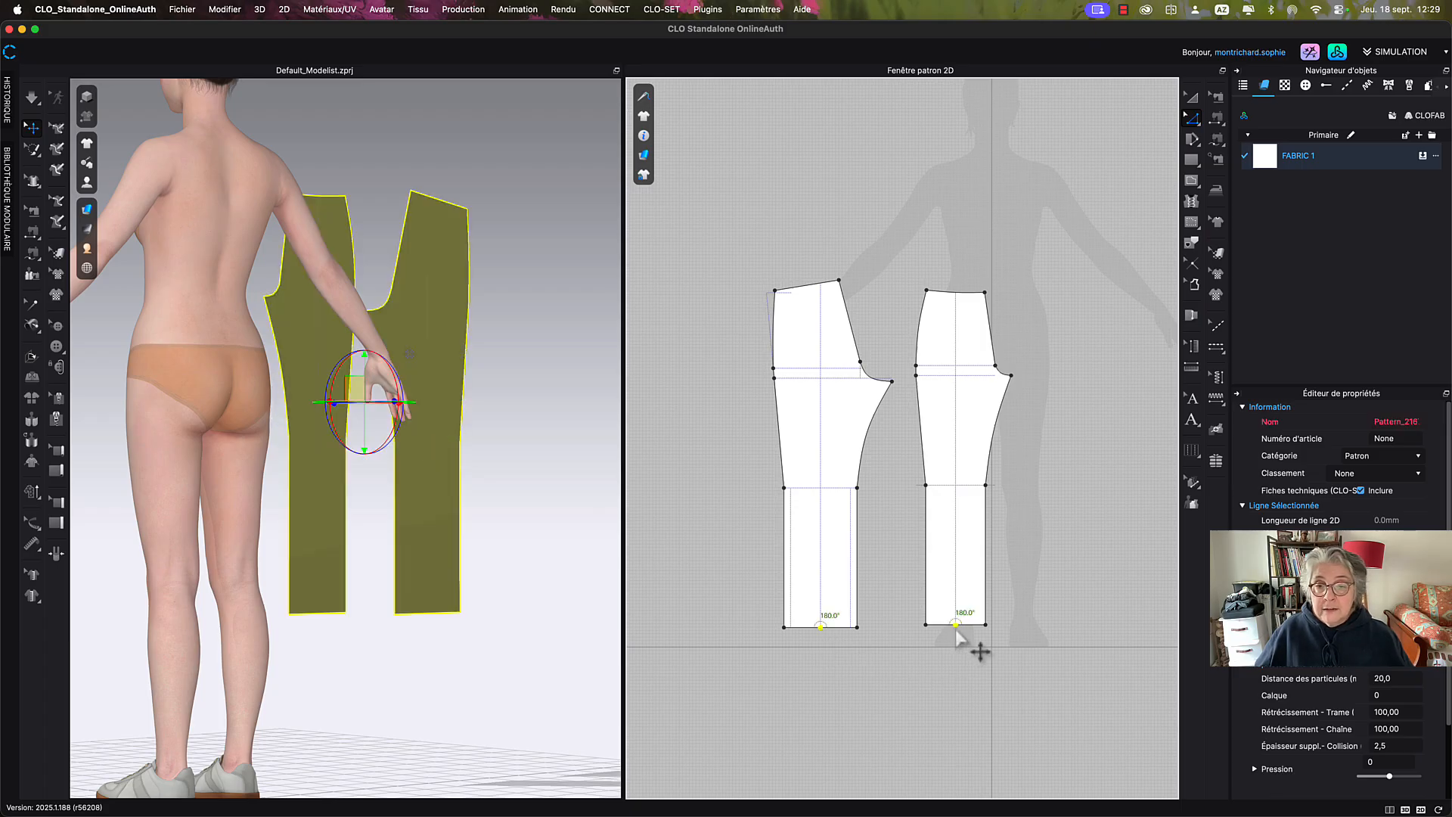
right_click(956, 626)
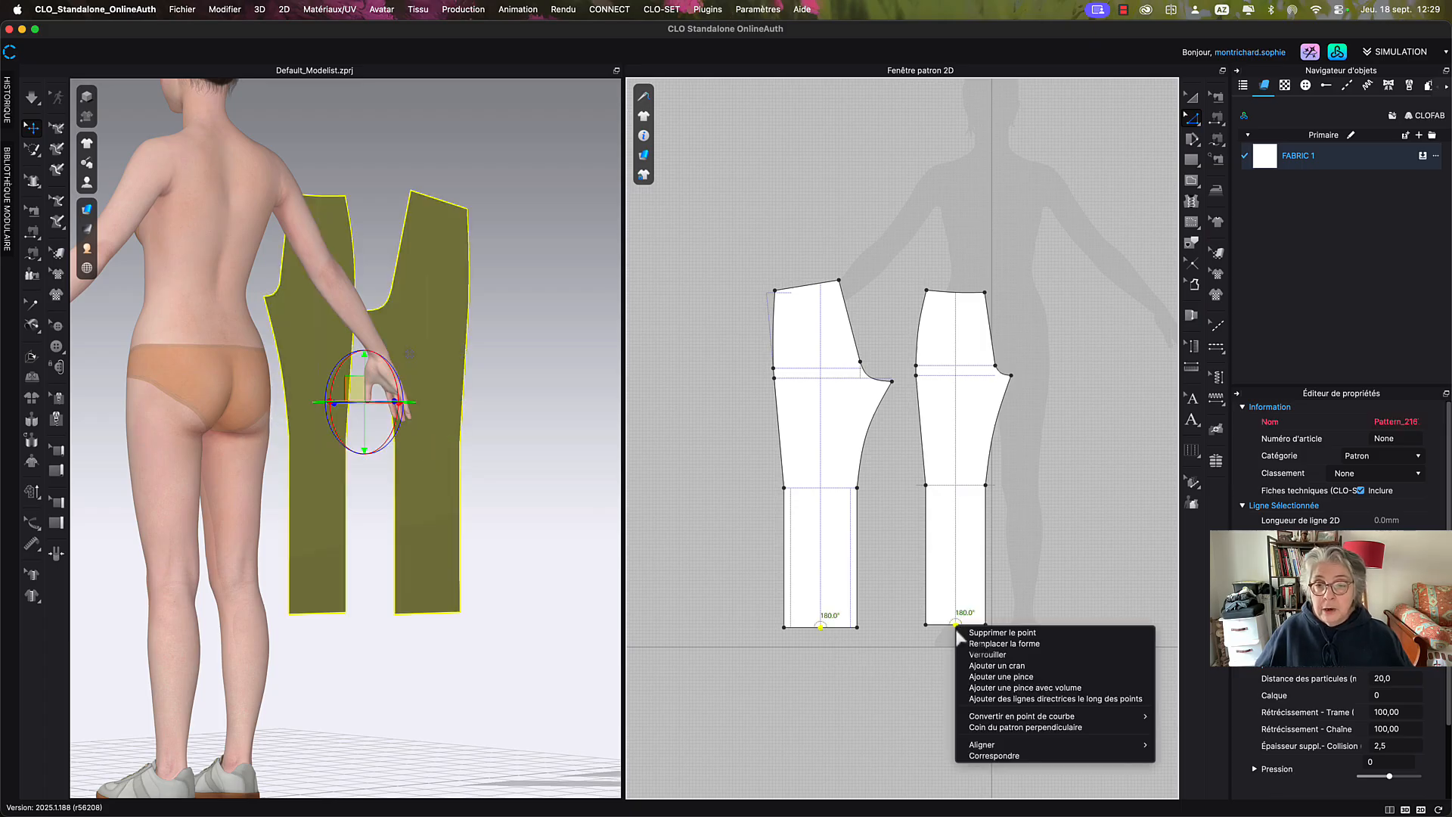
left_click(1026, 757)
middle_click_drag(1019, 584, 1008, 581)
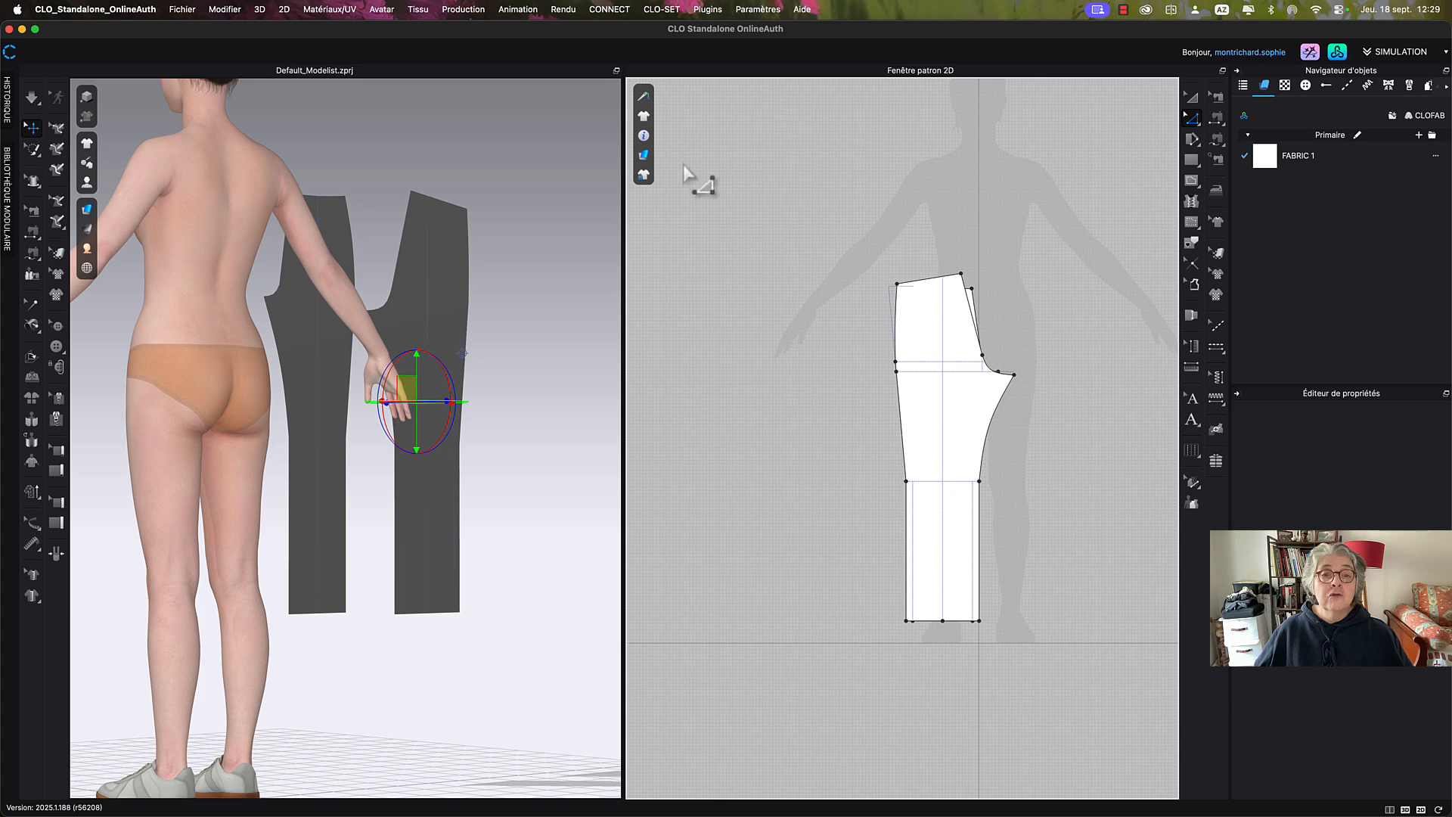
Try the transparent garment surface in the 2D pattern view, and set the rendering style to Surface translucide.
mouse_move(647, 180)
mouse_move(645, 160)
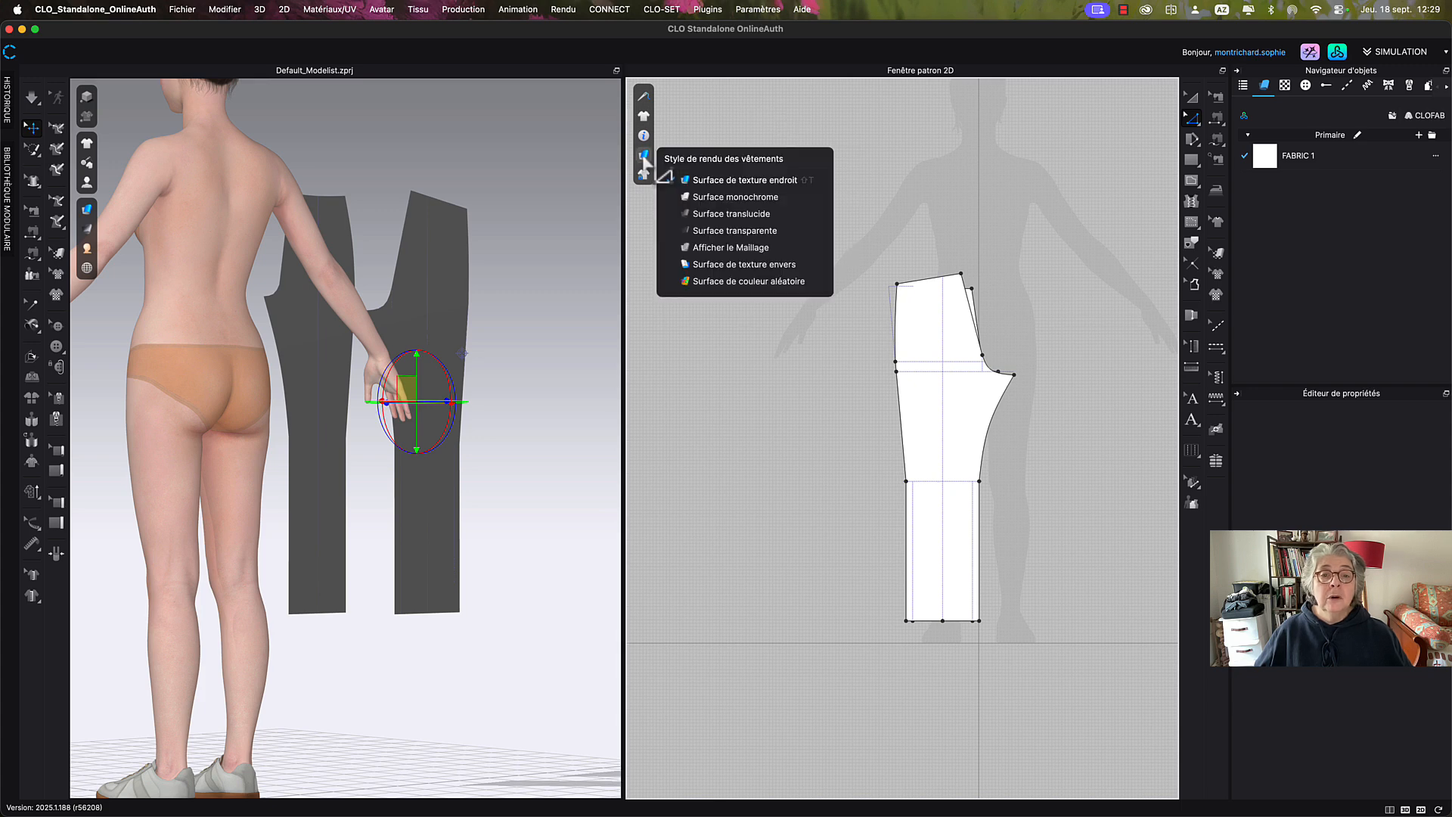
left_click(720, 216)
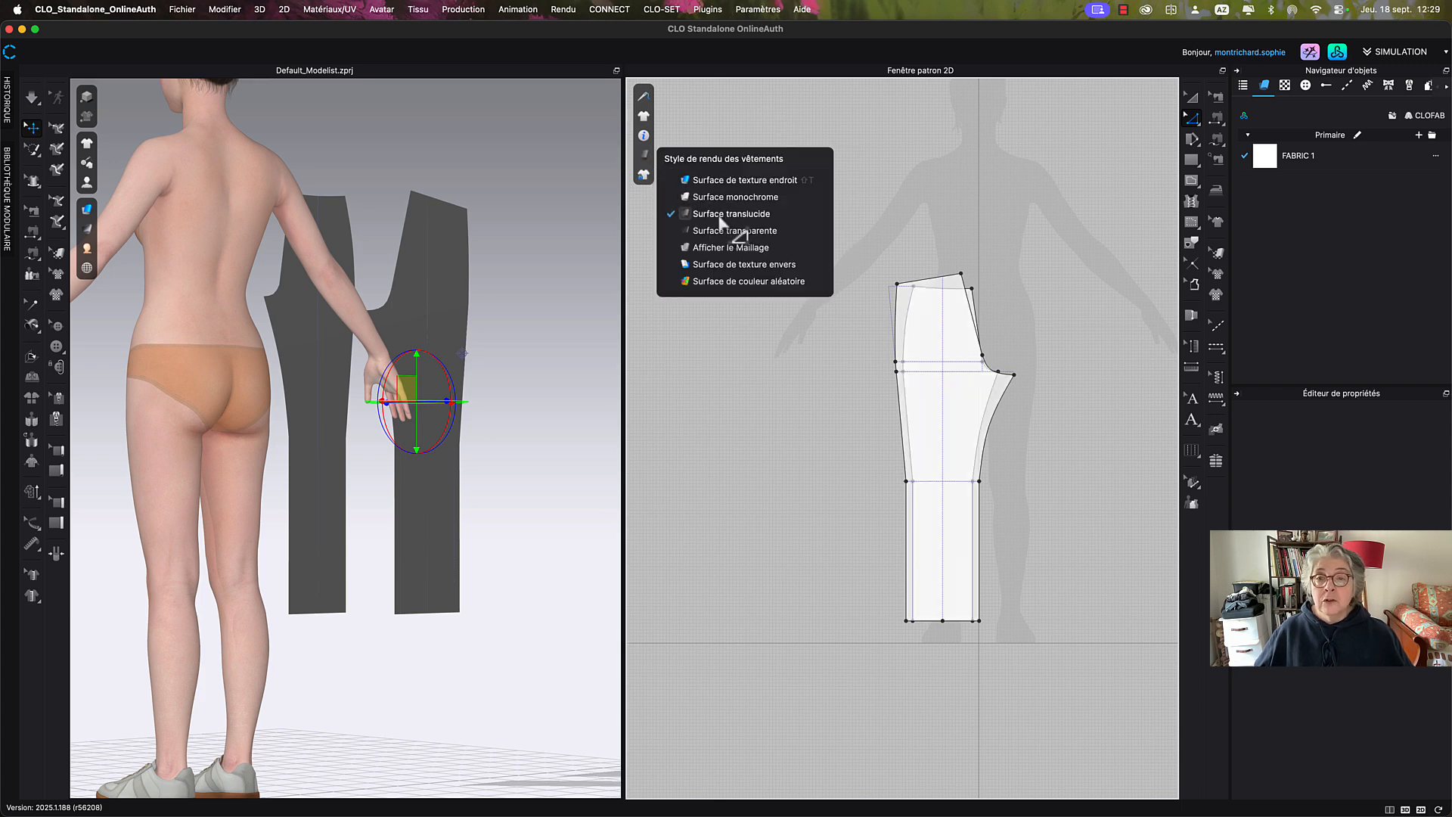
left_click(726, 234)
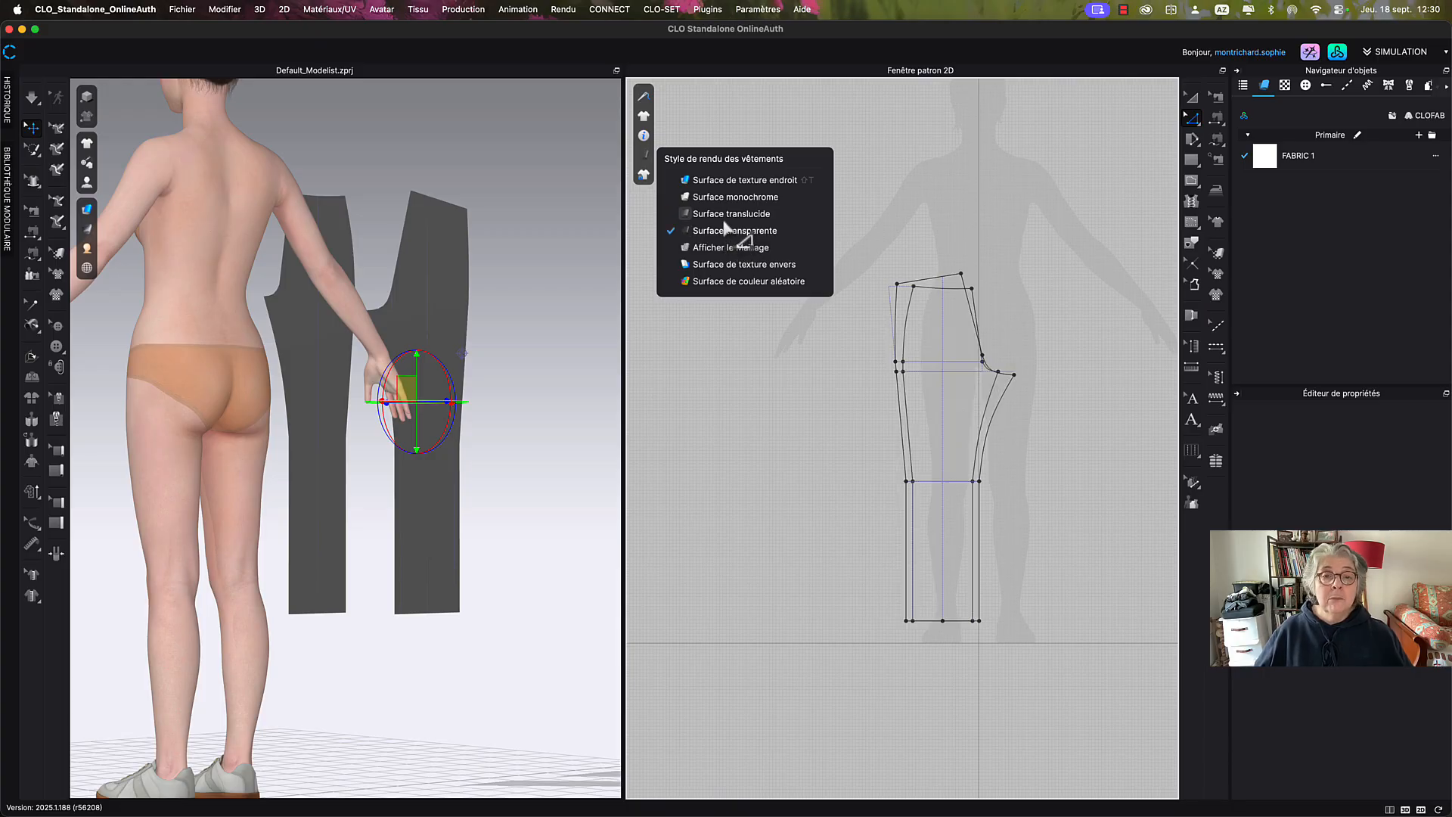
left_click(730, 231)
middle_click_drag(1053, 314, 1009, 251)
scroll(918, 266, "up", 5)
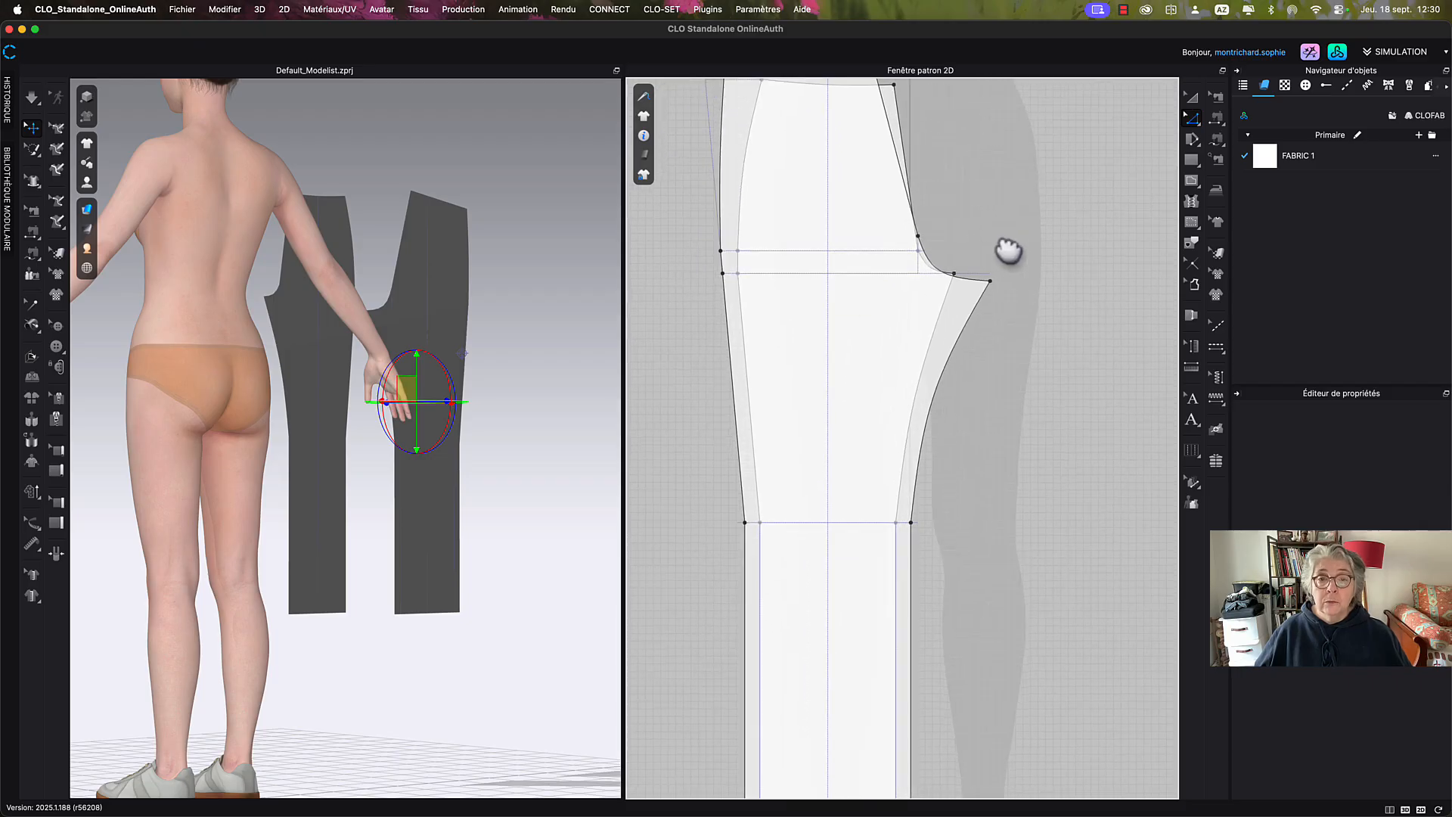
Measure the total crotch length by selecting the centre lines and crotch curves of both superimposed pieces together, and clear the selection.
scroll(1006, 253, "down", 4)
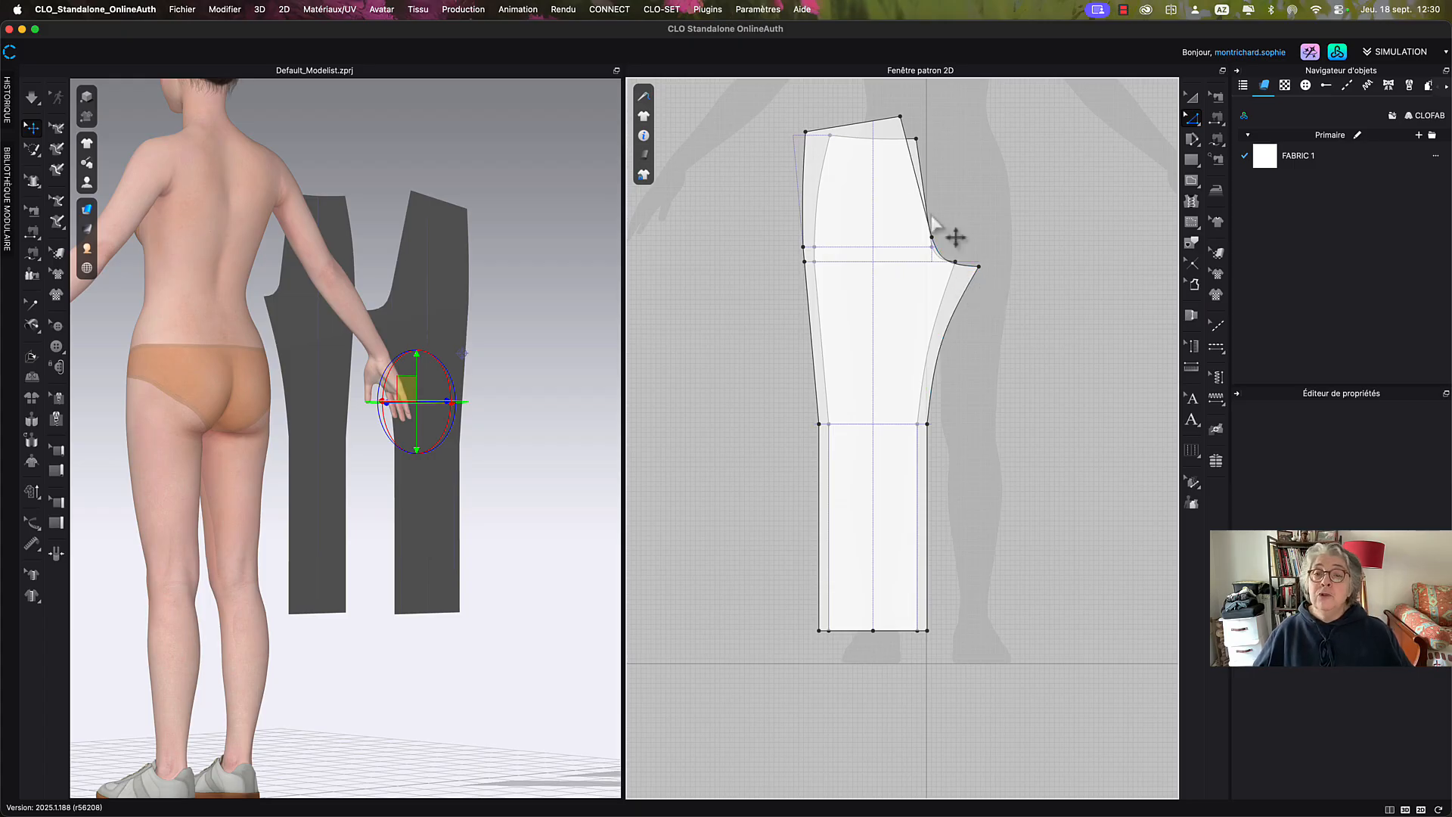
right_click_drag(966, 194, 955, 279)
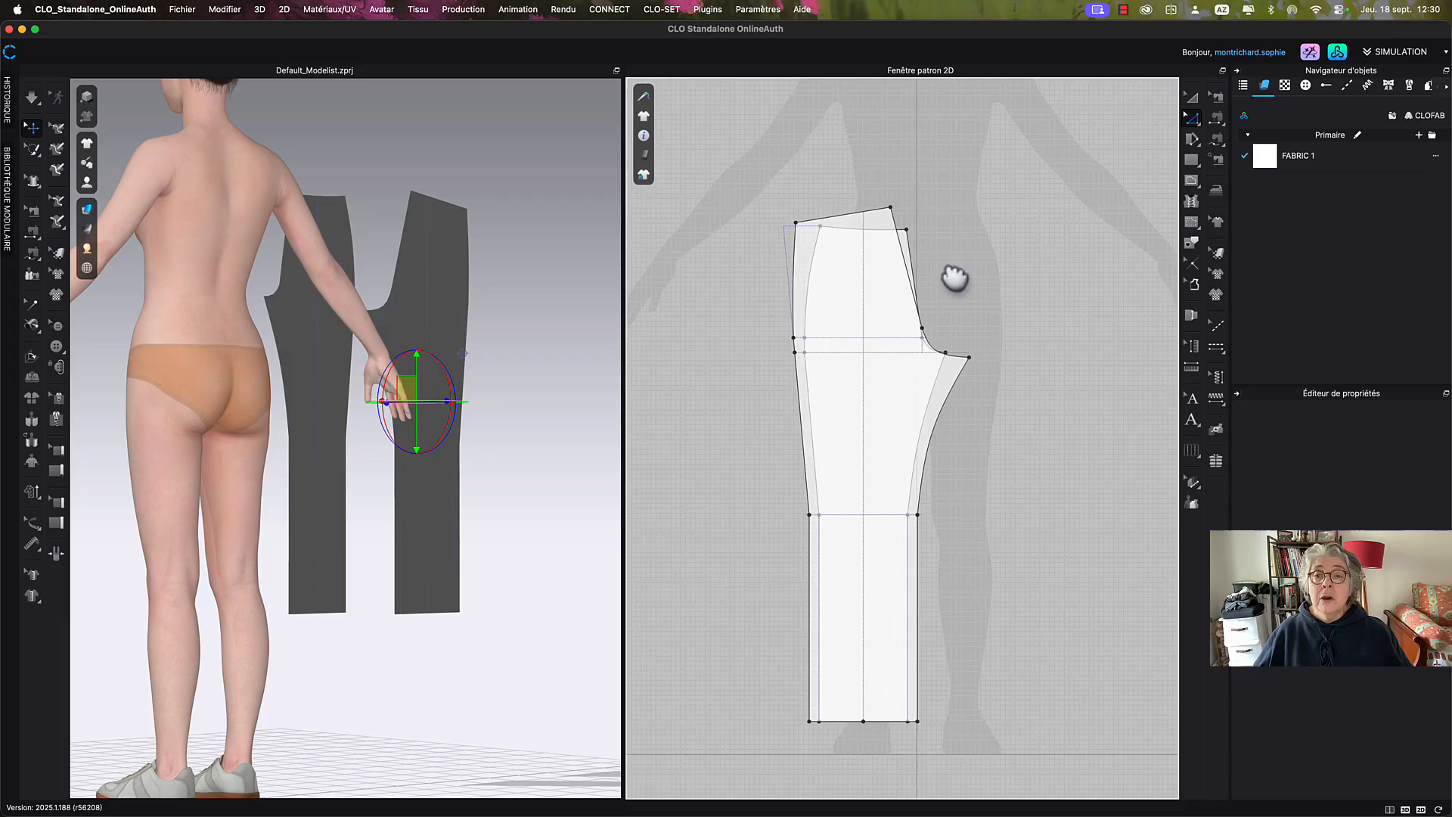
left_click(913, 259)
scroll(925, 292, "up", 5)
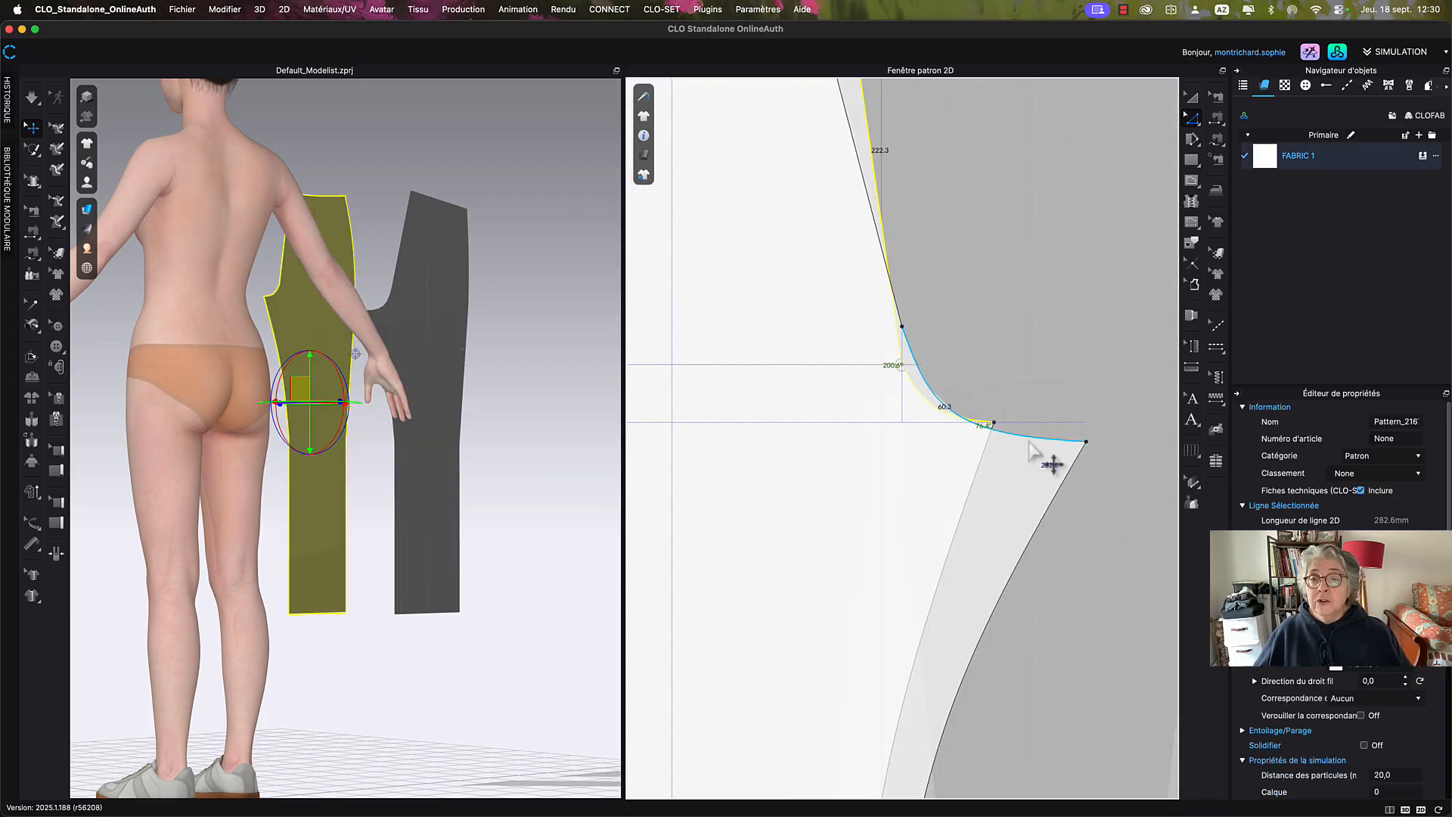
left_click(1051, 442, "shift")
right_click_drag(955, 301, 1030, 477)
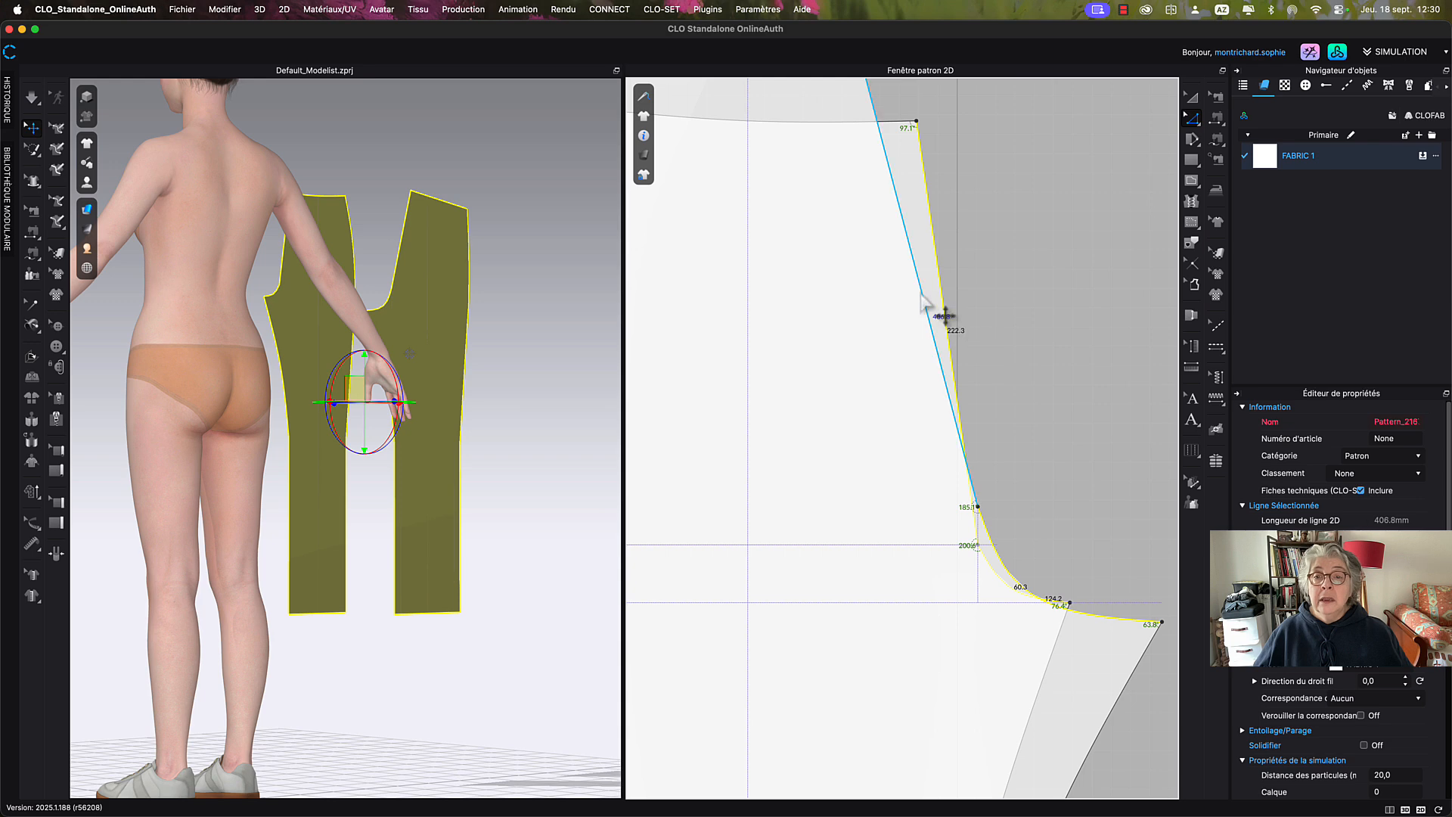
left_click(924, 300, "shift")
scroll(921, 303, "down", 3)
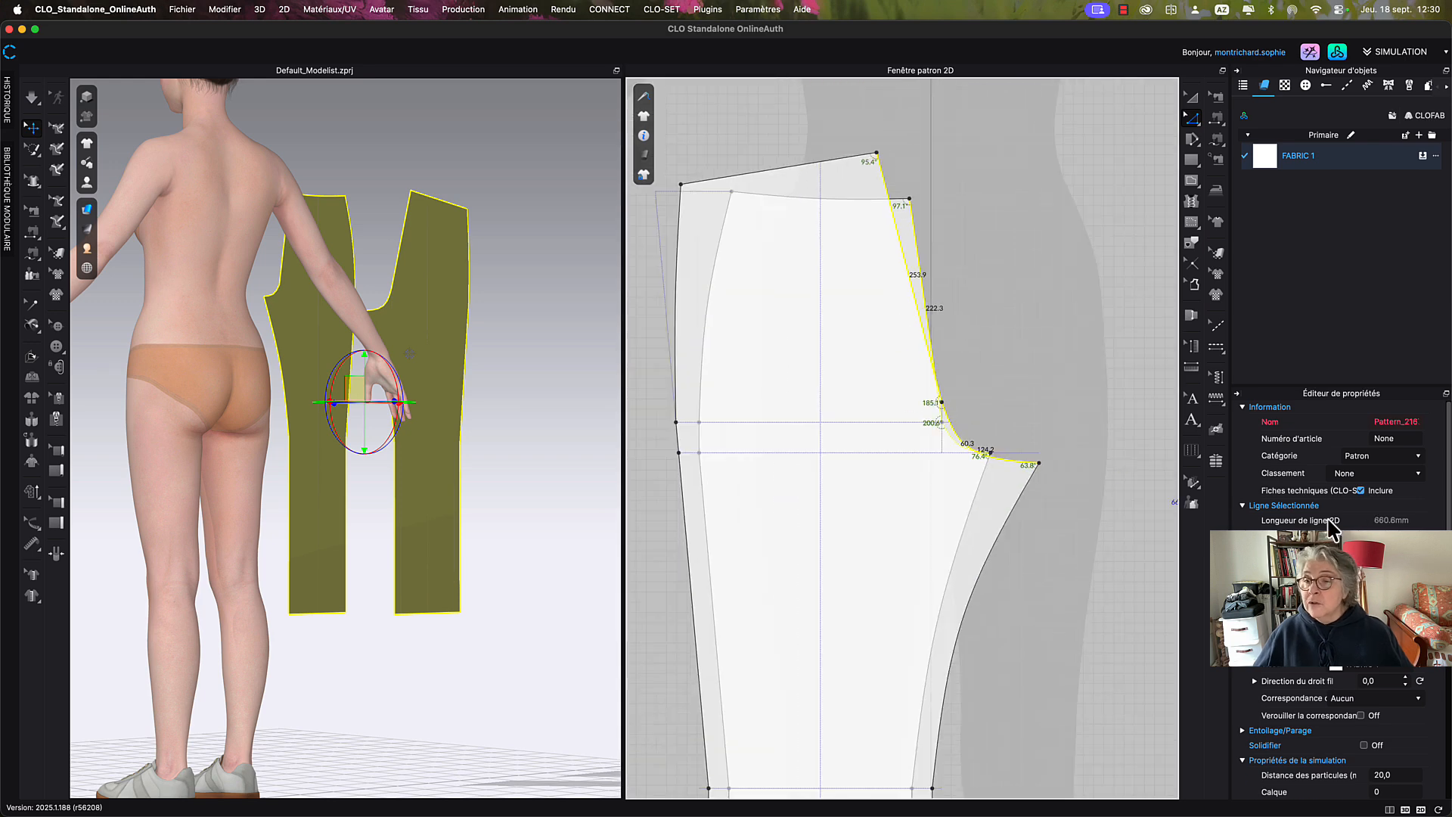
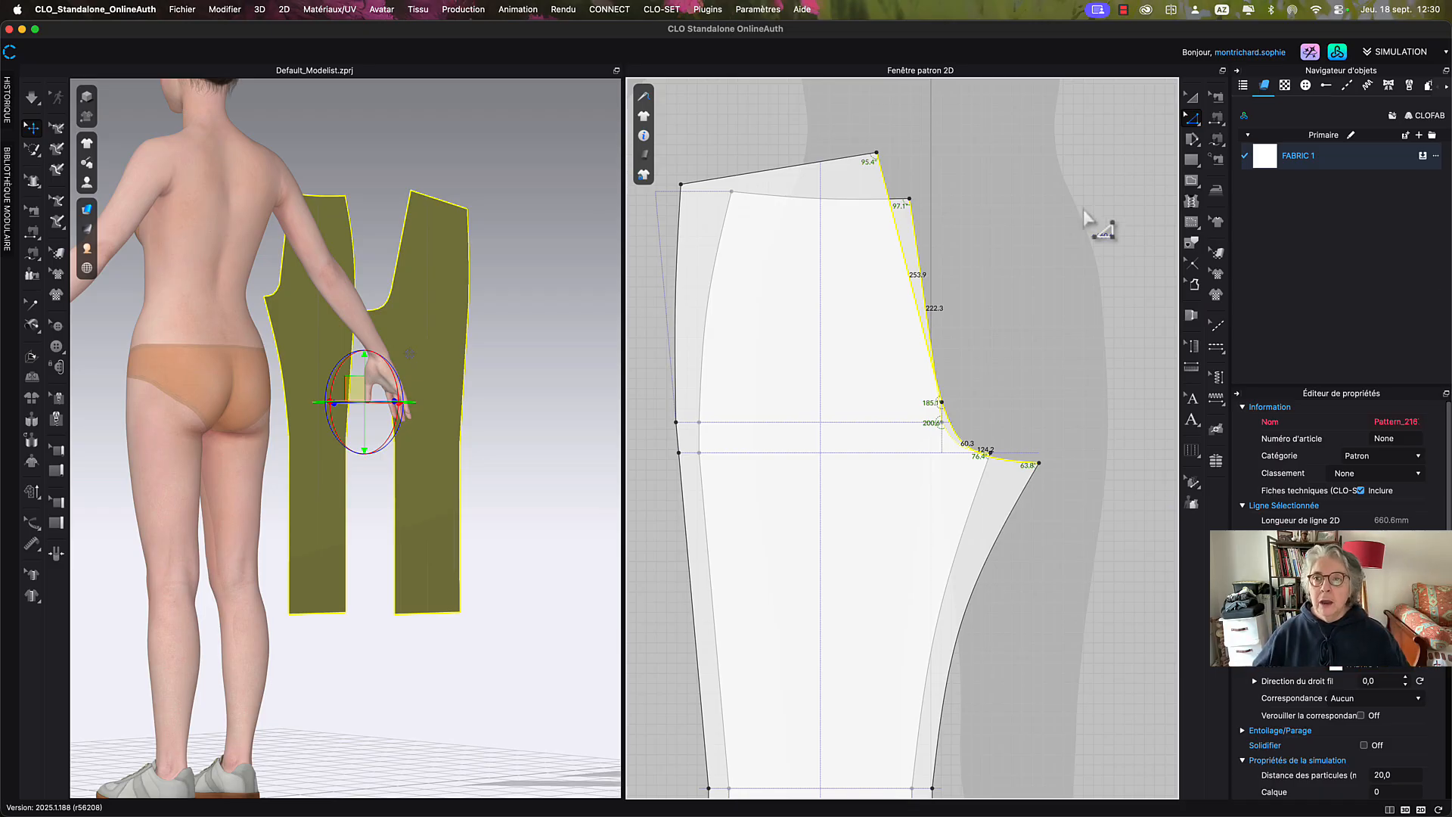
left_click(968, 206)
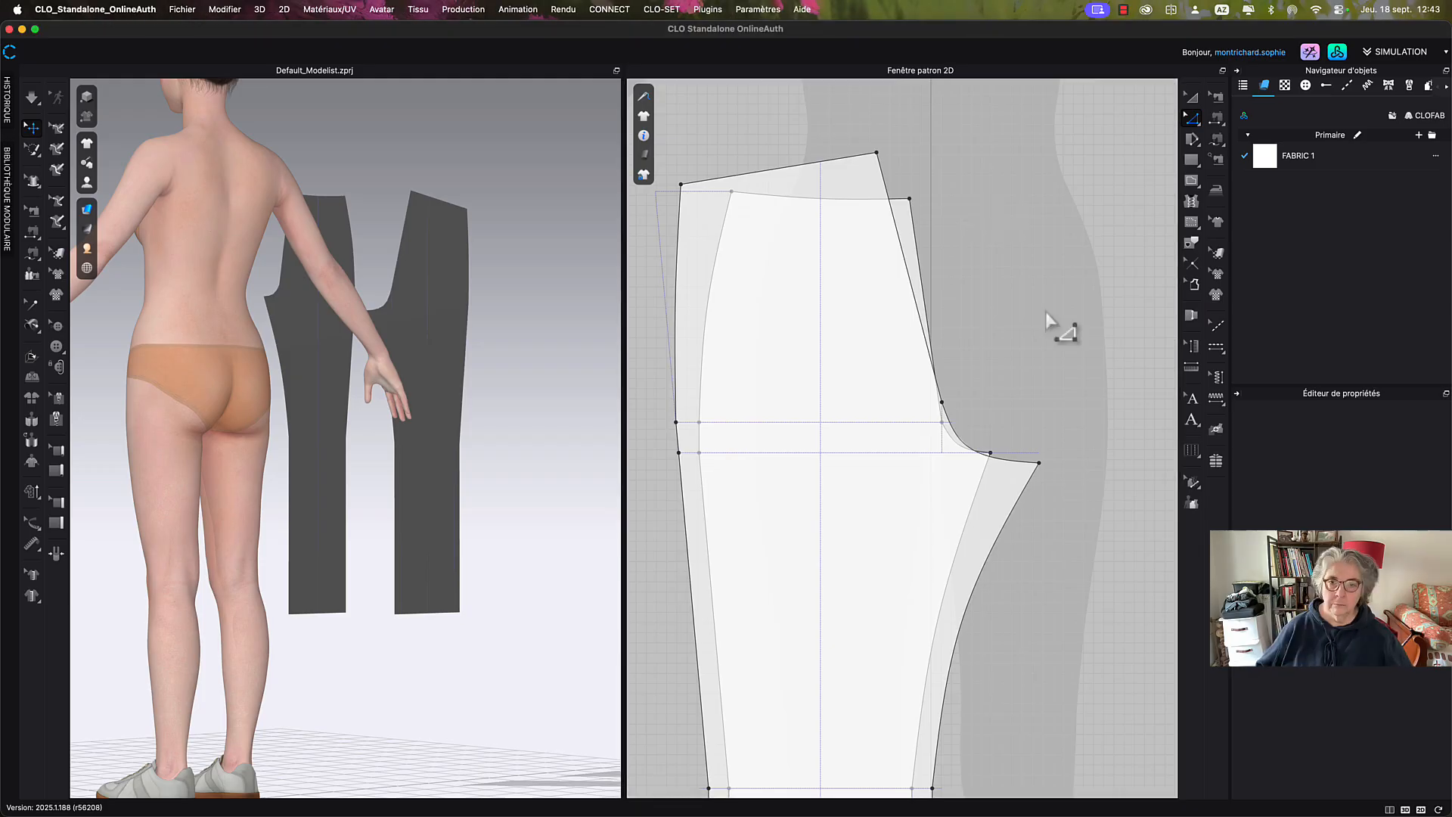
scroll(1056, 327, "down", 10)
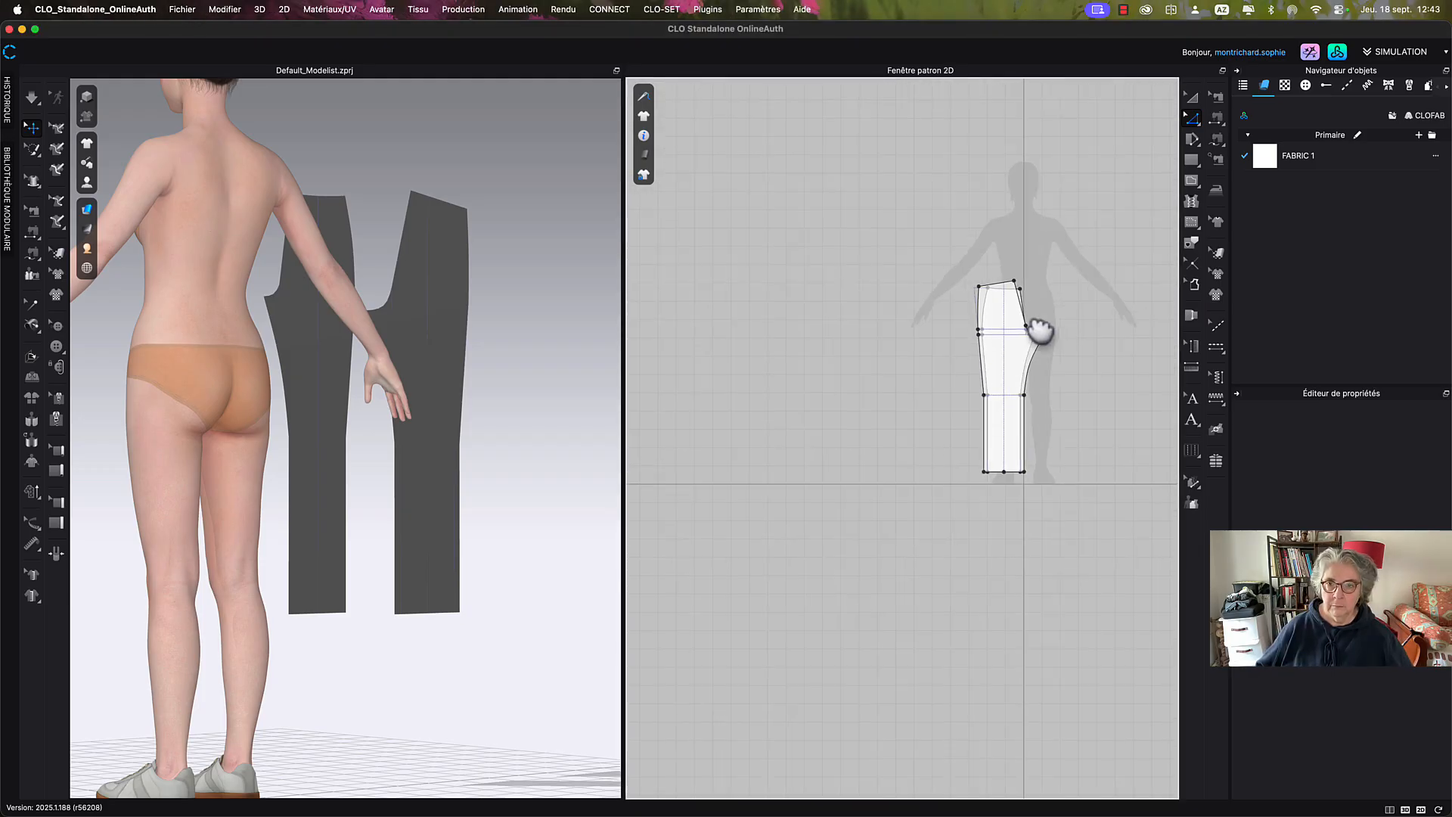
right_click_drag(1014, 334, 918, 379)
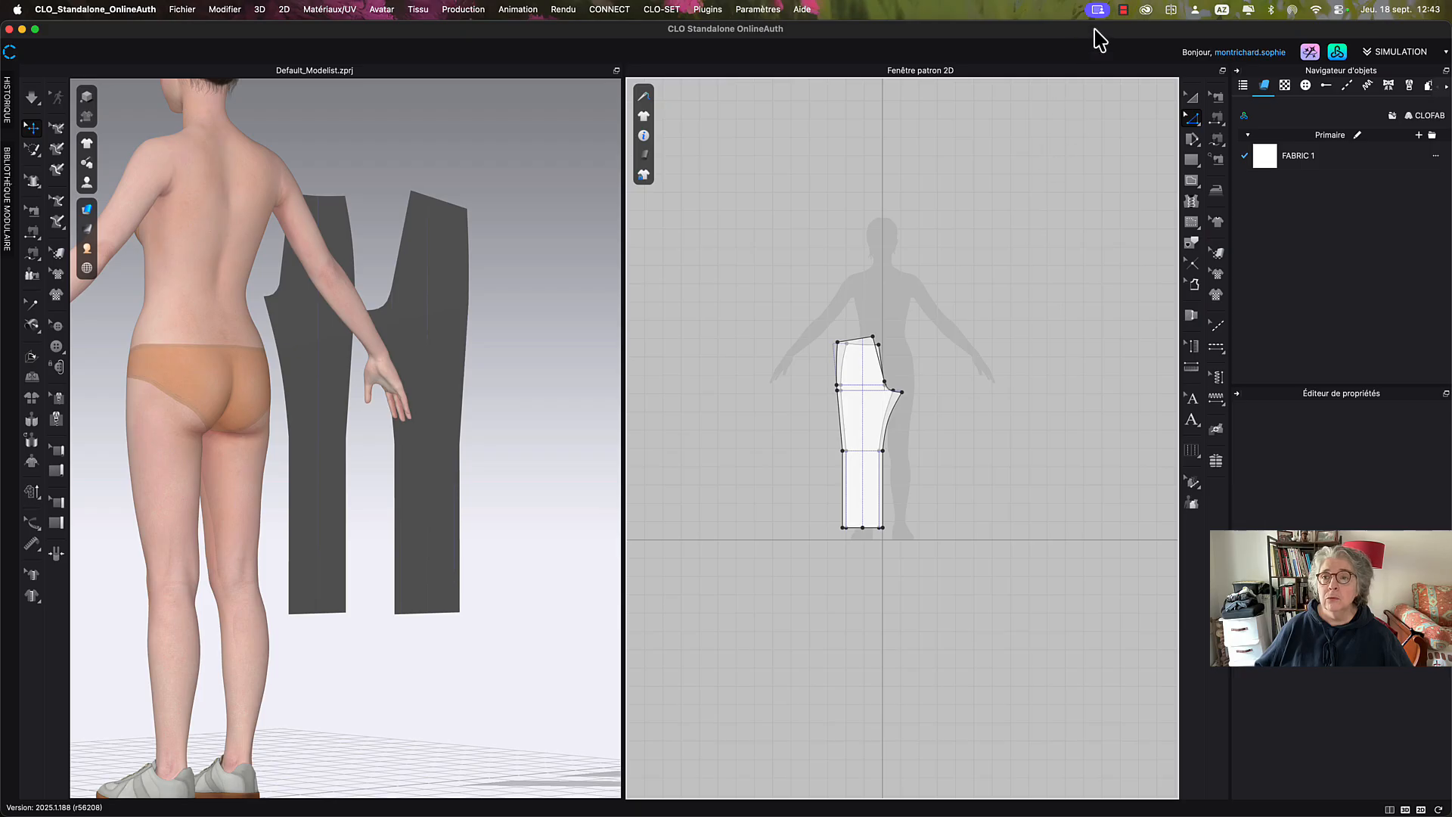
left_click(1124, 9)
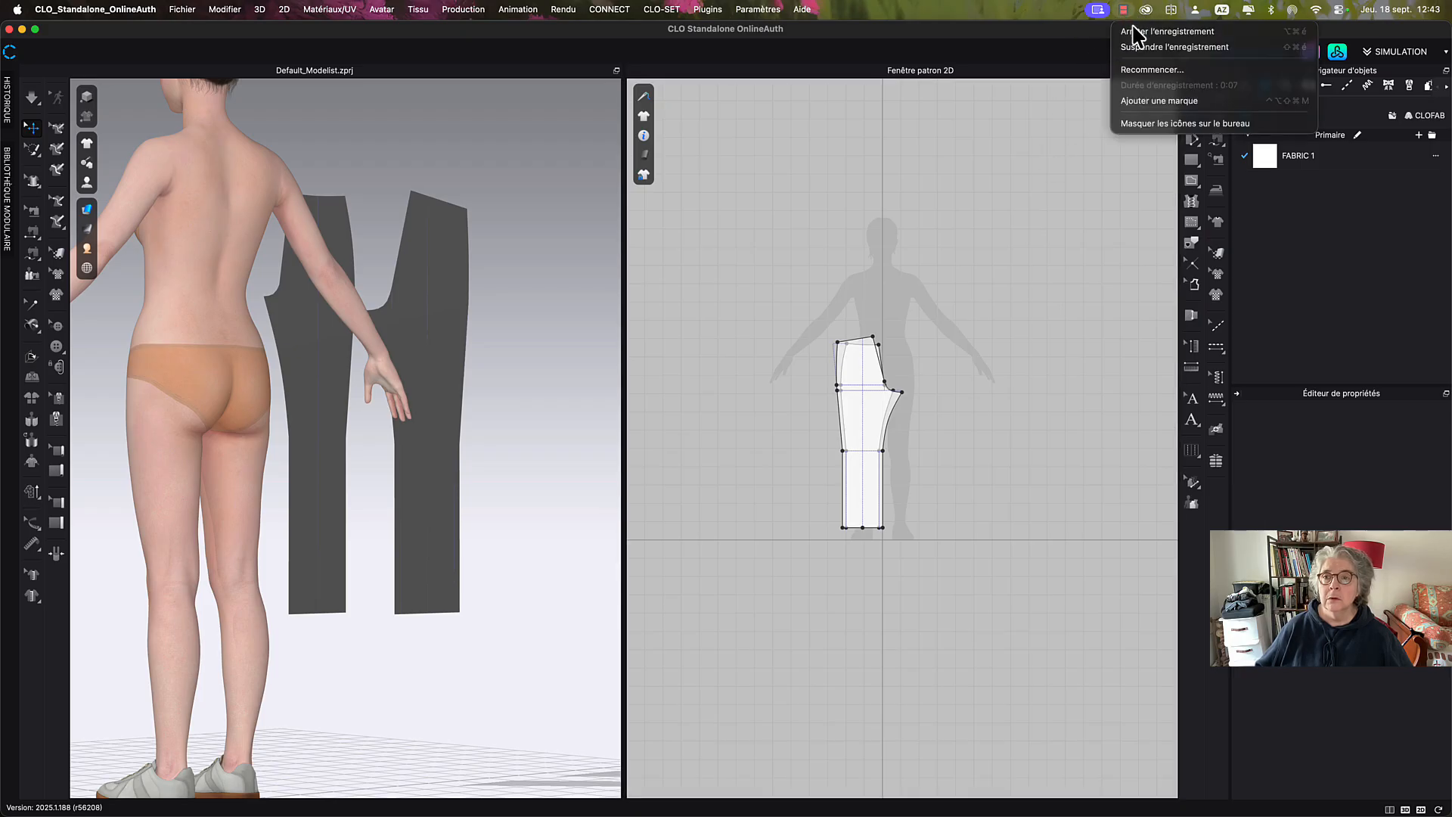
left_click(1062, 177)
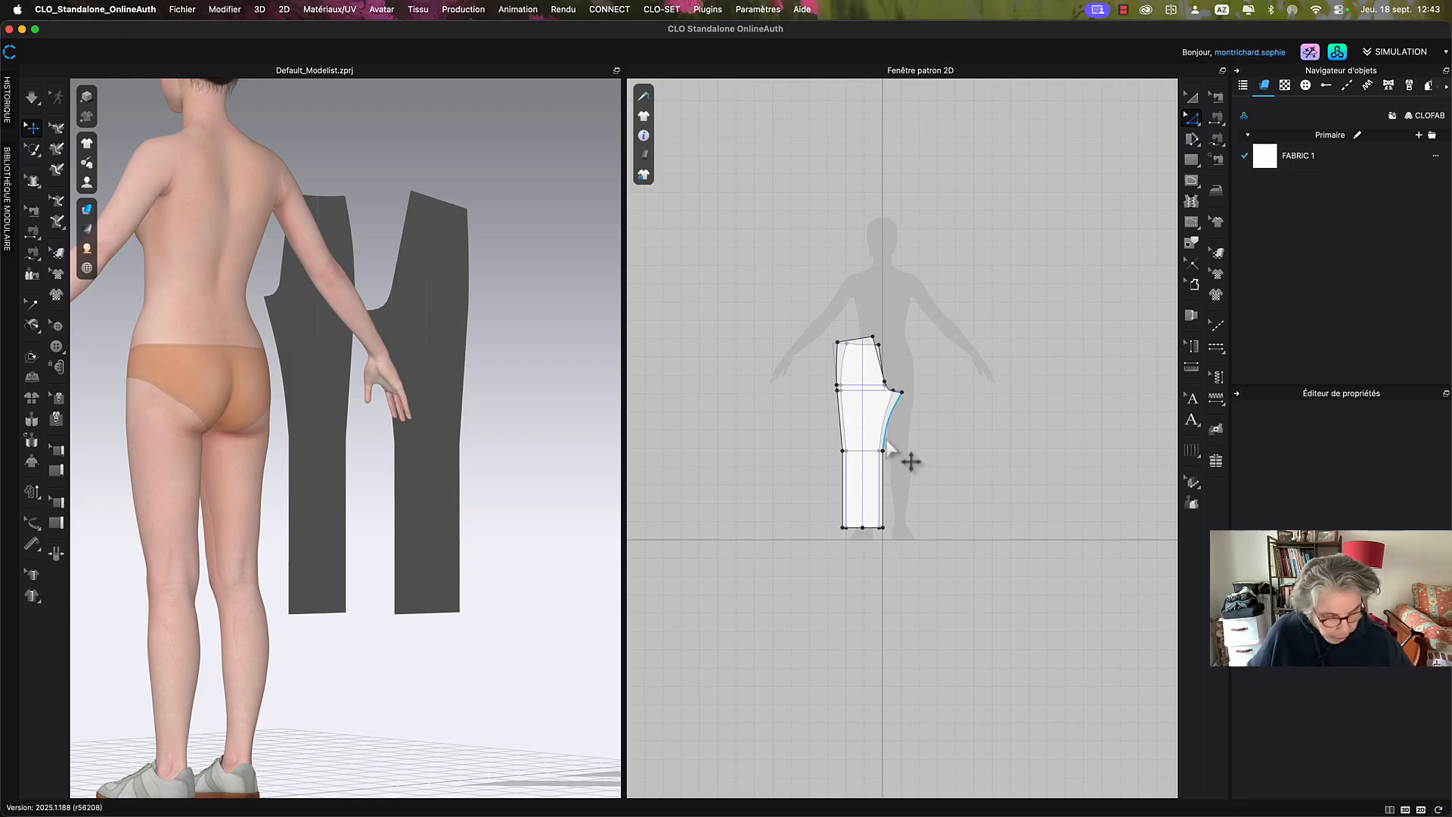
Move the wider trouser piece off the narrower one so both lie side by side in the 2D pattern view.
key("a")
left_click(848, 407)
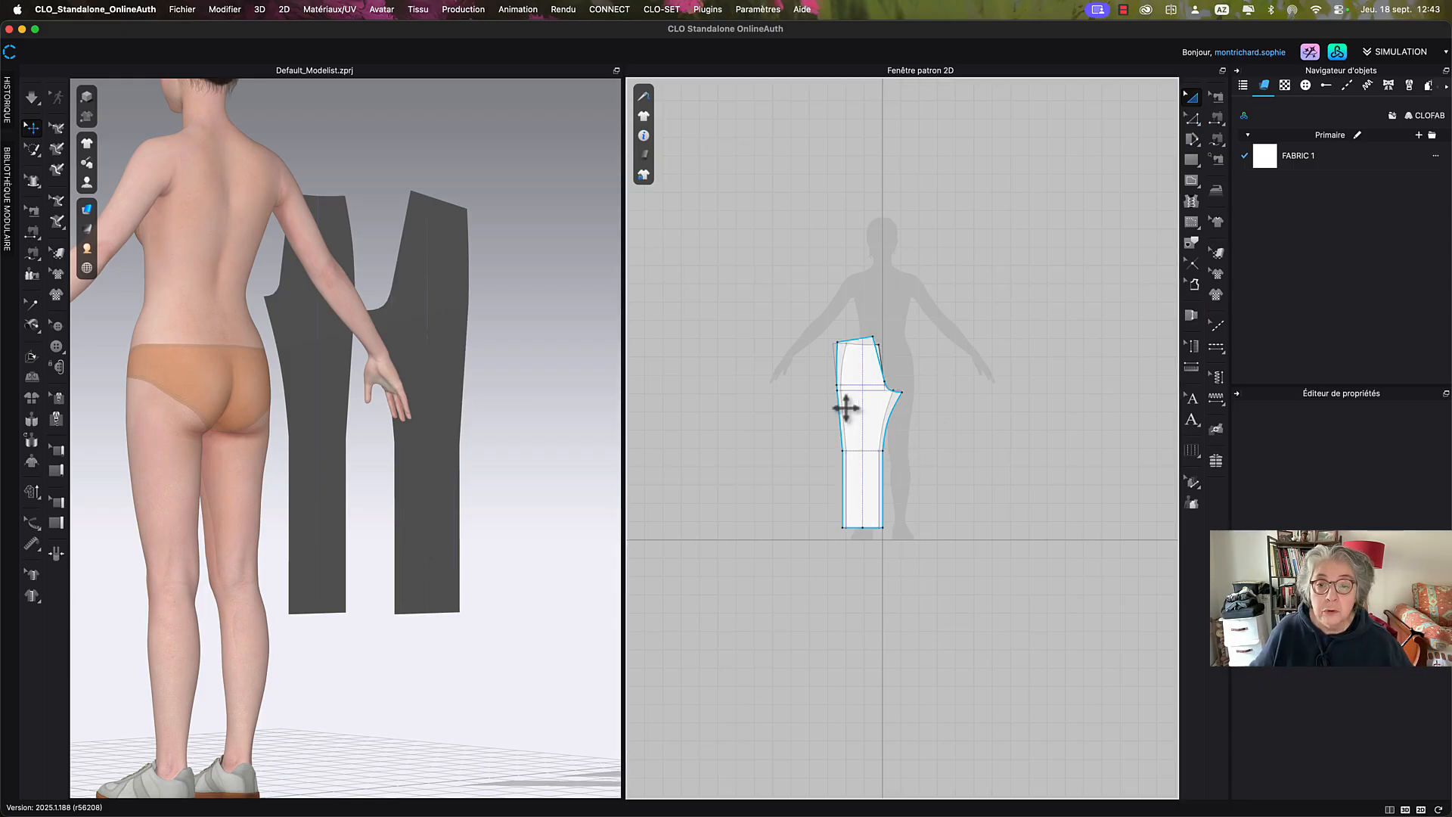
left_click_drag(846, 408, 769, 406)
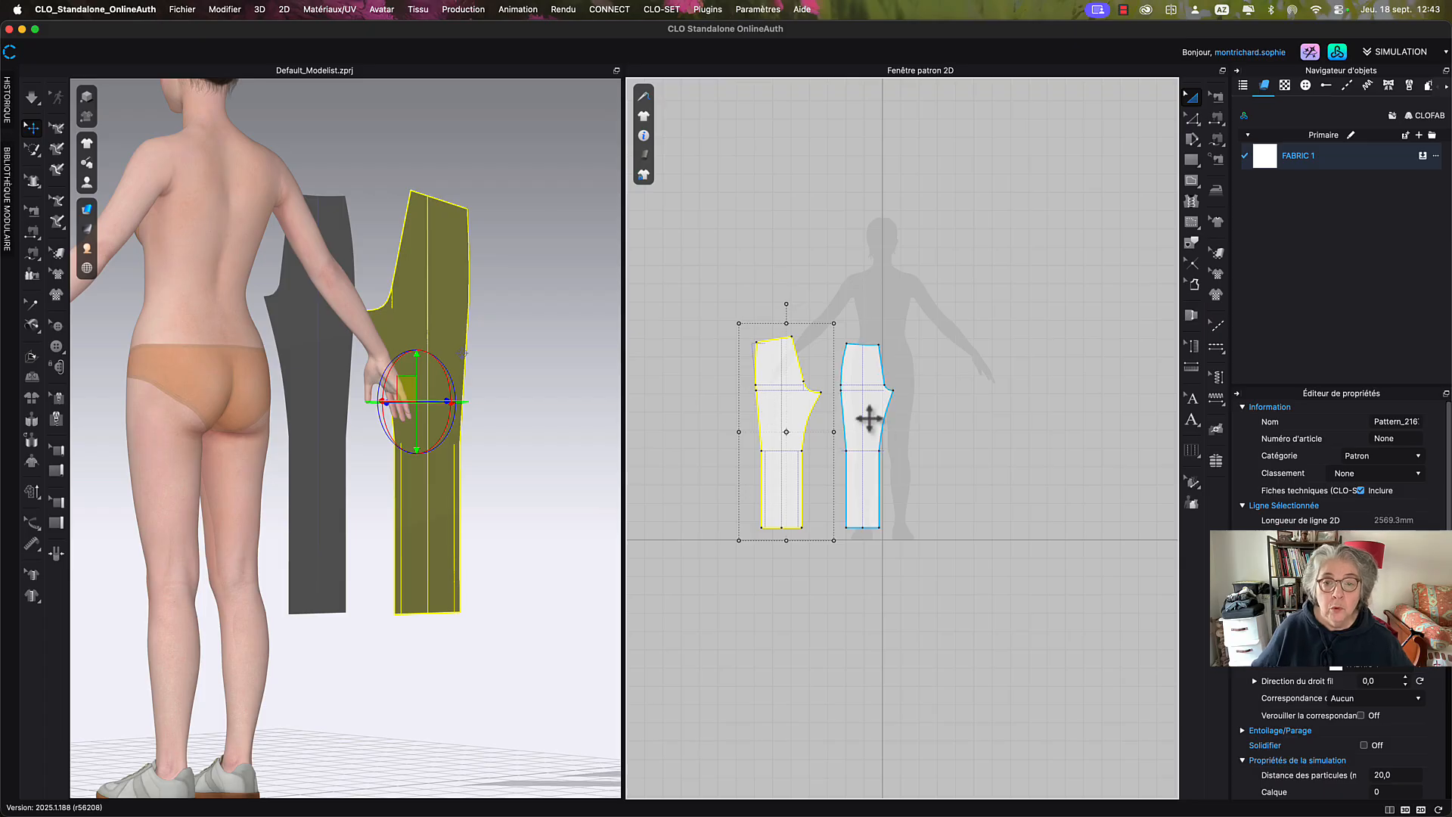
Duplicate both trouser pieces as Patron symétrique (avec couture) and place the mirrored copies on the opposite side of the originals.
left_click(870, 433, "shift")
right_click(870, 433)
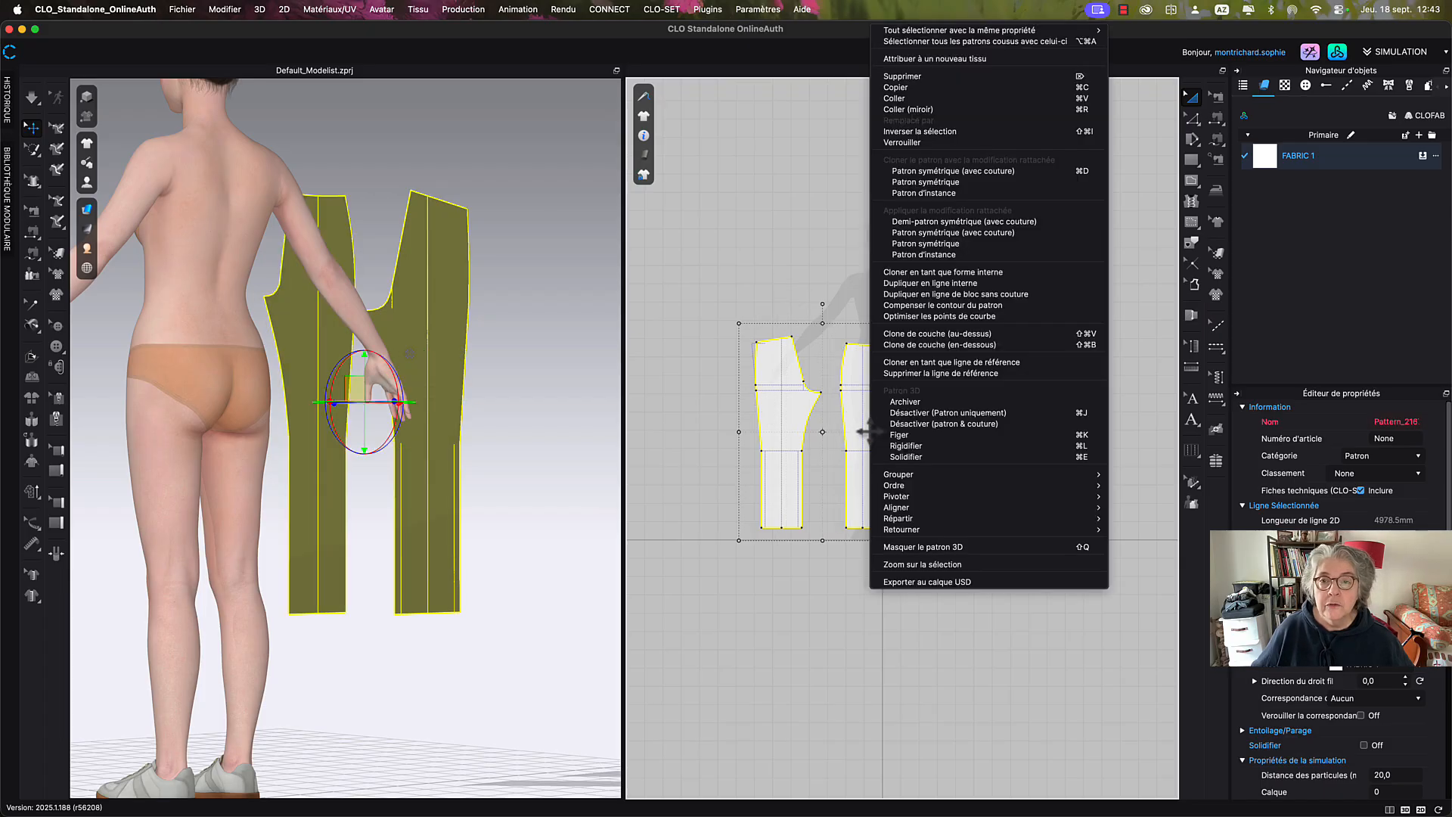
left_click(955, 172)
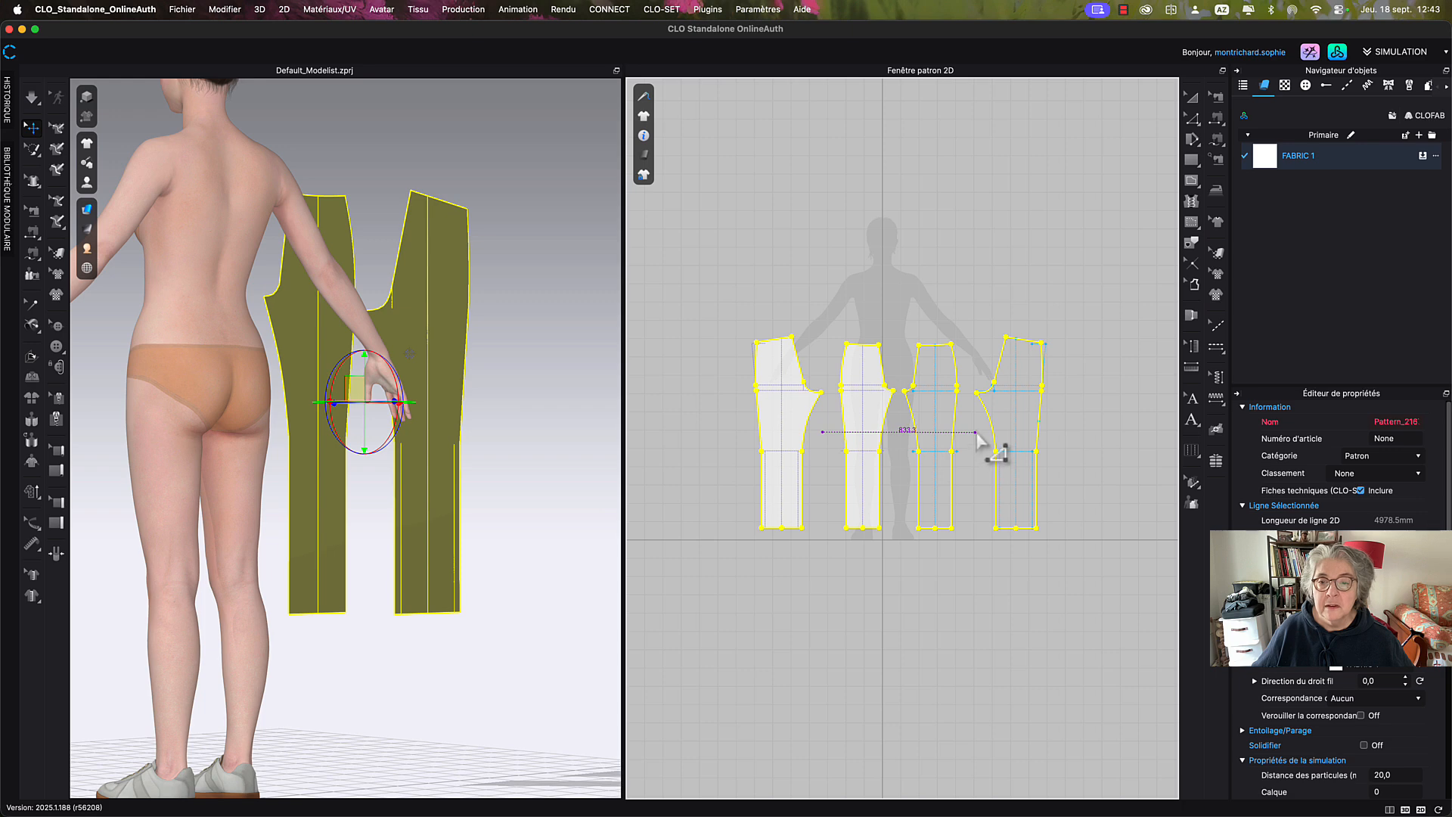
left_click(977, 439)
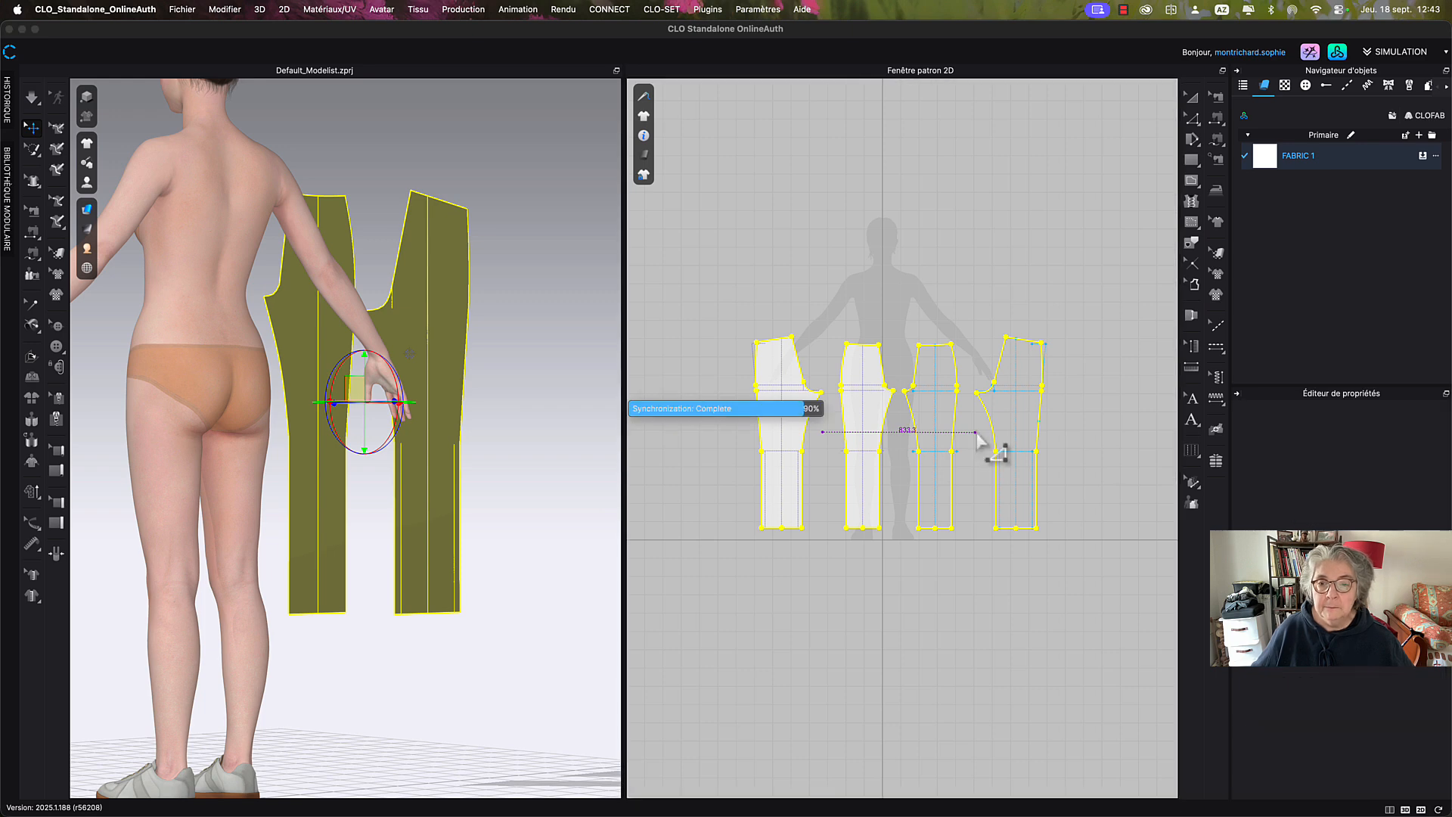
left_click(981, 442)
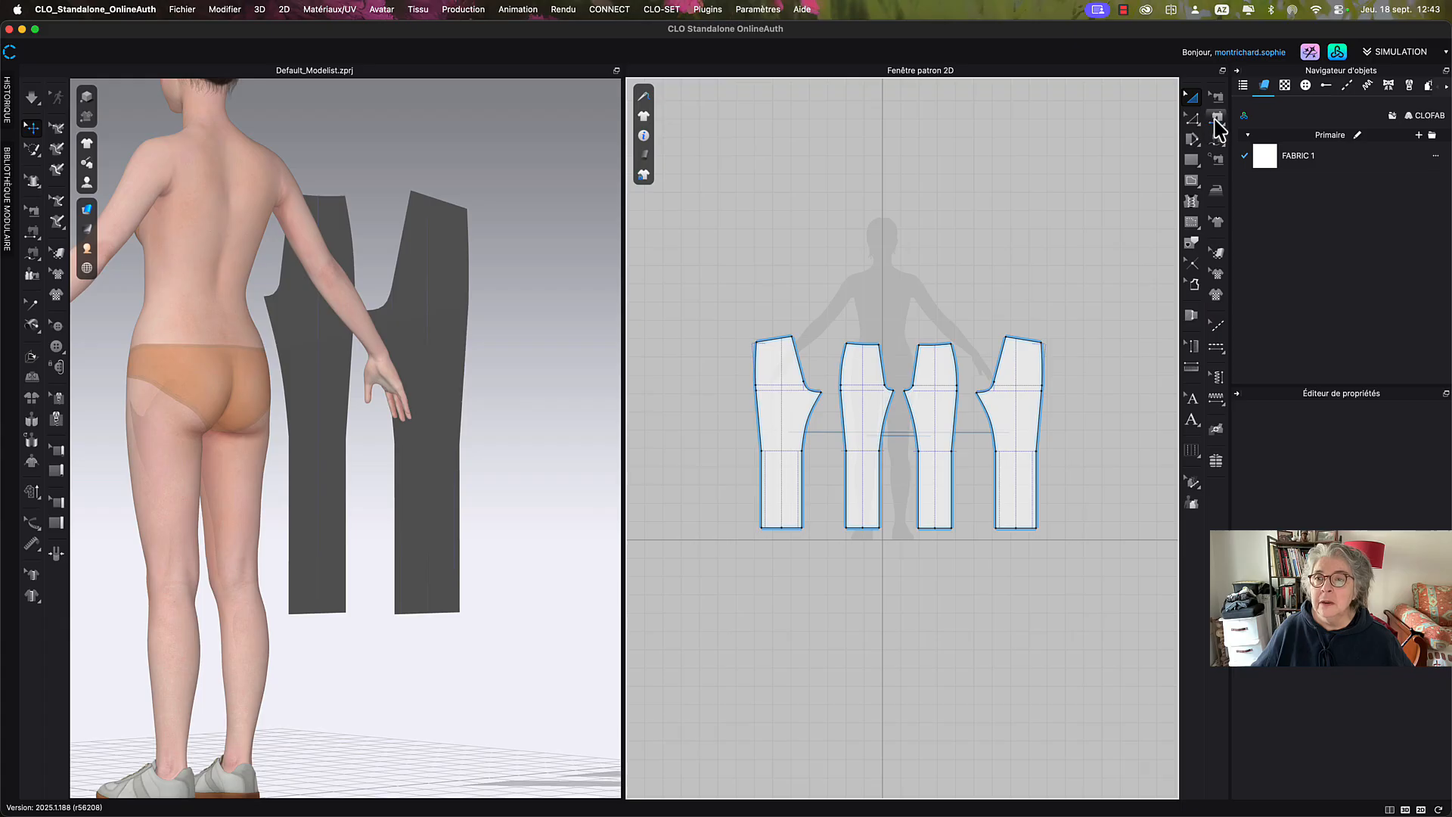
Sew the crotch edges of the two narrower pieces together with free sewing, from crotch tip to waist.
key("m")
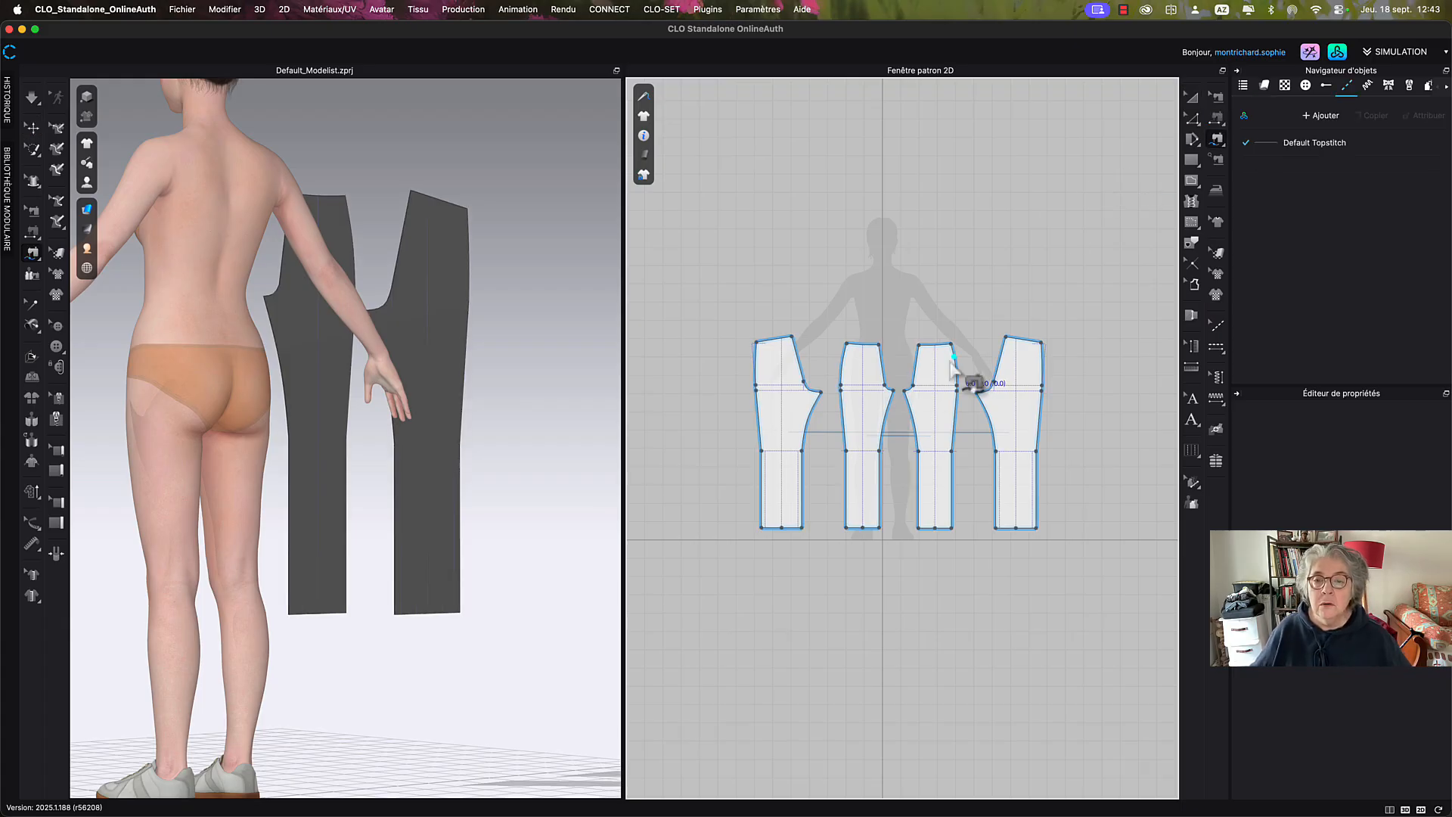
left_click(893, 392)
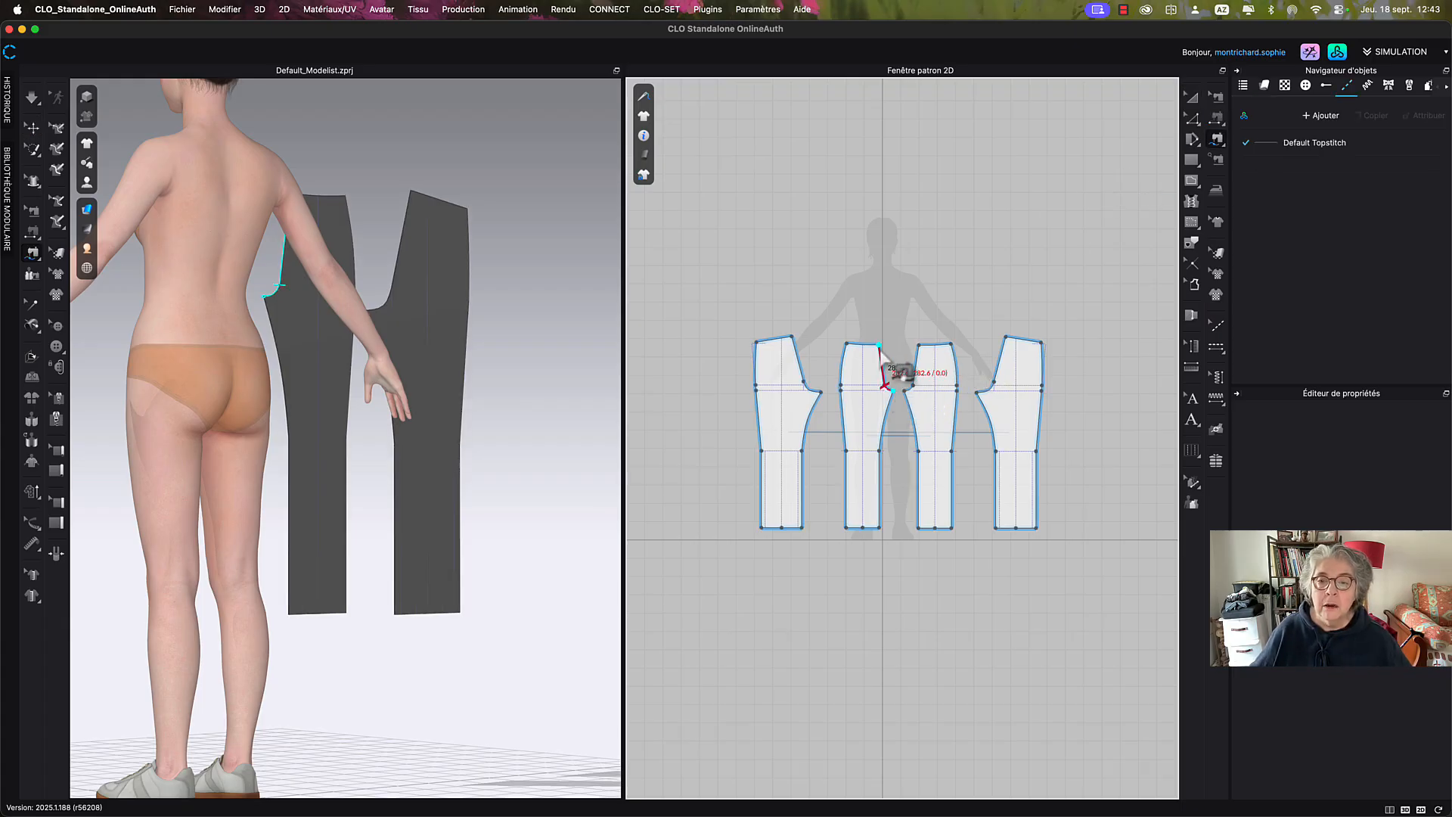
left_click(887, 363)
left_click(906, 390)
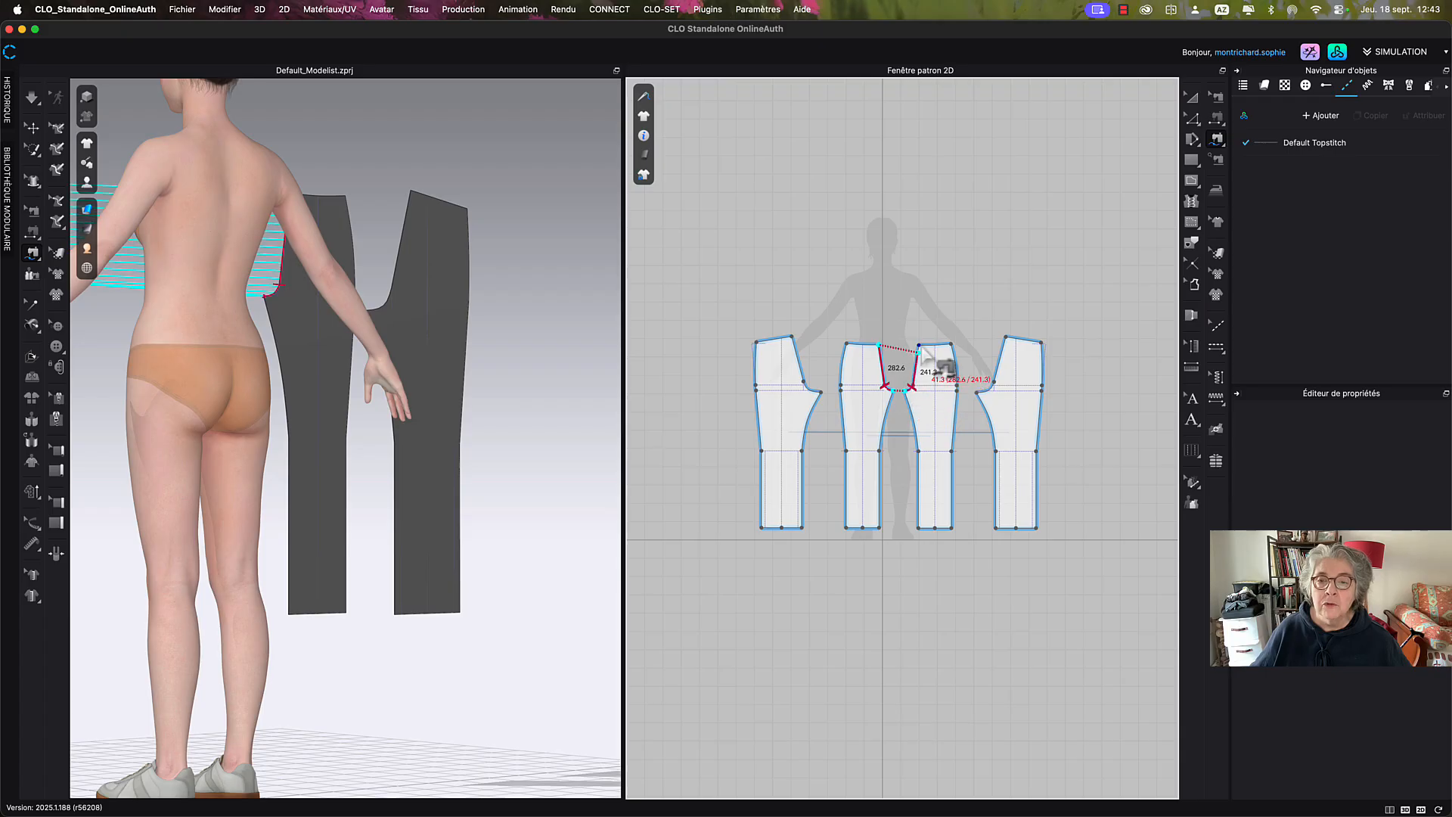
left_click(919, 344)
left_click(792, 338)
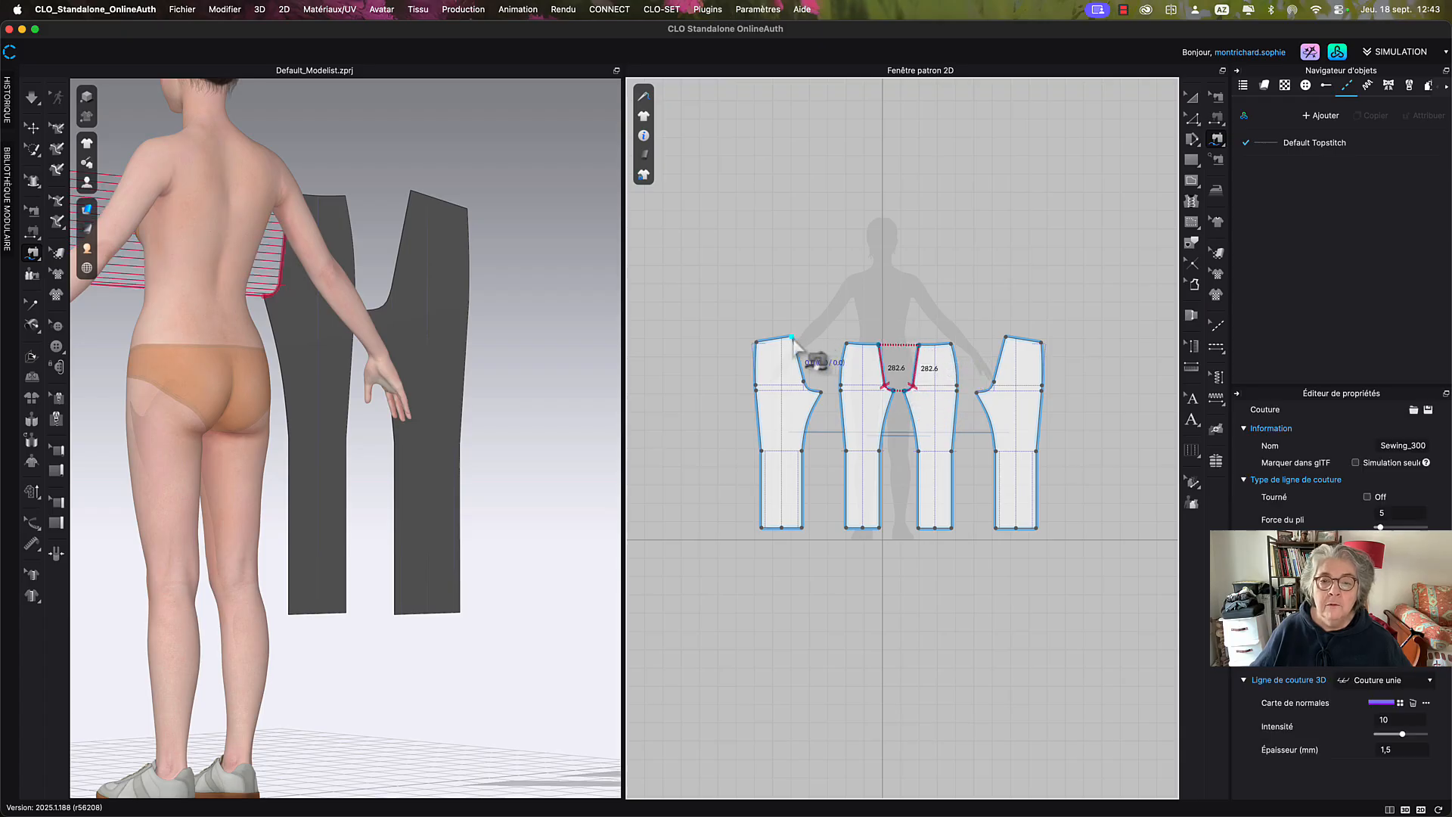
left_click(816, 392)
left_click(978, 392)
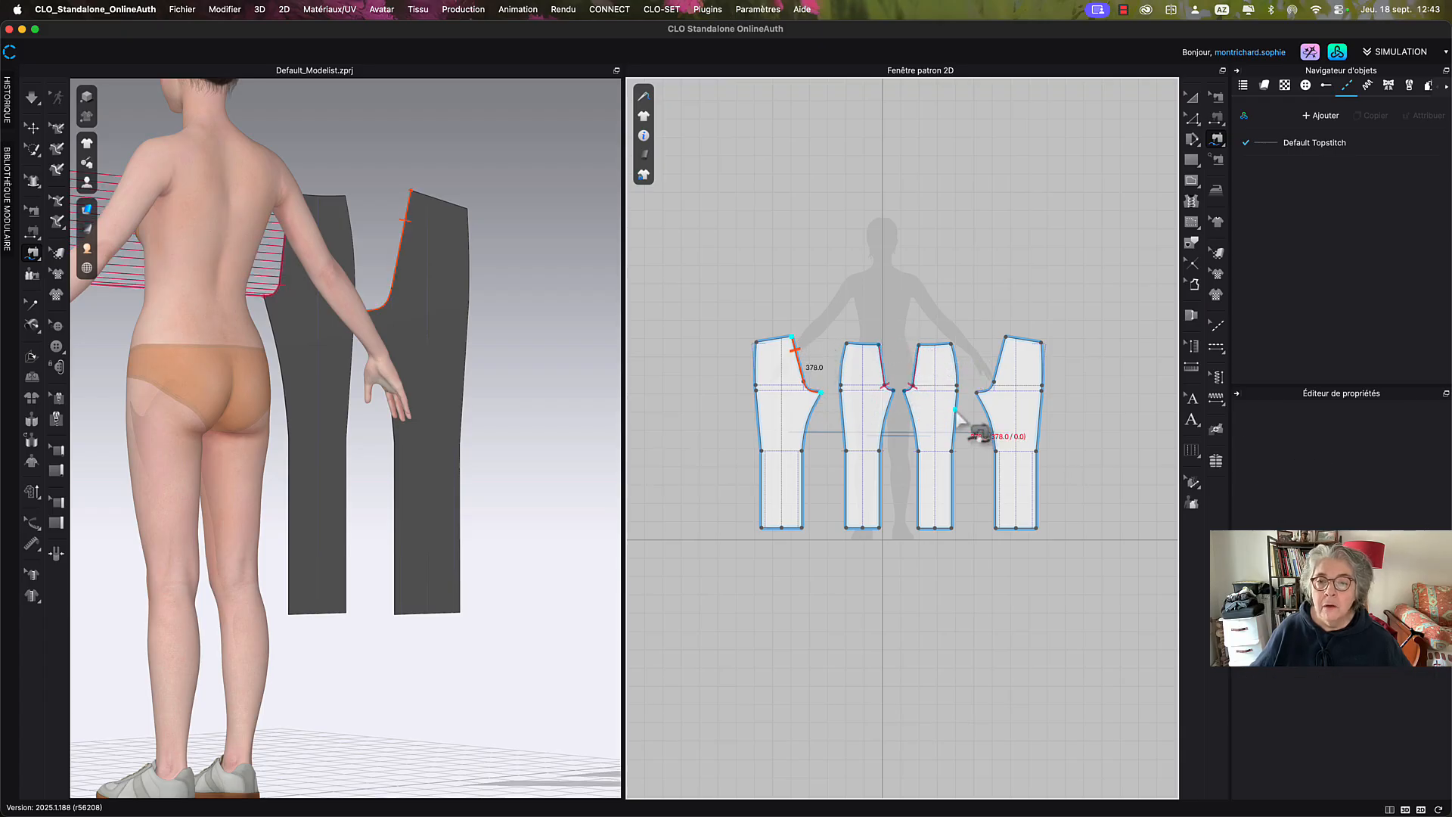
left_click(1011, 340)
left_click(1008, 340)
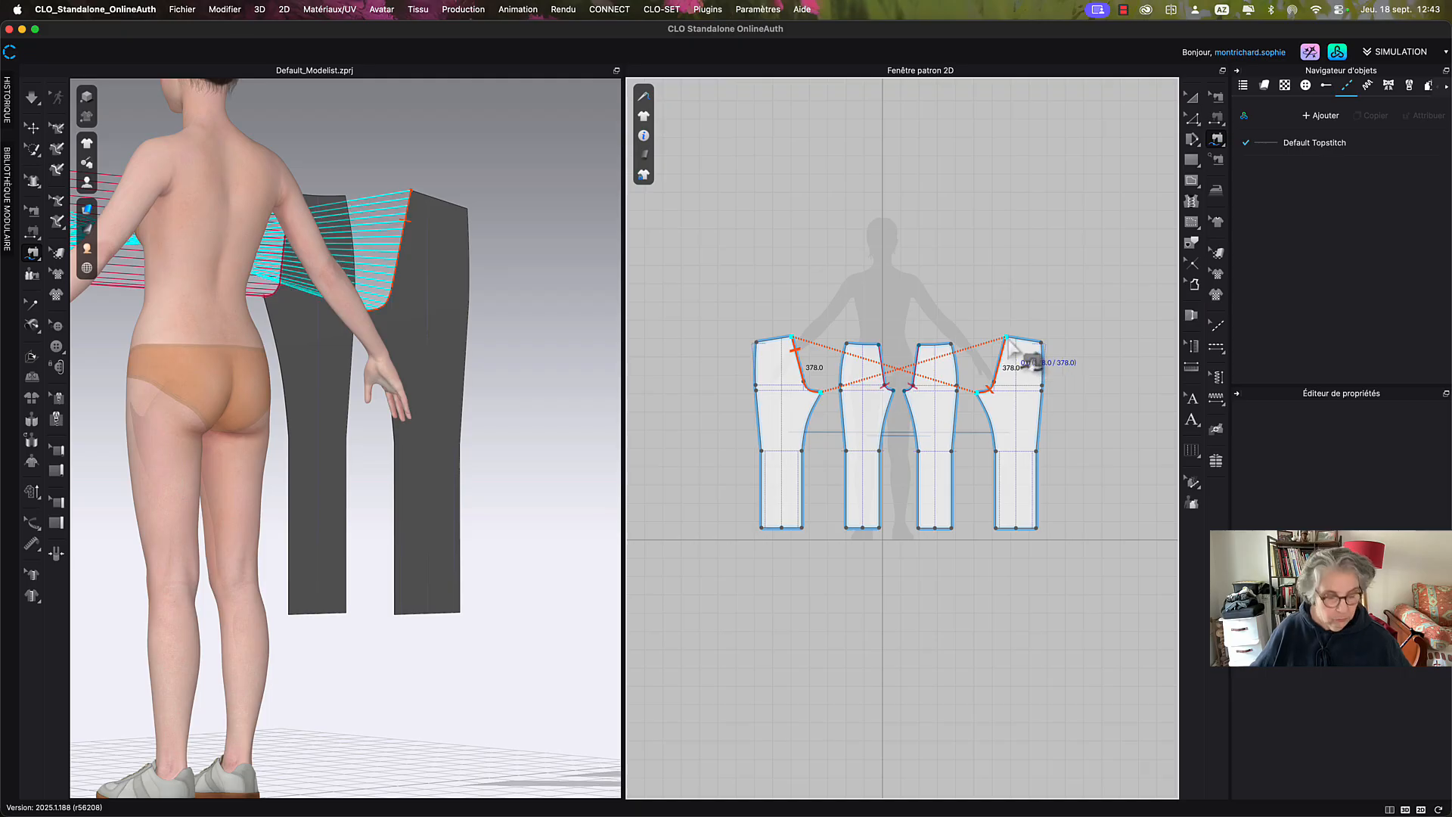
key("Escape")
Sew the crotch edges of the two wider pieces together, matching waist corner to waist corner and crotch tip to crotch tip.
left_click(1007, 337)
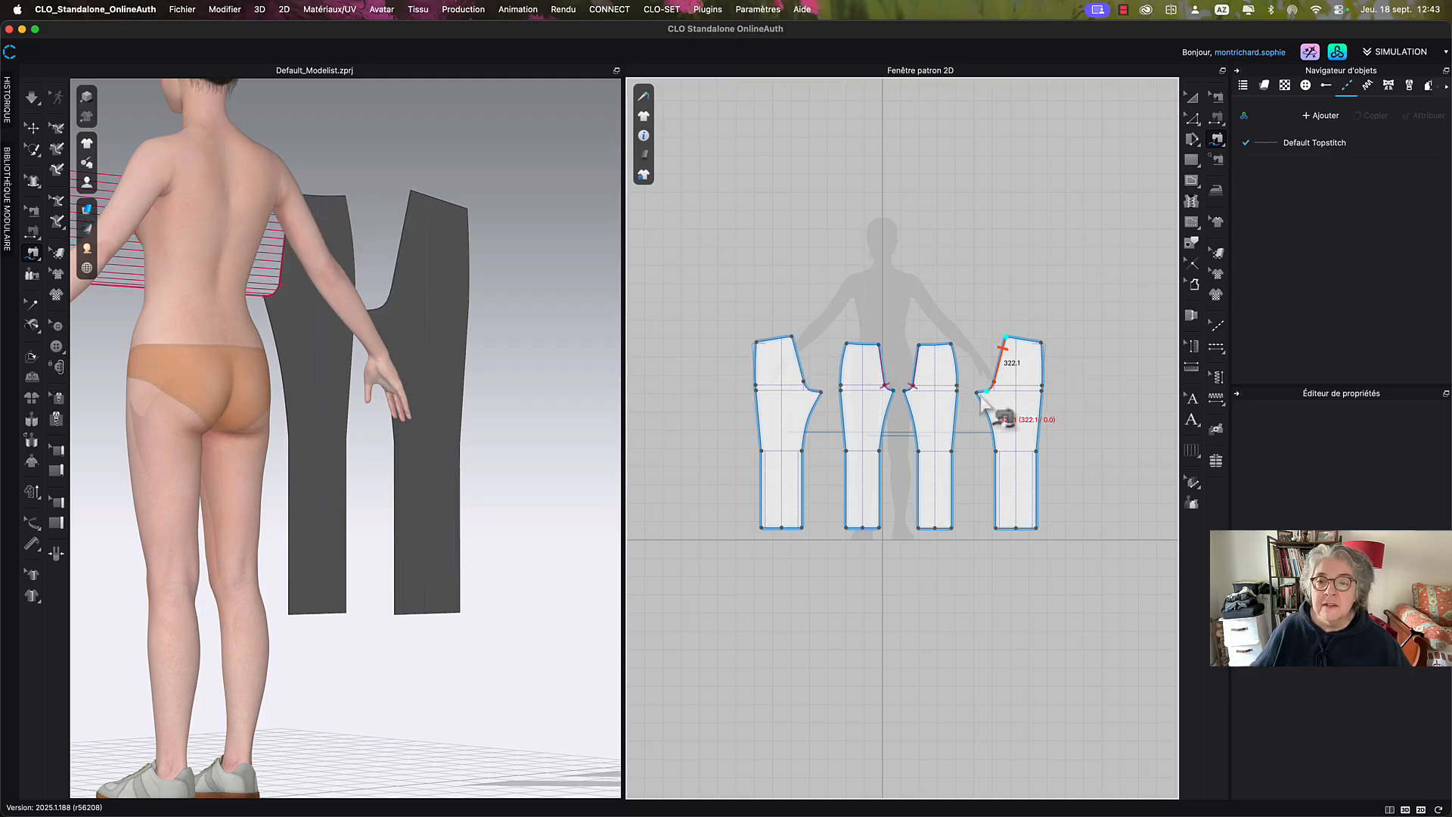
left_click(792, 337)
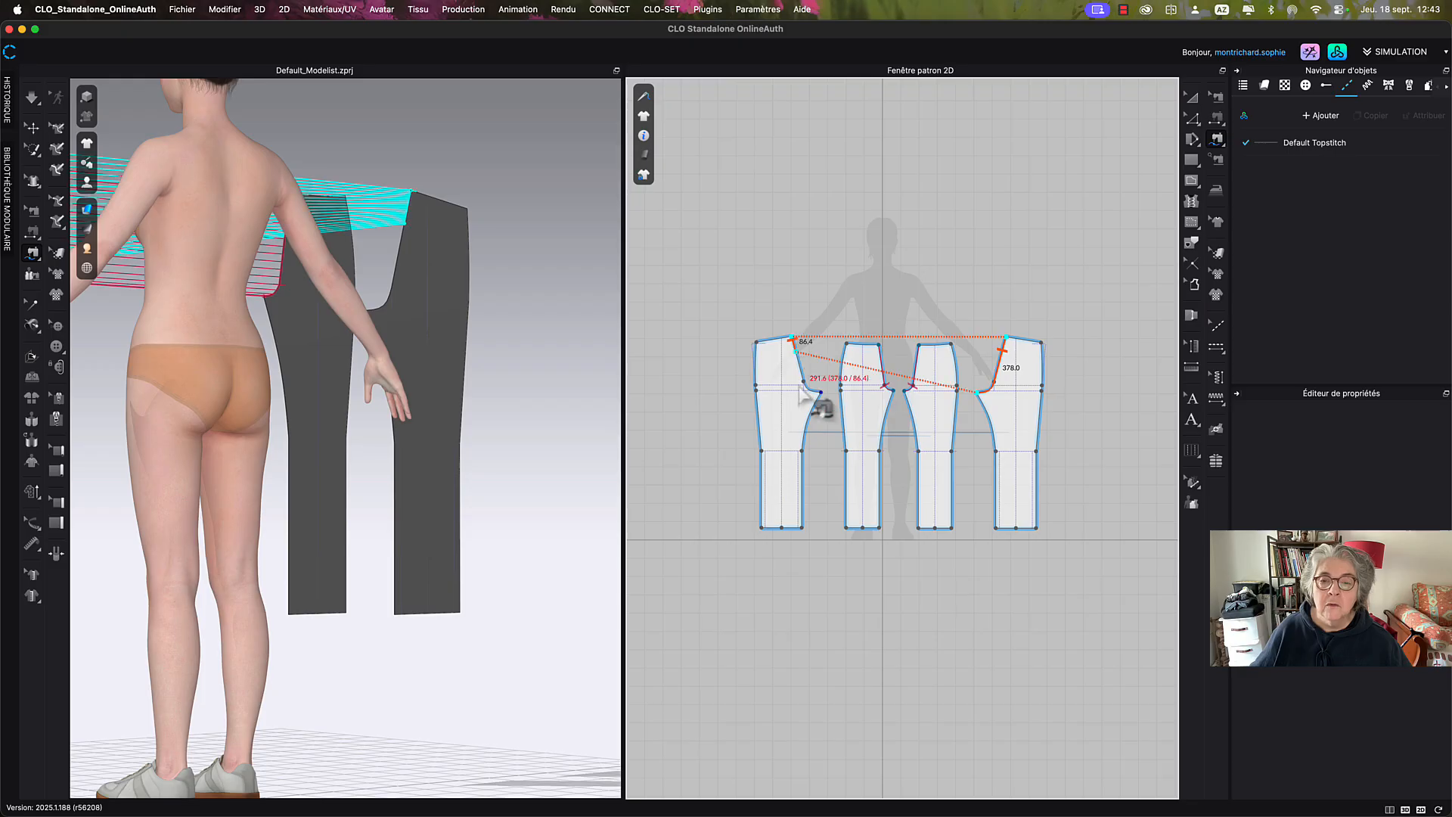
left_click(818, 393)
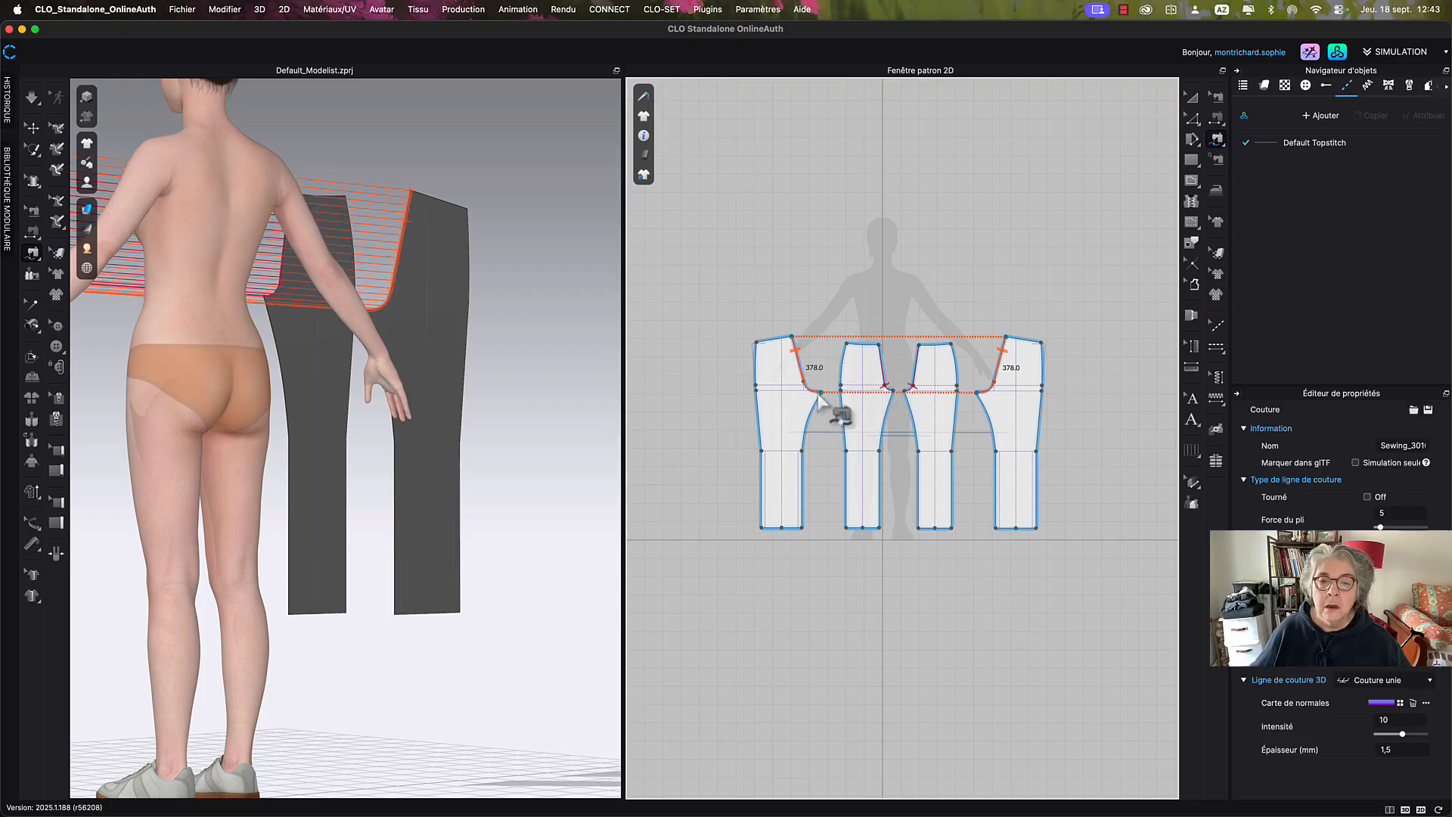
Sew the wider piece's inseam to the narrower piece's inseam, from the crotch tip down to the hem.
left_click(821, 394)
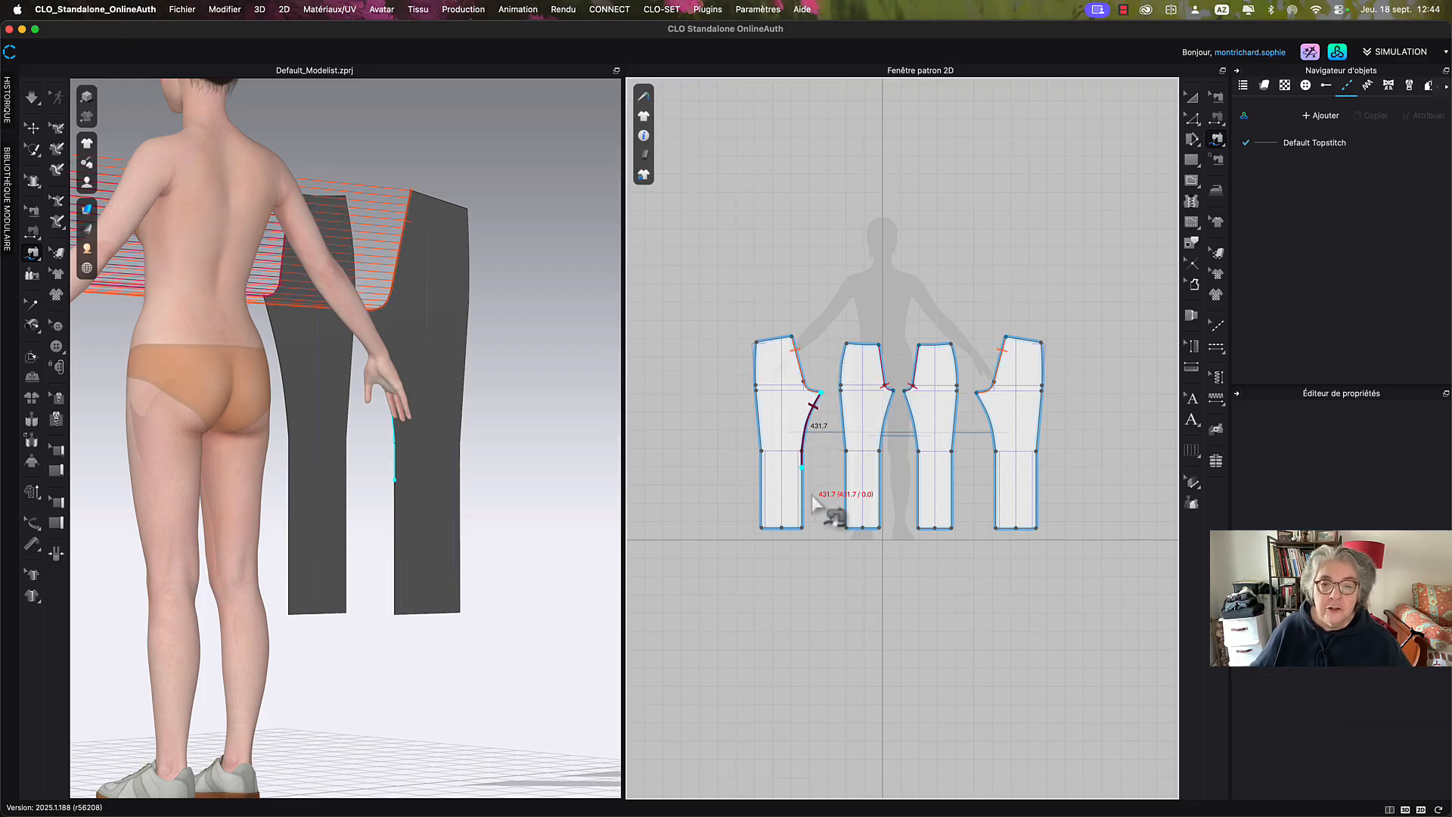
left_click(802, 528)
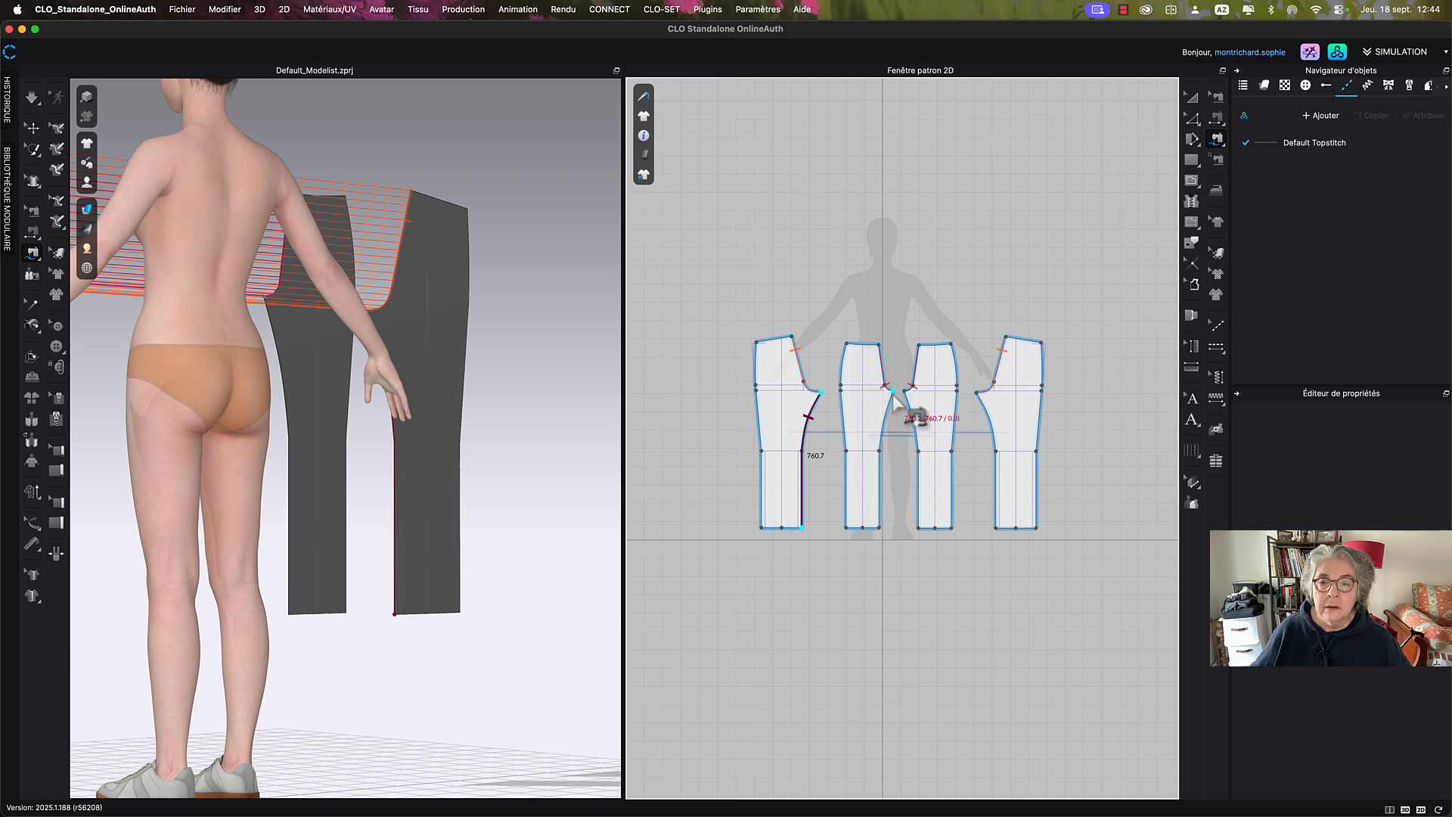
left_click(879, 528)
Sew the wider piece's side seam to the narrower piece's side seam, from the waist down to the hem.
left_click(757, 378)
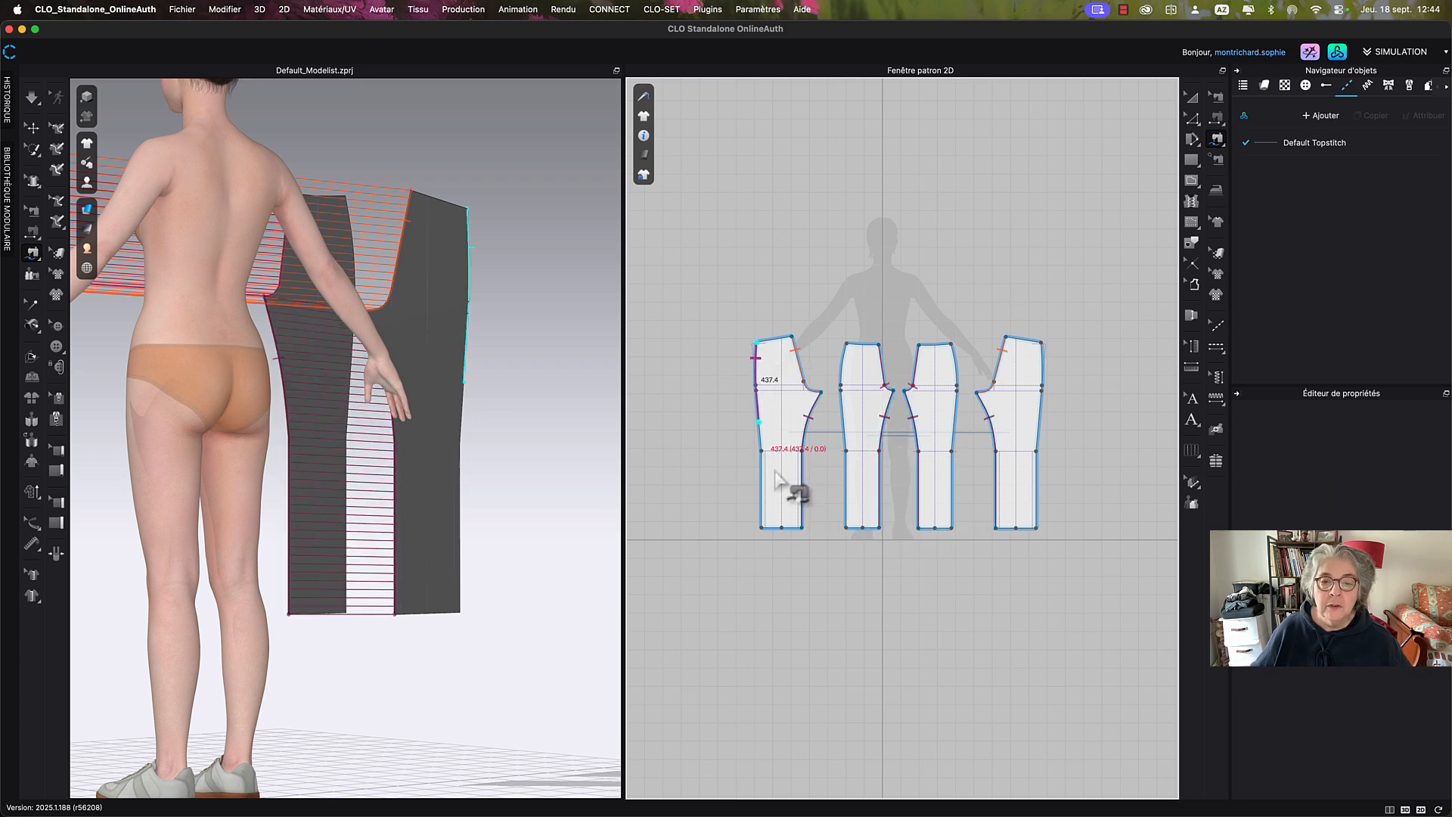
left_click(762, 528)
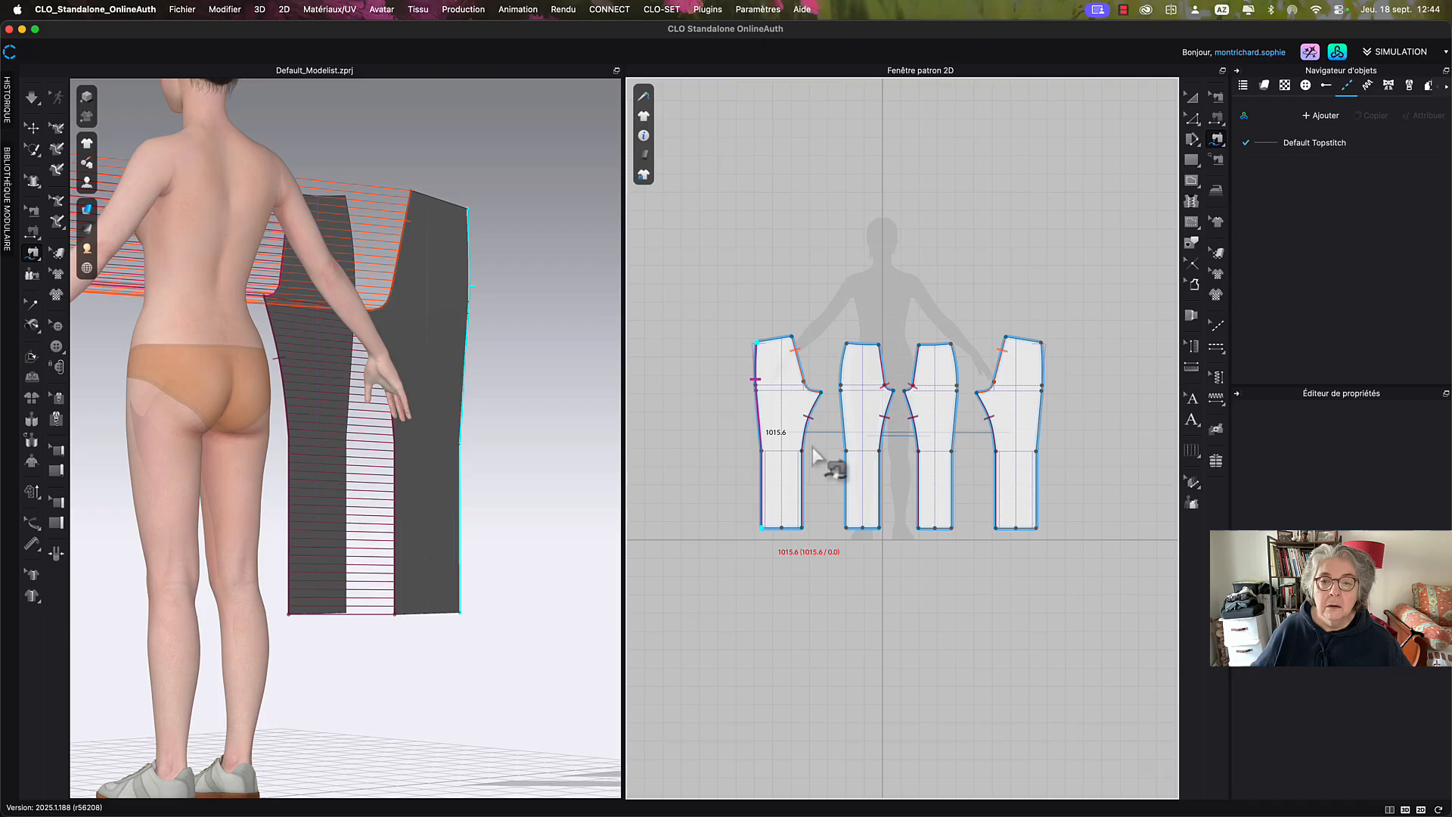
left_click(848, 346)
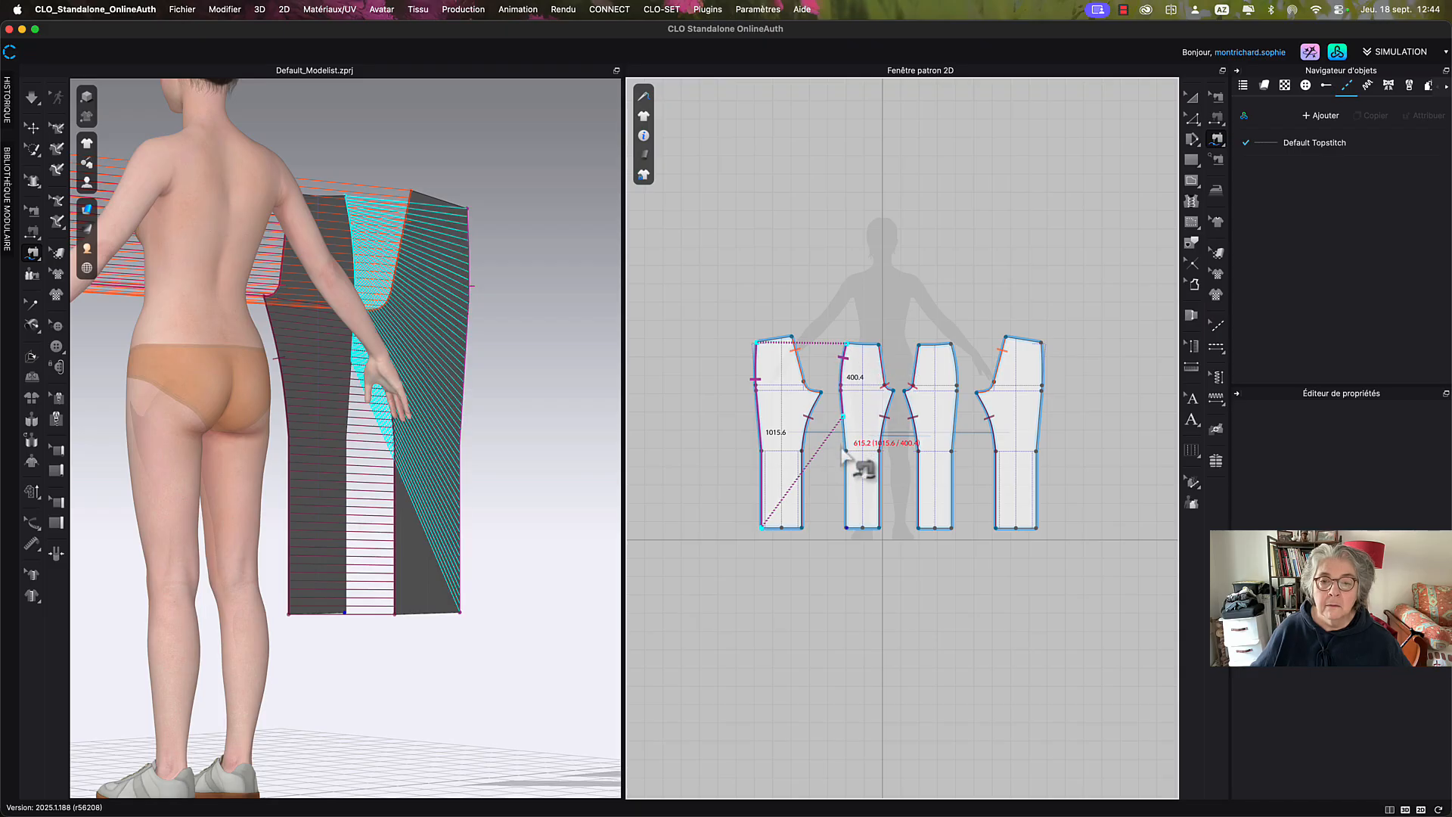
left_click(846, 528)
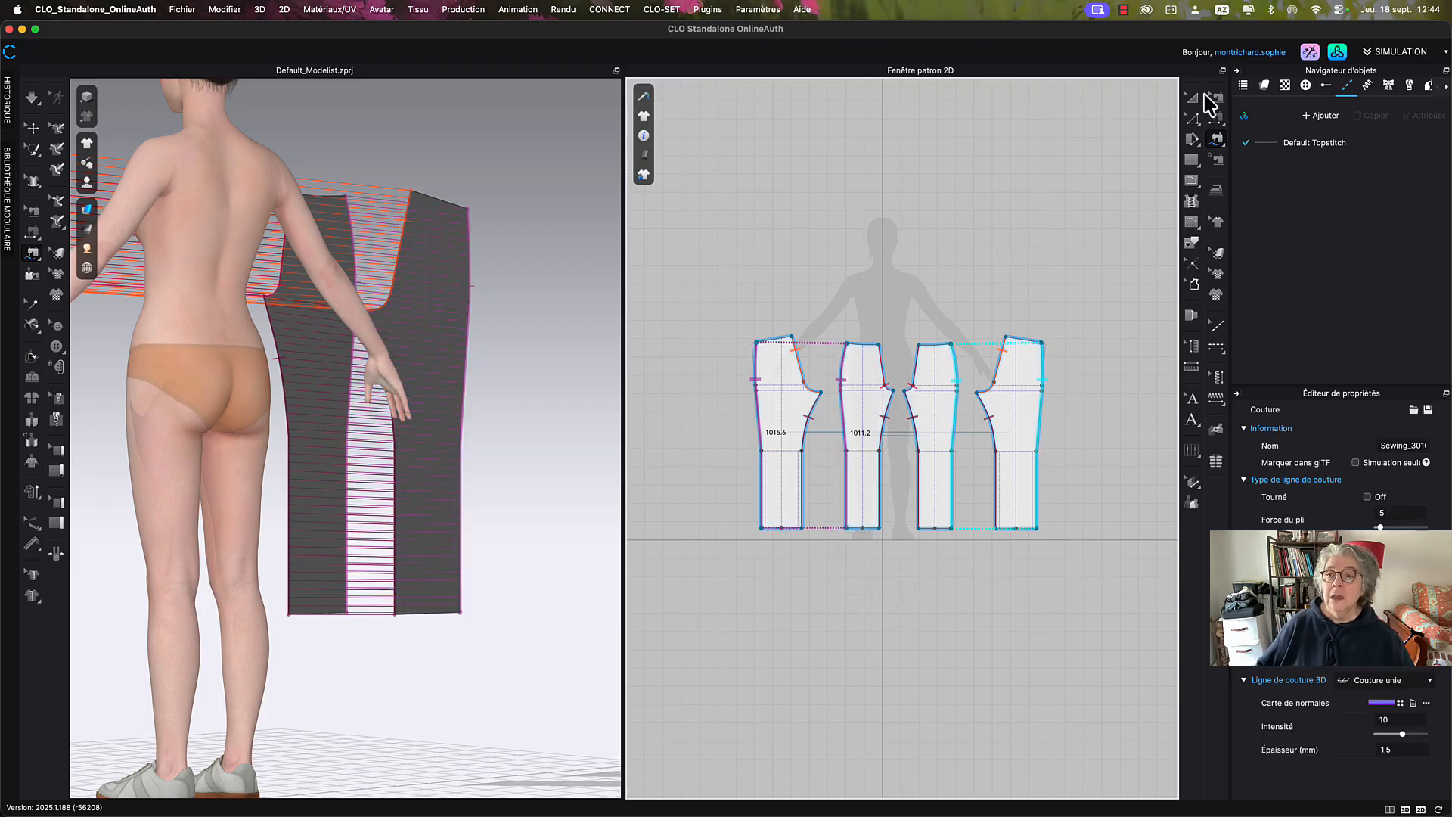
Show the avatar's arrangement points and place the wider pieces on the back hip points.
left_click(1190, 99)
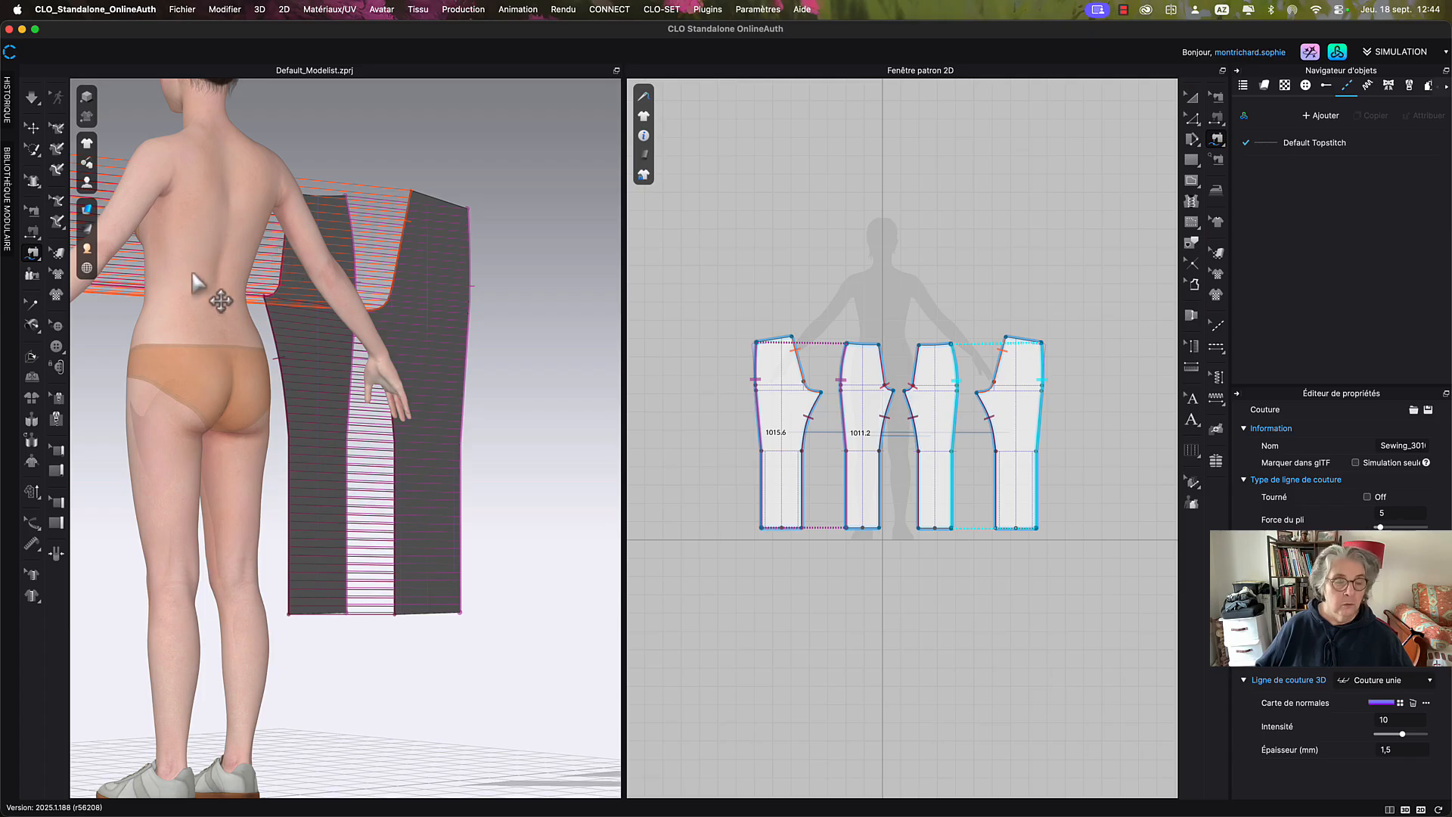
left_click(387, 305)
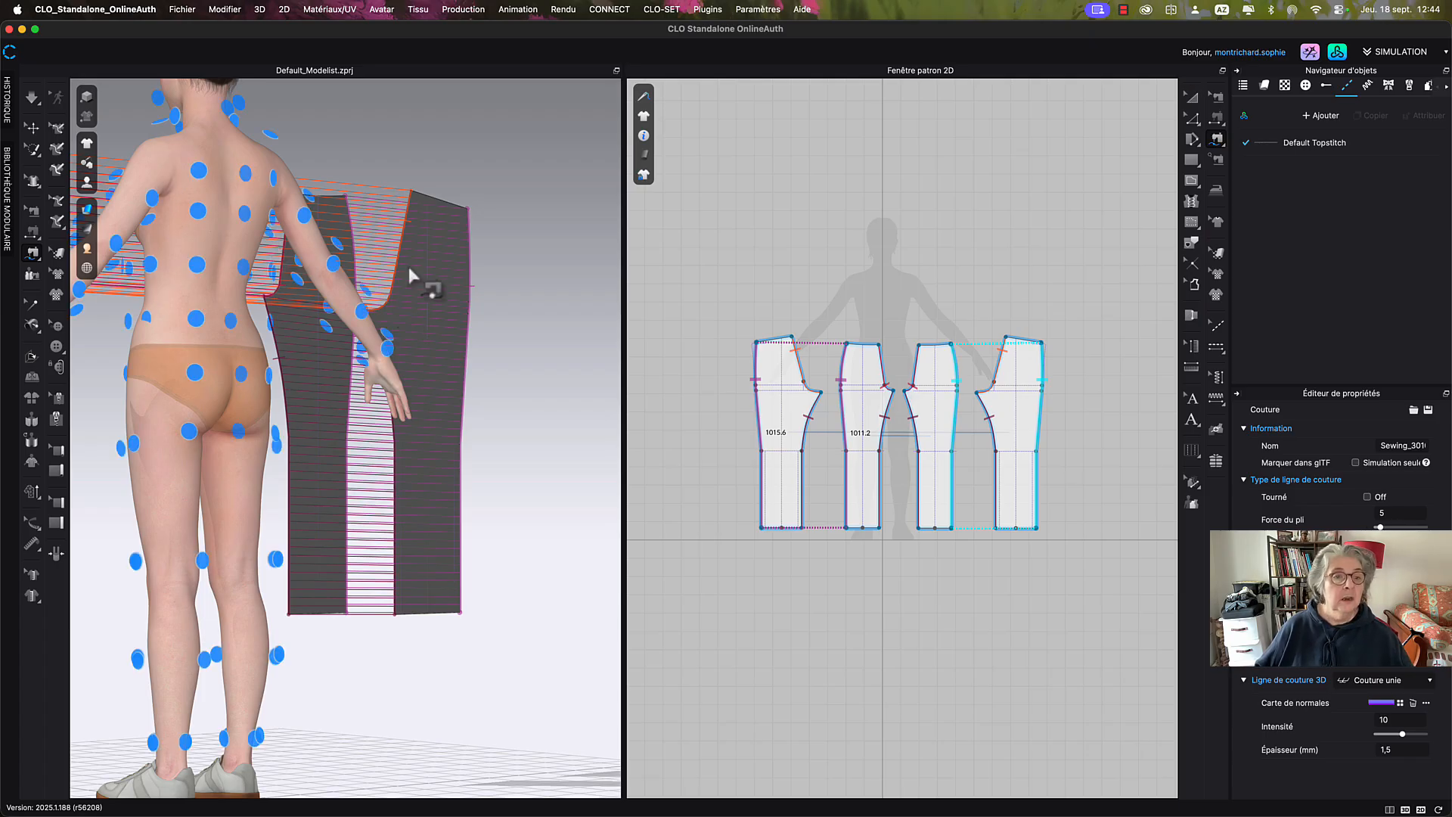
right_click_drag(533, 178, 502, 181)
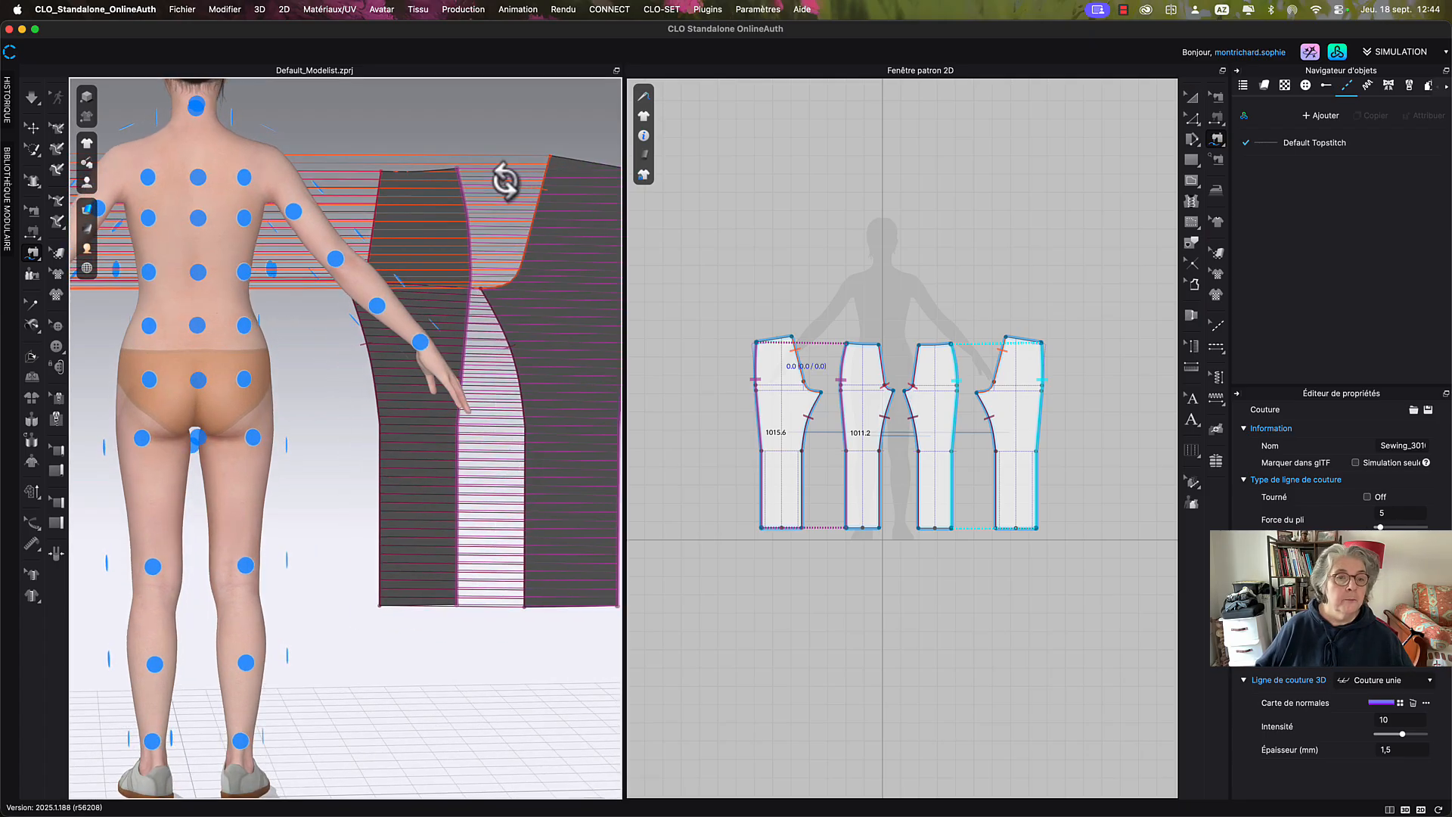
key("q")
left_click(590, 339)
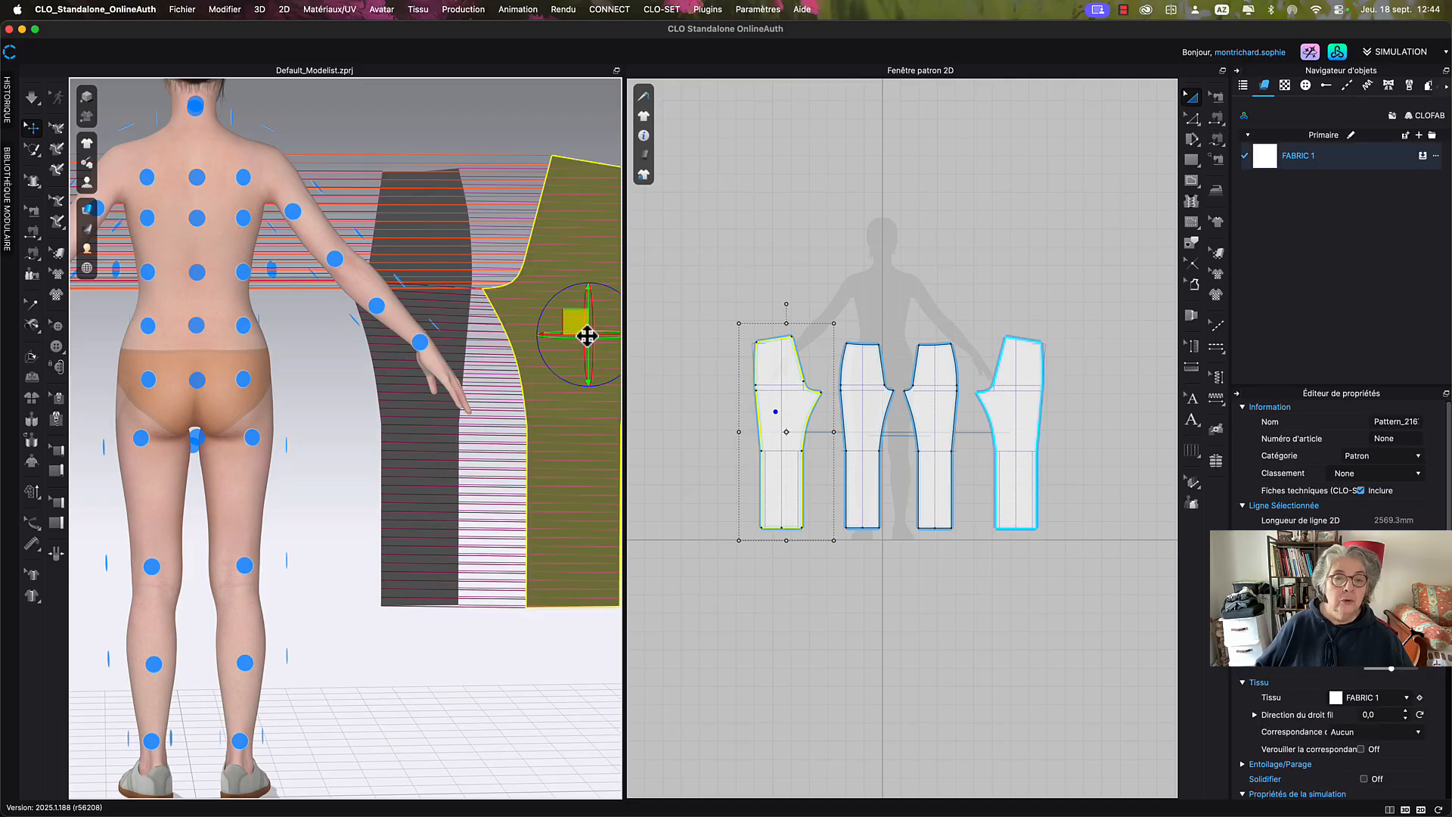
mouse_move(243, 379)
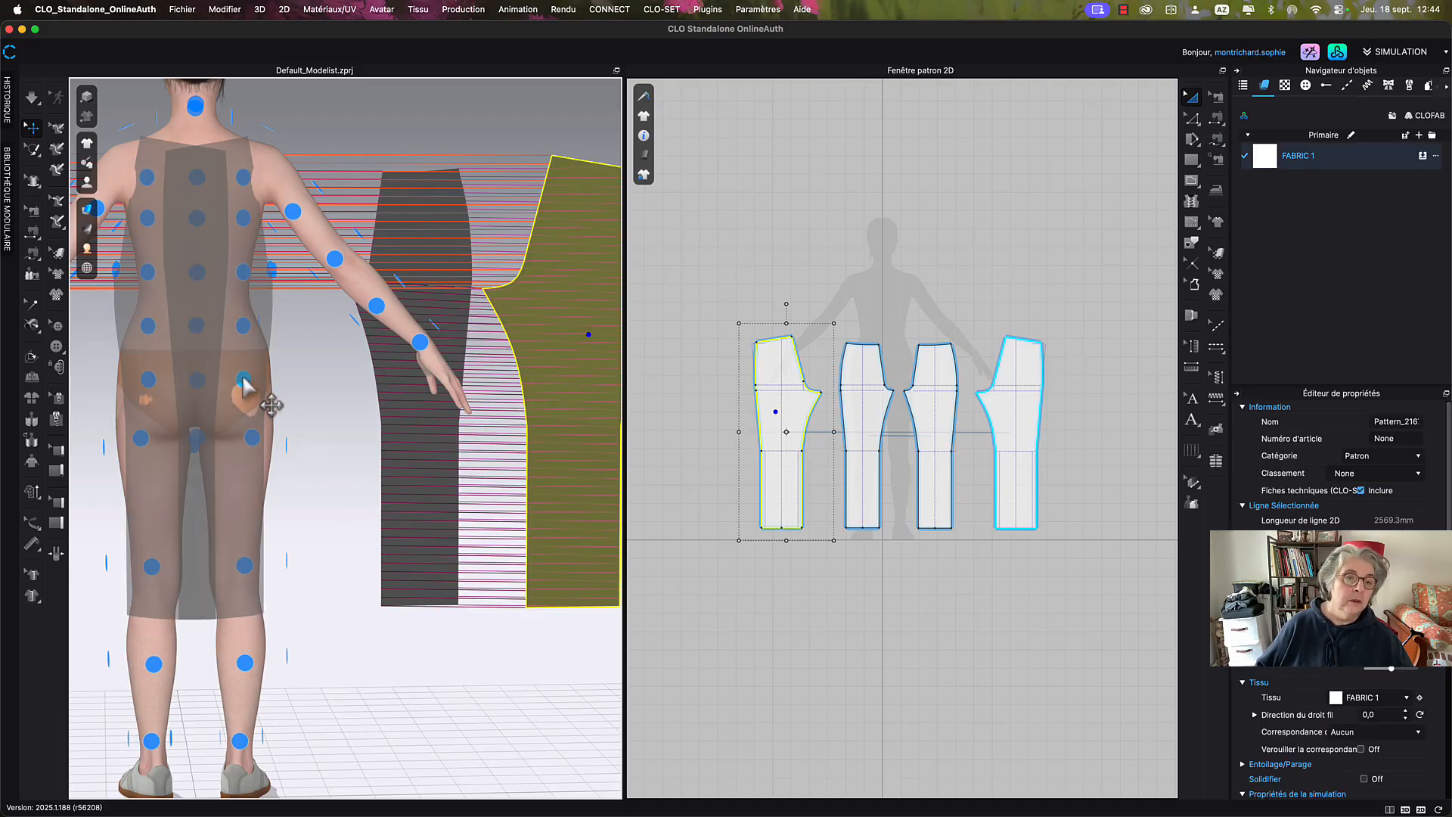
left_click(149, 381)
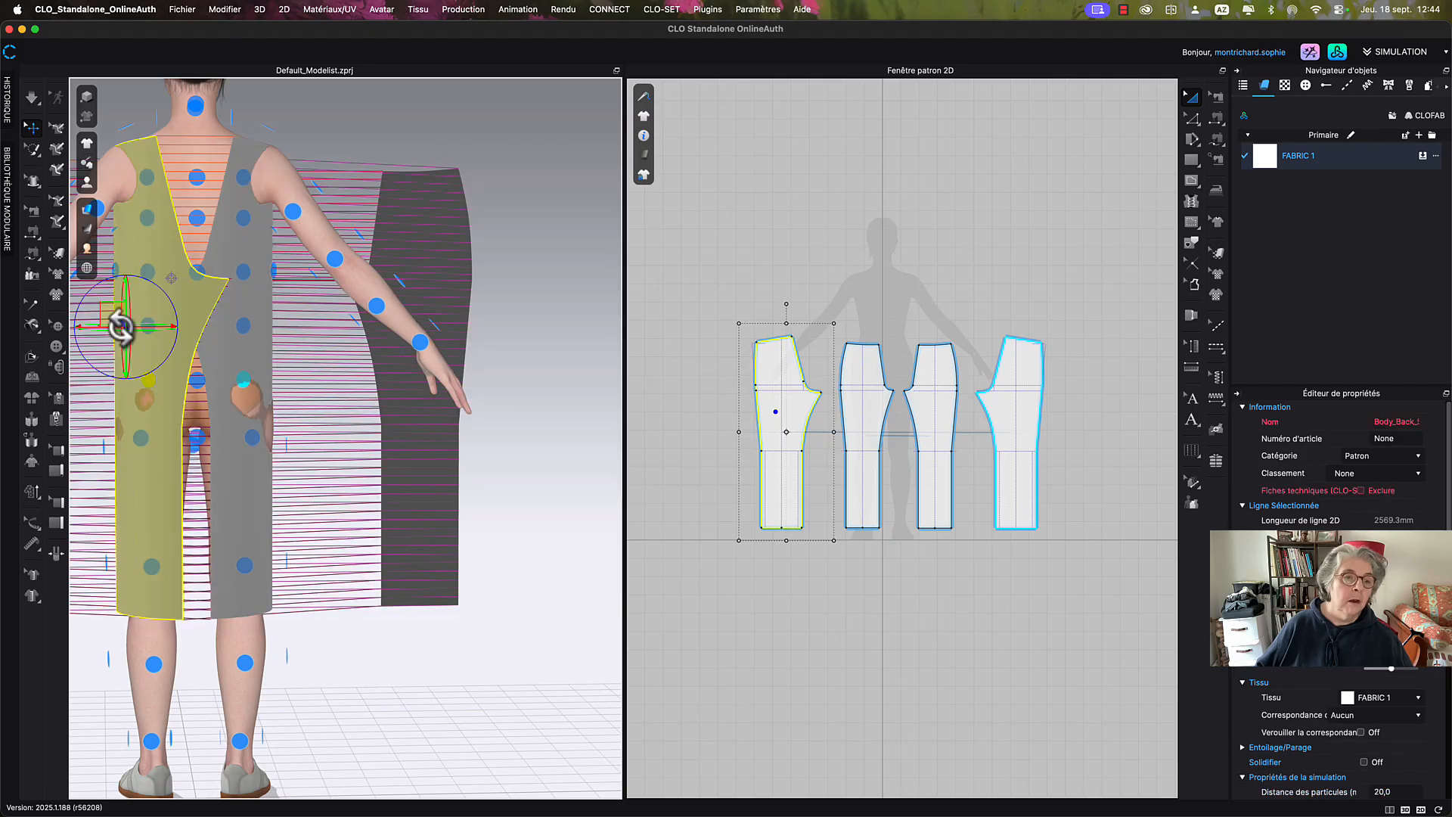
Lower both back trouser pieces in the 3D view so they run from the waist to the ankles behind the legs.
left_click_drag(118, 318, 92, 434)
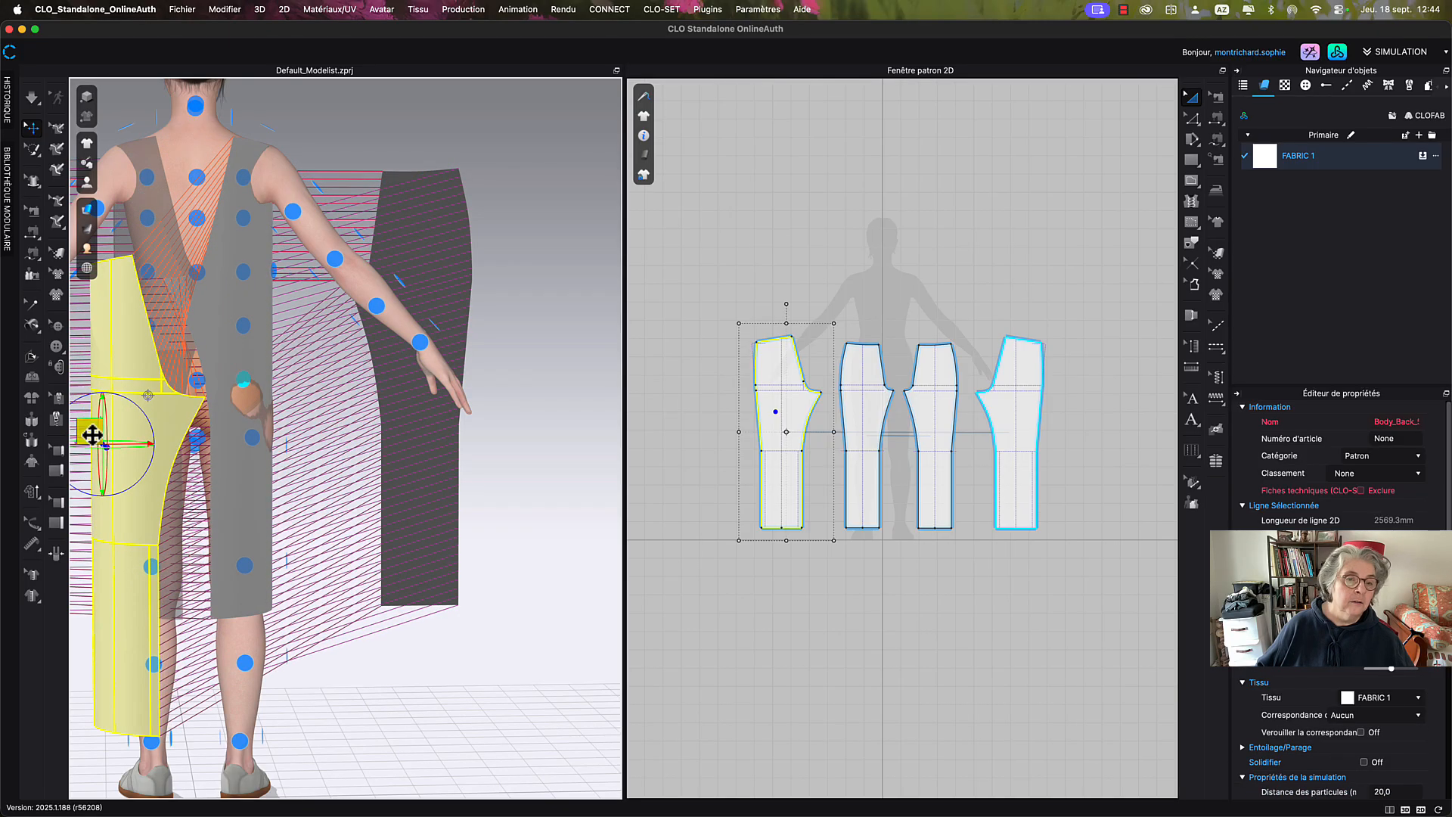
left_click(251, 345)
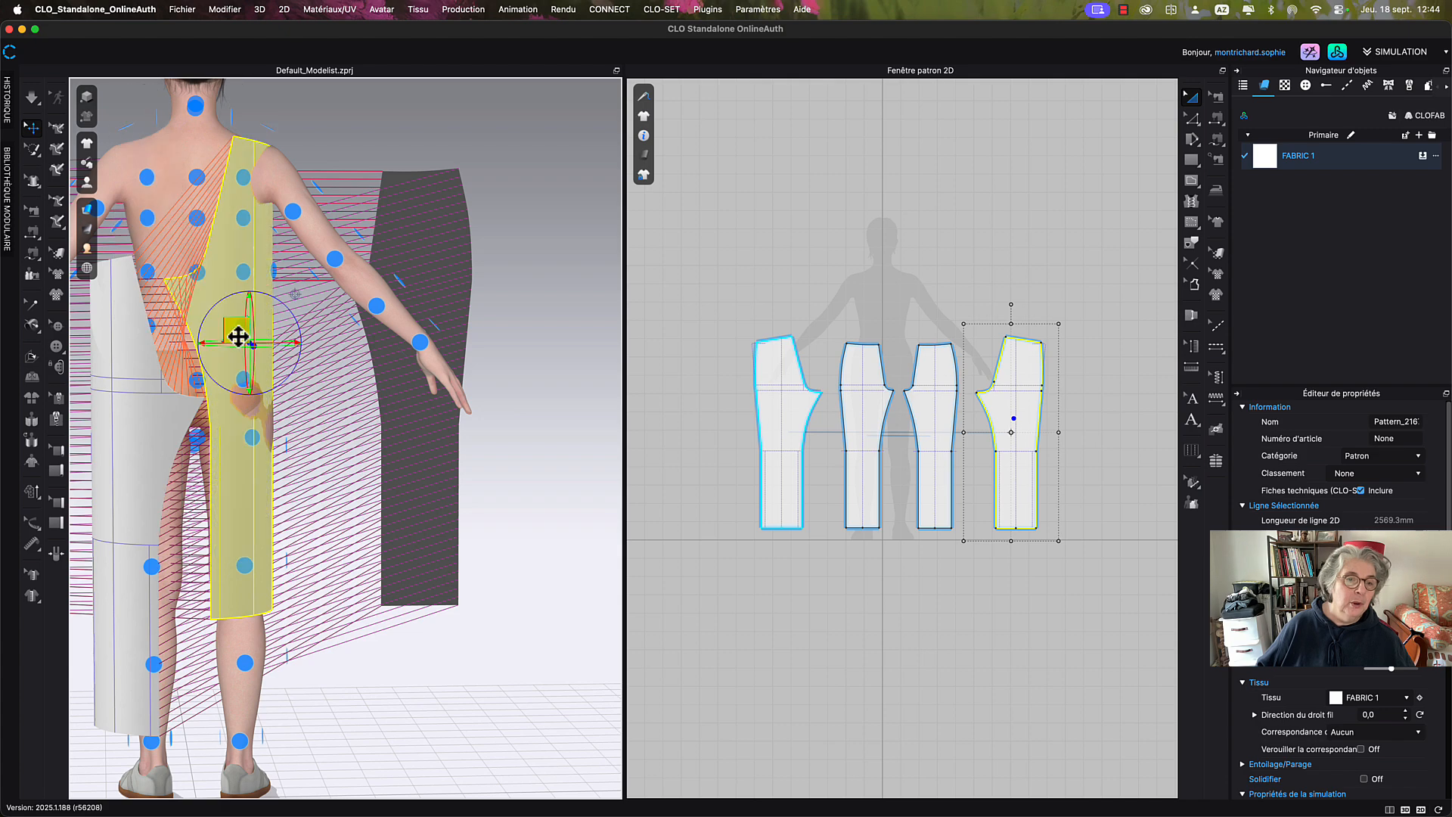
left_click_drag(242, 338, 249, 470)
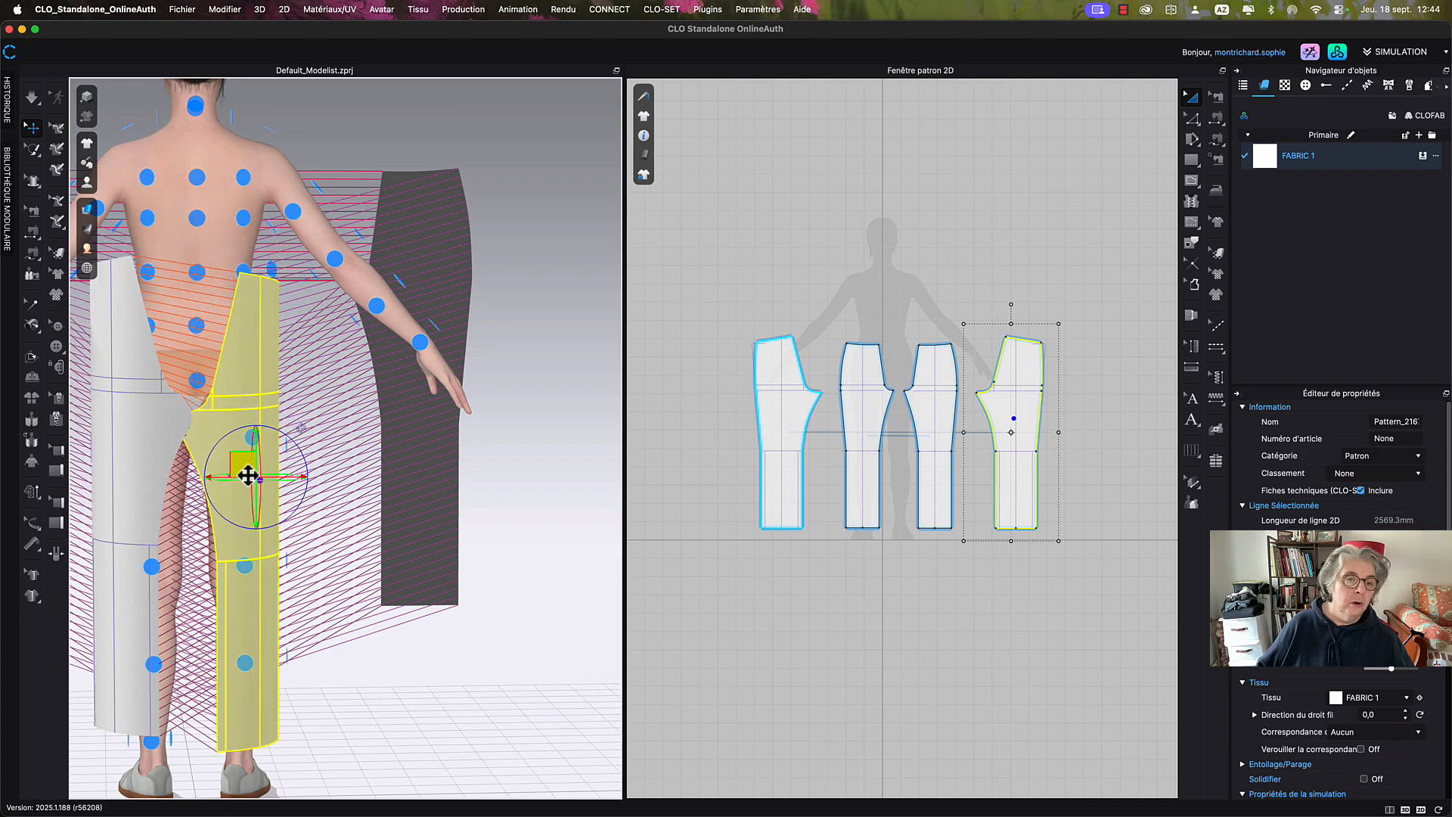
left_click(131, 426)
left_click_drag(120, 429, 109, 451)
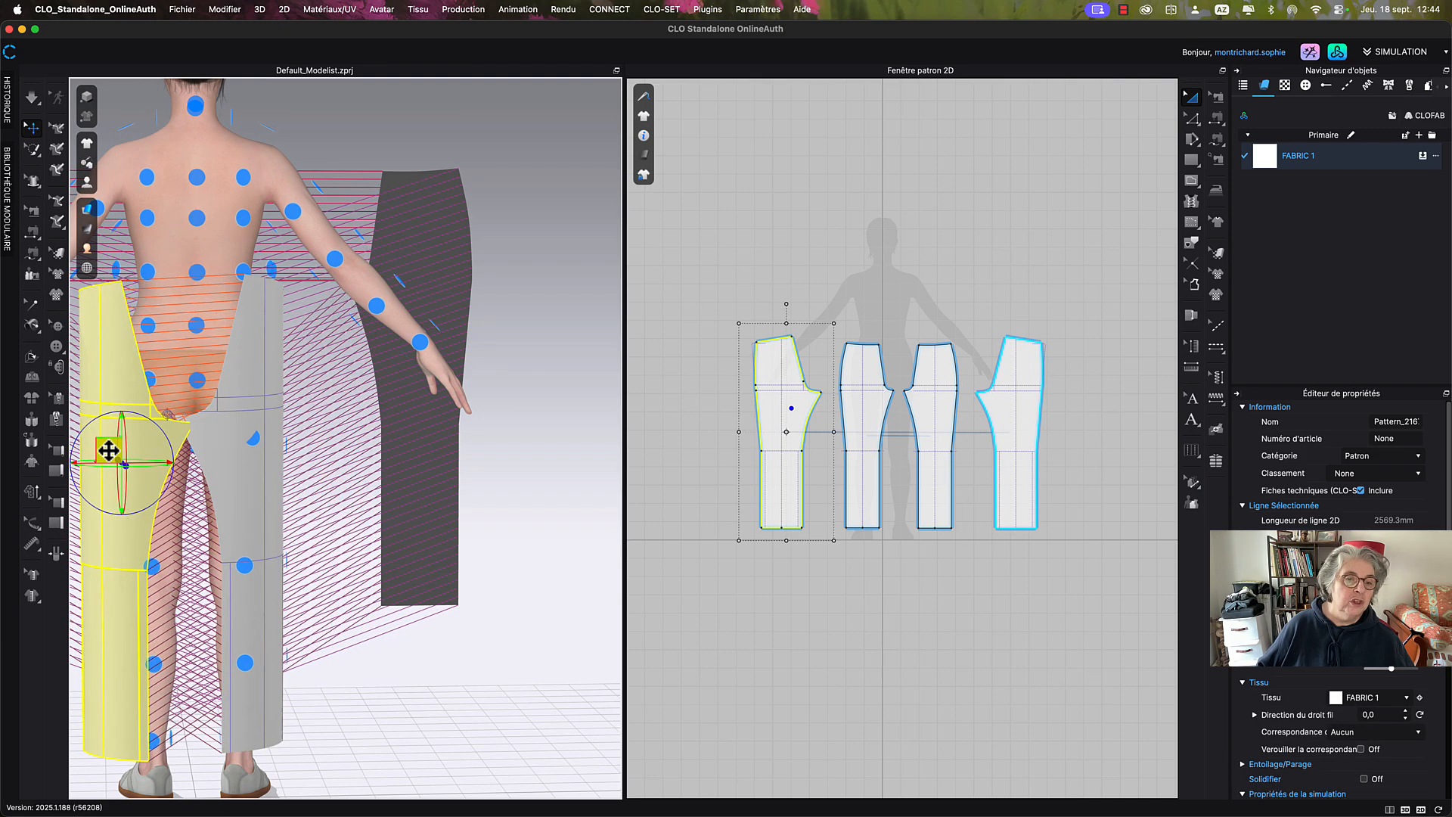
Place the narrower trouser pieces on the front leg arrangement points at the avatar's knees.
left_click(388, 131)
right_click_drag(387, 130, 508, 149)
middle_click_drag(486, 256, 553, 208)
right_click_drag(552, 209, 558, 240)
left_click(511, 251)
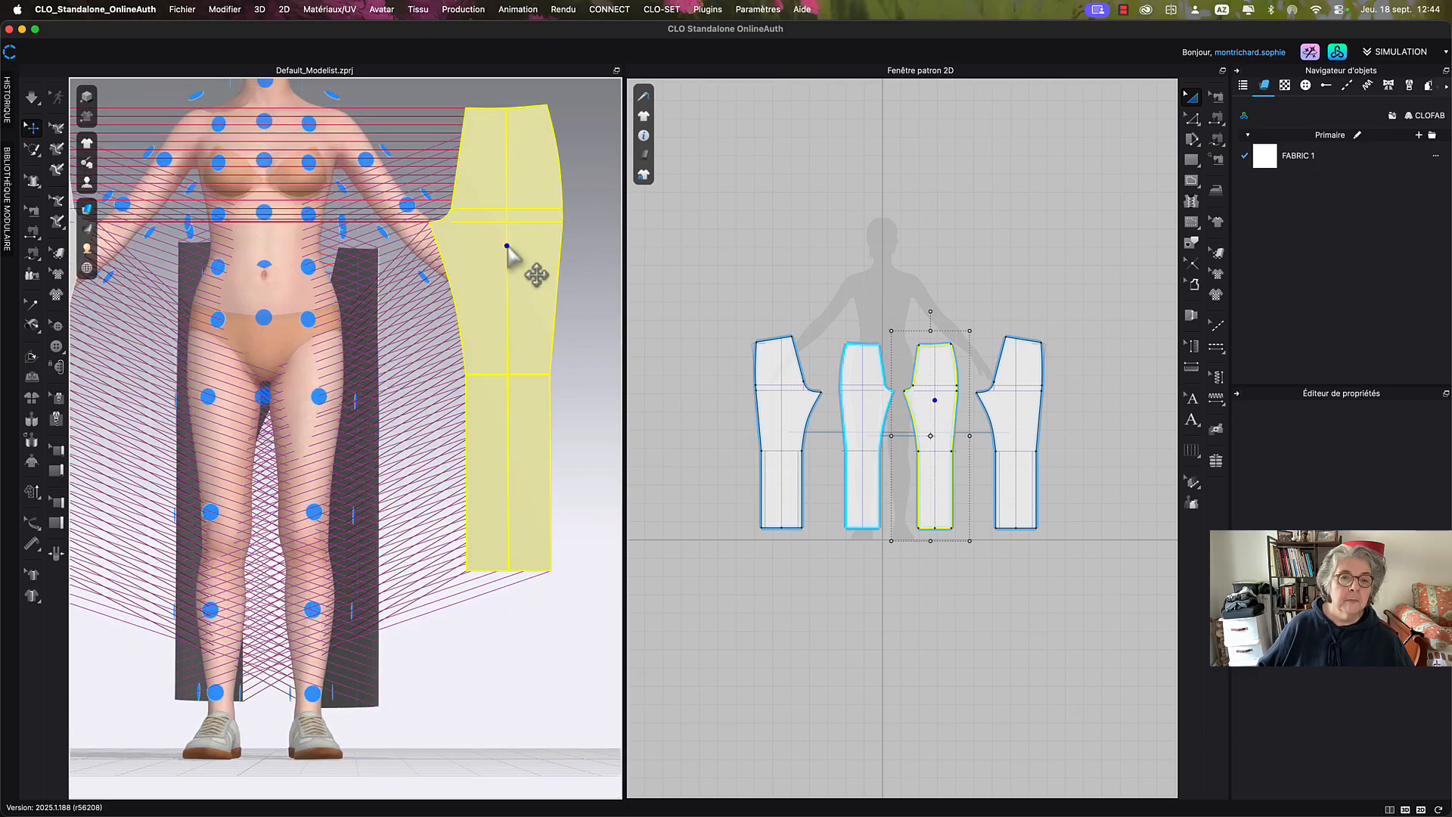
left_click(316, 515)
right_click_drag(334, 519, 441, 484)
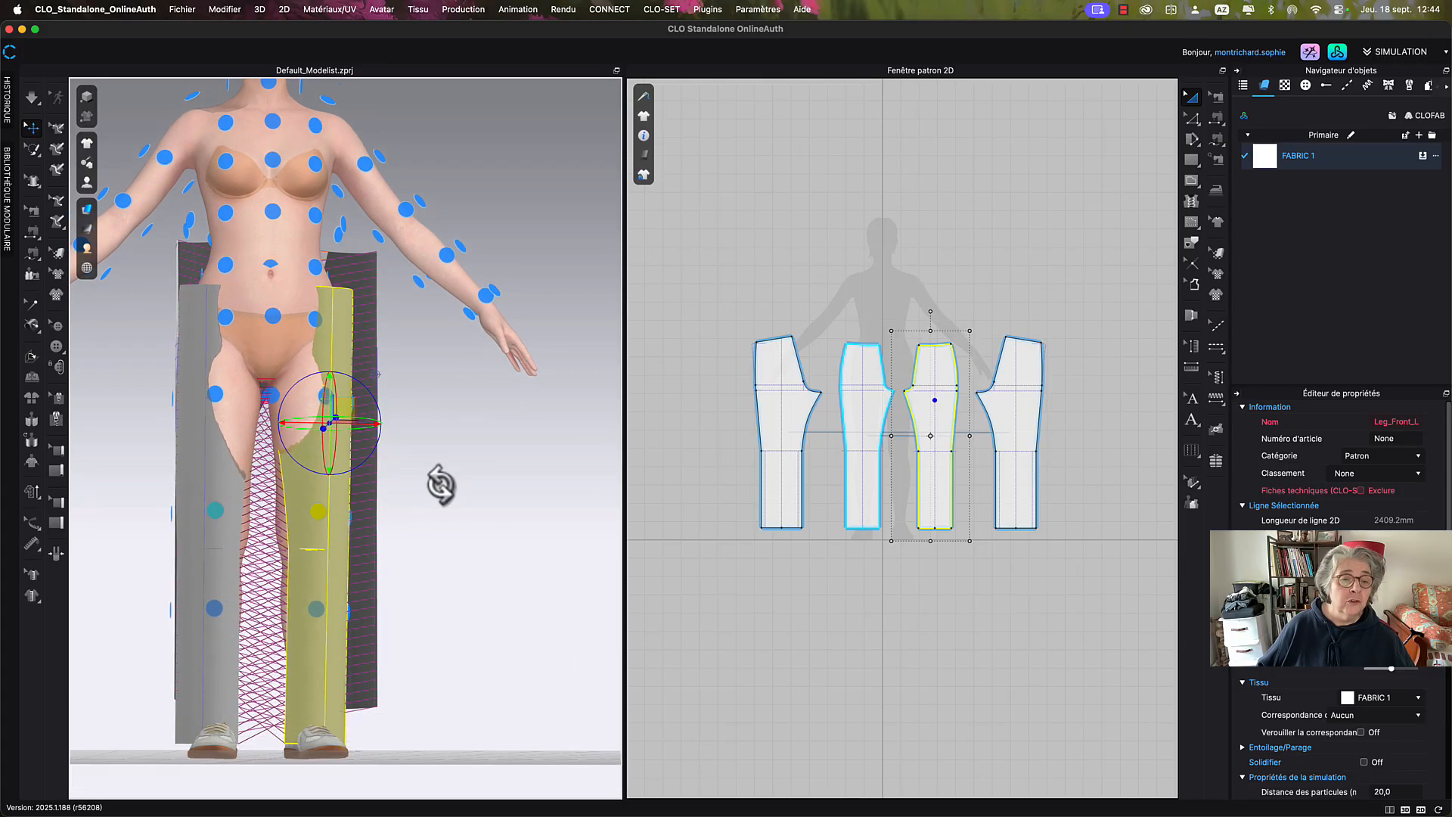
Start the simulation to drape the sewn trousers on the avatar.
left_click(226, 481)
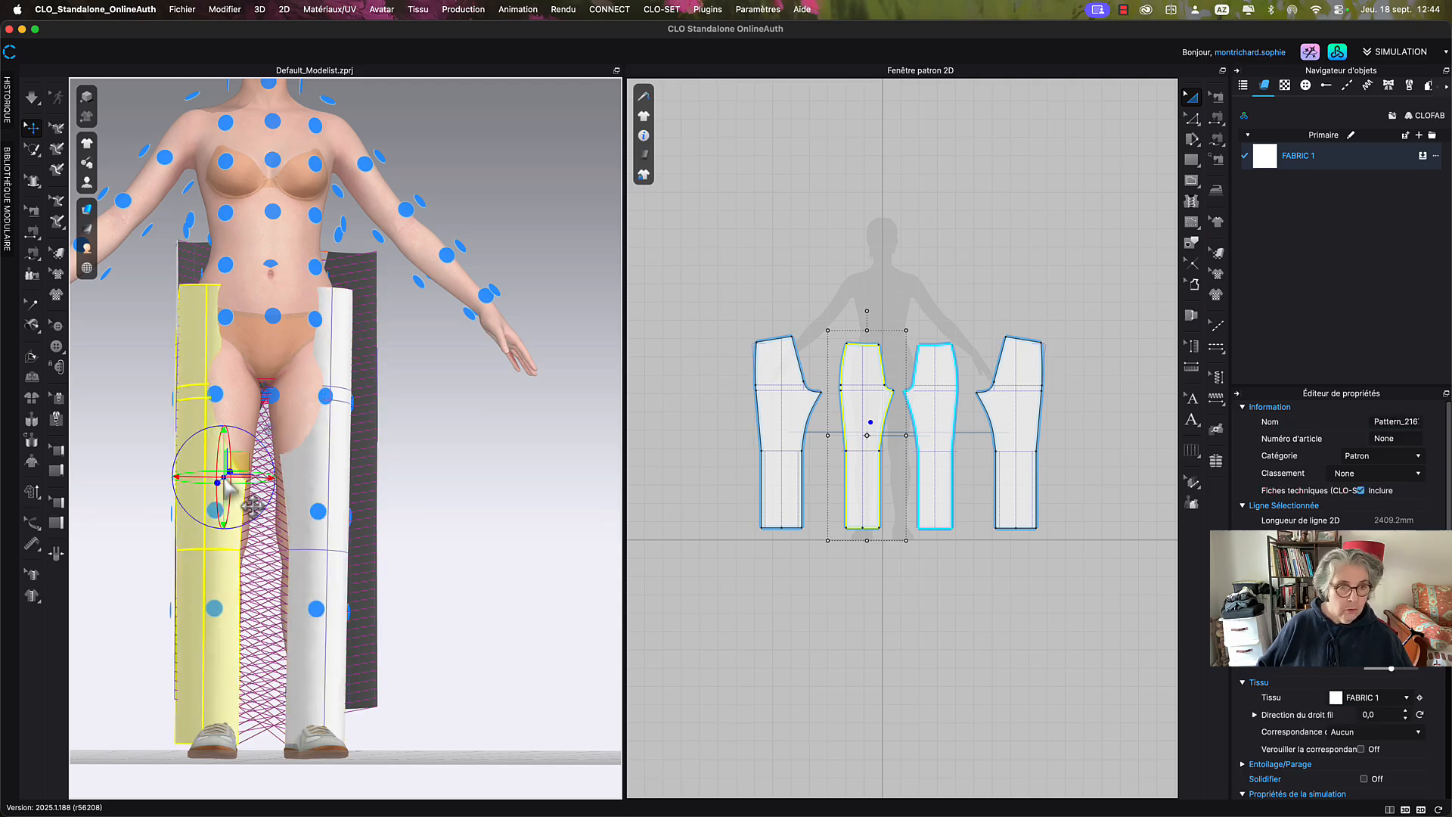
key("space")
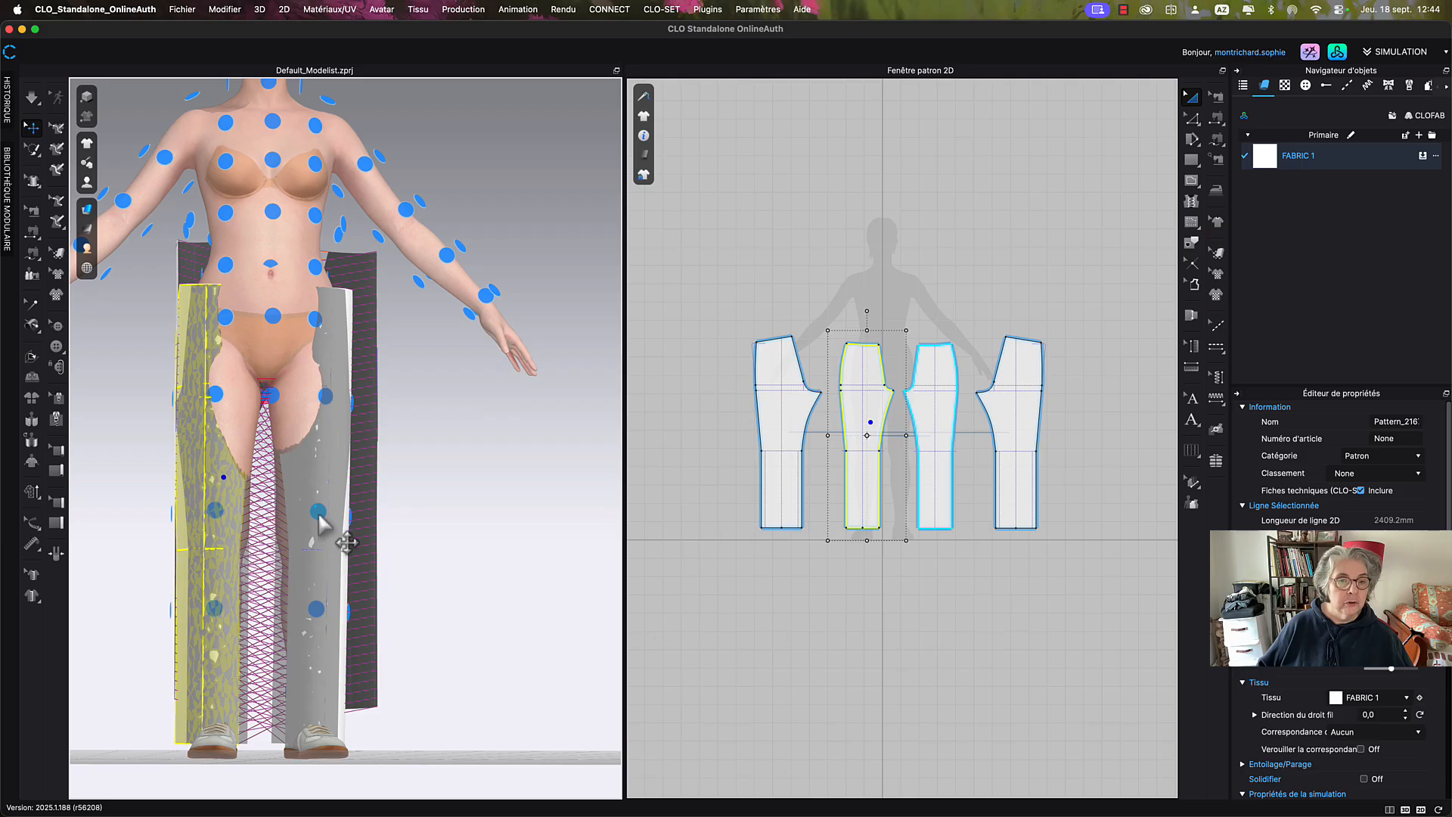
Place the selected front piece on the avatar's left leg and delete the side and inseam seams between the front and back pieces.
left_click(322, 522)
scroll(783, 533, "up", 4)
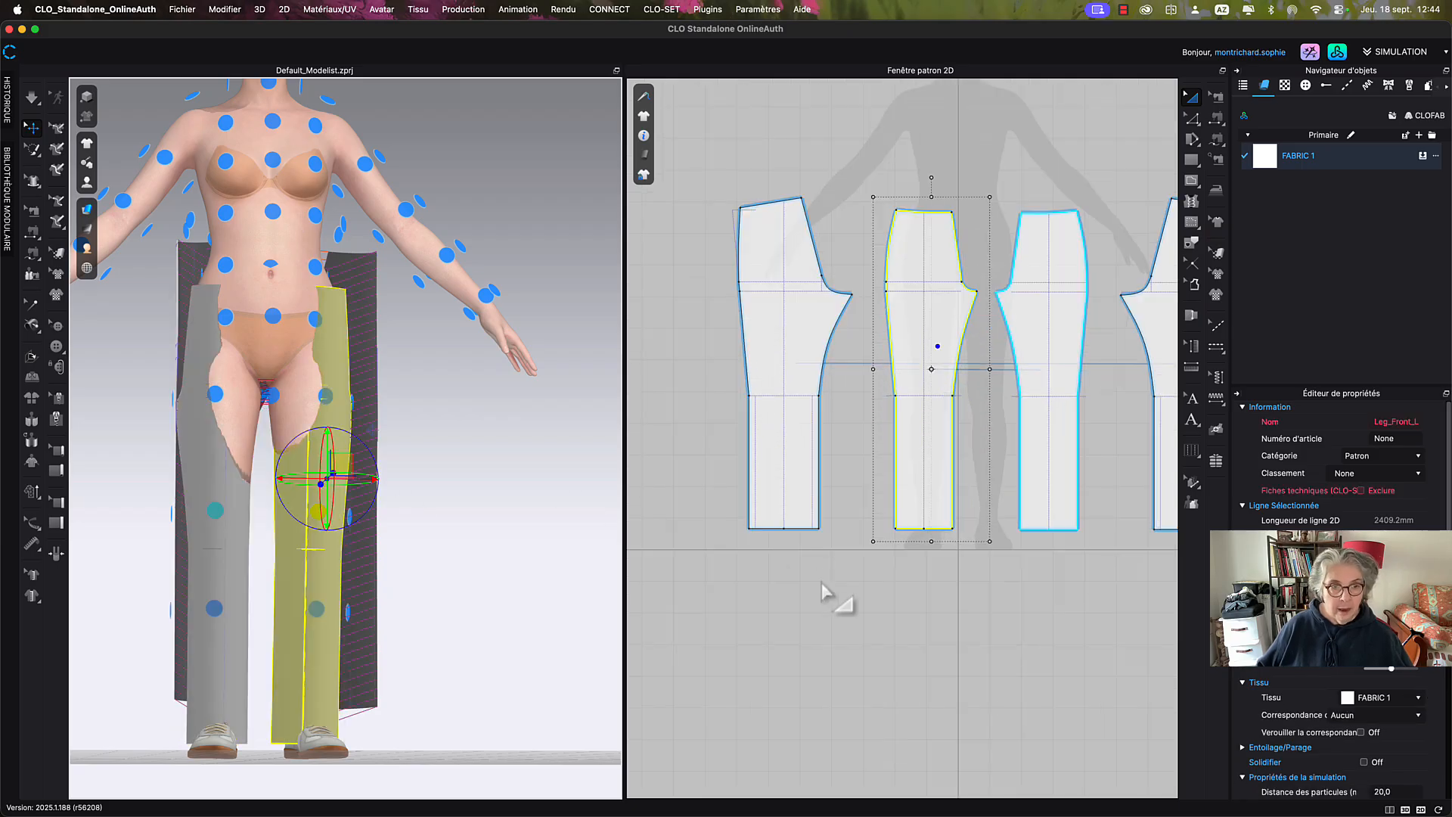
right_click_drag(822, 586, 807, 598)
key("b")
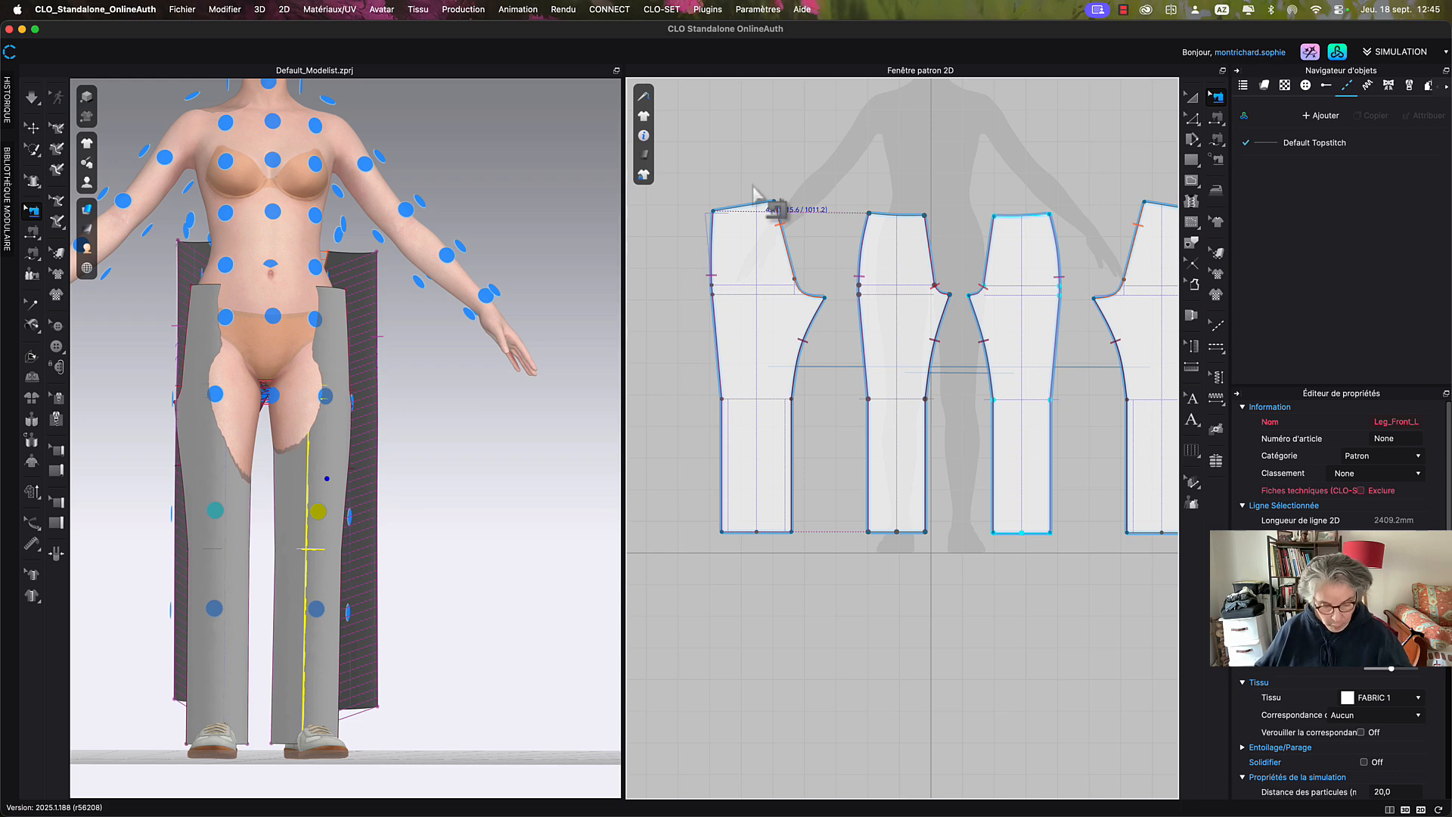
left_click(714, 261)
key("Delete")
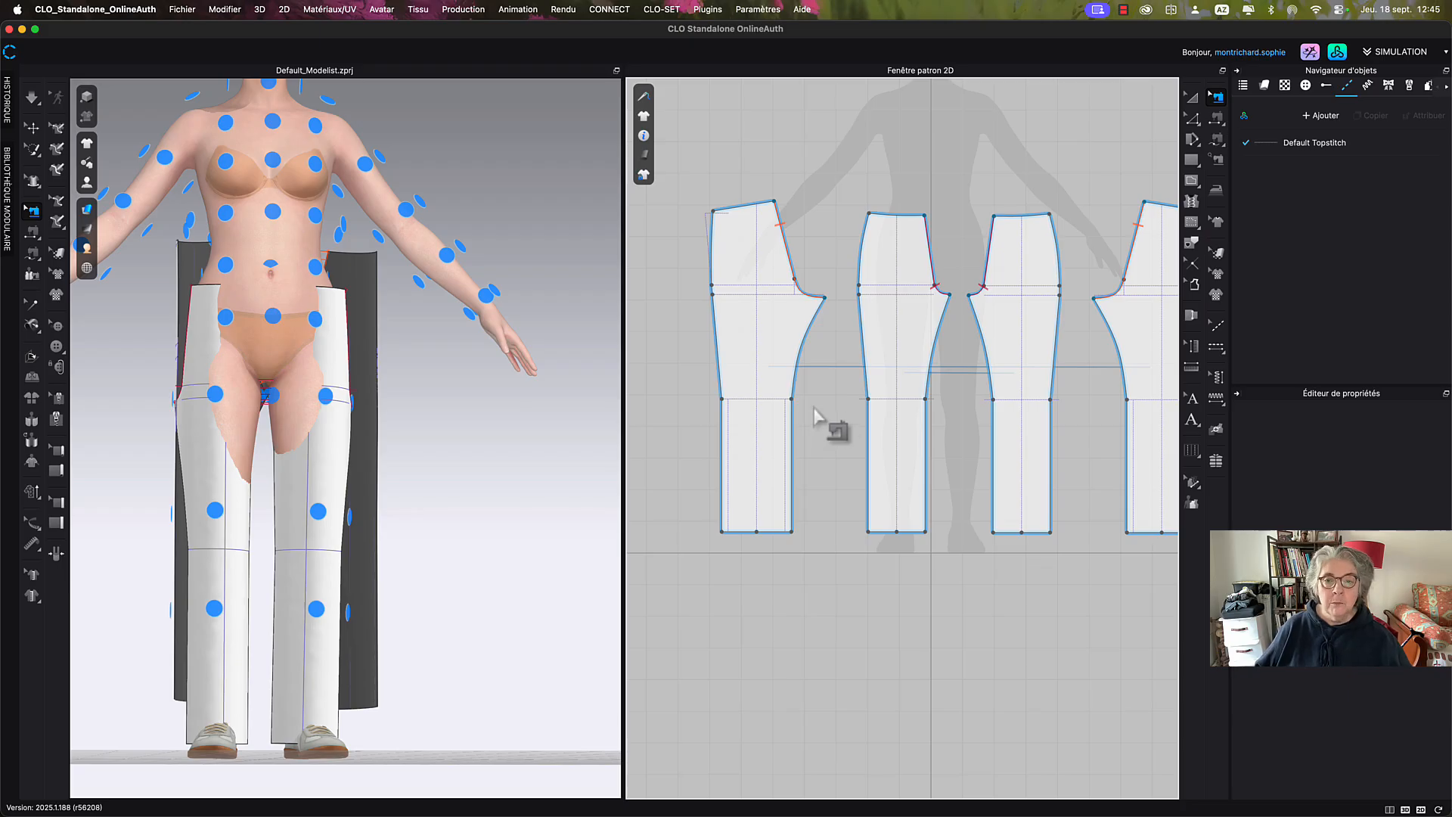
Reset the 3D arrangement of the front trouser piece placed on the avatar's left leg.
right_click_drag(464, 405, 432, 379)
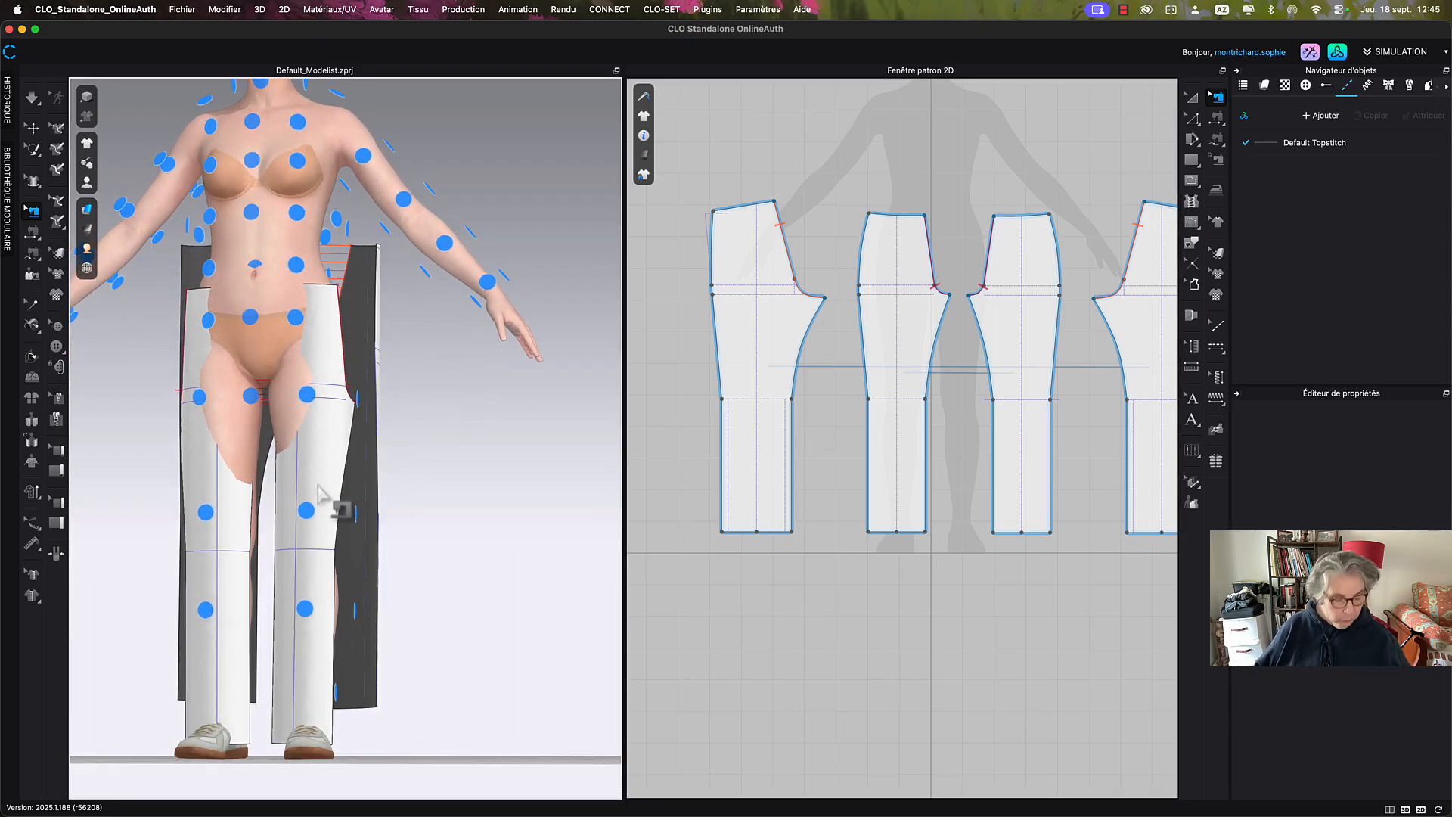
key("a")
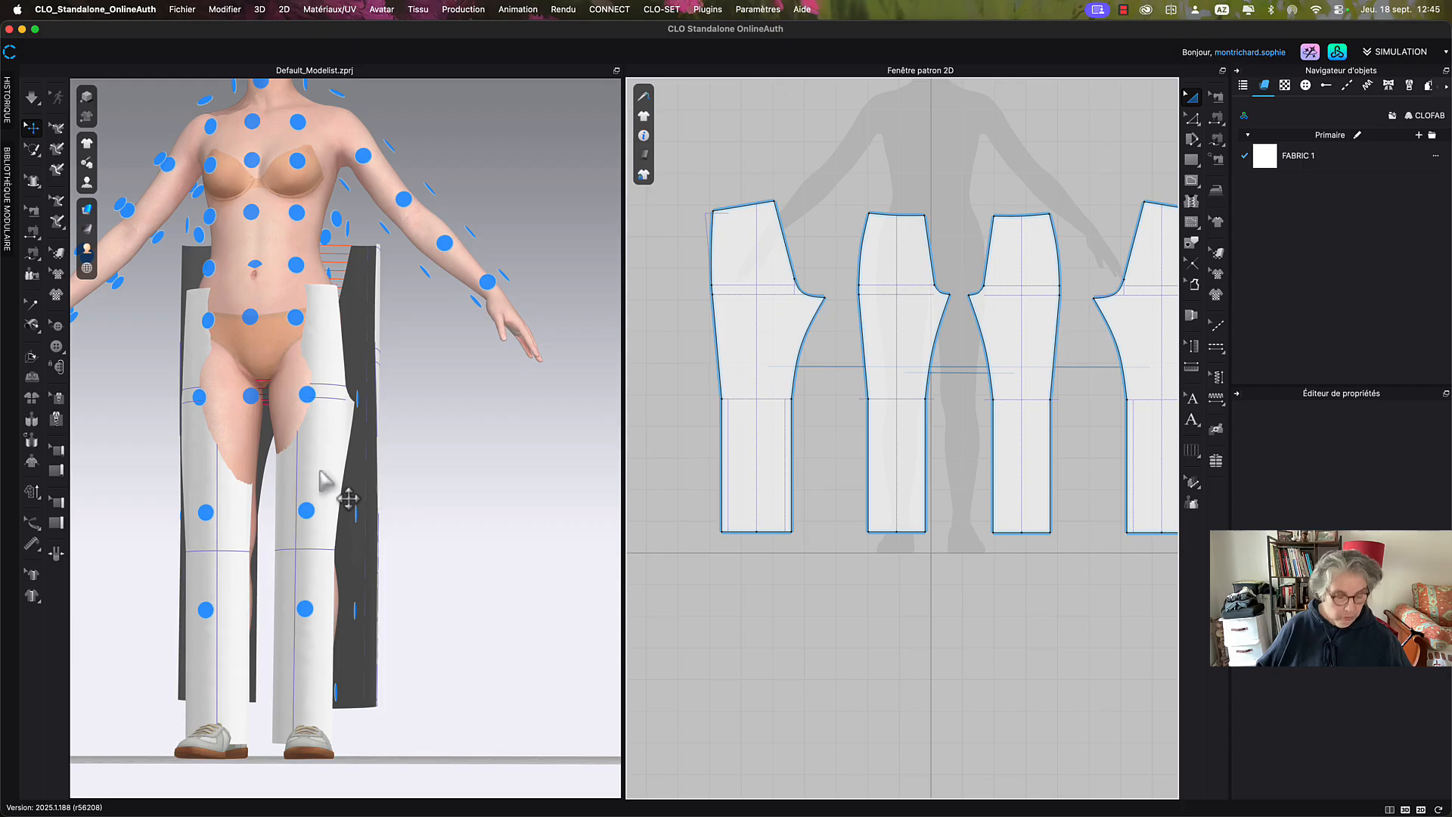
left_click(327, 484)
right_click(328, 486)
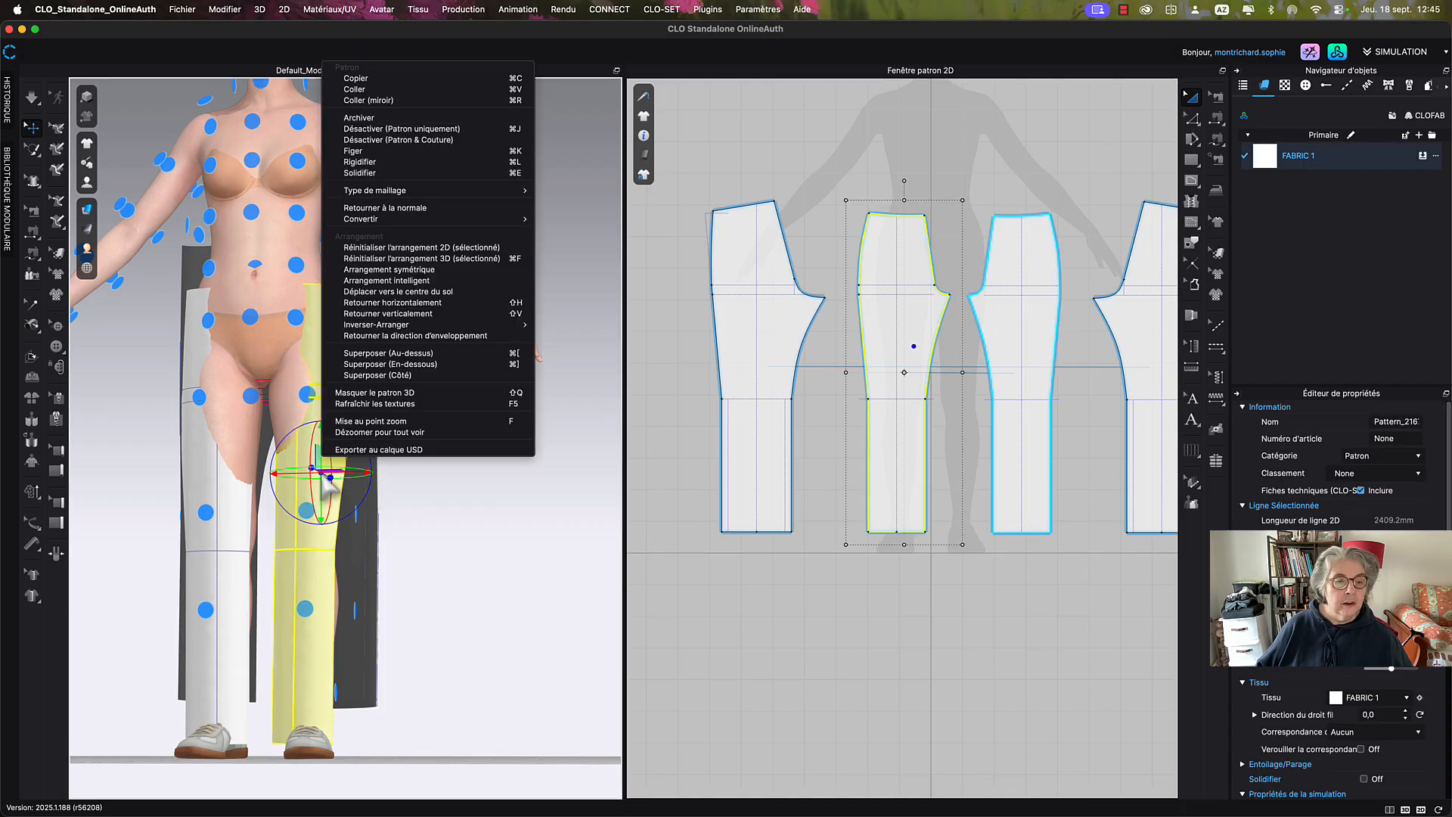
left_click(469, 258)
Move the reset front piece clear of the avatar and place it on the right leg's front arrangement point.
middle_click_drag(454, 486, 480, 438)
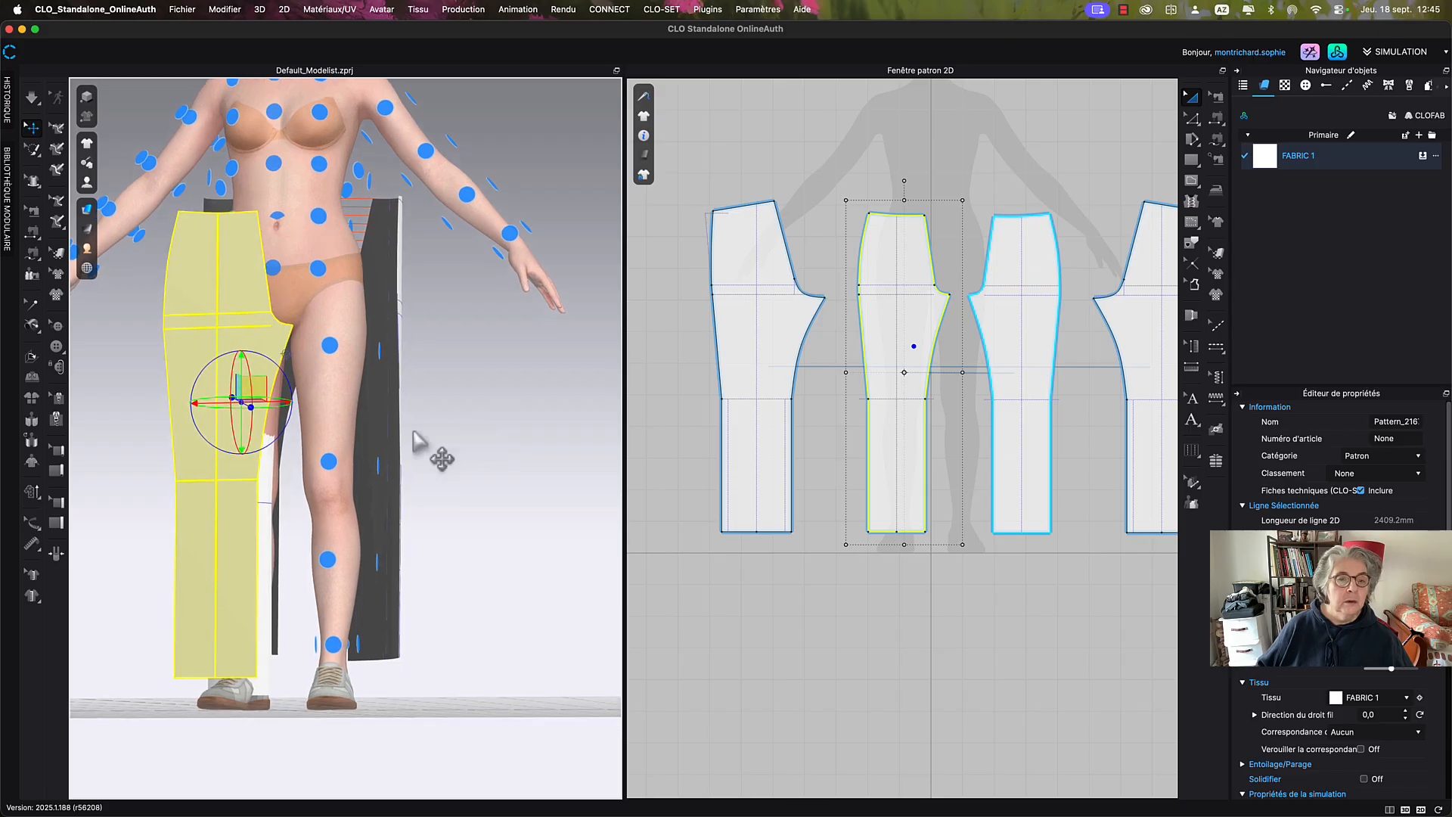
scroll(436, 389, "down", 5)
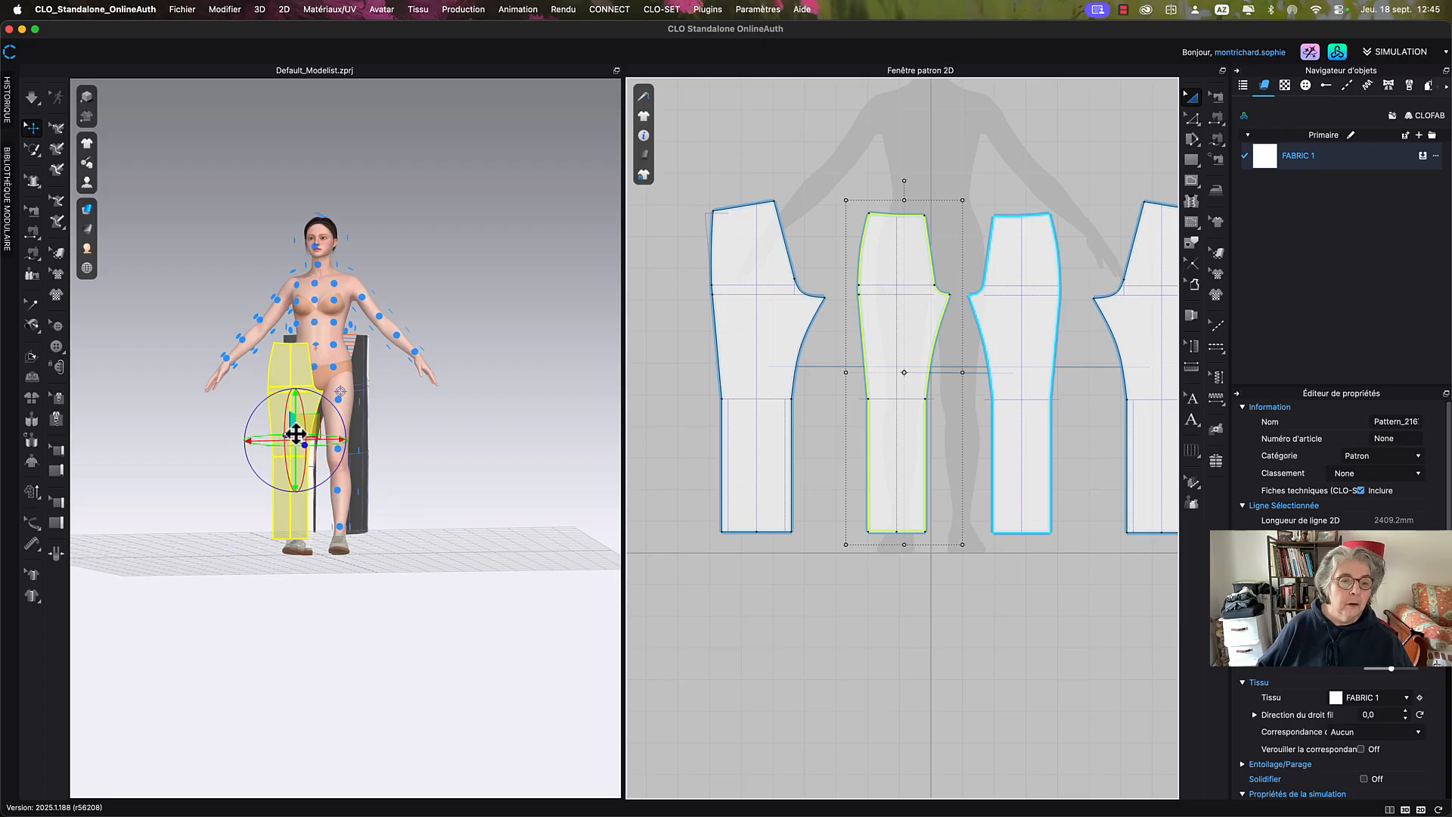
left_click_drag(294, 433, 248, 470)
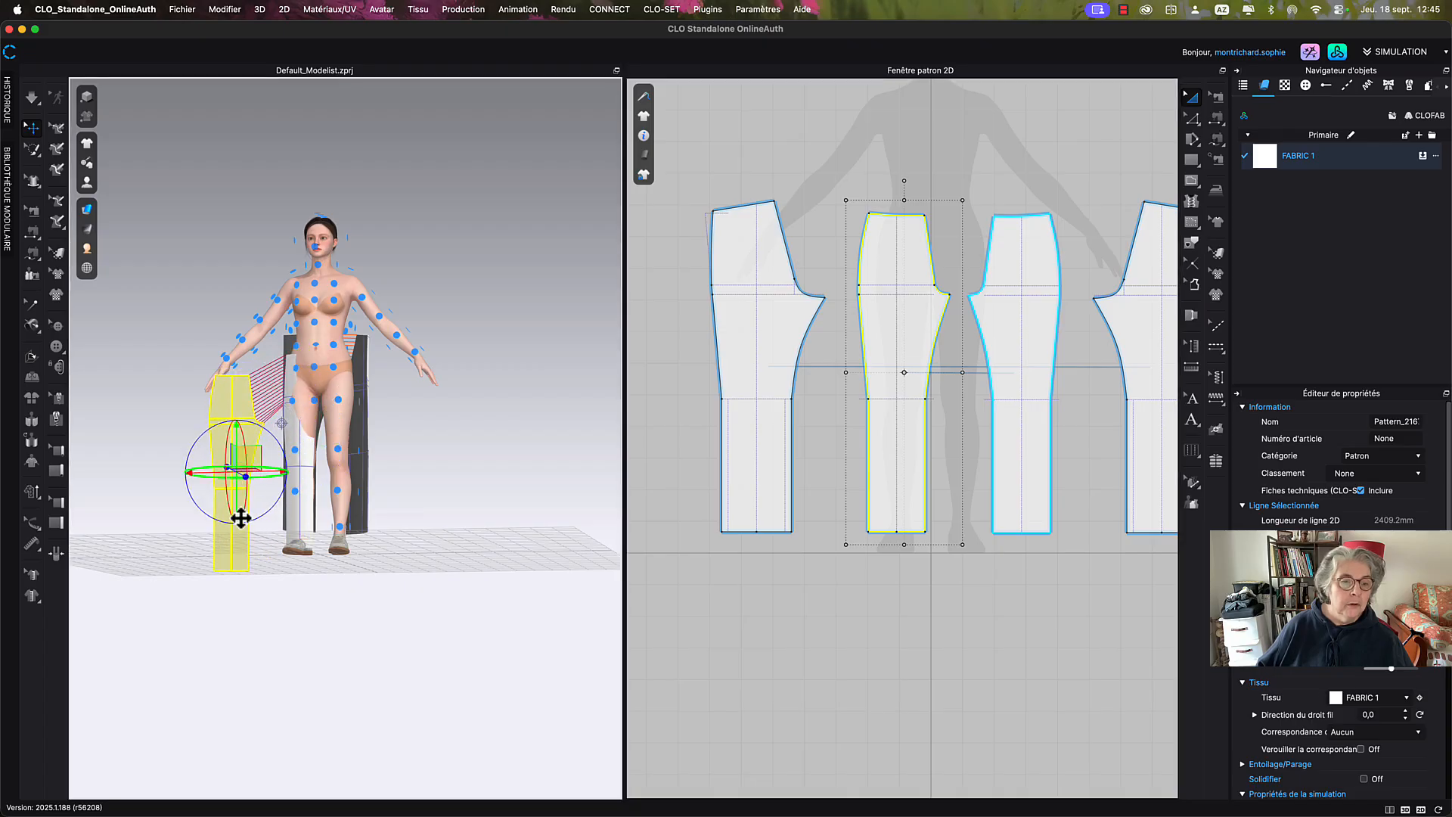
left_click(285, 576)
left_click(238, 501)
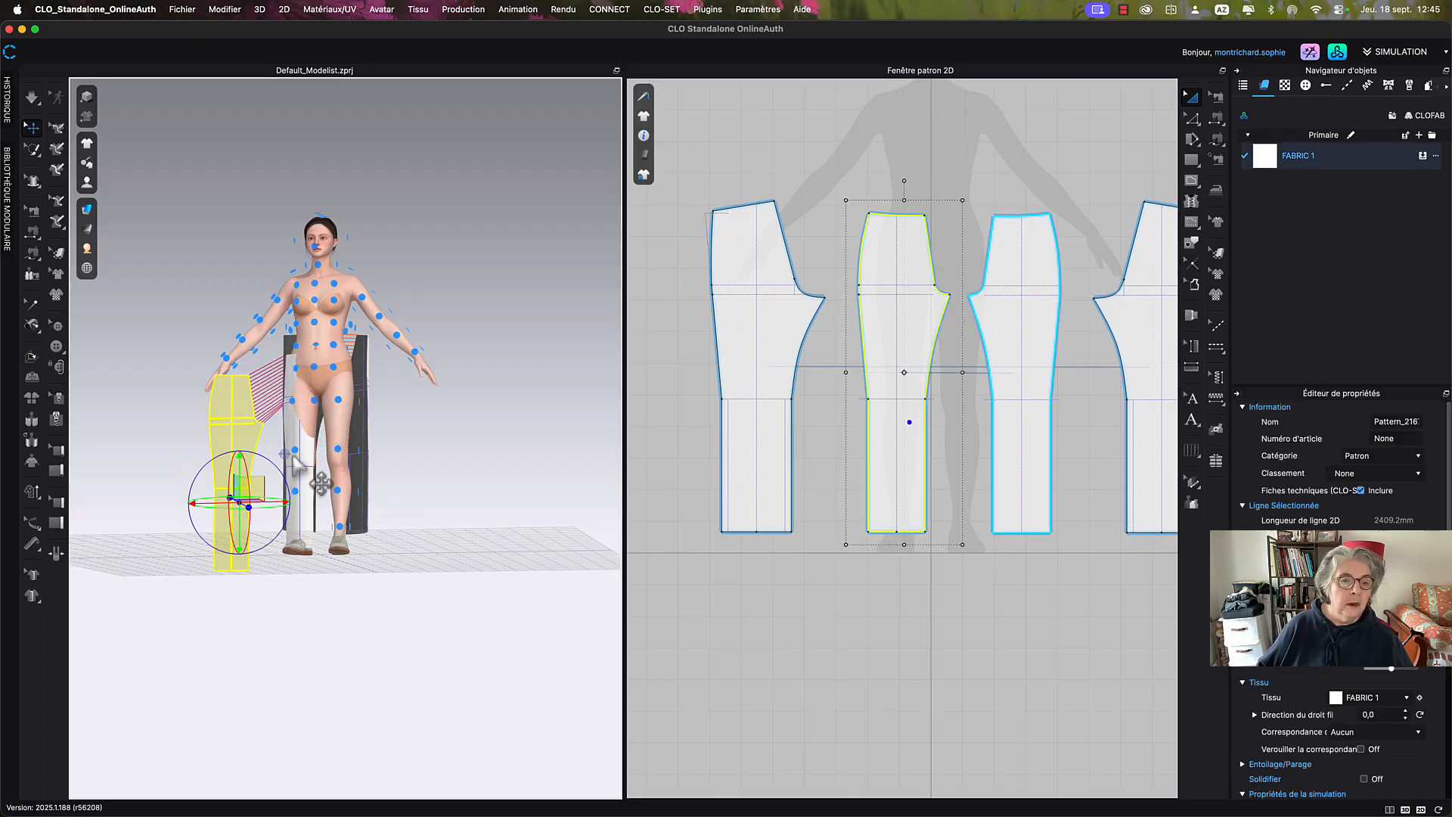
left_click(293, 403)
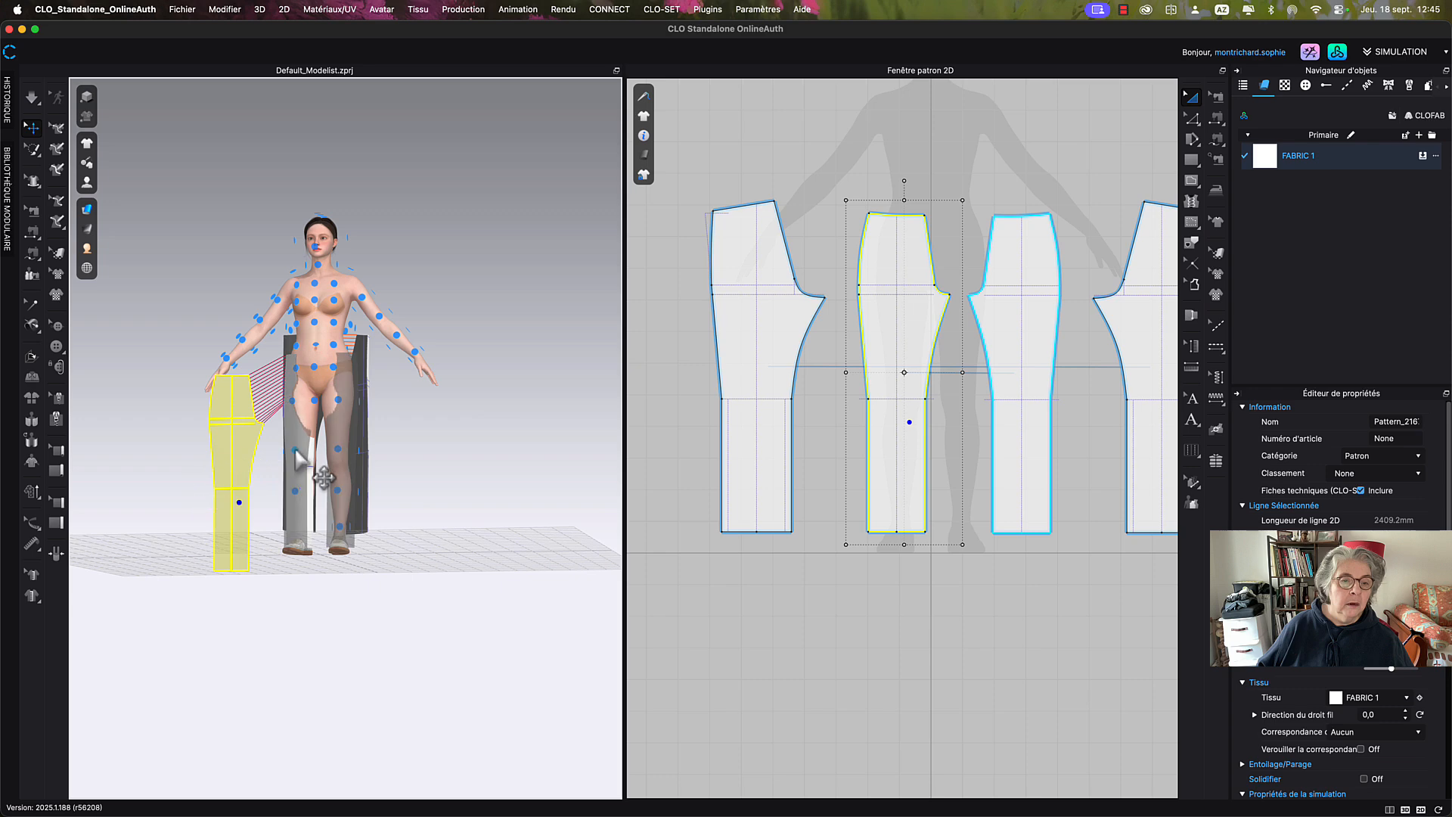
left_click(406, 412)
Swap the two front pieces in the 2D pattern layout so each lies on the outer side of its matching back piece.
scroll(411, 421, "up", 5)
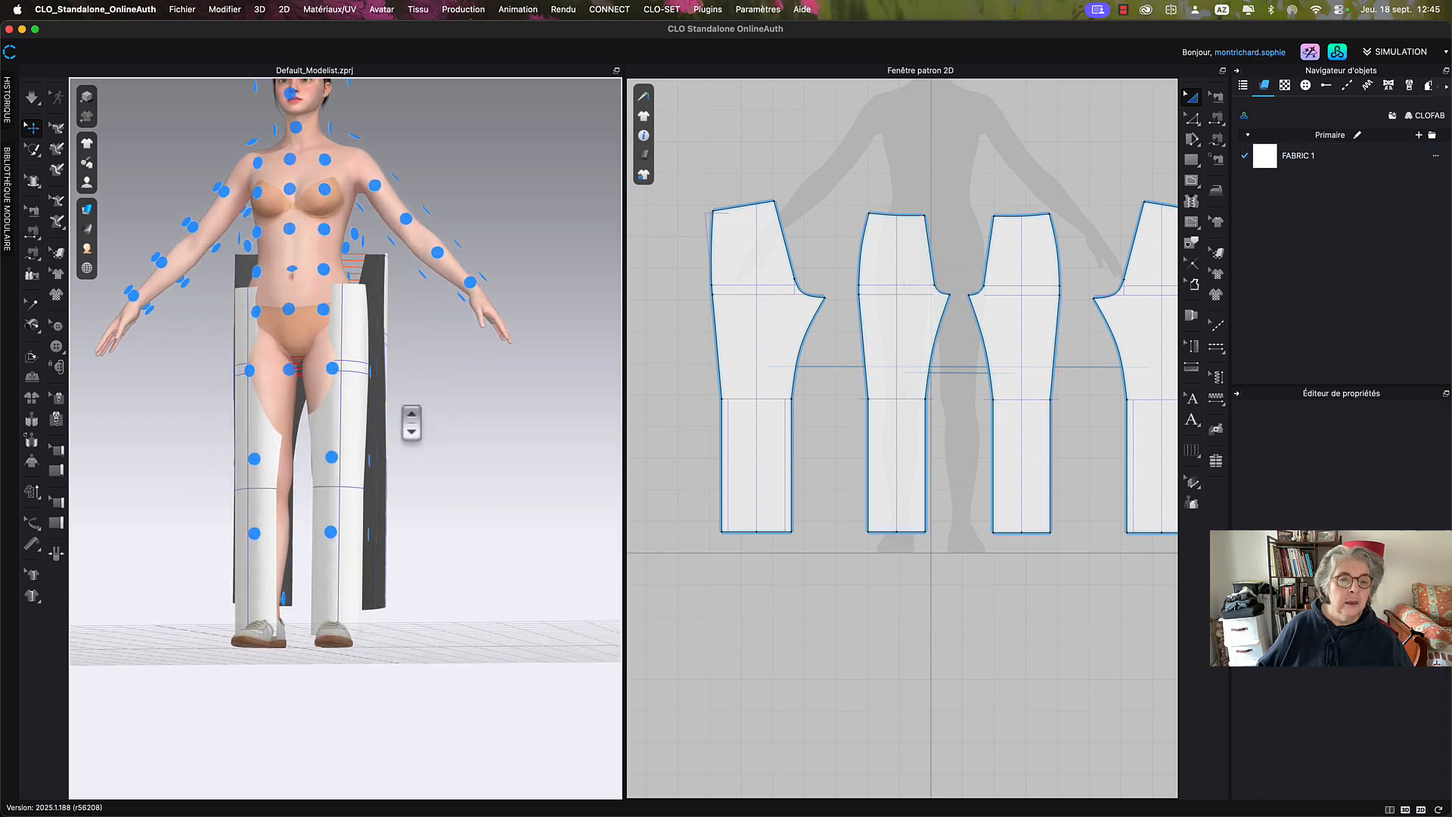
middle_click_drag(469, 414, 481, 512)
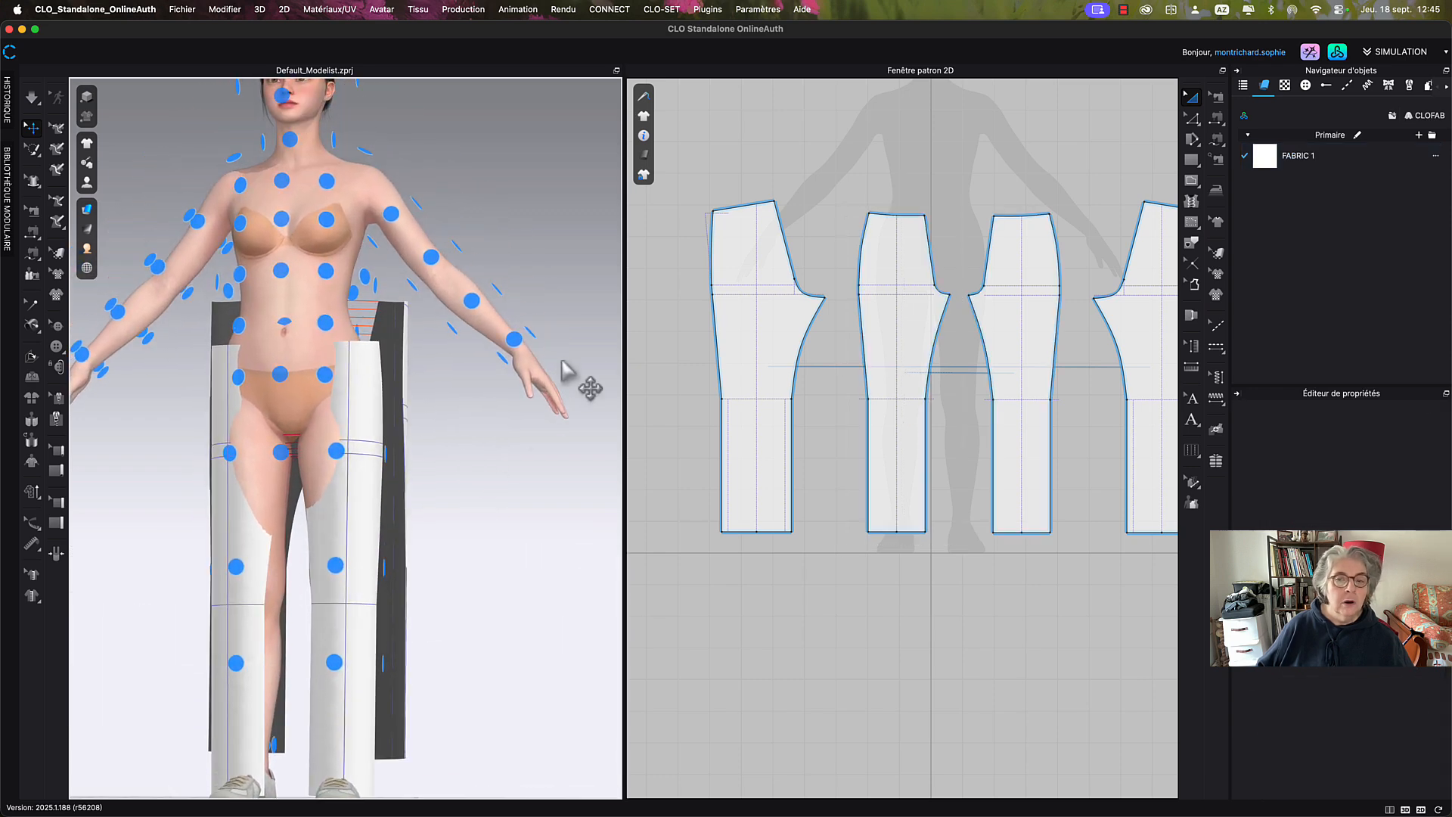
left_click(407, 381)
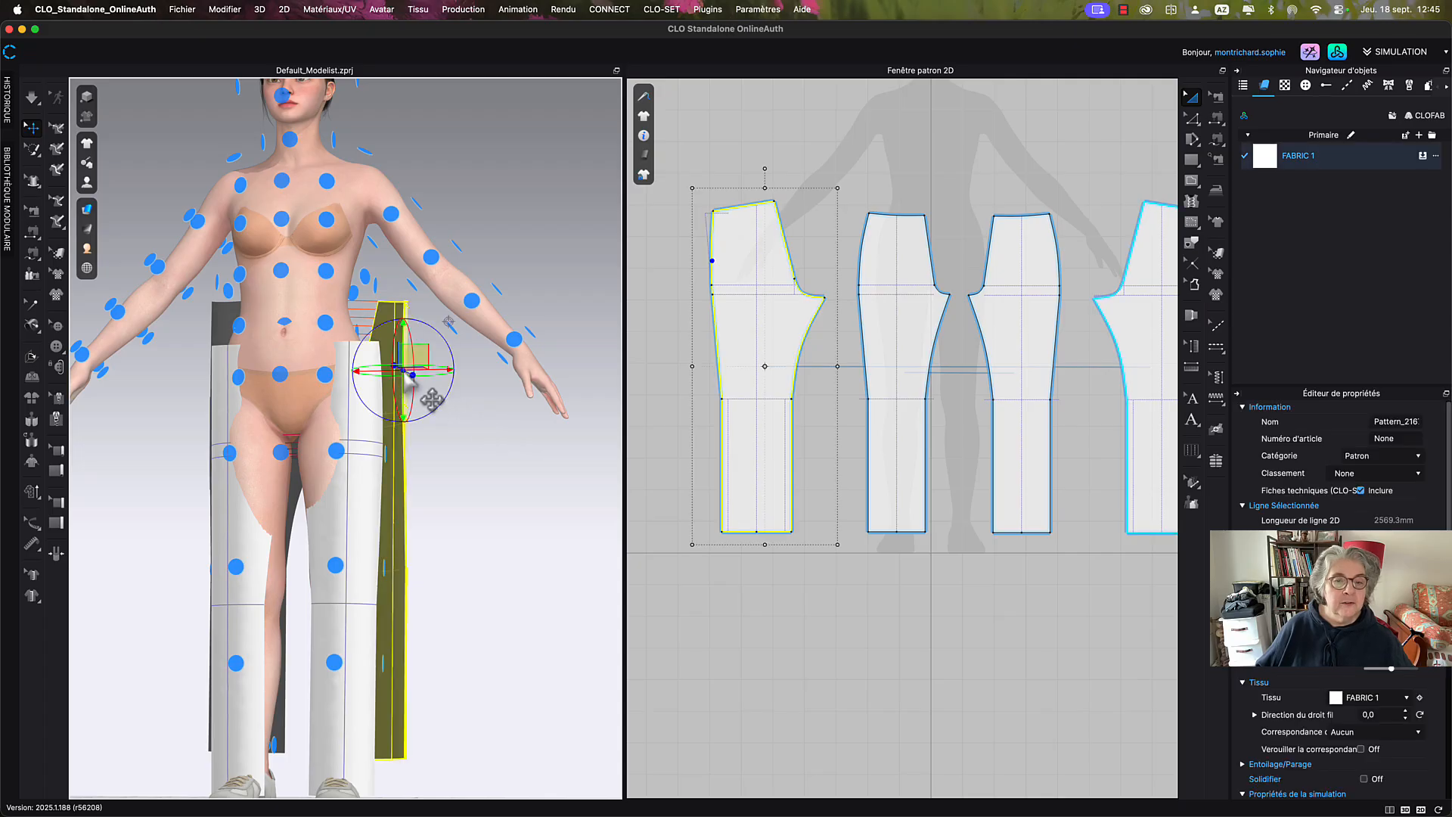
left_click(372, 424, "shift")
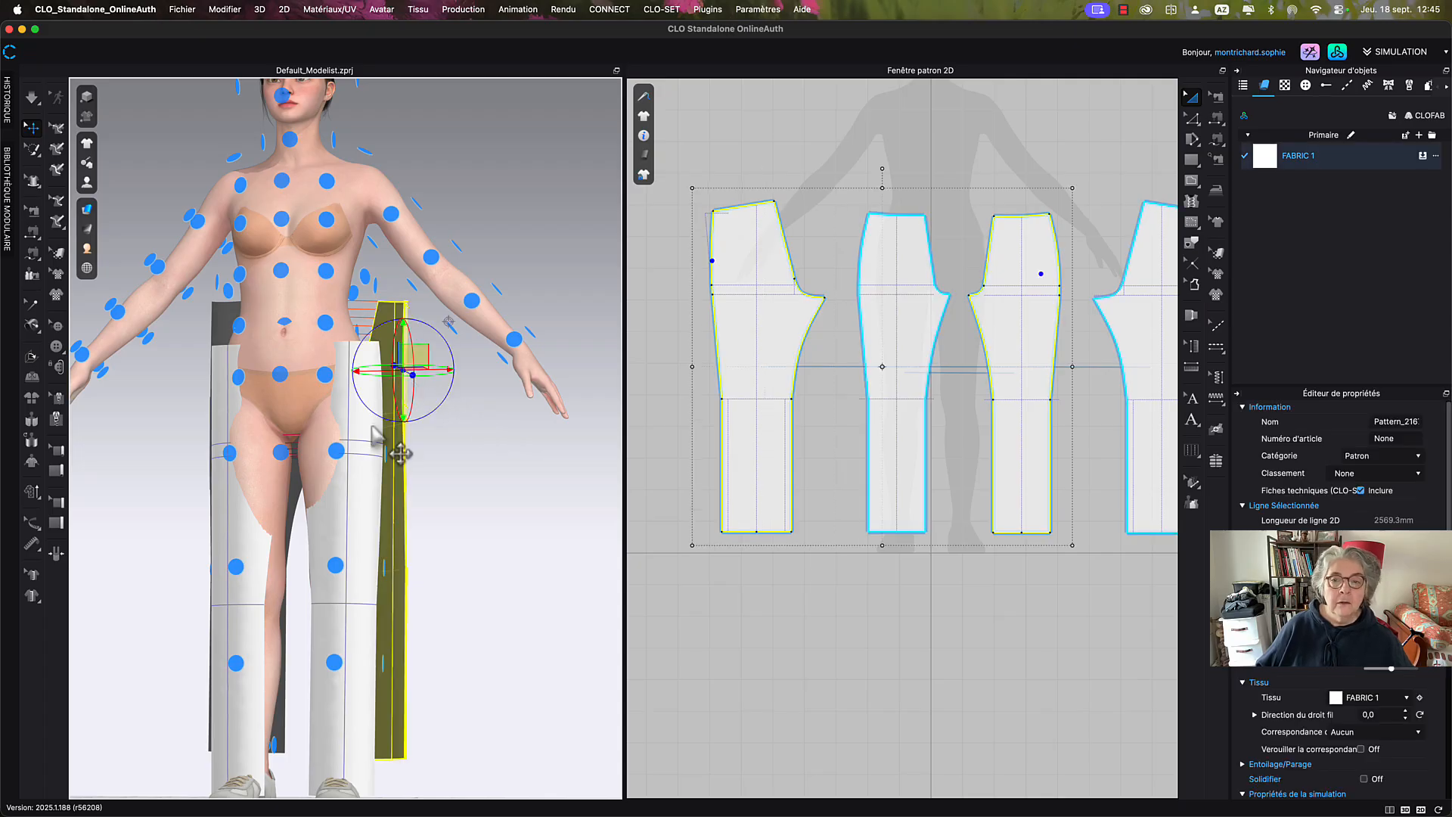
left_click(886, 287)
scroll(884, 286, "down", 3)
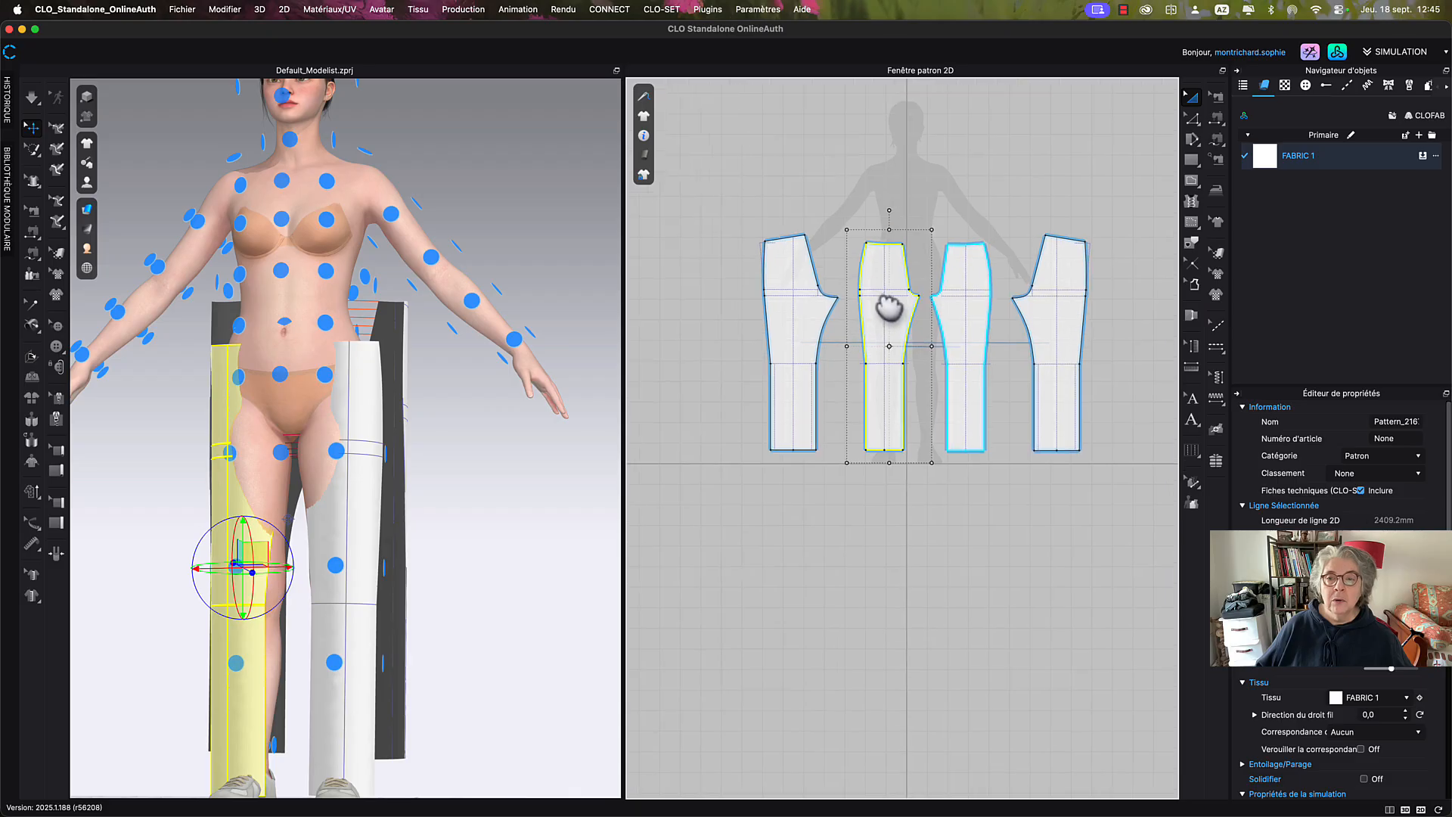
middle_click_drag(871, 328, 878, 333)
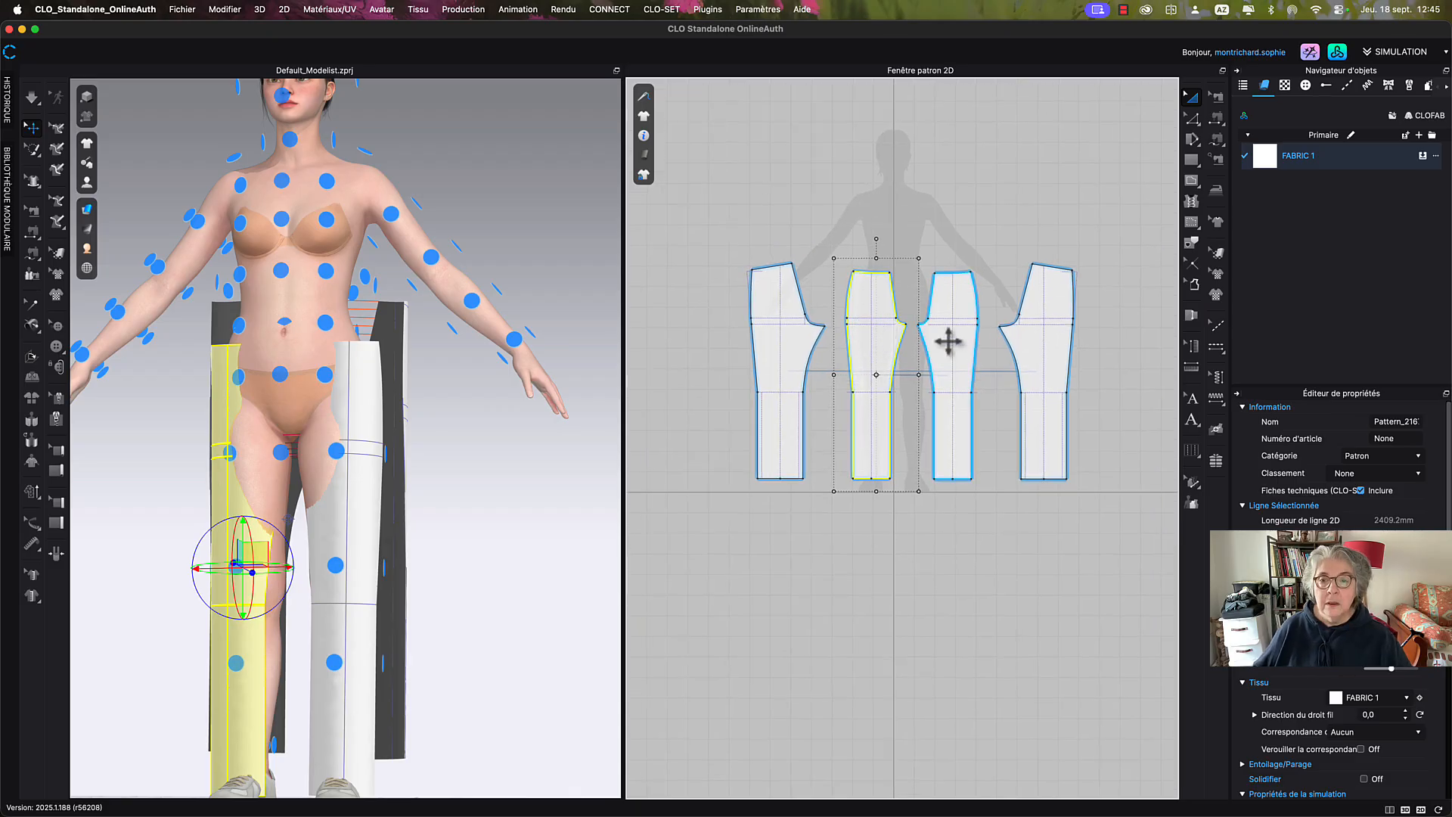
left_click_drag(865, 344, 1105, 342)
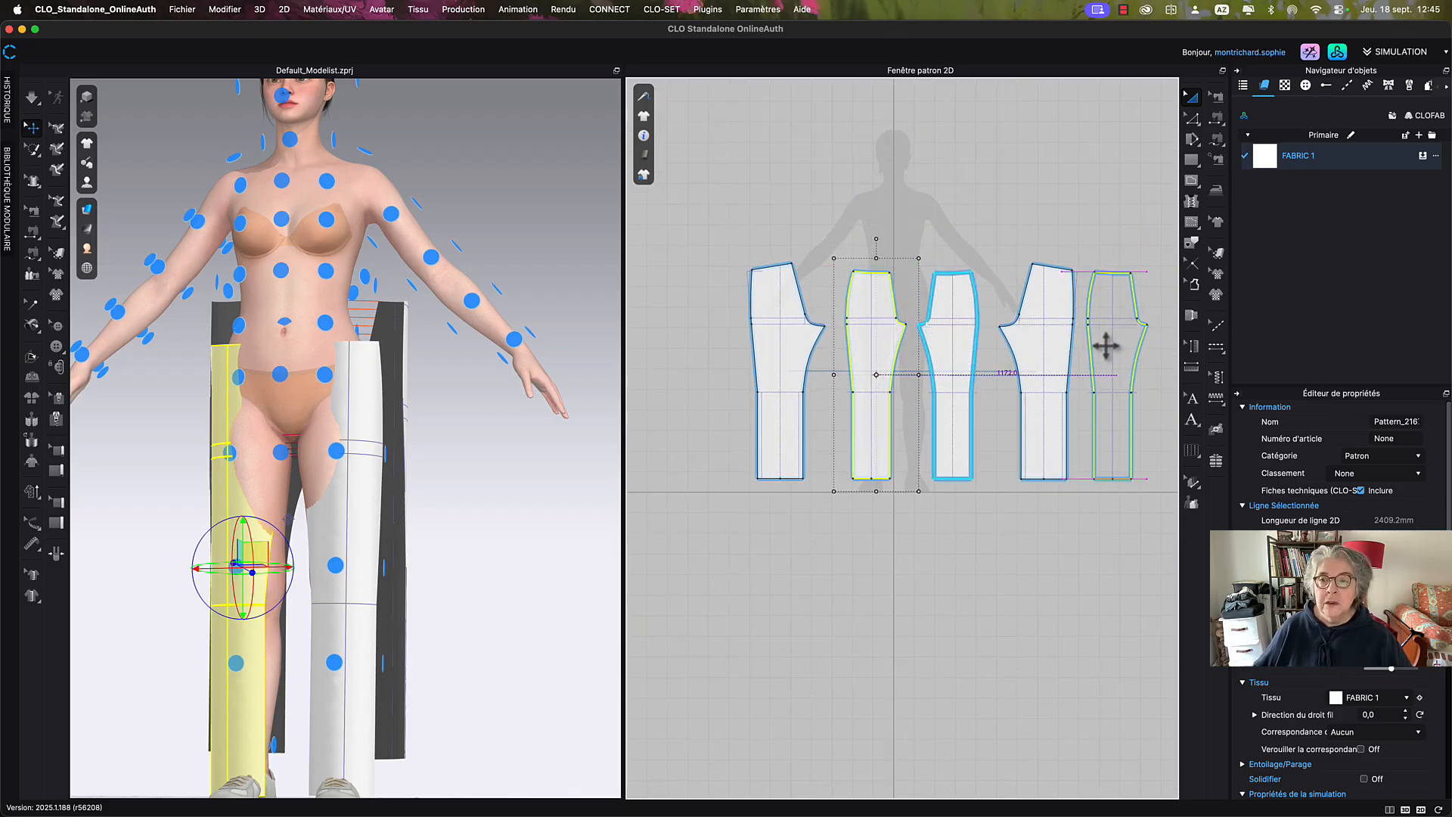
left_click_drag(942, 347, 716, 337)
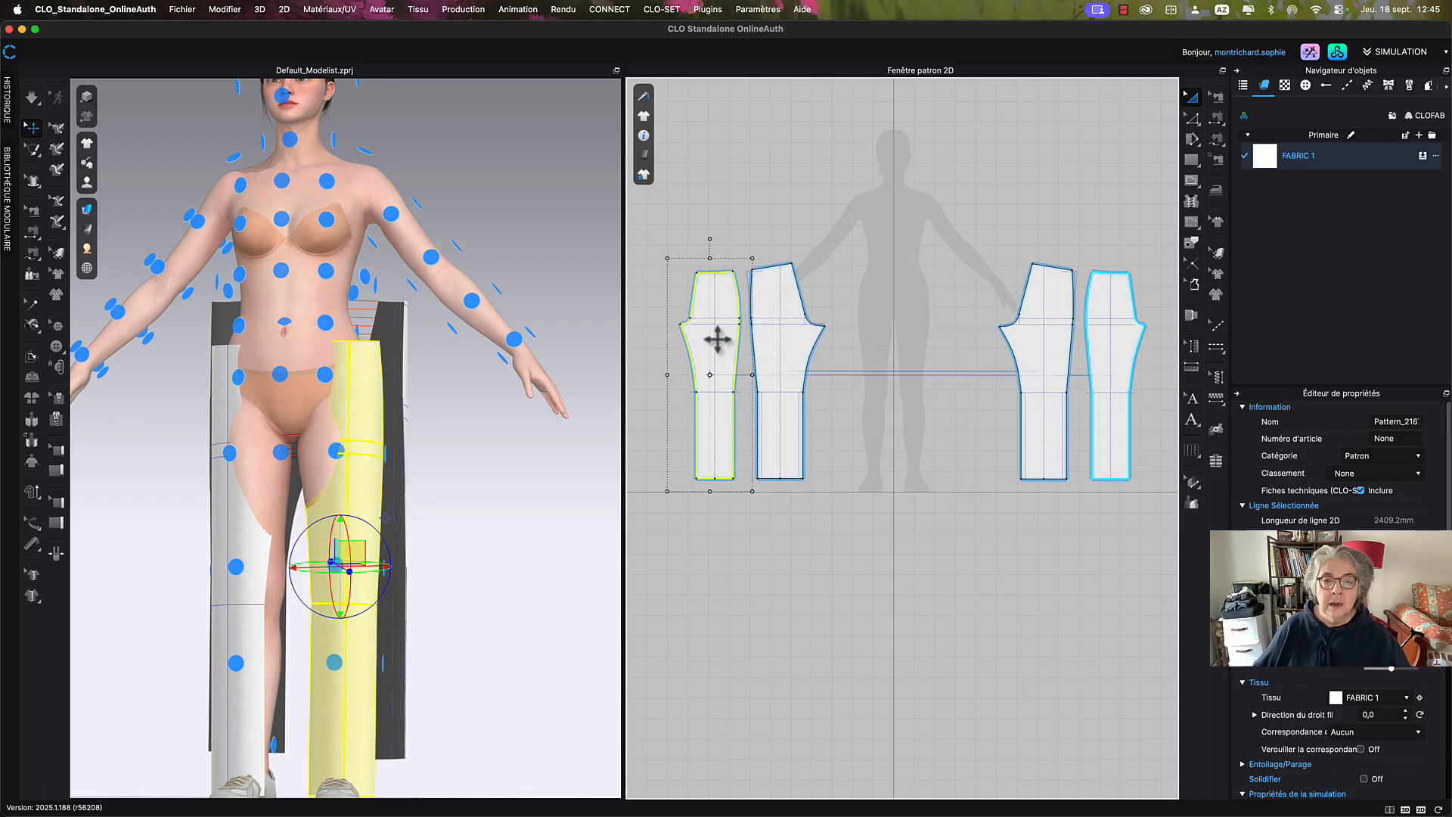
Sew the front piece's side edge to the adjacent back piece's side edge from waist to hem with Free Sewing.
middle_click_drag(716, 337, 868, 389)
left_click(903, 234)
scroll(890, 298, "up", 3)
middle_click_drag(880, 271, 781, 186)
key("m")
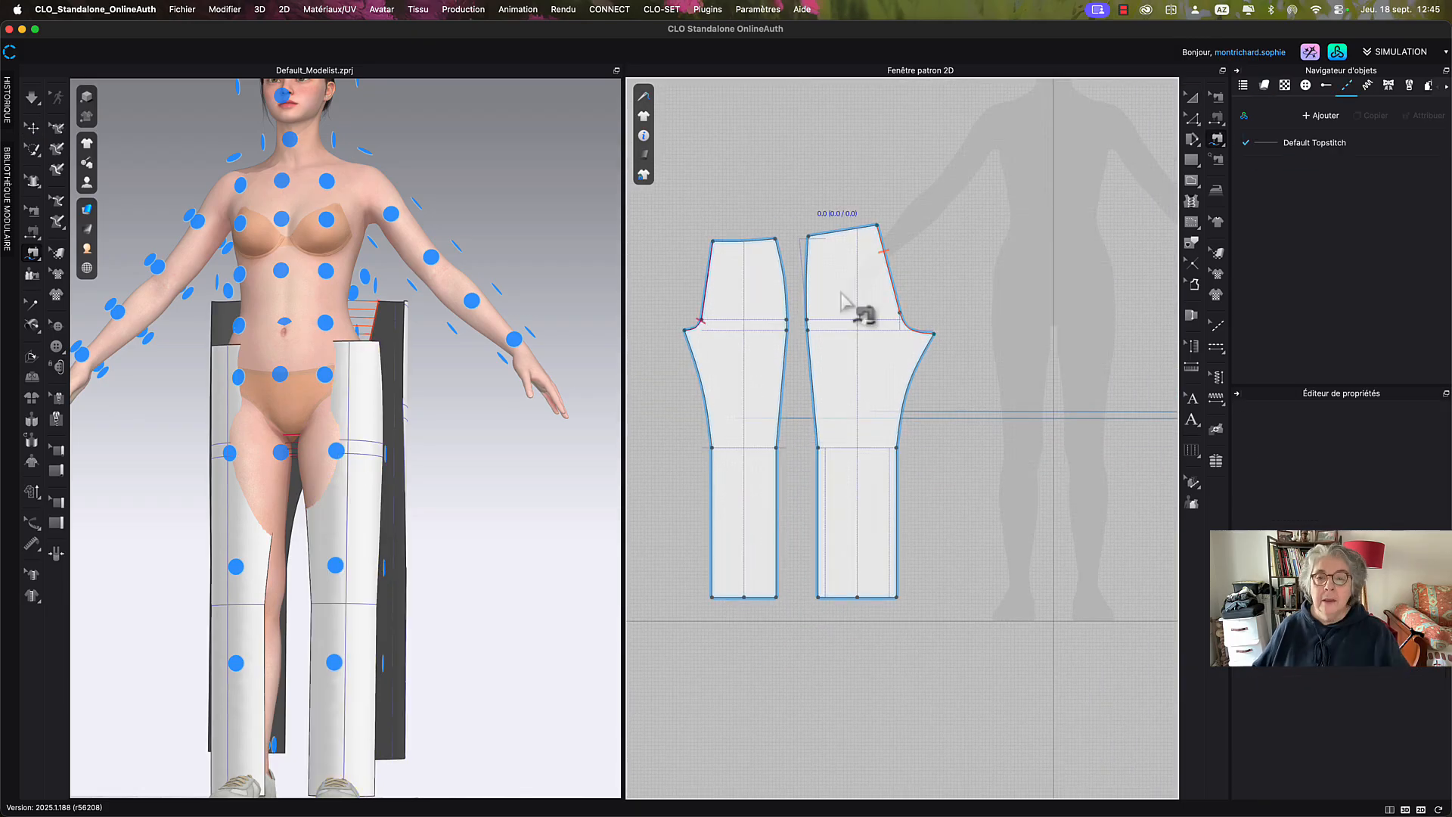
left_click(776, 239)
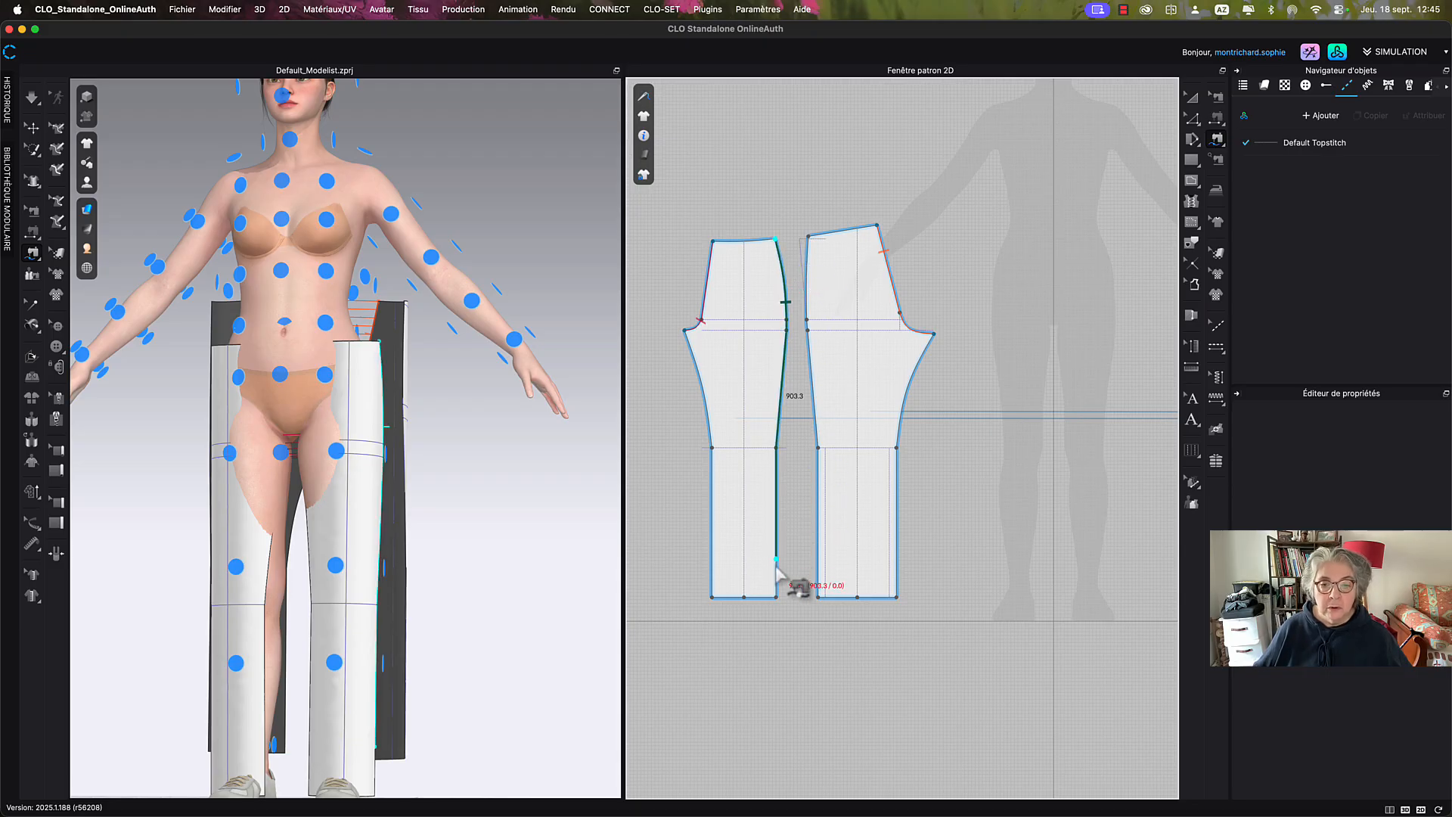
left_click(784, 612)
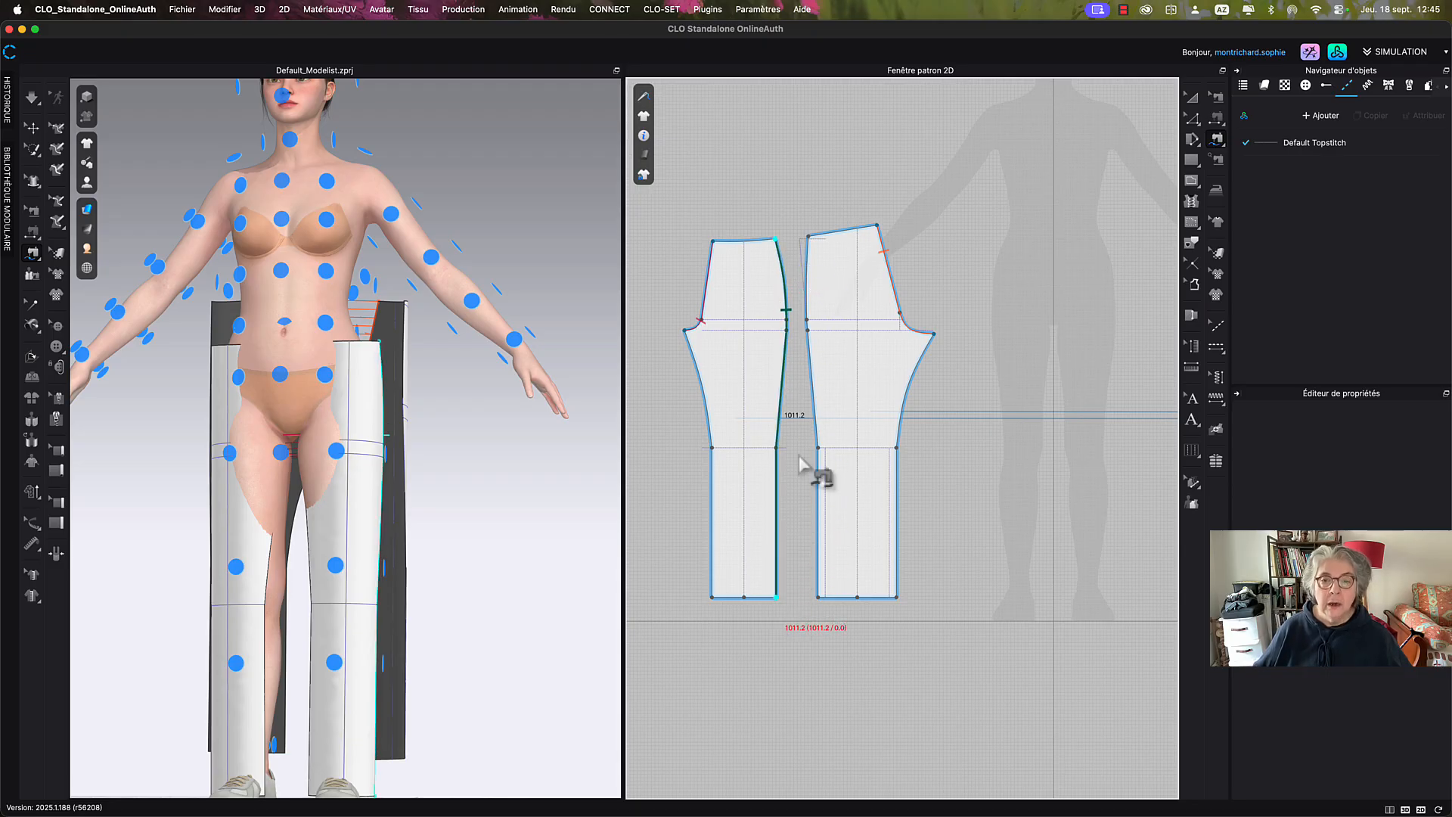
left_click(807, 238)
left_click(824, 604)
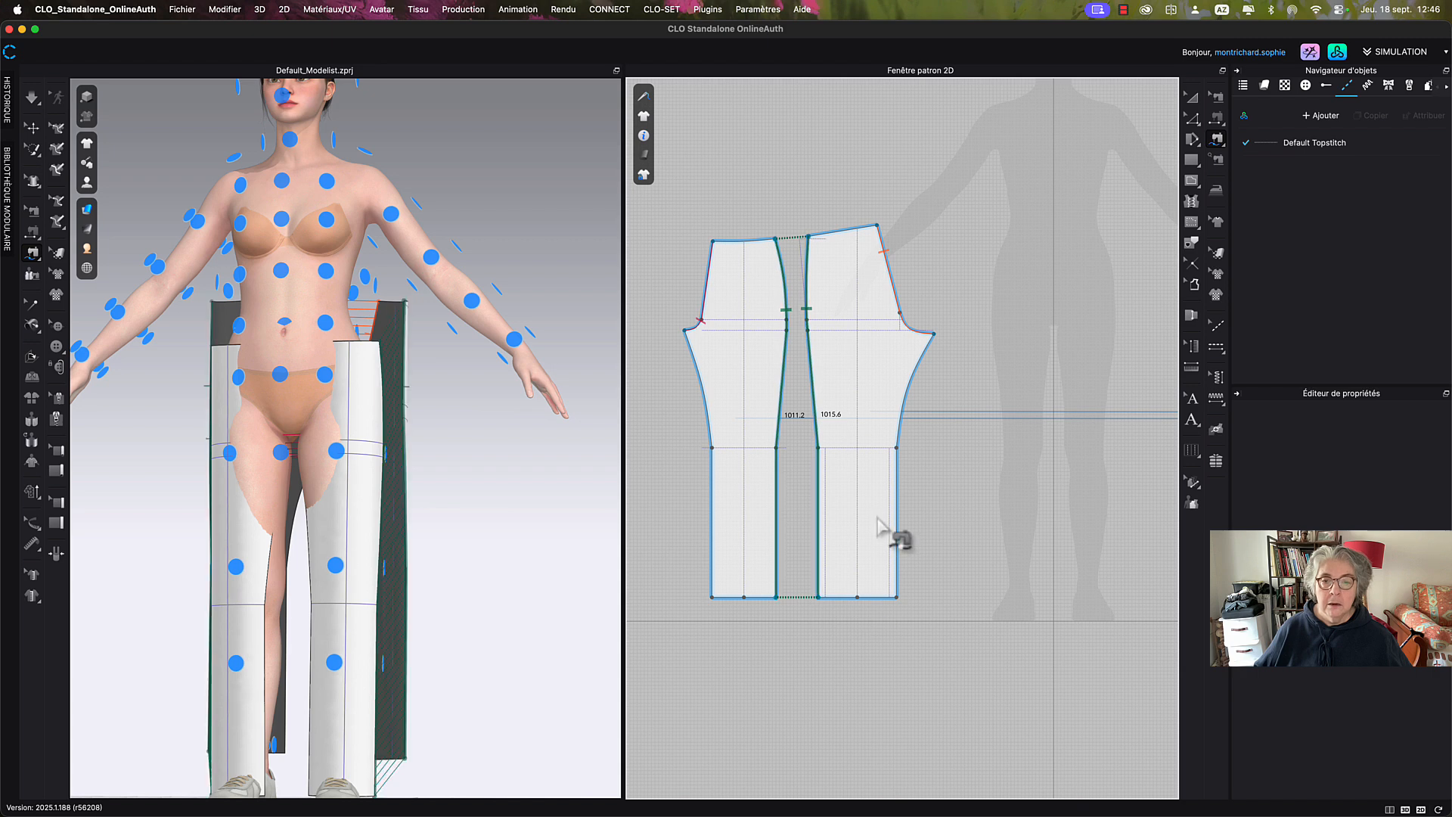
Sew the back piece's inseam to the front piece's inseam from the crotch point to the hem.
left_click(933, 336)
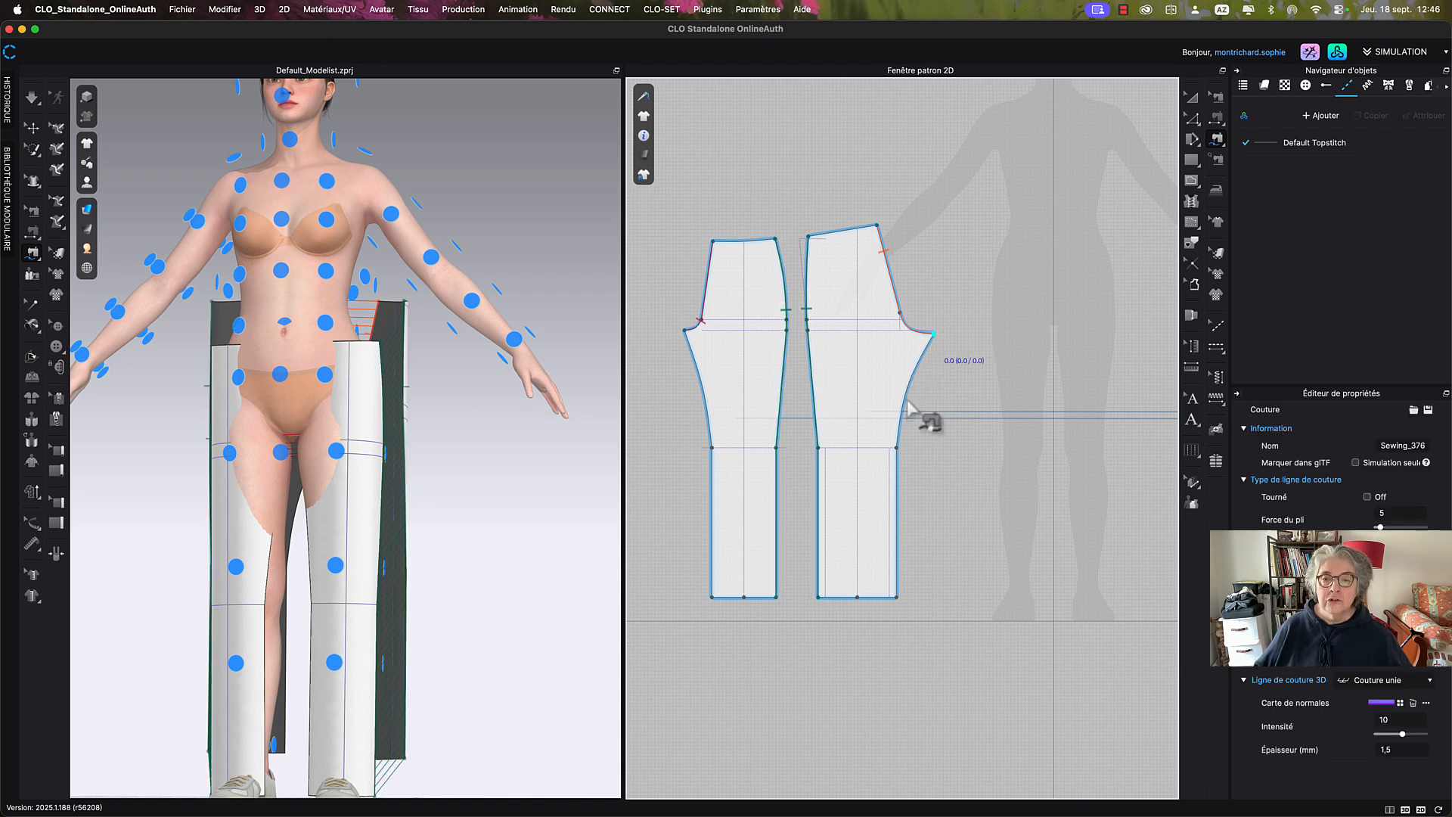
left_click(897, 598)
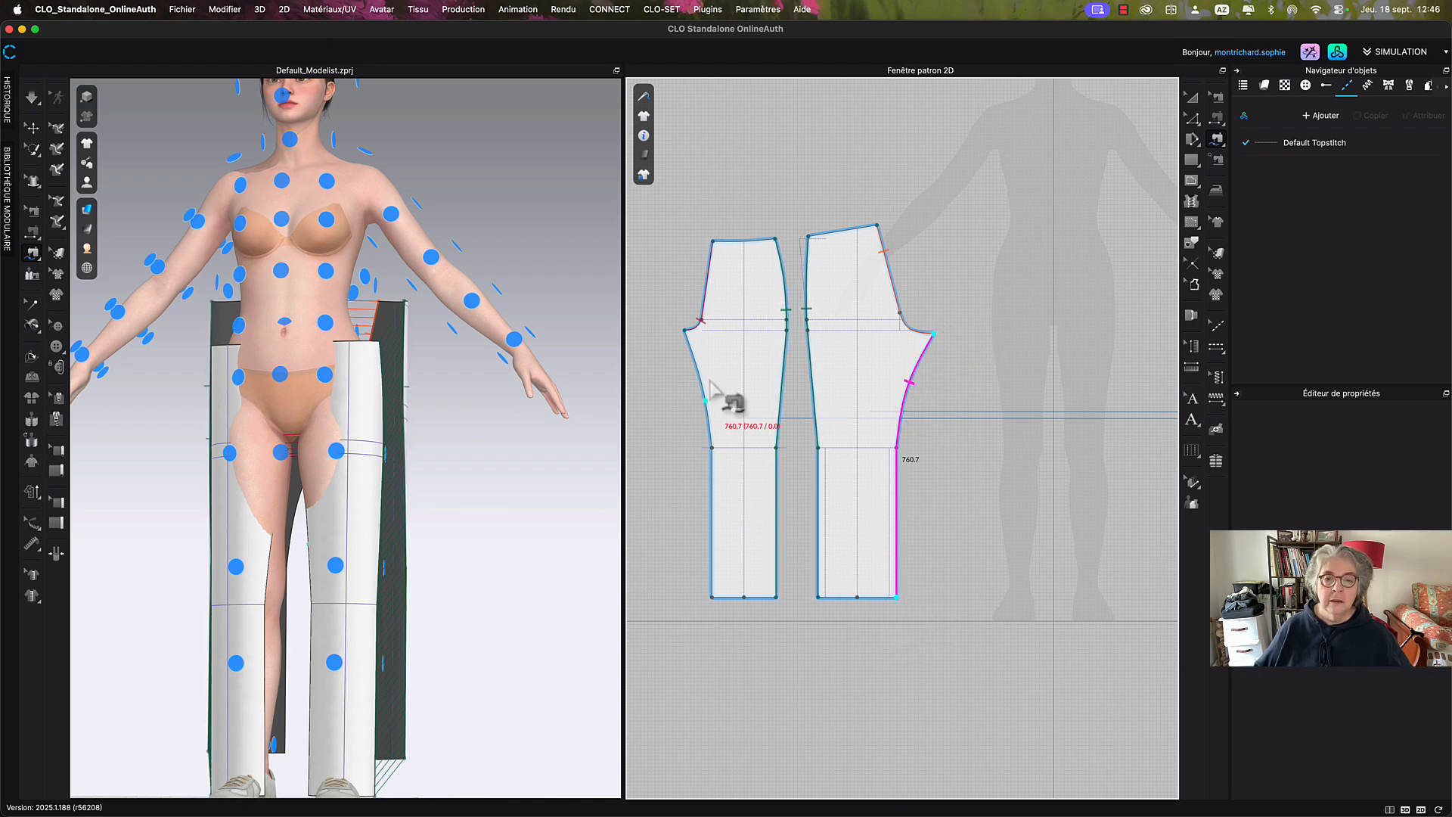
left_click(685, 333)
left_click(713, 597)
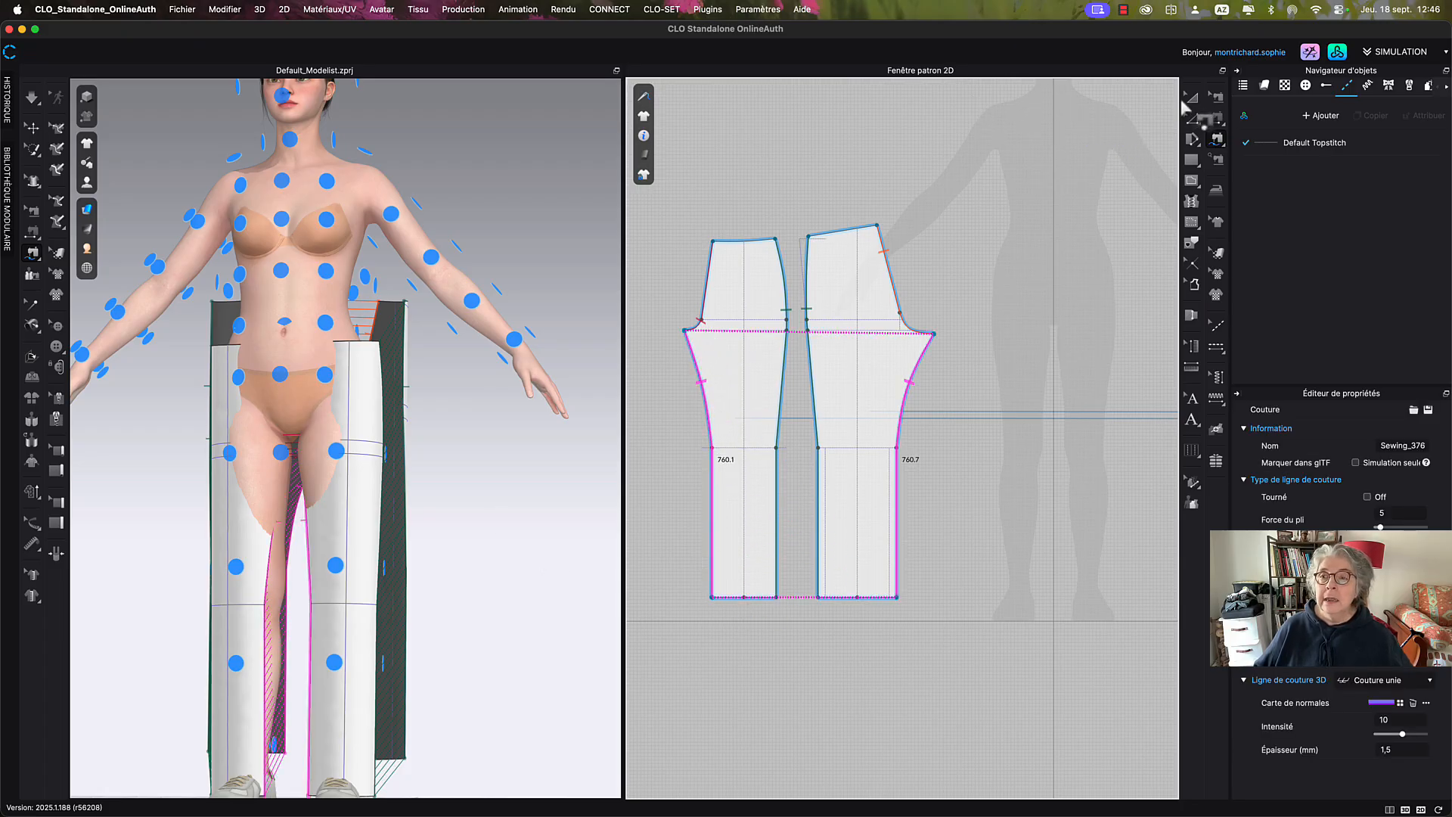
Reposition both back trouser pieces lower behind the avatar's legs in the 3D view and hide the arrangement points.
left_click(1185, 101)
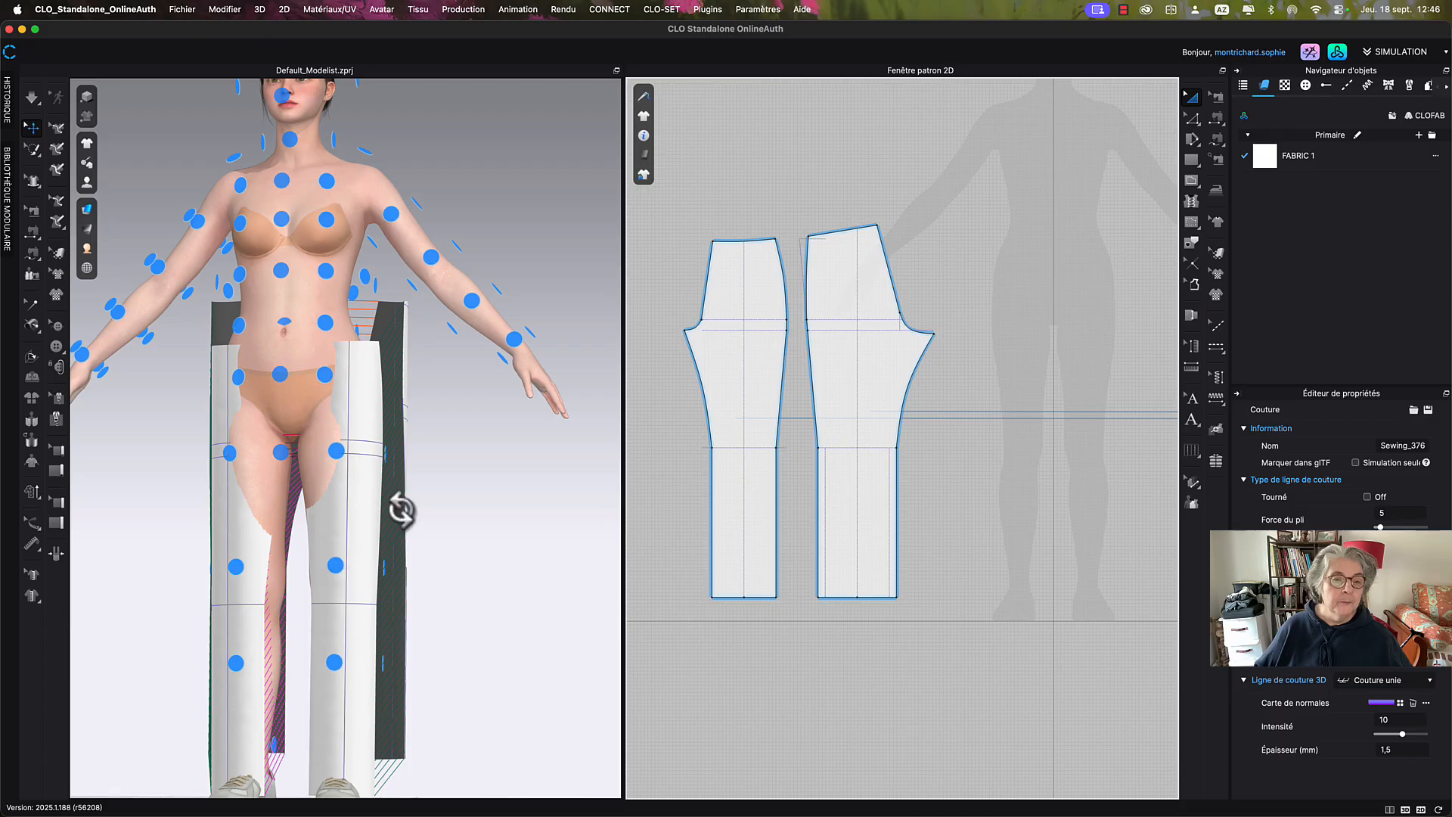
right_click_drag(399, 509, 272, 509)
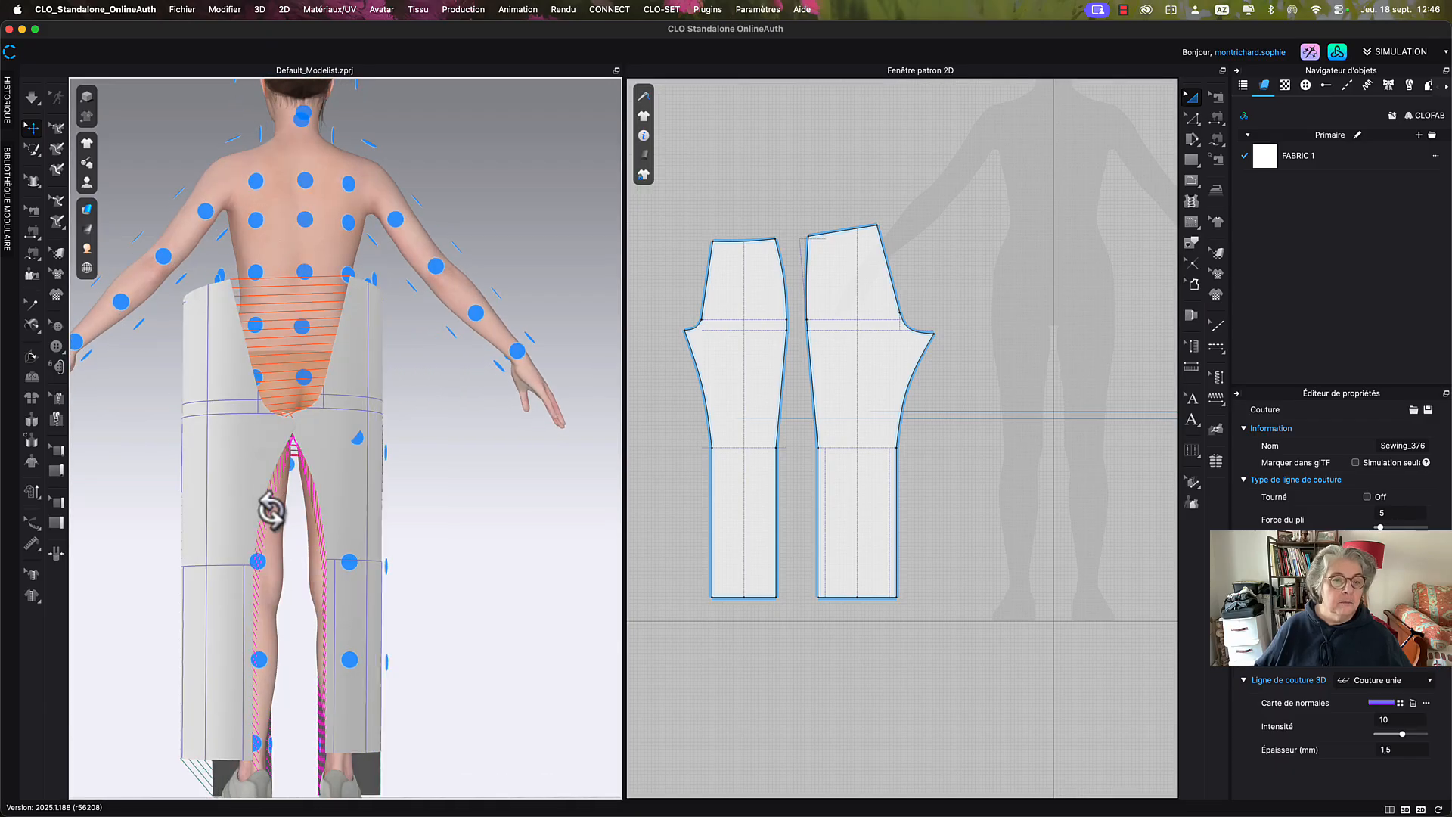
left_click(216, 504)
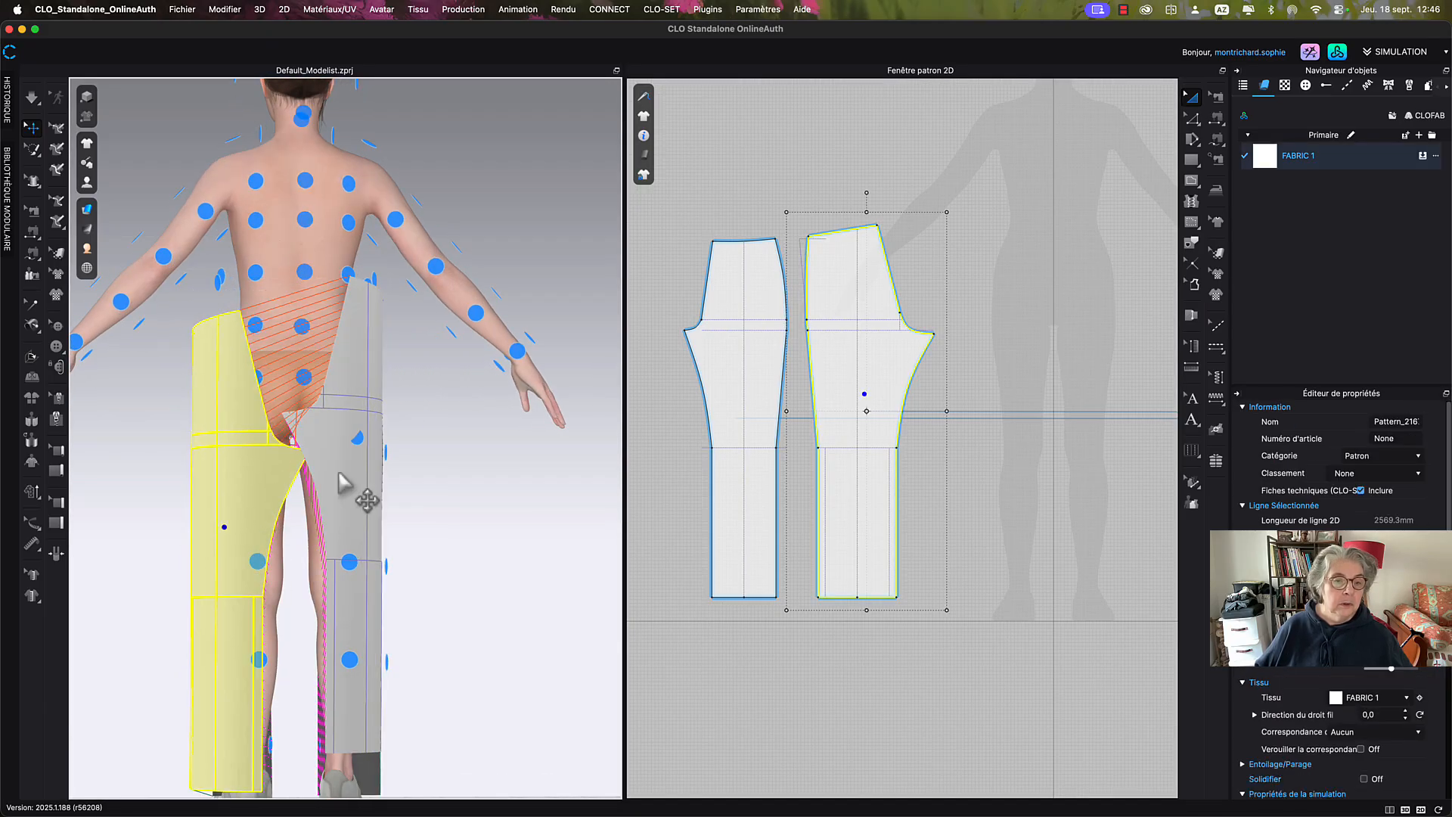
left_click(340, 495)
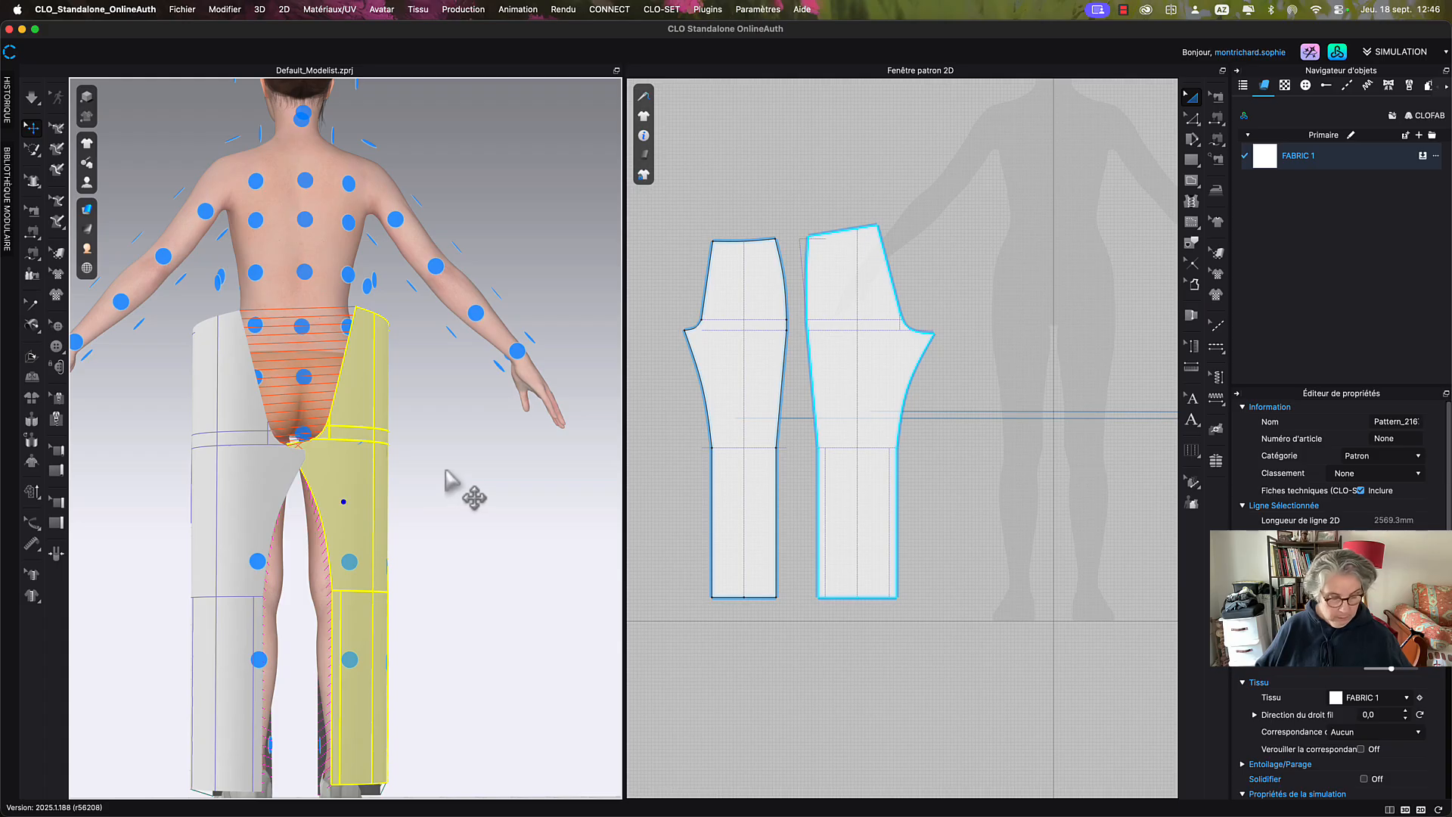
right_click_drag(502, 470, 619, 454)
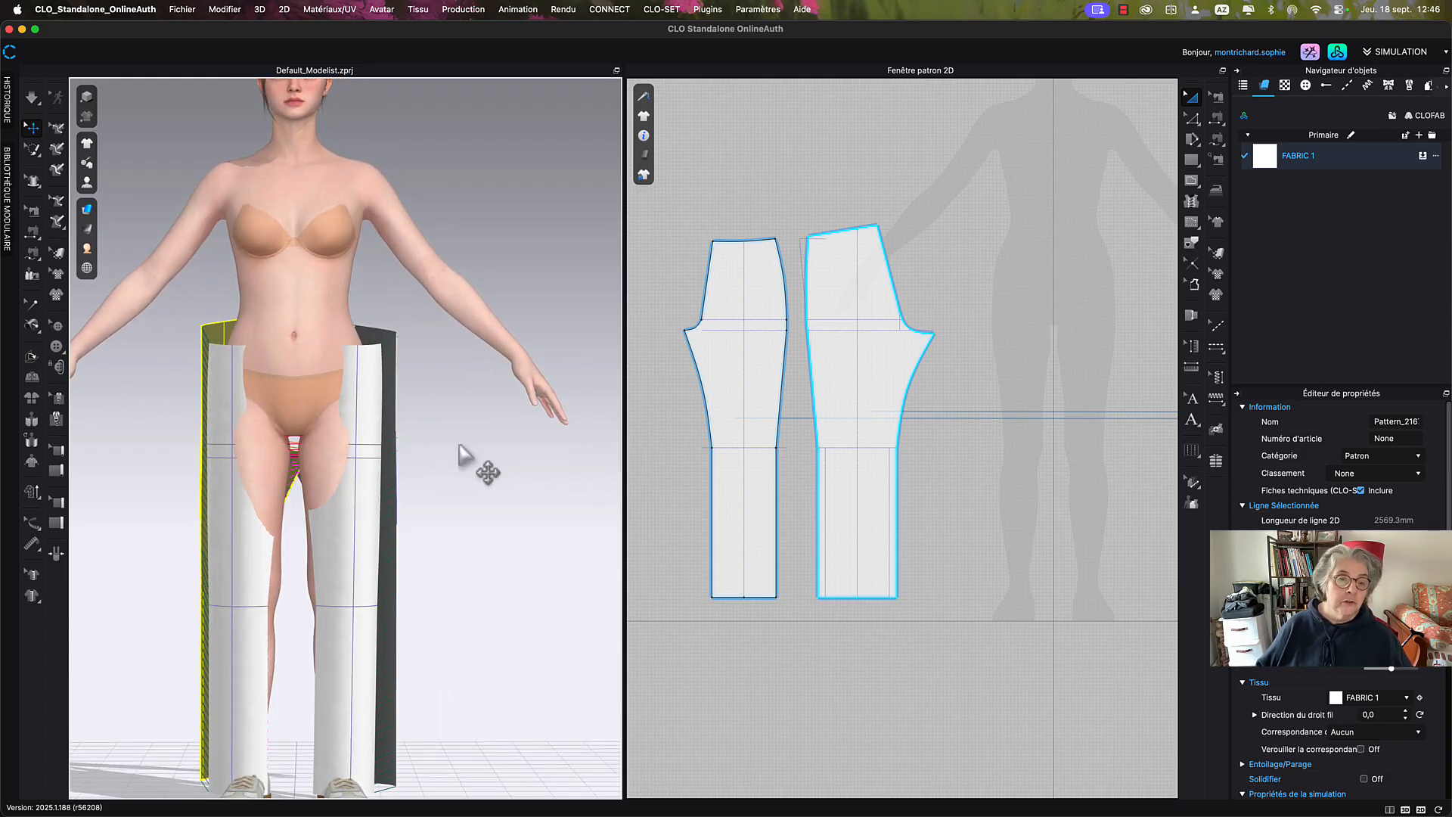
Simulate the sewn trousers and pull the front waistline up on both sides to the avatar's waist.
key("space")
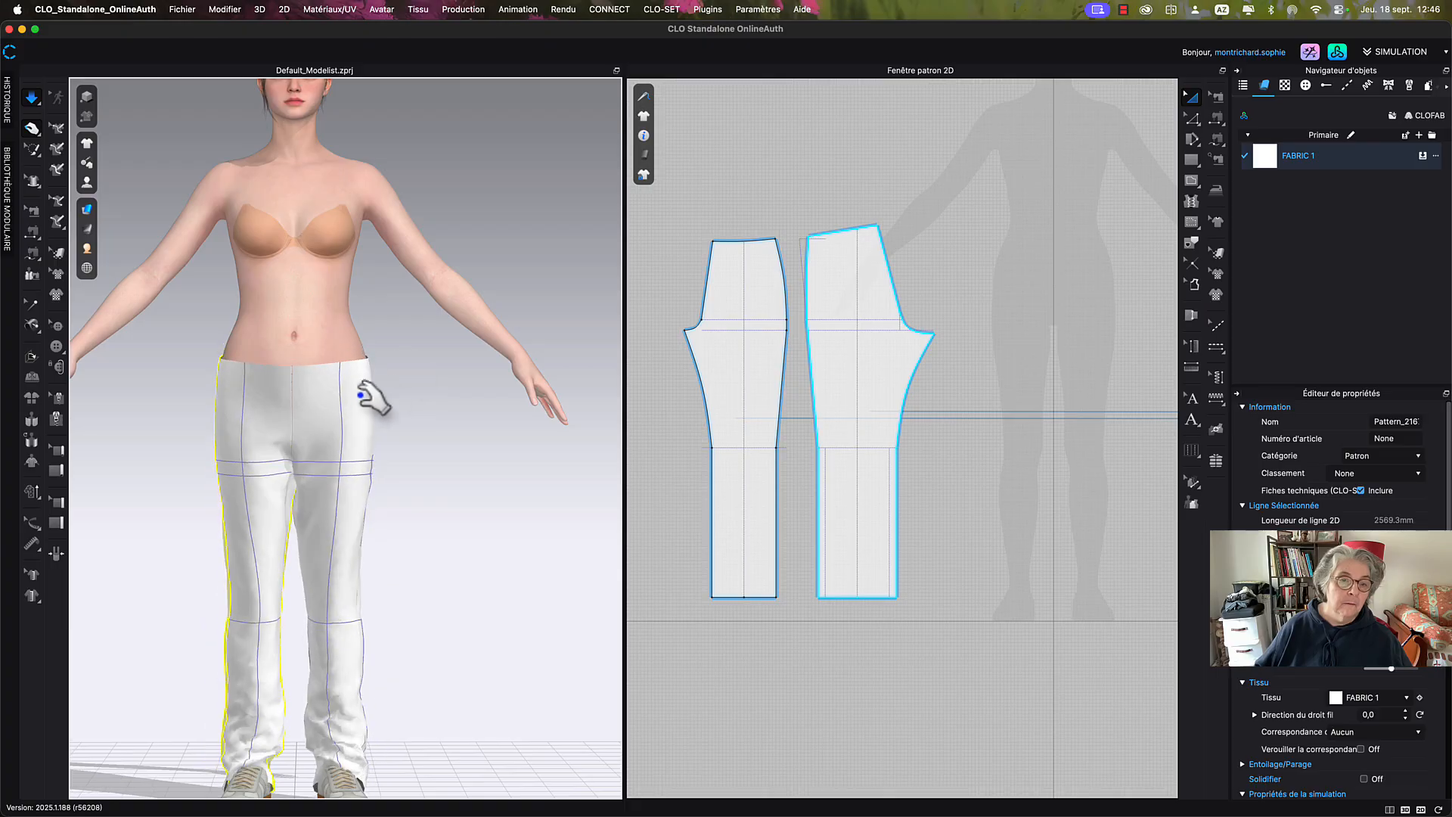
left_click_drag(253, 400, 261, 257)
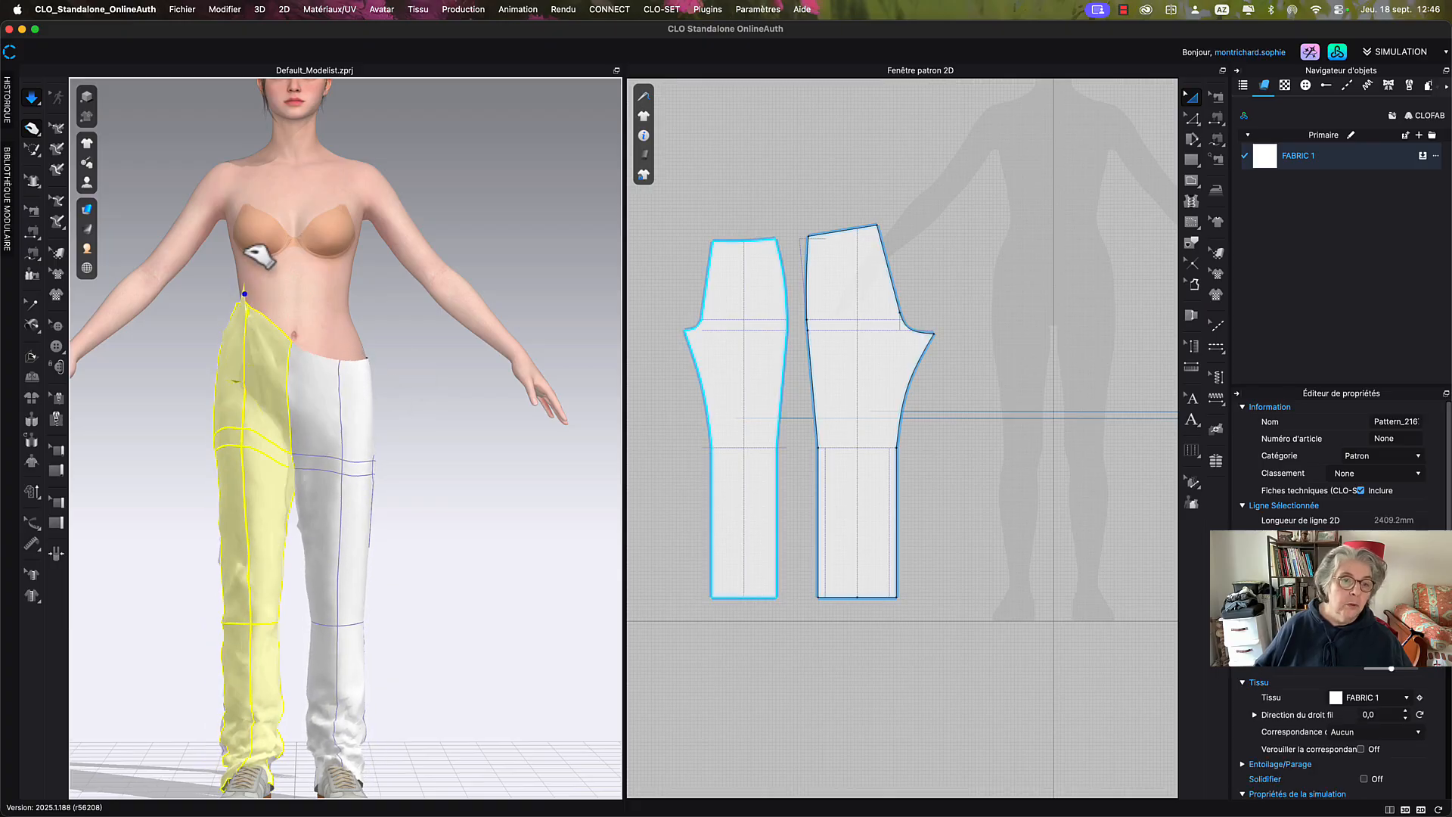
left_click_drag(367, 393, 358, 330)
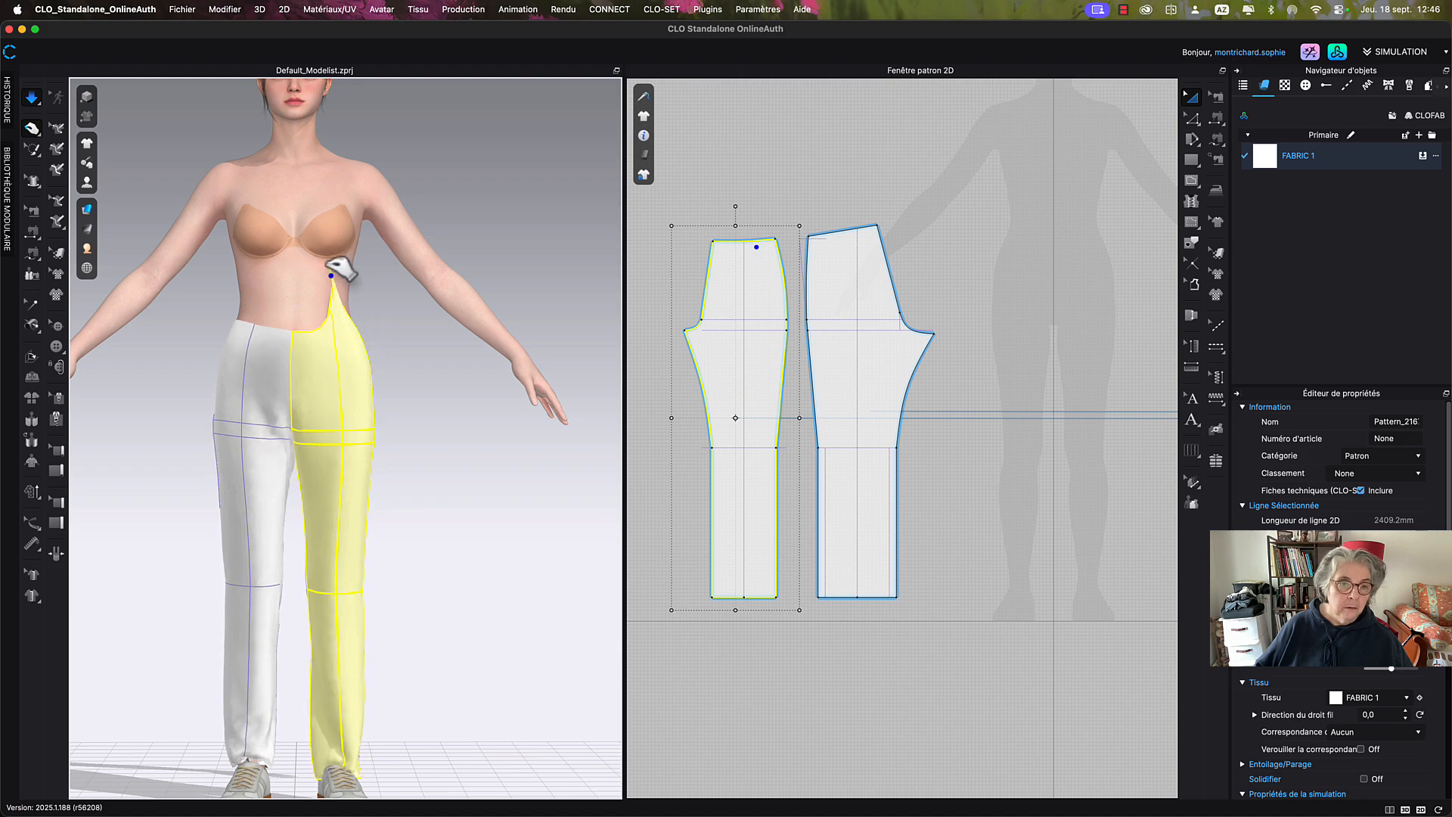
left_click_drag(342, 271, 383, 388)
right_click_drag(382, 389, 301, 398)
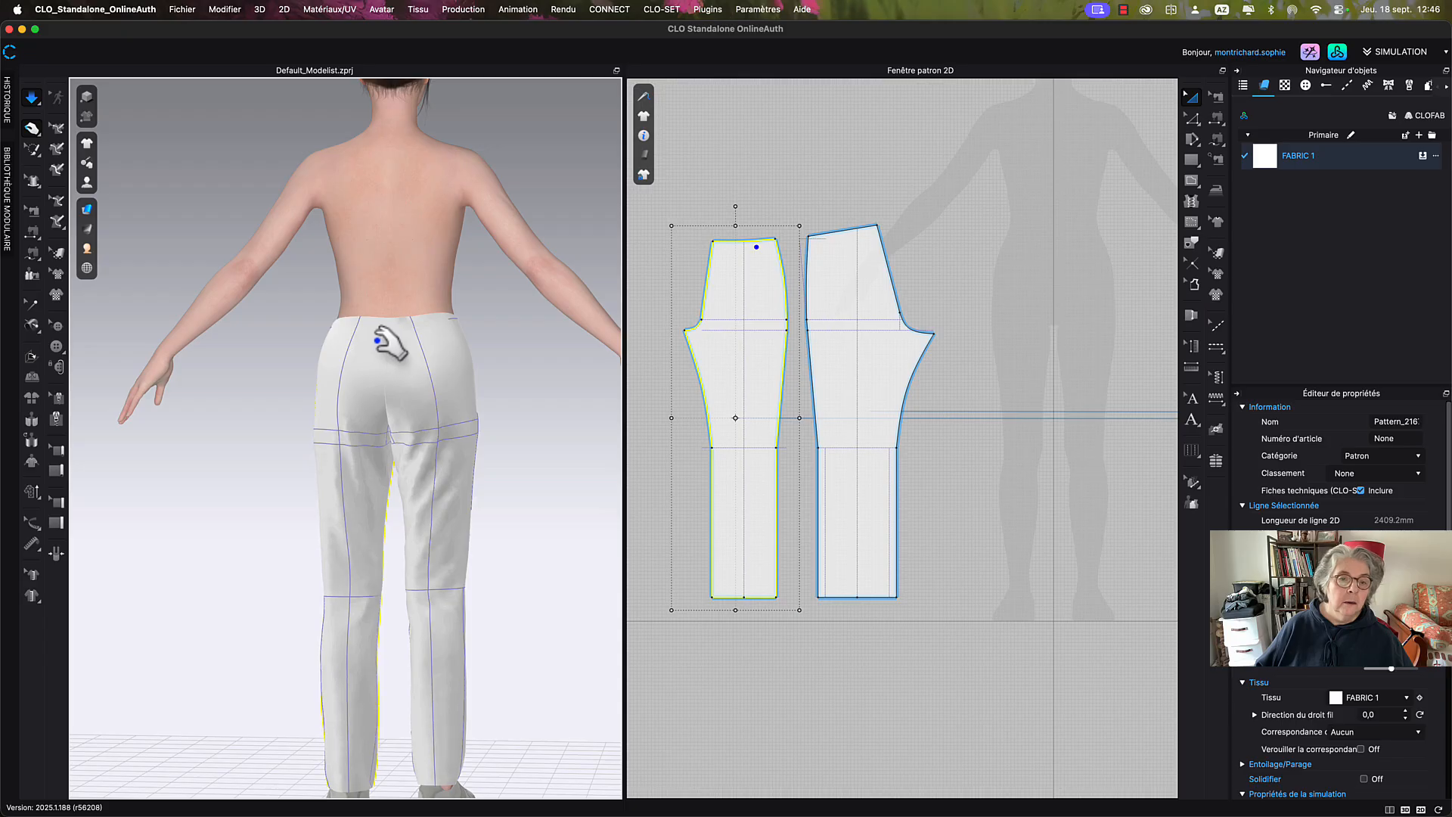
Pull the back waistline up on both sides to the avatar's waist during simulation.
left_click_drag(382, 341, 418, 264)
left_click_drag(429, 329, 453, 313)
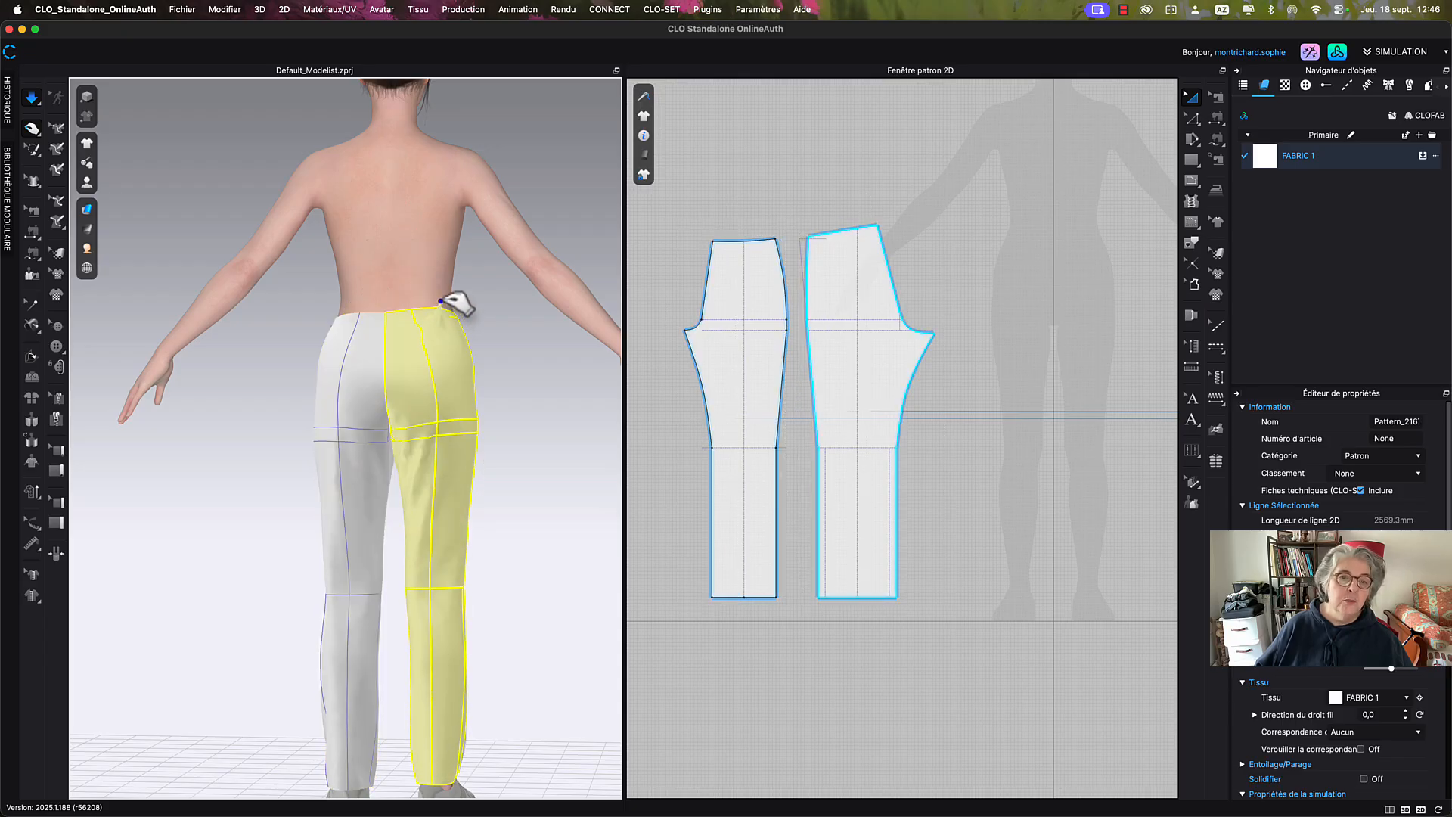
left_click(357, 326)
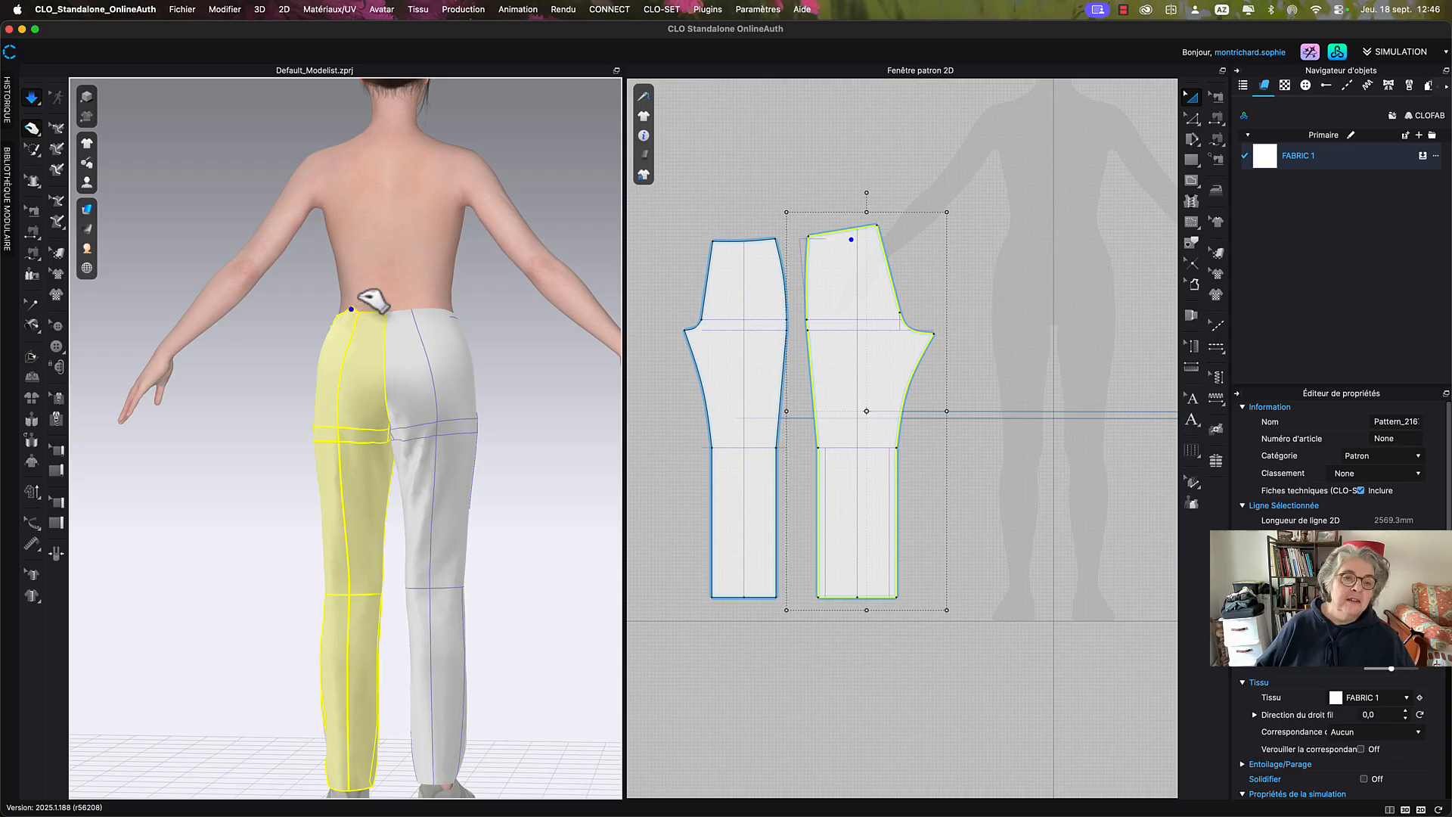
left_click_drag(401, 325, 414, 293)
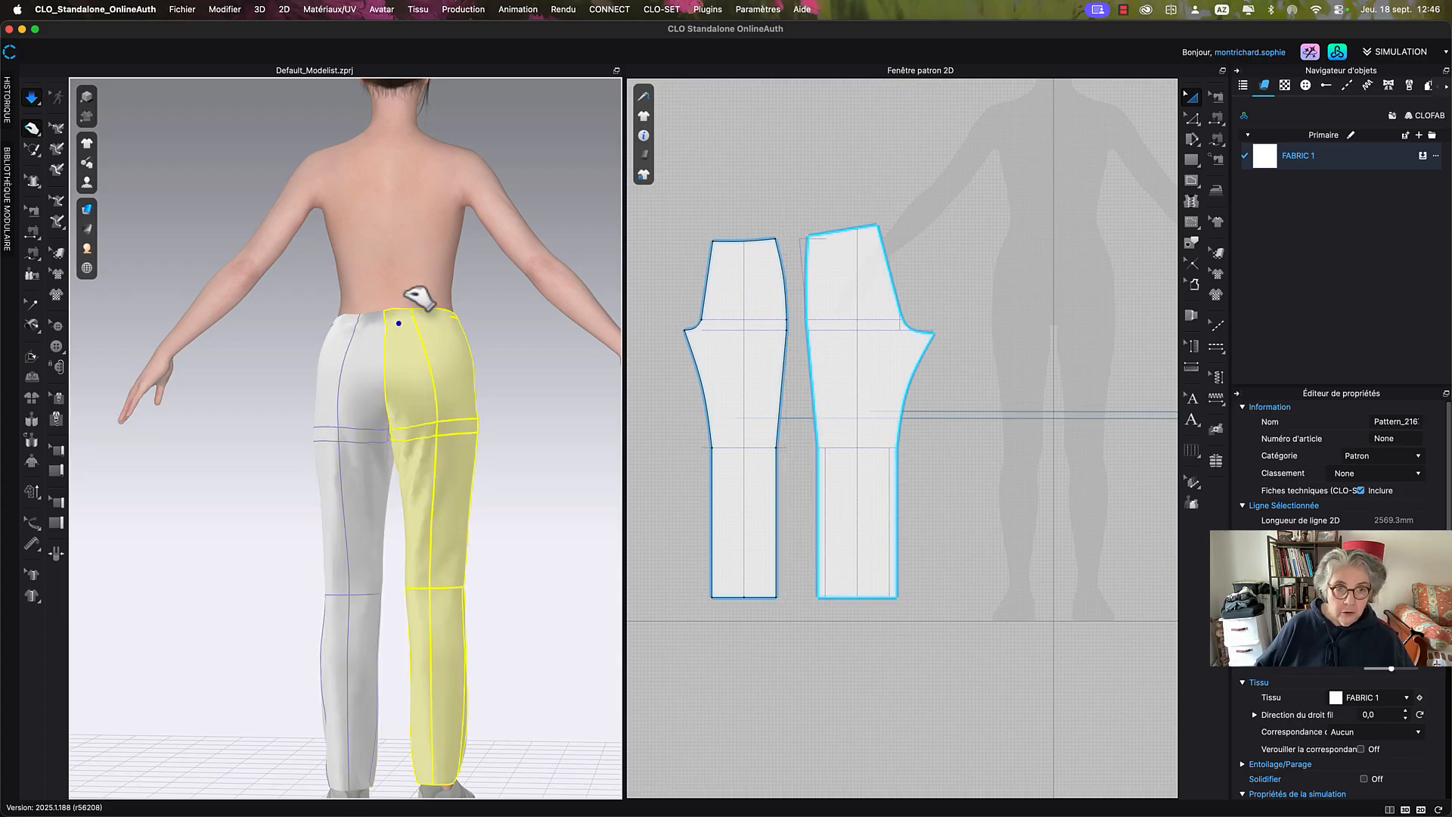
Pull both front trouser pieces up at the waistline and stop the simulation.
right_click_drag(431, 343, 576, 350)
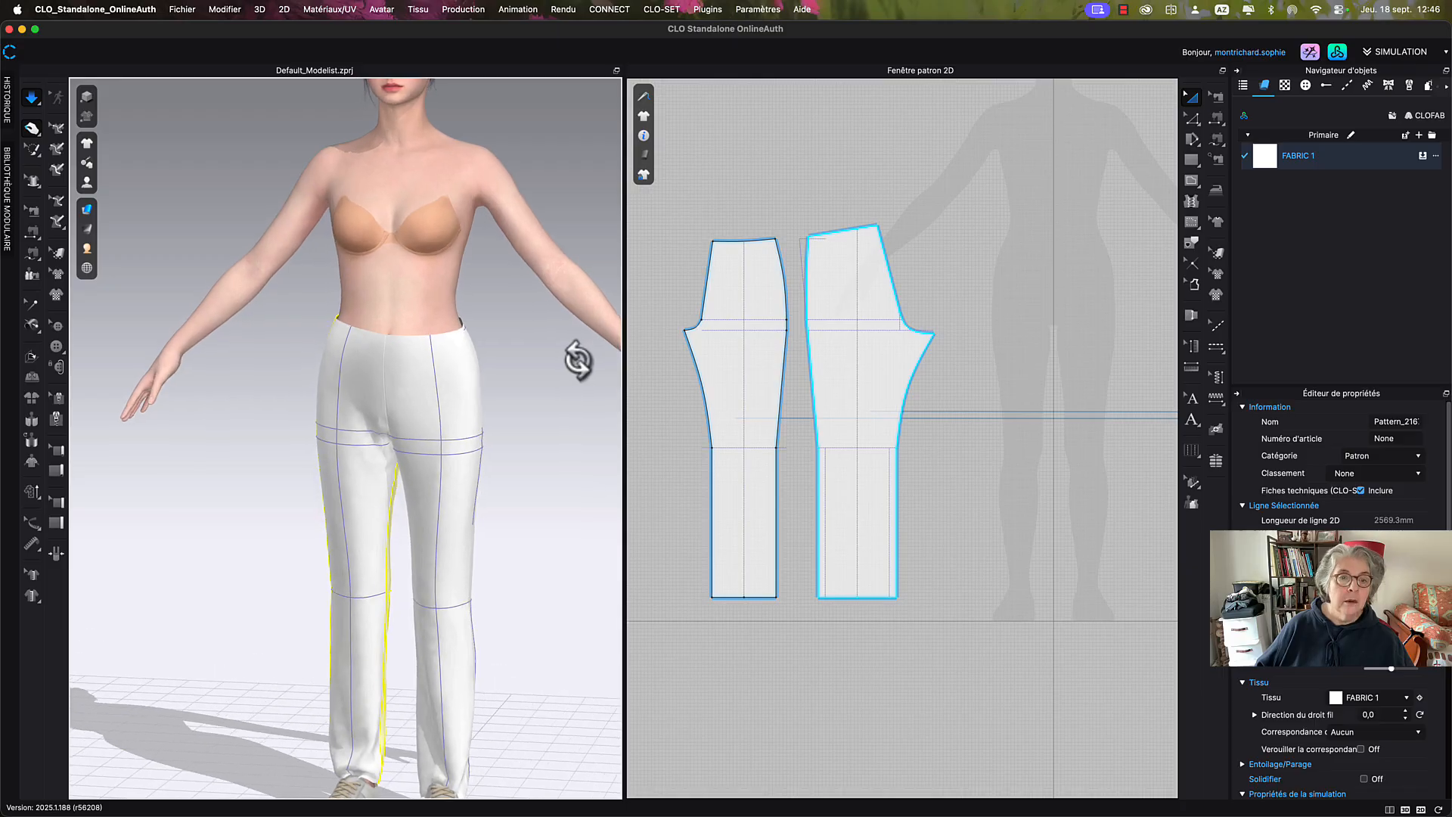
left_click_drag(408, 344, 408, 281)
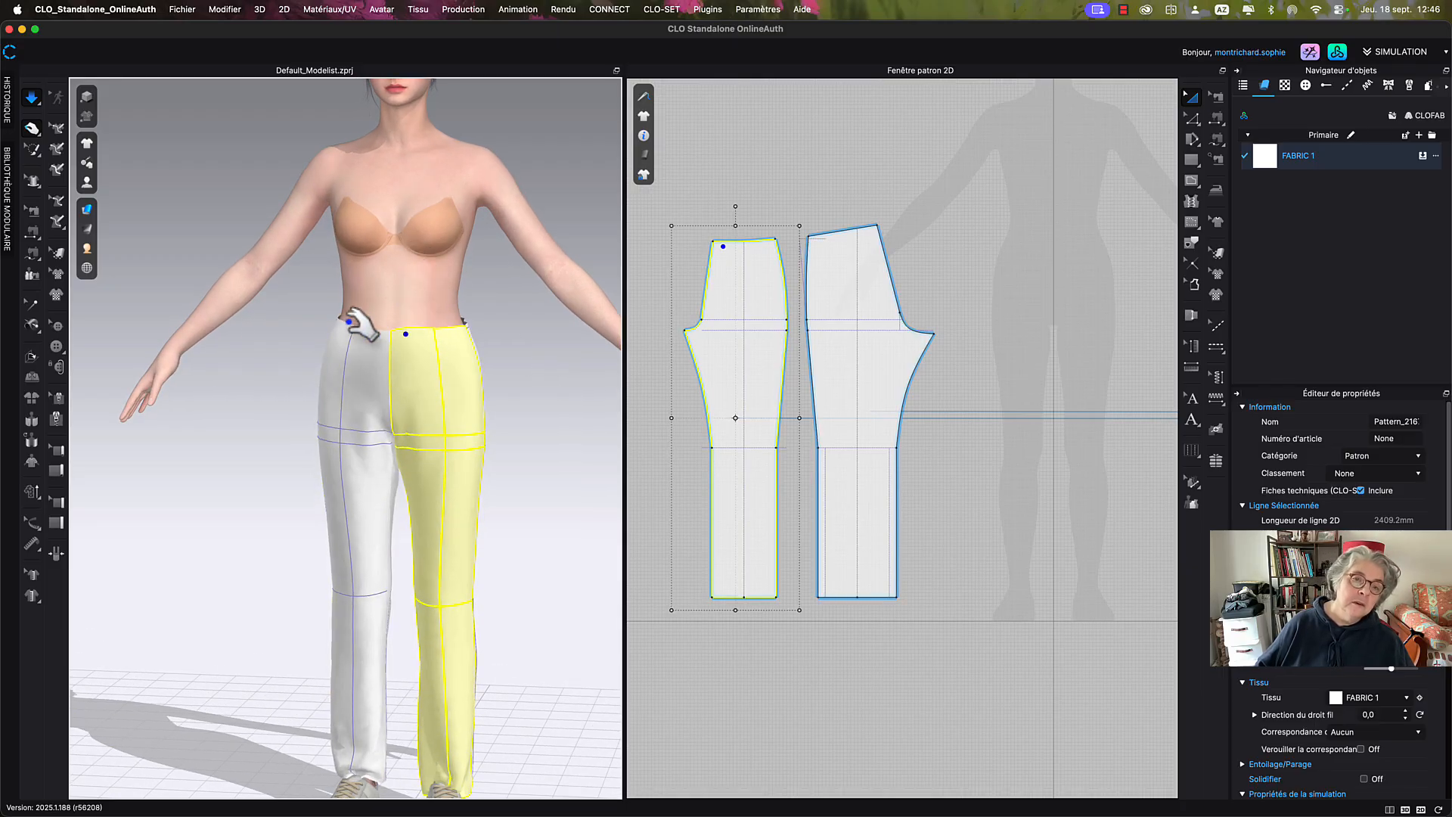
left_click_drag(342, 323, 348, 265)
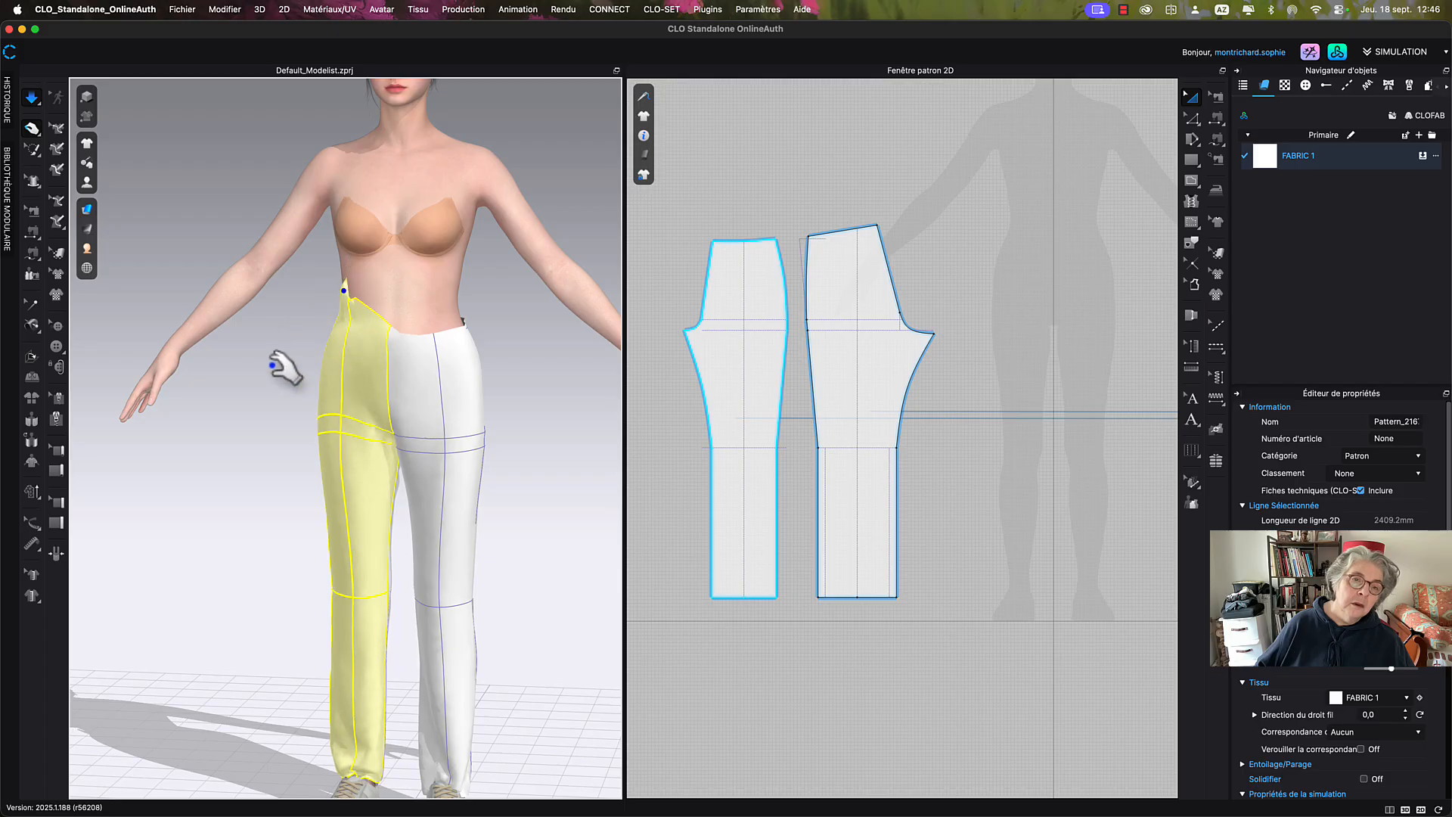
key("space")
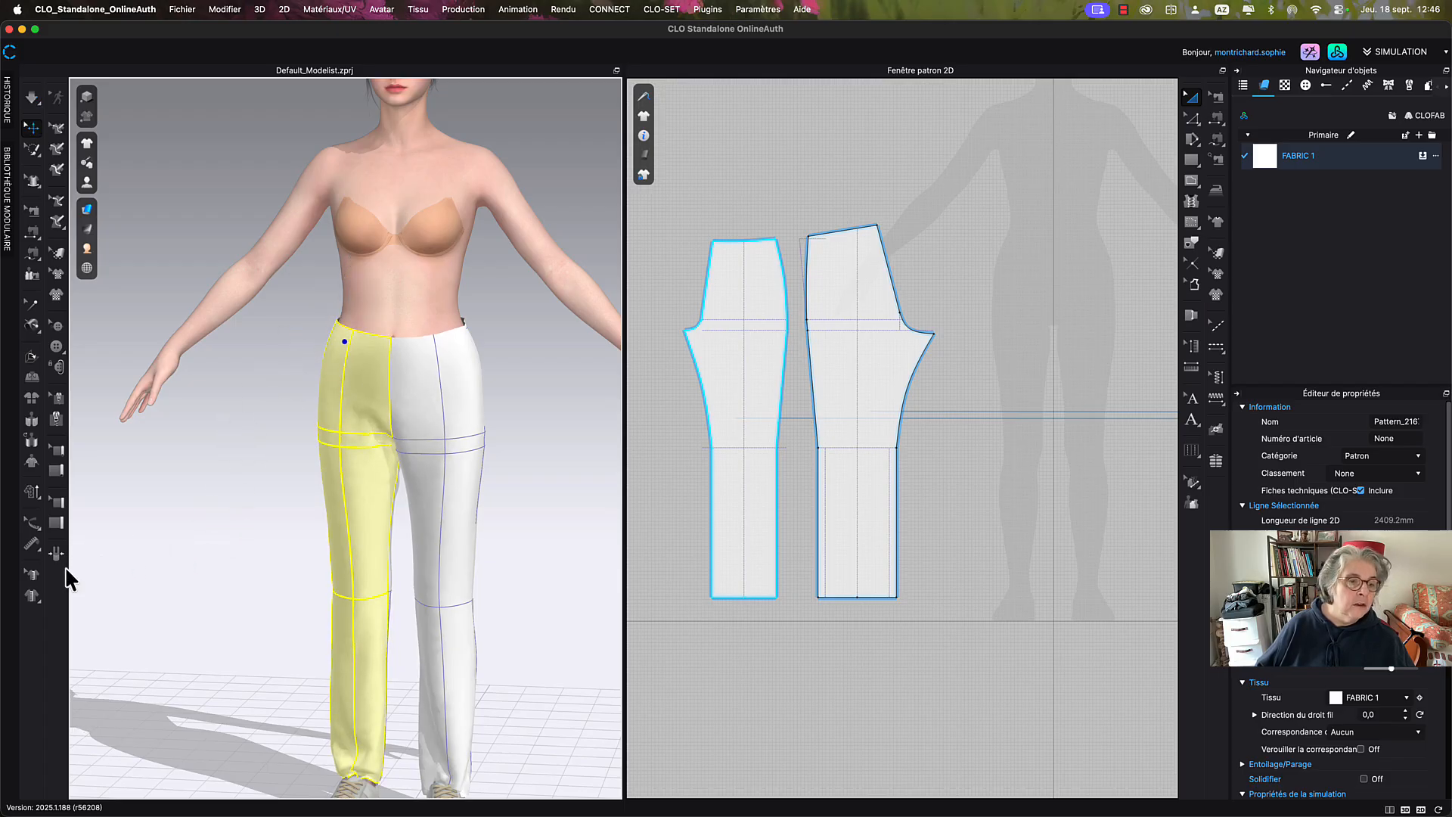
Create a basic circumference measurement running horizontally around the avatar's natural waist.
left_click(32, 545)
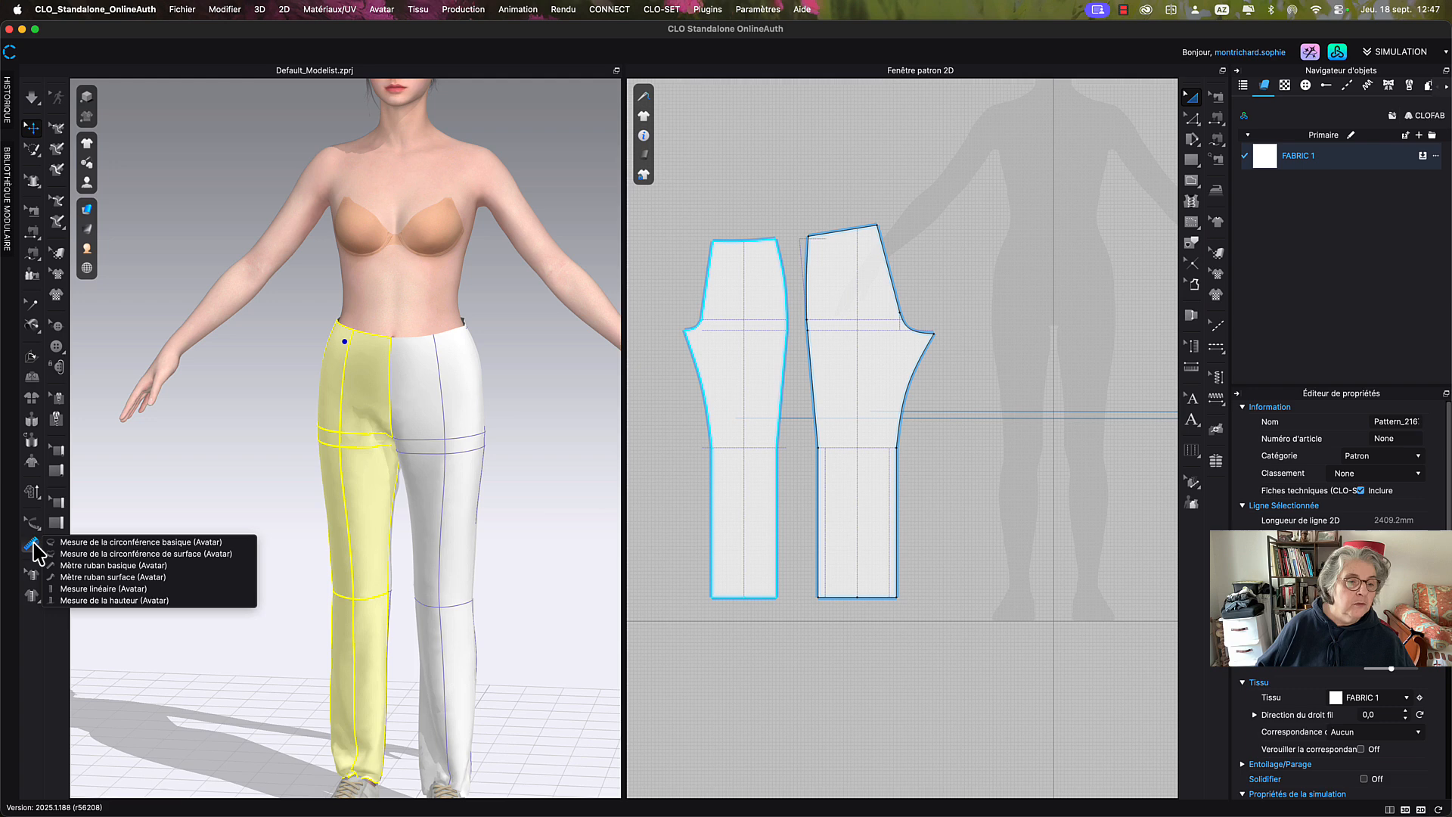
left_click(110, 542)
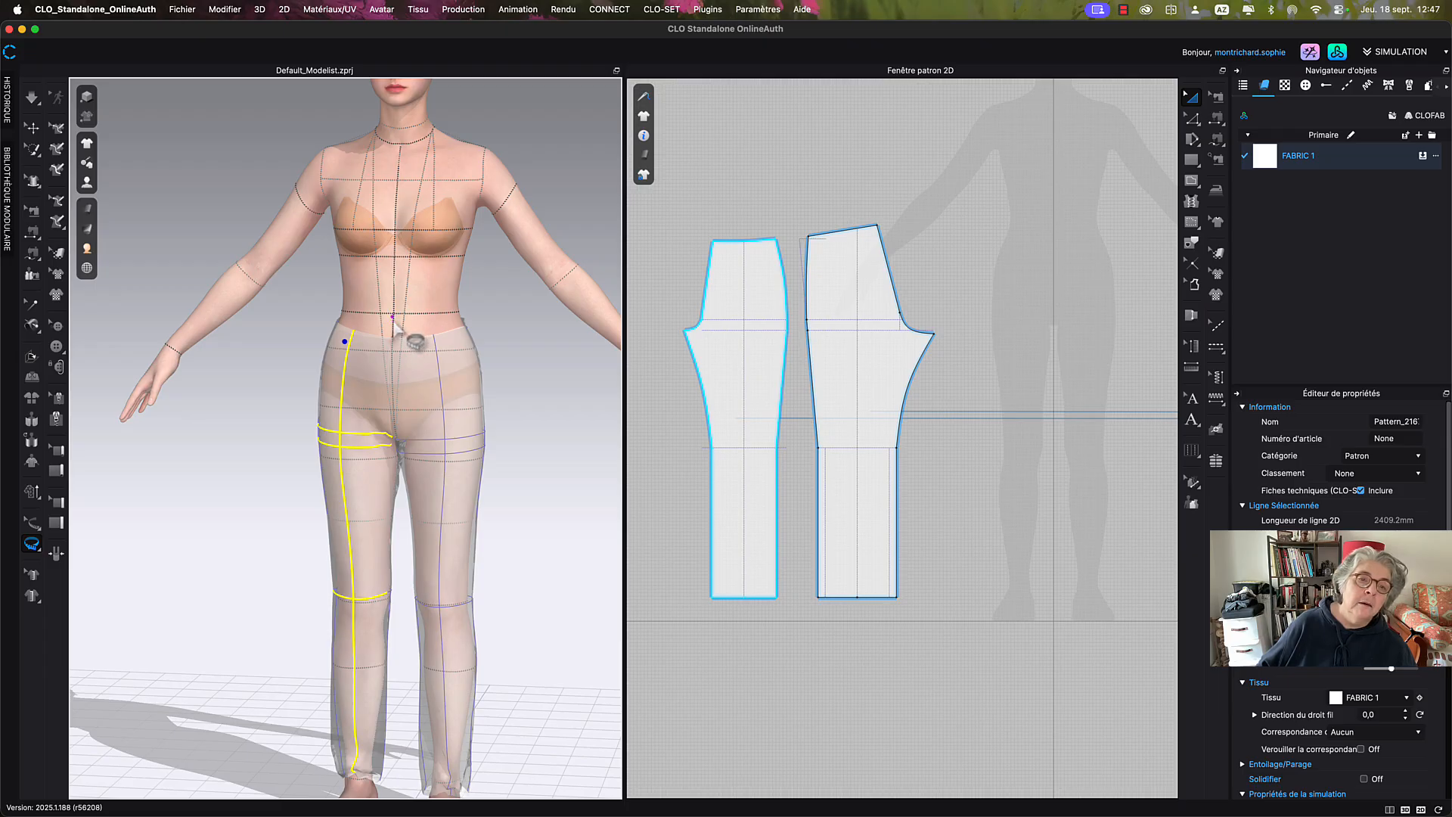
left_click(394, 315)
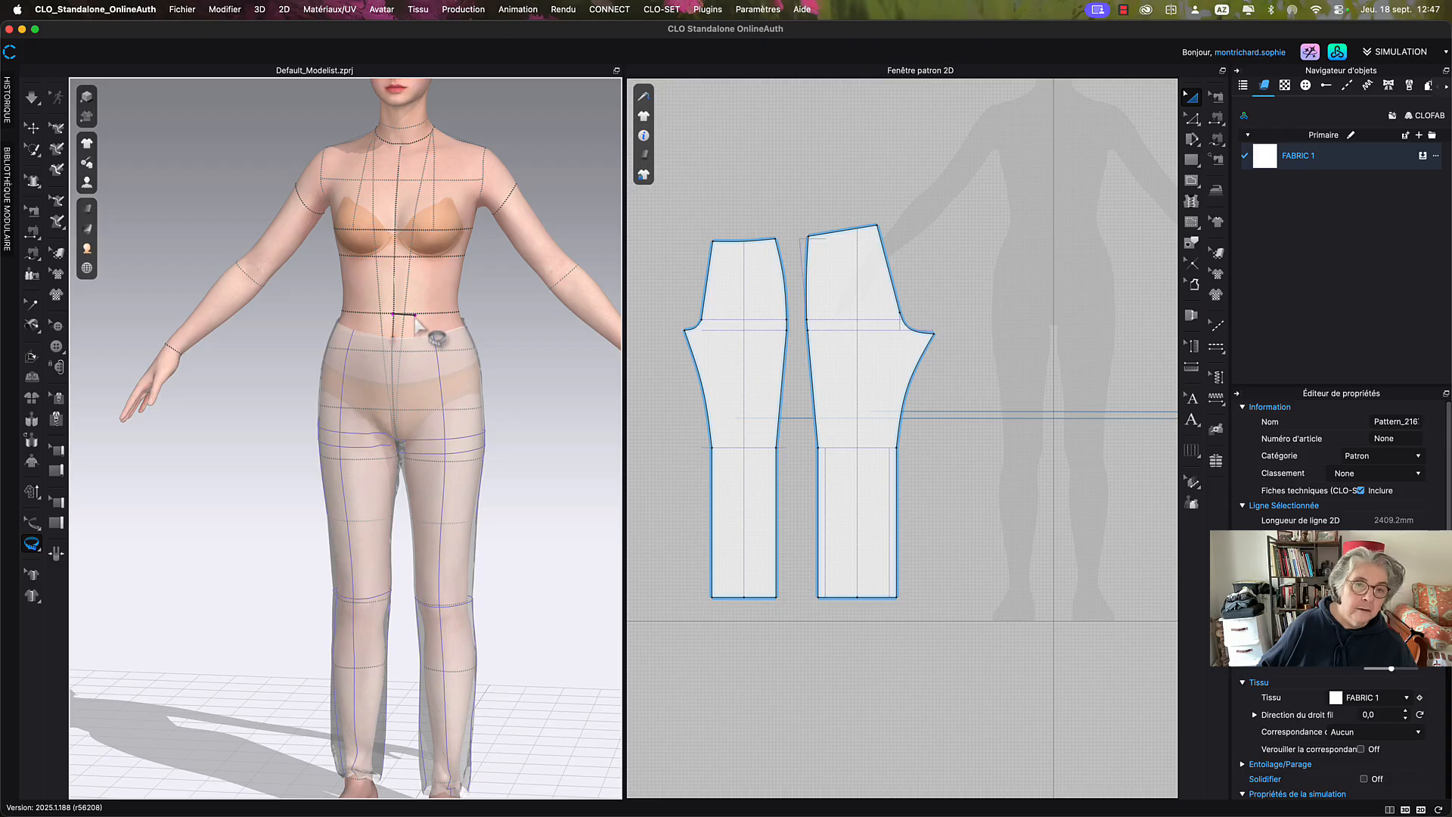
key("shift")
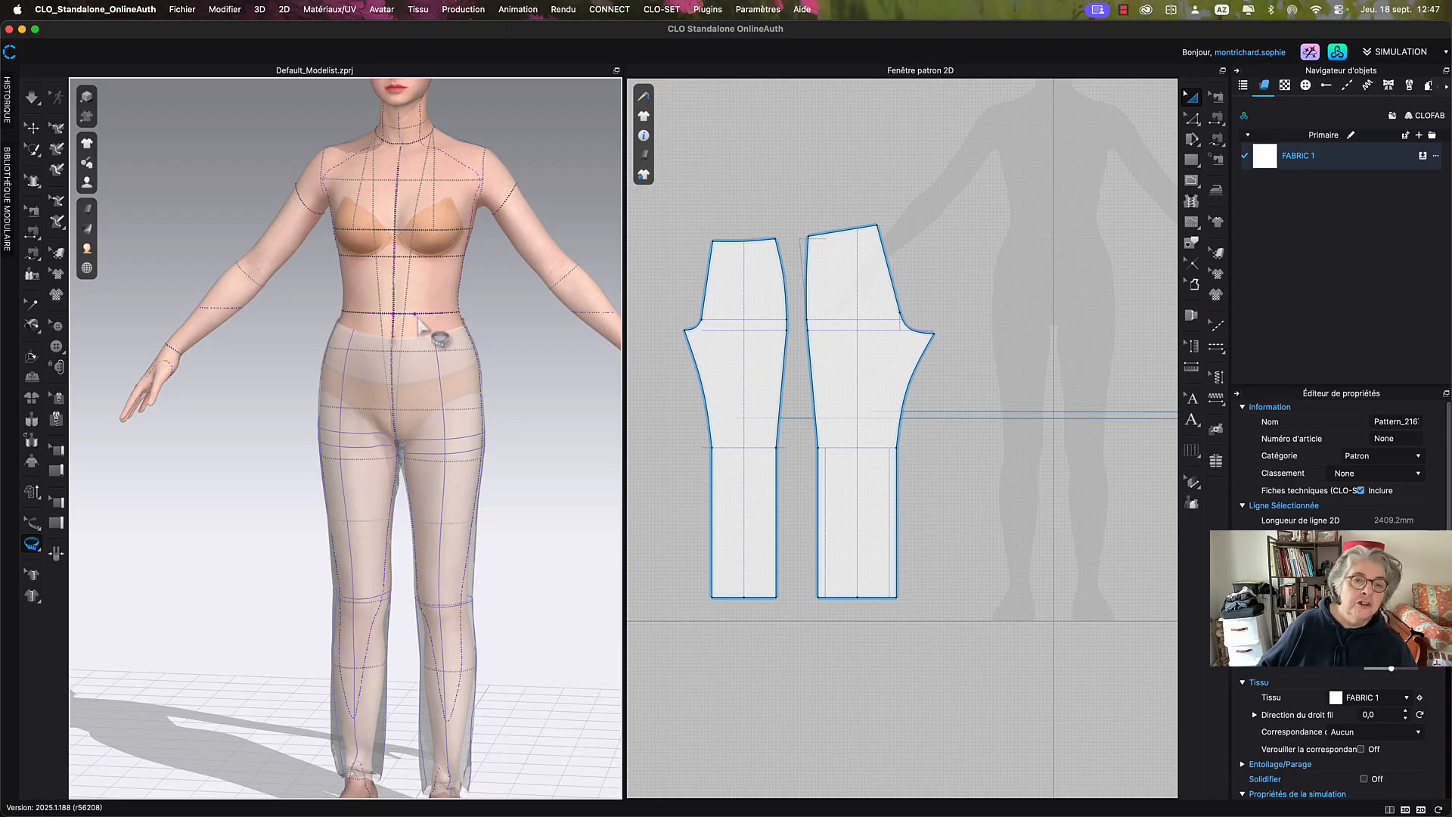
left_click(425, 319)
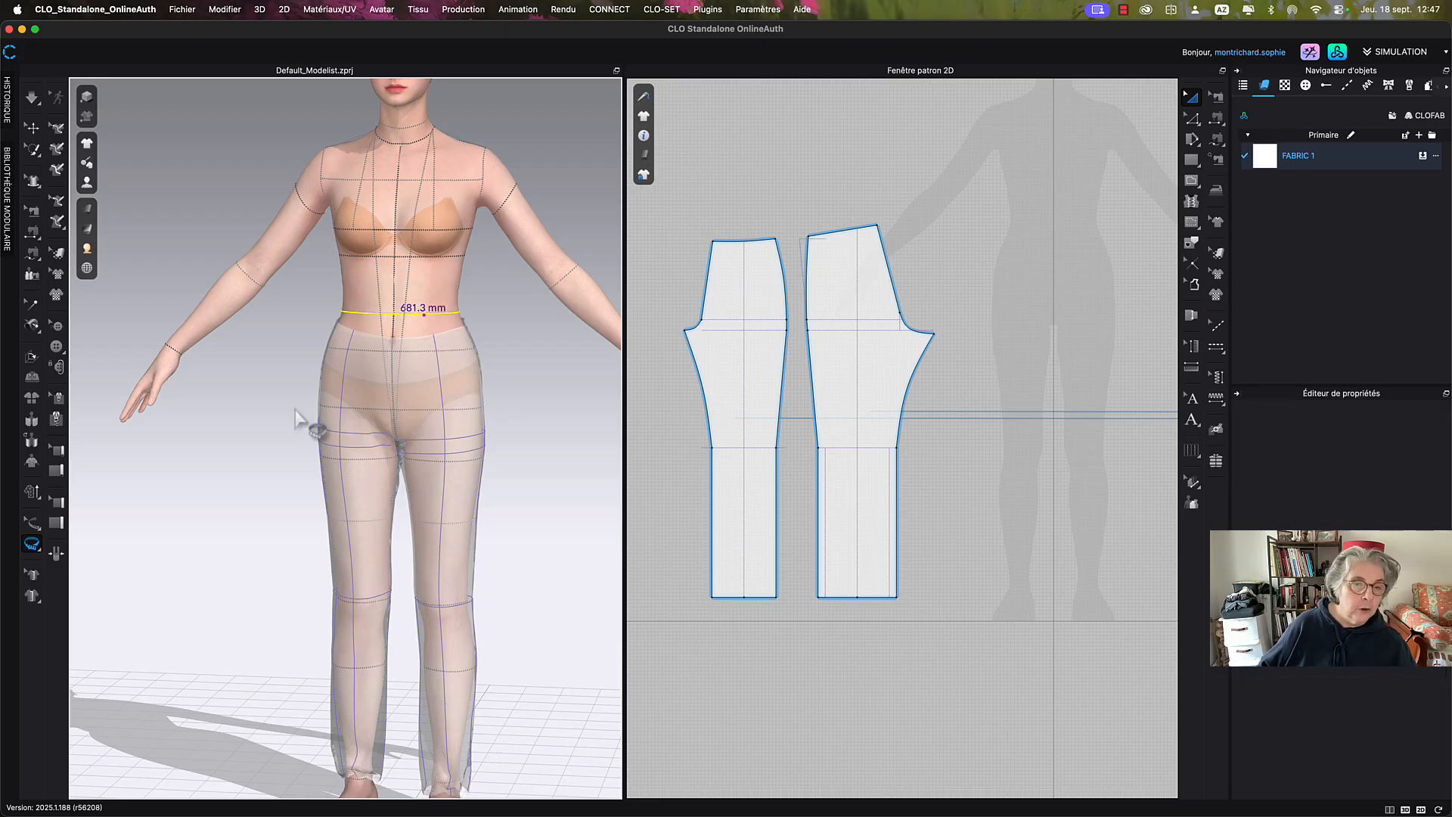
Attach the waist edges of both front trouser pieces to the avatar's waist circumference measurement.
left_click(32, 540)
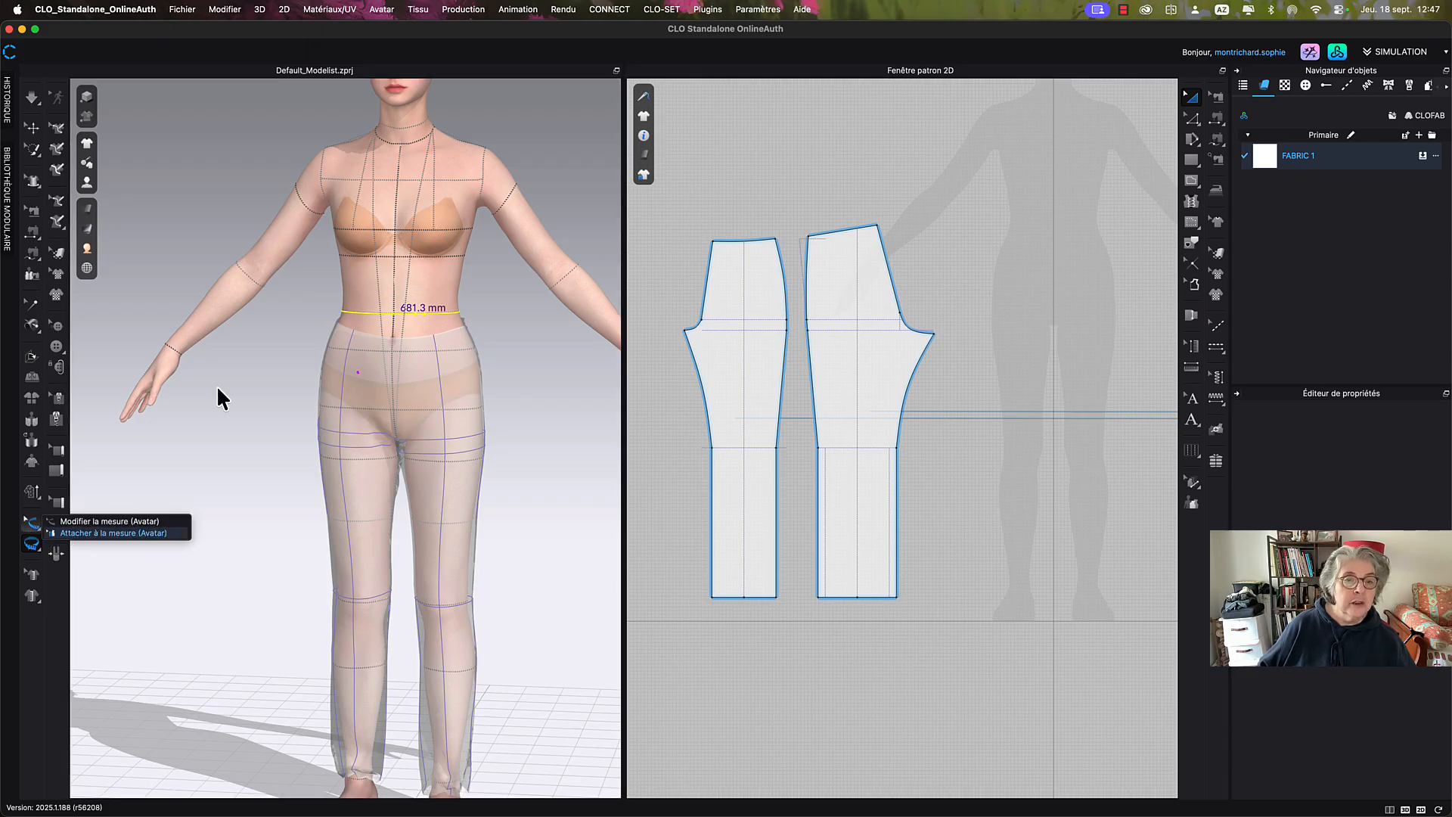
left_click(370, 339)
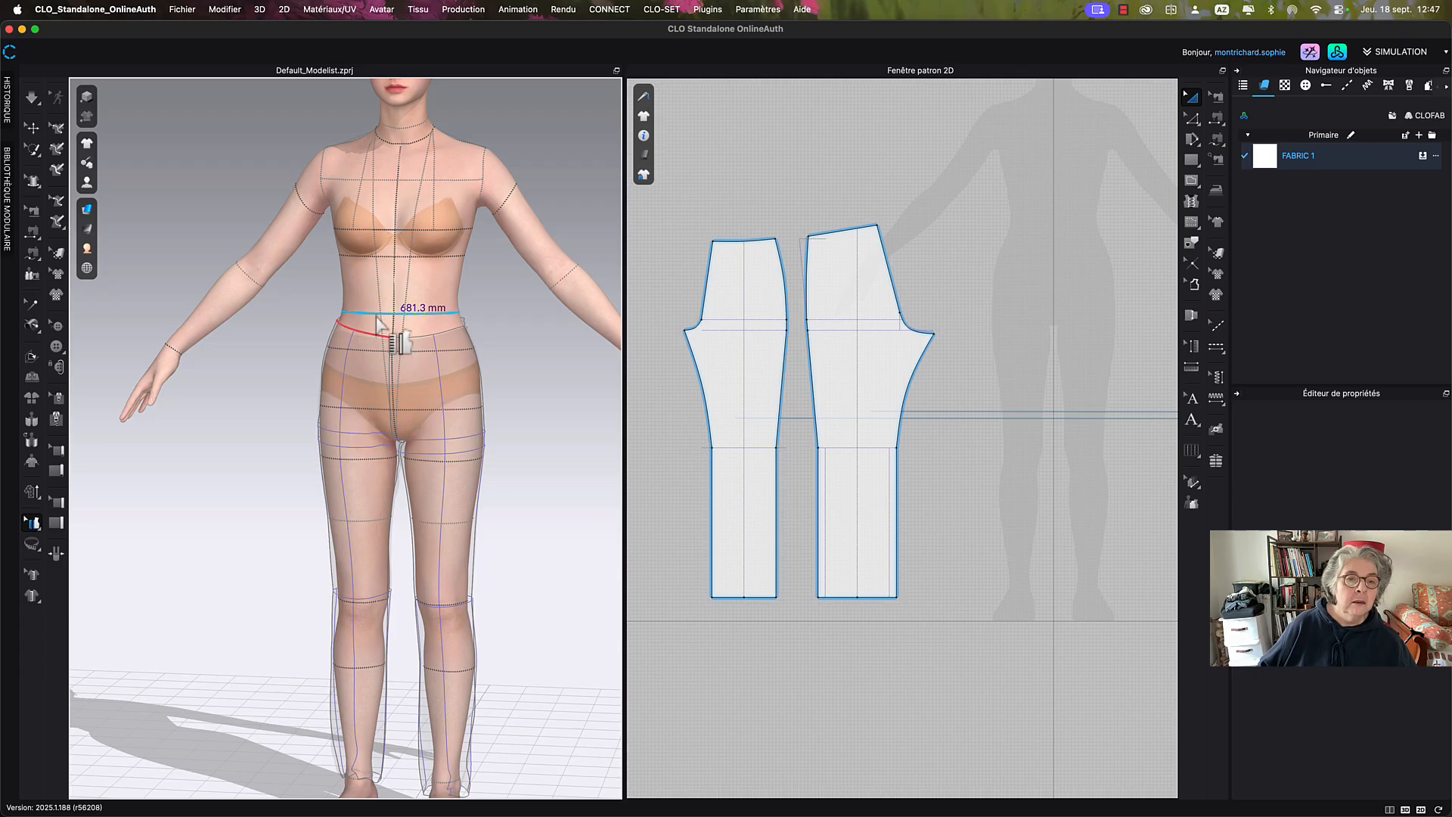
left_click(377, 313)
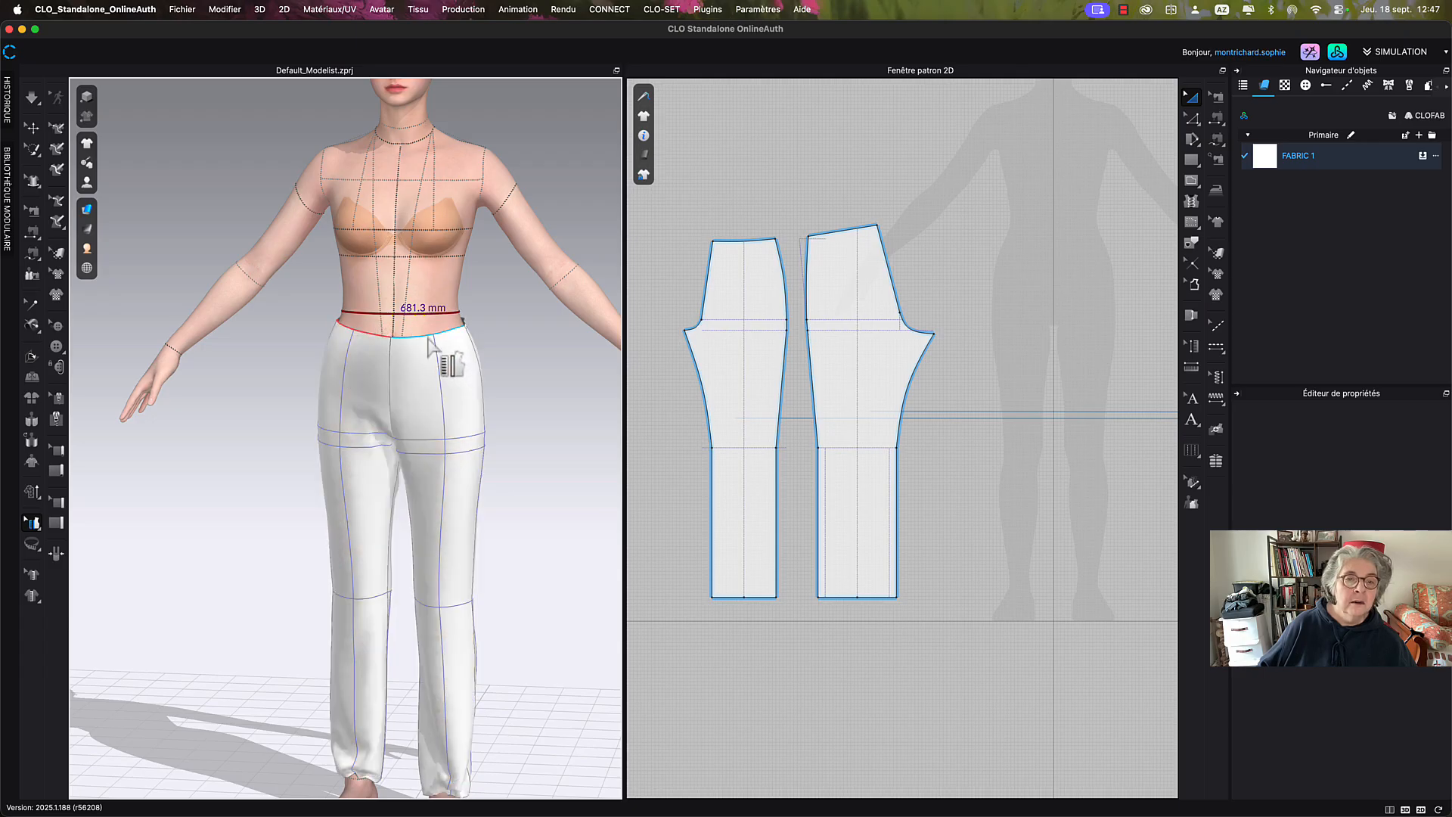
left_click(427, 337)
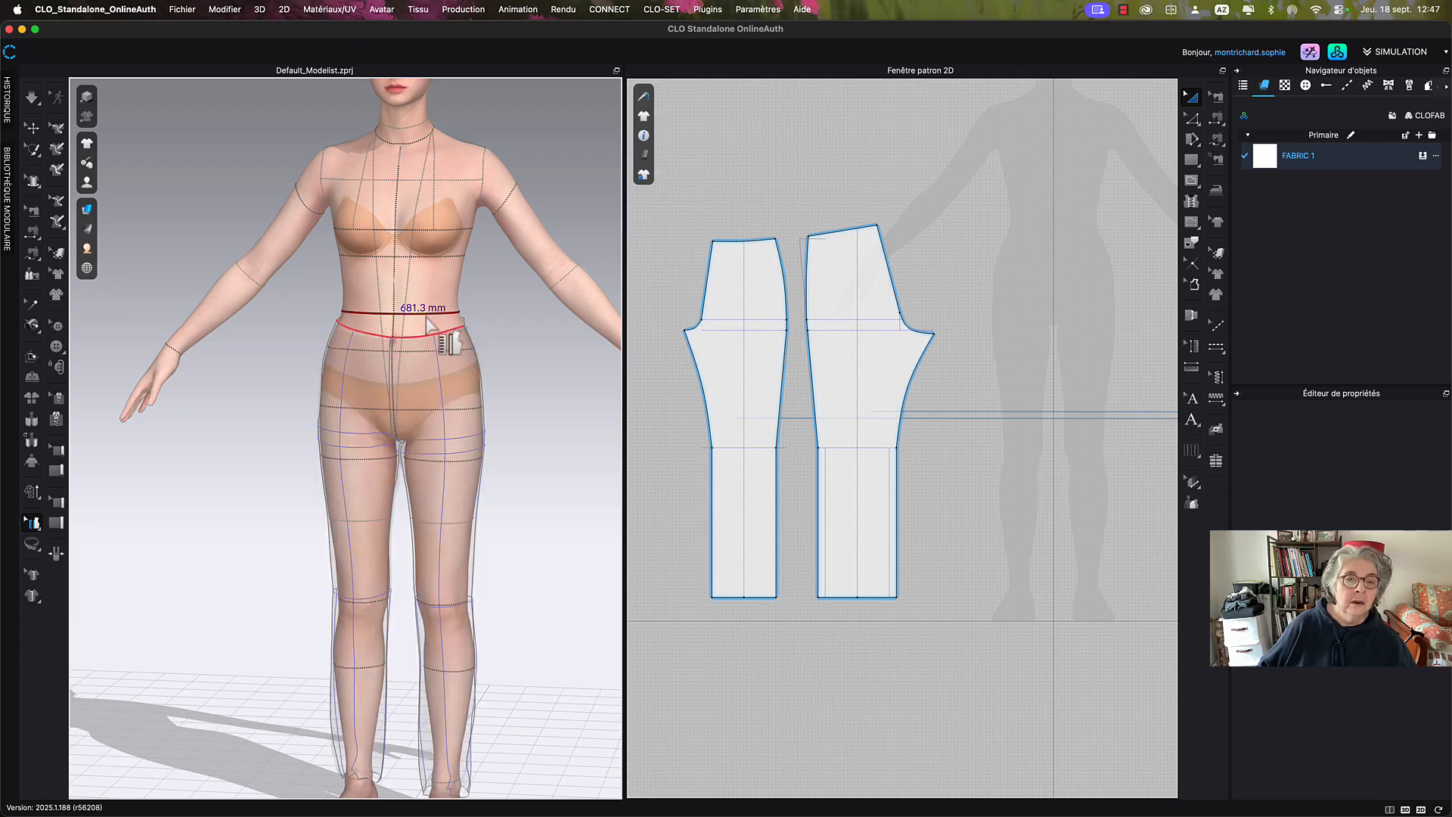
left_click(428, 322)
Attach the waist edges of both back trouser pieces to the avatar's waist circumference measurement.
right_click_drag(512, 412, 399, 390)
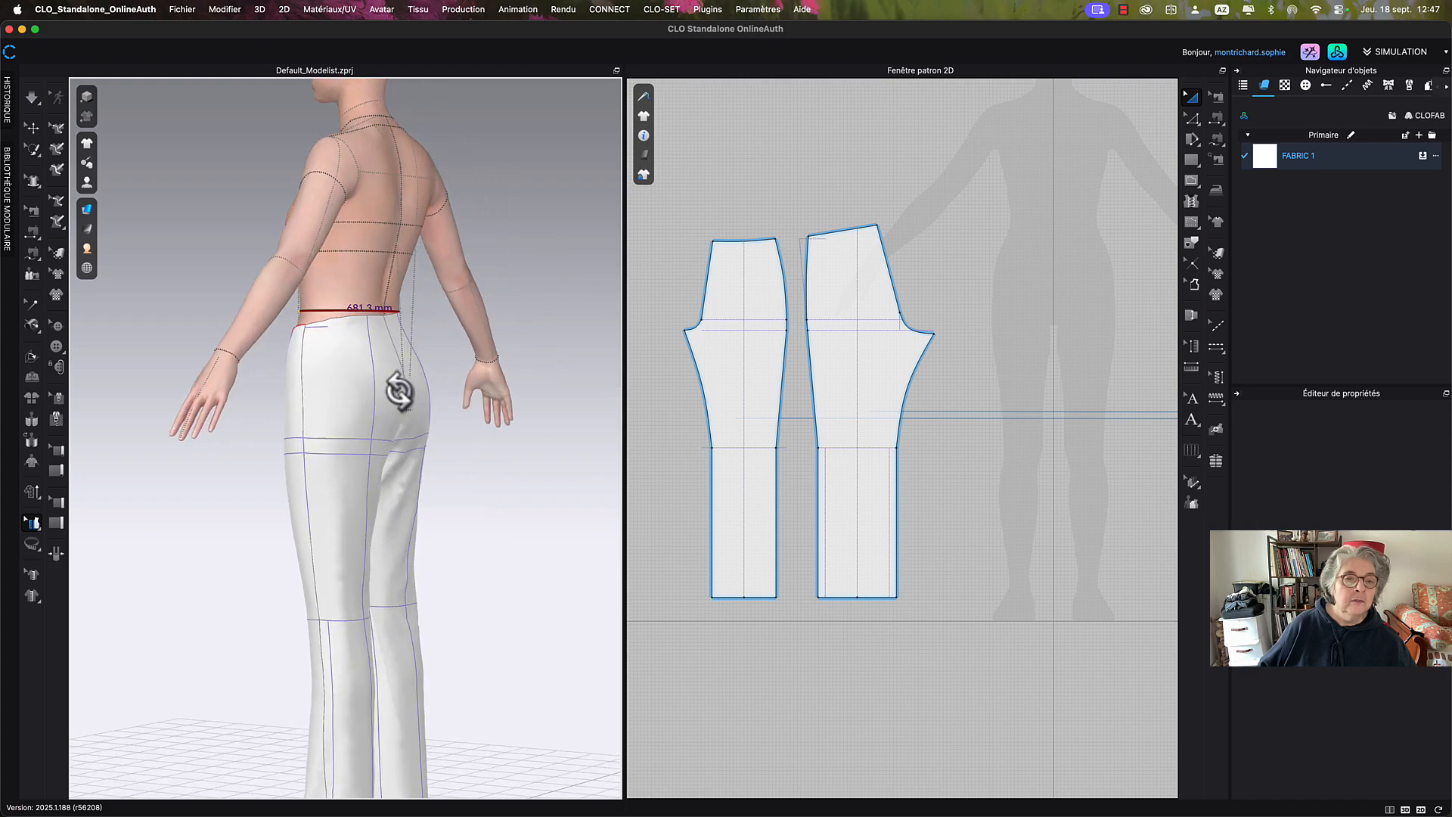
left_click(342, 321)
left_click(345, 319)
right_click_drag(370, 382, 369, 338)
scroll(373, 357, "down", 3)
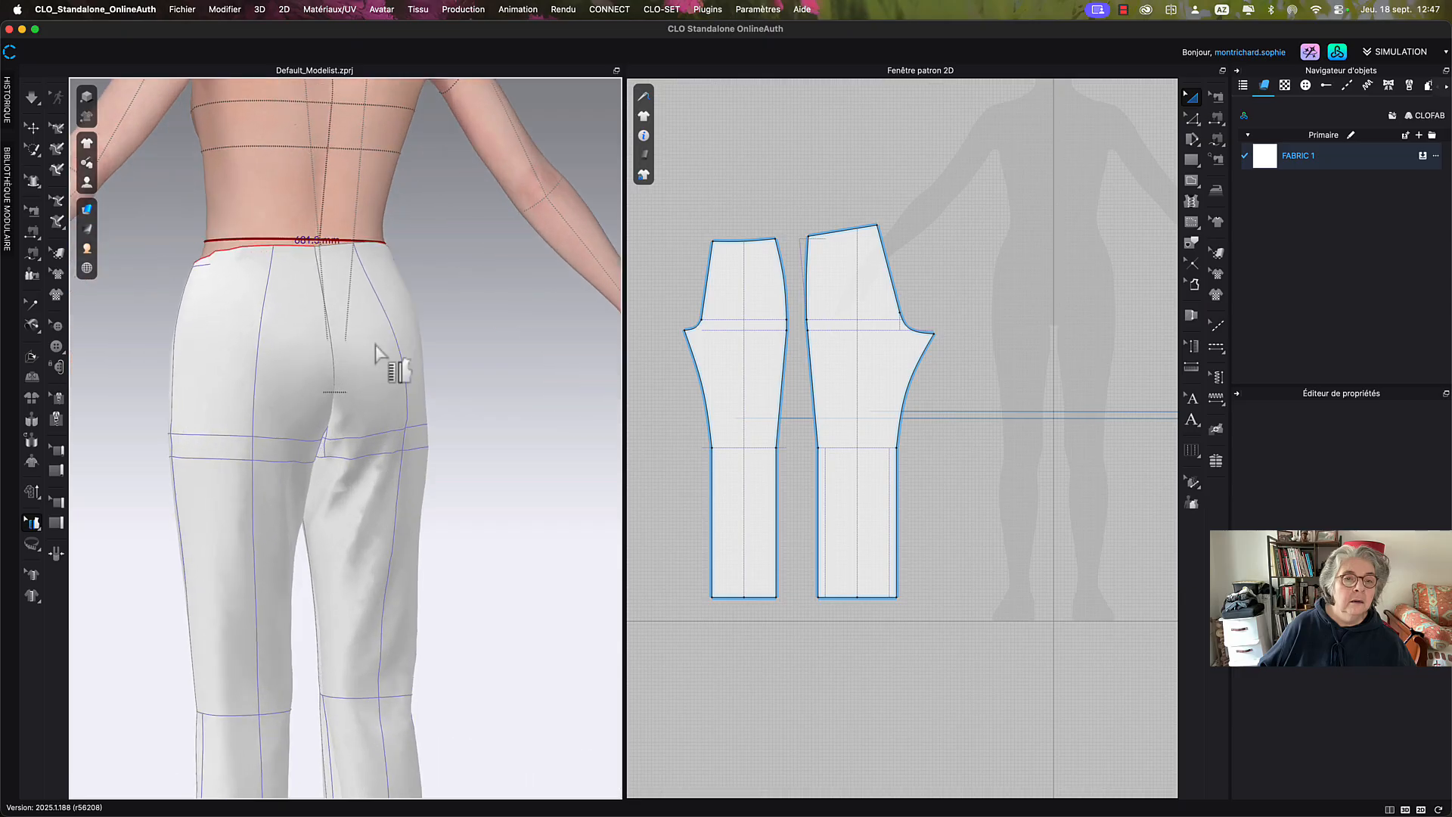
middle_click_drag(378, 354, 374, 563)
left_click(325, 452)
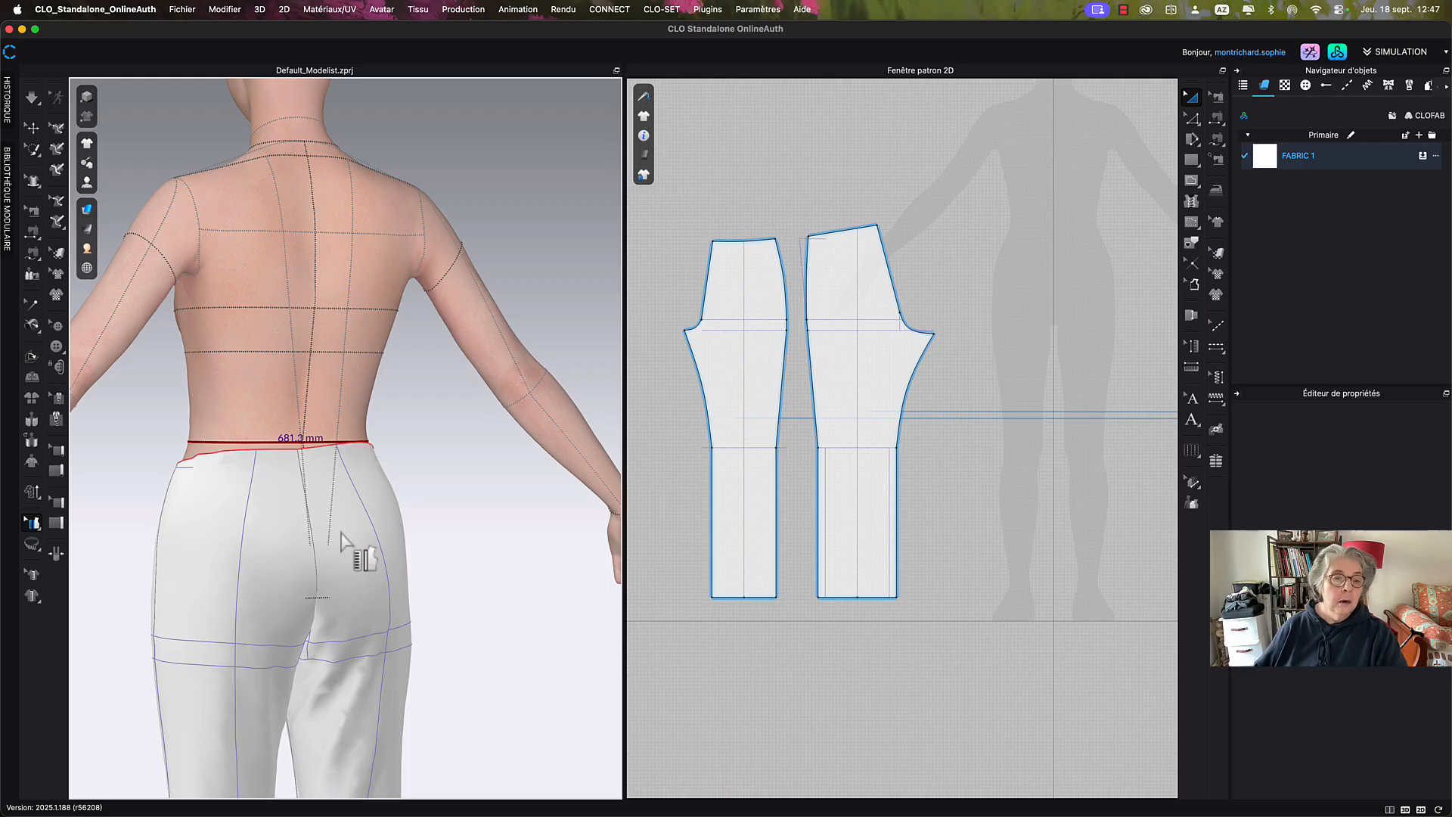
Simulate the trousers with the attached waistline, tug both front pieces around the hips, and stop the simulation.
key("q")
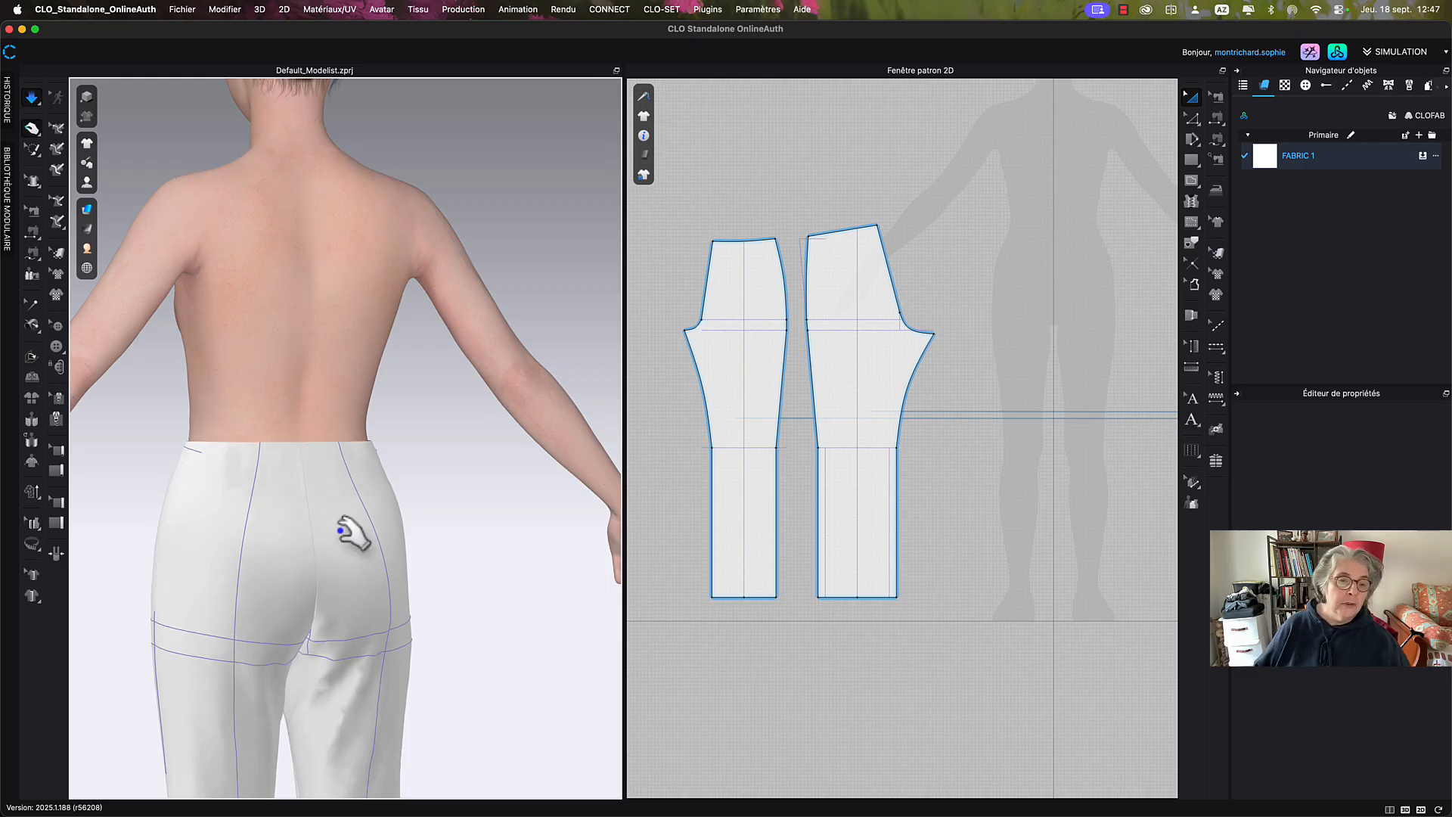
right_click_drag(308, 540, 437, 545)
scroll(427, 521, "up", 3)
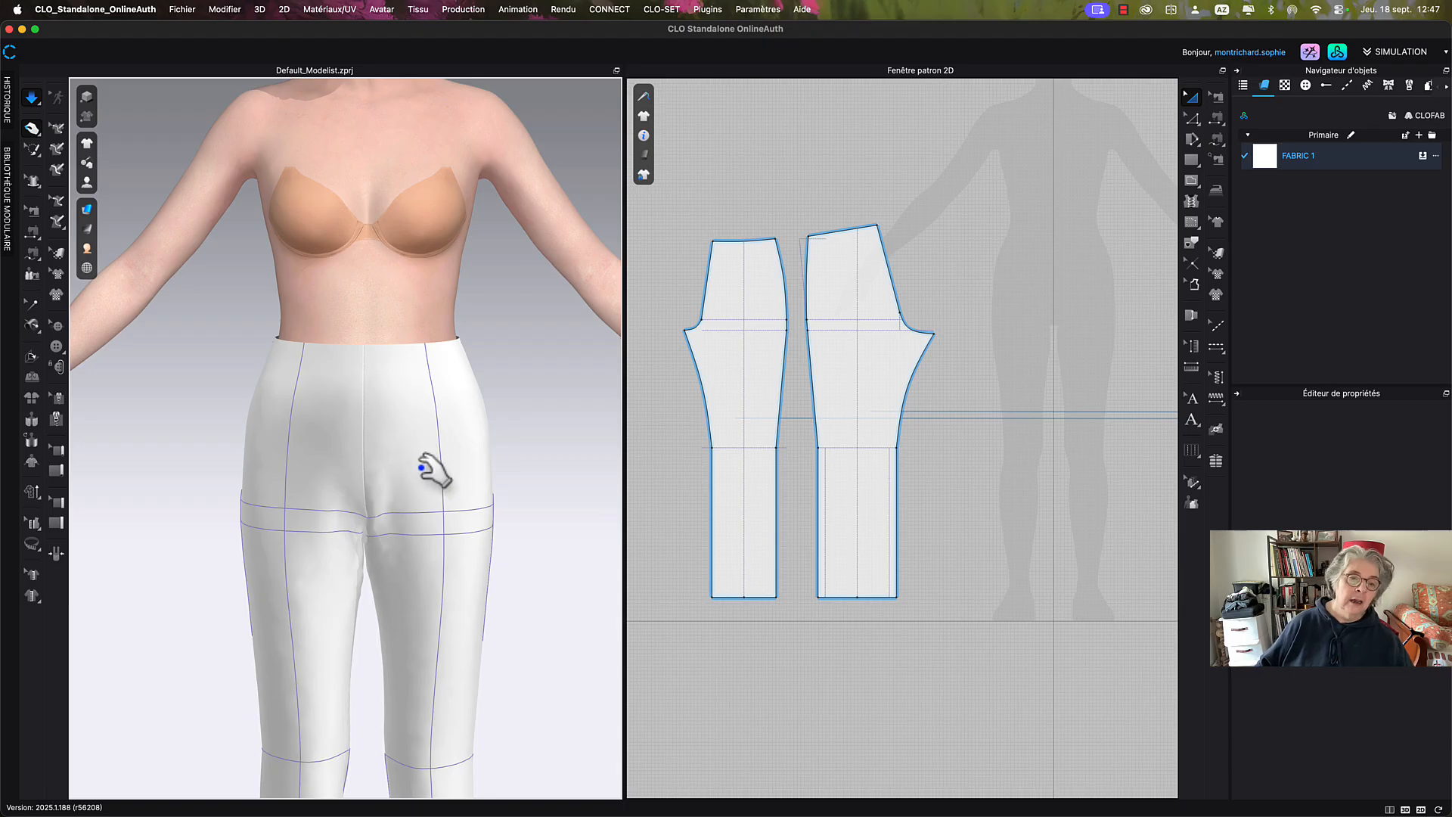
left_click(422, 466)
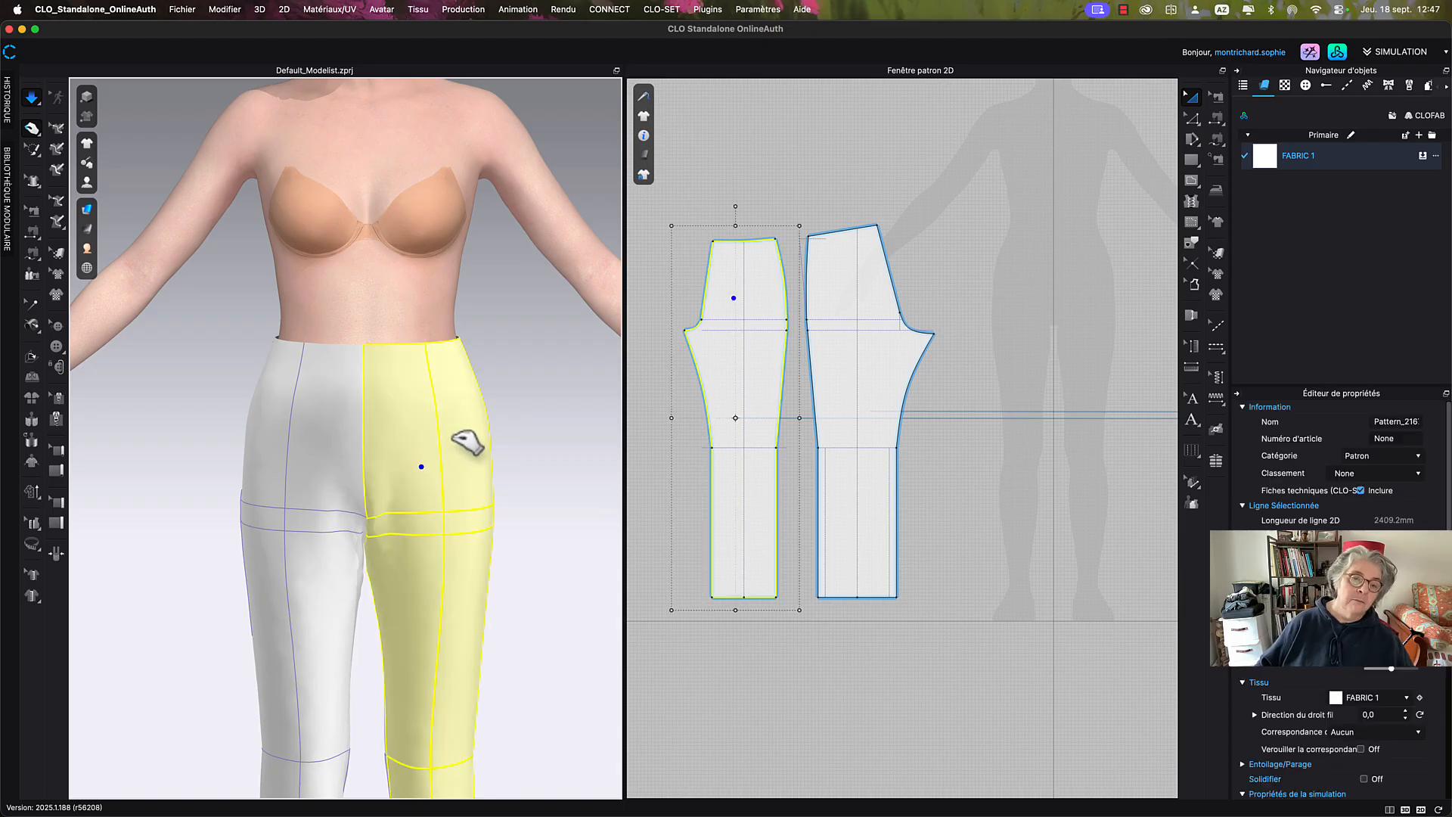
left_click(315, 516)
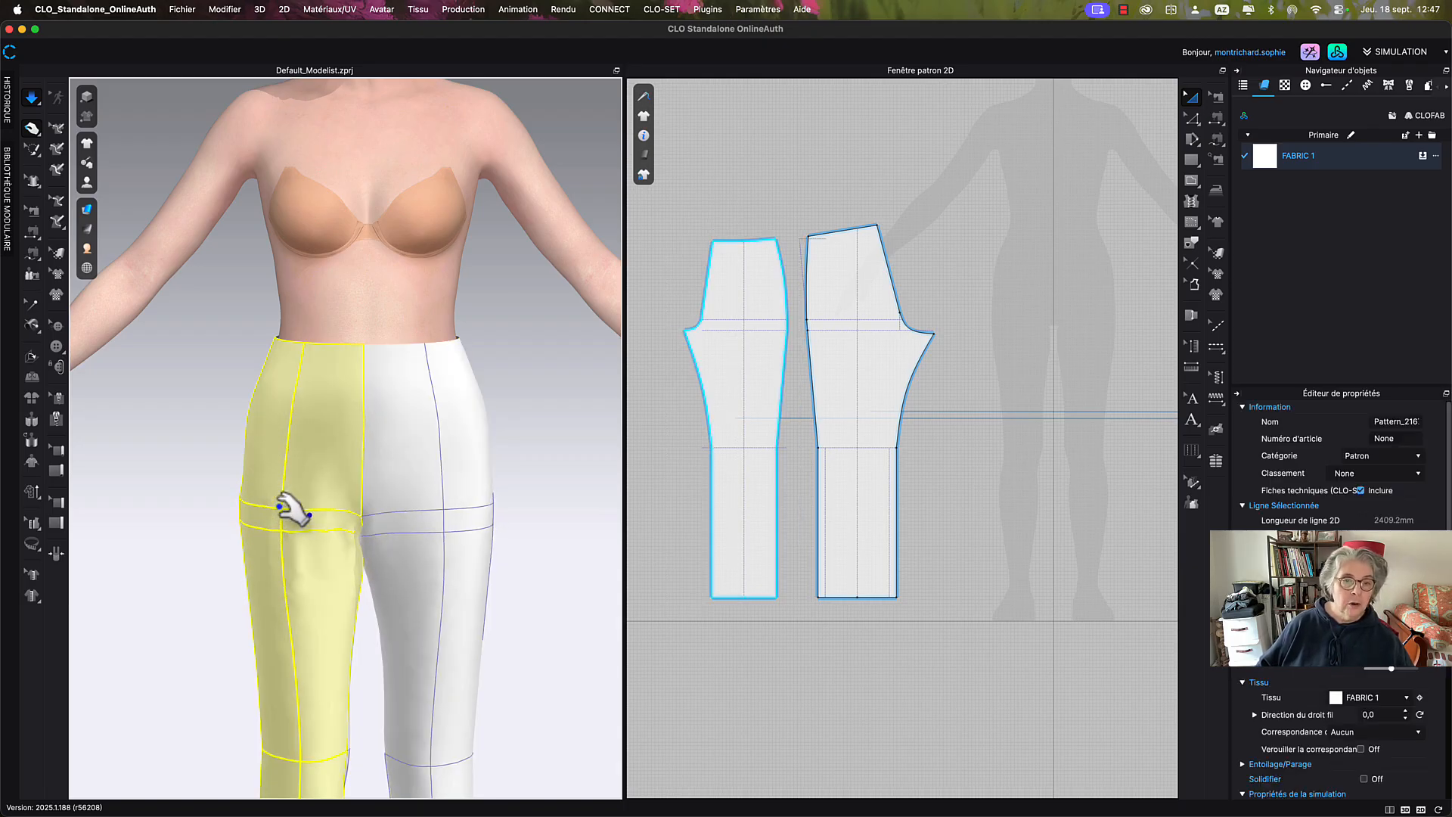
key("space")
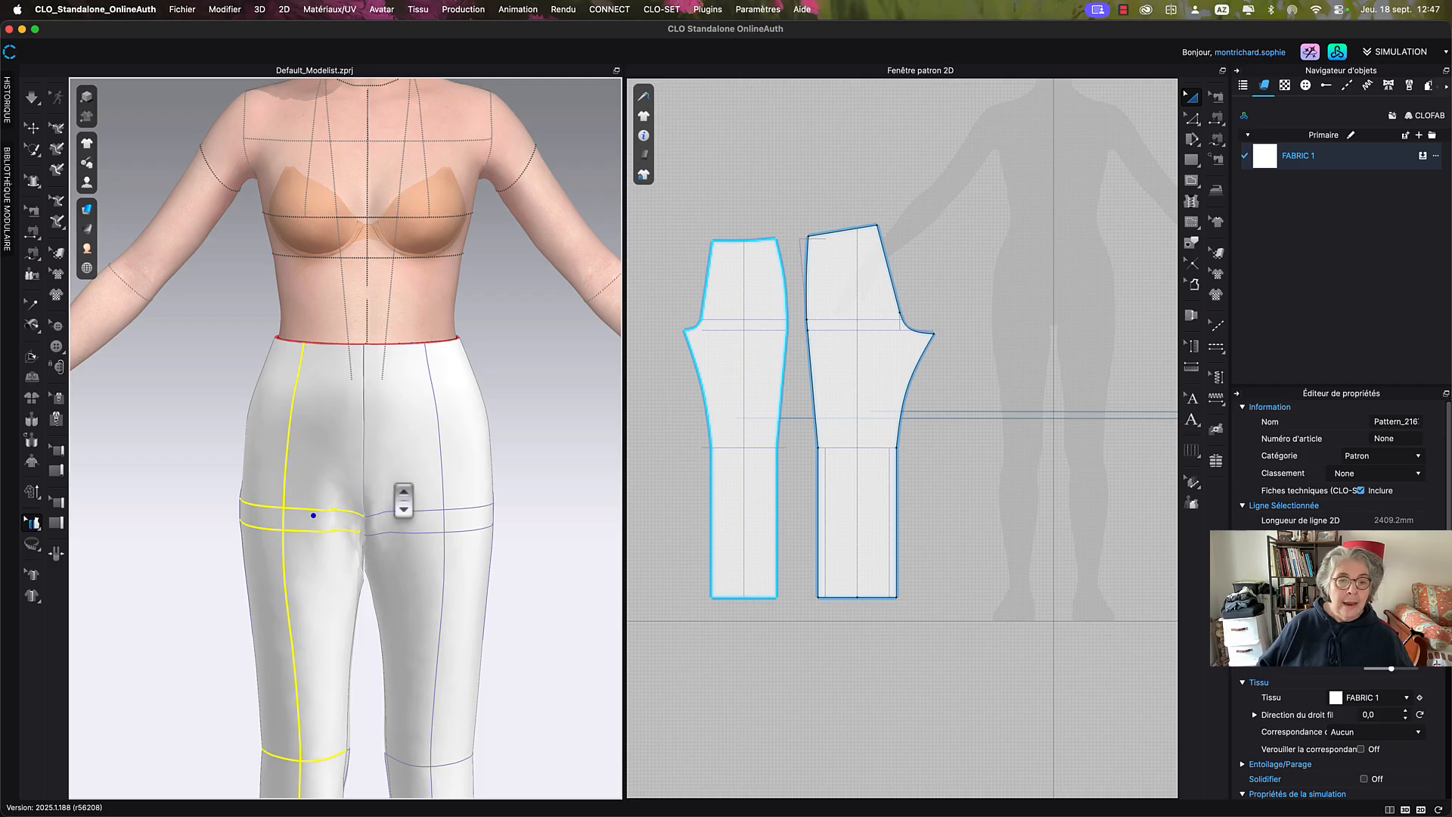
Restart the simulation and adjust the front and back hem of the avatar's right trouser leg above the shoe.
scroll(392, 487, "down", 2)
scroll(392, 487, "down", 2)
middle_click_drag(481, 582, 457, 425)
right_click_drag(444, 605, 441, 588)
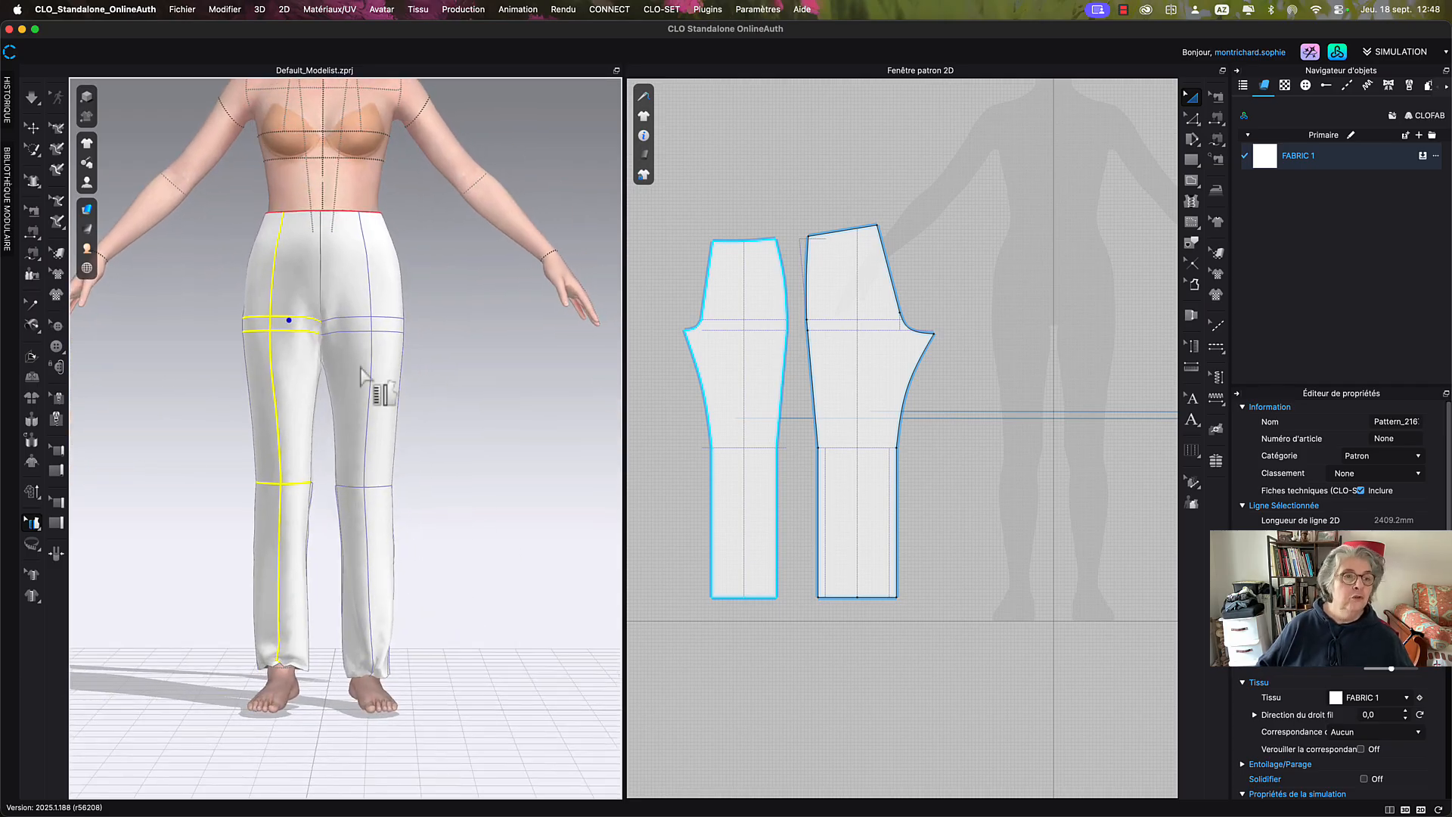
left_click(33, 128)
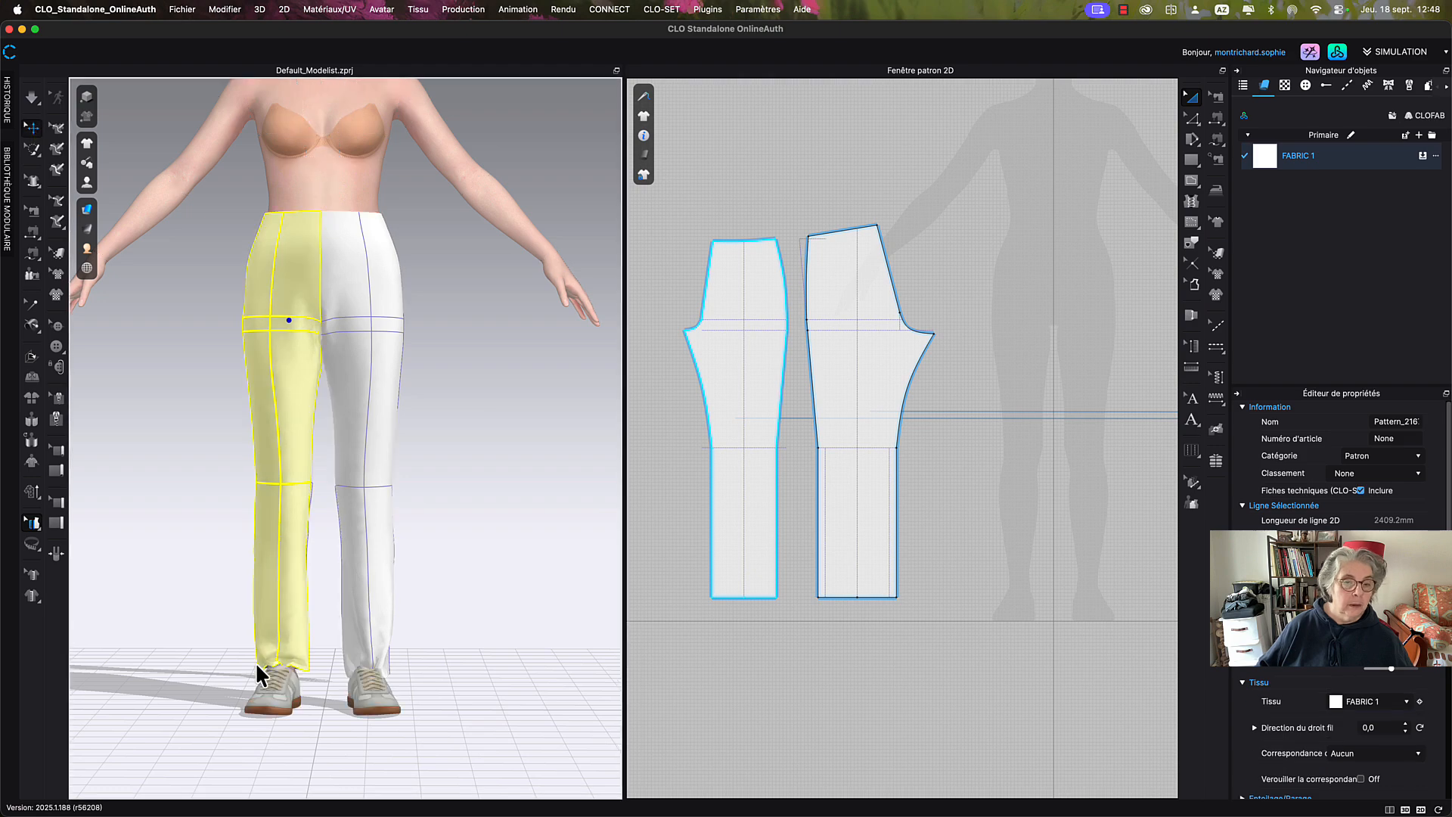
right_click_drag(305, 659, 464, 632)
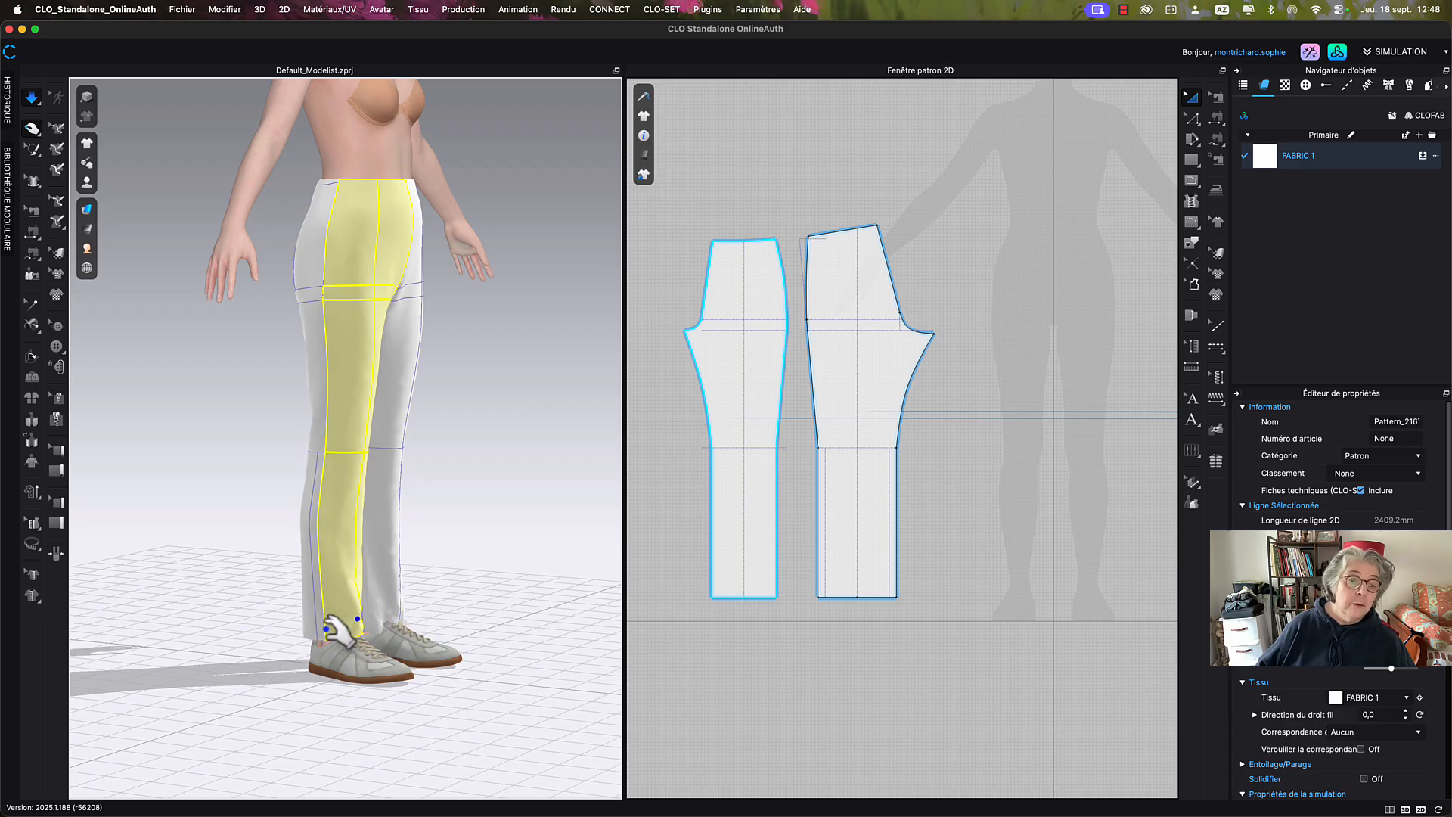
left_click(323, 631)
Adjust the front hem of the avatar's left trouser leg above the shoe.
right_click_drag(484, 652, 384, 652)
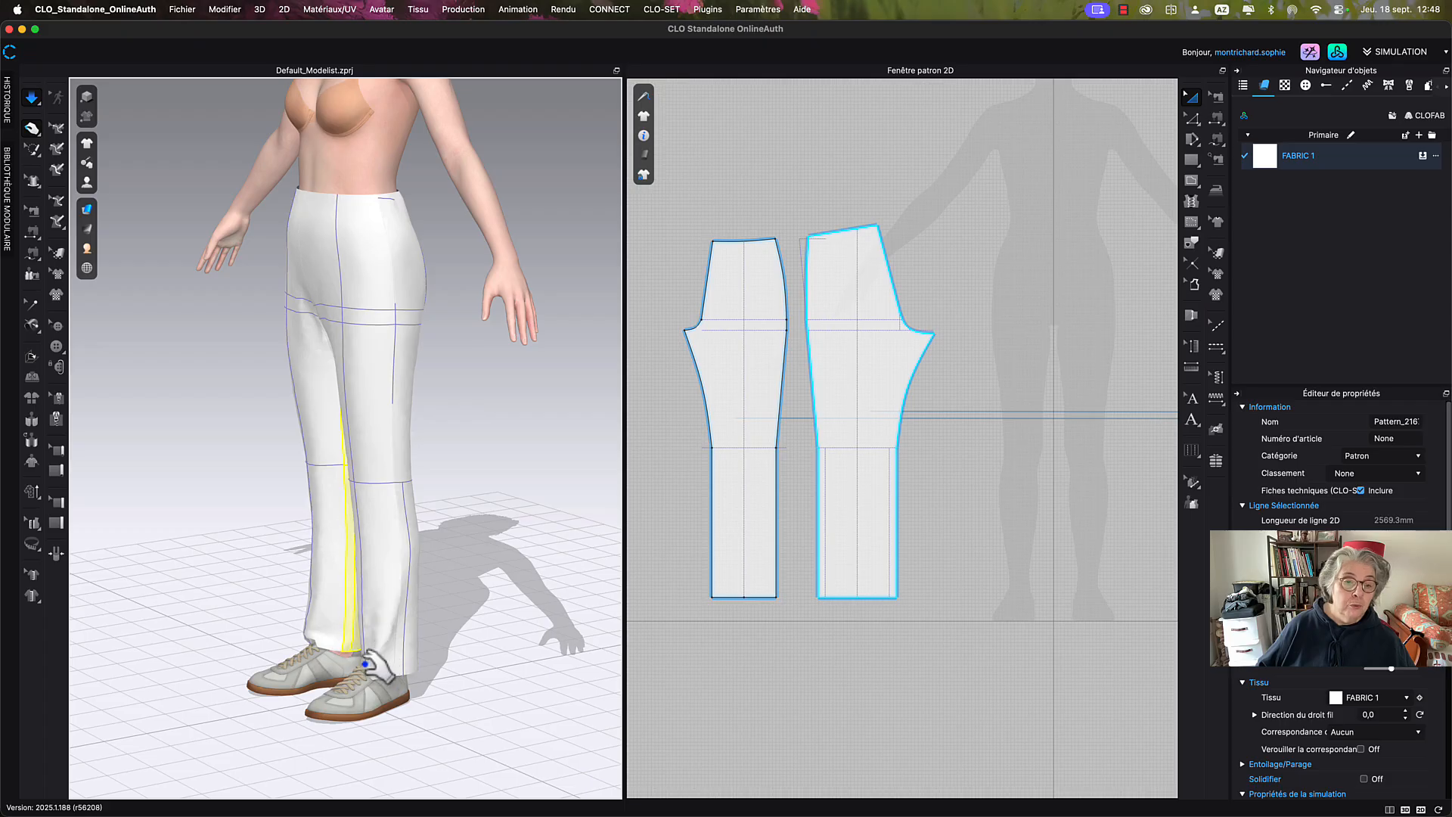
left_click(365, 611)
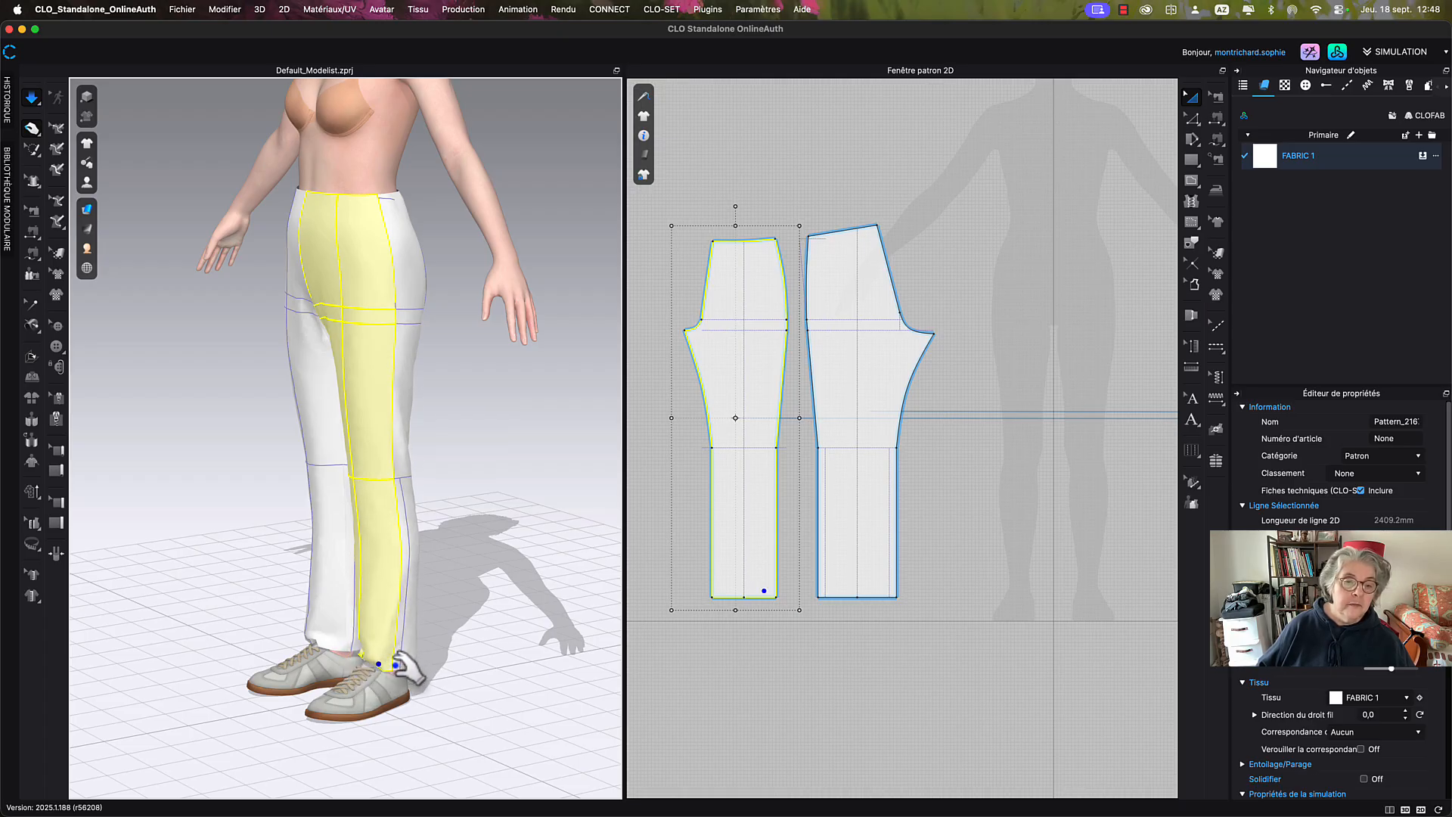
right_click_drag(399, 665, 449, 671)
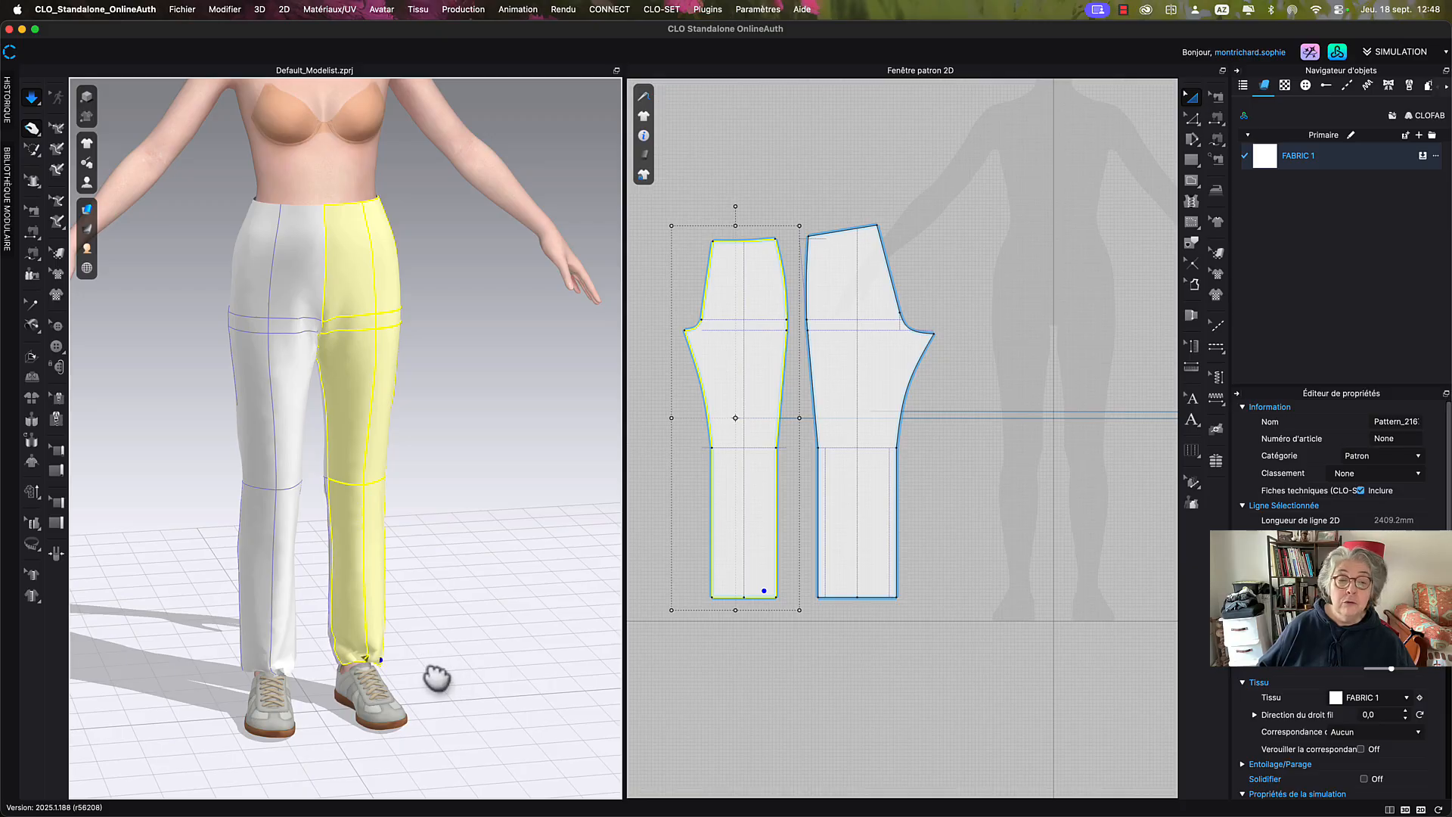
middle_click_drag(436, 679, 473, 584)
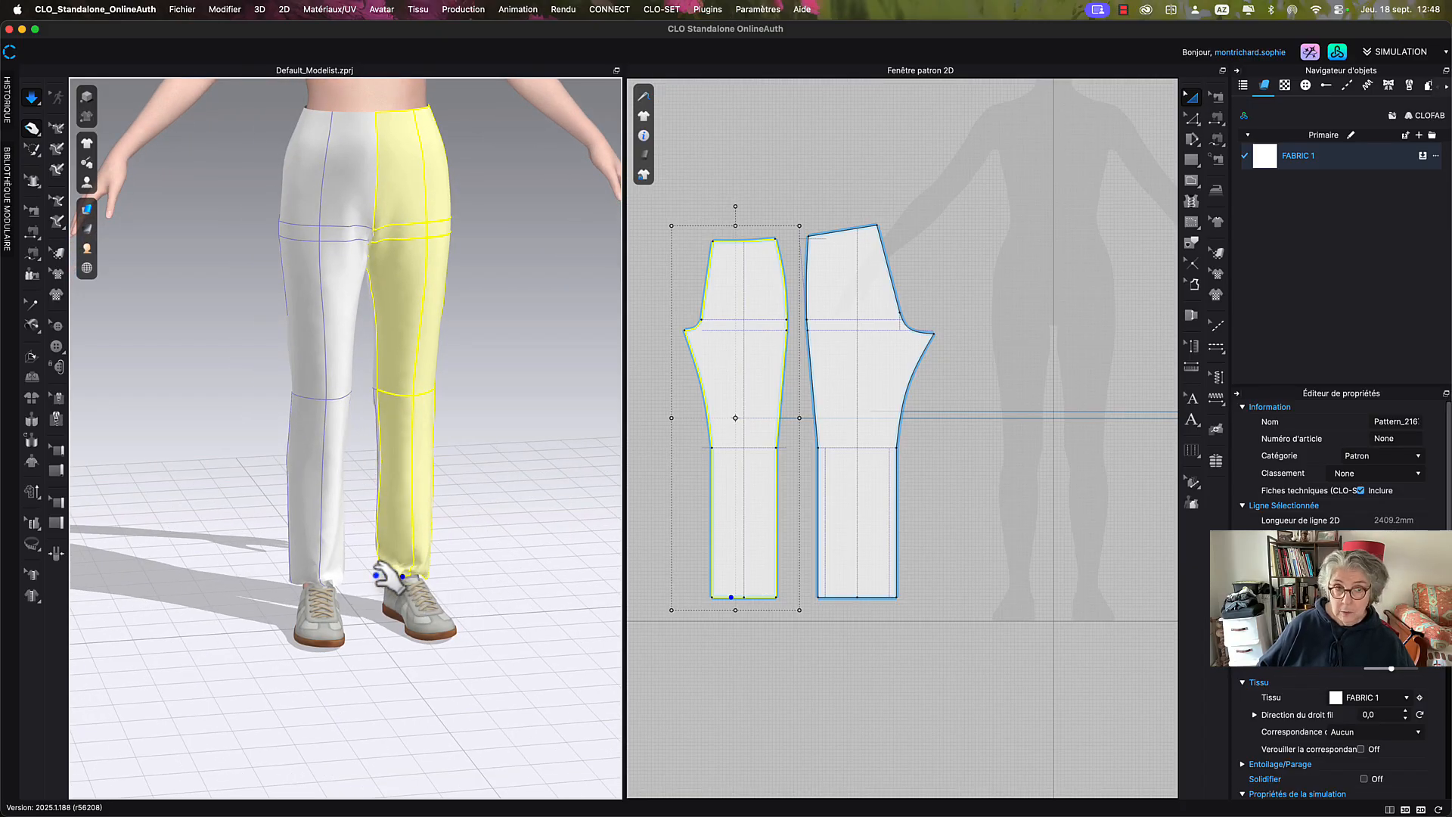
left_click(376, 575)
middle_click_drag(477, 378, 496, 476)
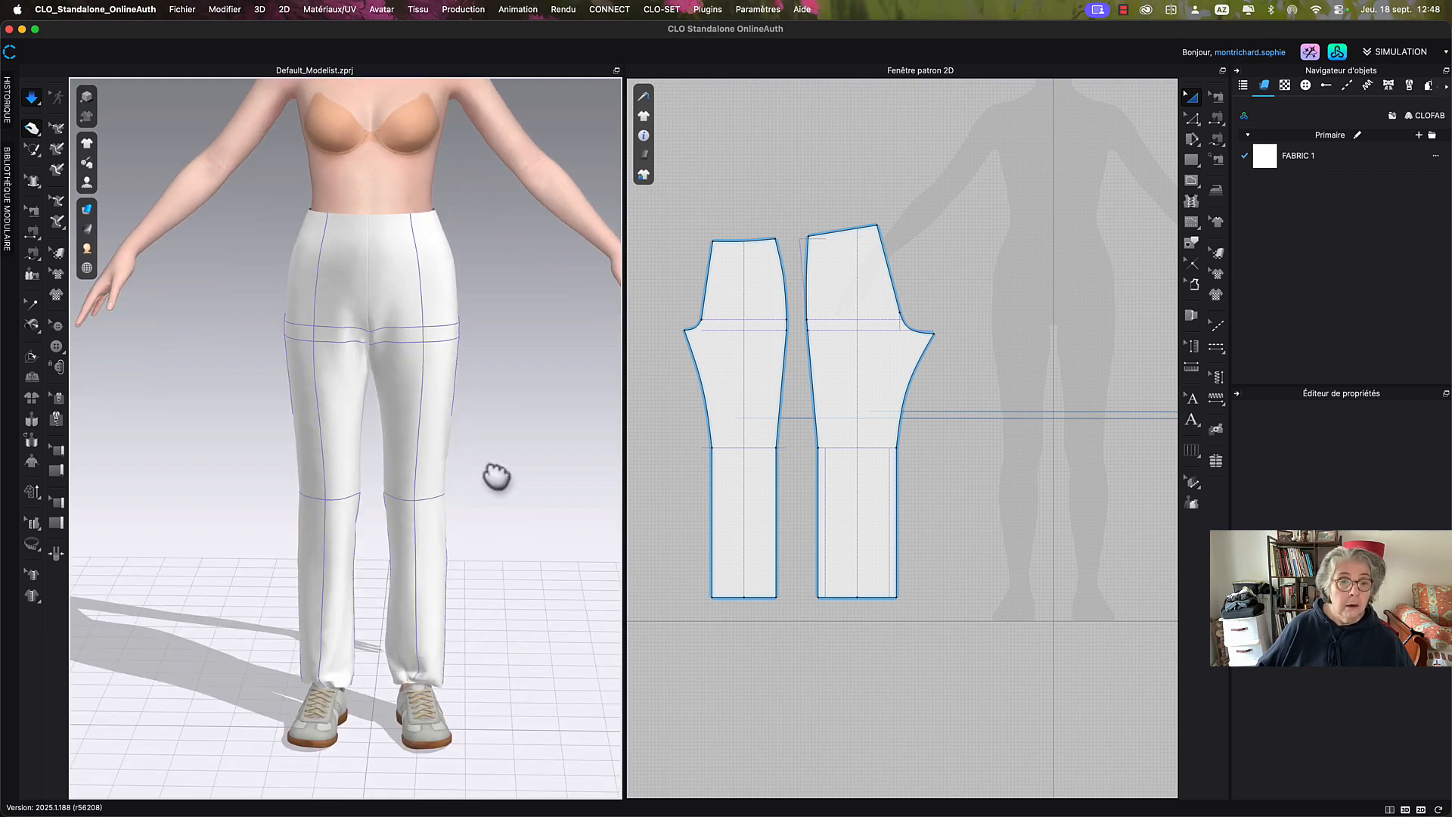
Flatten the upper part of the back trouser piece's inseam curve slightly, just below the crotch point.
right_click_drag(509, 496, 363, 493)
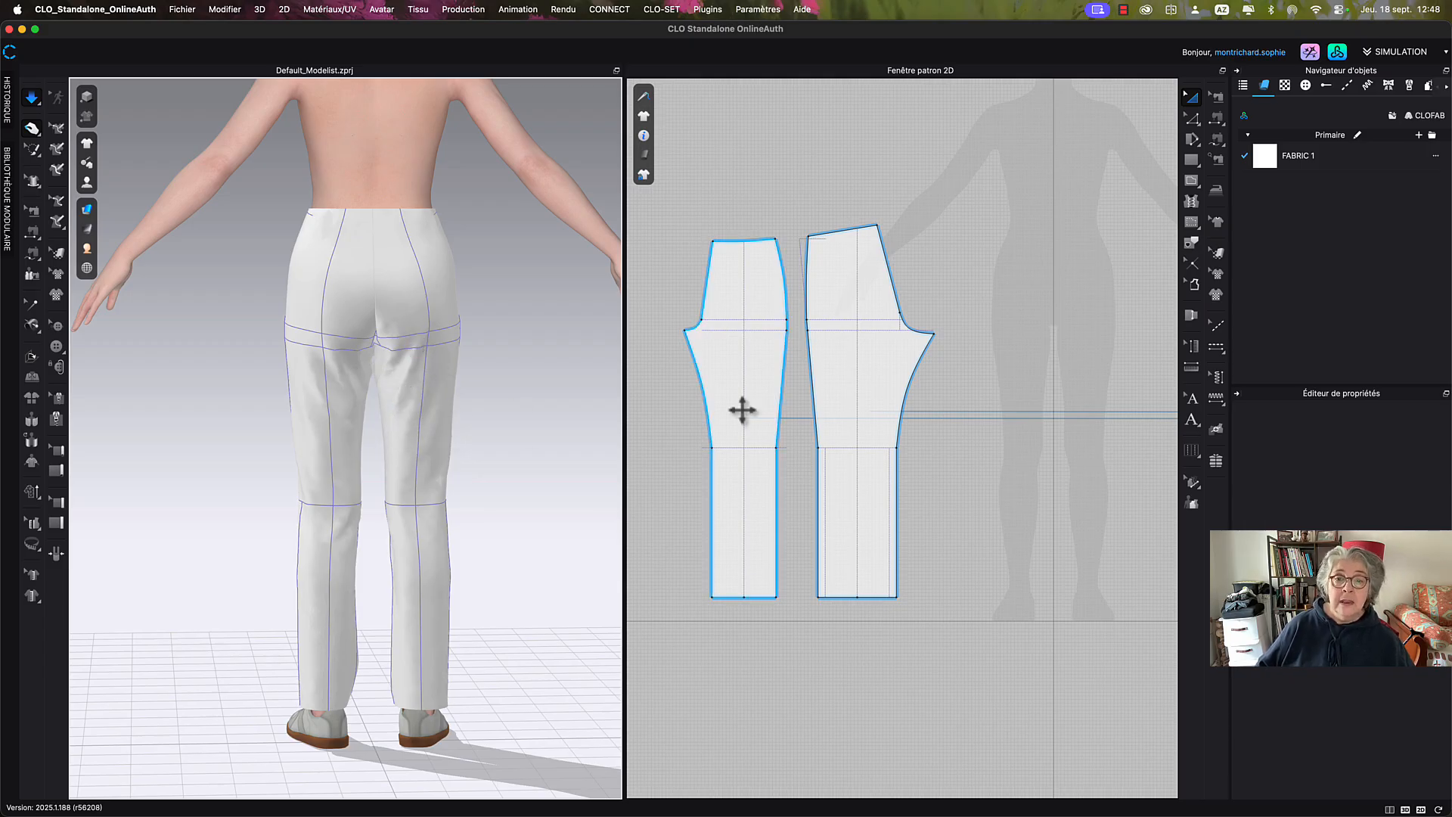
key("z")
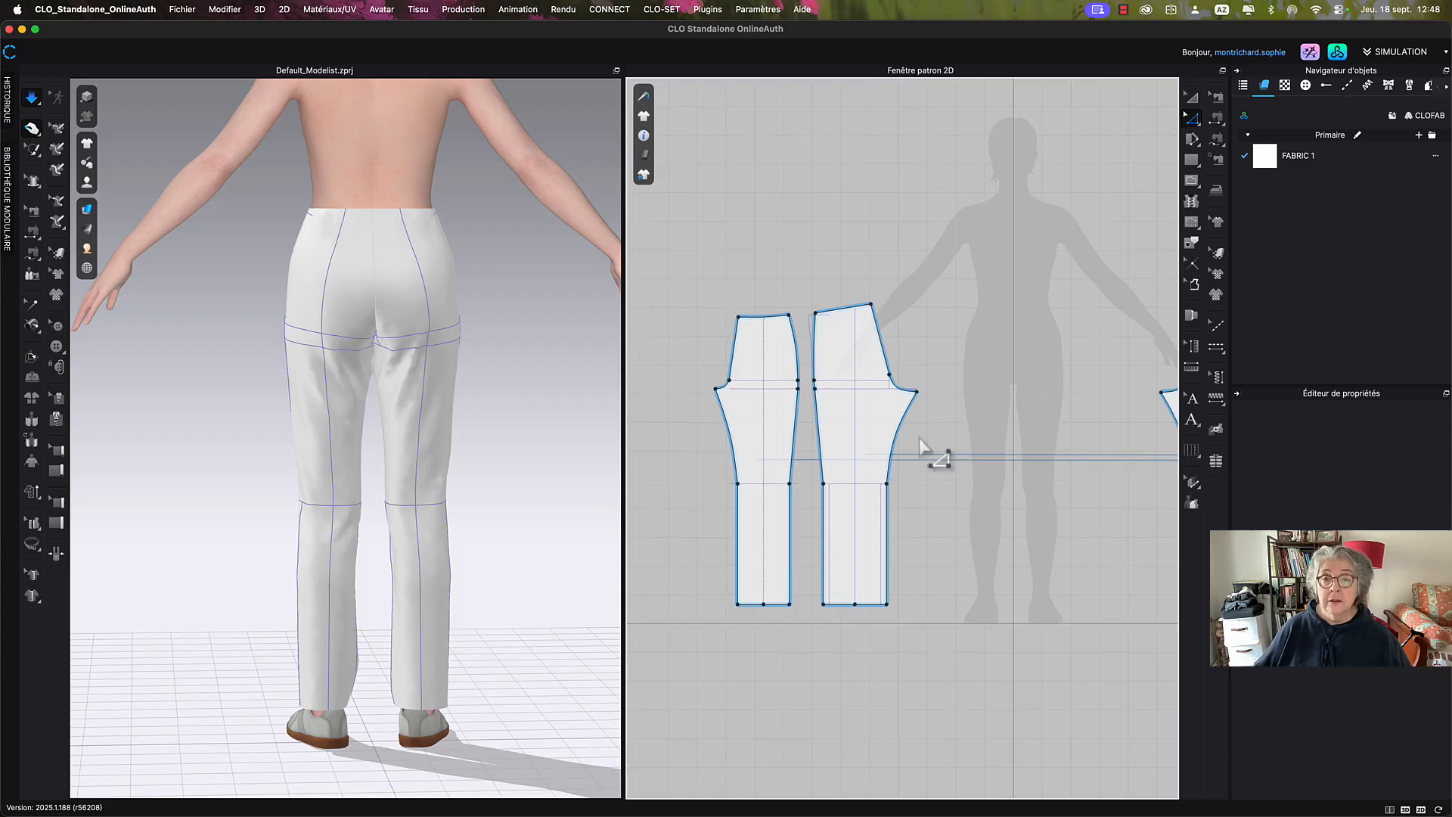
left_click(905, 424)
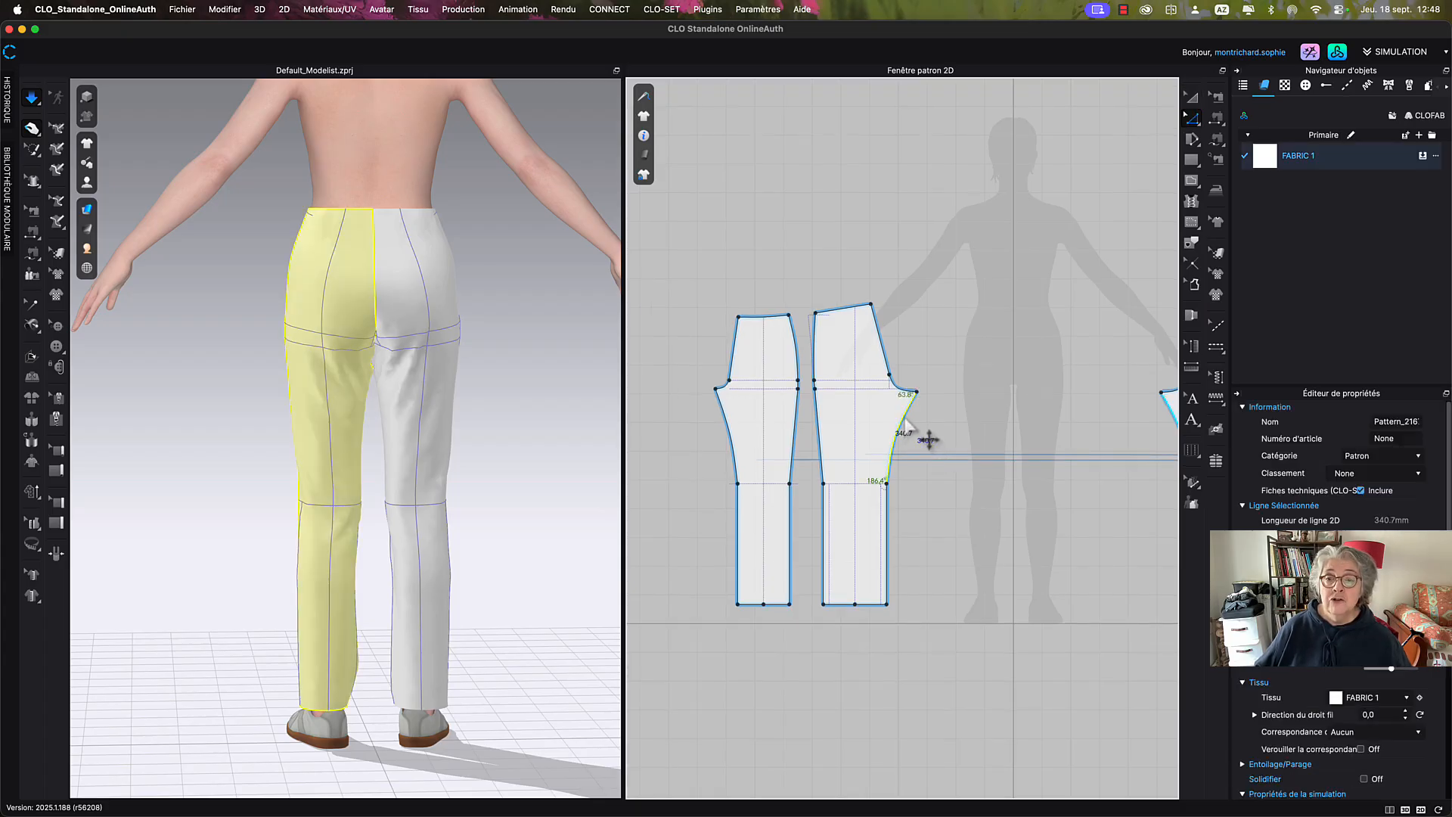
scroll(911, 416, "up", 5)
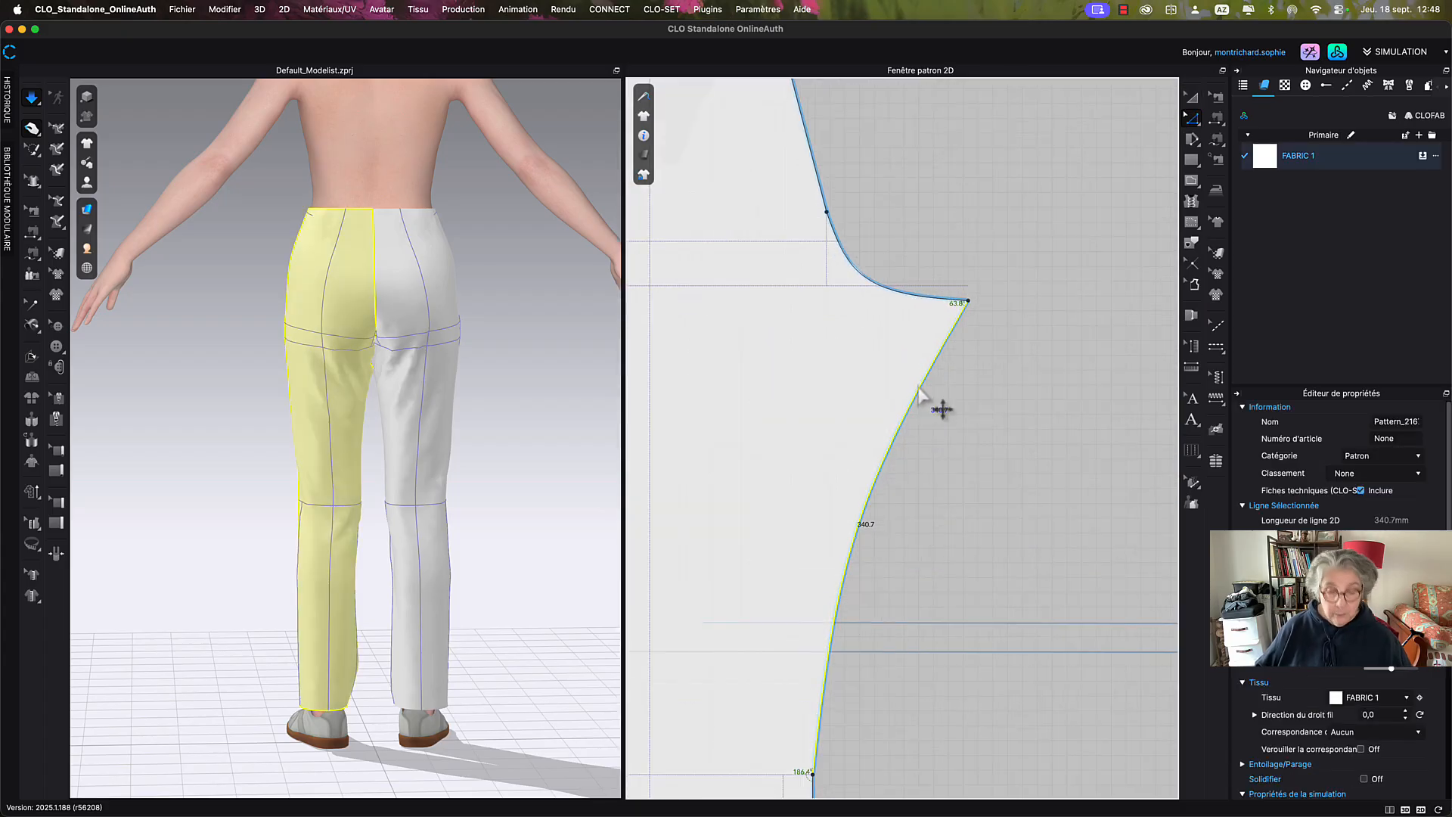
mouse_move(922, 387)
left_mouse_down()
mouse_move(917, 374)
mouse_move(927, 381)
left_mouse_up()
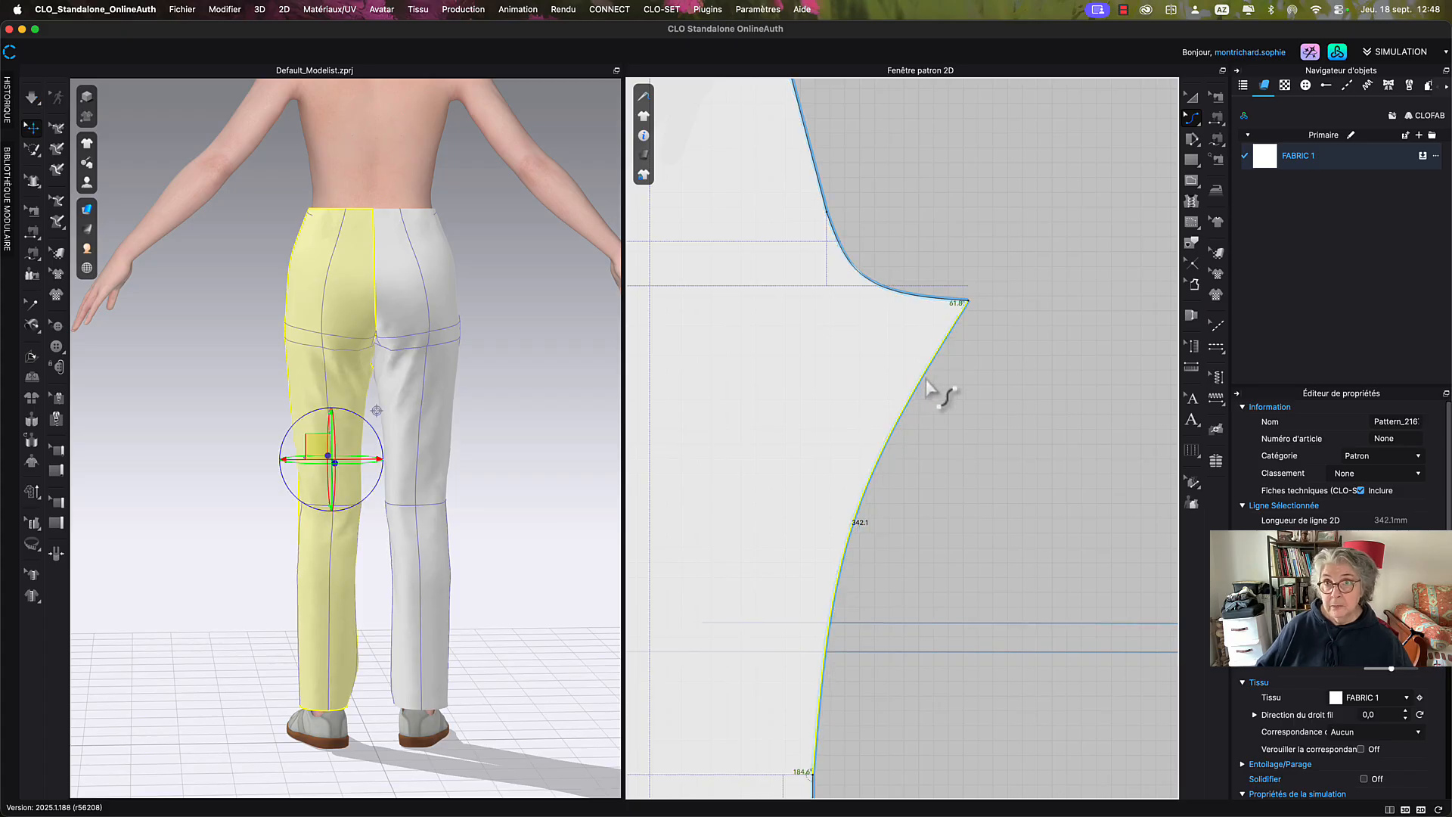
scroll(928, 394, "down", 3)
middle_click_drag(941, 411, 940, 409)
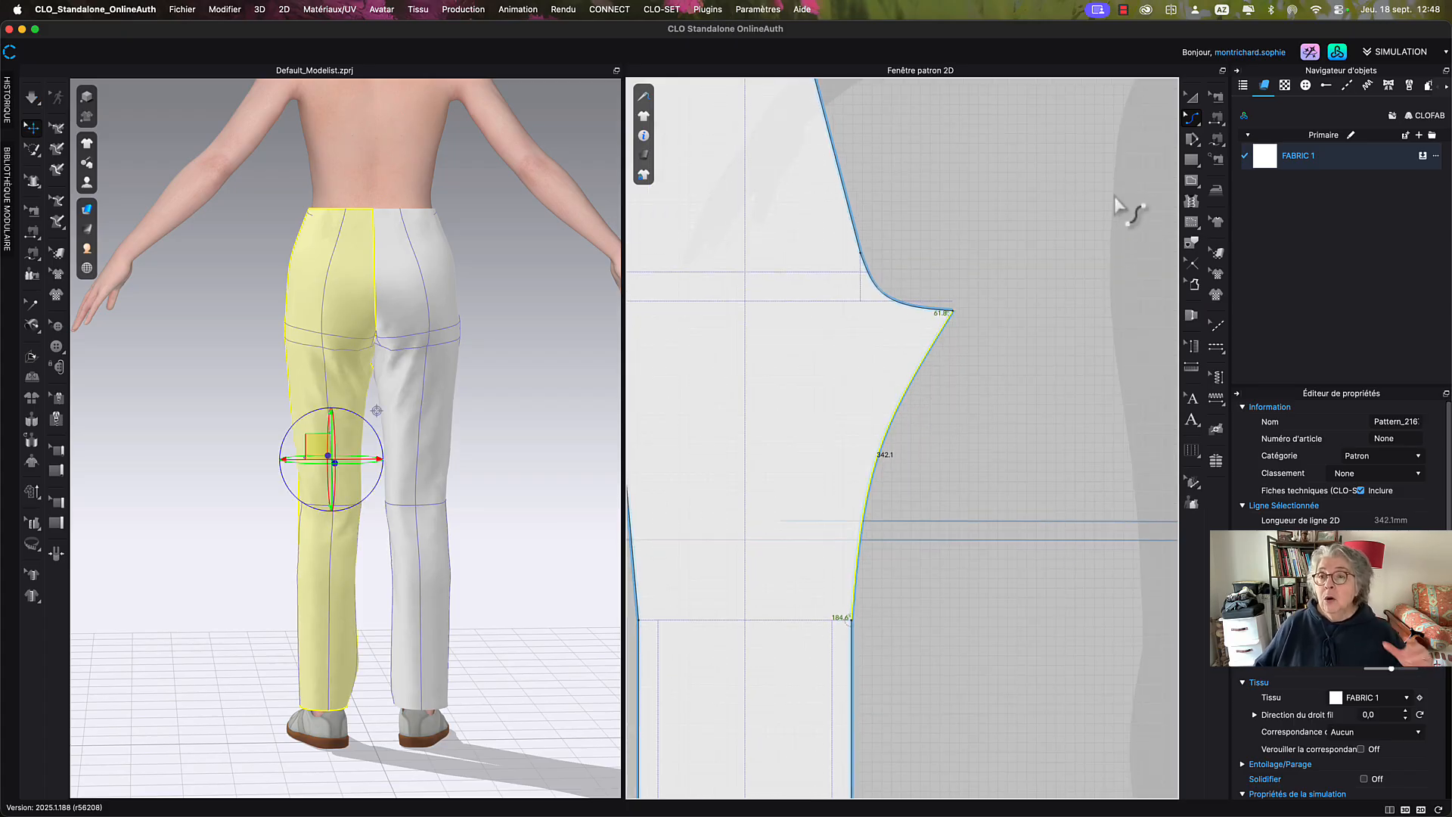
Redraw the back piece's inseam as one smooth, more hollowed curve from the knee point to the crotch point with Lisser la courbe.
left_click(1193, 123)
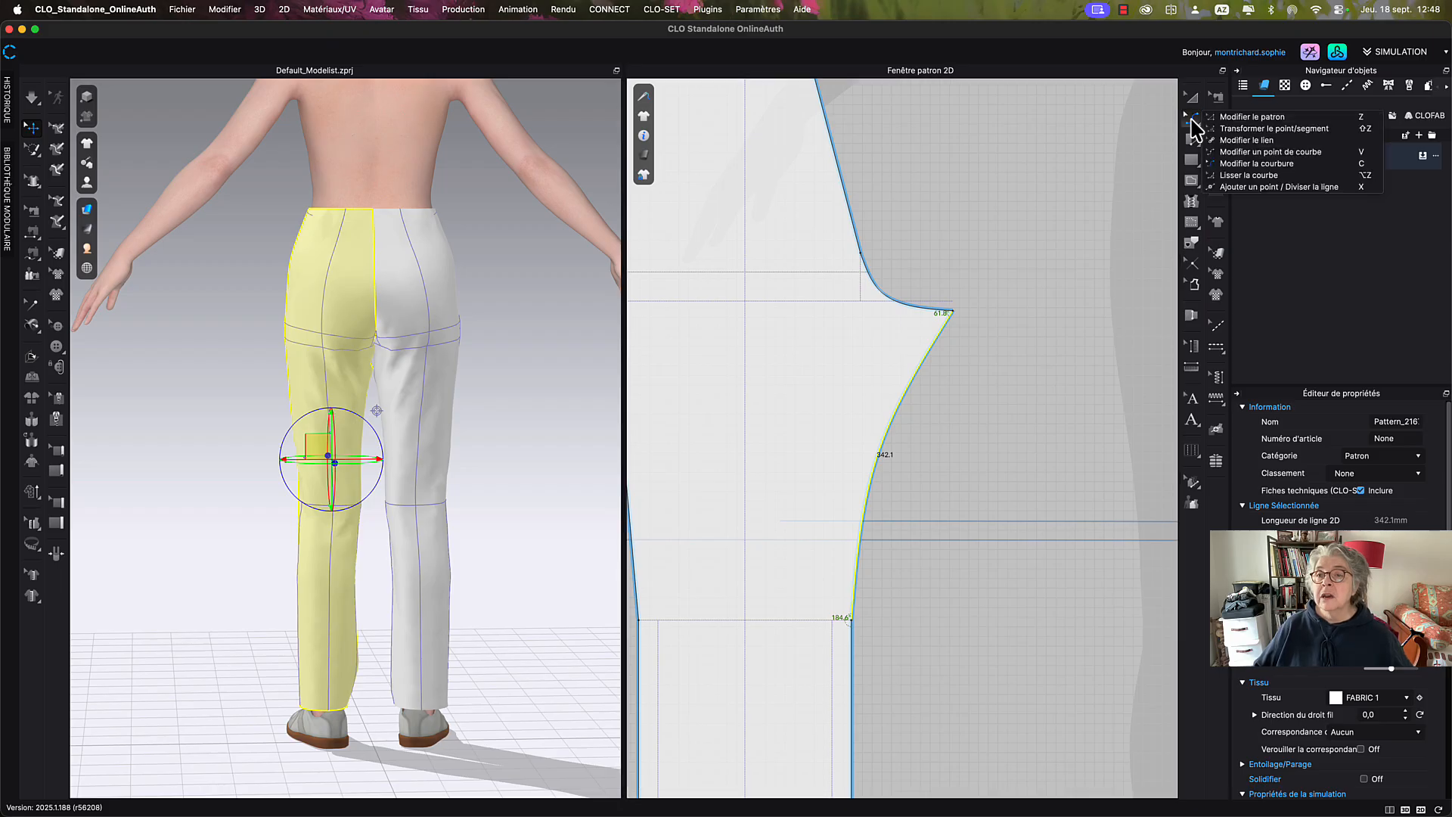
left_click(1255, 186)
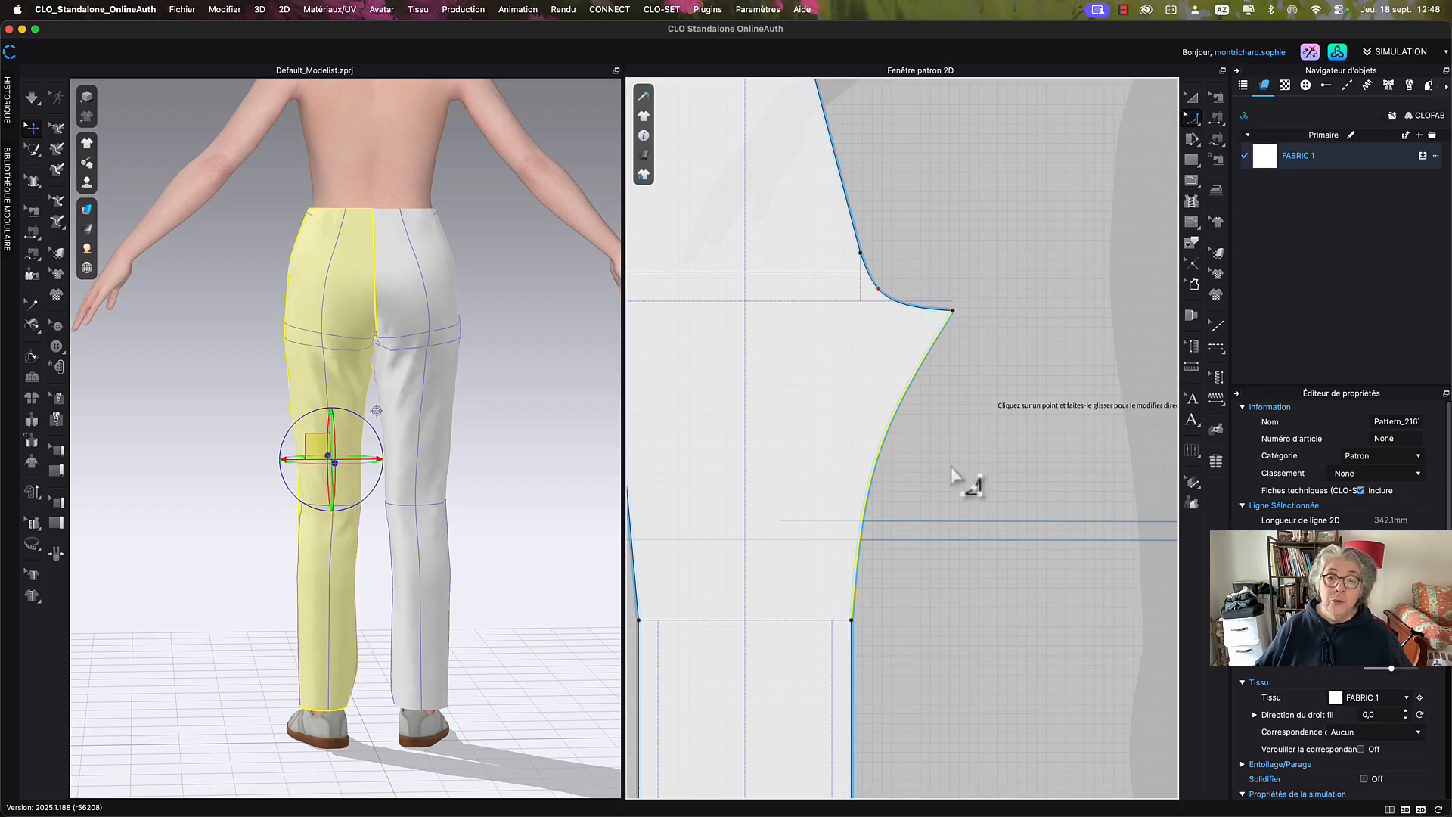
left_click(852, 618)
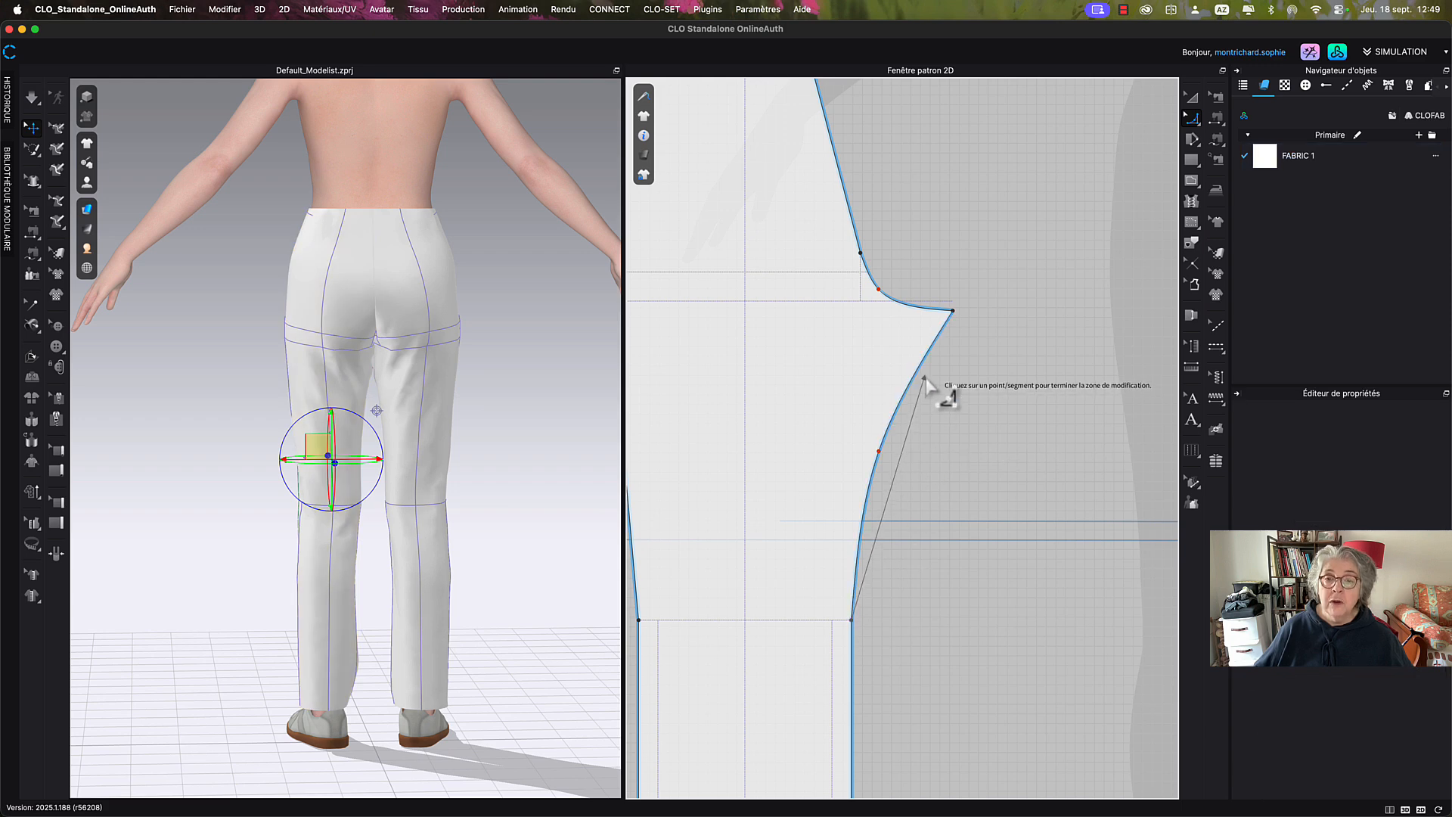
left_click(953, 316)
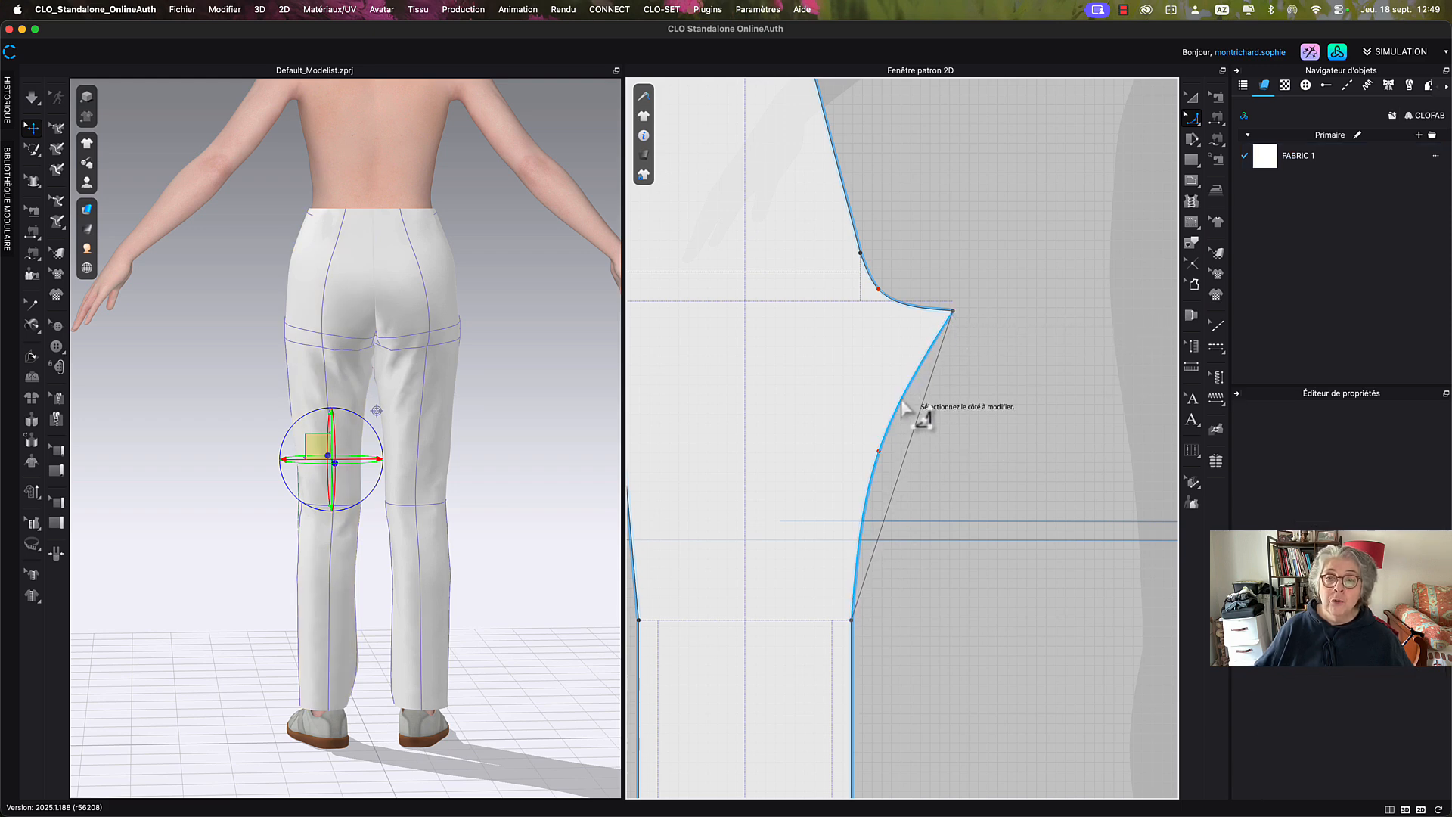
left_click_drag(936, 438, 908, 401)
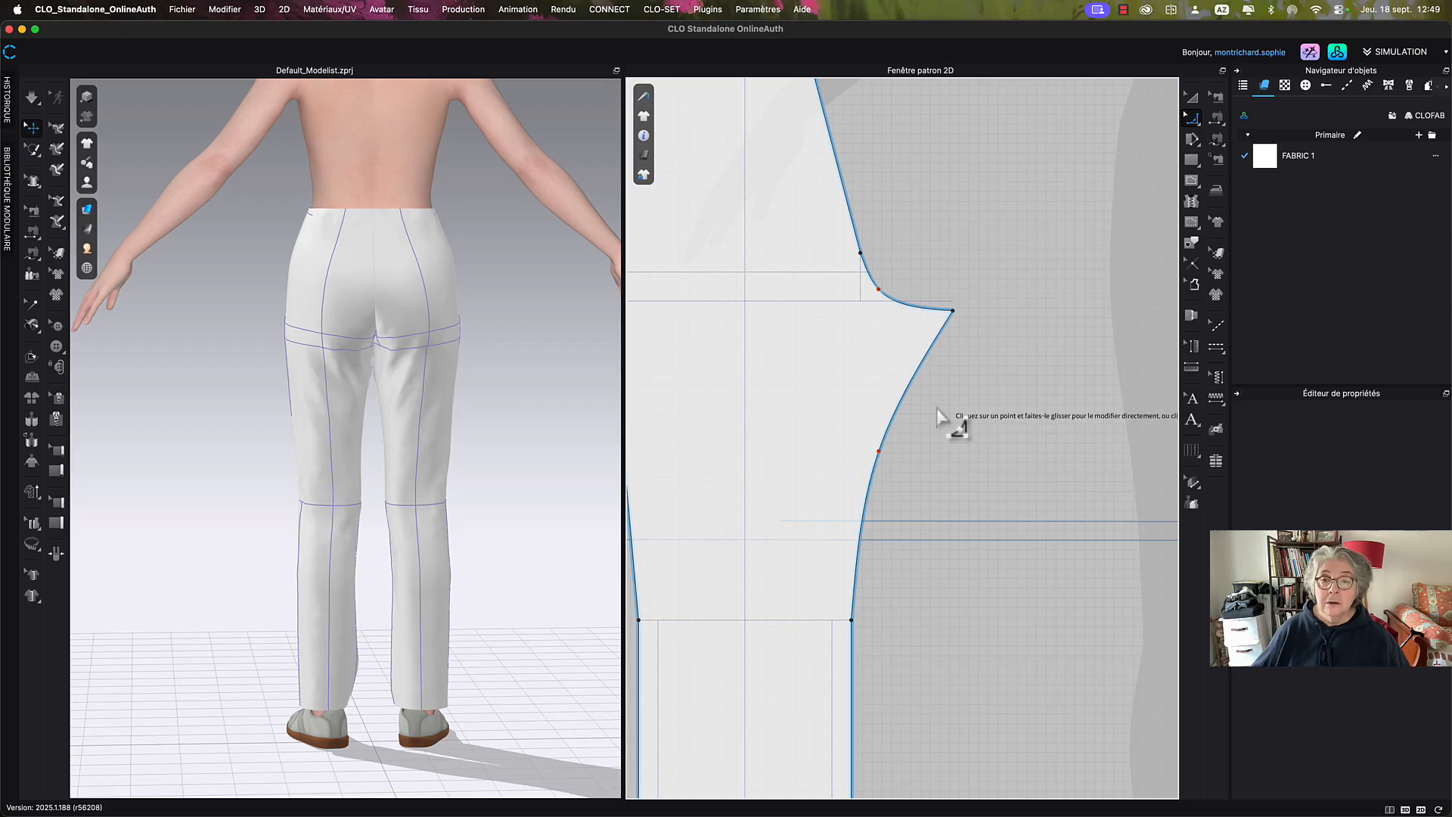
key("Return")
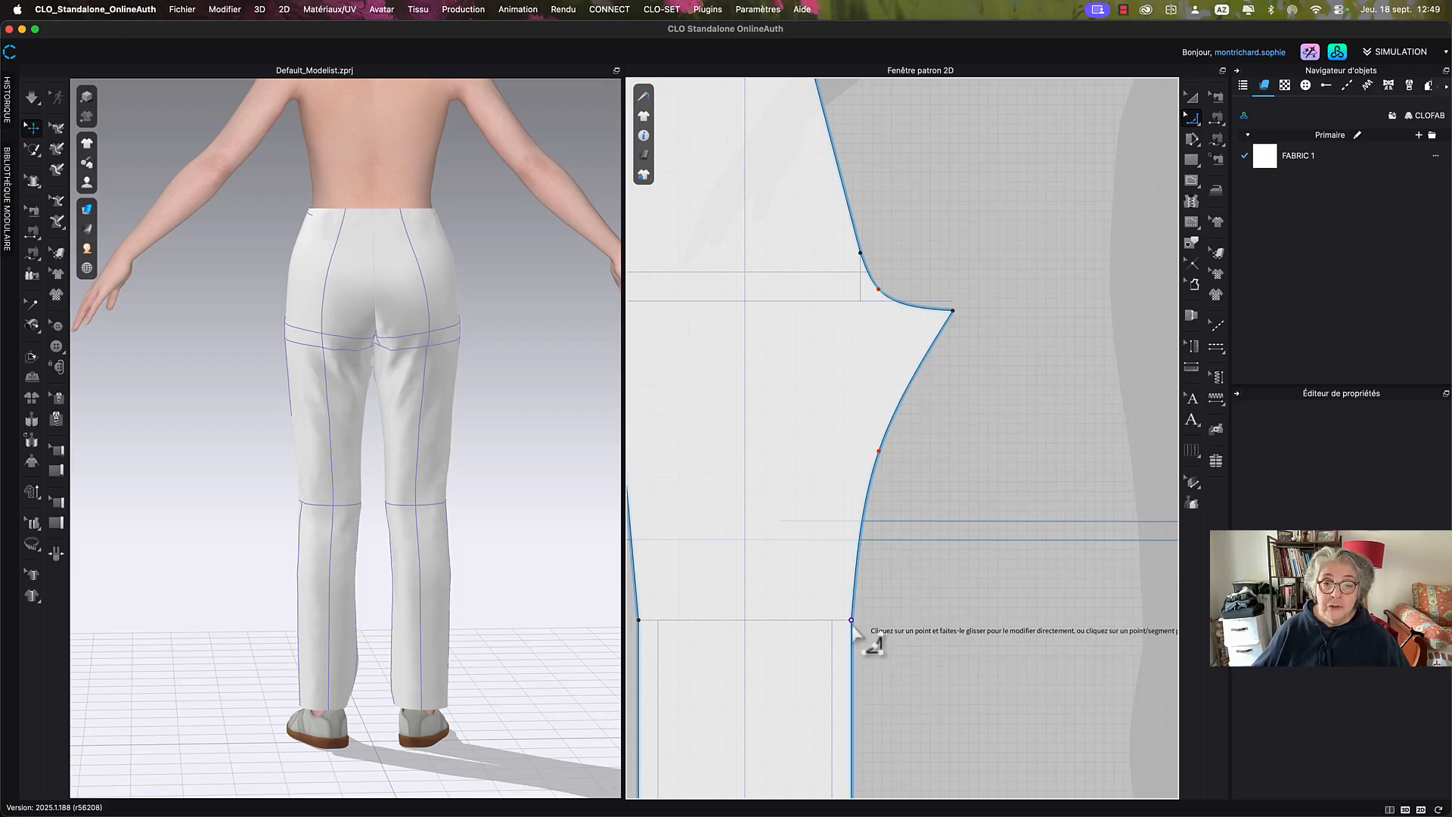
left_click(862, 575)
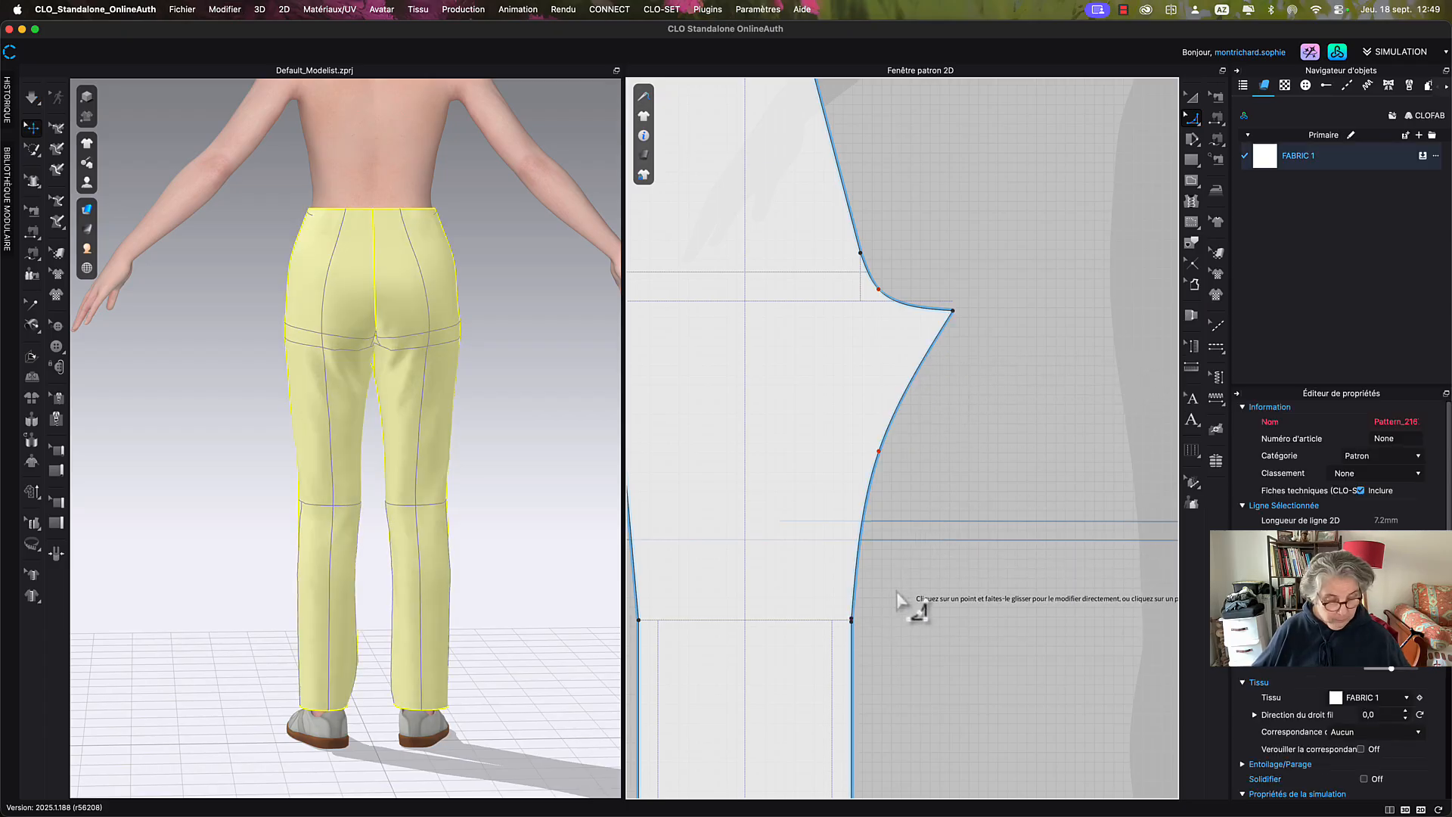
left_click(913, 602)
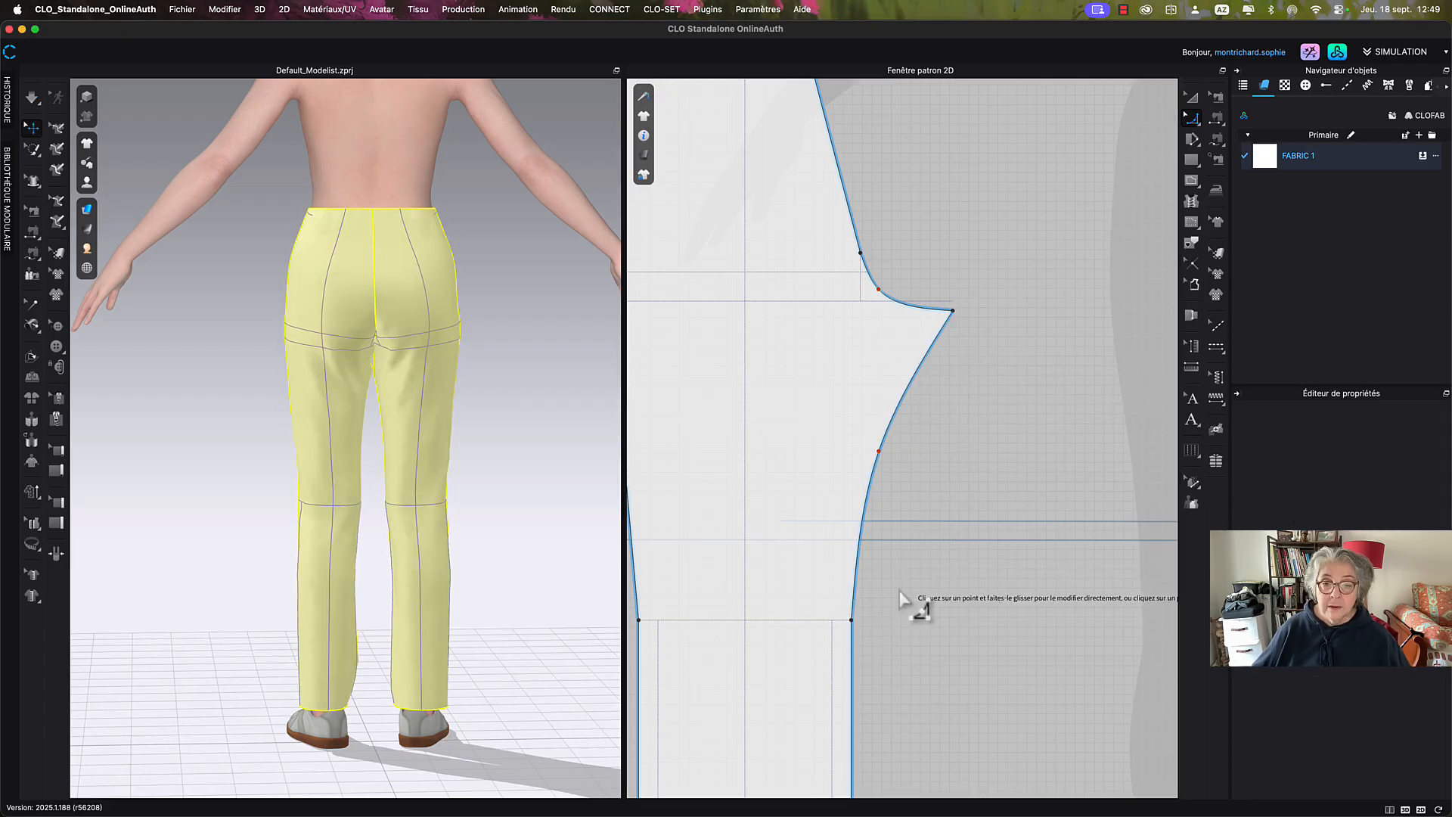
left_click(852, 620)
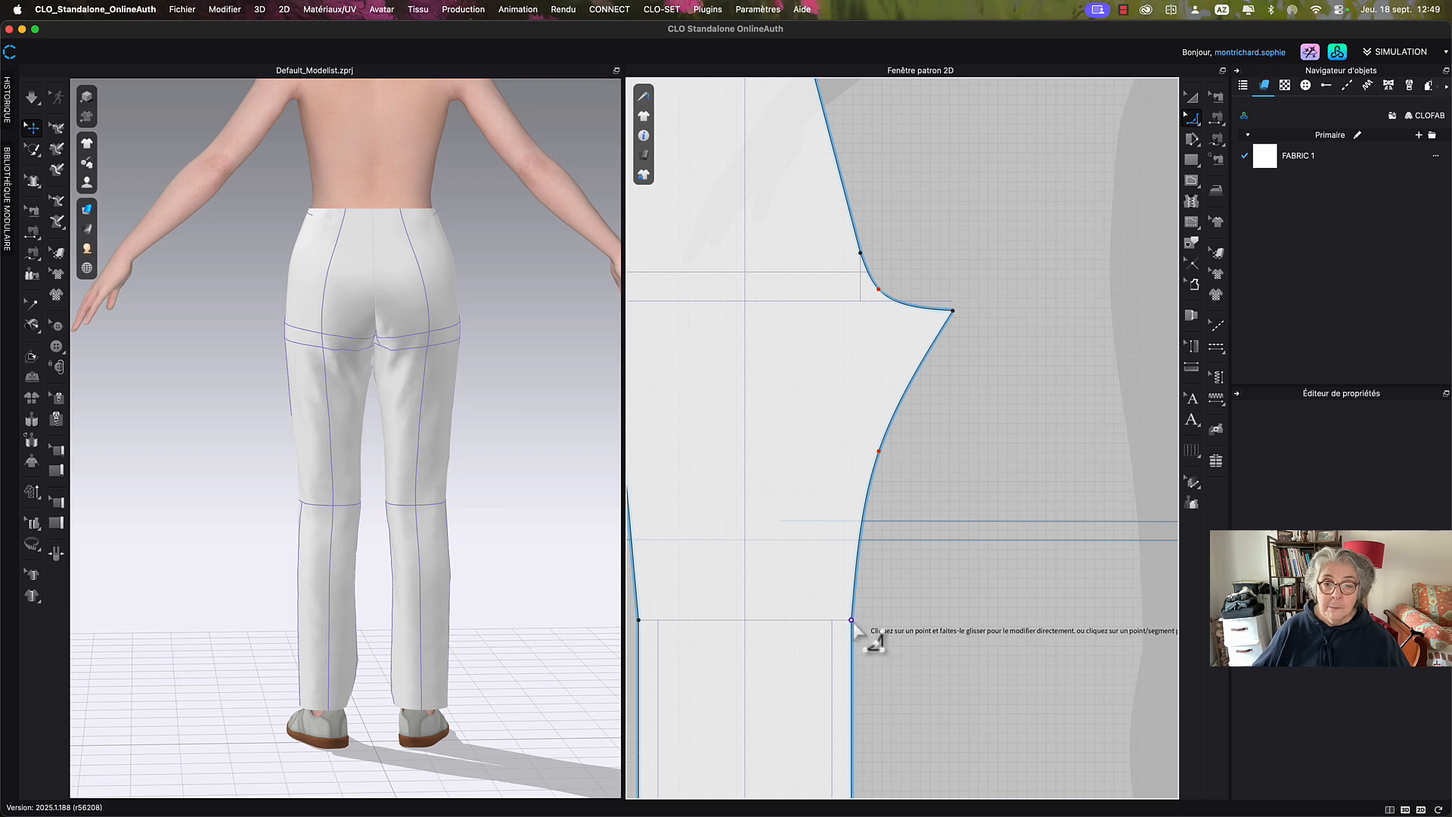
left_click(952, 311)
left_click_drag(927, 401, 905, 389)
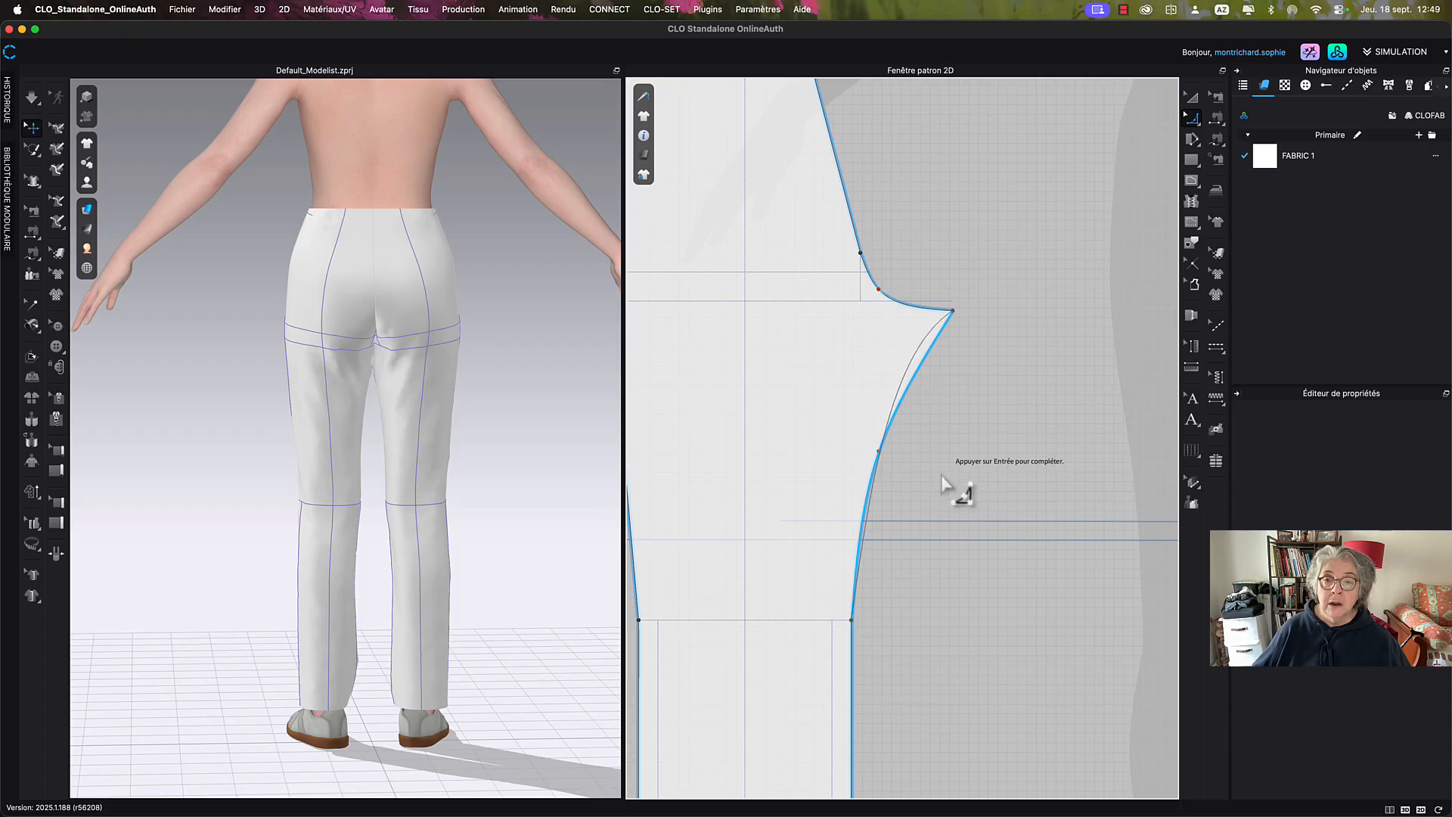
key("Return")
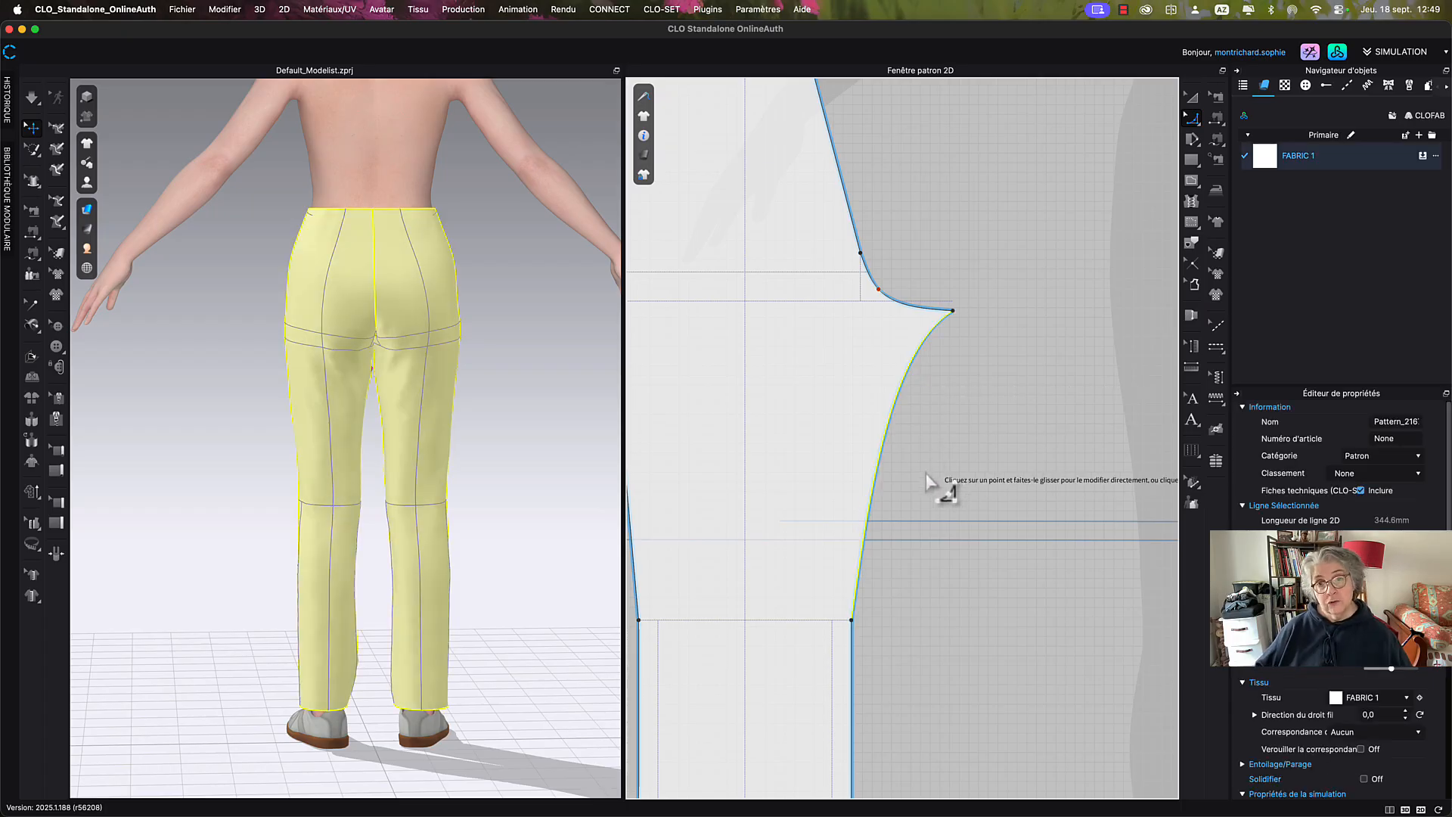
Simulate the trousers with the reshaped inseam and tug the back of both legs downward.
left_click(930, 480)
key("space")
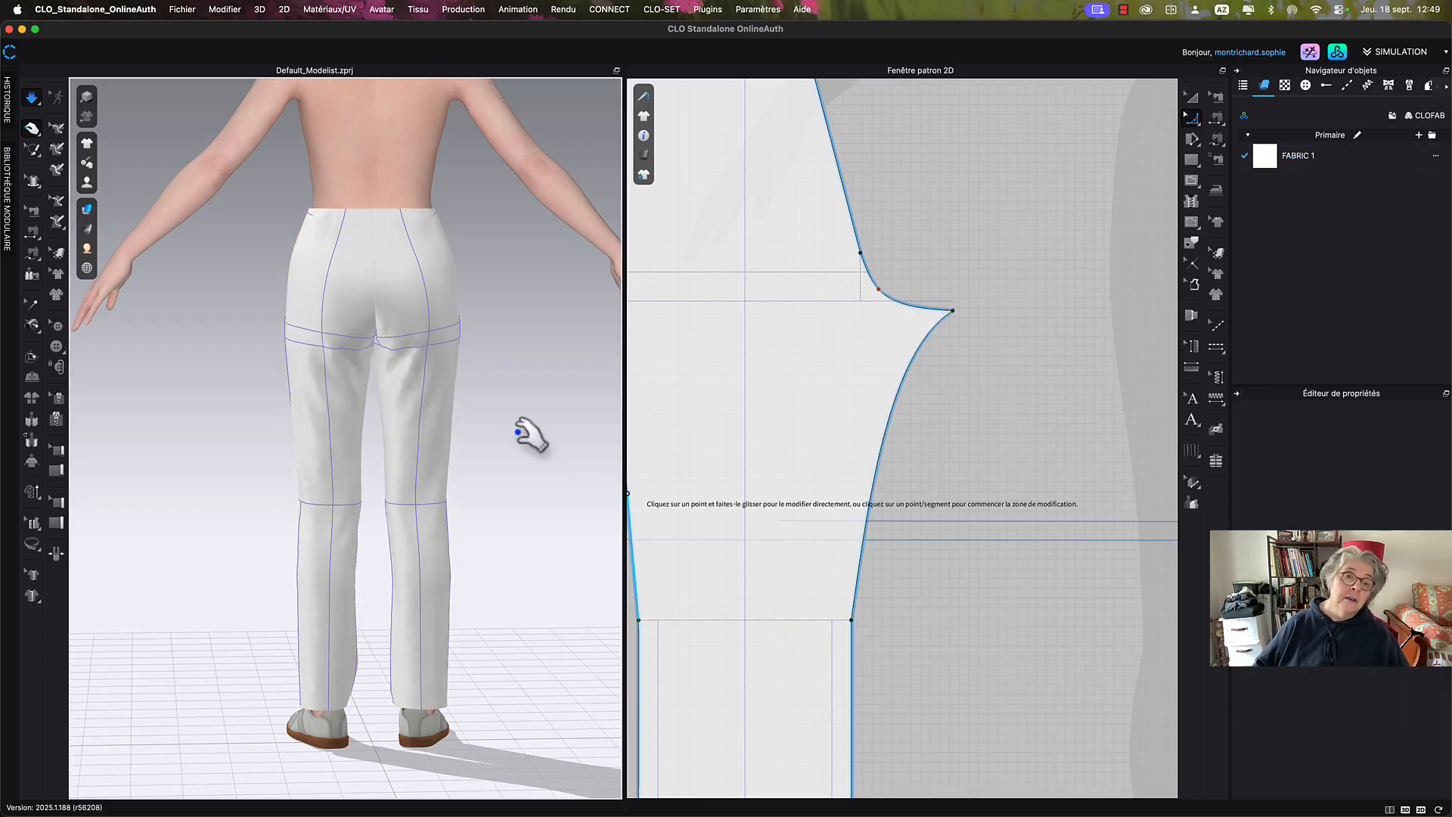
left_click_drag(426, 390, 416, 472)
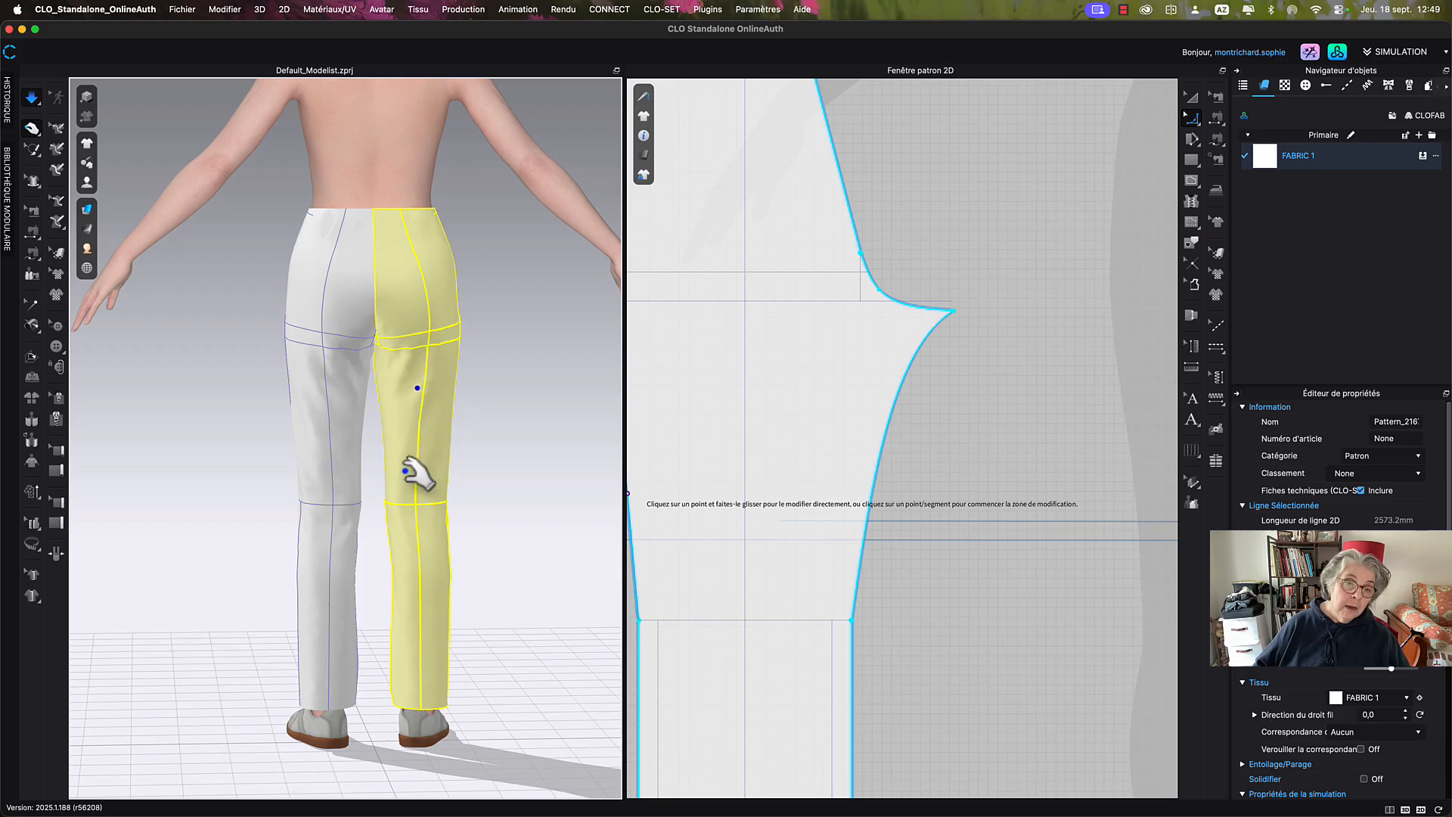
left_click(321, 450)
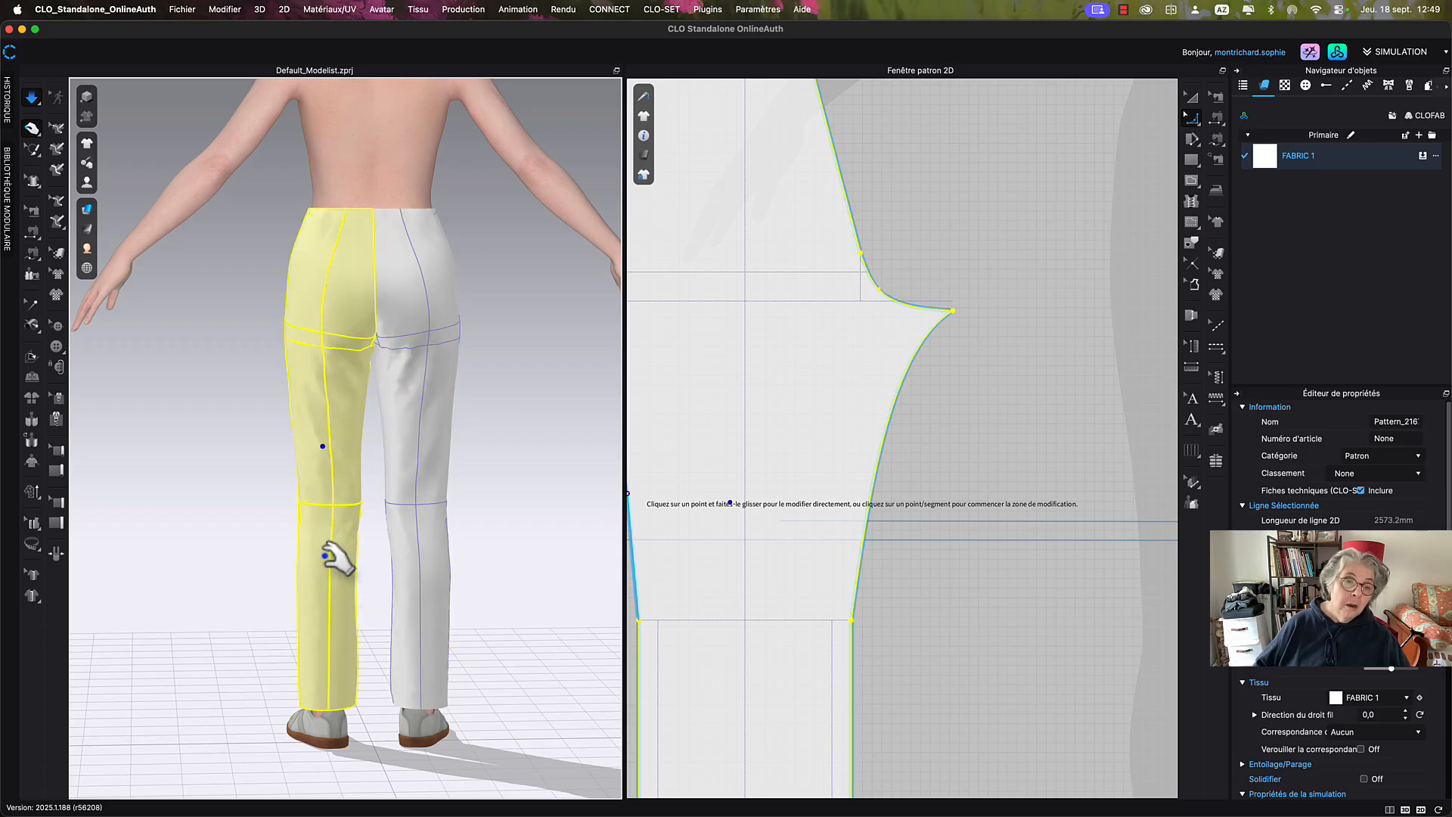
left_click_drag(322, 573, 318, 598)
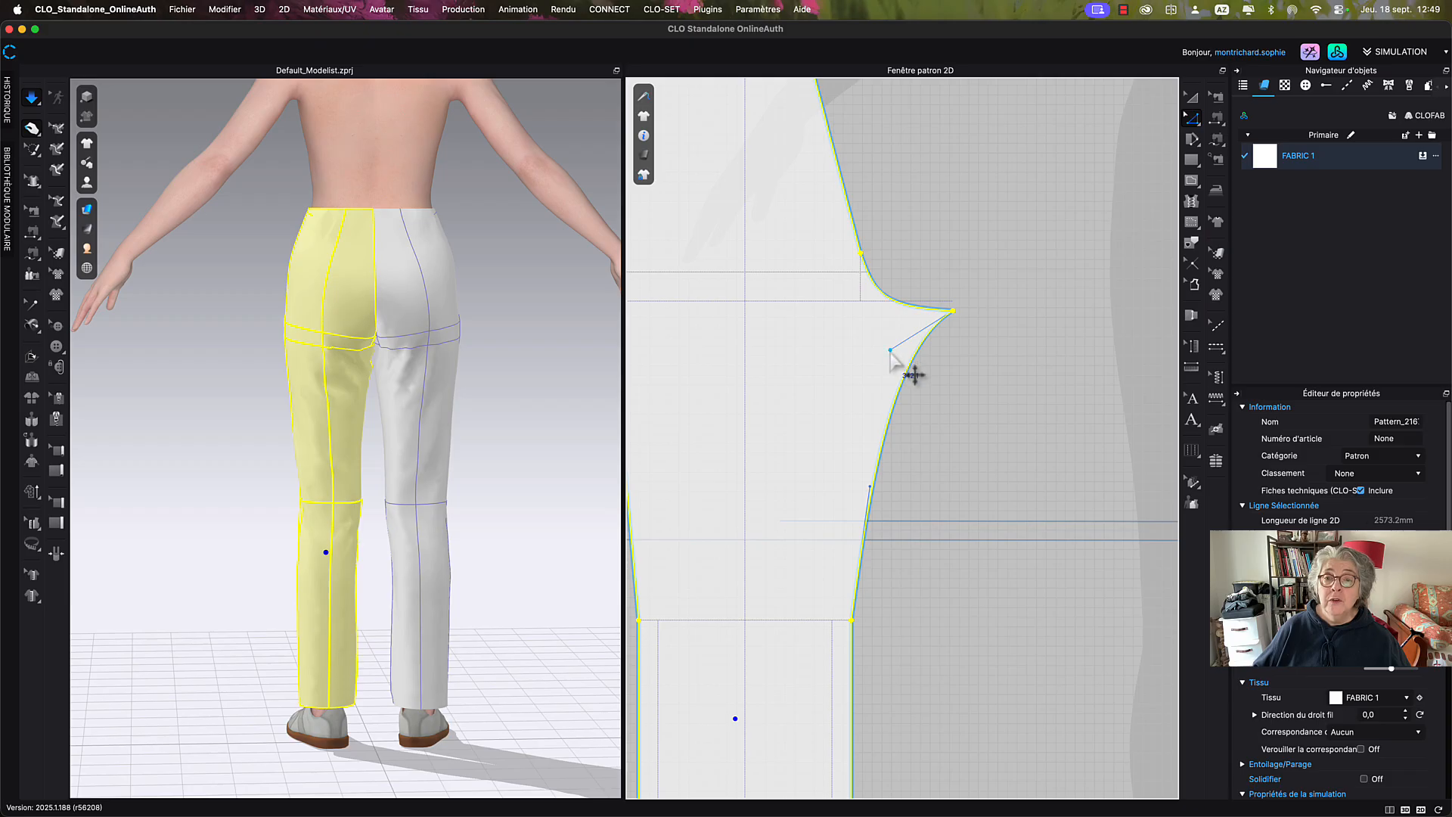
Adjust the crotch and knee Bezier handles of the back piece's inseam curve, and simulate the trousers again.
left_click(890, 351)
left_click_drag(891, 364, 891, 364)
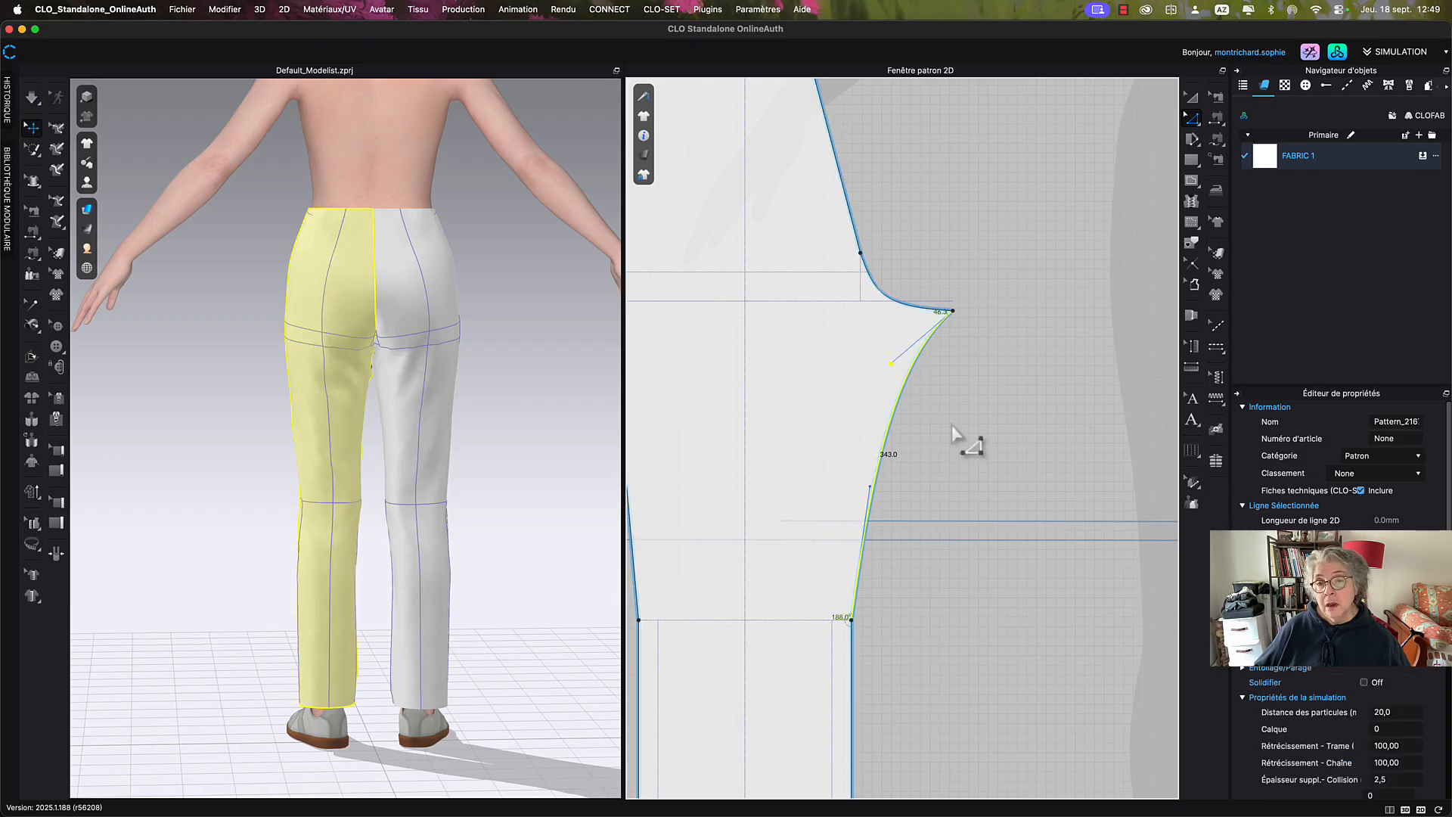
left_click_drag(871, 488, 854, 492)
left_click(920, 528)
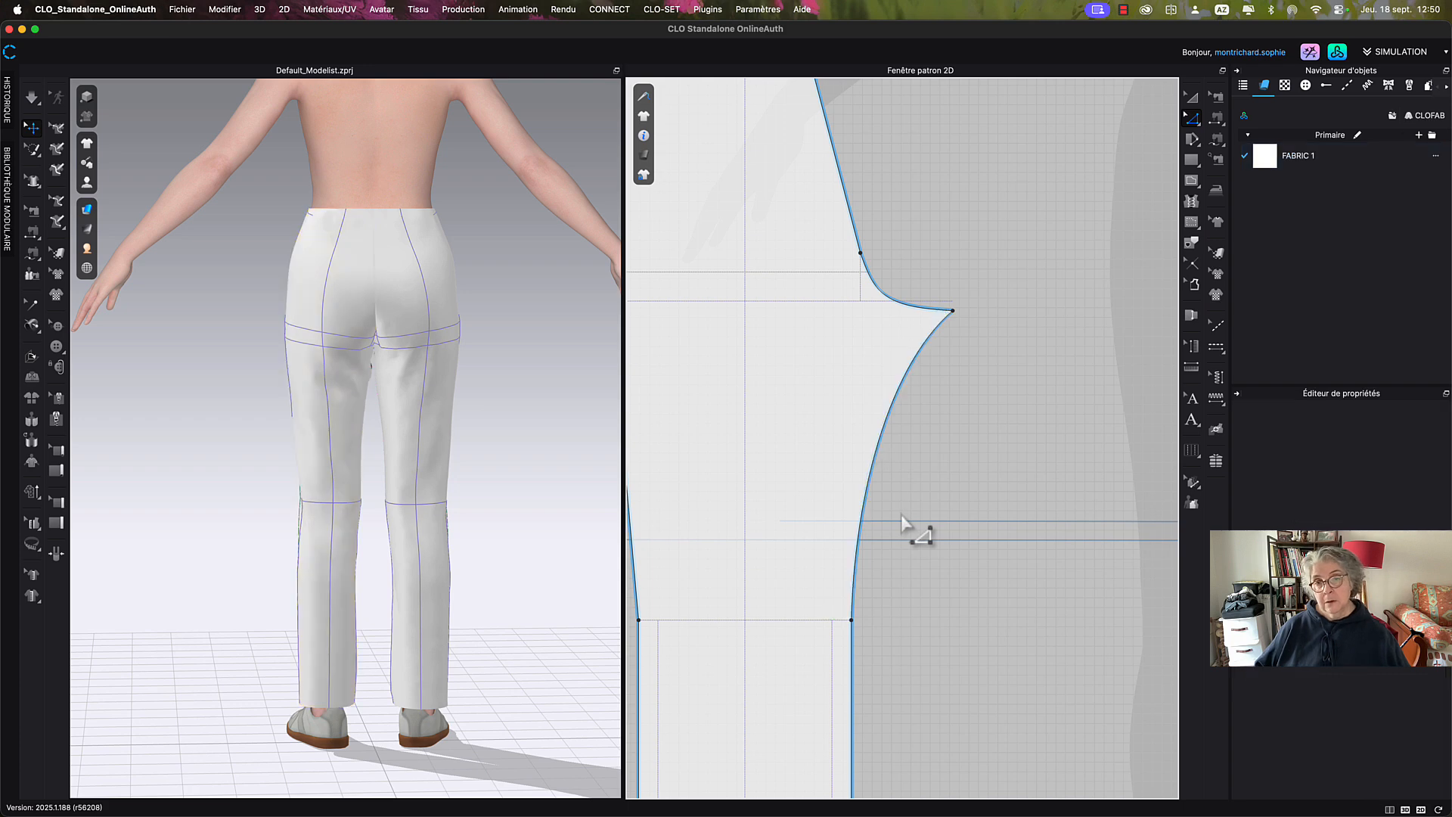
left_click(522, 520)
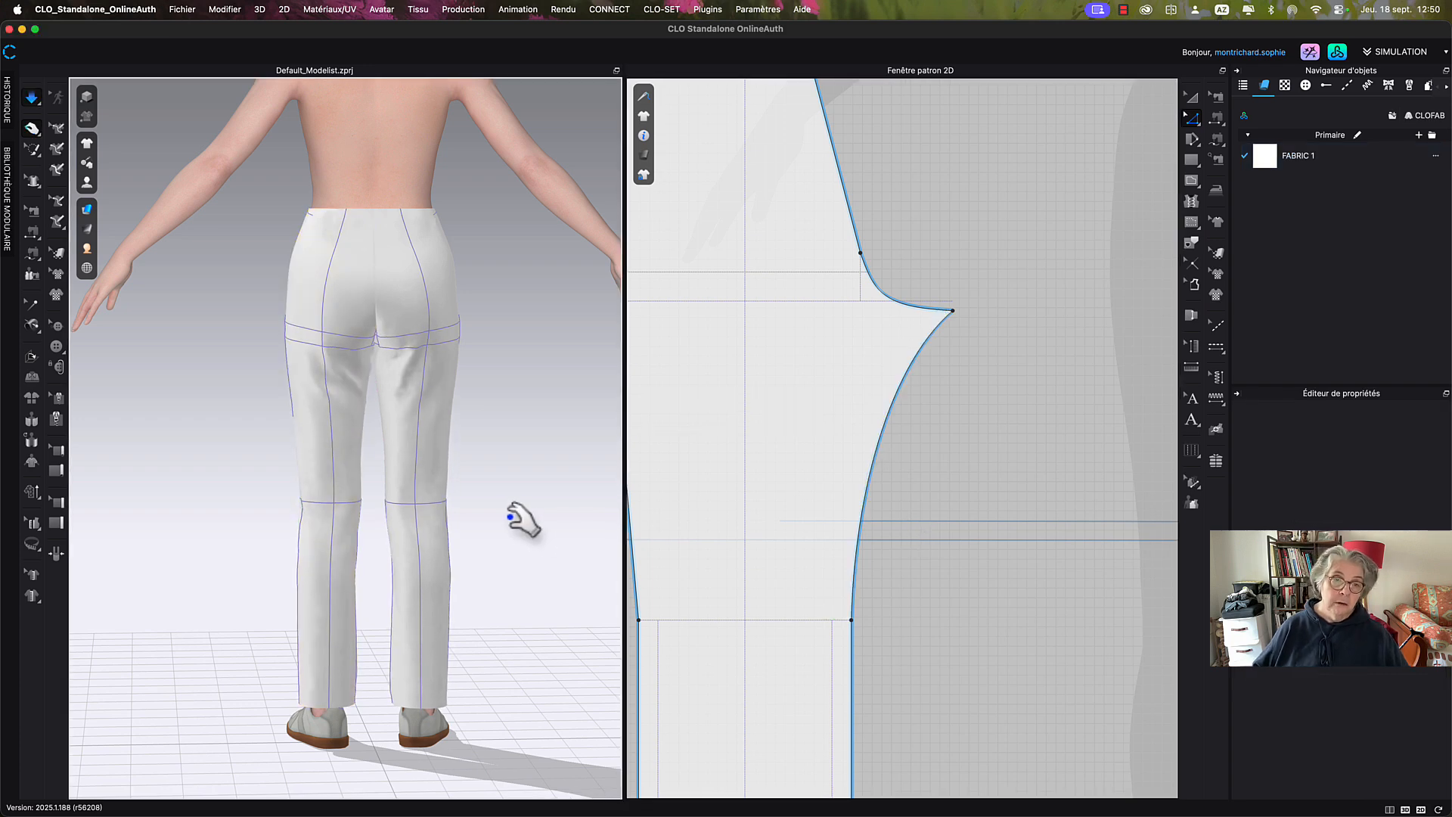
Lower the inseam's crotch-end Bezier handle slightly, simulate, and tug the back of the avatar's right leg to check the folds.
left_click(899, 390)
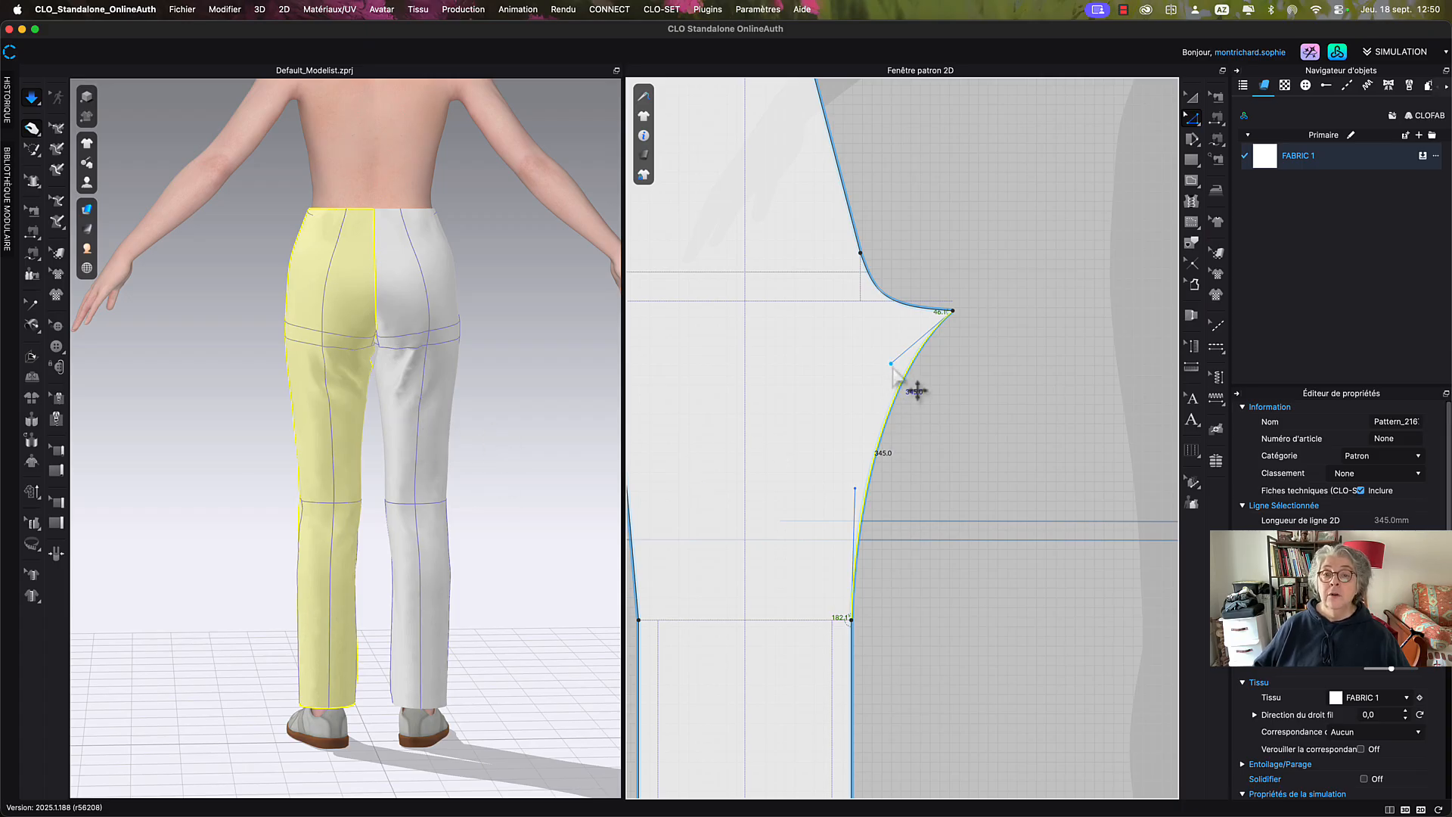
left_click_drag(893, 365, 894, 370)
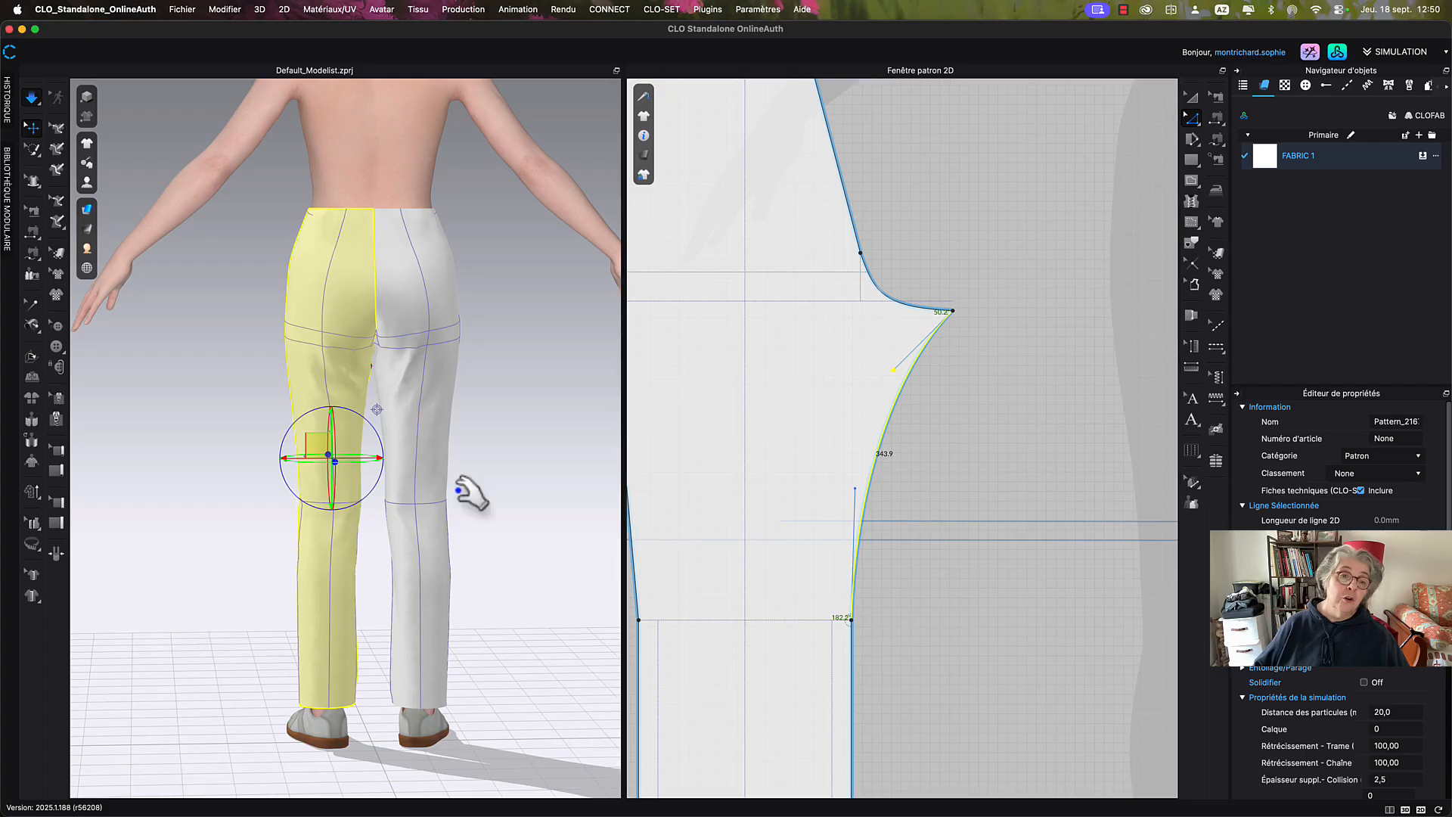
key("q")
left_click(409, 451)
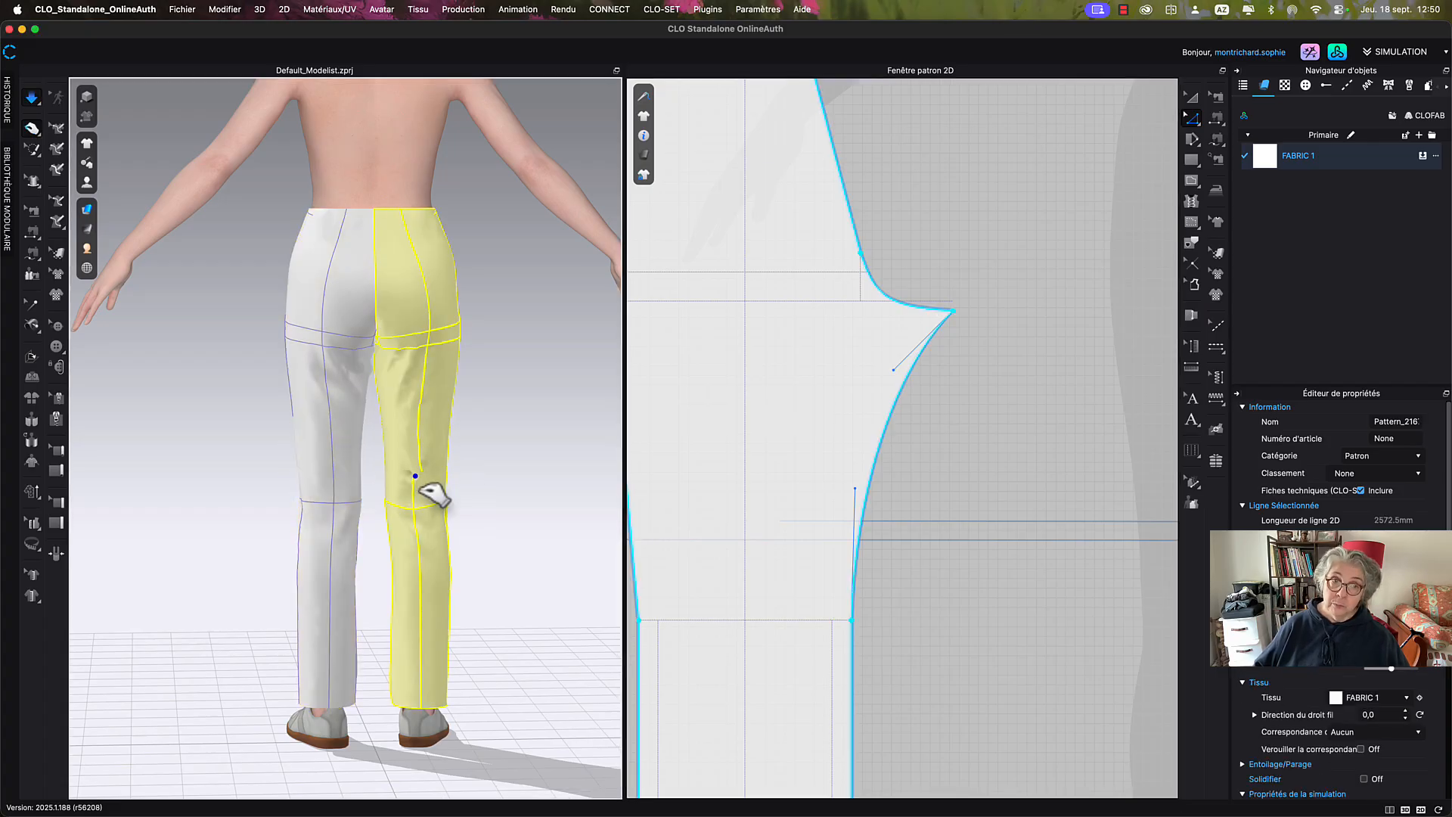
middle_click_drag(902, 194, 954, 397)
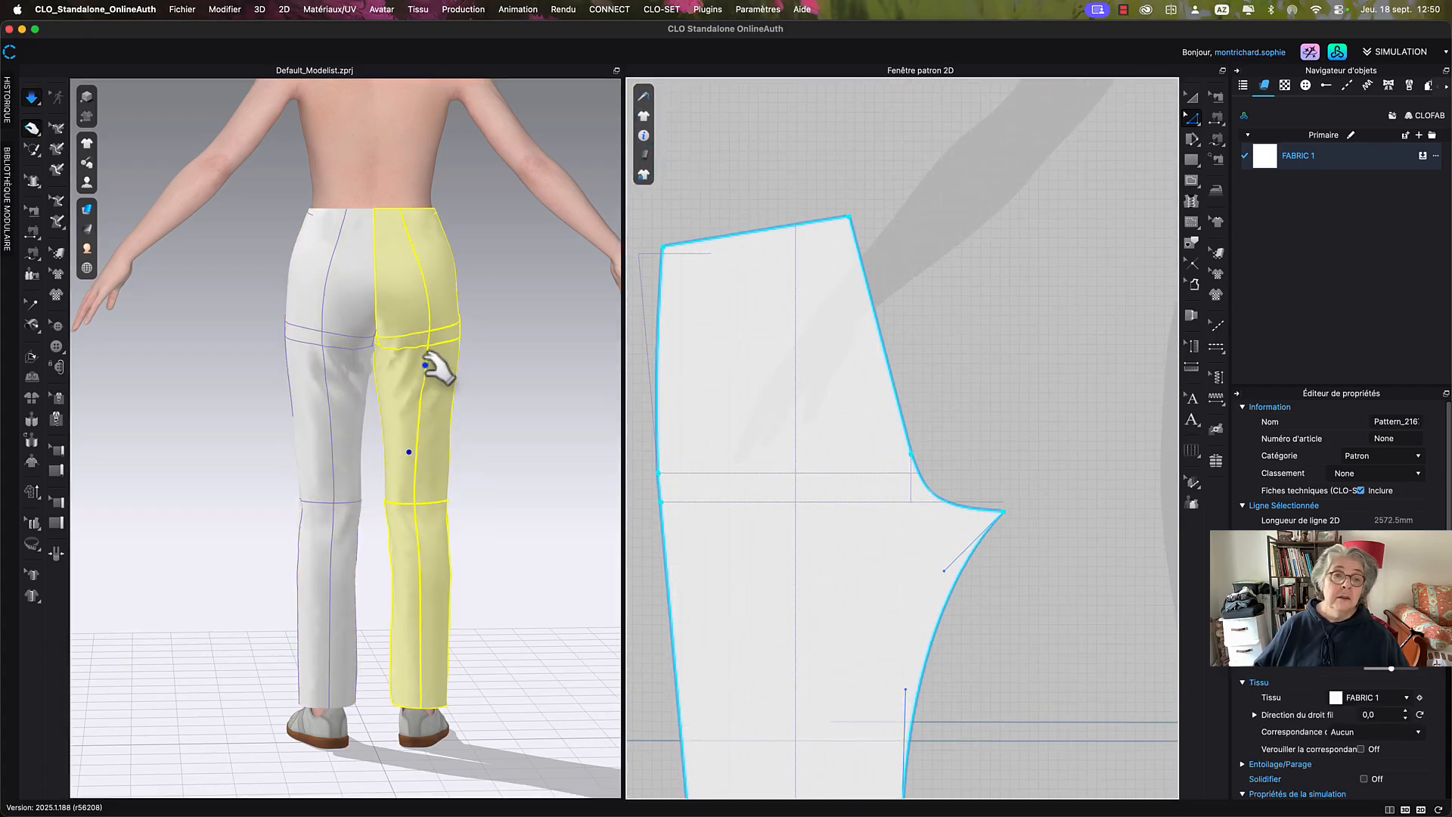
right_click_drag(407, 363, 371, 375)
scroll(407, 348, "up", 3)
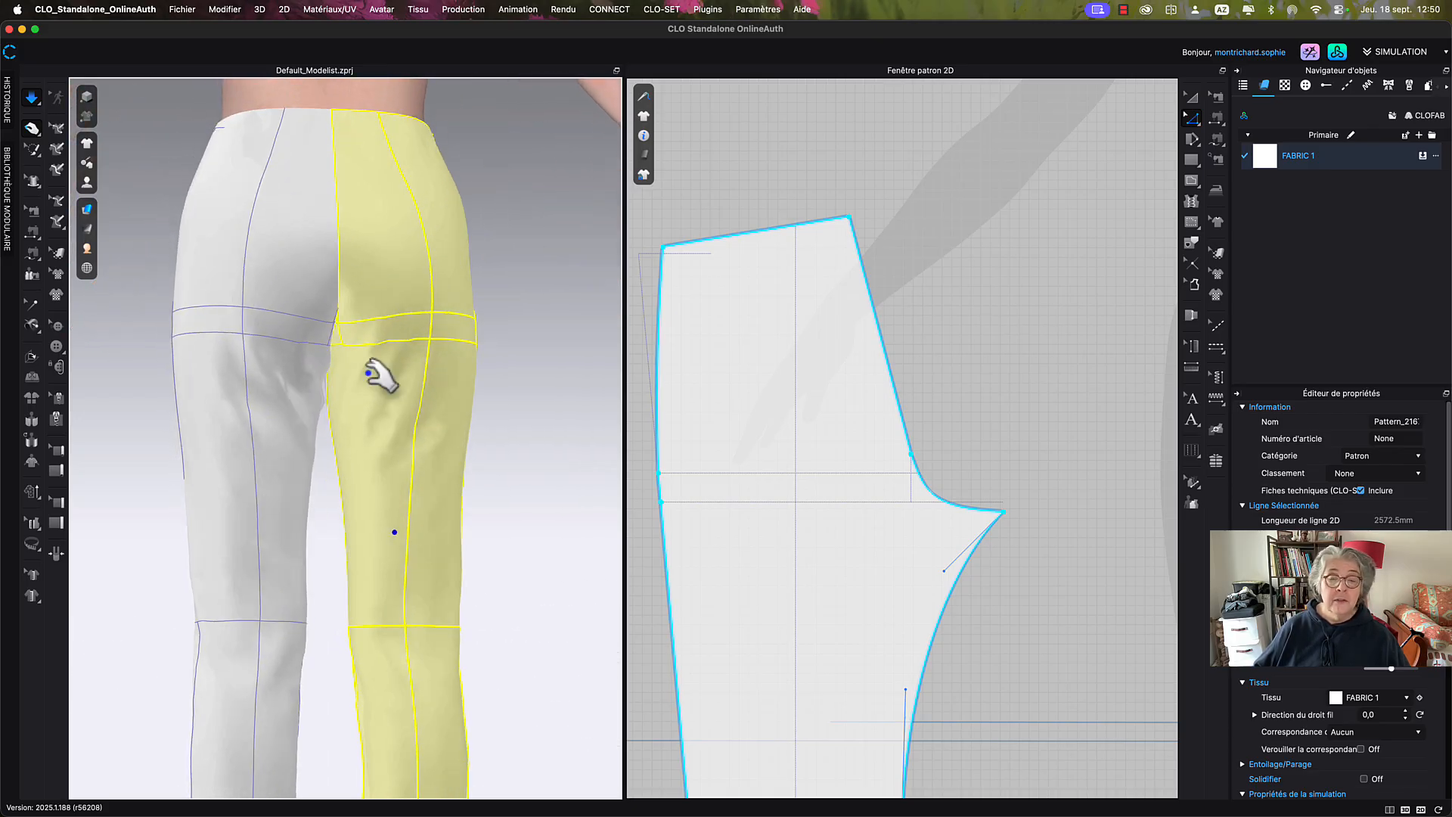
Smooth the back piece's crotch curve between the crotch point and the lower end of the straight centre back seam.
right_click_drag(988, 459, 956, 401)
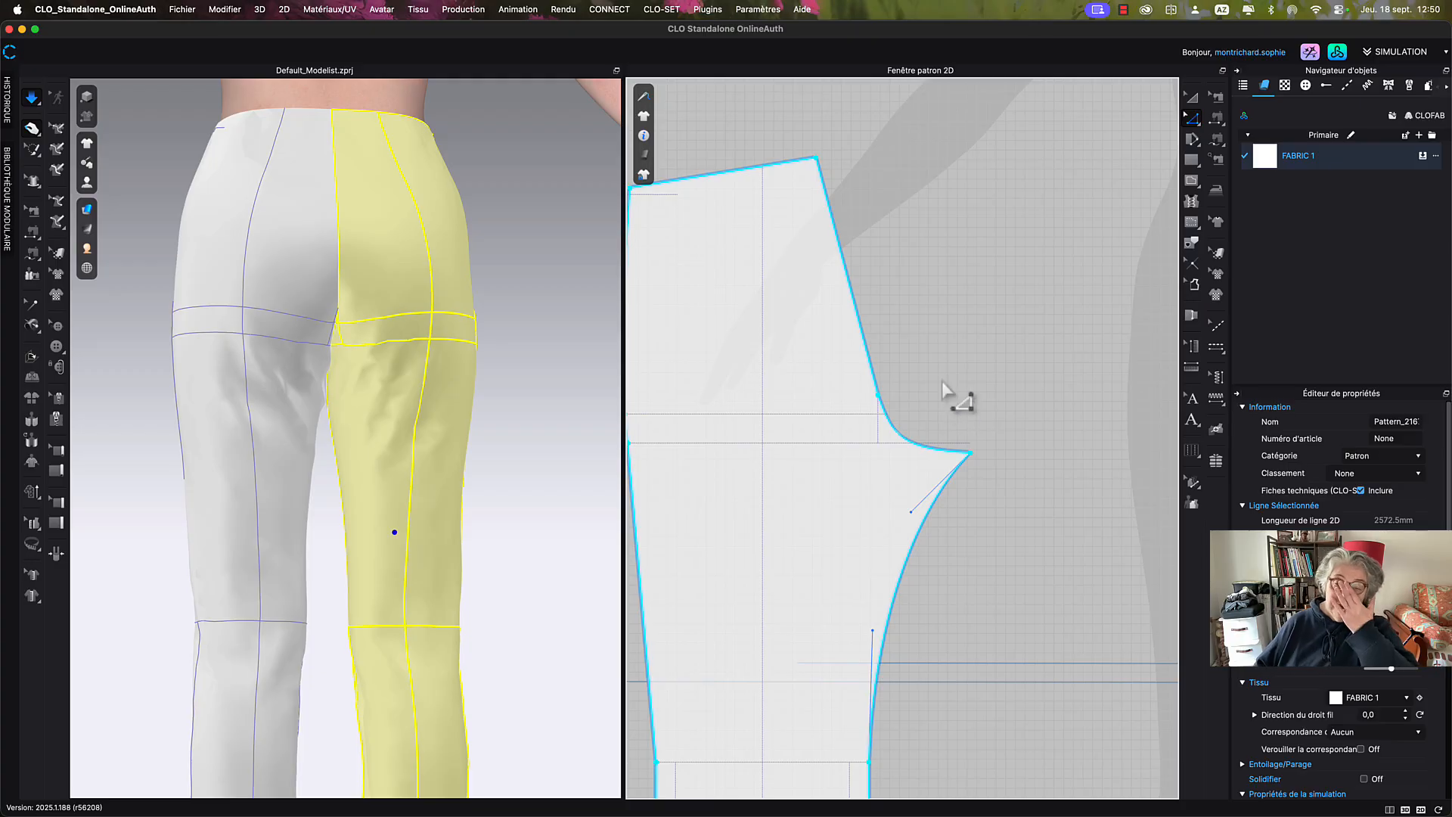
left_click(919, 446)
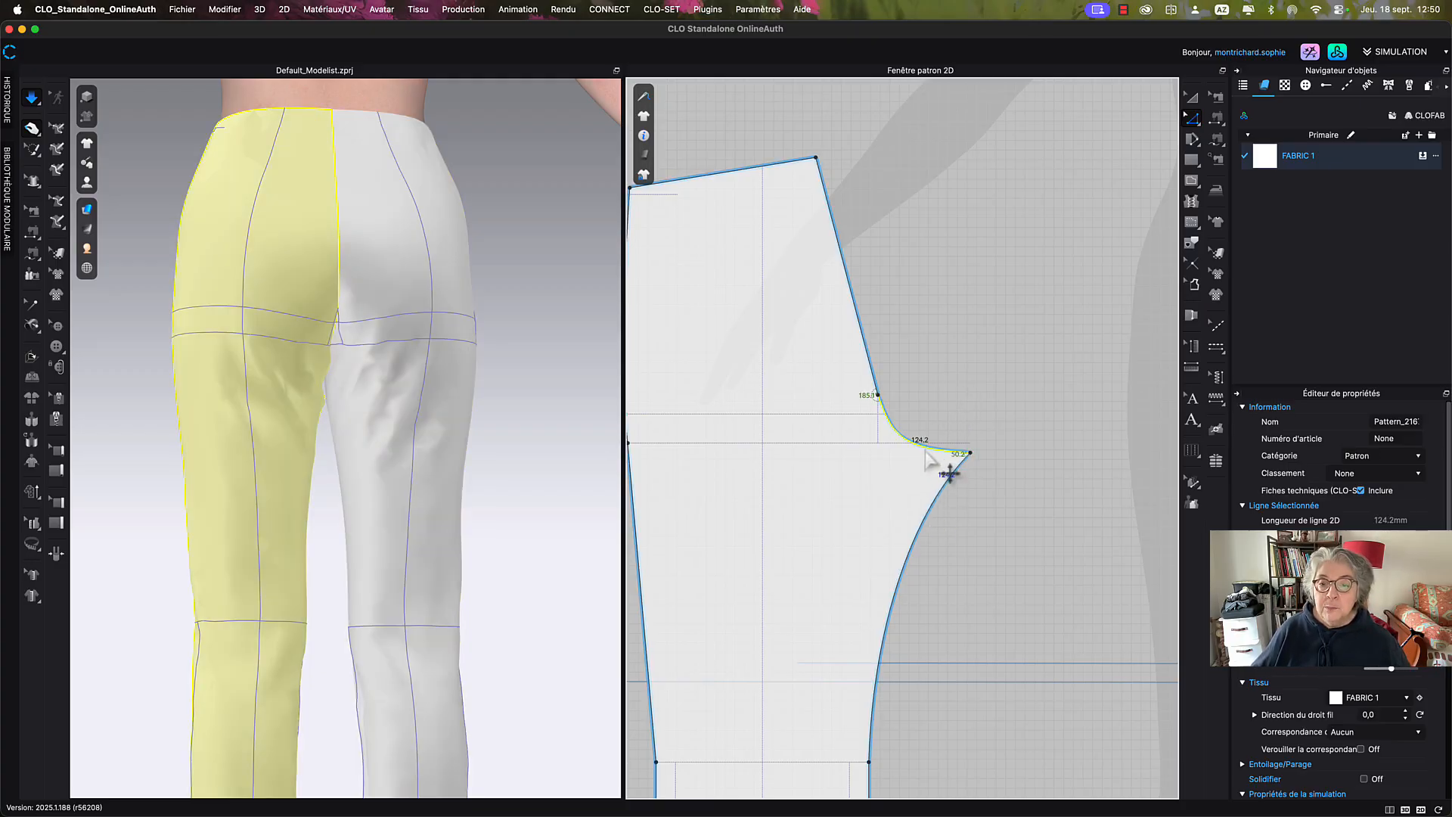
left_click(969, 454)
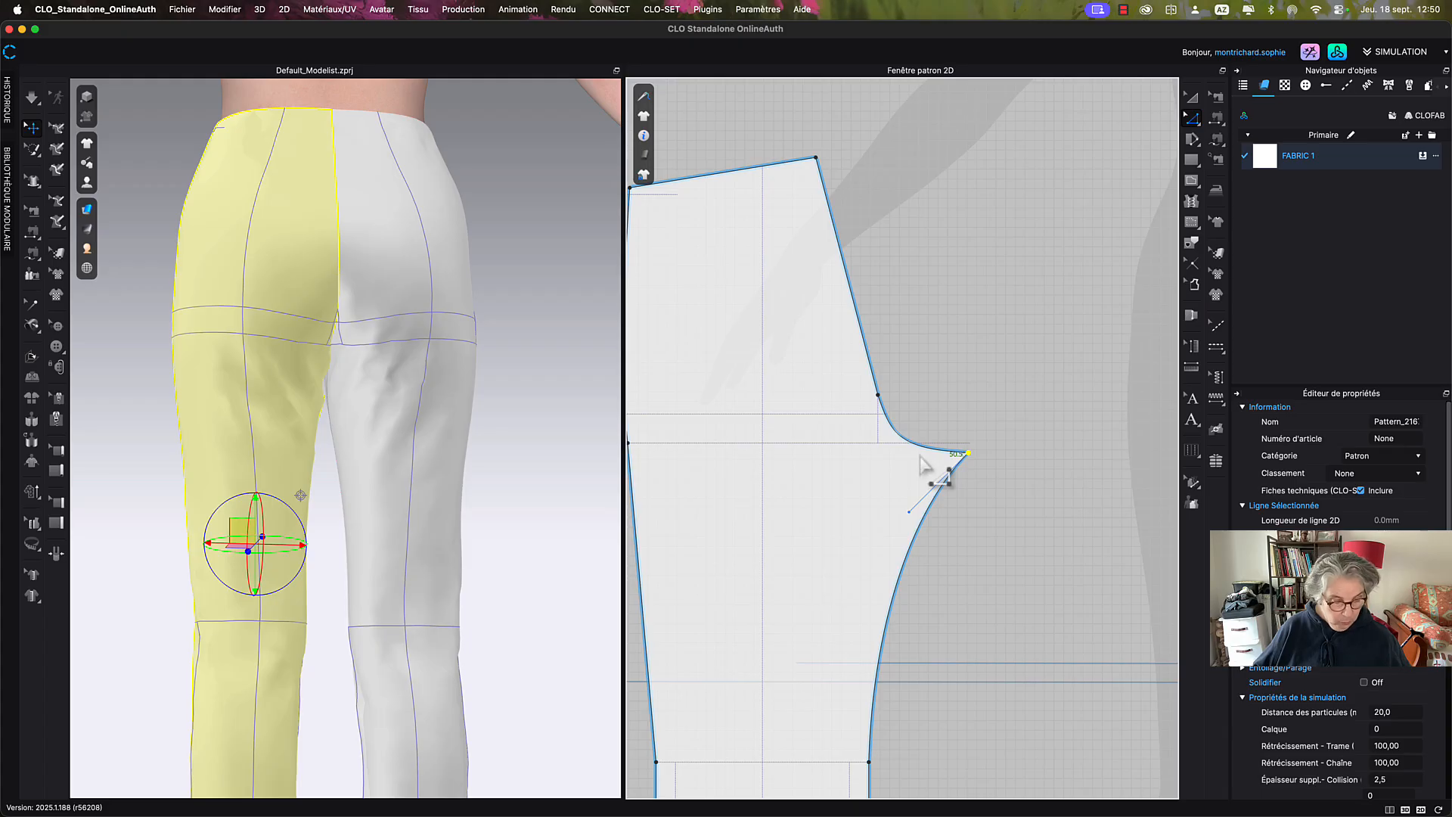
left_click(968, 453)
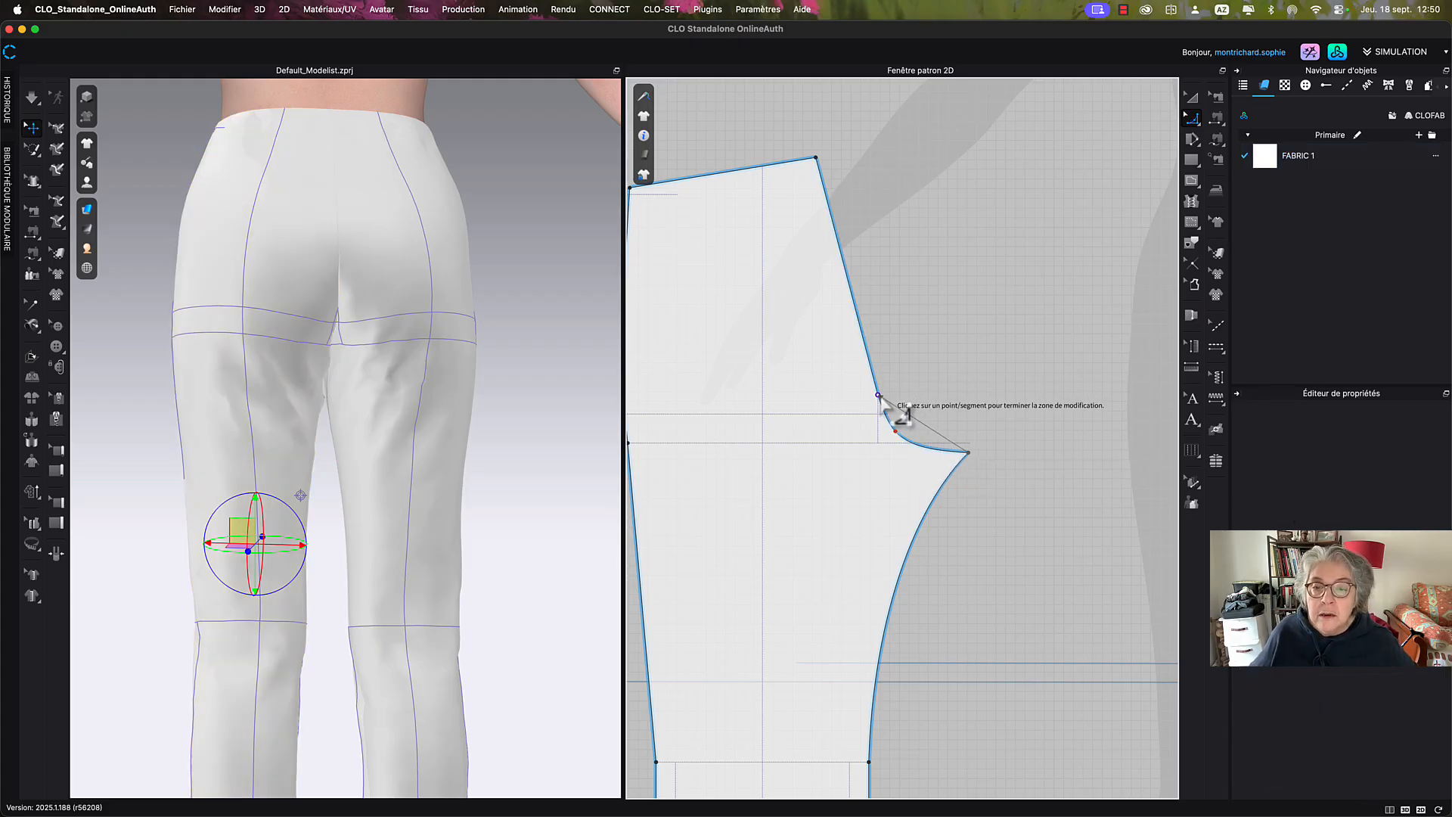
left_click(909, 446)
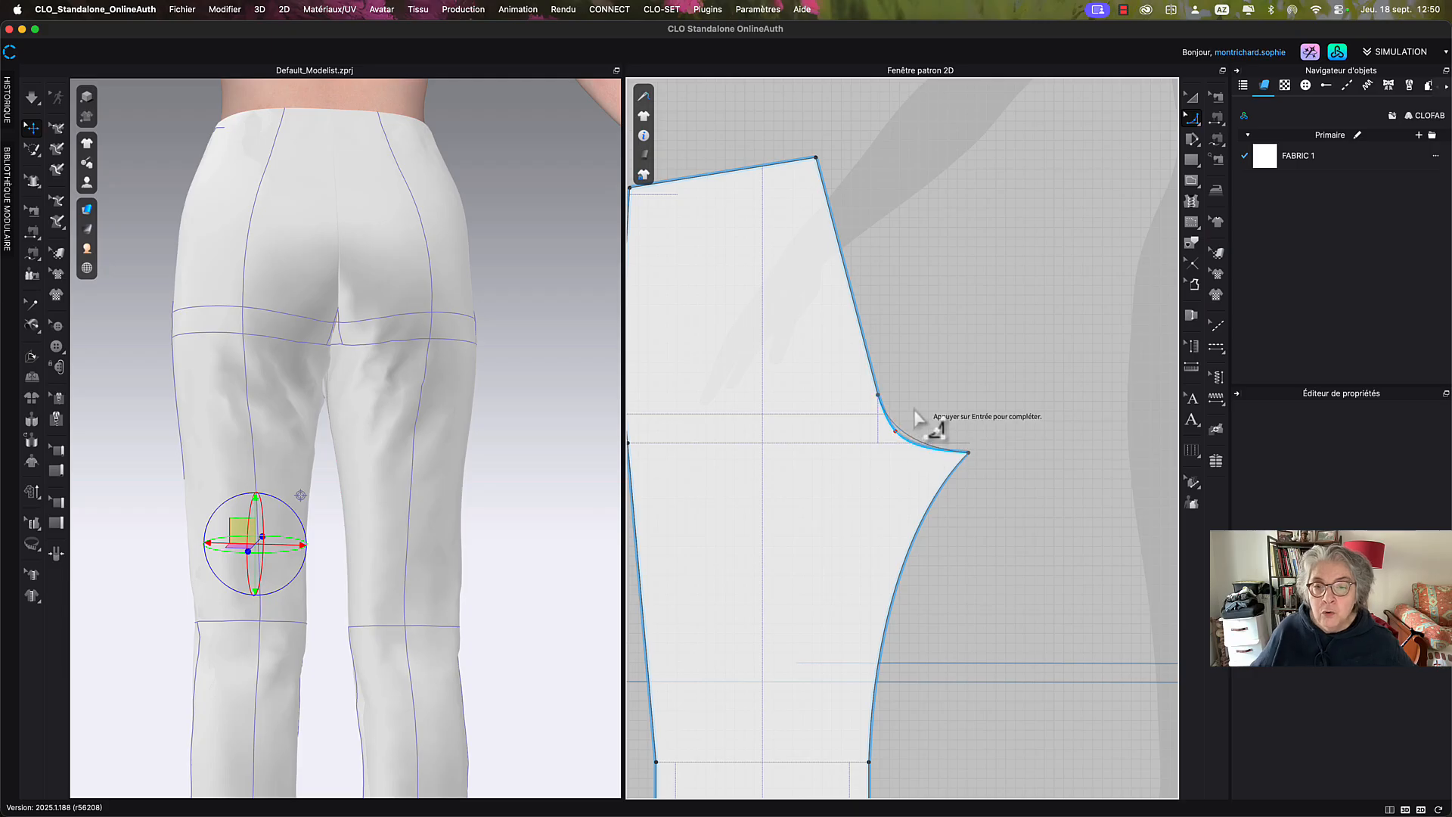
left_click(915, 413)
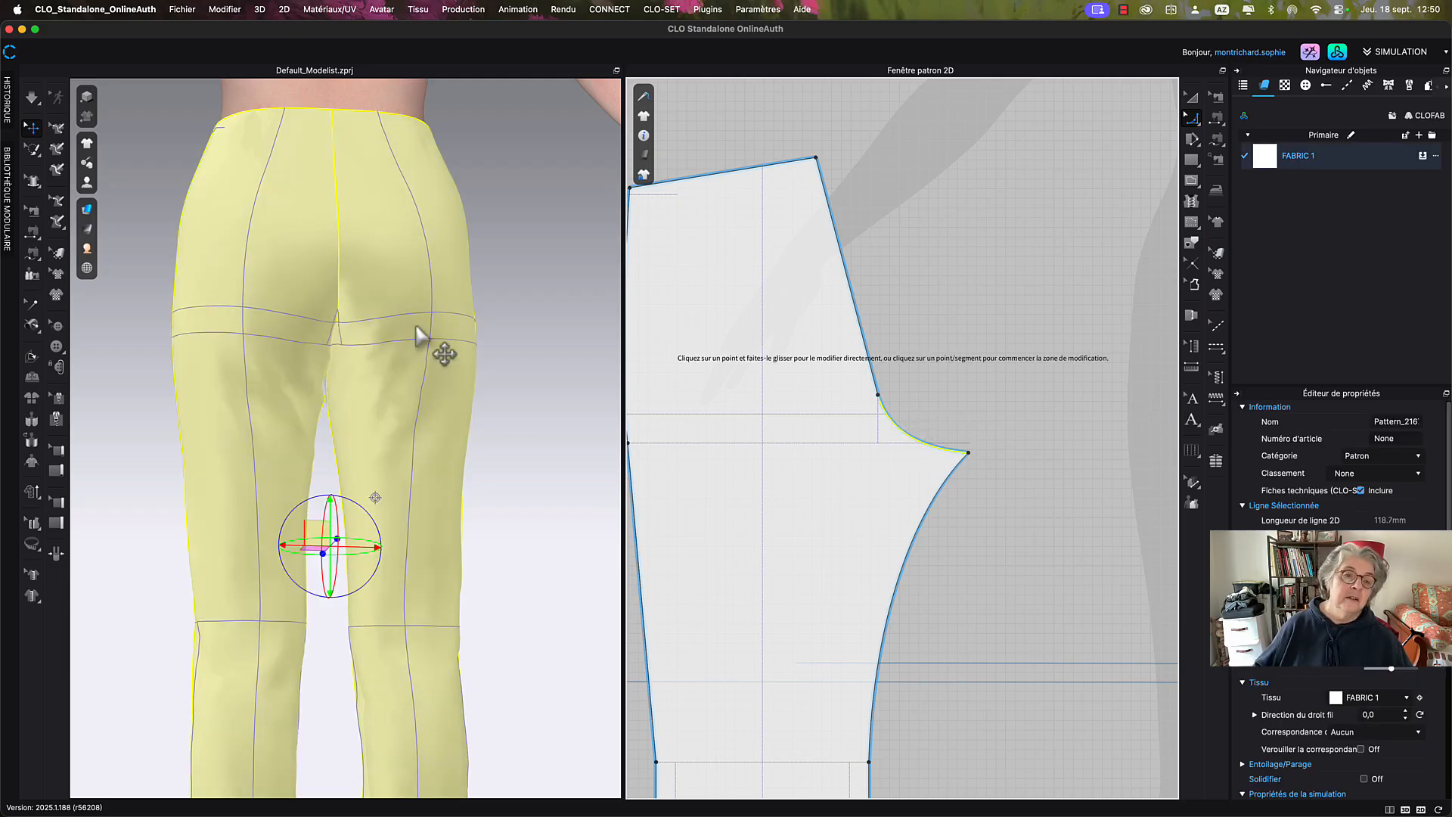
Simulate the trousers with the smoothed back crotch curve and tug the fabric at the back of both thighs to settle the folds.
key("space")
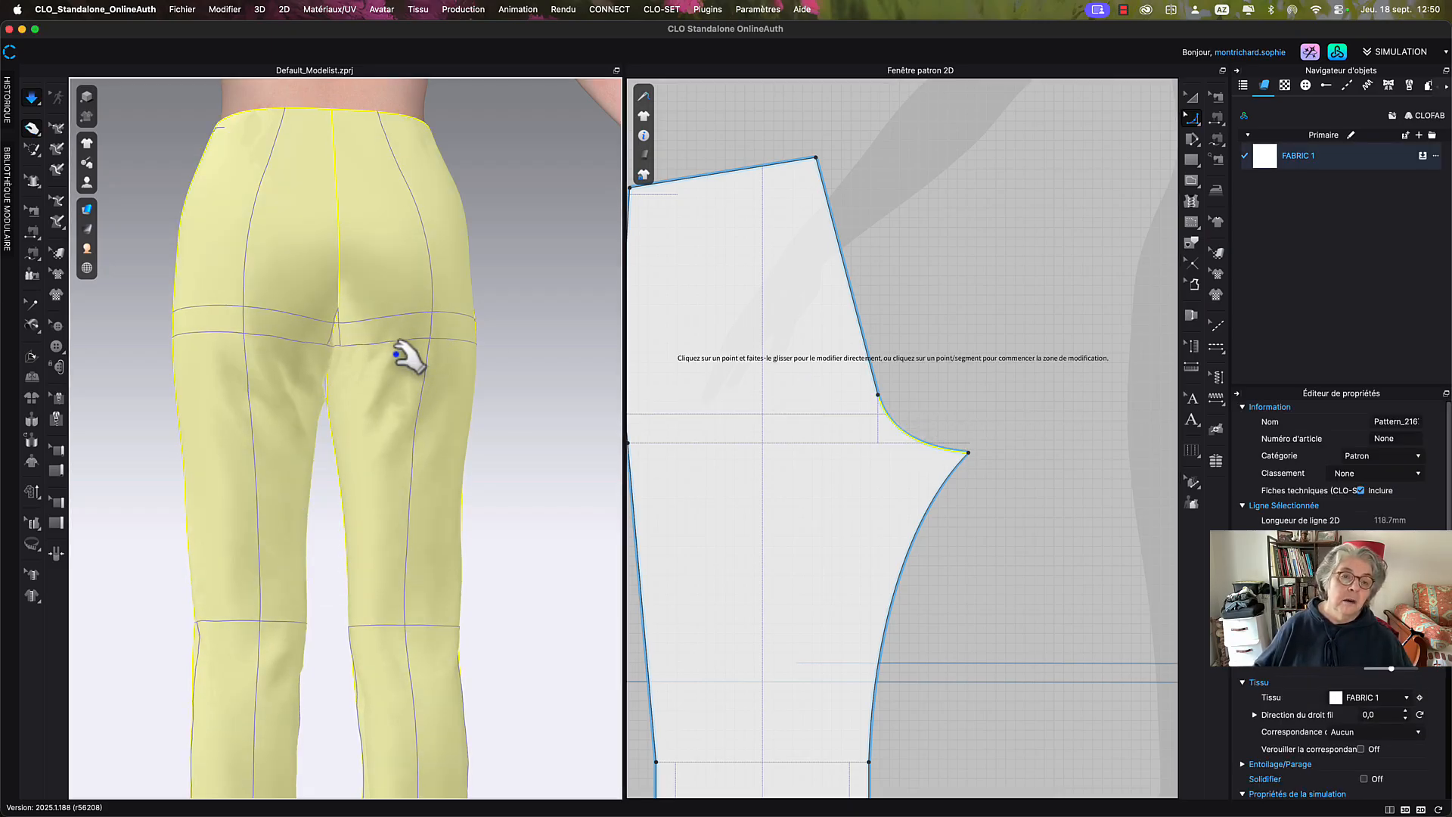
left_click(401, 356)
left_click_drag(282, 387, 268, 421)
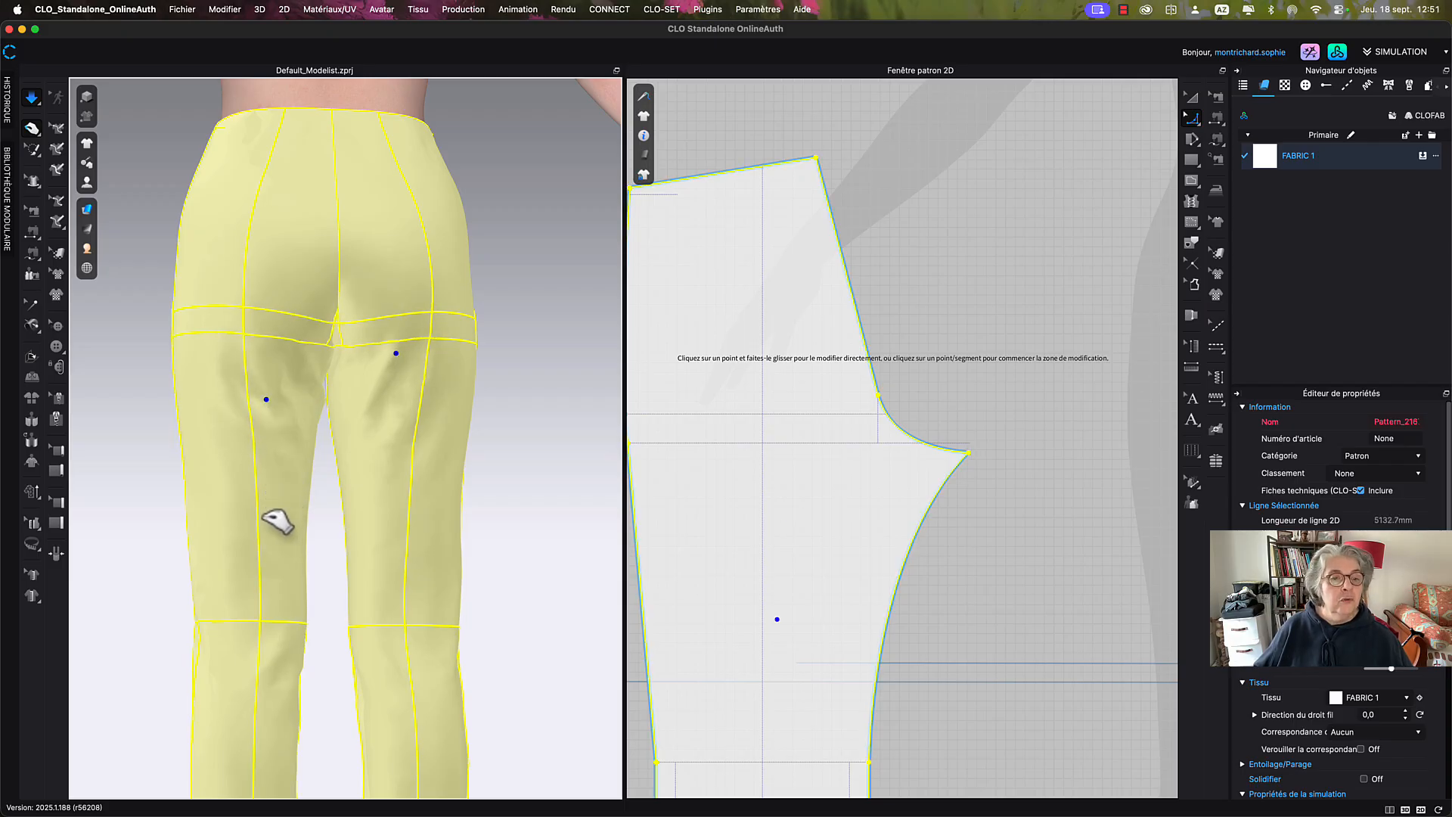
left_click_drag(253, 537, 258, 534)
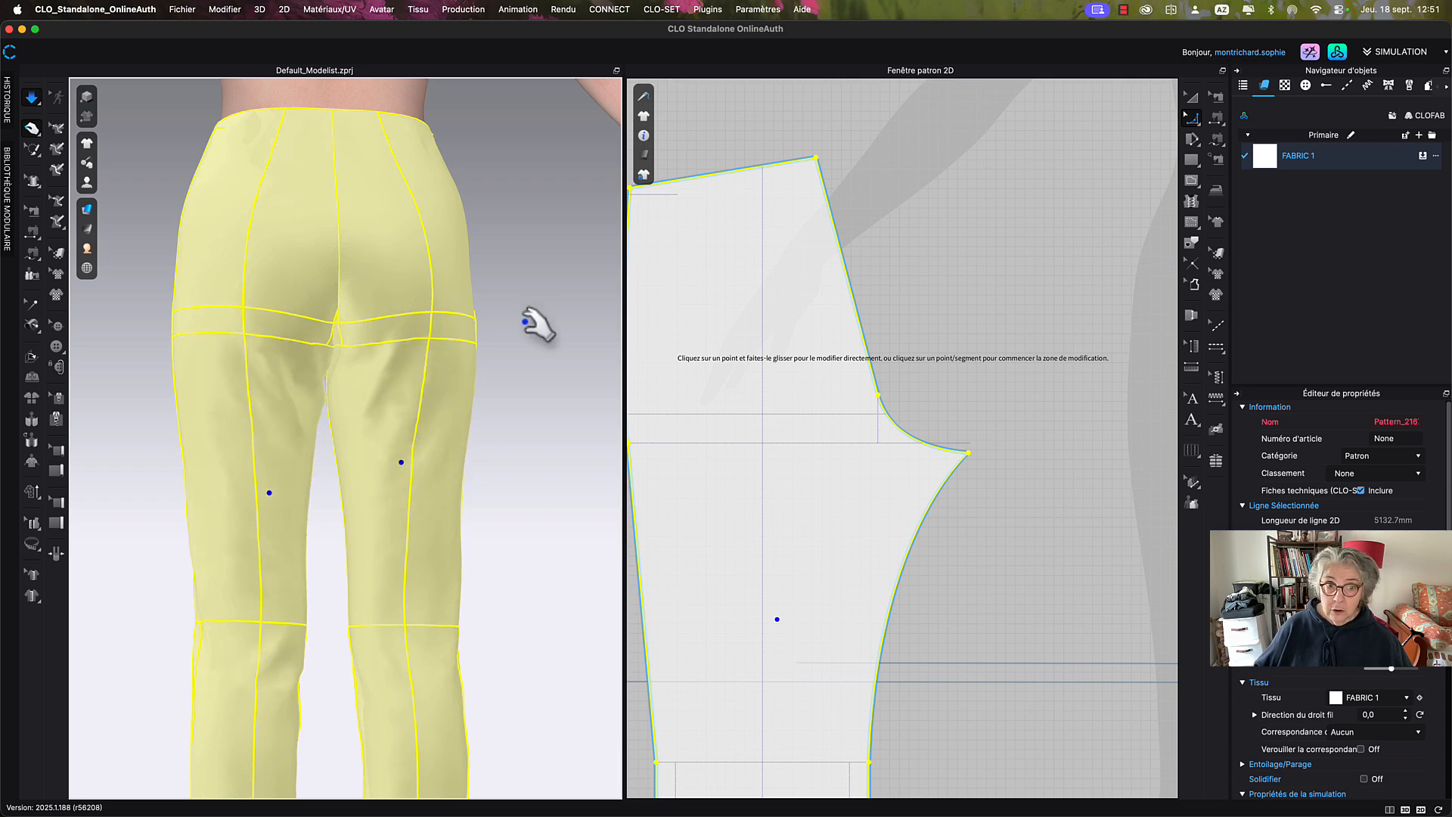
Smooth the front piece's crotch curve, starting the edit range at the crotch point.
right_click_drag(518, 337, 662, 355)
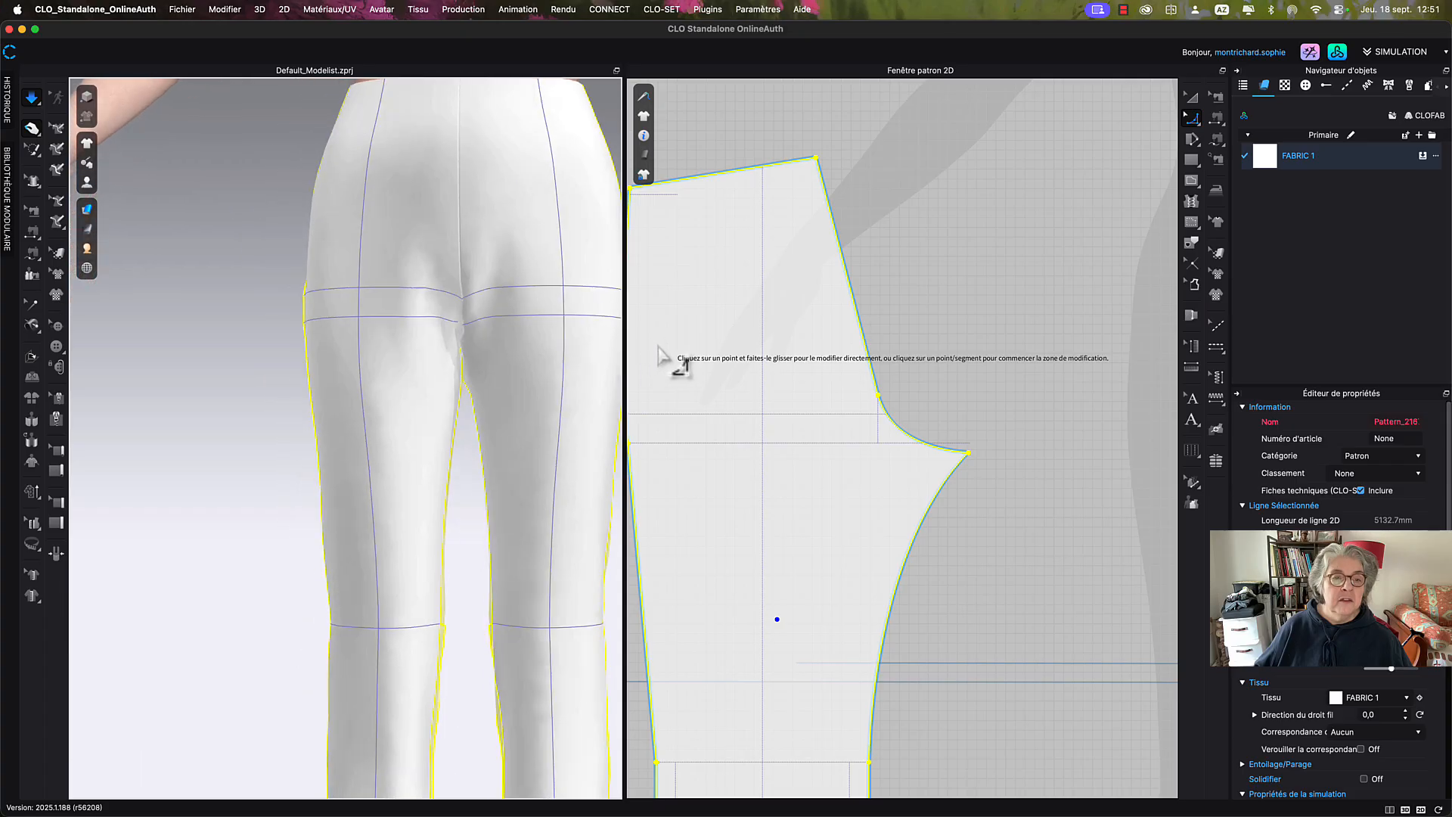
scroll(1008, 341, "down", 5)
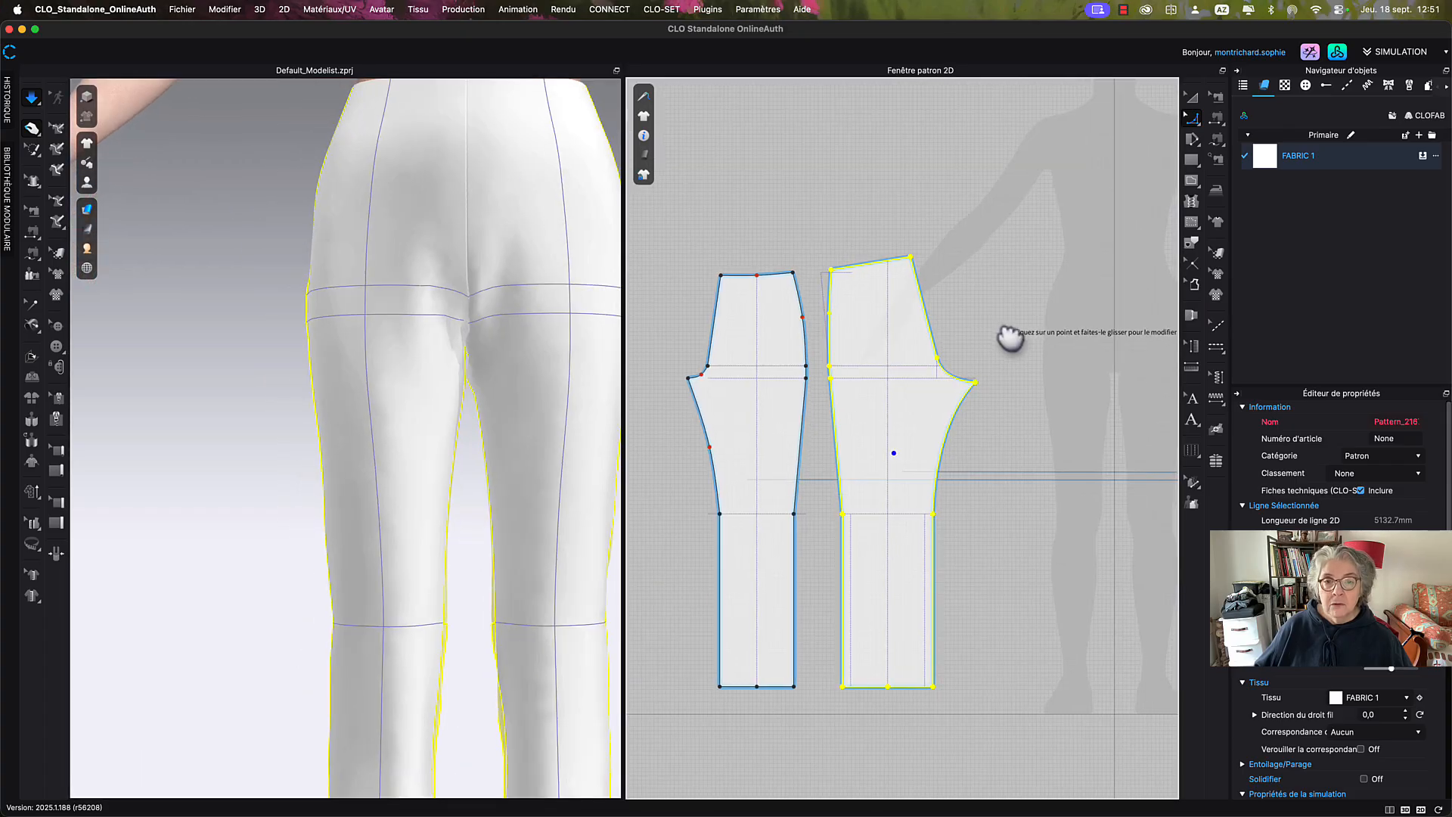
scroll(817, 402, "up", 8)
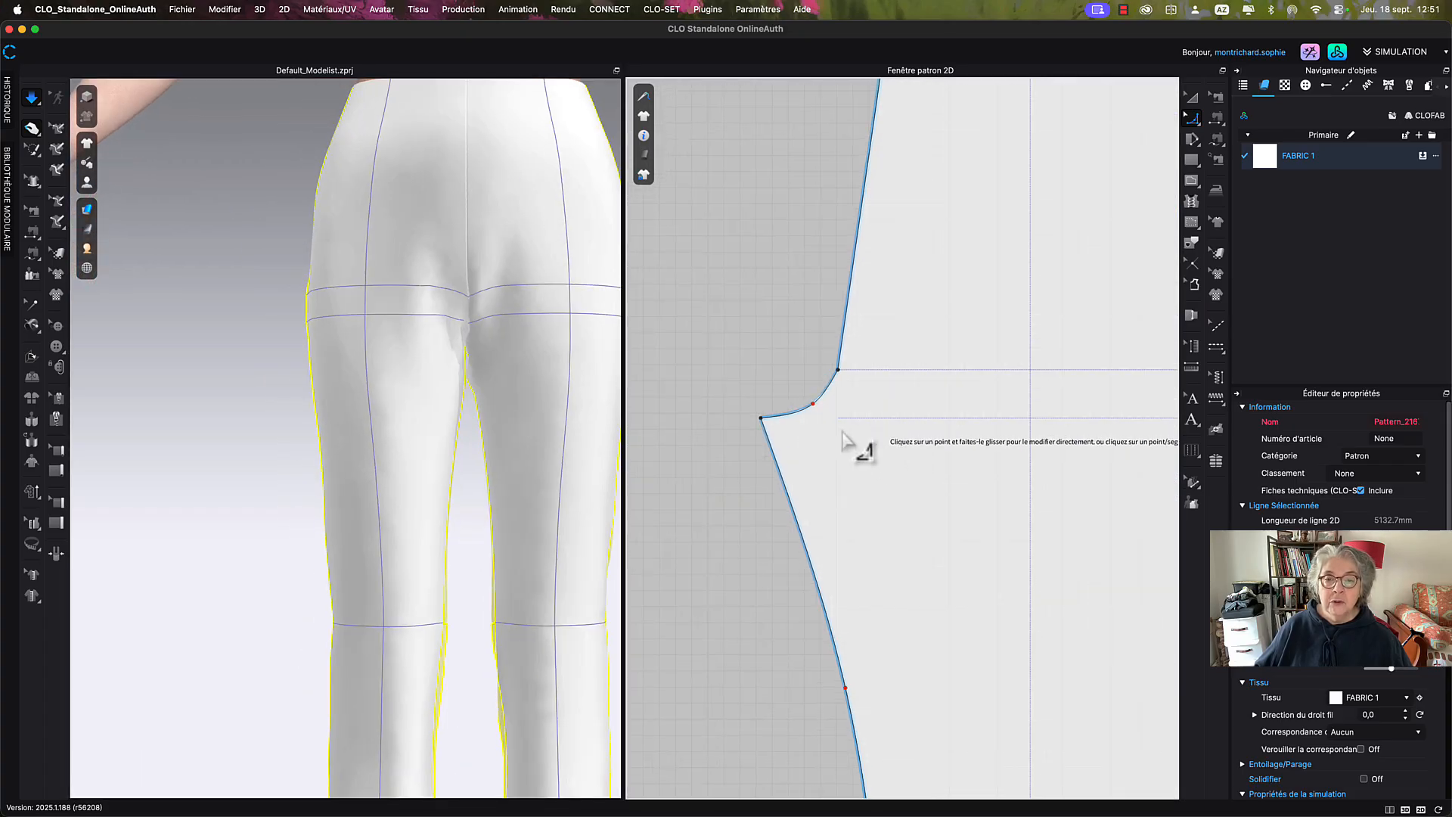
left_click(762, 418)
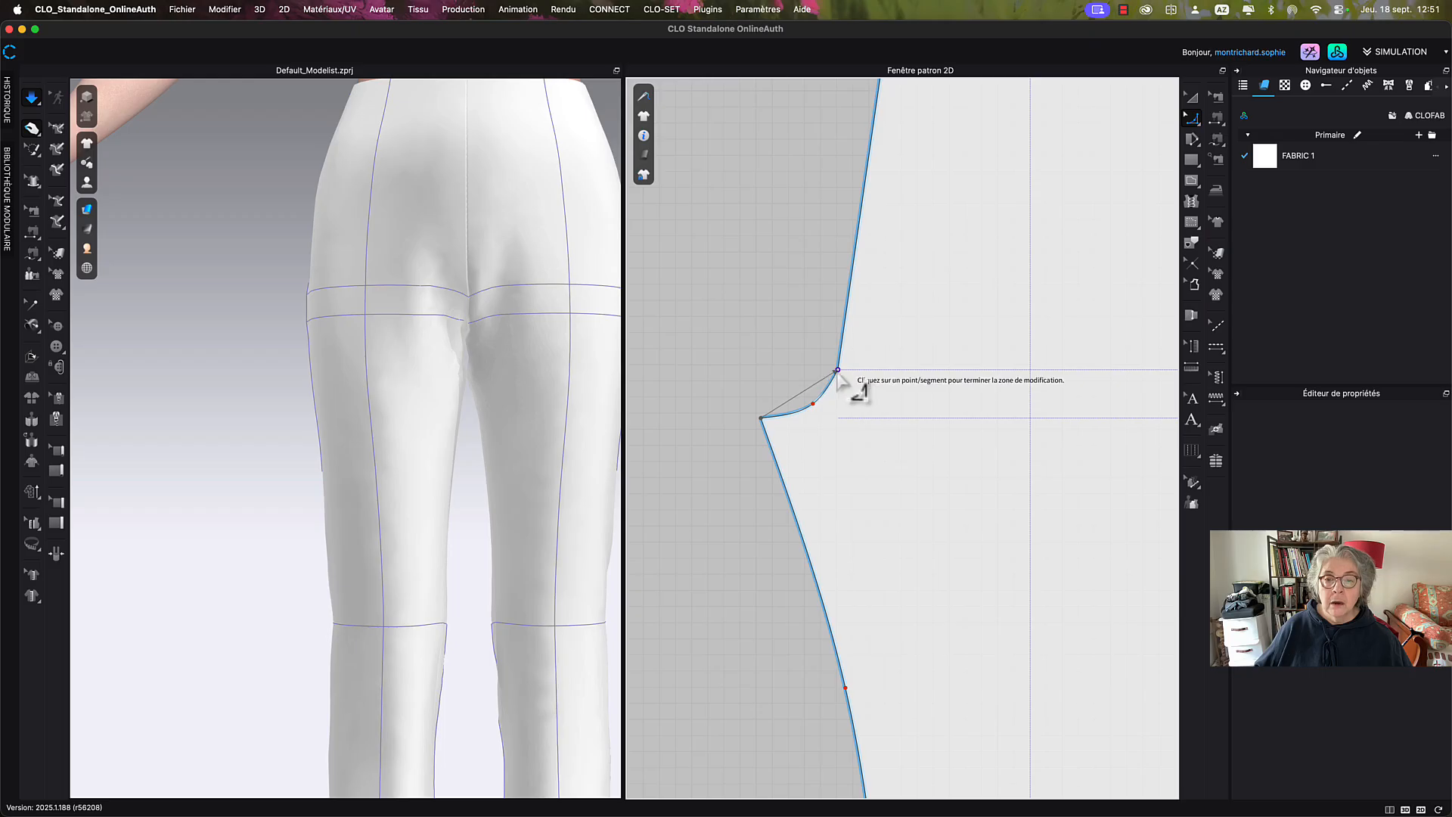
Deepen the front crotch curve to about 62 mm long, then simulate the trousers and tug the fabric at the upper thigh.
left_click(828, 408)
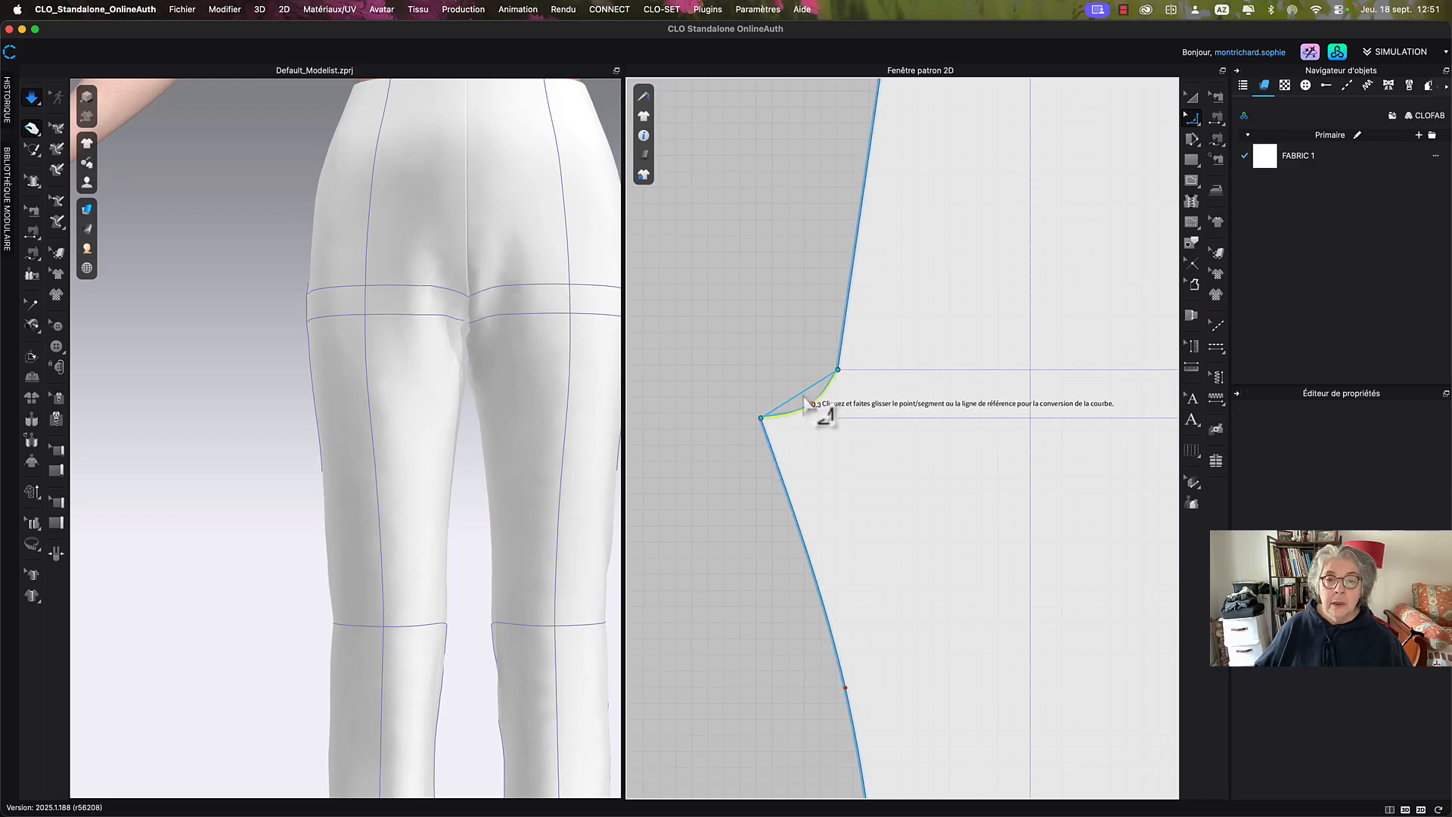
left_click_drag(803, 397, 819, 409)
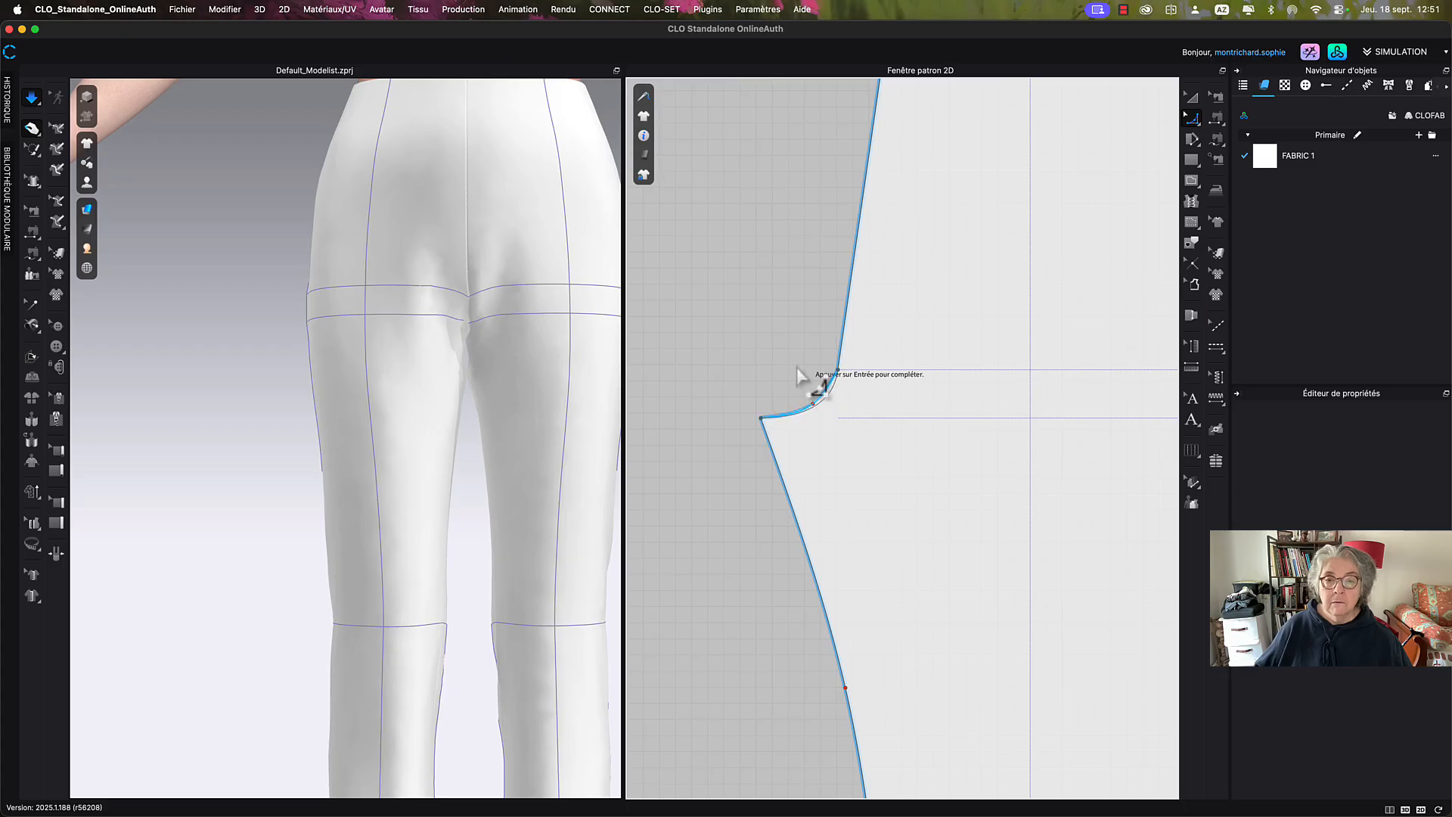
key("Return")
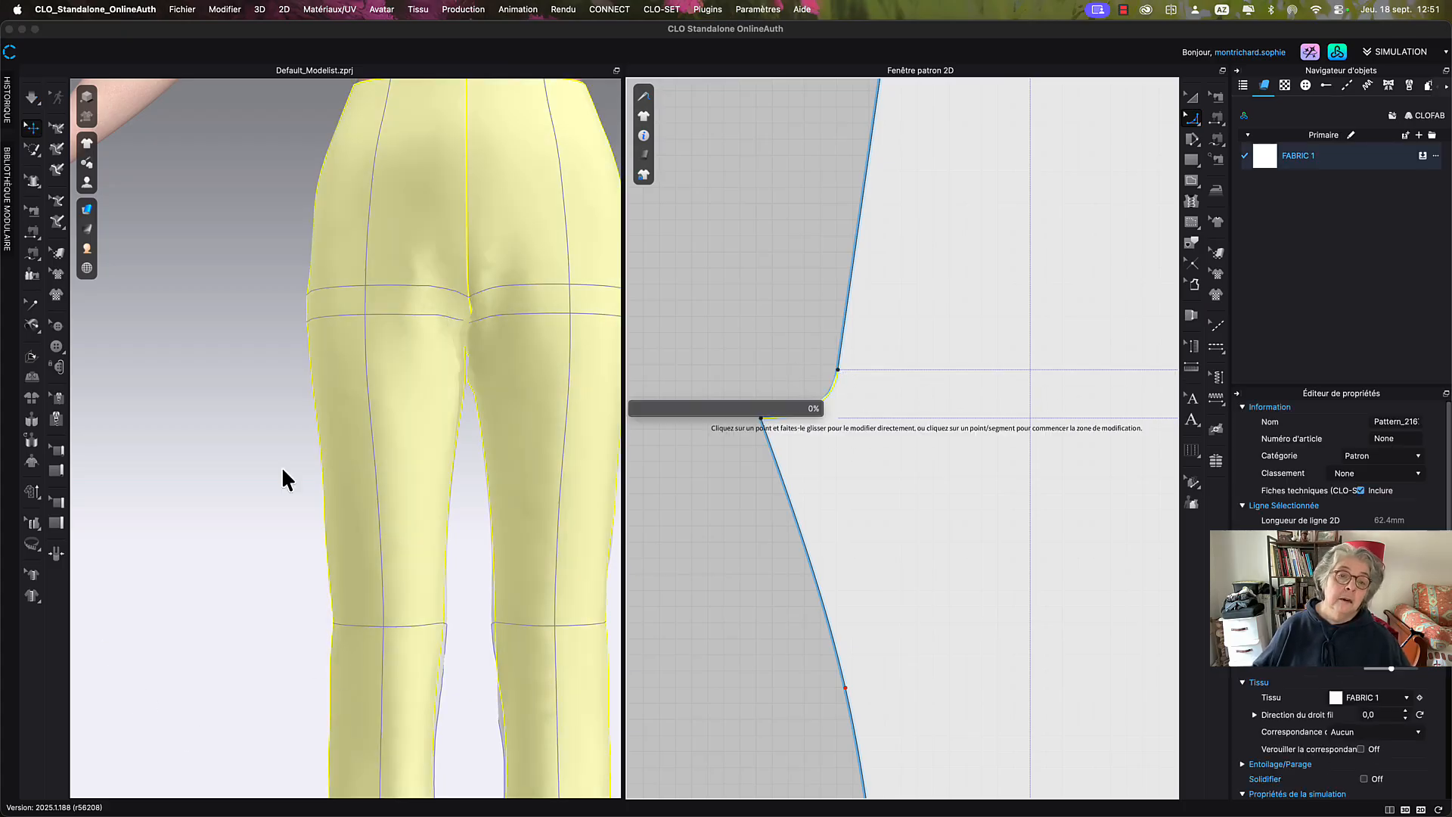
key("space")
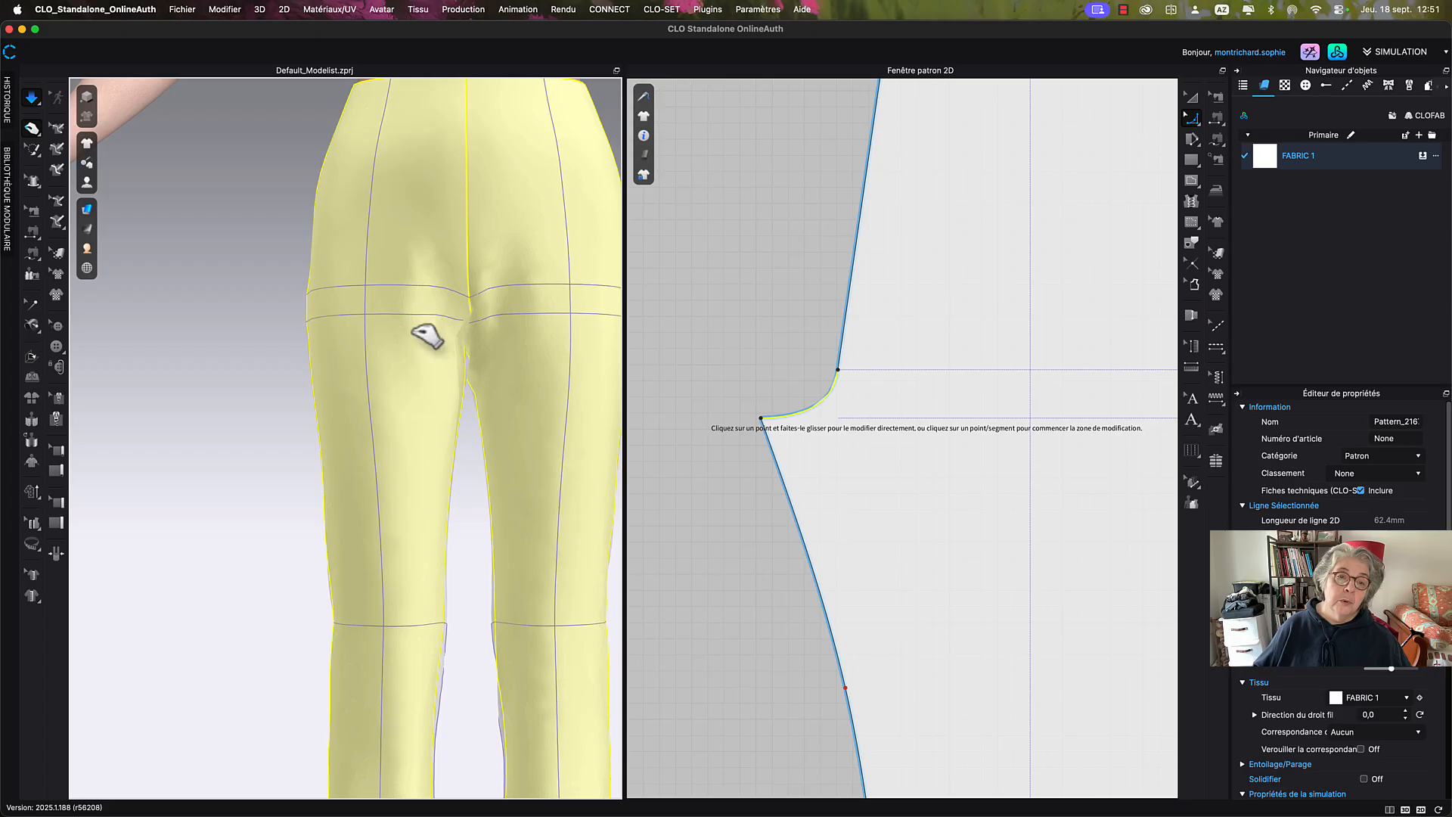
left_click_drag(417, 331, 411, 333)
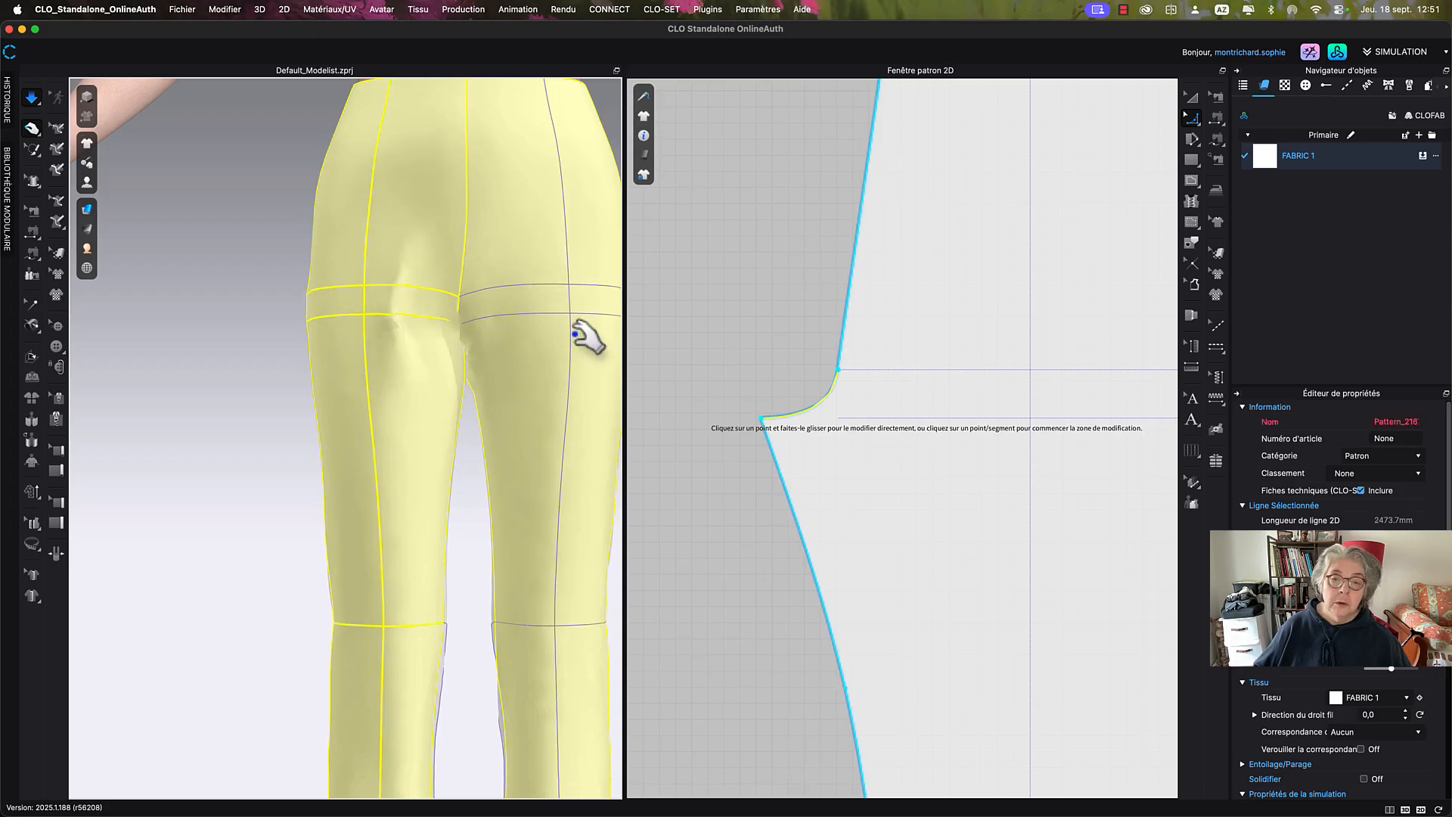
left_click(786, 334)
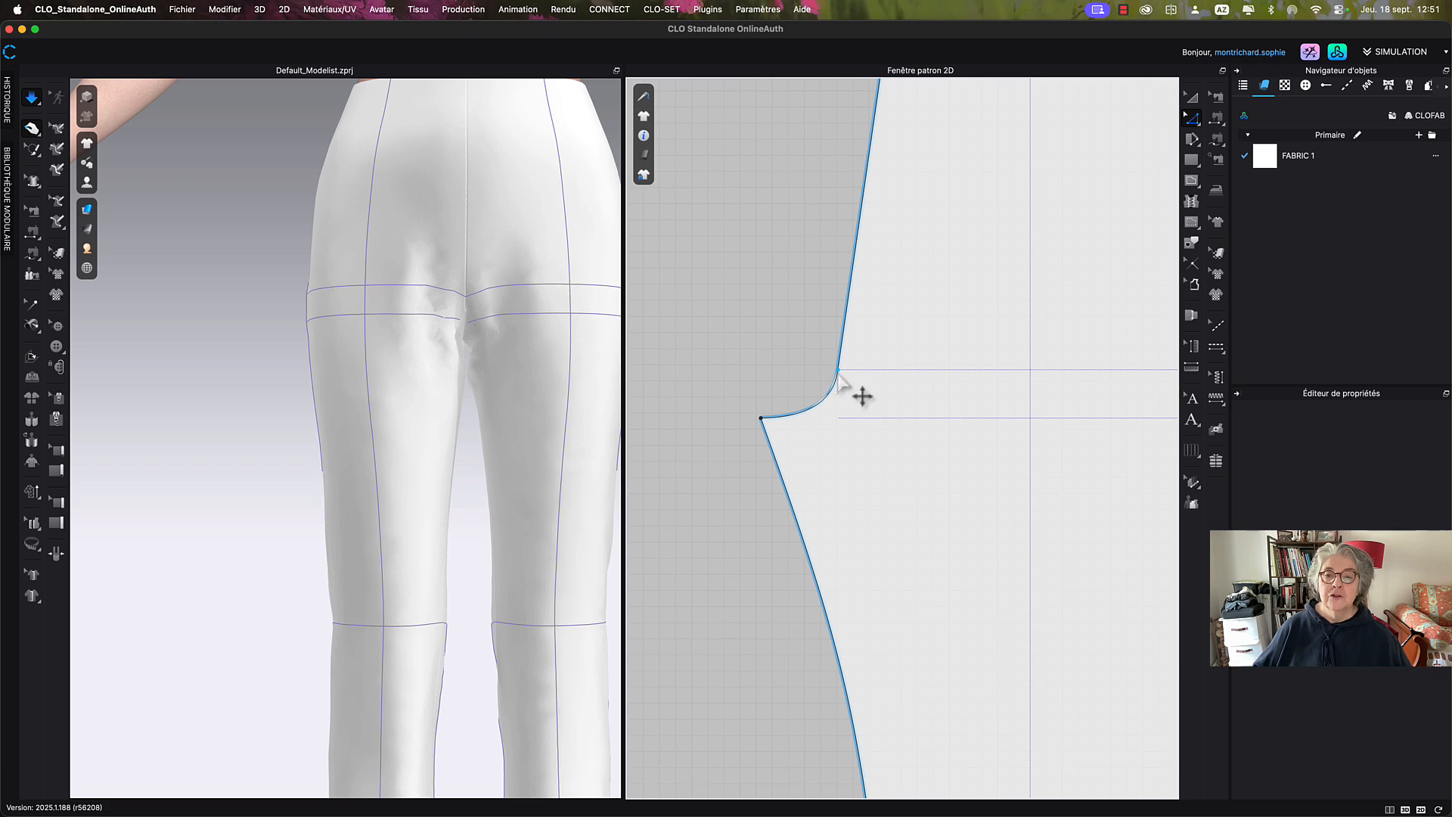
Move the upper point of the front crotch curve 5 mm horizontally into the pattern piece, with 0 mm on the Y axis.
left_click(838, 371)
left_click_drag(840, 372, 839, 375)
right_click(839, 375)
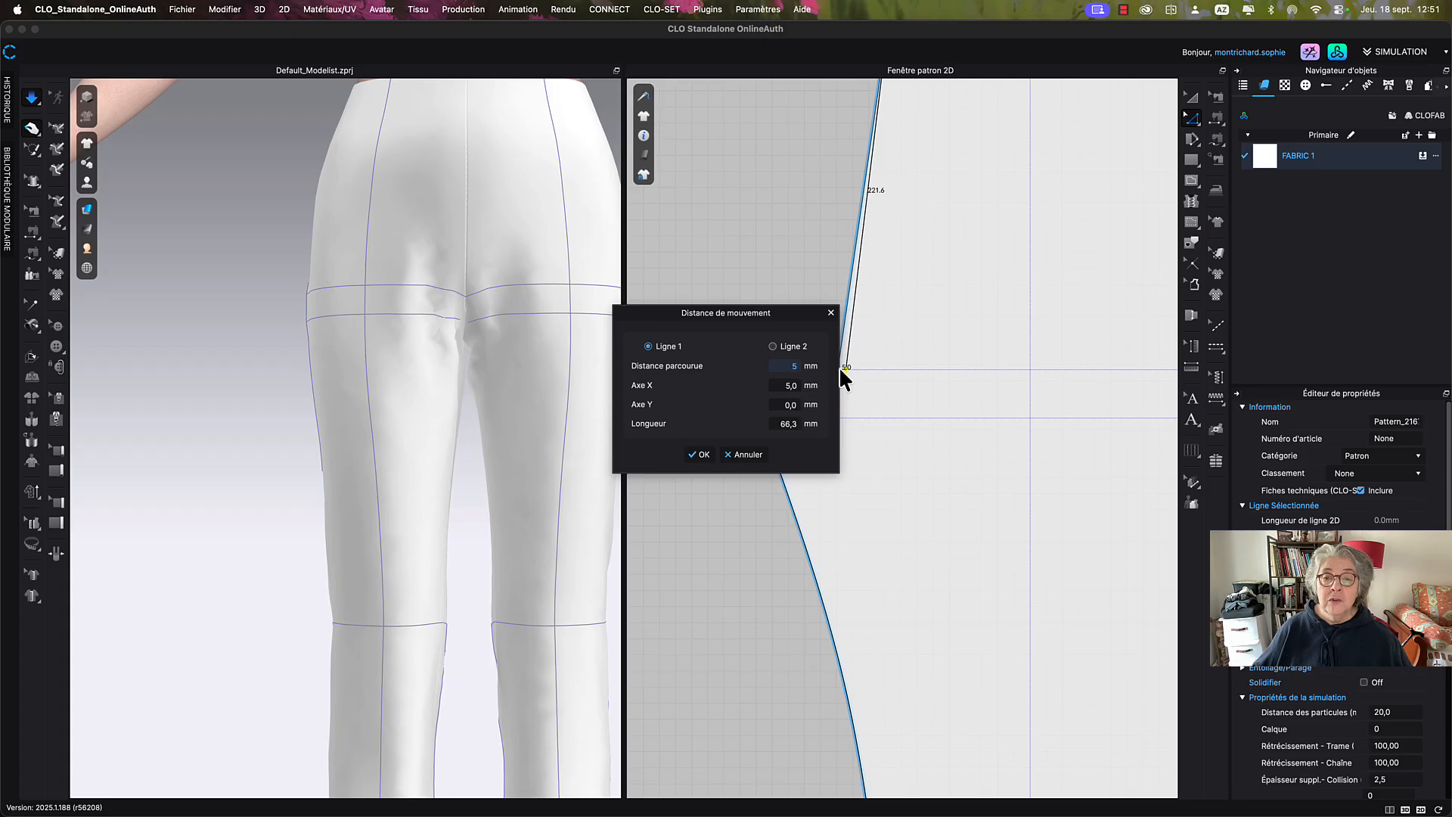
left_click(697, 454)
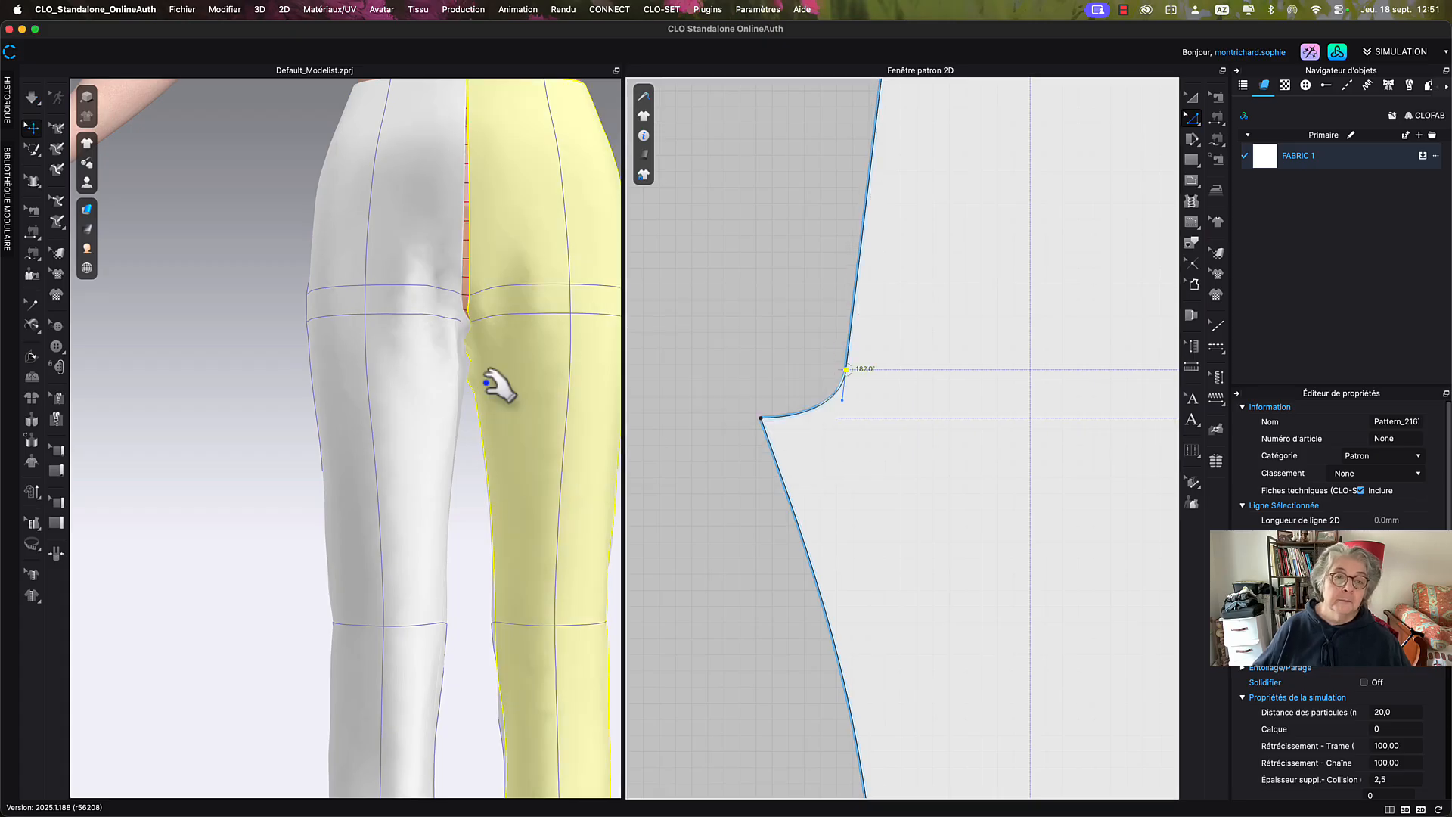
Simulate the trousers and pull the fabric on both front legs near the crotch to settle the drape.
key("space")
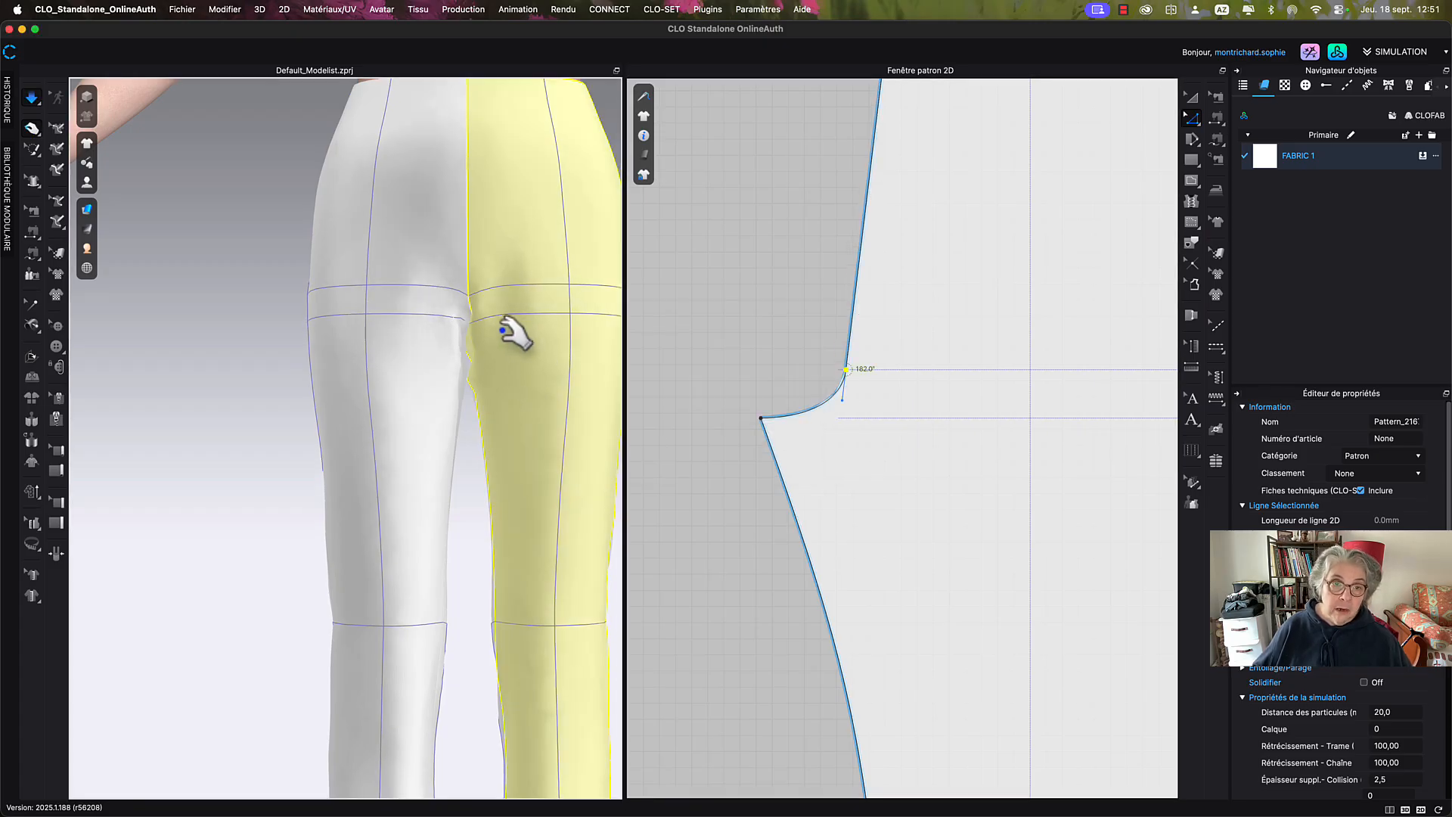
left_click(495, 326)
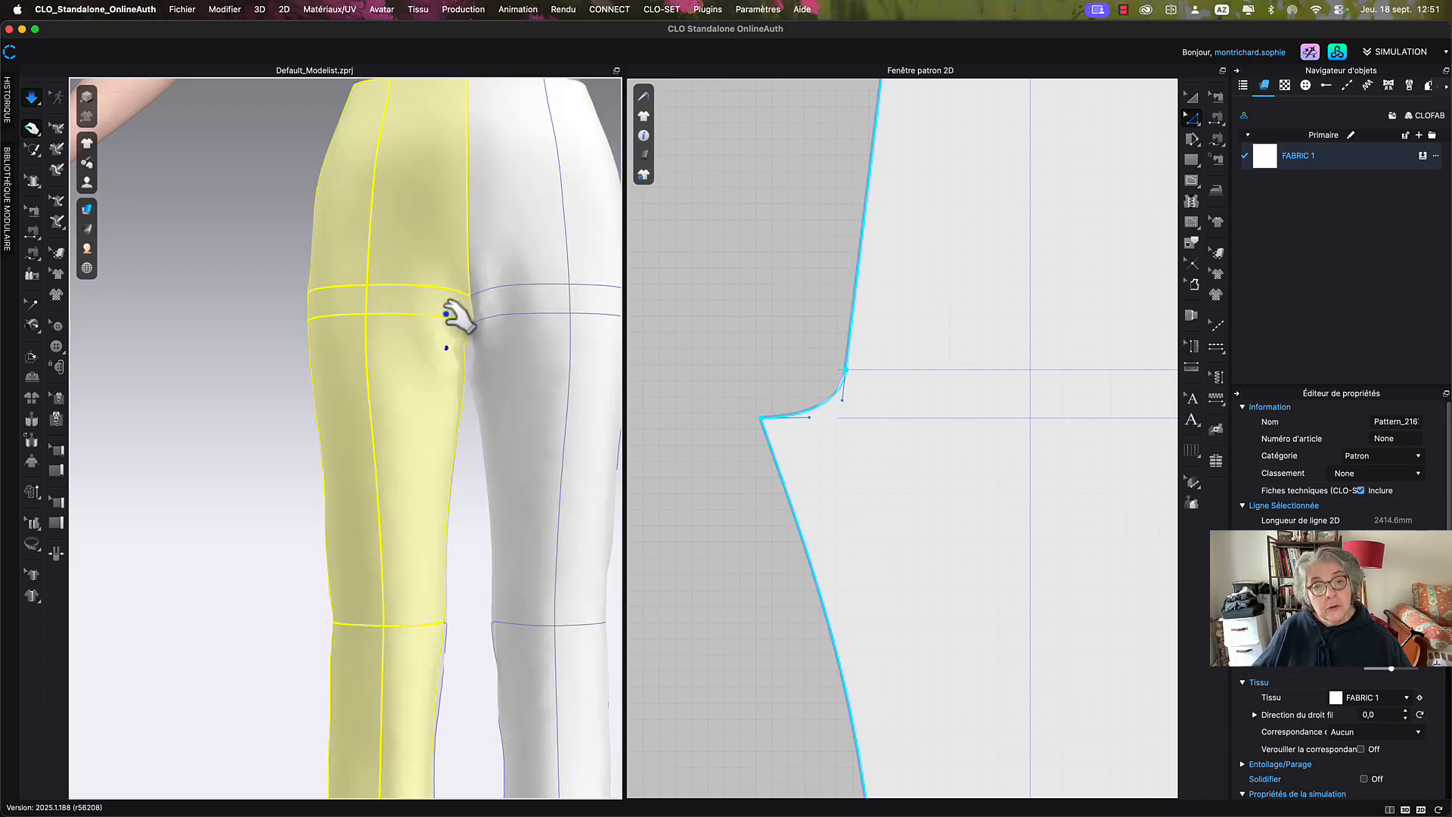
left_click(502, 337)
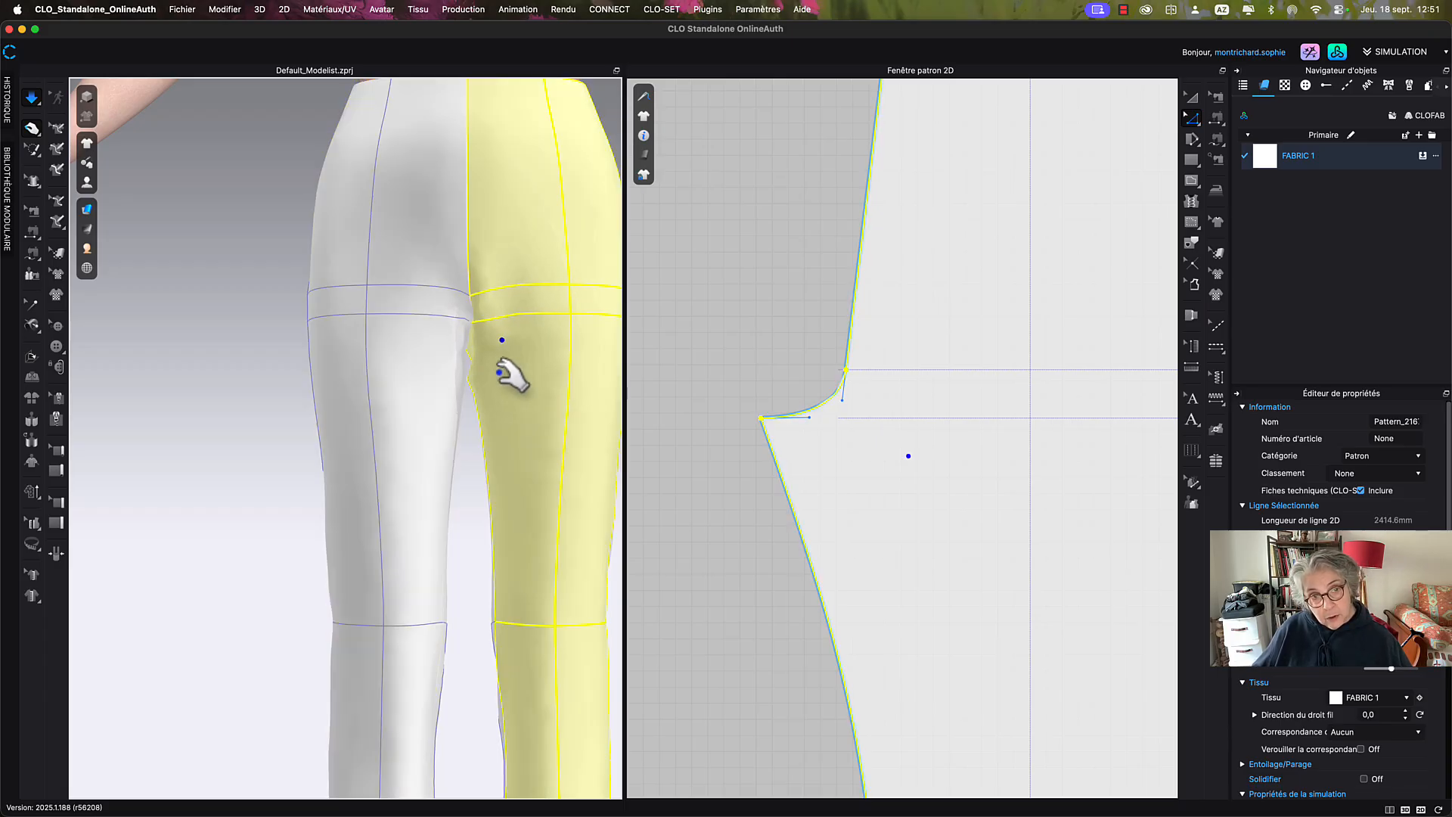
left_click(439, 392)
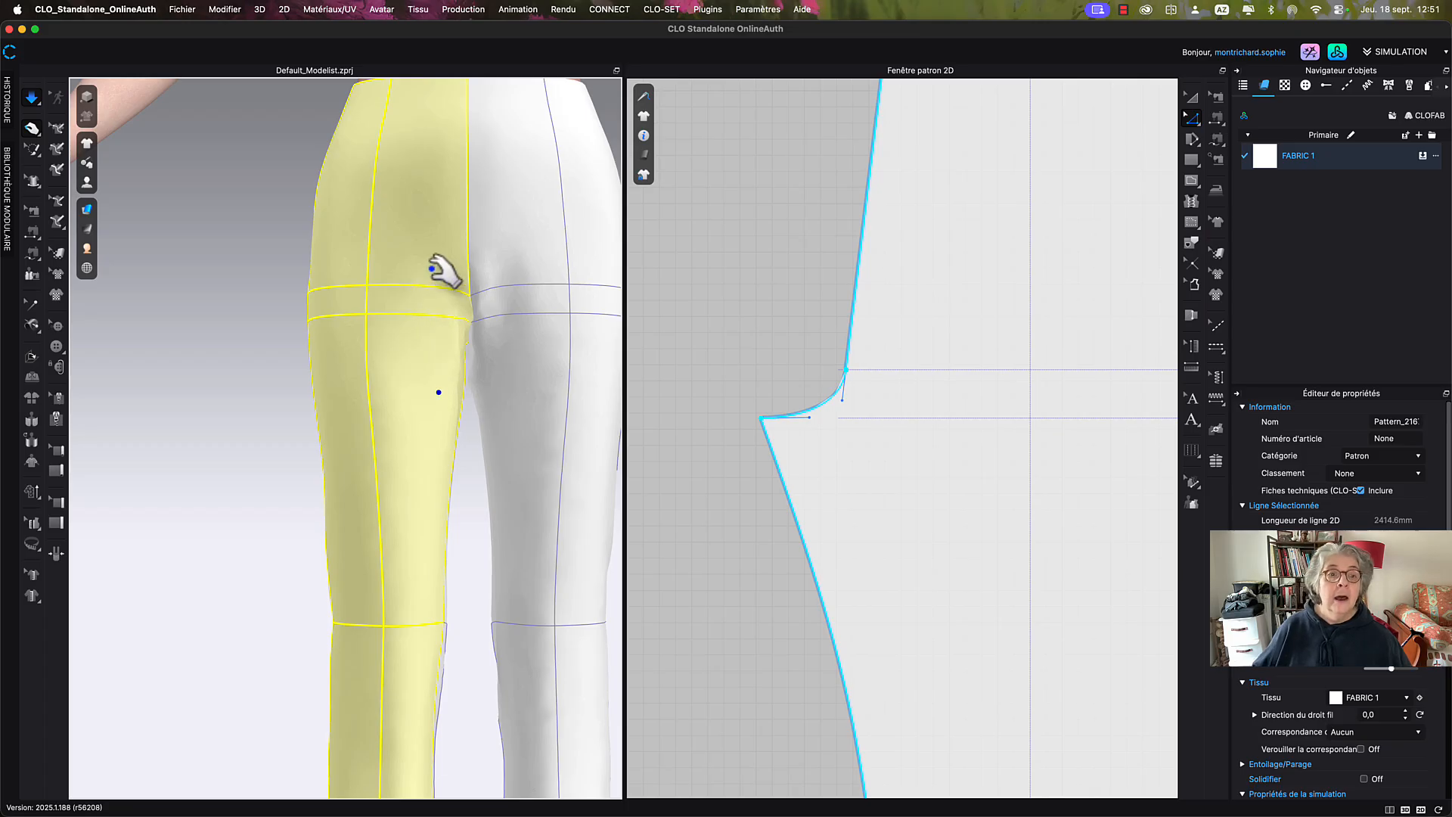
Pull the front trouser hem forward over the shoe so the leg settles, then stop the simulation.
scroll(444, 286, "up", 3)
scroll(443, 286, "down", 3)
mouse_move(515, 287)
right_mouse_down()
mouse_move(460, 292)
mouse_move(496, 308)
mouse_move(549, 301)
mouse_move(529, 302)
right_mouse_up()
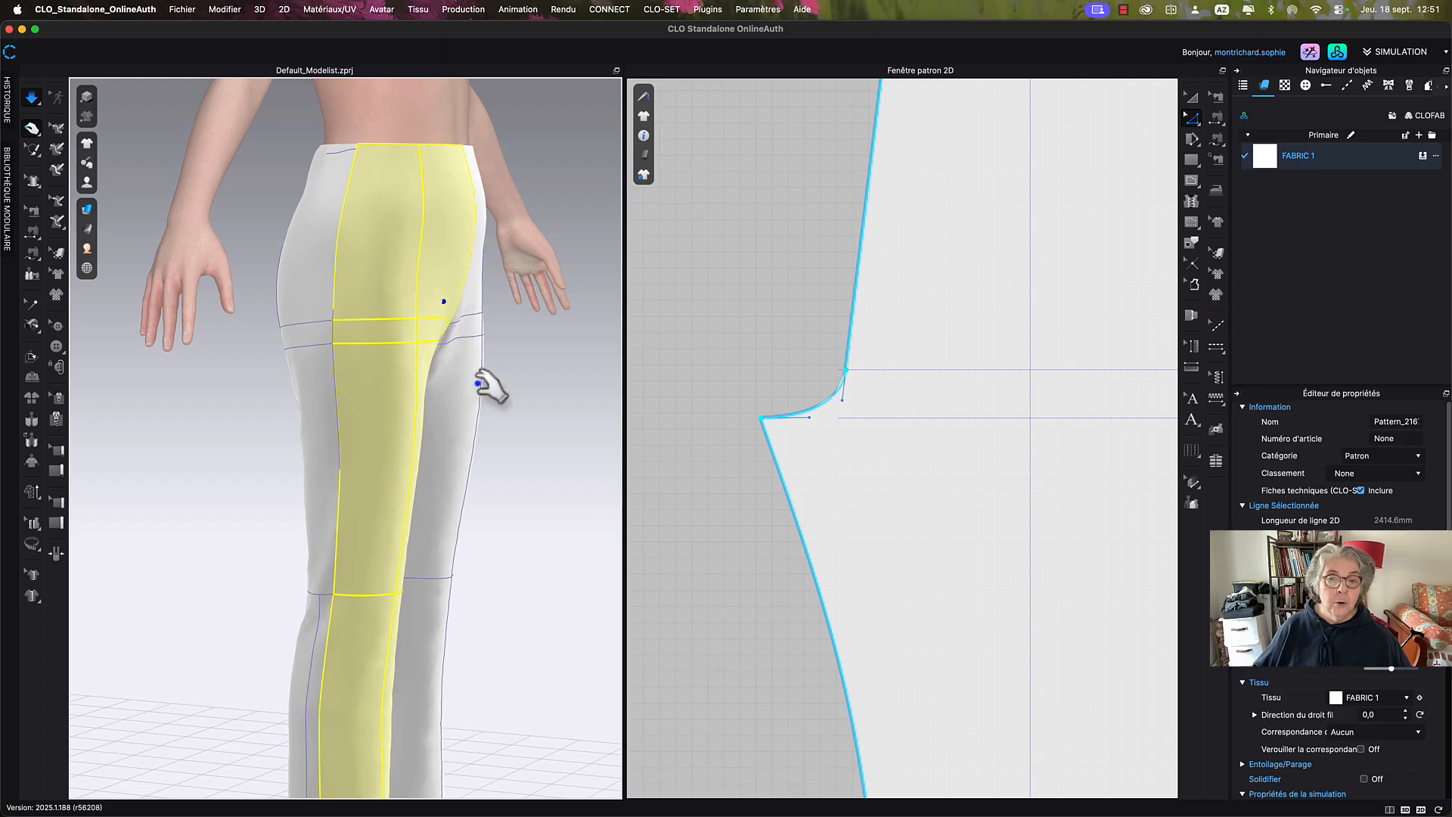
scroll(510, 406, "up", 3)
scroll(510, 405, "down", 2)
right_click_drag(352, 396, 371, 394)
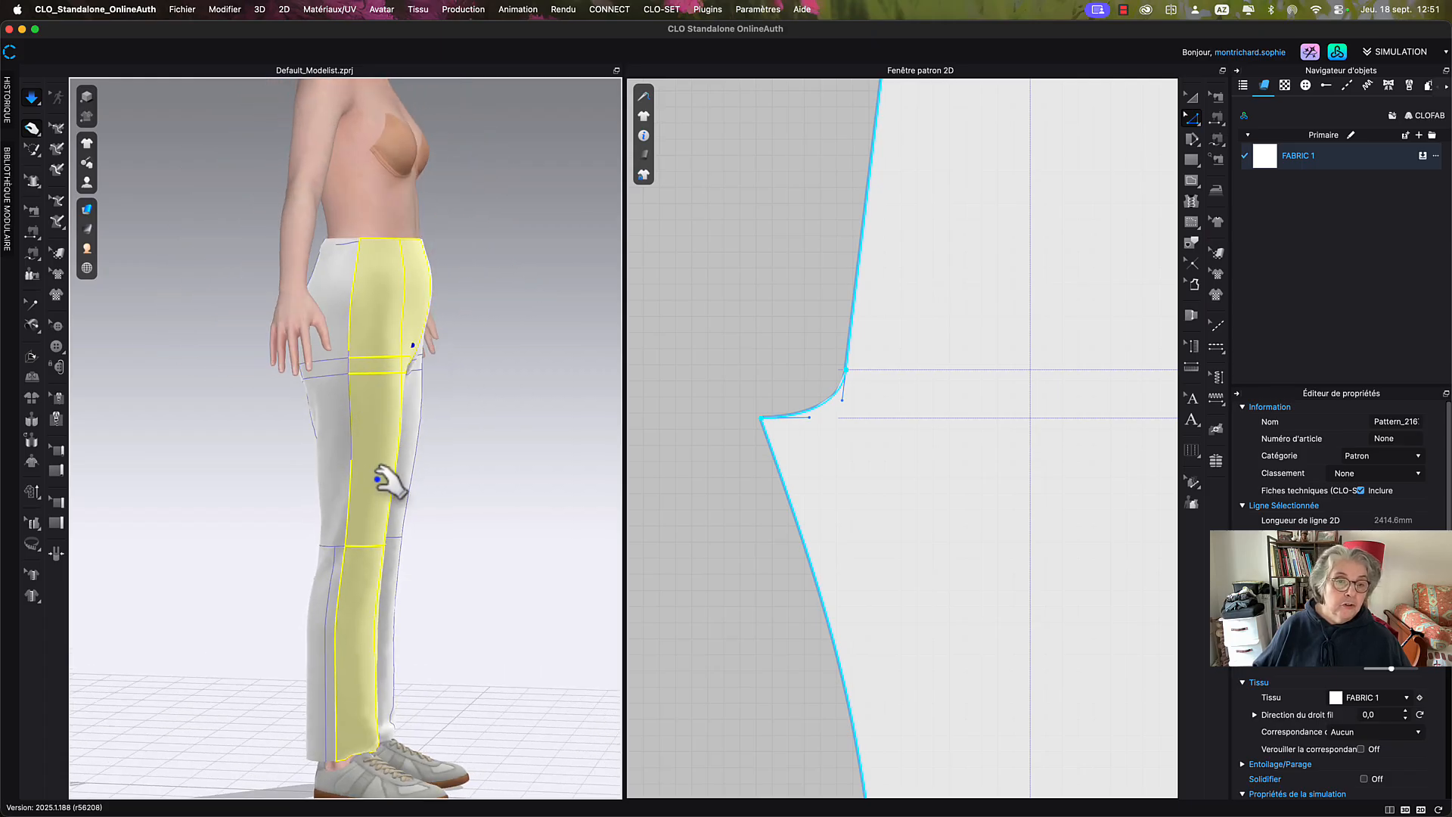
left_click_drag(354, 633, 363, 681)
middle_click_drag(437, 601, 479, 438)
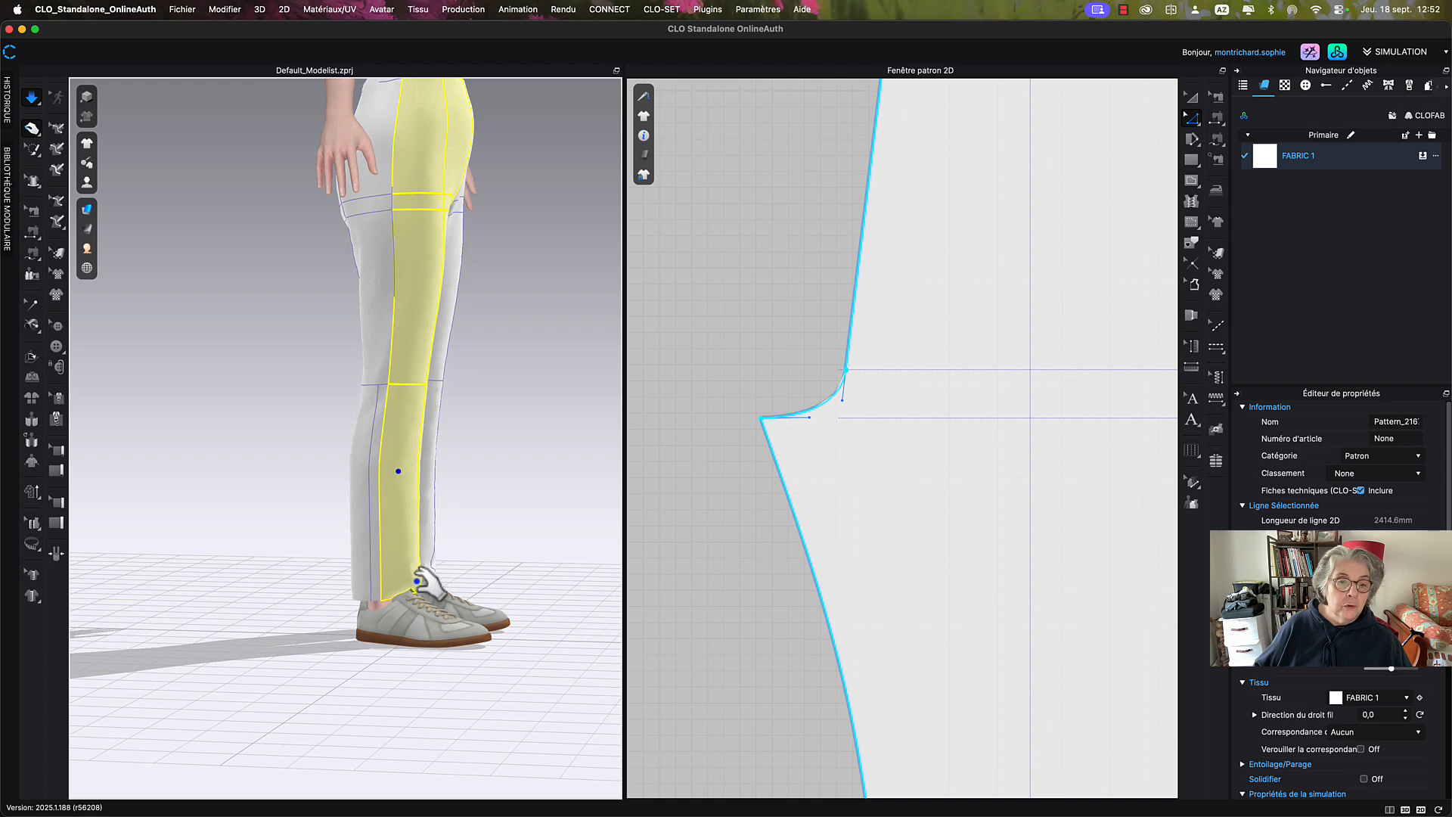
left_click_drag(424, 589, 453, 597)
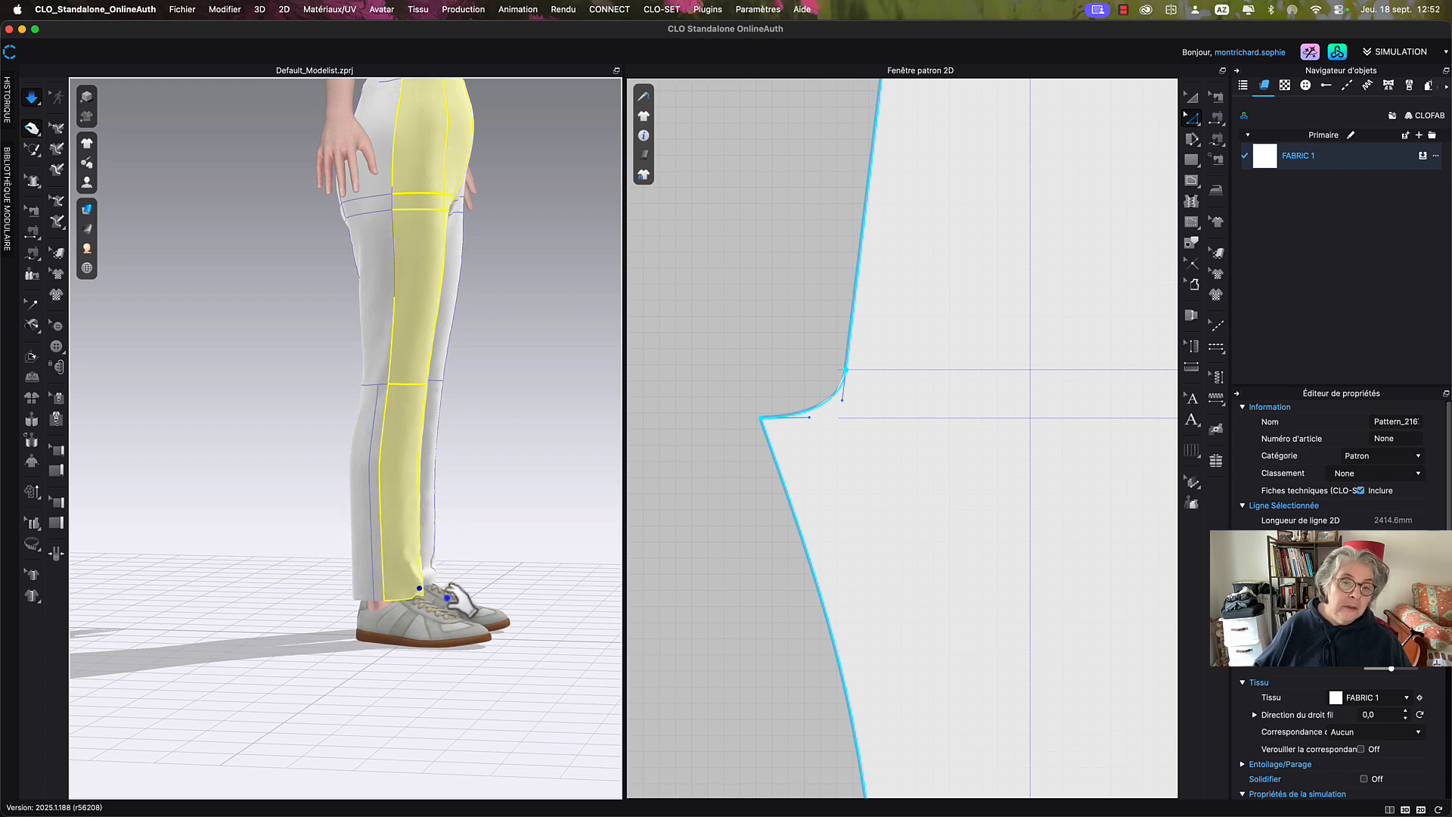
left_click_drag(448, 598, 421, 594)
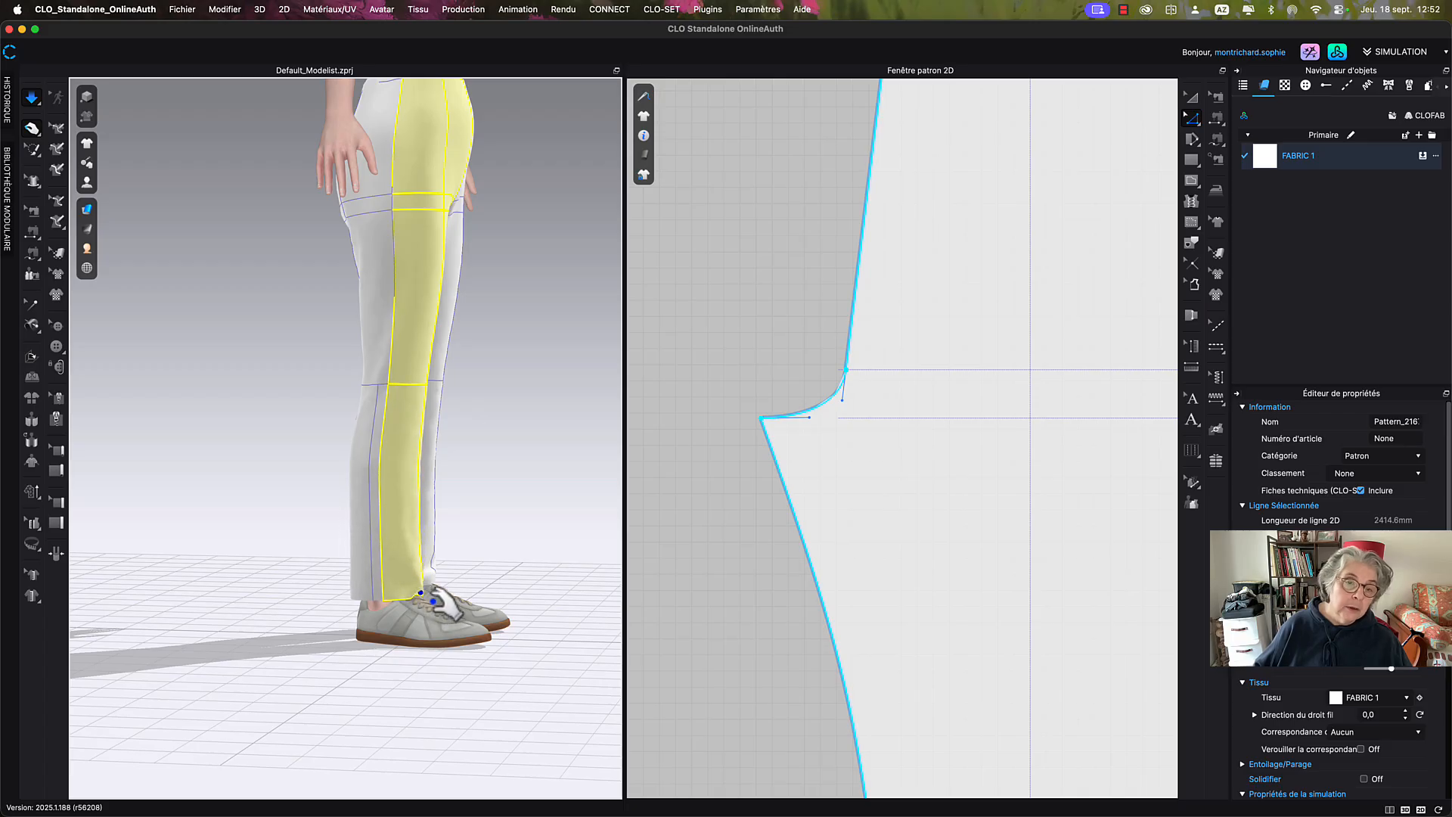
left_click(449, 607)
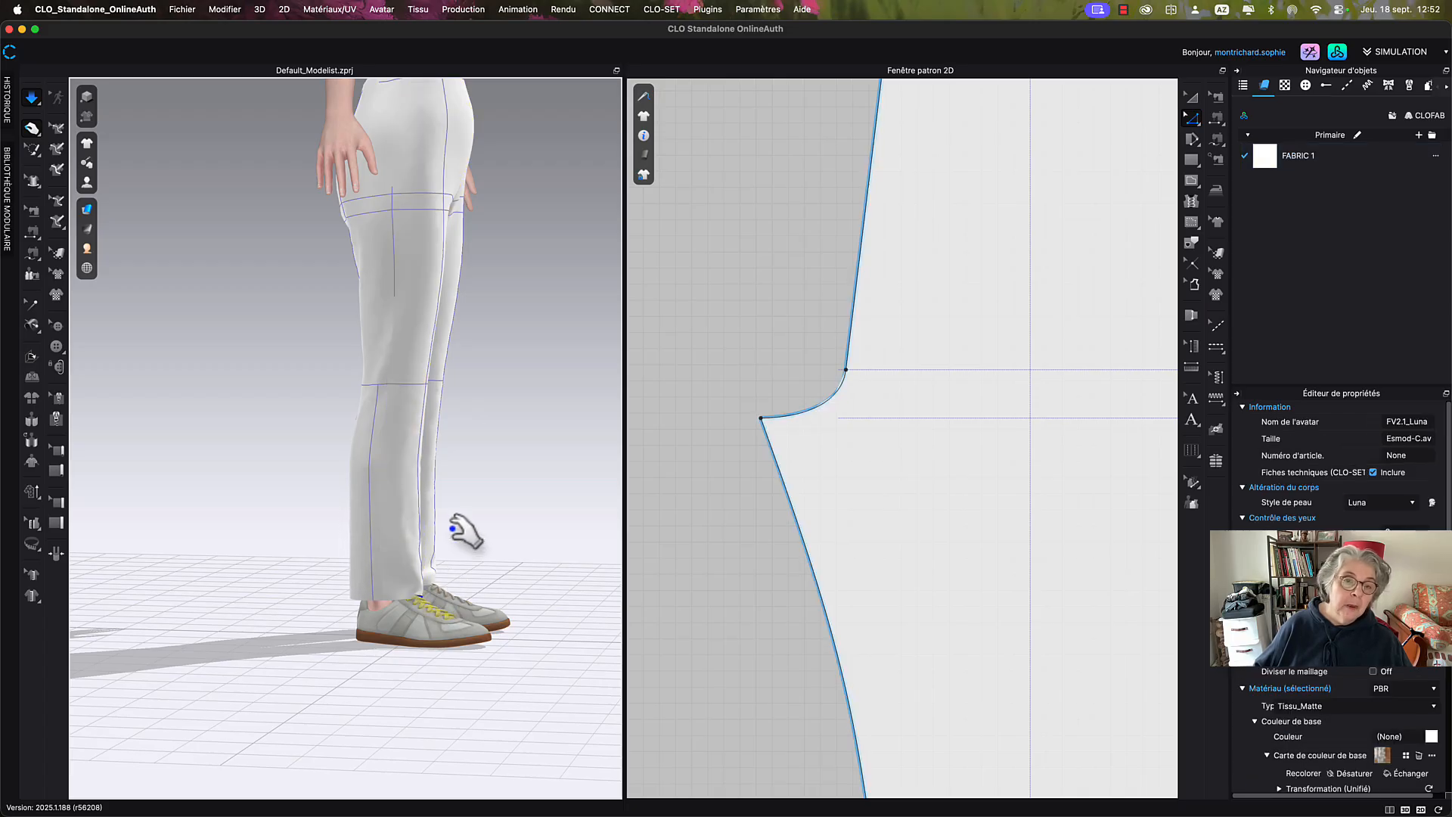
key("space")
Examine the drape of the trousers from the side and from the back.
right_click_drag(499, 528, 479, 486)
left_click(389, 370)
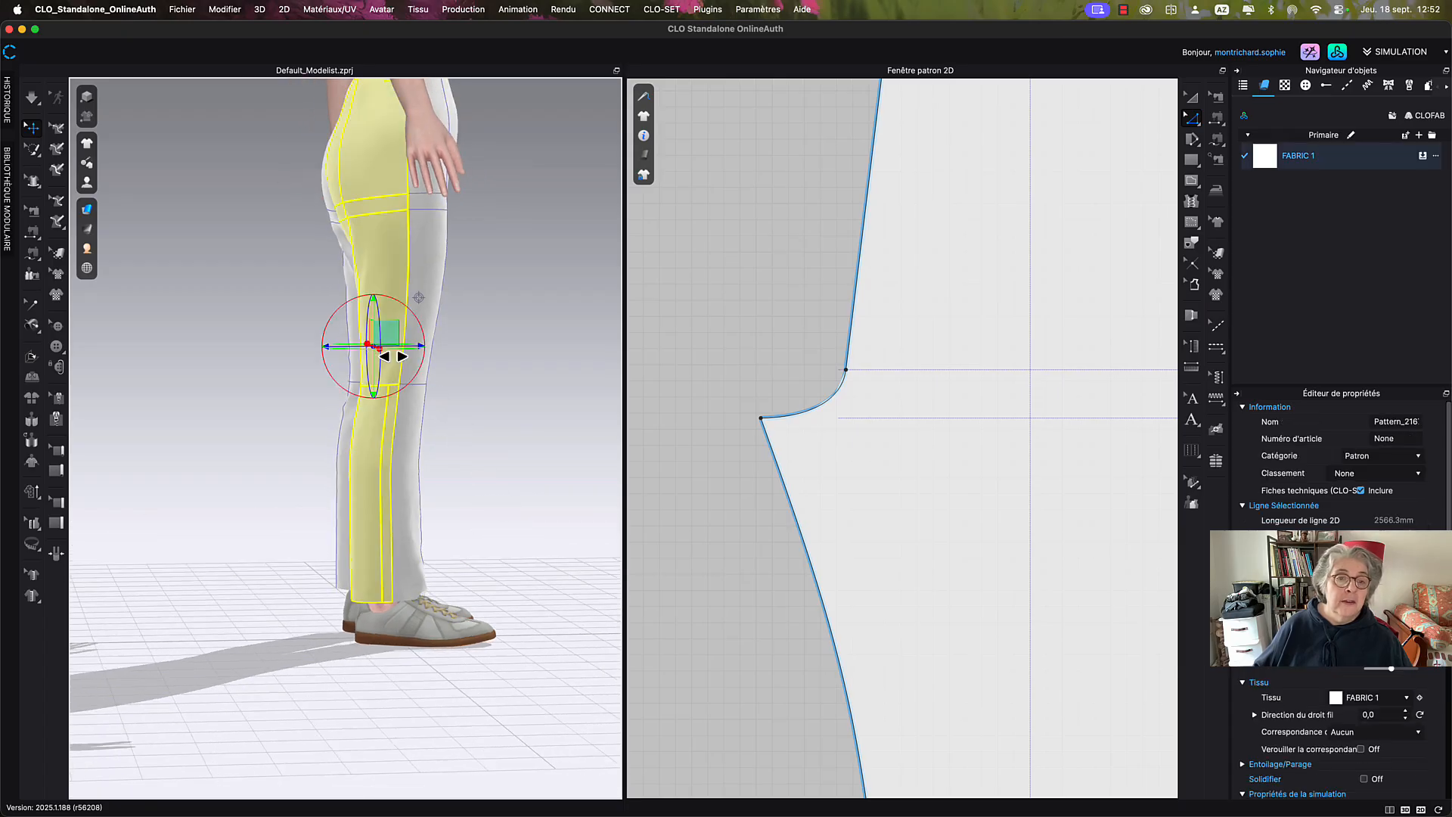
left_click(417, 389)
scroll(505, 341, "down", 2)
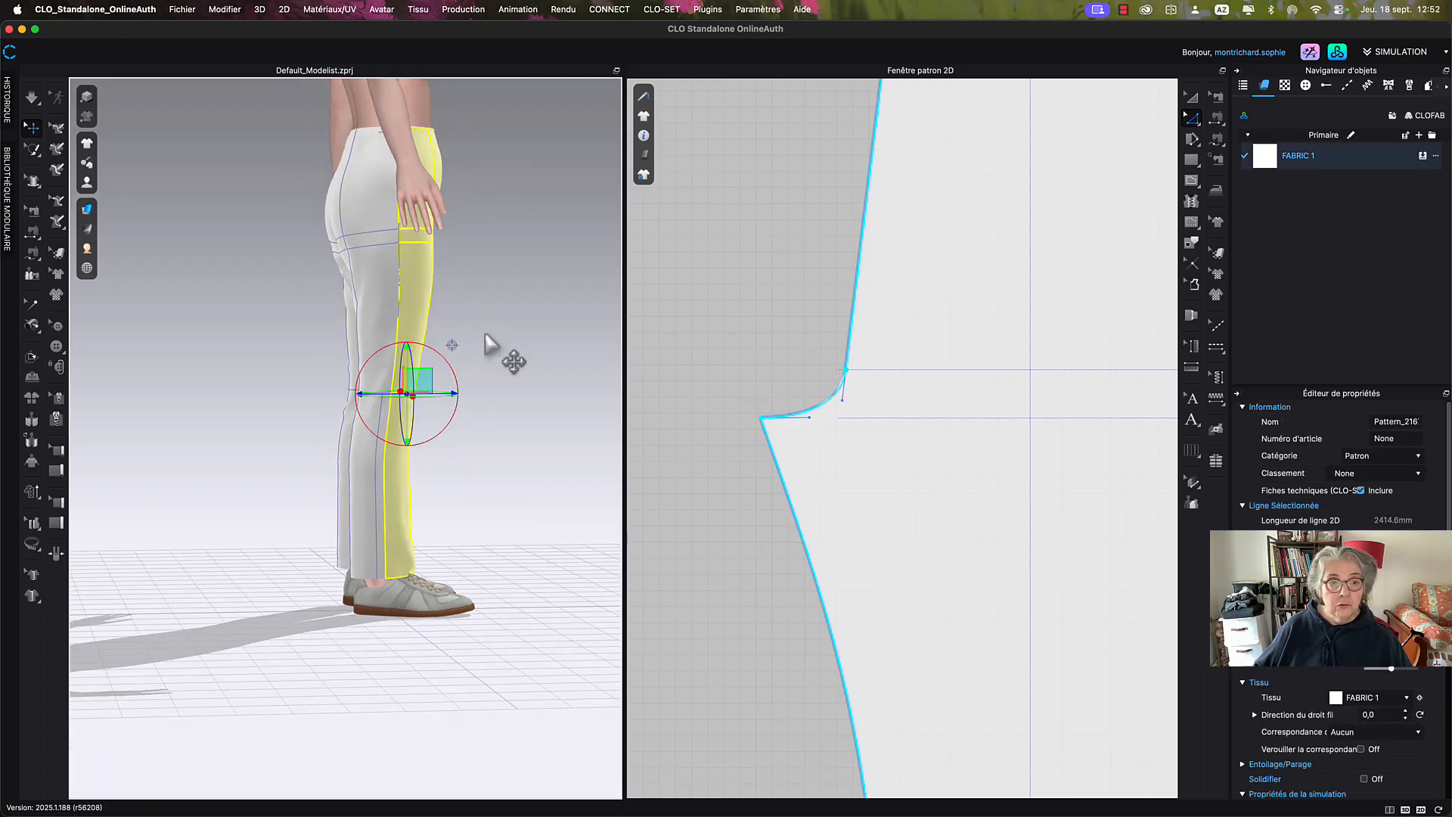
middle_click_drag(506, 347, 518, 357)
right_click_drag(502, 373, 564, 379)
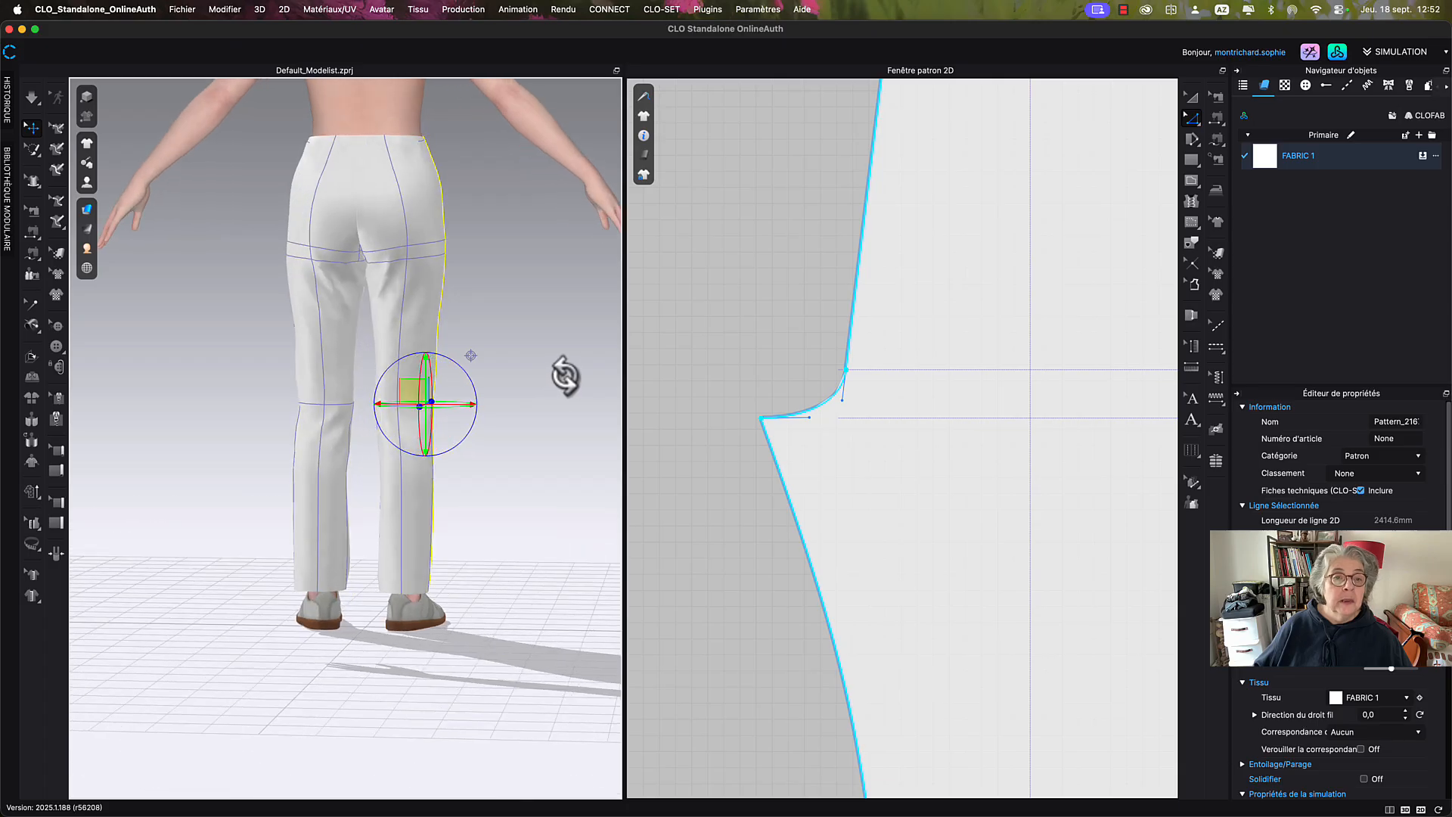
scroll(359, 161, "up", 3)
scroll(810, 292, "down", 5)
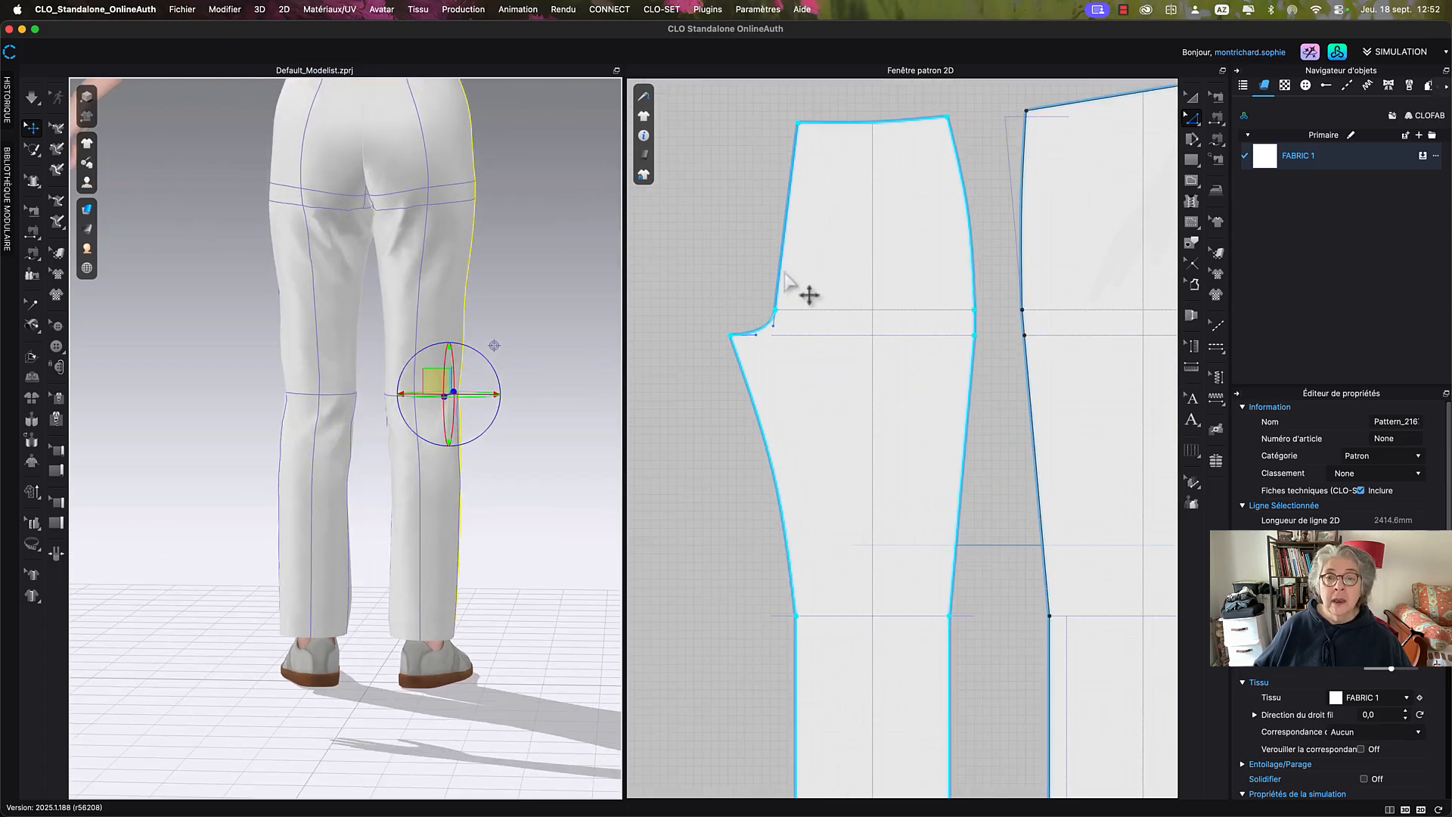
Move the upper point of the back crotch curve 15 mm up along the centre back seam and simulate the trousers.
right_click_drag(902, 324, 693, 378)
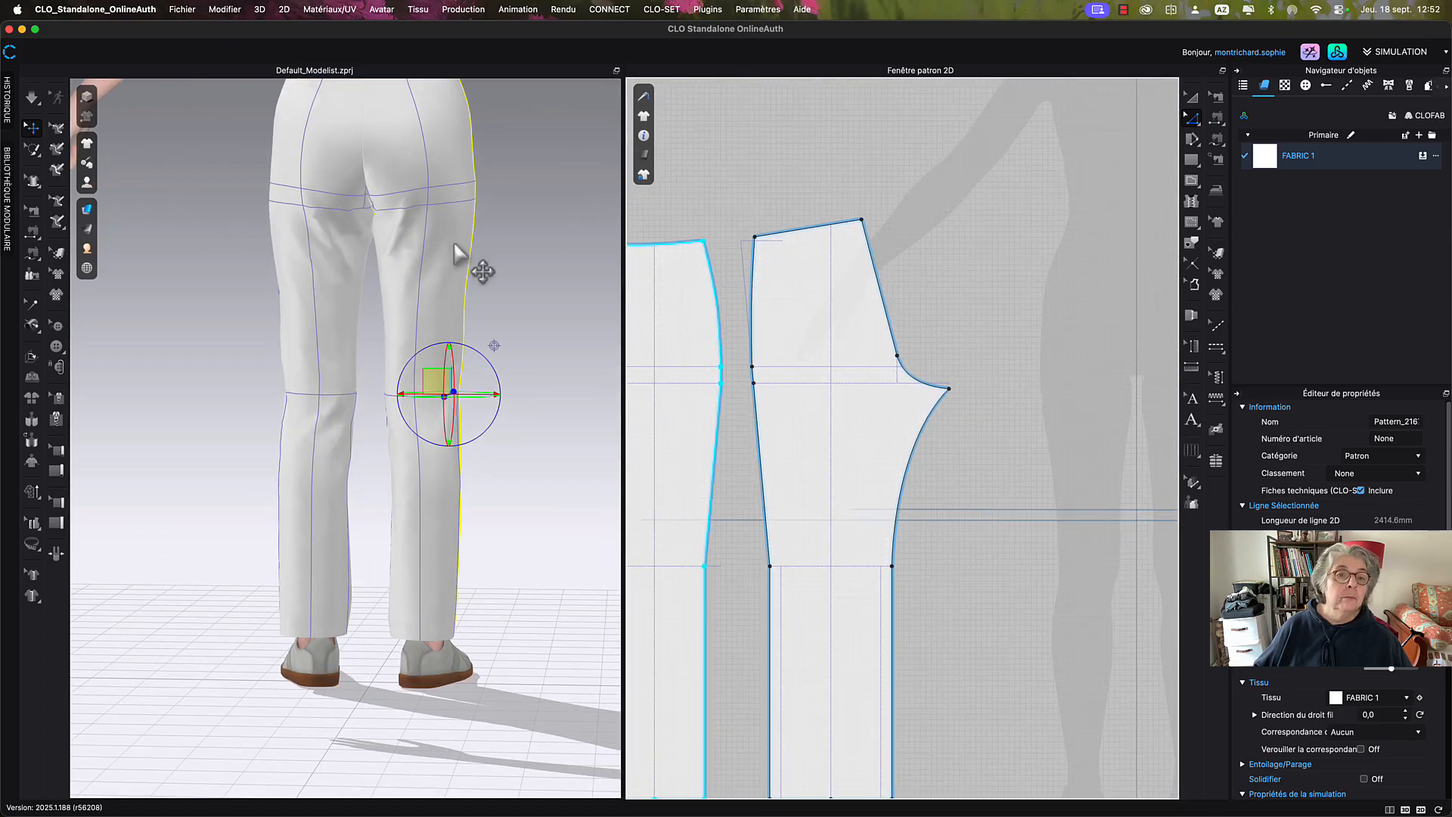
scroll(450, 242, "up", 2)
middle_click_drag(451, 242, 421, 399)
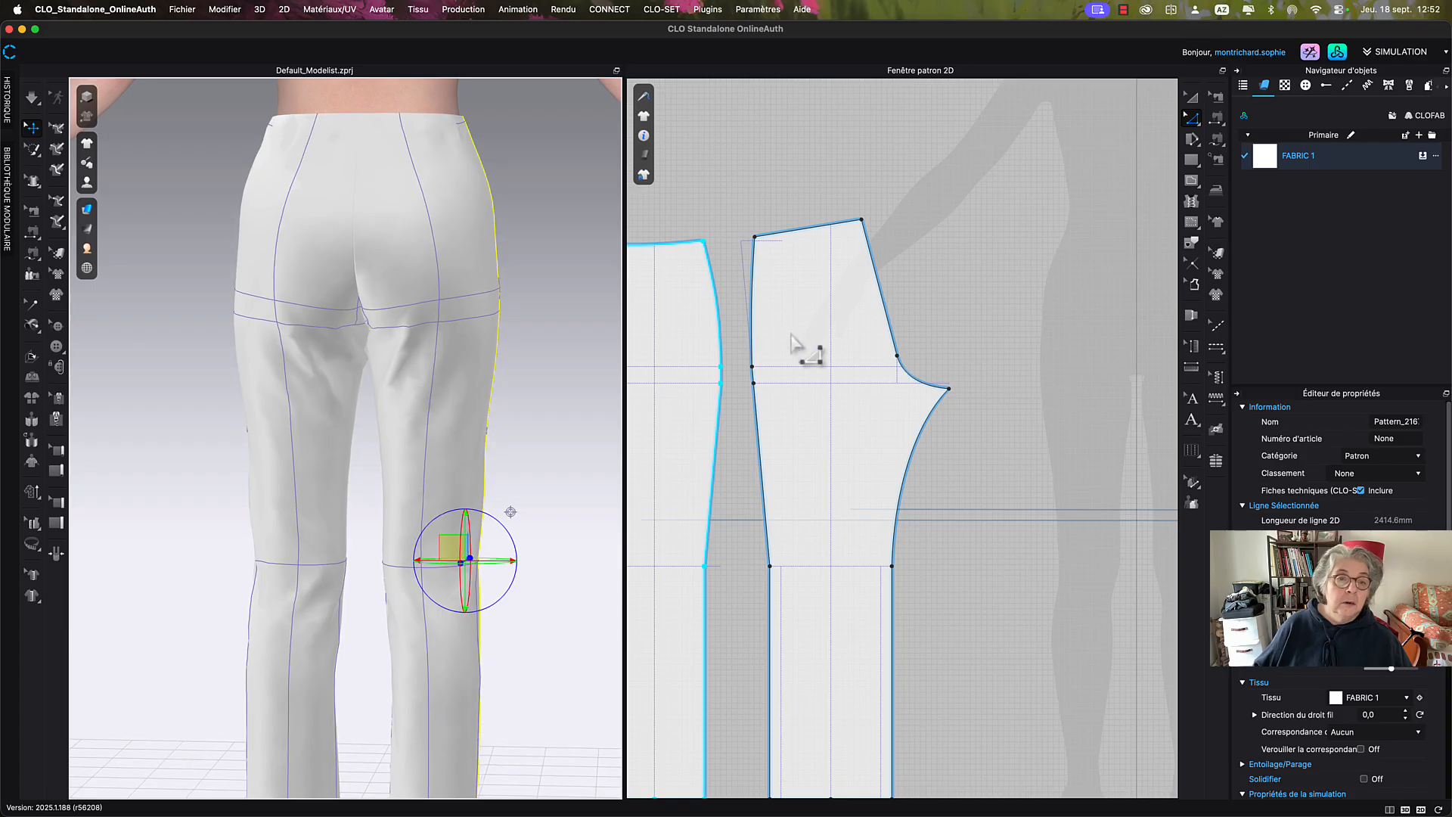
left_click(899, 357)
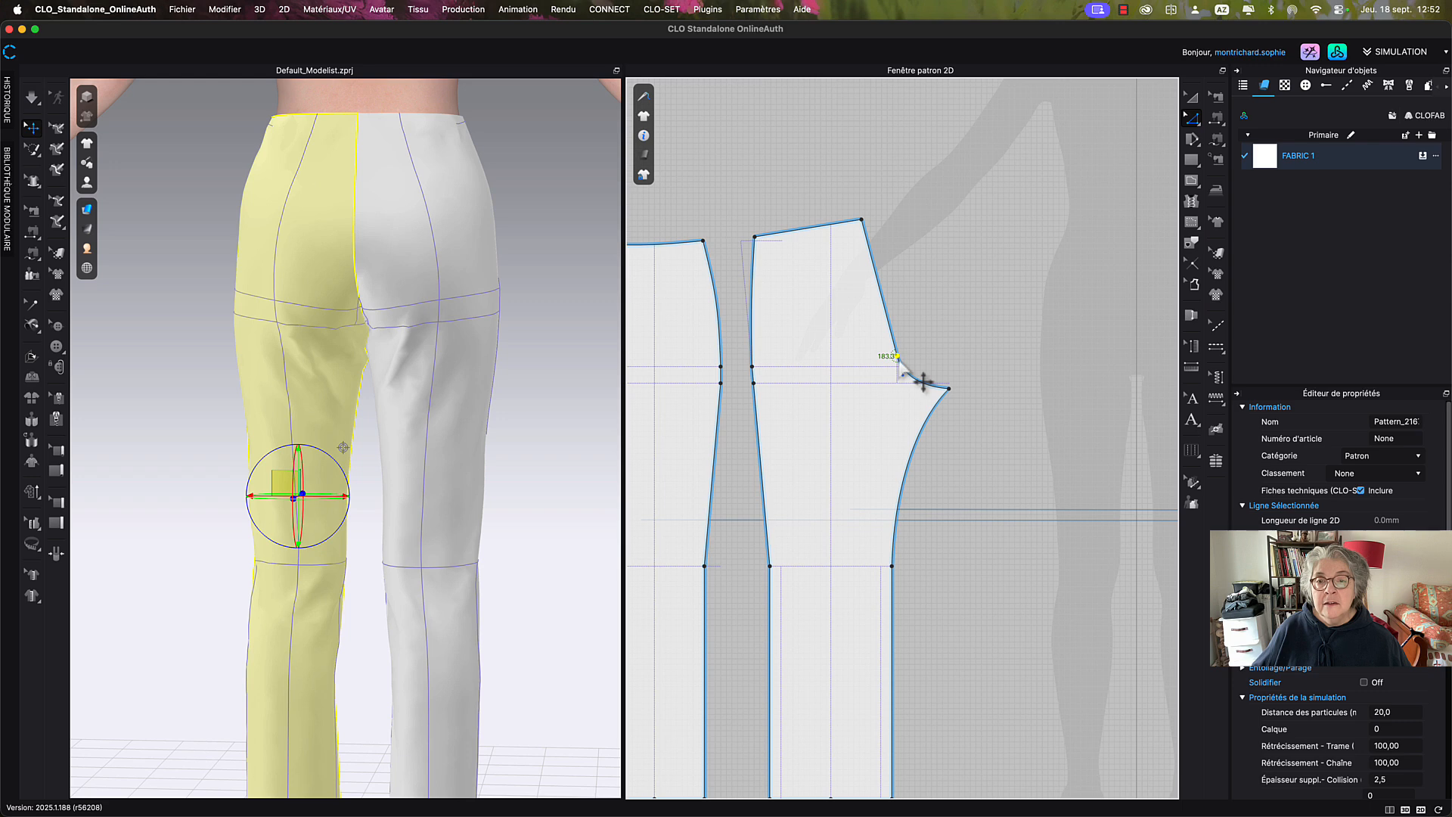
left_click_drag(923, 382, 922, 377)
right_click(898, 360)
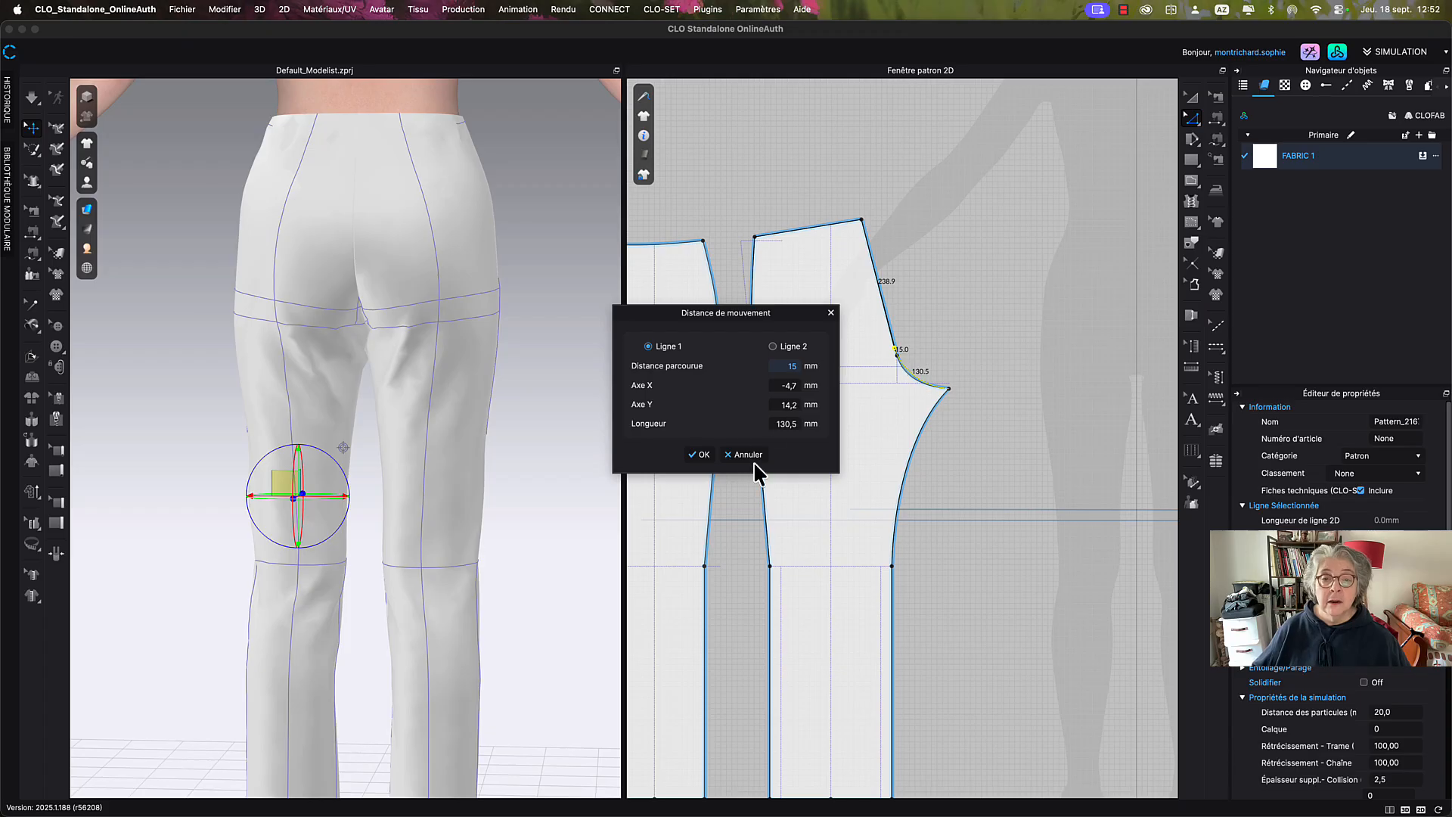
left_click(701, 454)
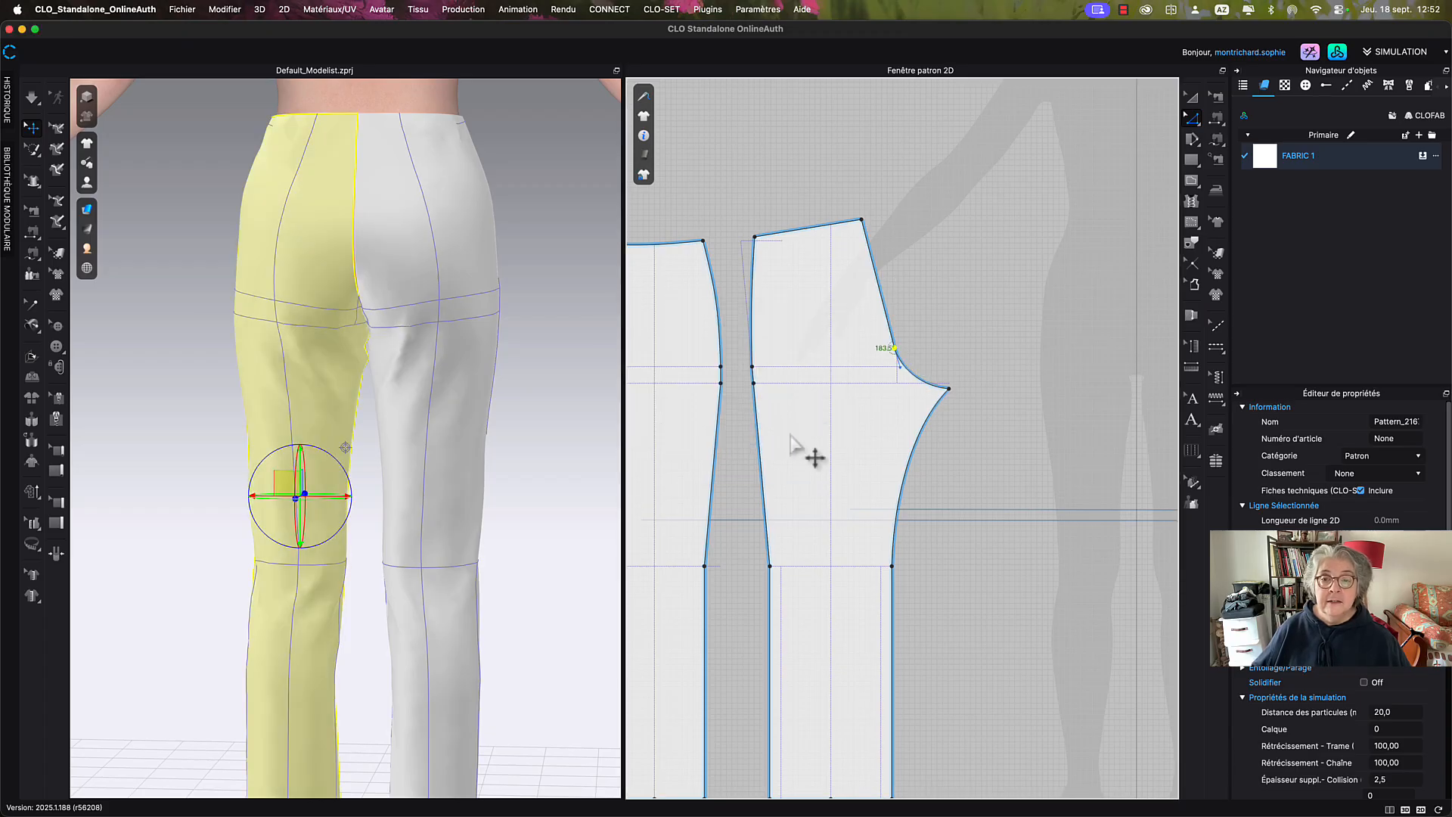
key("q")
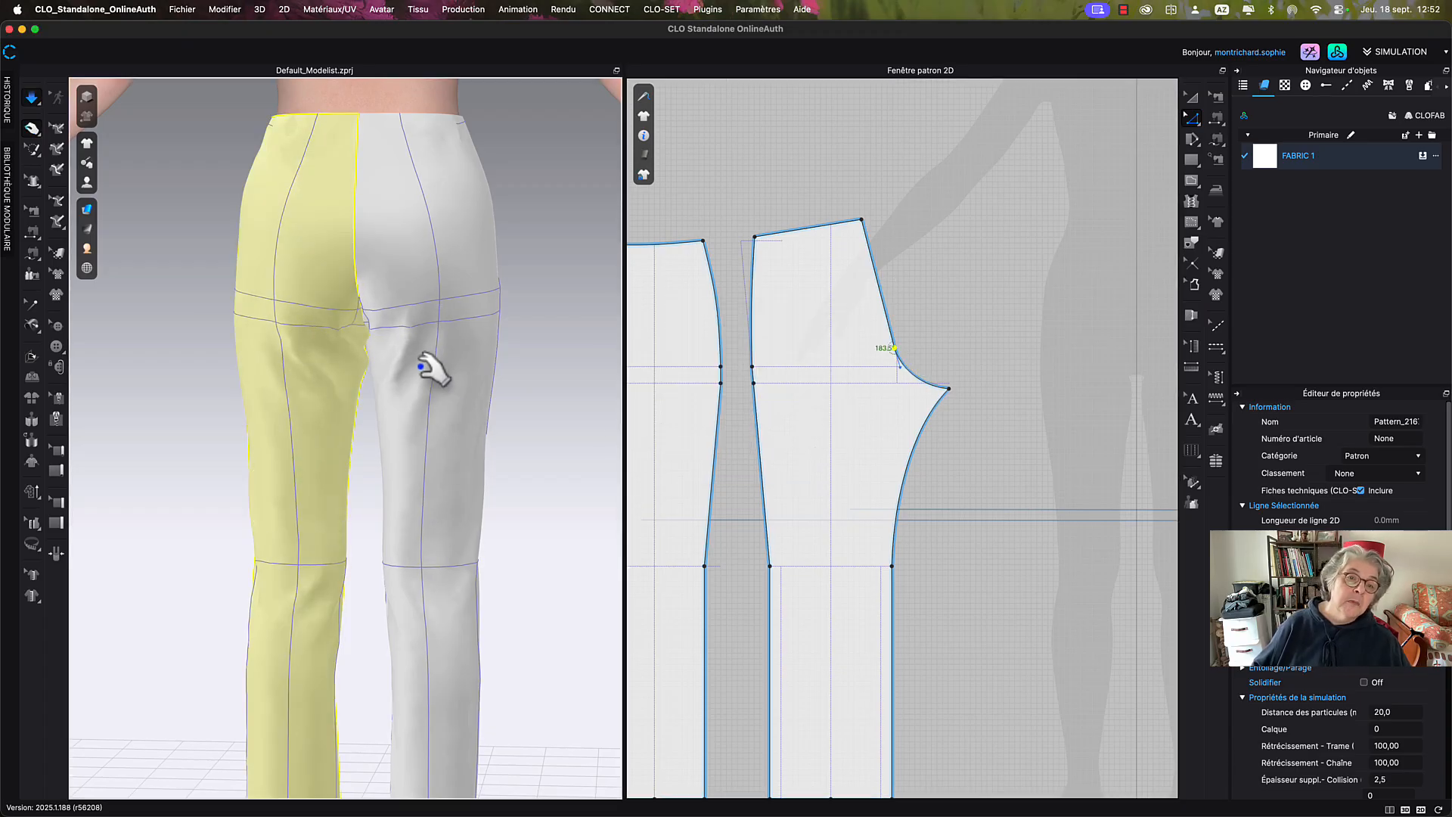
Reshape the back crotch curve with its upper handle to about 131 mm long, simulating and tugging the back thigh between adjustments.
scroll(892, 386, "up", 5)
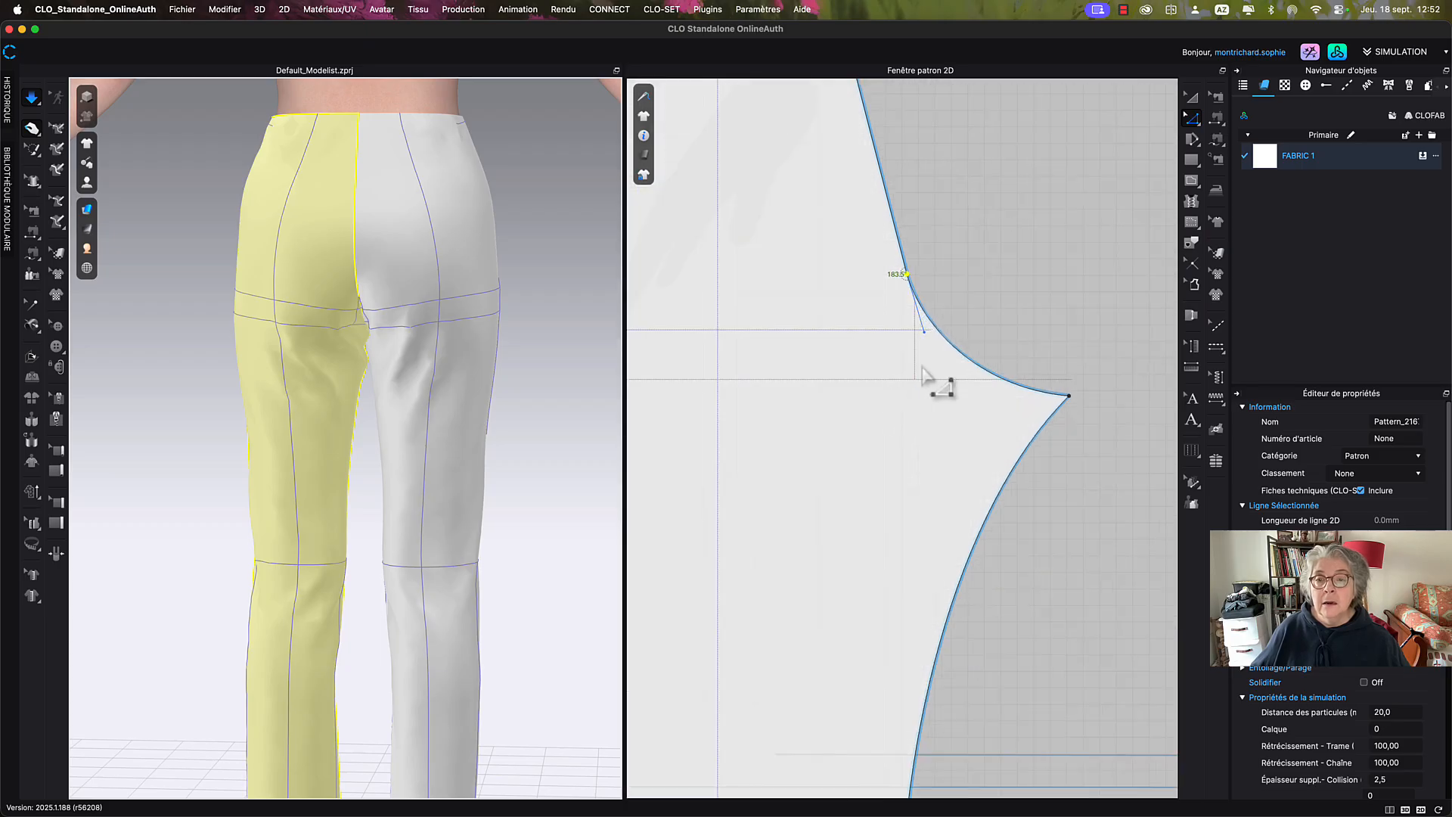
middle_click_drag(904, 439, 871, 491)
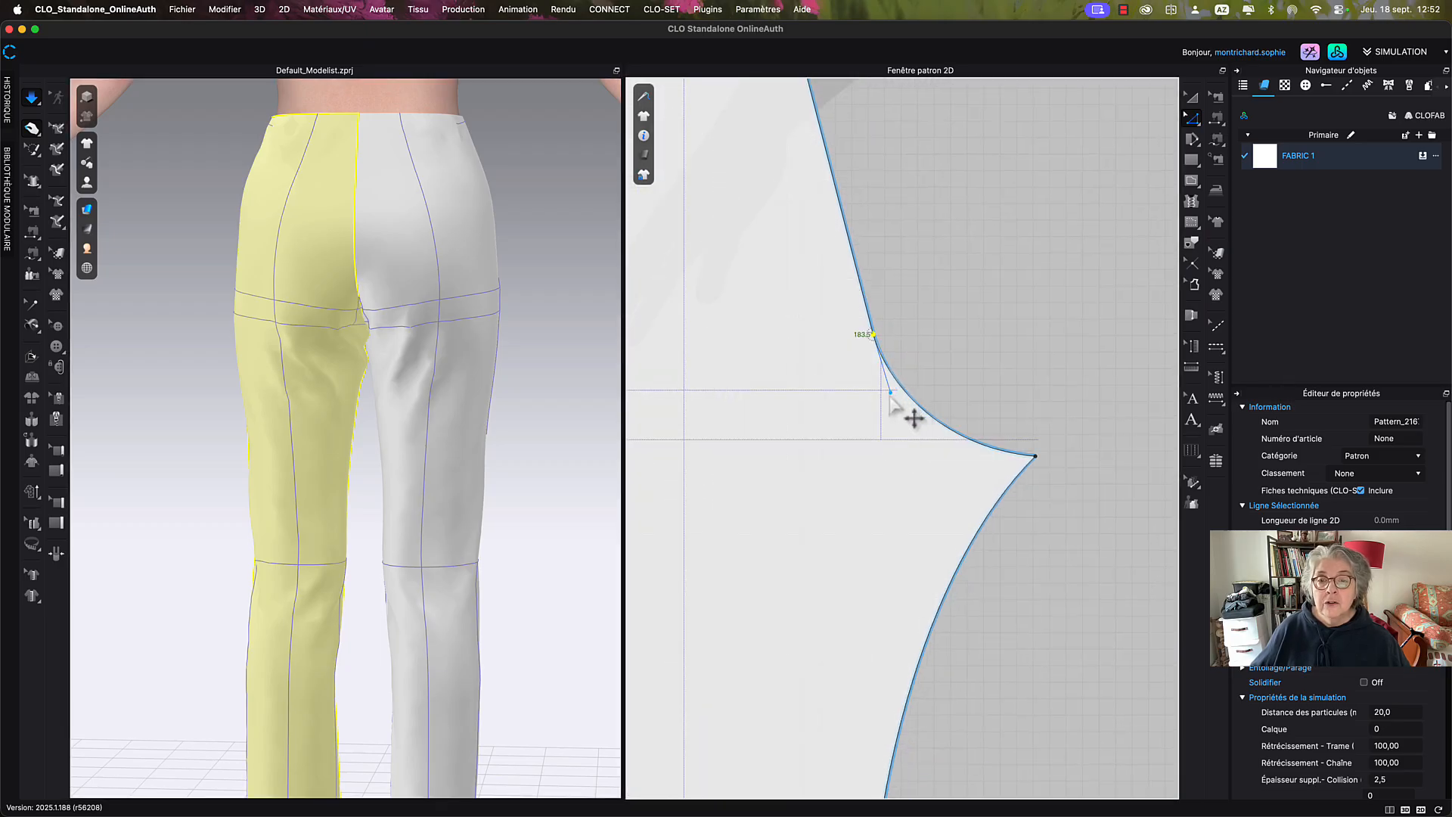
left_click(891, 396)
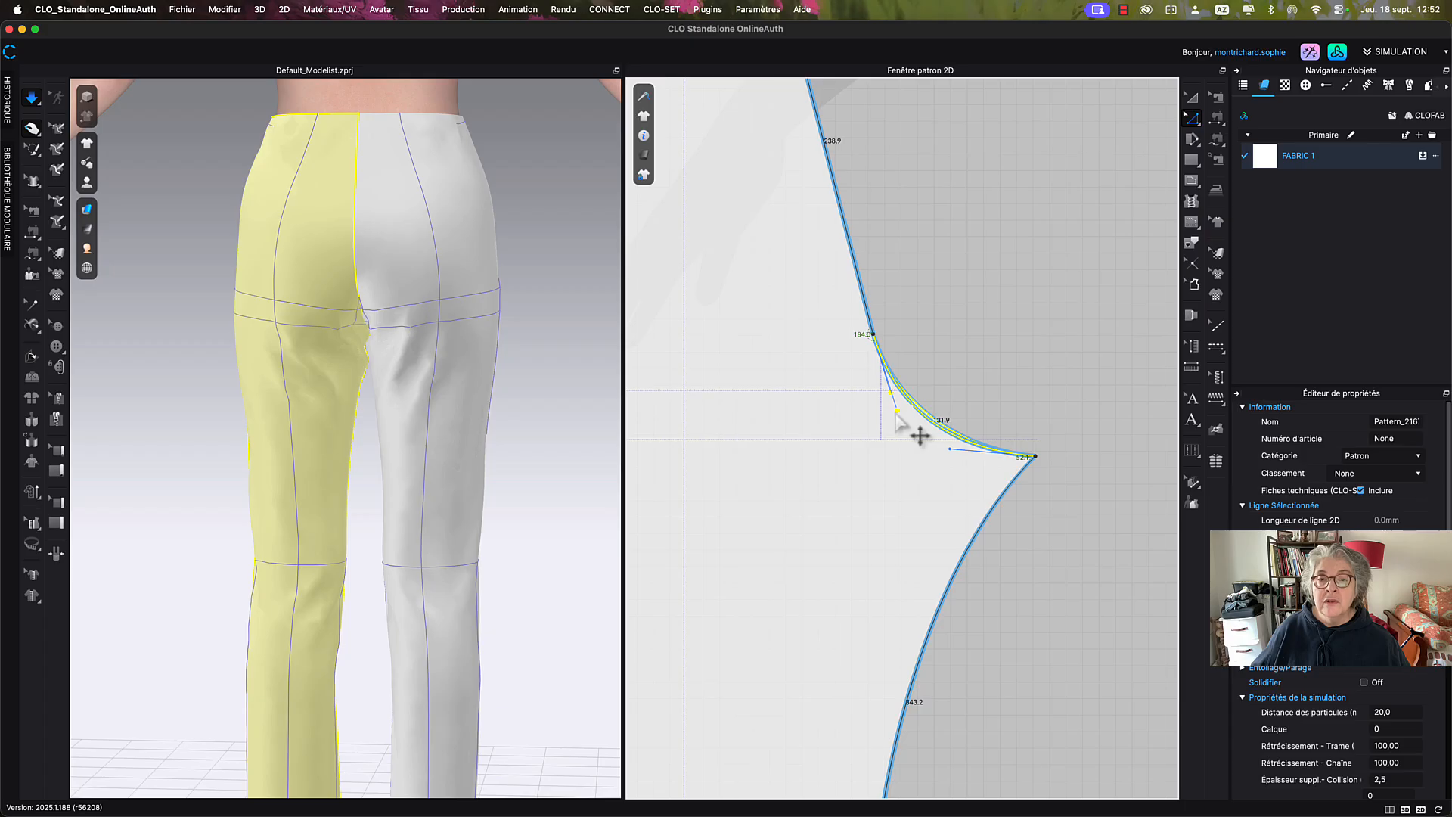
key("space")
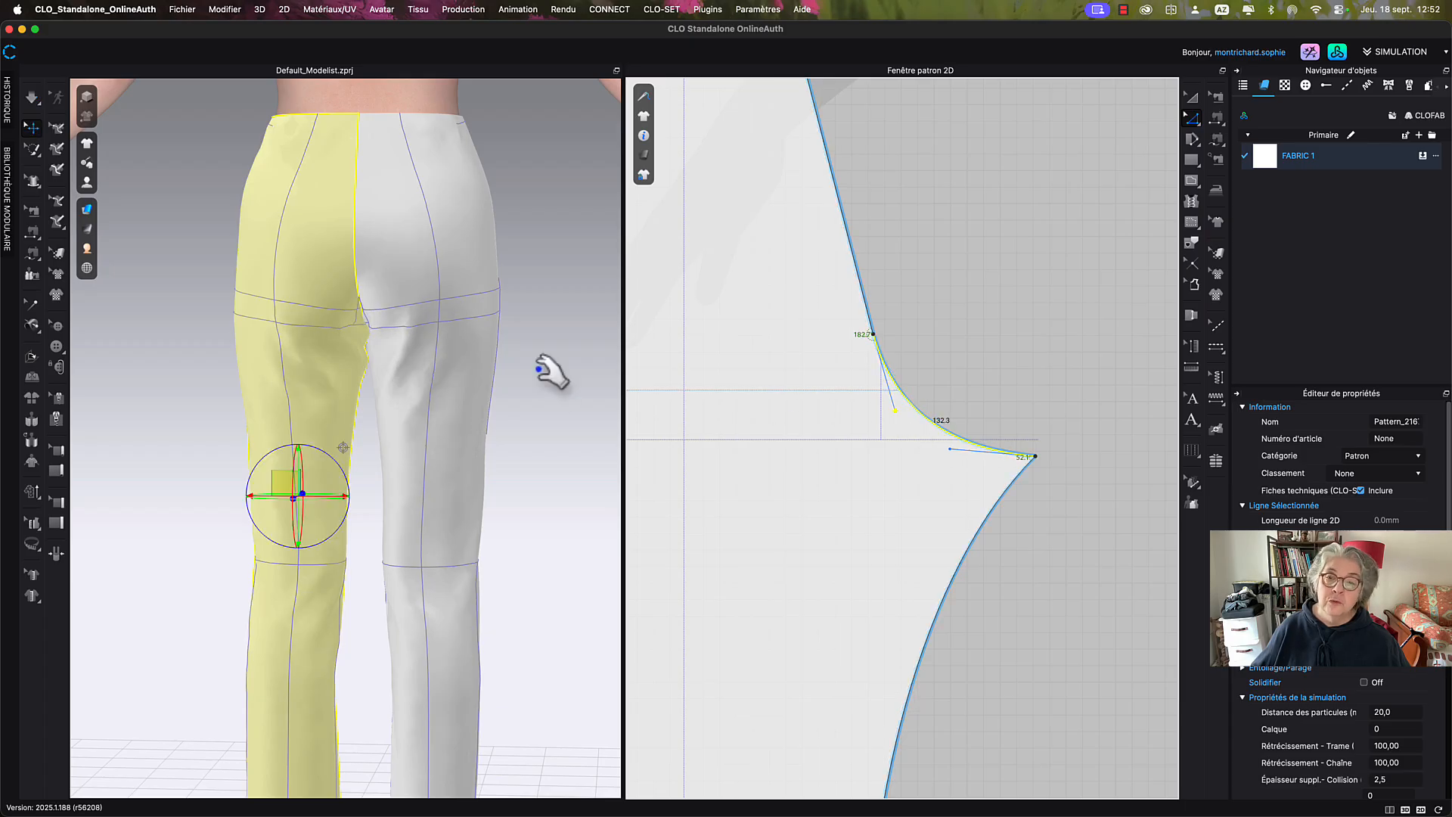
key("space")
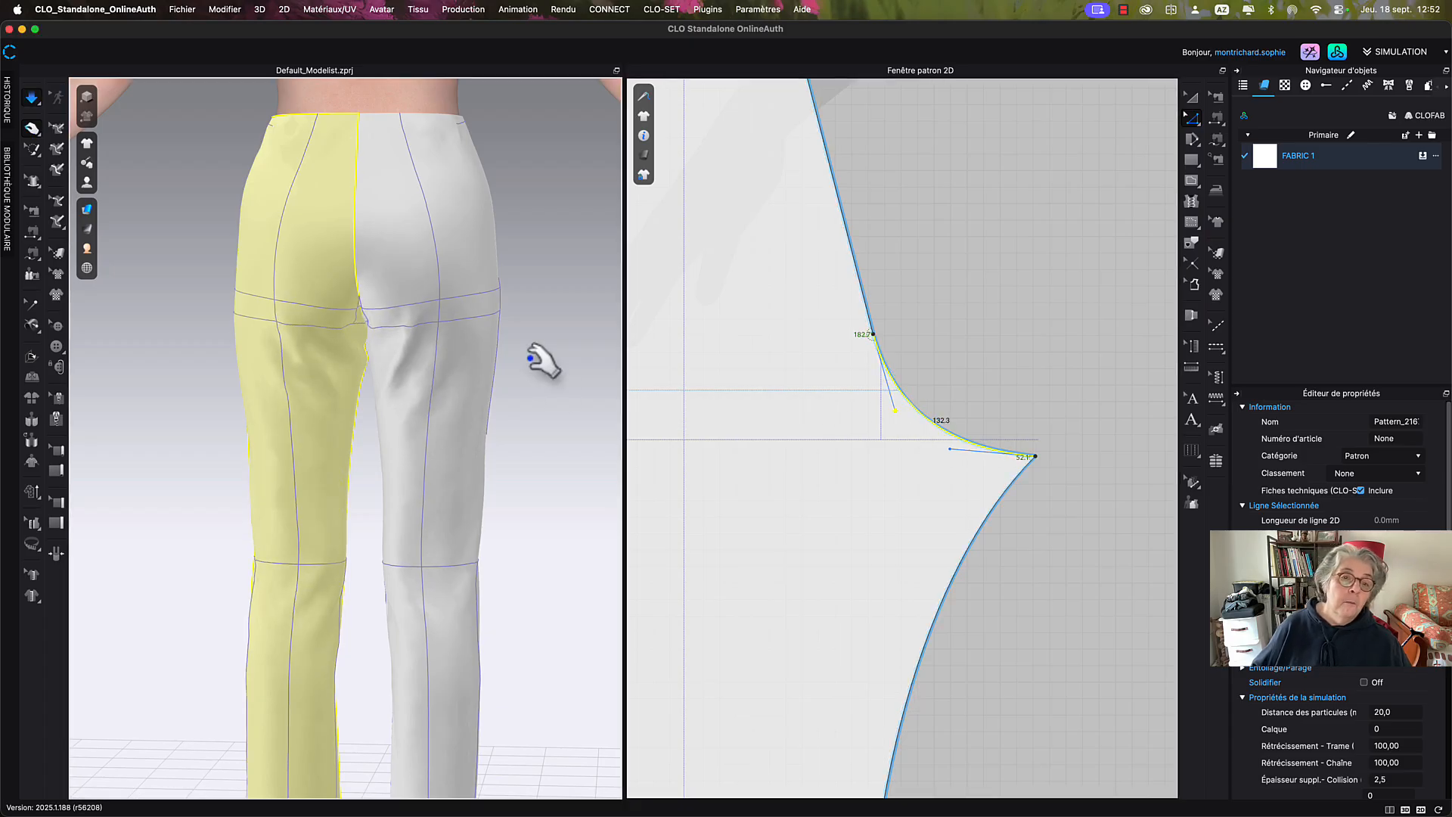
left_click(395, 327)
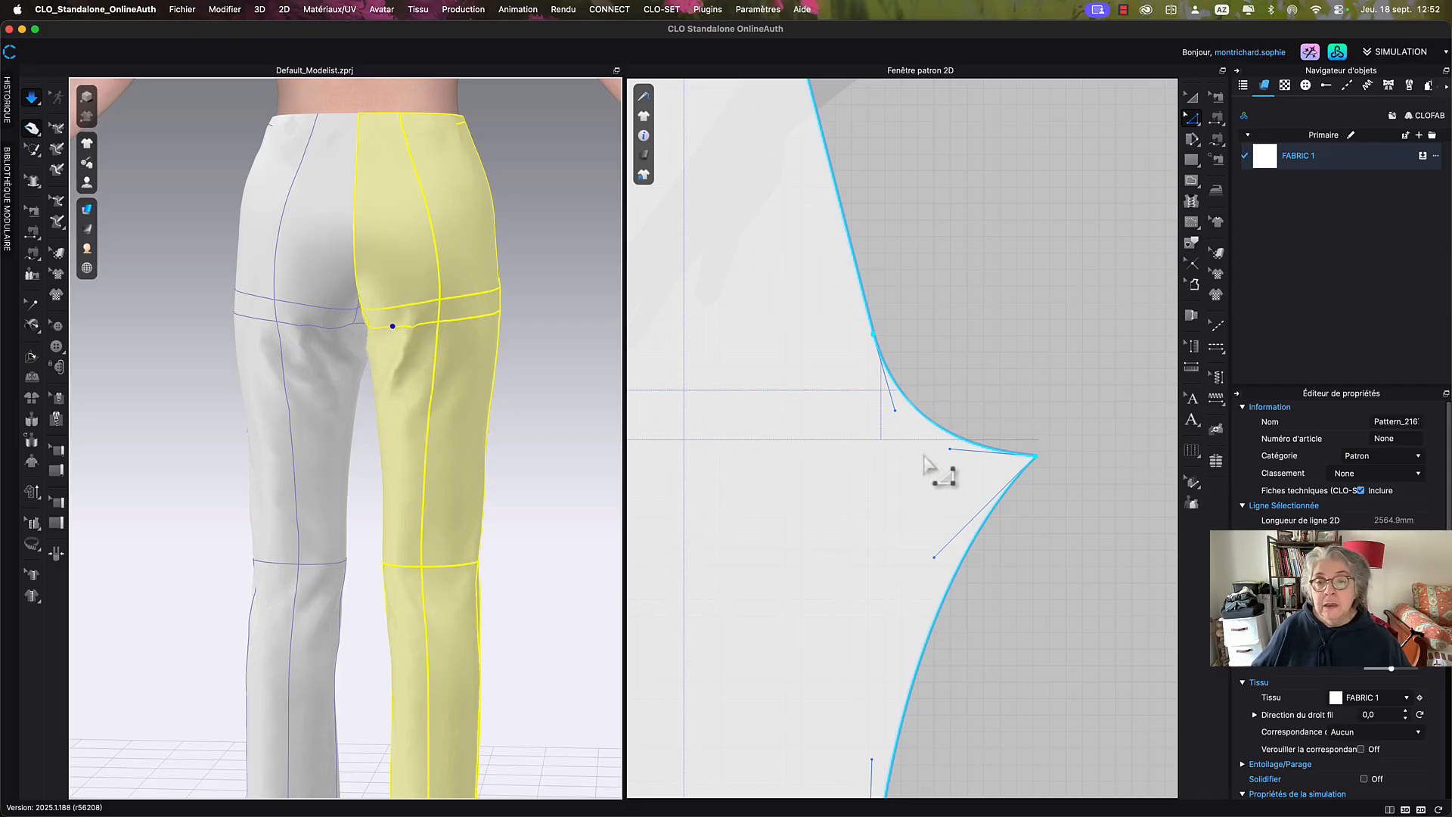
left_click(922, 438)
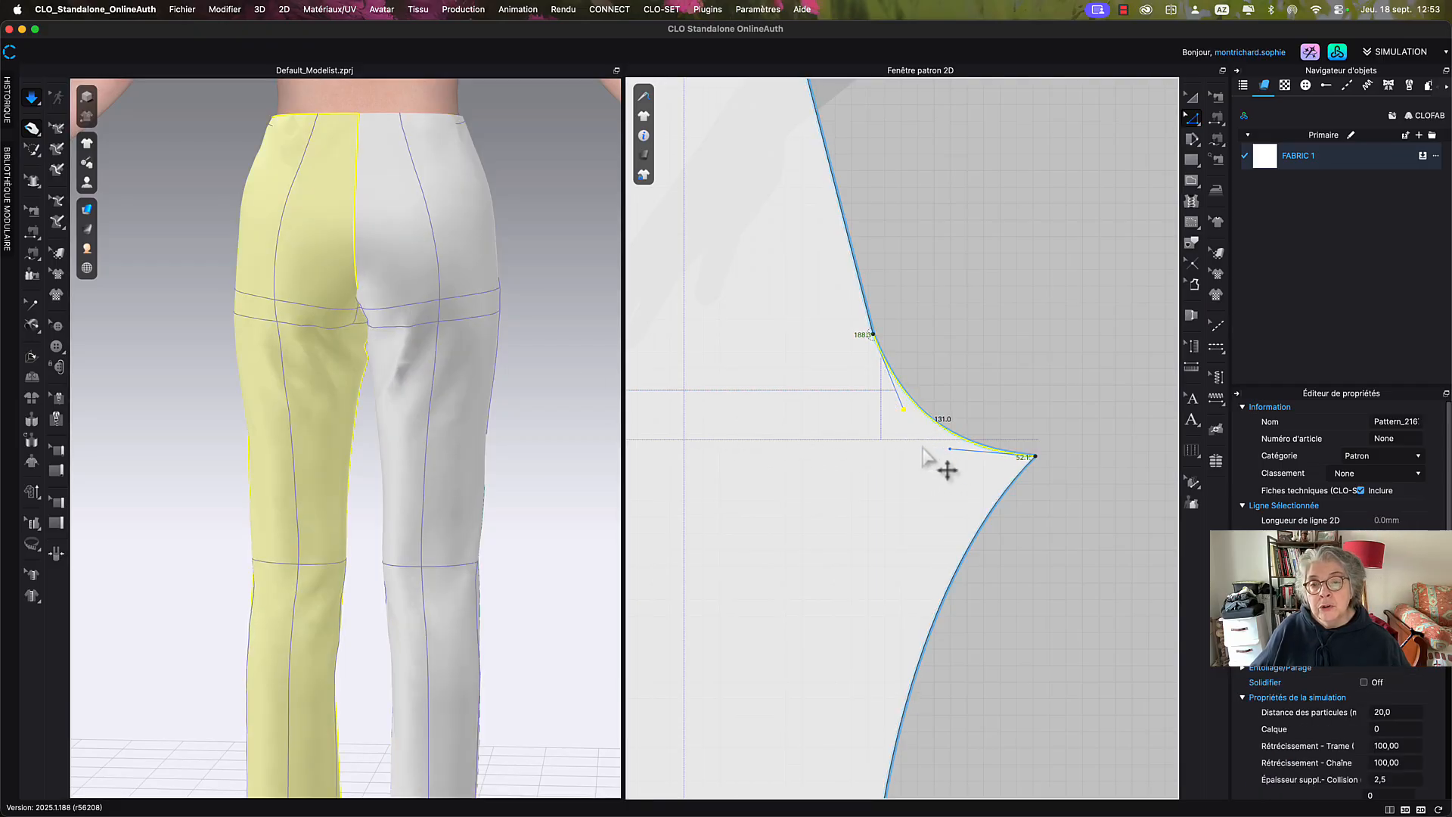
Reshape the back crotch curve with its lower handle to about 130 mm long and simulate the trousers.
left_click_drag(949, 452, 947, 450)
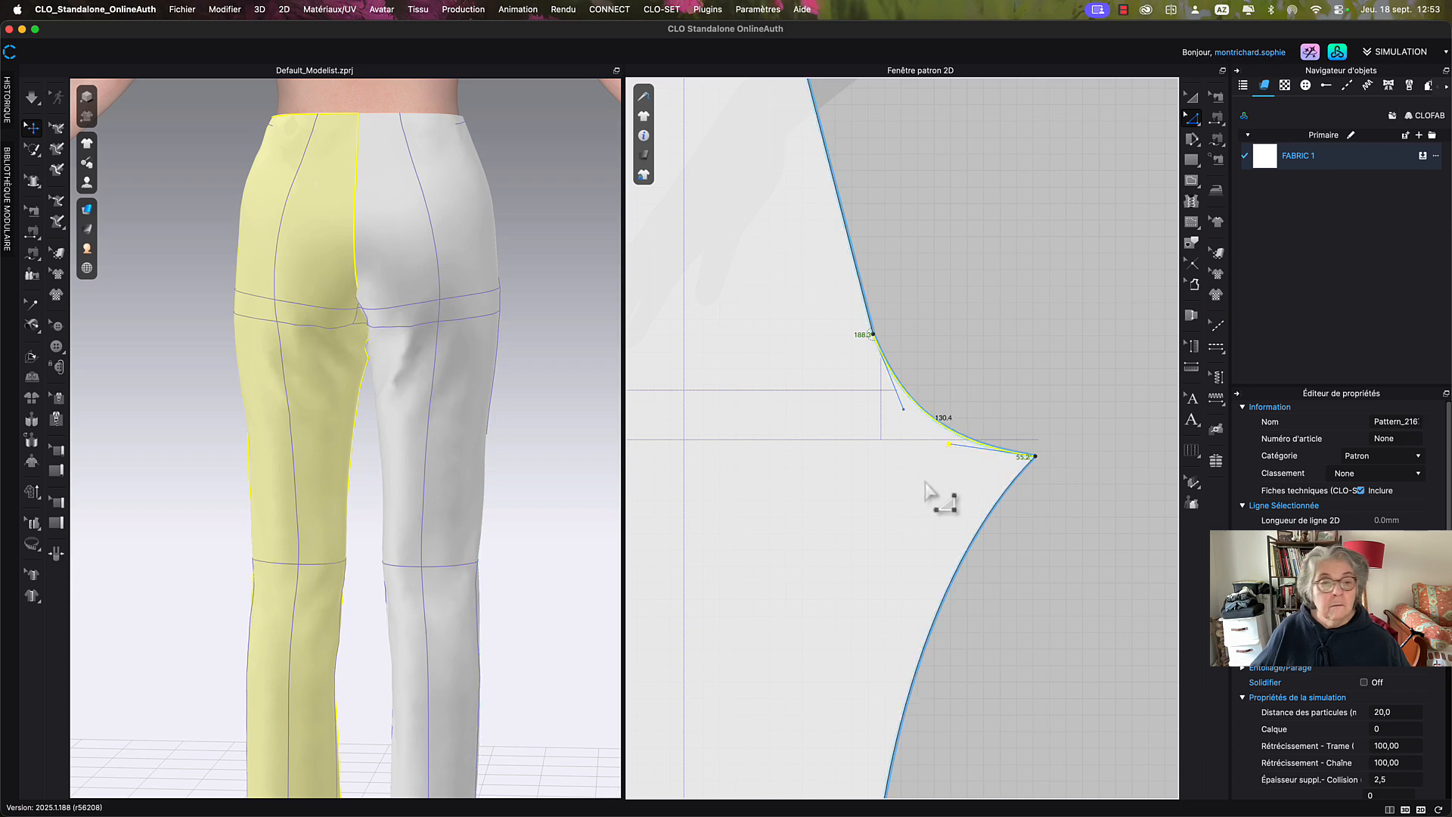
key("space")
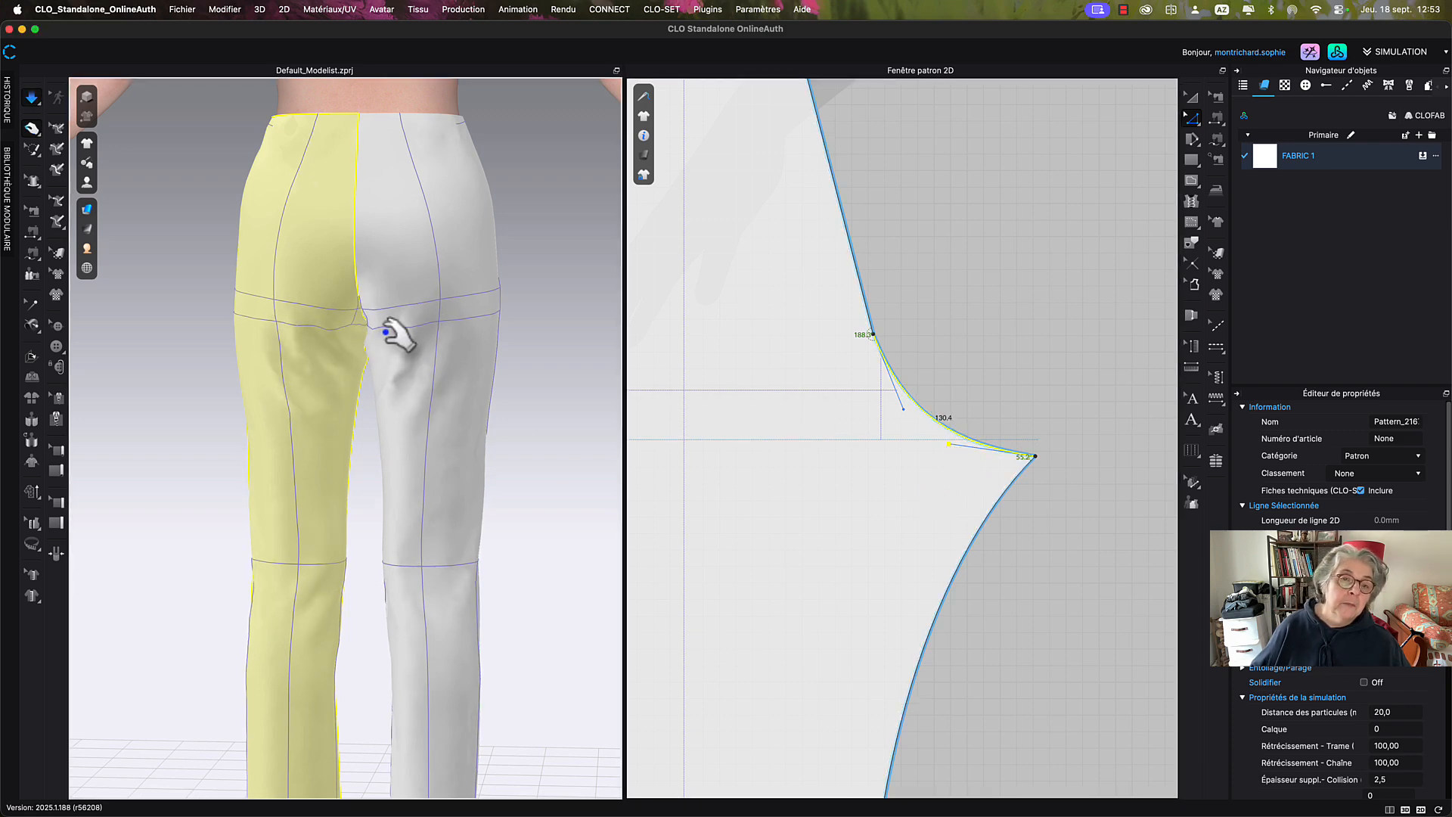
scroll(1033, 454, "down", 5)
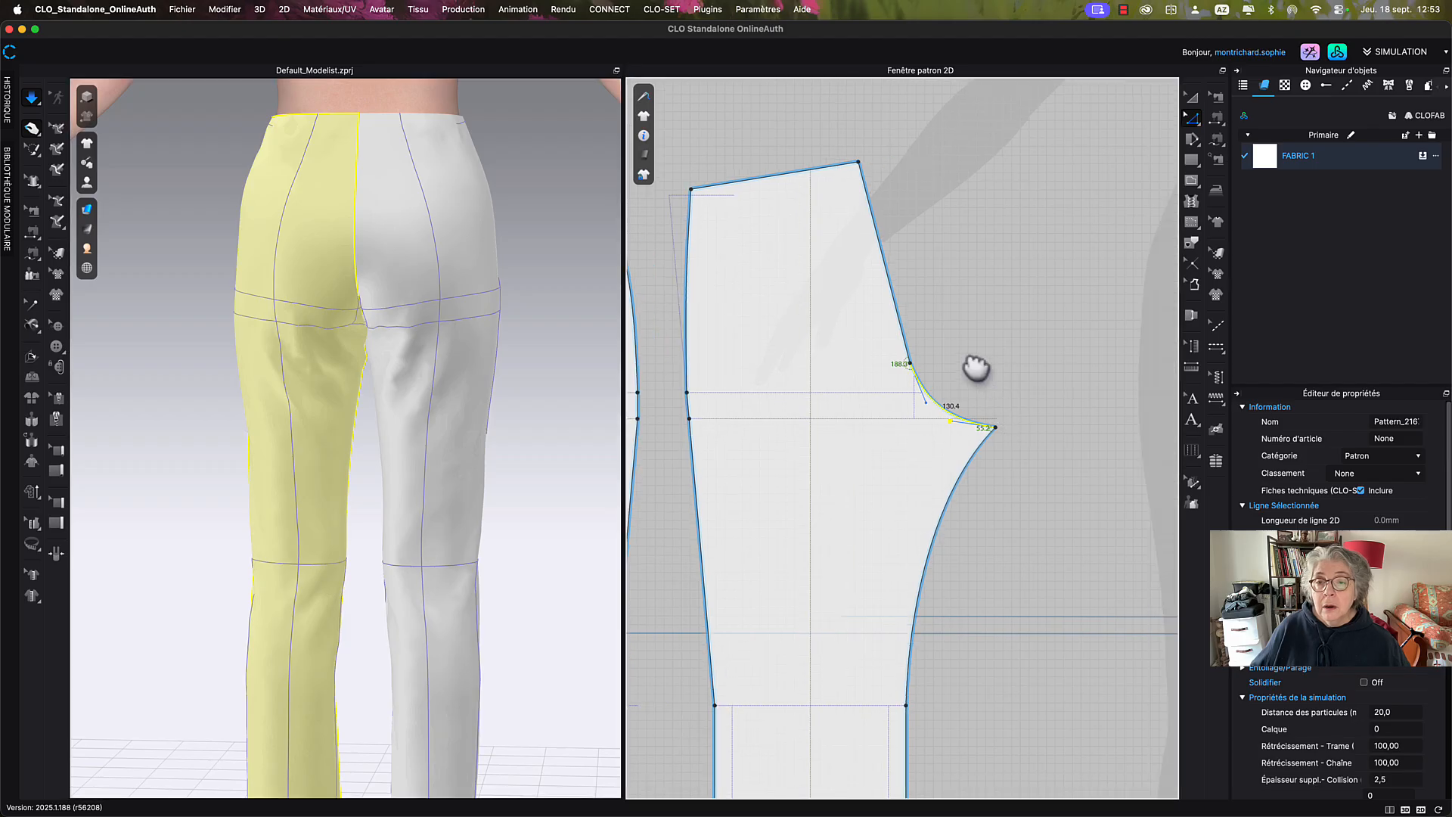
left_click(1038, 451)
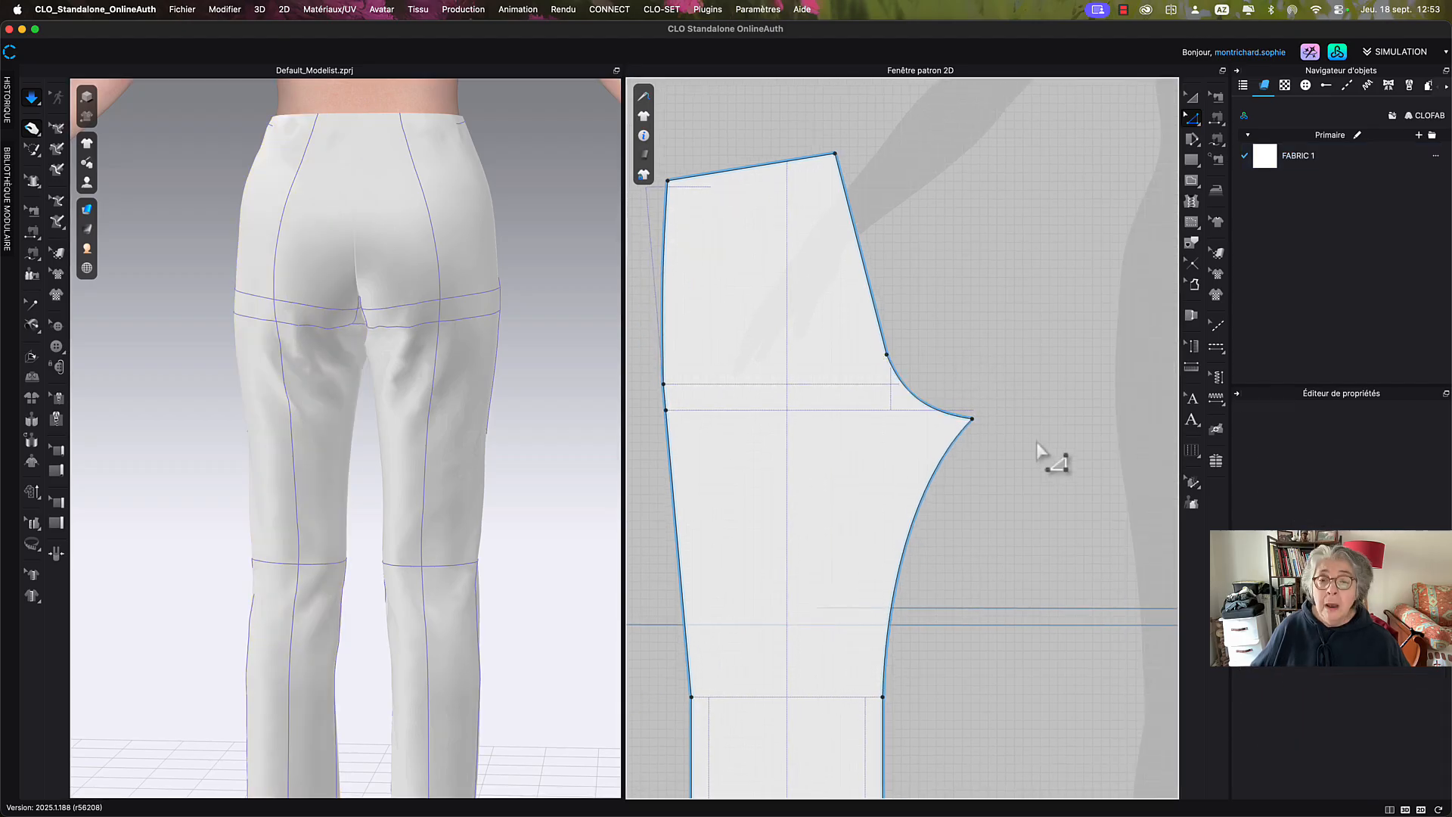
Move the back crotch point 15 mm outward along the X axis and simulate the trousers.
left_click(973, 424)
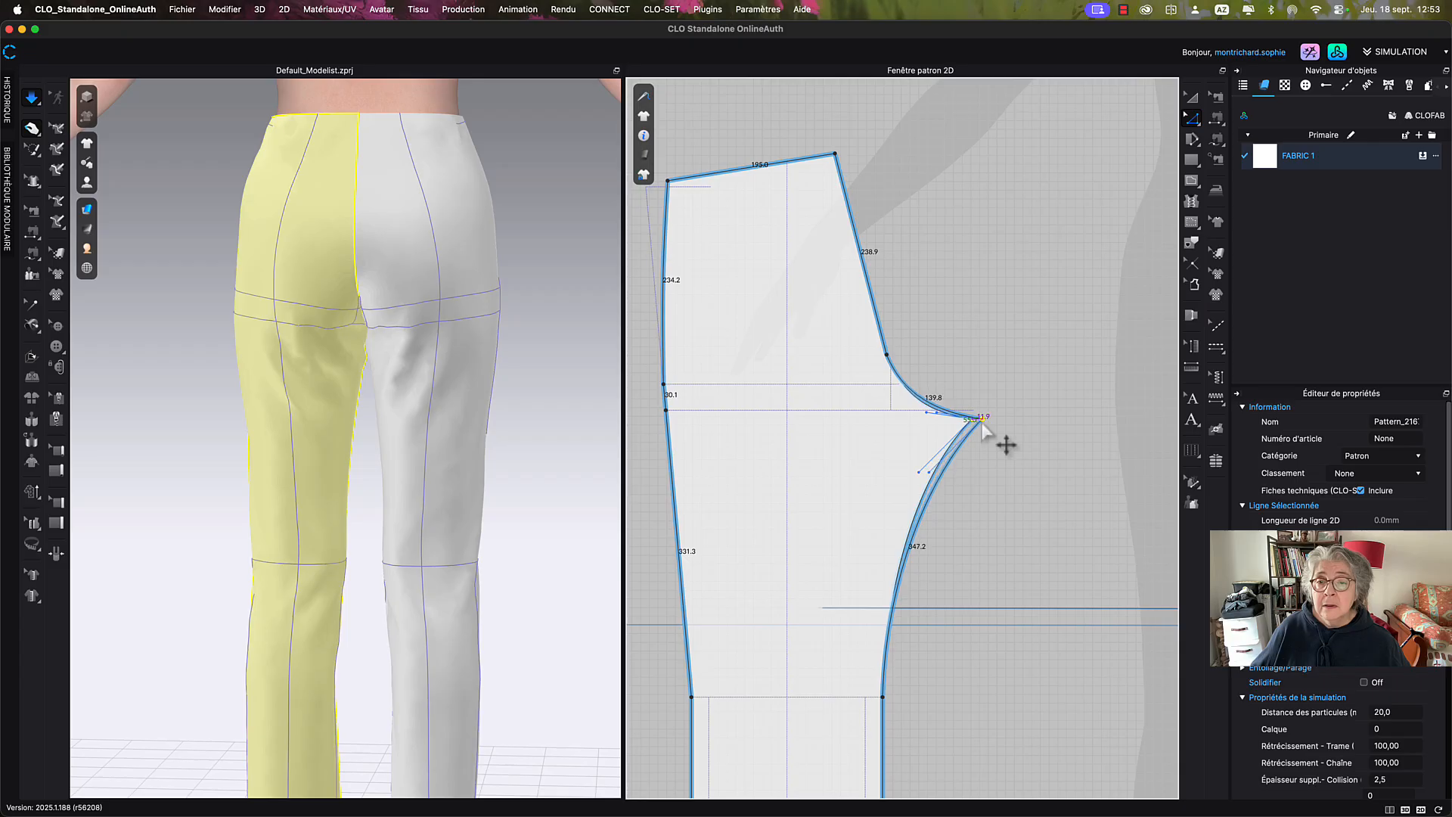
key("Return")
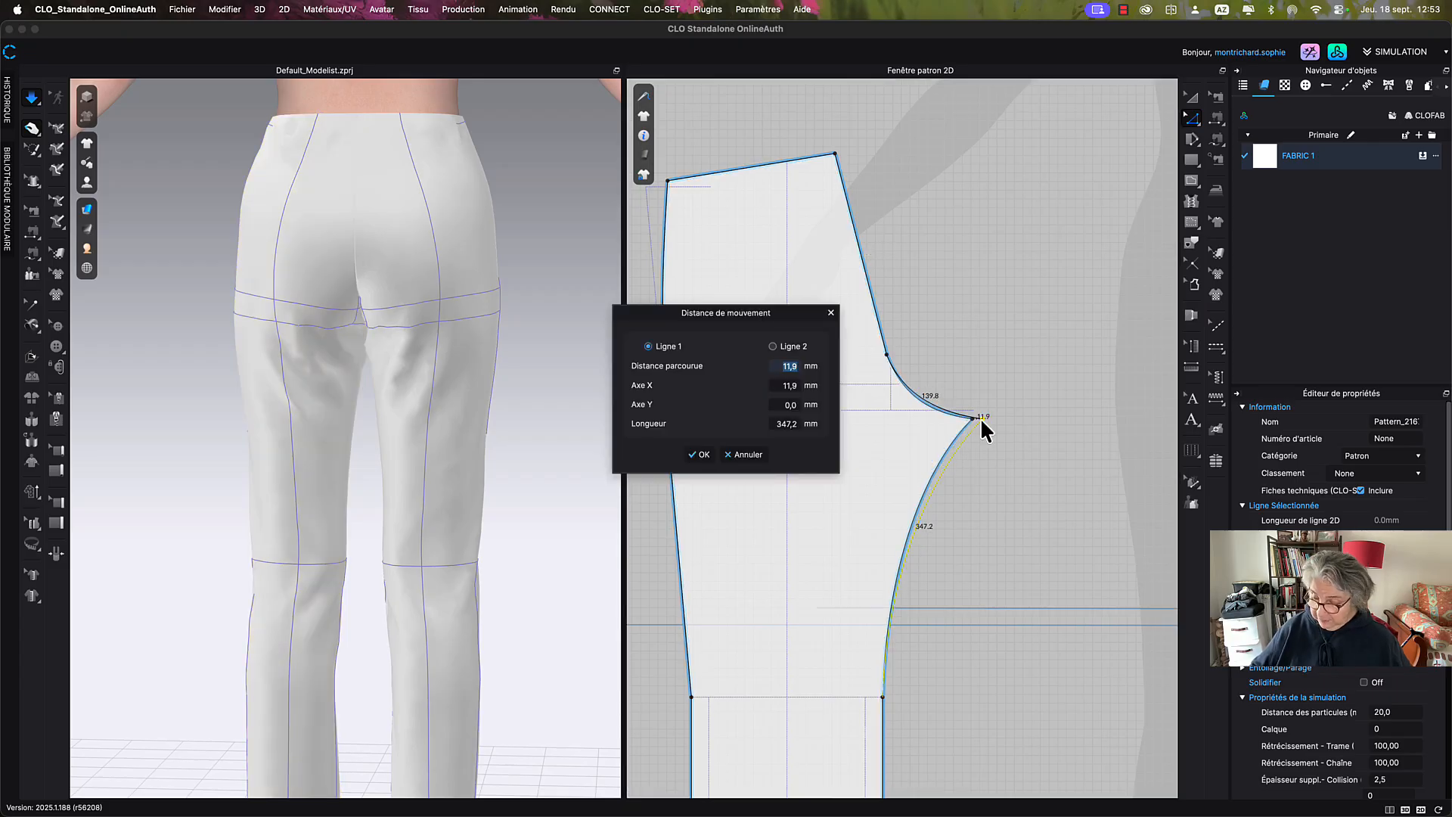
type("15")
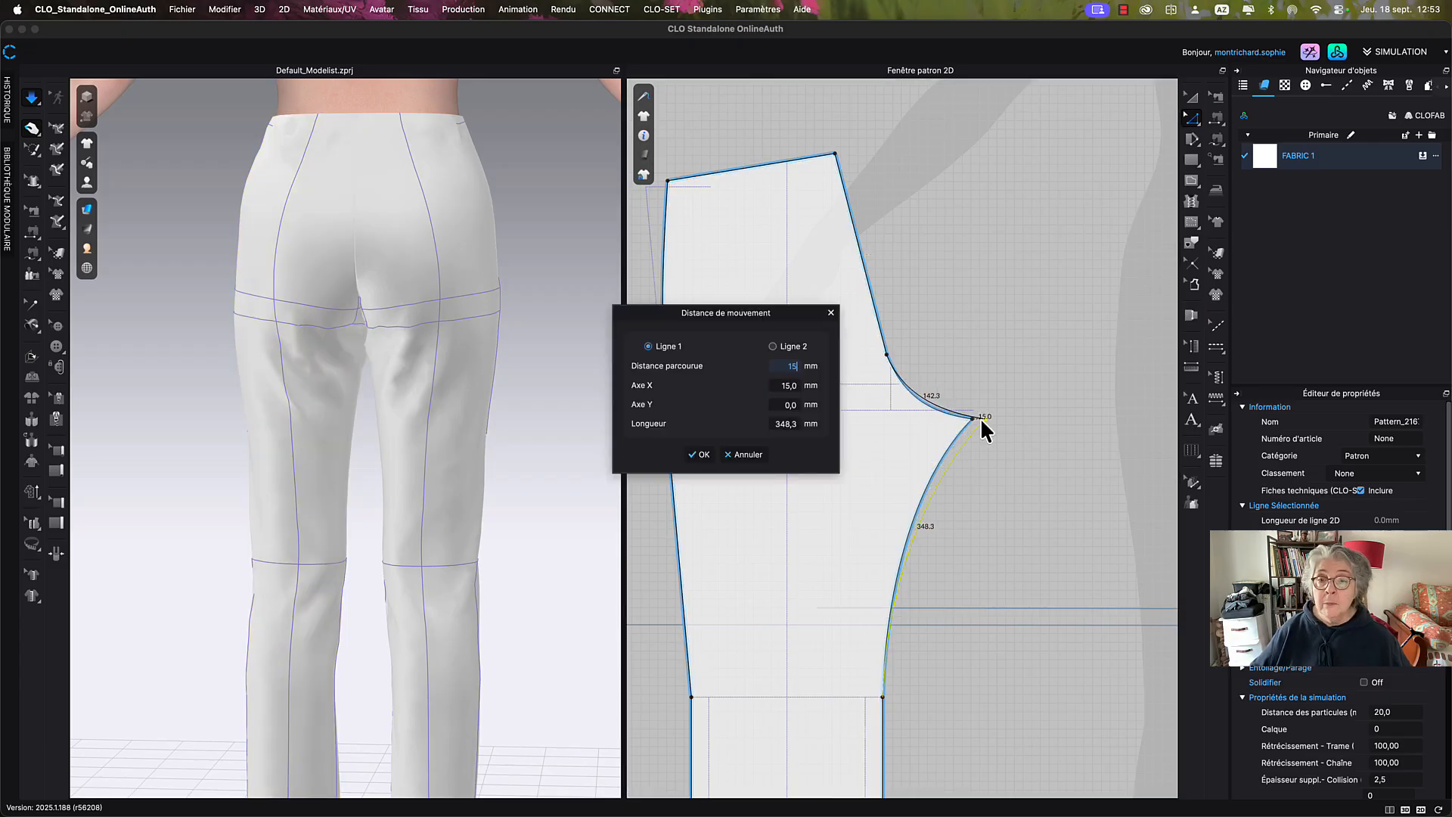
left_click(702, 455)
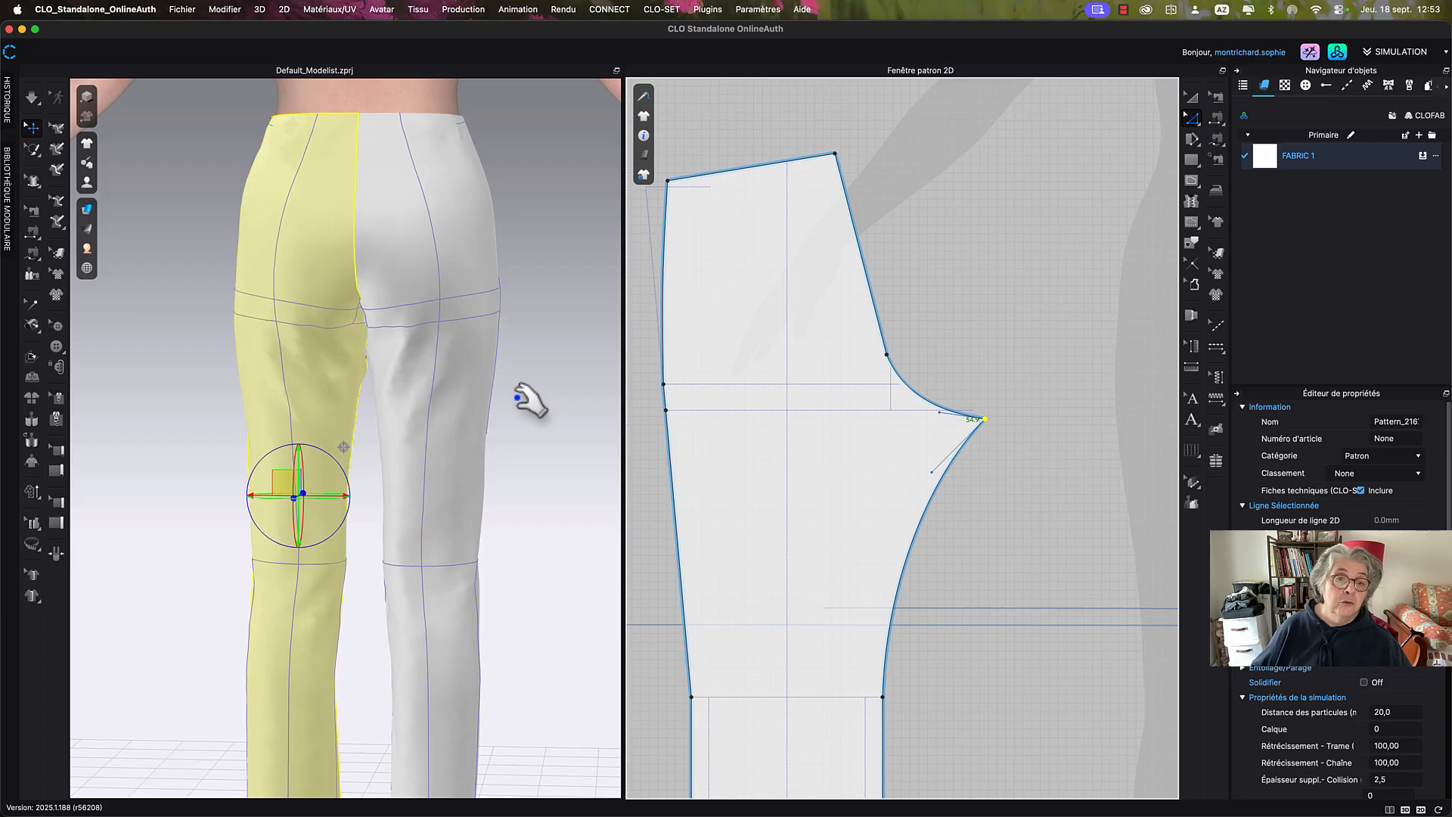
key("space")
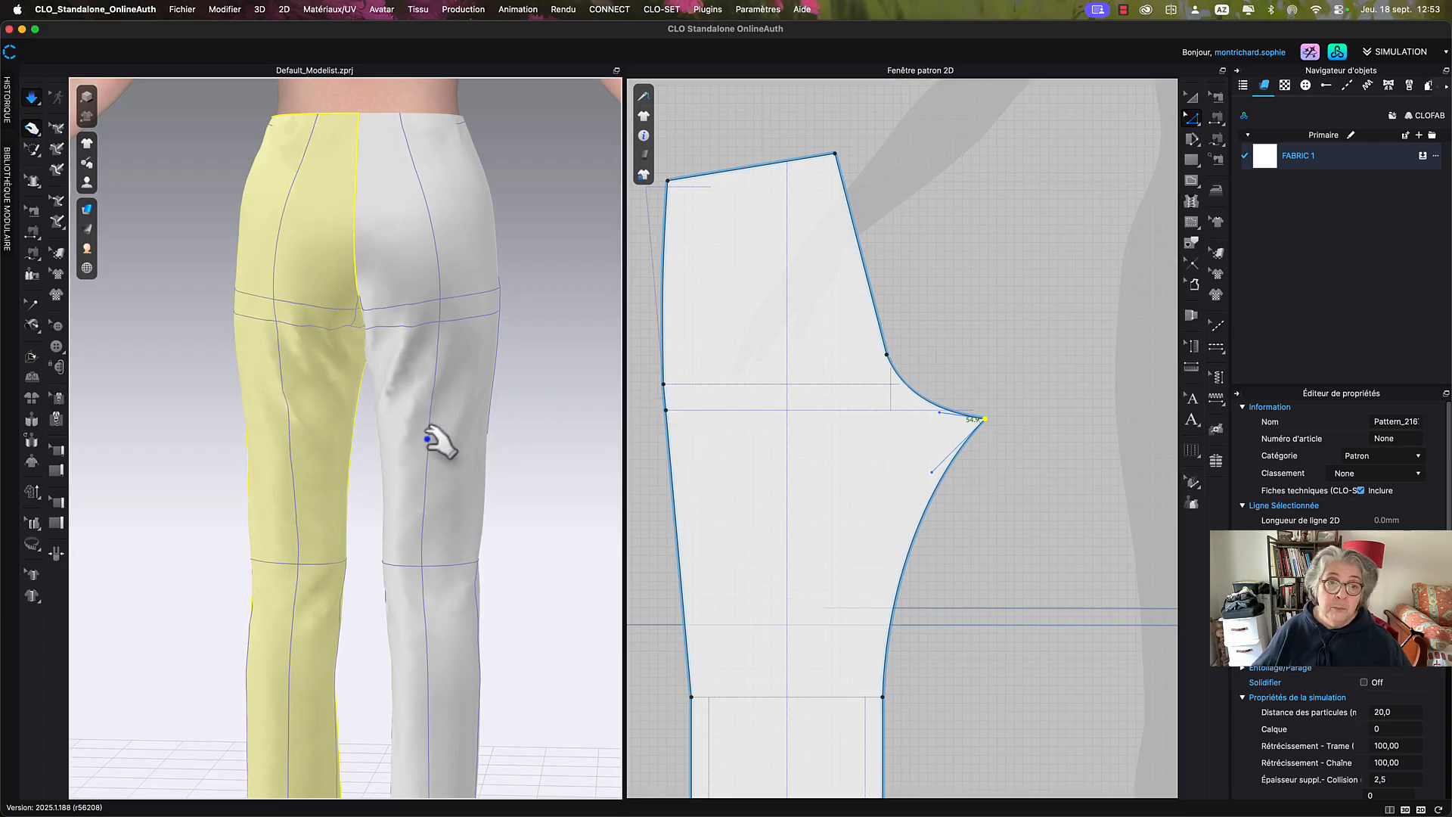
Tug the back of both legs at the thigh and just under the crotch while the simulation runs to settle the fabric.
left_click(428, 438)
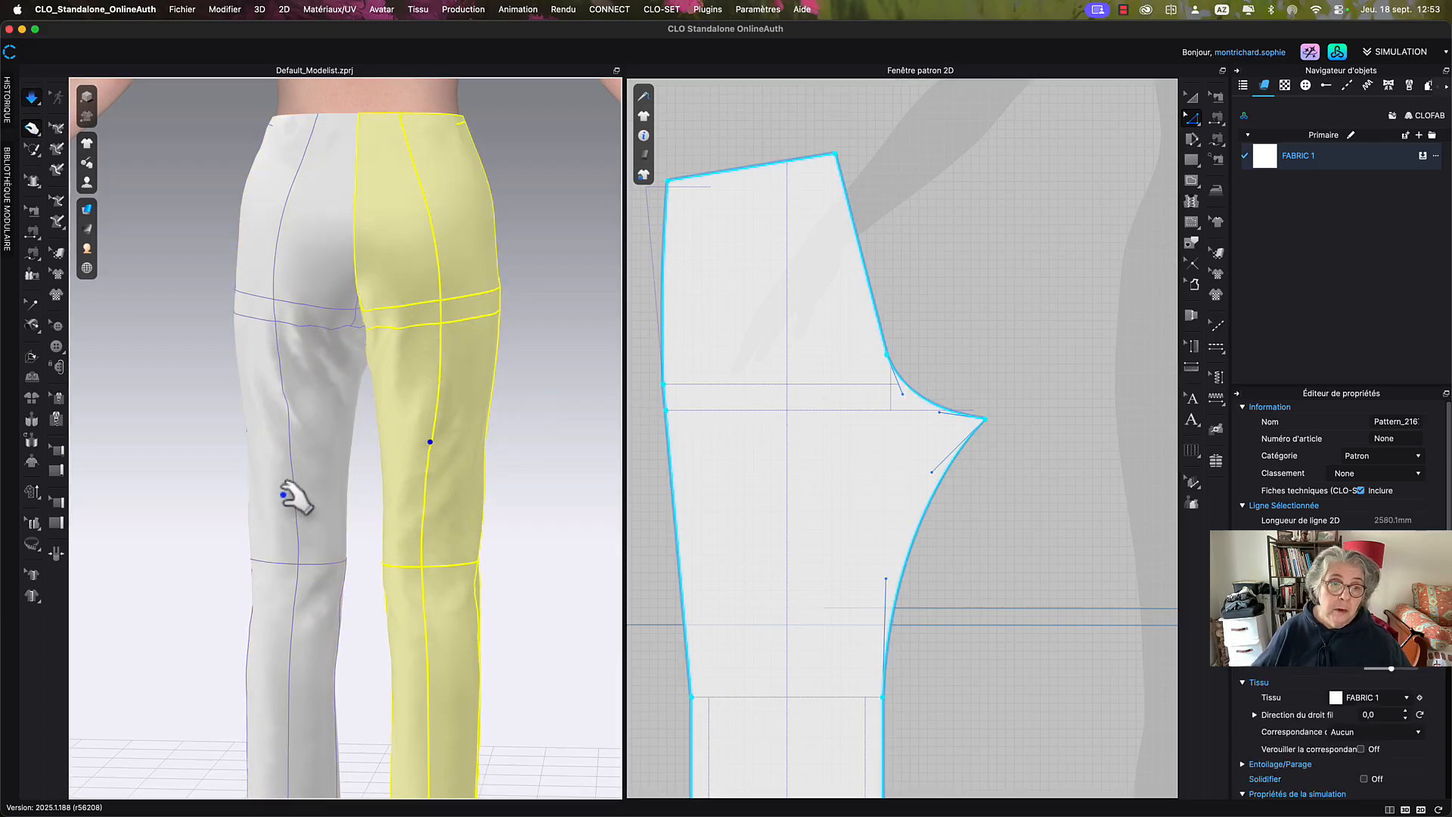
left_click_drag(286, 496, 285, 543)
right_click_drag(382, 340, 397, 351)
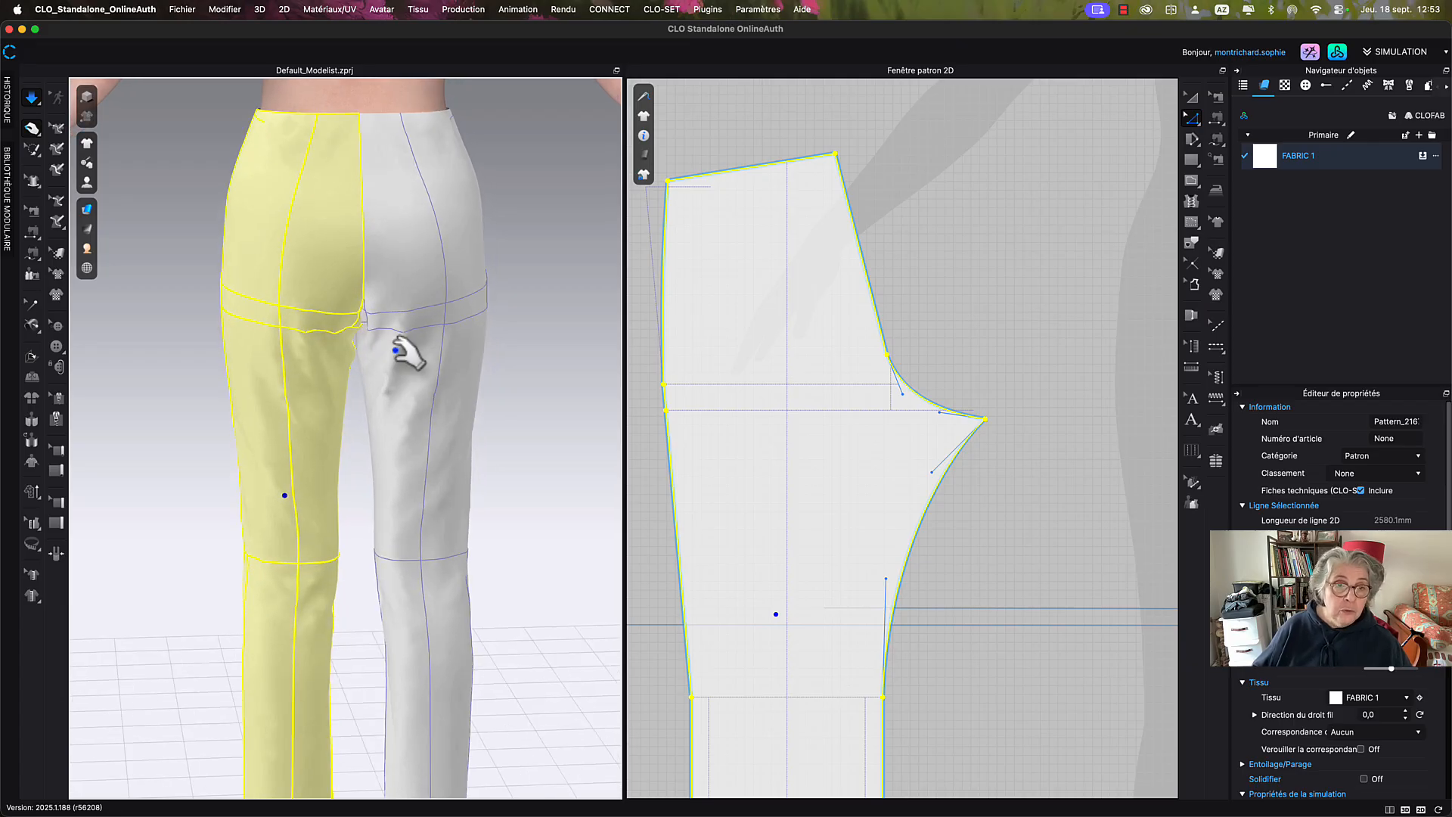
scroll(395, 351, "up", 3)
left_click(386, 298)
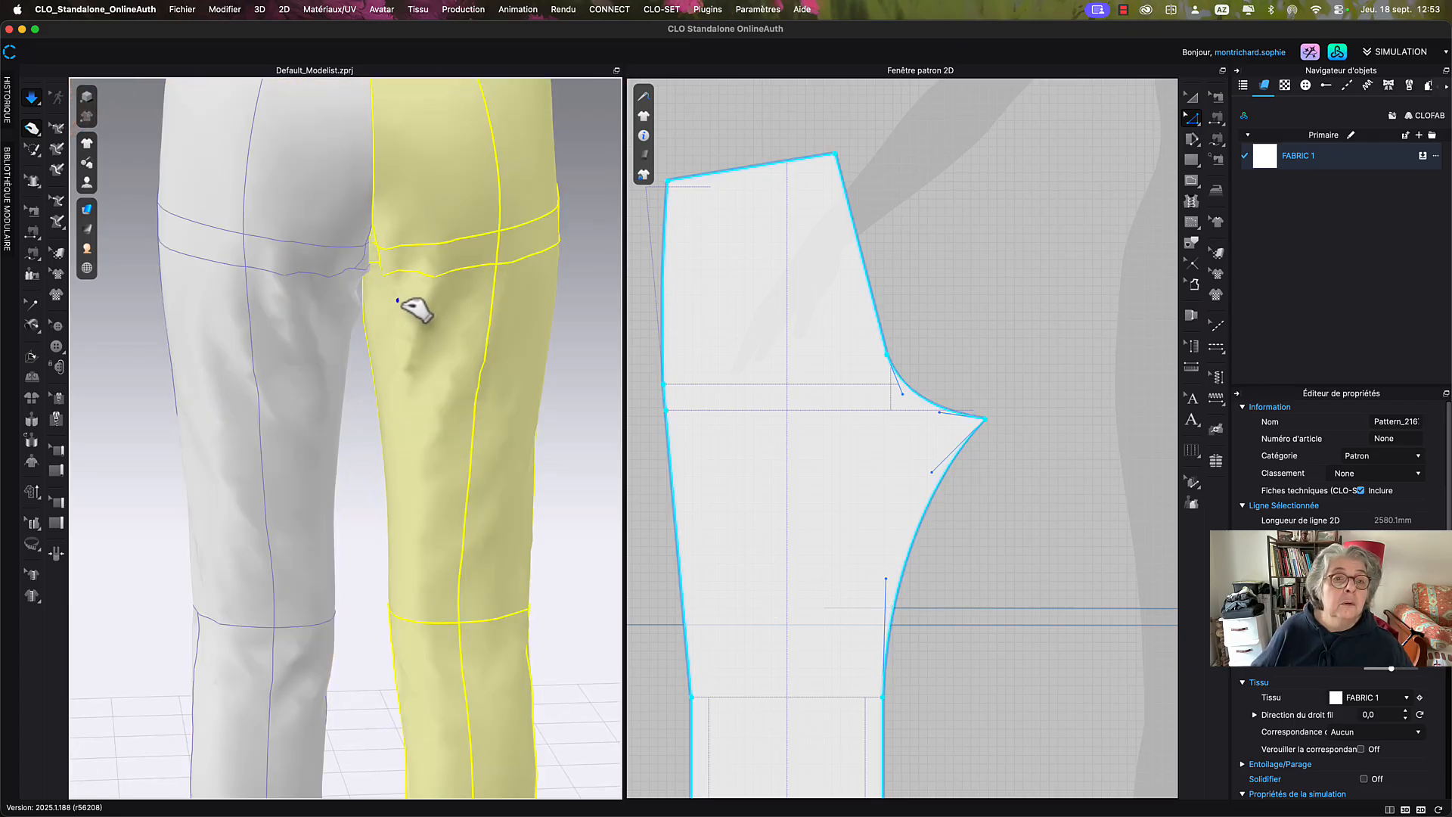
left_click(344, 281)
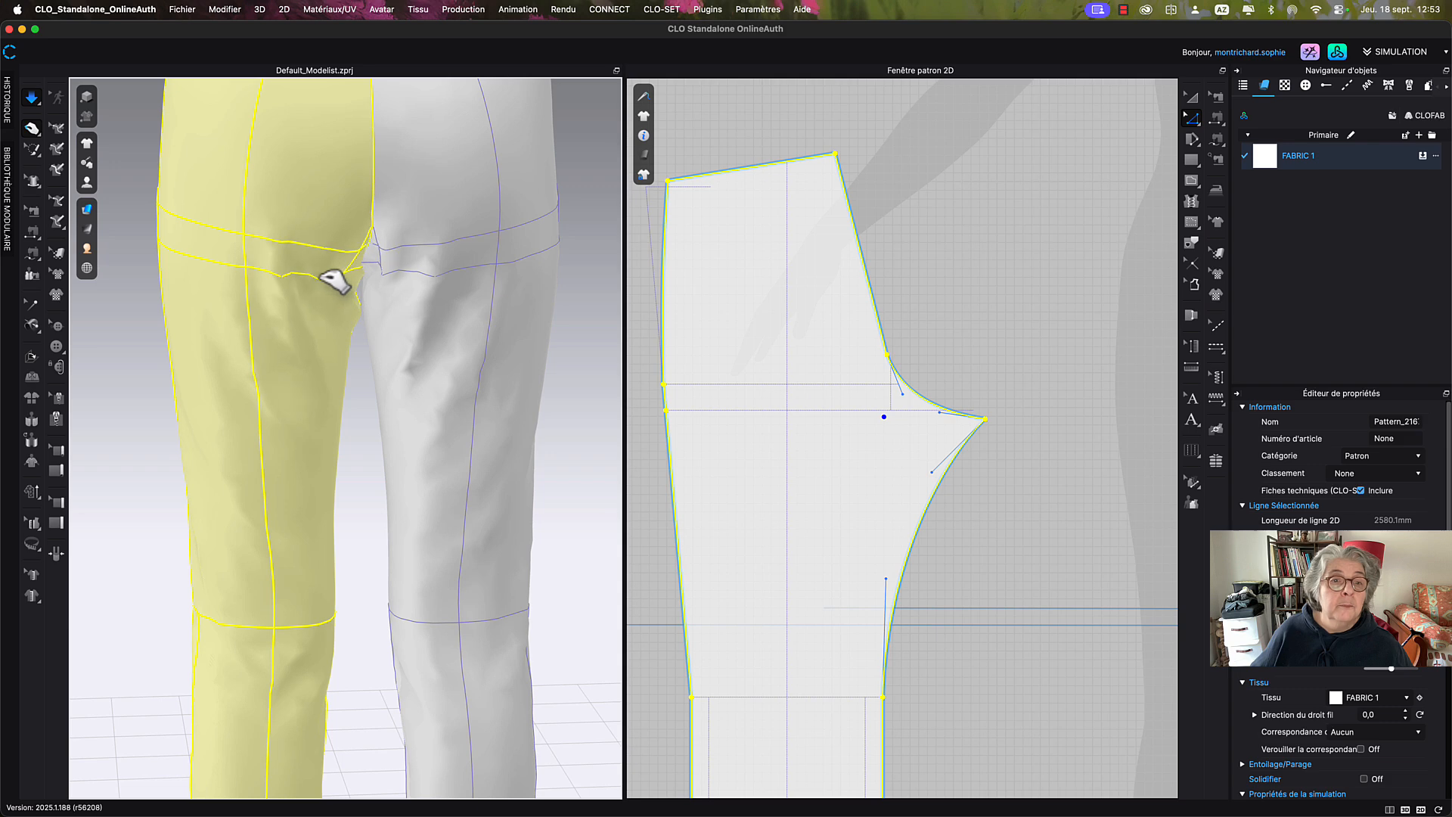
left_click(412, 279)
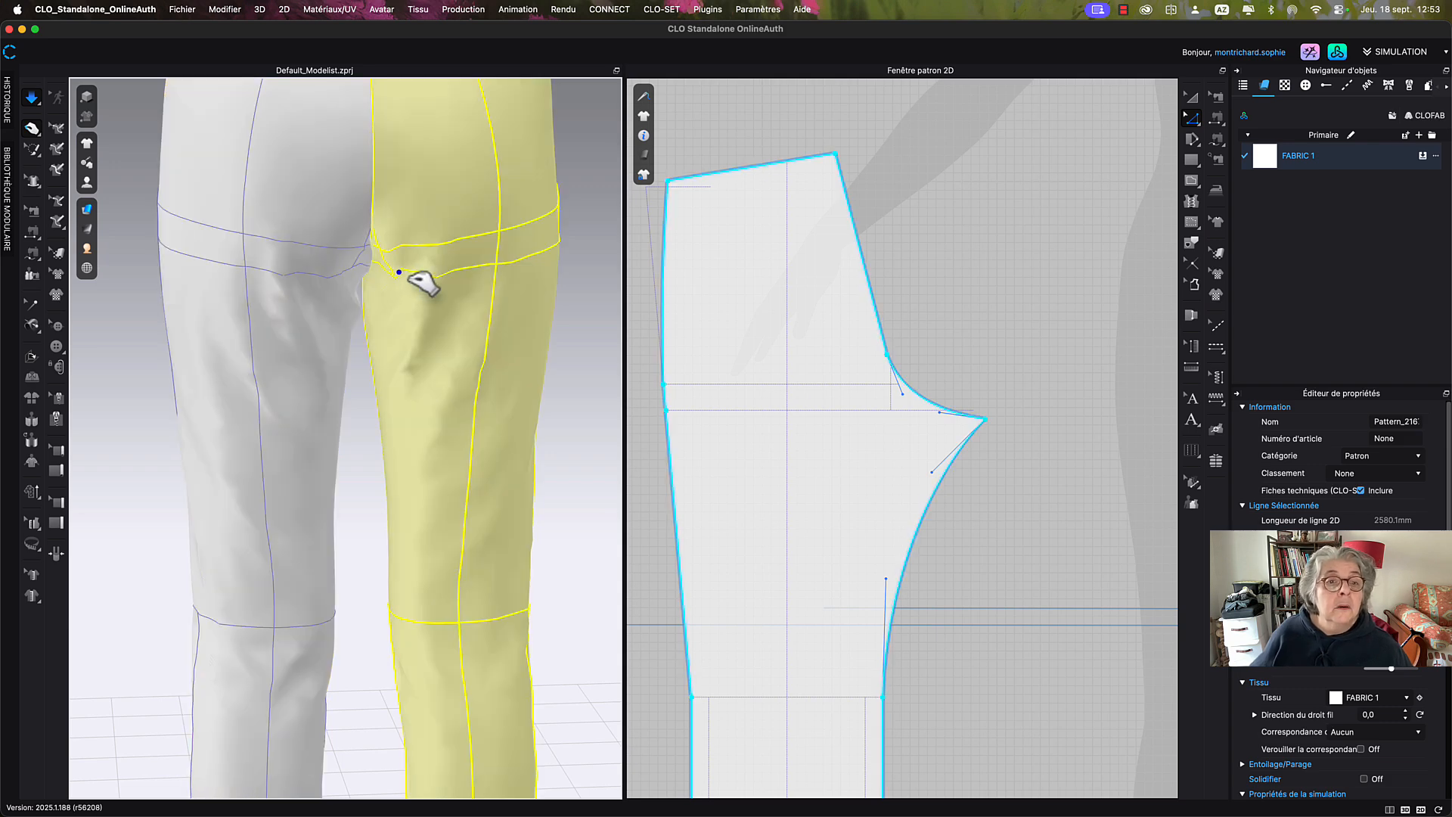
left_click(360, 288)
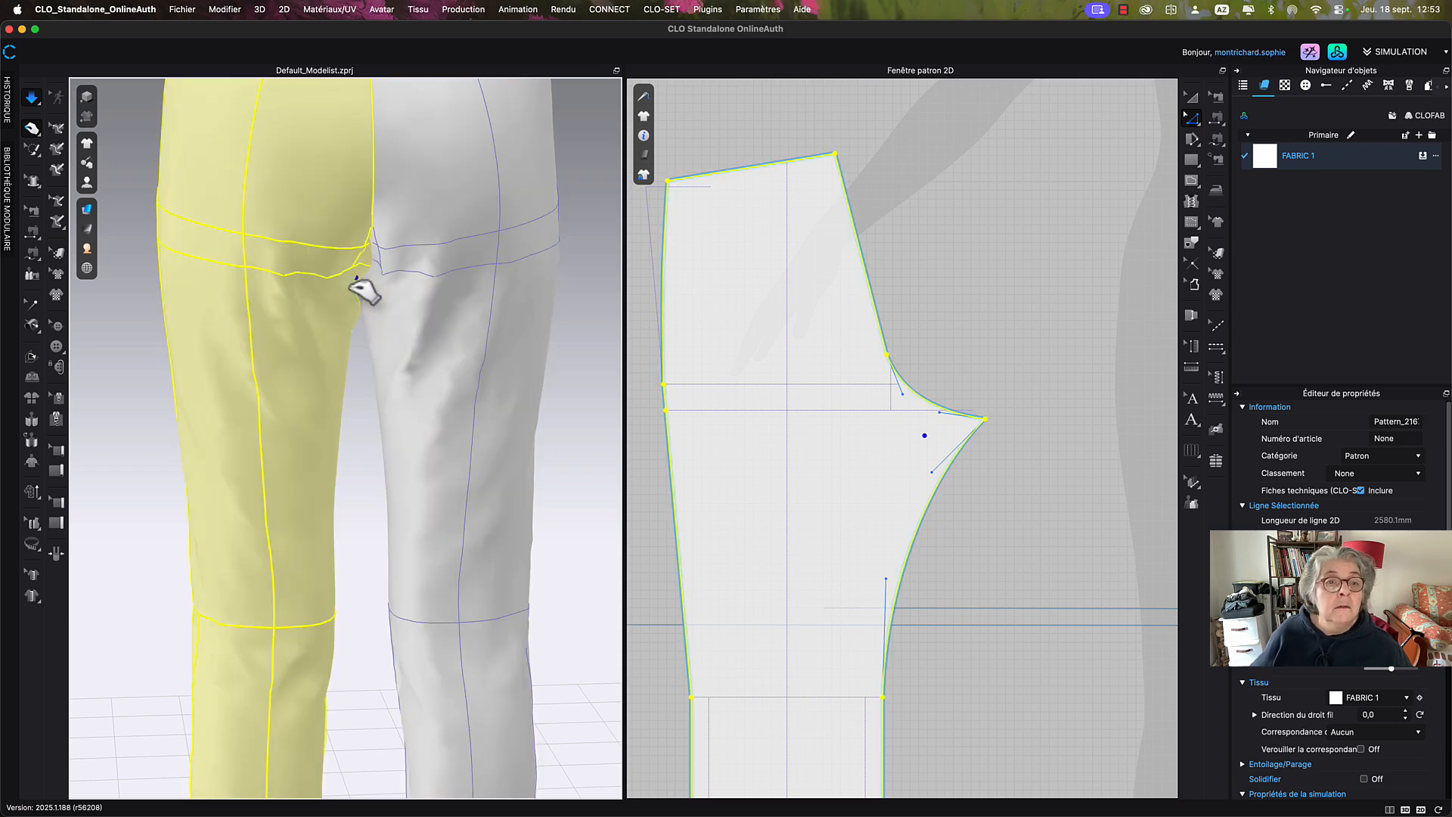
scroll(366, 306, "up", 3)
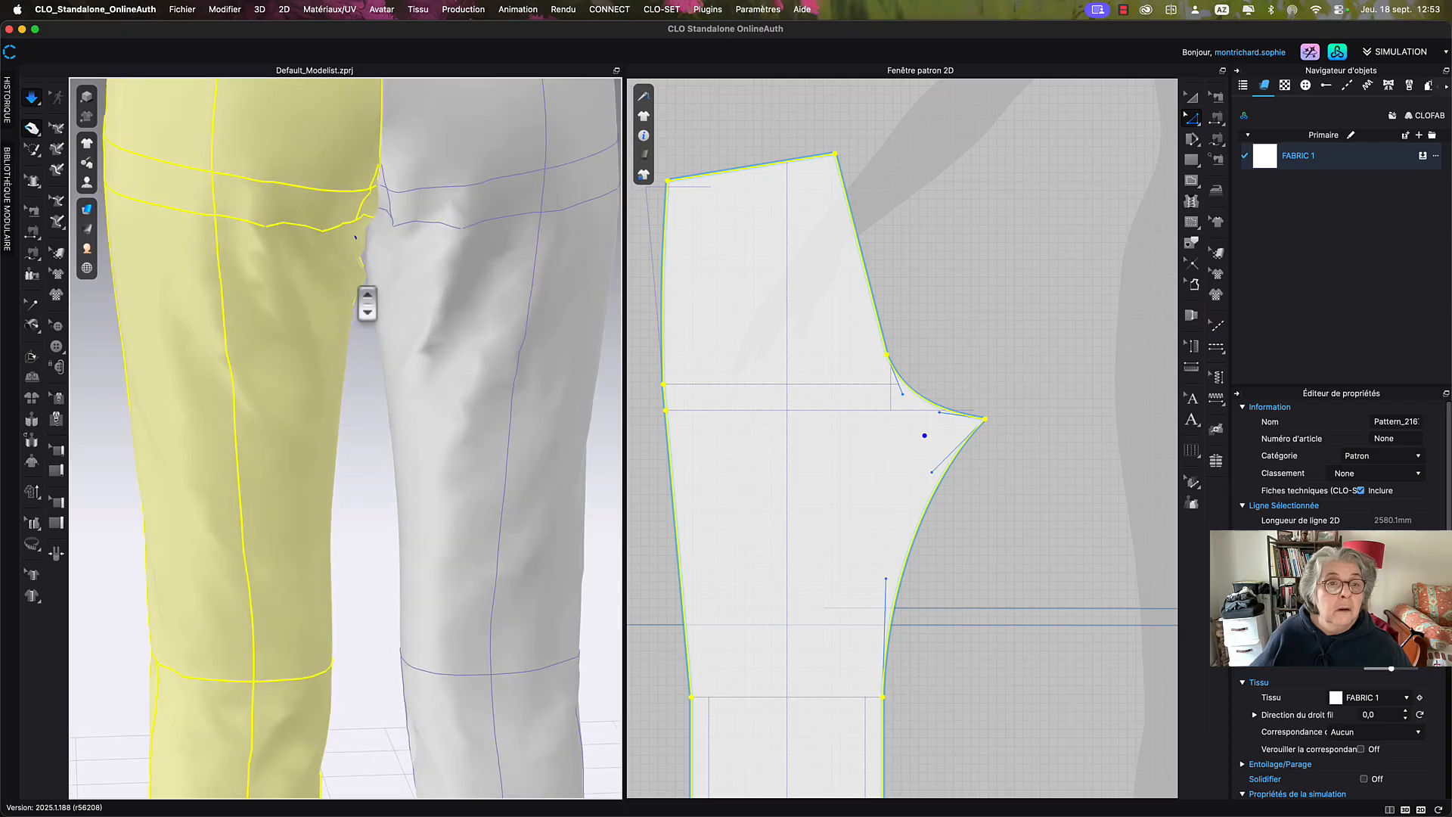
middle_click_drag(420, 248, 394, 367)
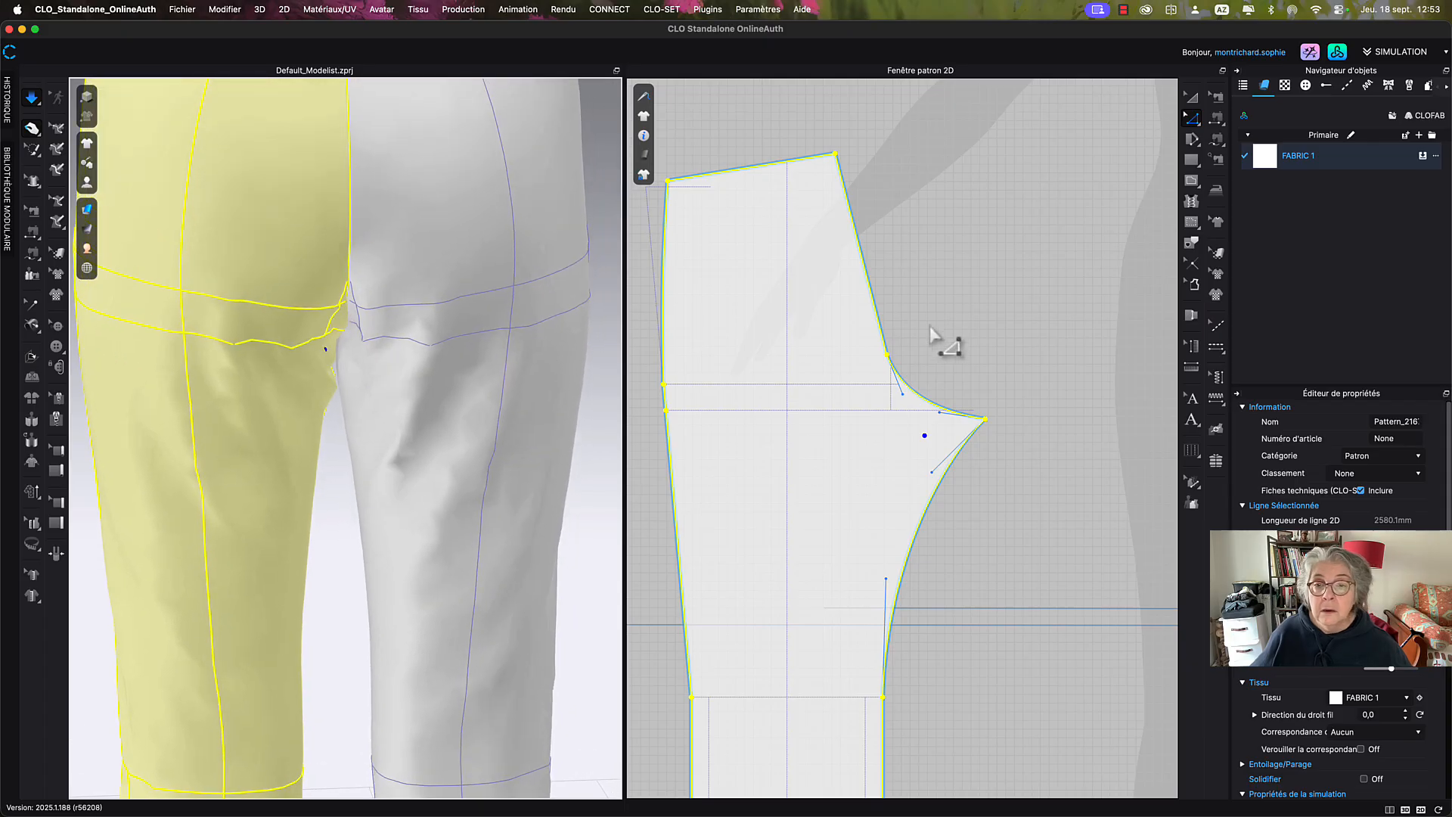
Flatten the upper part of the back inseam curve with its upper handle to about 347 mm long and simulate the trousers.
left_click(938, 352)
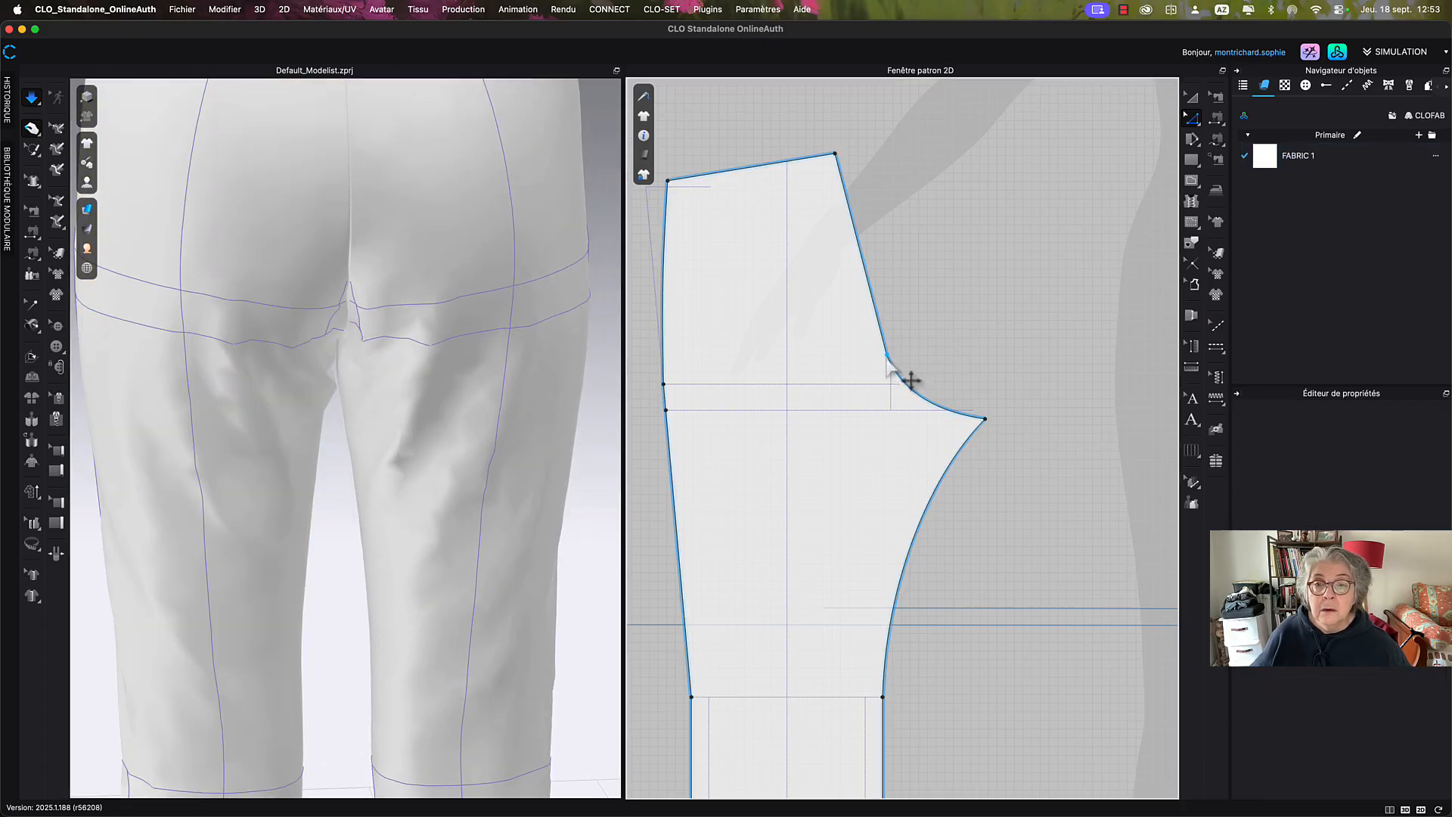
left_click(888, 358)
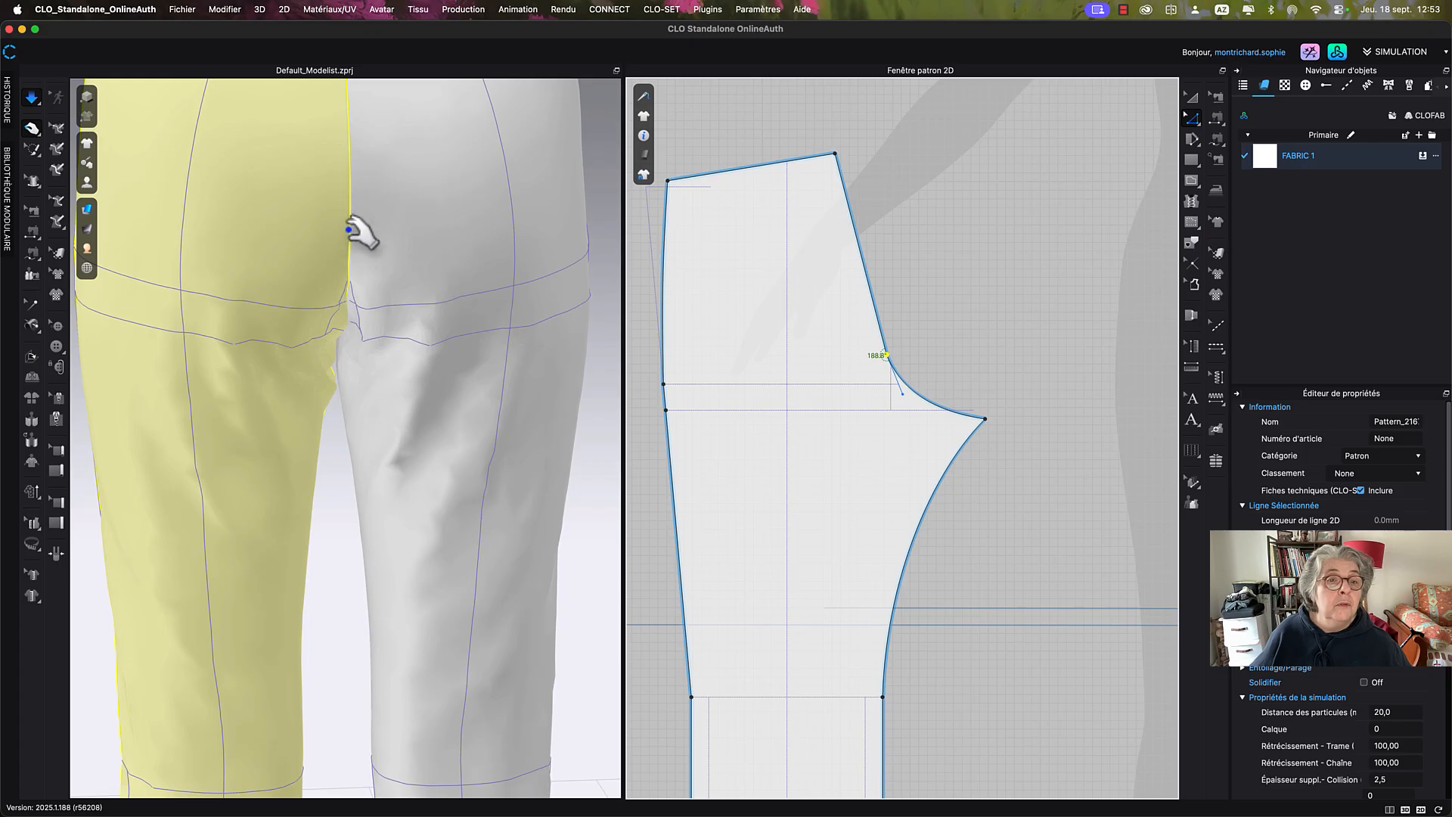
scroll(405, 366, "down", 8)
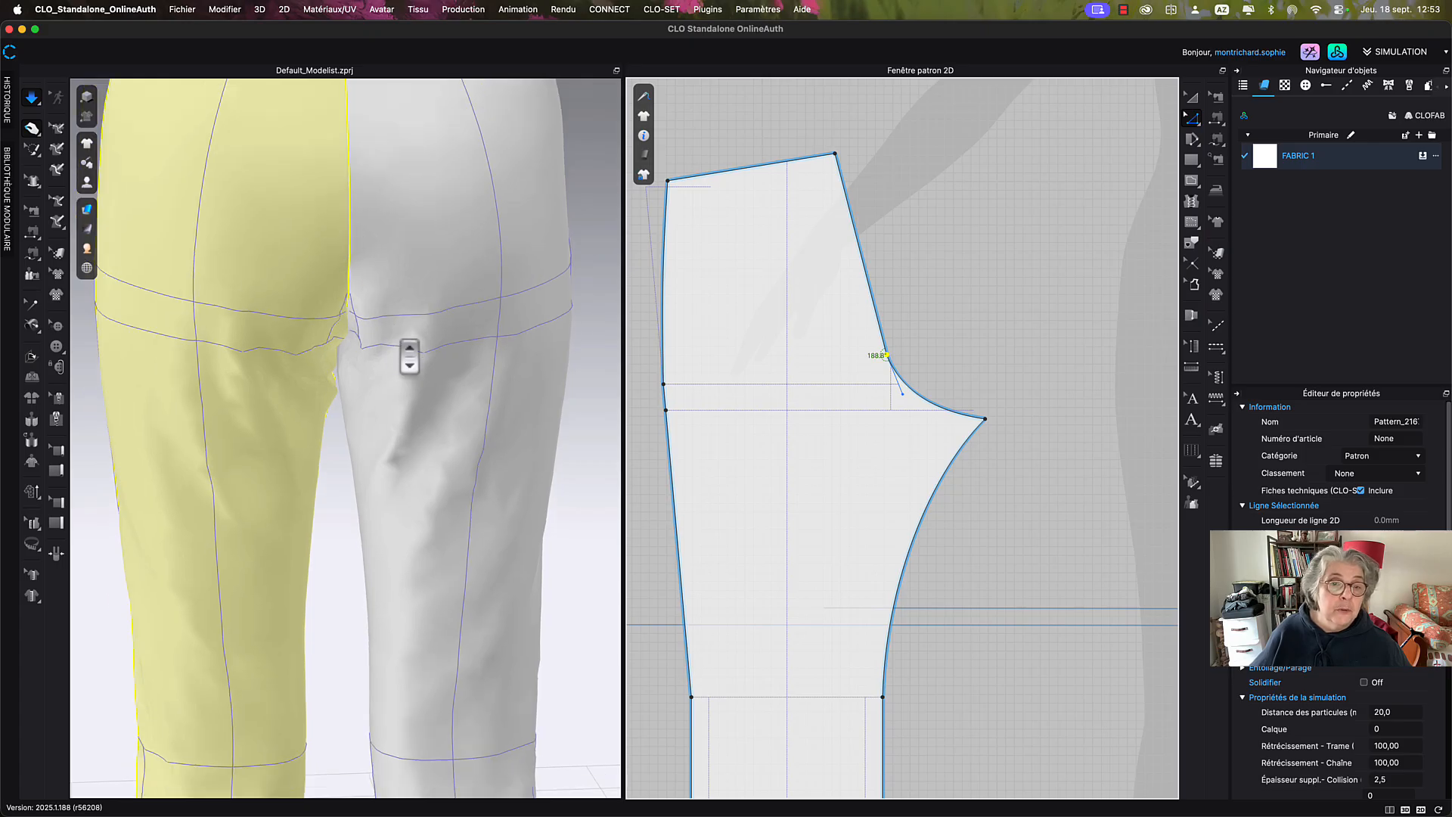
left_click(958, 462)
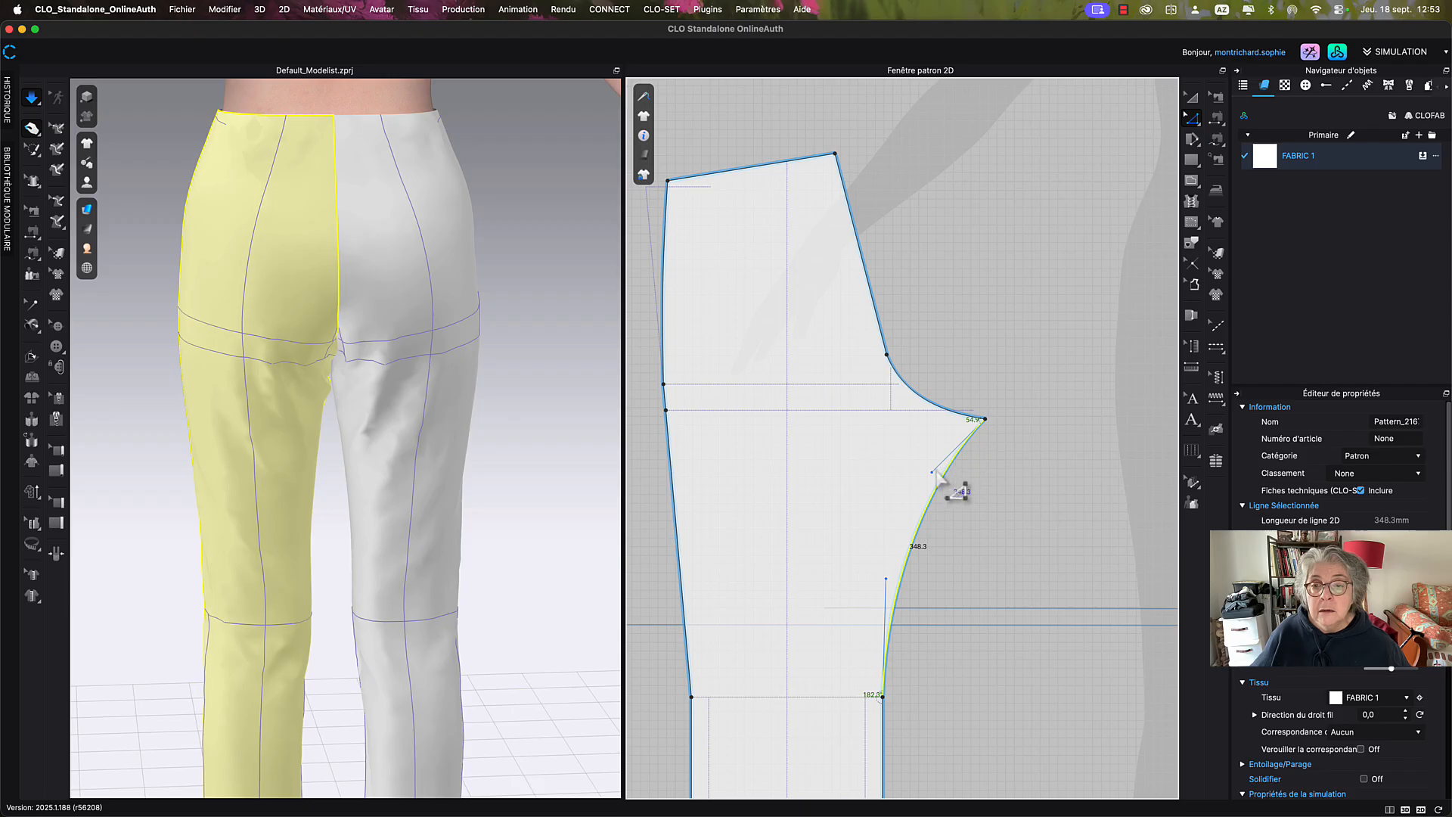
left_click_drag(933, 474, 946, 452)
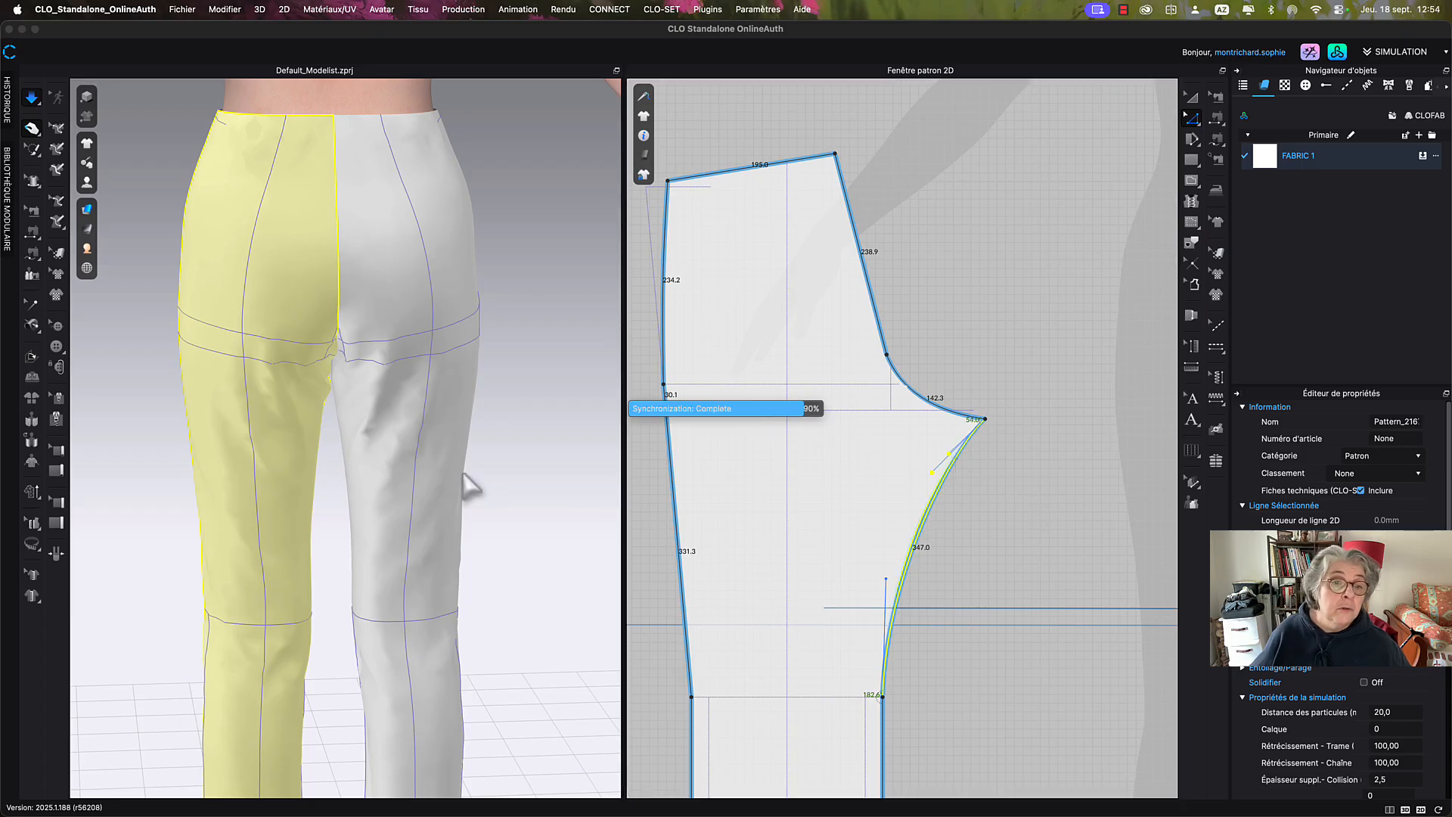
left_click(514, 363)
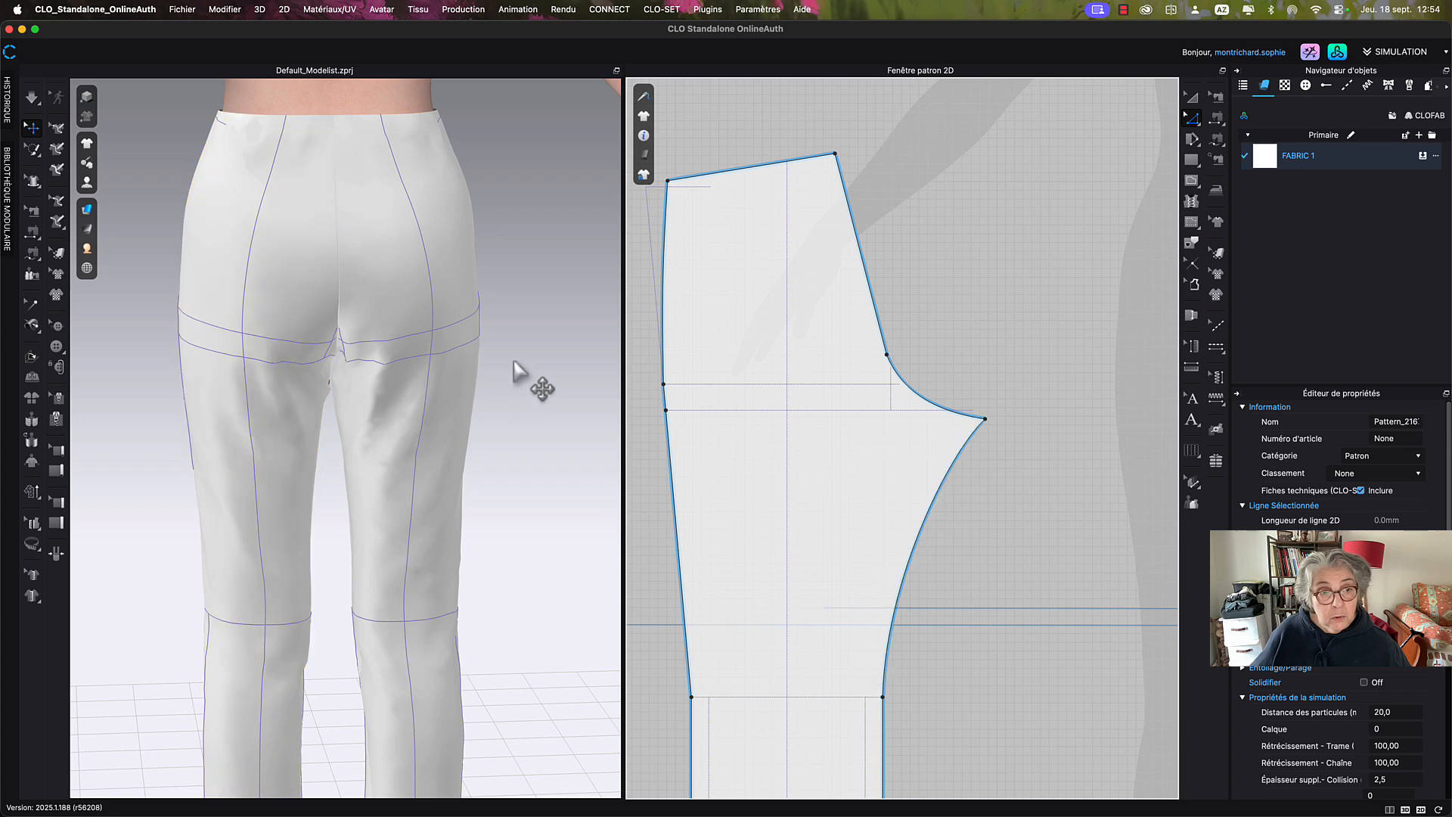
key("space")
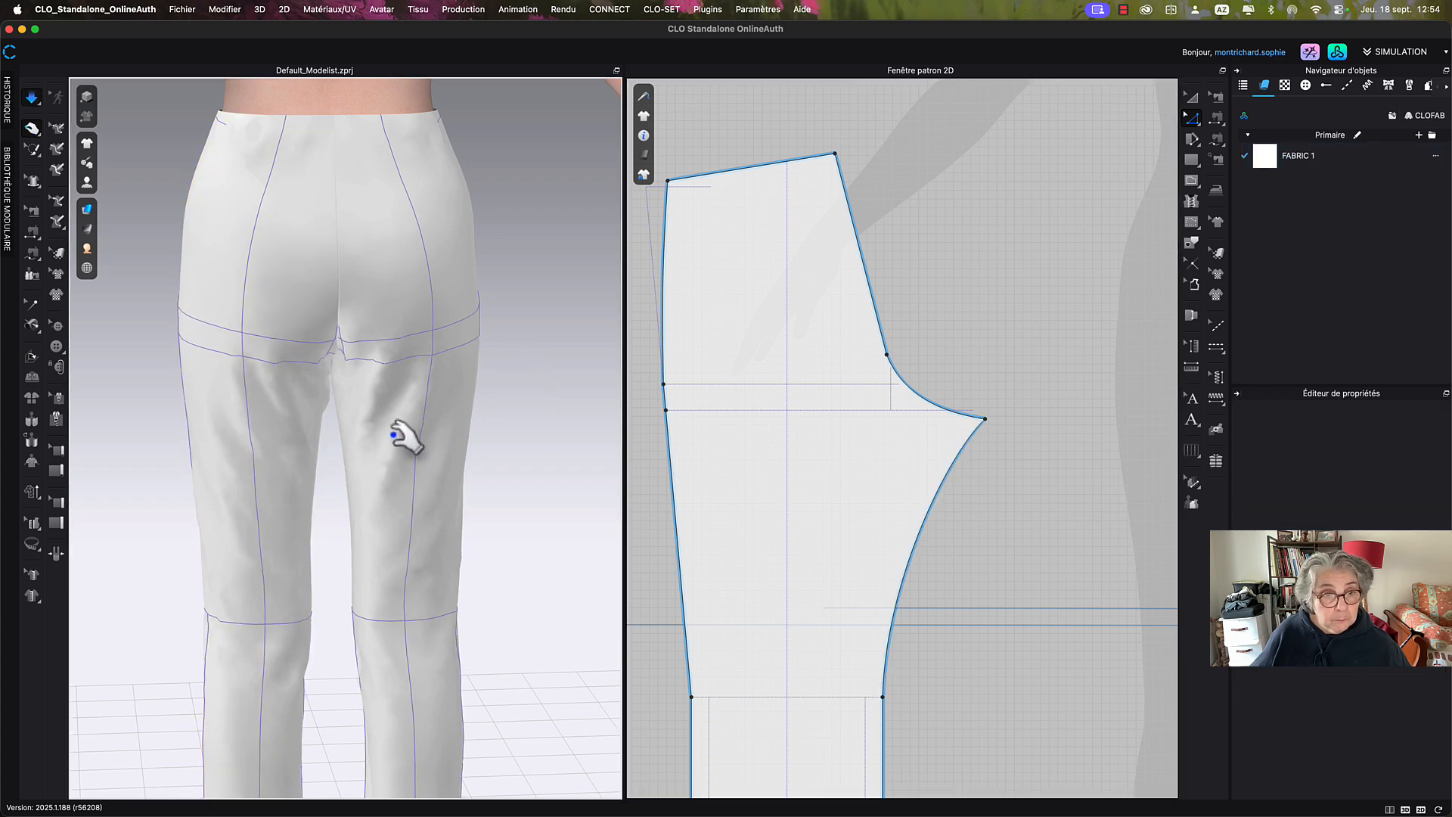
Pull the back of the right trouser leg down and outward from hip to knee during simulation to smooth the thigh folds.
scroll(528, 444, "down", 3)
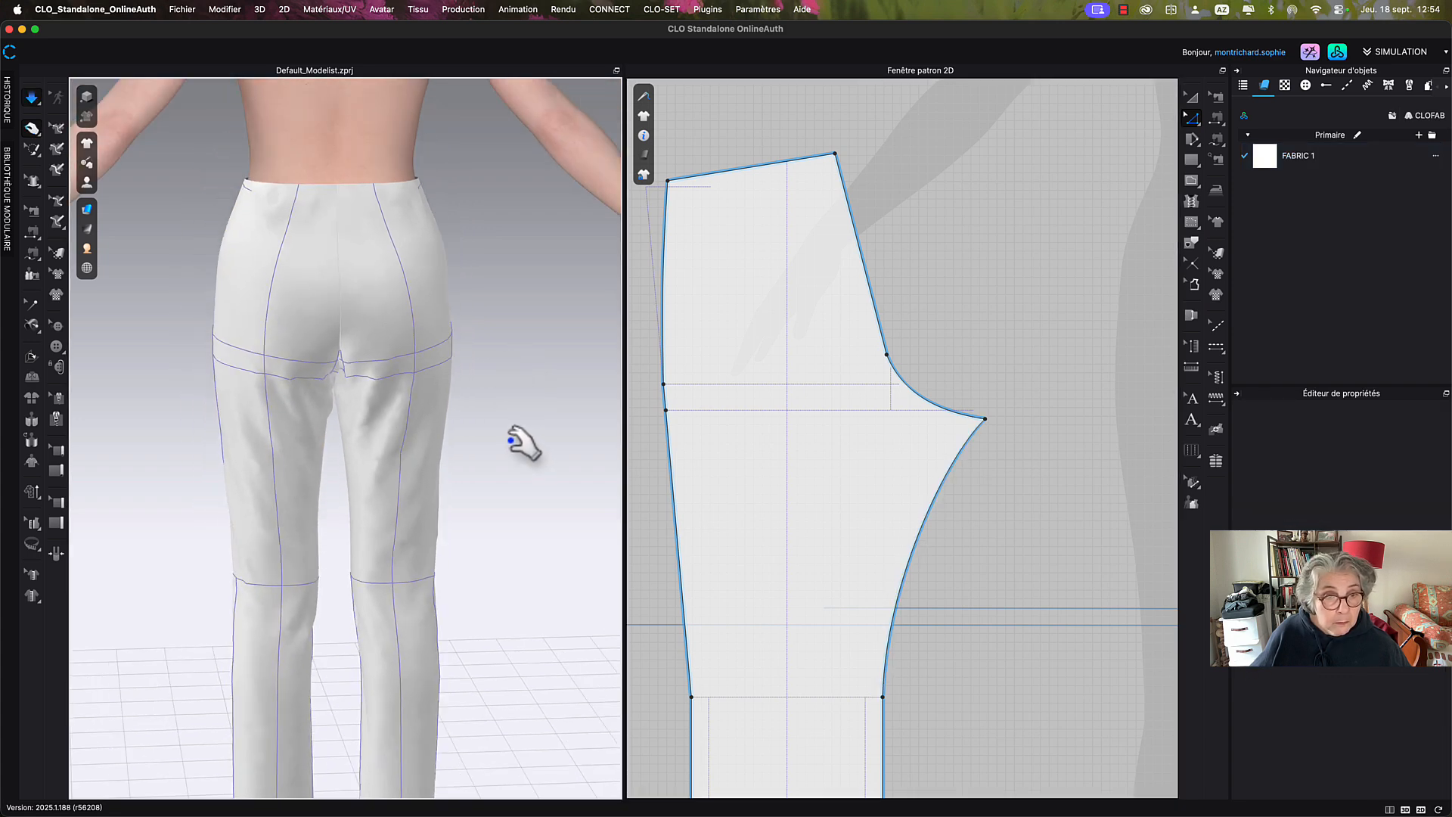
left_click(426, 358)
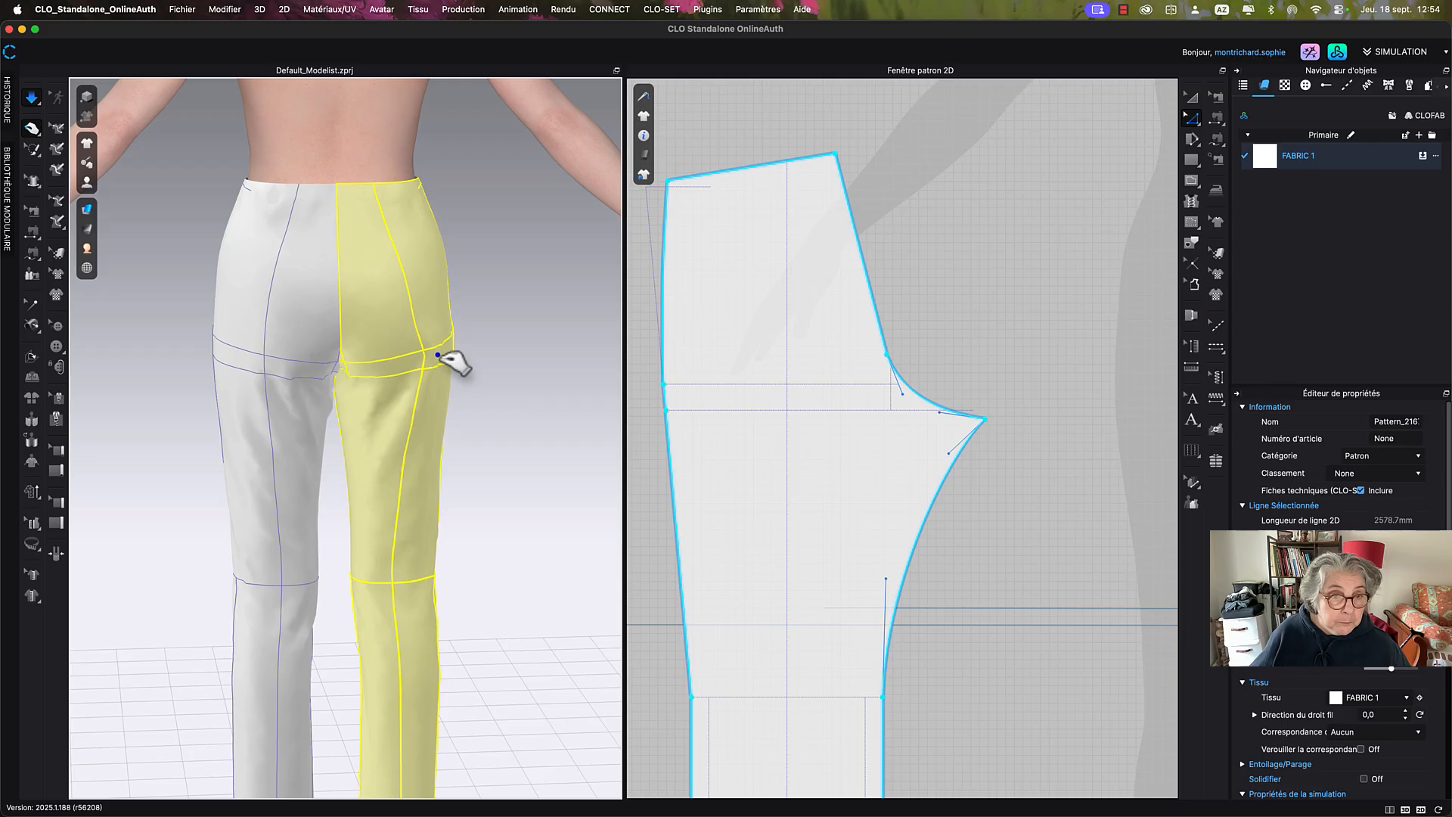
left_click_drag(438, 354, 429, 476)
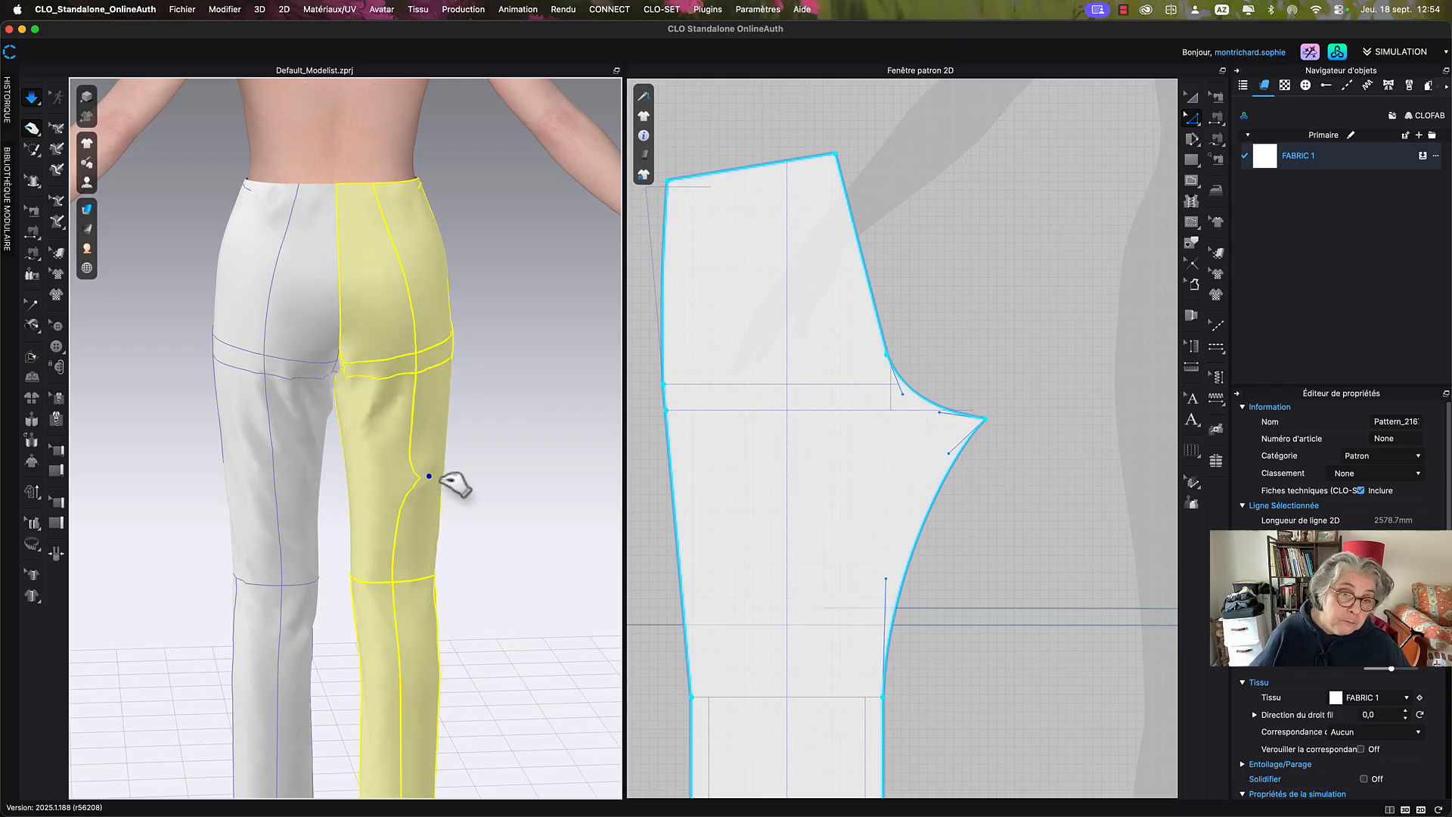
left_click_drag(396, 578, 481, 572)
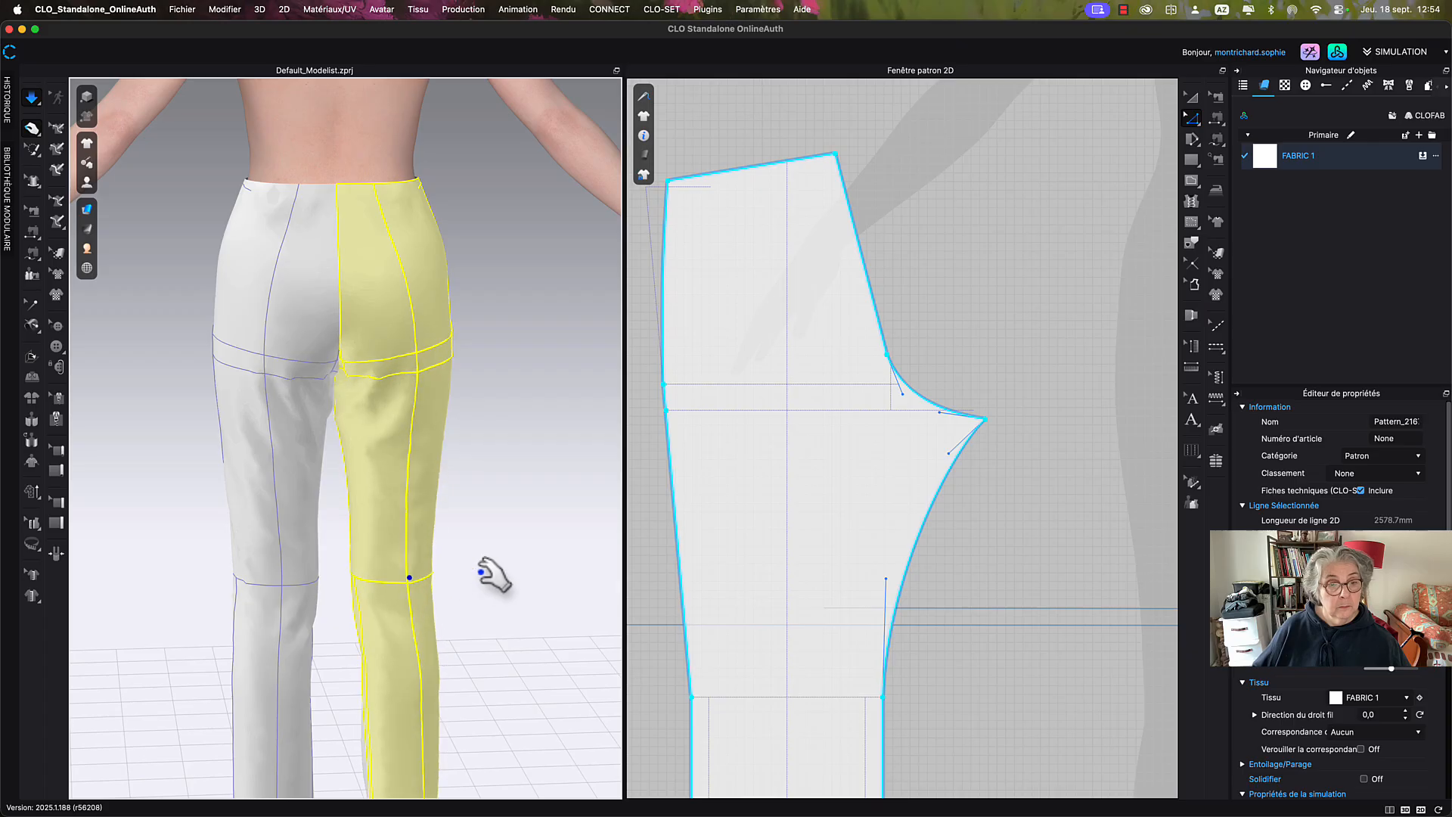
left_click_drag(406, 478, 412, 524)
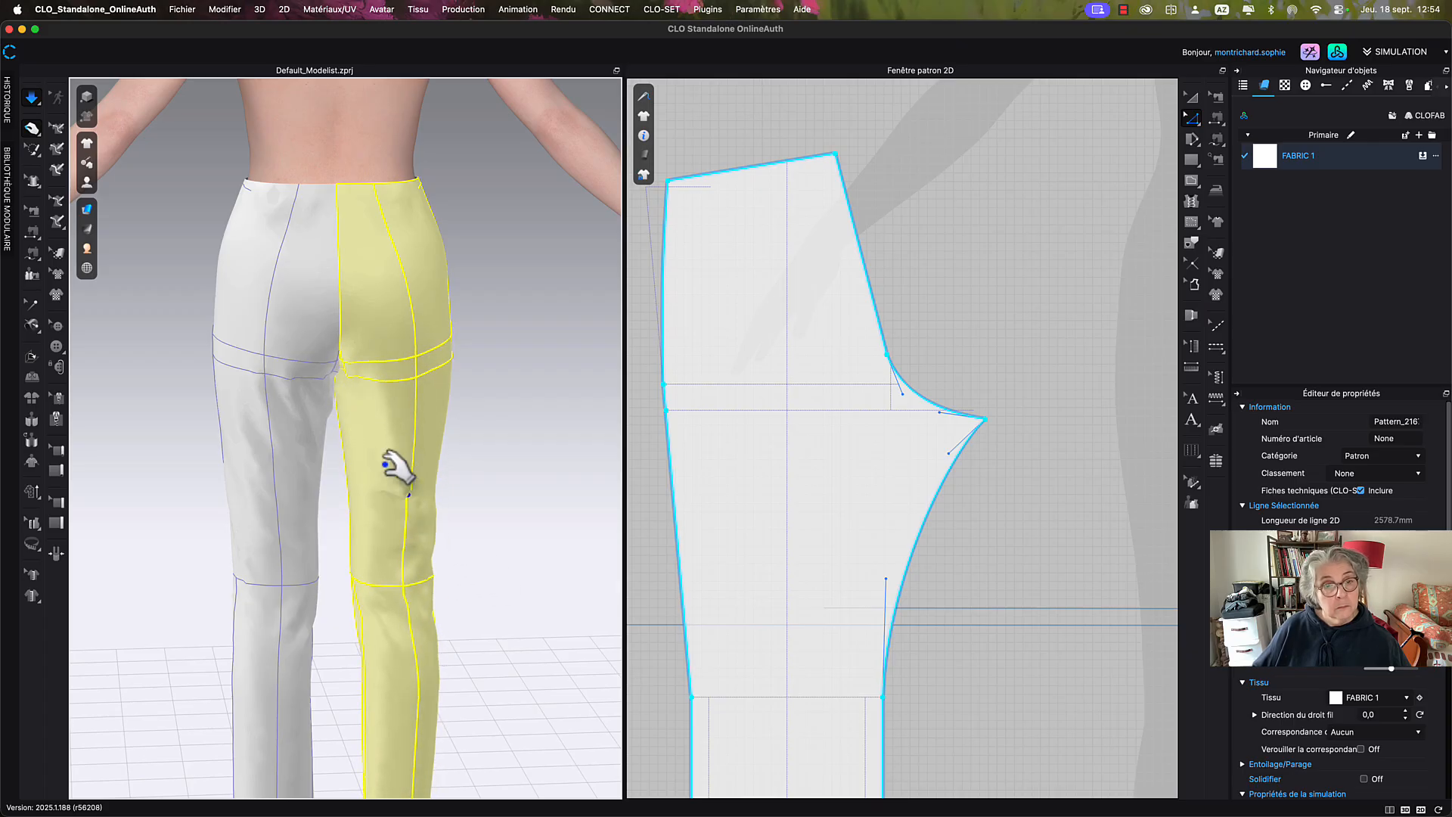
Pull the back of both trouser legs around the knees to straighten them, then stop the simulation.
middle_click_drag(414, 441, 434, 322)
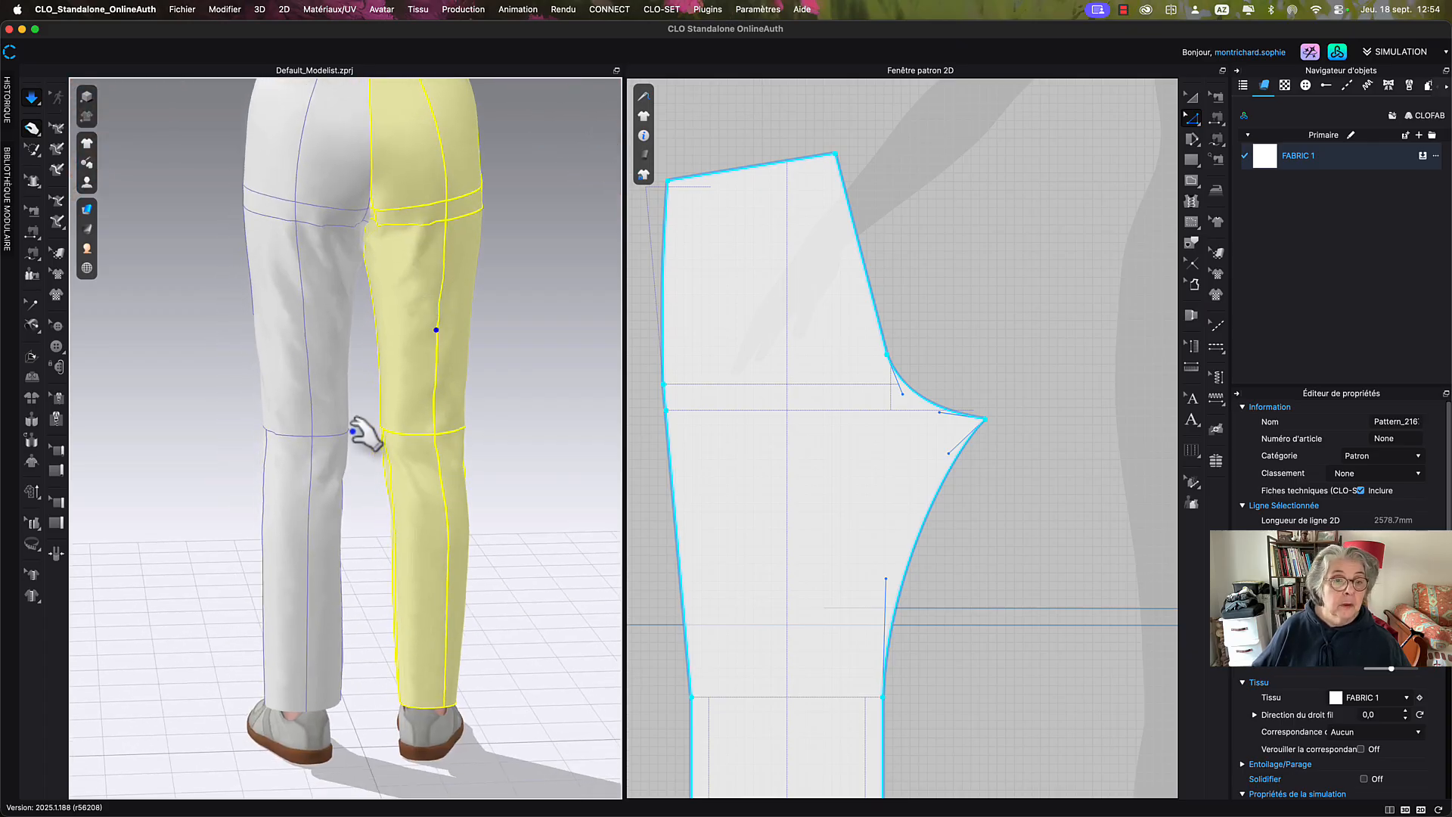
left_click(336, 434)
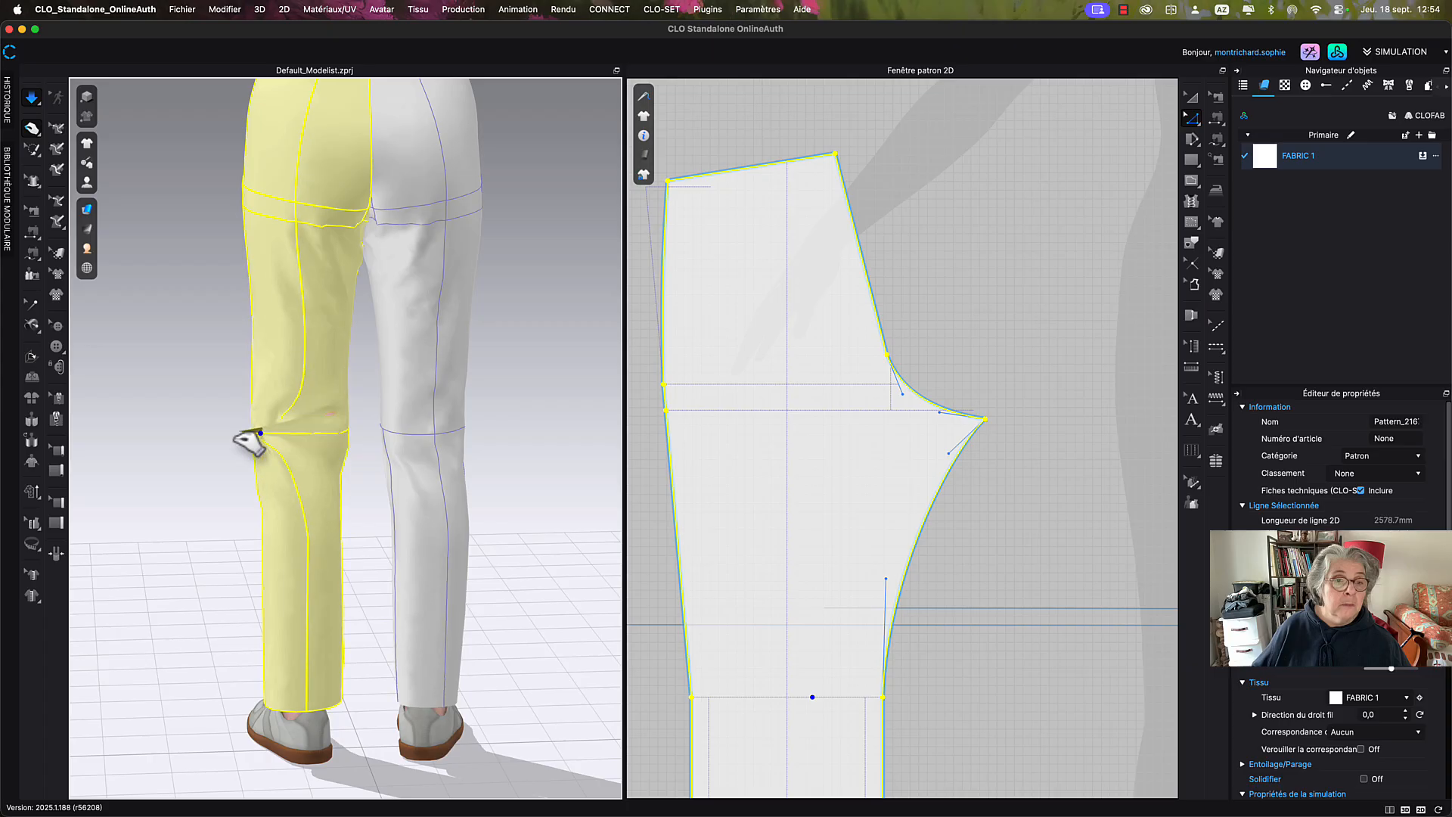
left_click_drag(235, 437, 233, 437)
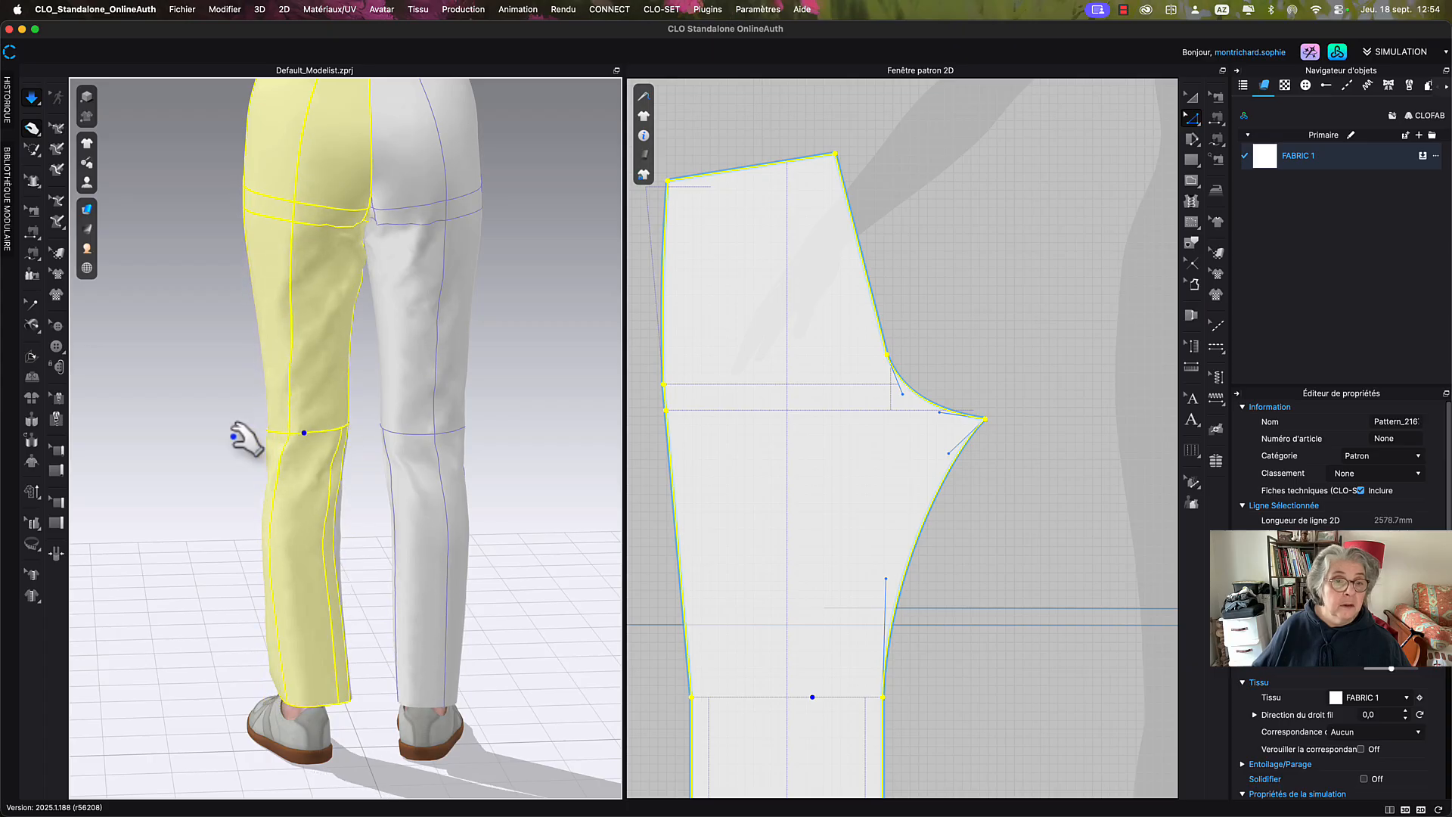
left_click_drag(294, 491, 292, 537)
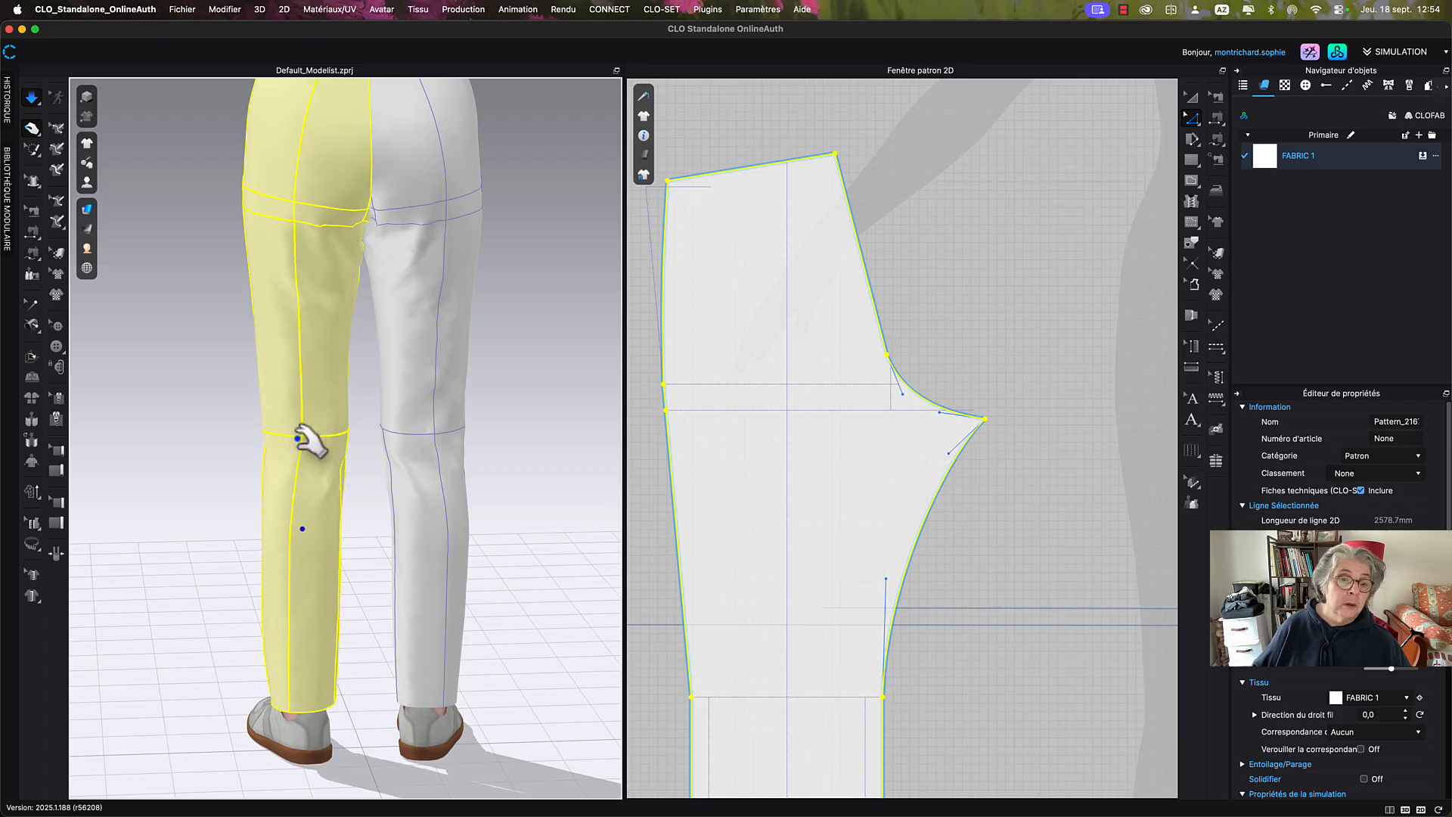
left_click(428, 439)
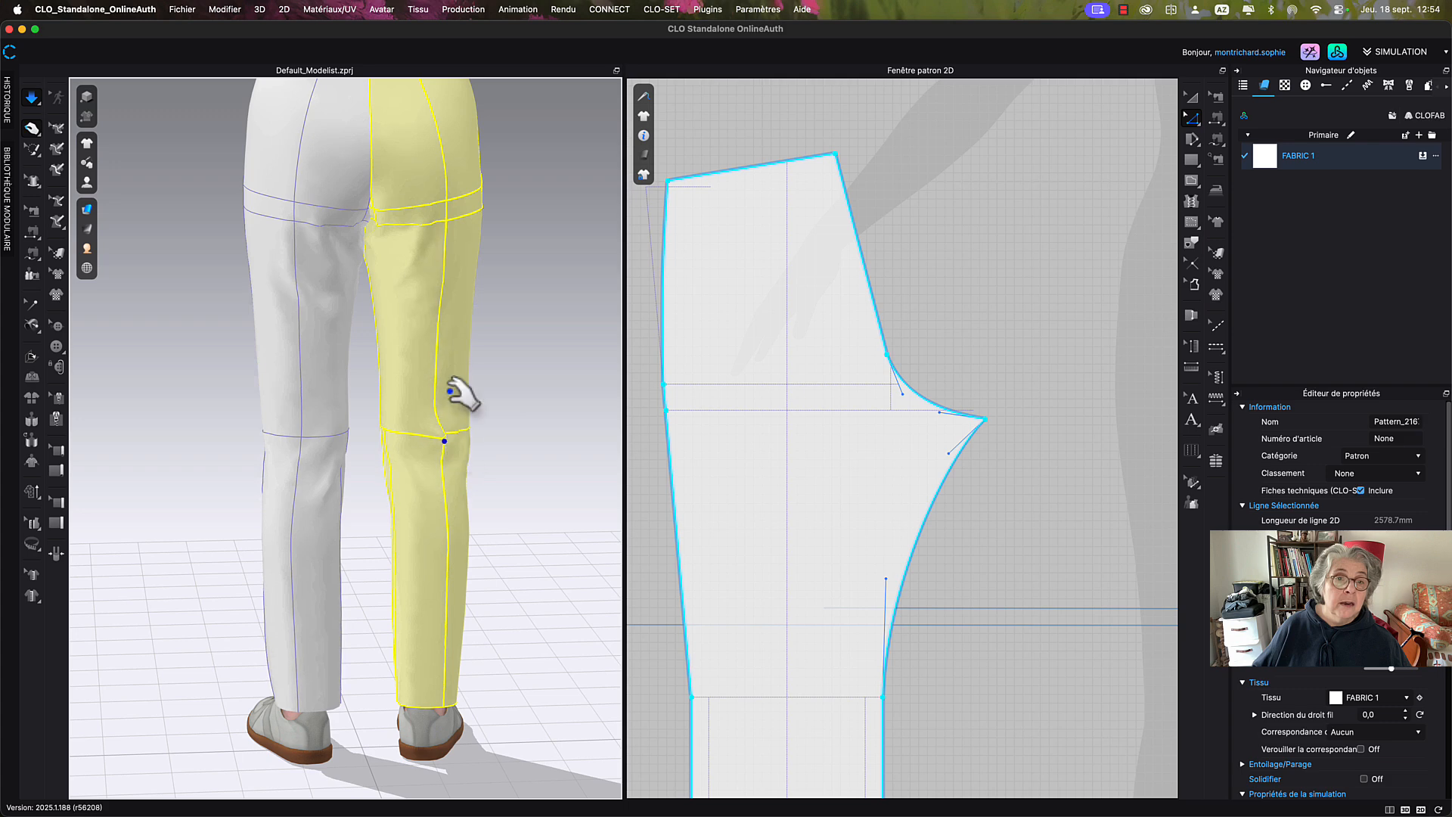
key("space")
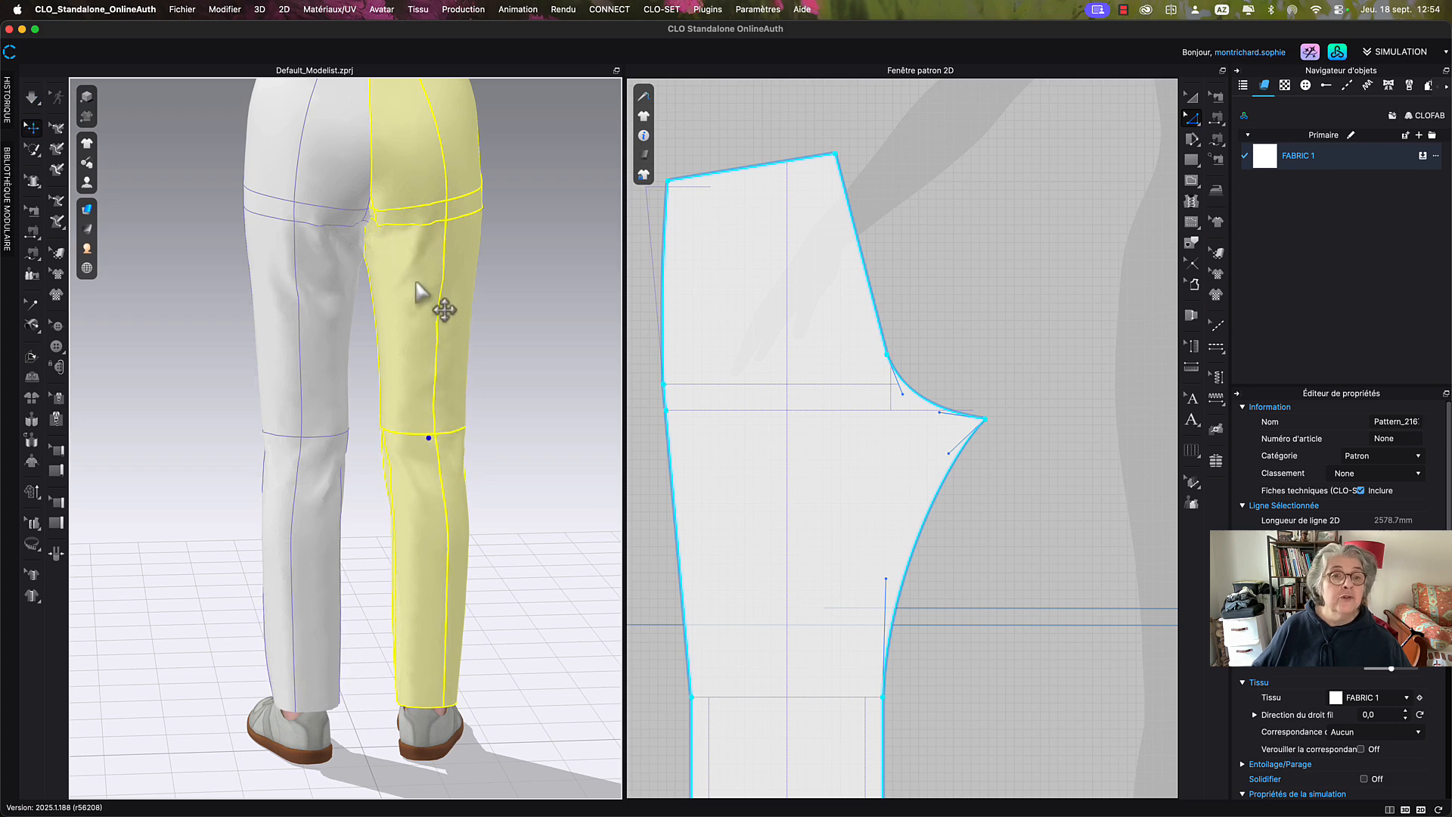
Tug the back of both lower trouser legs during simulation to settle the fabric below the knees, and stop the simulation.
left_click(493, 390)
scroll(493, 391, "down", 5)
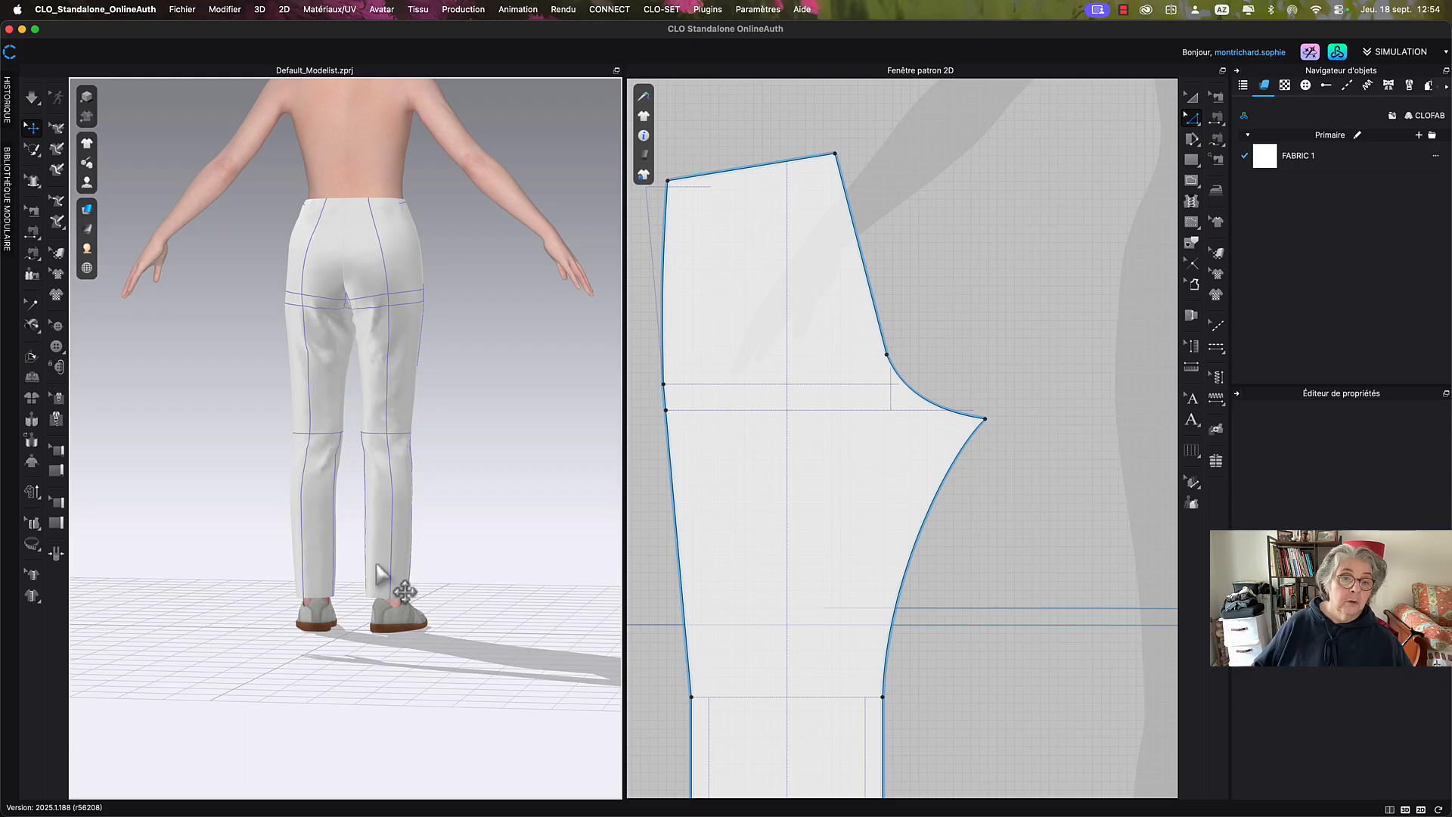
key("q")
left_click(387, 596)
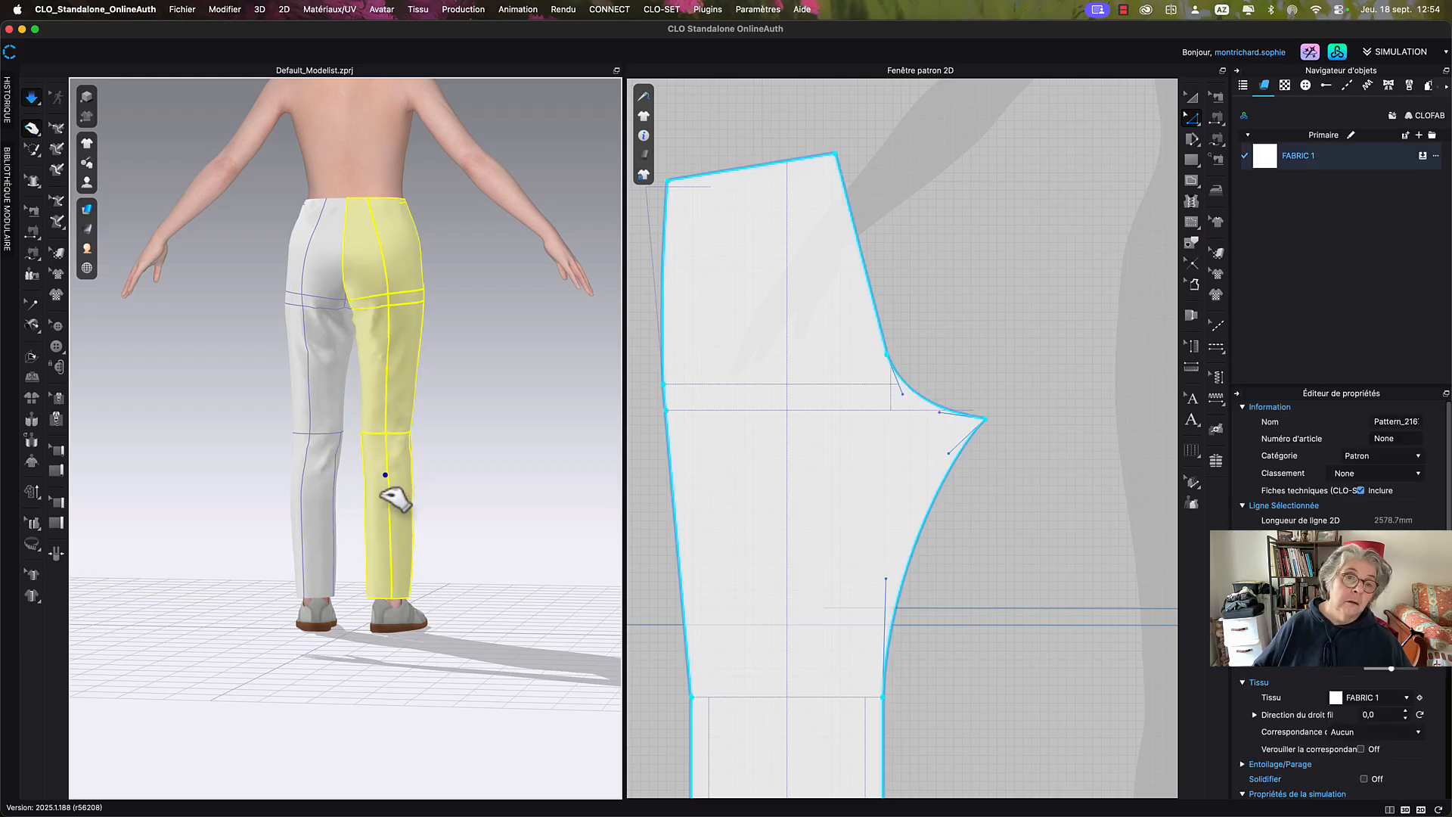
left_click(310, 482)
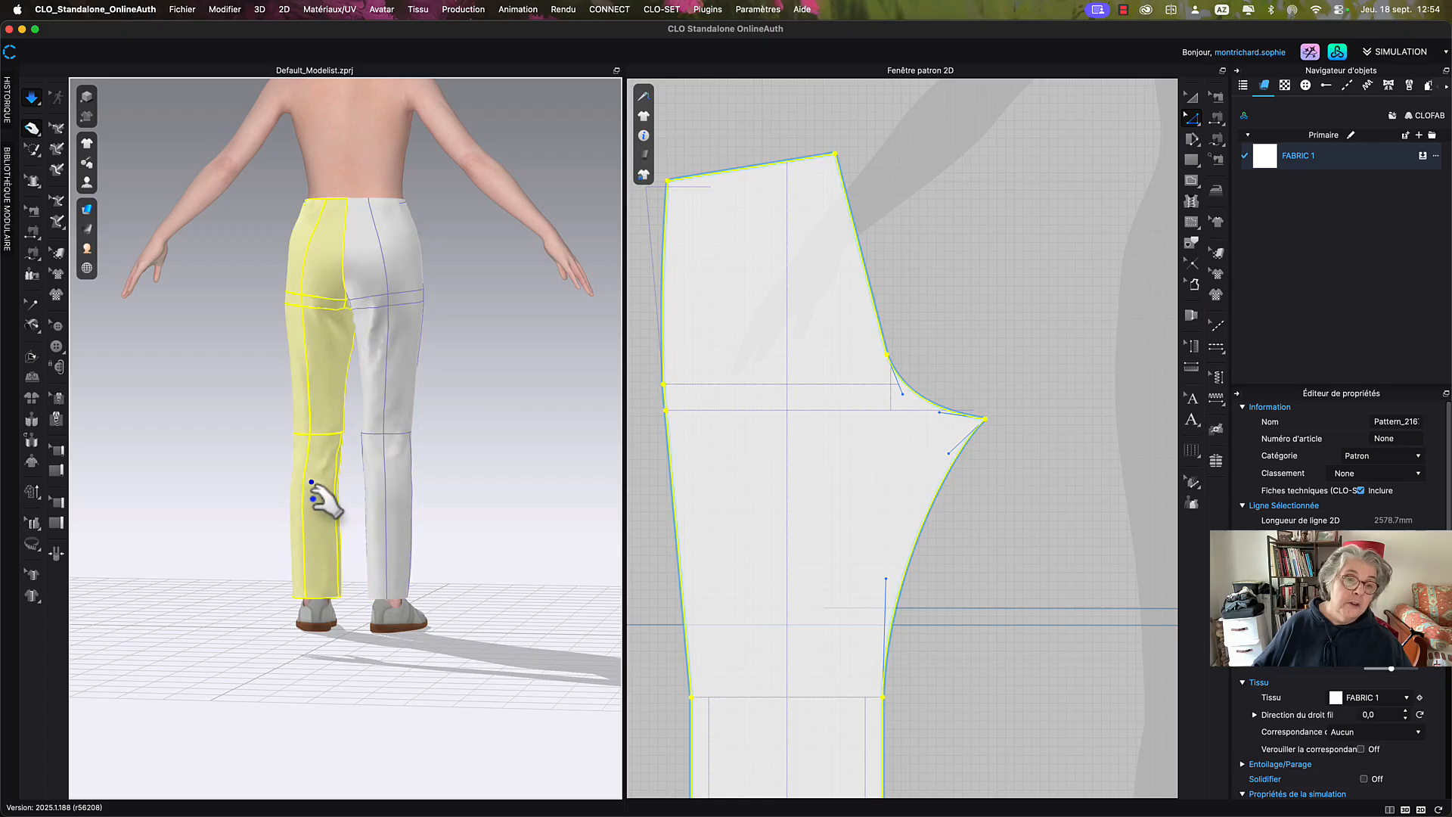
right_click_drag(321, 505, 328, 505)
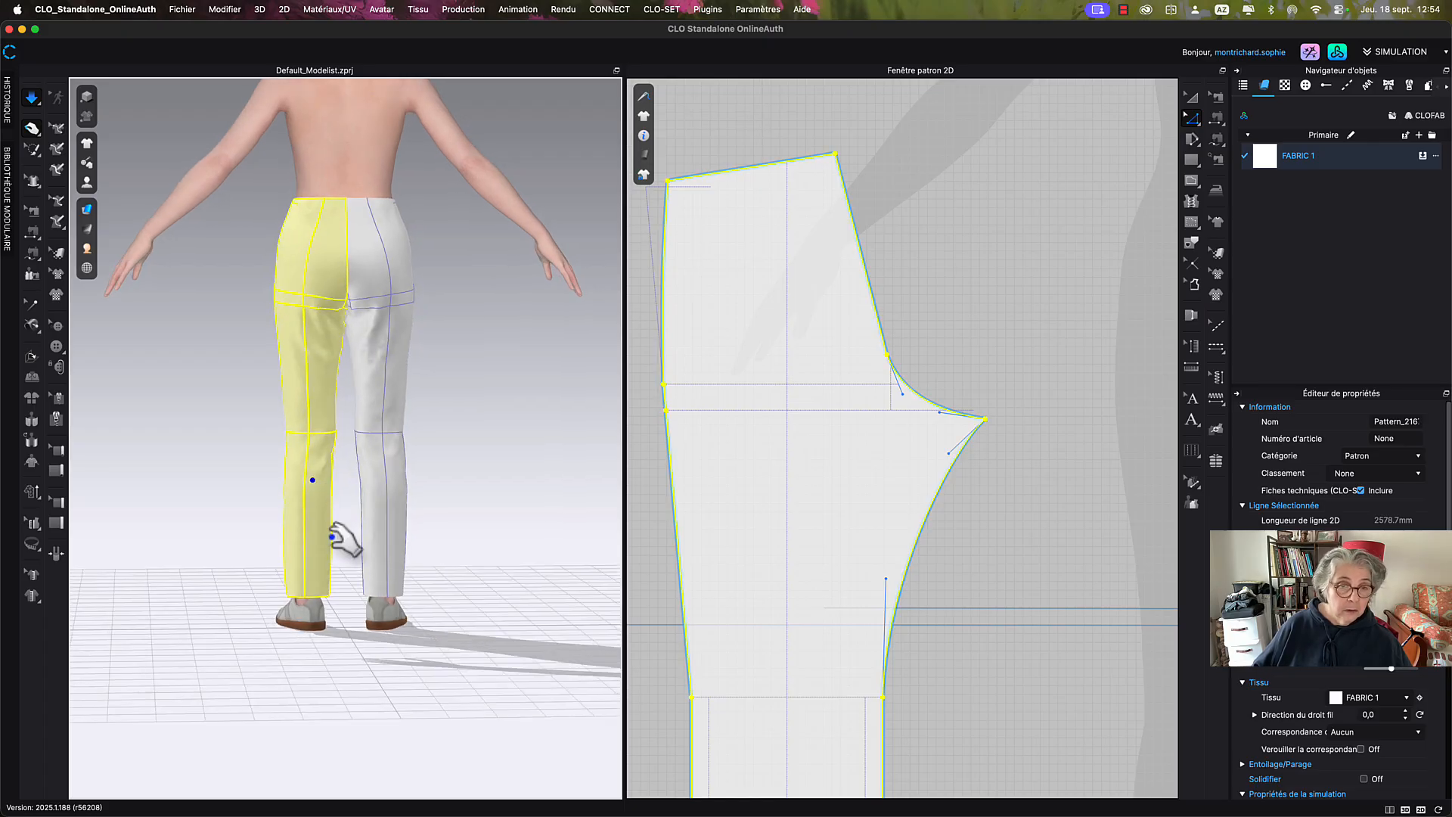
key("space")
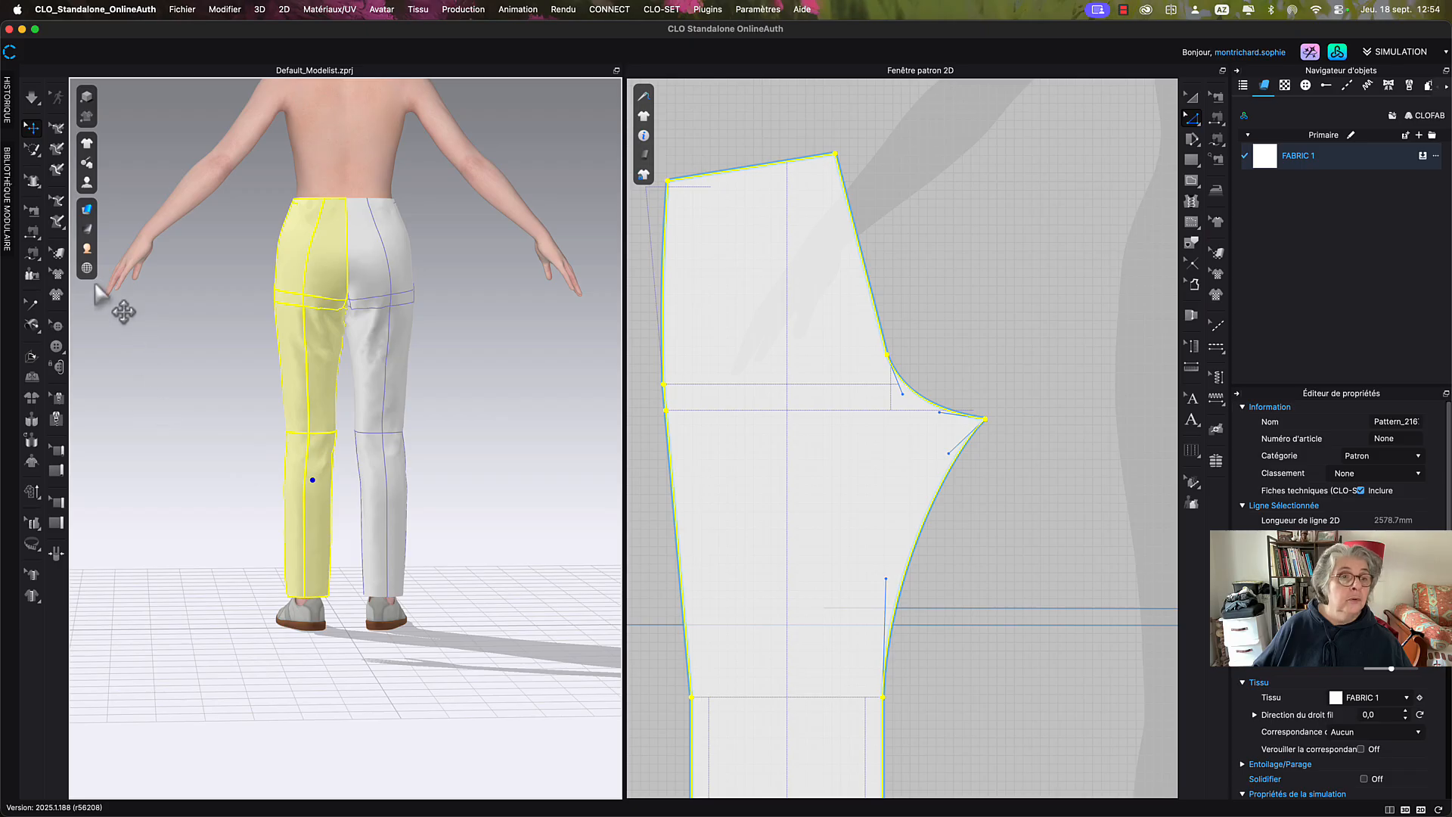
Show the trousers as a translucent surface to examine how the legs sit around the body, and restore the textured surface.
mouse_move(94, 231)
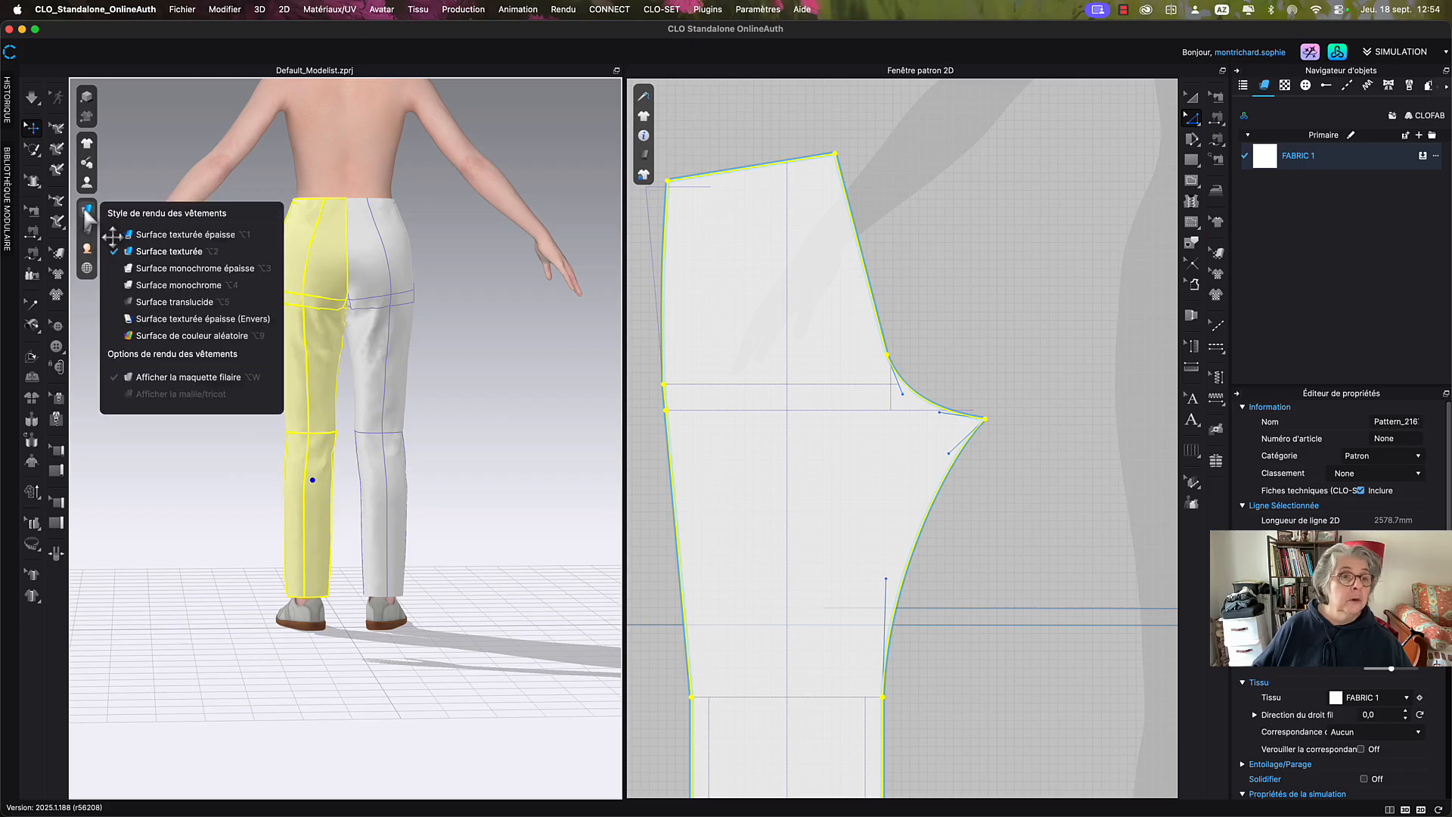
left_click(162, 303)
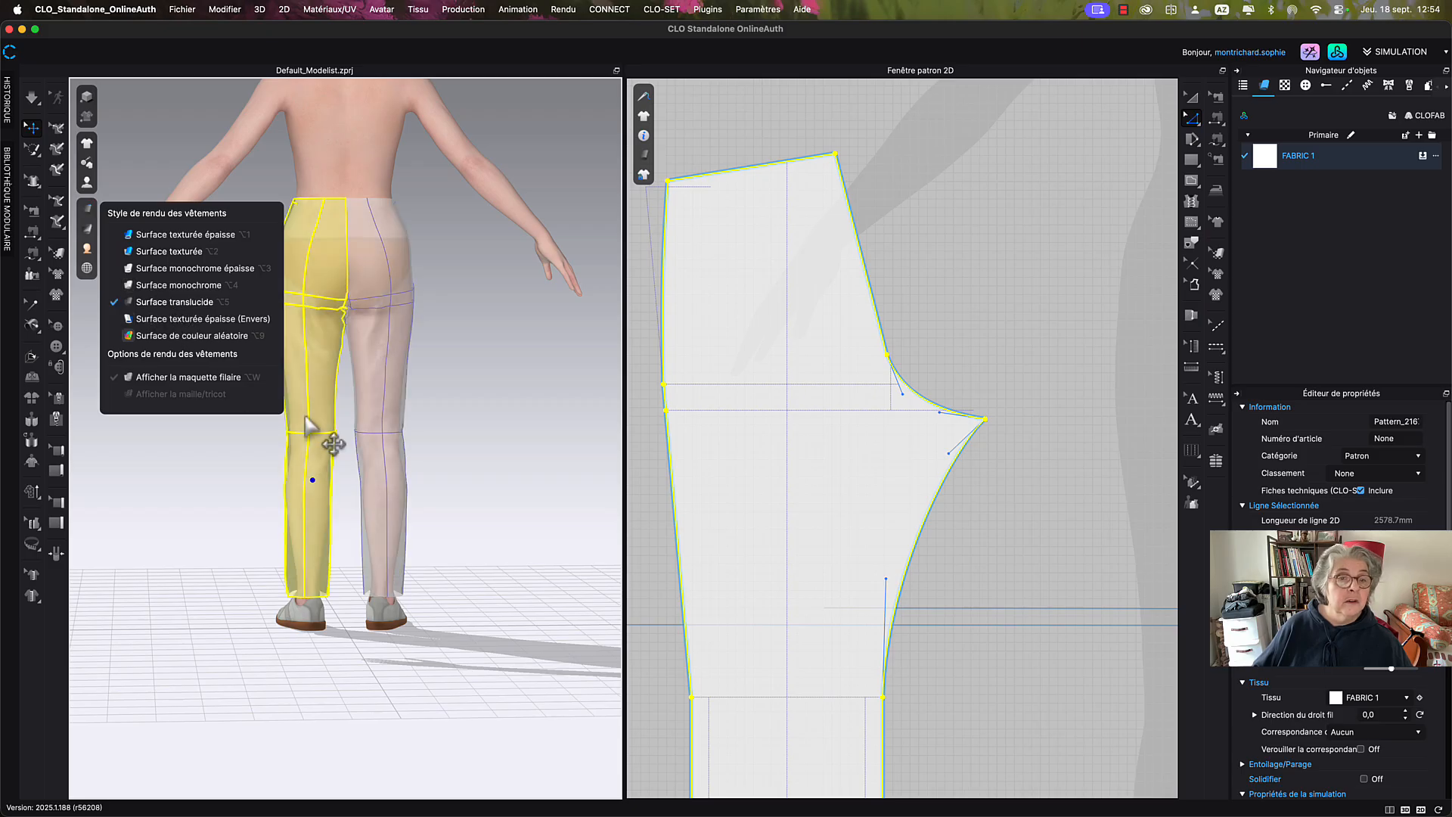
left_click(431, 463)
scroll(431, 463, "up", 2)
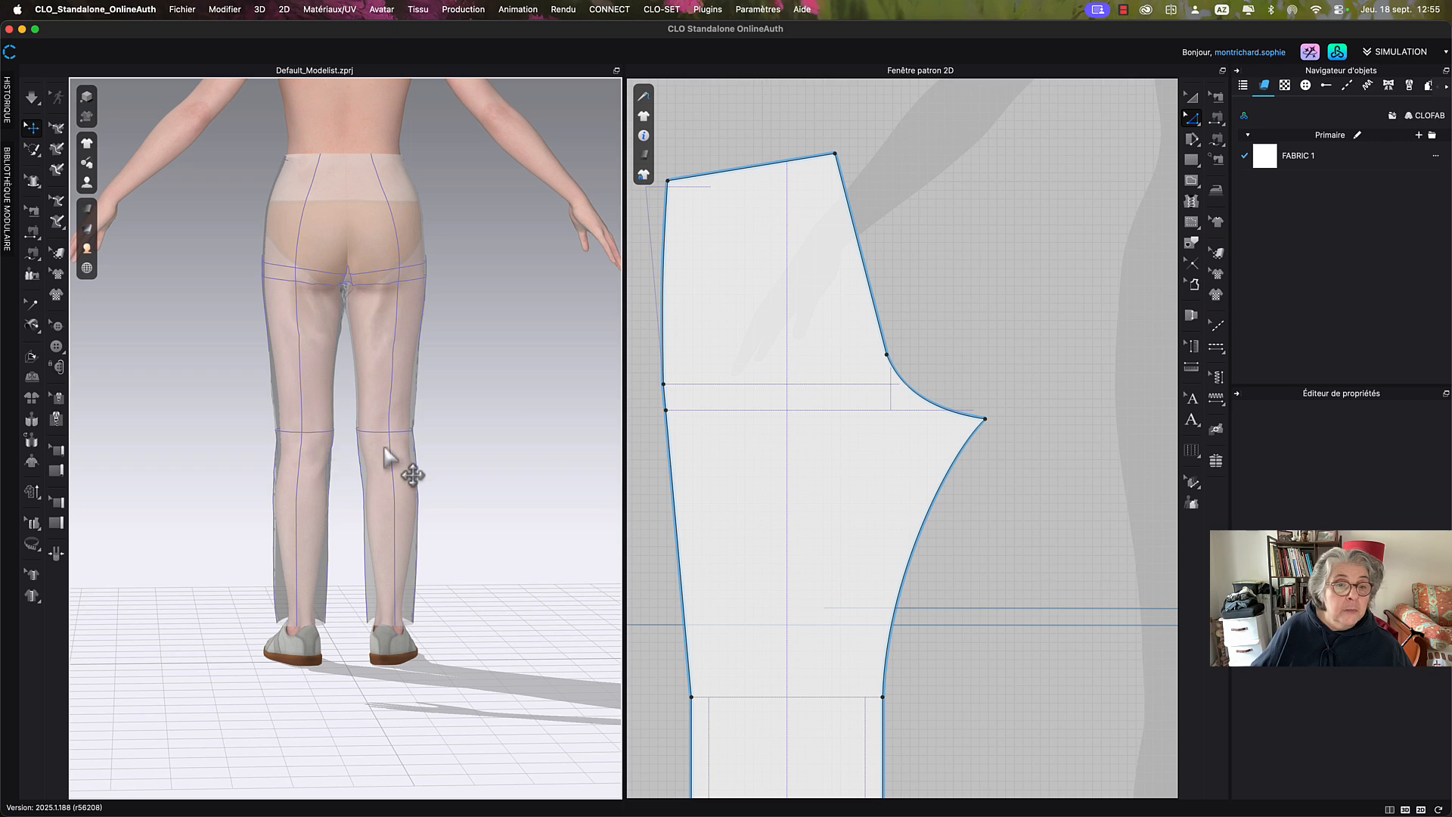
right_click_drag(371, 403, 380, 405)
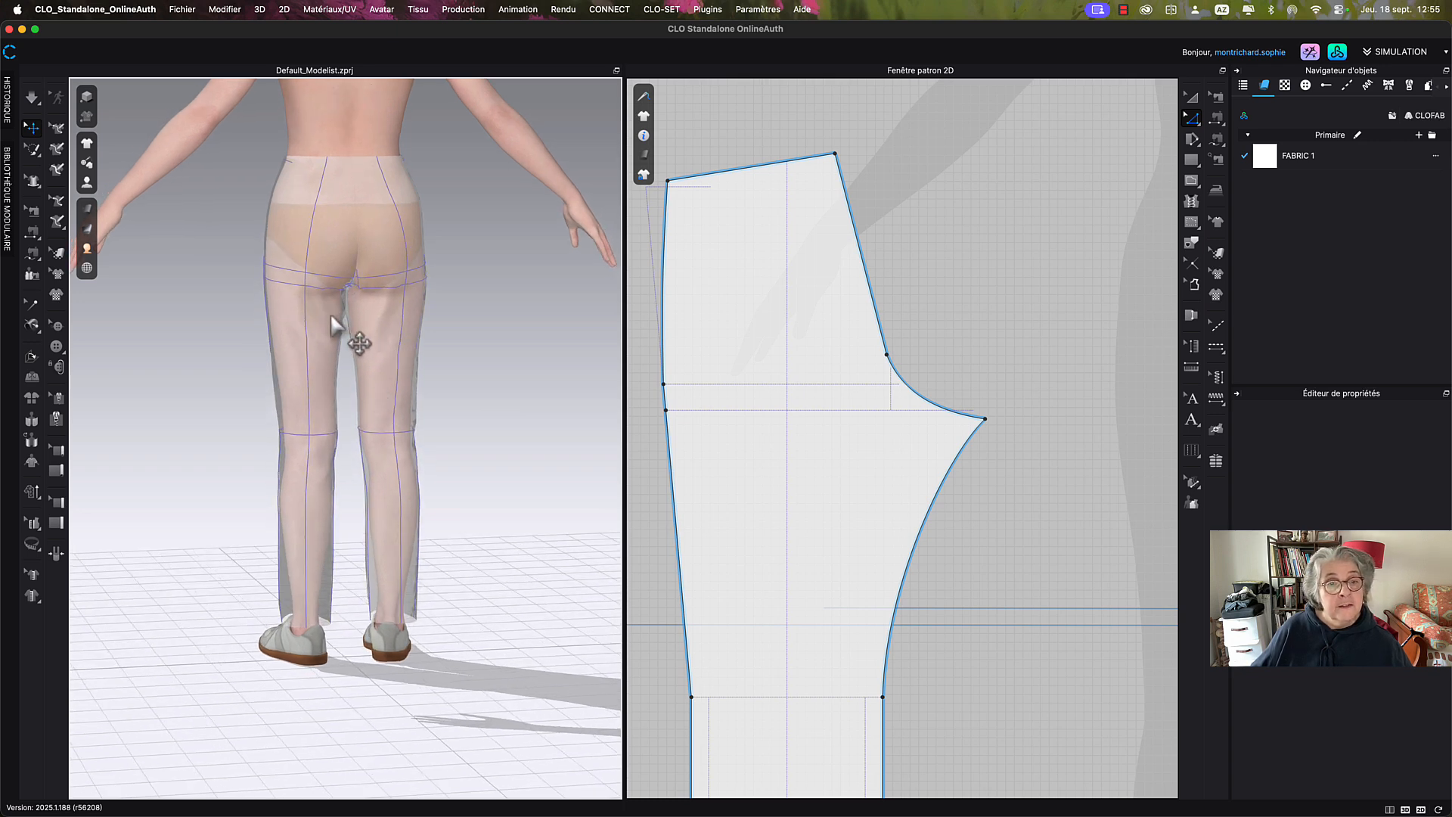
mouse_move(89, 213)
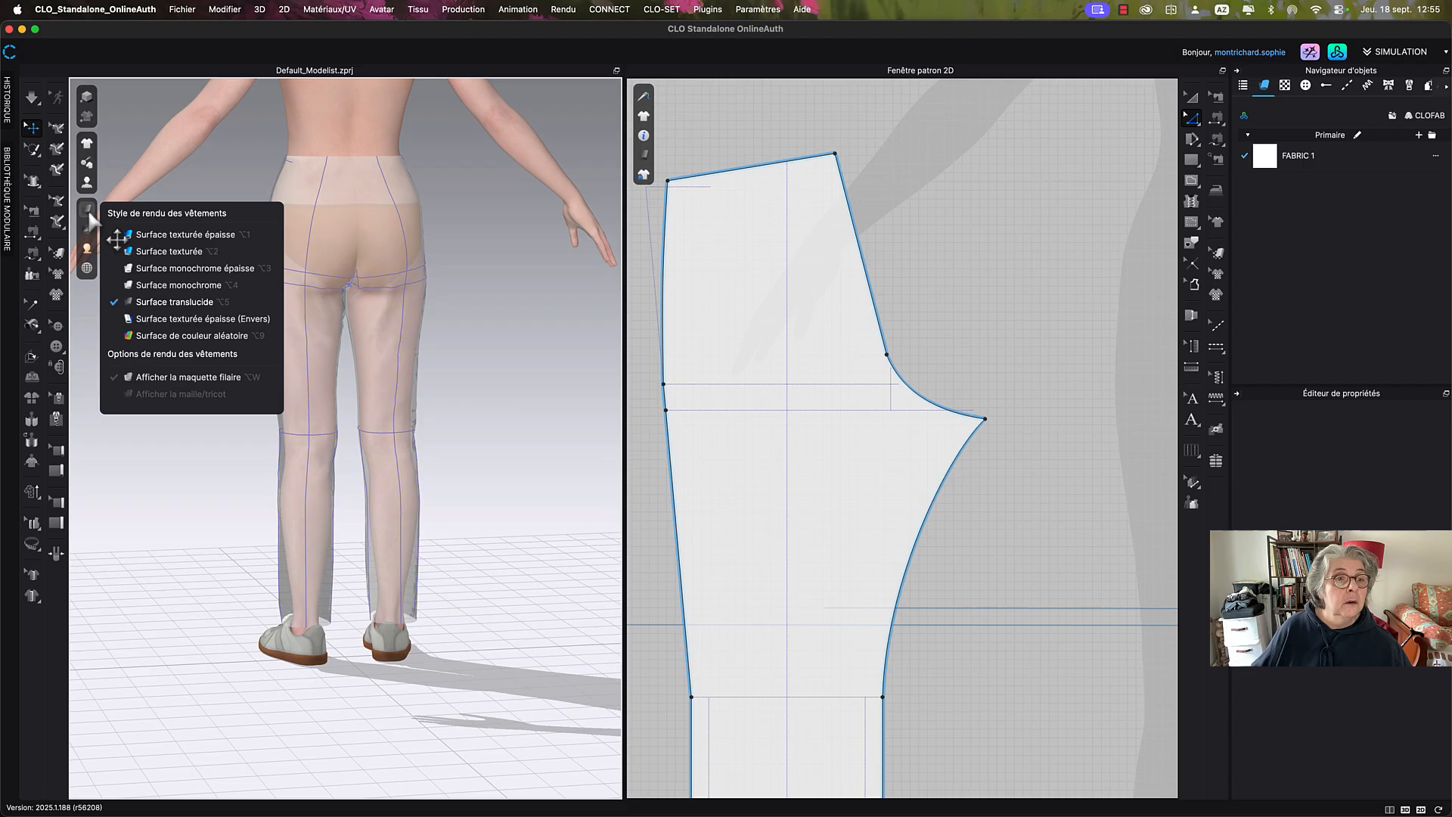
left_click(151, 252)
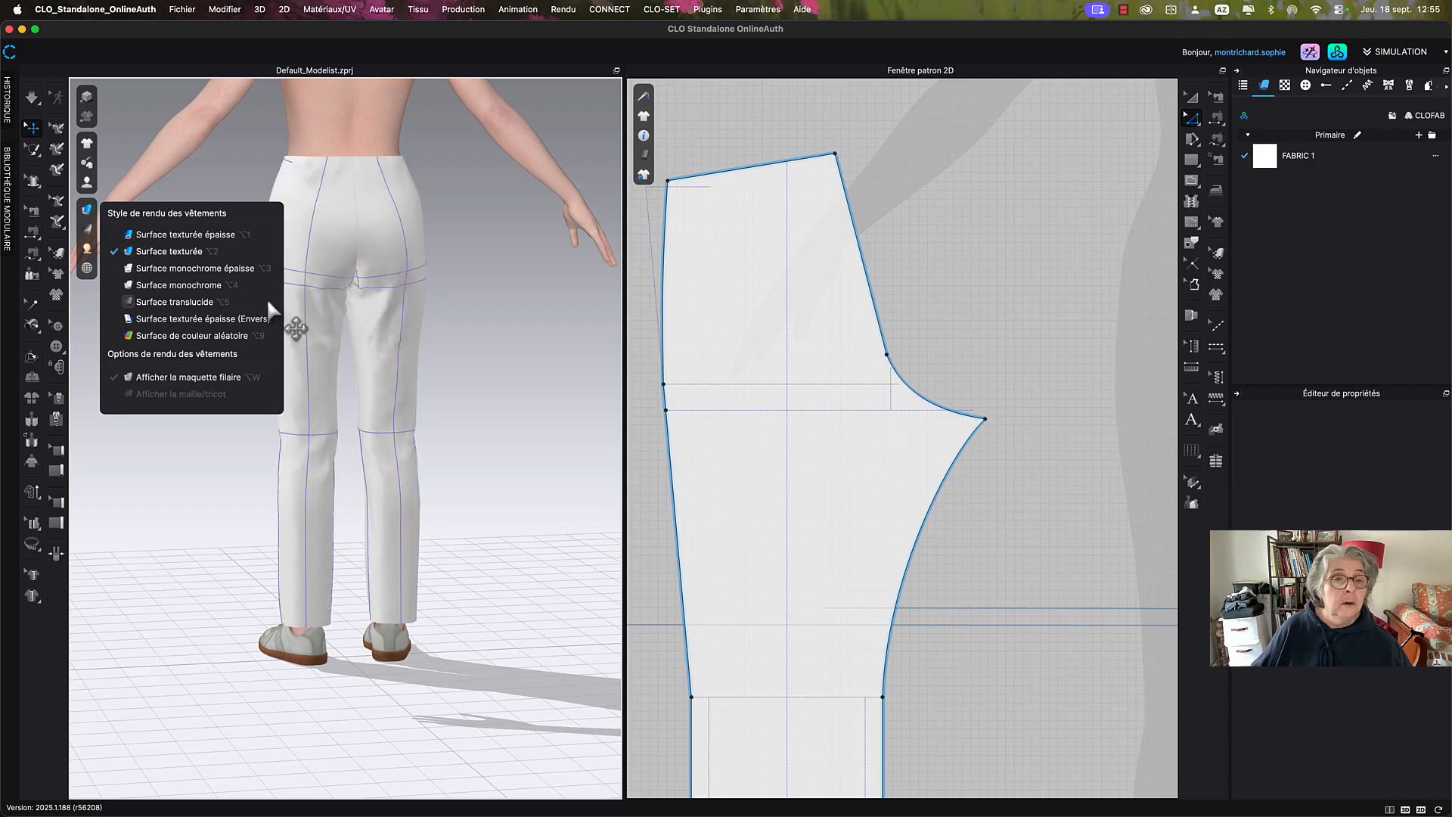
Simulate and tug the back of both trouser legs at the thighs and just below the knees, then stop the simulation.
left_click(390, 319)
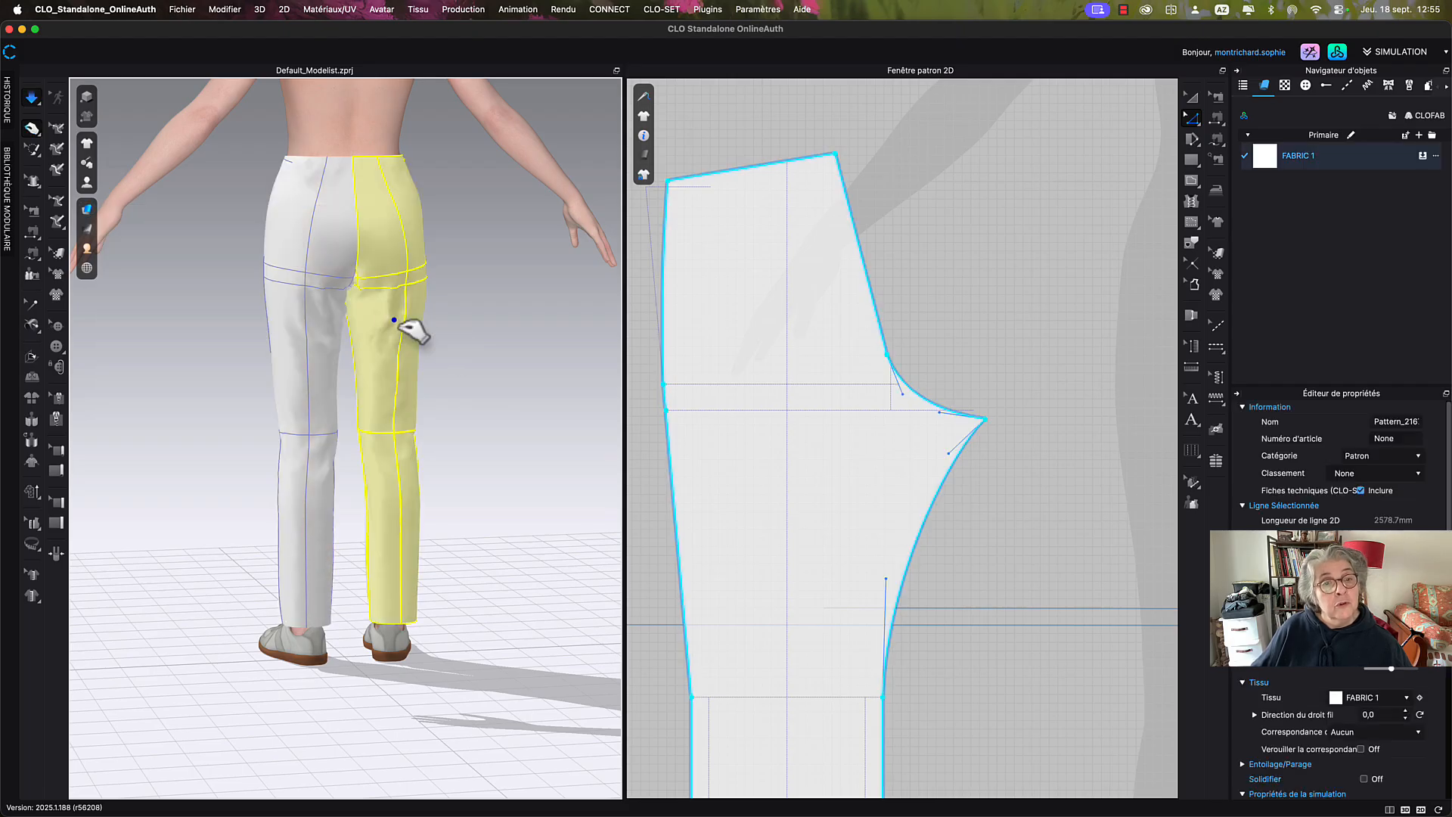
left_click(313, 350)
right_click_drag(325, 563, 303, 554)
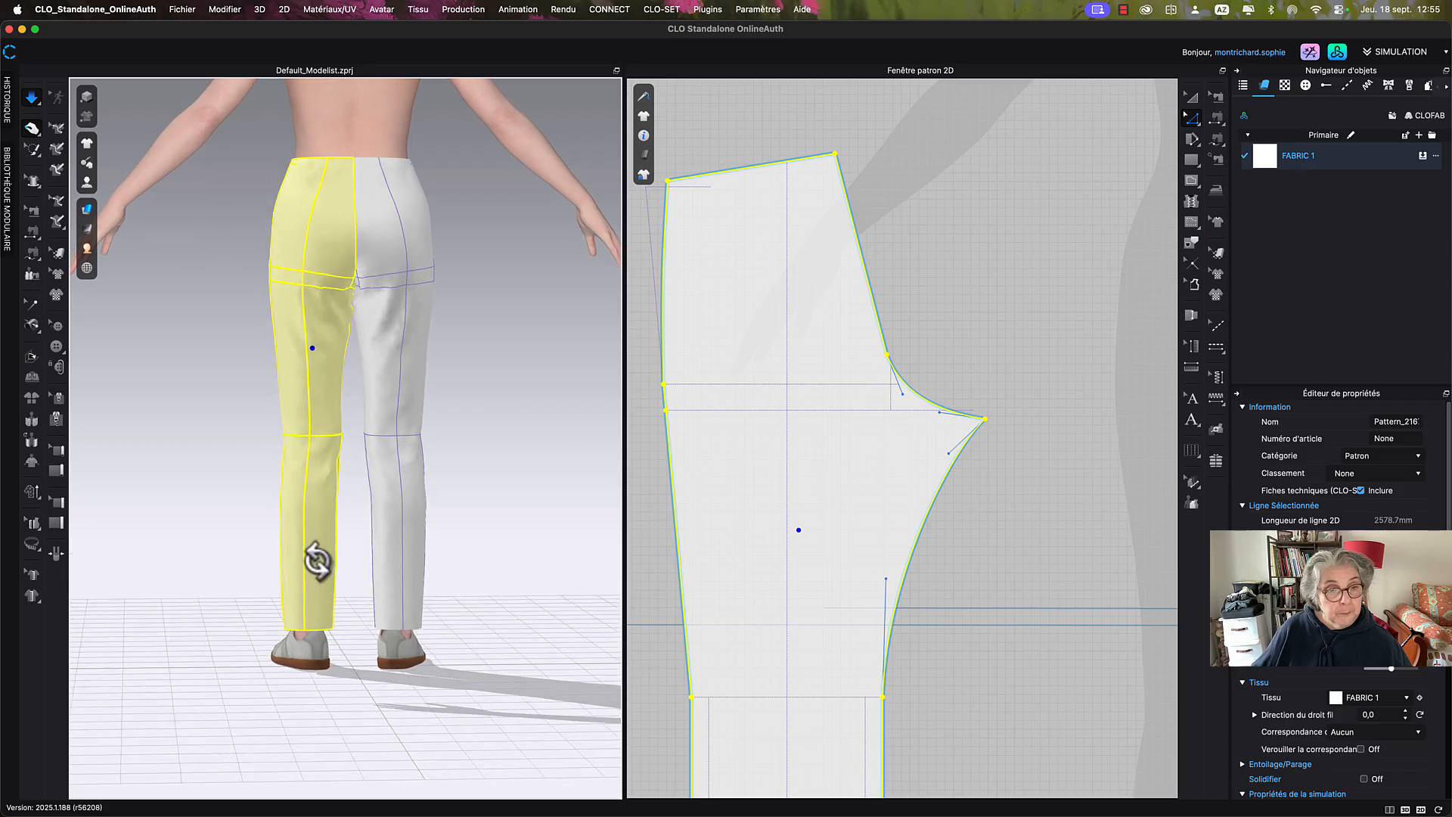
left_click_drag(325, 576, 318, 530)
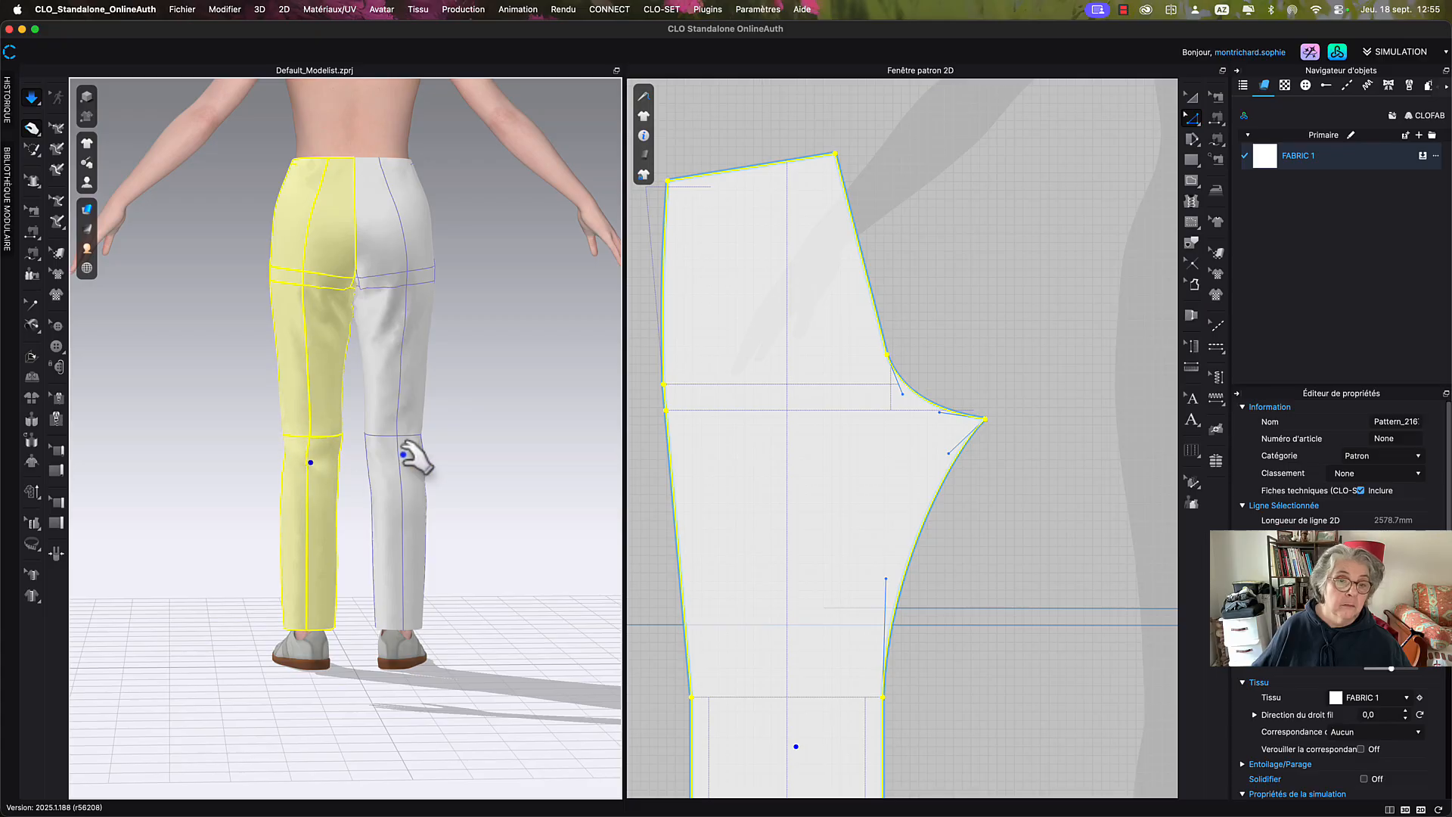
left_click(406, 489)
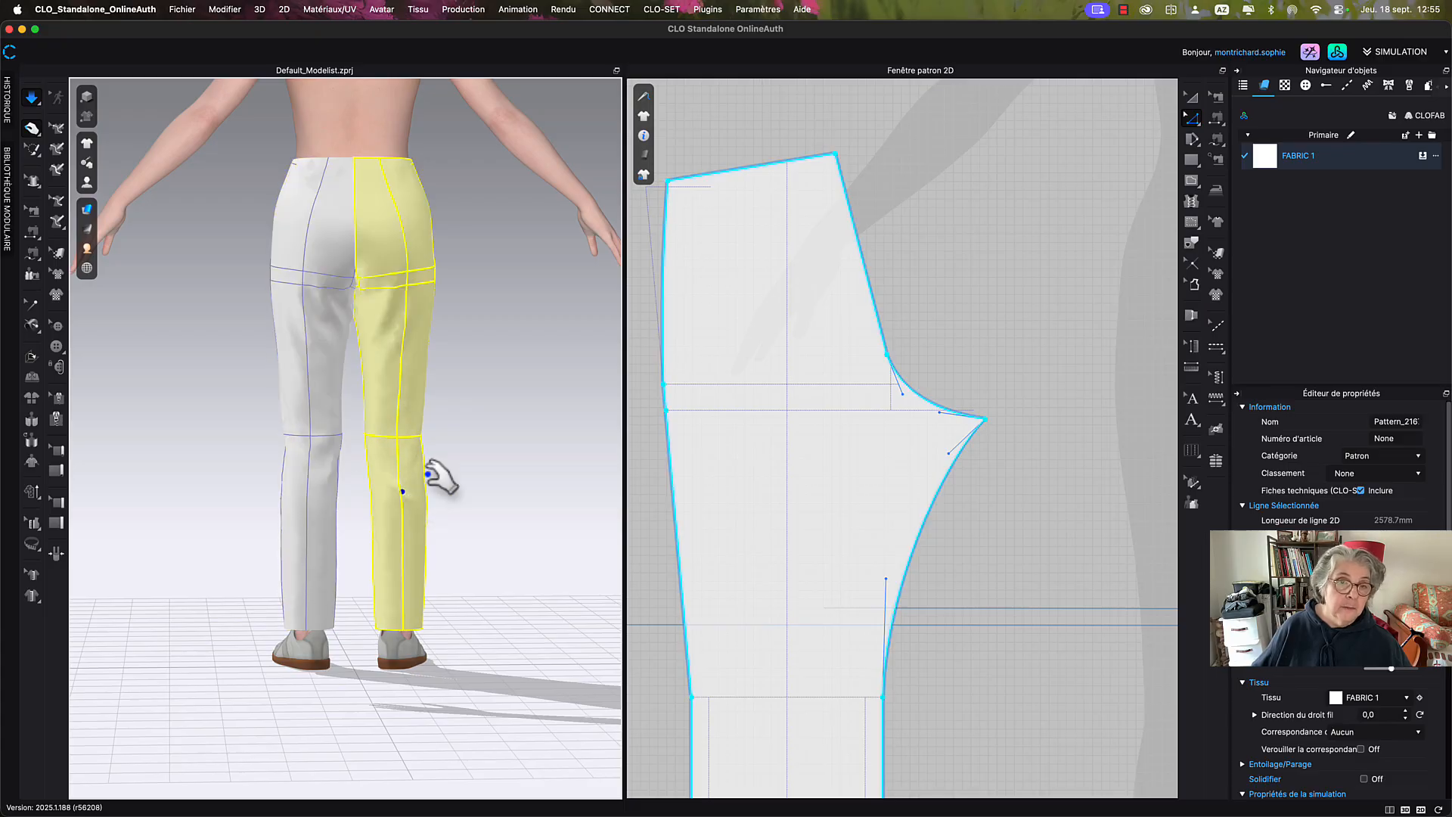
key("space")
left_click(458, 387)
Hollow the upper part of the back inseam curve with its upper handle to about 349 mm long and simulate the trousers.
scroll(469, 403, "down", 5)
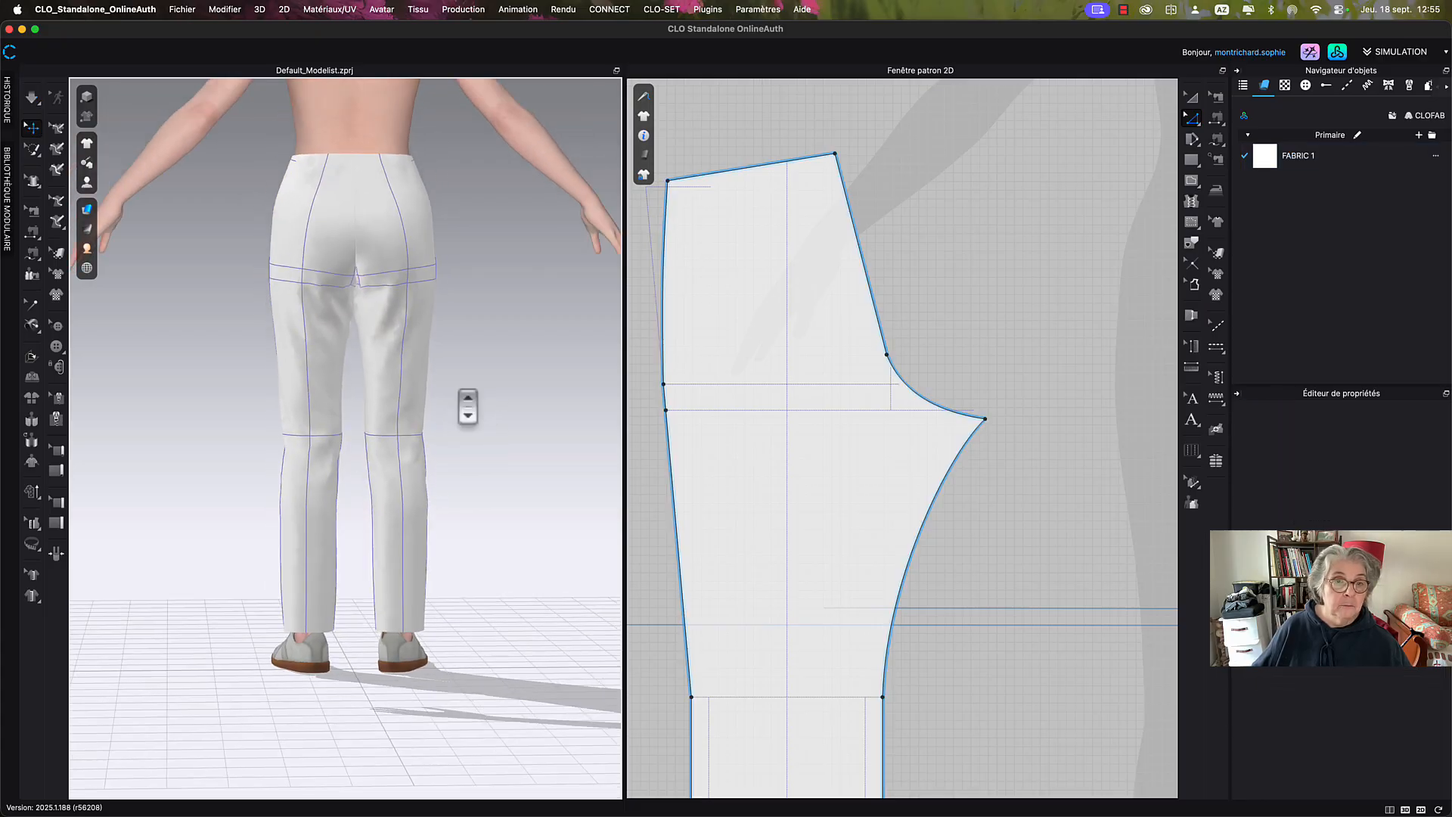
mouse_move(425, 460)
right_mouse_down()
mouse_move(491, 458)
mouse_move(415, 444)
right_mouse_up()
scroll(366, 380, "up", 4)
scroll(366, 380, "up", 3)
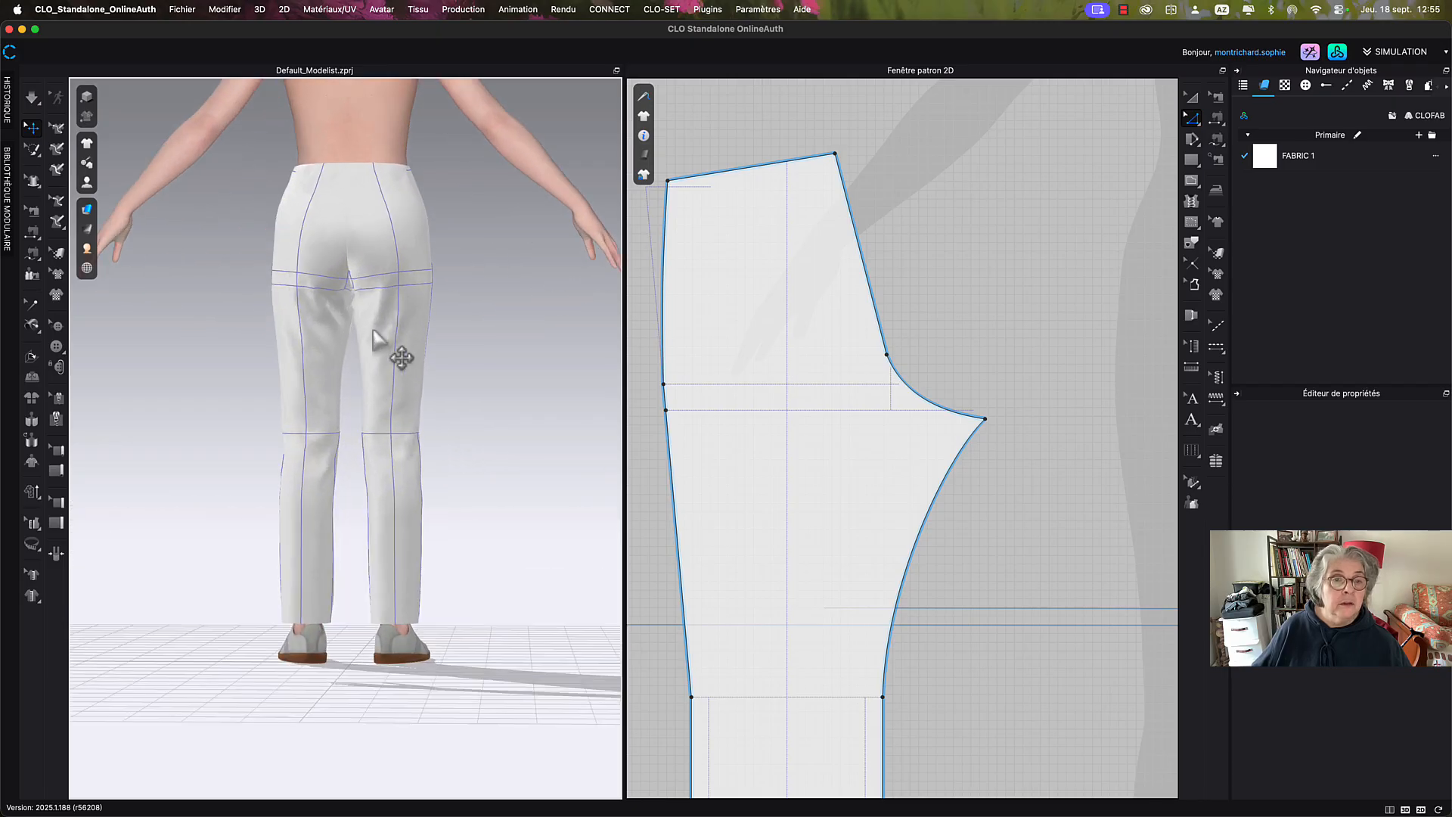
middle_click_drag(391, 328, 401, 454)
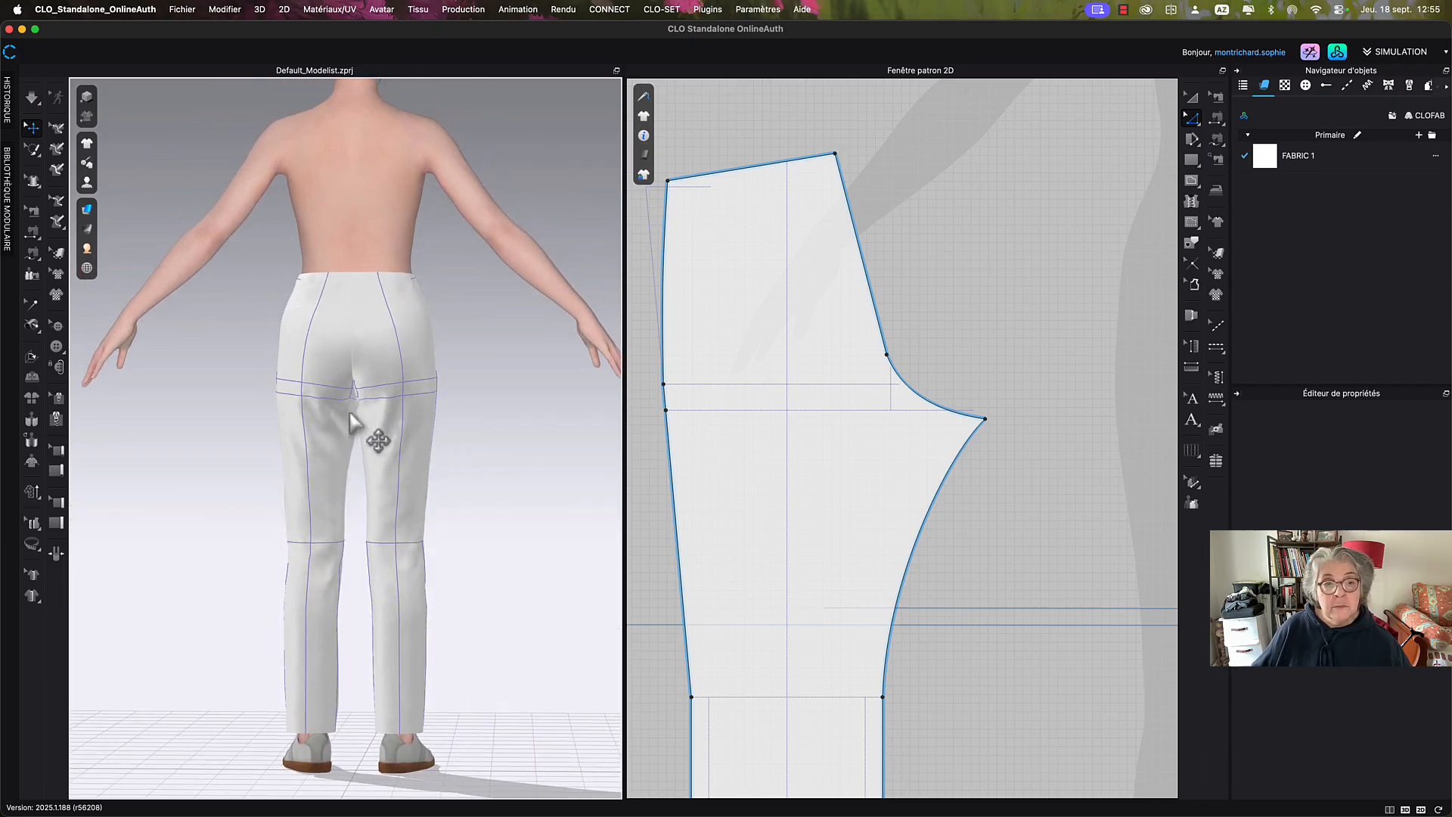
left_click(946, 469)
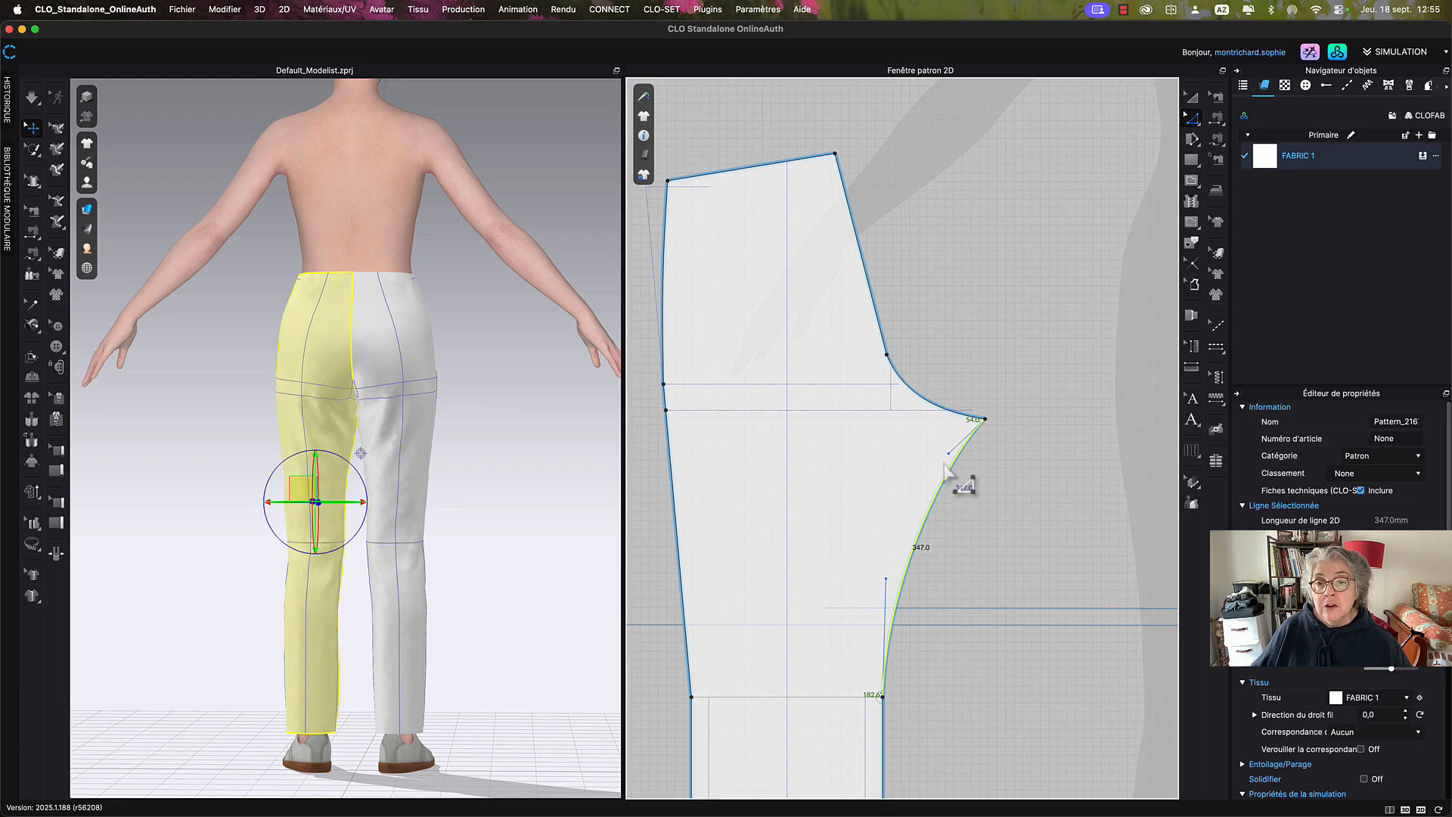
left_click_drag(950, 458, 943, 454)
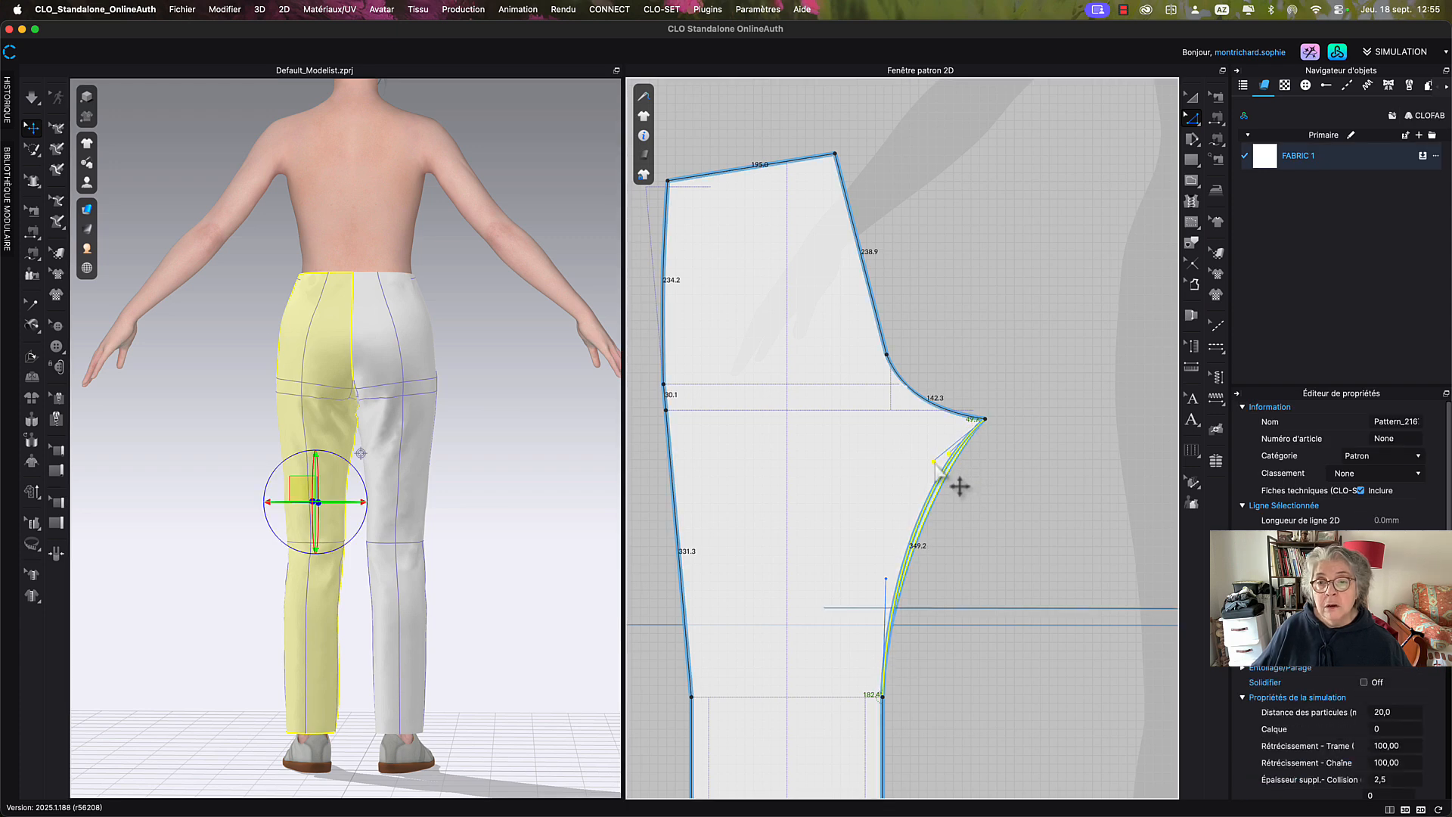
key("space")
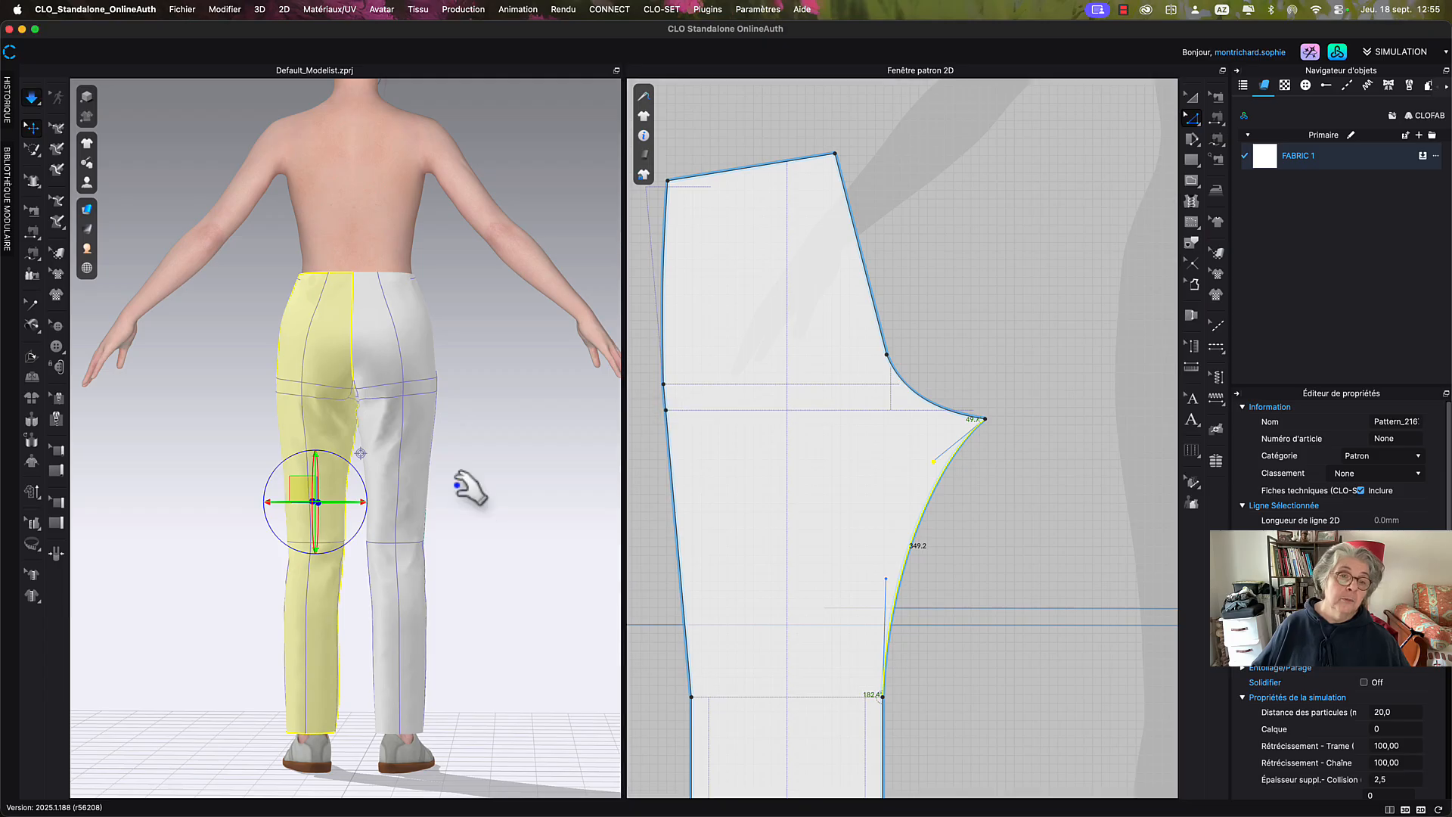
Tug the back of both thighs and pull both trouser legs down toward the hems while the simulation runs.
left_click(387, 443)
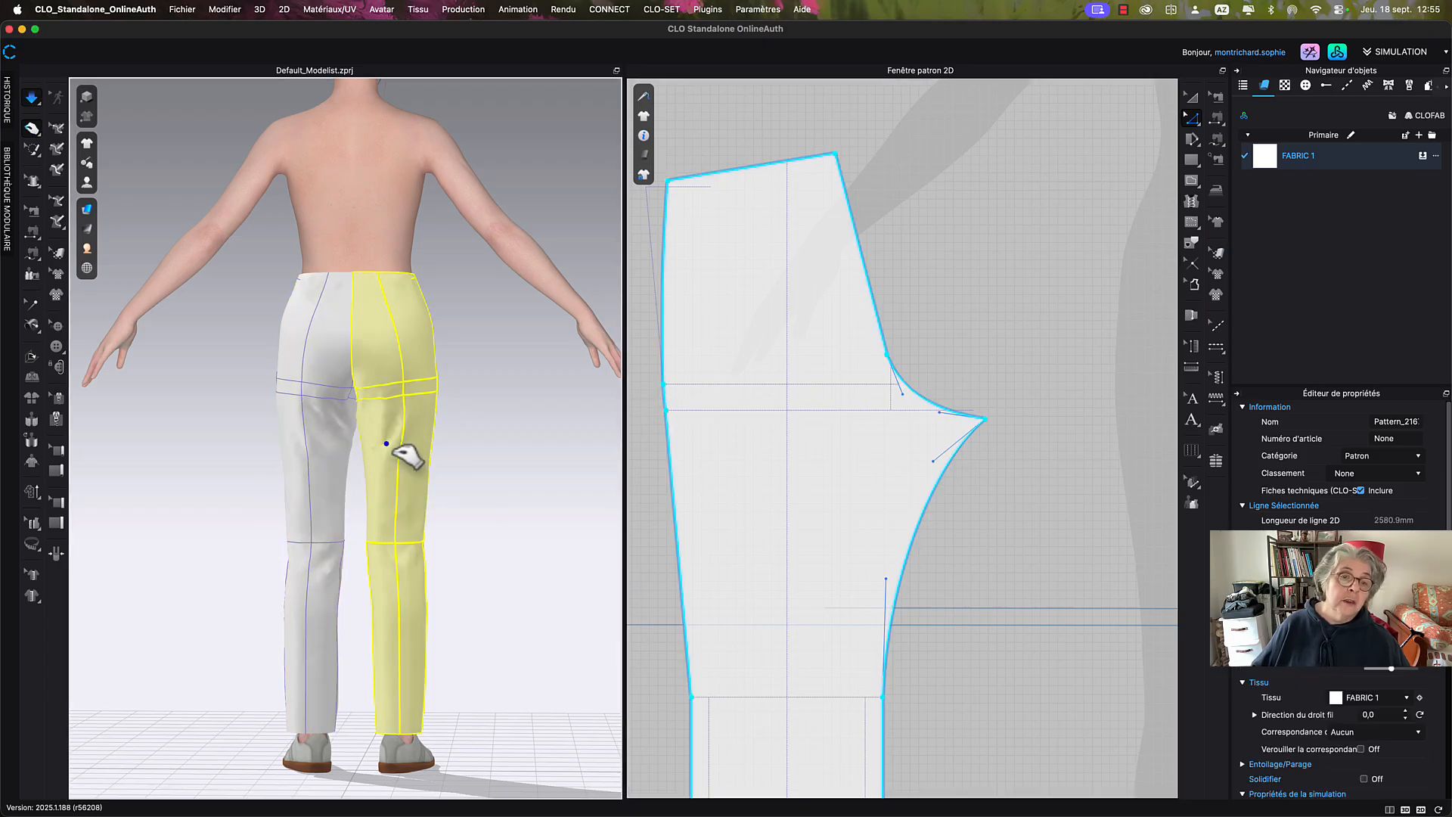
left_click(318, 454)
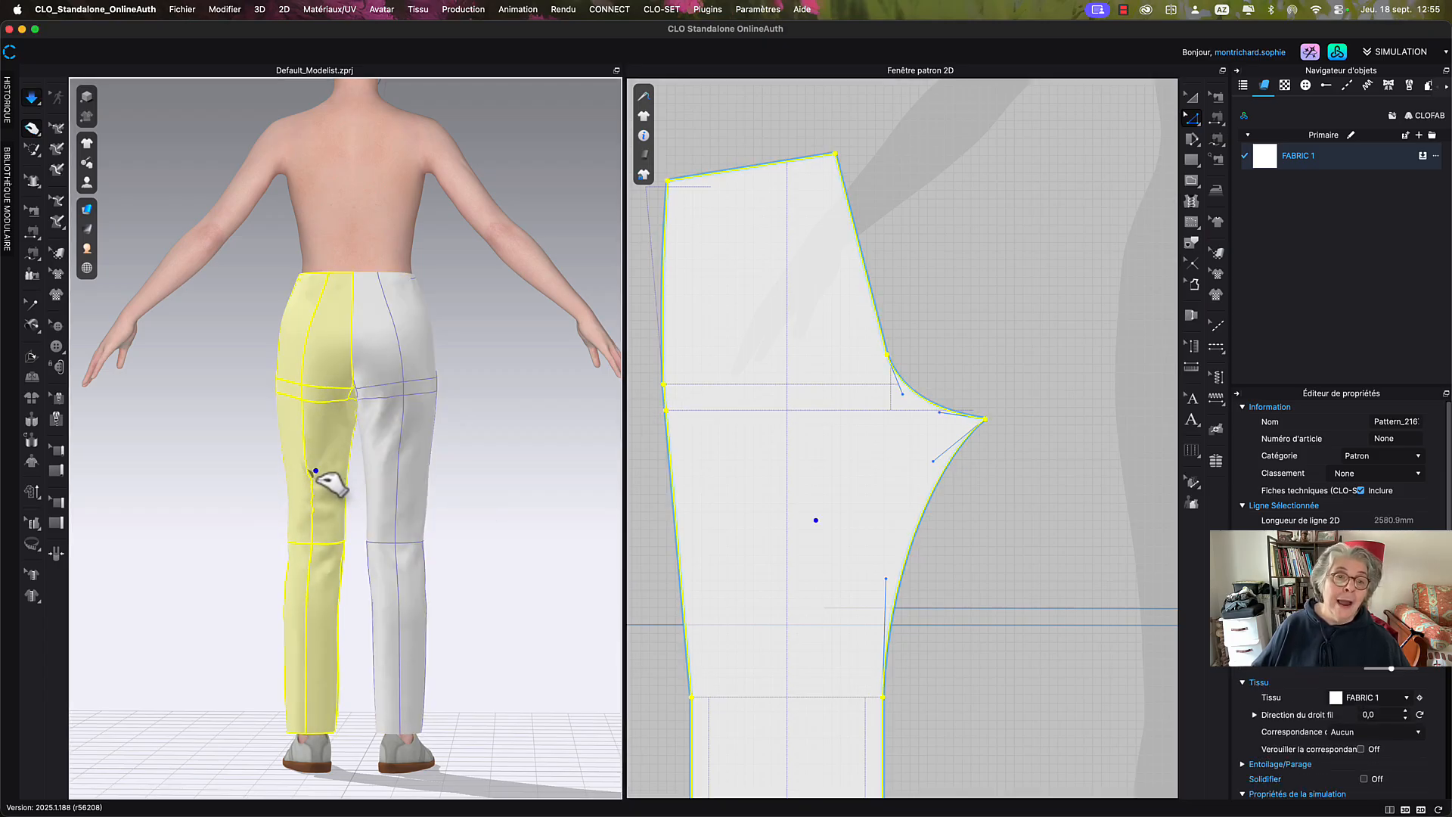
left_click_drag(330, 483, 321, 694)
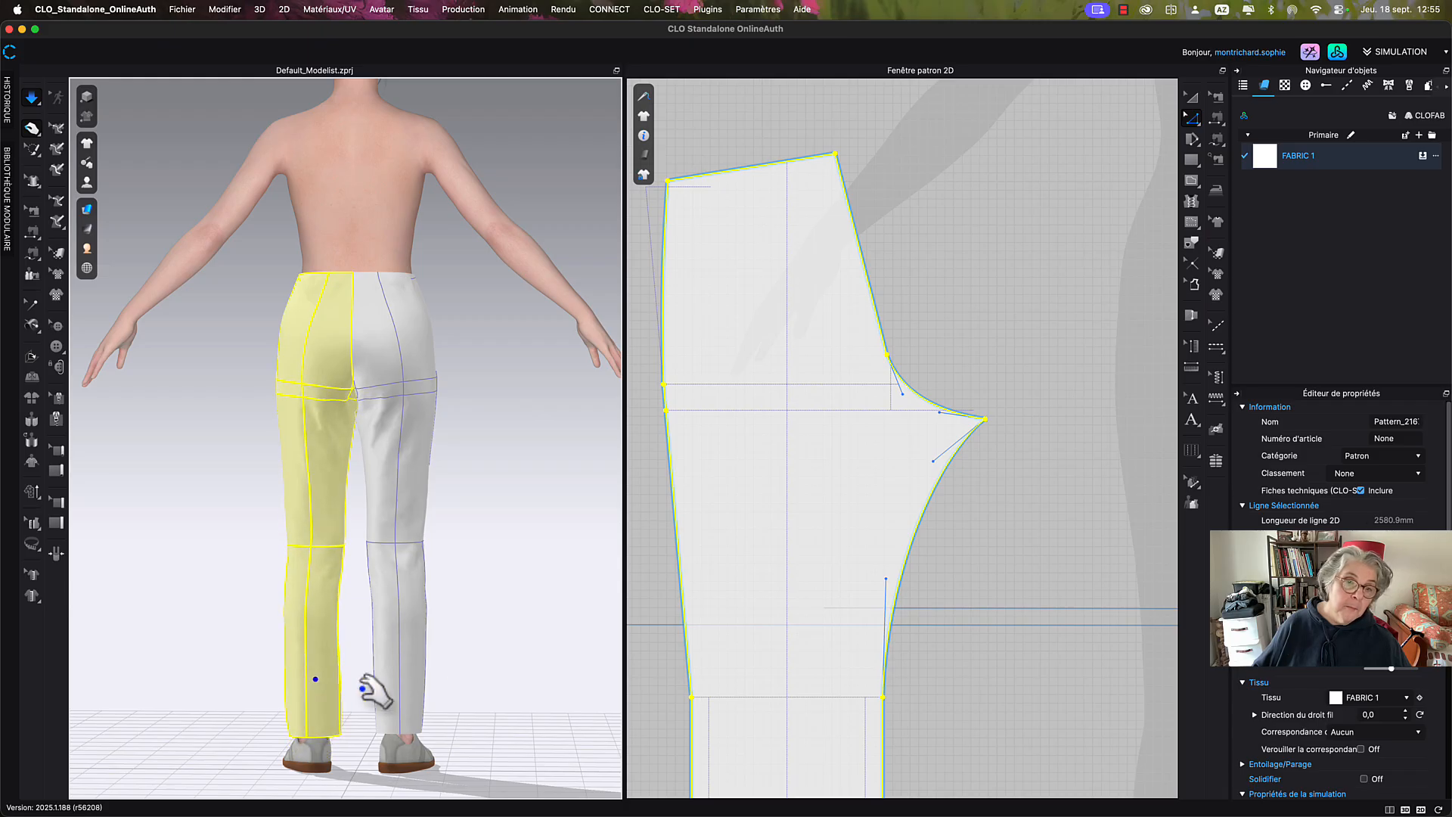
left_click_drag(416, 682, 401, 714)
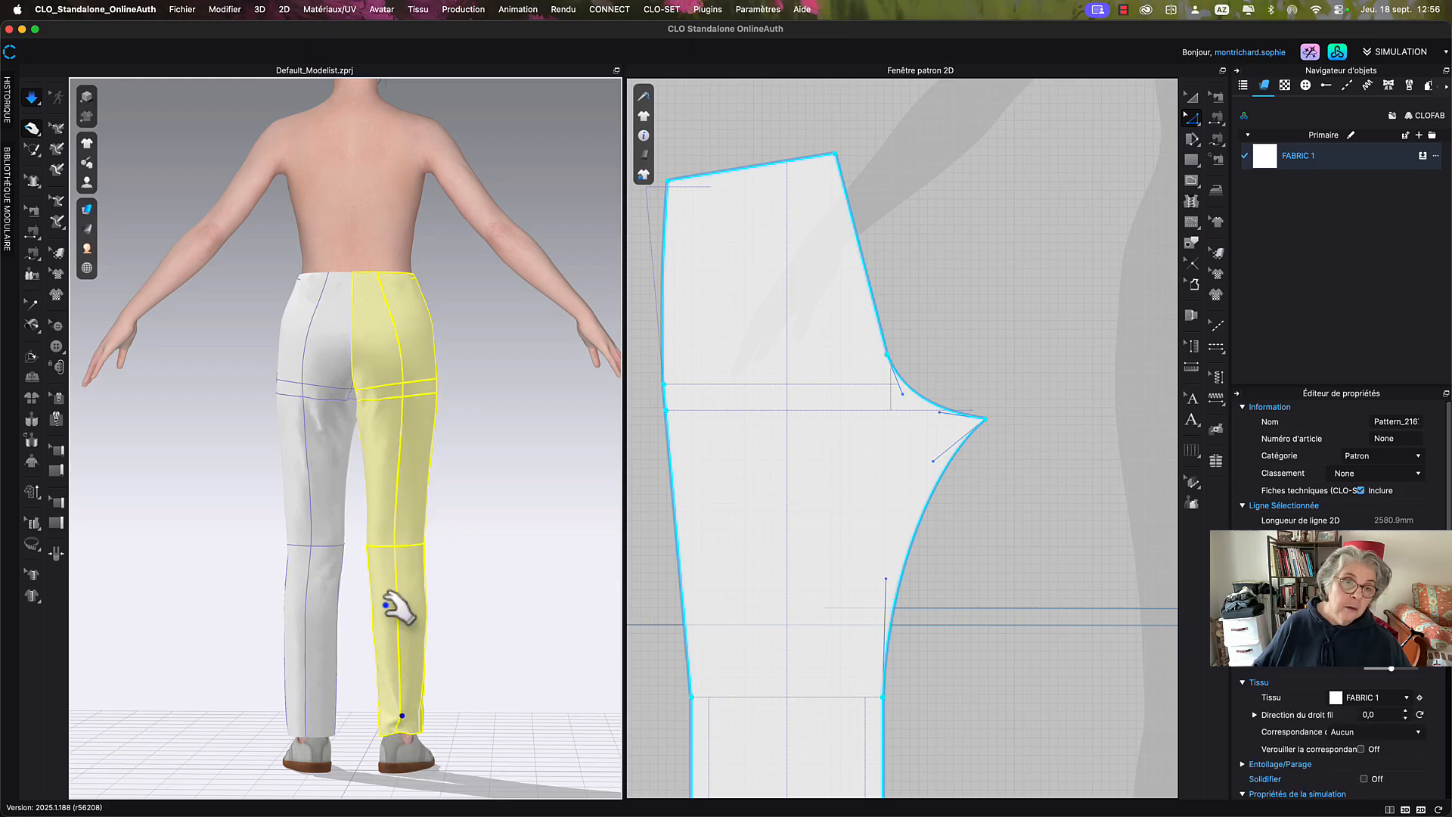
Straighten the right leg at the knee and calf and the left leg at the calf, then stop the simulation.
mouse_move(397, 563)
left_mouse_down()
mouse_move(418, 569)
mouse_move(392, 534)
mouse_move(423, 552)
left_mouse_up()
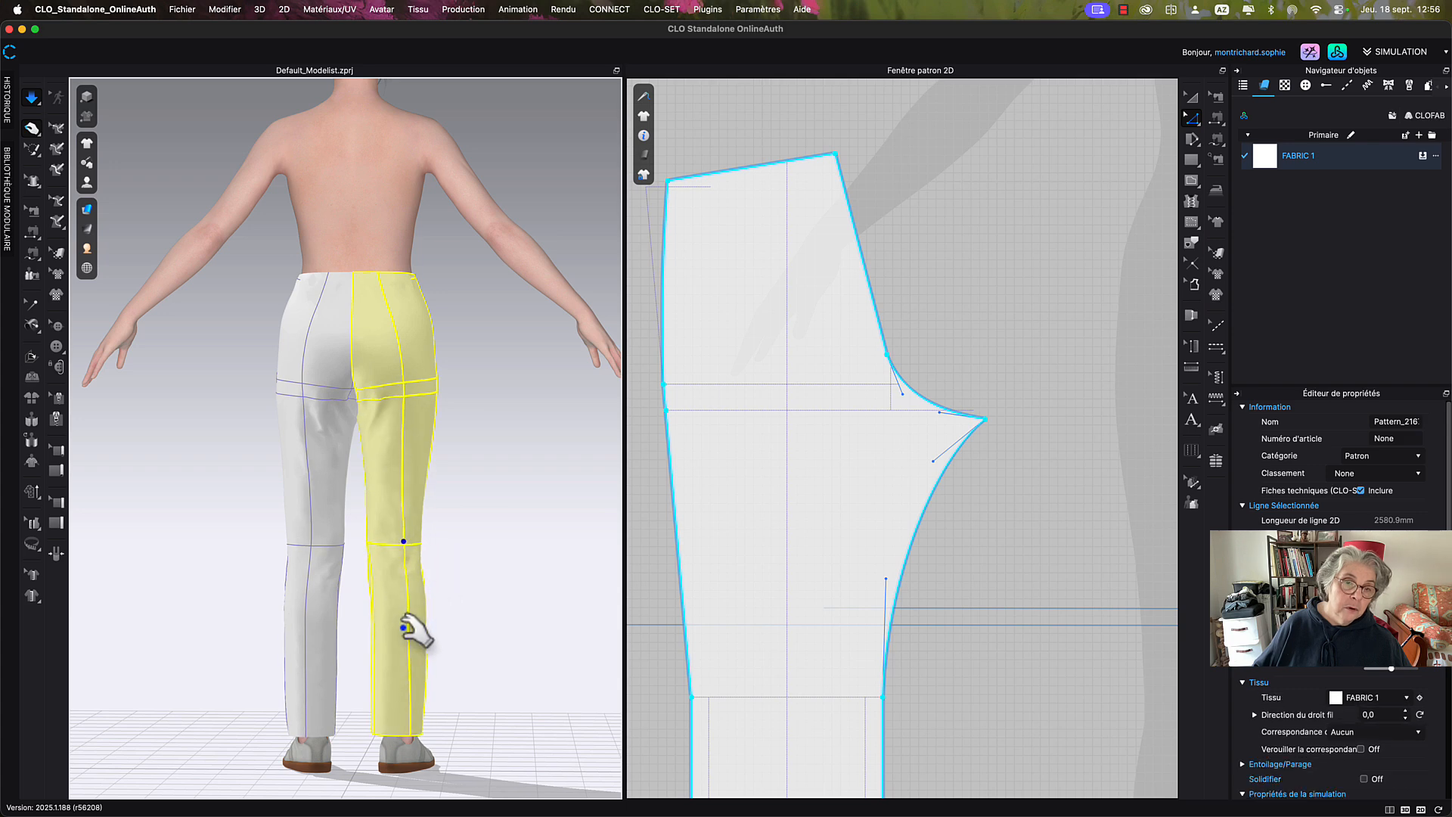
left_click_drag(400, 626, 401, 652)
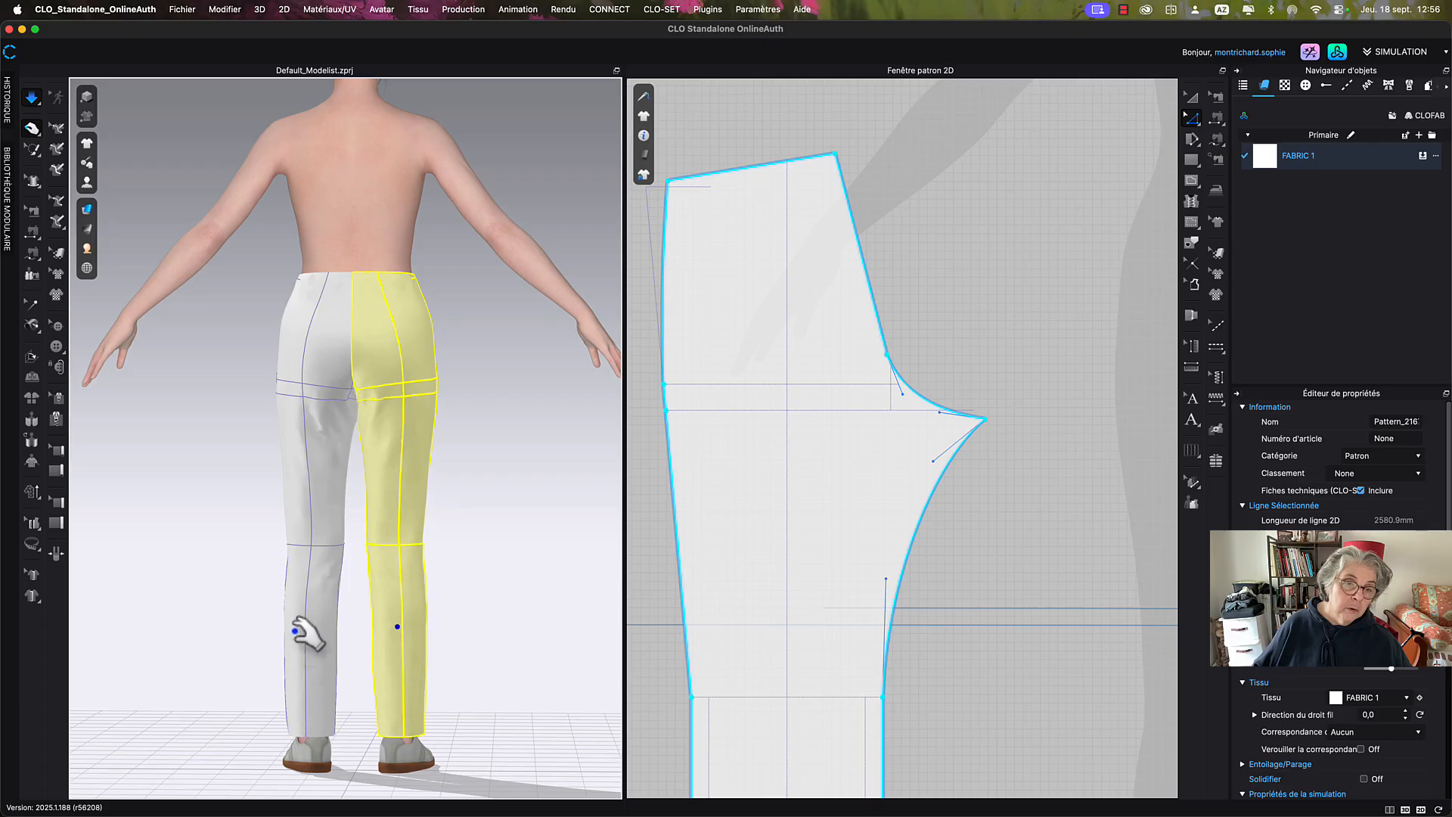
left_click(296, 648)
left_click_drag(295, 649, 295, 647)
key("space")
left_click(266, 632)
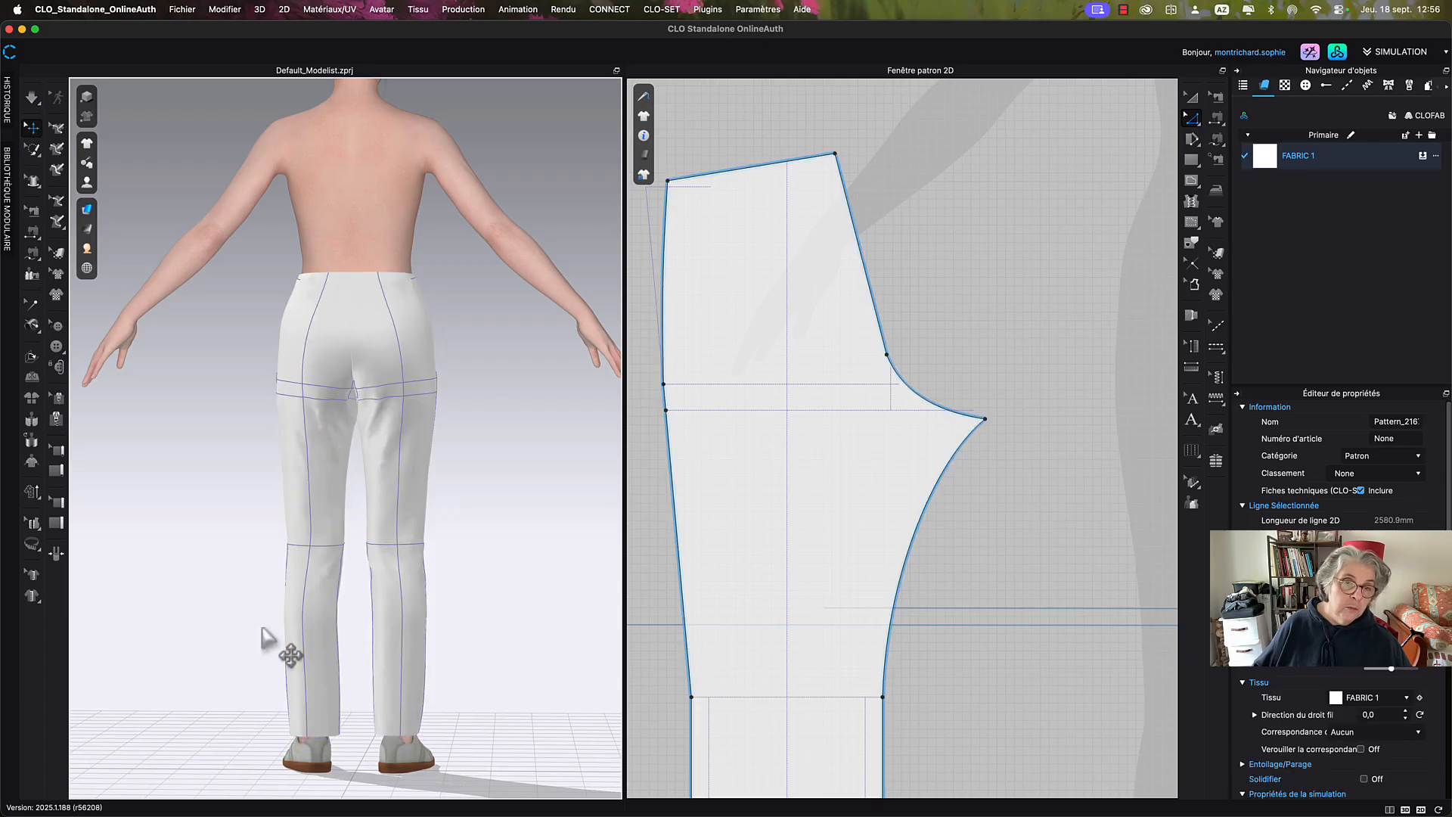
Deepen the back crotch curve with its upper handle to about 144 mm long, simulate, and inspect the seat from behind.
right_click_drag(236, 606, 272, 618)
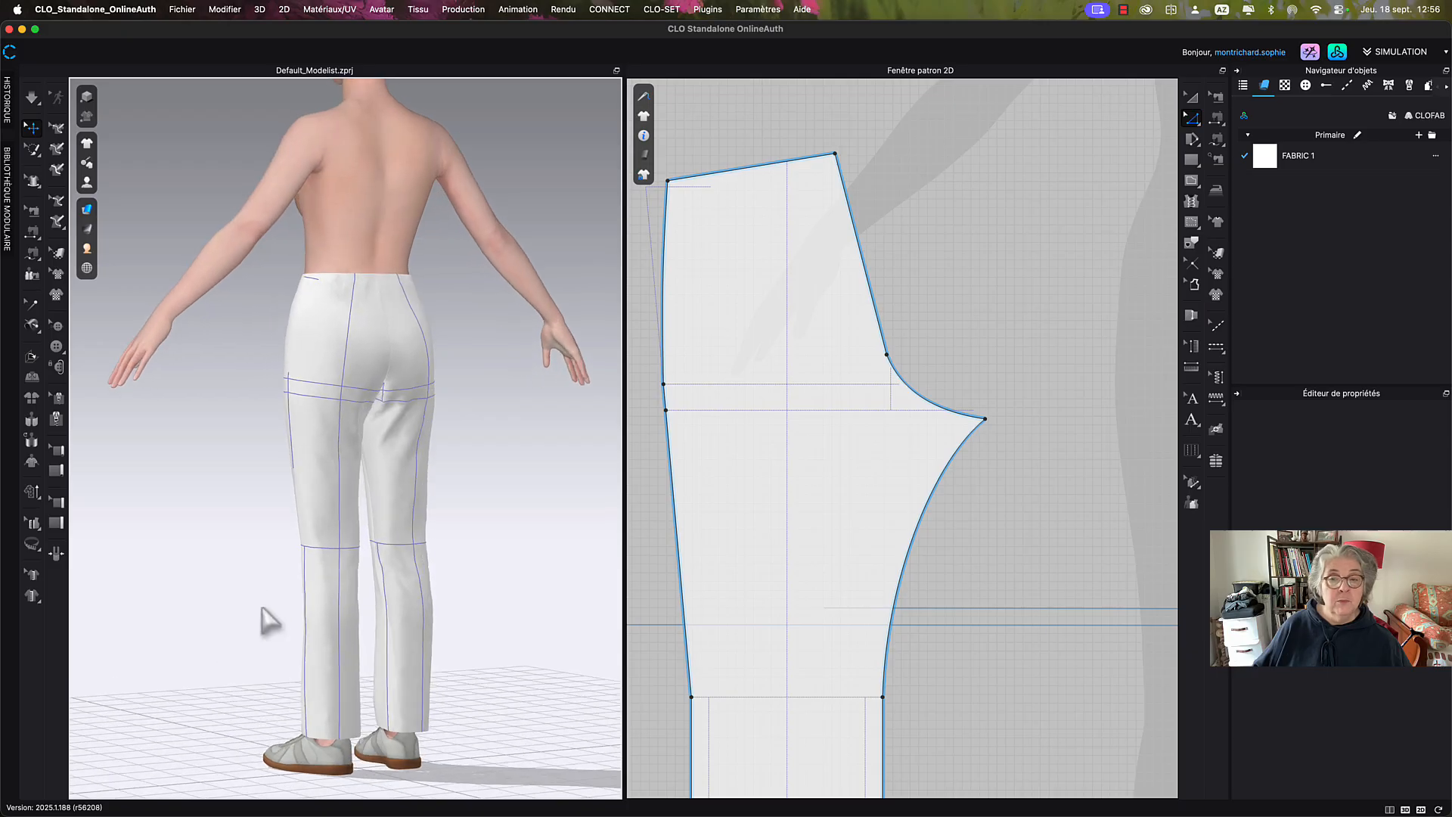
left_click(917, 402)
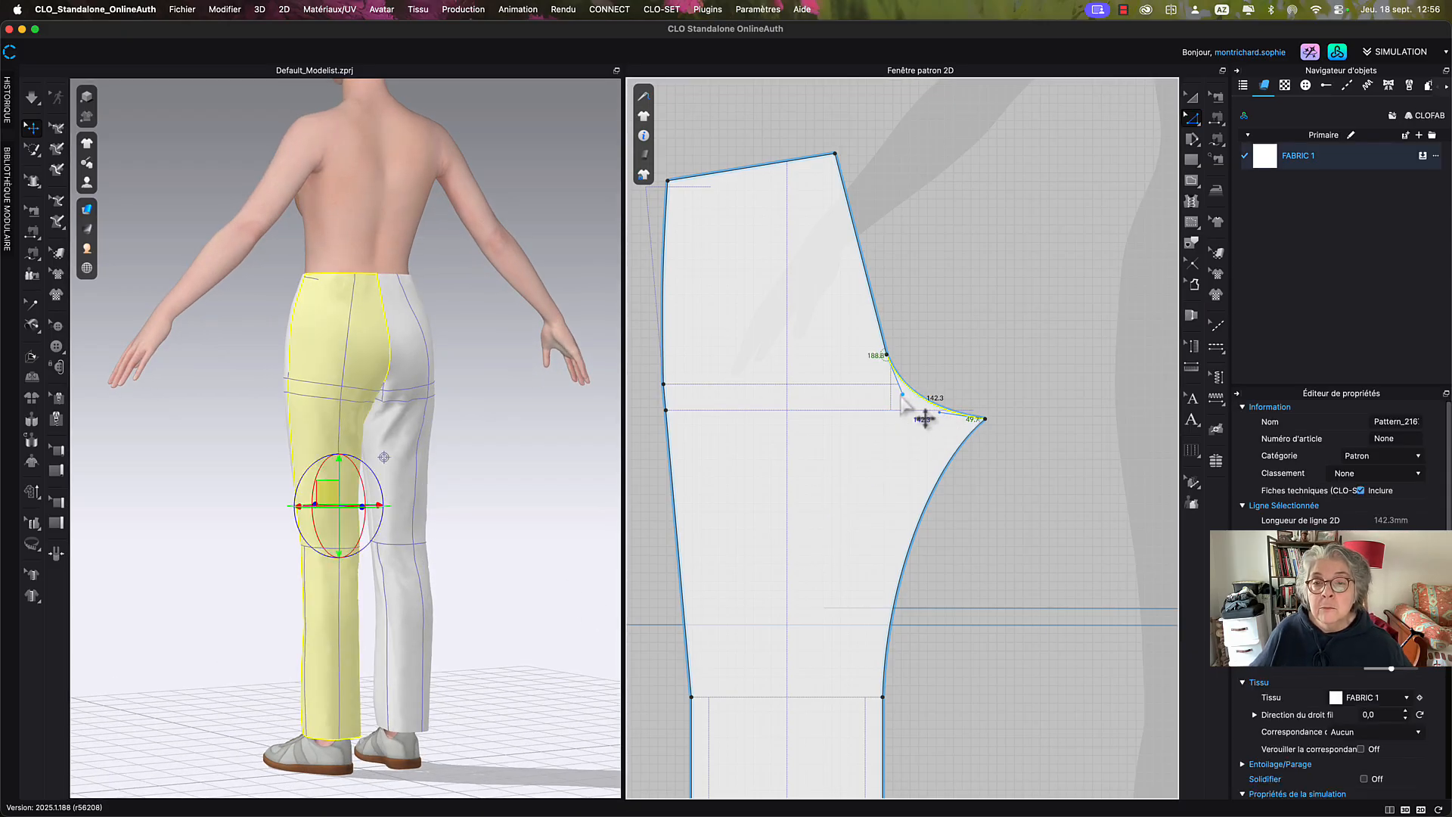
left_click(903, 398)
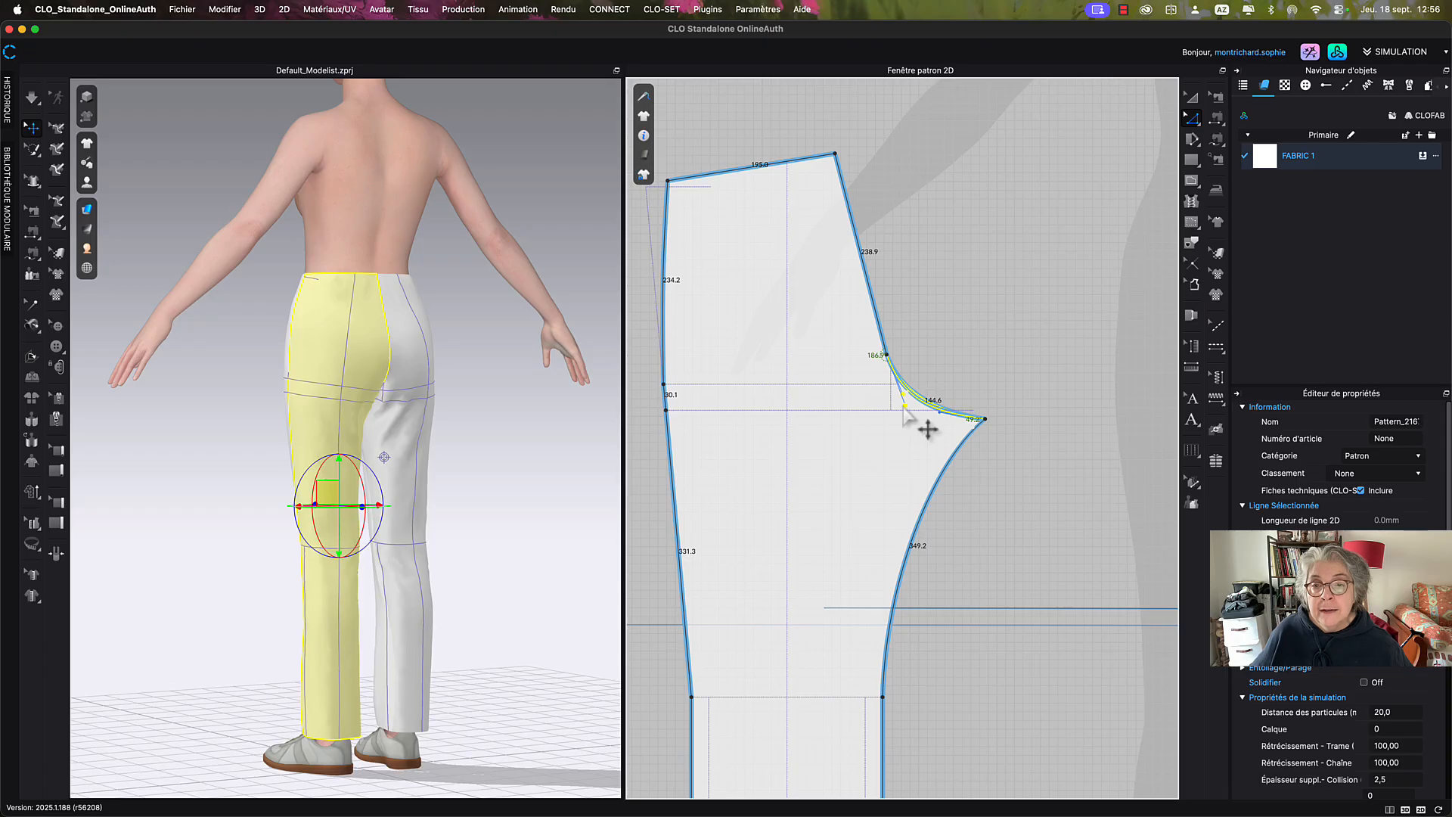
left_click_drag(904, 406, 905, 405)
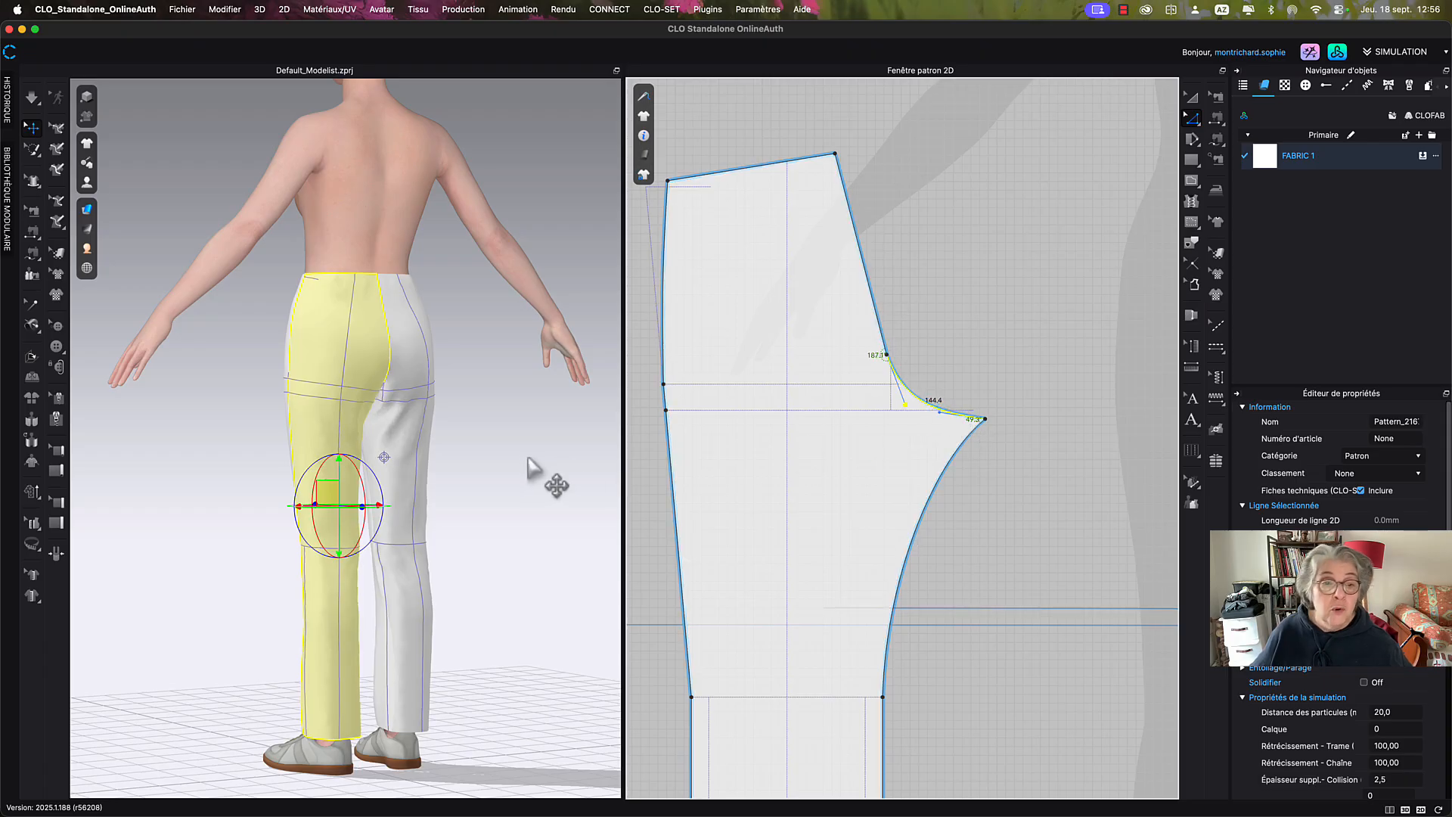
key("space")
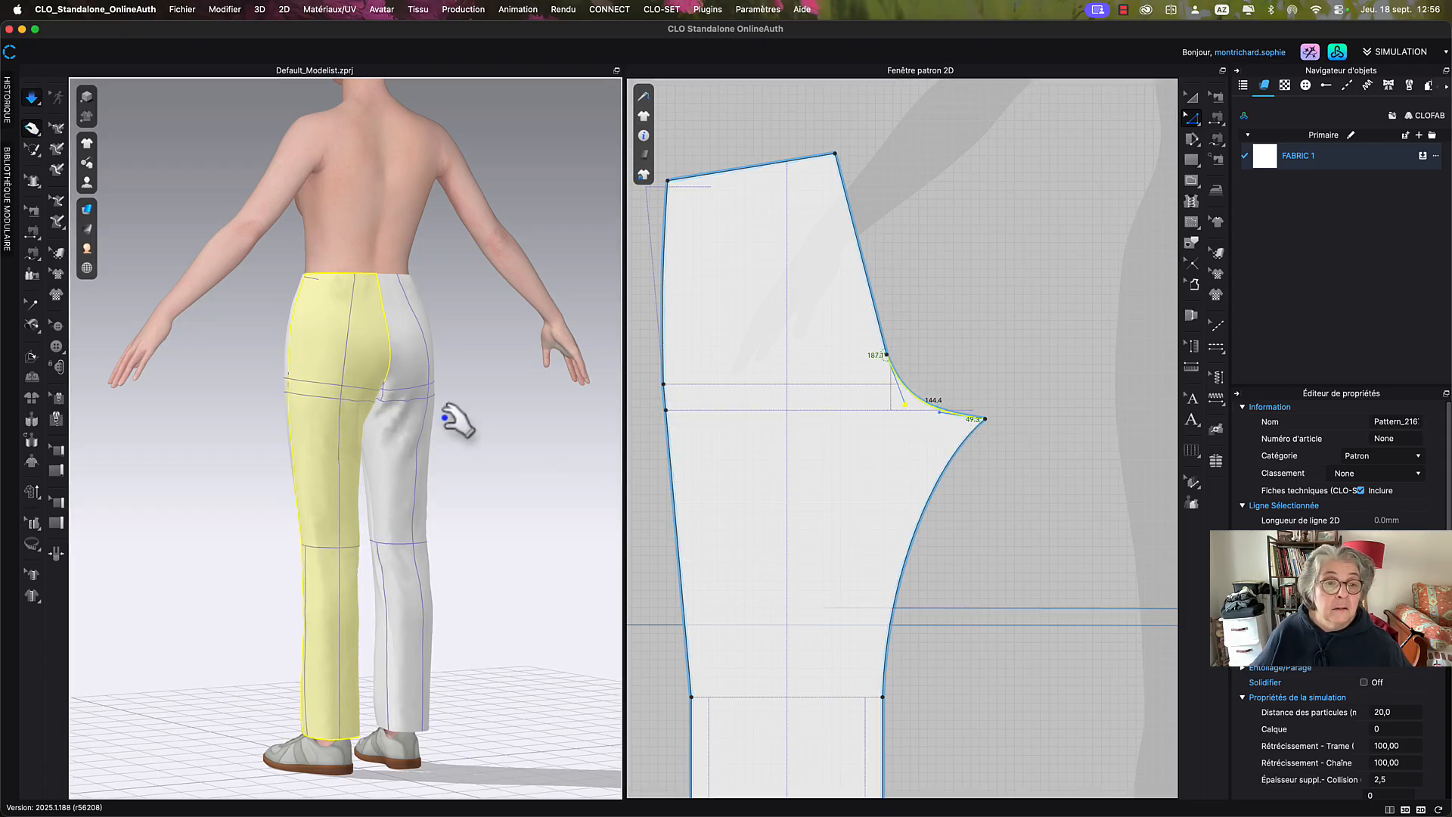
right_click_drag(379, 415, 308, 421)
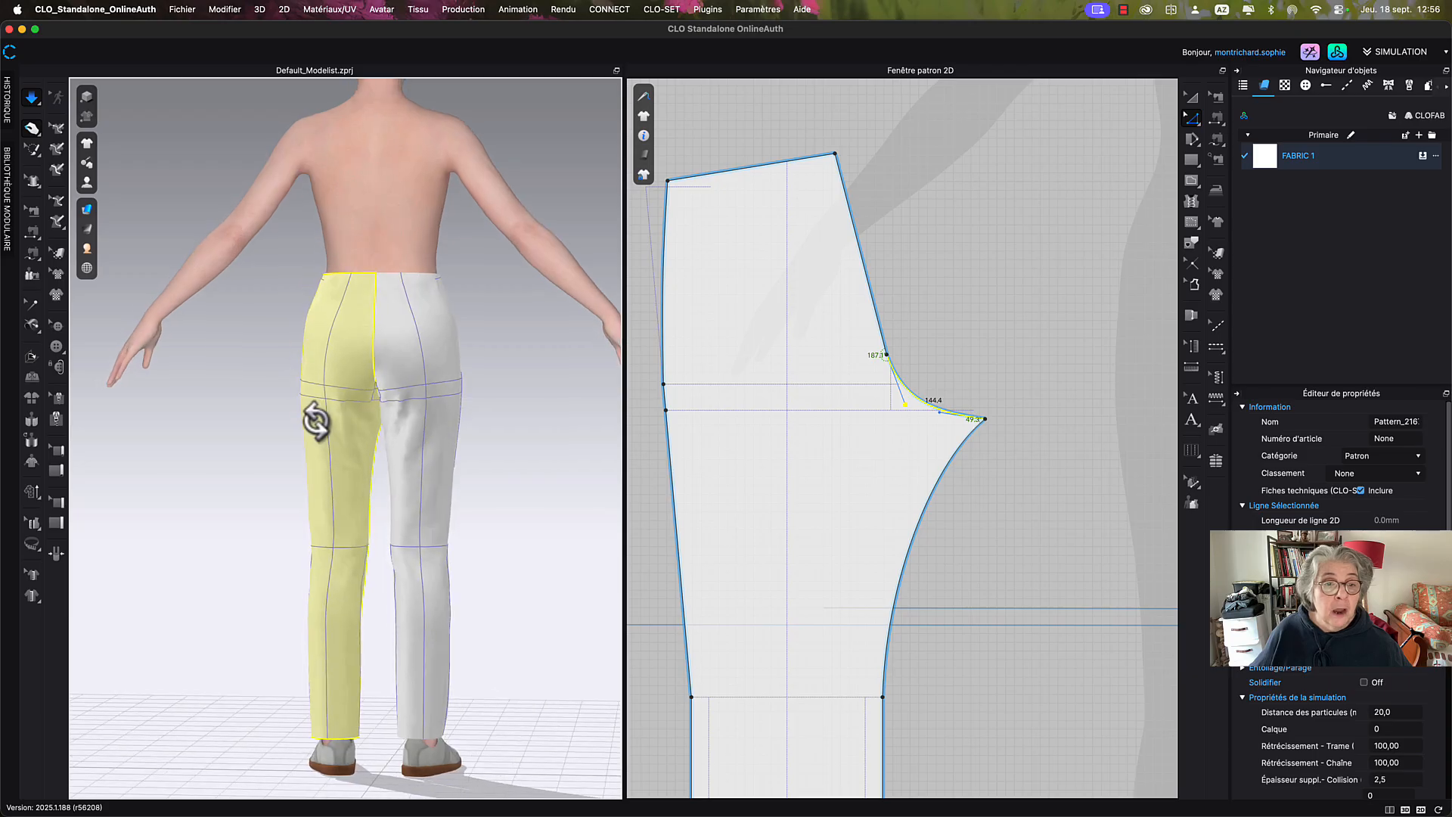
scroll(373, 405, "up", 5)
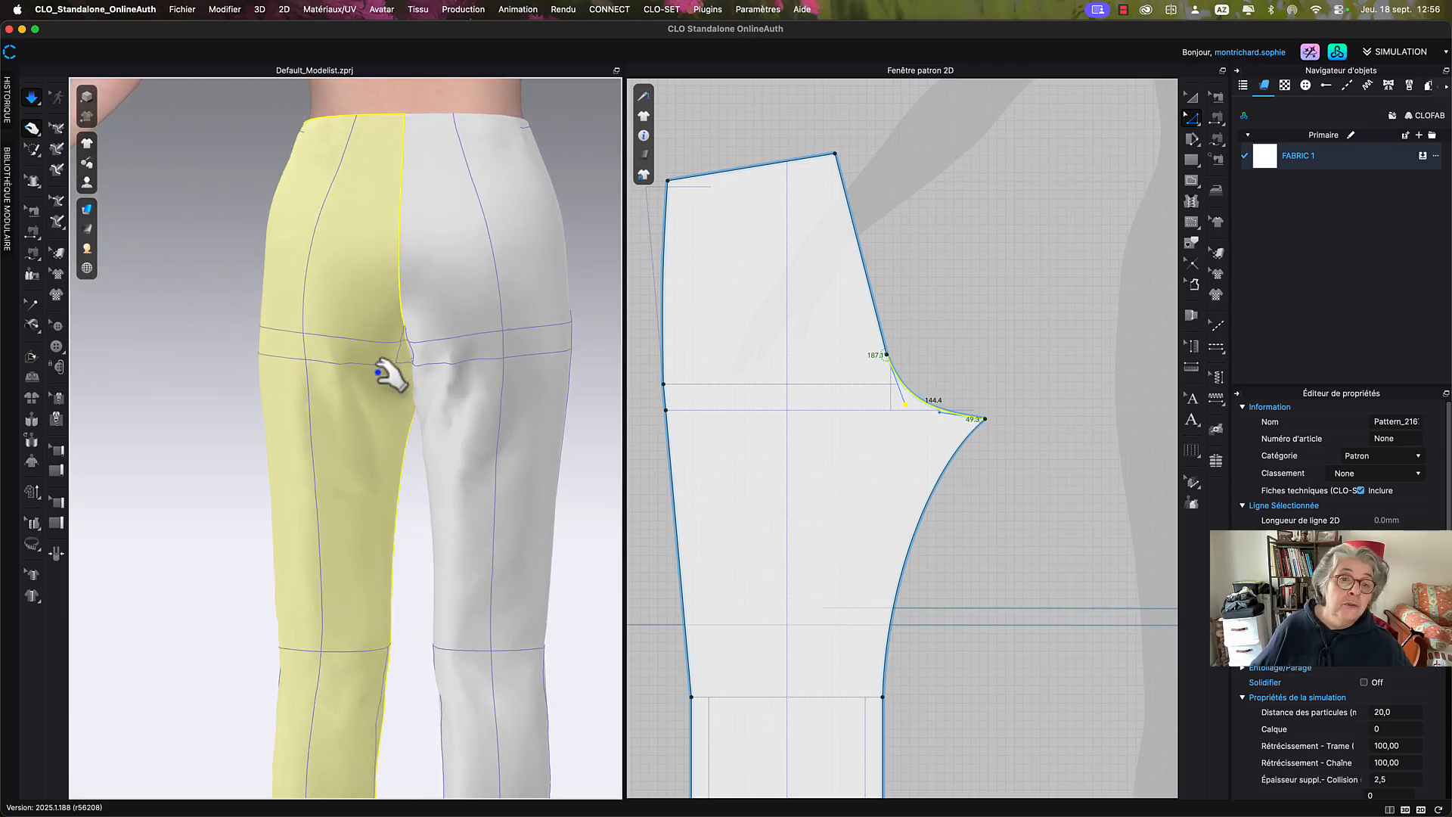
Tug the backs of both thighs and the left leg near the knee, stop the simulation, and inspect the trousers from the front.
right_click_drag(383, 383, 387, 376)
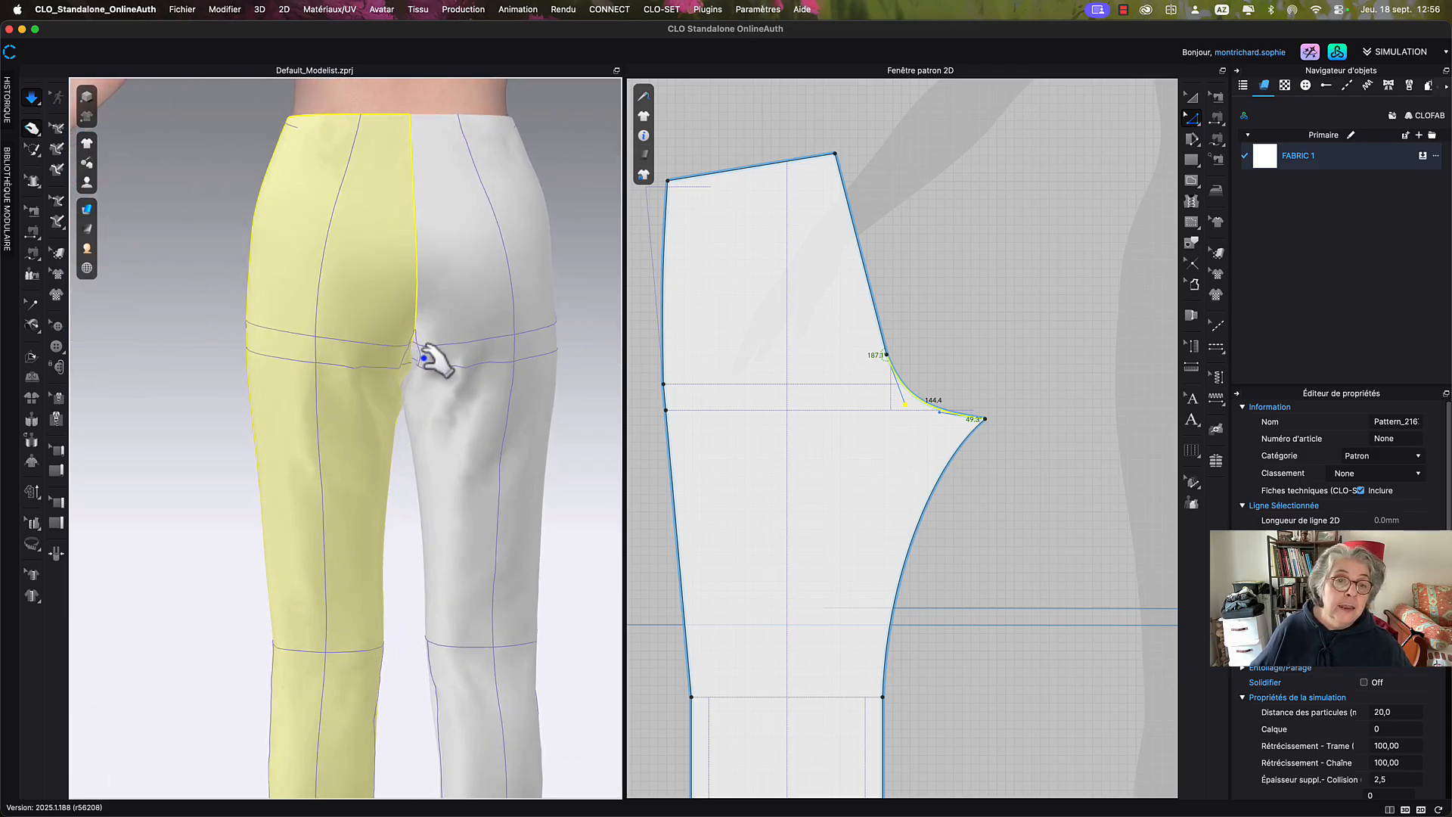
left_click(471, 367)
left_click_drag(459, 364, 462, 362)
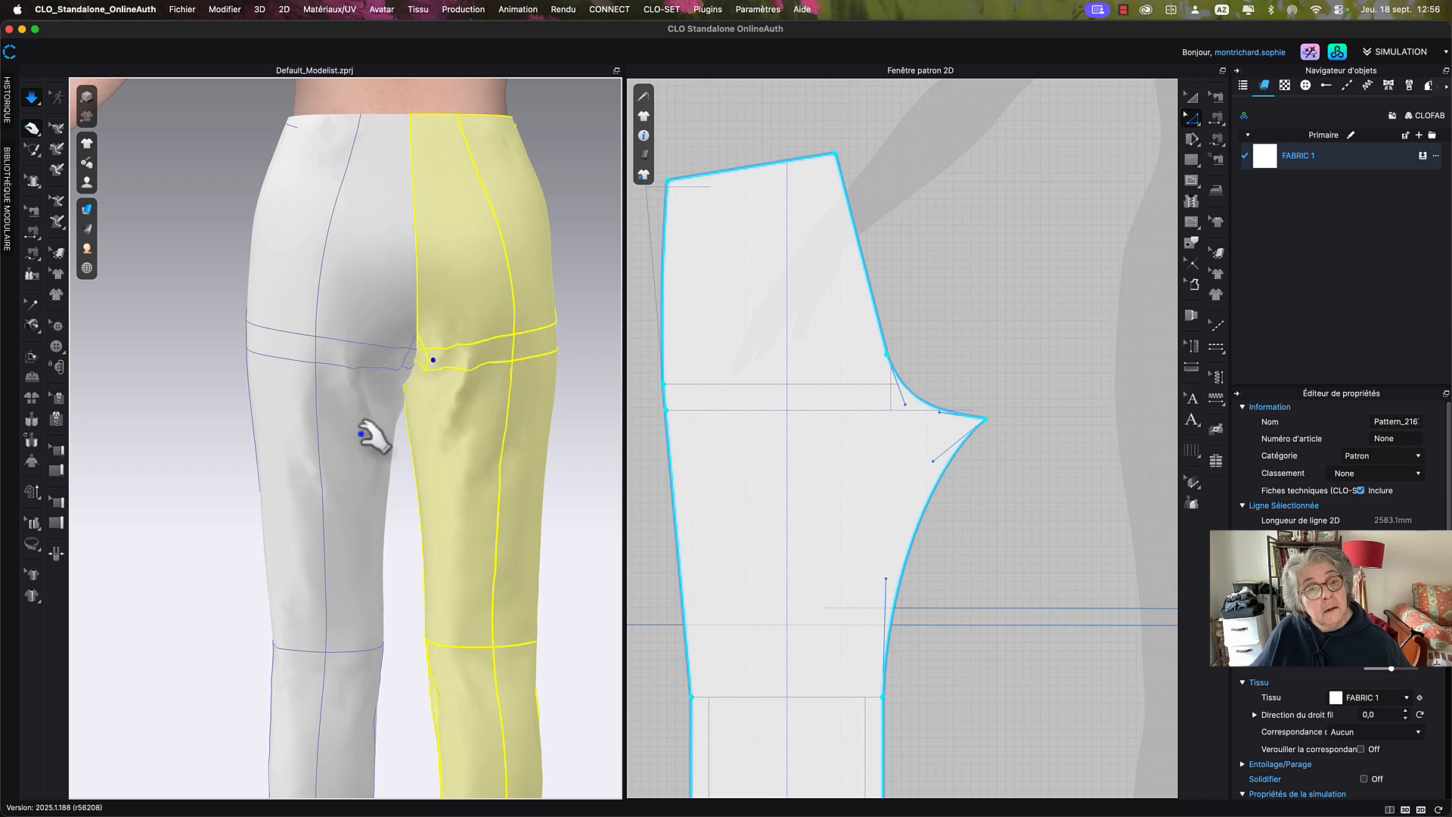
left_click(334, 488)
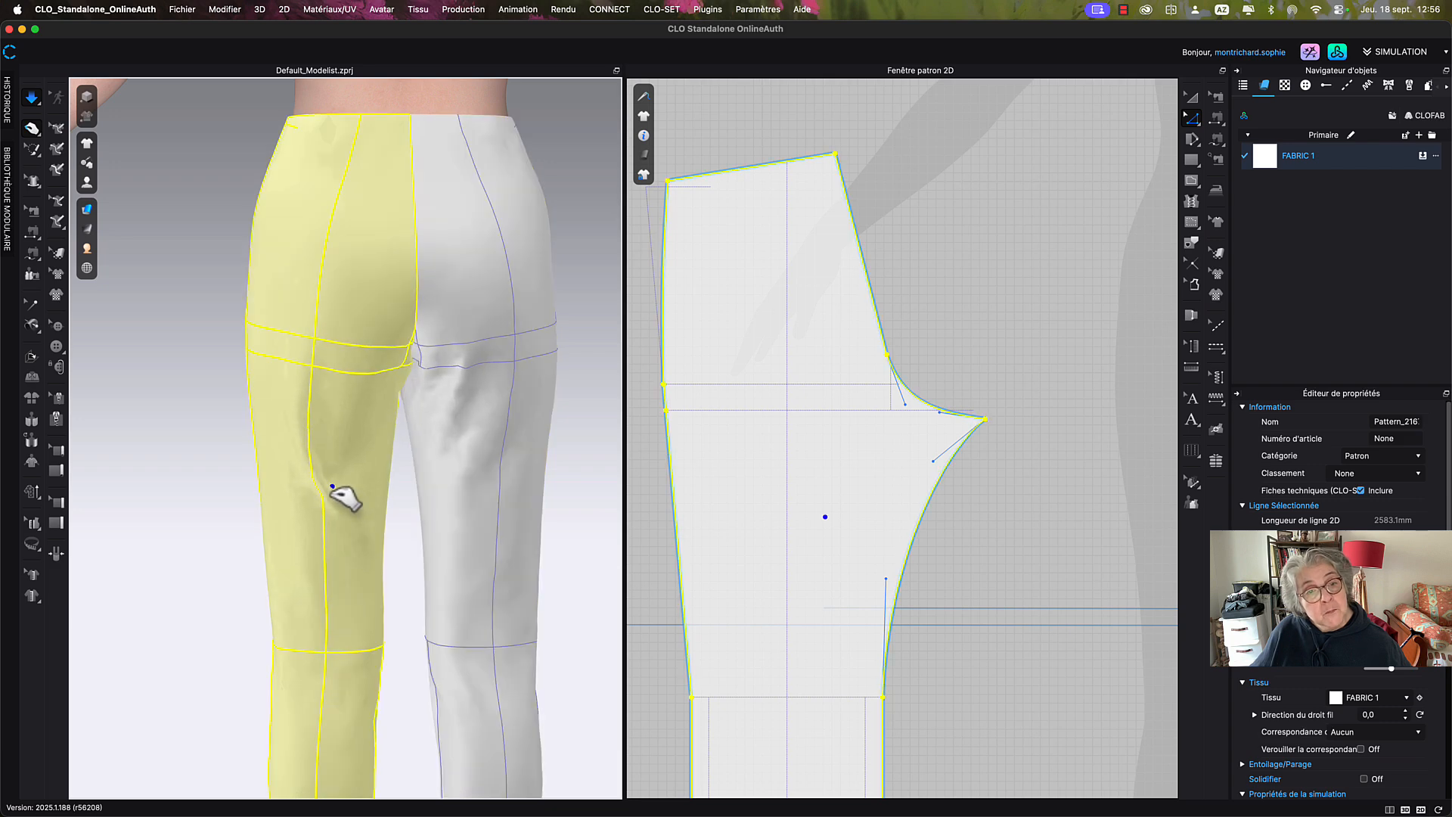
mouse_move(325, 628)
left_mouse_down()
mouse_move(306, 664)
mouse_move(316, 632)
left_mouse_up()
key("space")
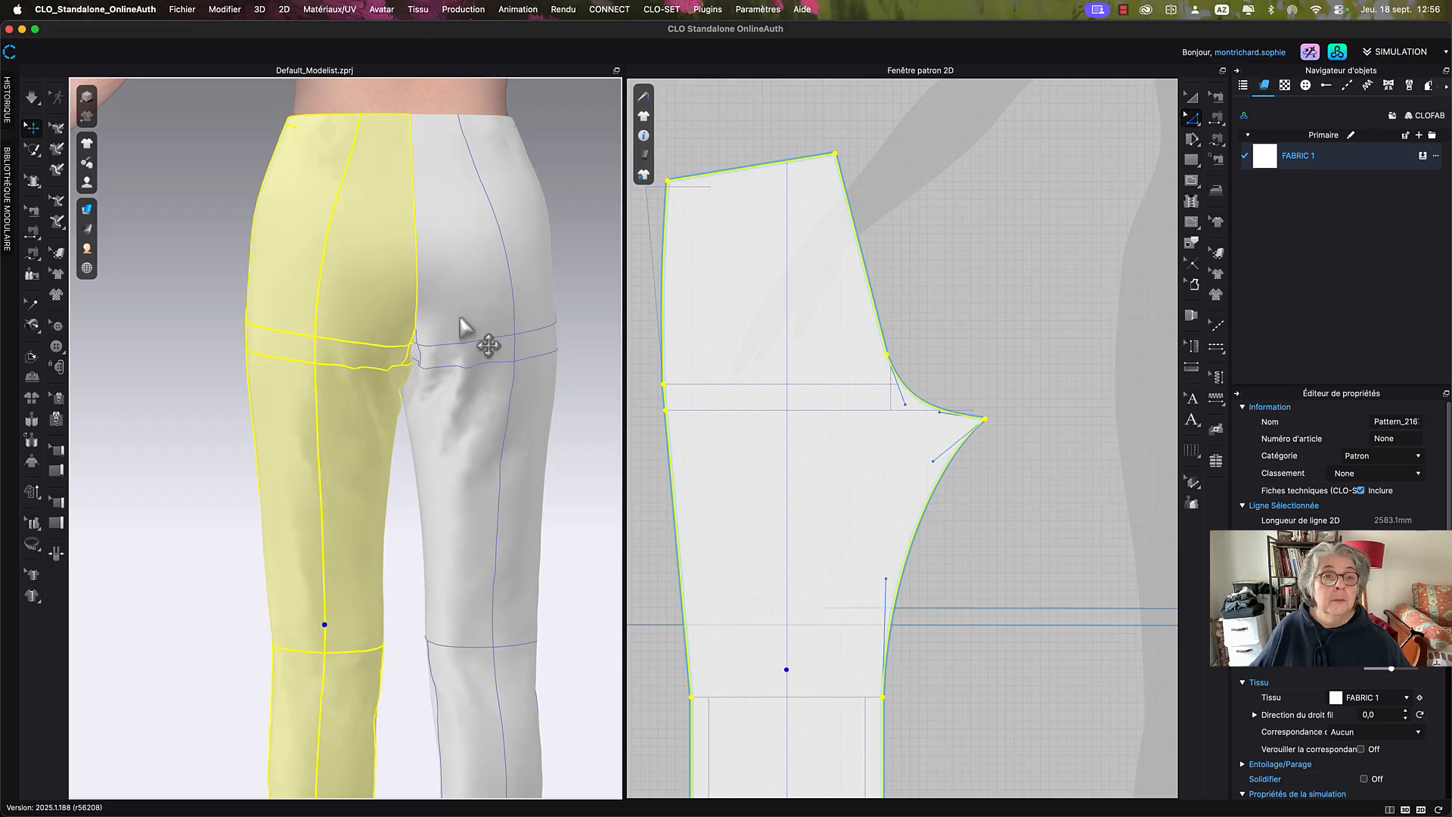
scroll(465, 329, "down", 3)
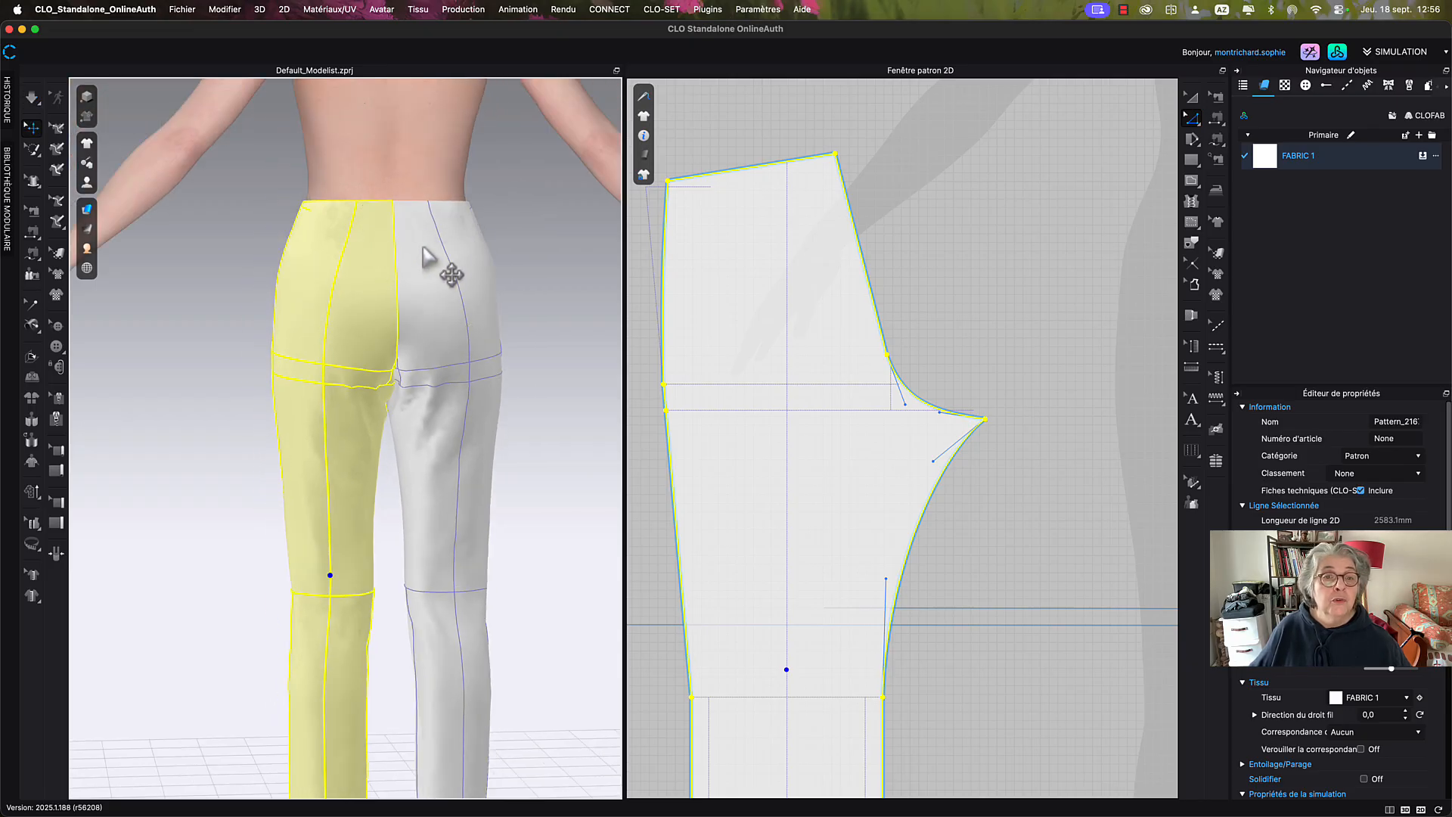
right_click_drag(423, 248, 538, 252)
middle_click_drag(469, 313, 564, 308)
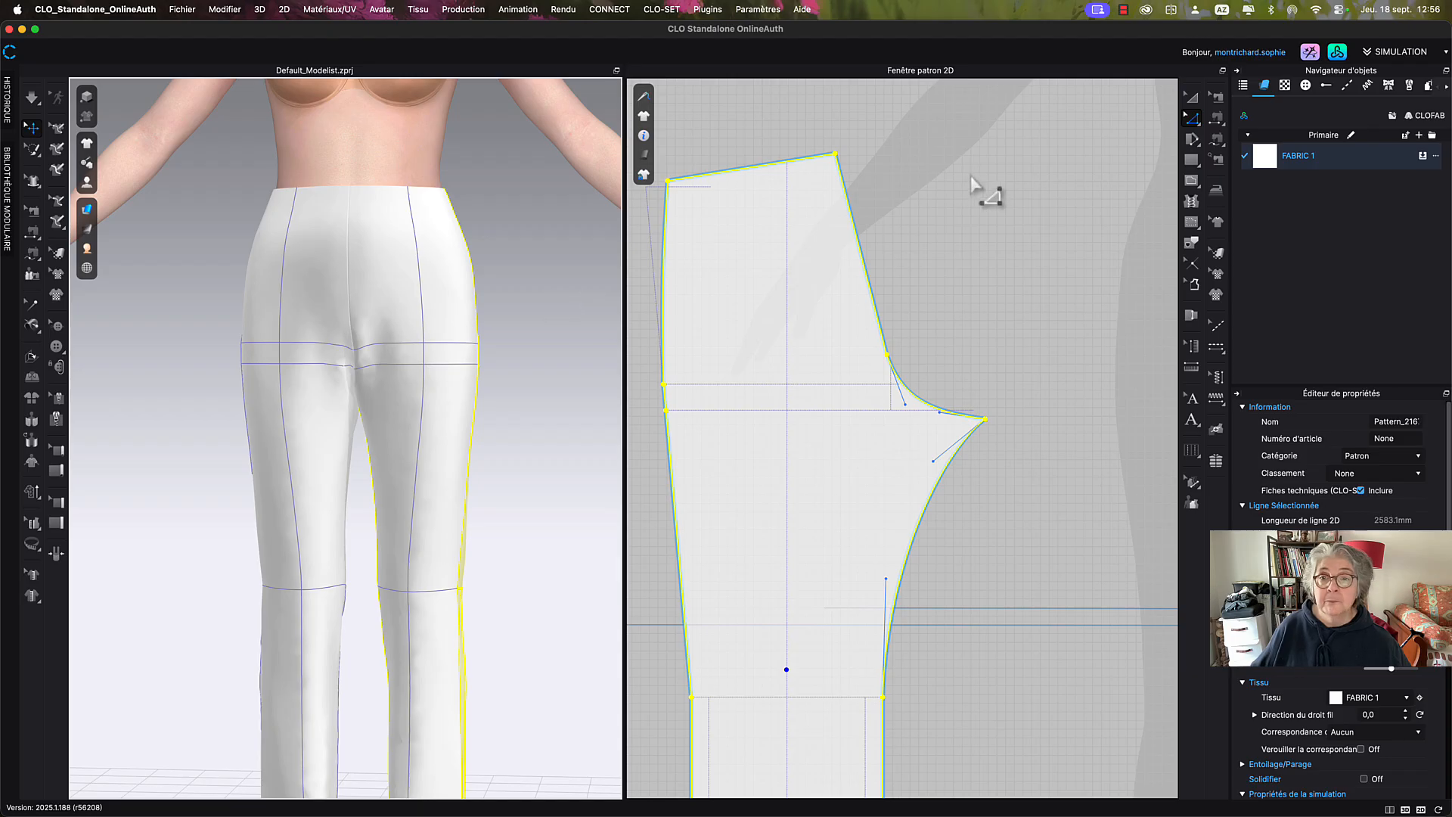
Move the outer front trouser pattern from beyond the back pattern to the middle of the avatar silhouette.
left_click(1192, 98)
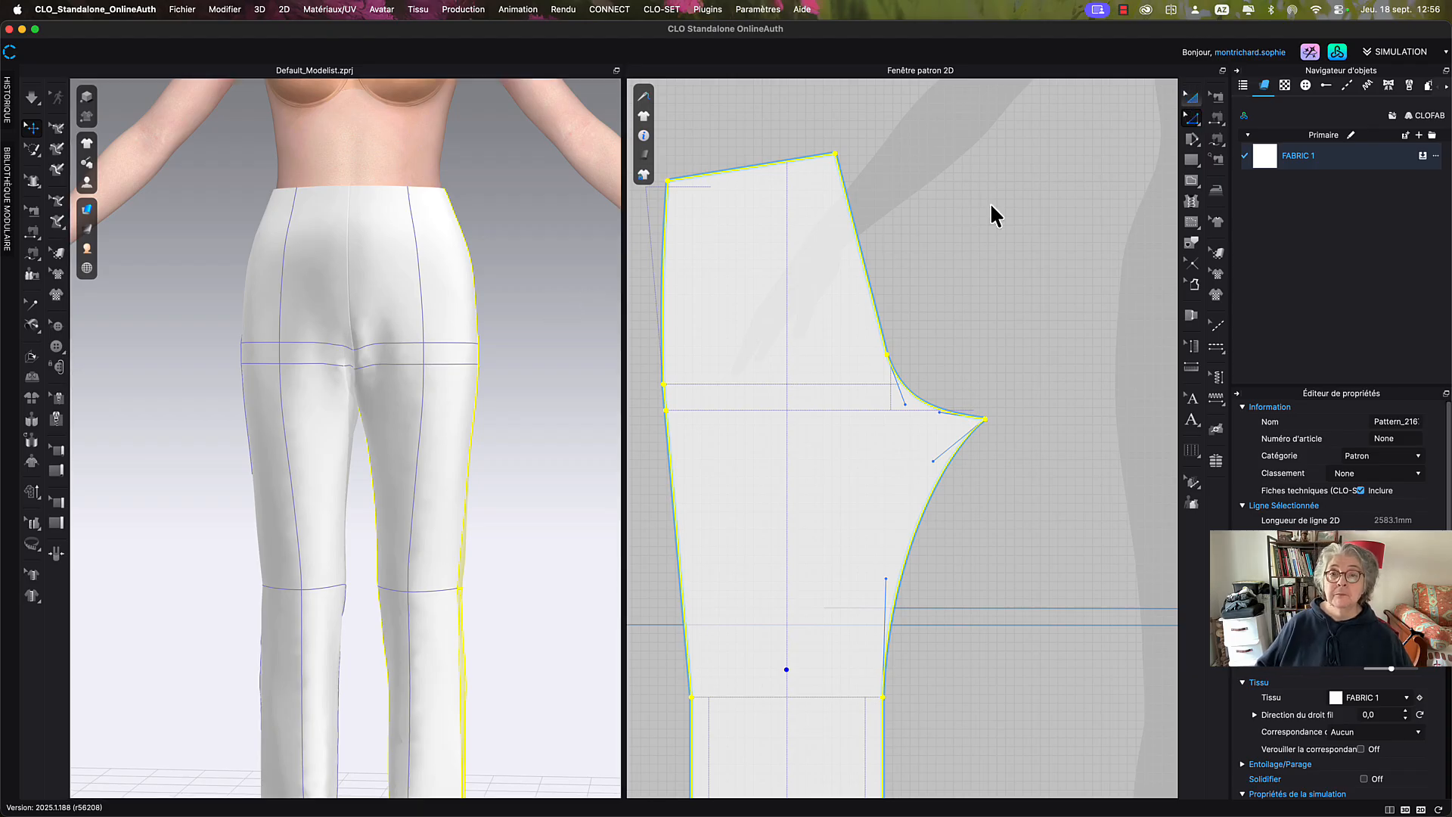
scroll(991, 214, "down", 5)
middle_click_drag(1008, 239, 940, 259)
scroll(968, 239, "down", 4)
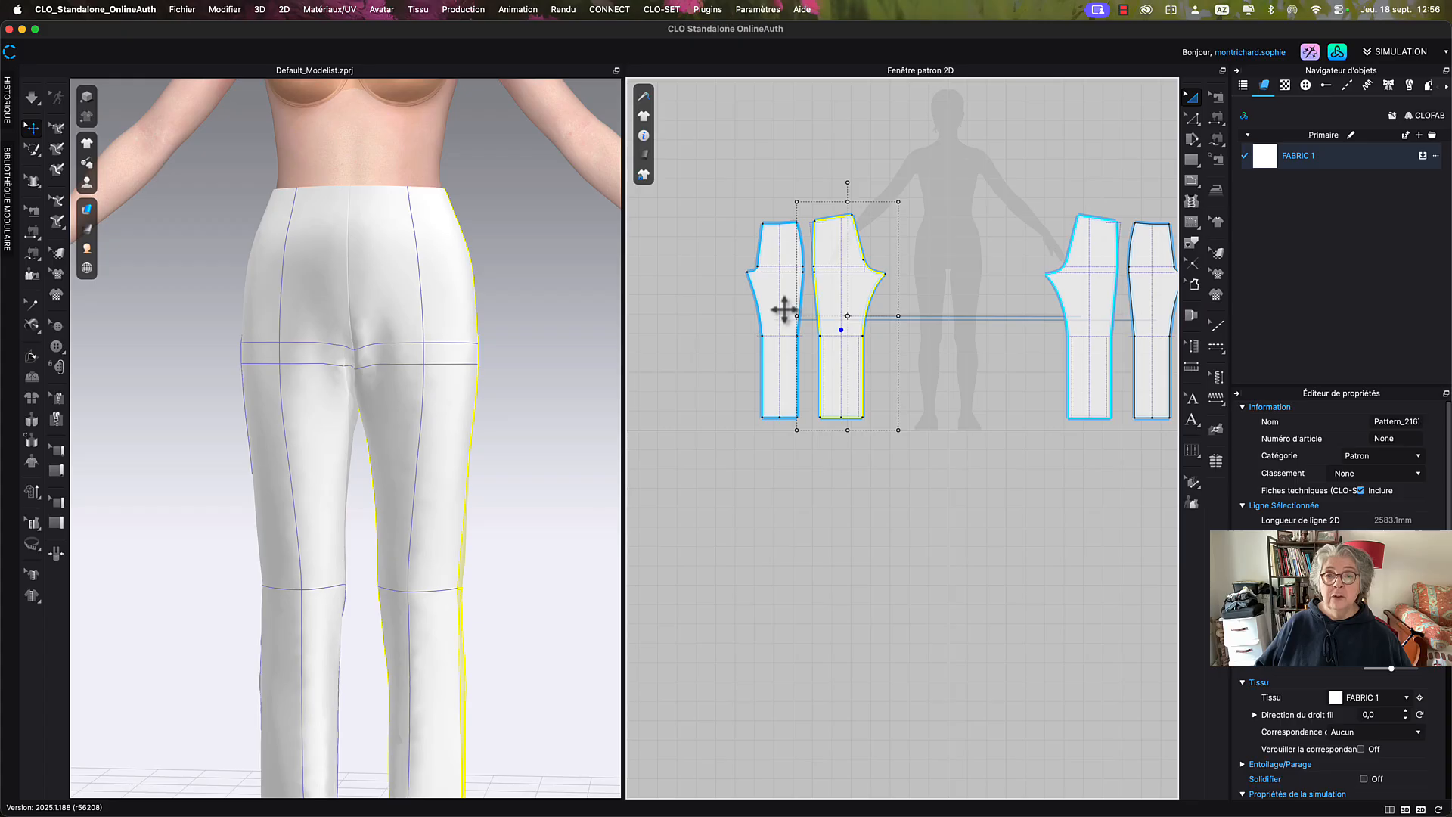
left_click(779, 310)
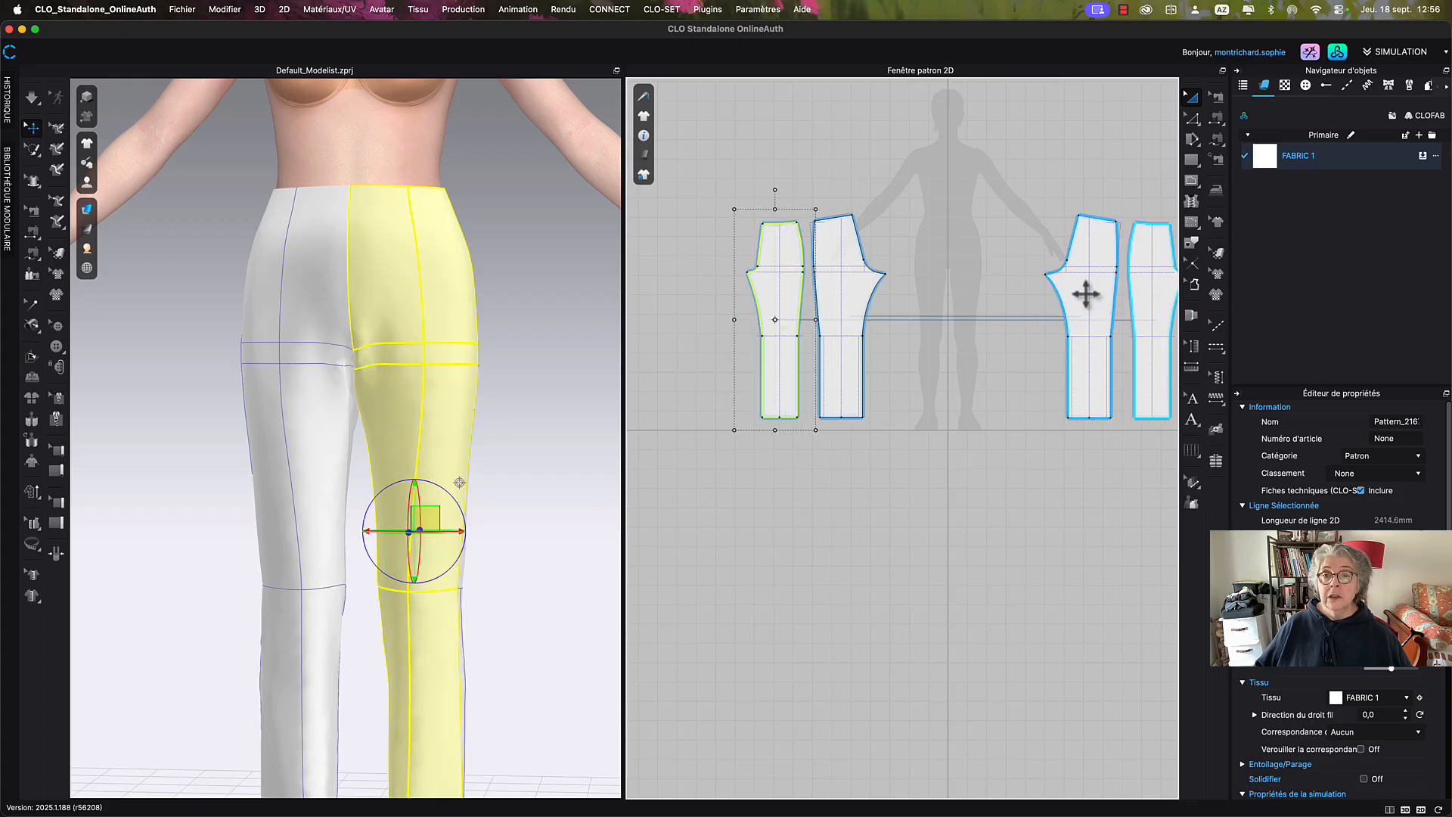
left_click(1134, 299)
key("super+c")
key("super+v")
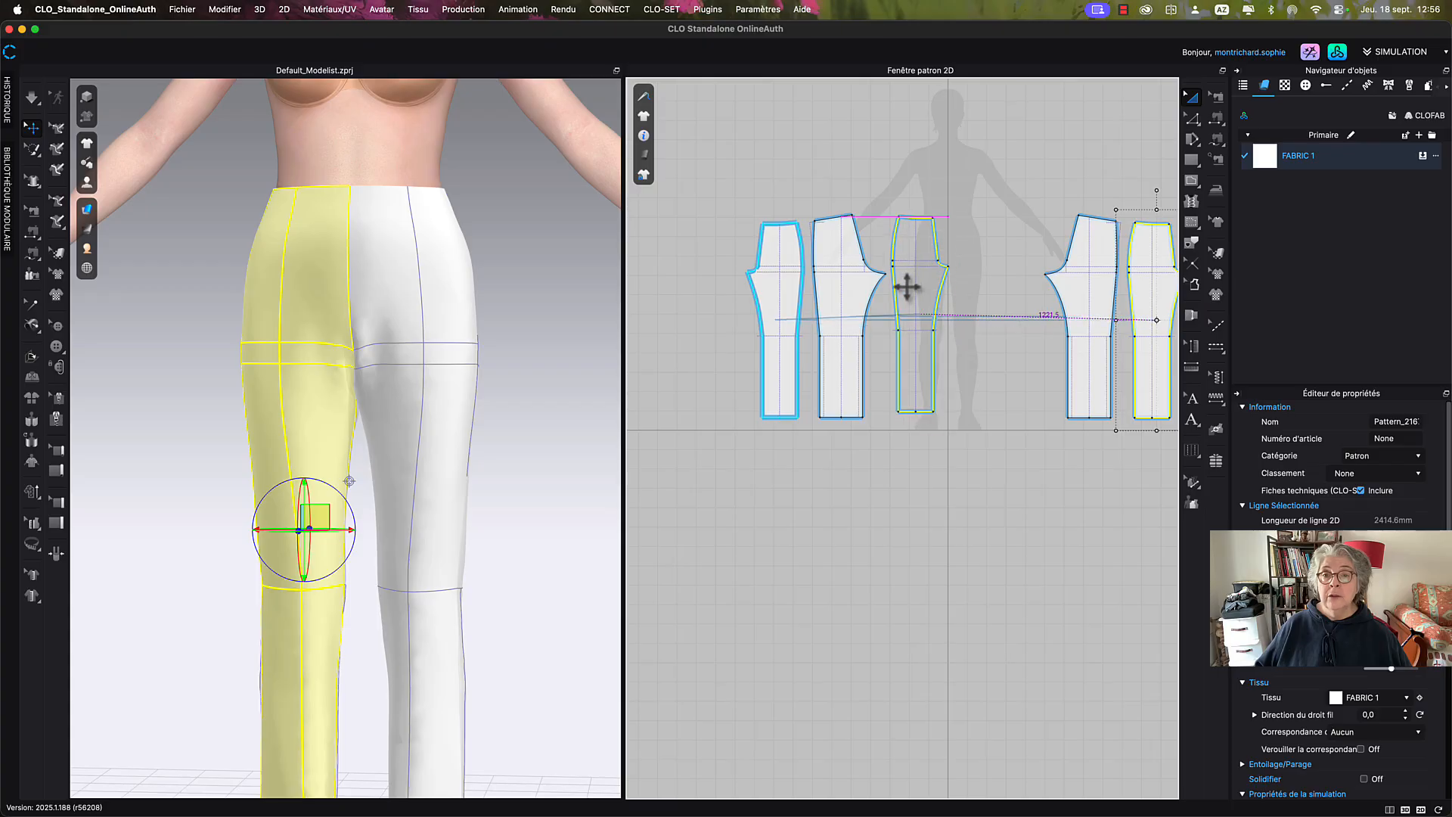
left_click(908, 286)
Place the other front trouser pattern beside the first one, with their crotch points facing each other.
left_click(787, 315)
key("super+c")
key("super+v")
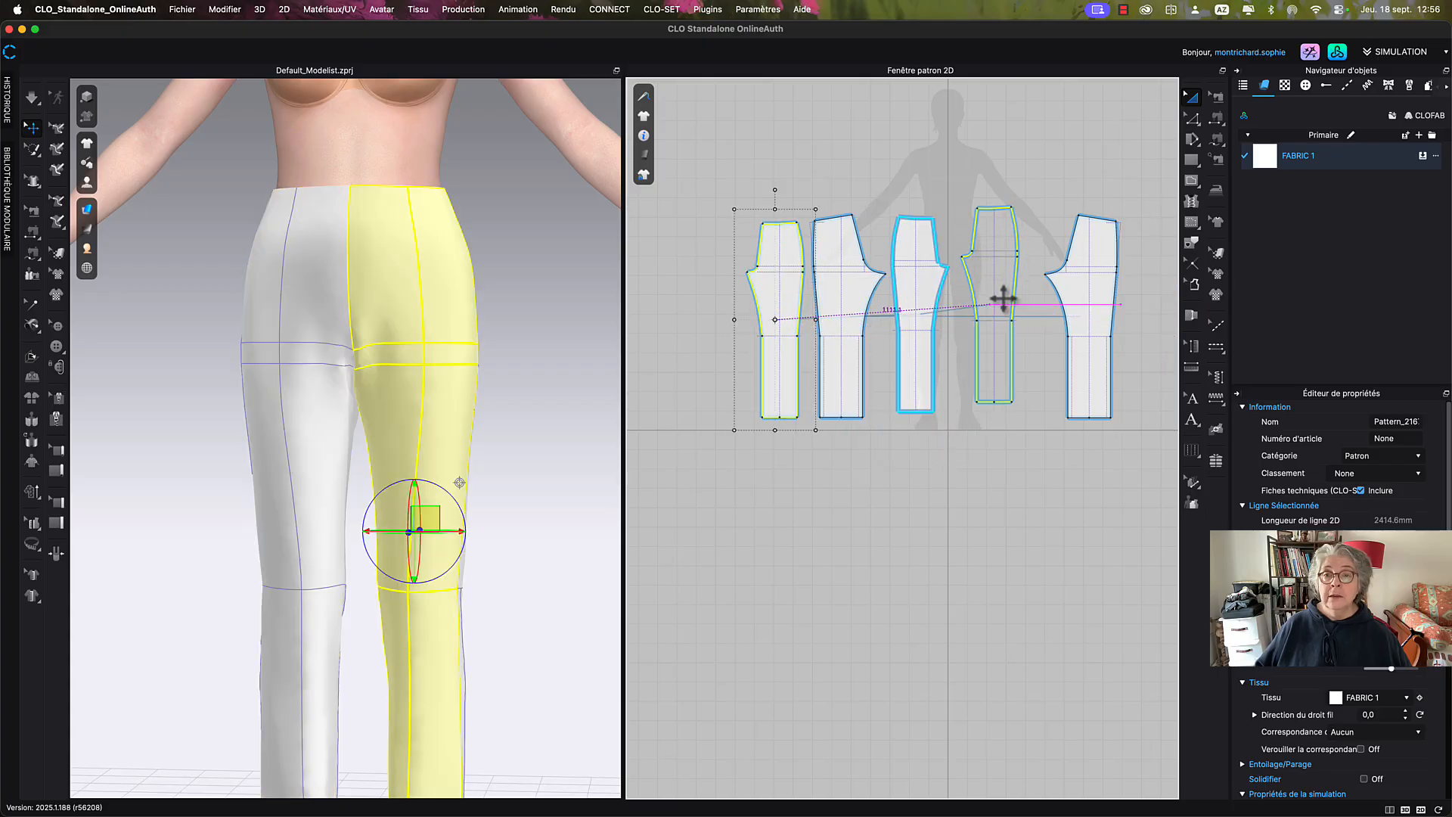
left_click_drag(1004, 298, 996, 308)
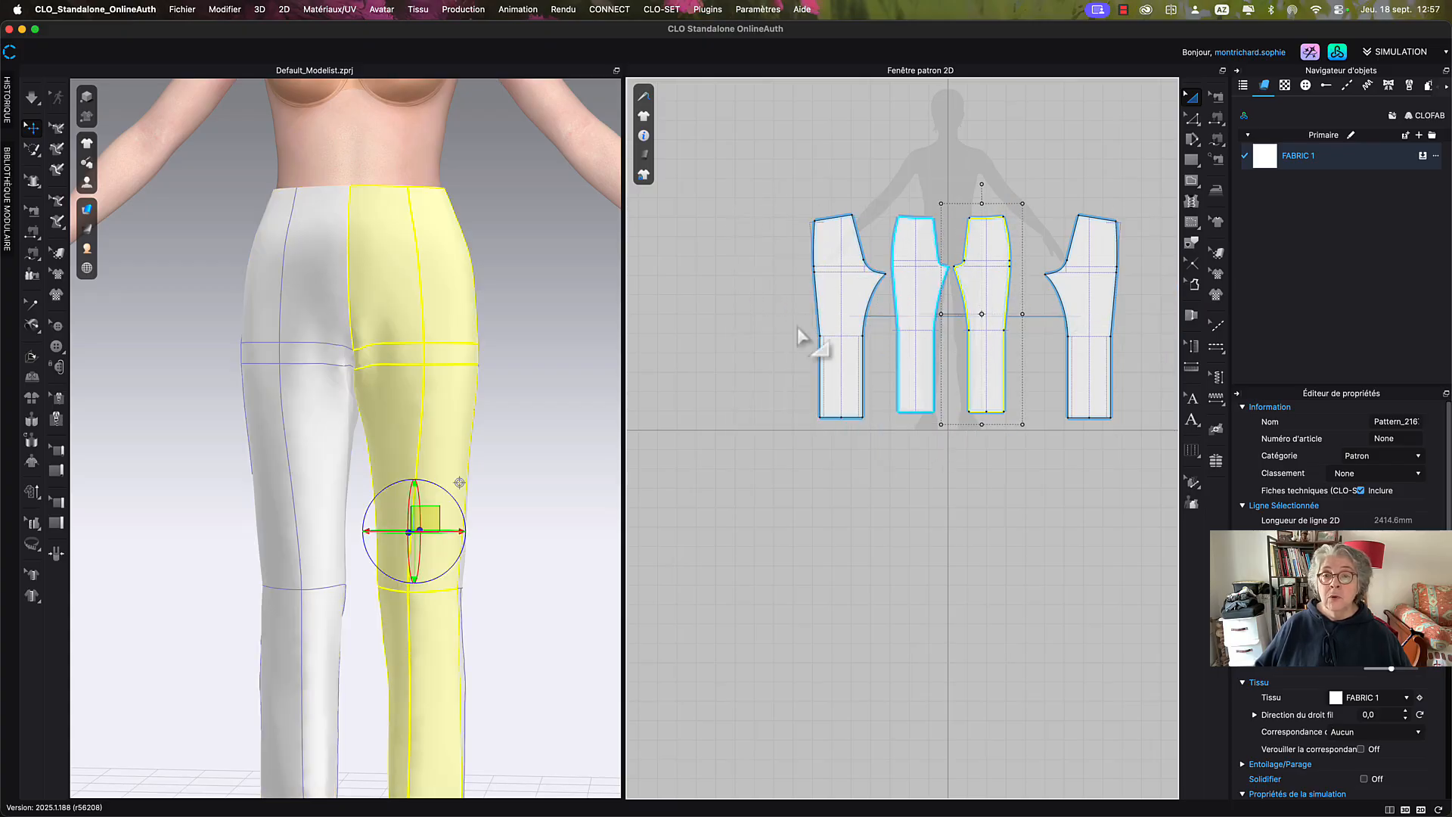
Undo the accidental stretching of the back pattern and place the two backs outside the fronts with crotch points facing outward.
mouse_move(859, 337)
left_mouse_down()
mouse_move(1141, 314)
mouse_move(868, 311)
left_mouse_up()
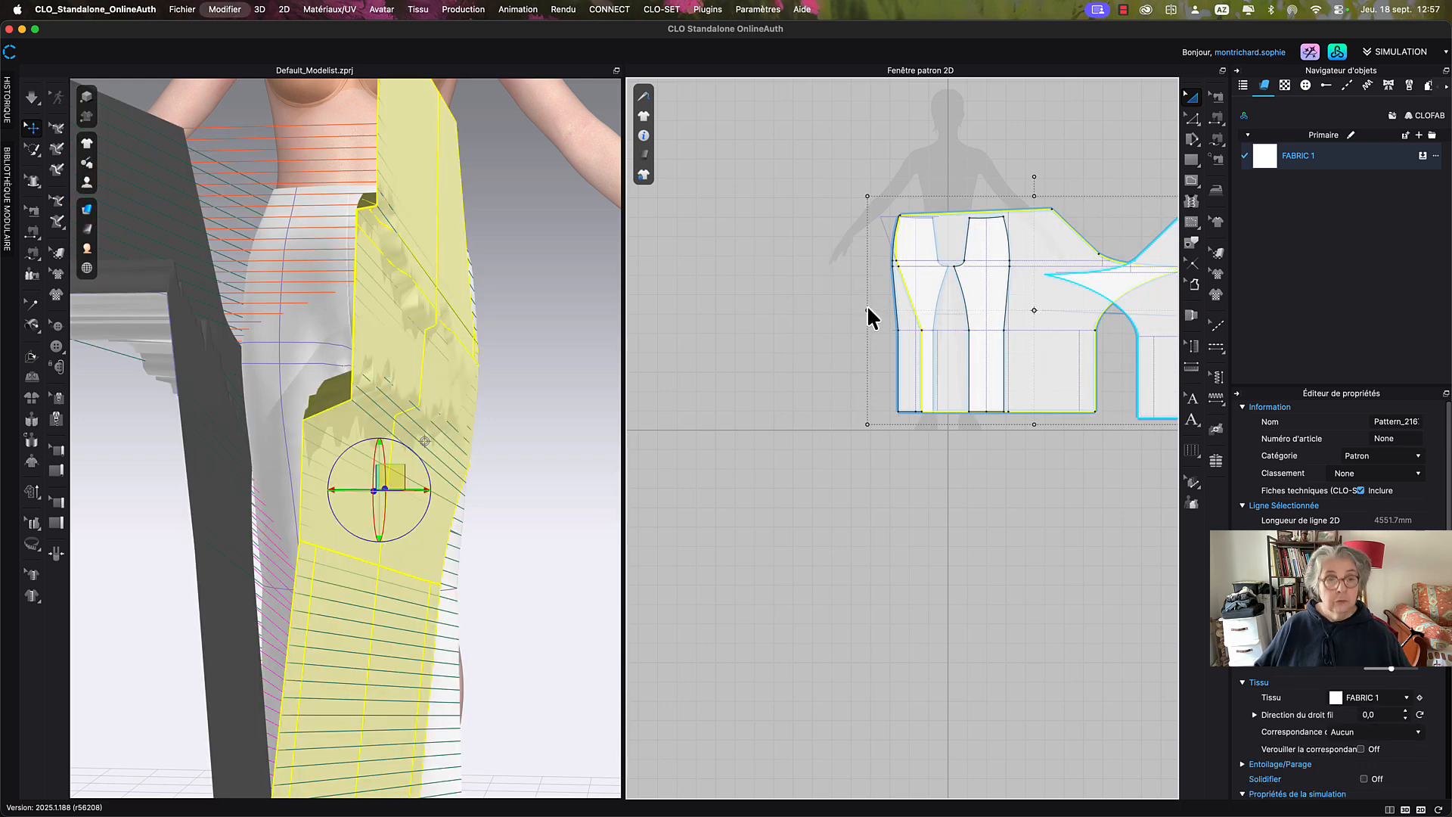
key("super+z")
left_click(1062, 311)
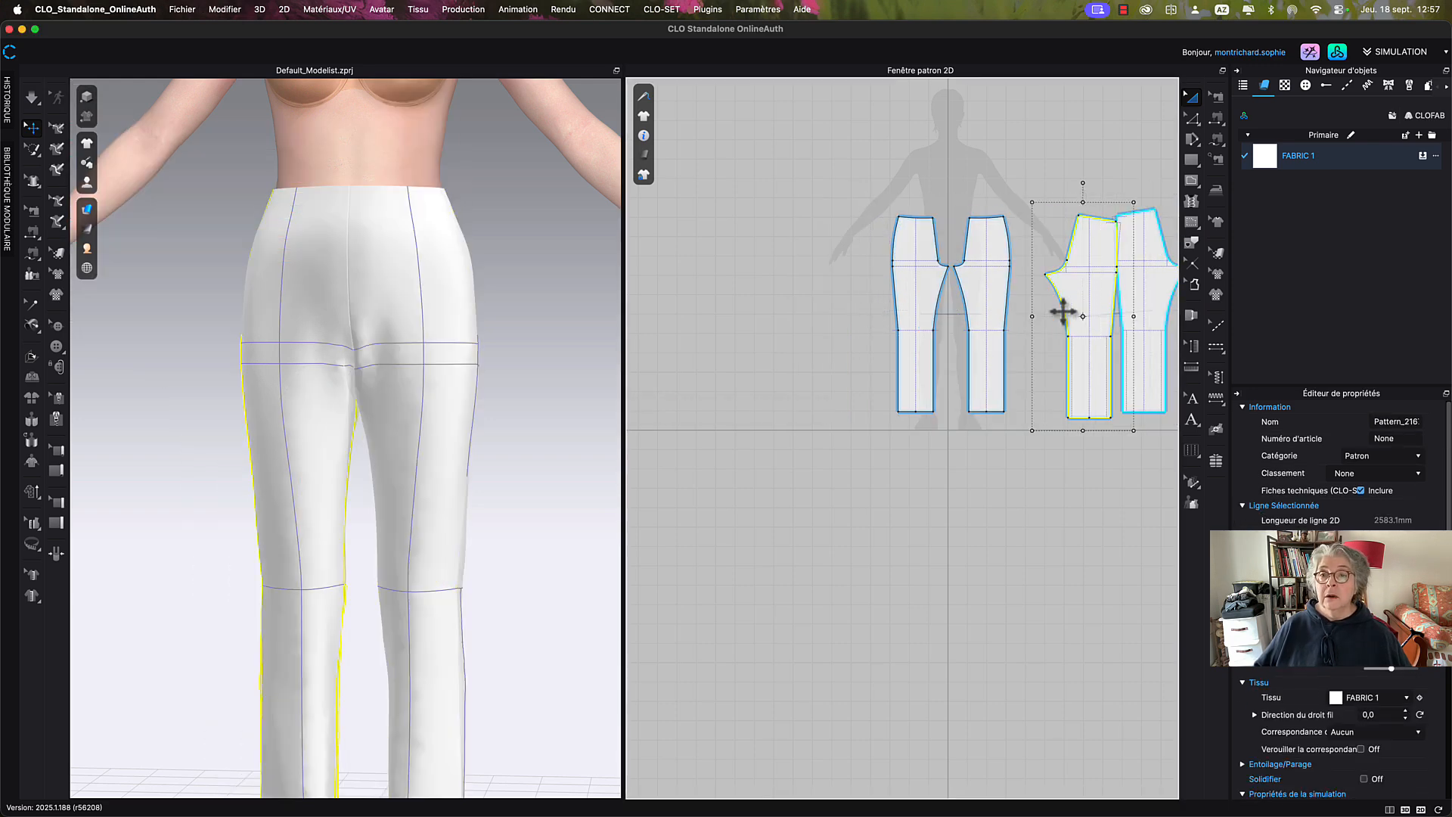
left_click_drag(1062, 311, 846, 293)
left_click(1125, 315)
left_click_drag(1125, 314, 1023, 321)
left_click(959, 183)
middle_click_drag(962, 190, 916, 221)
Show the whole trousers from behind, clear the selection, and search the fabric library for denim.
left_click(425, 344)
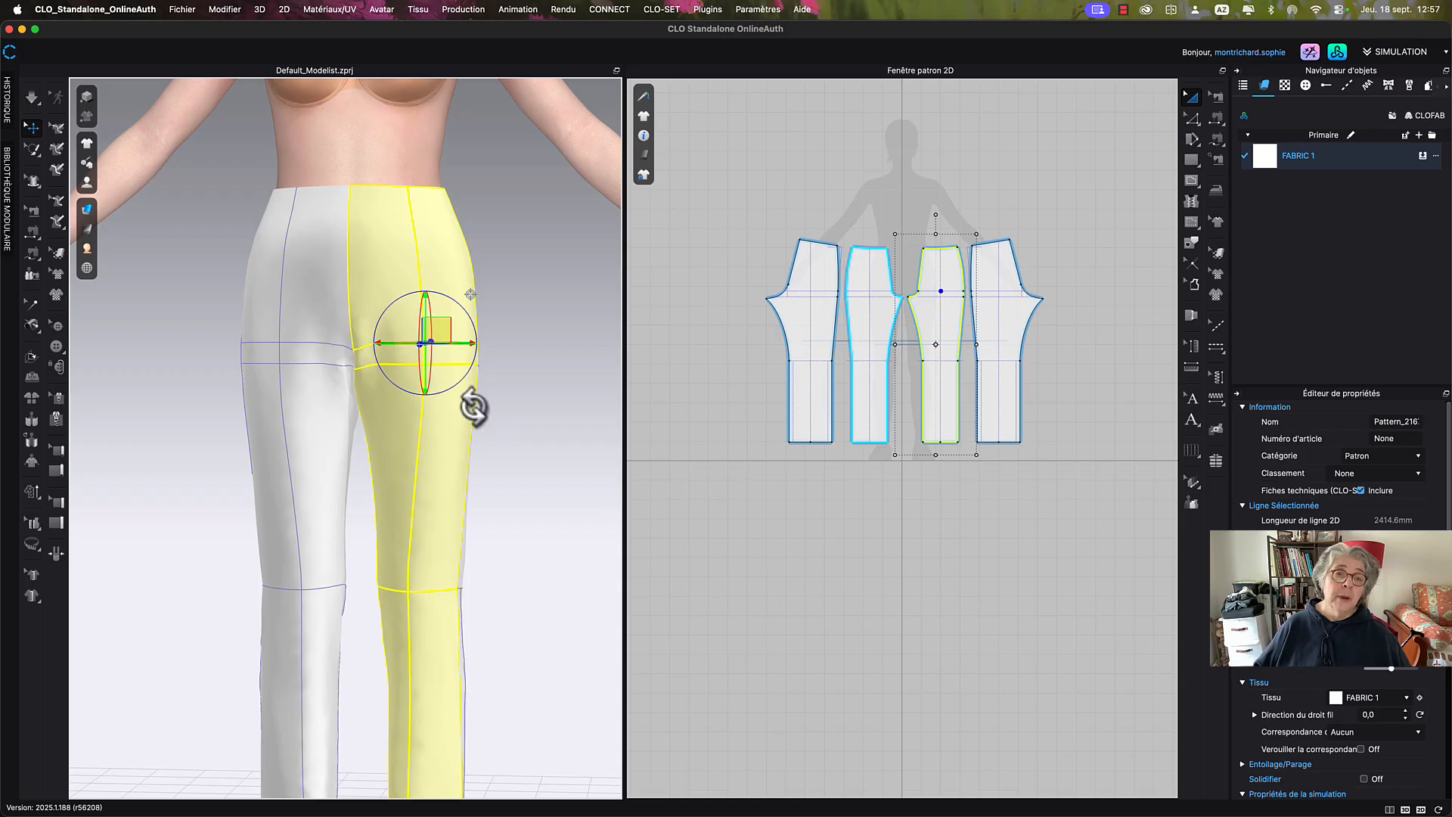
right_click_drag(474, 408, 626, 396)
scroll(479, 378, "down", 5)
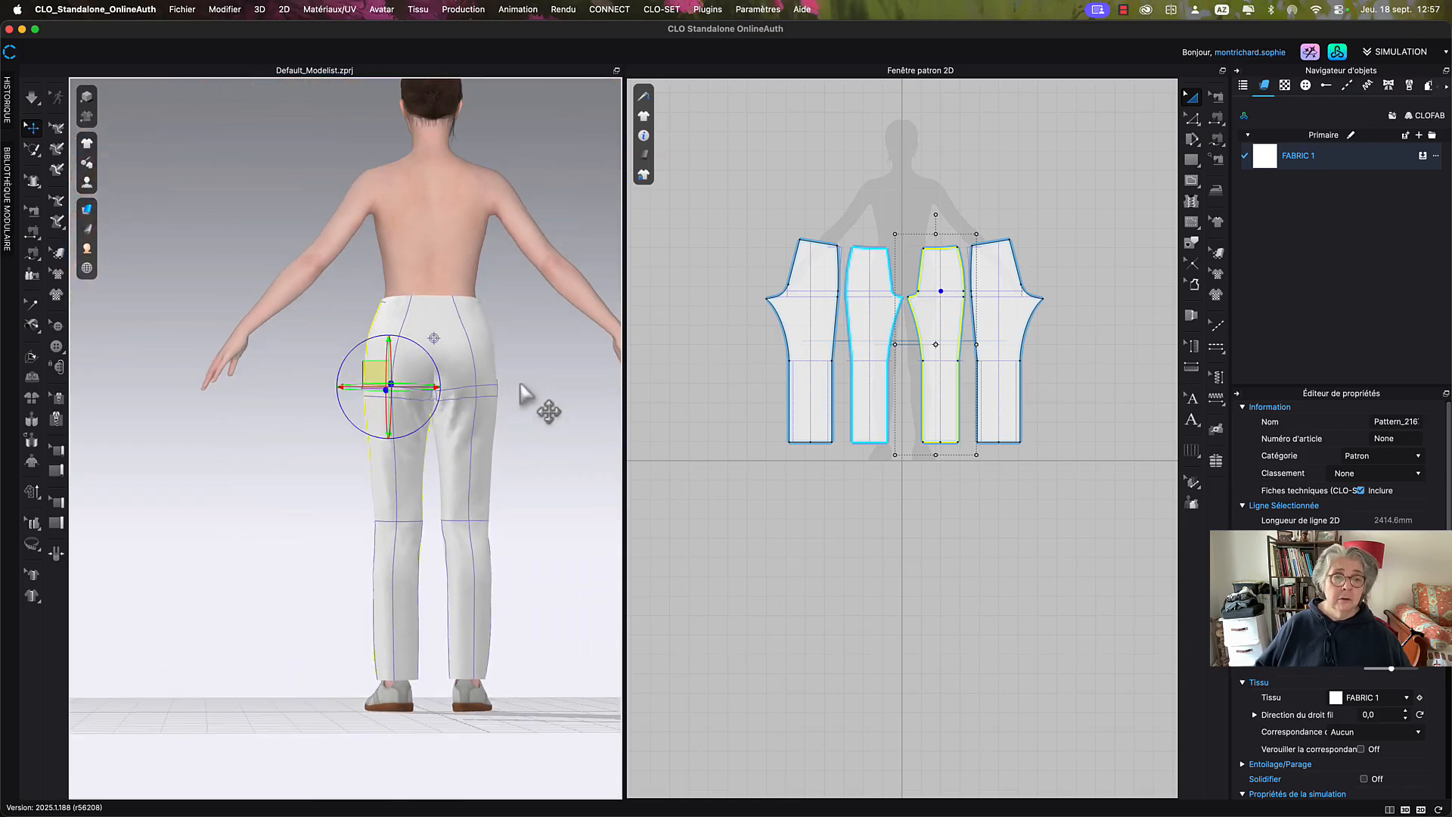
left_click(529, 401)
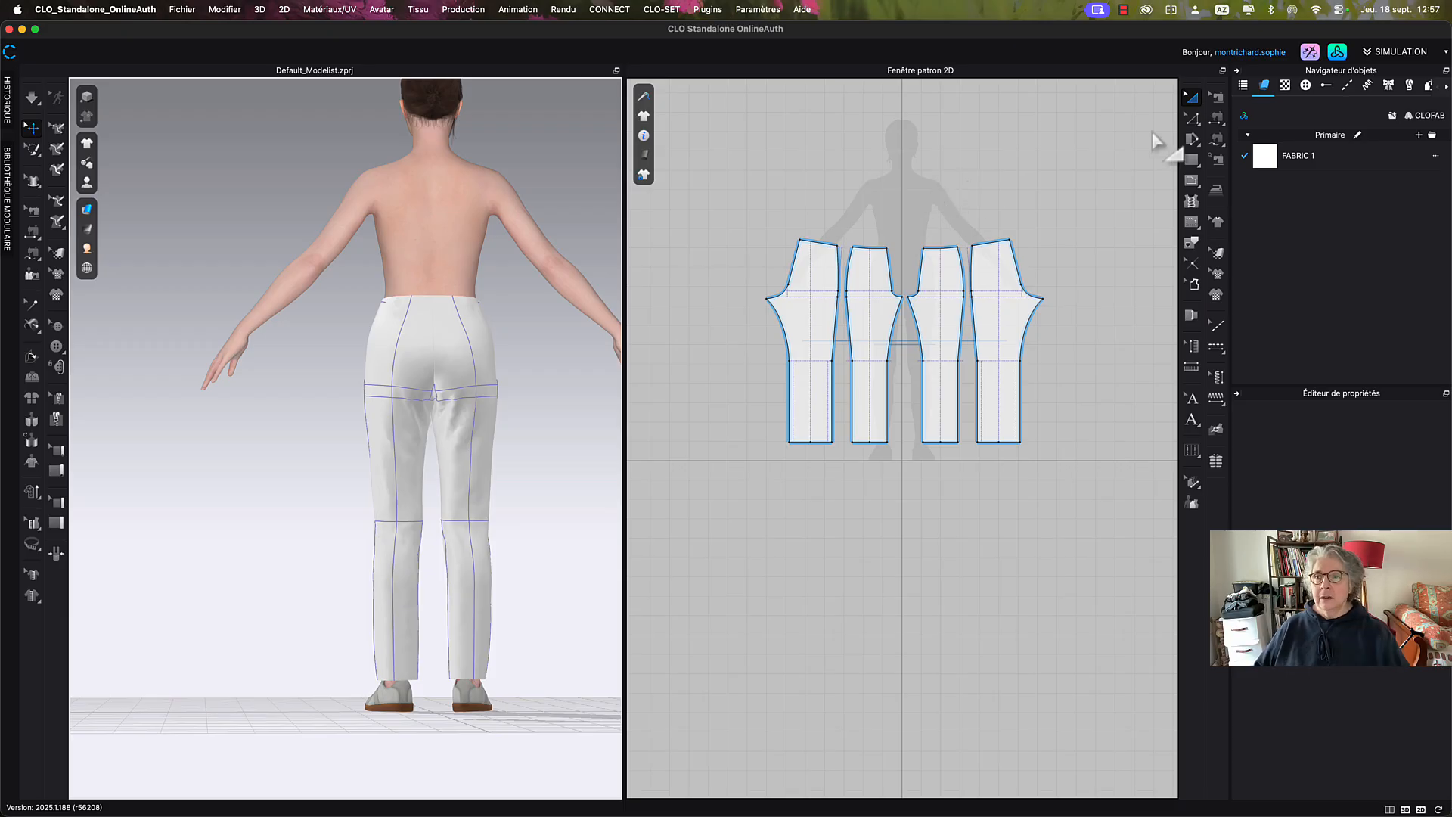
left_click(1338, 54)
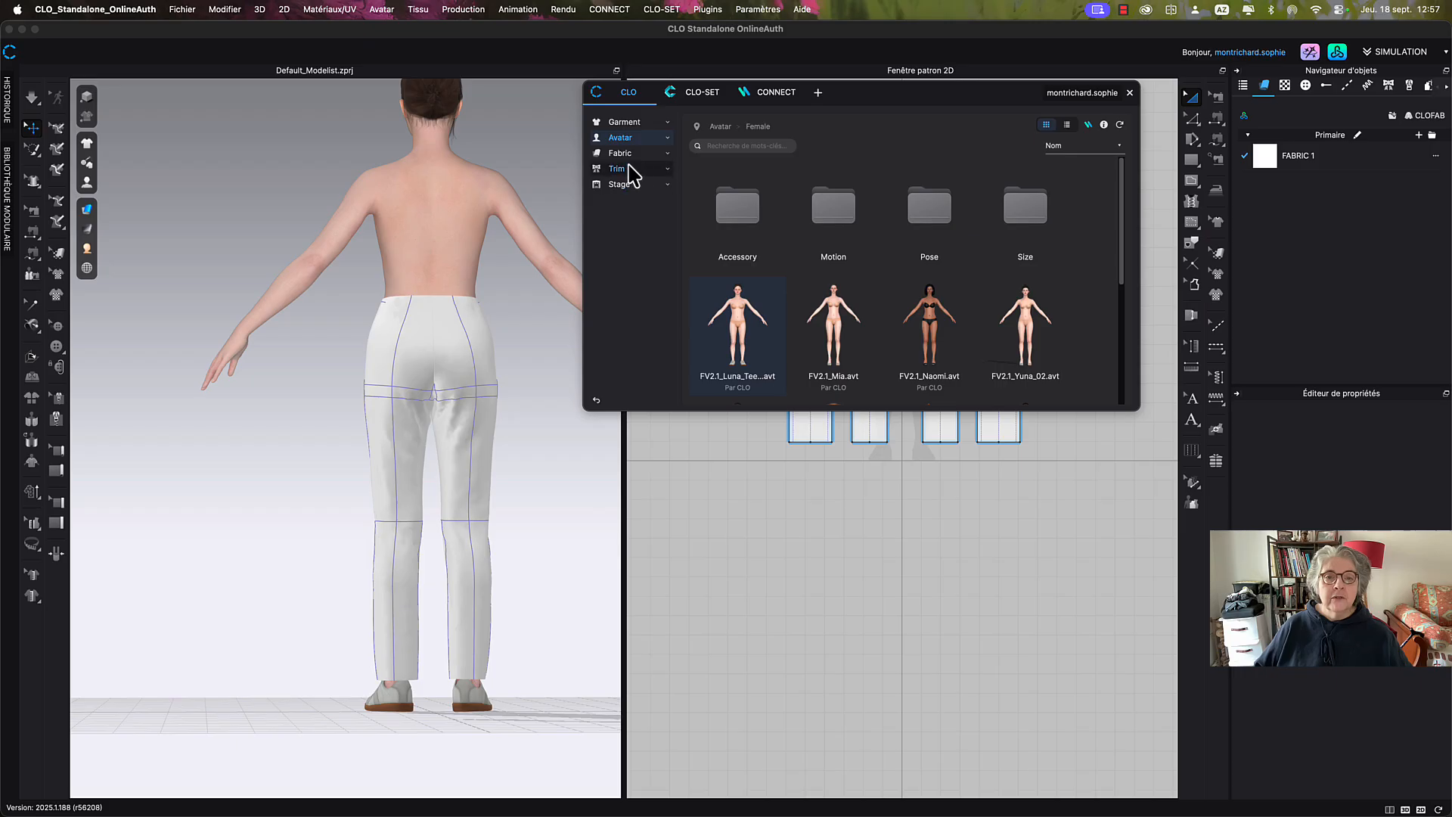
left_click(625, 156)
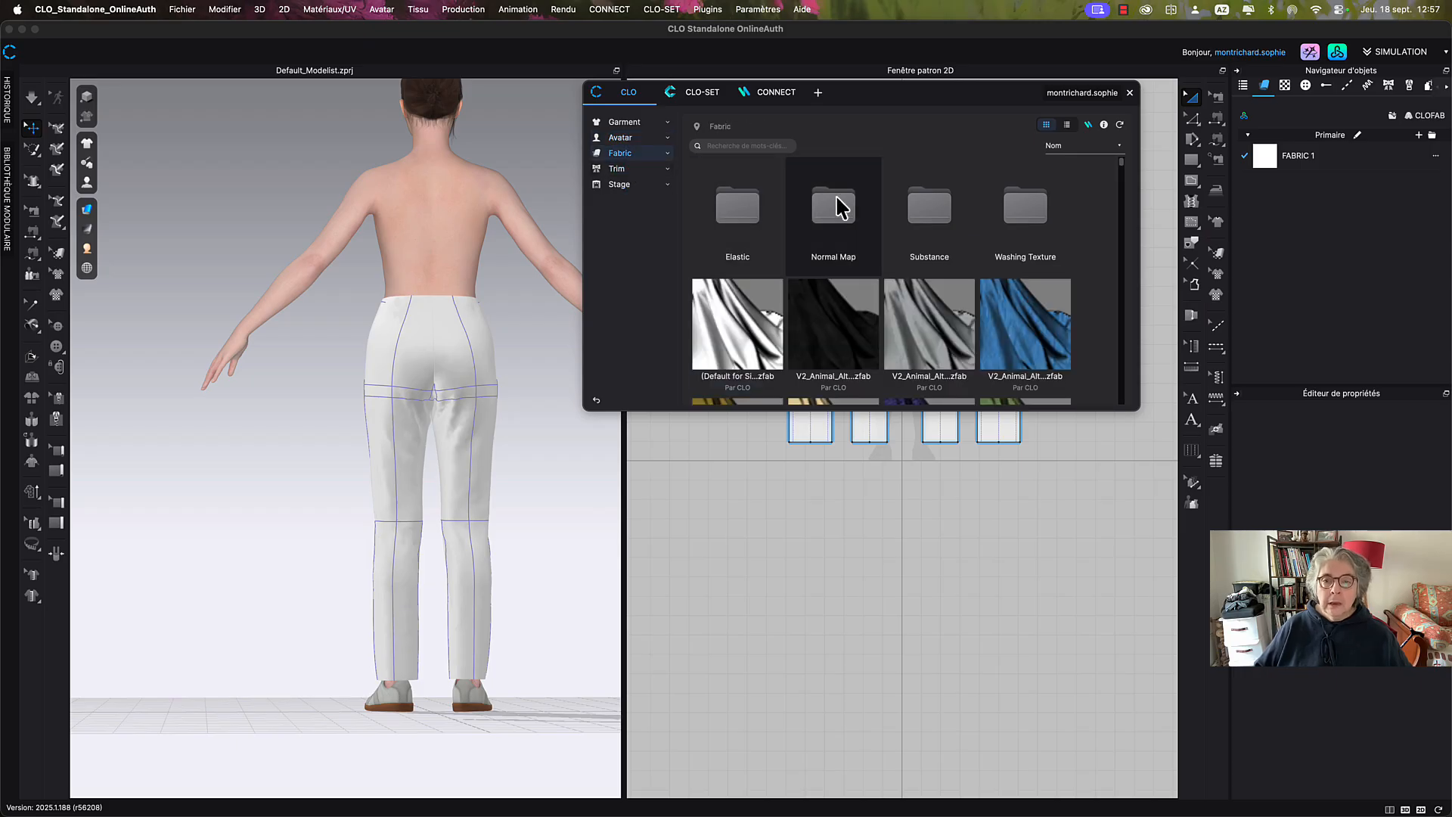
scroll(867, 219, "down", 4)
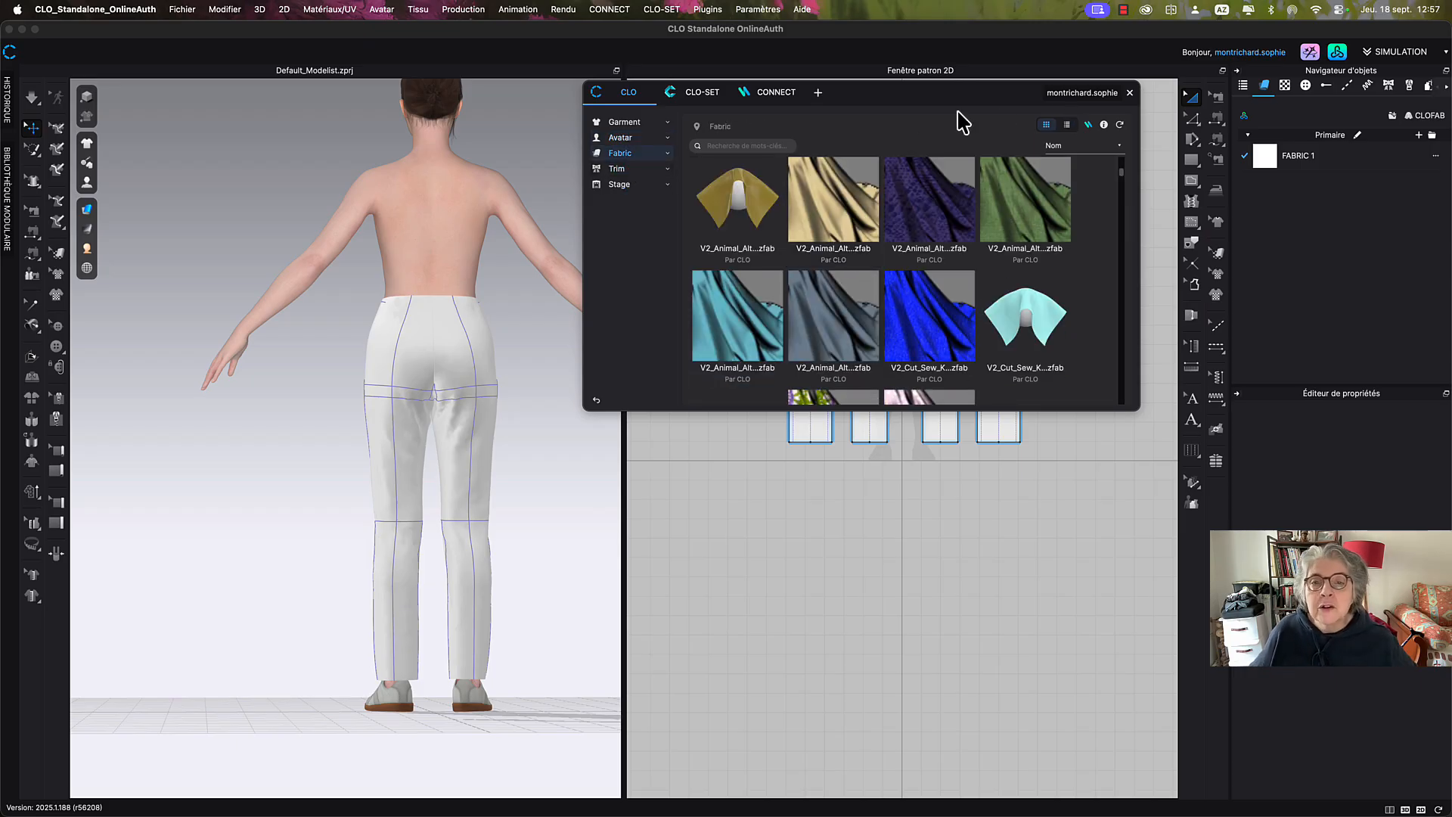
left_click(760, 148)
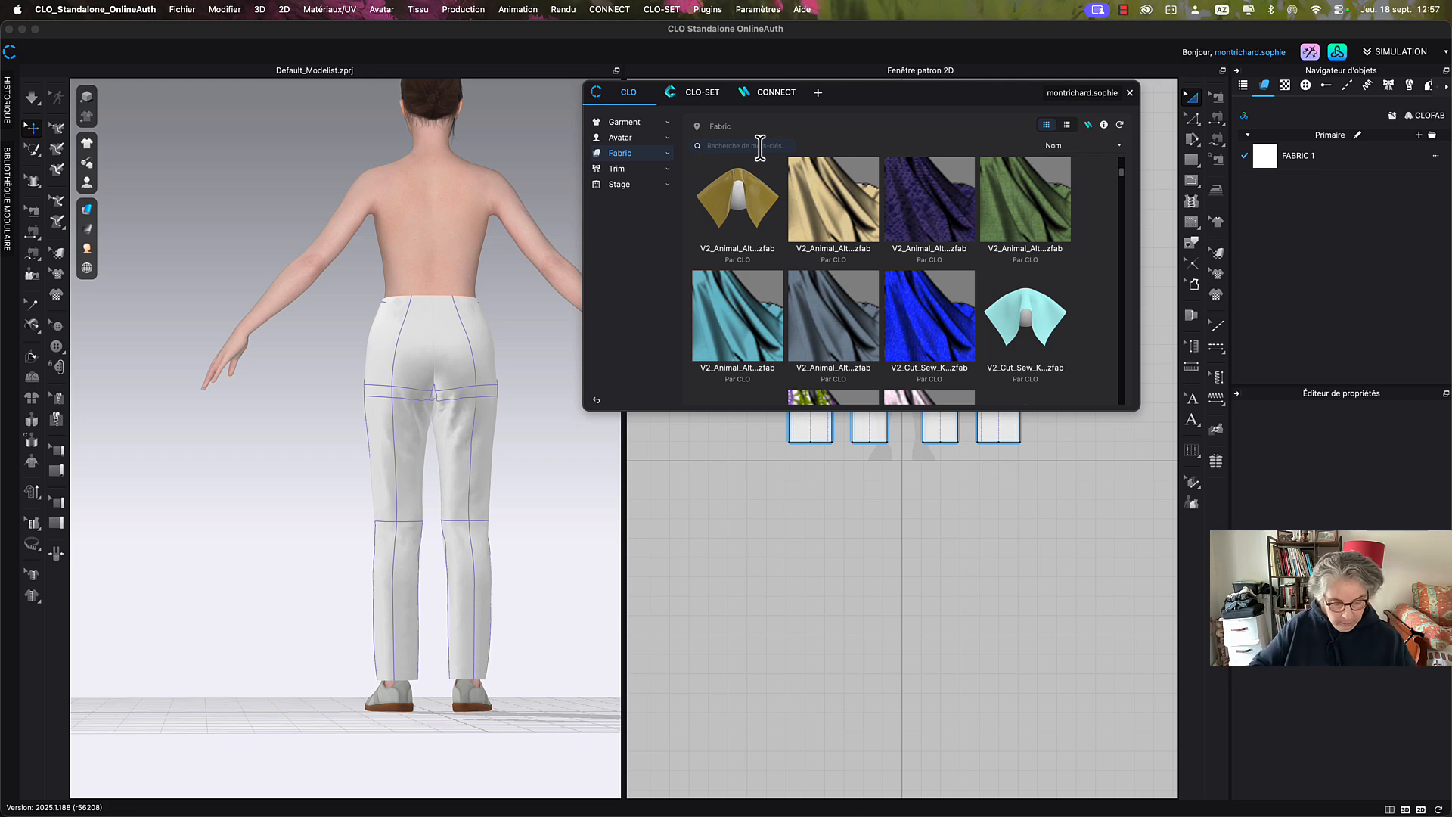
type("denim")
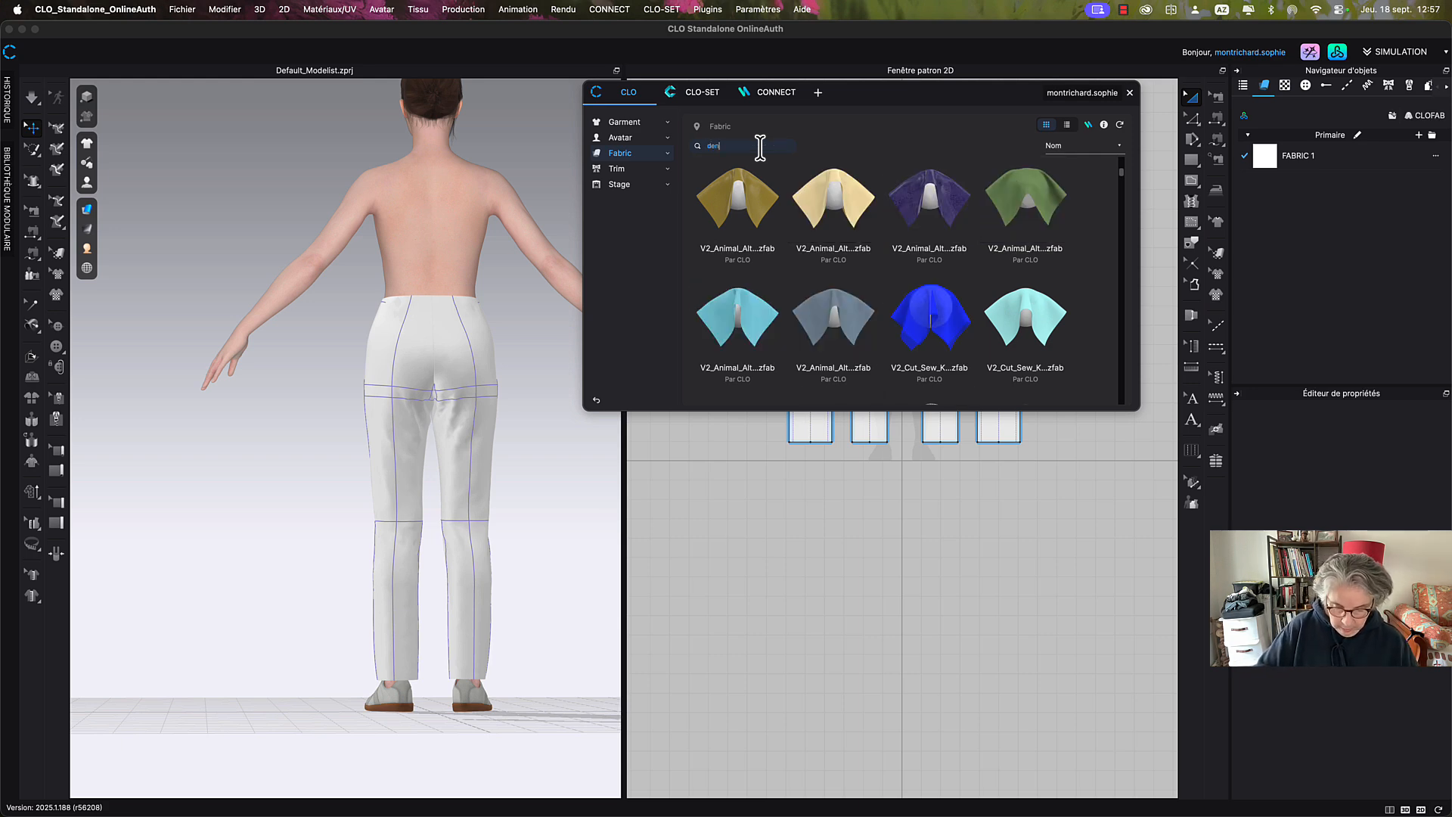
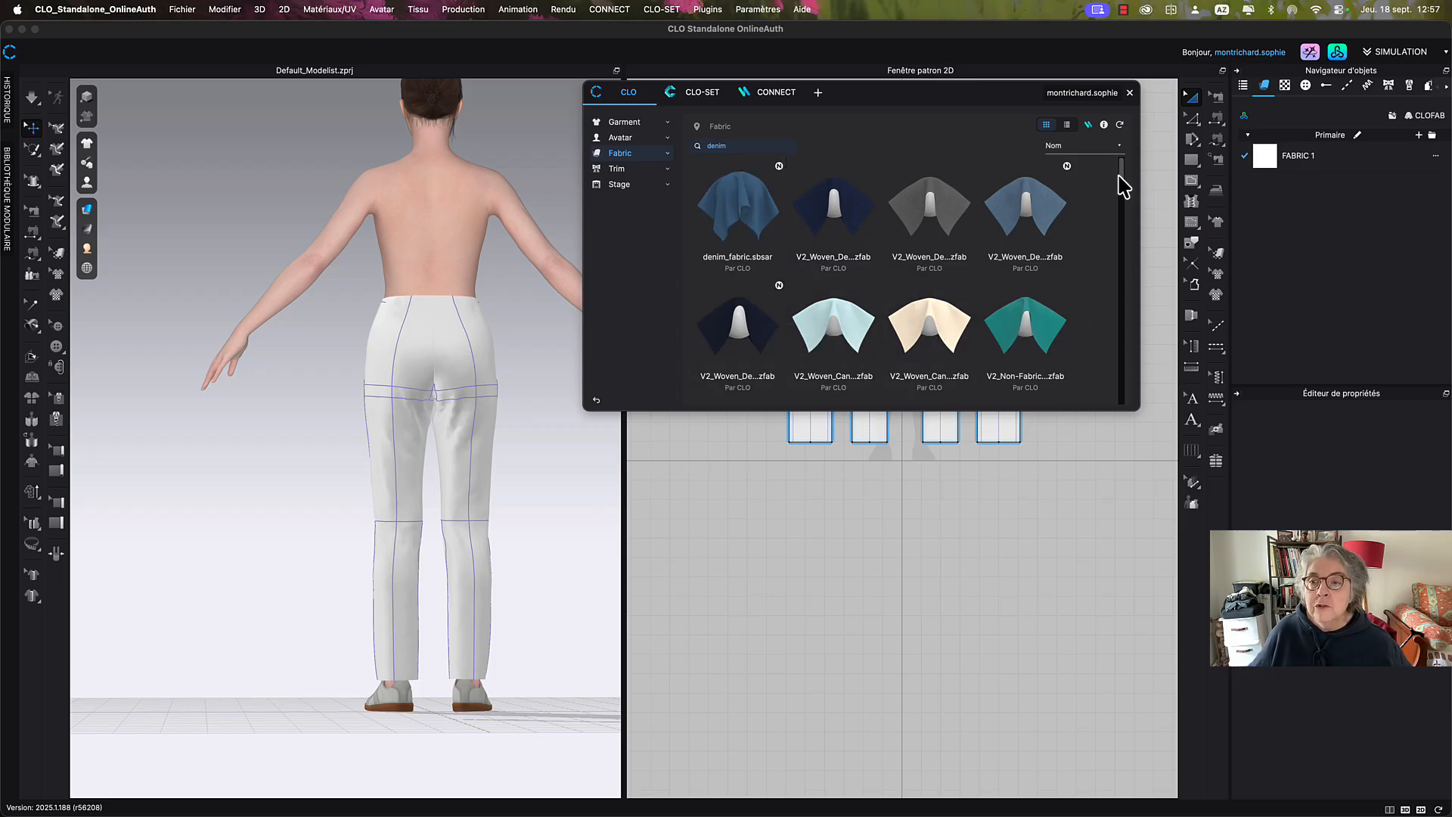
key("Return")
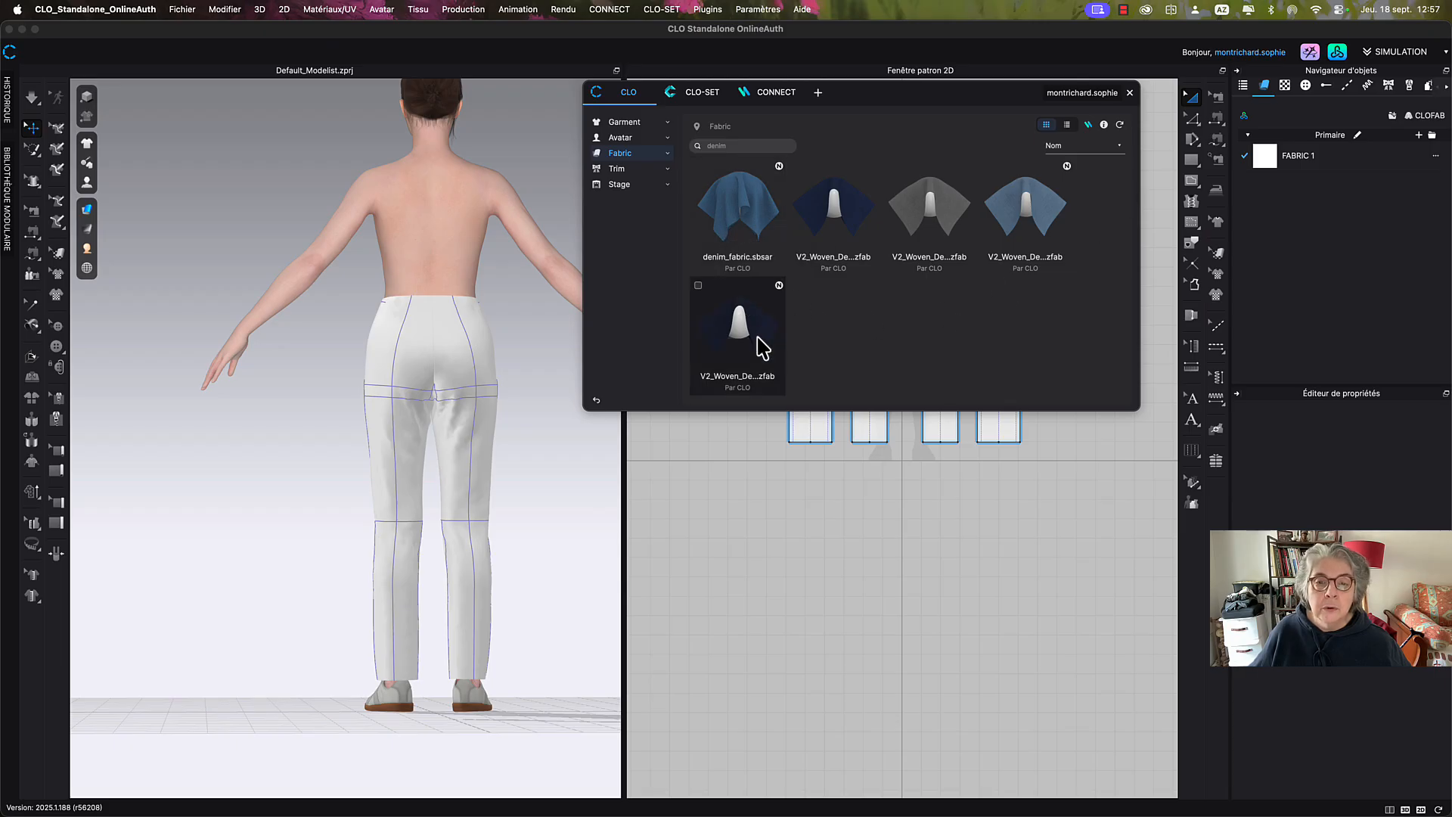
Replace FABRIC 1 with the dark navy V2_Woven_Denim_4 fabric and briefly simulate the trousers.
left_click_drag(745, 327, 1269, 168)
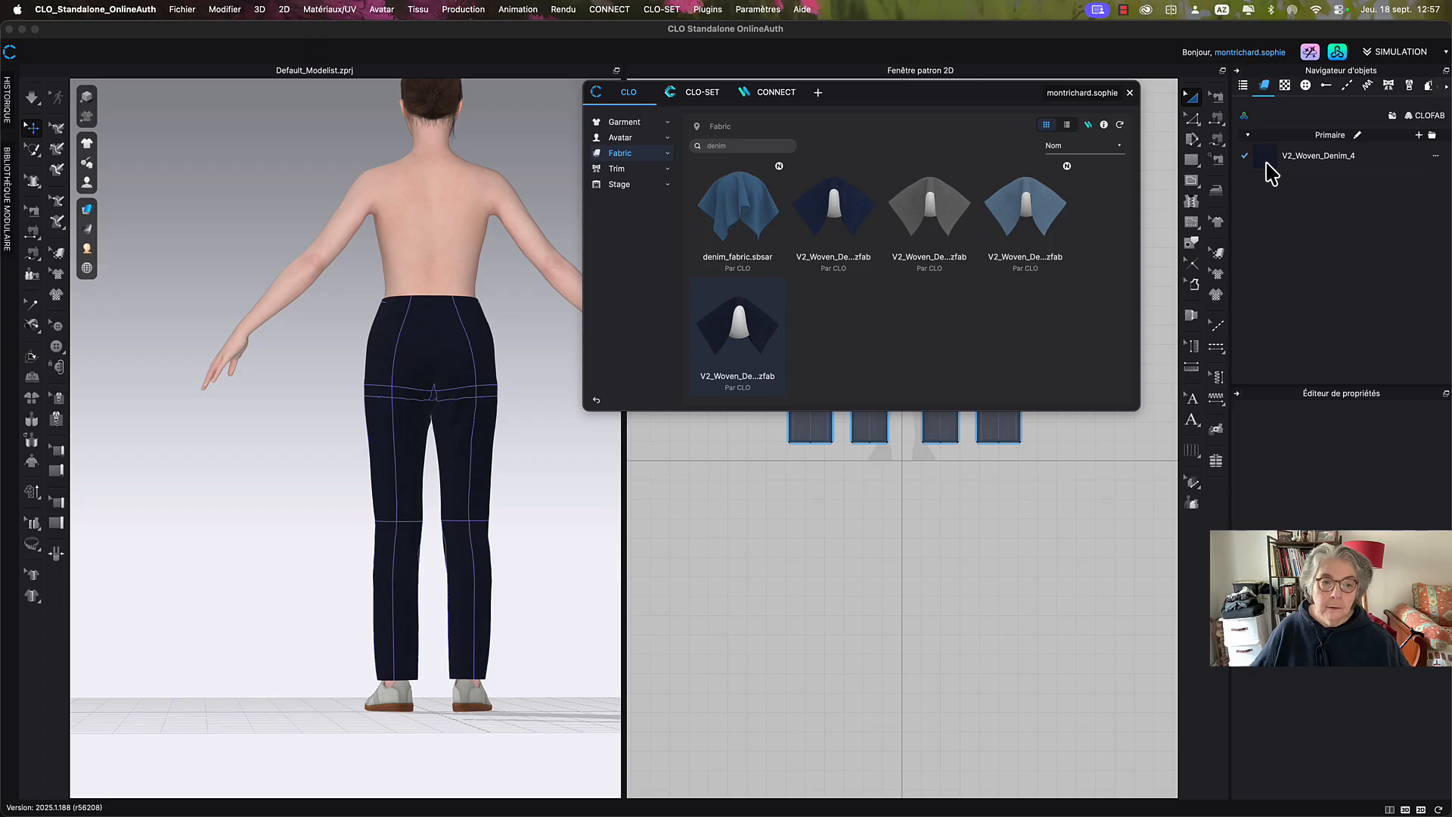
left_click(1129, 92)
key("space")
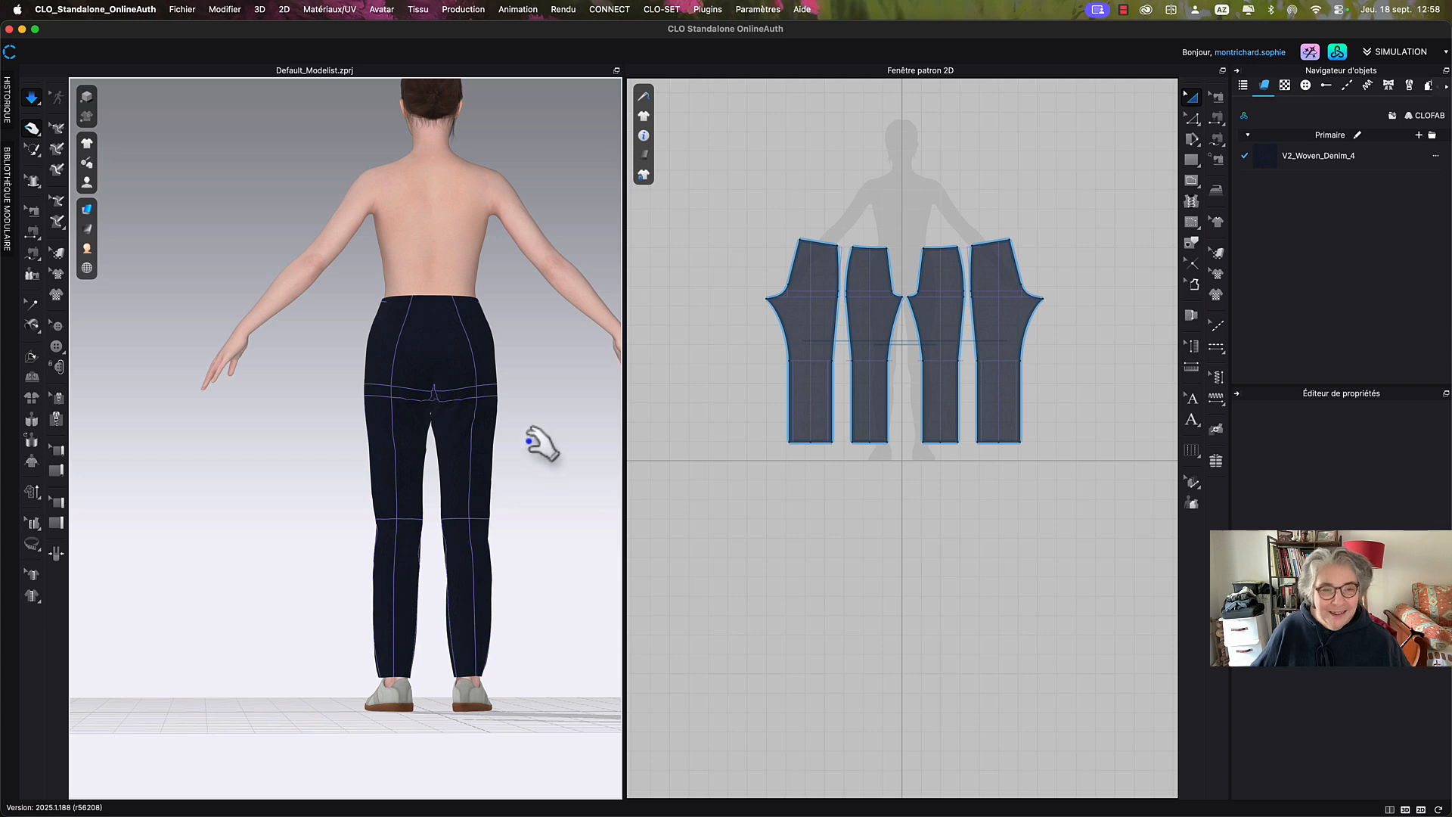
key("space")
Select the V2_Woven_Denim_4 fabric and apply the Échanger recolouring option to its base colour map.
scroll(469, 423, "up", 5)
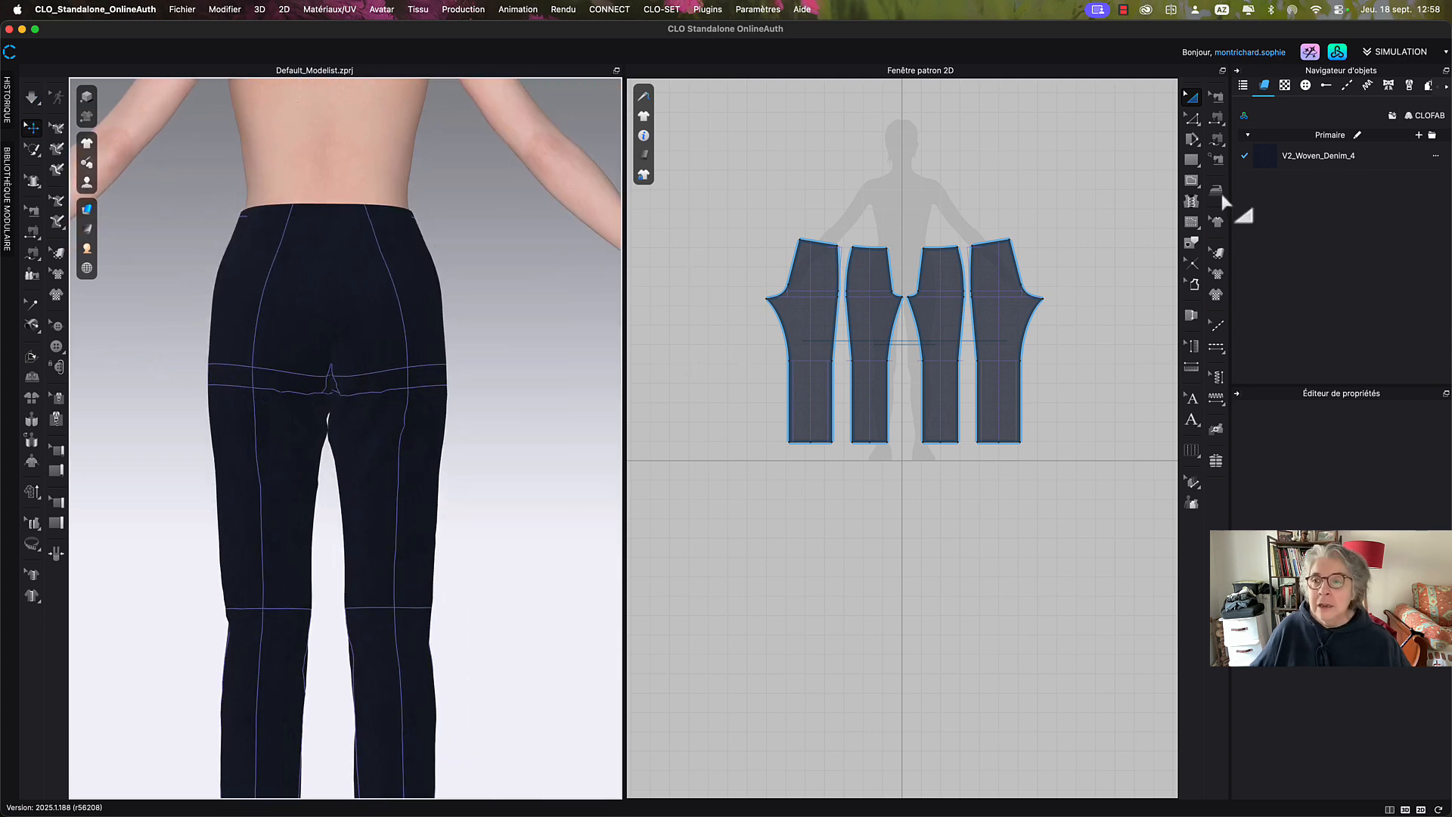
left_click(1275, 161)
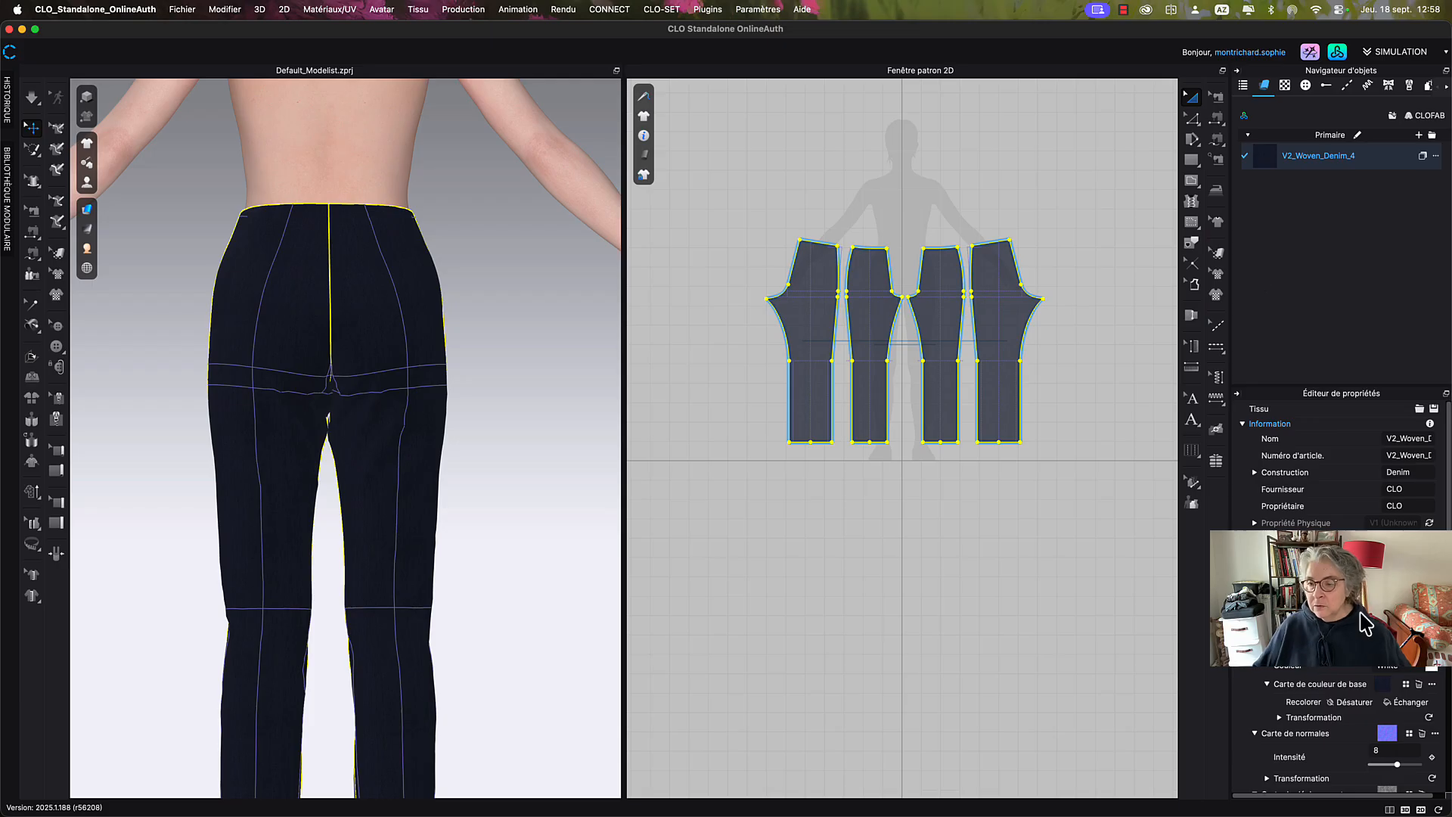
left_click(1400, 701)
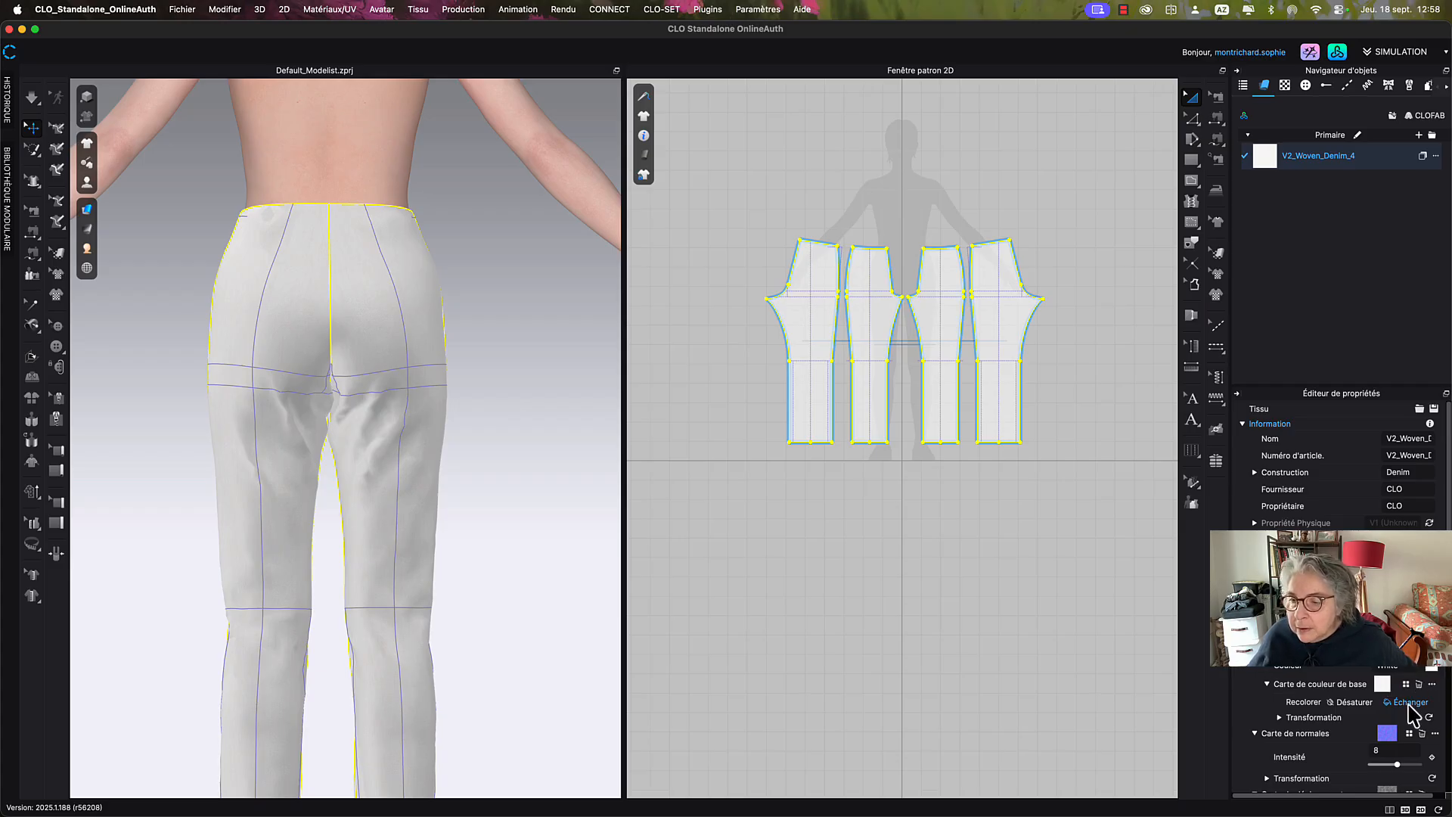
Recolour the V2_Woven_Denim_4 fabric to the muted denim blue 4E5A77 and apply it to the trousers.
left_click(1434, 667)
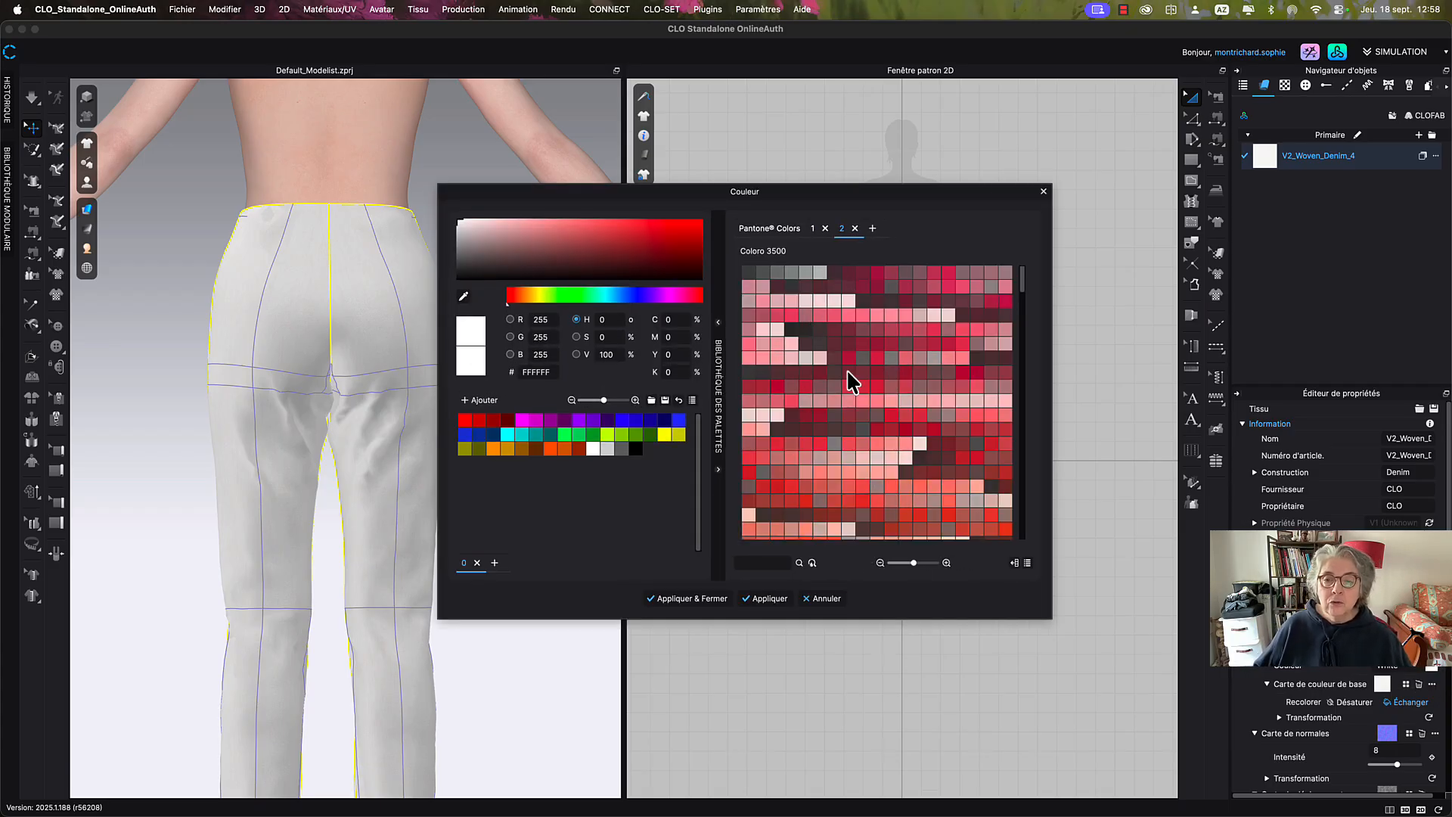
scroll(854, 496, "down", 3)
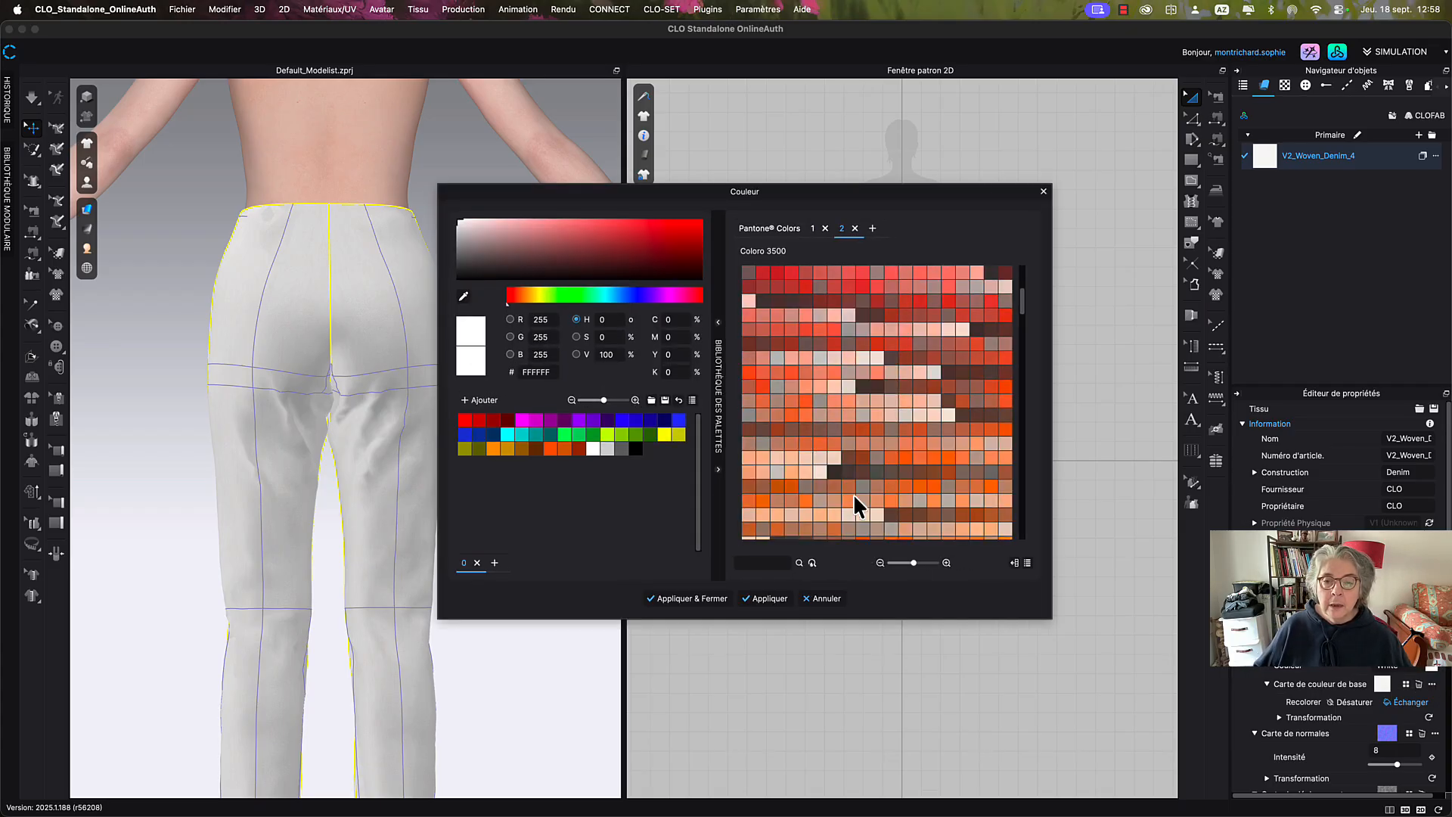
left_click(628, 295)
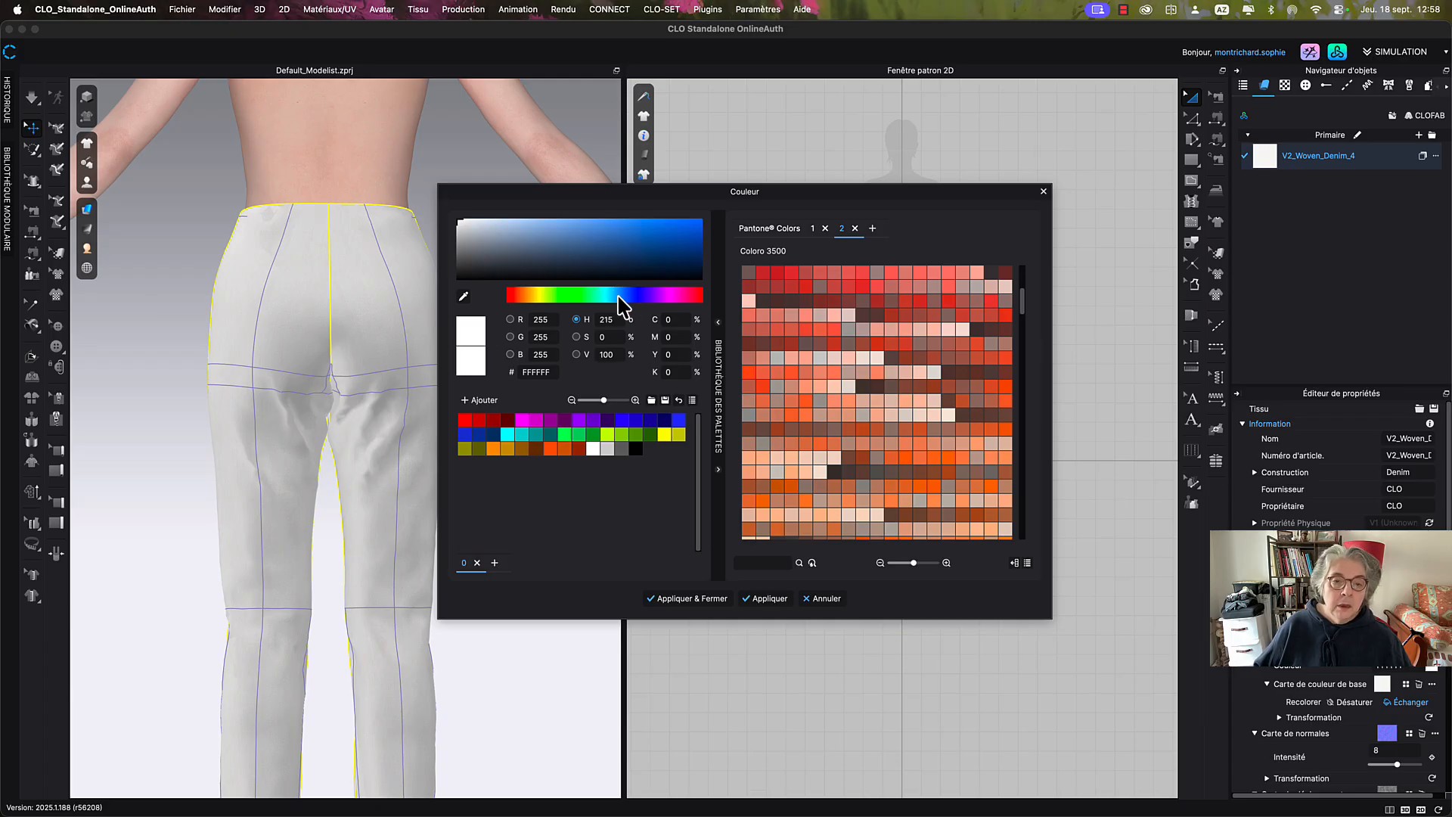
scroll(880, 478, "down", 10)
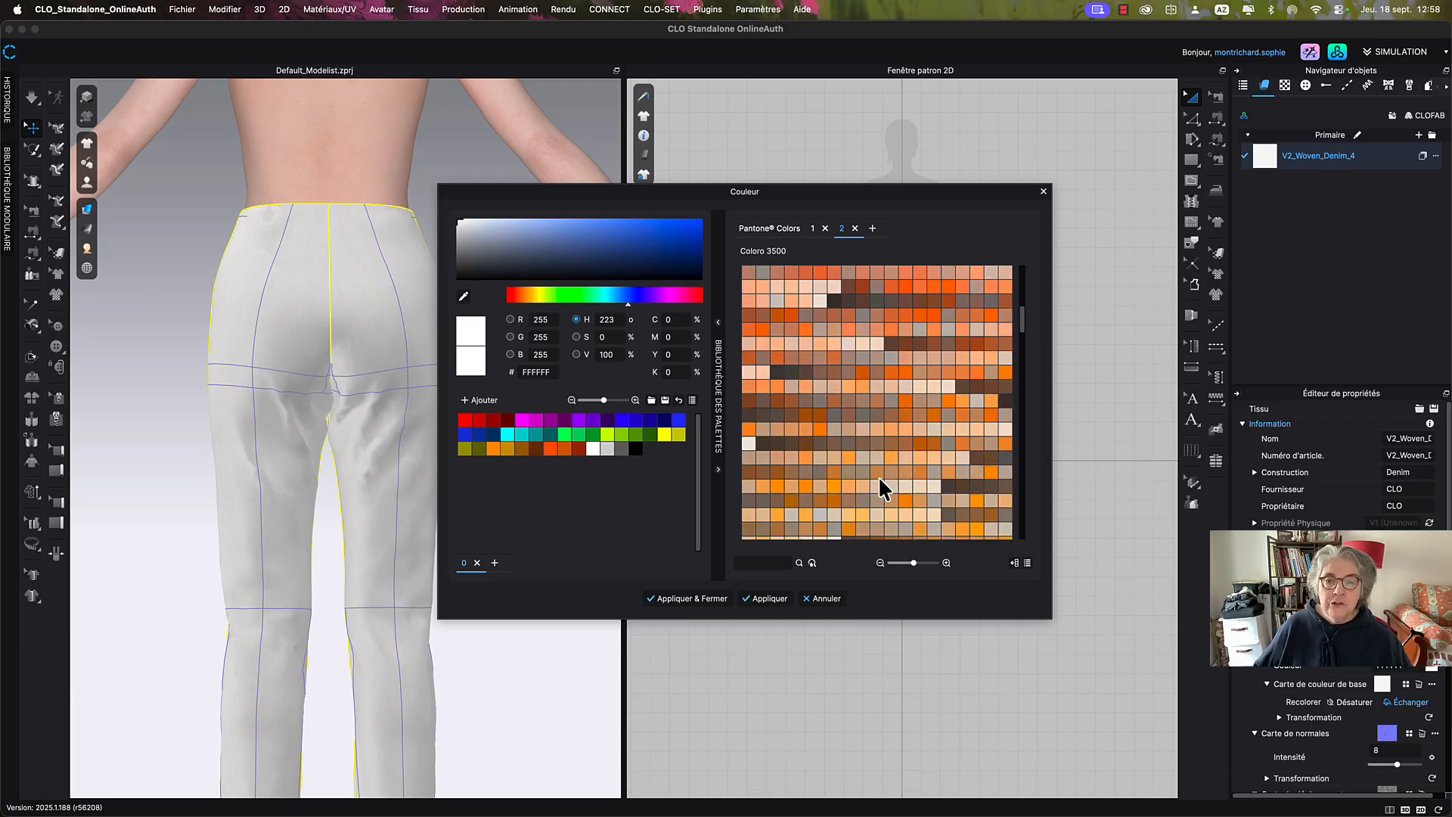
scroll(878, 488, "down", 5)
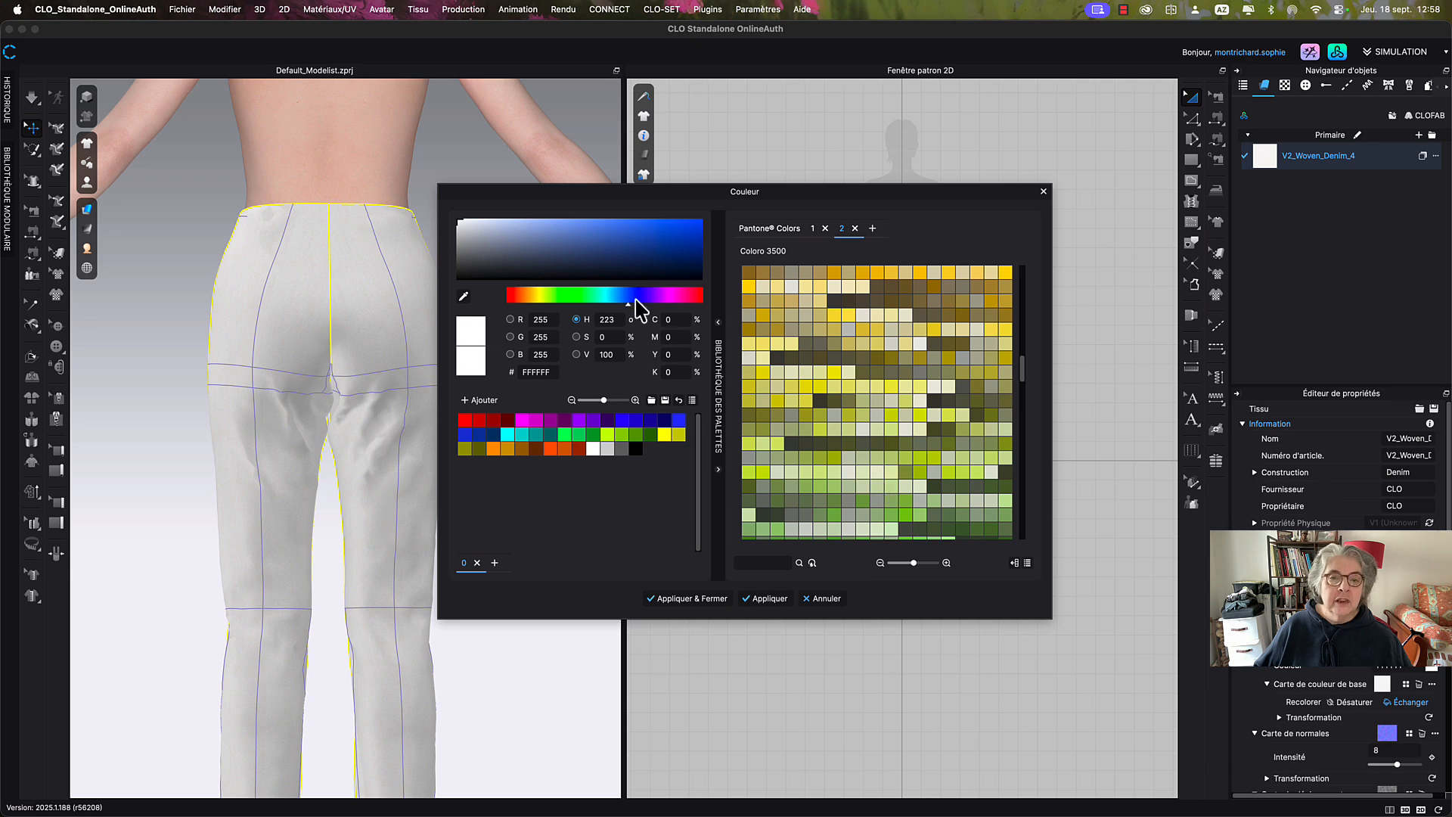
left_click(582, 252)
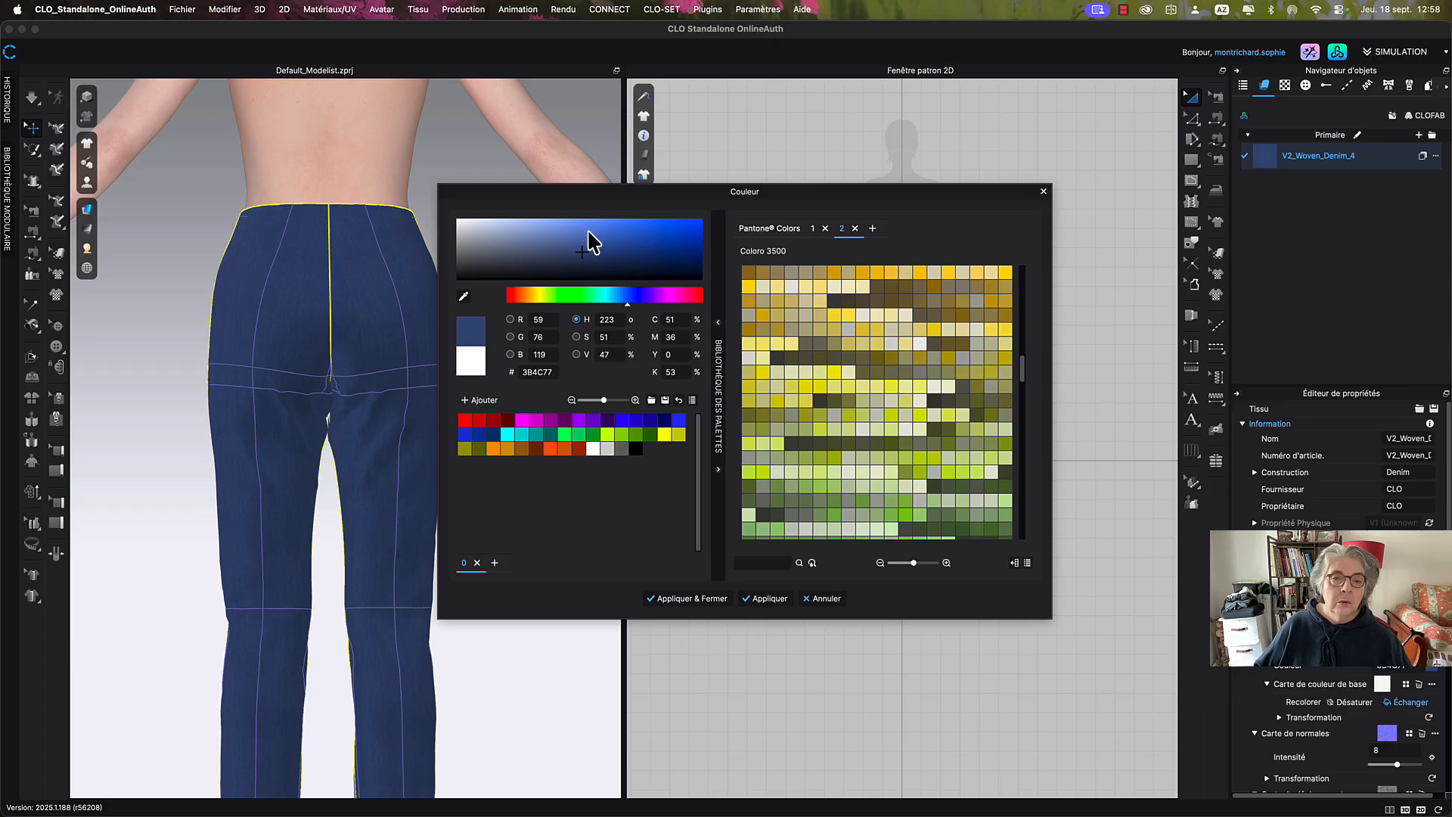
left_click(589, 229)
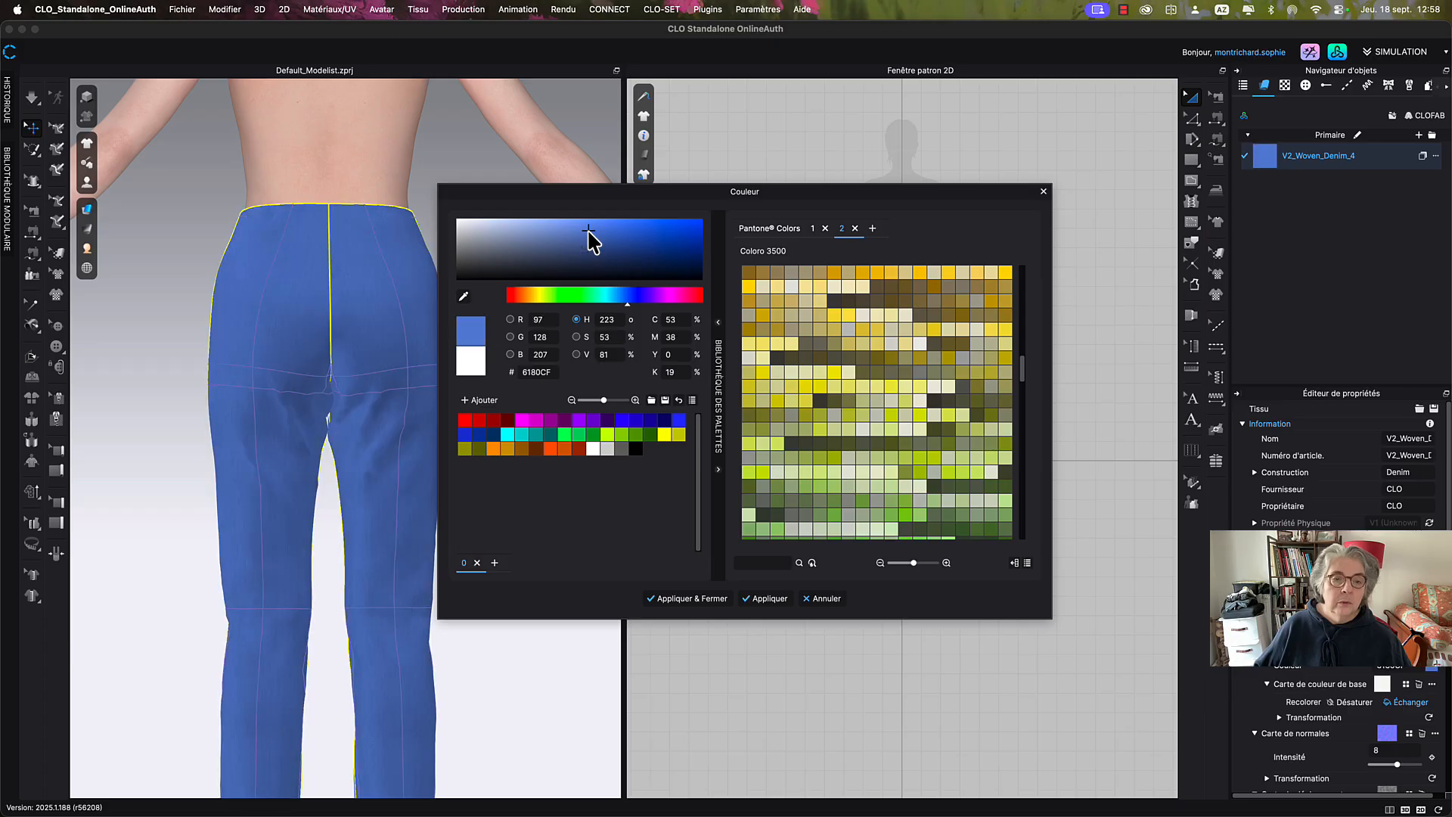
left_click(552, 251)
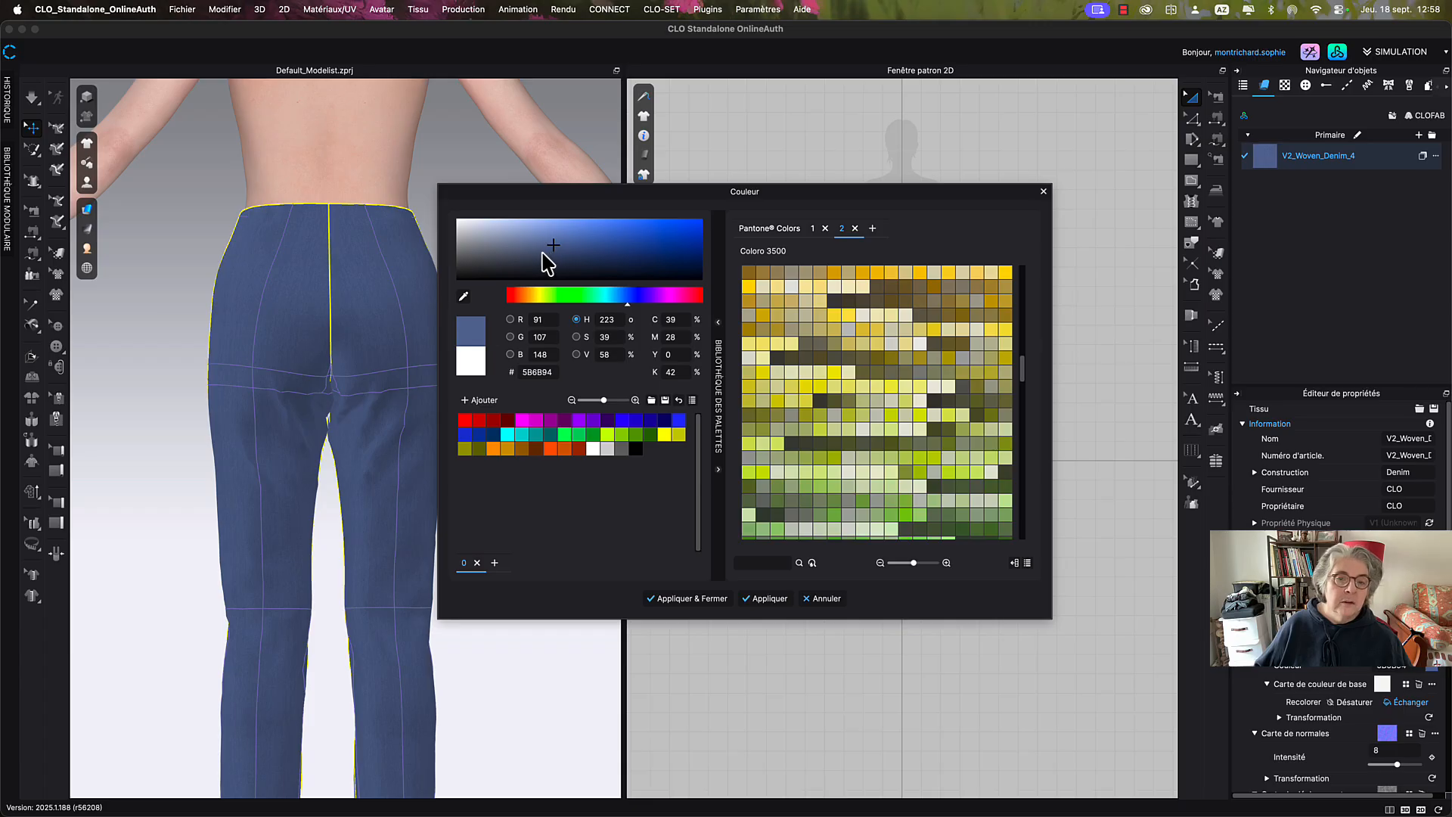
left_click(542, 252)
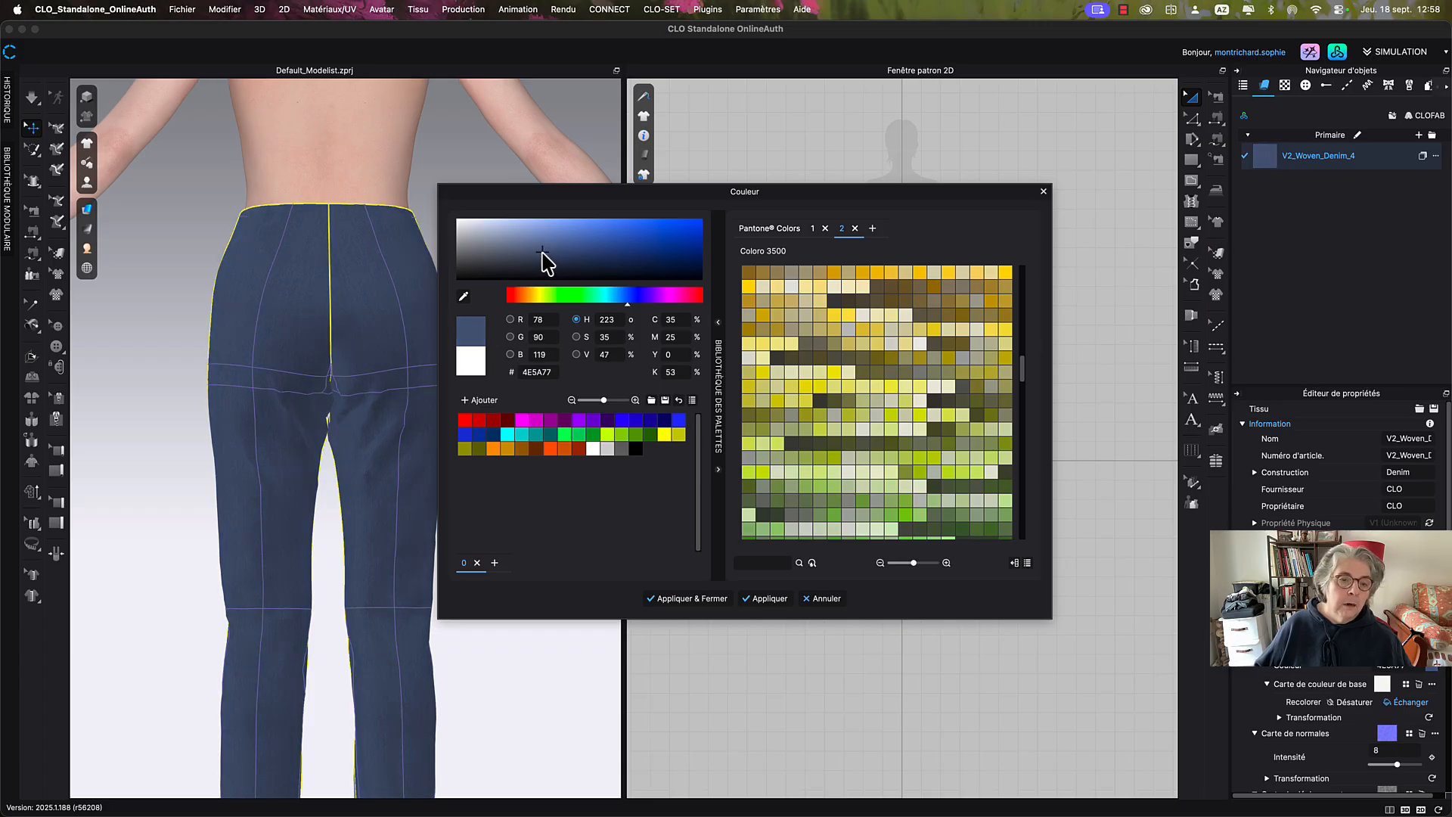
left_click(726, 608)
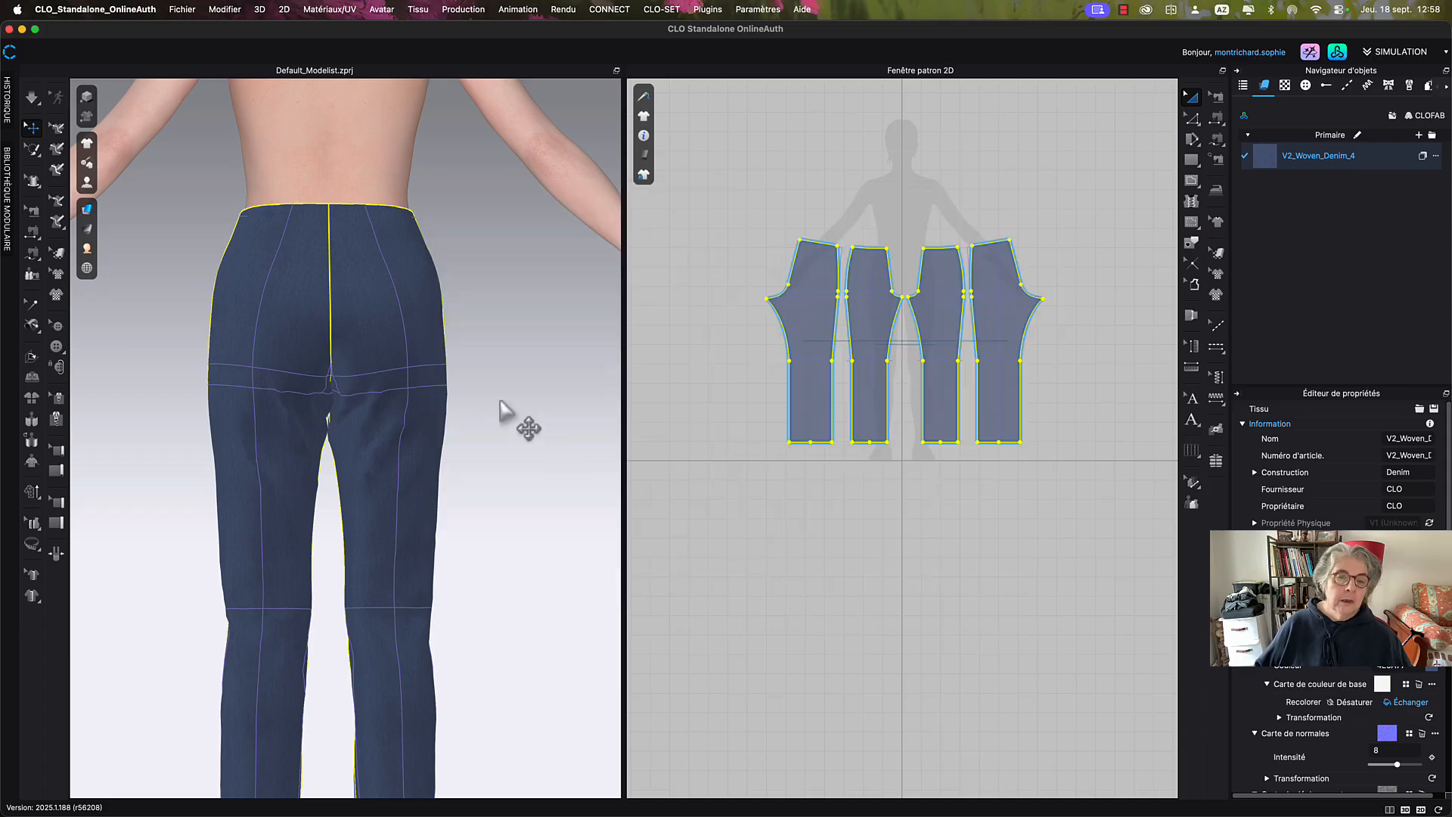
Examine the denim's properties and close-up texture from behind, and simulate the trousers while viewing the crotch area from the front.
left_click(1262, 163)
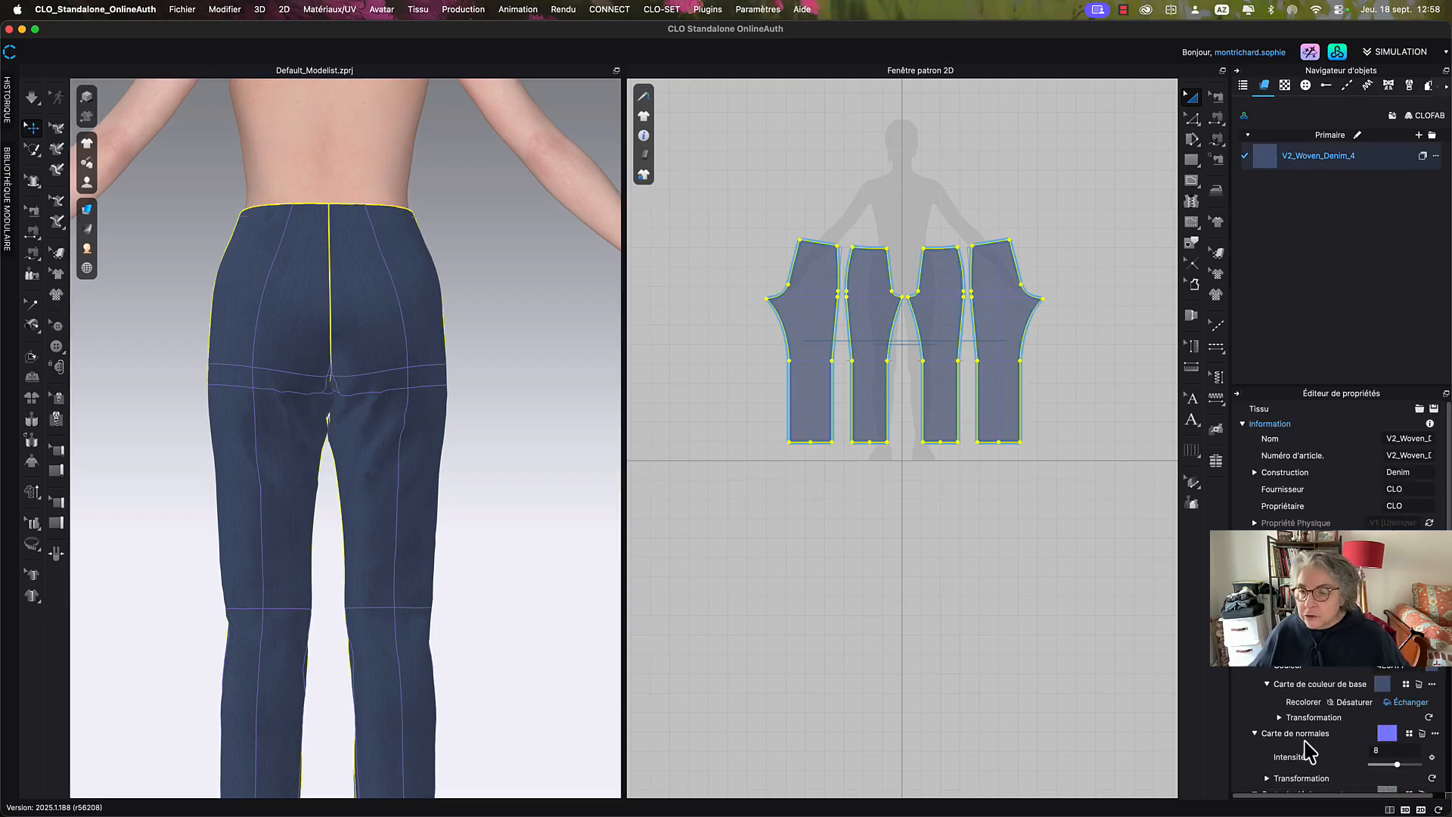
scroll(1308, 751, "down", 10)
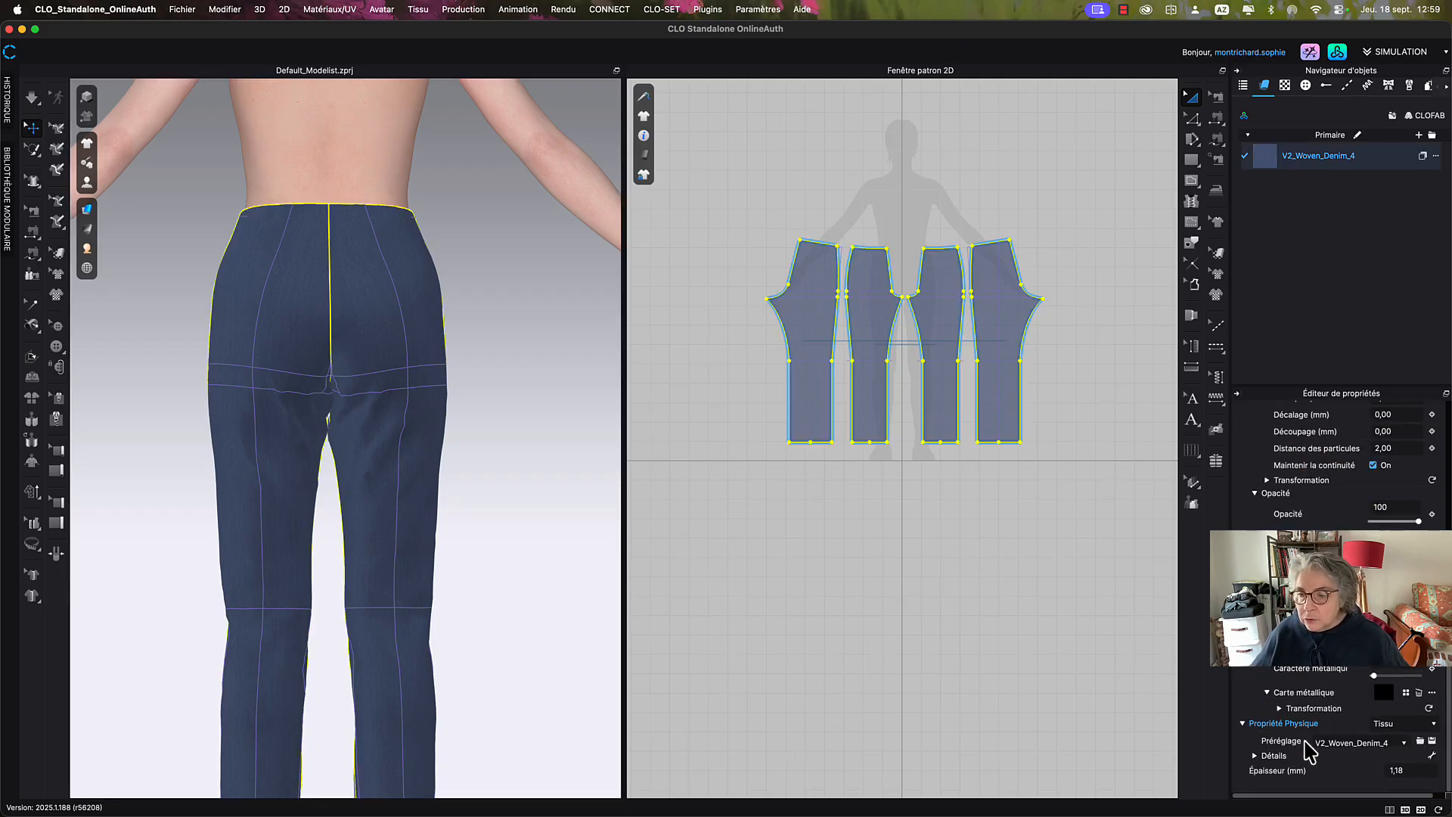
scroll(1308, 751, "up", 3)
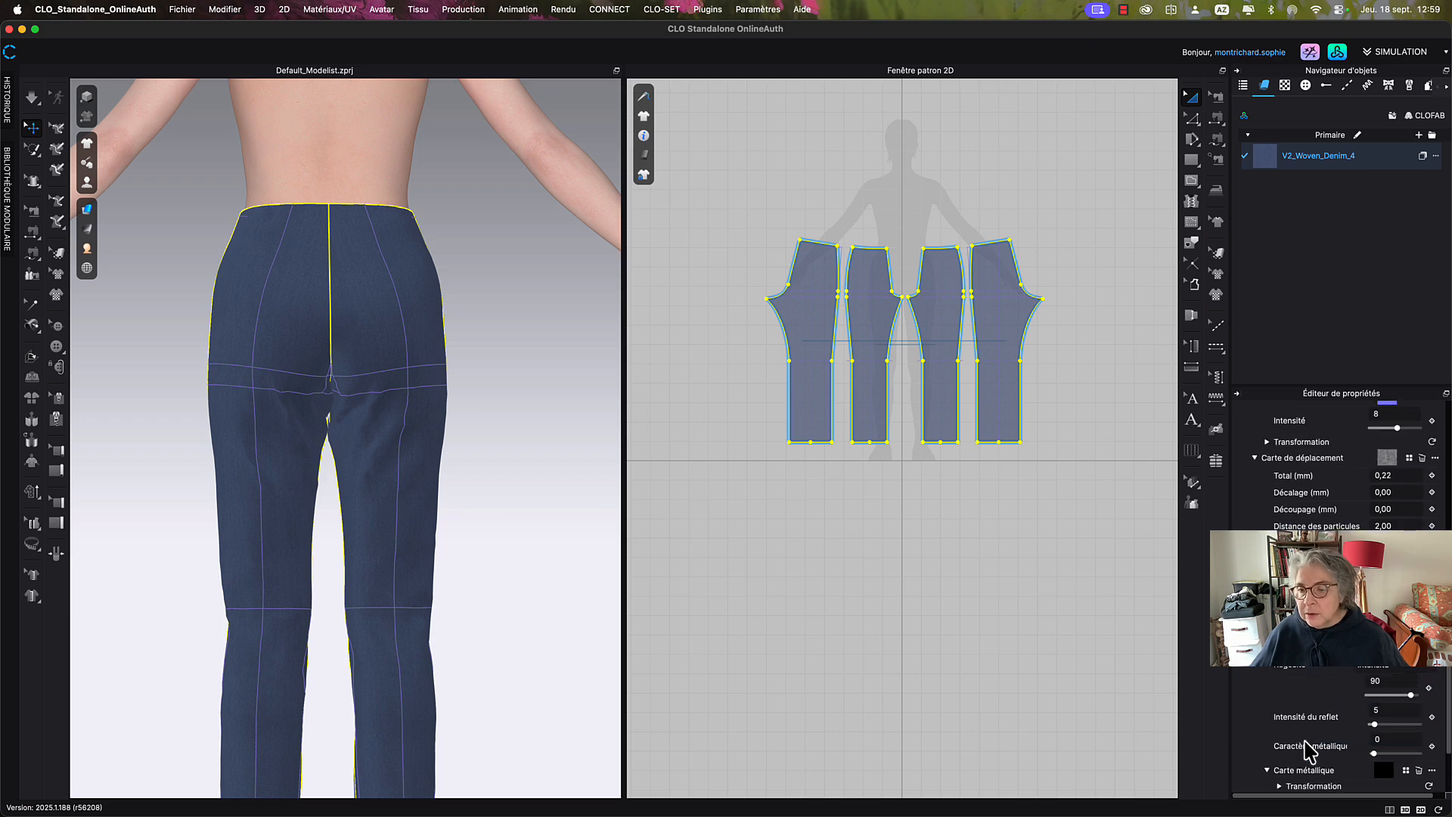
scroll(1308, 751, "down", 3)
scroll(1308, 751, "up", 9)
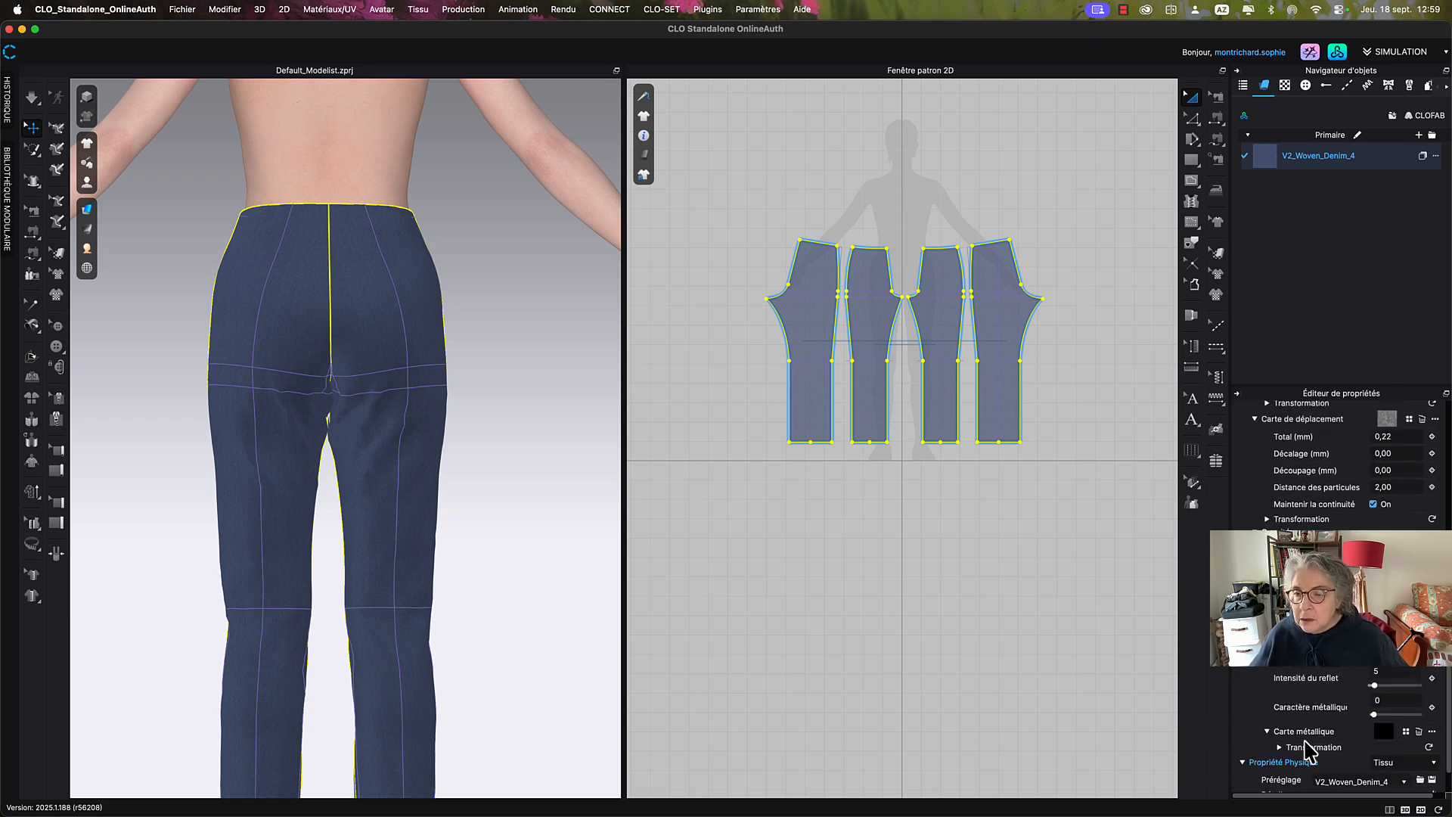
scroll(1308, 751, "up", 2)
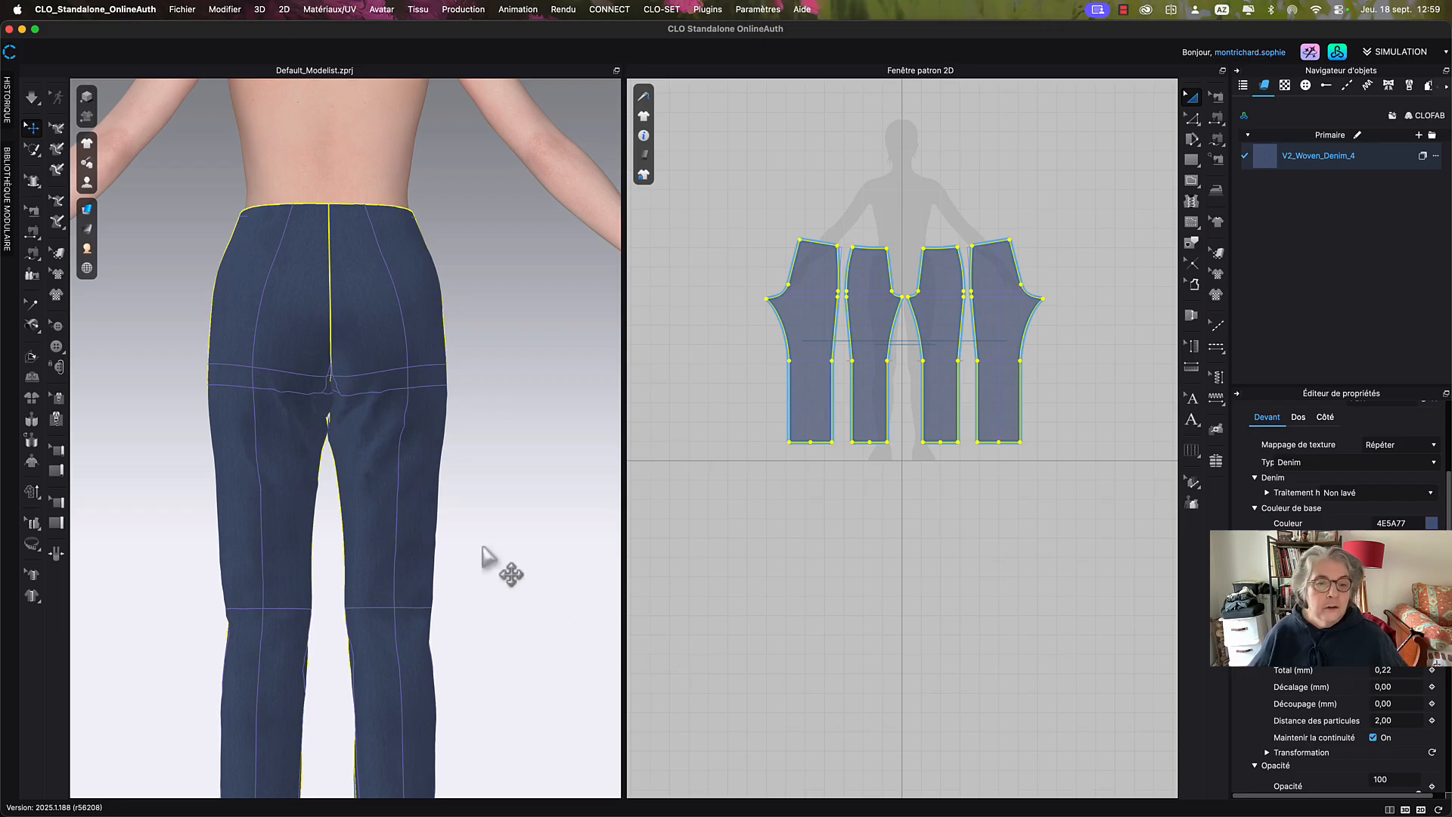
scroll(407, 421, "up", 5)
scroll(407, 421, "up", 5)
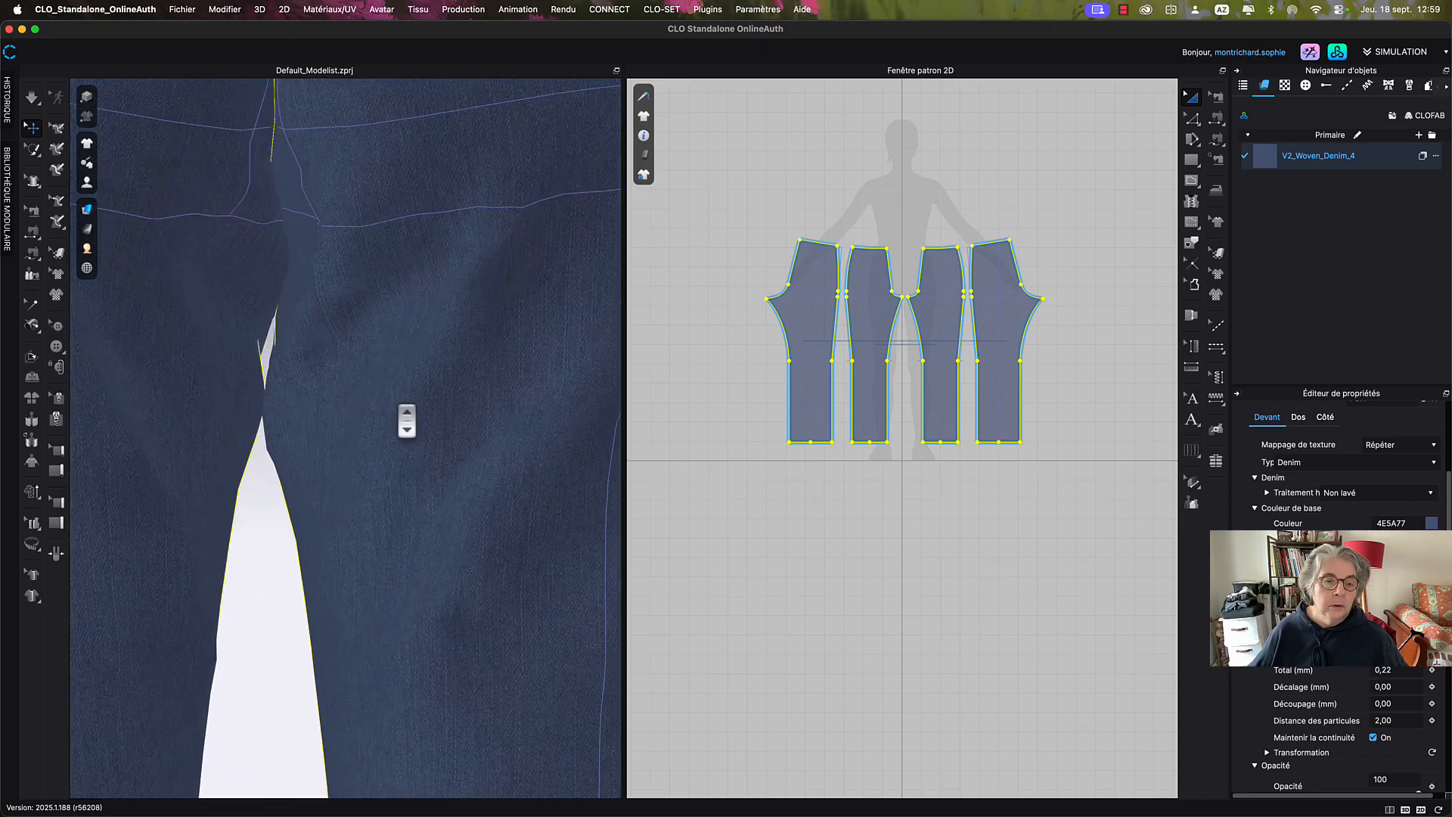
scroll(407, 421, "down", 8)
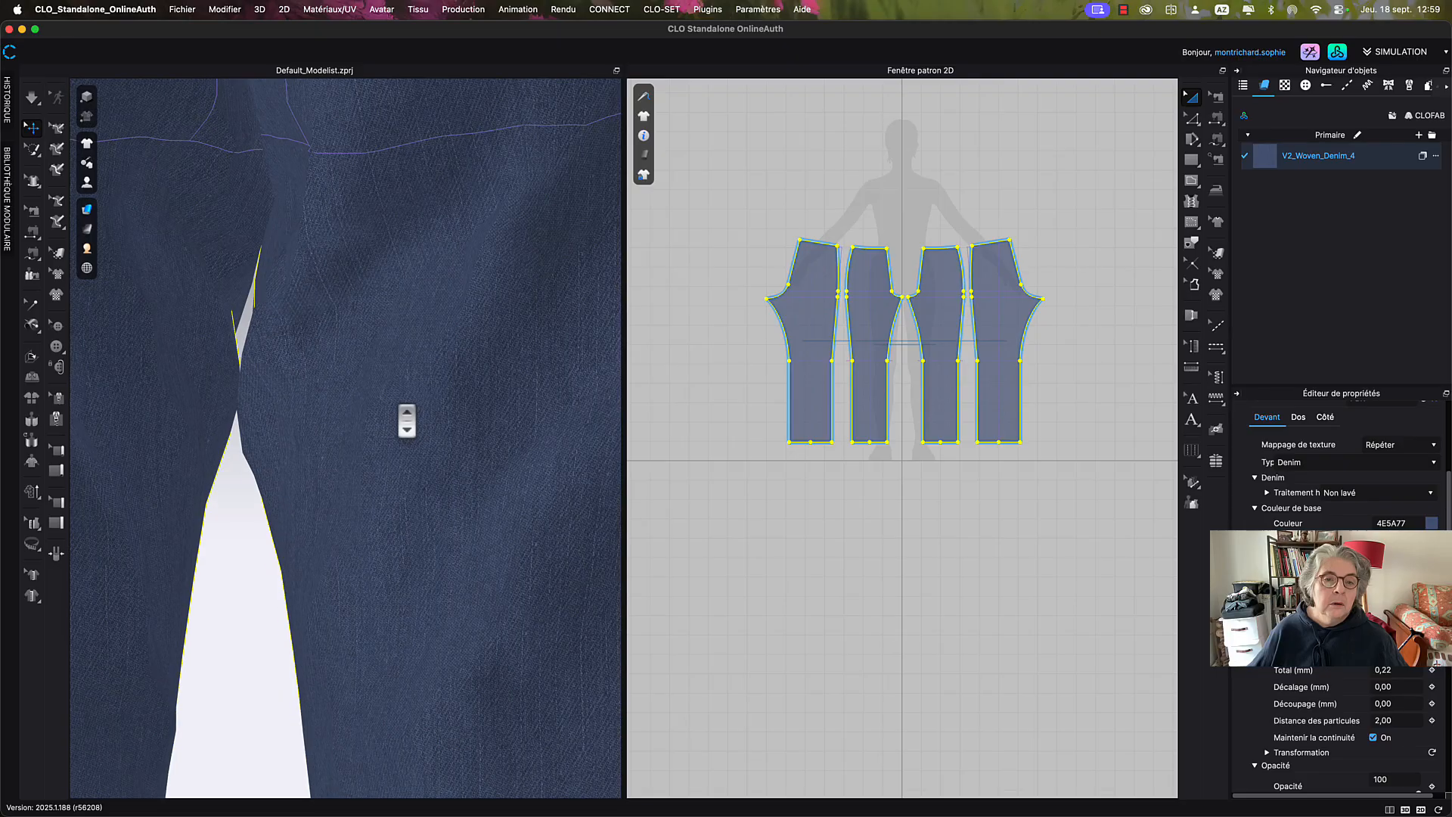
scroll(407, 467, "down", 3)
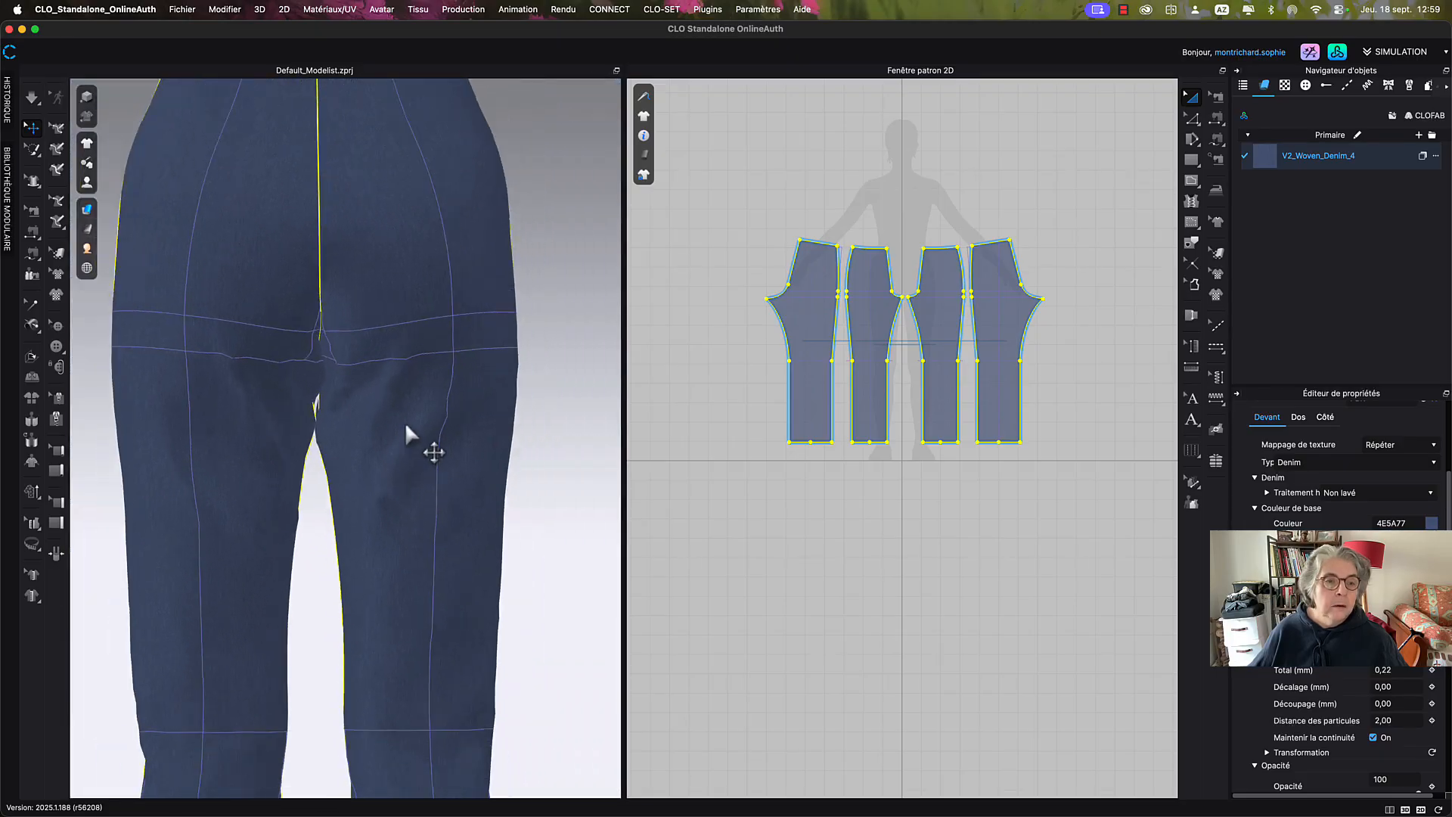
right_click_drag(397, 371, 430, 378)
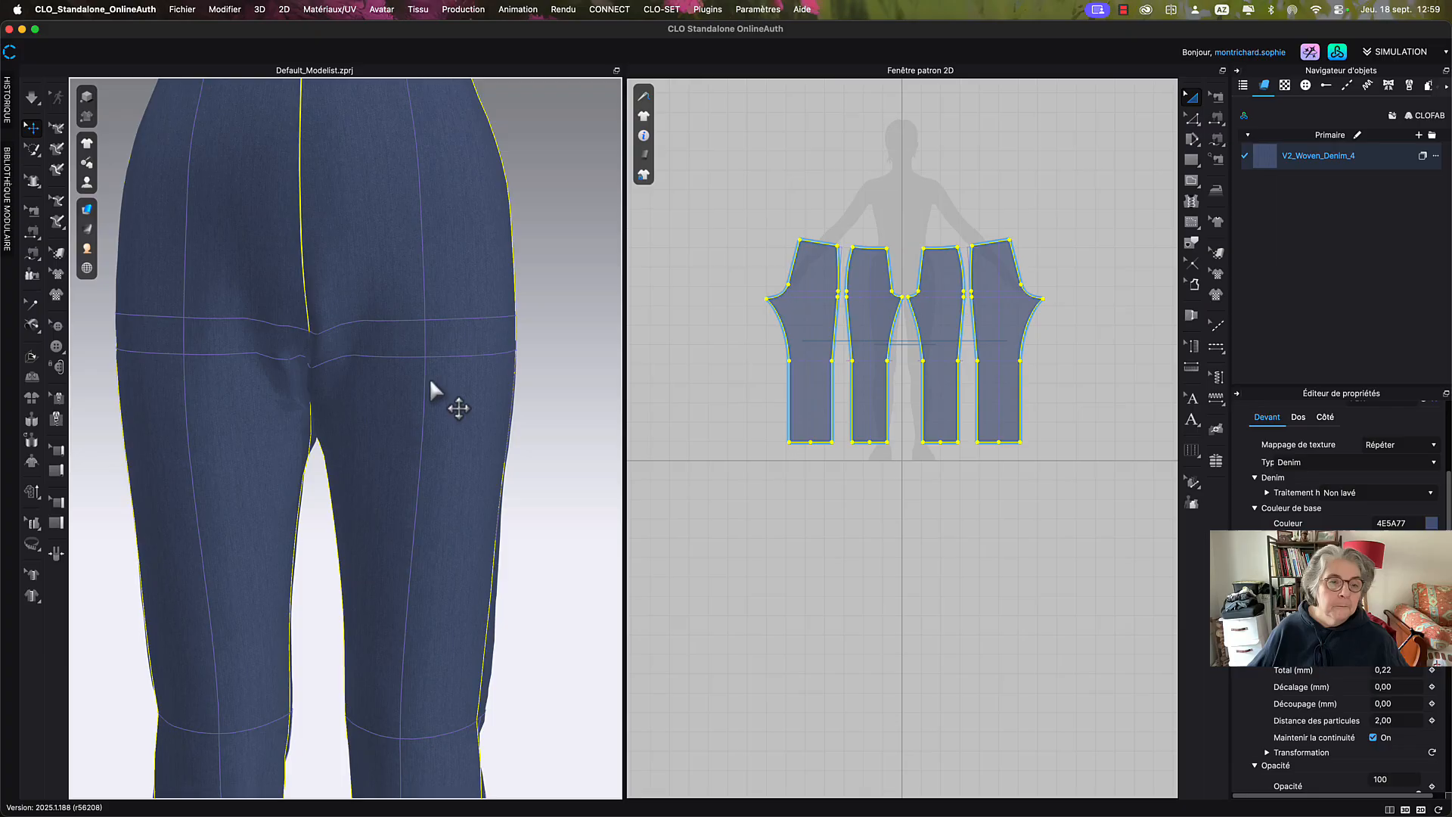
left_click(354, 359)
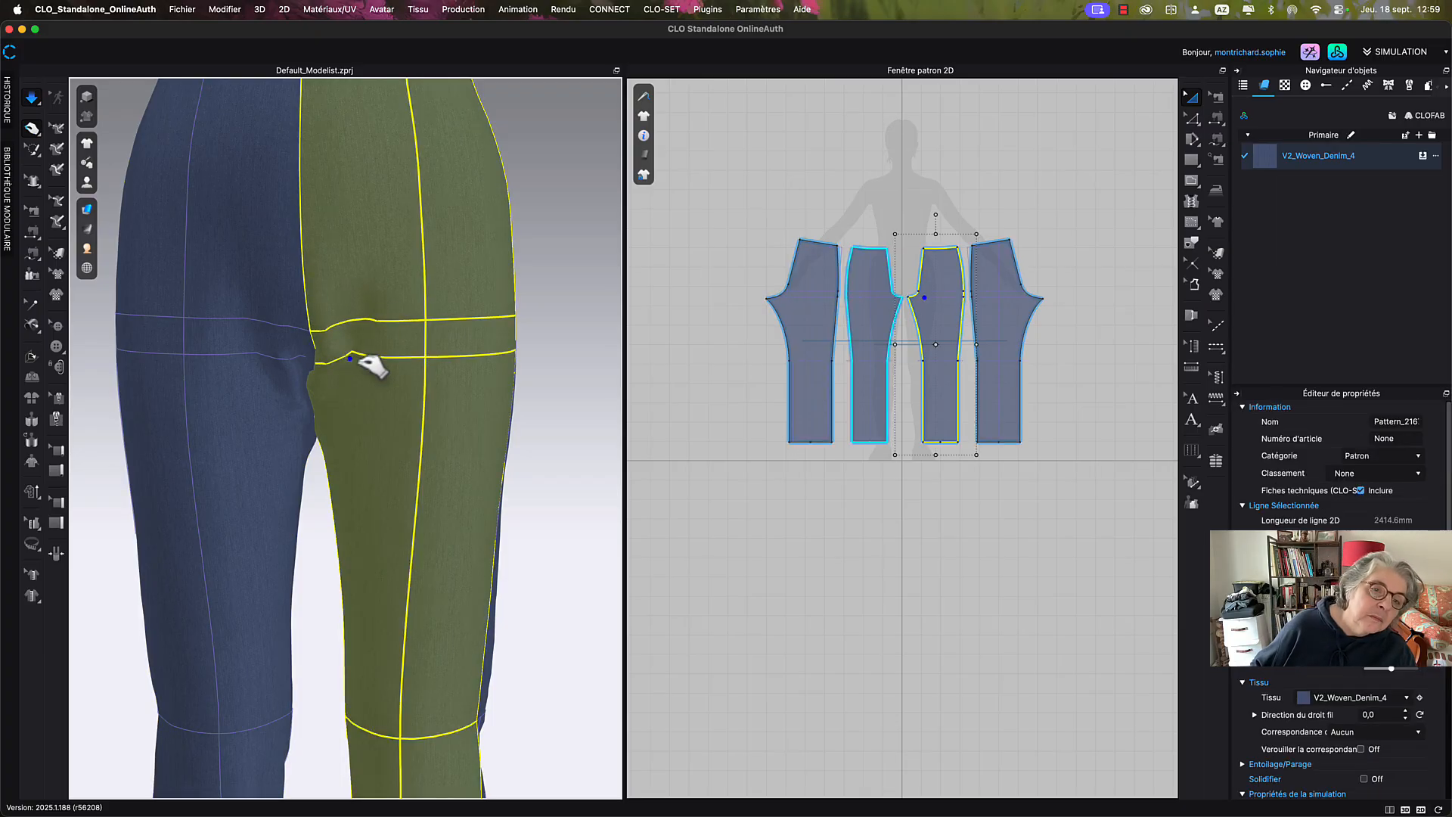
scroll(922, 453, "up", 3)
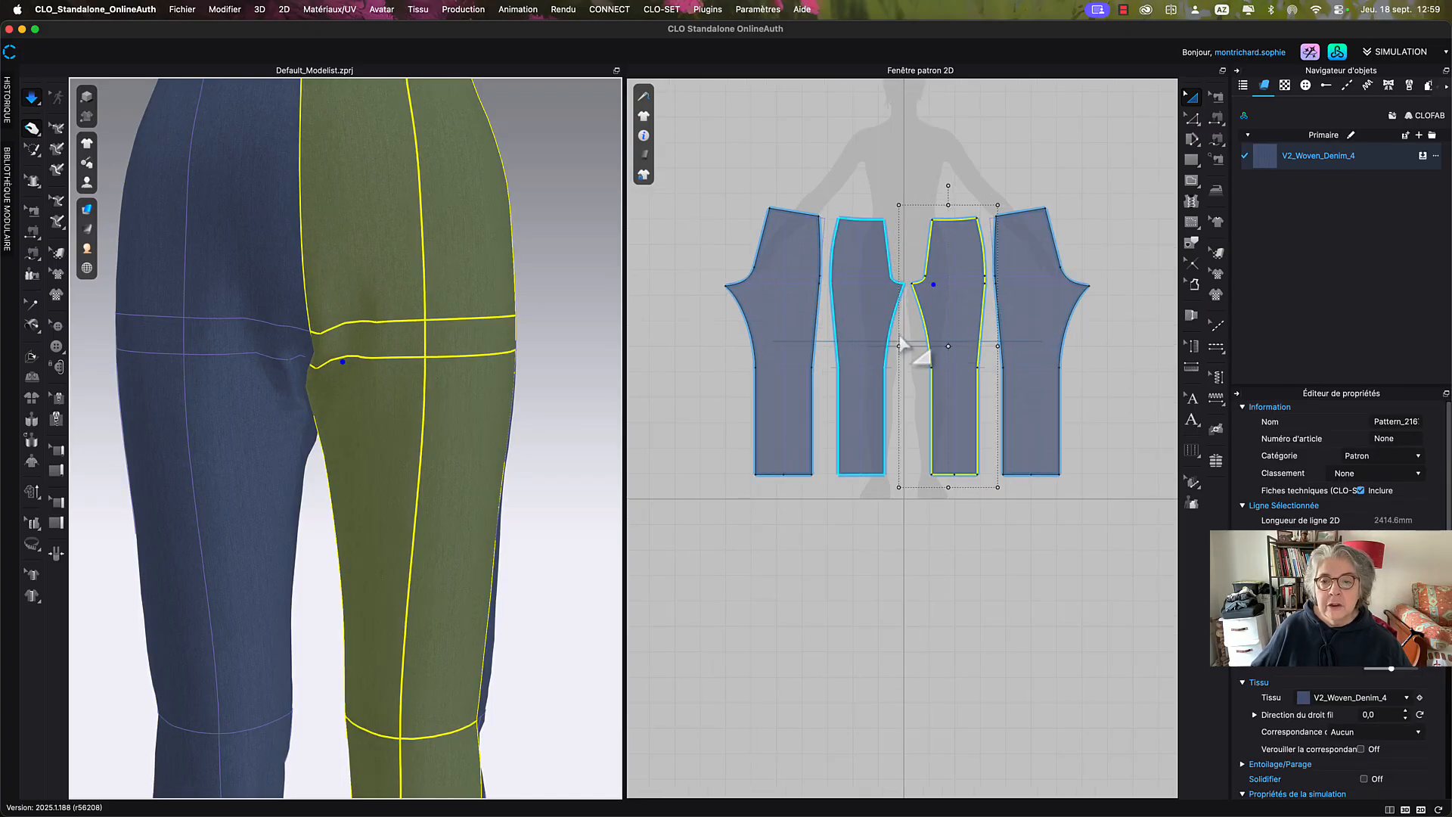
scroll(917, 422, "up", 5)
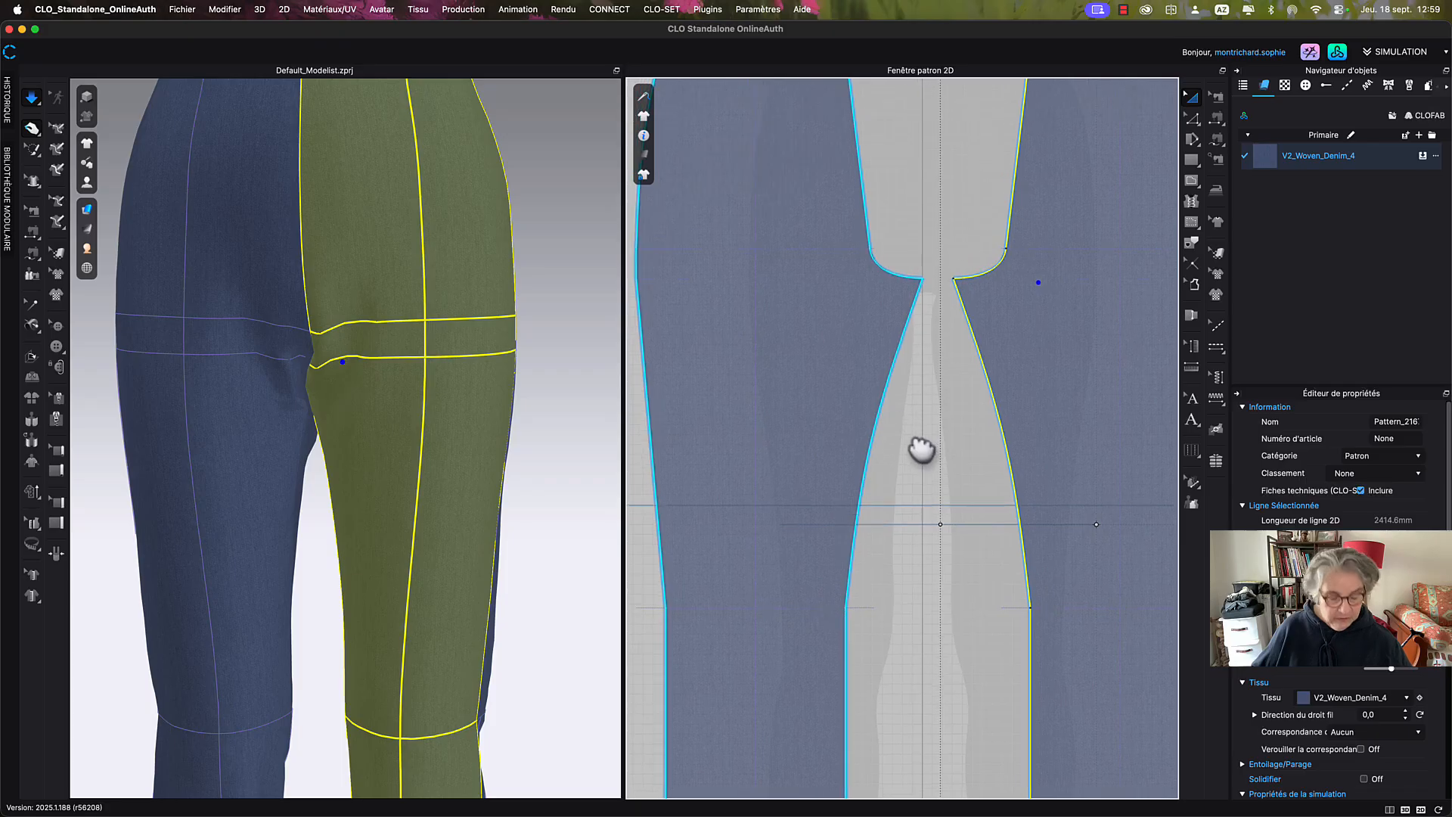
key("z")
left_click(904, 380)
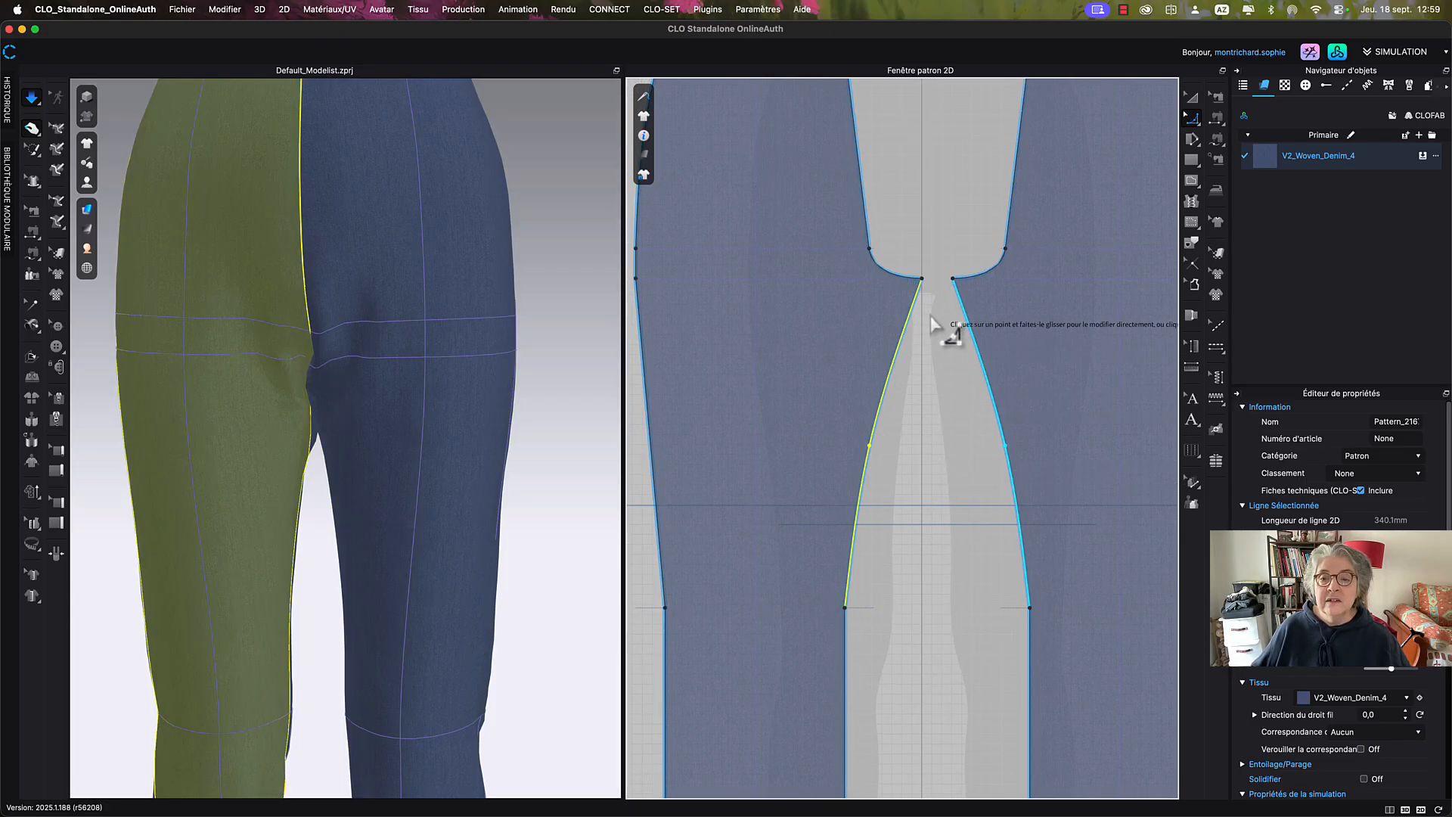
left_click(922, 279)
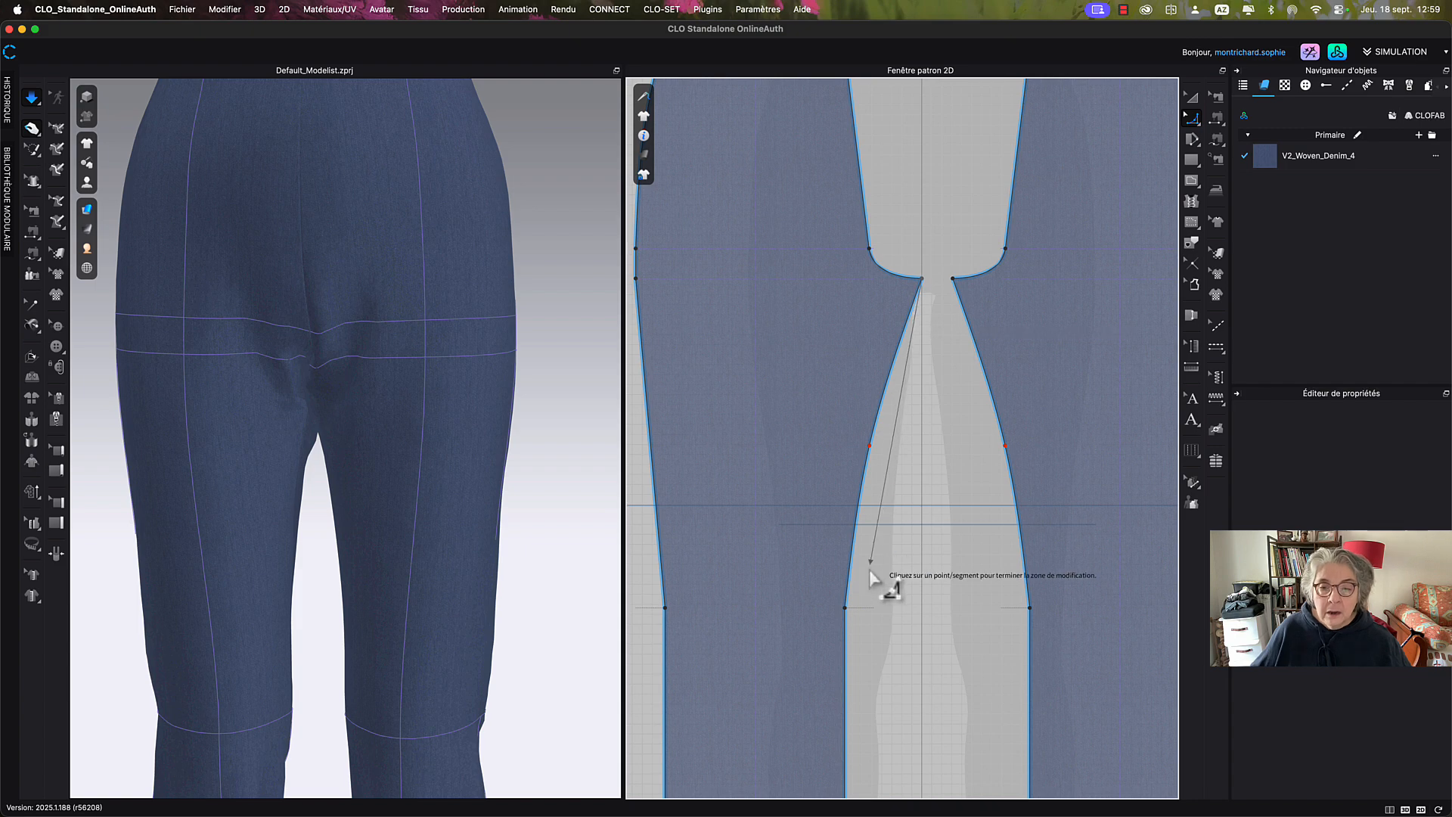
left_click(846, 609)
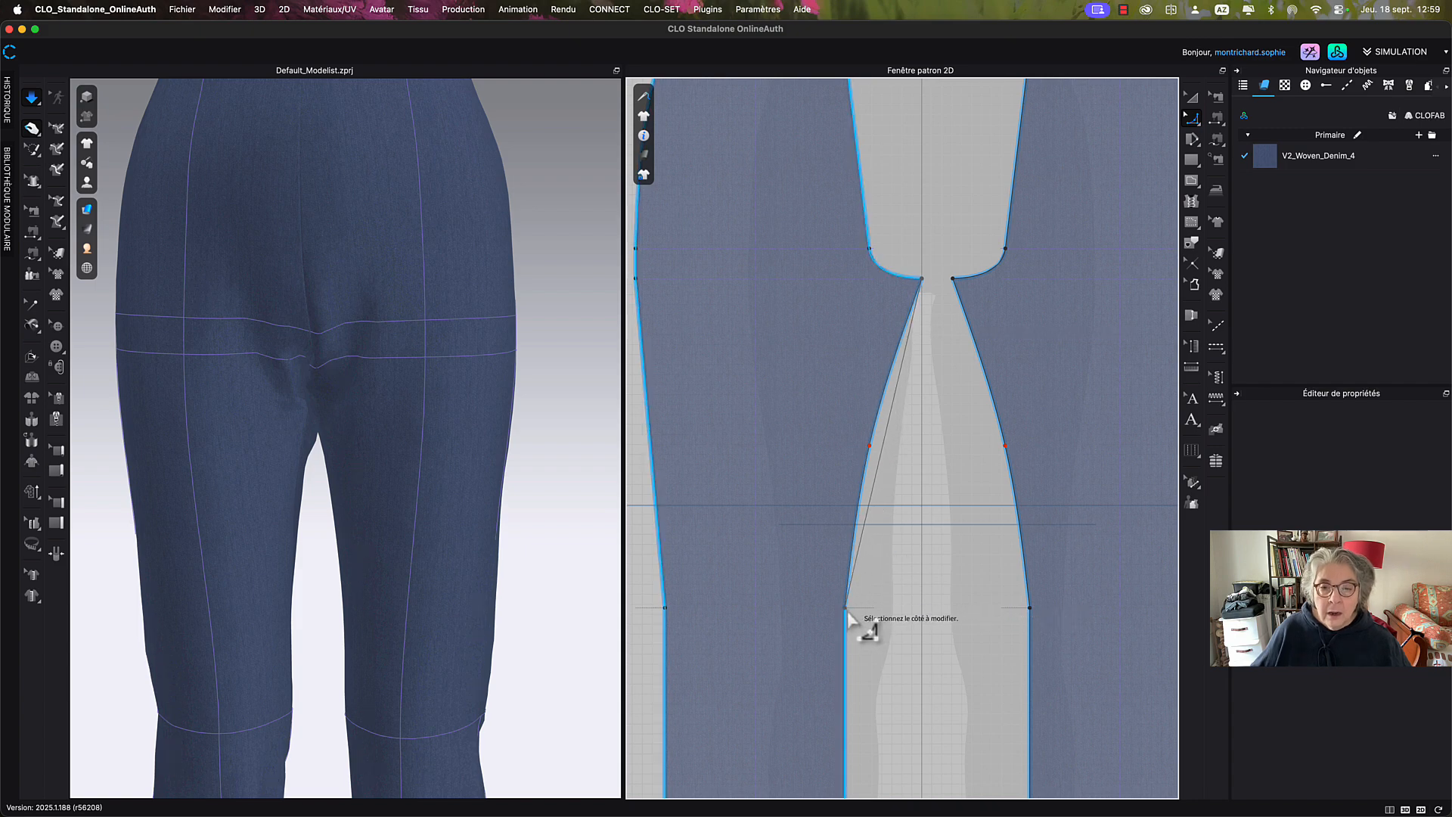
left_click(889, 401)
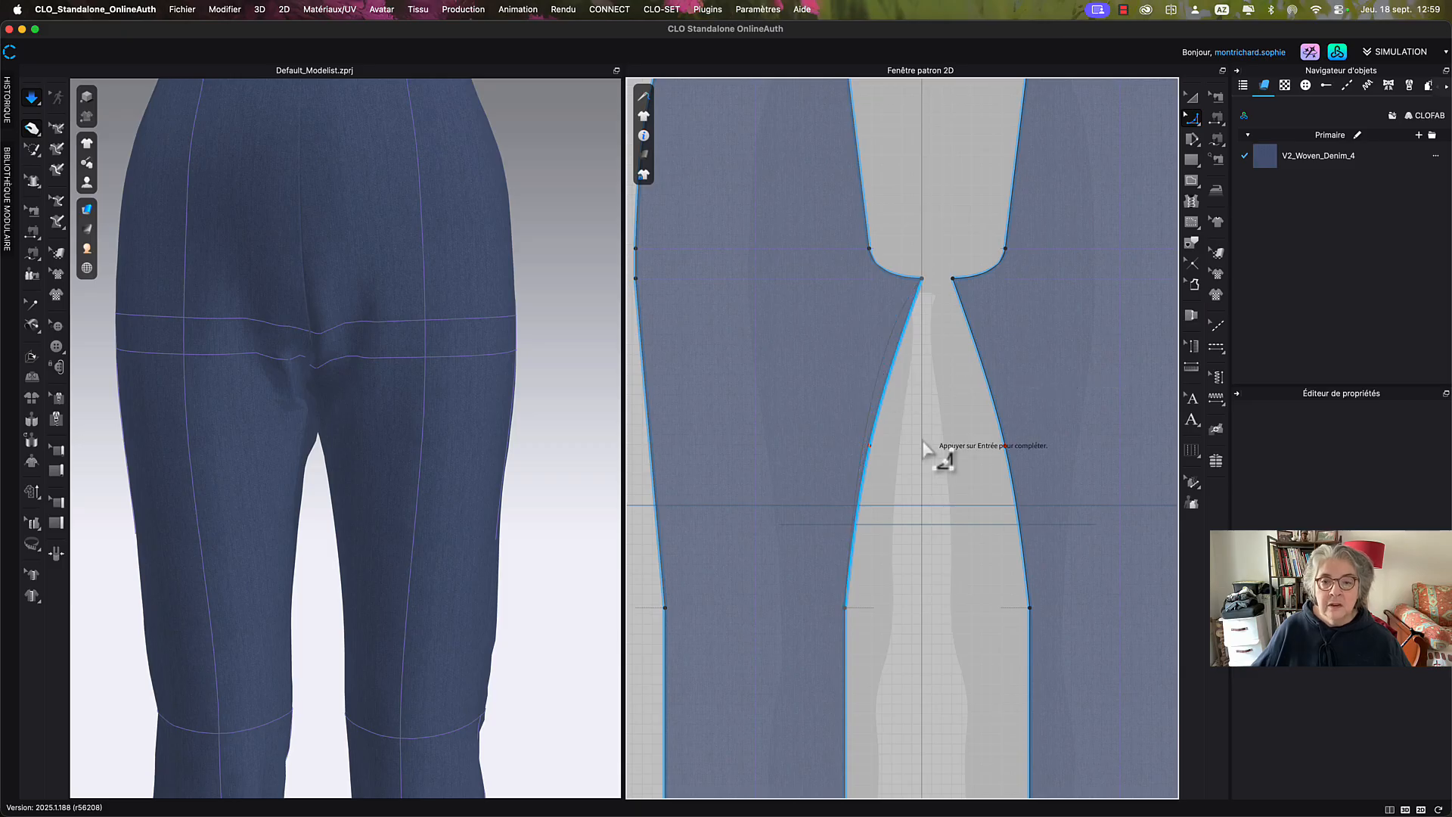
key("space")
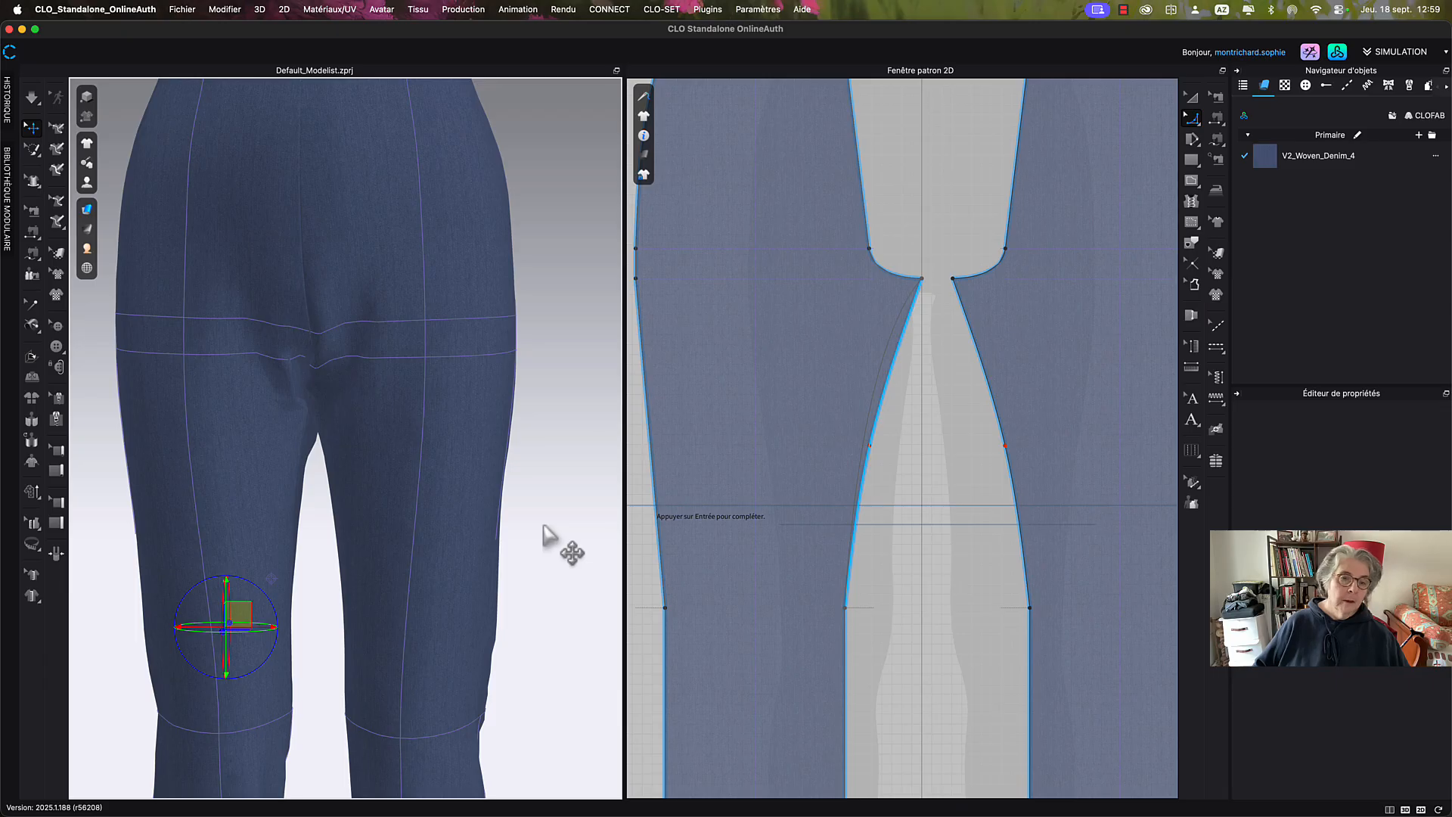
key("space")
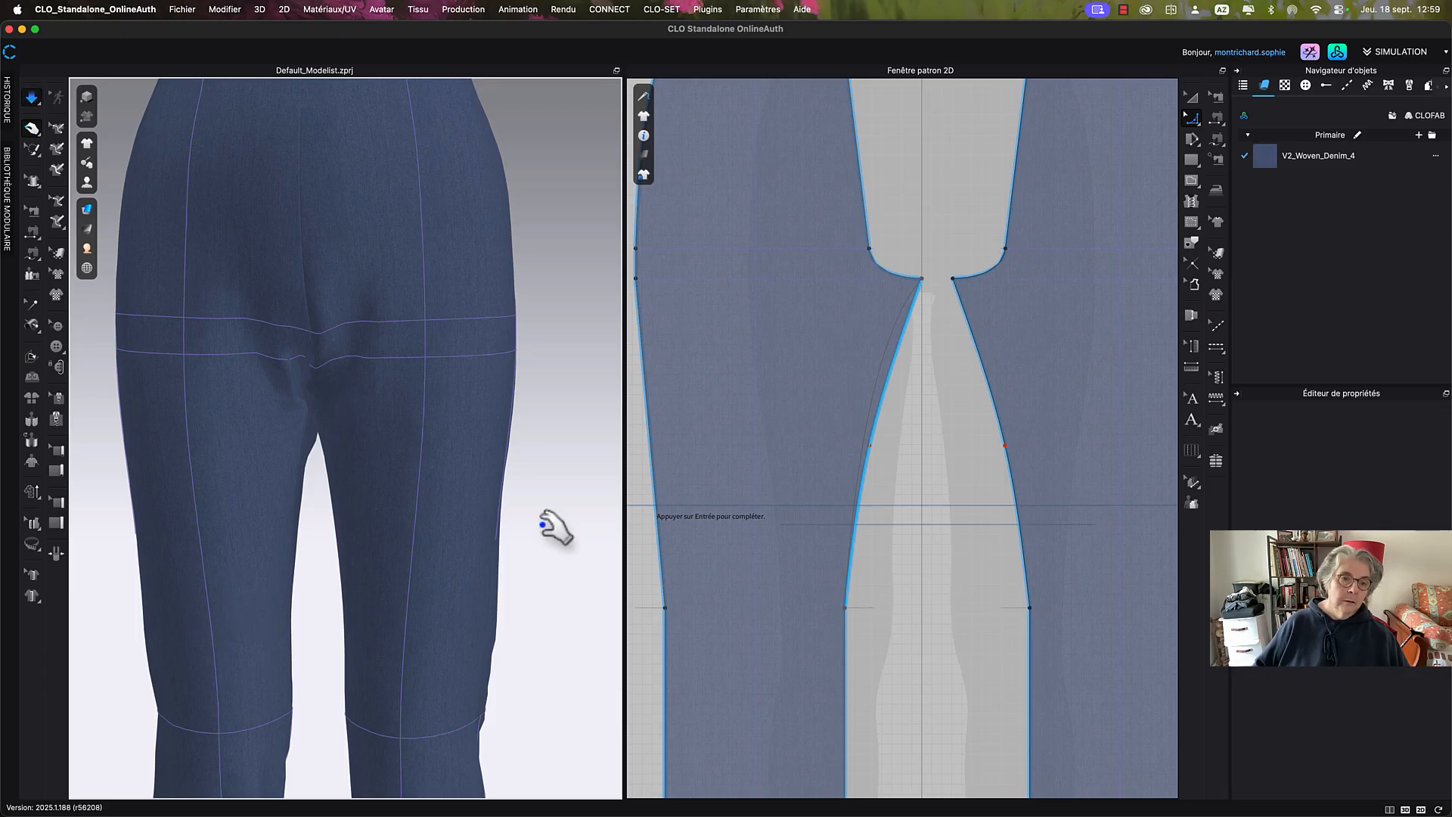
left_click(363, 392)
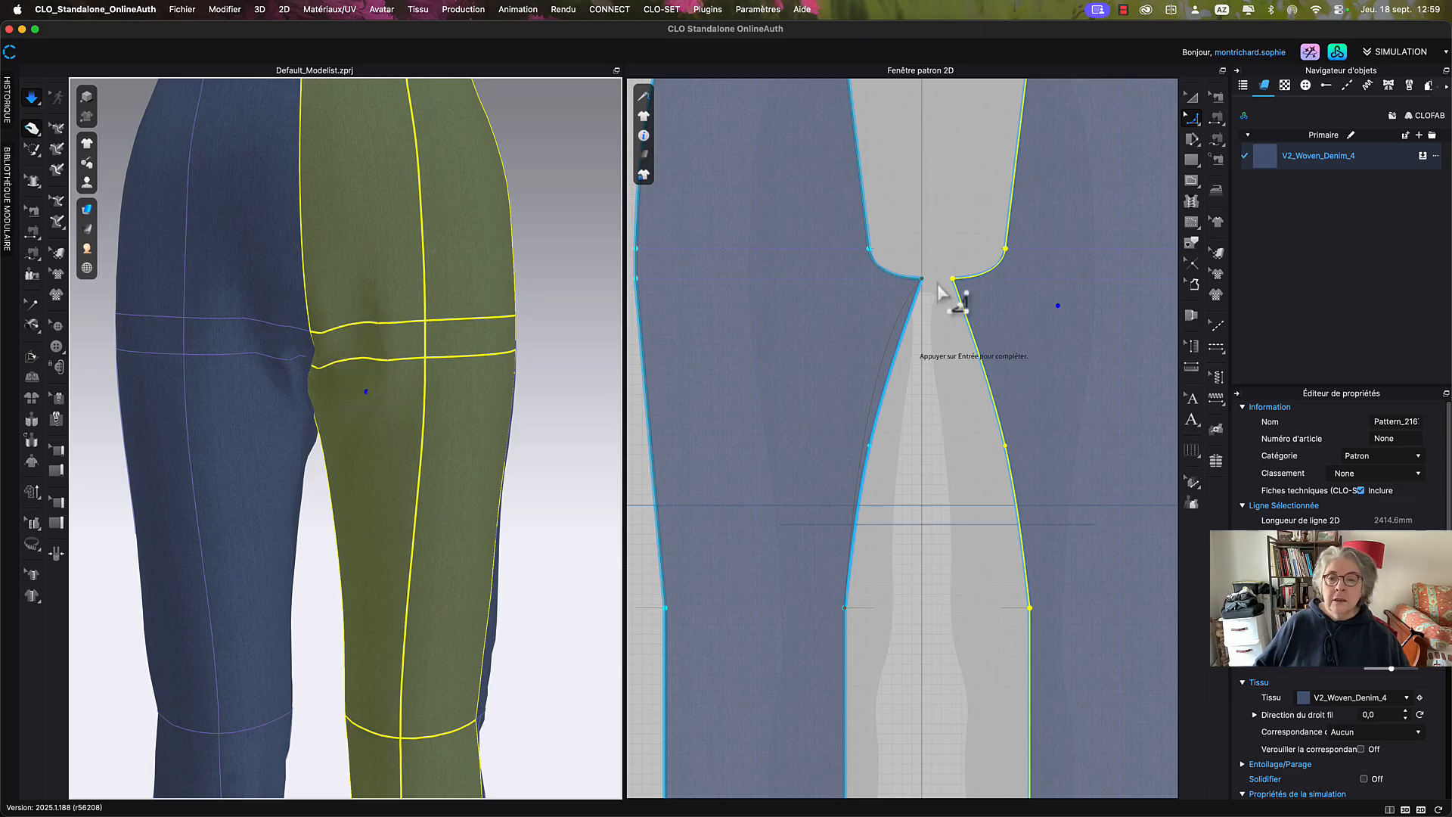
left_click(934, 253)
middle_click_drag(935, 253, 919, 349)
scroll(904, 344, "up", 3)
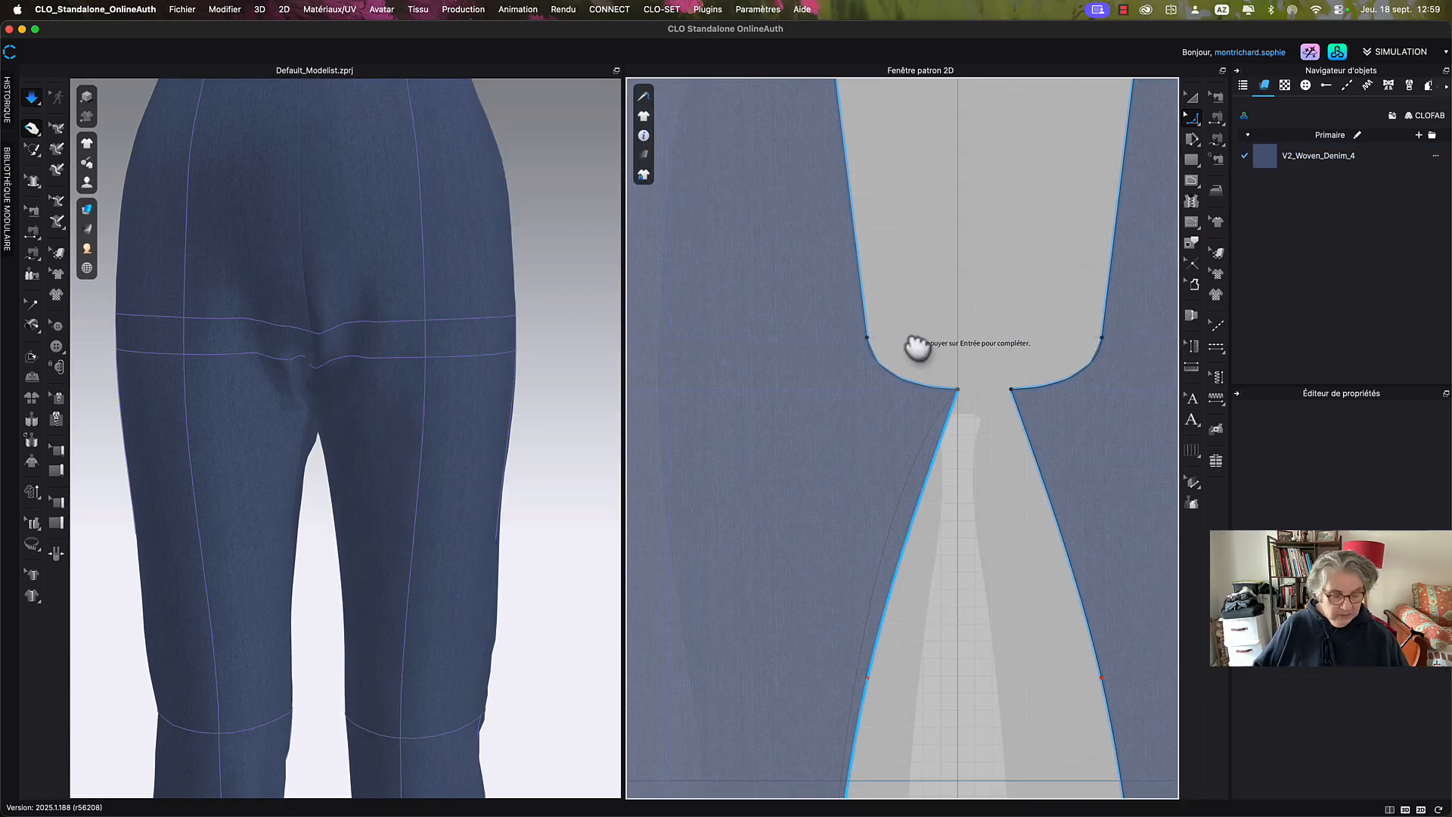
key("Escape")
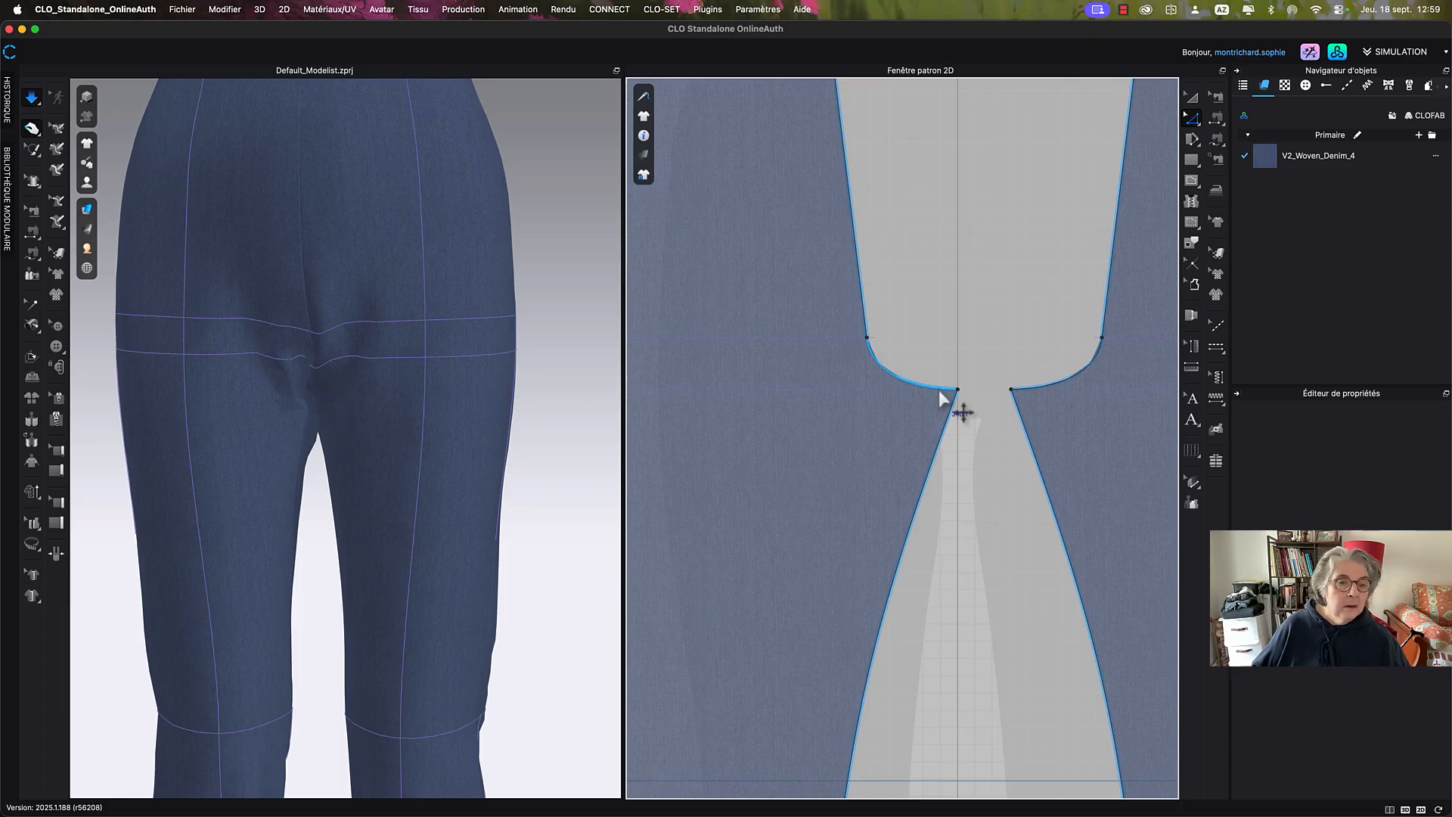
Move the point where the front crotch curve meets the centre front line 5 mm horizontally into the pattern.
left_click(868, 341)
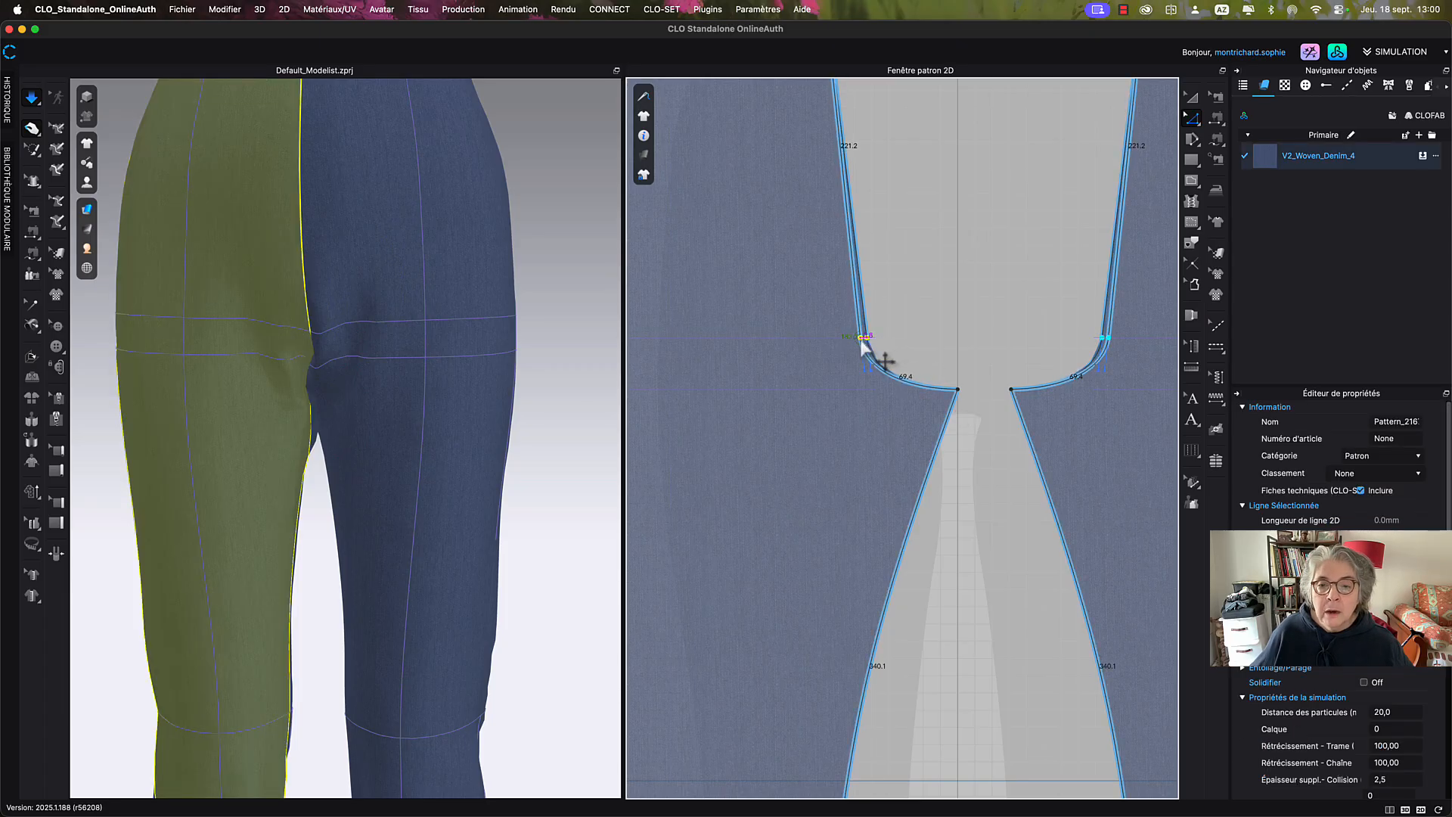
right_click(861, 340)
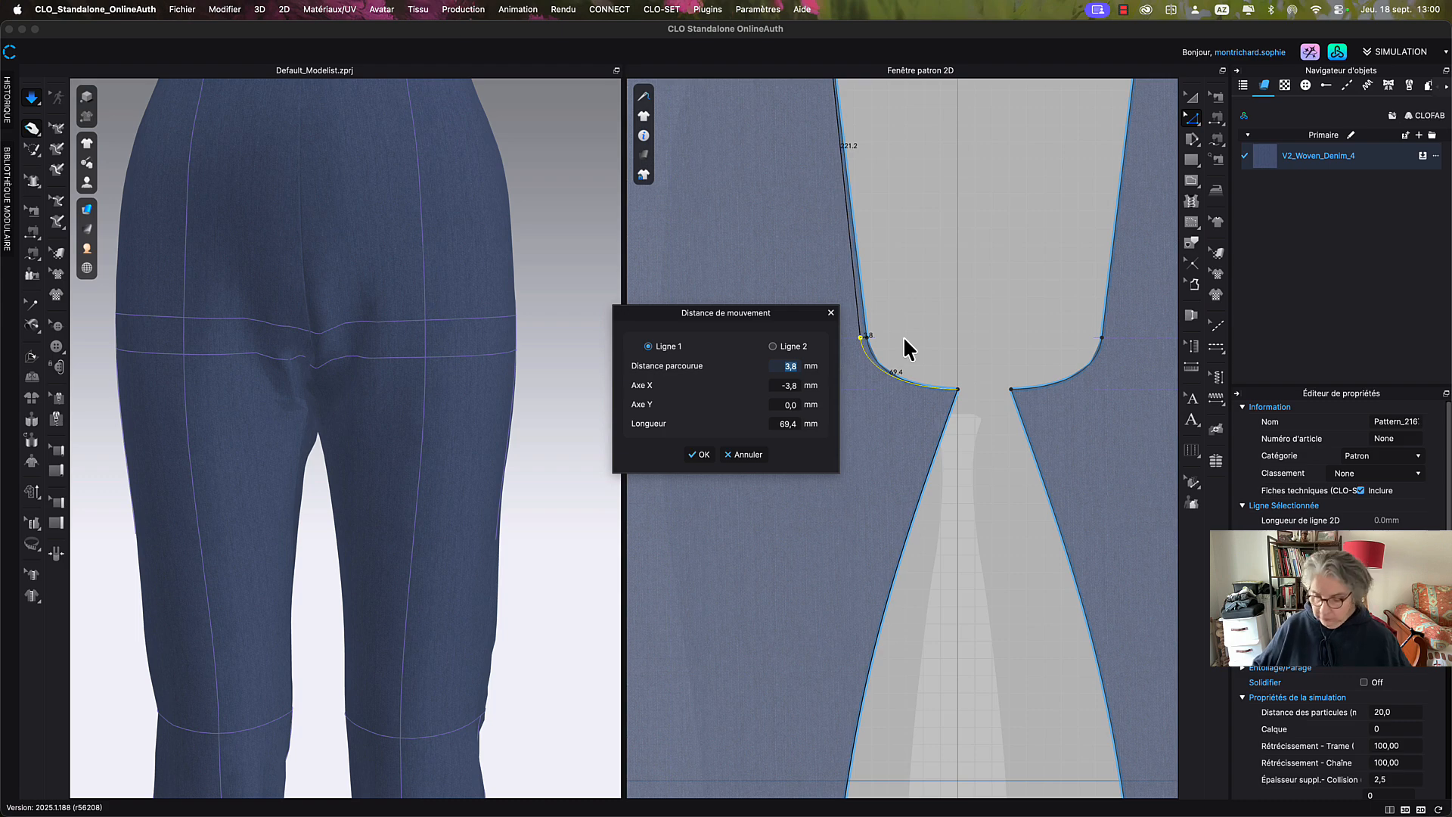
type("5")
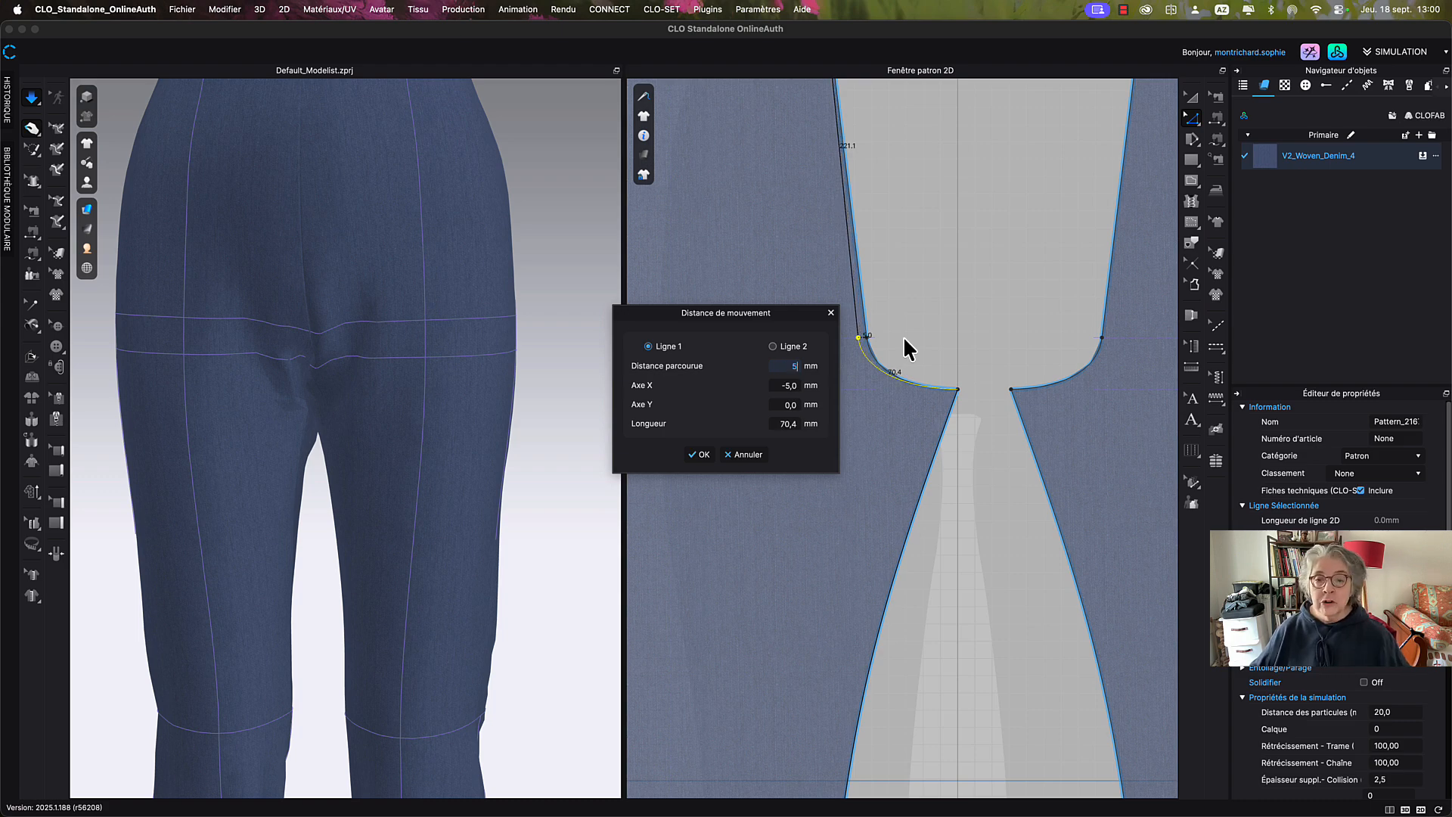
left_click(694, 455)
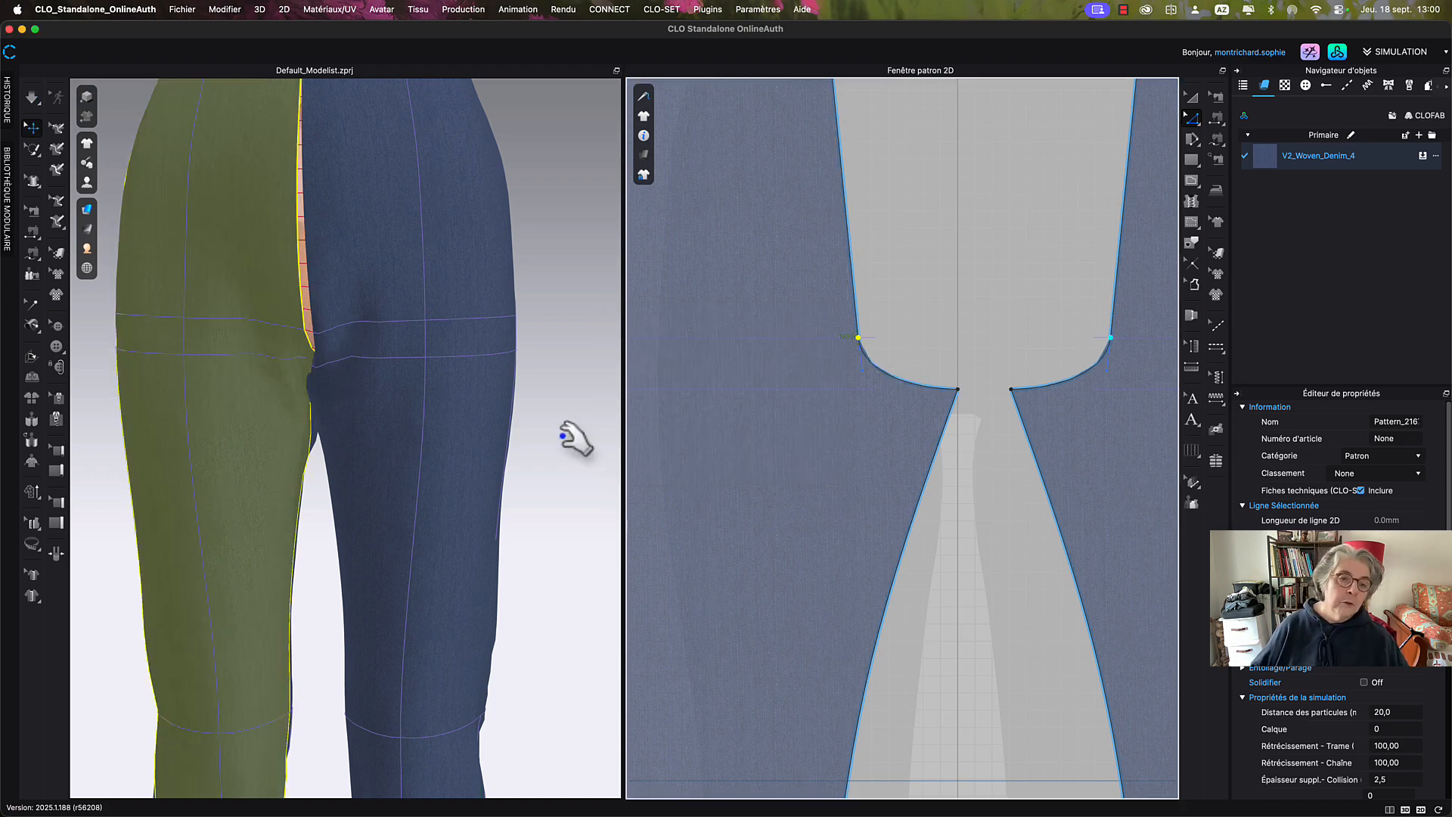
Simulate the trousers with the adjusted front crotch curve and tug the left front leg near the crotch line.
key("space")
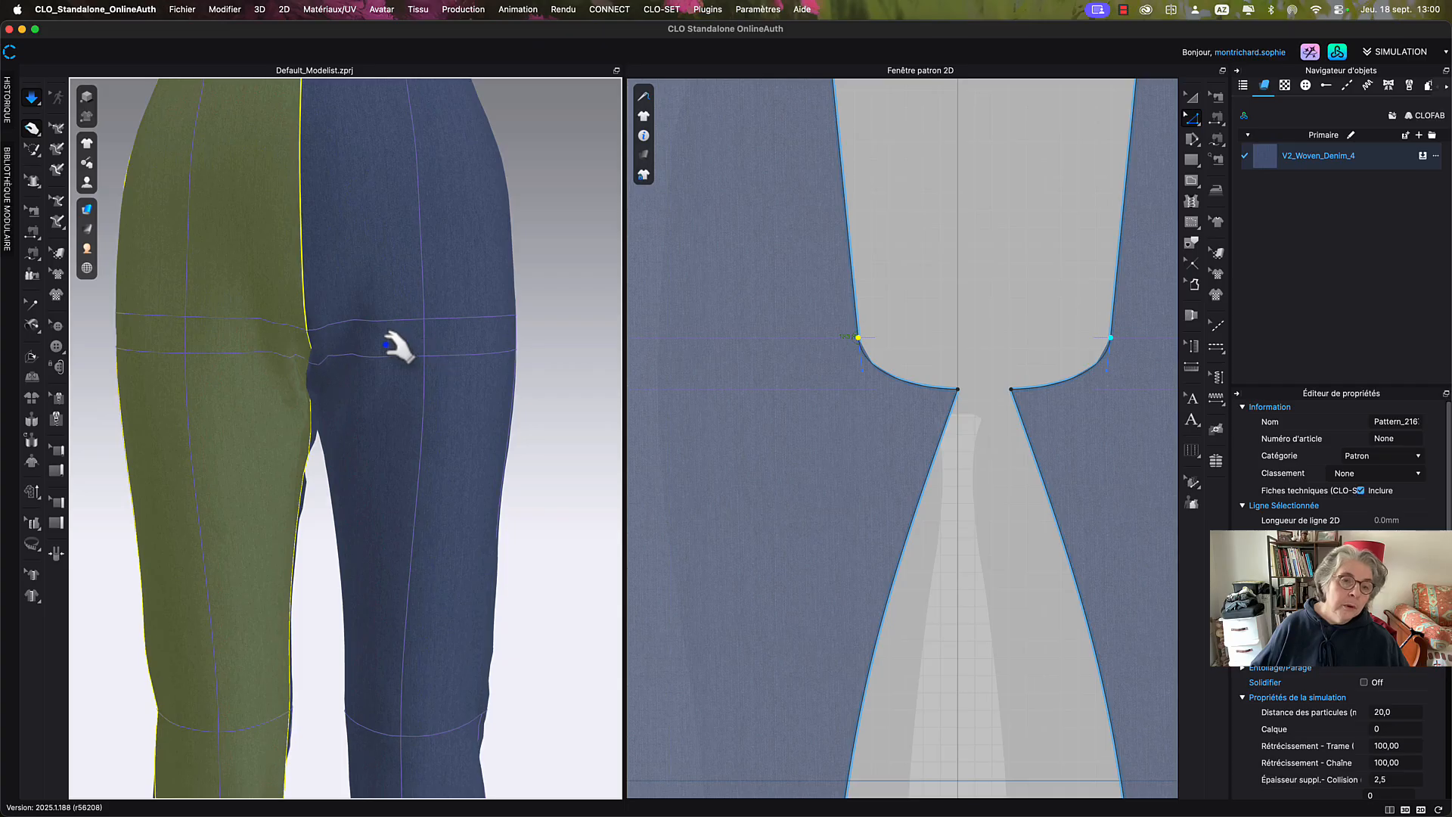
left_click(423, 349)
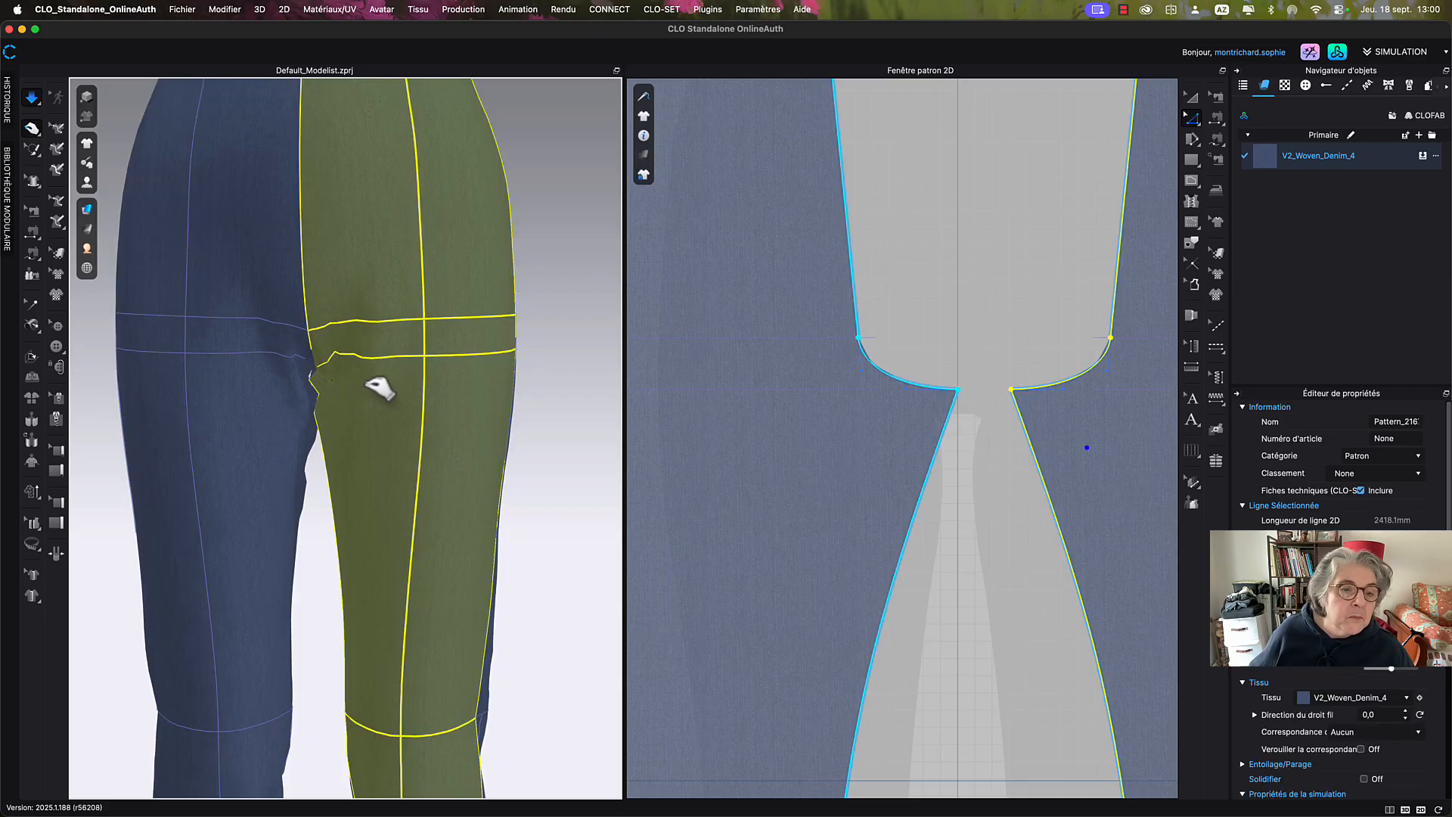
key("space")
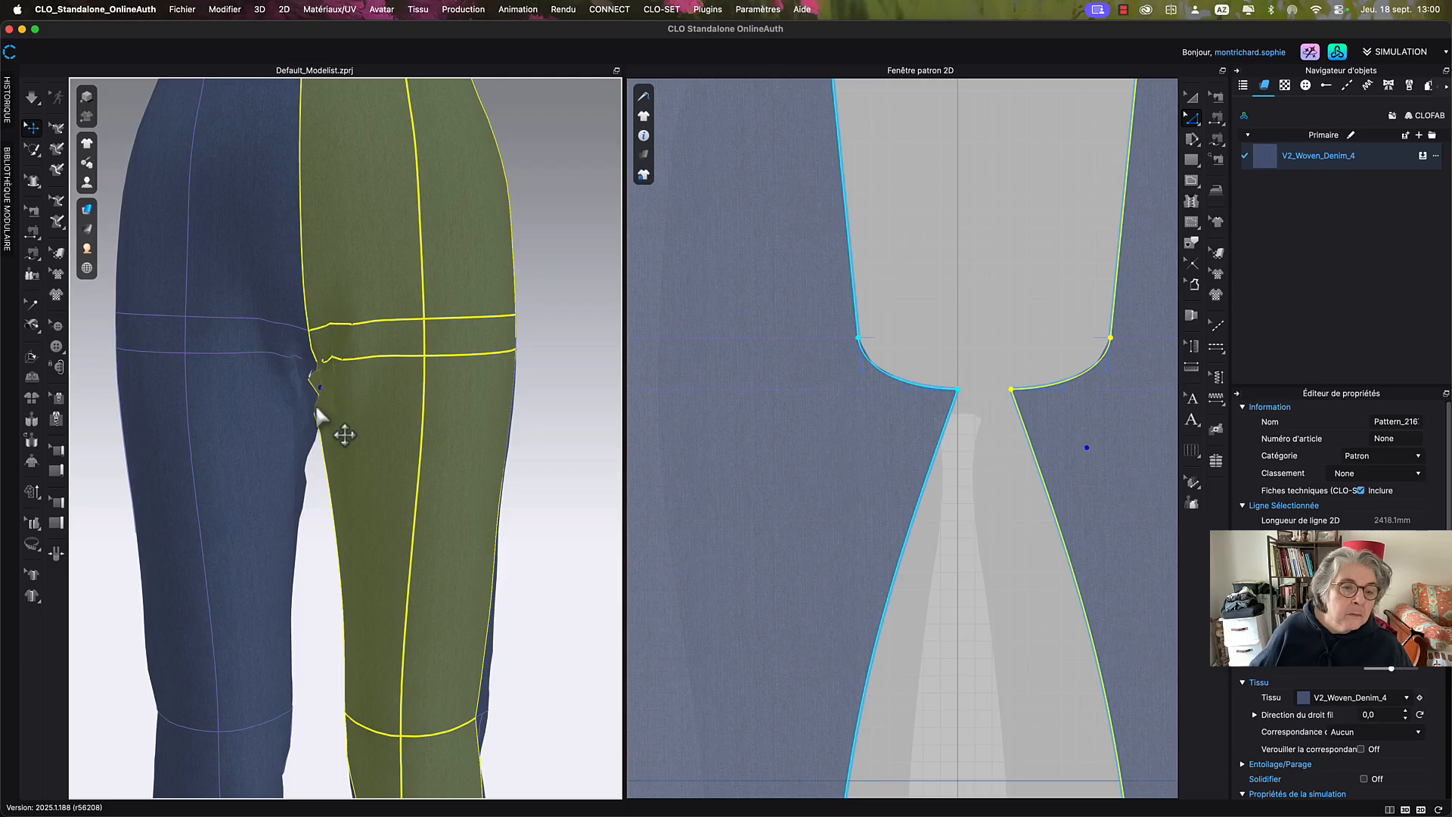
scroll(325, 424, "down", 5)
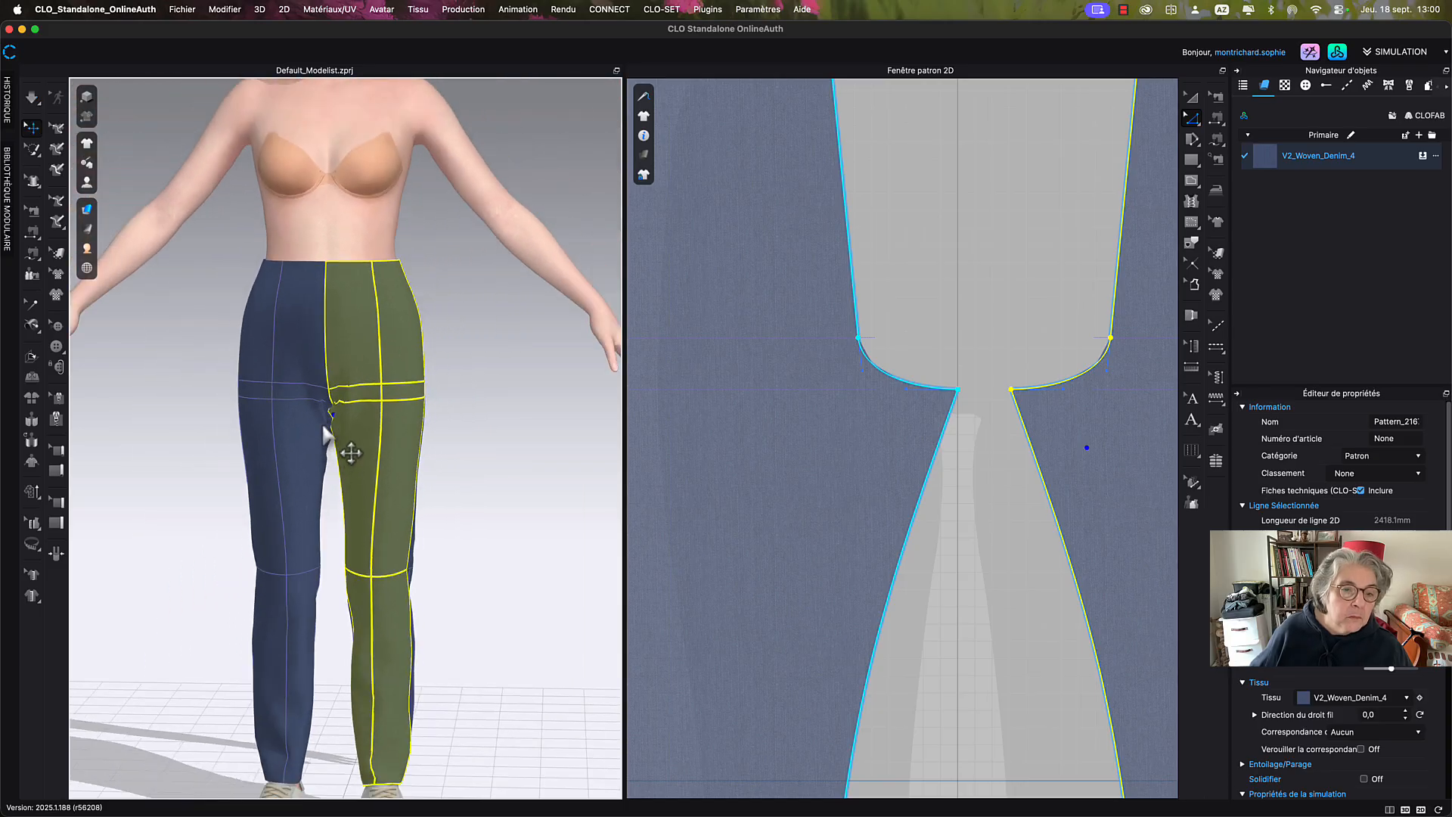
Pull the fabric on both inner thighs just below the crotch during simulation to settle the drape, and deselect the pieces.
key("space")
left_click(320, 431)
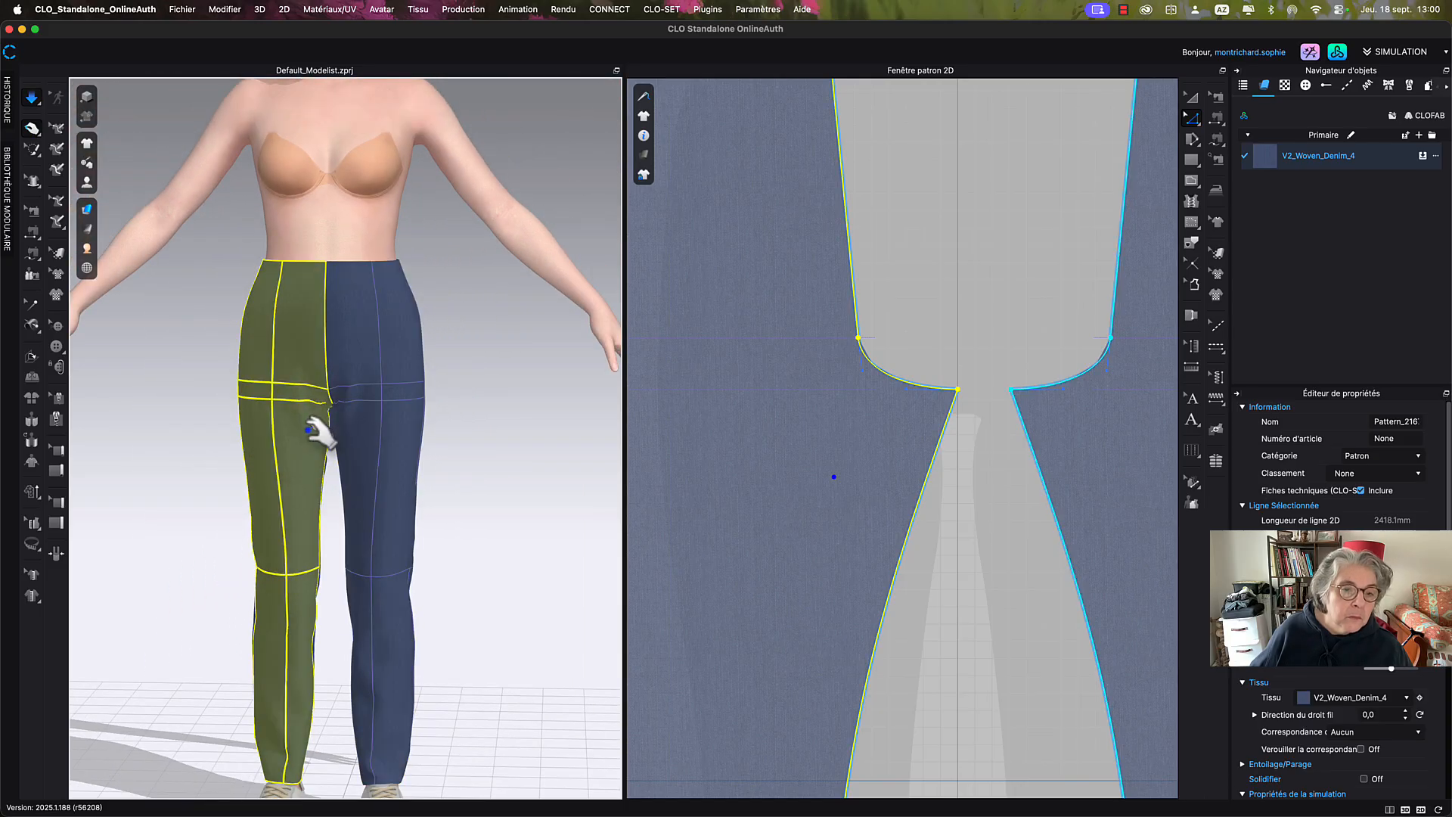
key("space")
left_click(428, 436)
scroll(435, 440, "down", 2)
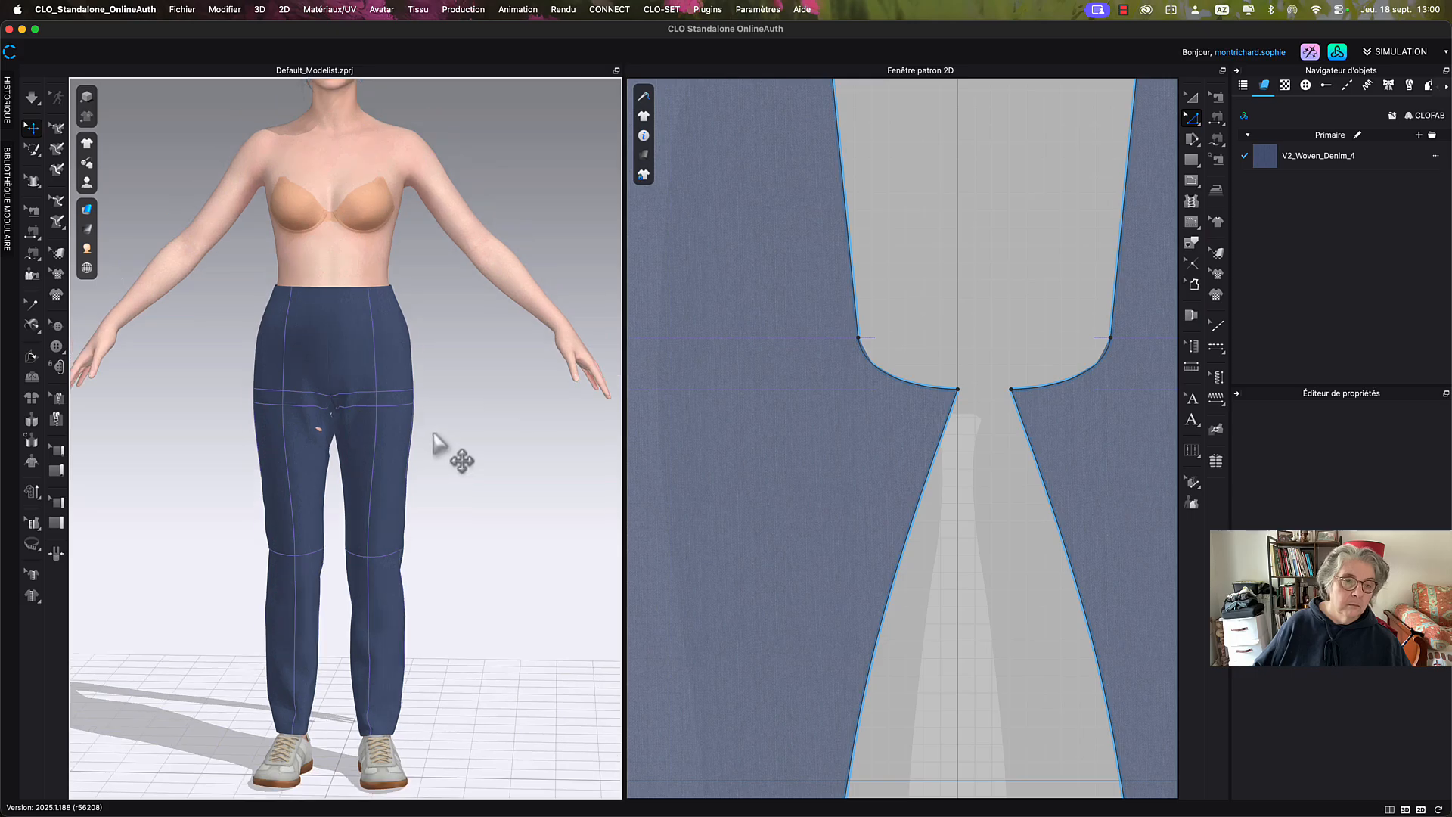
key("space")
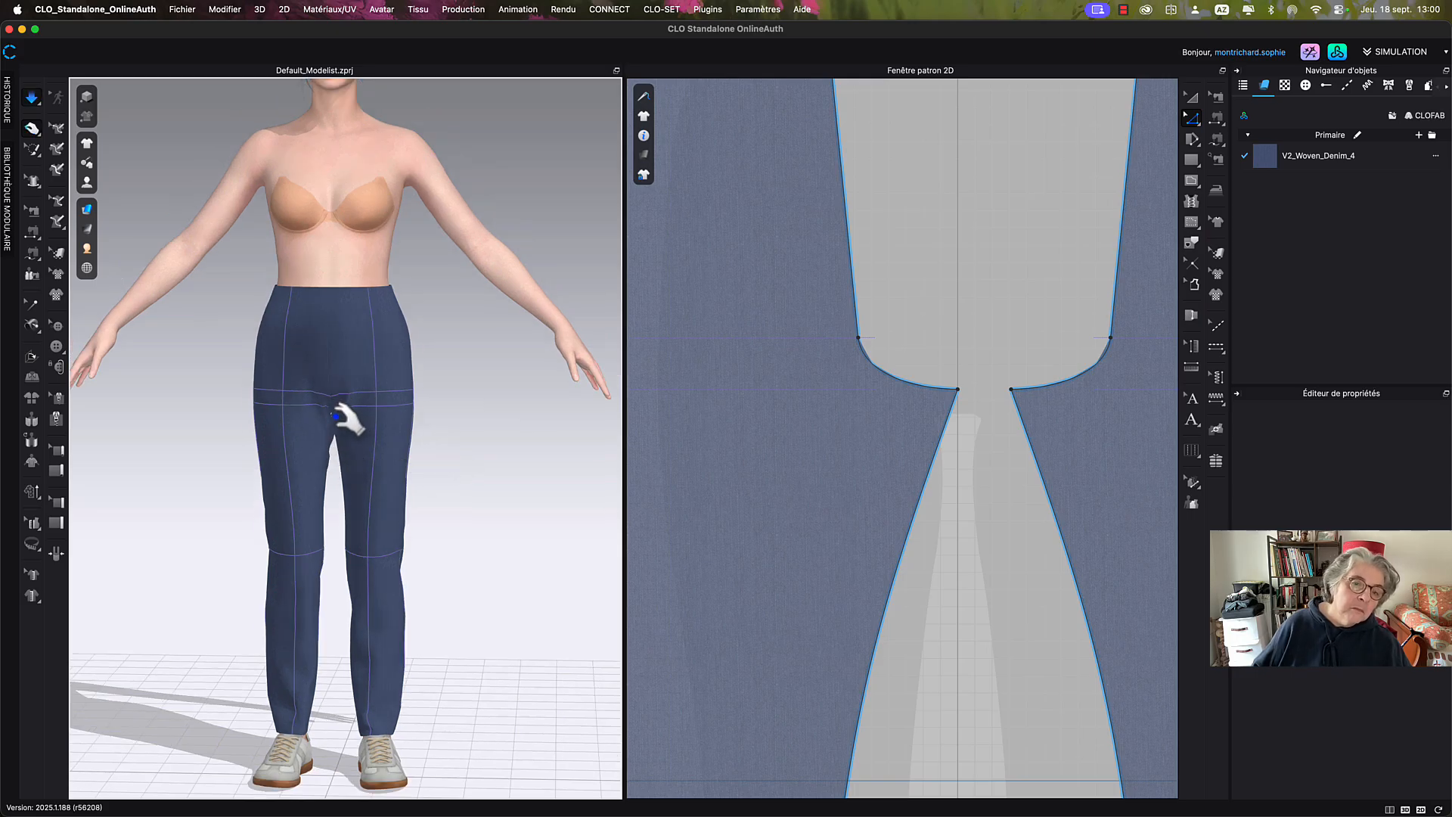
left_click(350, 417)
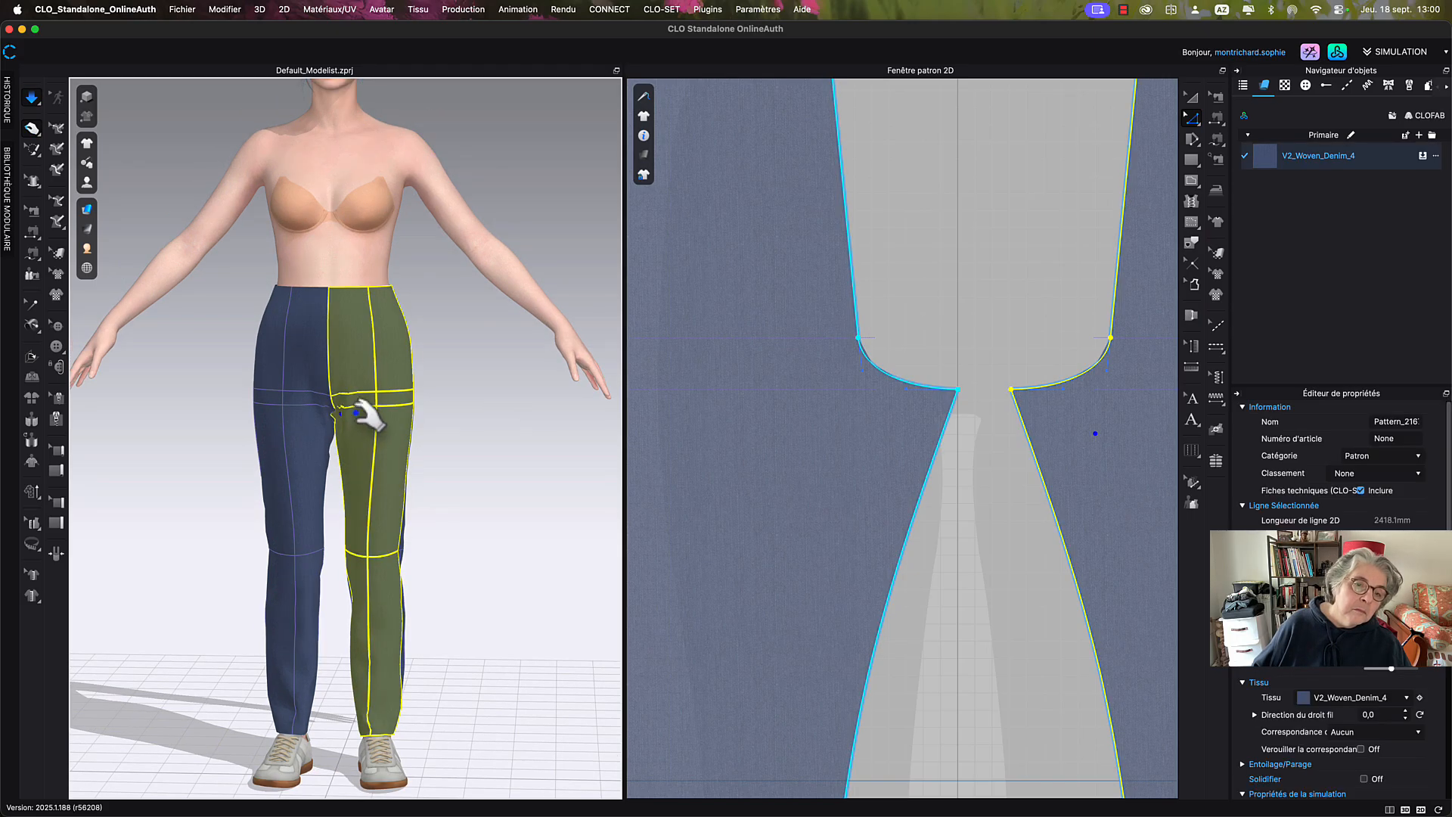
key("space")
left_click(455, 346)
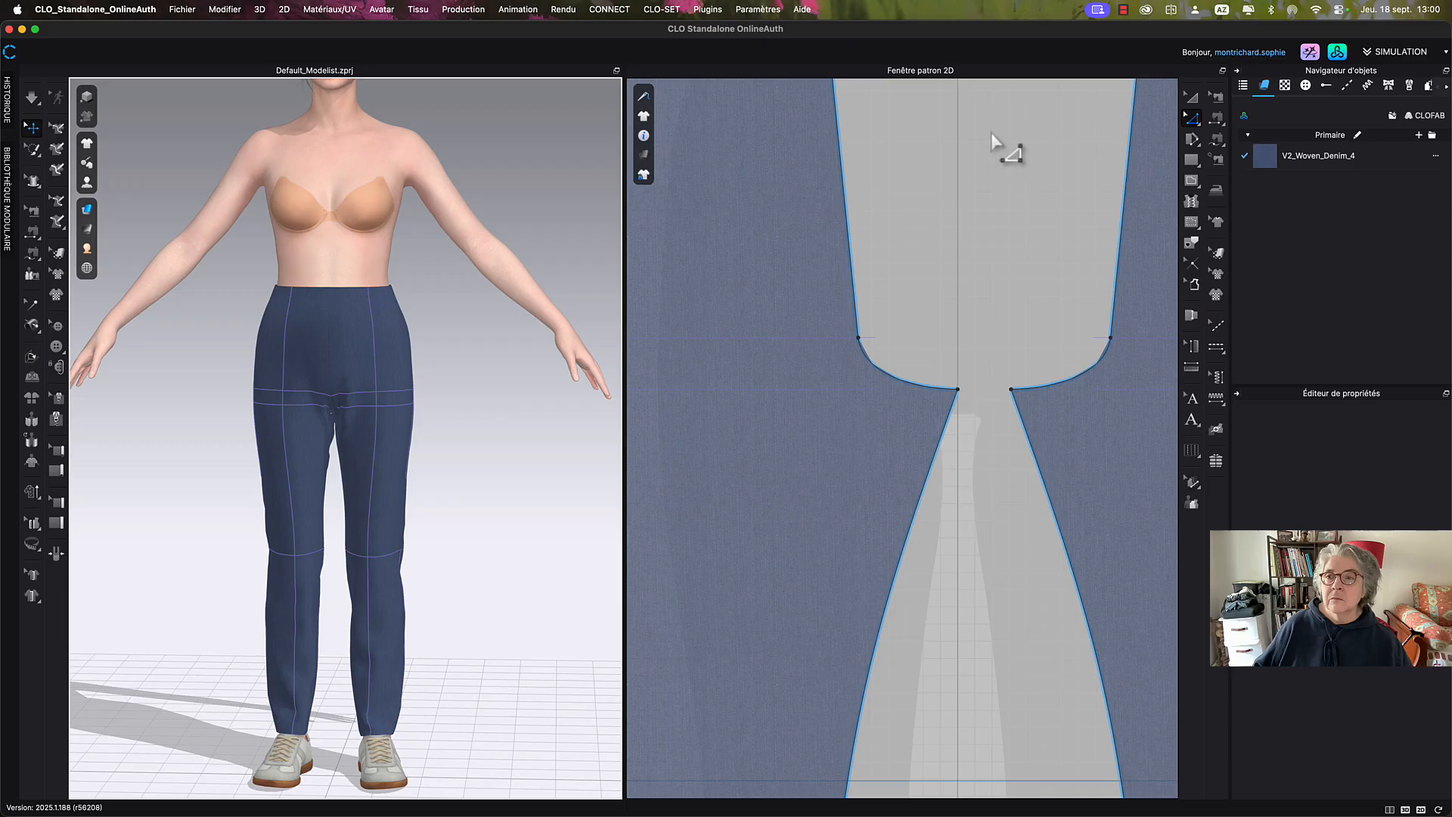
Browse the female avatar poses in the CLO library with the full avatar in view, and close the library.
left_click(1190, 99)
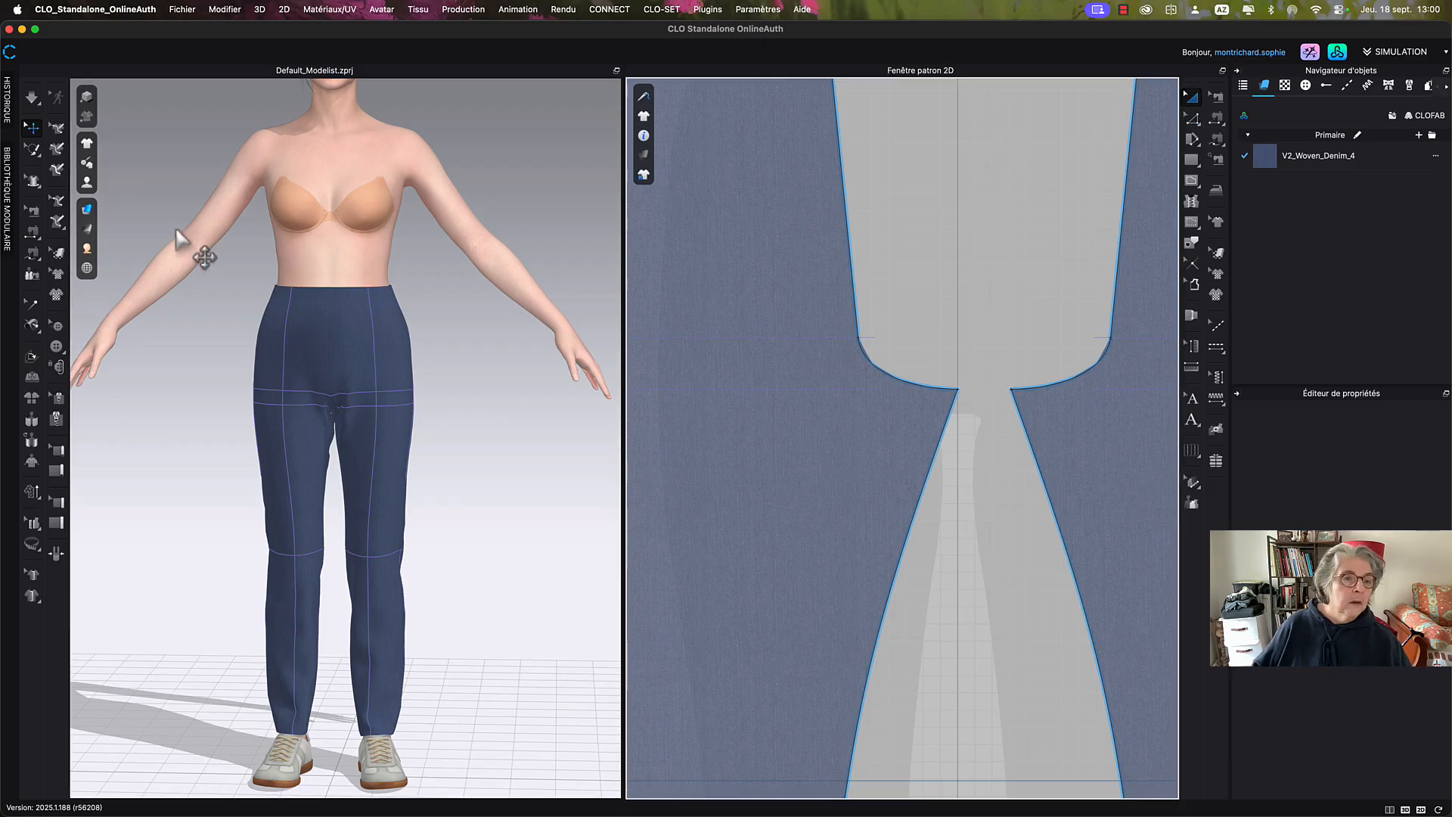
scroll(193, 370, "down", 2)
left_click(176, 445)
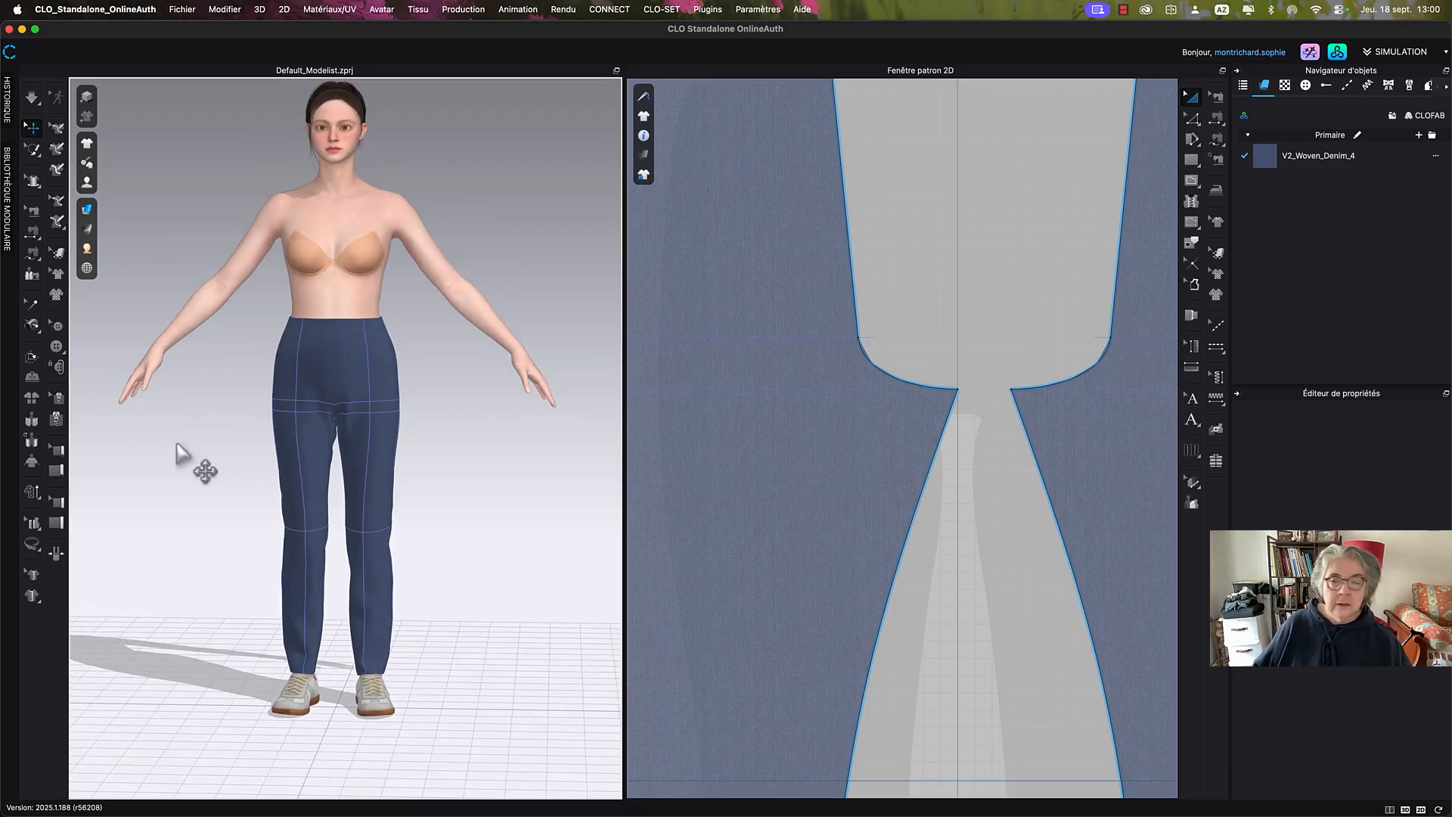
left_click(1337, 53)
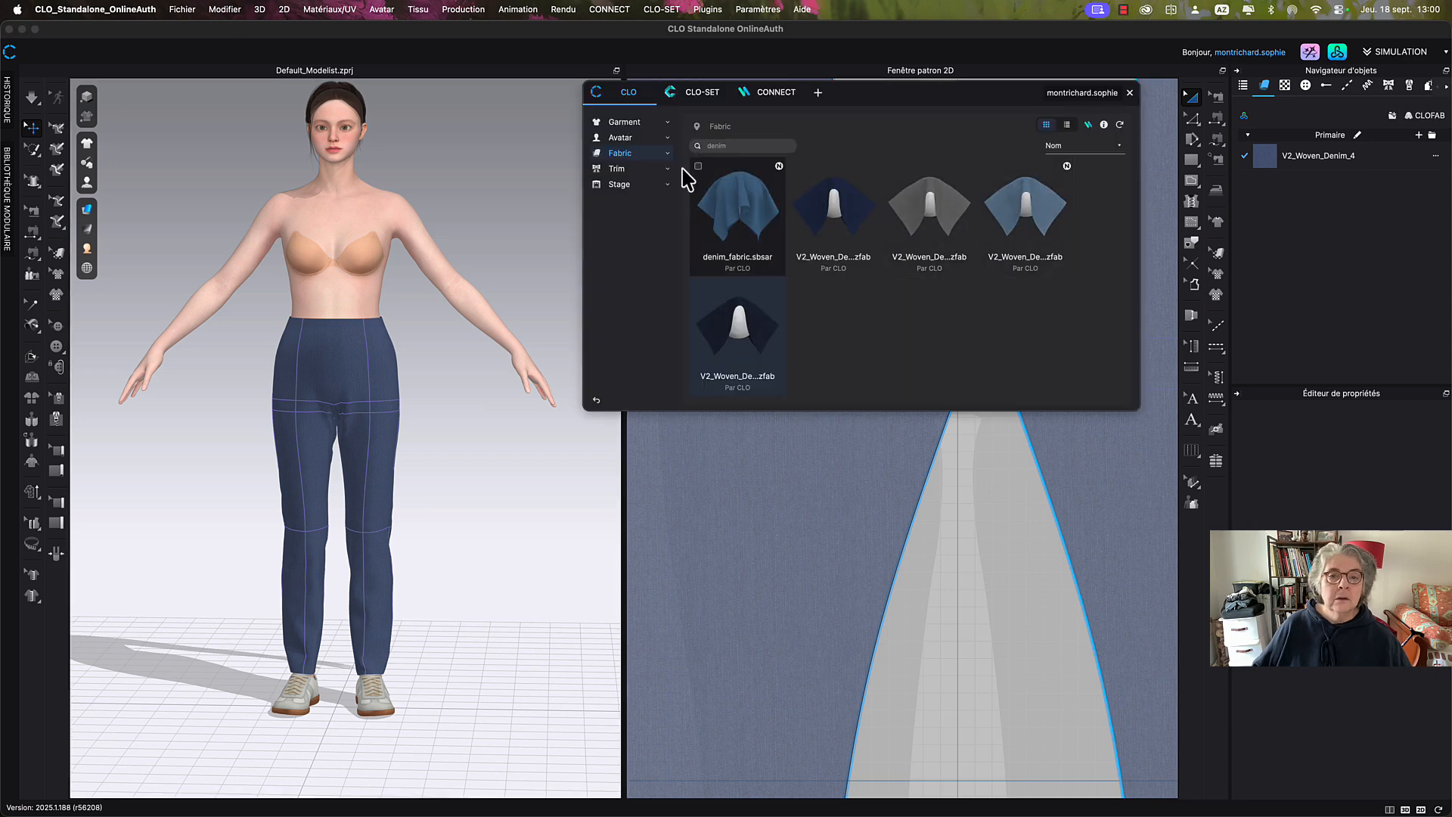
left_click(621, 139)
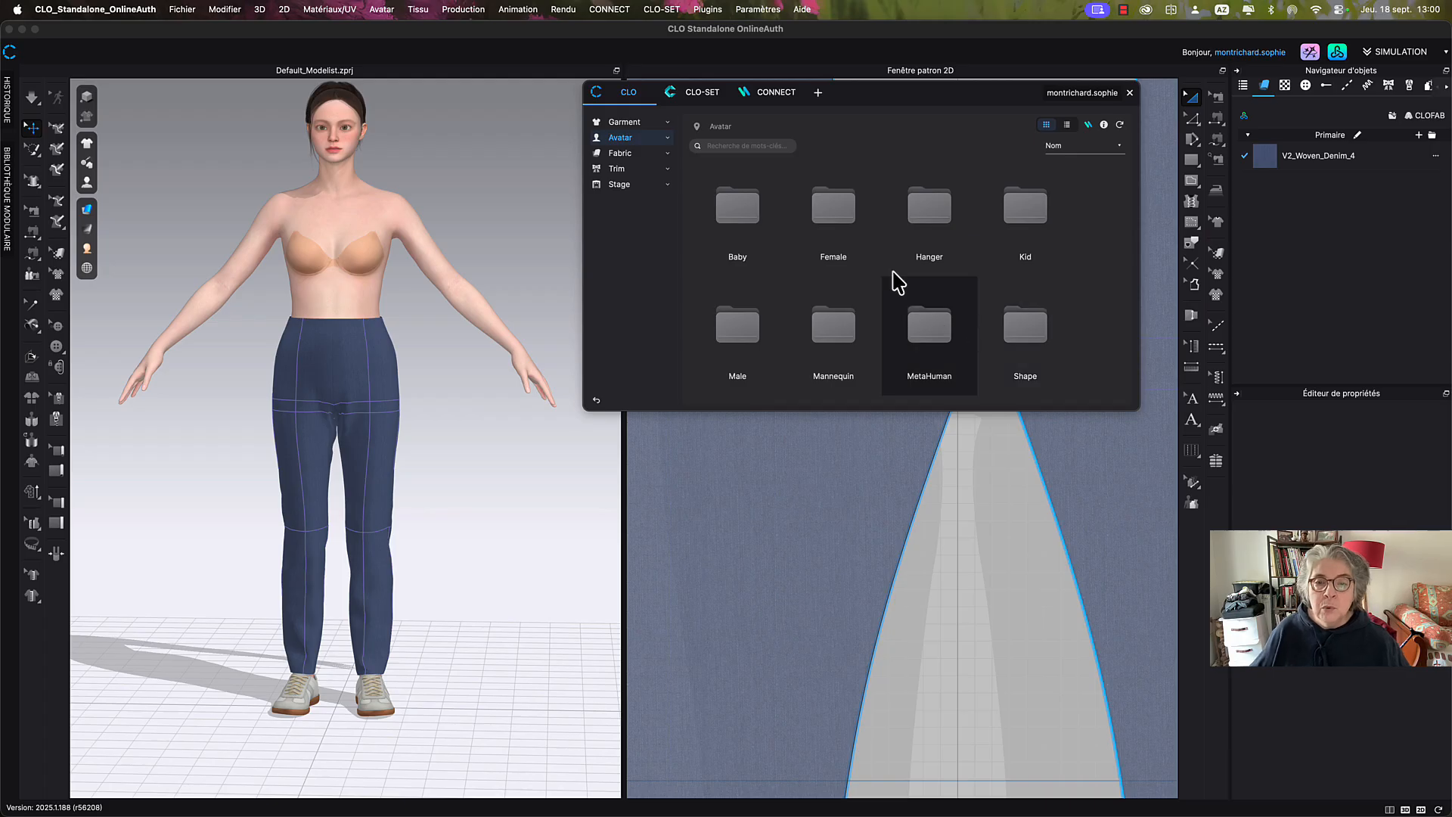
double_click(838, 226)
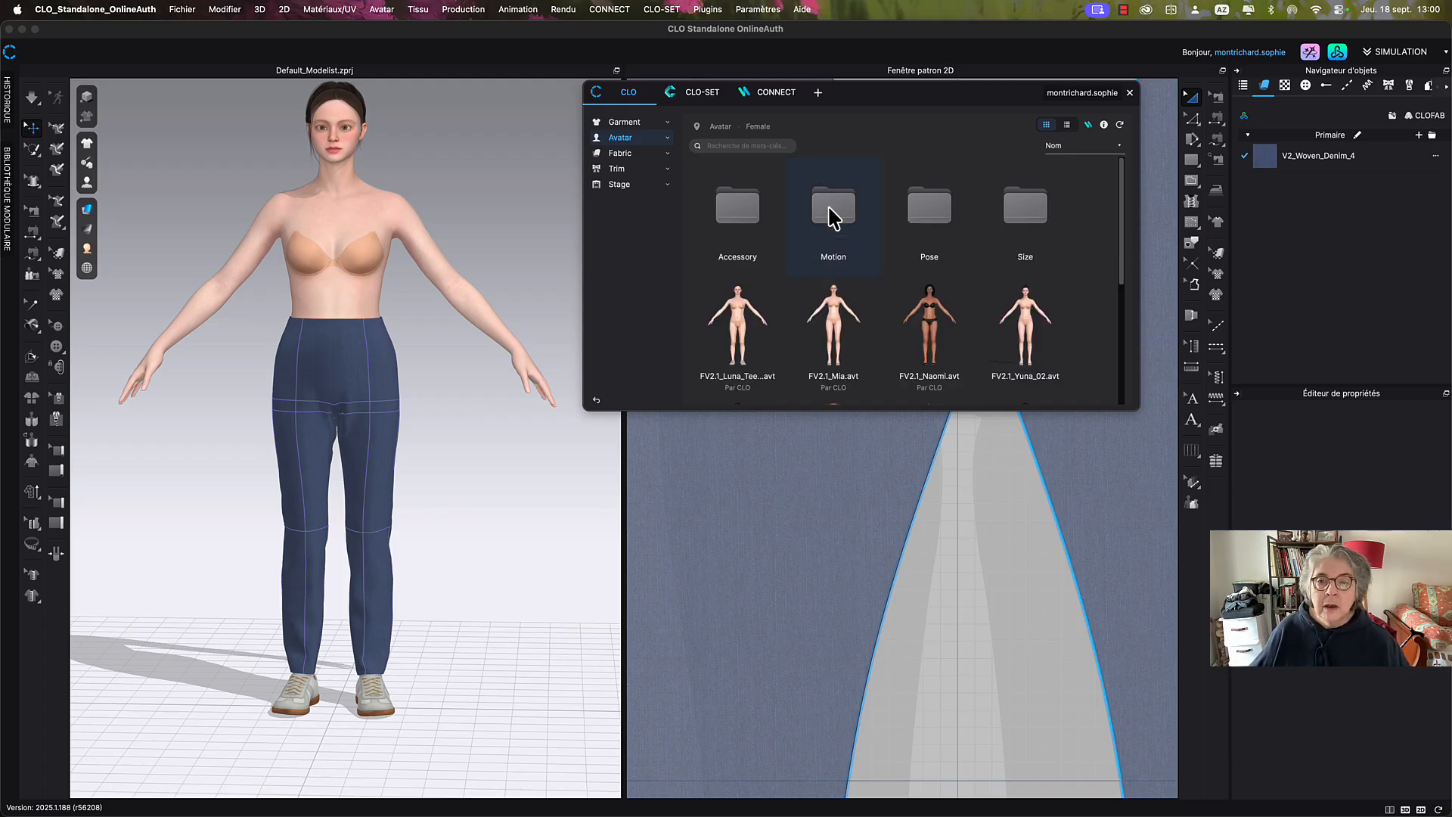
double_click(934, 216)
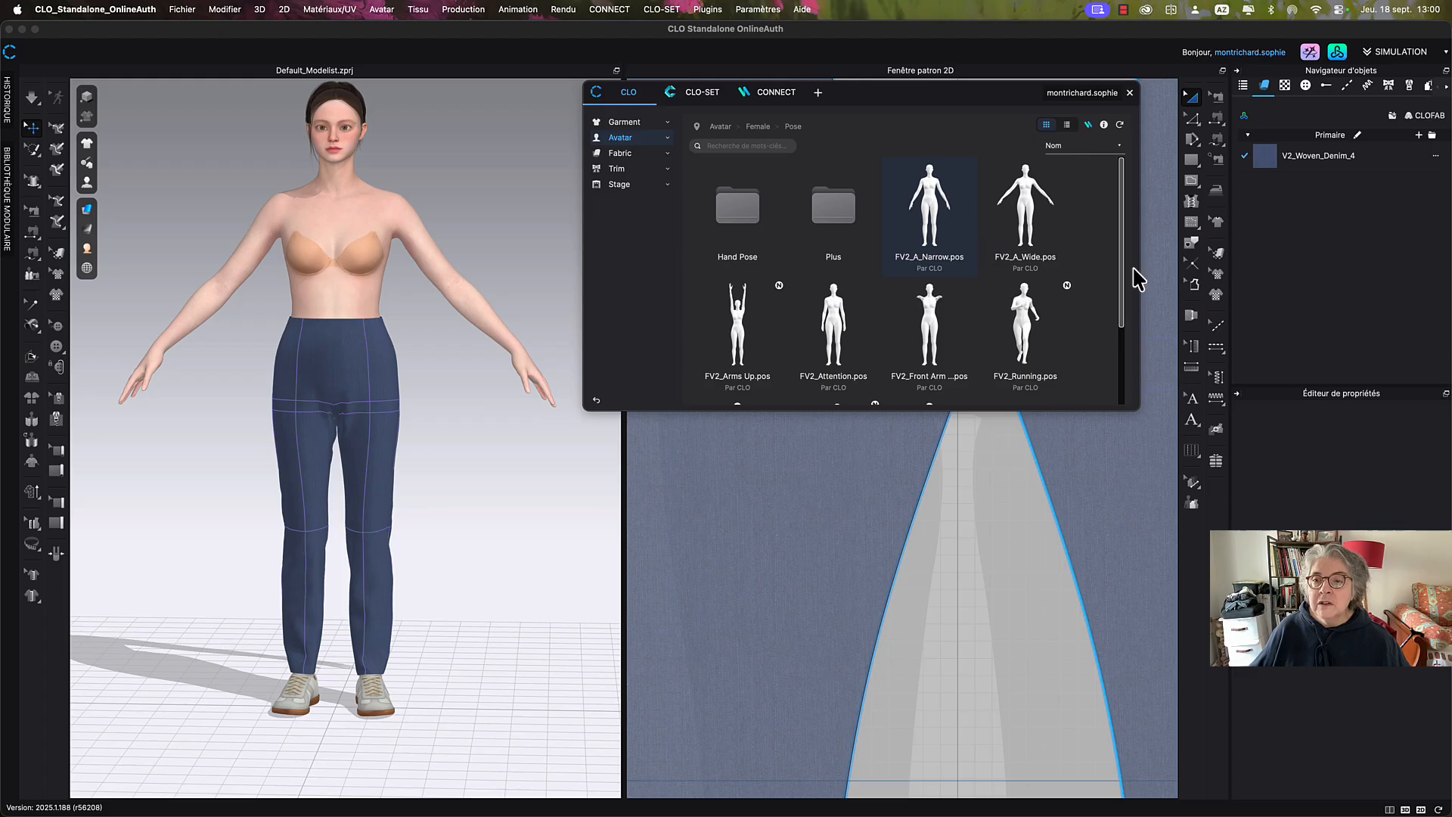
left_click_drag(1122, 276, 1125, 325)
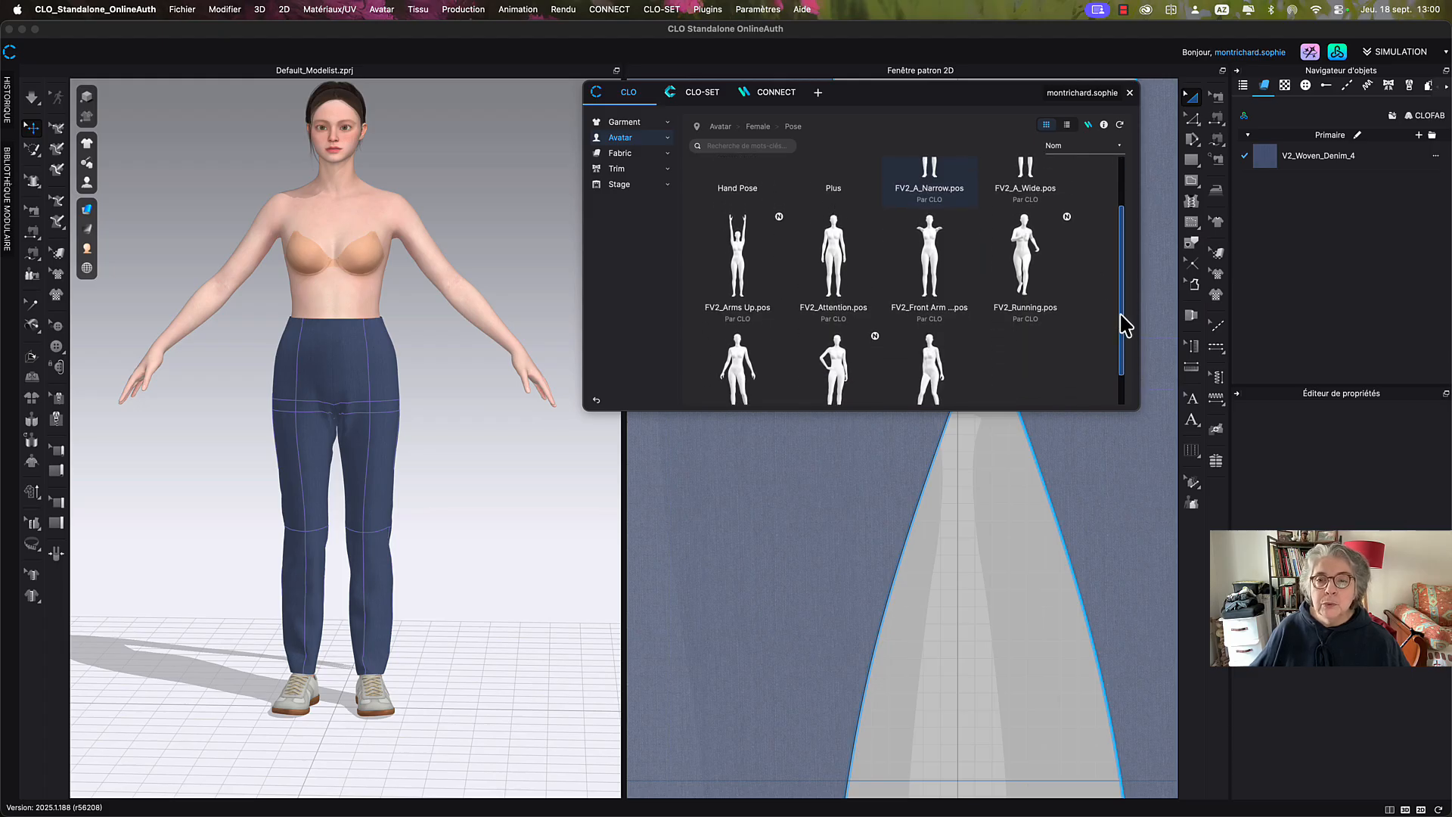
scroll(1125, 318, "up", 3)
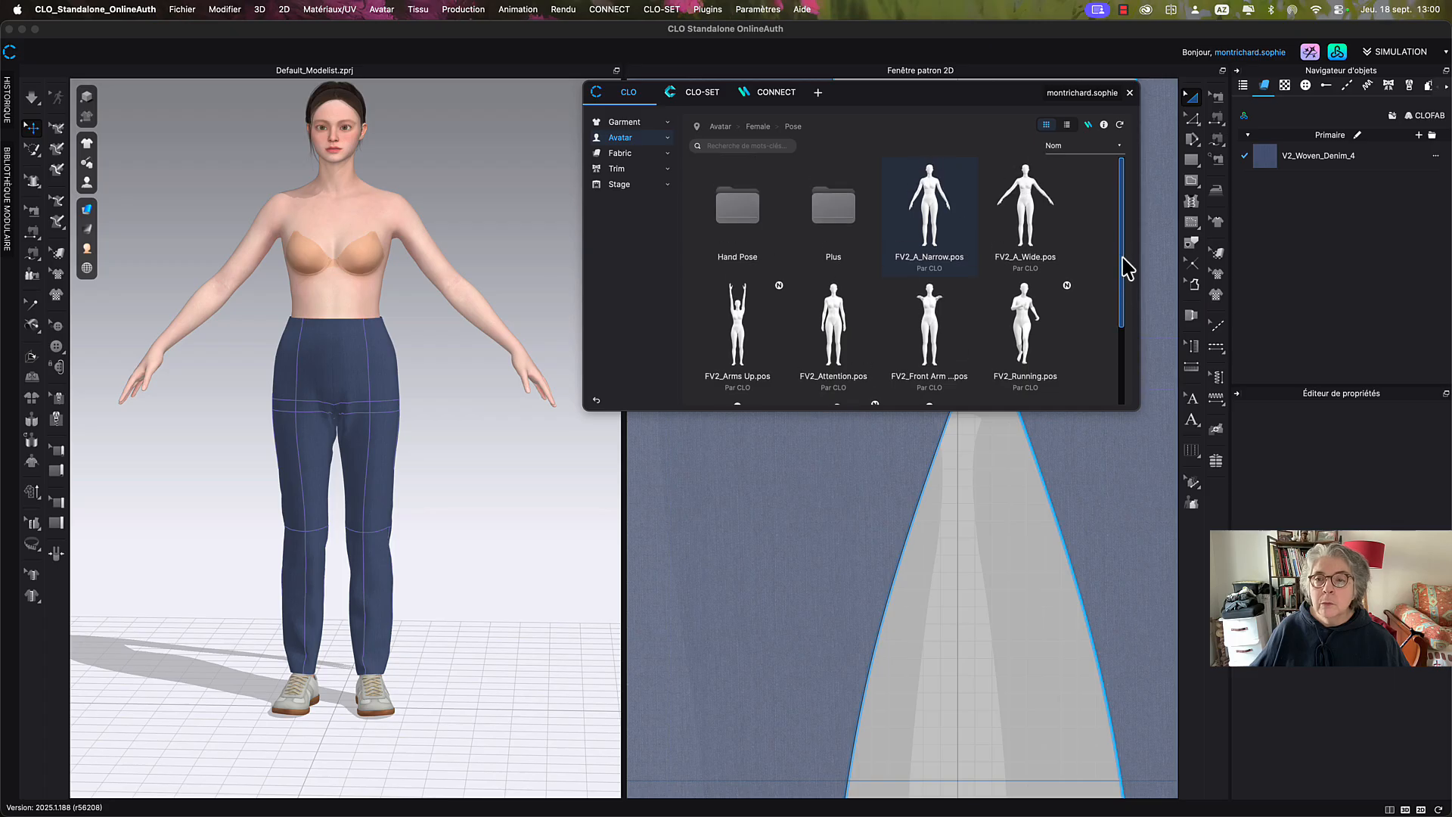
left_click(1130, 92)
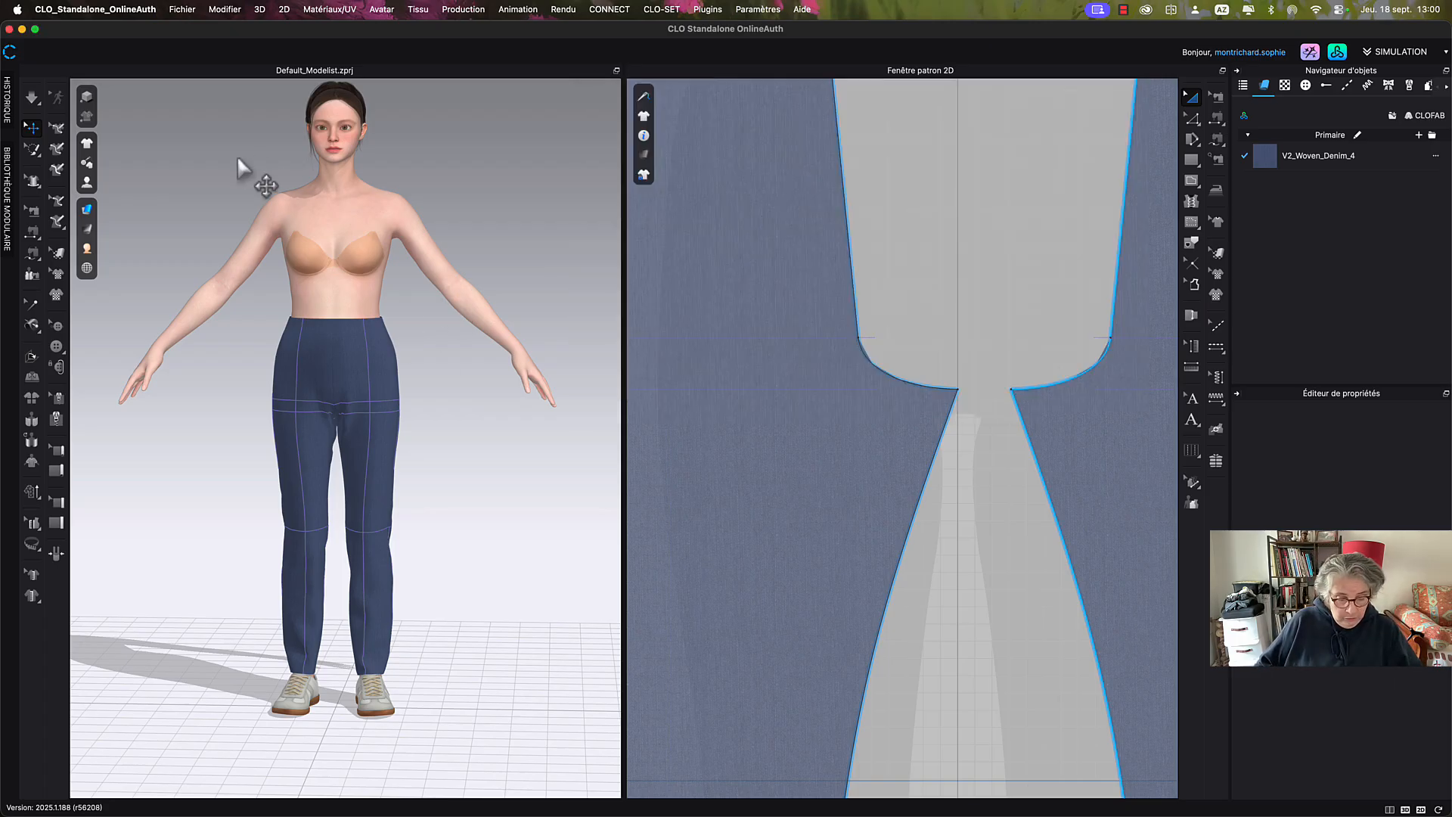
Show the avatar's joints, rotate the Right_thigh joint outward to spread the legs while simulating, settle the crotch fabric, and hide the joints.
key("shift+x")
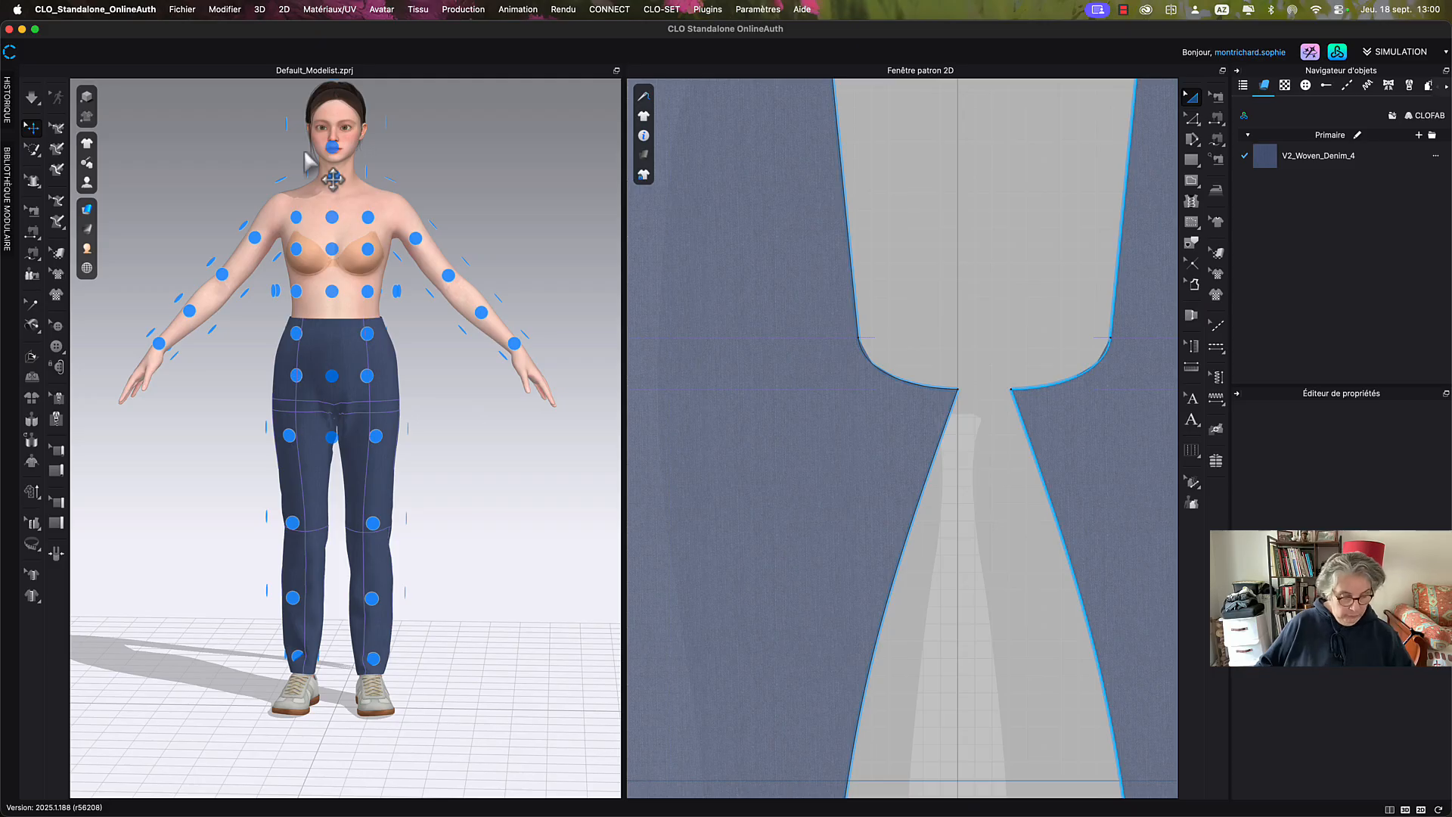
key("shift+x")
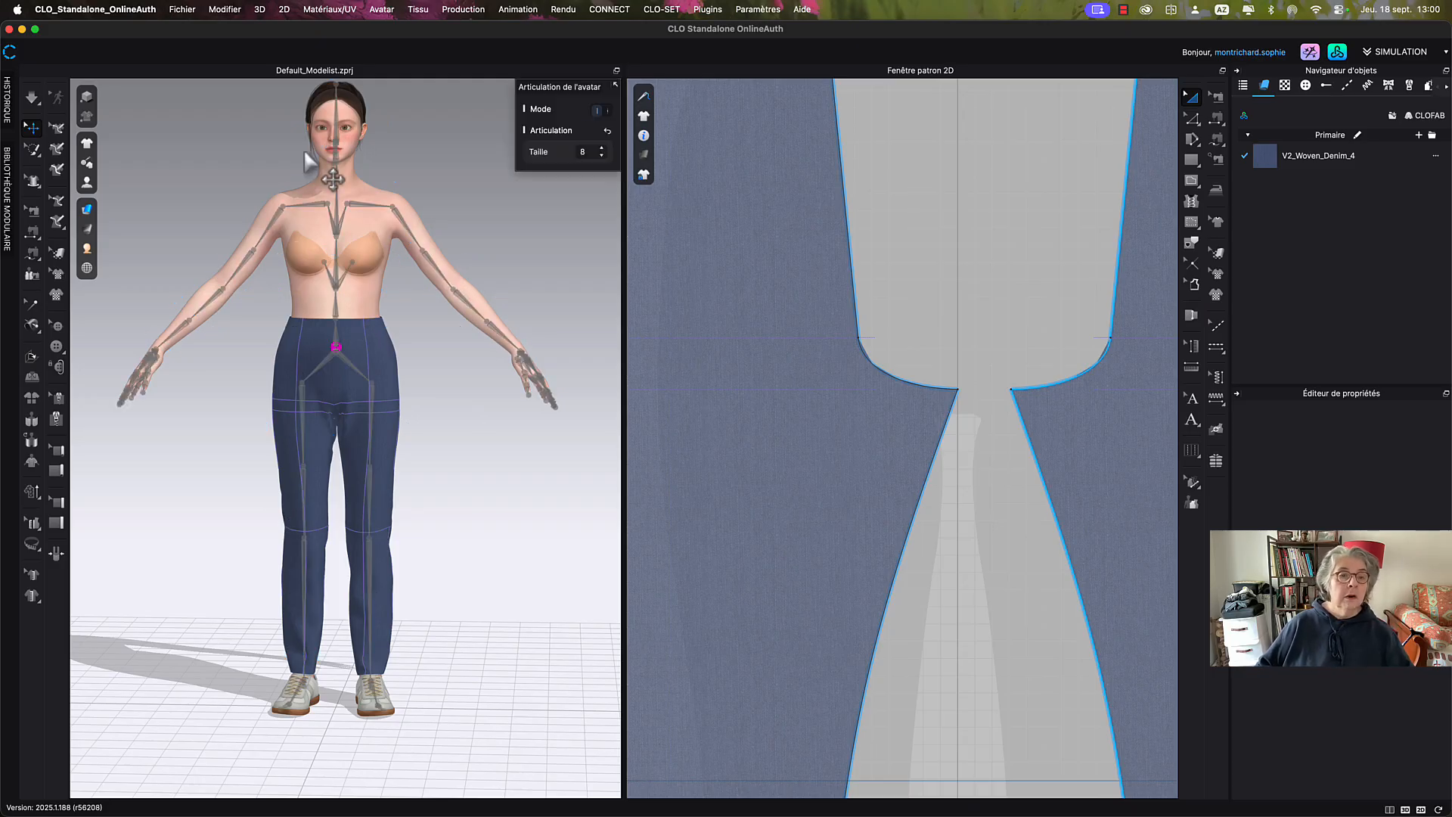
left_click(306, 385)
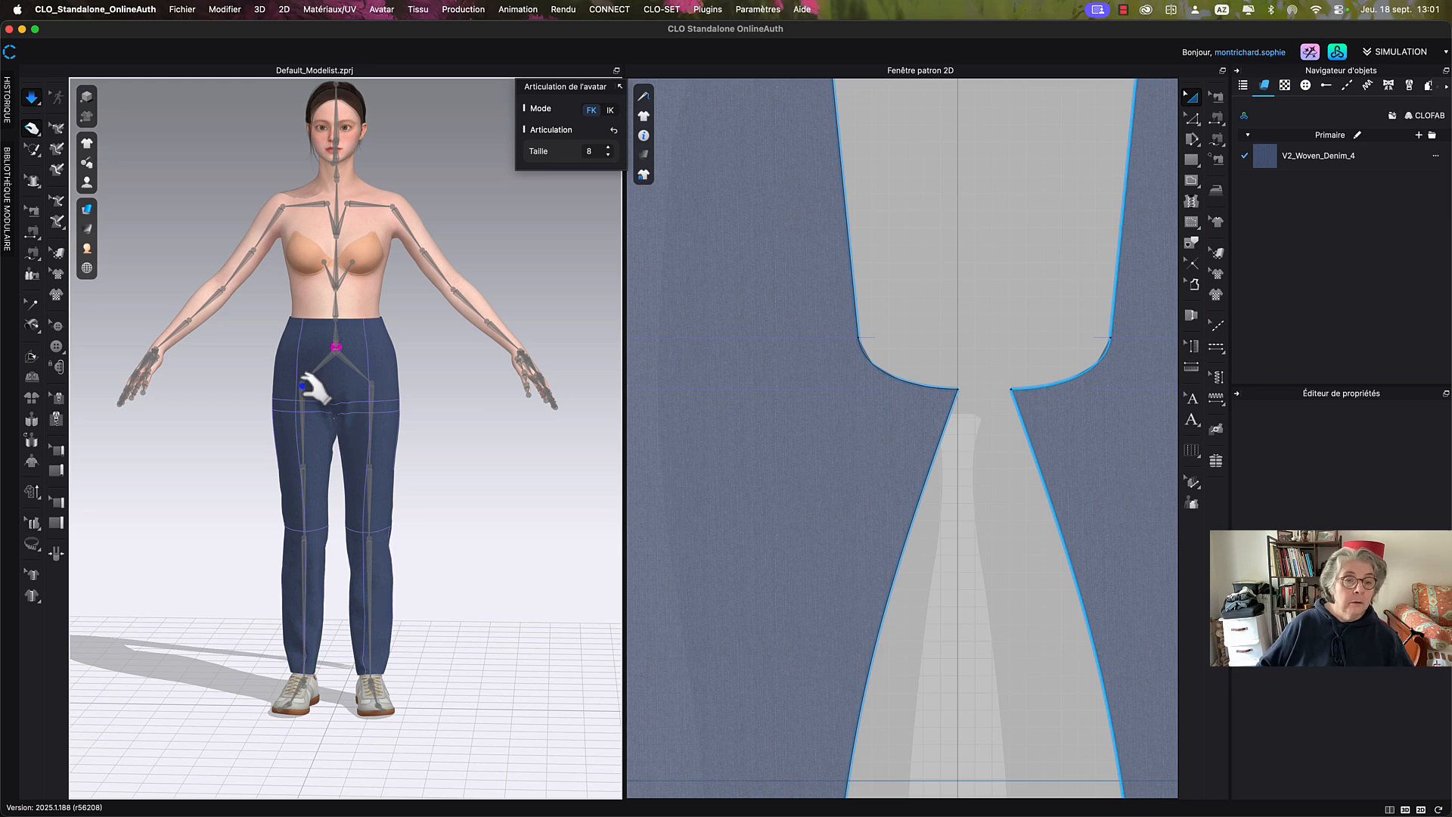
left_click(304, 386)
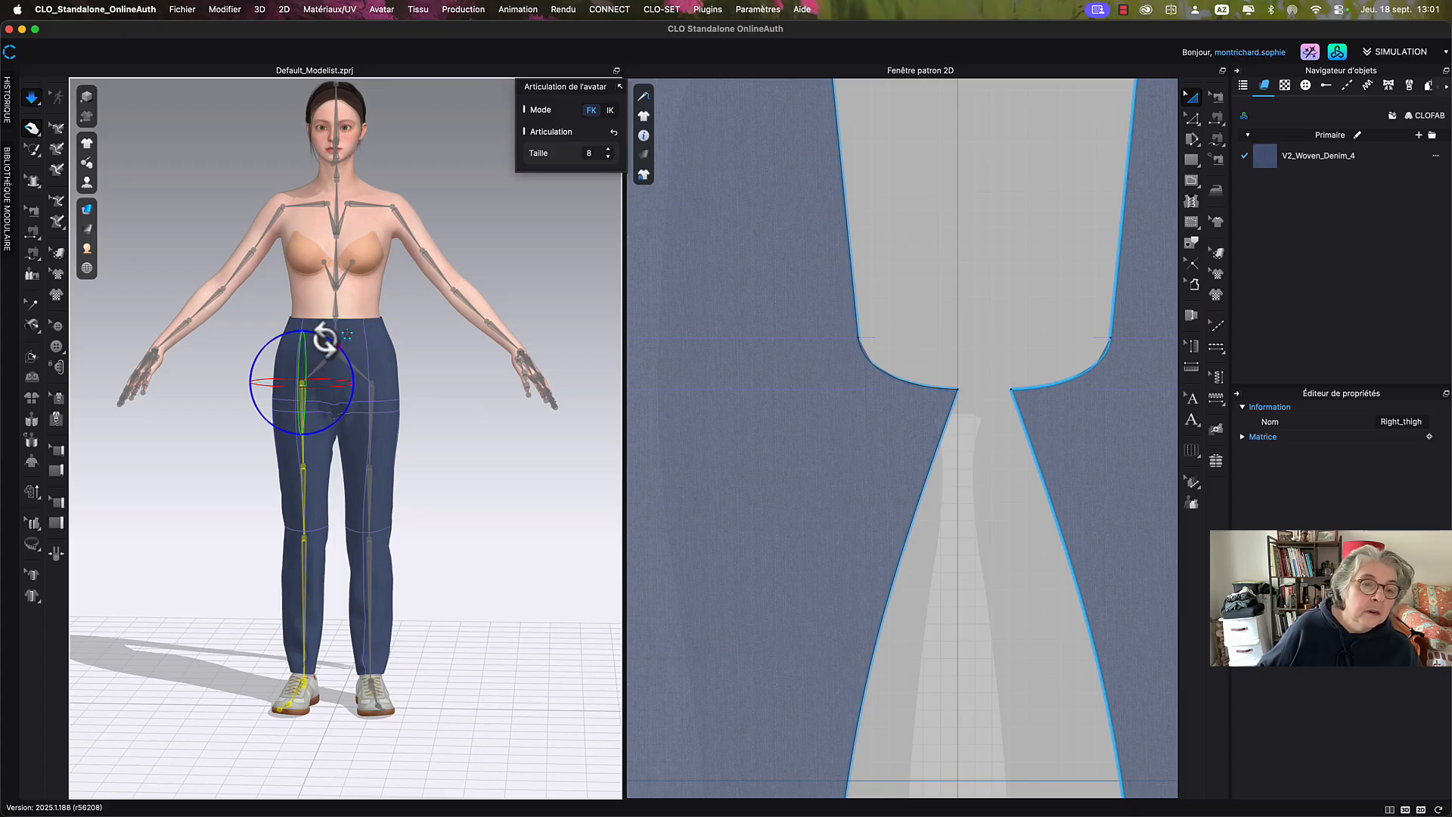
left_click_drag(324, 340, 333, 343)
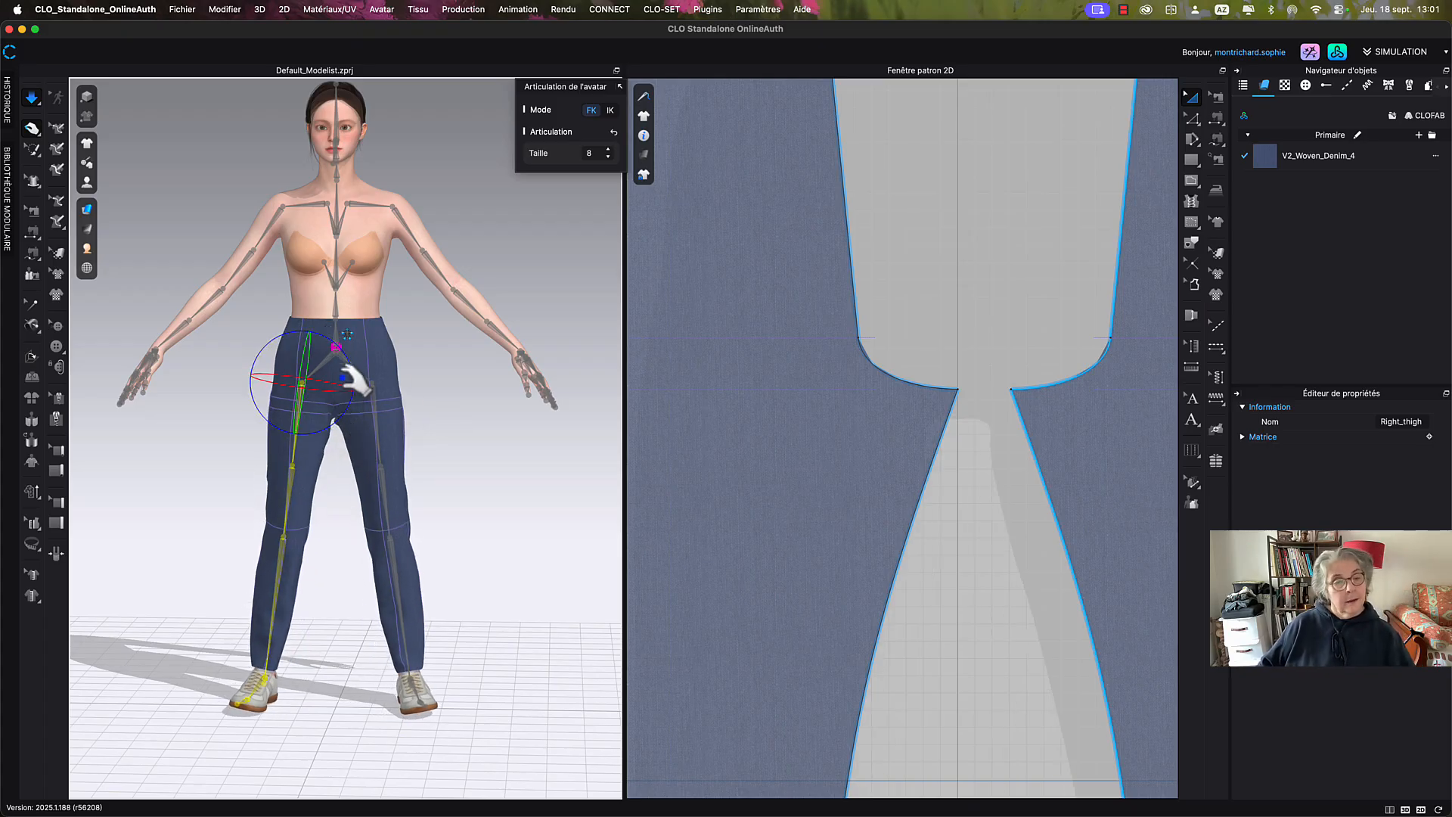
left_click_drag(348, 362, 345, 364)
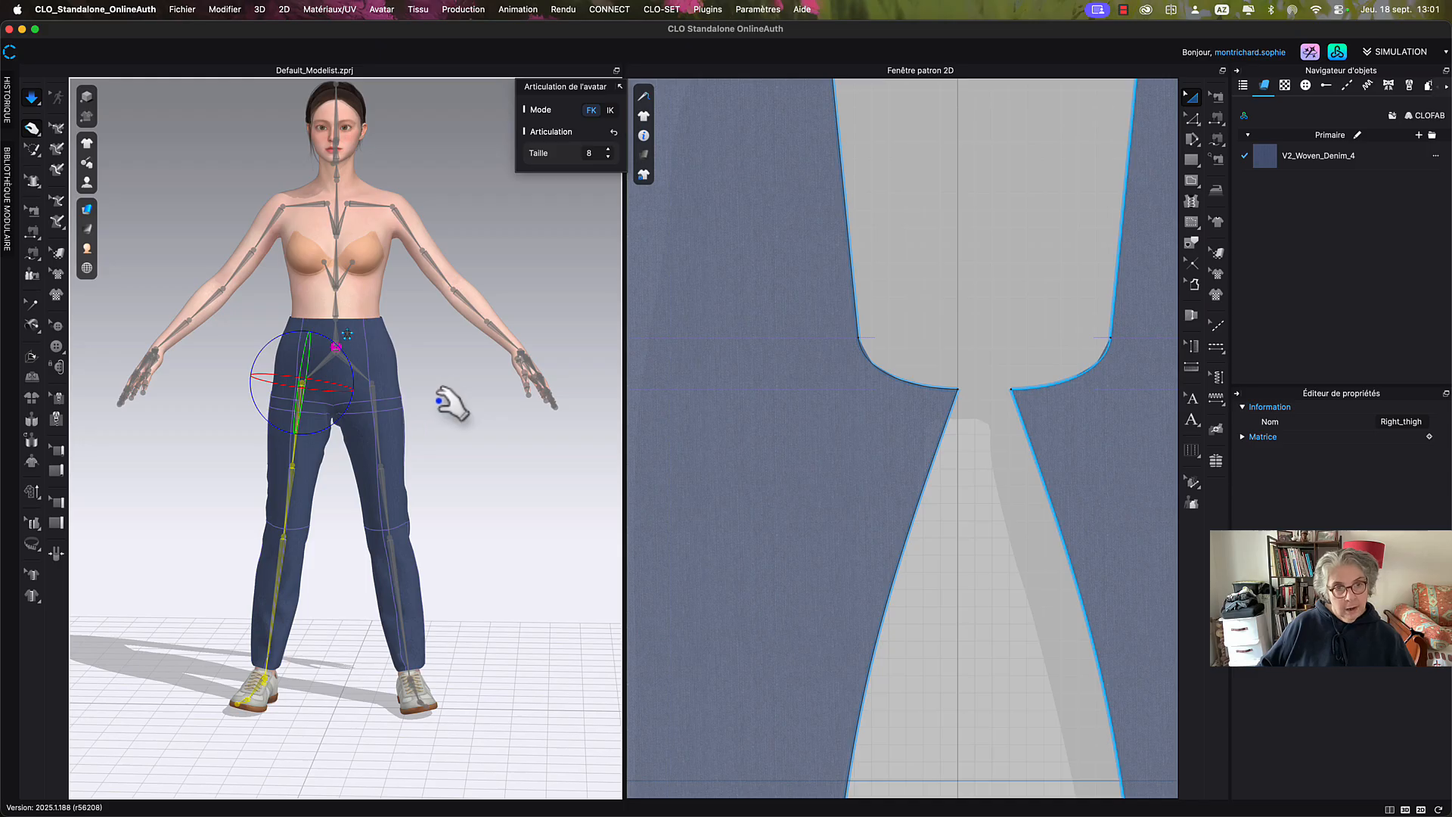
key("q")
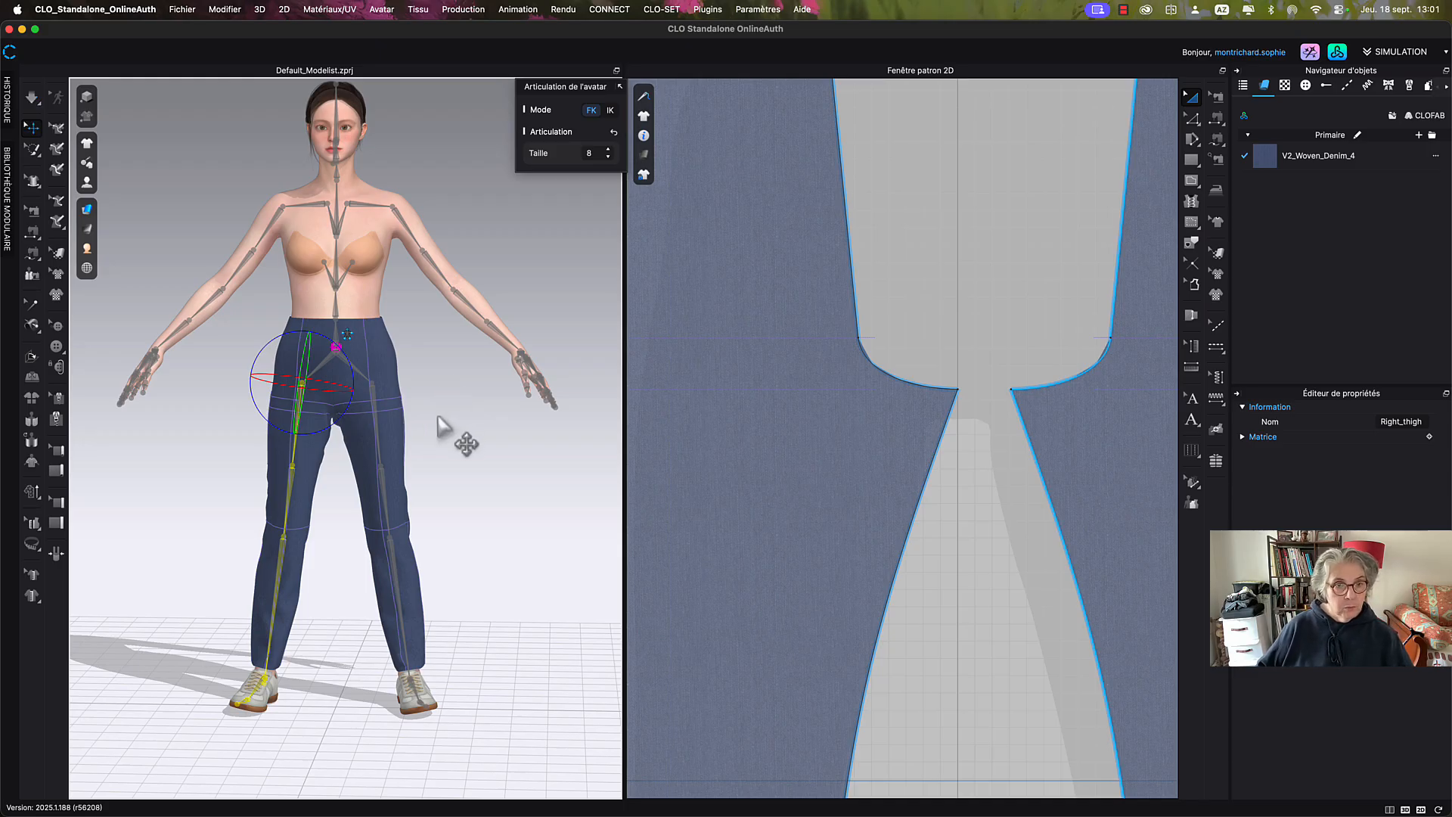
key("shift+x")
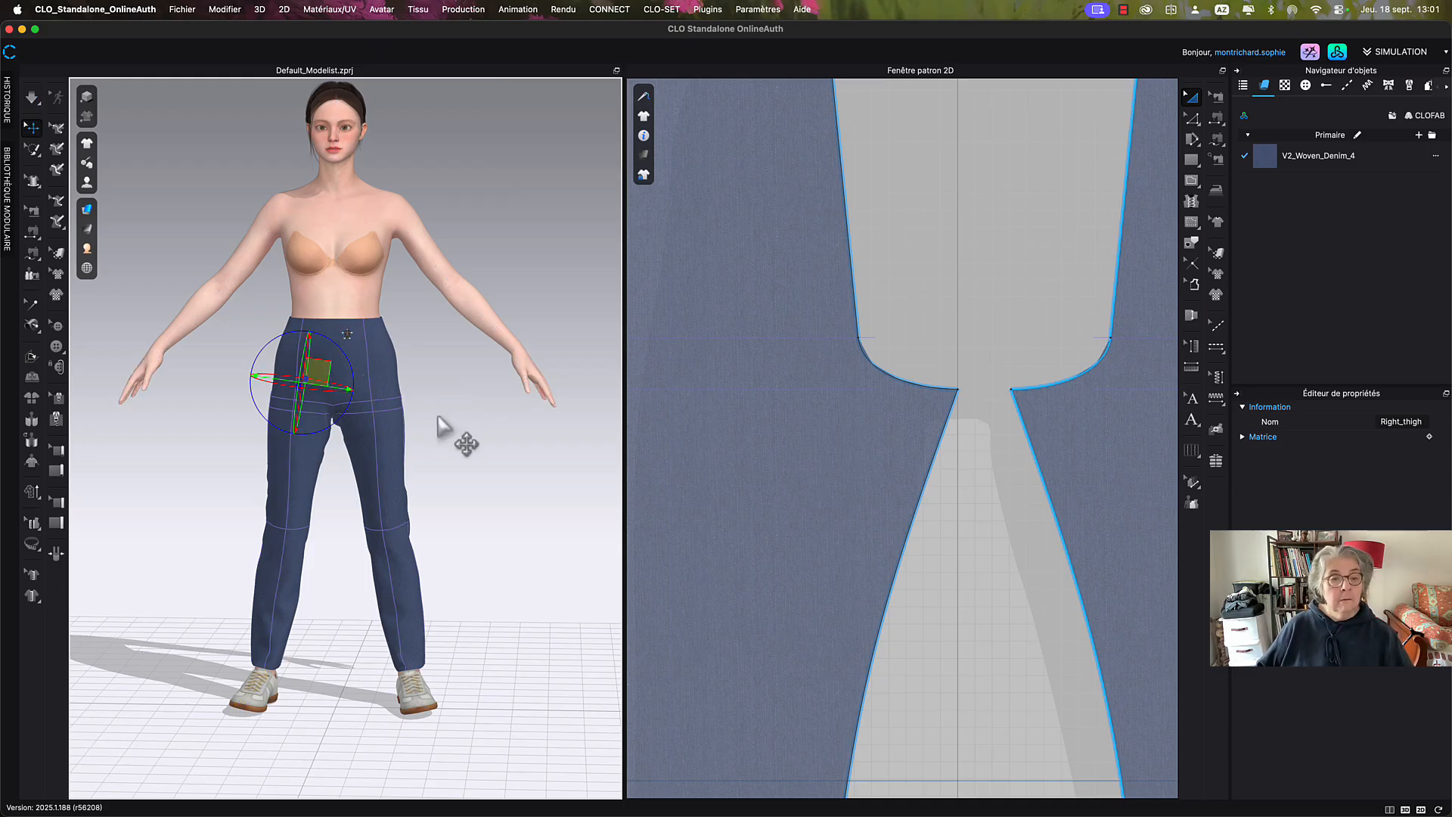
Simulate and pull the fabric at the top of the left inseam, and inspect the crotch seam from below.
left_click(438, 387)
scroll(398, 359, "up", 5)
scroll(345, 402, "up", 3)
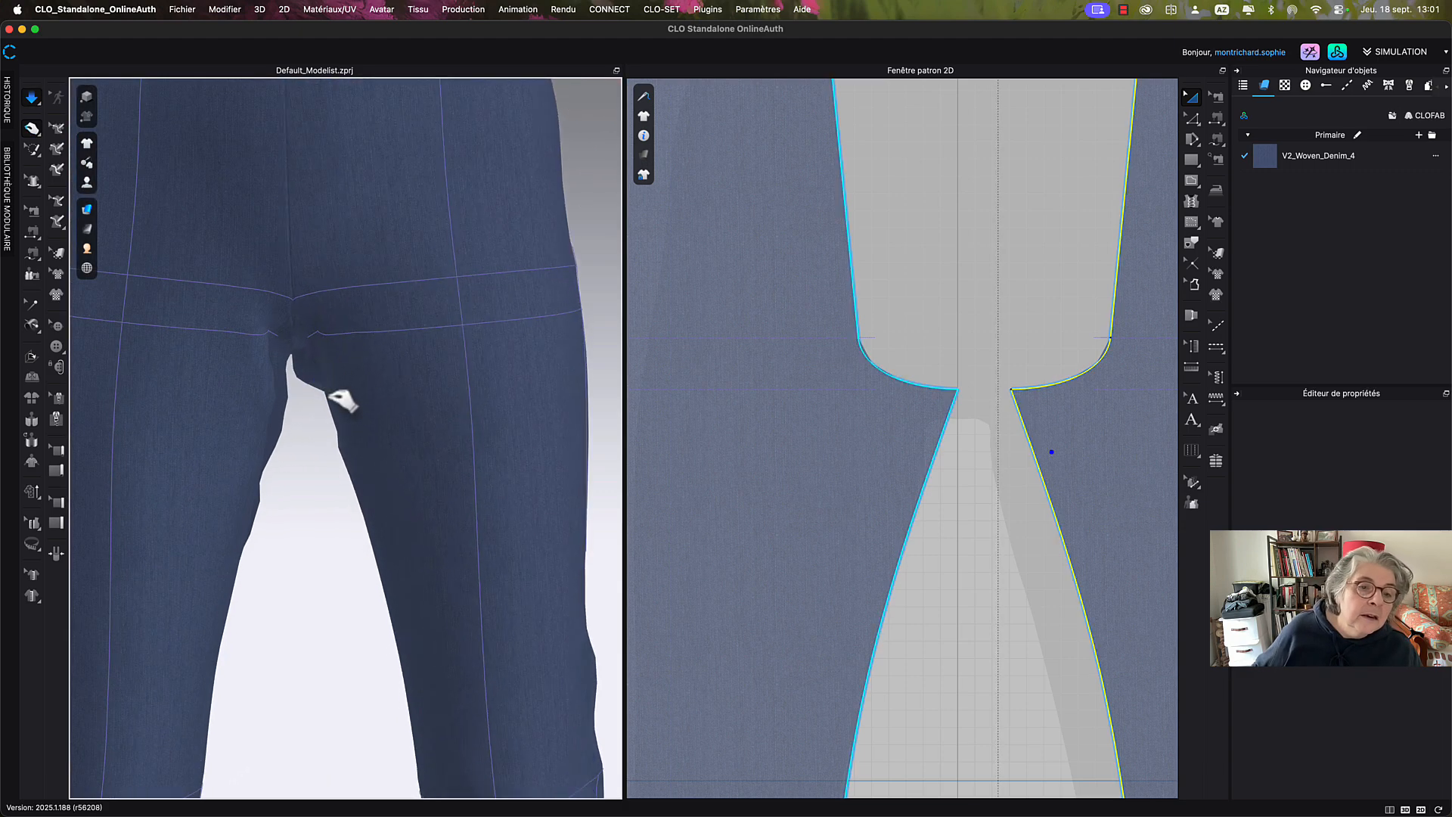
left_click(325, 386)
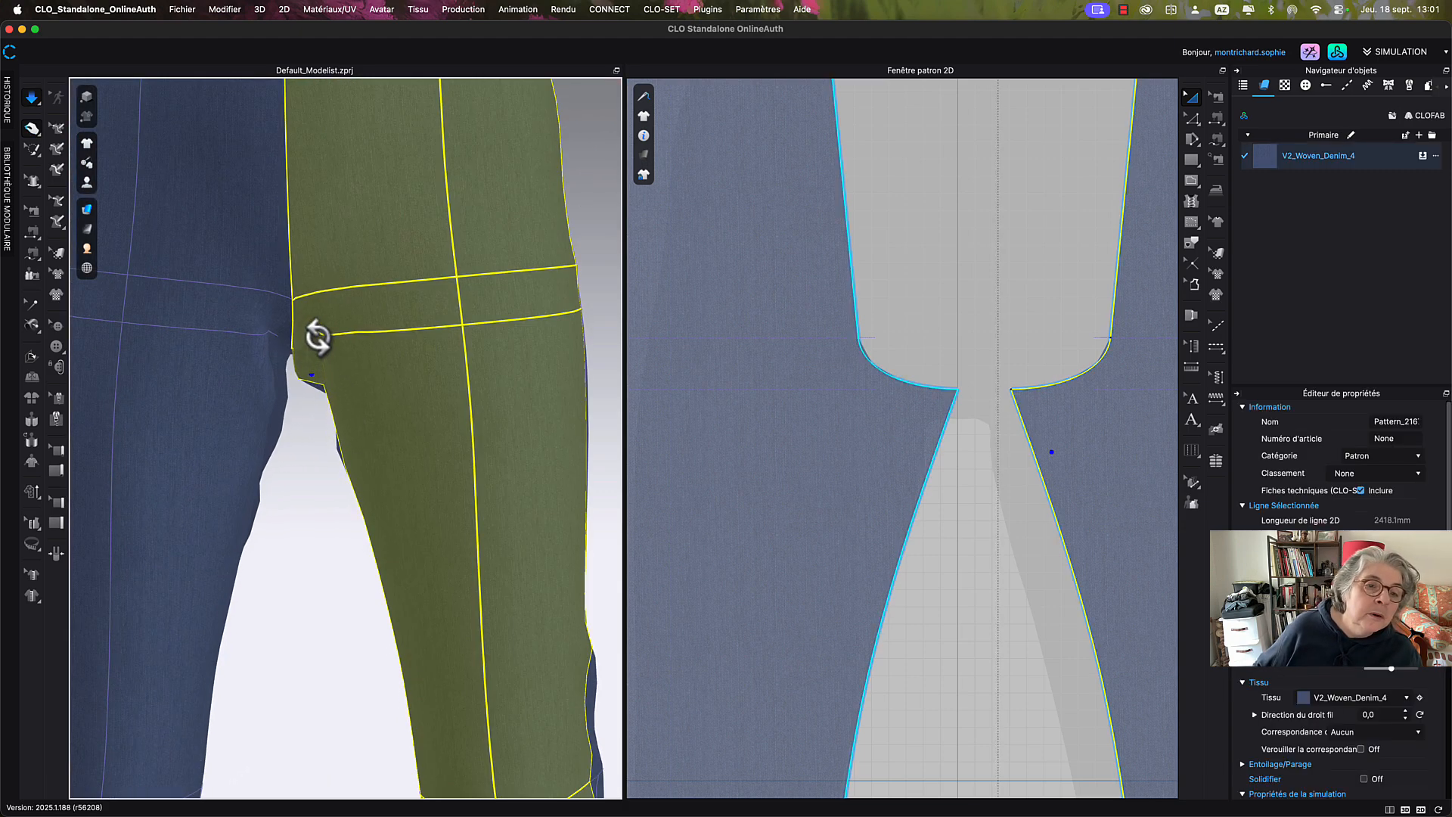
right_click_drag(314, 334, 333, 301)
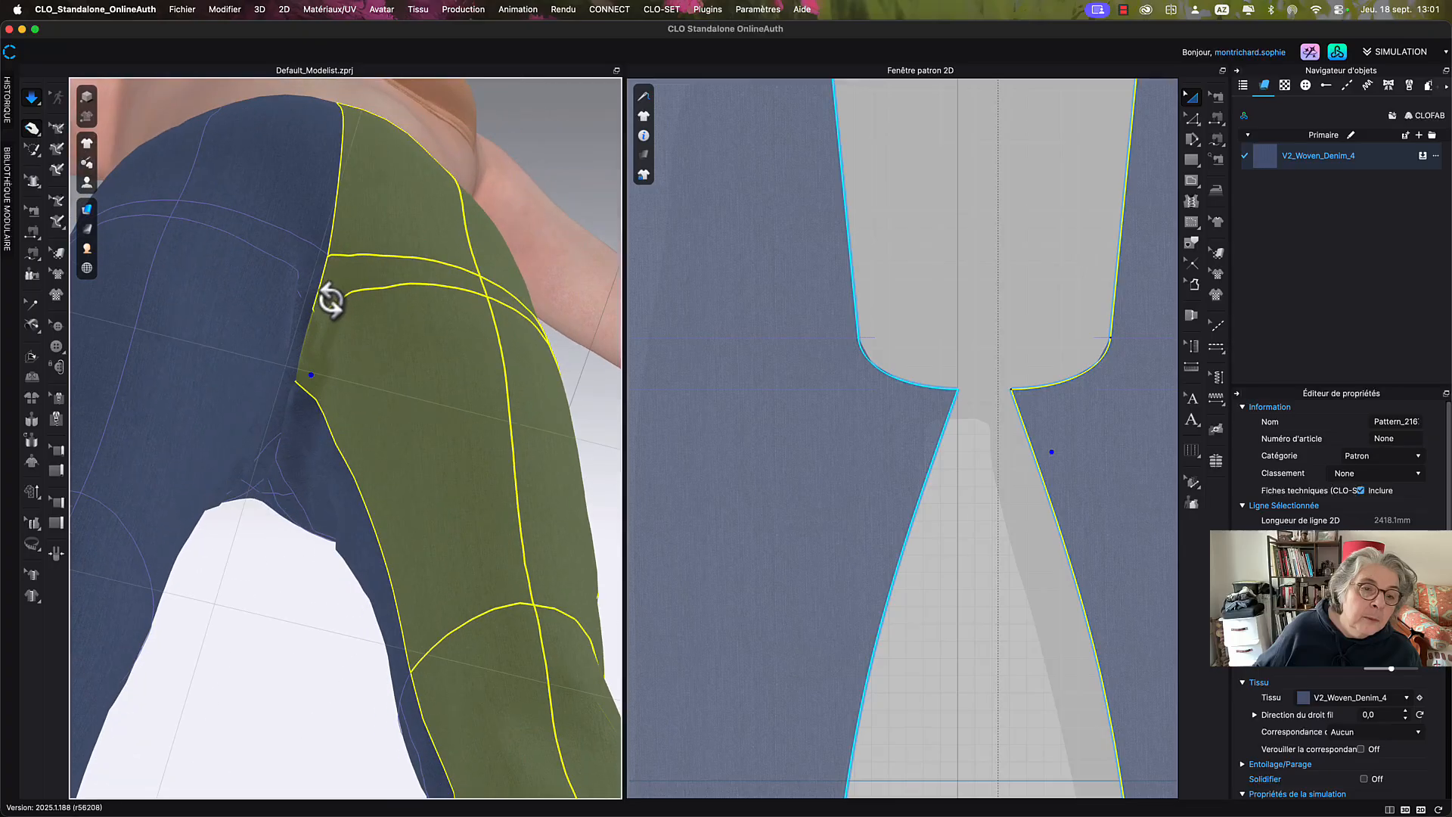
Place the front trouser piece beside the back piece in the 2D pattern window so their crotch points nearly meet.
scroll(968, 310, "down", 5)
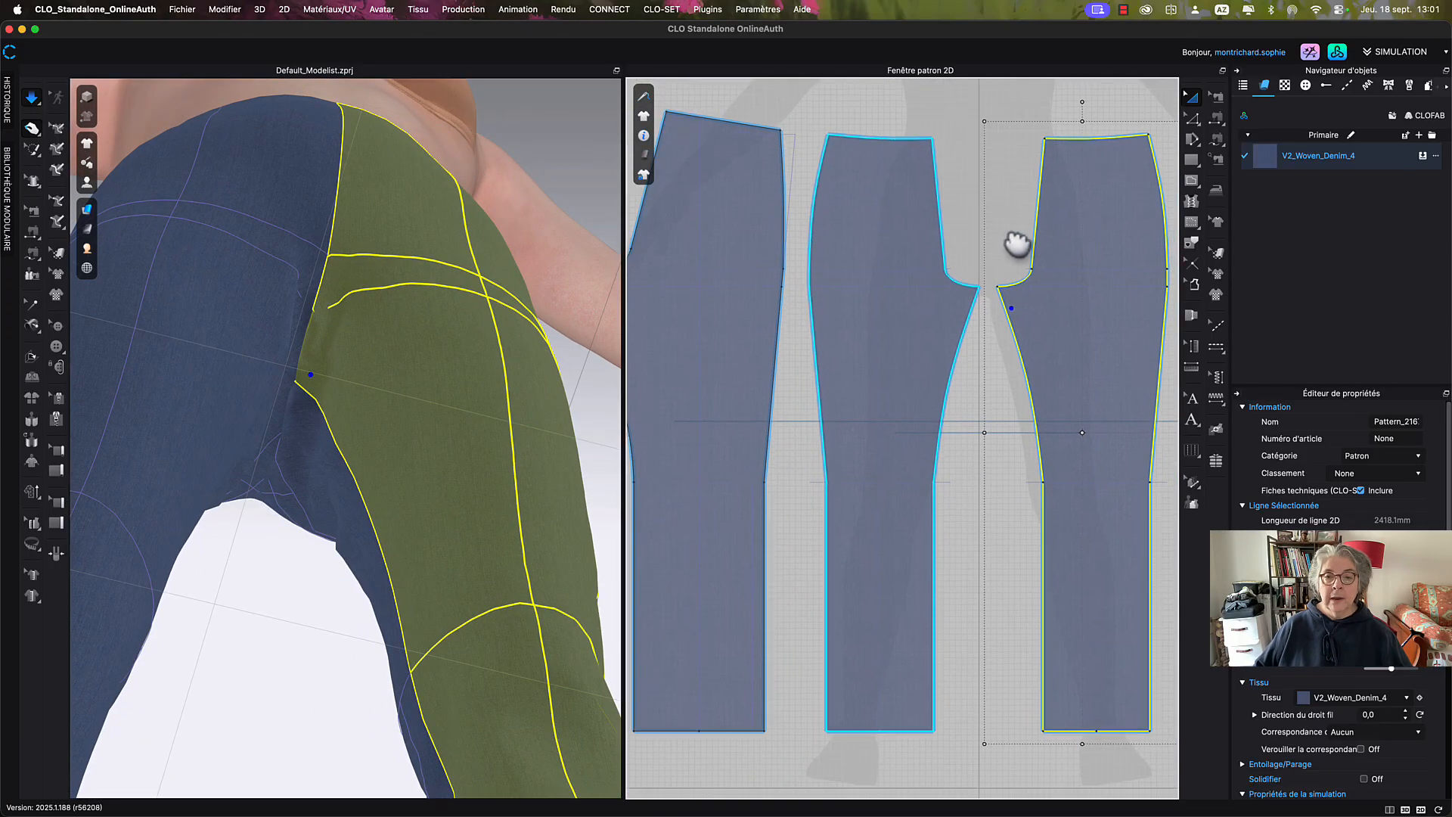
scroll(1060, 249, "up", 5)
left_click_drag(1097, 344, 724, 412)
scroll(869, 438, "down", 2)
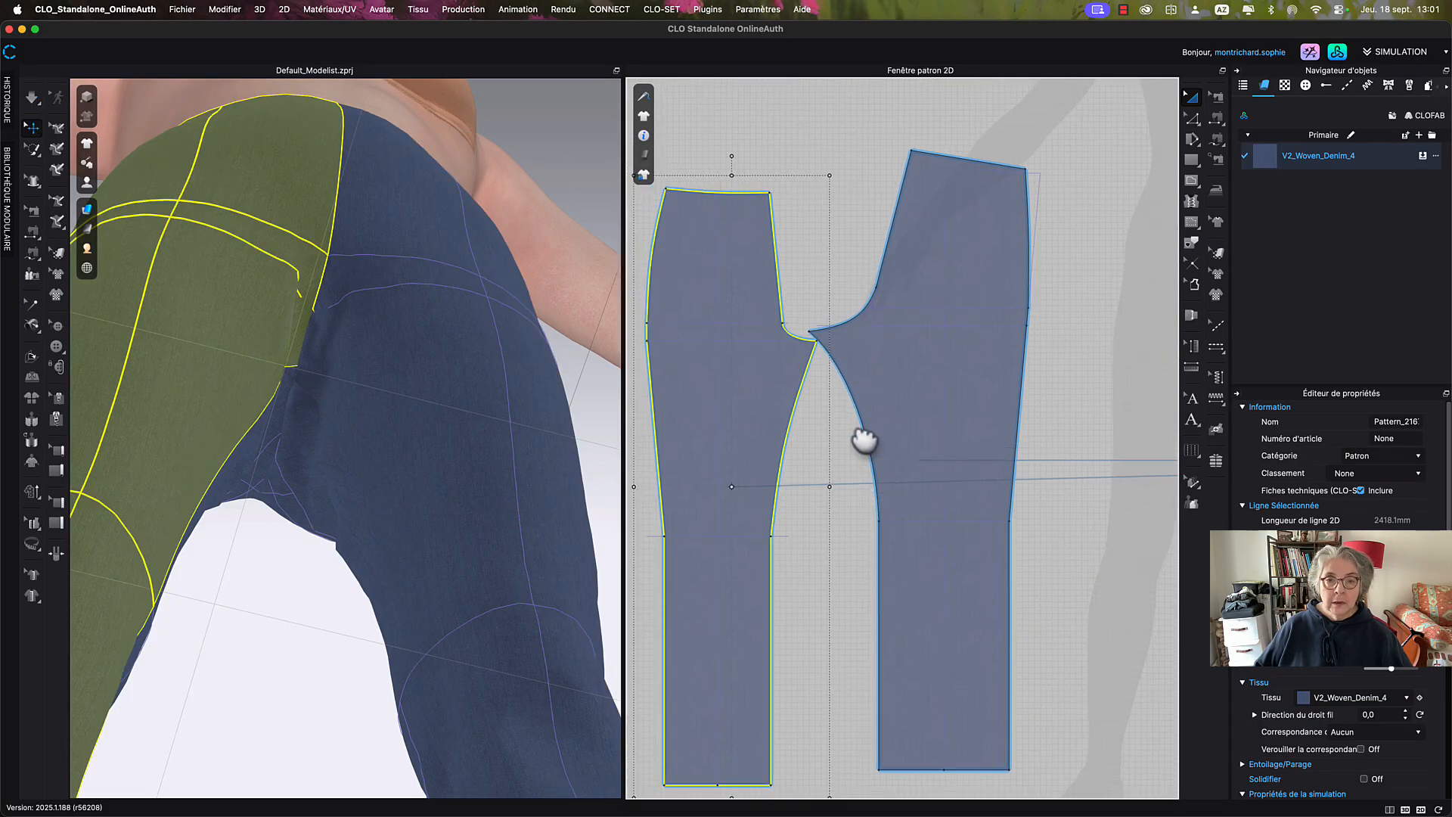
scroll(826, 314, "up", 5)
left_click(834, 190)
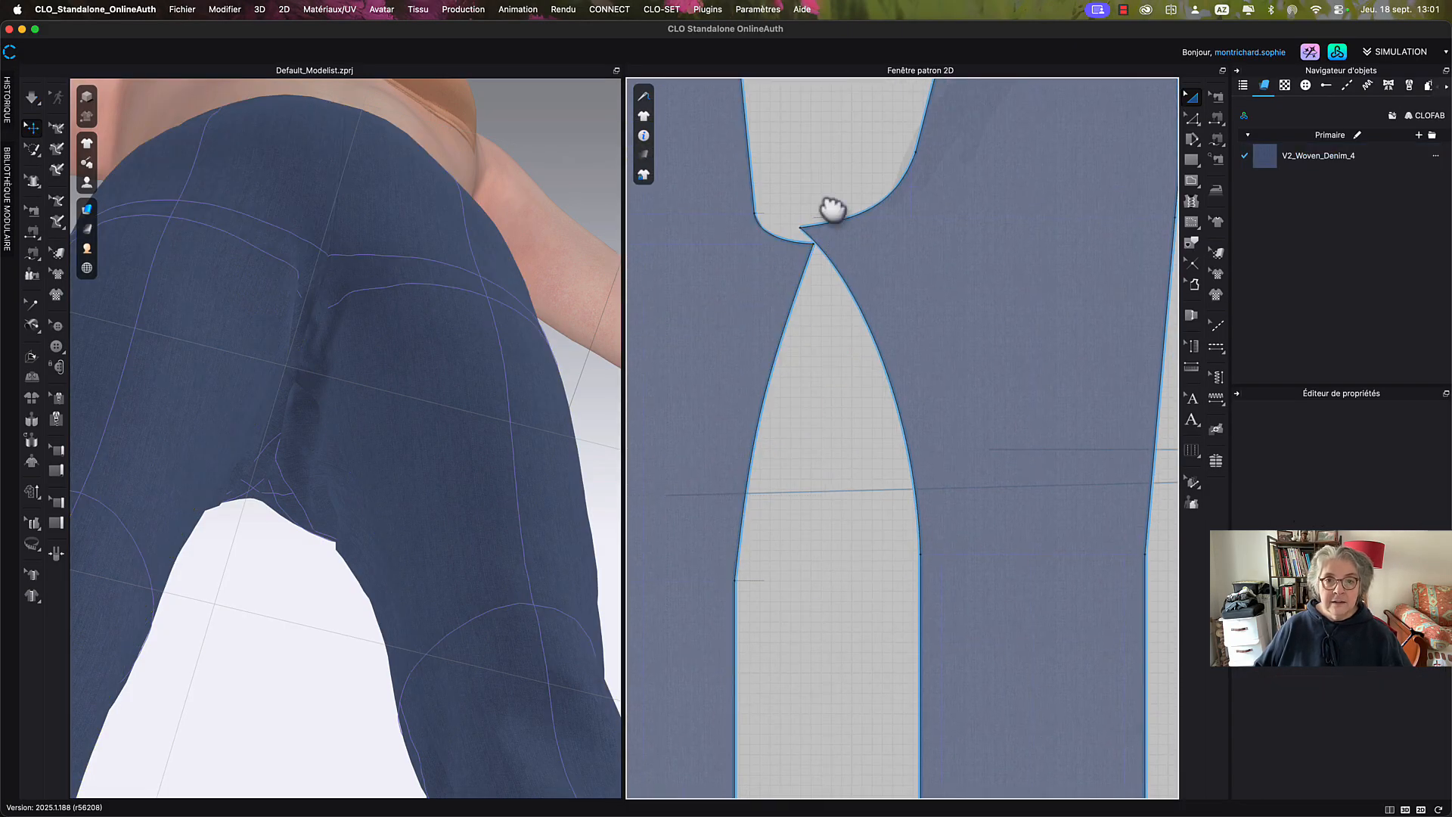
middle_click_drag(833, 211, 837, 226)
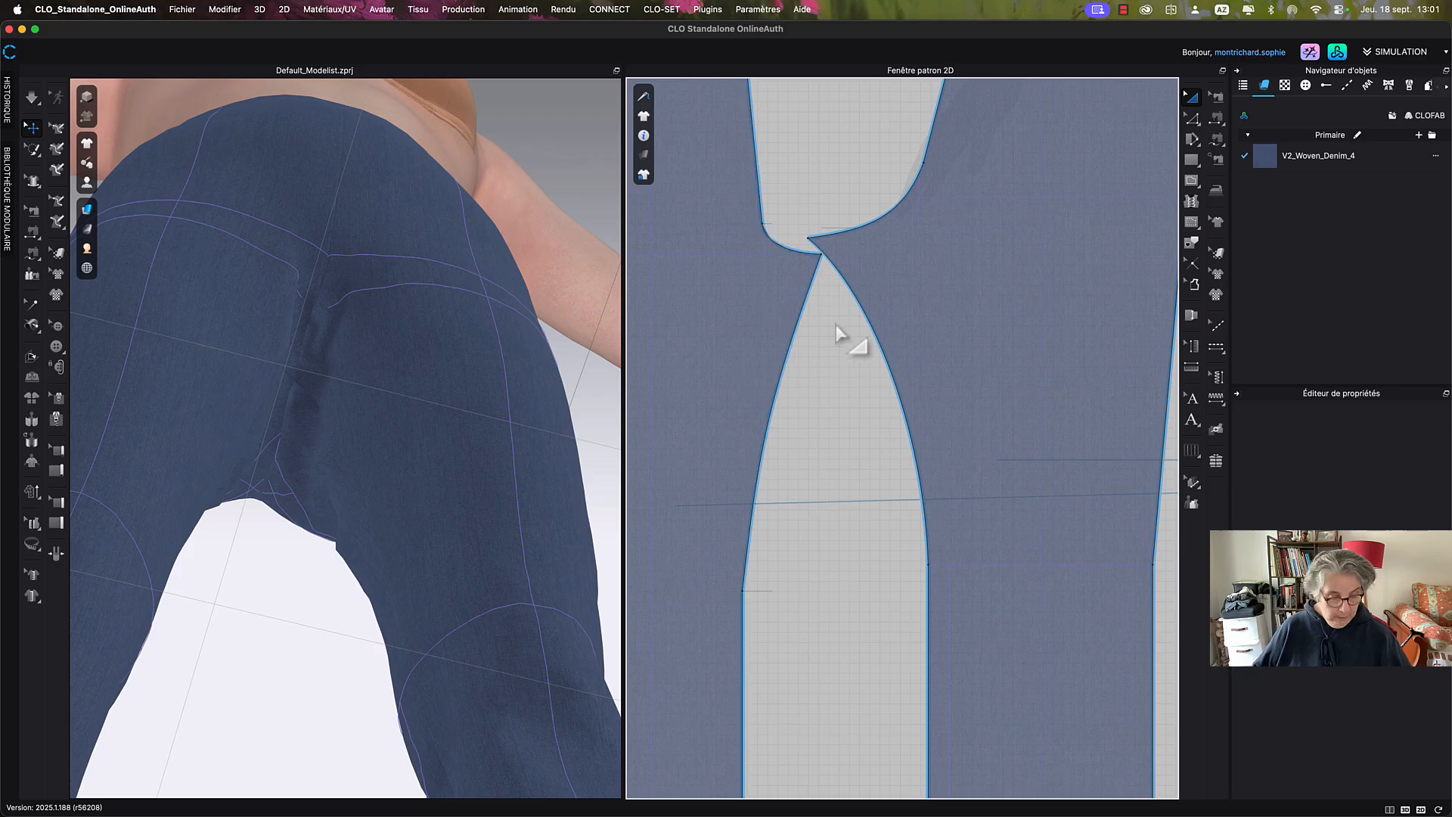
Match the front piece's inseam curve to the back piece's inseam curve using Correspondre with the Vers le début option.
key("z")
left_click(806, 301)
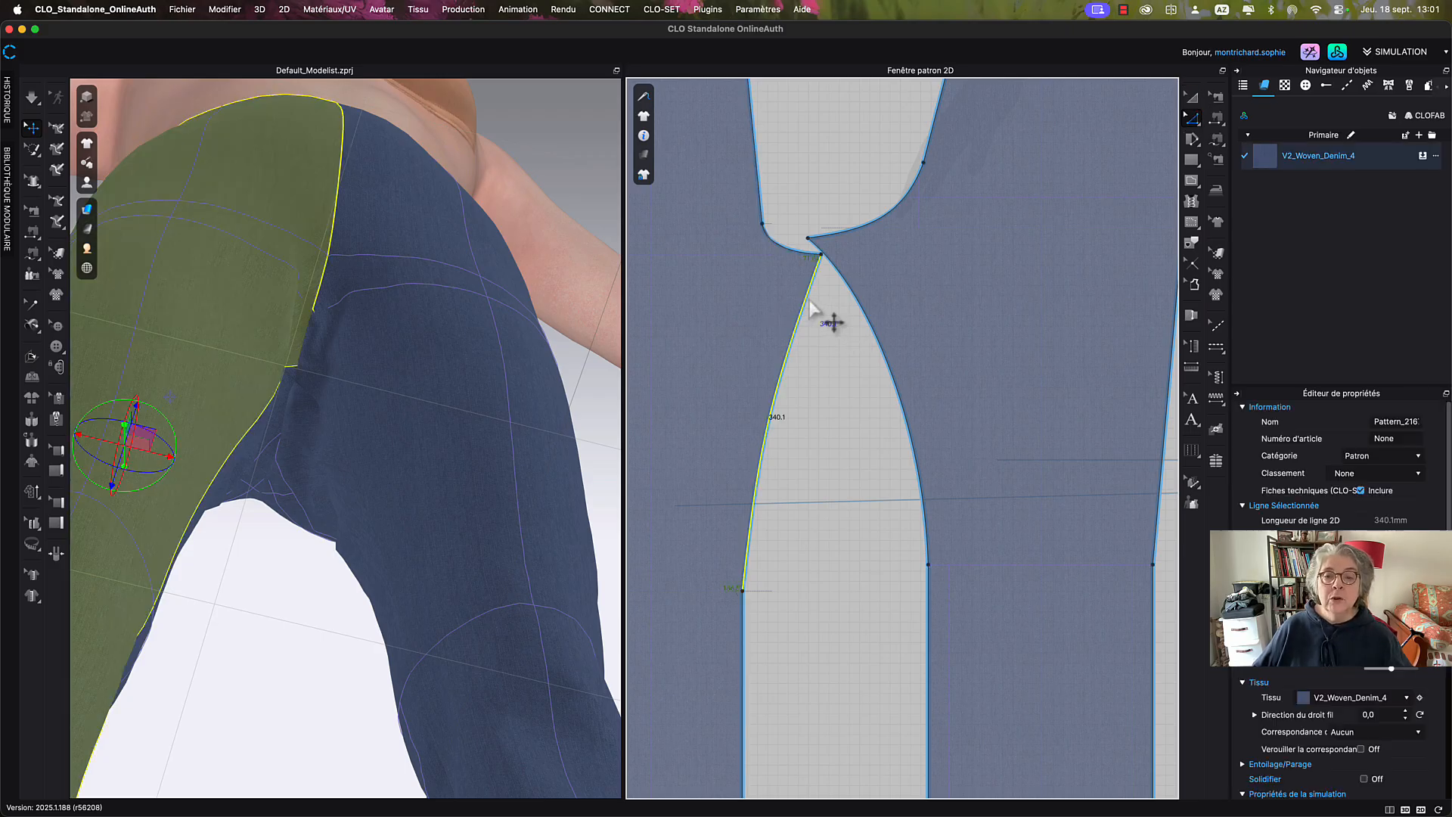
left_click(850, 299, "shift")
right_click(850, 295)
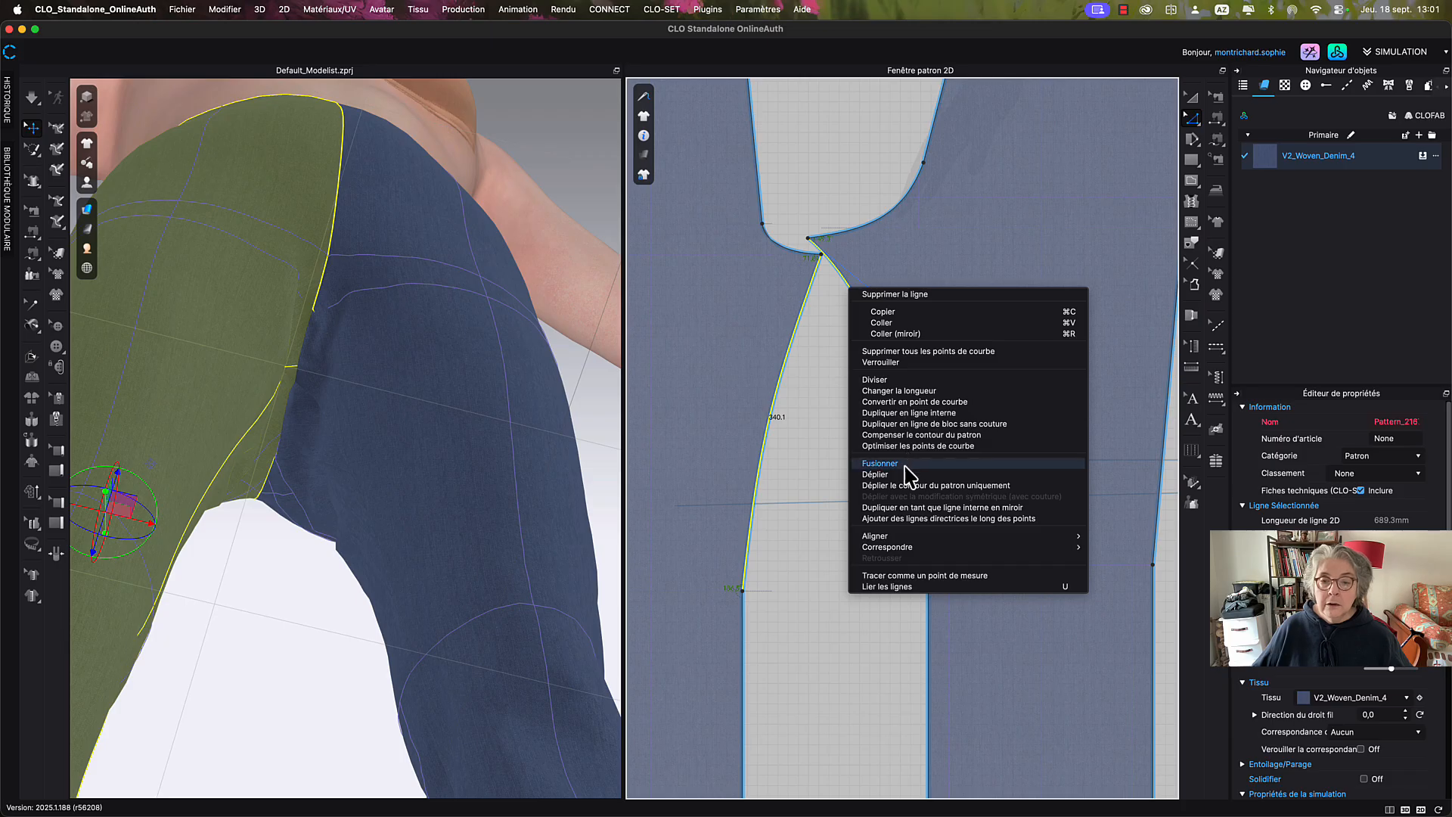
mouse_move(901, 548)
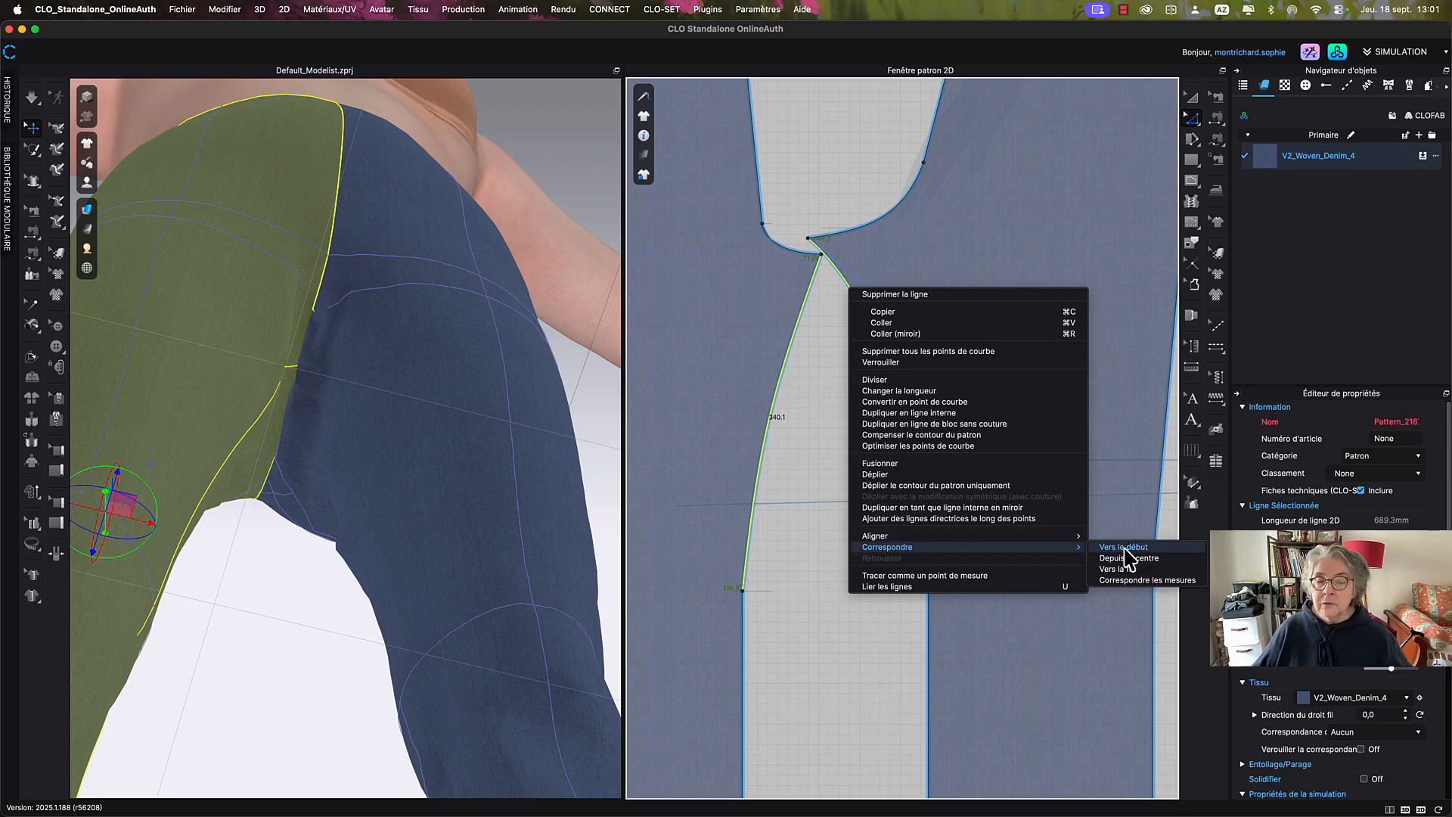
left_click(1124, 547)
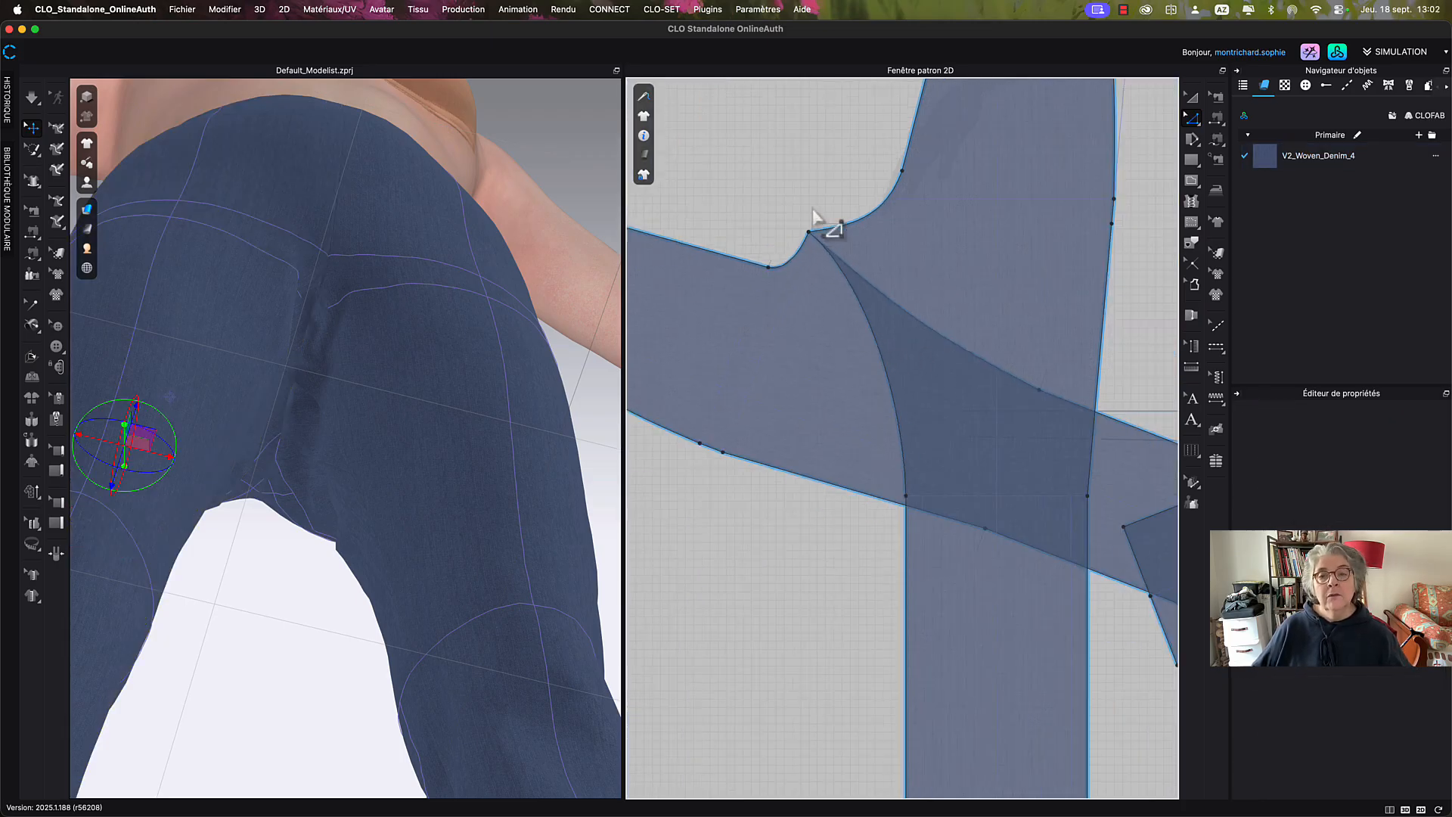
Move the upper point of the front crotch curve up along the centre front seam, about 193 mm from the waist.
middle_click_drag(812, 210, 814, 273)
scroll(815, 262, "up", 2)
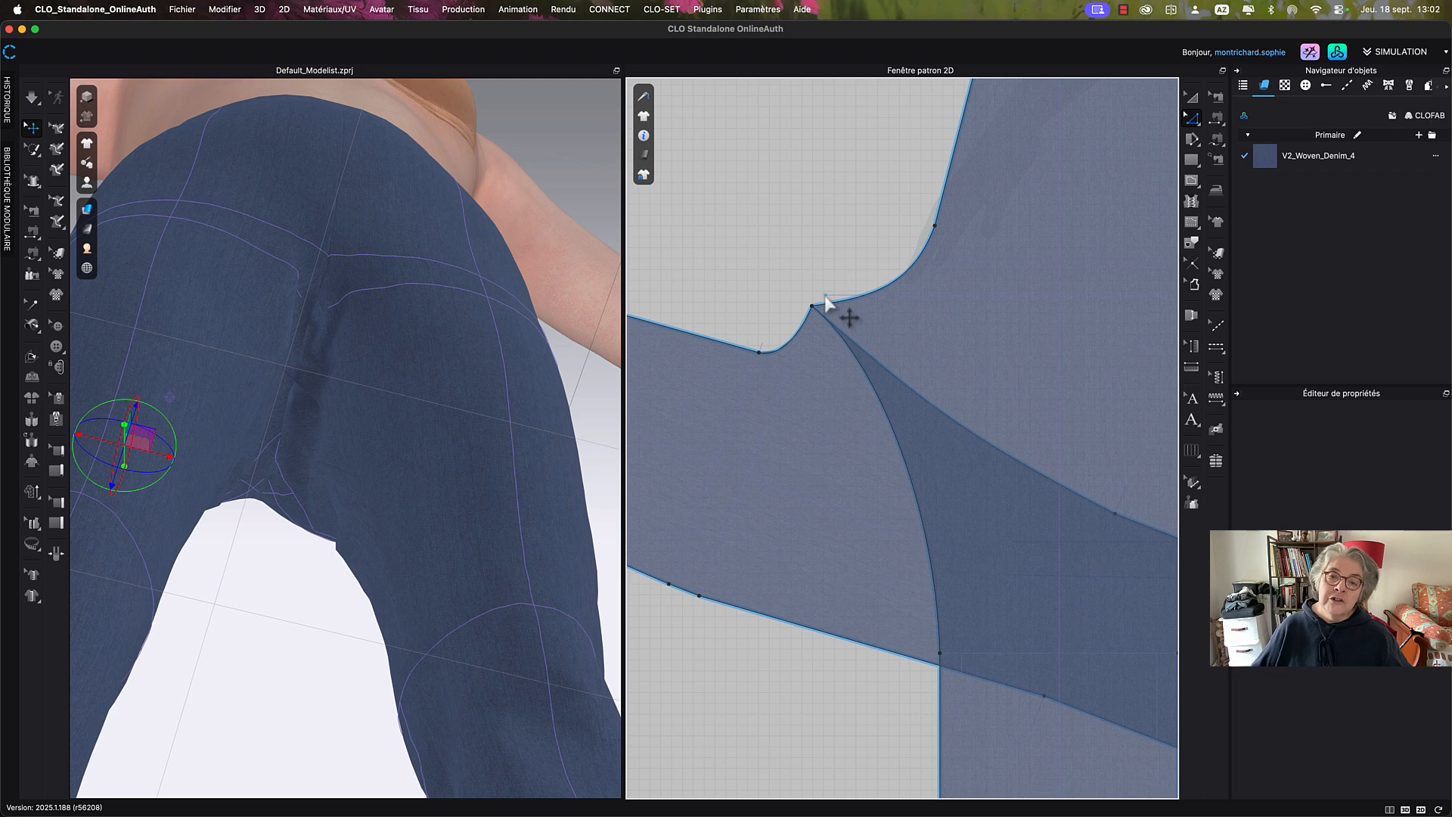
scroll(829, 306, "up", 2)
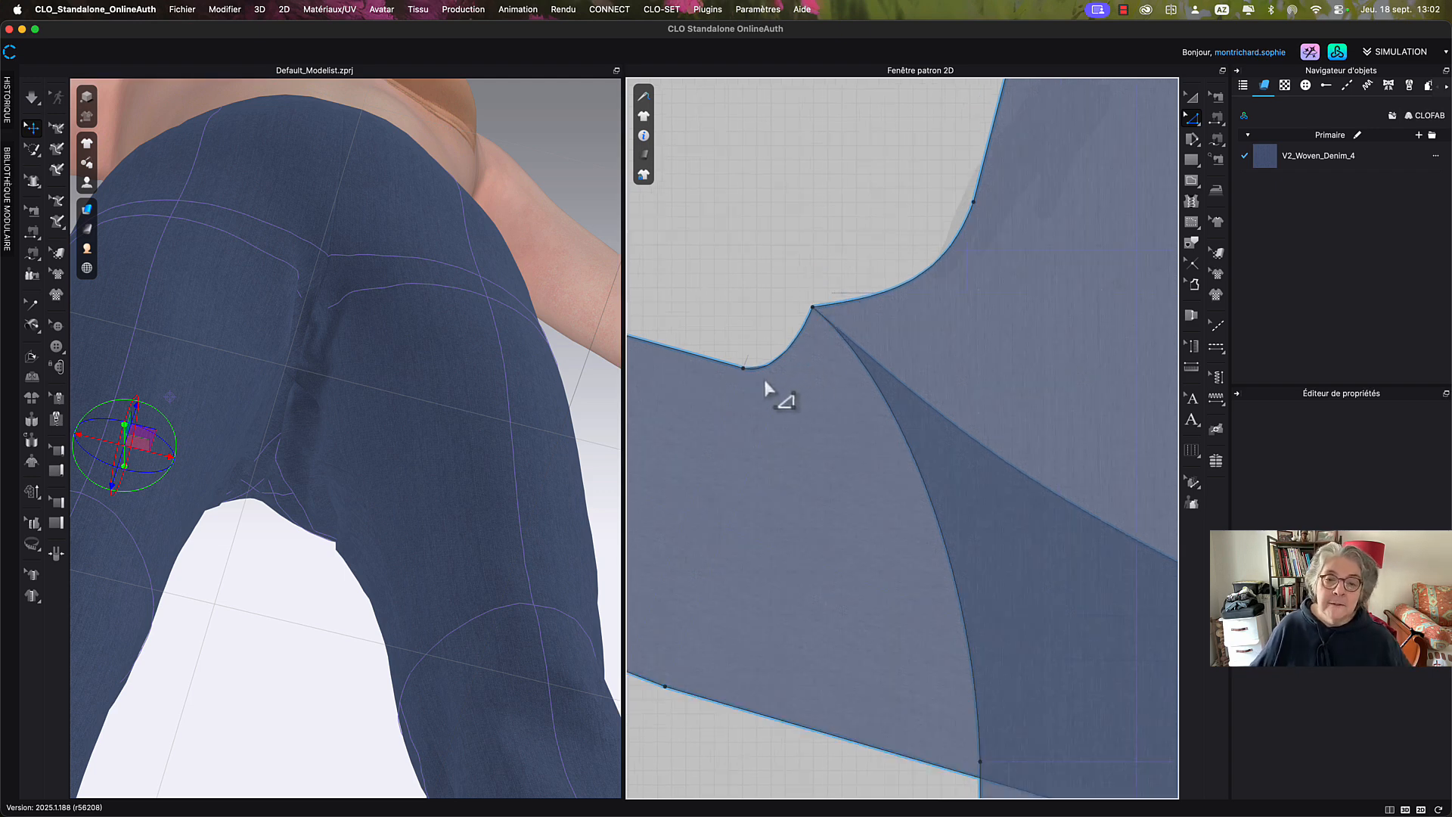
middle_click_drag(766, 388, 868, 392)
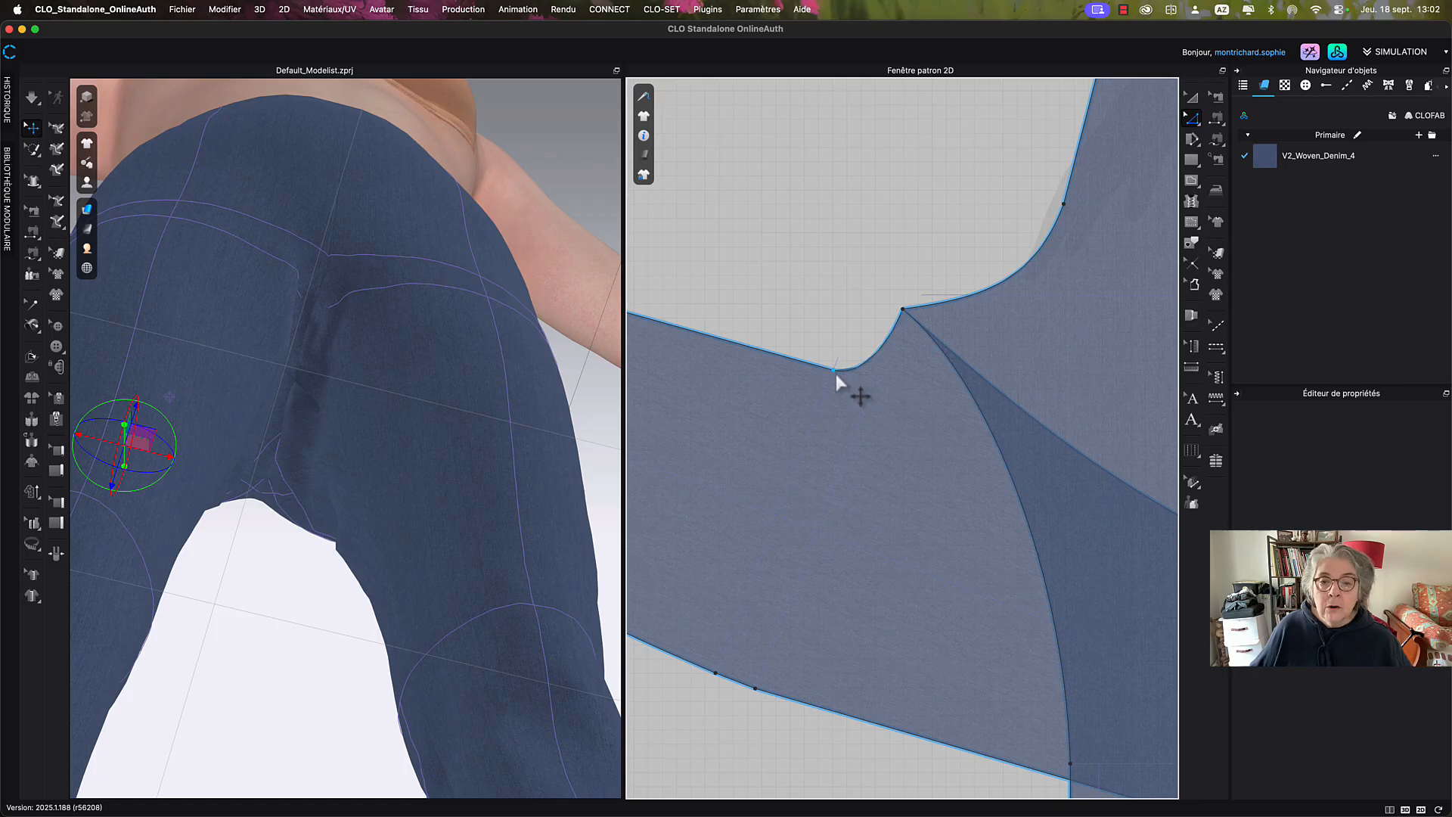
left_click(835, 373)
left_click_drag(820, 367, 797, 359)
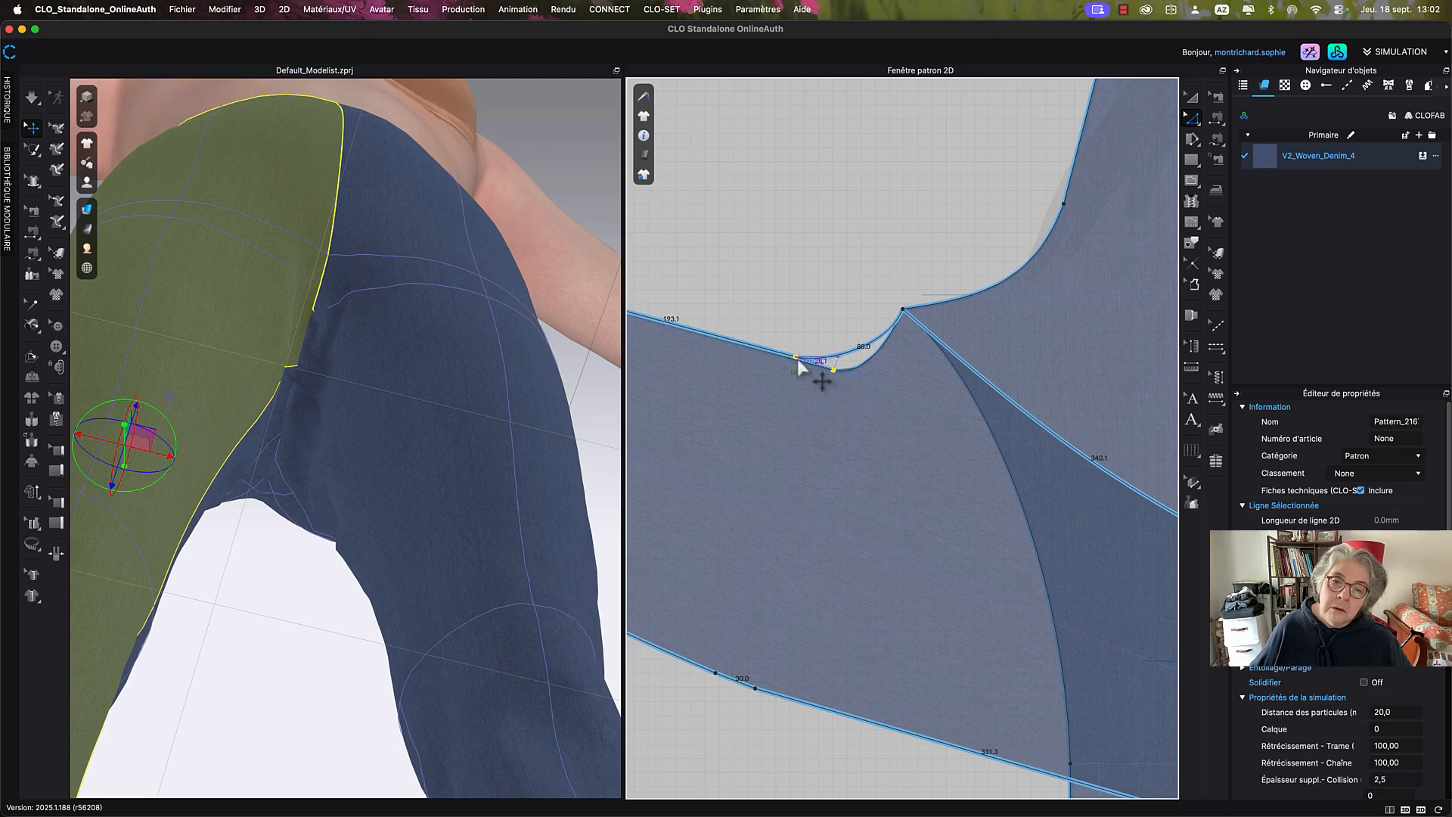
Reshape the front crotch curve by moving its curve point slightly near the crotch point.
scroll(983, 338, "down", 3)
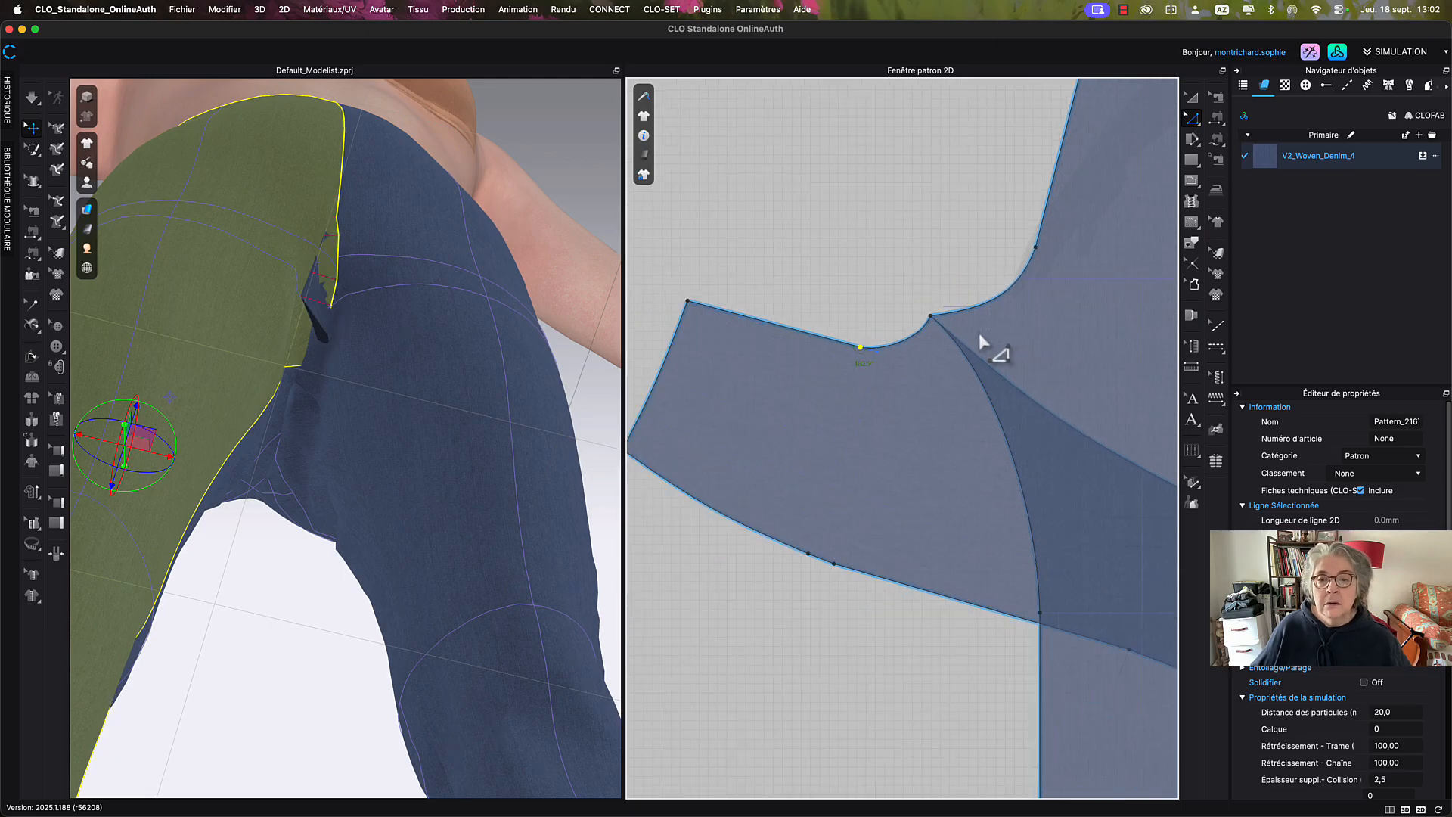
right_click_drag(979, 332, 845, 419)
left_click(767, 415)
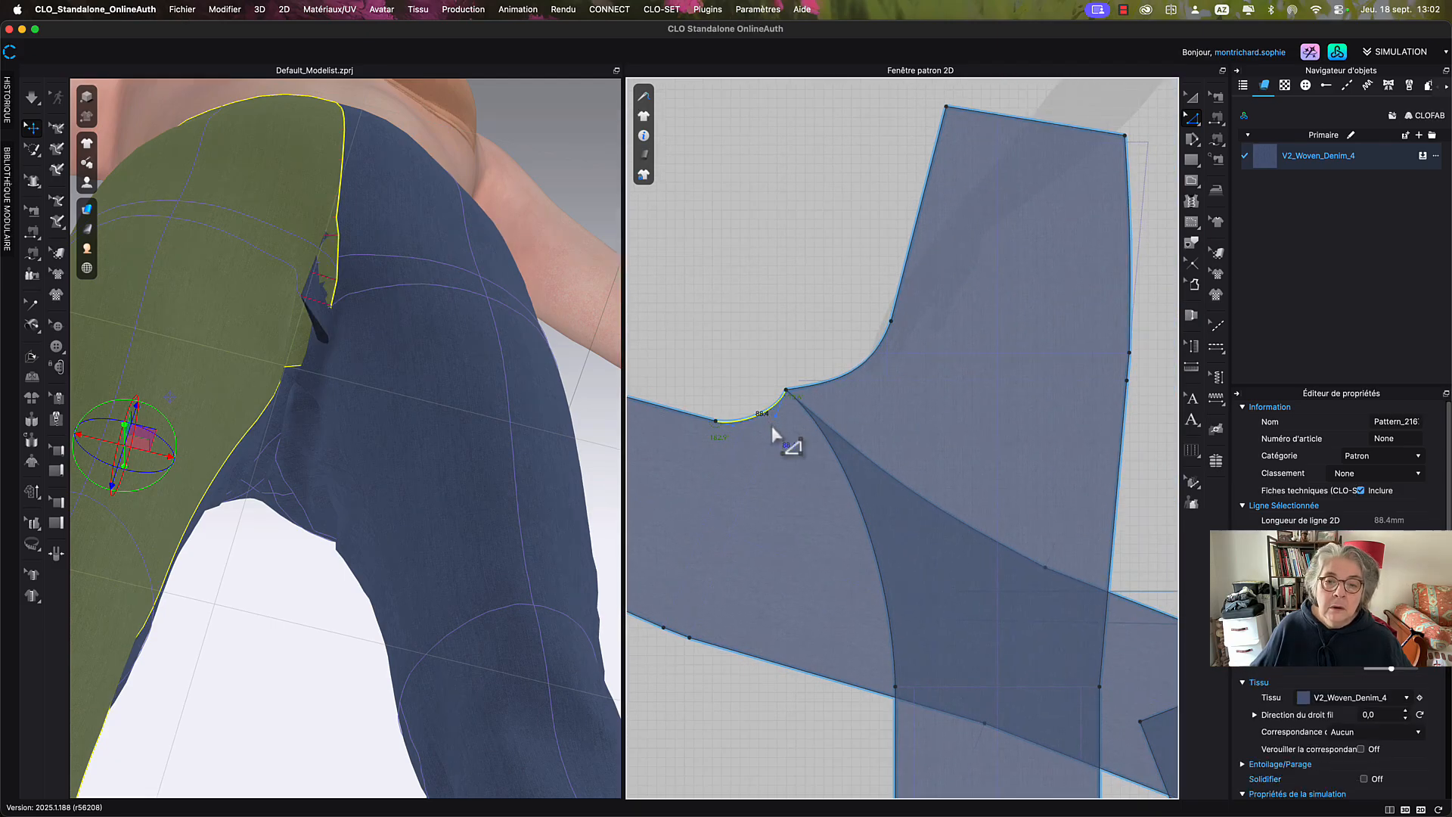
left_click_drag(774, 419, 773, 425)
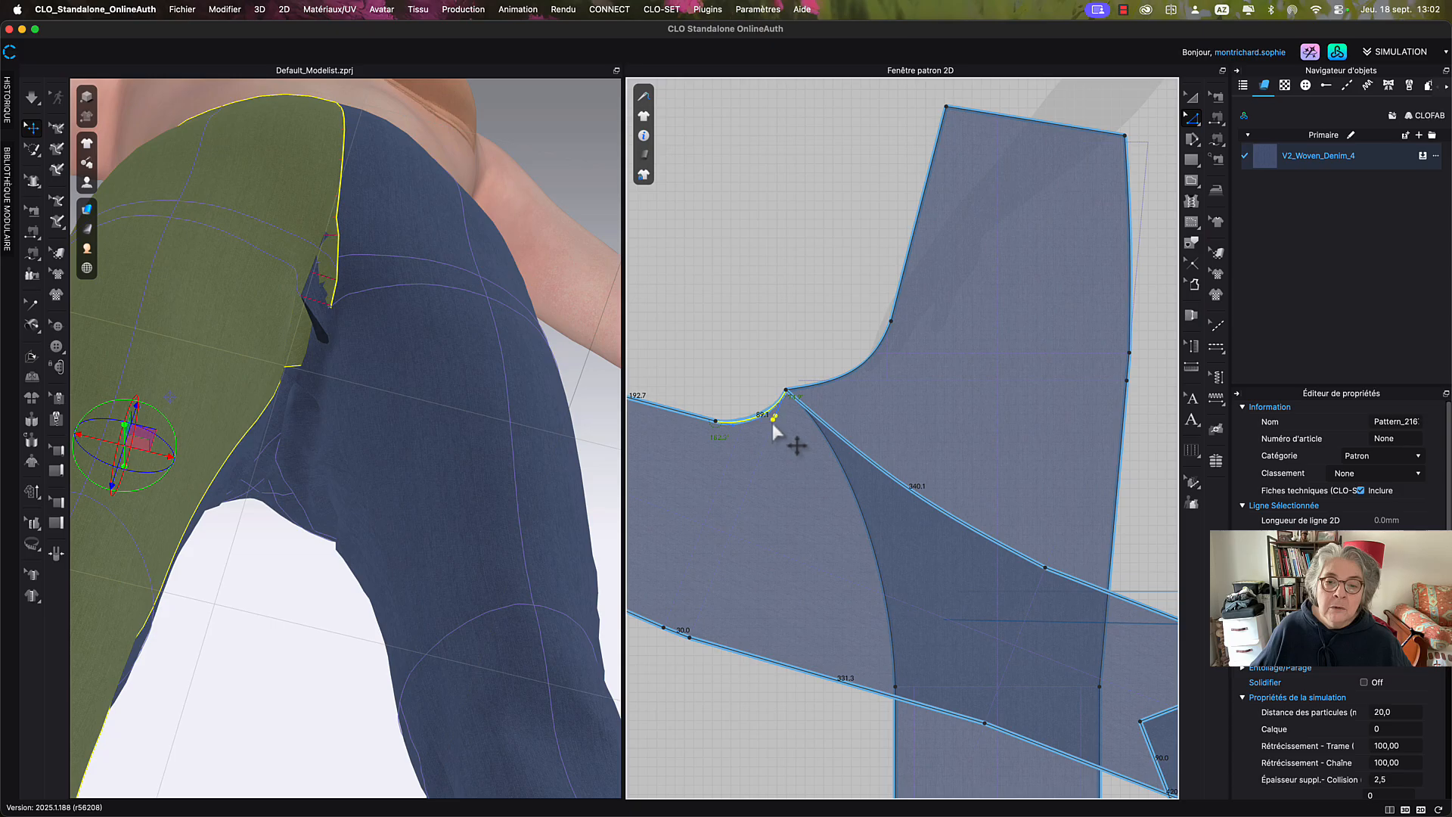
Move the upper point of the back crotch curve slightly up and outward, and reshape the curve to about 142 mm.
left_click(891, 324)
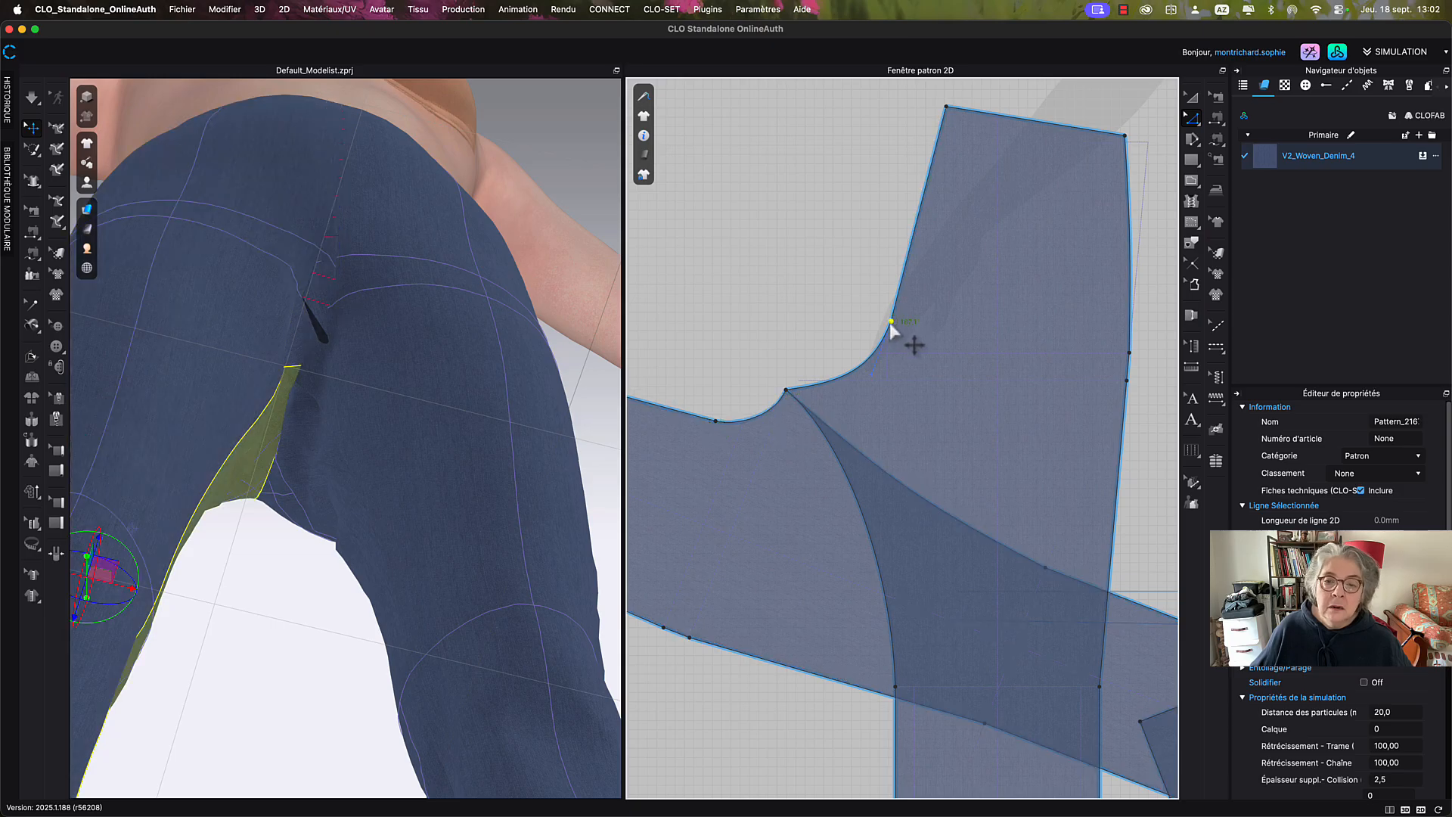
left_click_drag(885, 315, 883, 310)
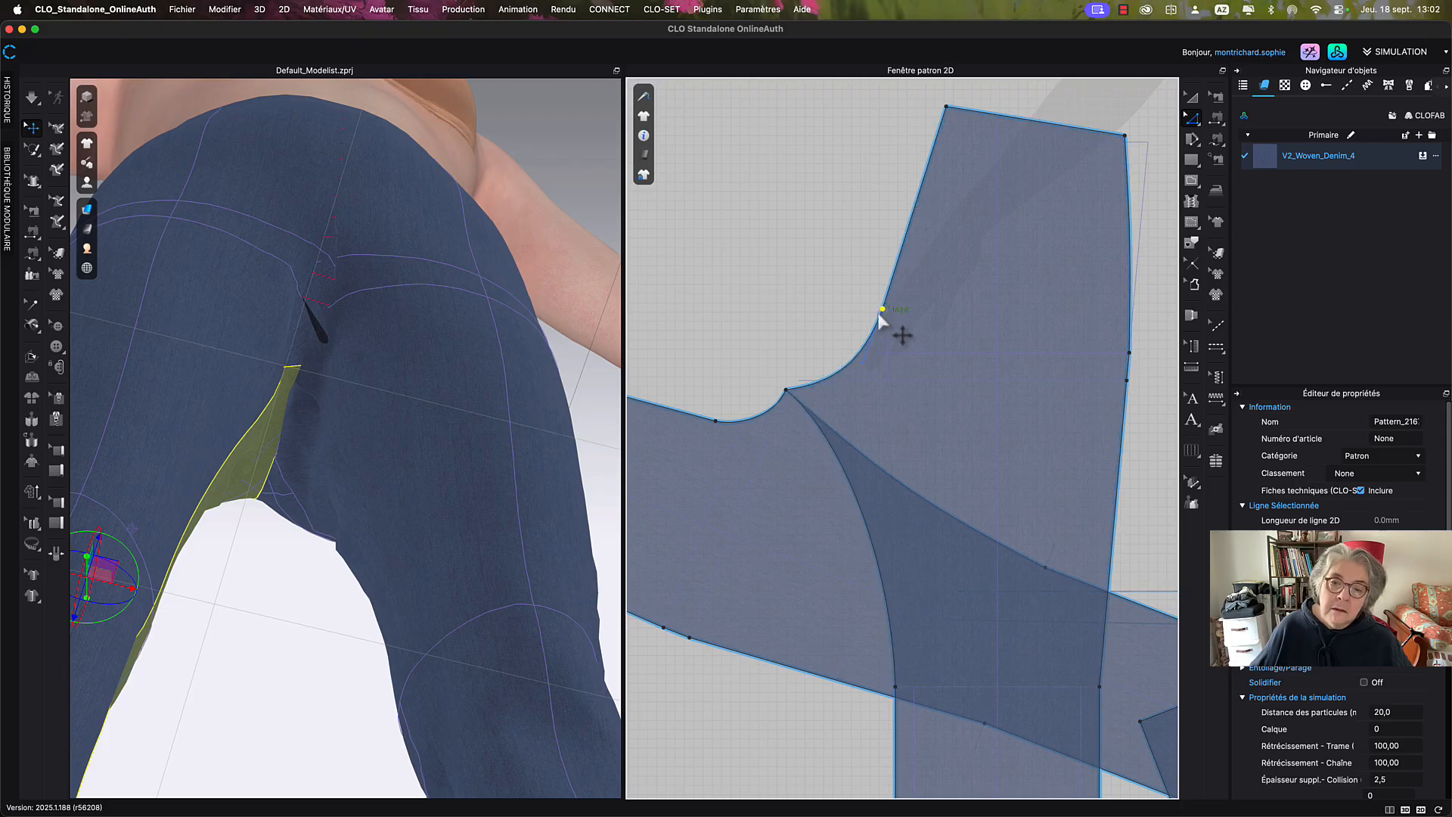
left_click(826, 381)
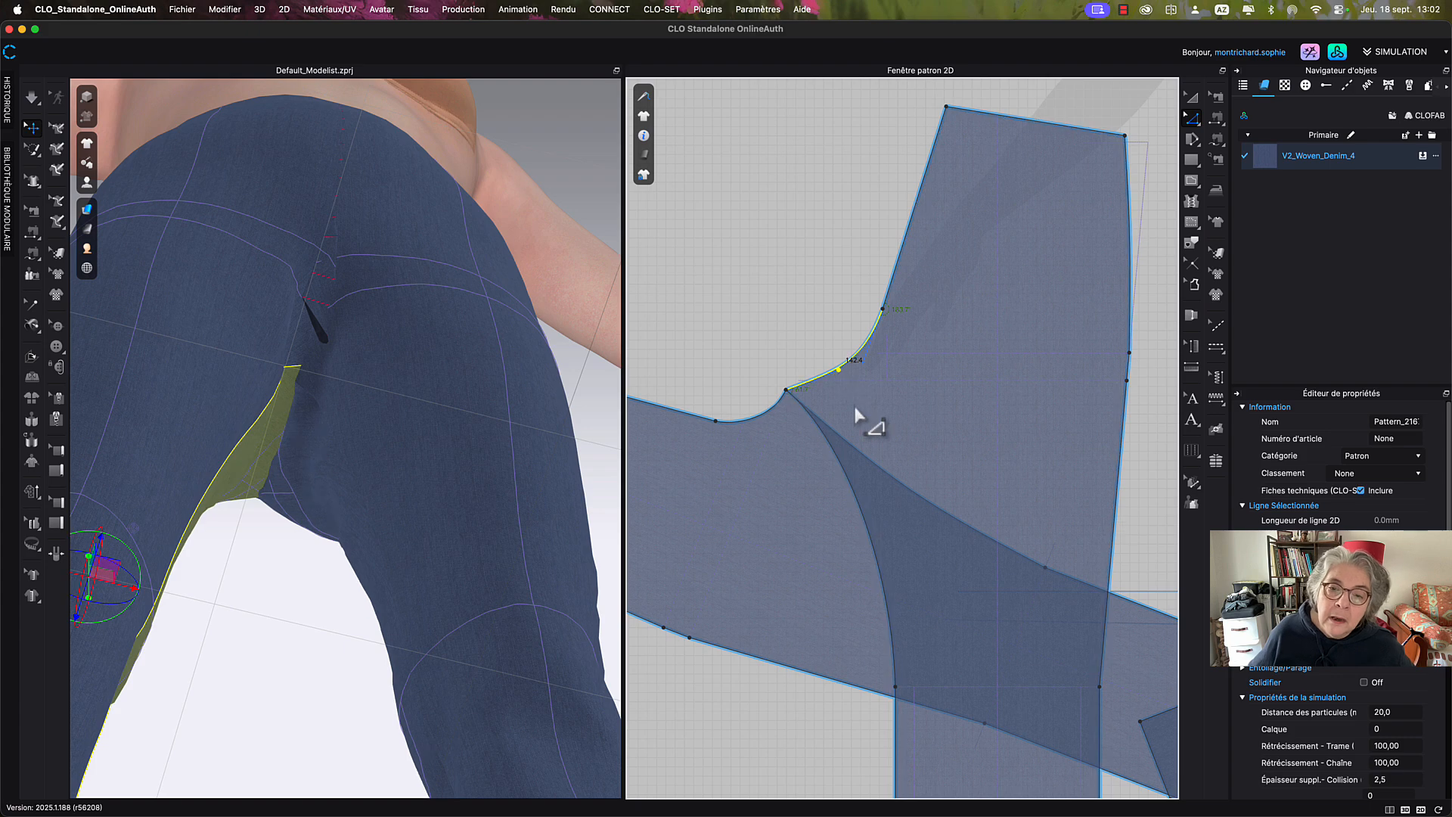
left_click(817, 369)
Select the joined front and back crotch points together and shift them slightly inward into the pieces.
scroll(803, 364, "down", 2)
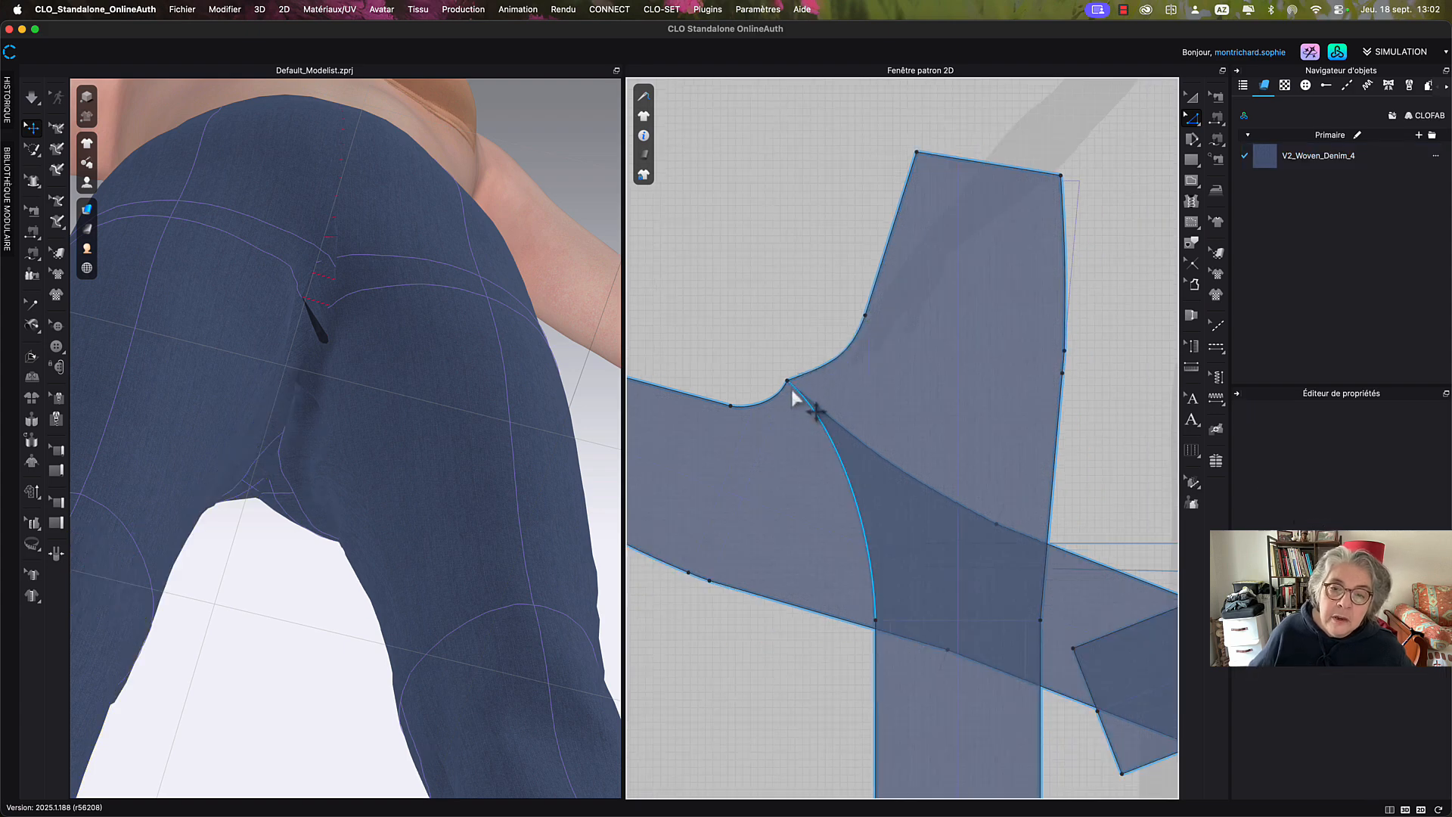
scroll(791, 387, "up", 3)
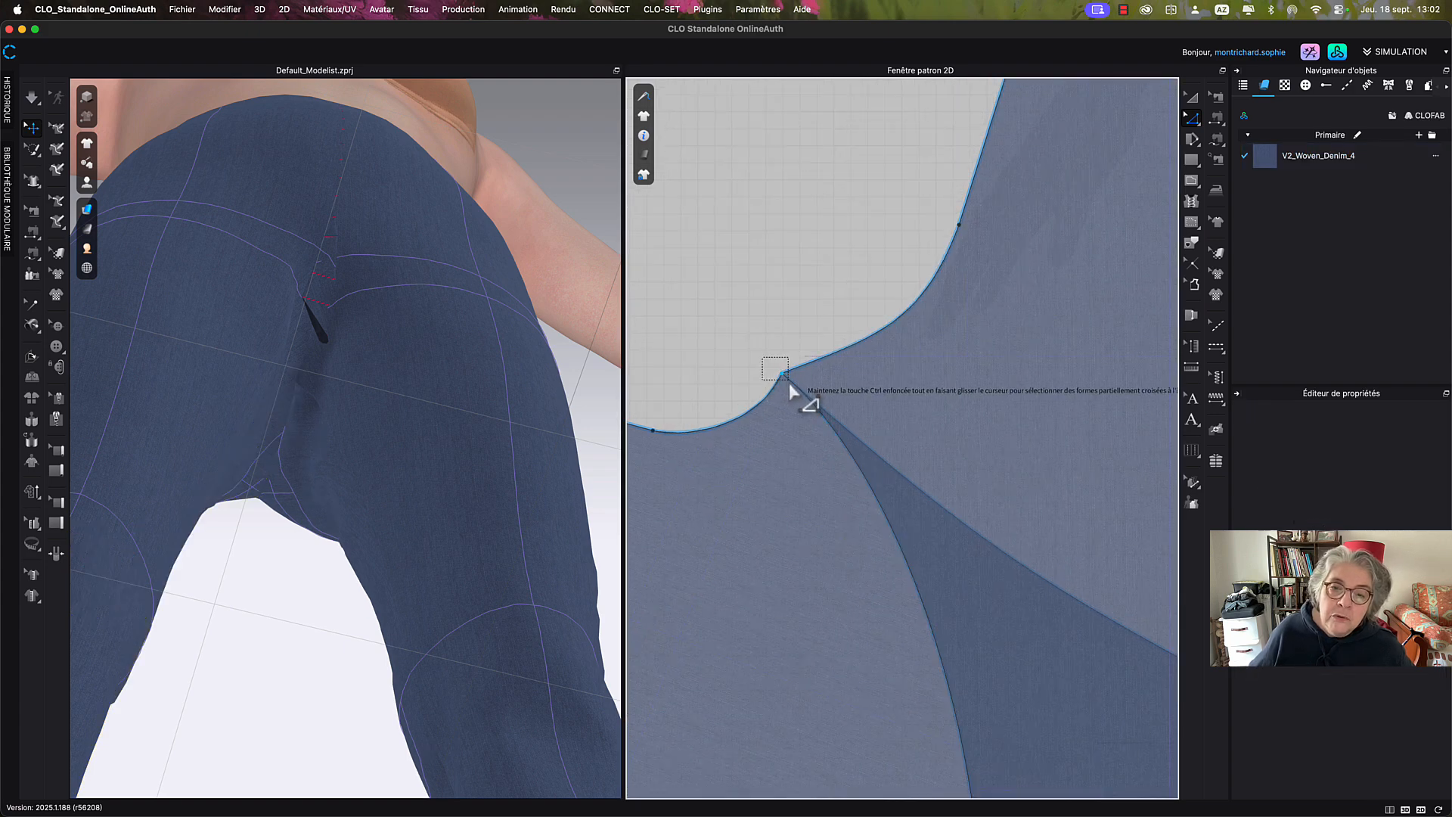
left_click(785, 380)
left_click_drag(785, 378, 789, 382)
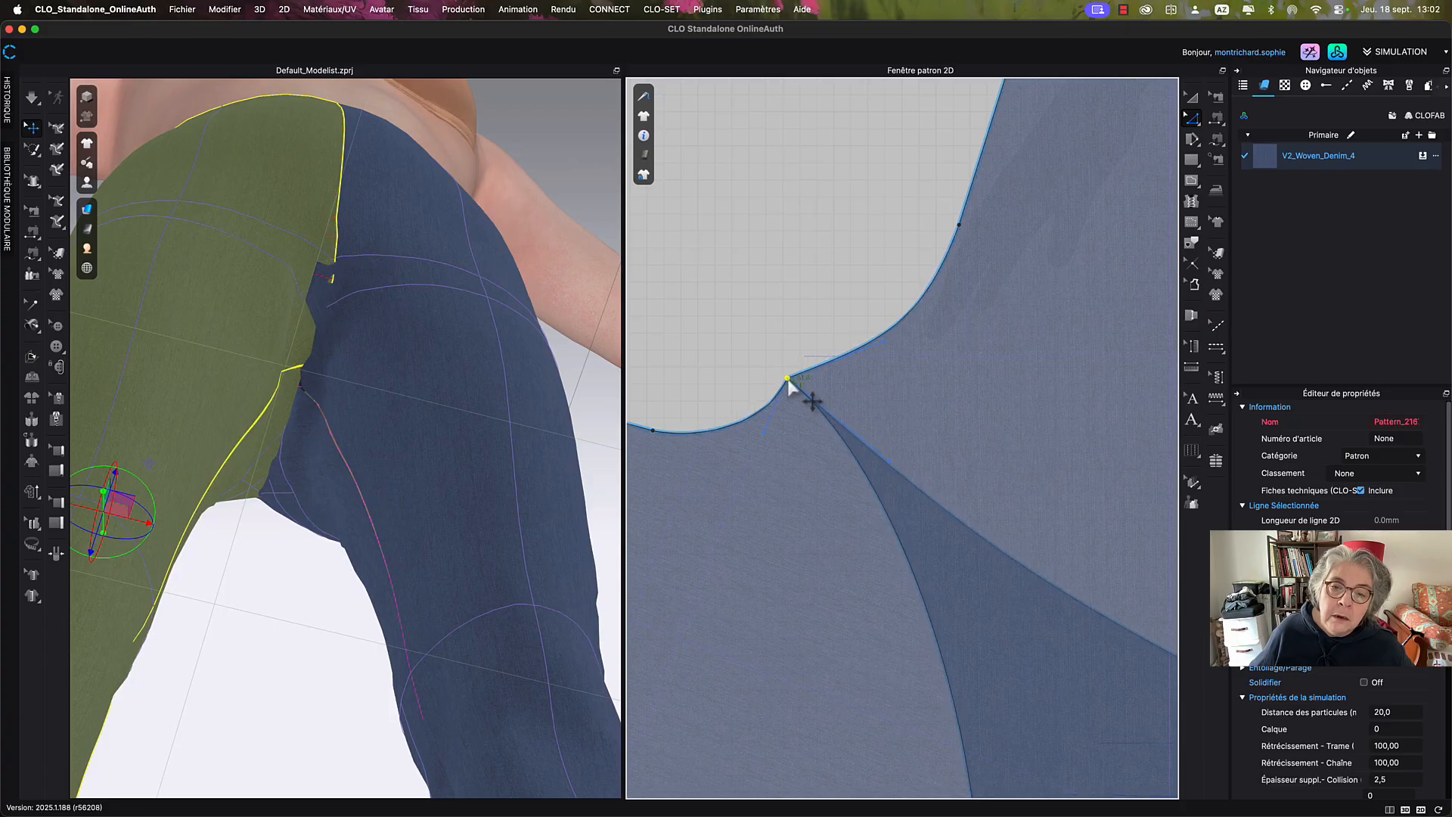
Smooth the front crotch curve and move its upper point slightly further up the centre front seam.
left_click(764, 434)
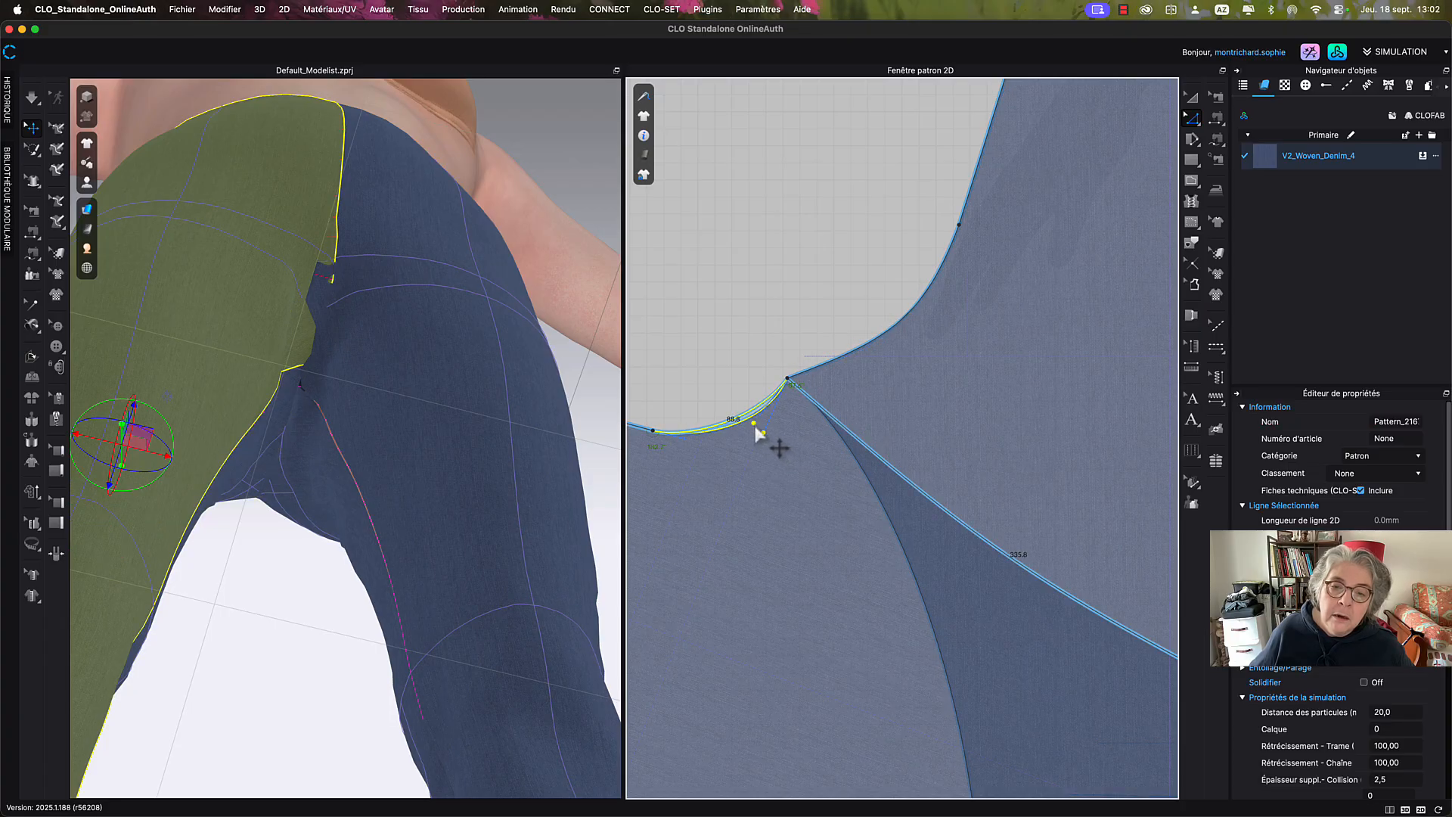
right_click_drag(716, 402, 937, 415)
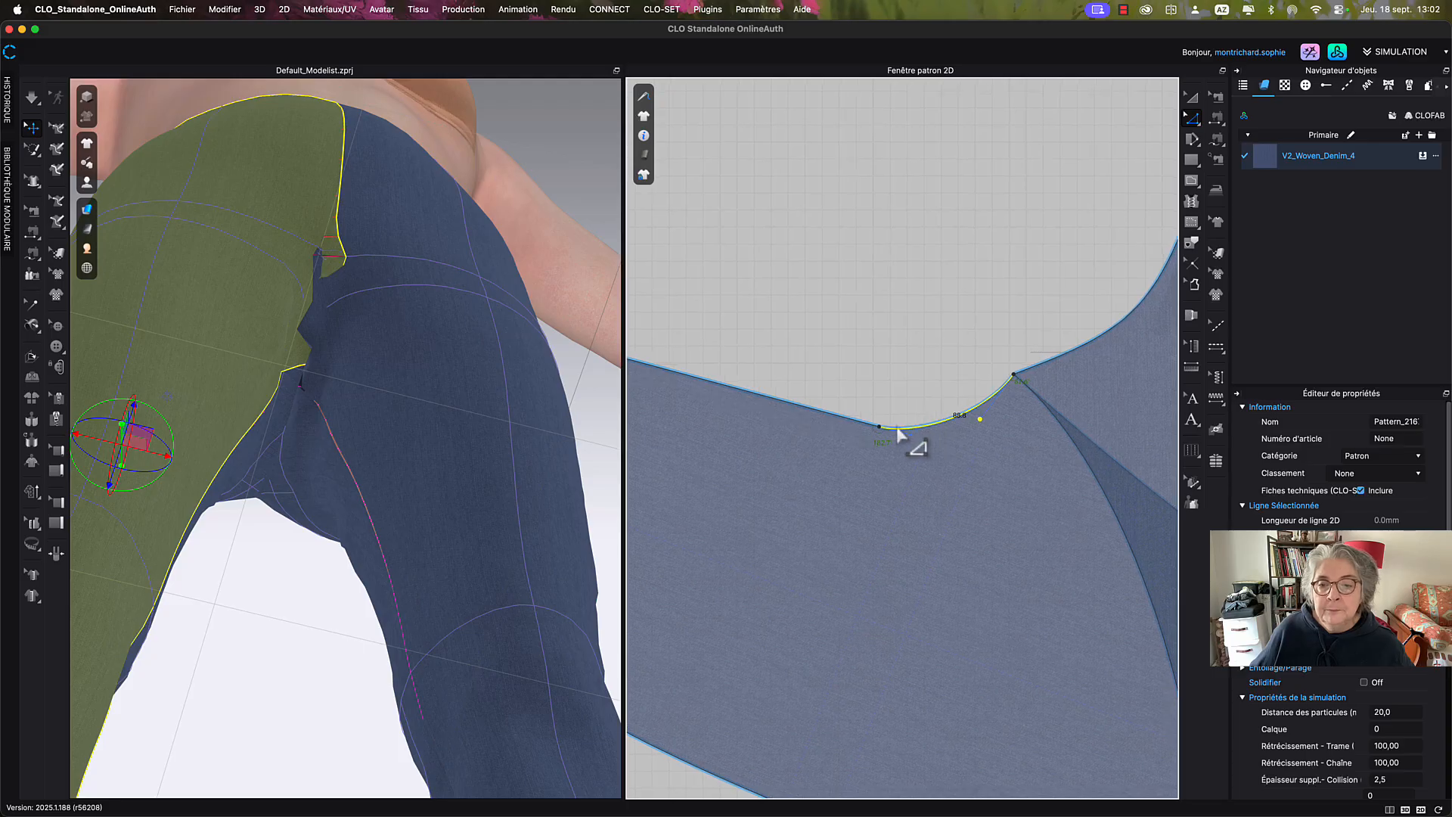
left_click_drag(910, 436, 914, 443)
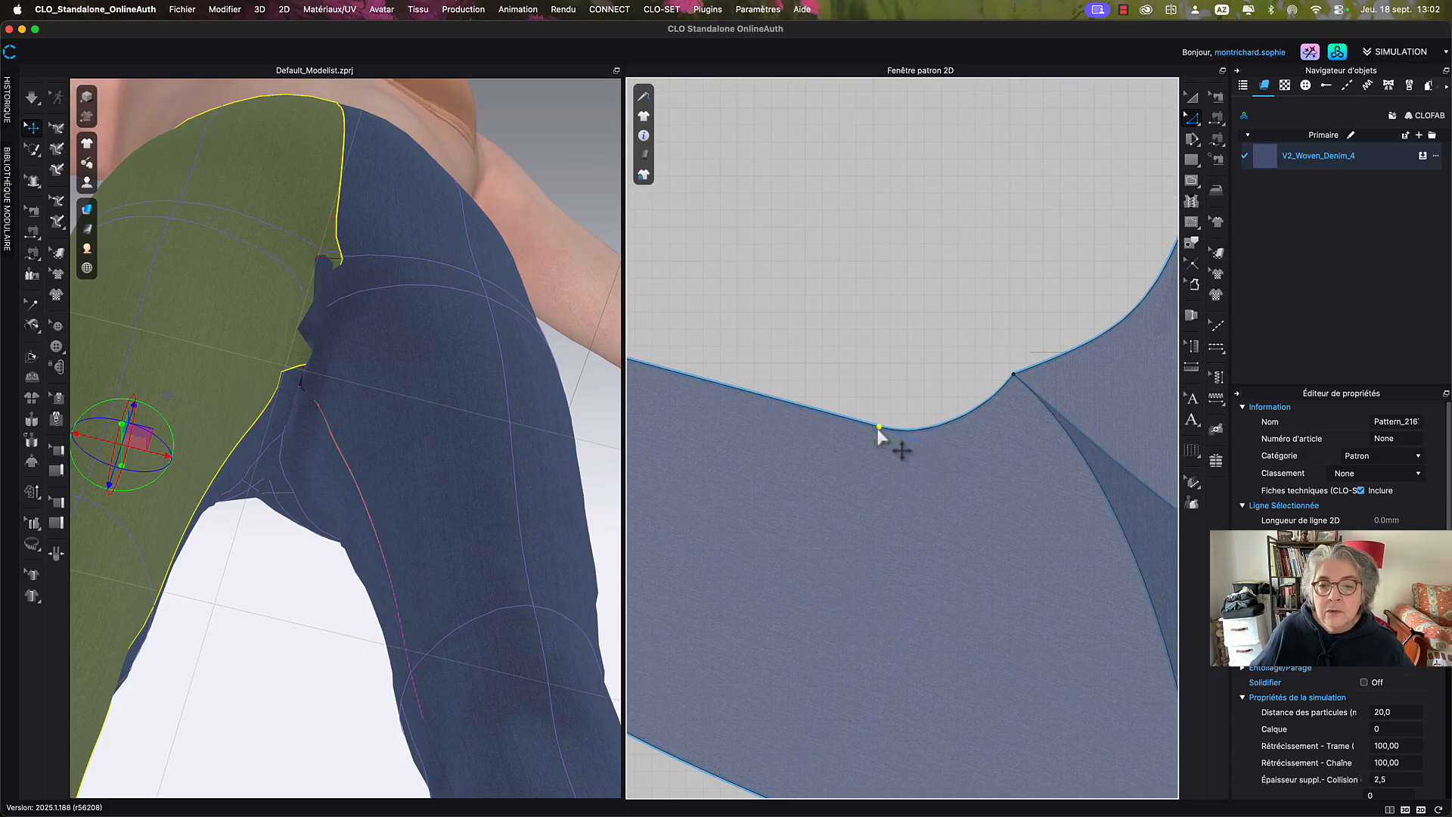
Flatten the lower part of the back crotch curve near the crotch point.
left_click(960, 394)
right_click_drag(966, 389, 813, 378)
left_click(894, 379)
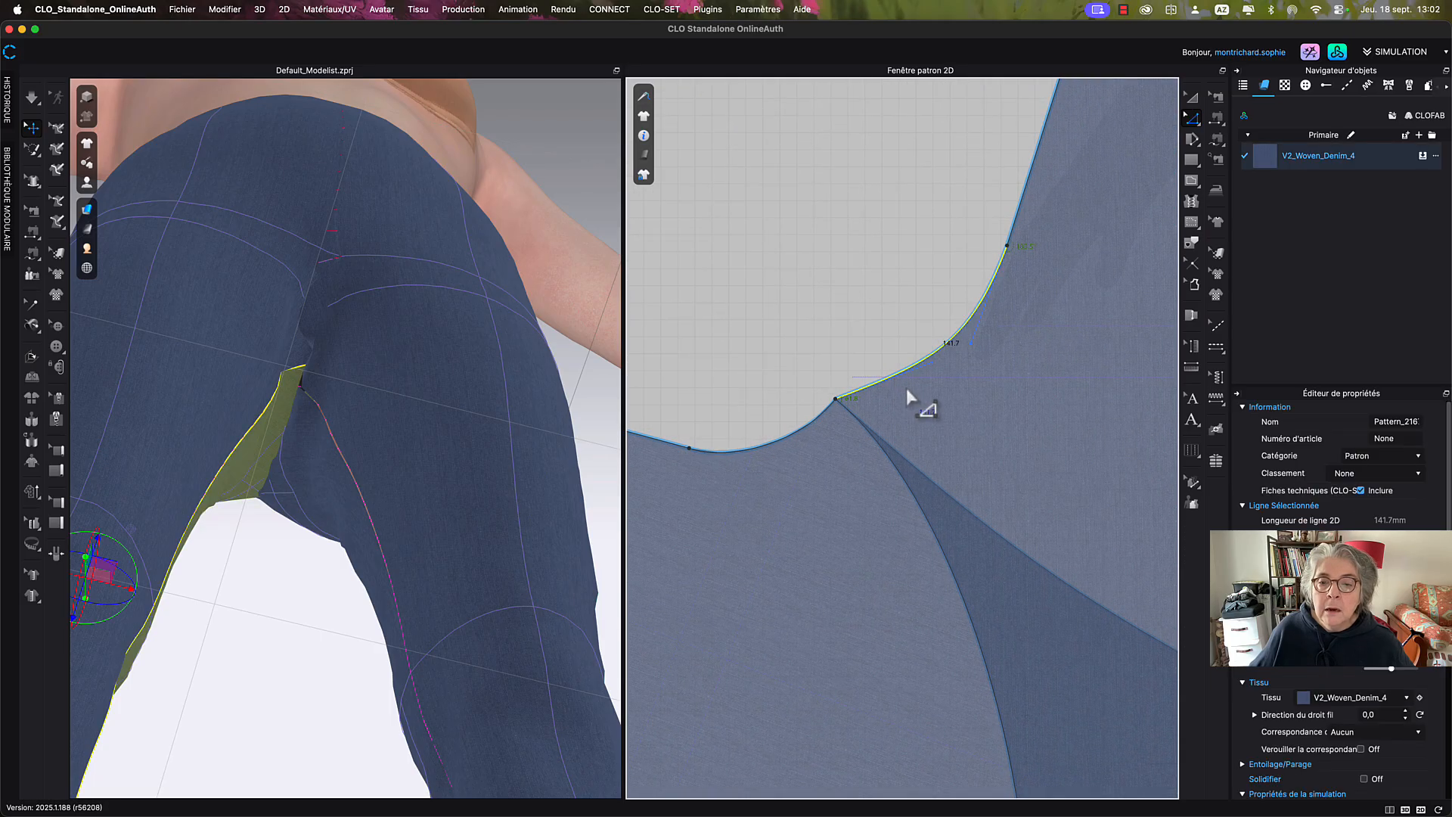
left_click(934, 364)
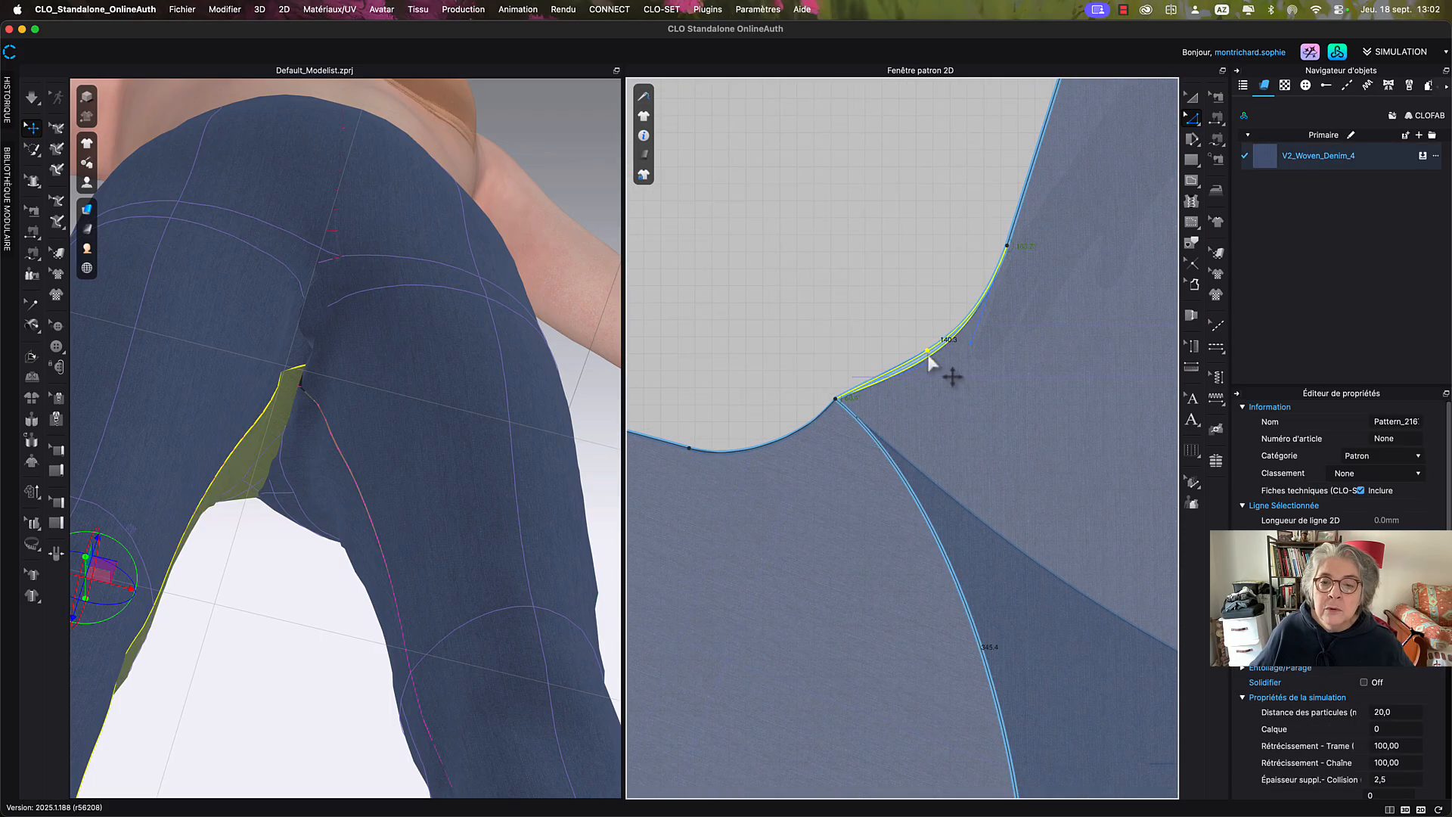
Shift the joined crotch points slightly inward again and smooth the back and front crotch curves where they meet.
left_click_drag(834, 402, 844, 408)
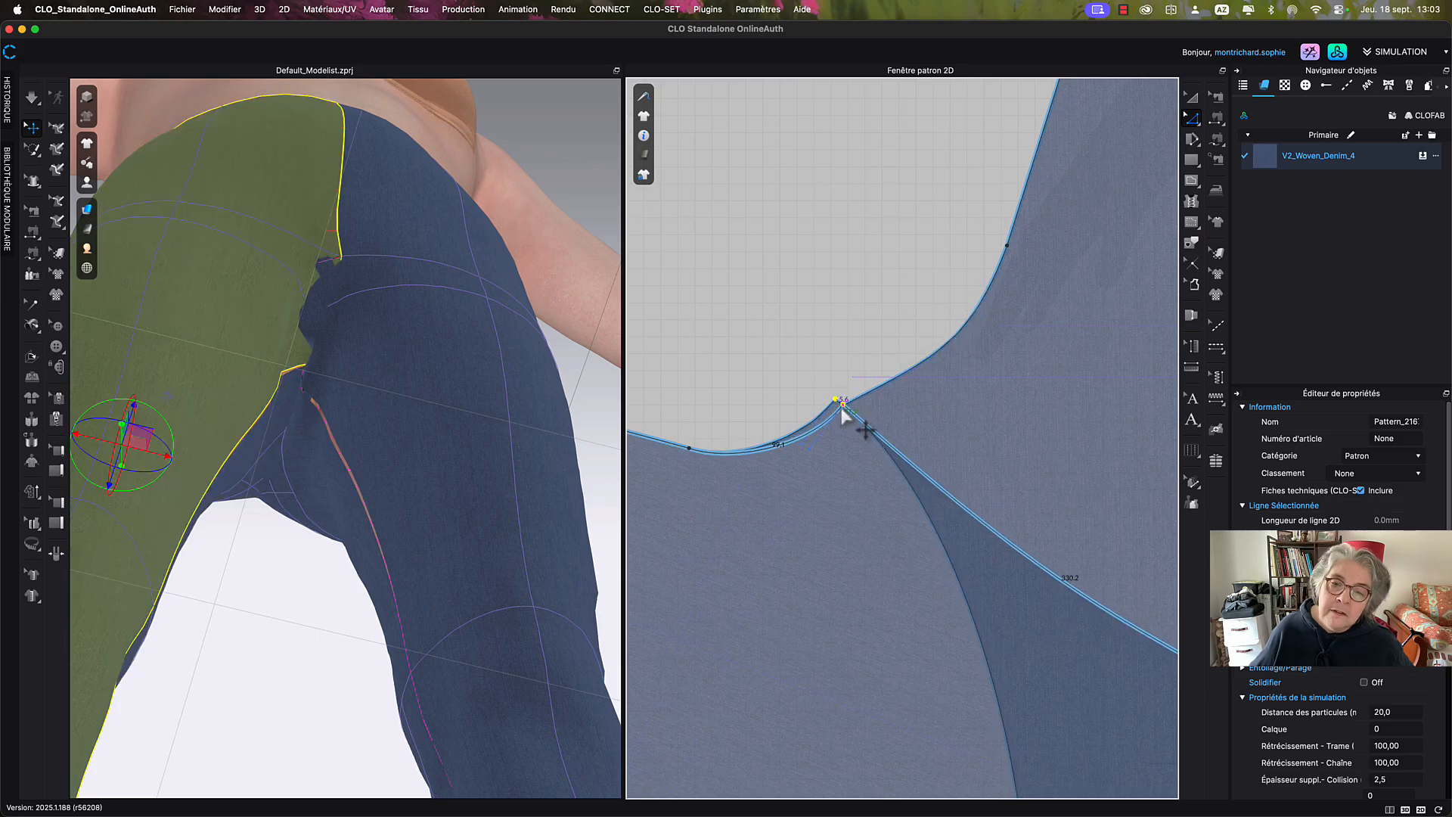
left_click(944, 360)
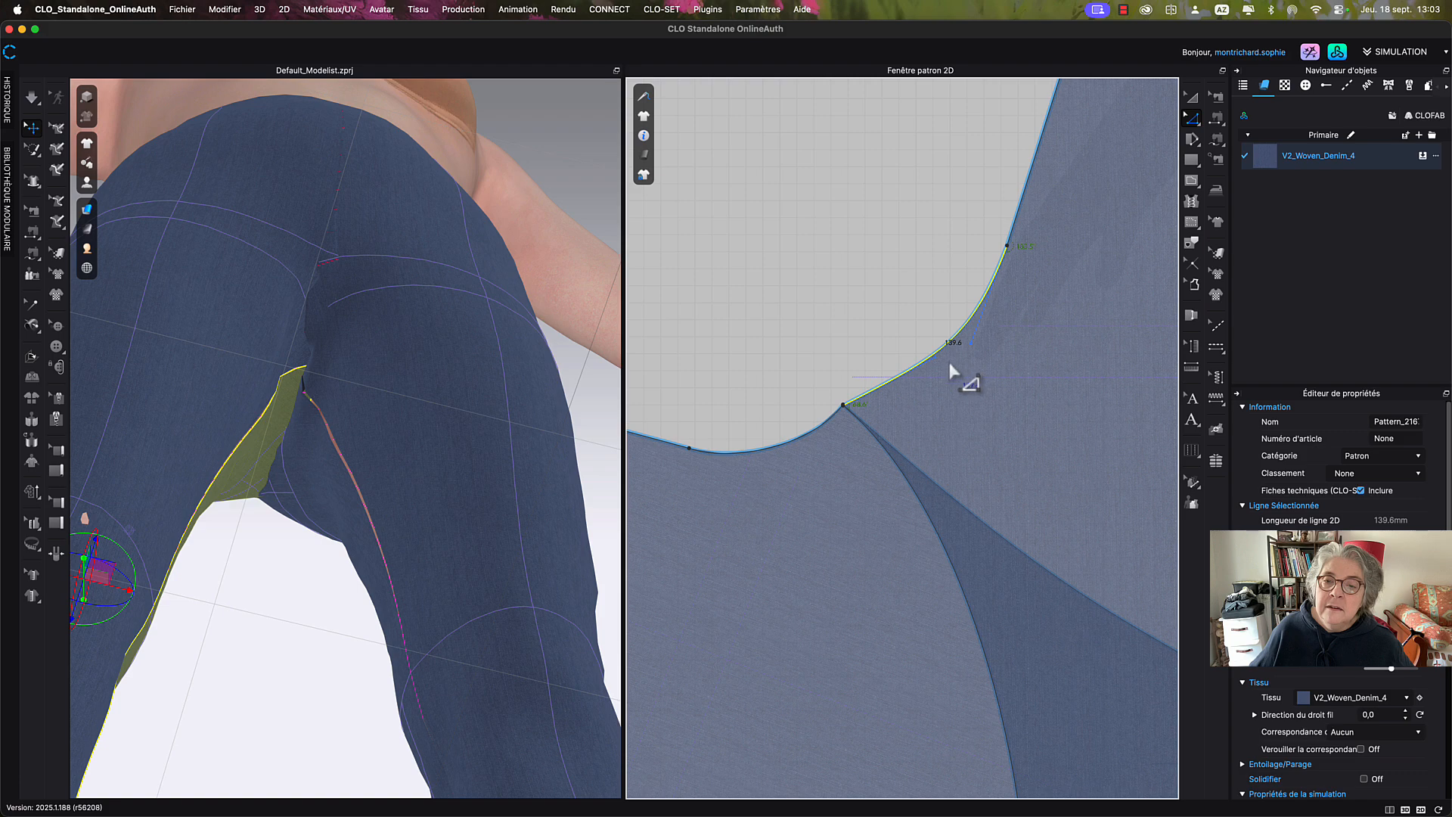
left_click_drag(937, 368, 924, 370)
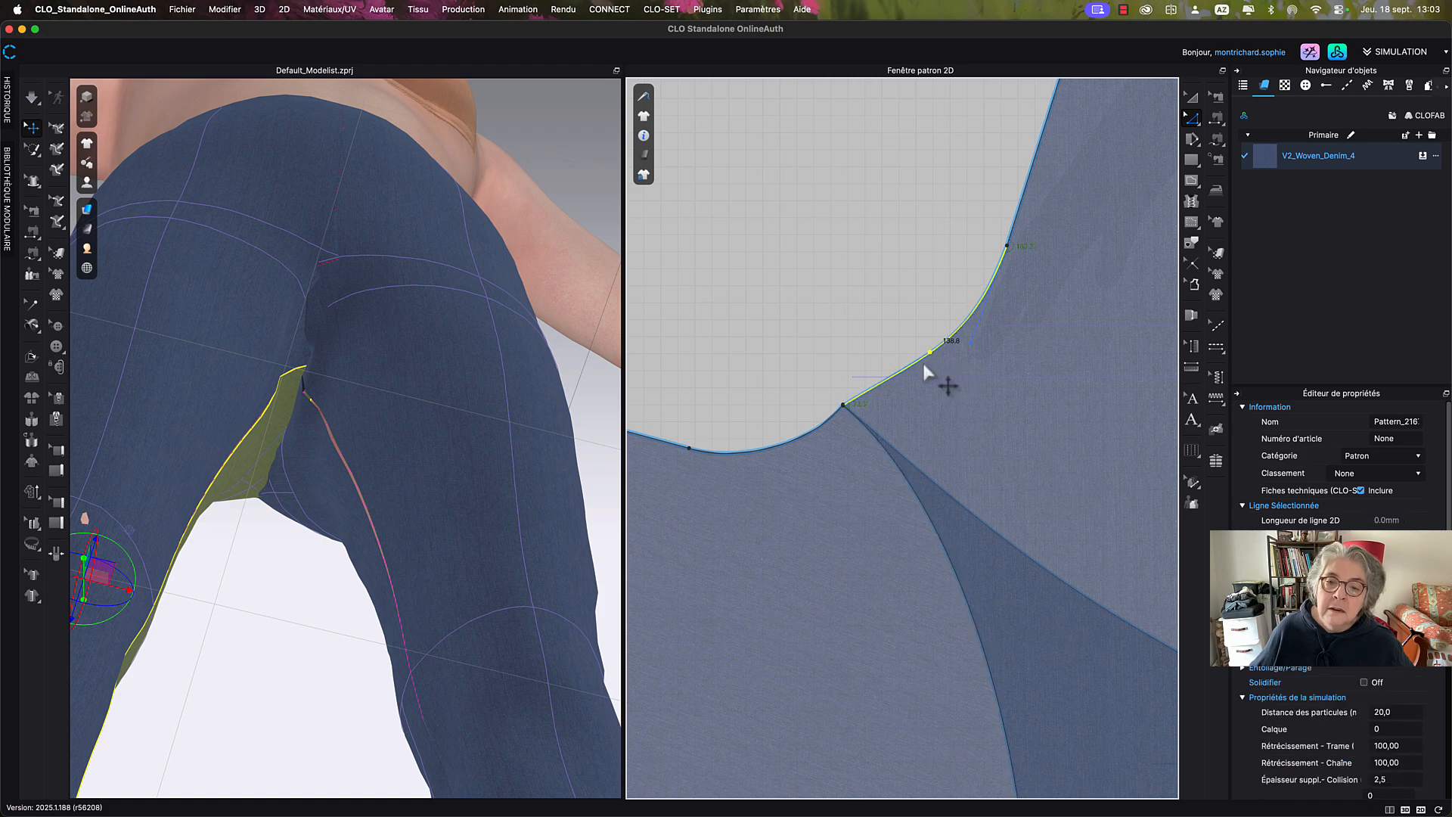
left_click(826, 426)
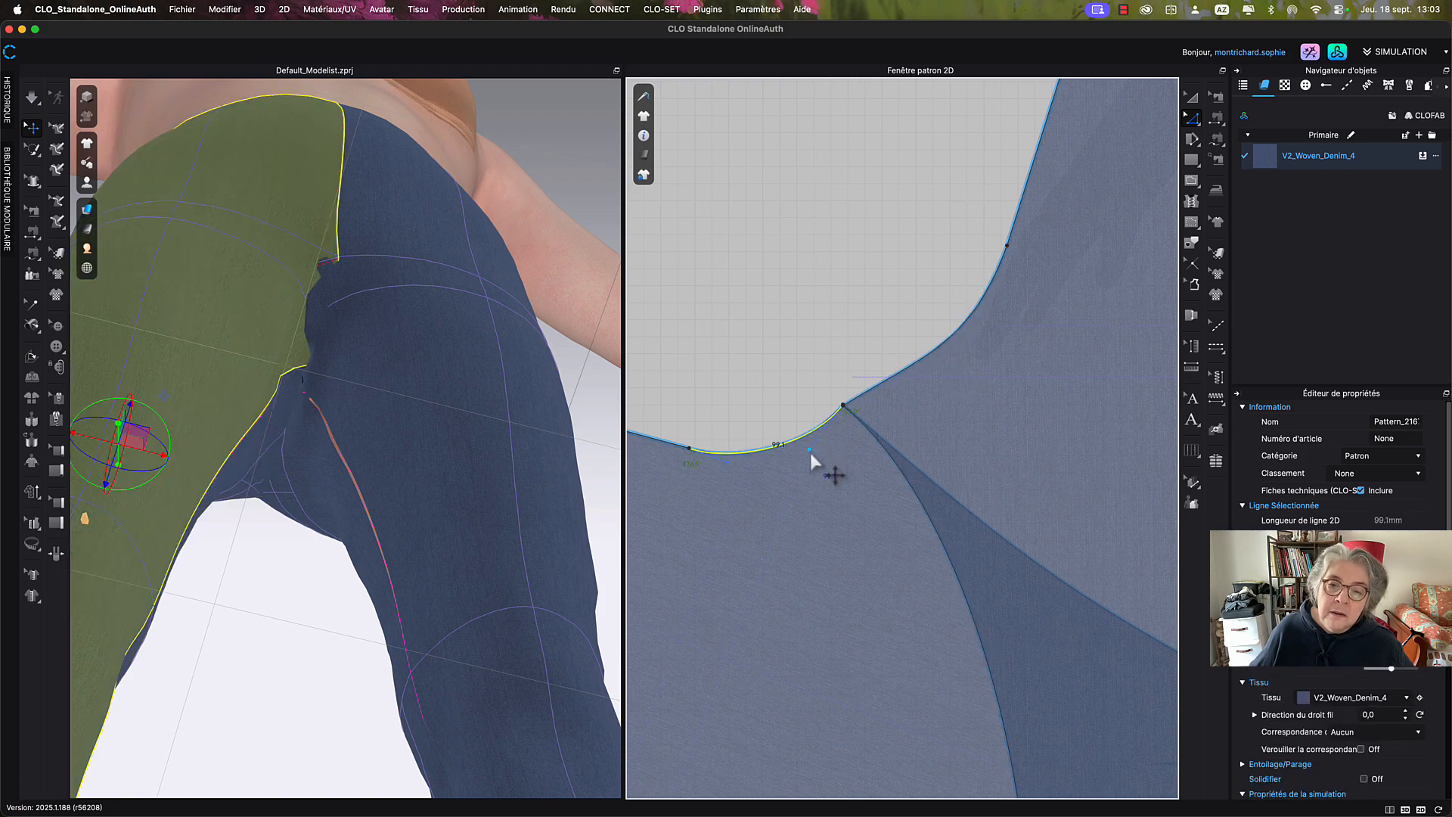
left_click_drag(810, 452, 806, 451)
left_click(839, 342)
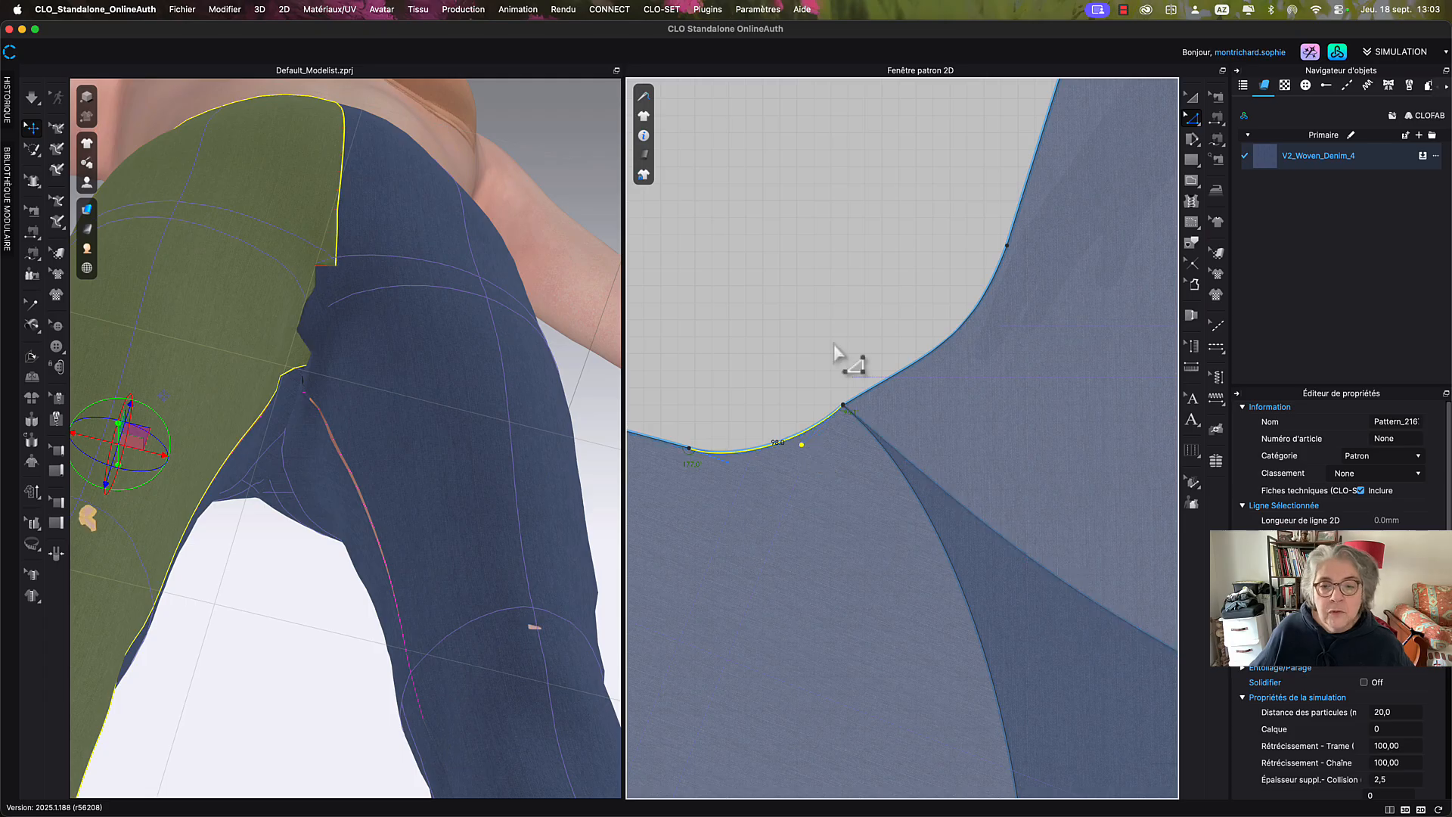
Simulate the trousers and pull the fabric beside the crotch on both front legs to settle the drape, then stop the simulation.
scroll(839, 341, "down", 3)
middle_click_drag(840, 337, 850, 340)
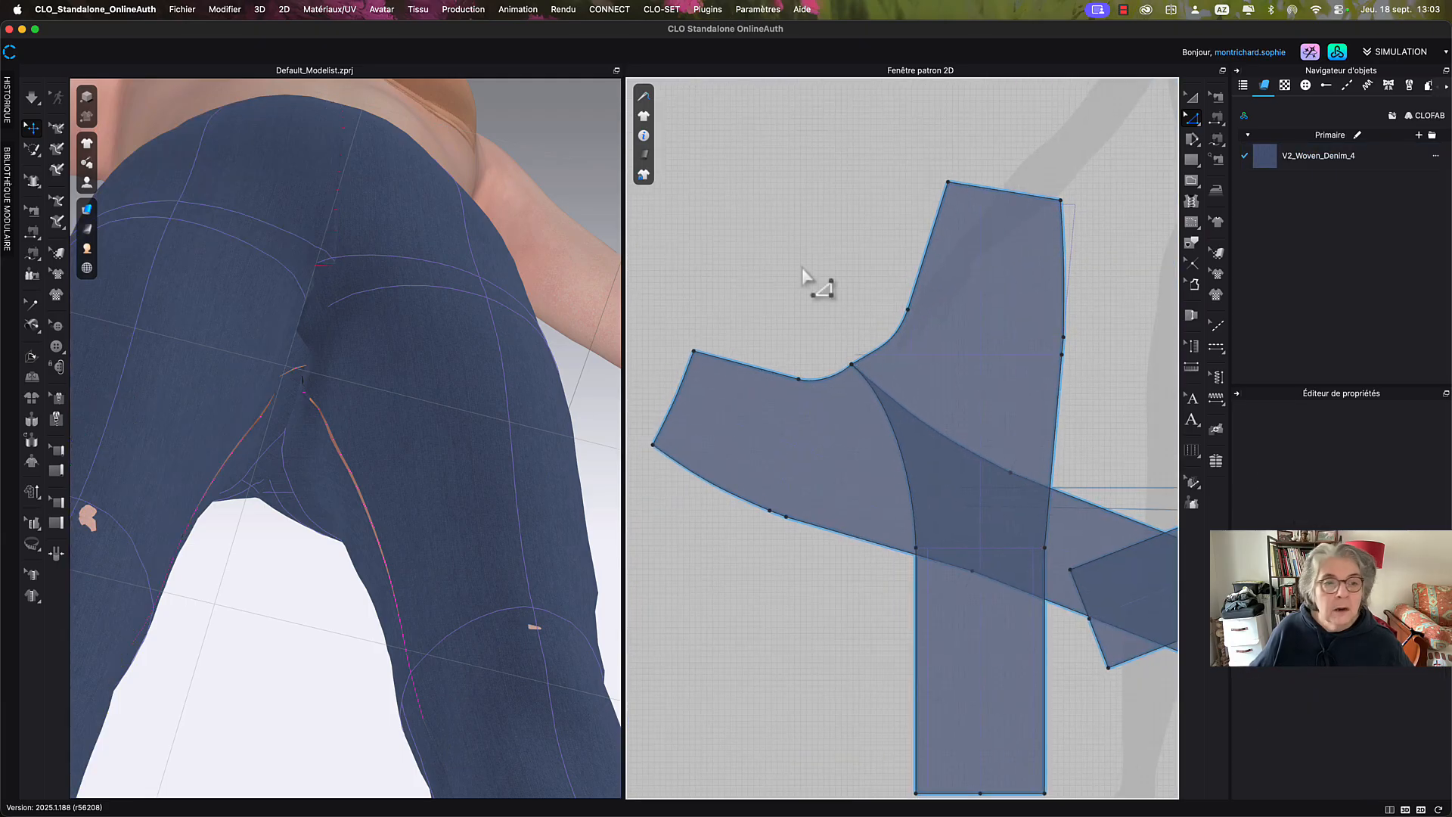
key("space")
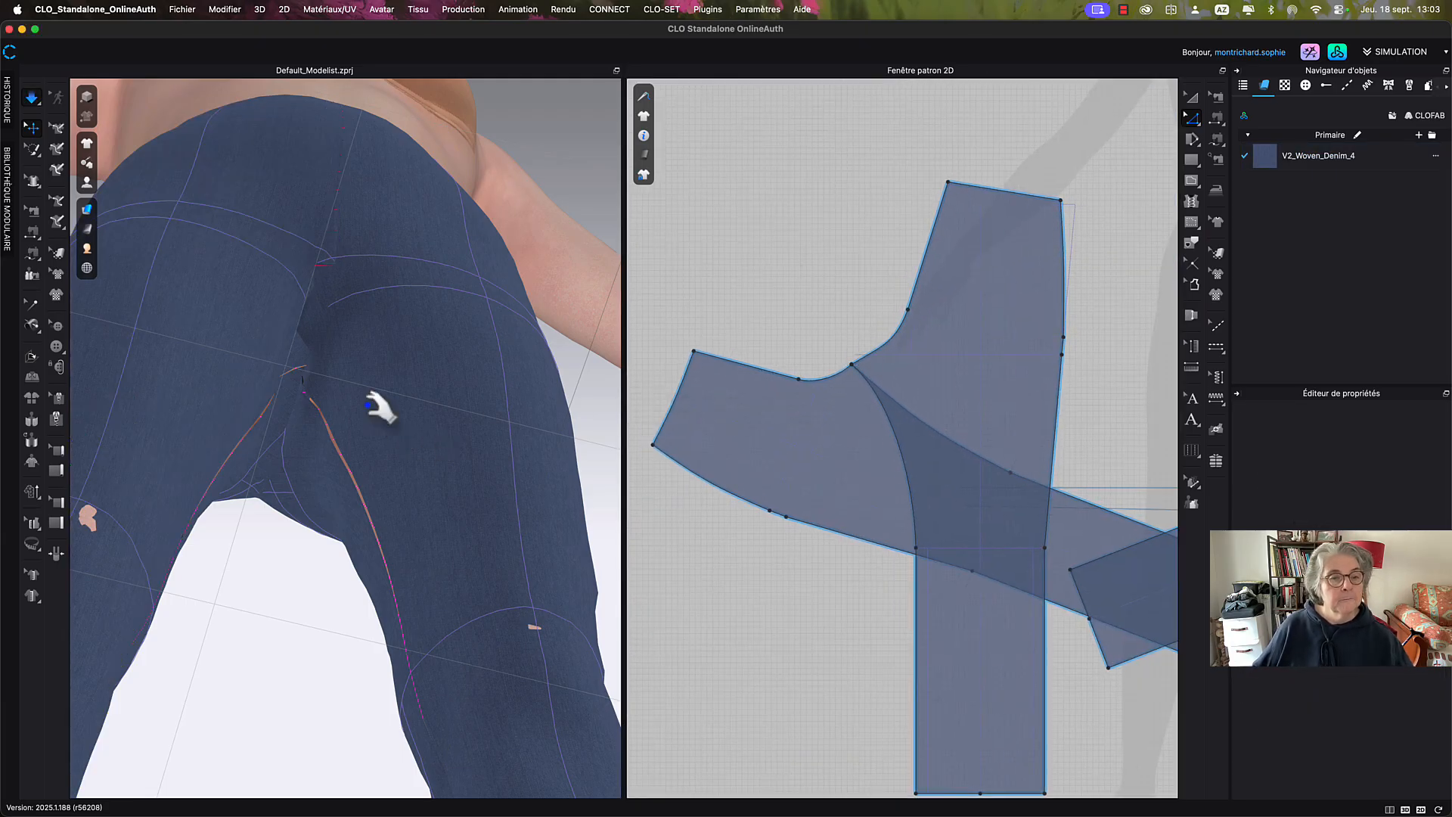
left_click(383, 401)
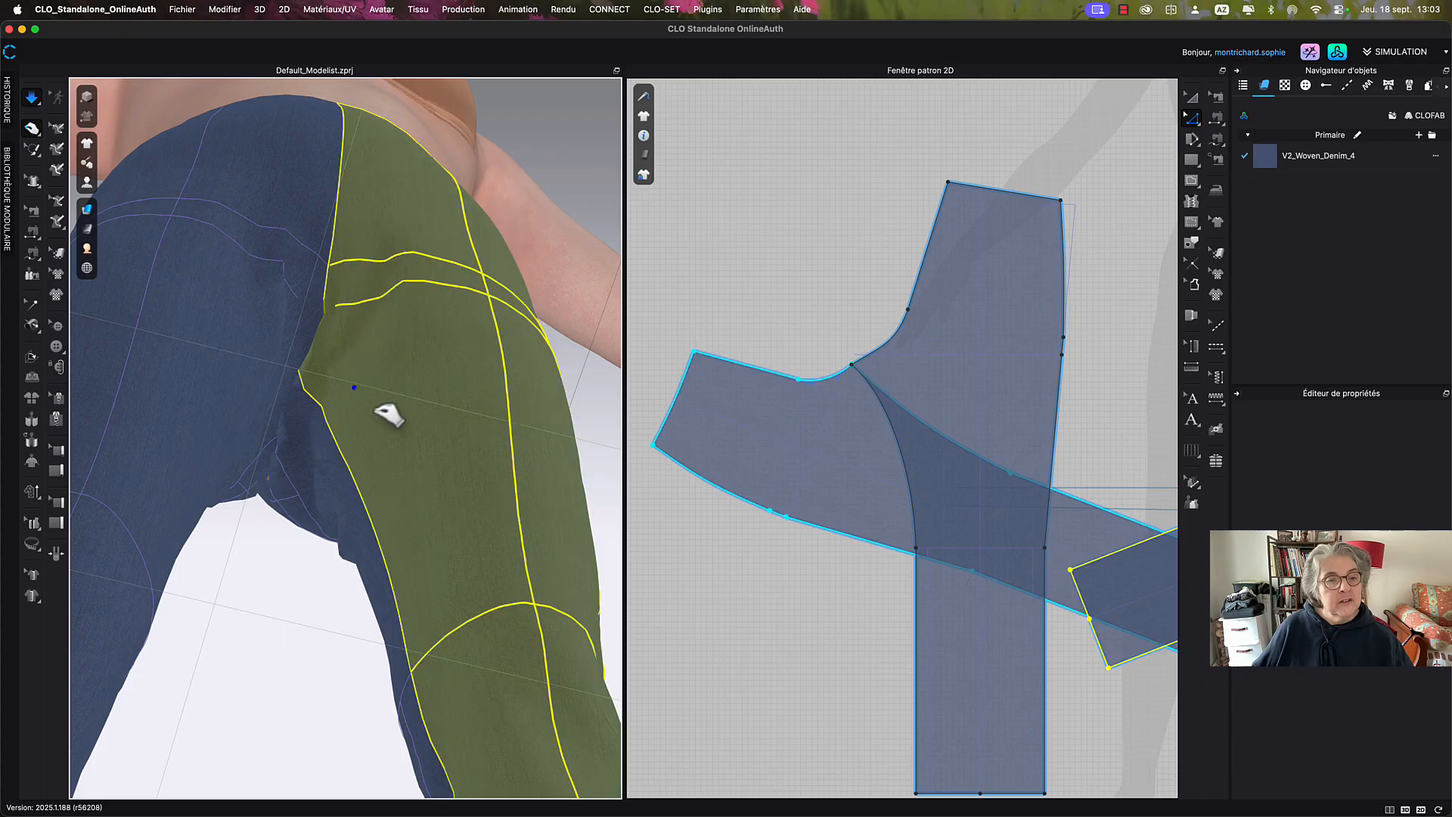
left_click(238, 401)
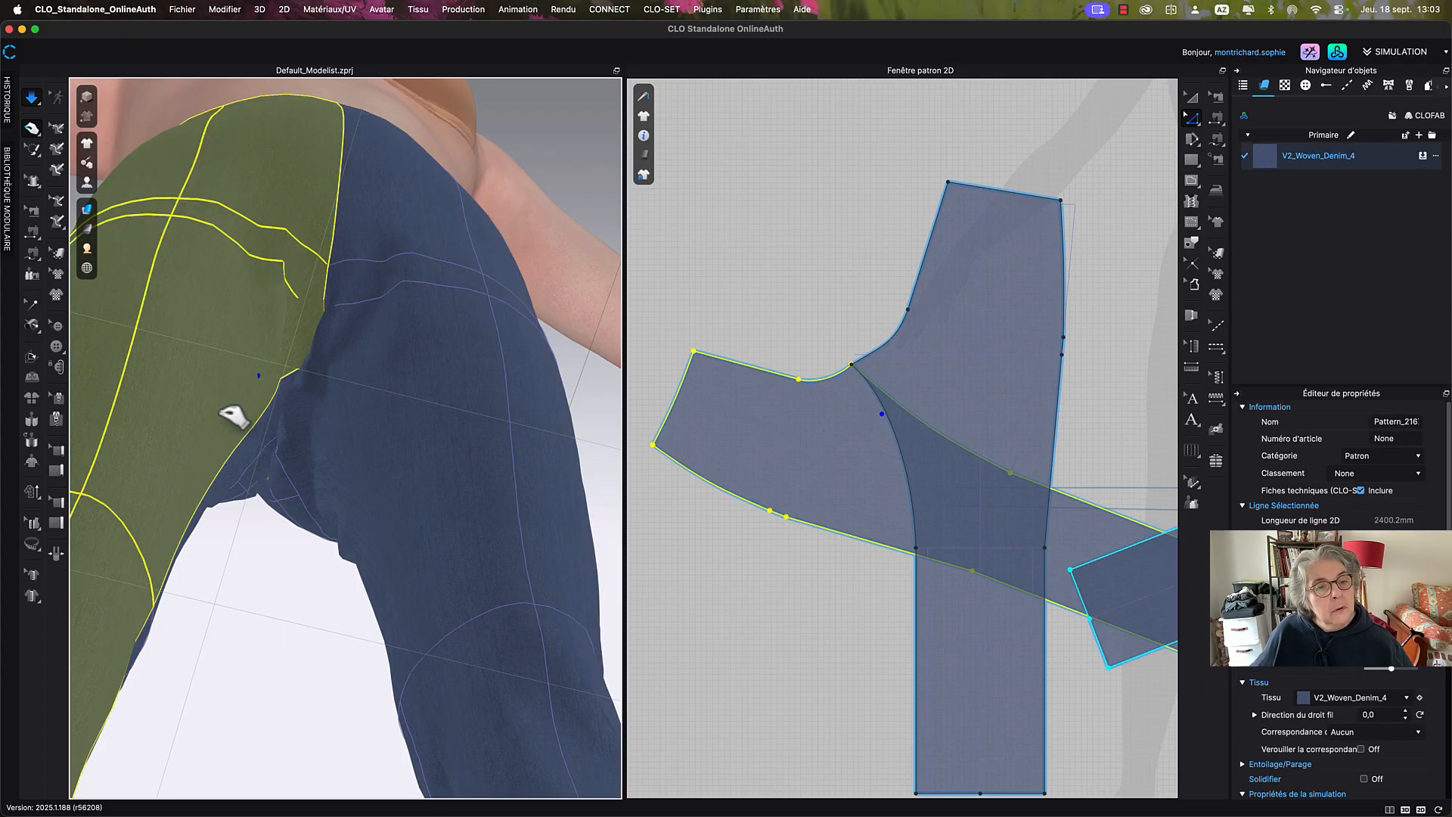
mouse_move(240, 384)
left_mouse_down()
mouse_move(275, 351)
mouse_move(212, 380)
left_mouse_up()
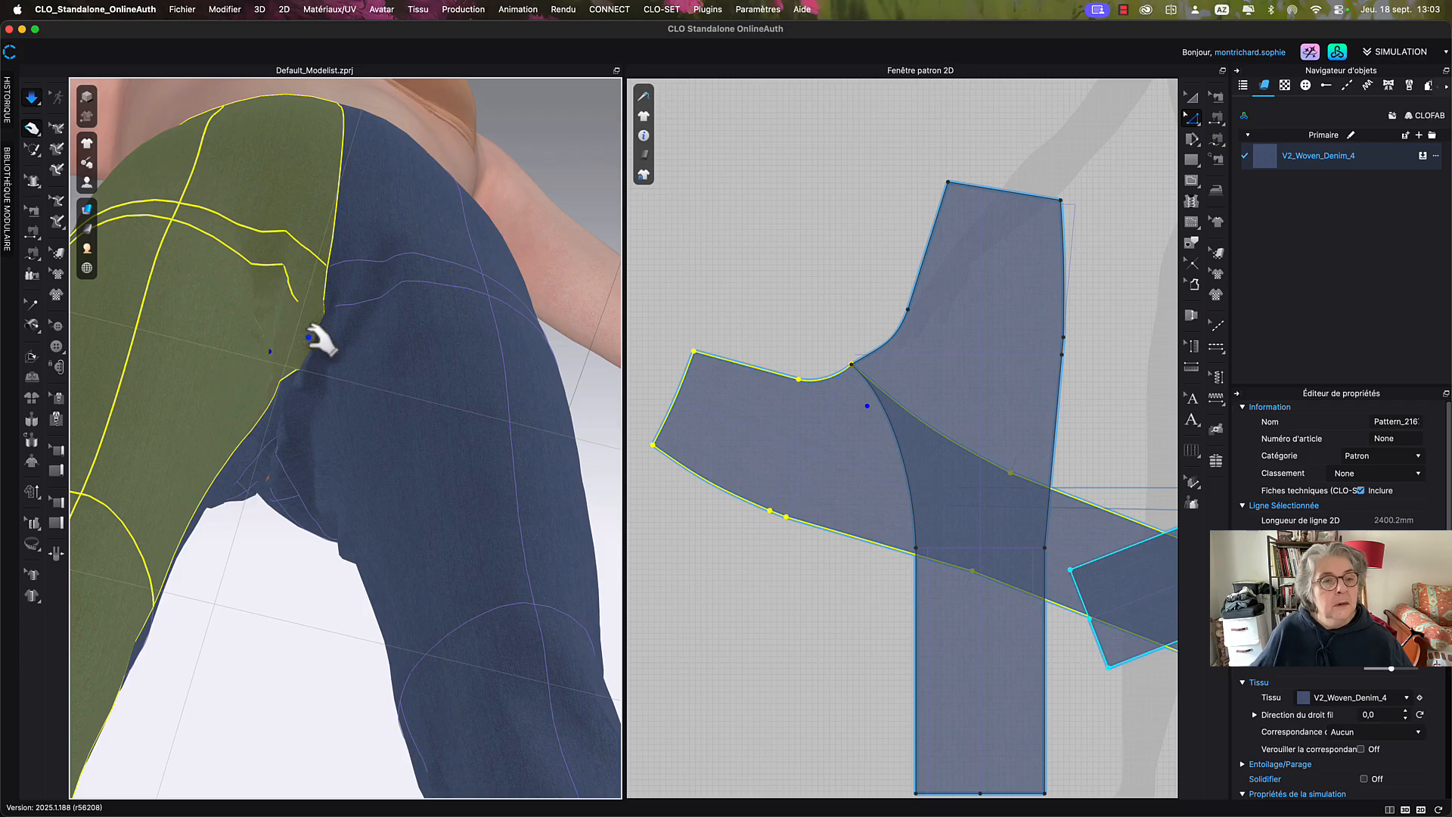
right_click_drag(321, 337, 299, 380)
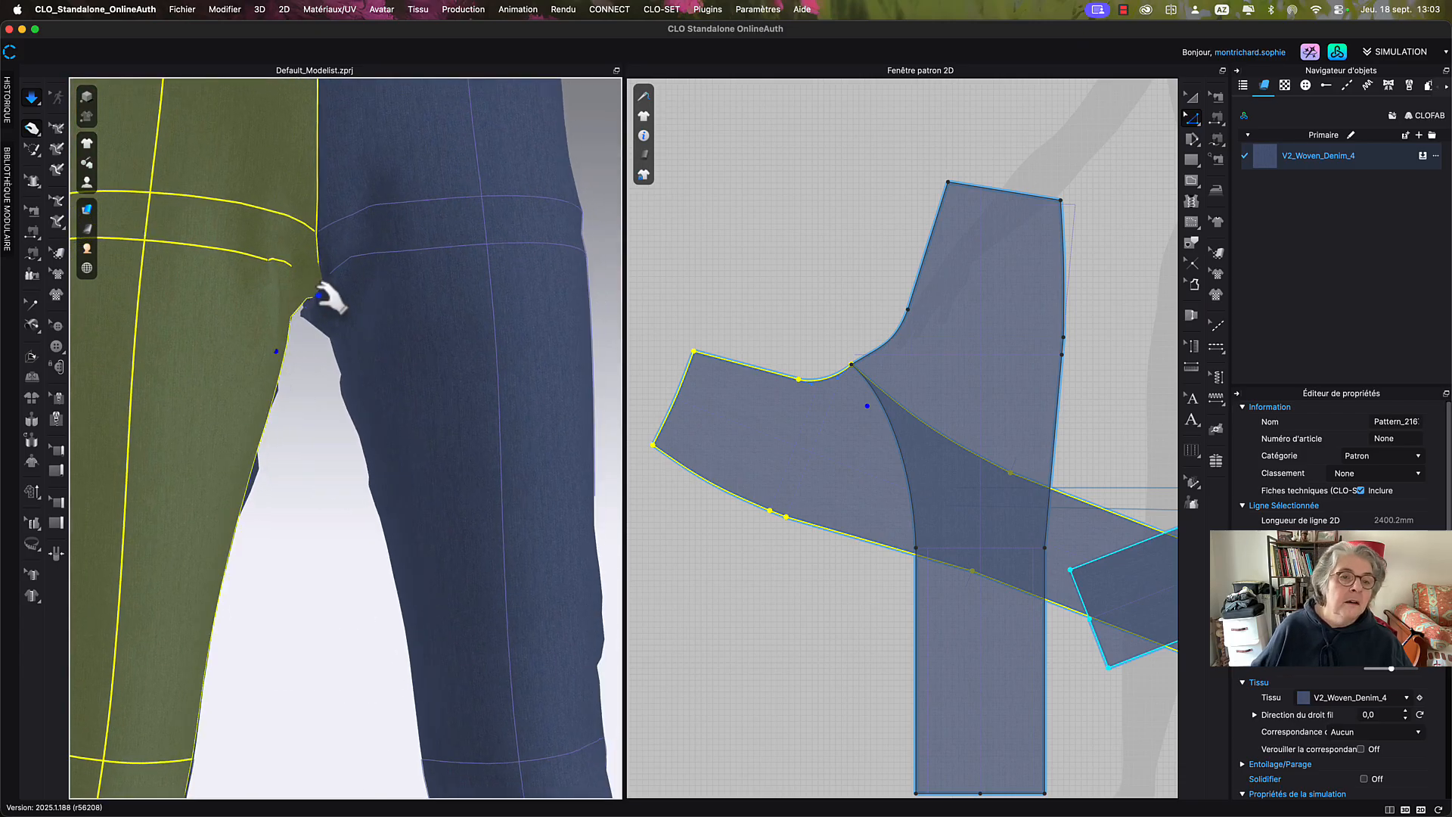
left_click(341, 298)
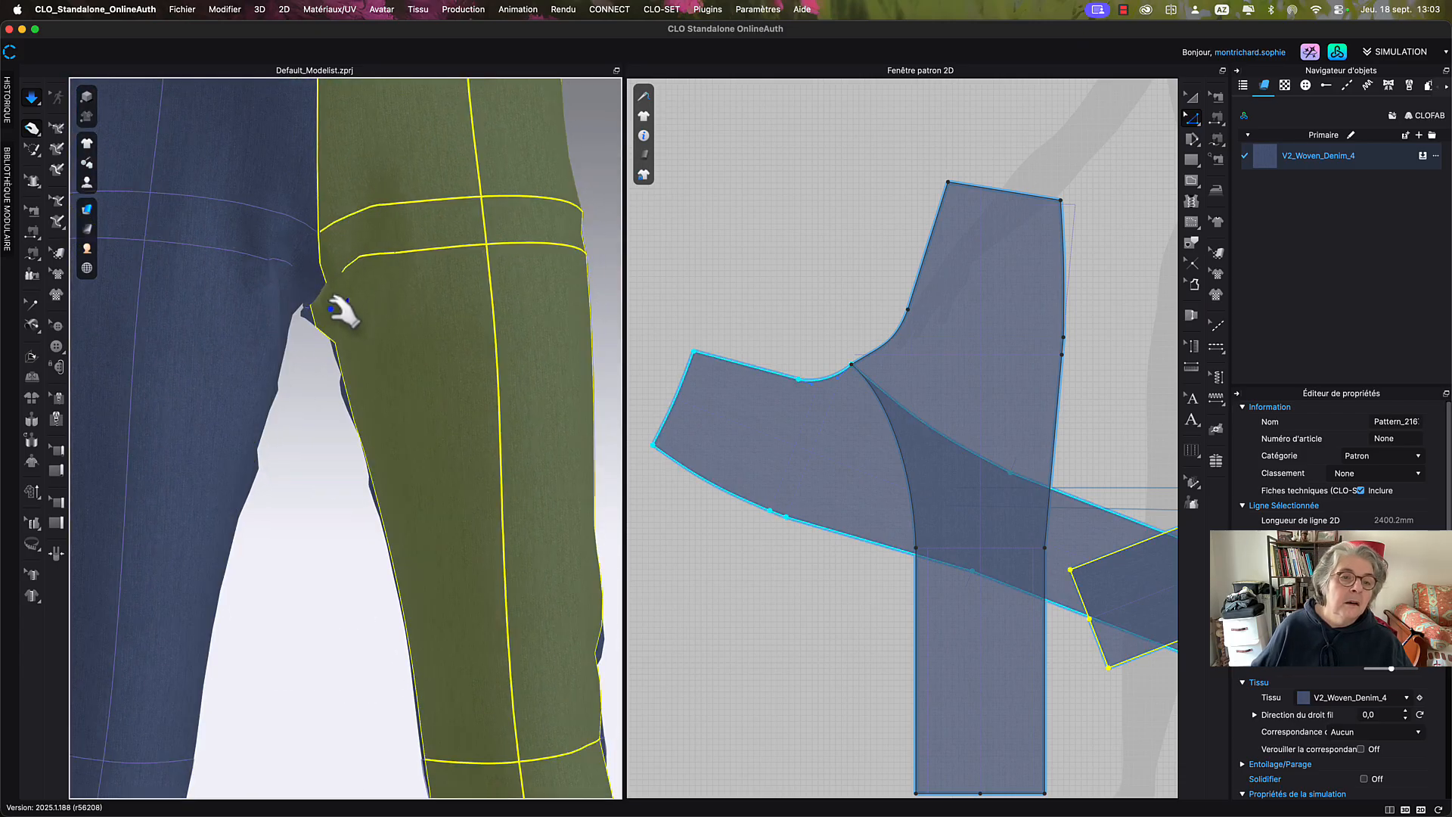
left_click(307, 296)
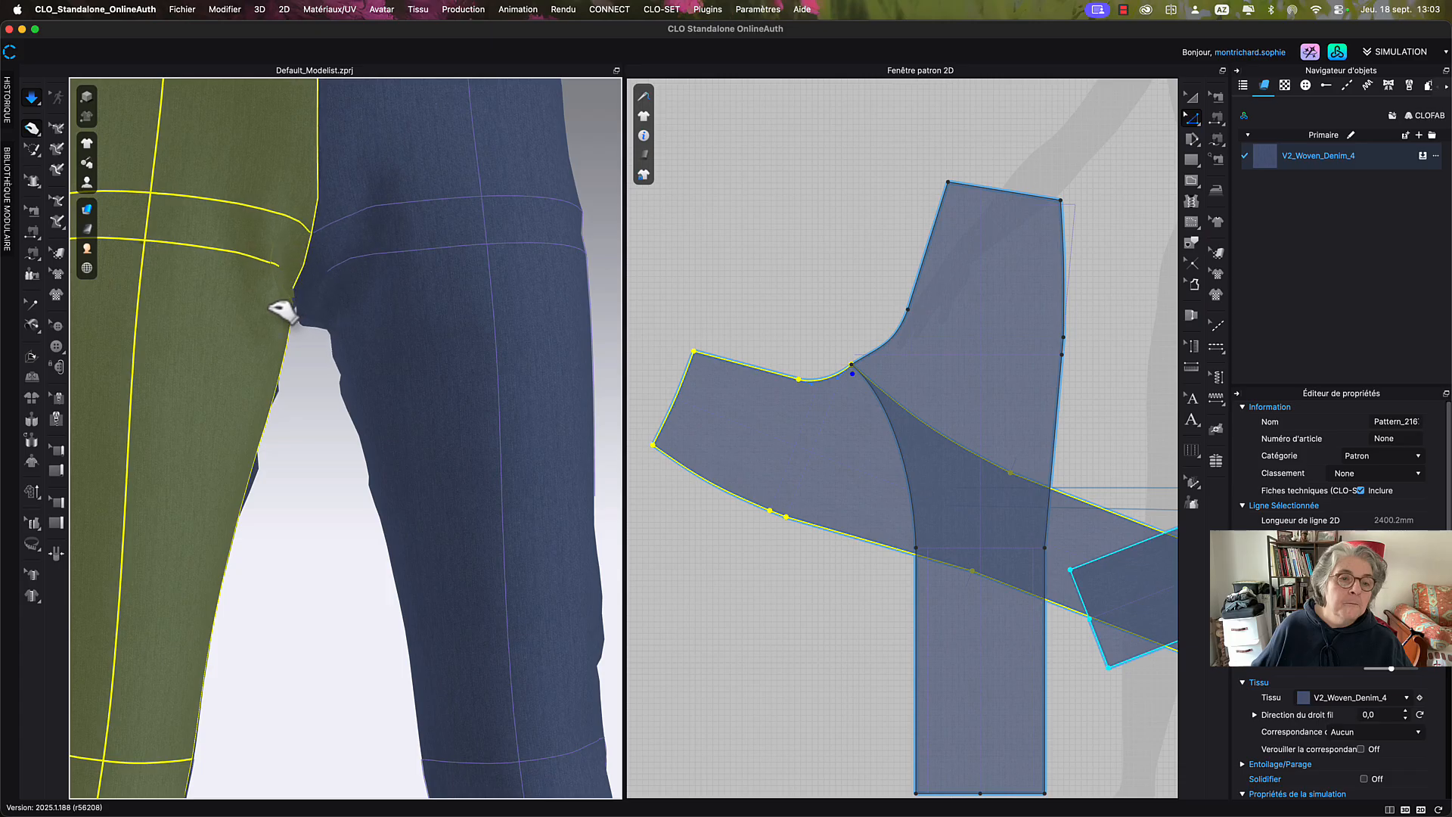
key("space")
scroll(324, 392, "down", 2)
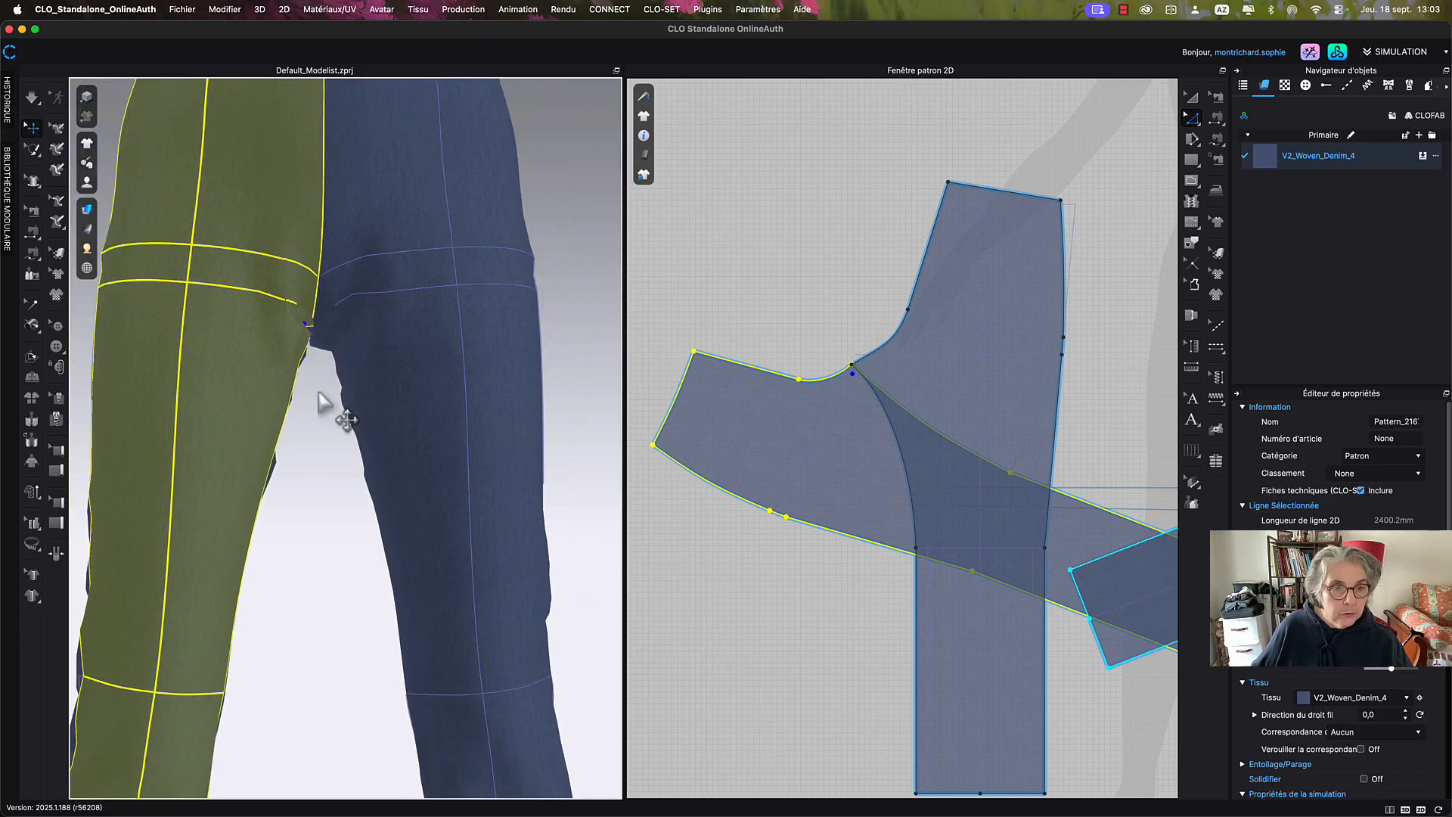
scroll(790, 272, "down", 2)
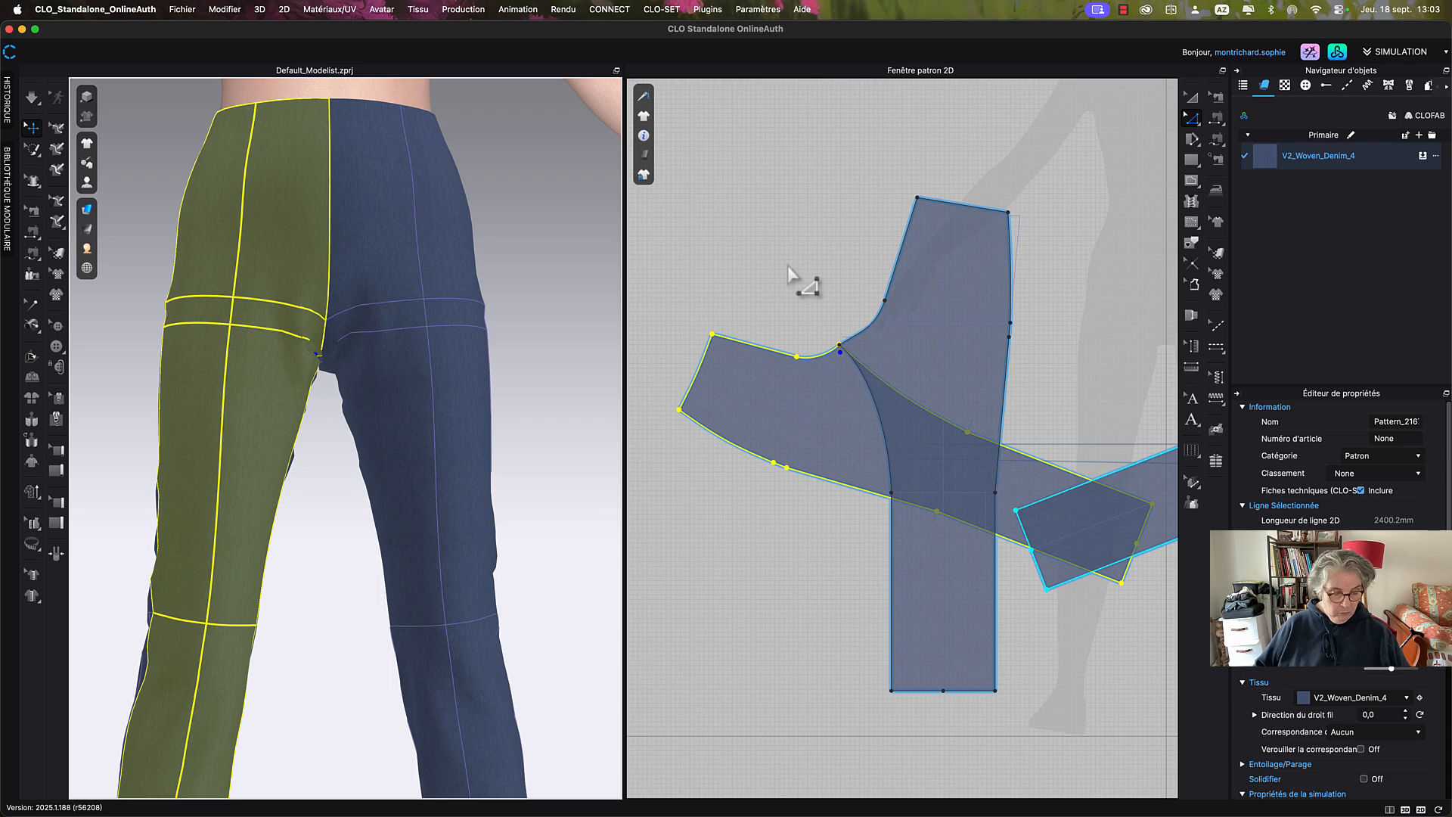
left_click(831, 401)
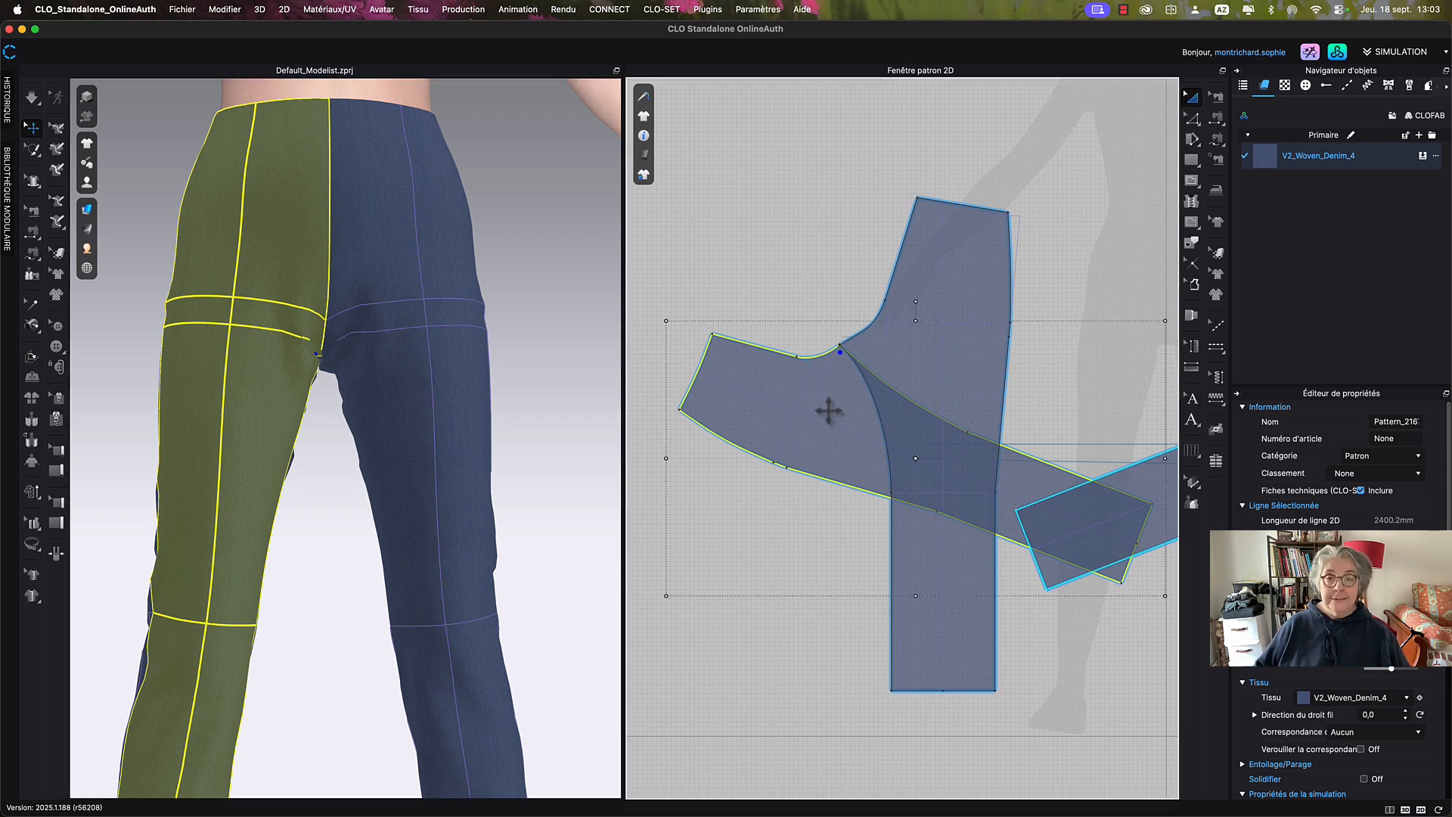
right_click(830, 413)
mouse_move(870, 438)
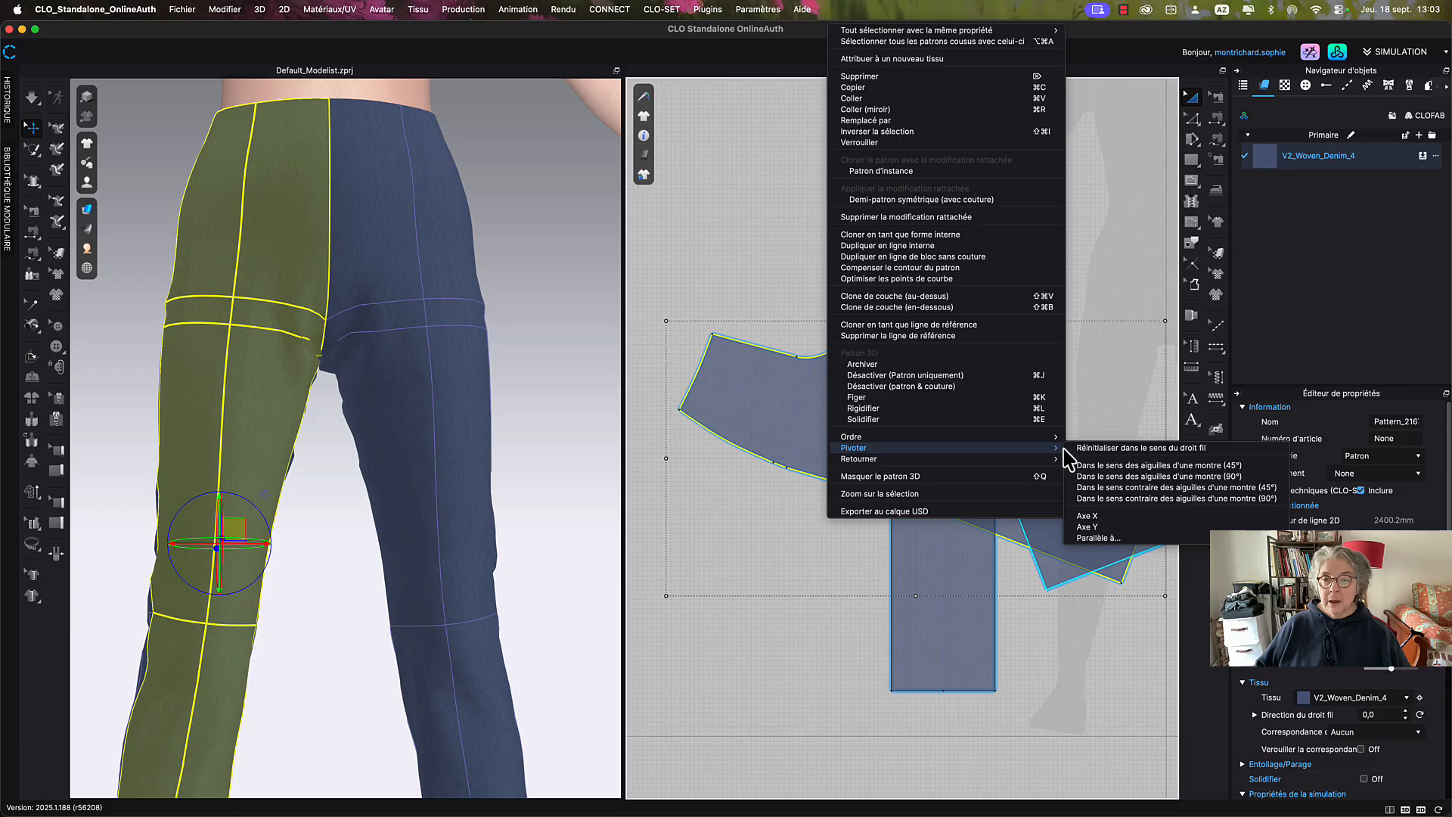
left_click(1104, 516)
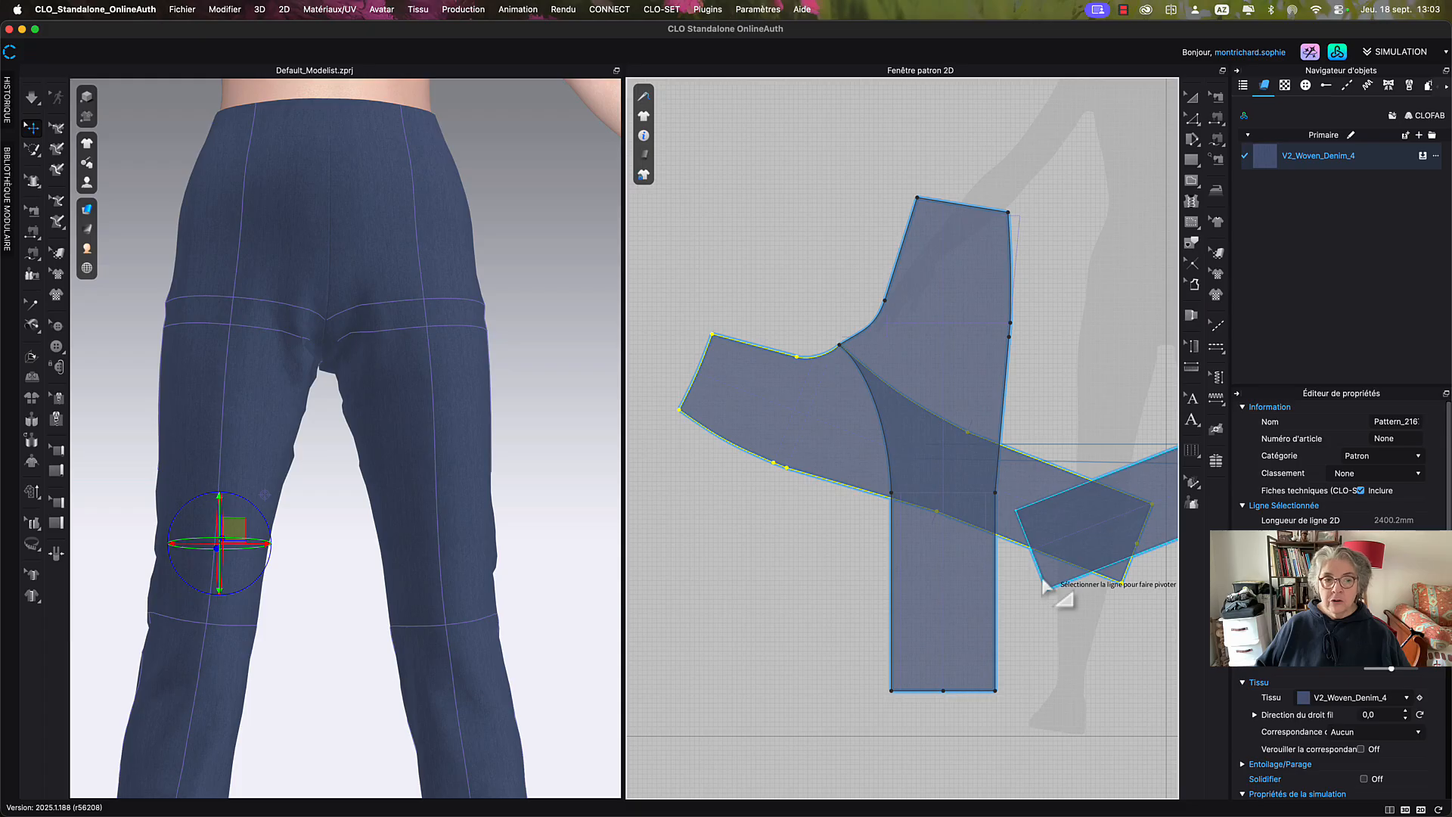
scroll(1047, 586, "down", 6)
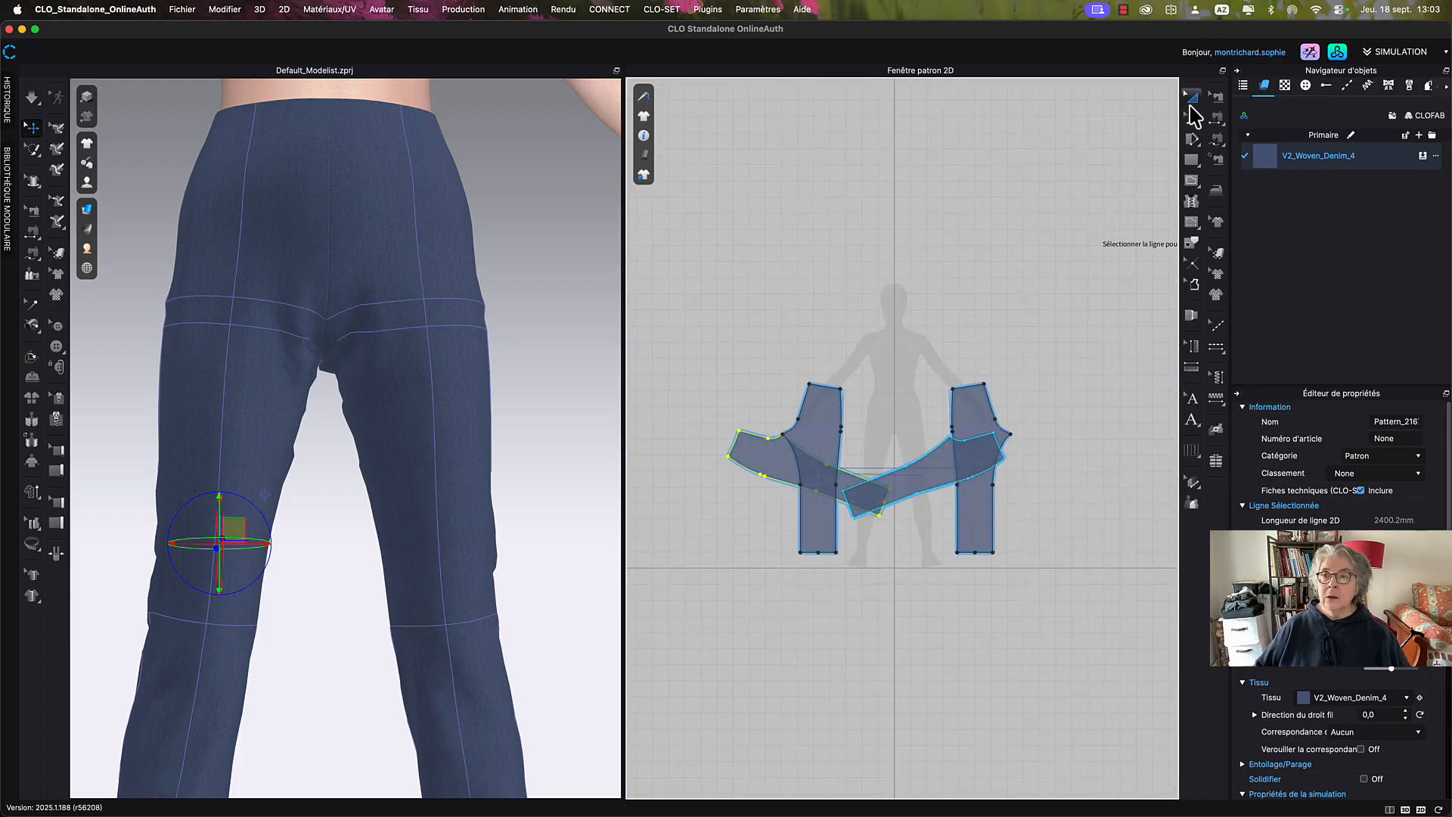
left_click(1191, 99)
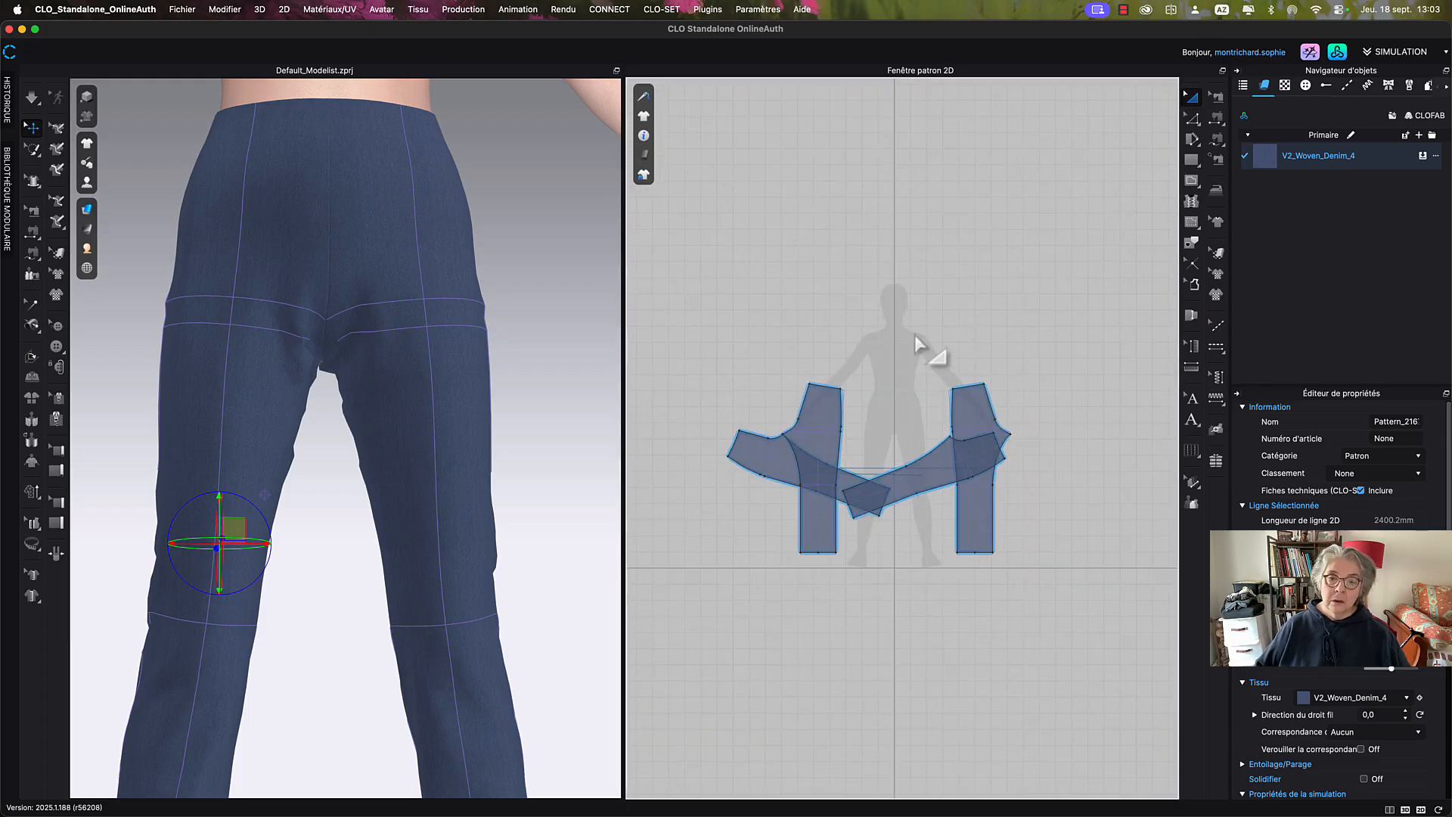
Rotate the tilted front leg piece upright by aligning its hem with the X axis.
left_click(771, 452)
right_click(771, 452)
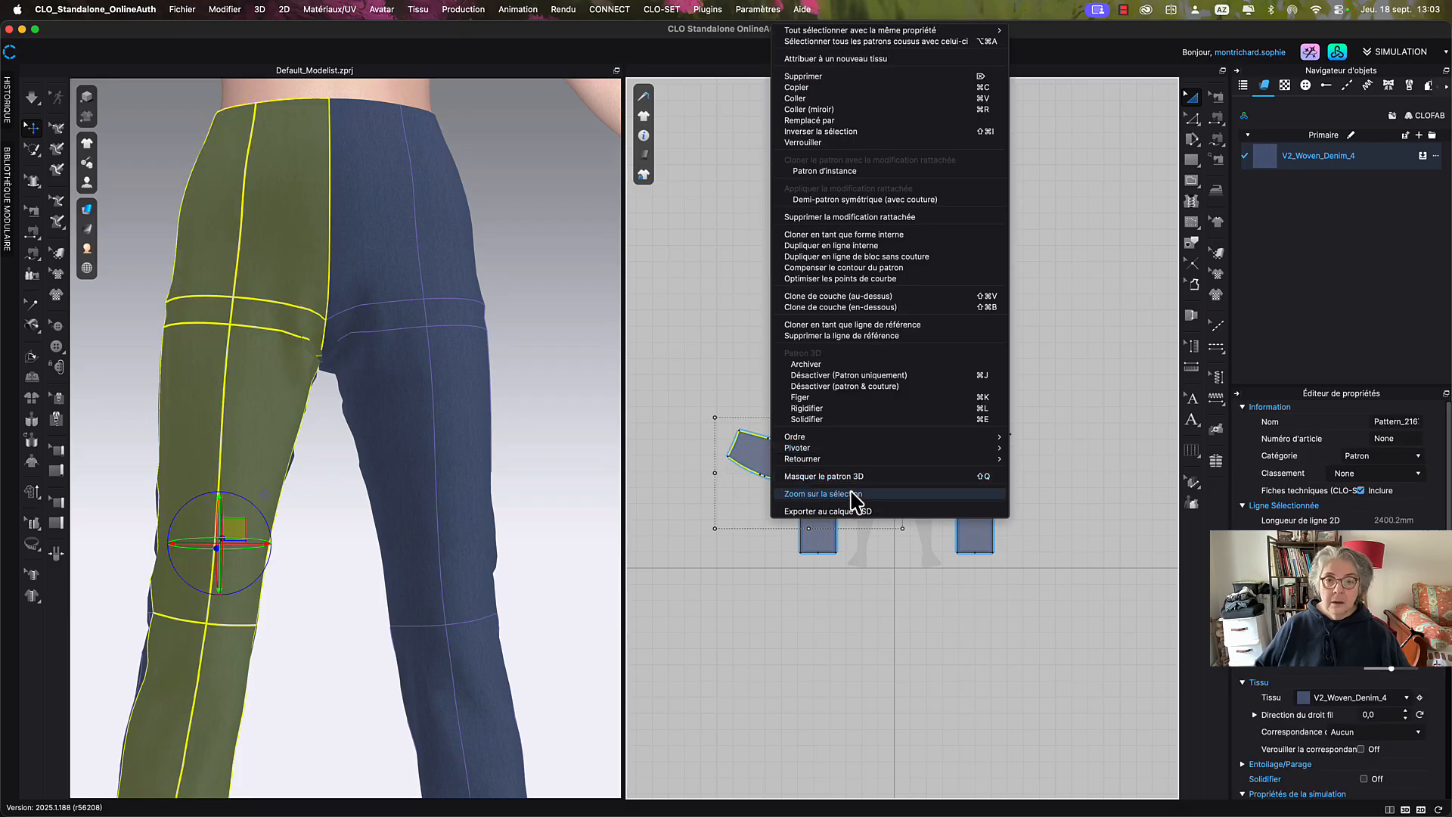
mouse_move(828, 465)
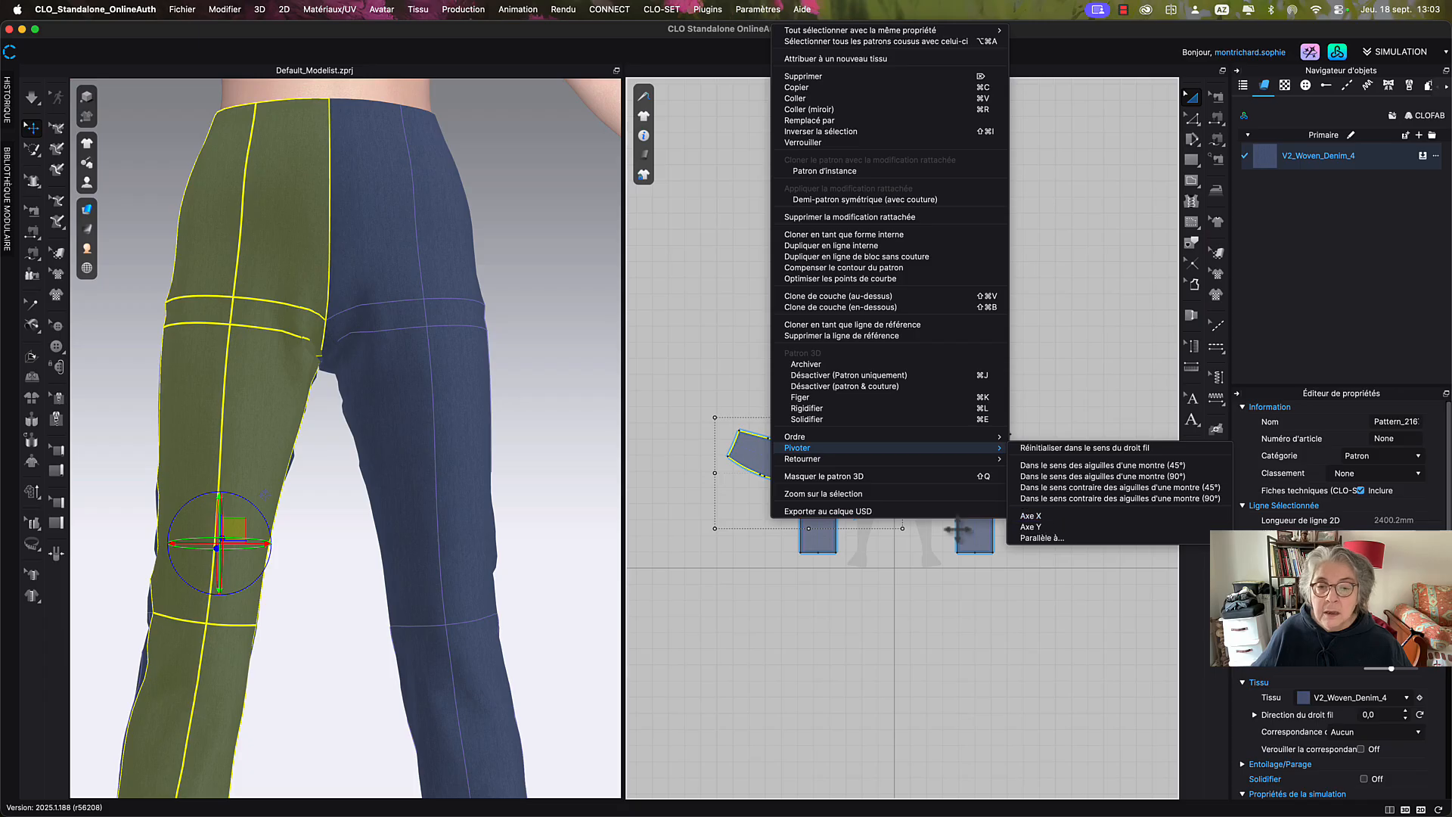
left_click(1031, 515)
left_click(881, 515)
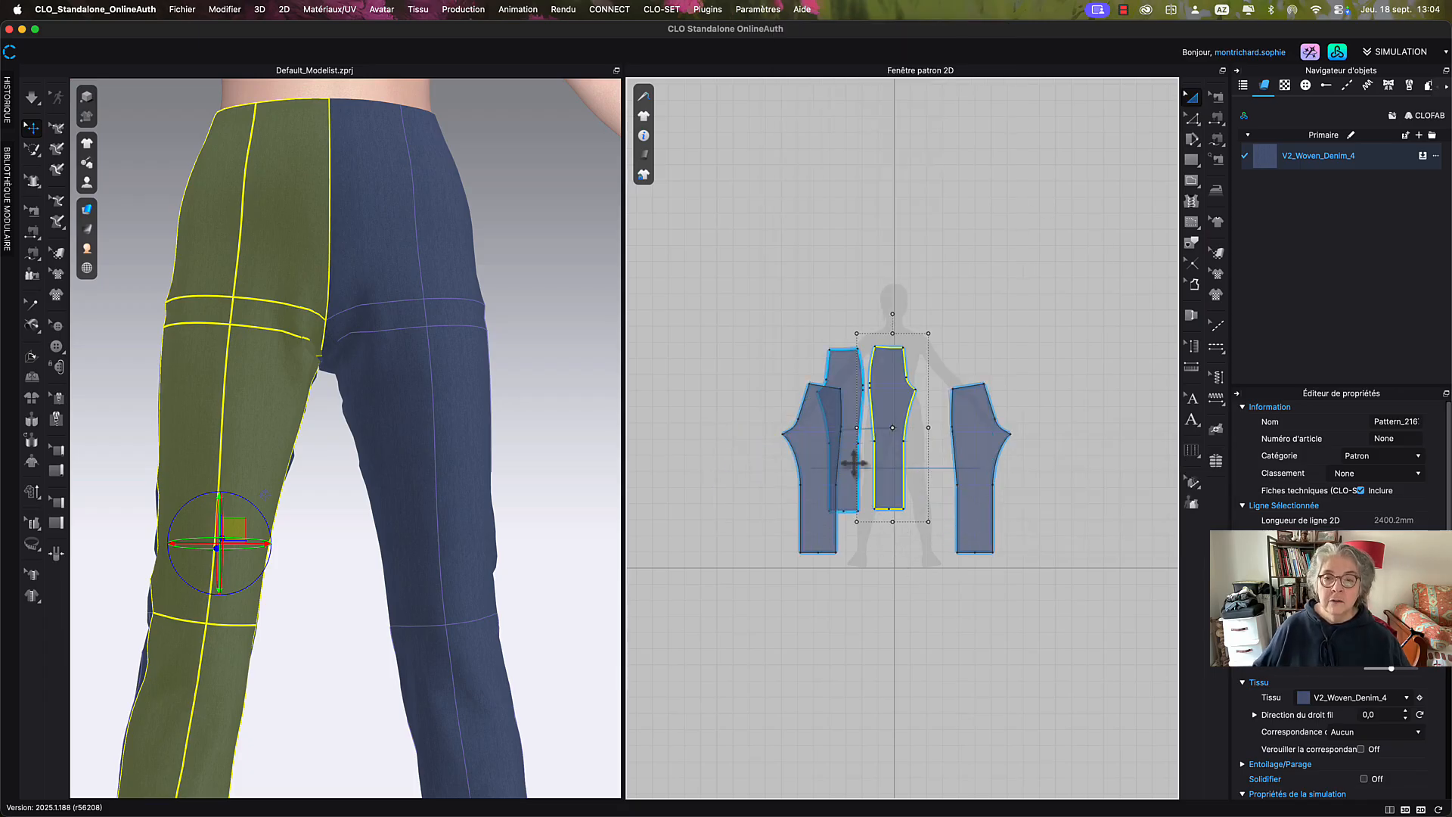
Move the two back leg pieces outward so they stand clear on either side of the front pieces.
middle_click_drag(864, 460, 867, 384)
left_click_drag(832, 407, 776, 383)
left_click_drag(963, 405, 968, 352)
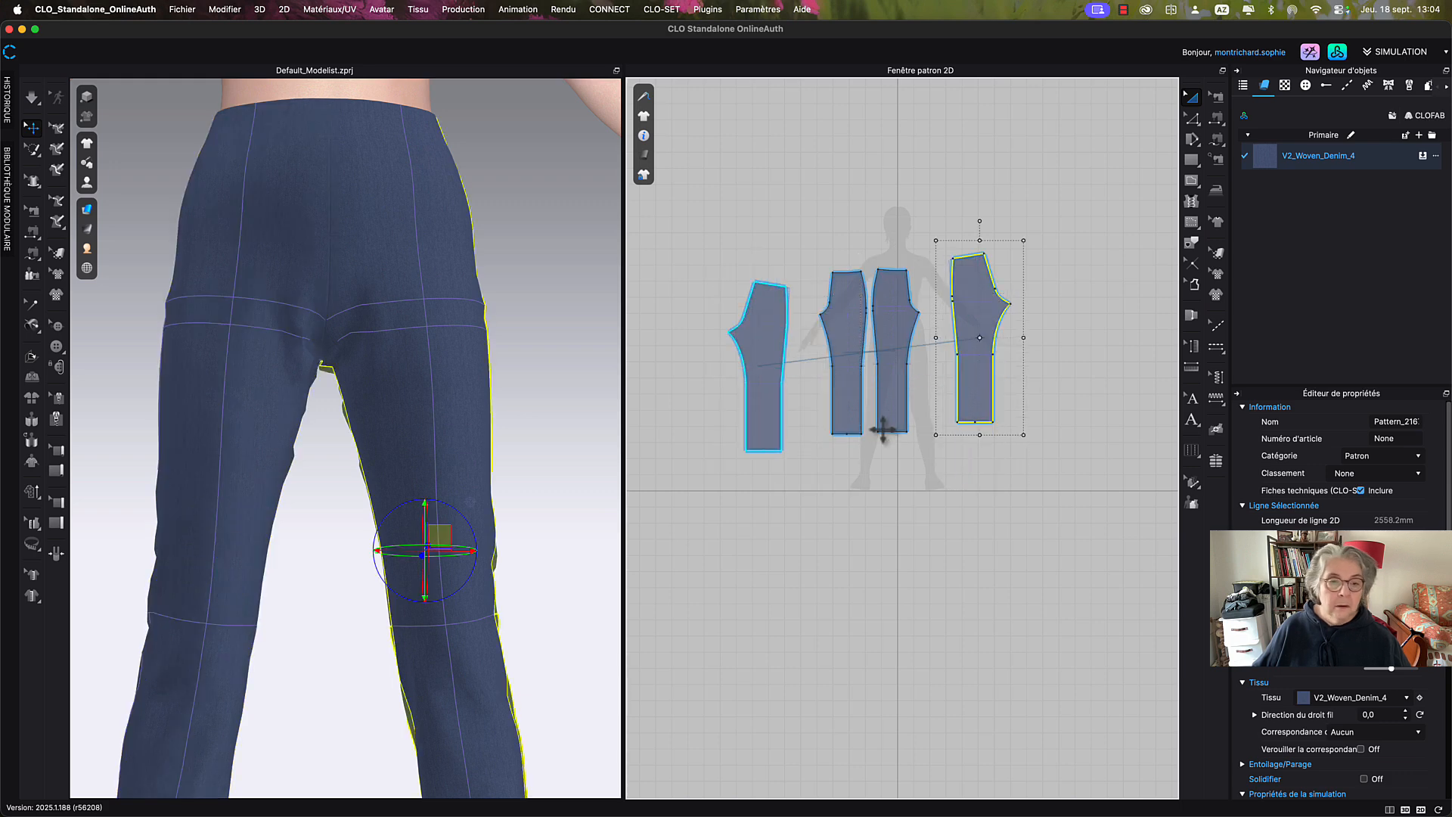
Run the simulation, pull the front leg's fabric near the crotch to settle it, and clear the selection.
middle_click_drag(483, 532, 469, 431)
right_click_drag(395, 401, 397, 400)
middle_click_drag(369, 286, 431, 379)
key("q")
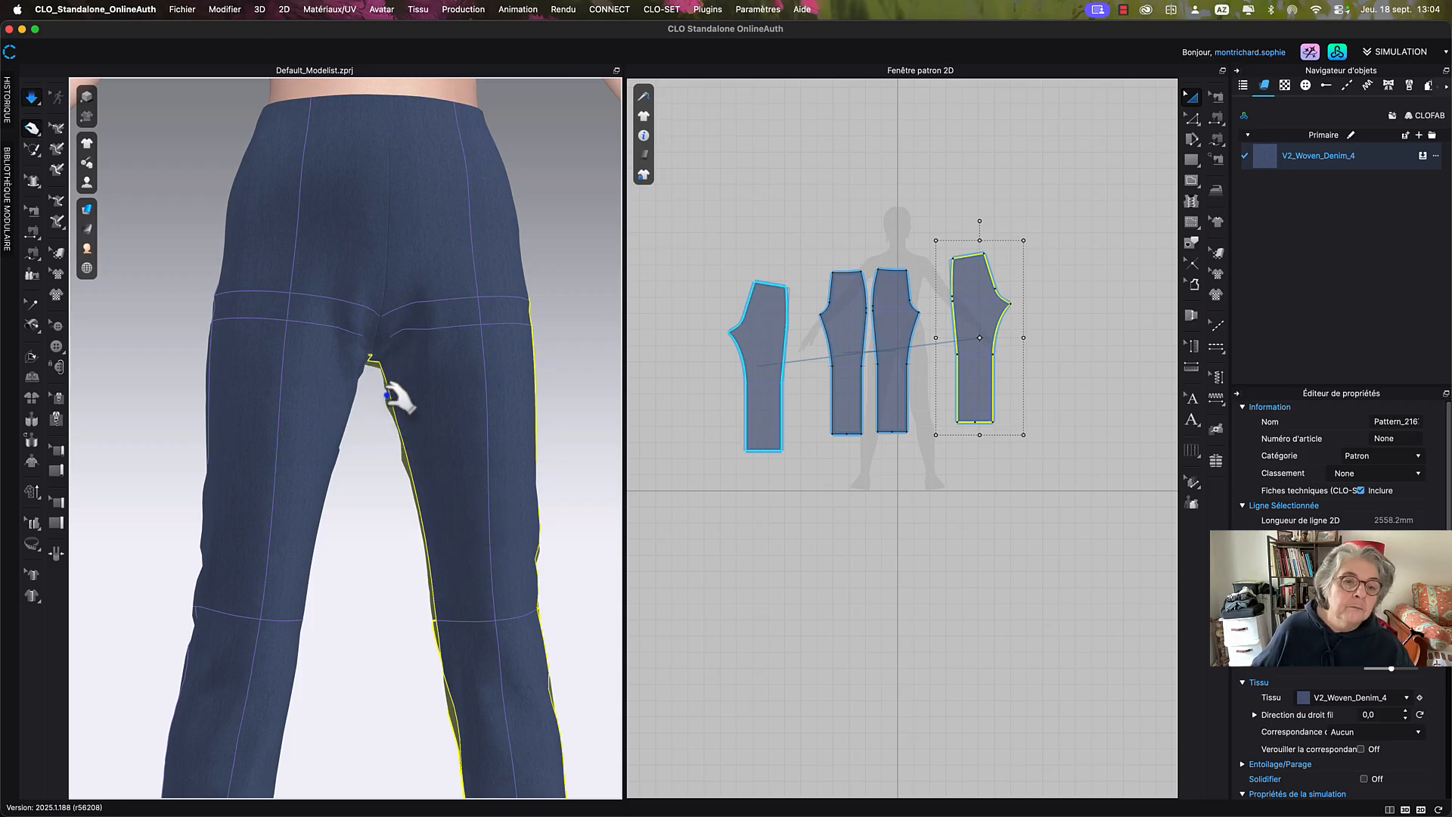
left_click(400, 365)
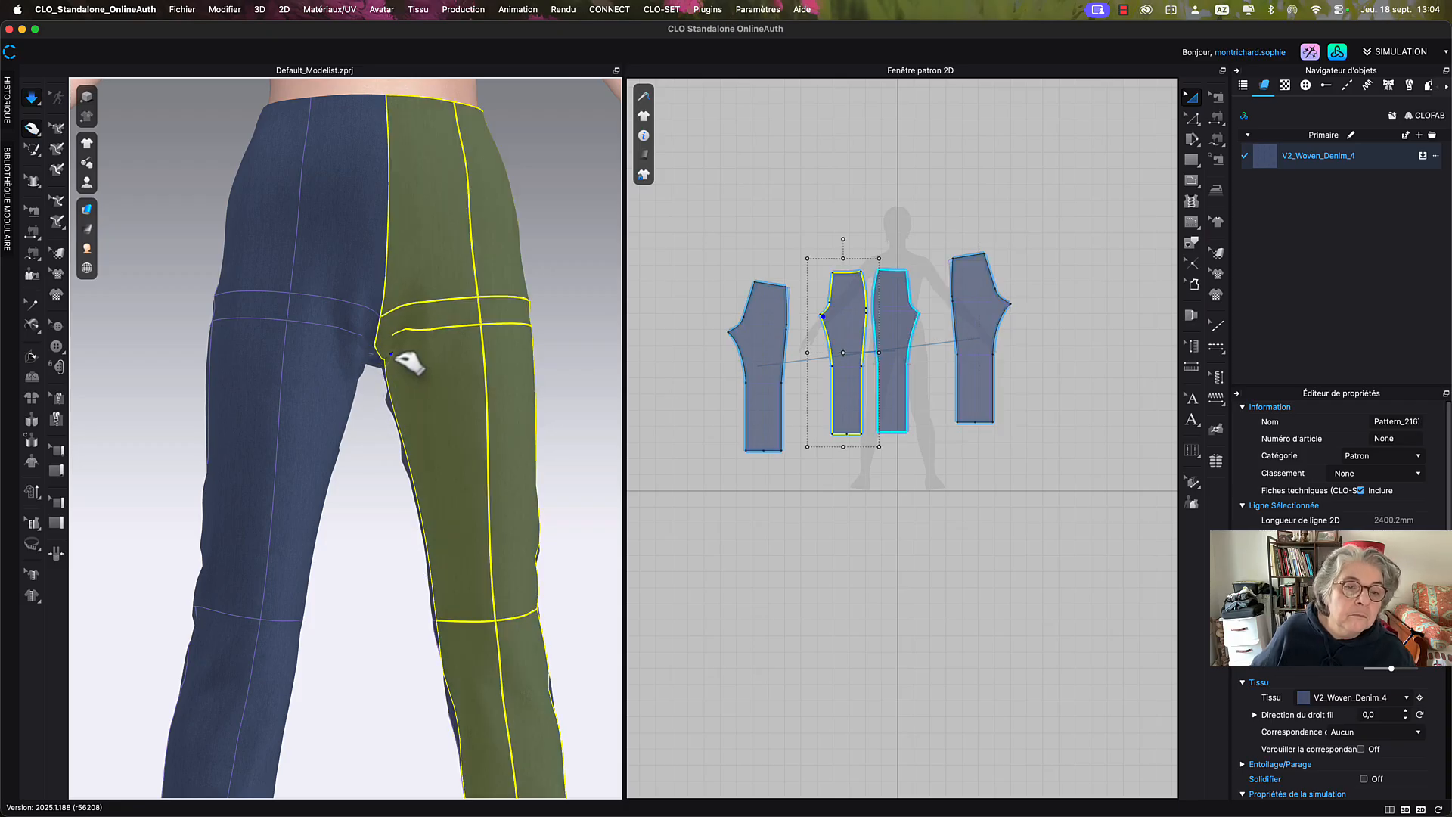
mouse_move(408, 363)
left_mouse_down()
mouse_move(401, 346)
mouse_move(428, 350)
mouse_move(416, 355)
left_mouse_up()
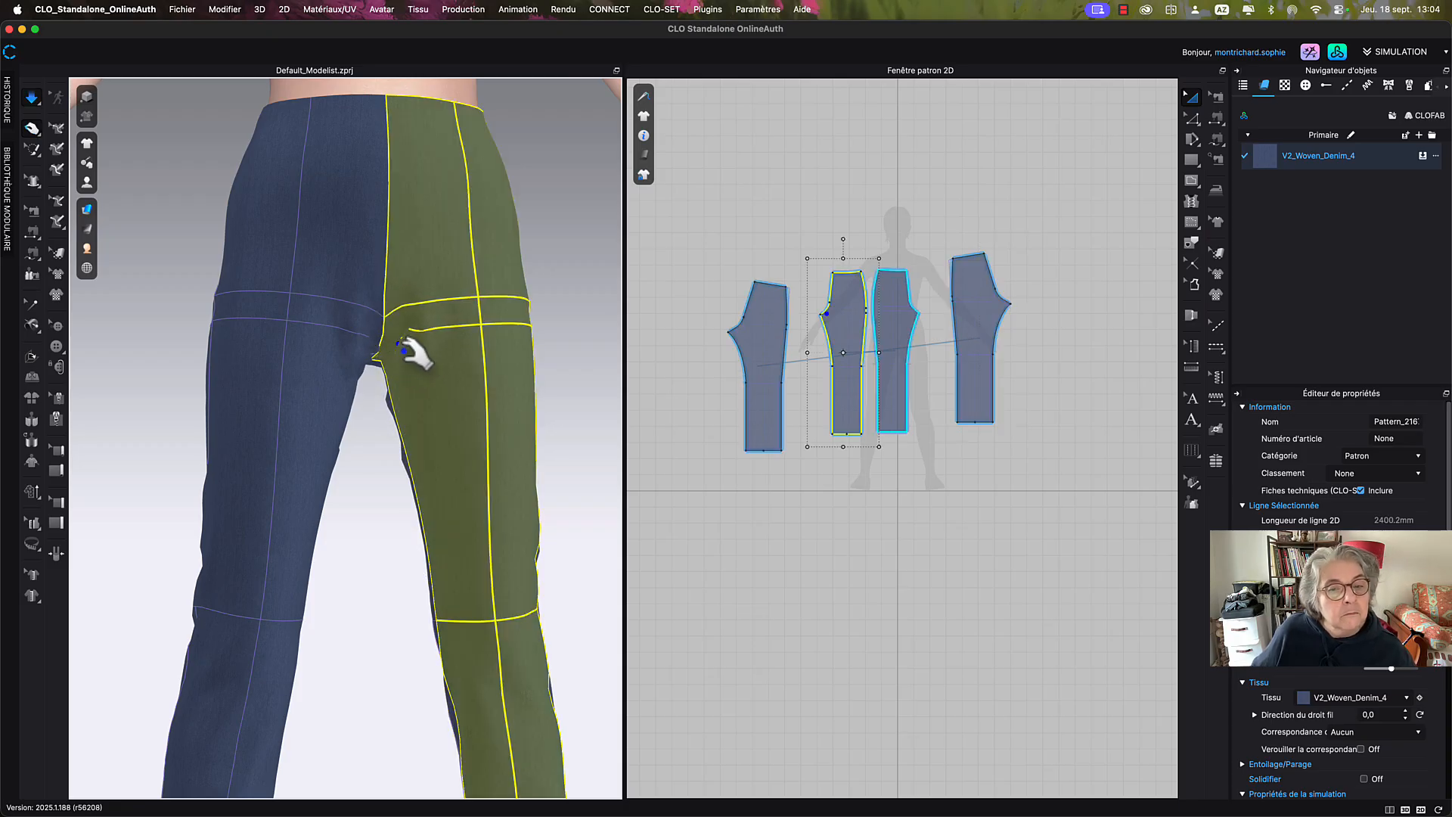
left_click(692, 281)
Select the back crotch curve and show the 2D pattern pieces with a monochrome surface.
scroll(790, 299, "up", 4)
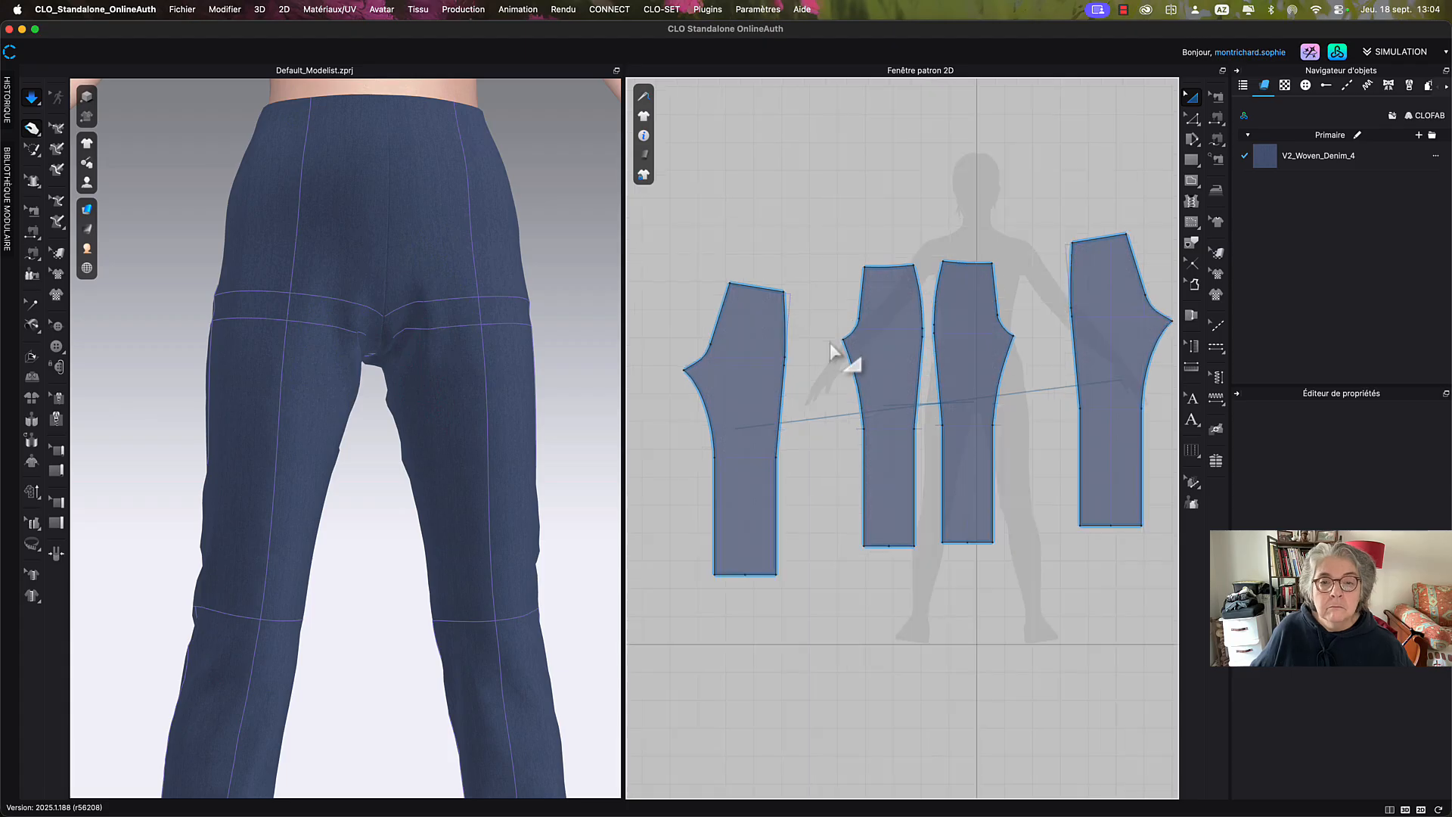
scroll(832, 352, "up", 5)
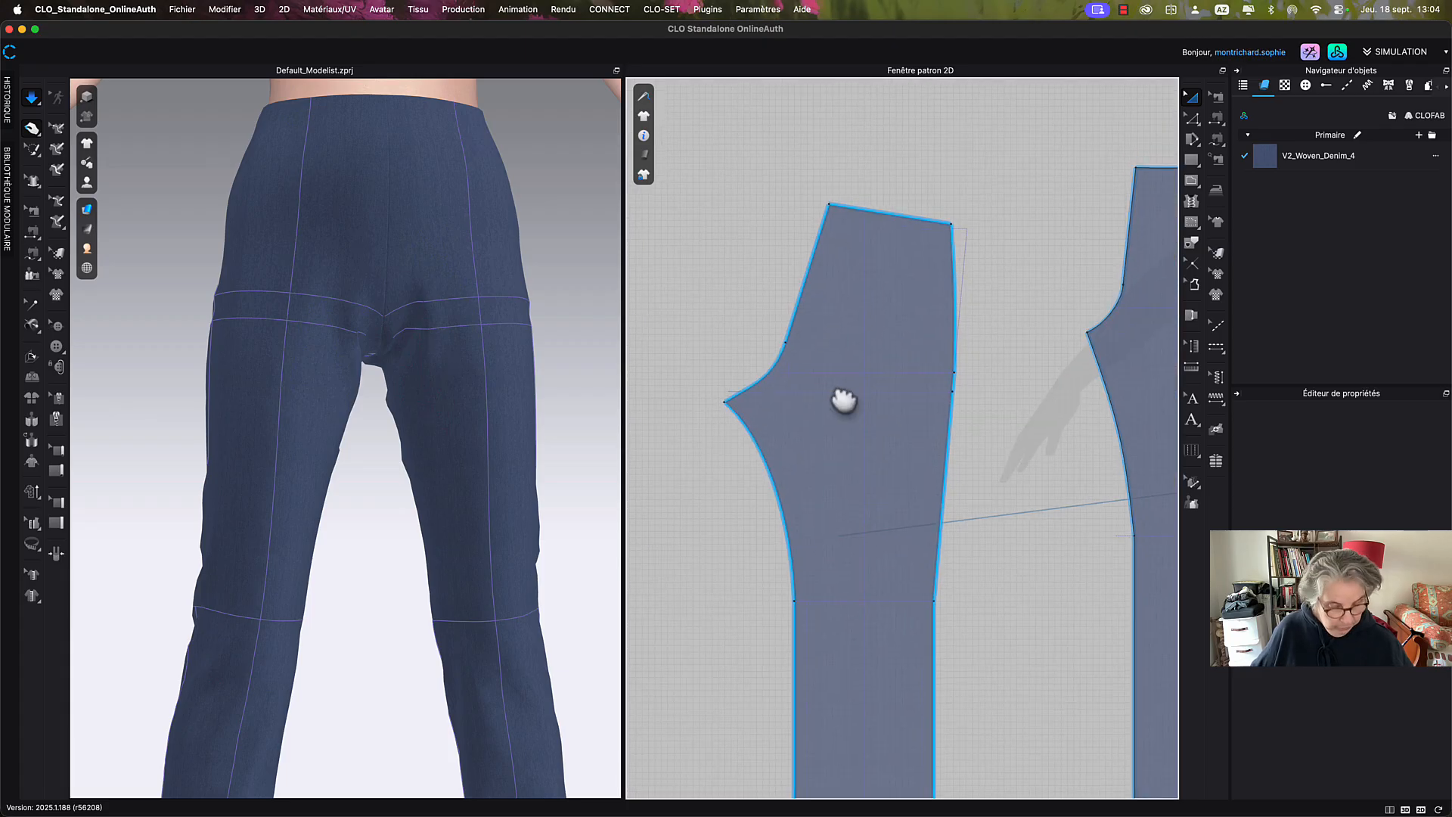
key("z")
left_click(757, 389)
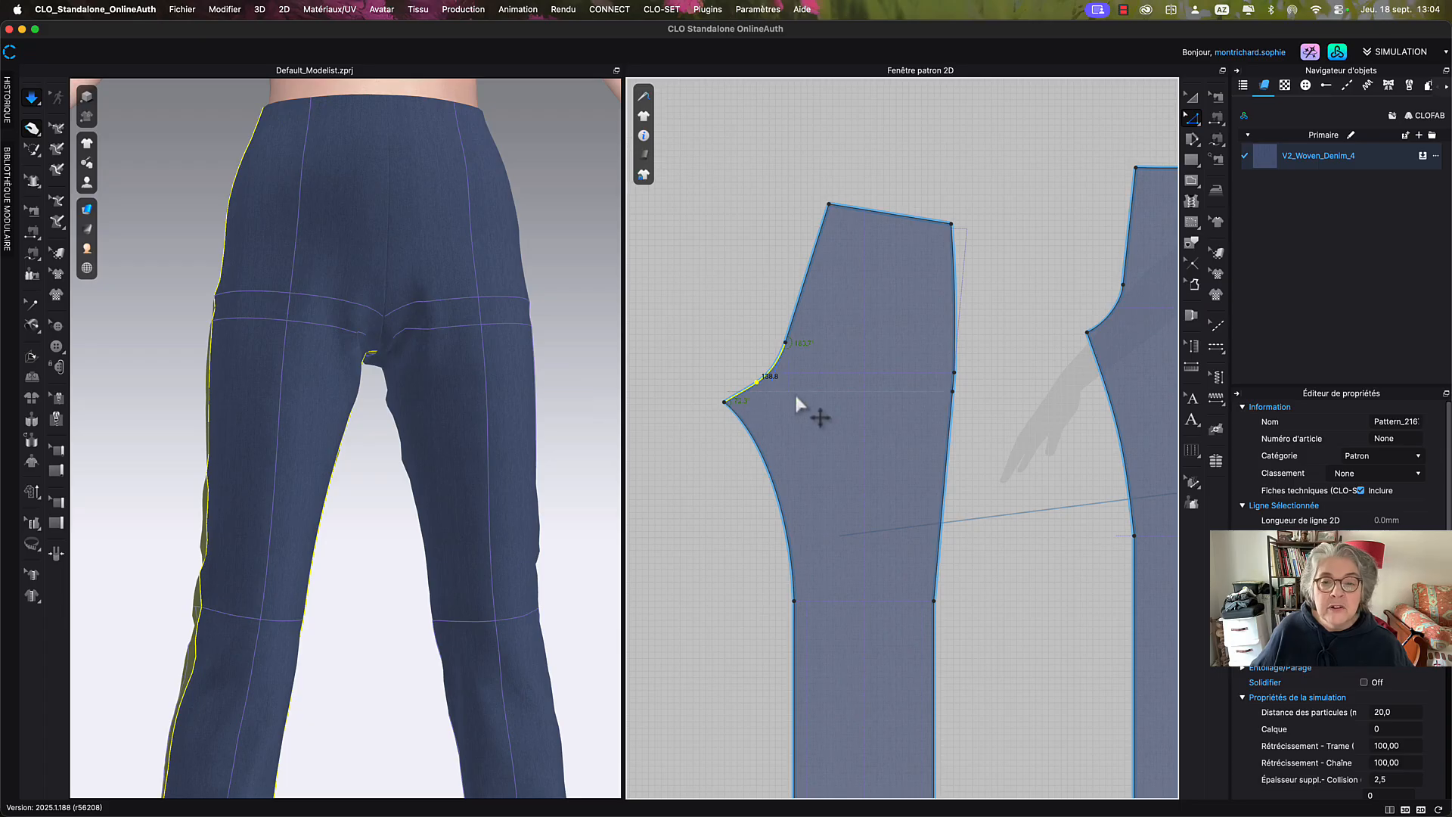
key("Escape")
scroll(763, 408, "up", 5)
left_click(754, 381)
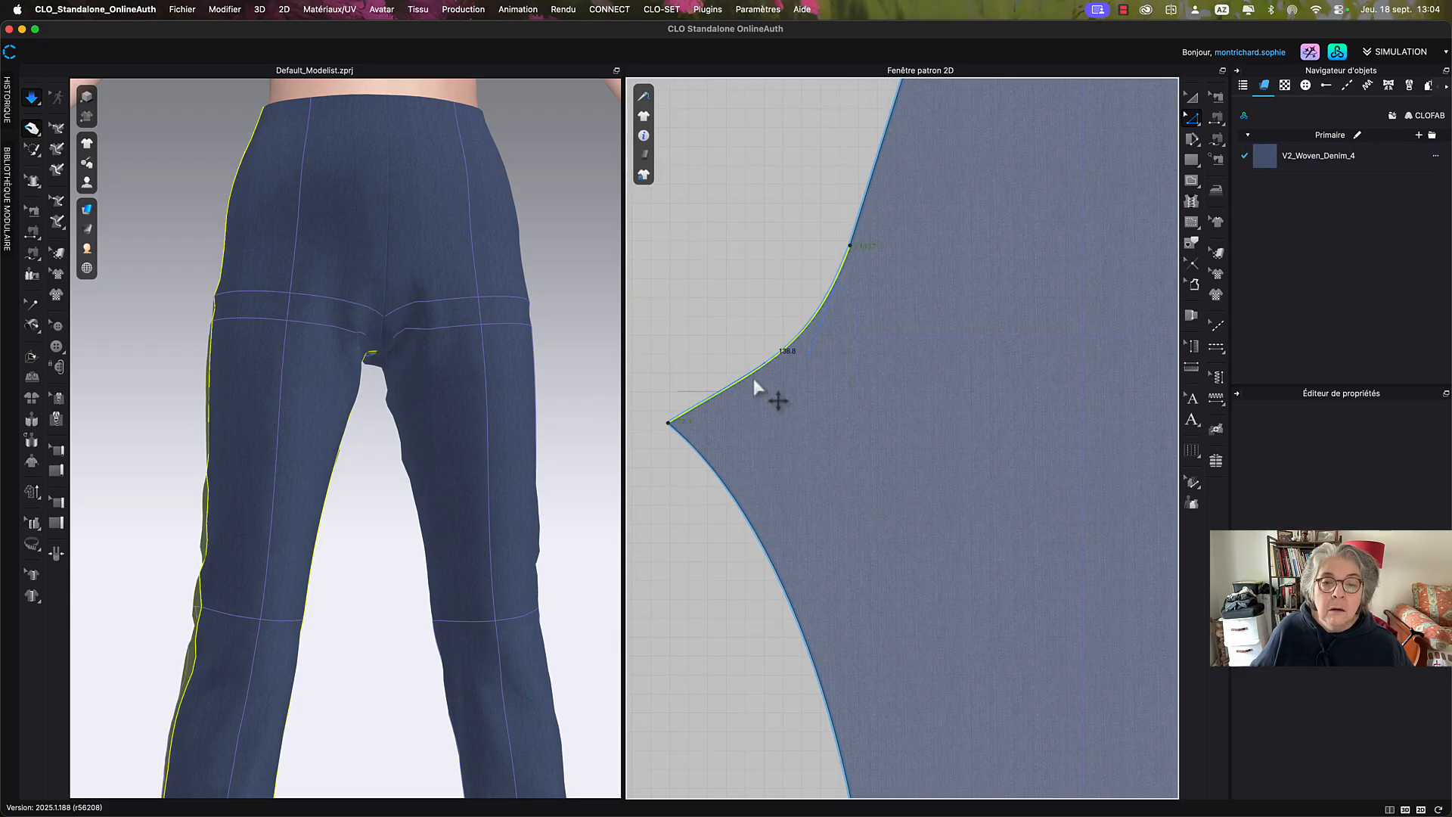
left_click(644, 159)
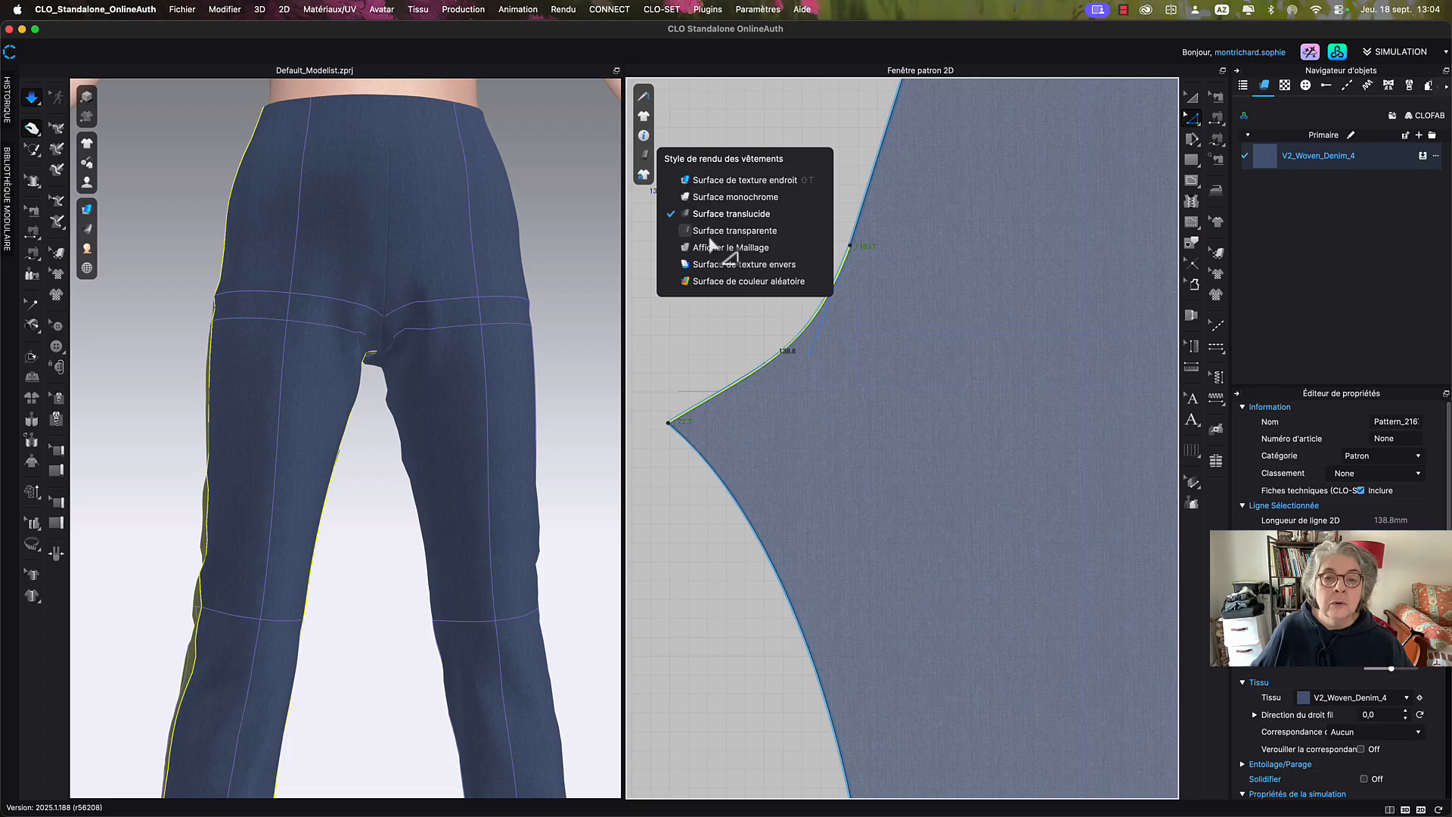
left_click(726, 197)
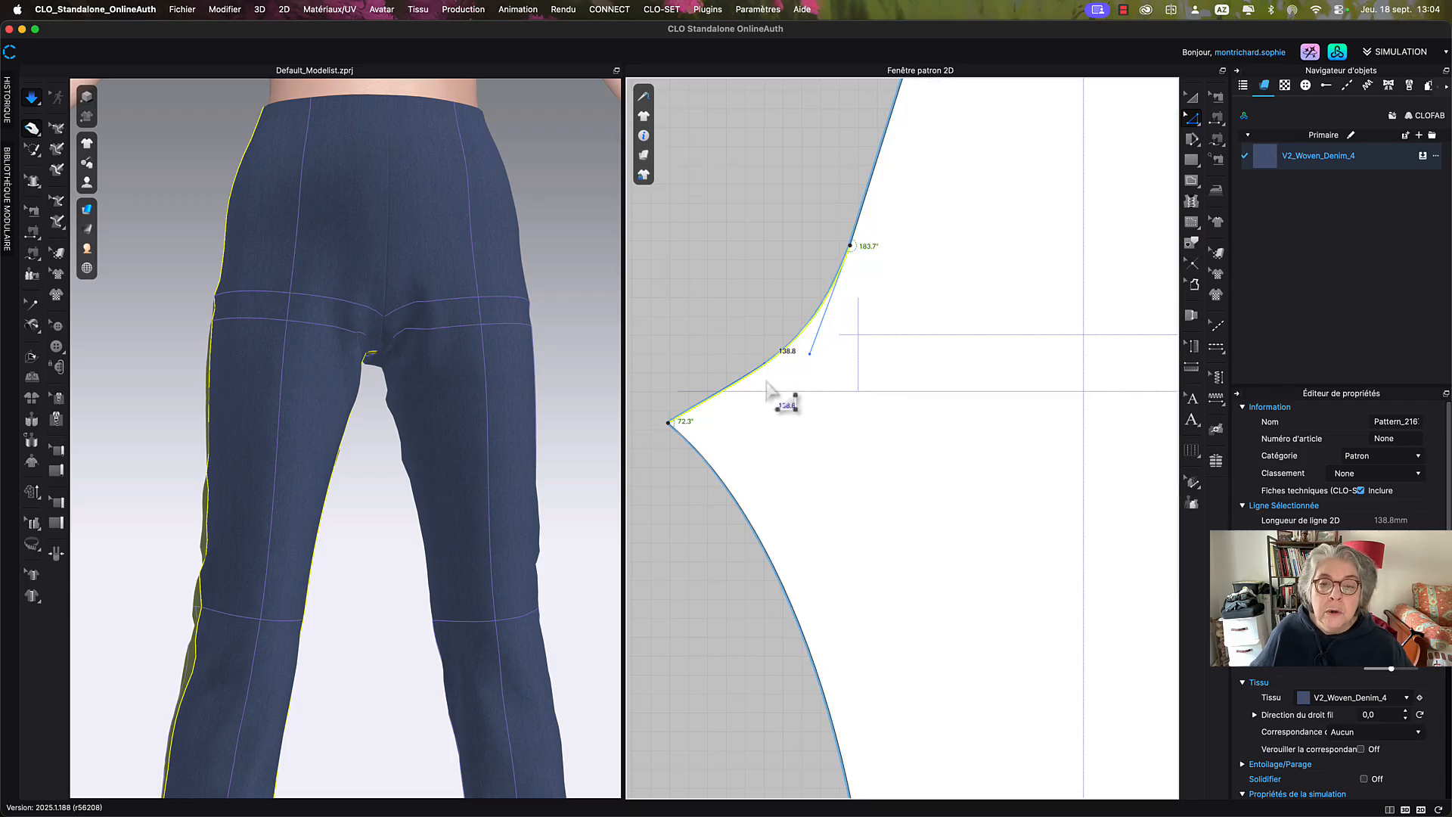
Hollow the lower back crotch curve slightly and pull the simulated fabric beside the crotch on both legs.
left_click(766, 371)
left_click_drag(768, 375, 768, 384)
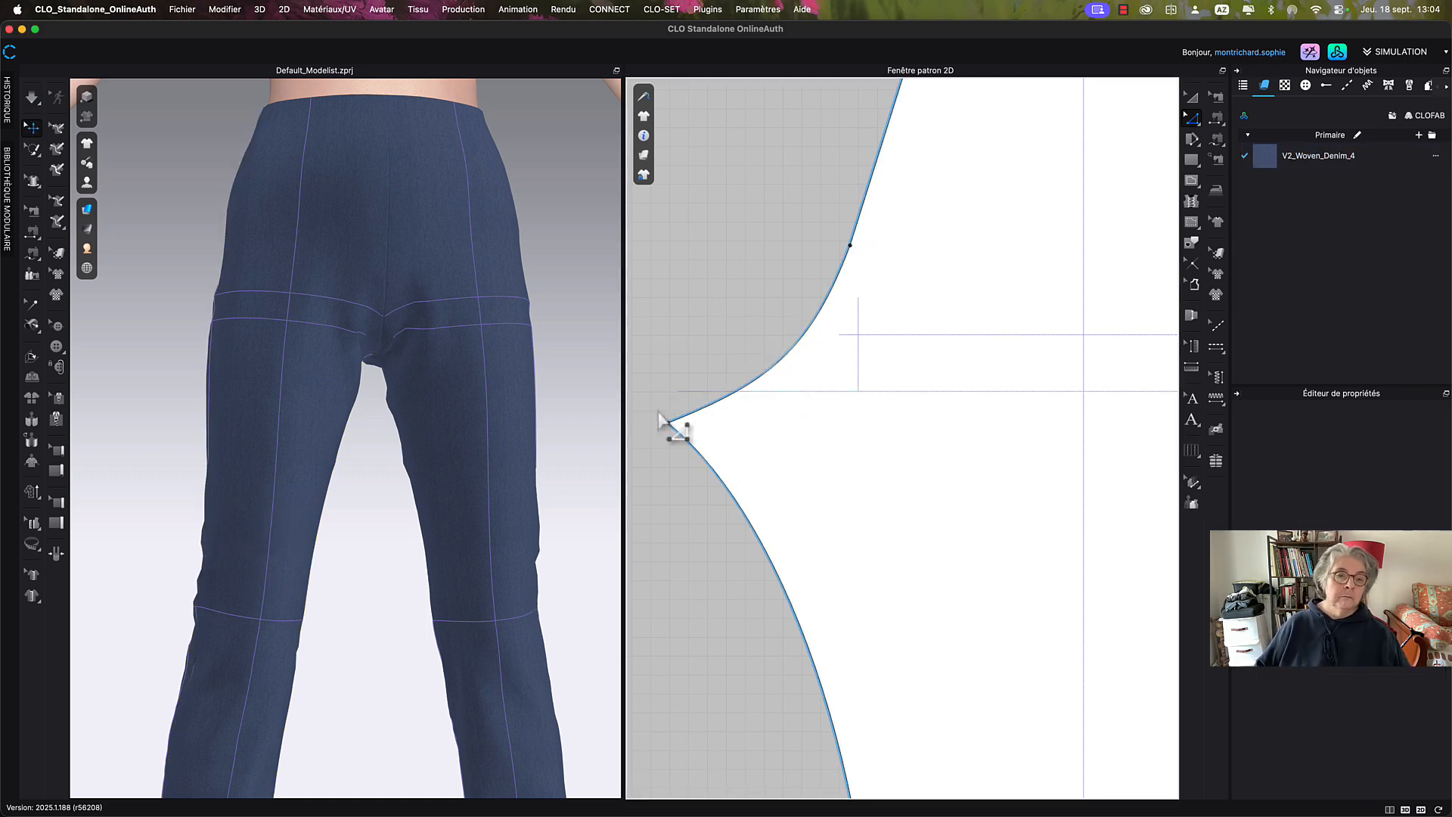
left_click(434, 379)
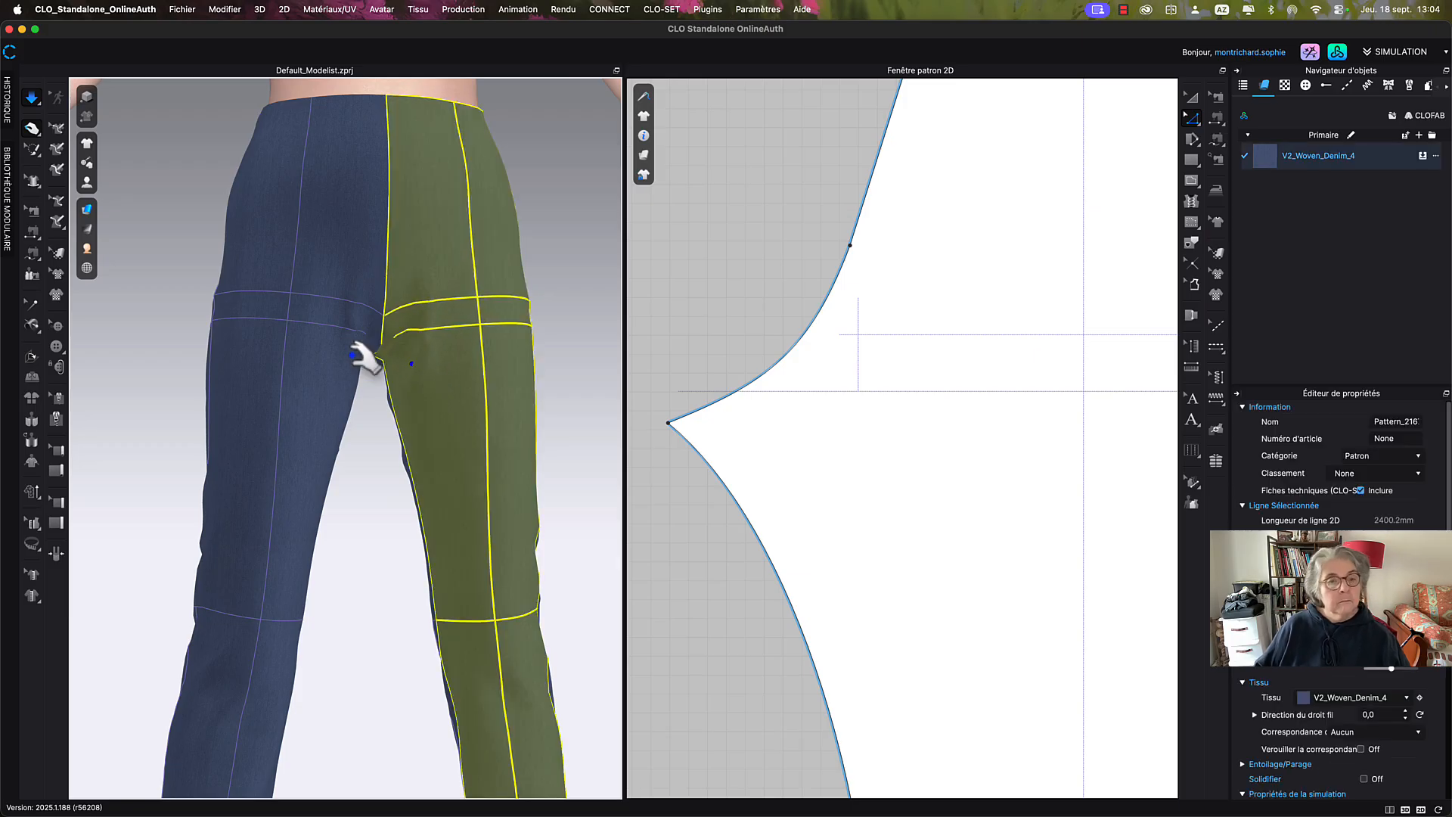
left_click(353, 366)
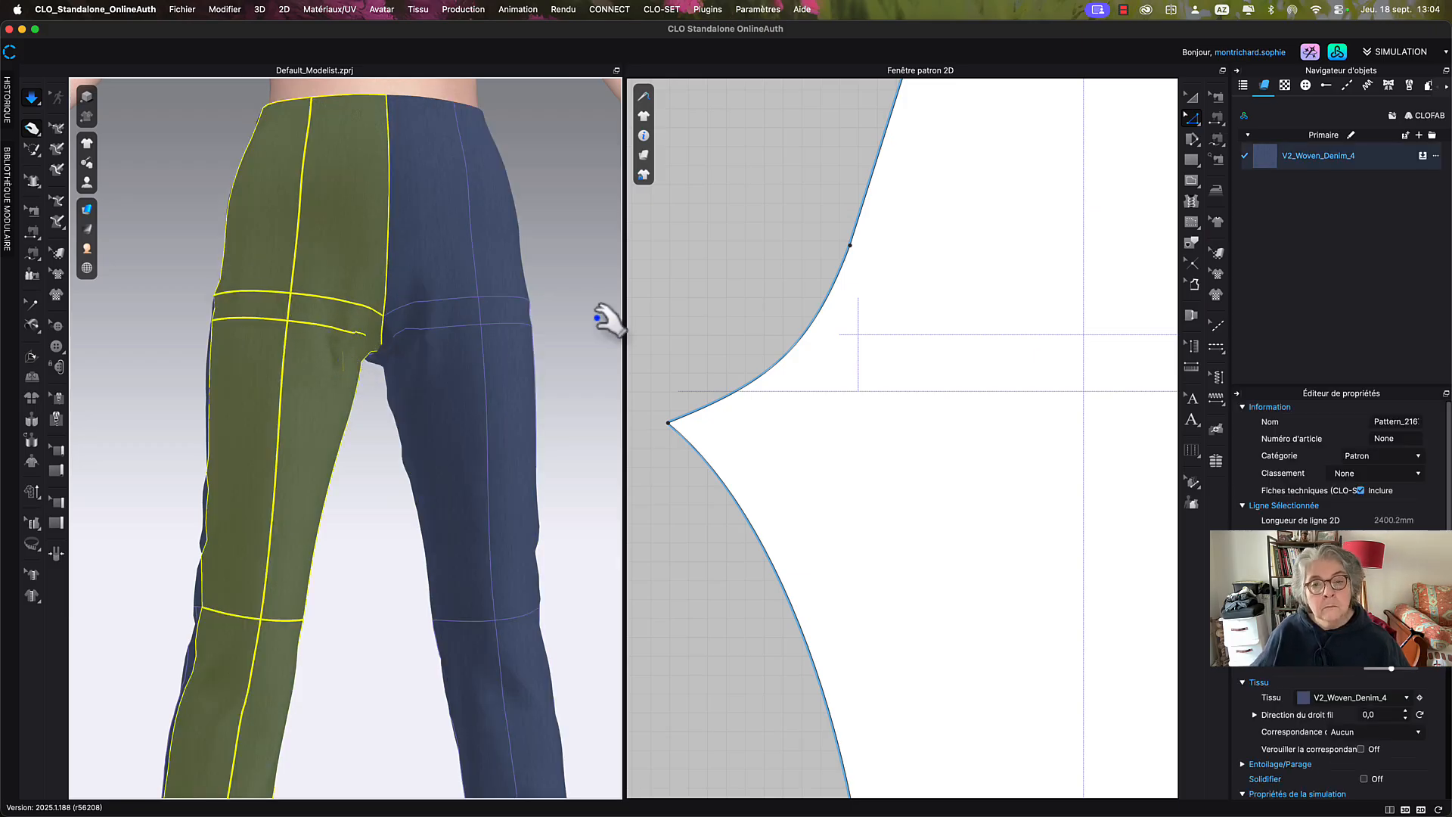
Reshape the lower part of the front crotch curve slightly near the crotch point.
scroll(765, 316, "down", 3)
scroll(885, 369, "down", 5)
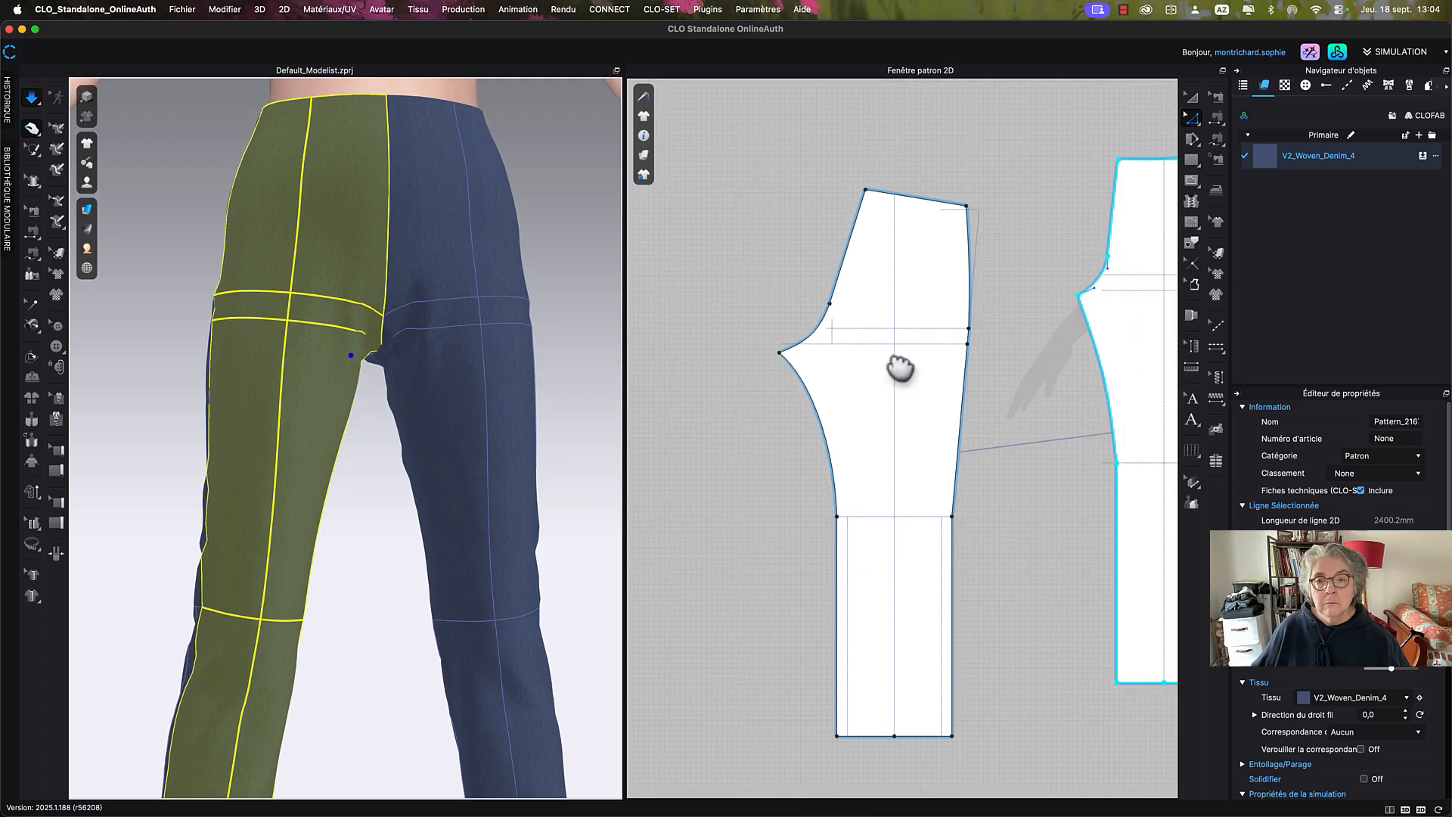
scroll(915, 325, "up", 8)
middle_click_drag(912, 318, 851, 378)
left_click(841, 365)
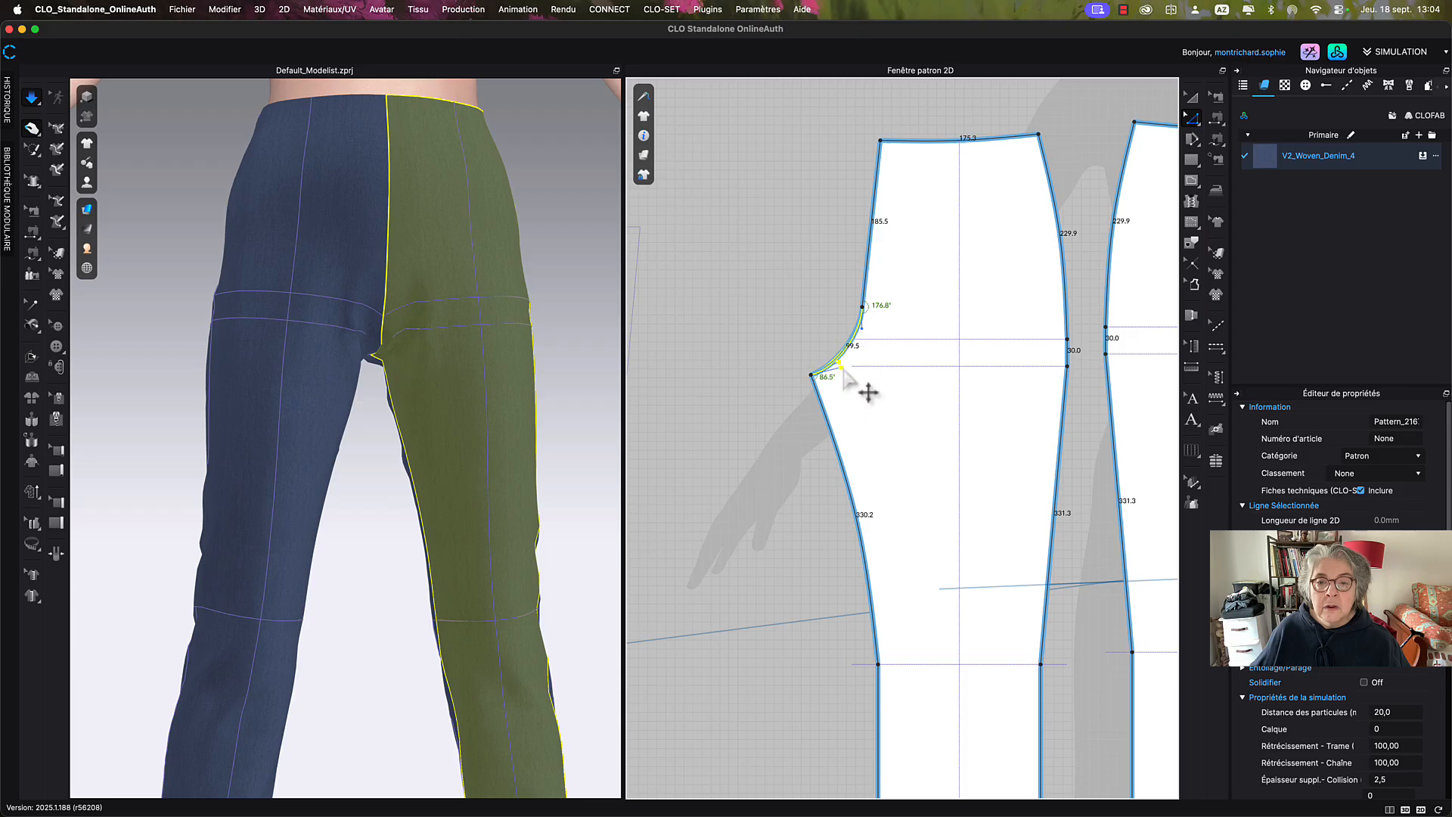
left_click_drag(841, 371, 841, 368)
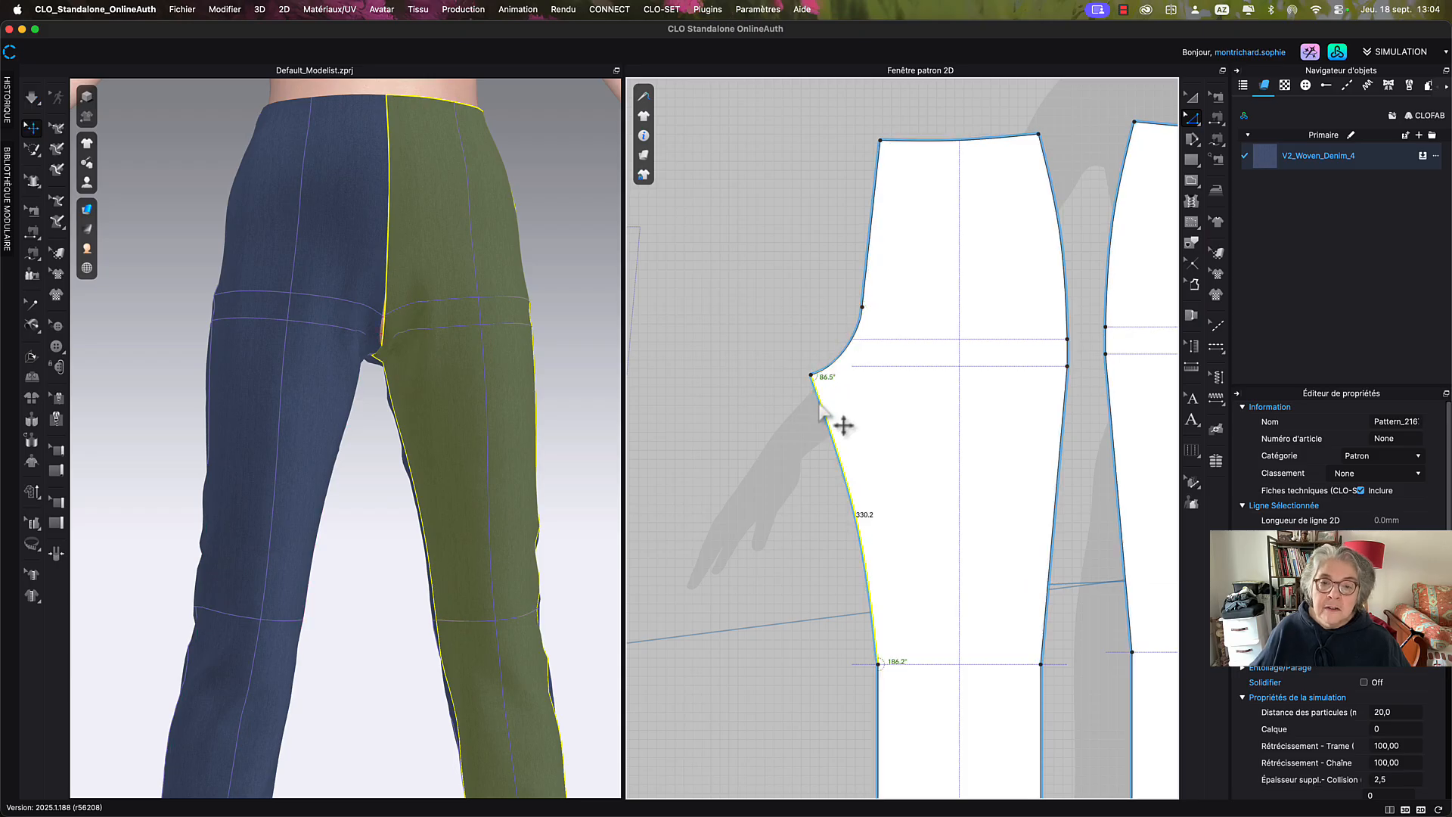
Redraw the front inseam as a smooth, slightly fuller curve from the crotch point down to the knee line.
left_click(838, 423)
scroll(834, 422, "up", 5)
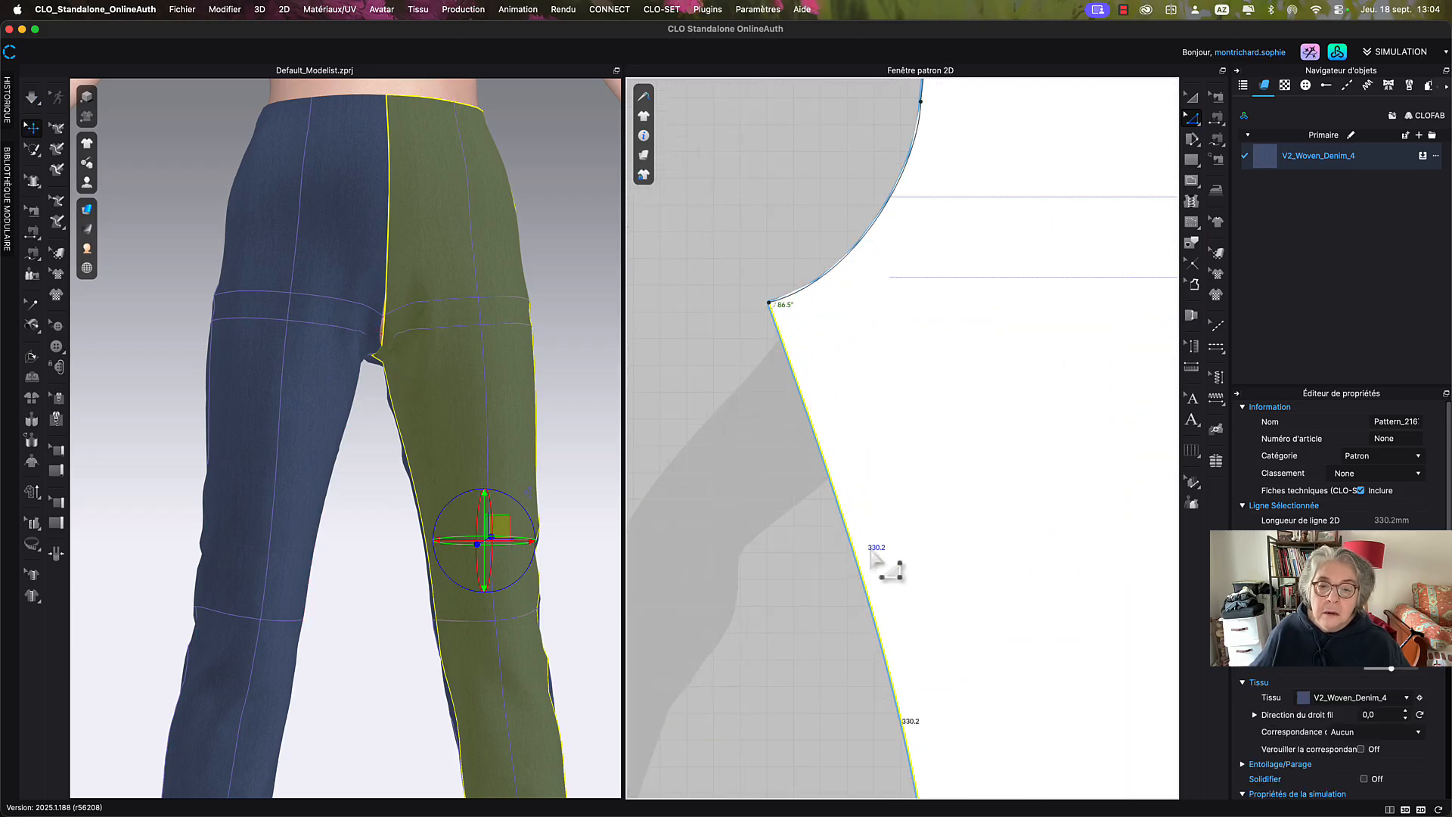
scroll(842, 498, "down", 3)
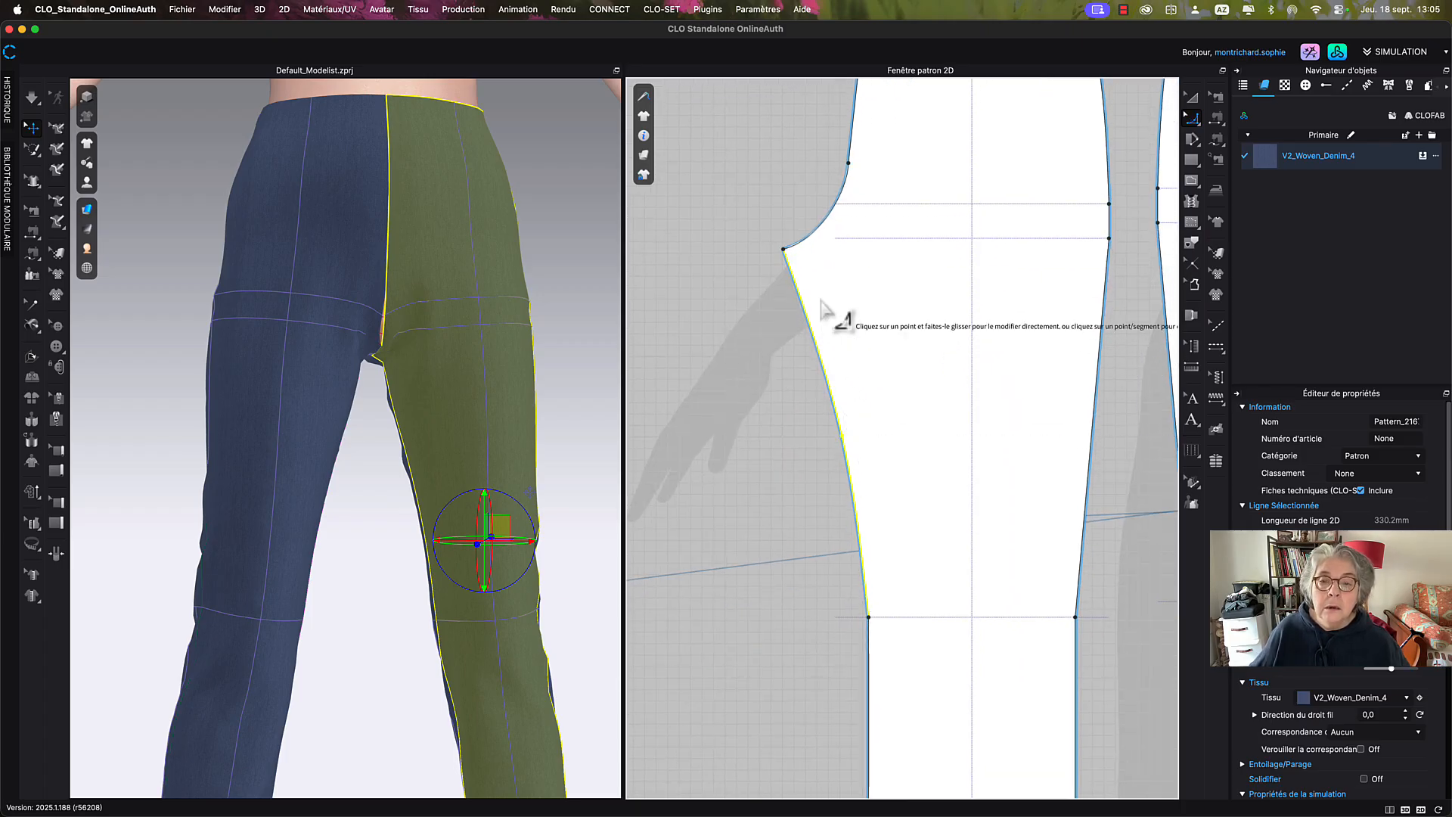
left_click(783, 249)
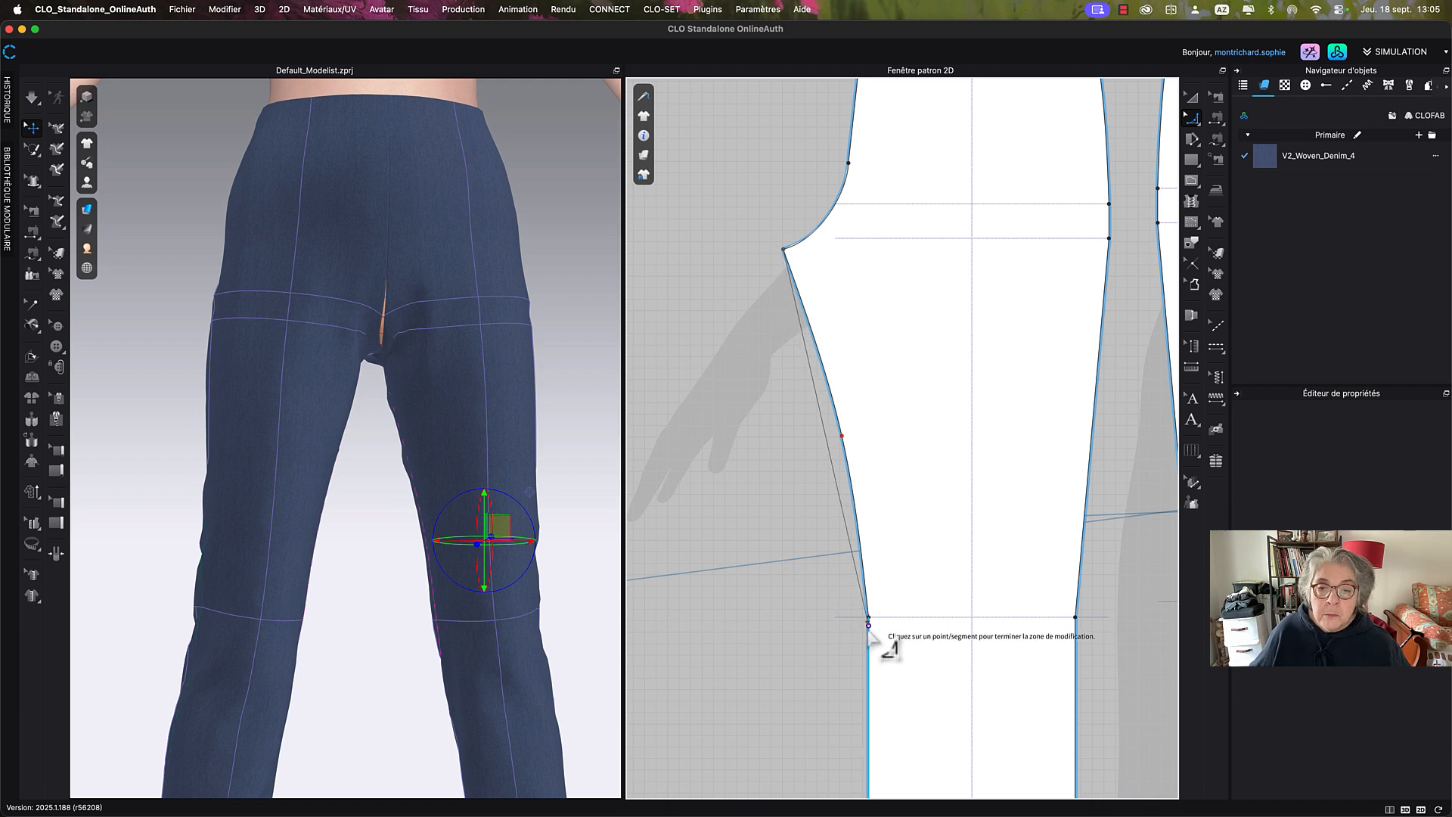
left_click(857, 484)
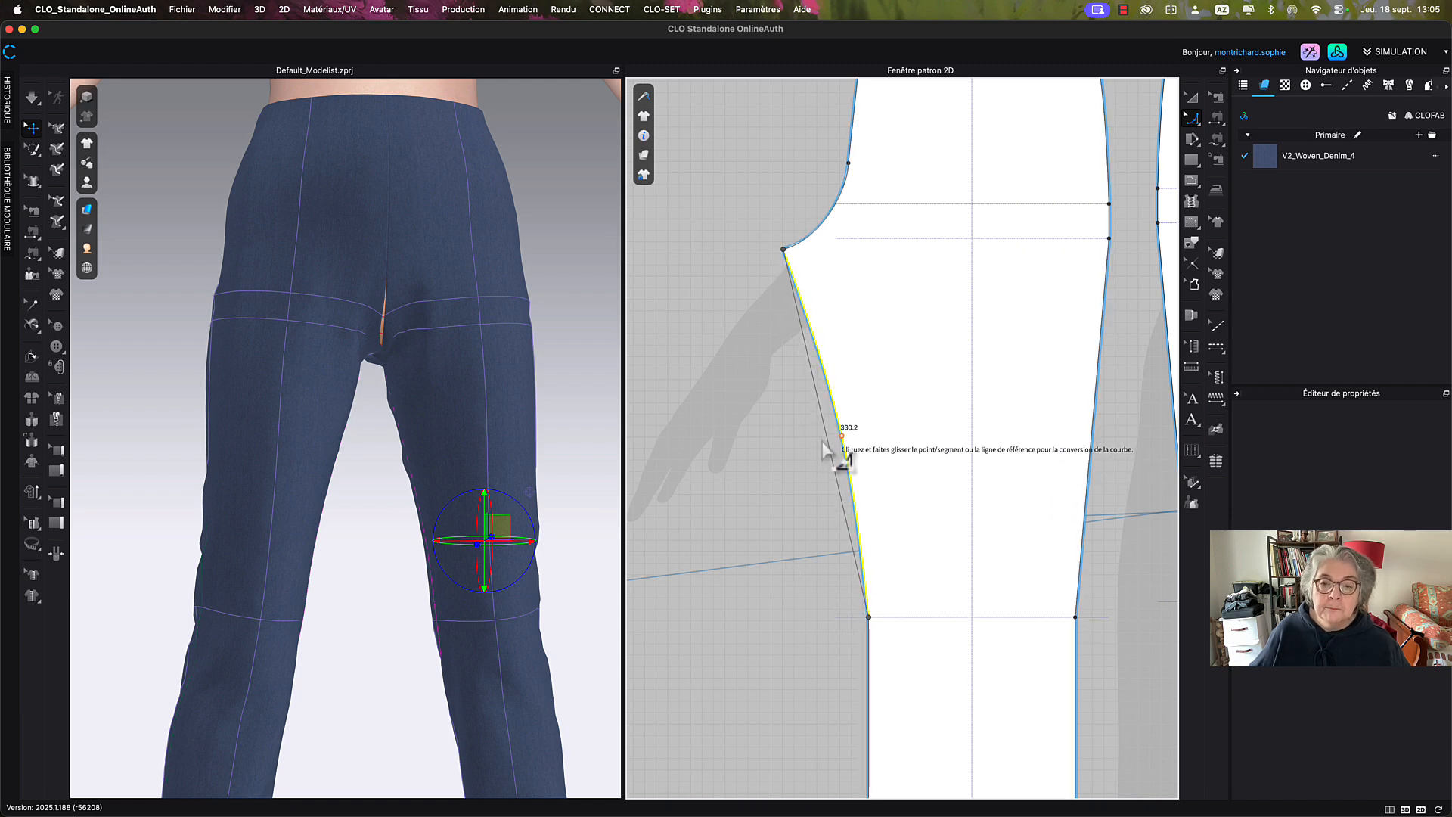
left_click_drag(827, 437, 840, 410)
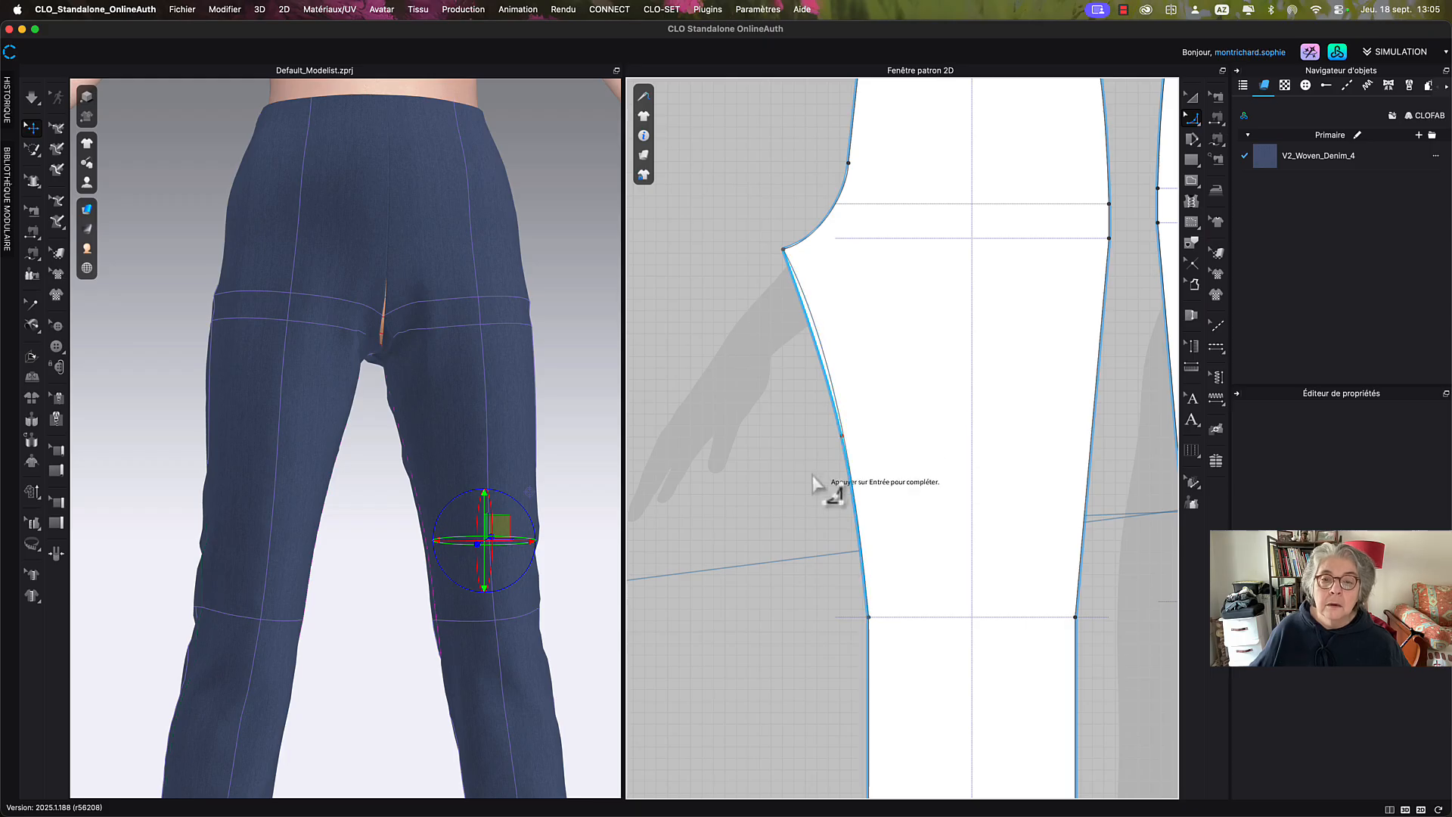
key("Return")
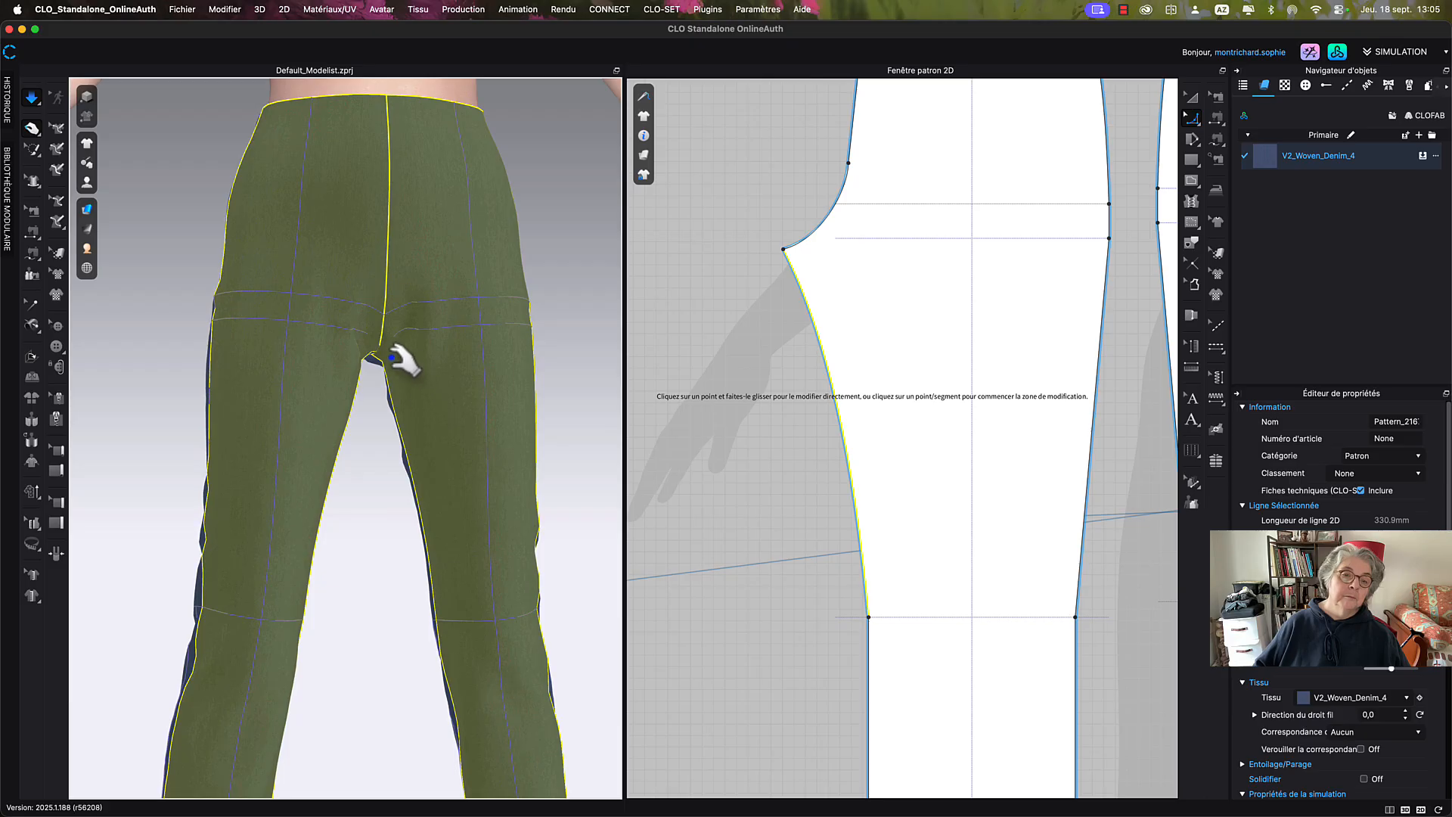
Move the front crotch point 10 mm horizontally toward the inside of the pattern piece.
left_click(697, 298)
right_click_drag(697, 298, 688, 370)
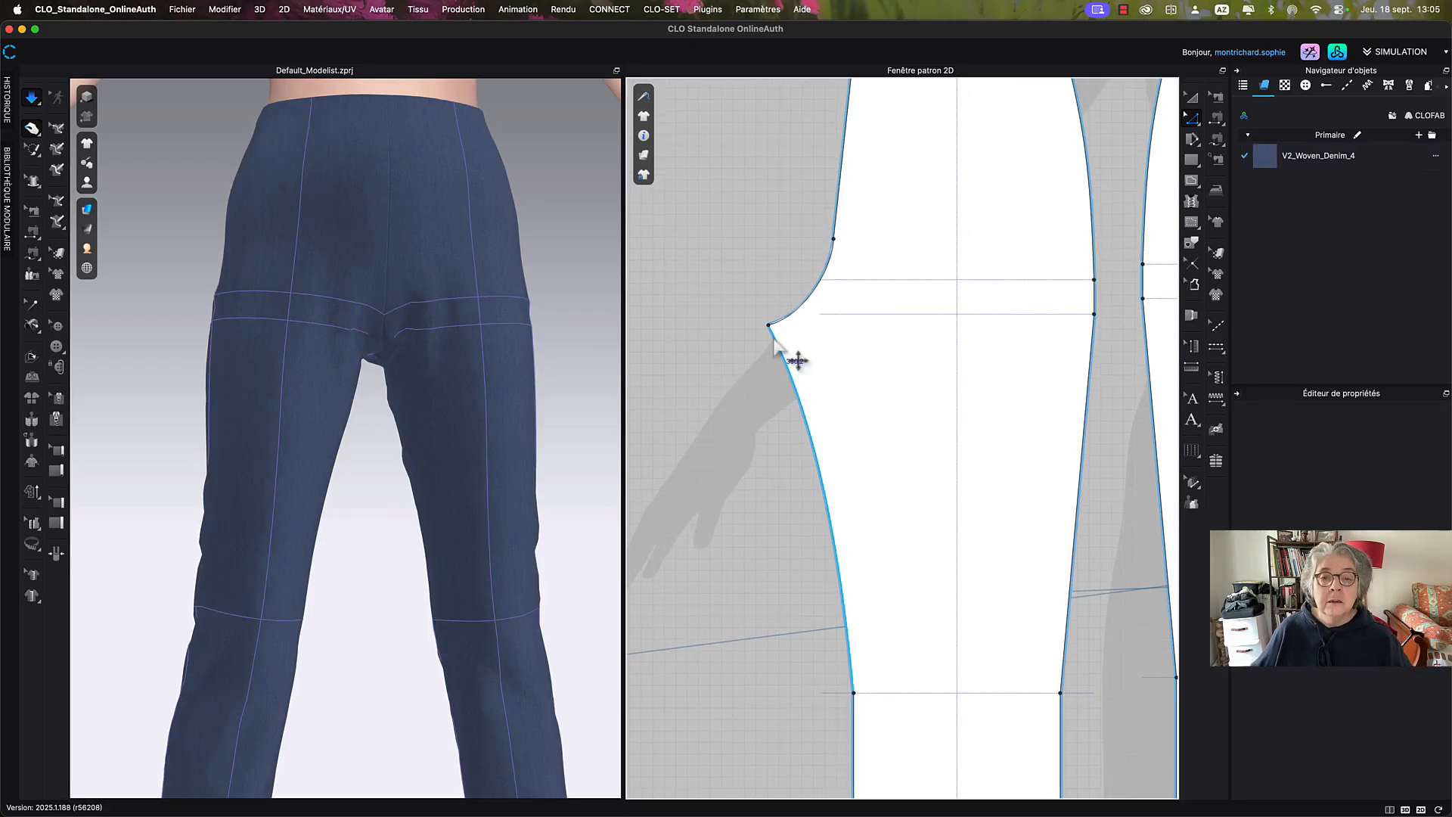
left_click_drag(770, 327, 784, 342)
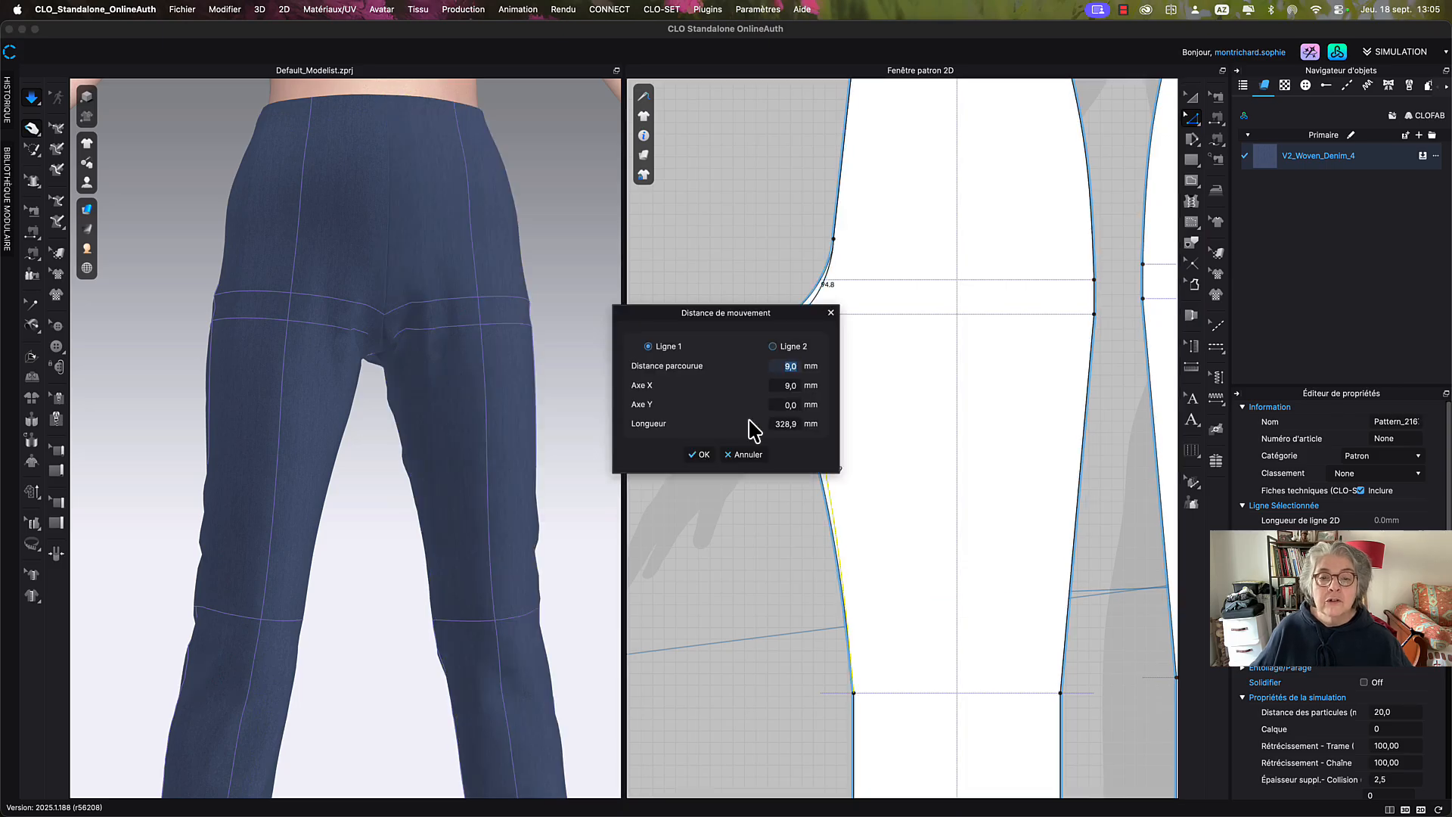
type("10")
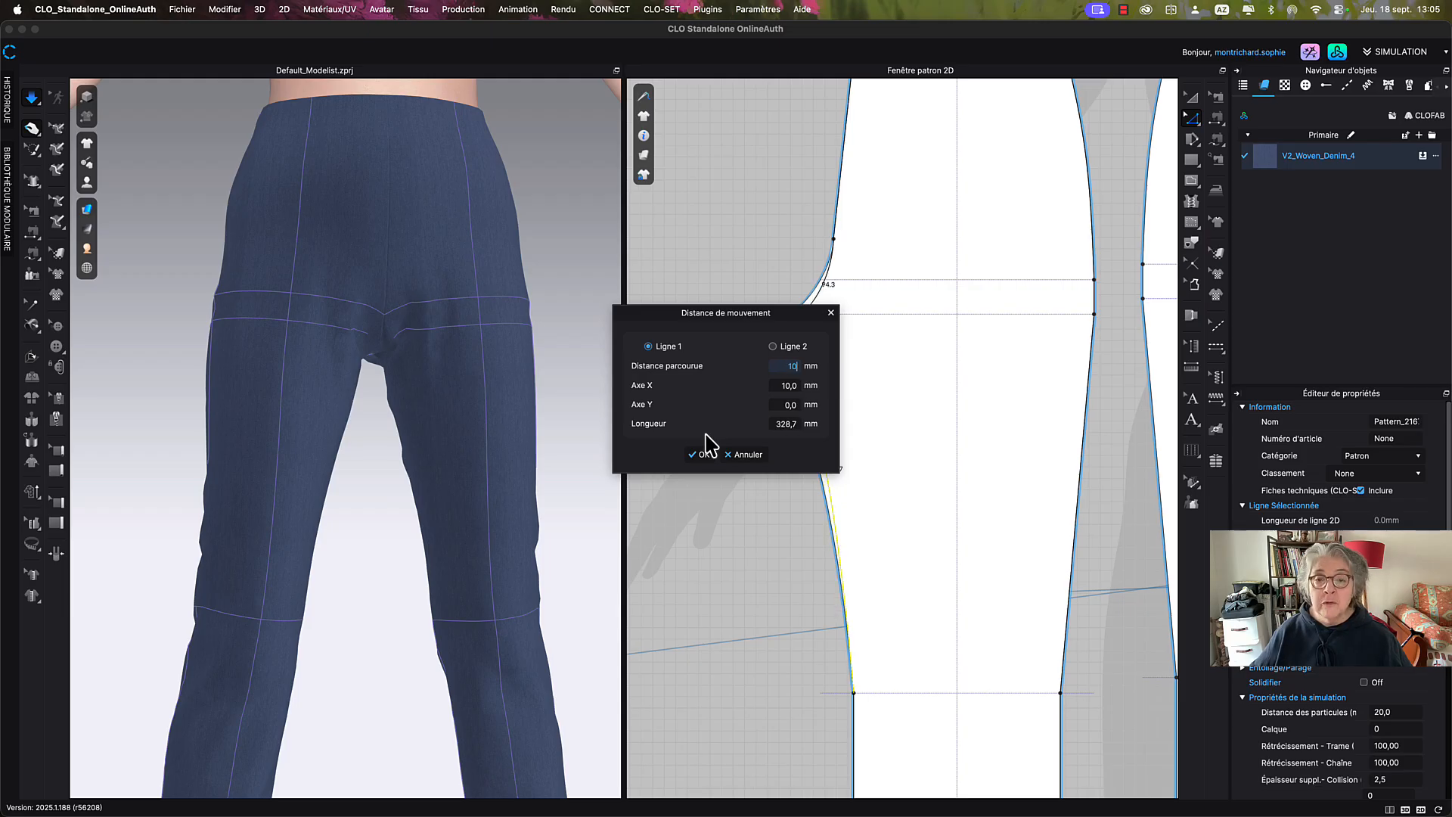
left_click(709, 457)
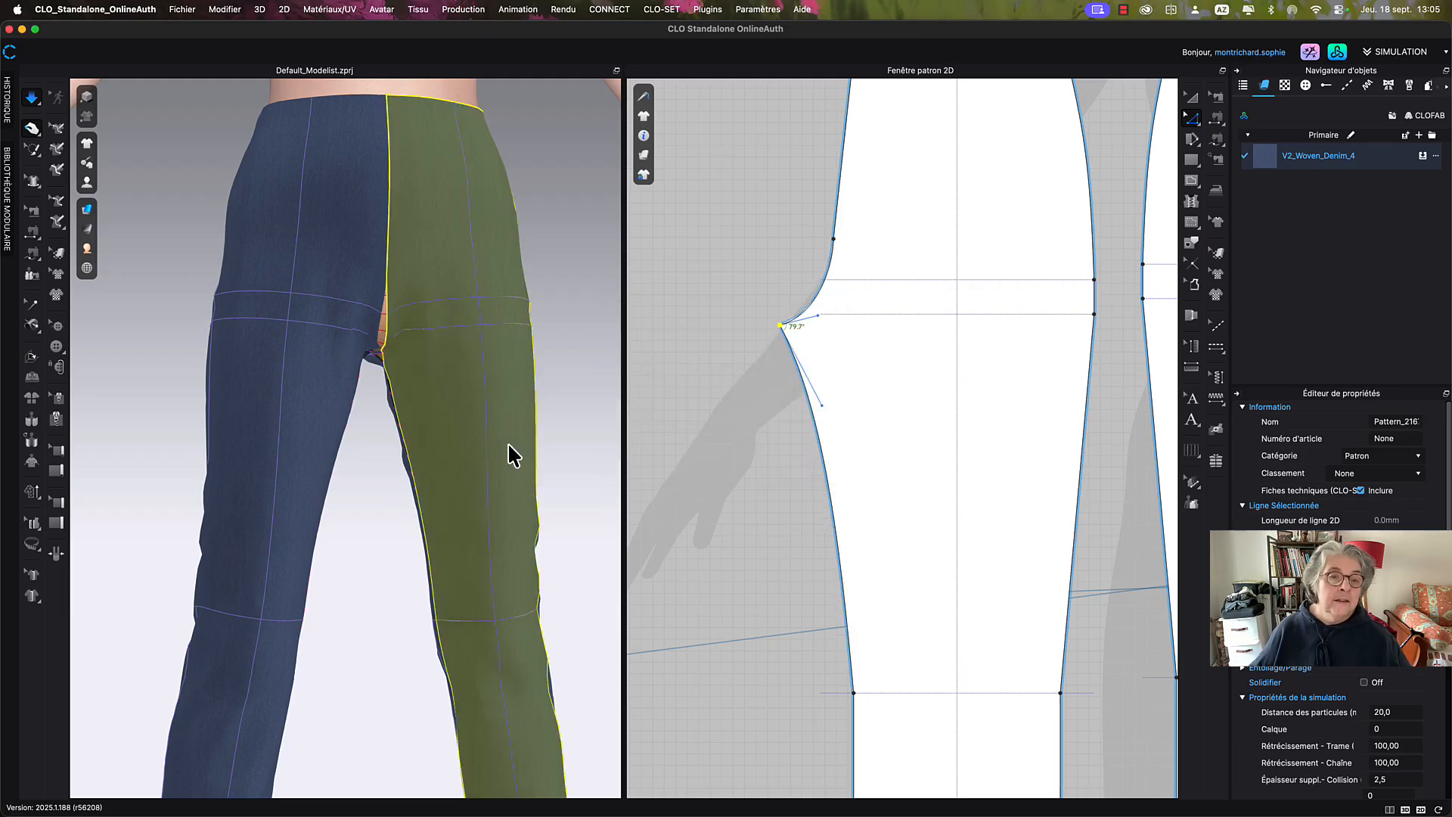
Run the simulation and pull the fabric beside the front crotch on both legs to settle it.
key("space")
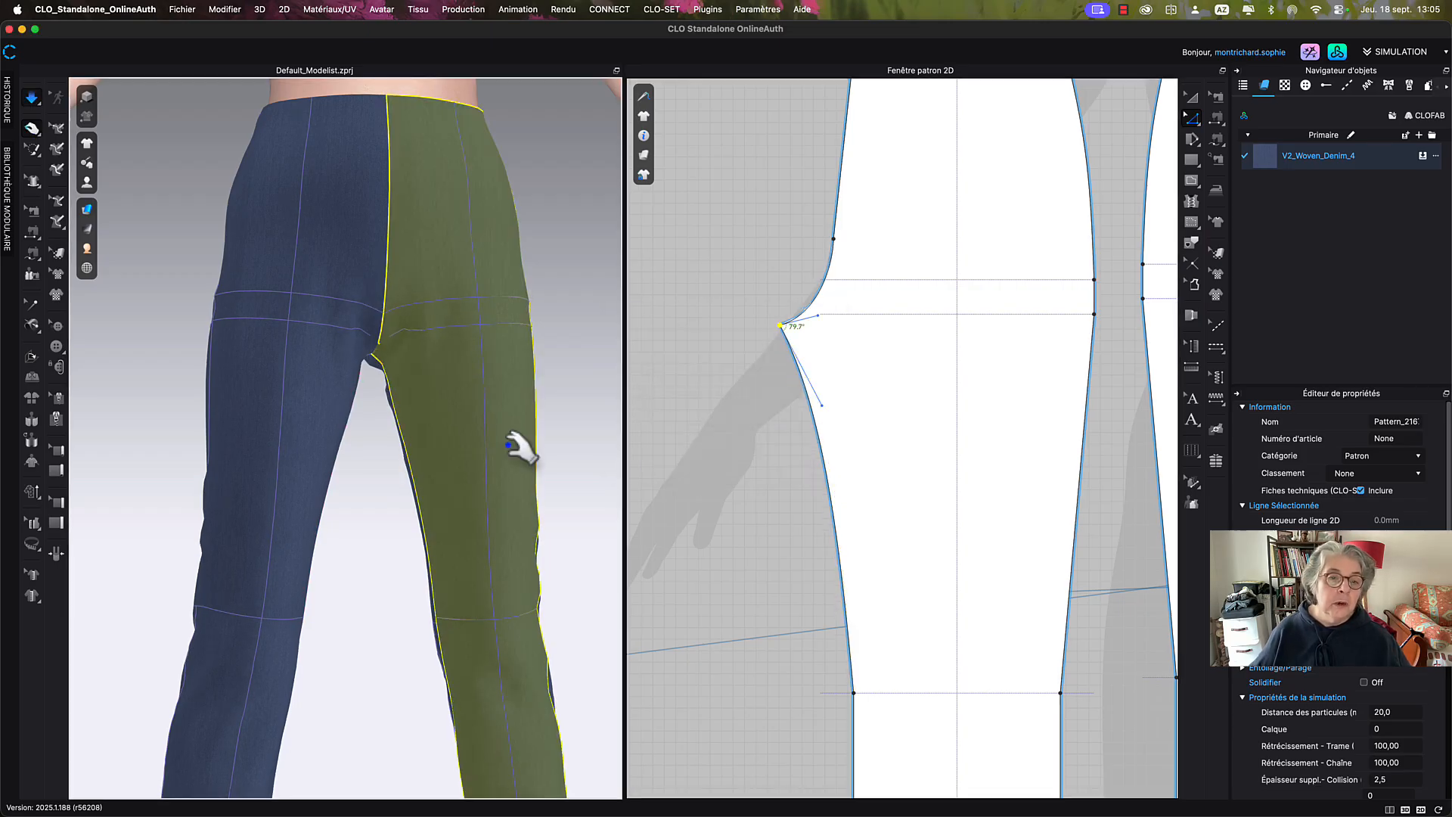
left_click(415, 357)
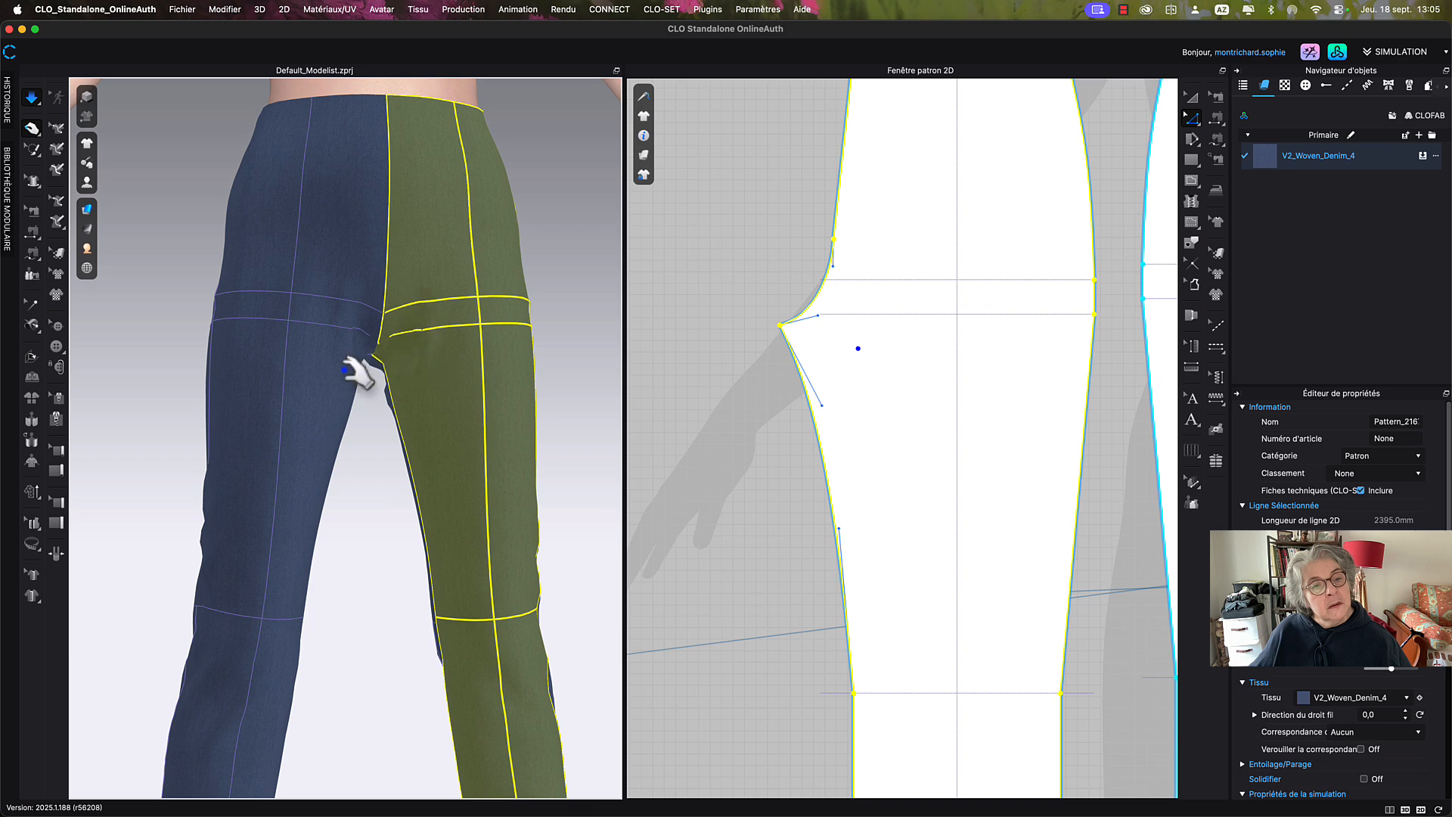
key("8")
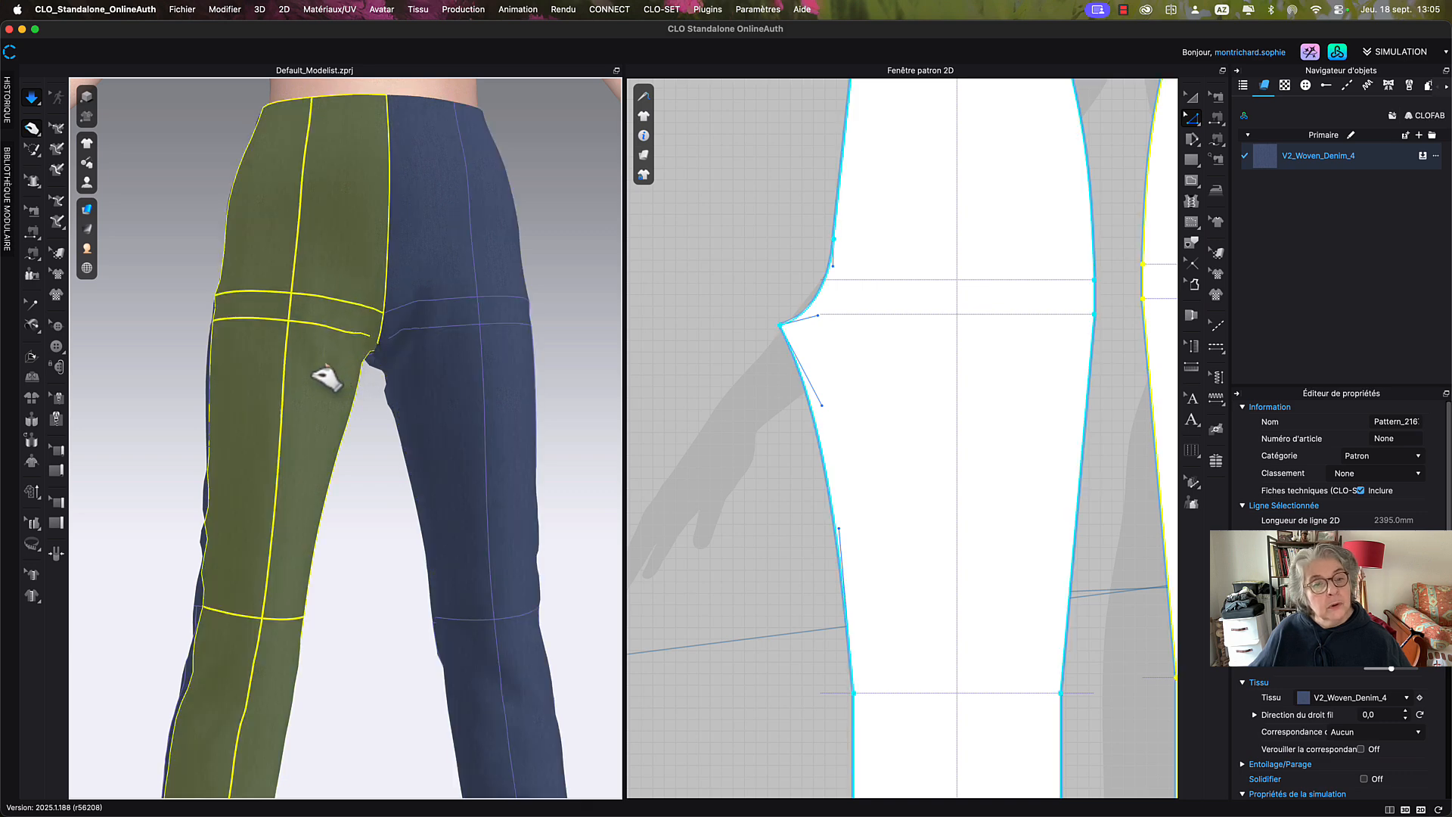
right_click_drag(436, 362, 416, 355)
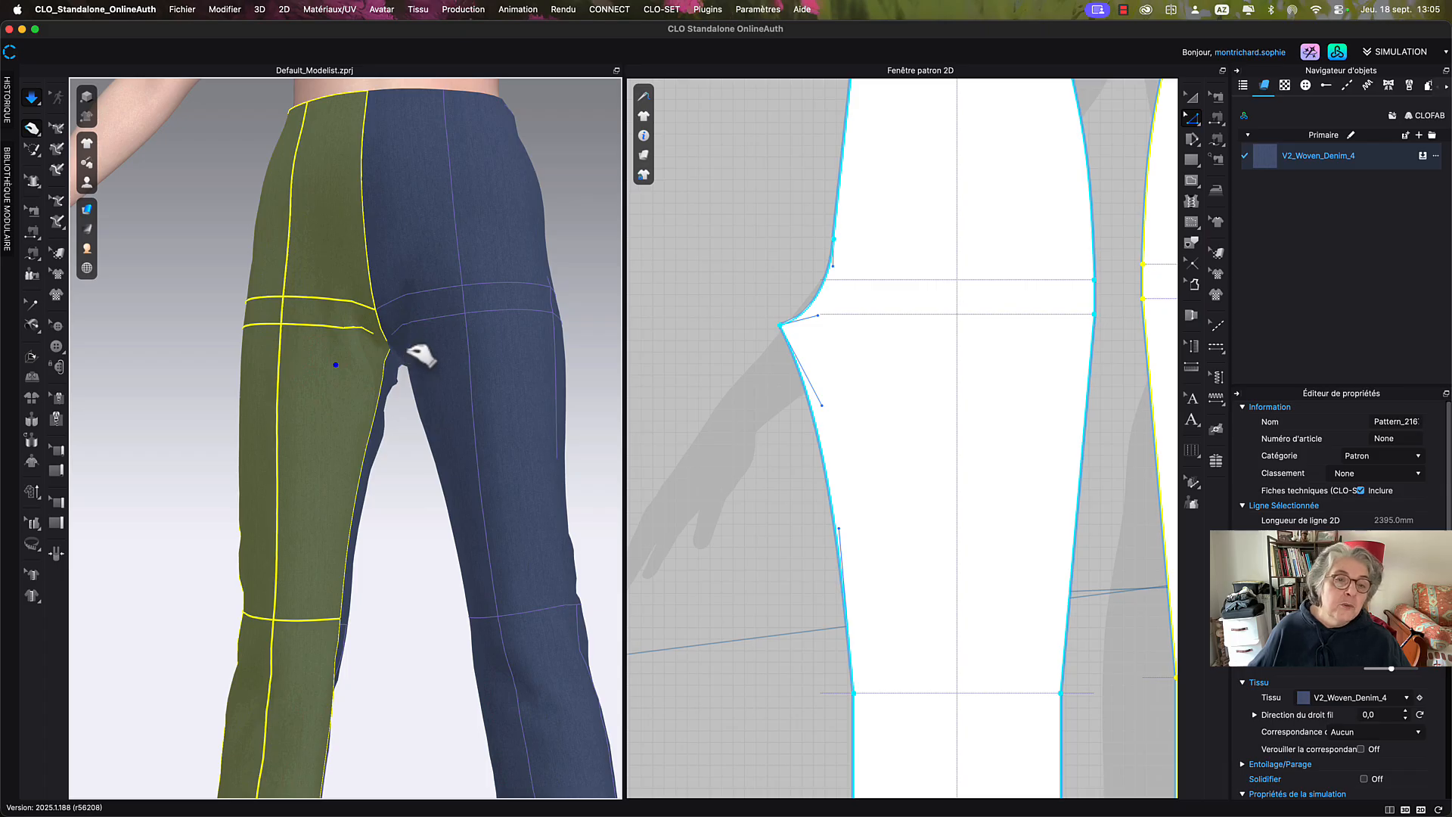
left_click(406, 347)
left_click(381, 361)
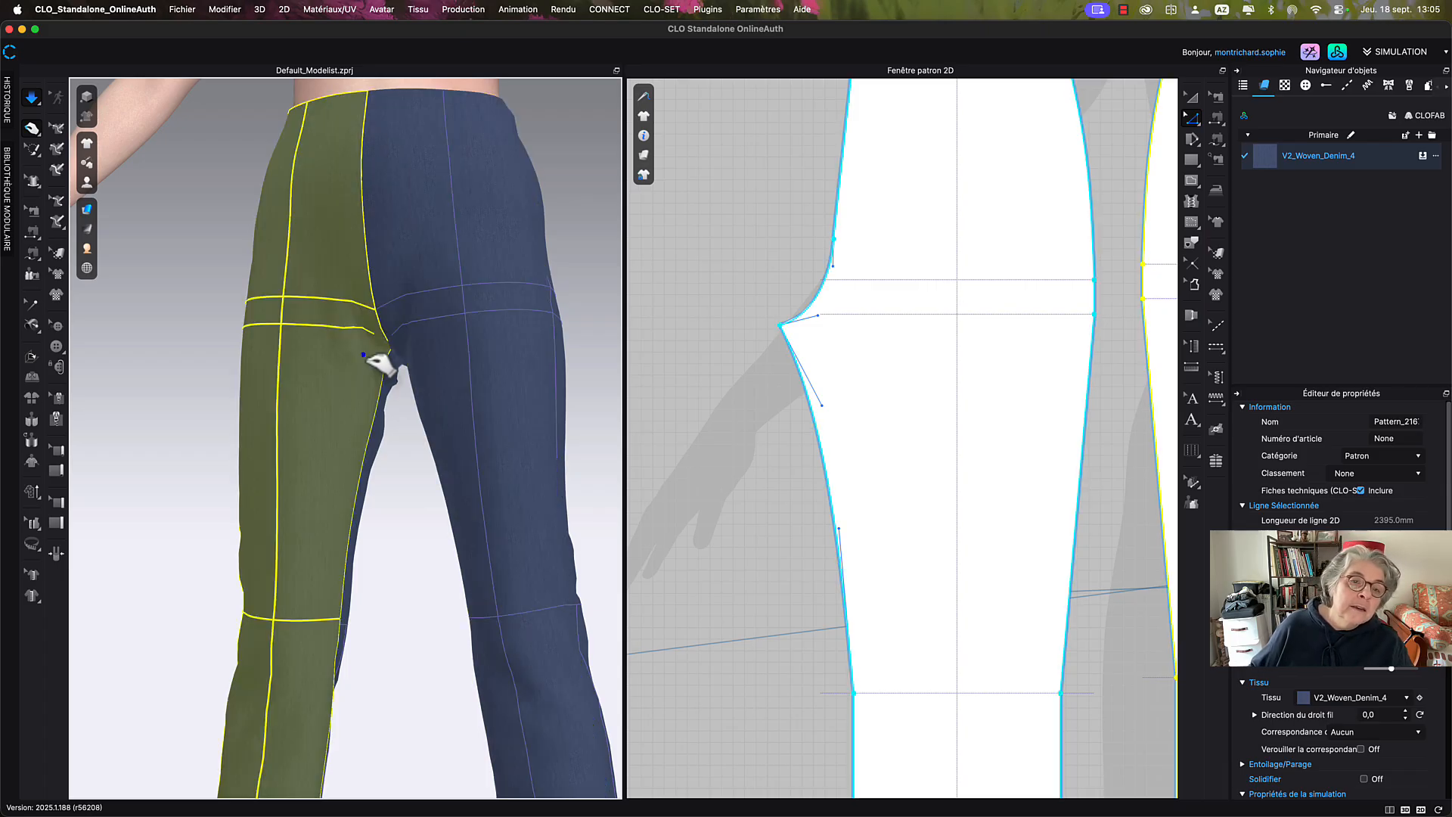
right_click_drag(369, 360, 385, 366)
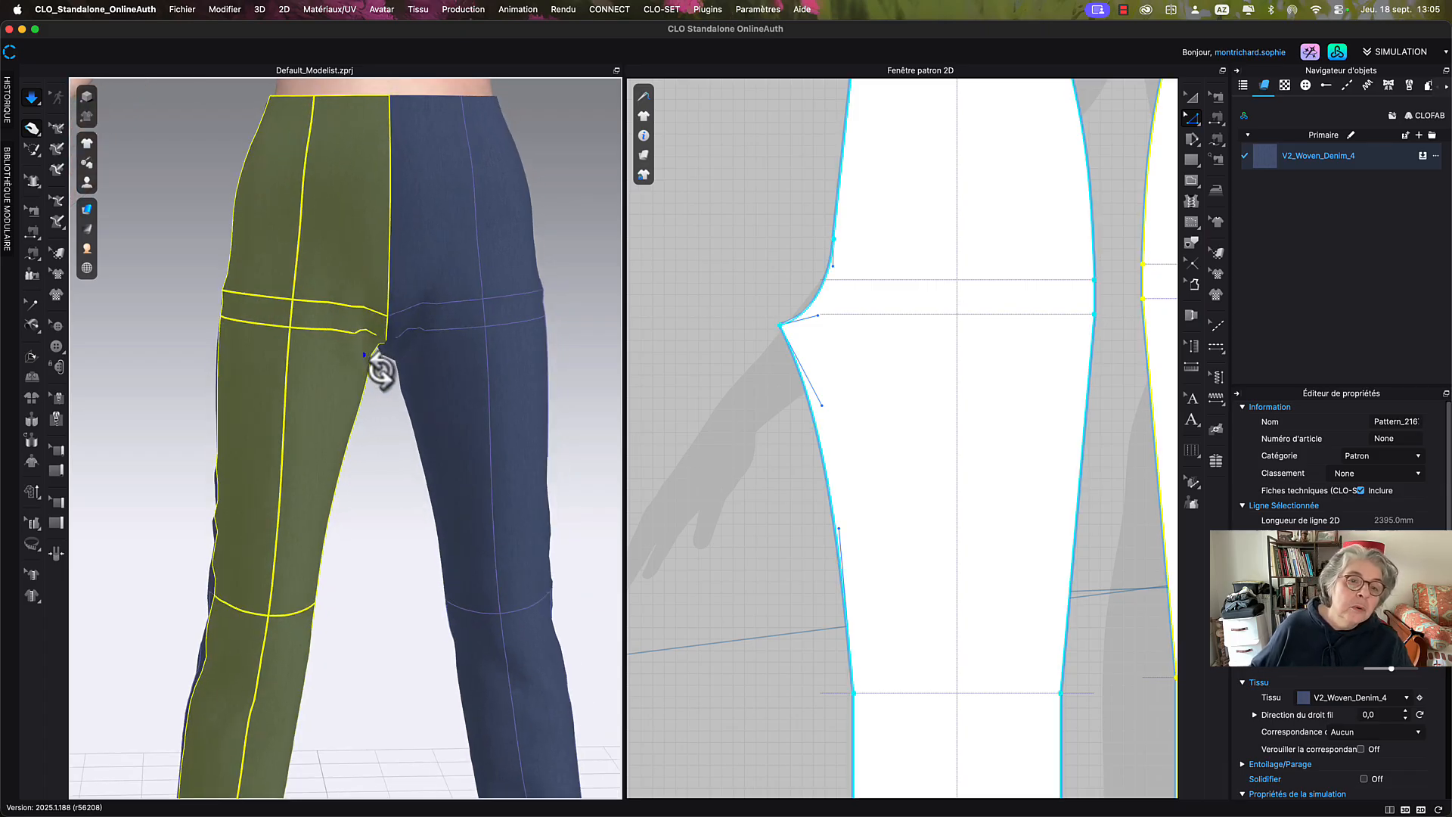
left_click(420, 304)
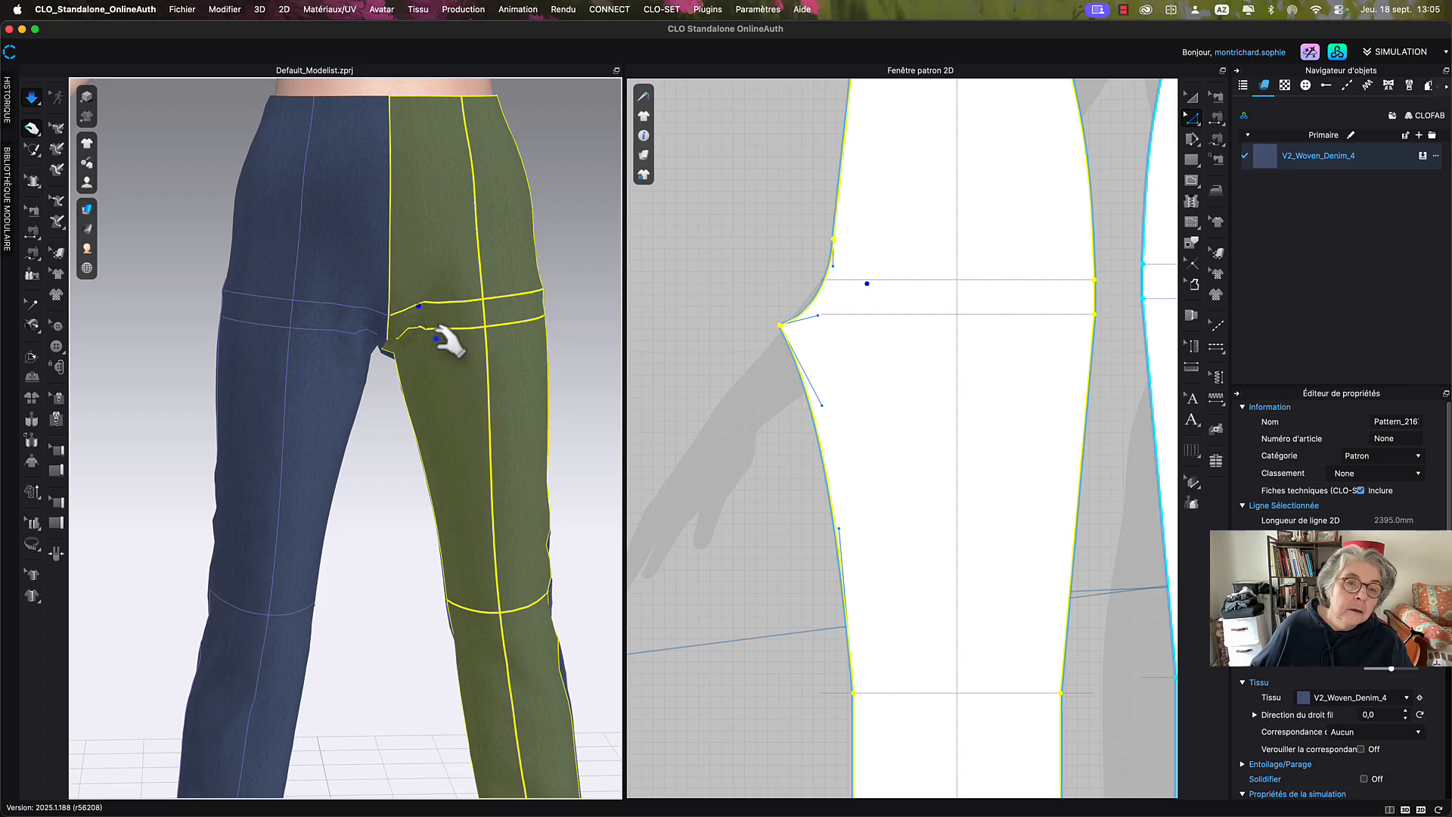
Pull the fabric on the back of the thigh to settle it, and stop the simulation.
right_click_drag(457, 363, 311, 363)
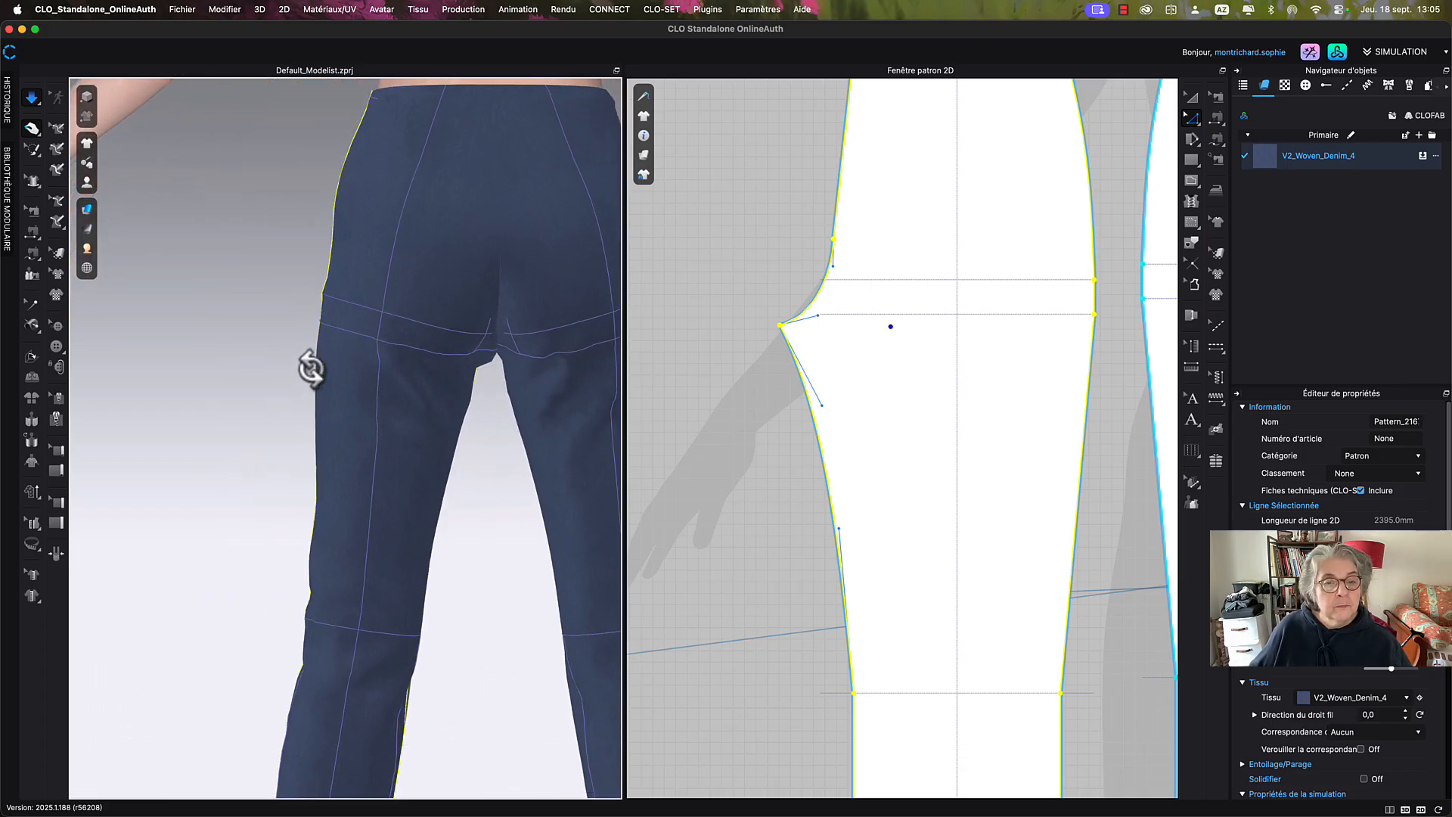
left_click(408, 426)
left_click_drag(401, 469, 395, 471)
key("space")
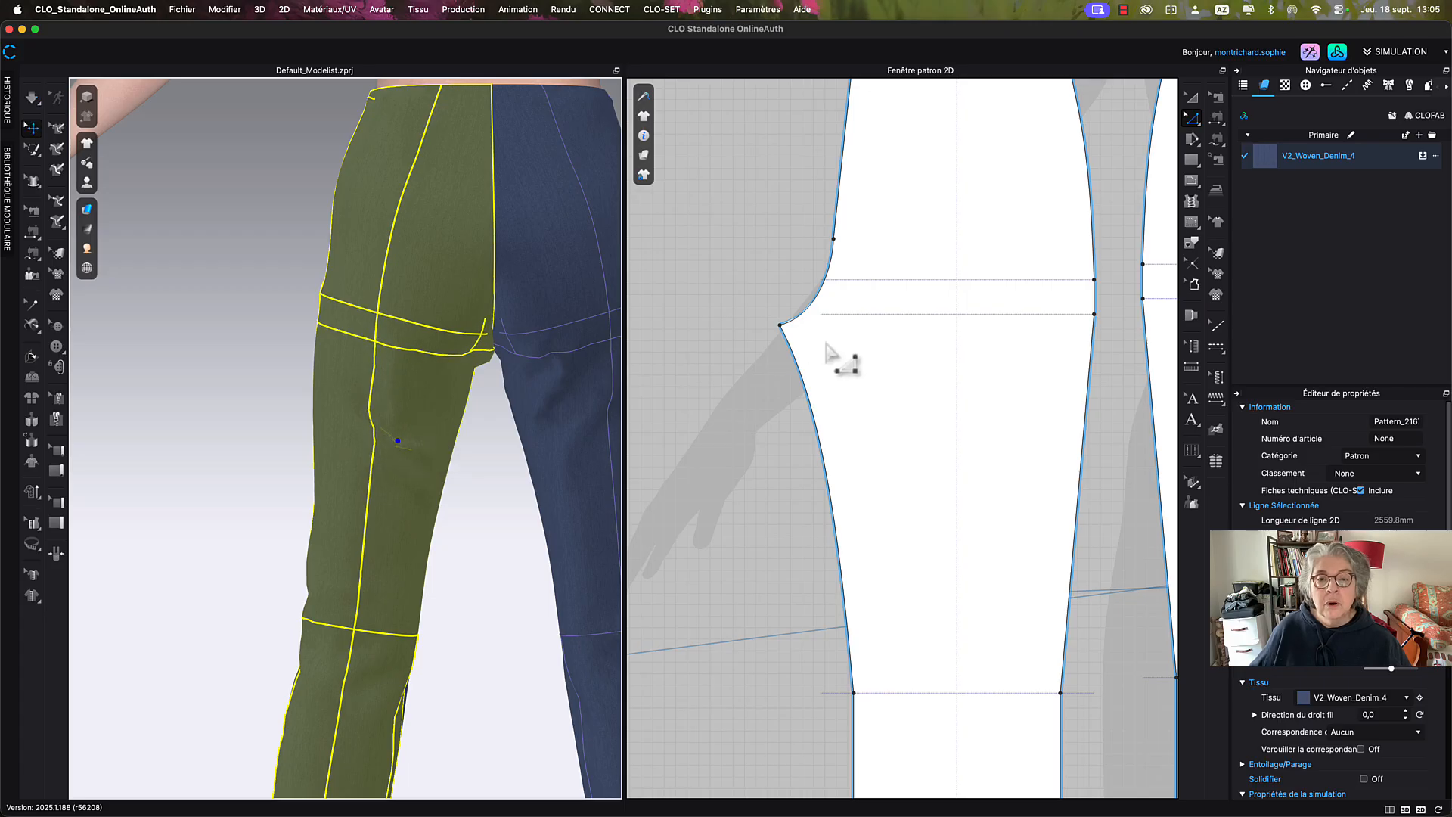
Move the back crotch point 10 mm horizontally toward the inside of the pattern piece.
scroll(827, 348, "down", 5)
right_click_drag(853, 342, 1054, 356)
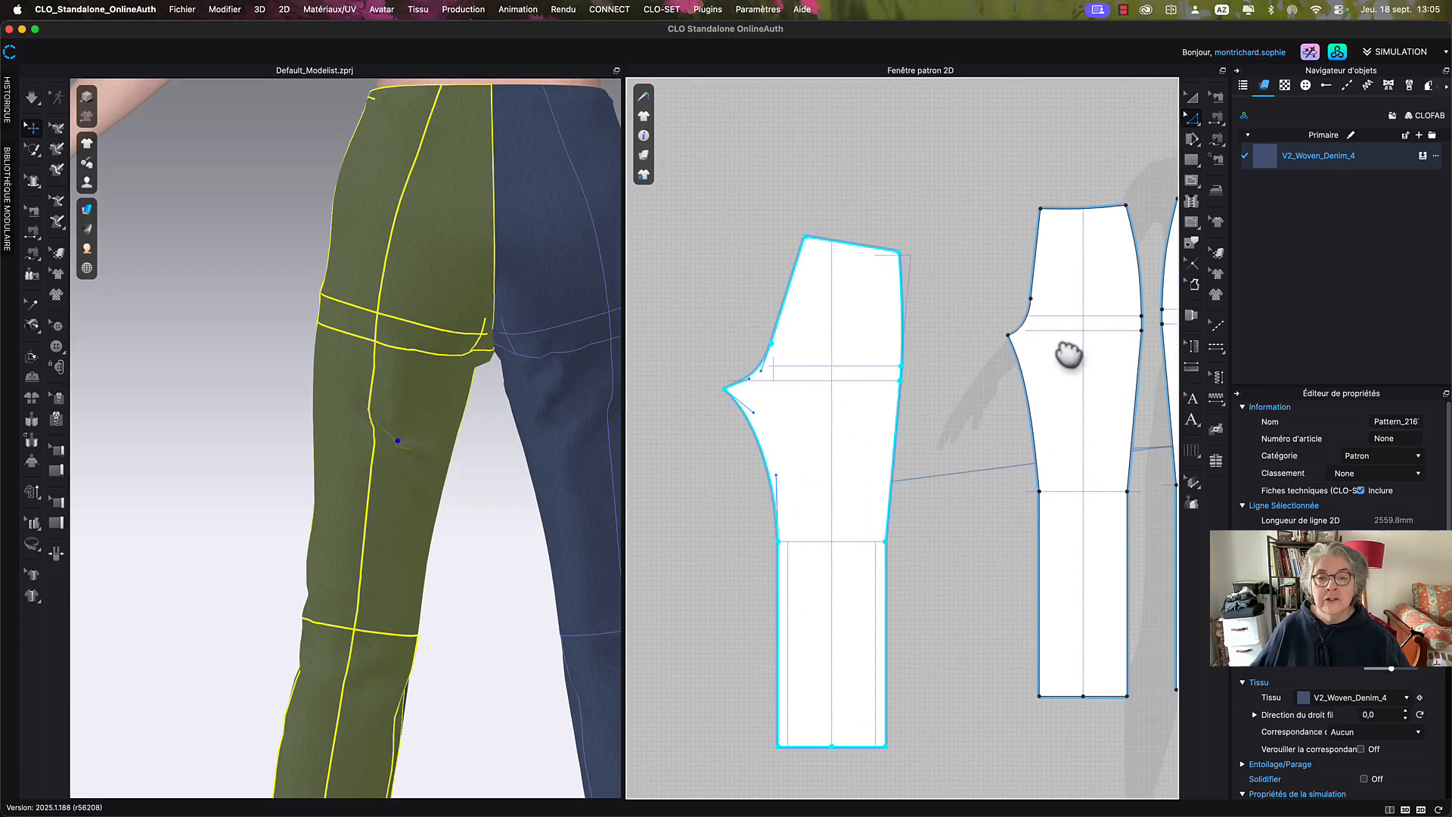
left_click(715, 335)
scroll(726, 371, "up", 5)
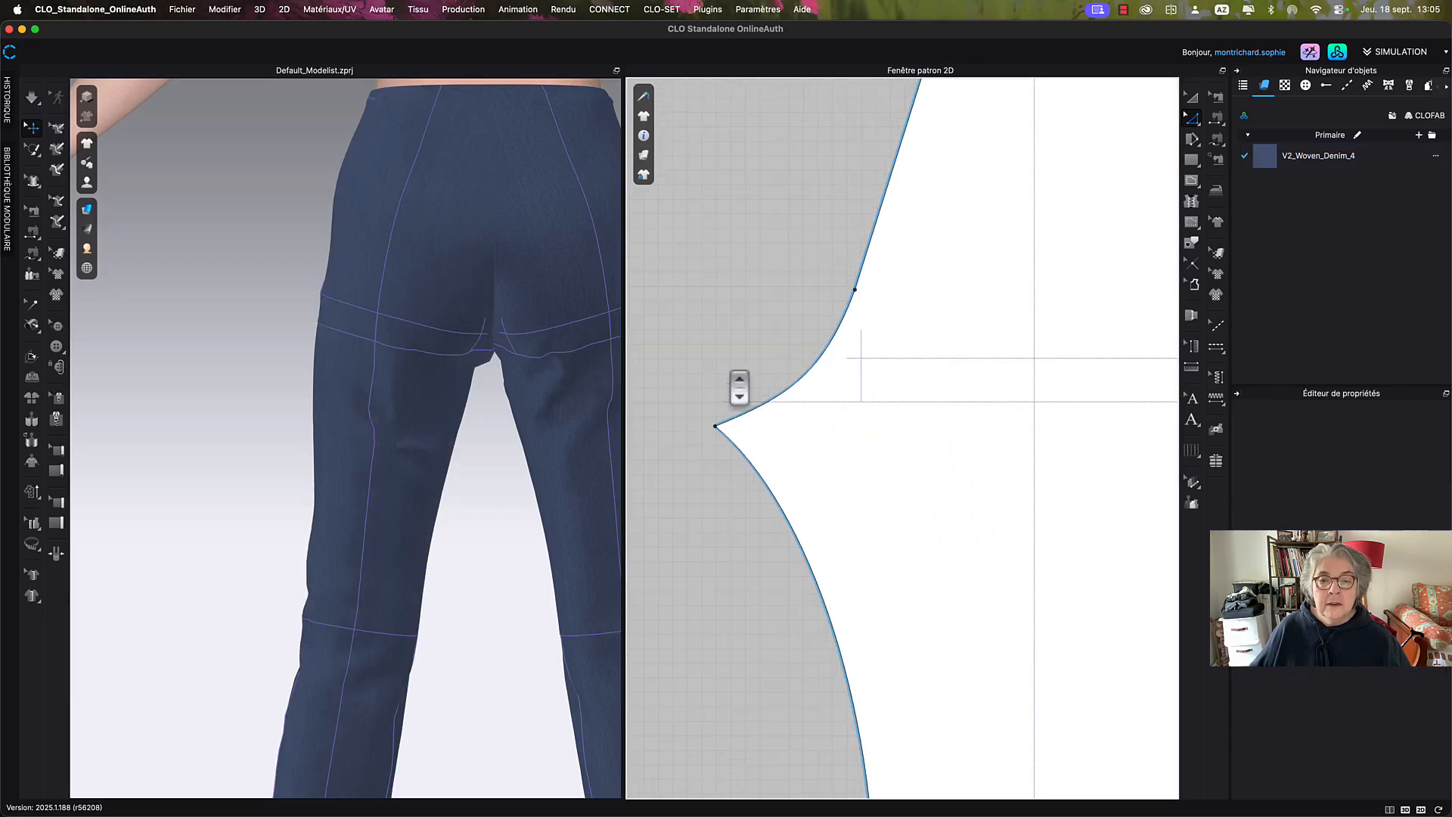
left_click(773, 403)
left_click_drag(716, 430, 730, 437)
right_click(729, 429)
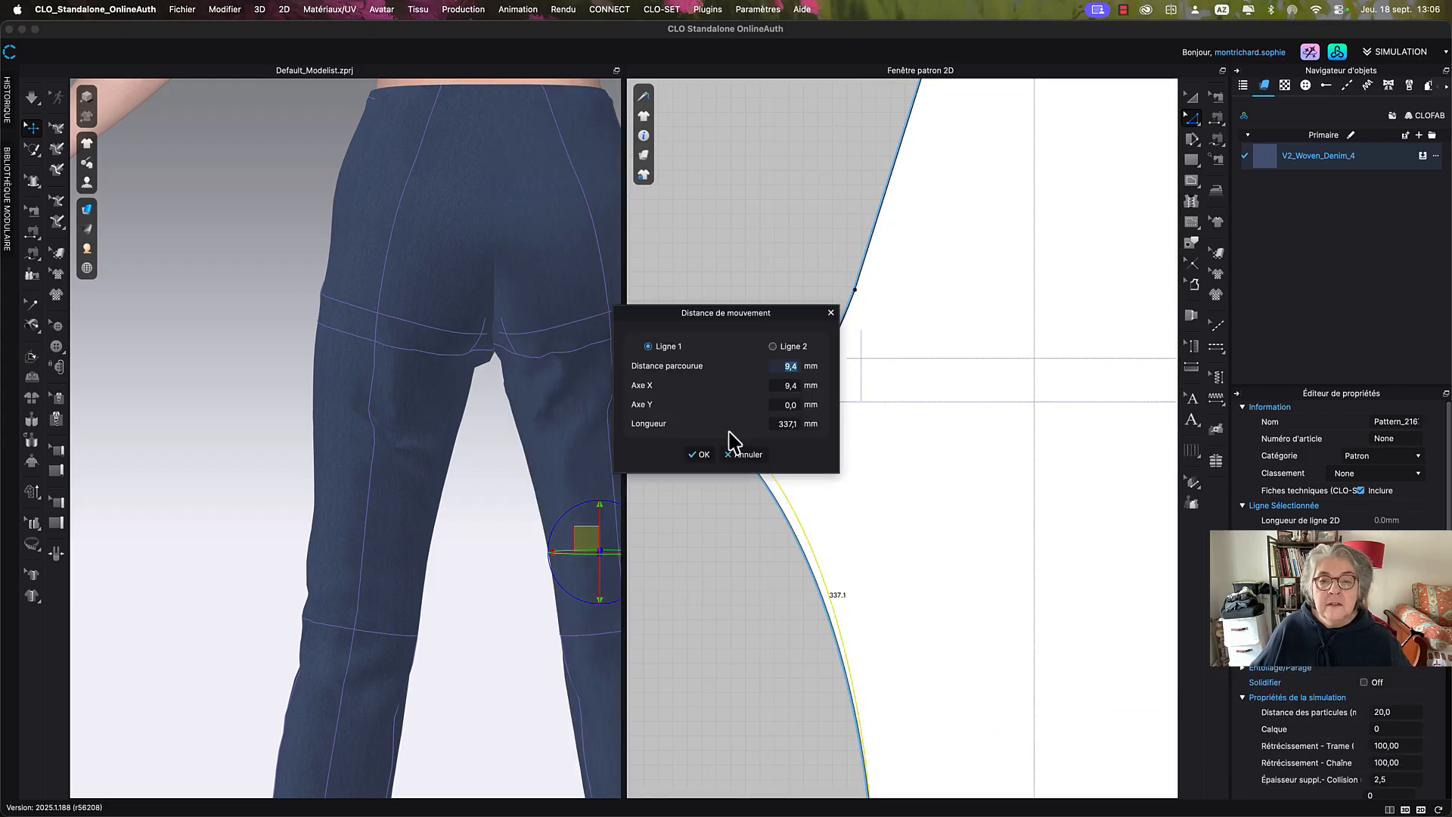
type("10")
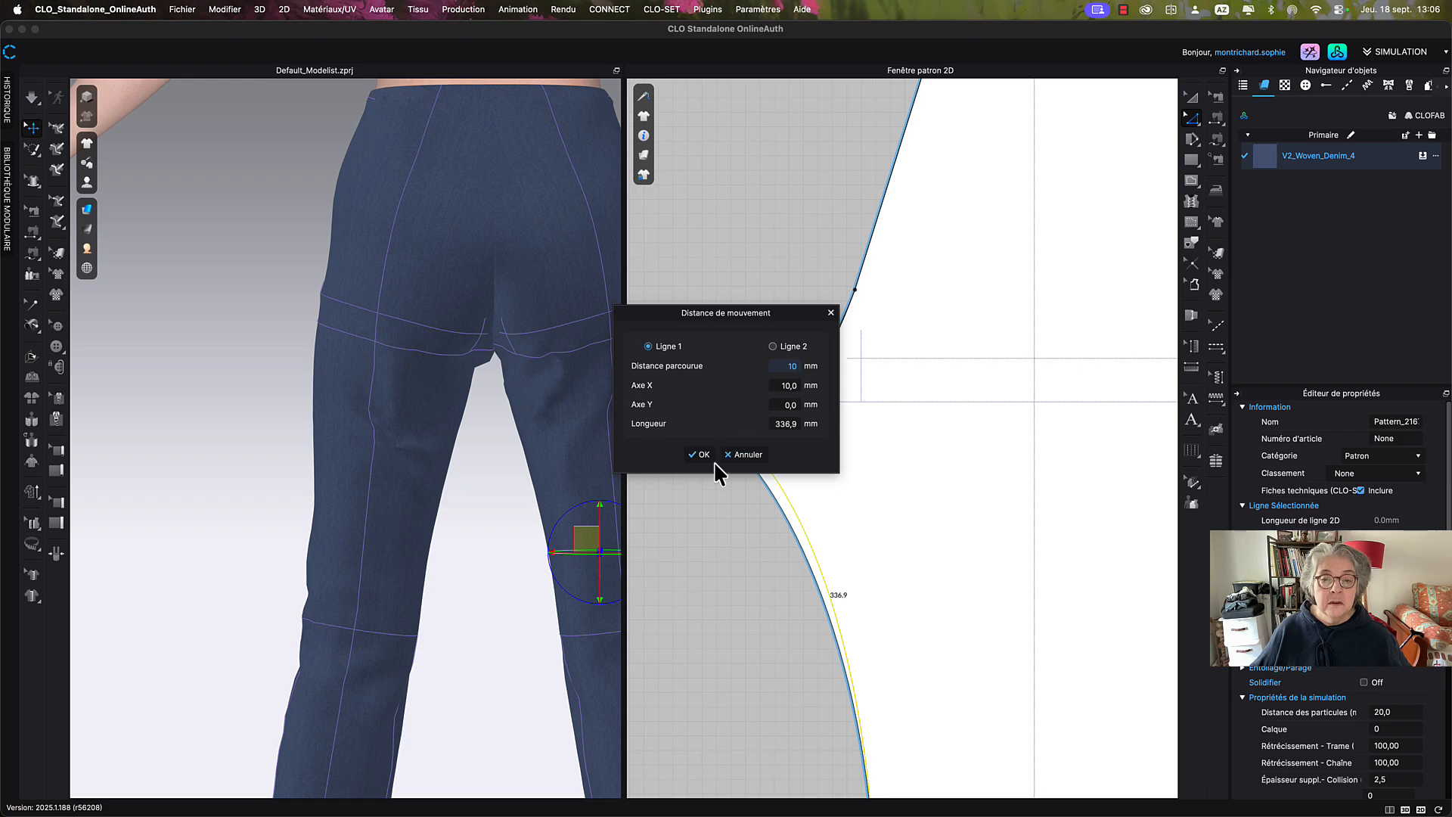
left_click(704, 456)
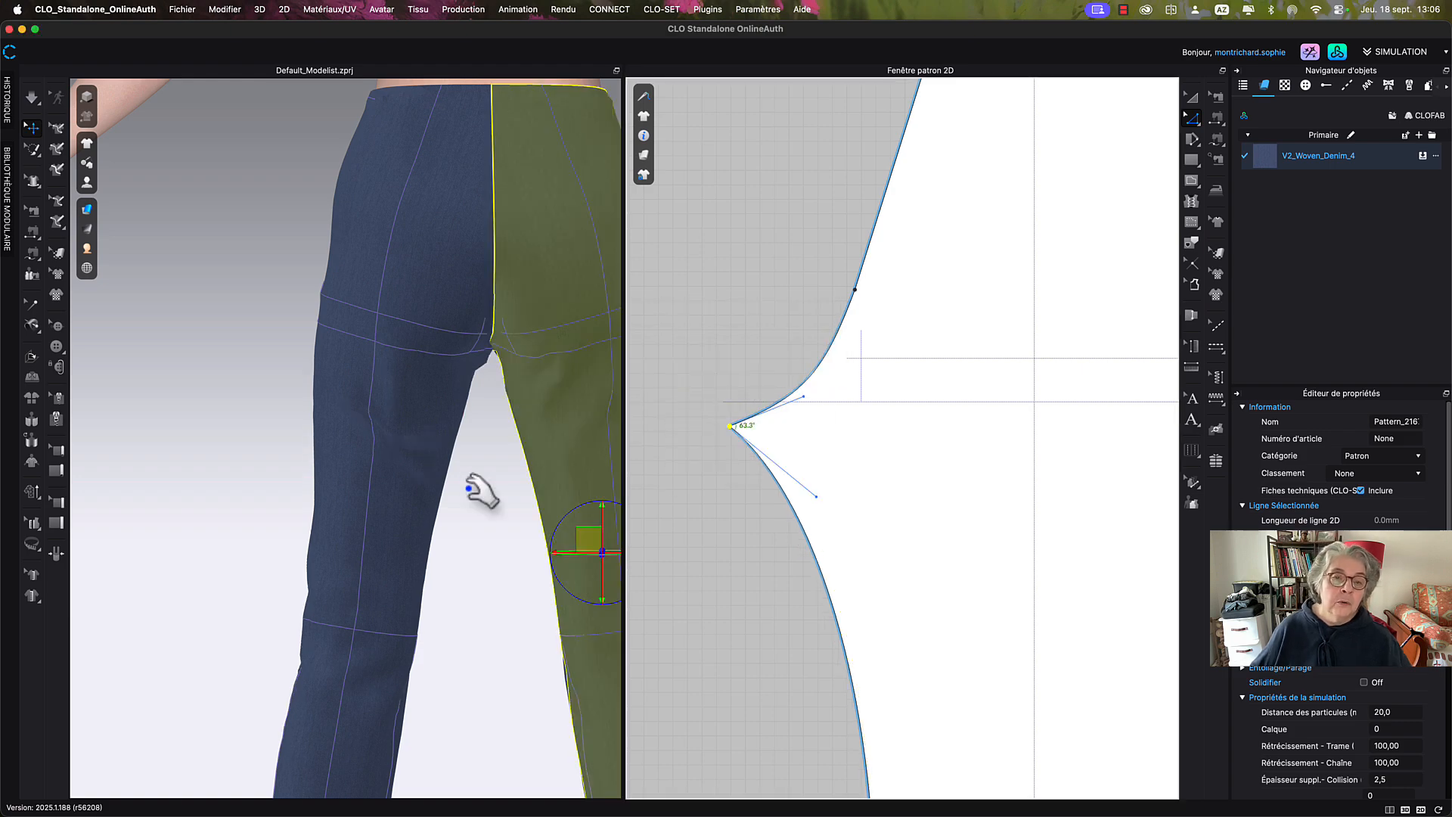
Simulate the altered trousers, pull the fabric near the crotch and upper thighs on both legs, and clear the selection.
key("q")
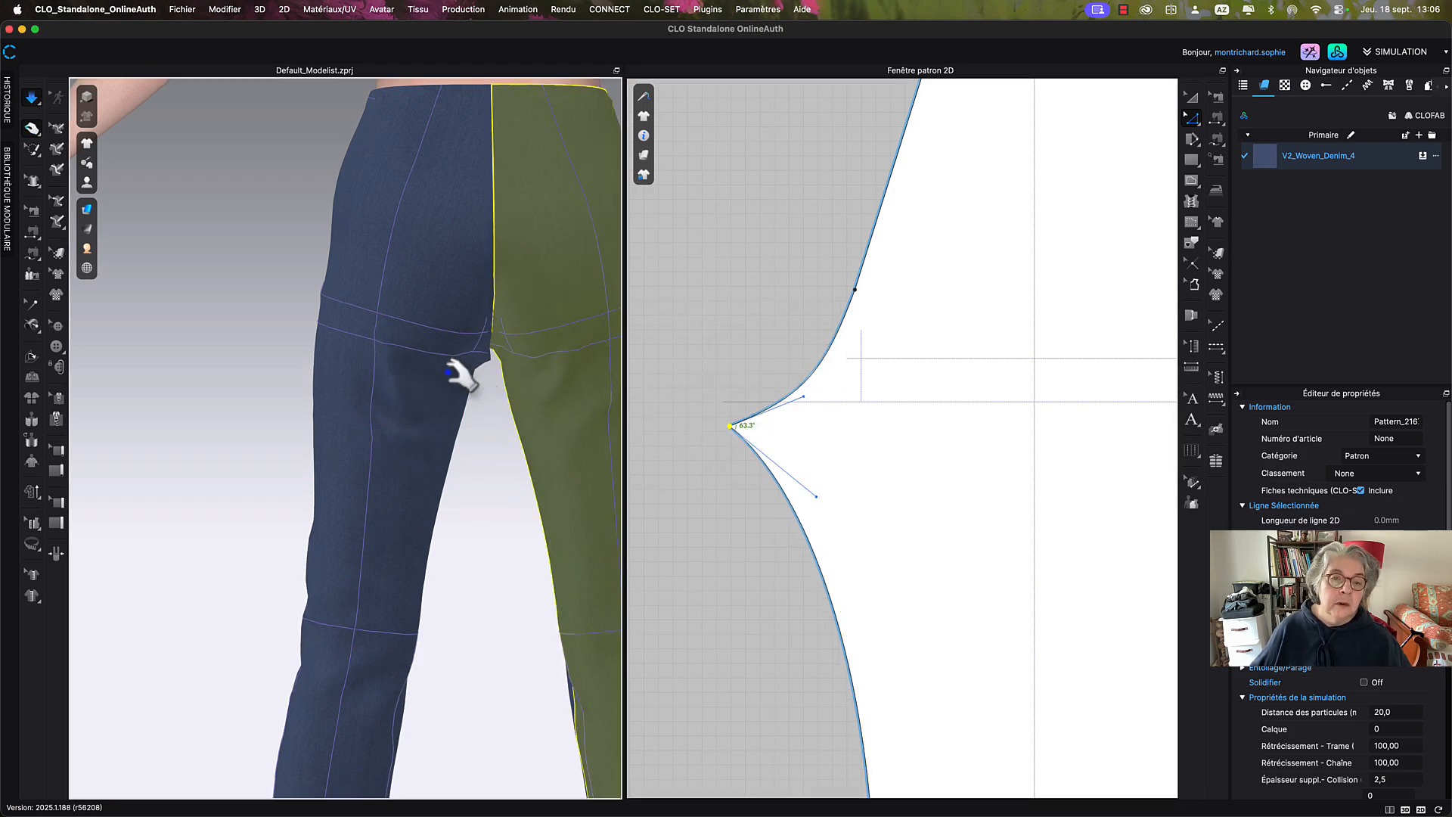
left_click(454, 382)
right_click_drag(453, 382, 577, 392)
left_click(486, 380)
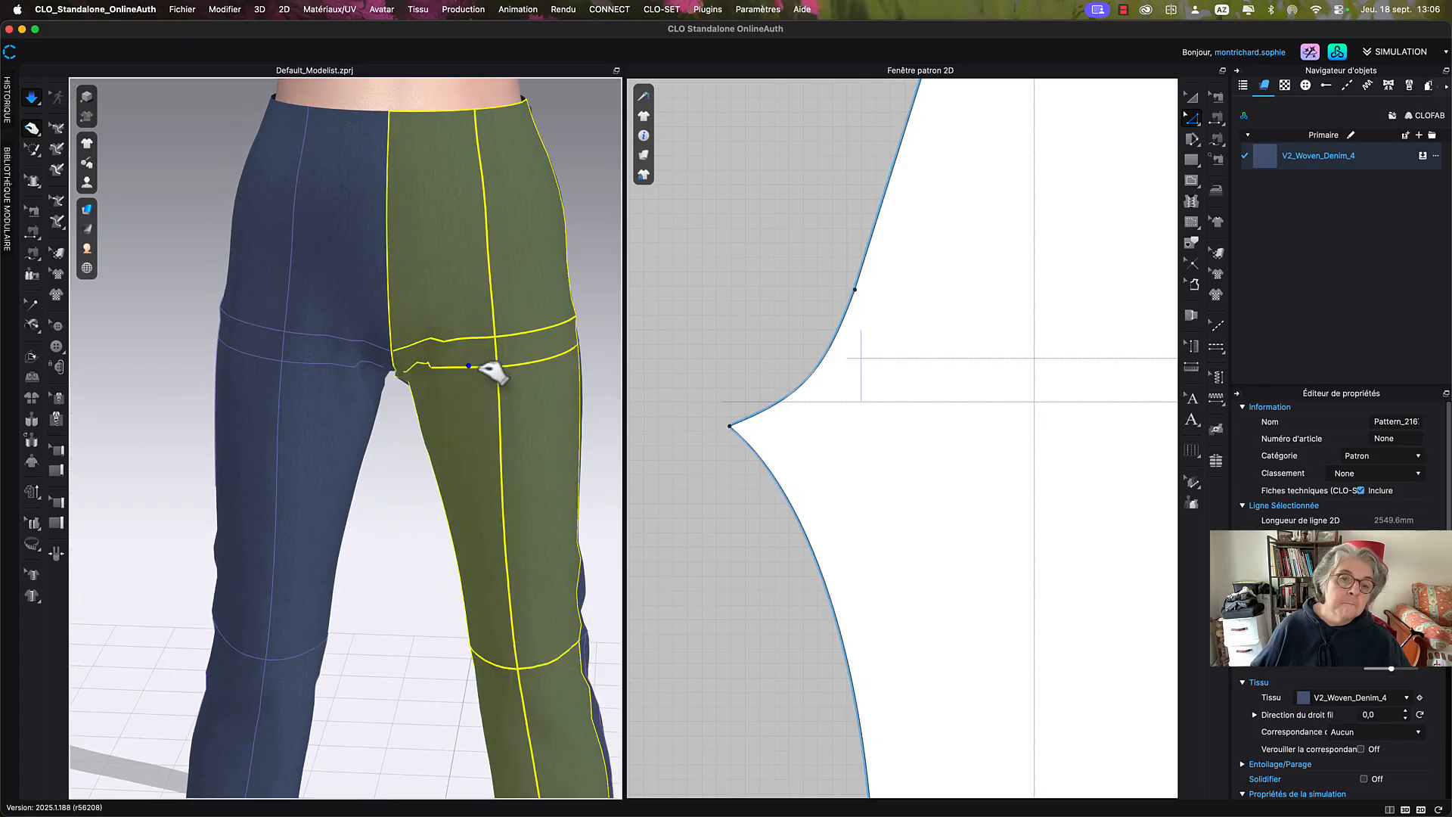
left_click(370, 406)
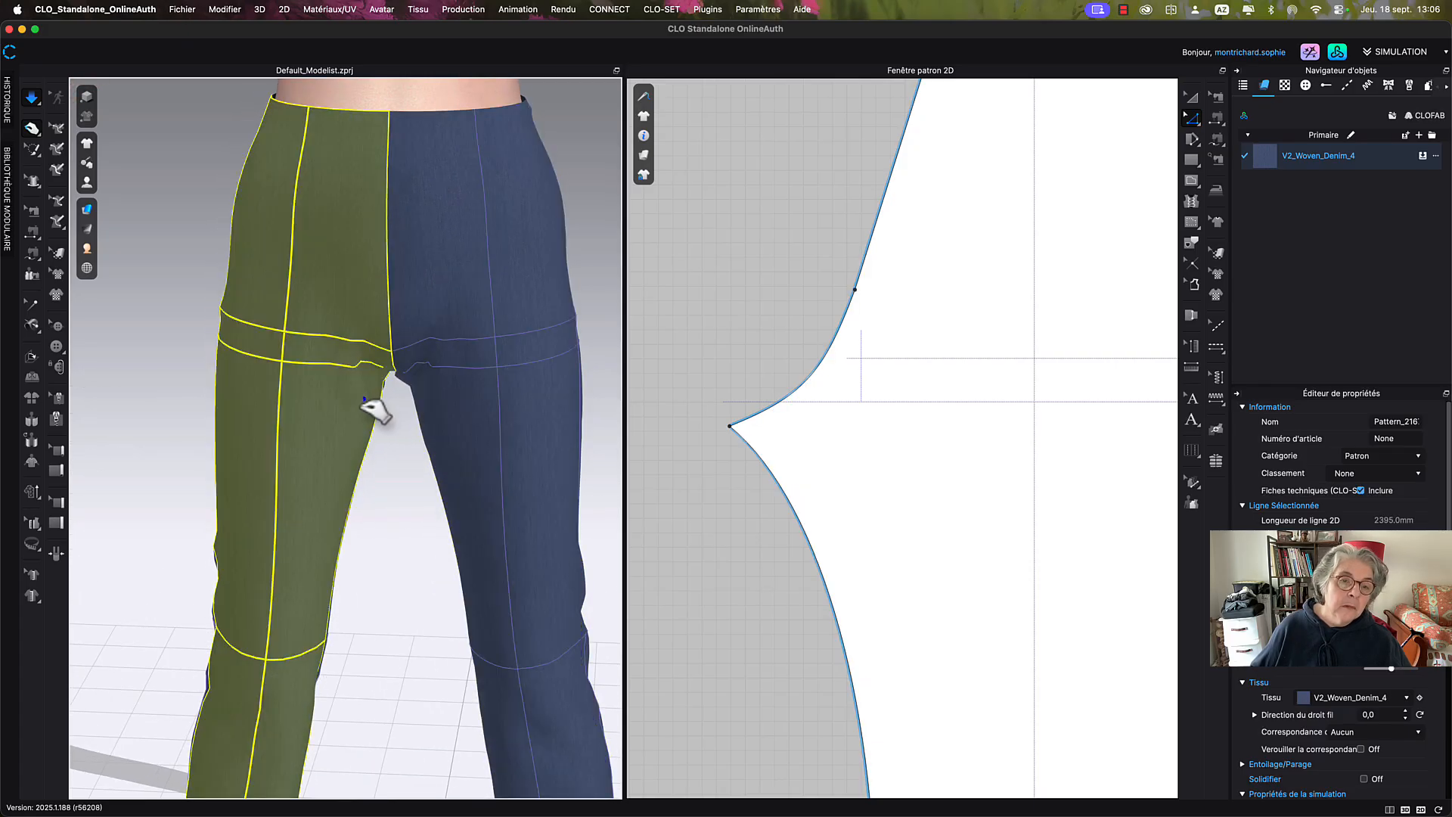
scroll(394, 446, "down", 5)
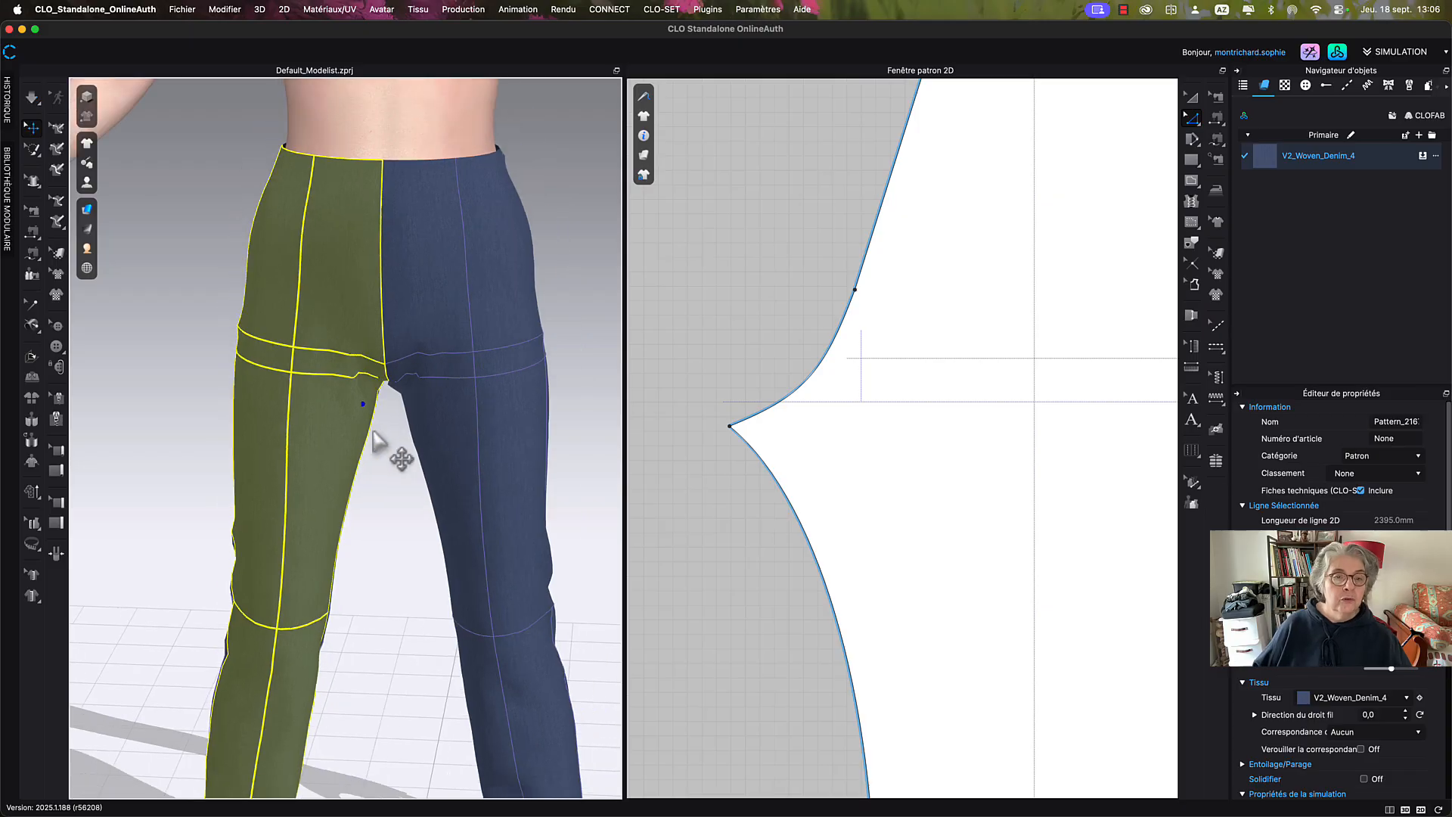
left_click(514, 397)
middle_click_drag(511, 389, 496, 271)
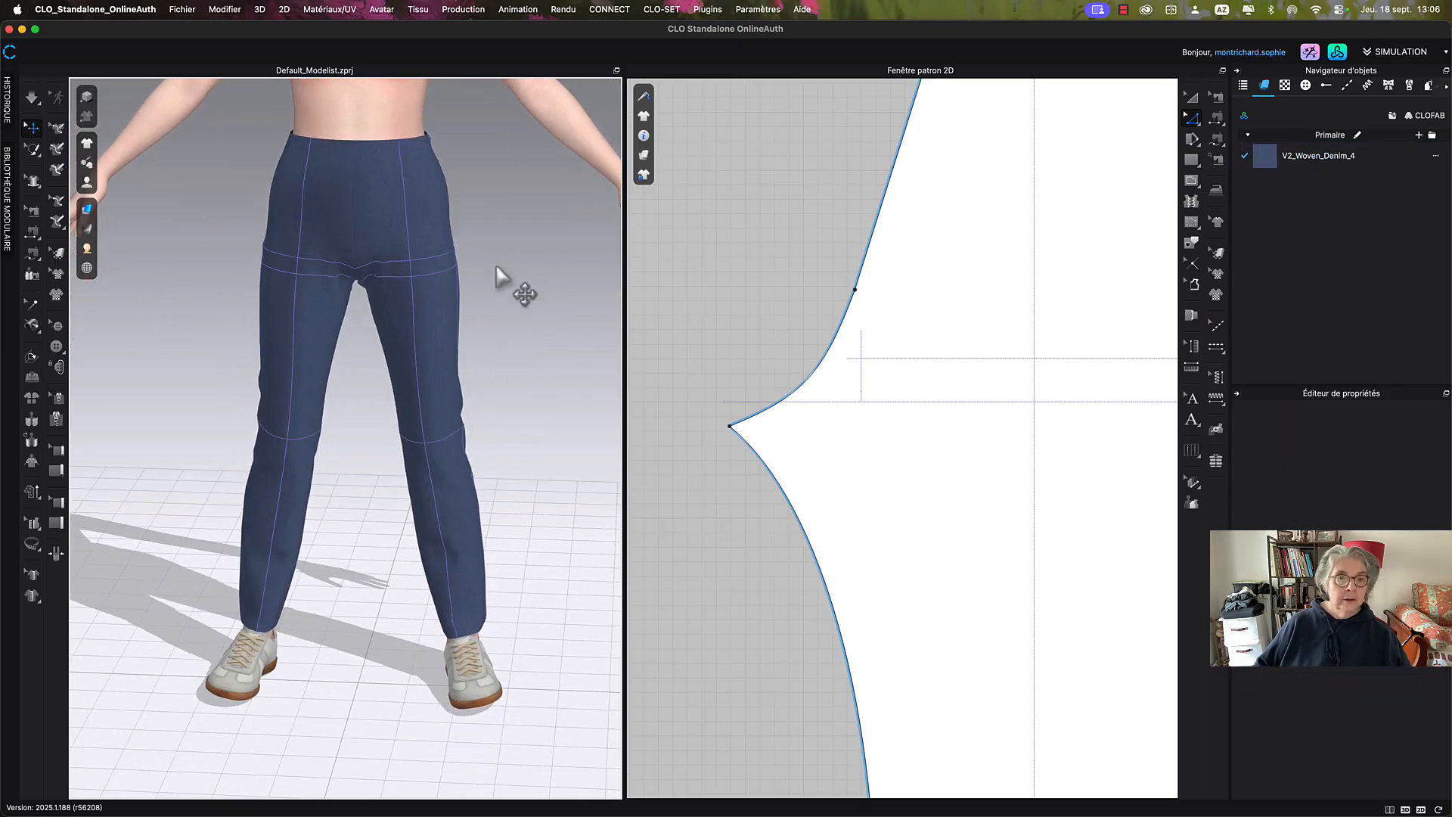
right_click_drag(496, 271, 501, 257)
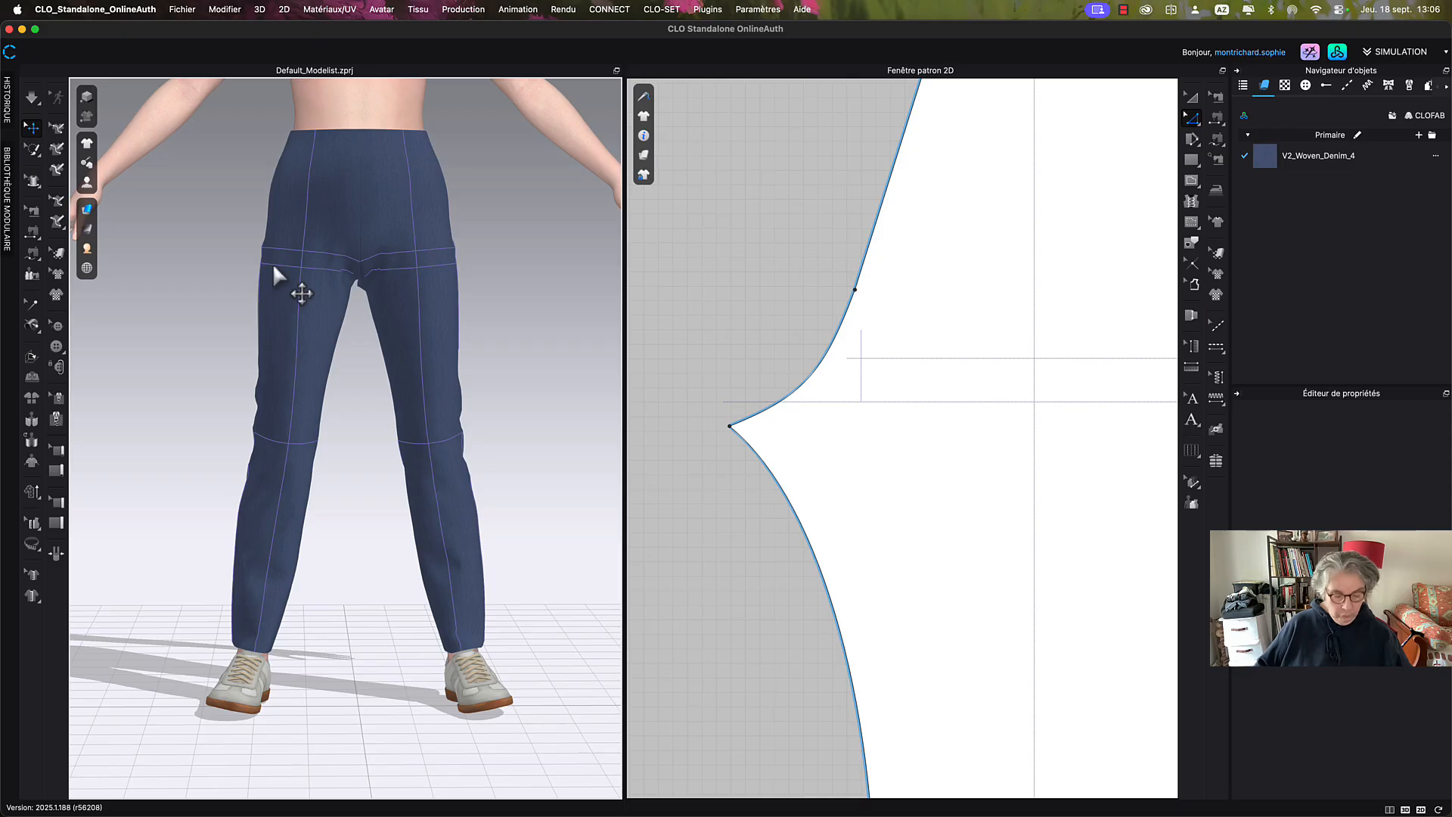
With the simulation running, apply the FV2_A_Narrow.pos pose to the avatar's whole body, keeping its size and current shoe pose.
key("space")
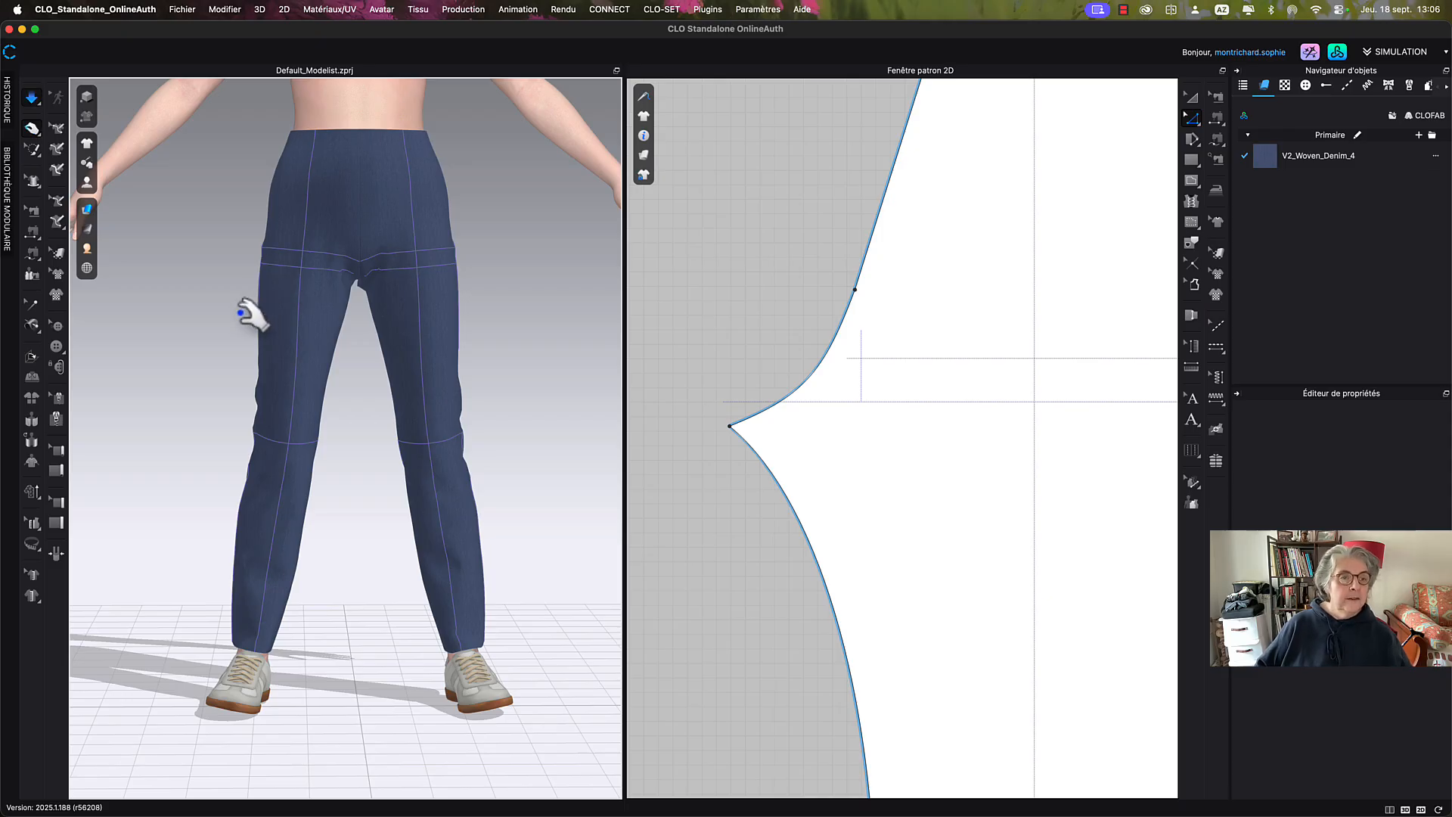
left_click(1336, 52)
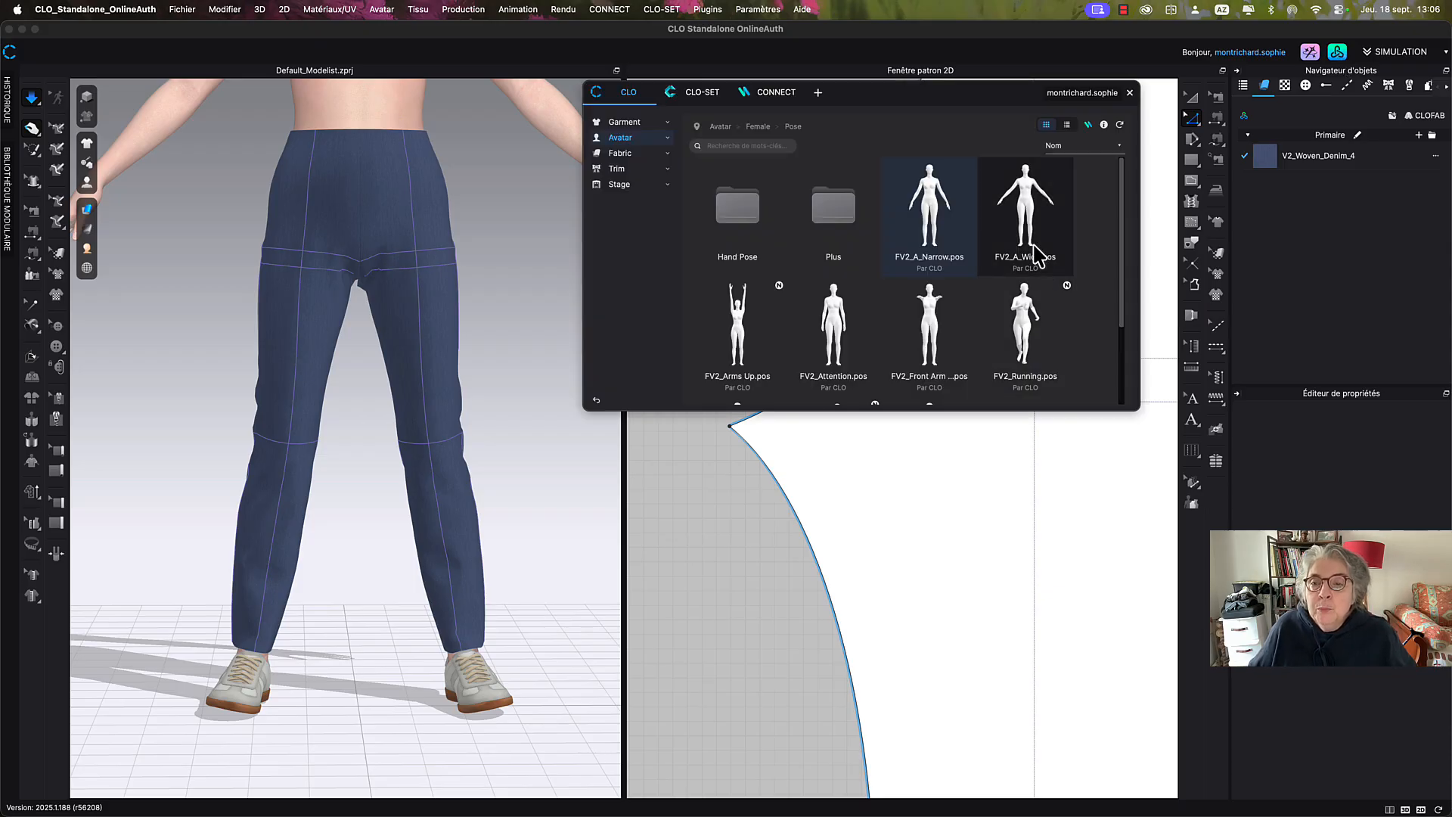
double_click(936, 227)
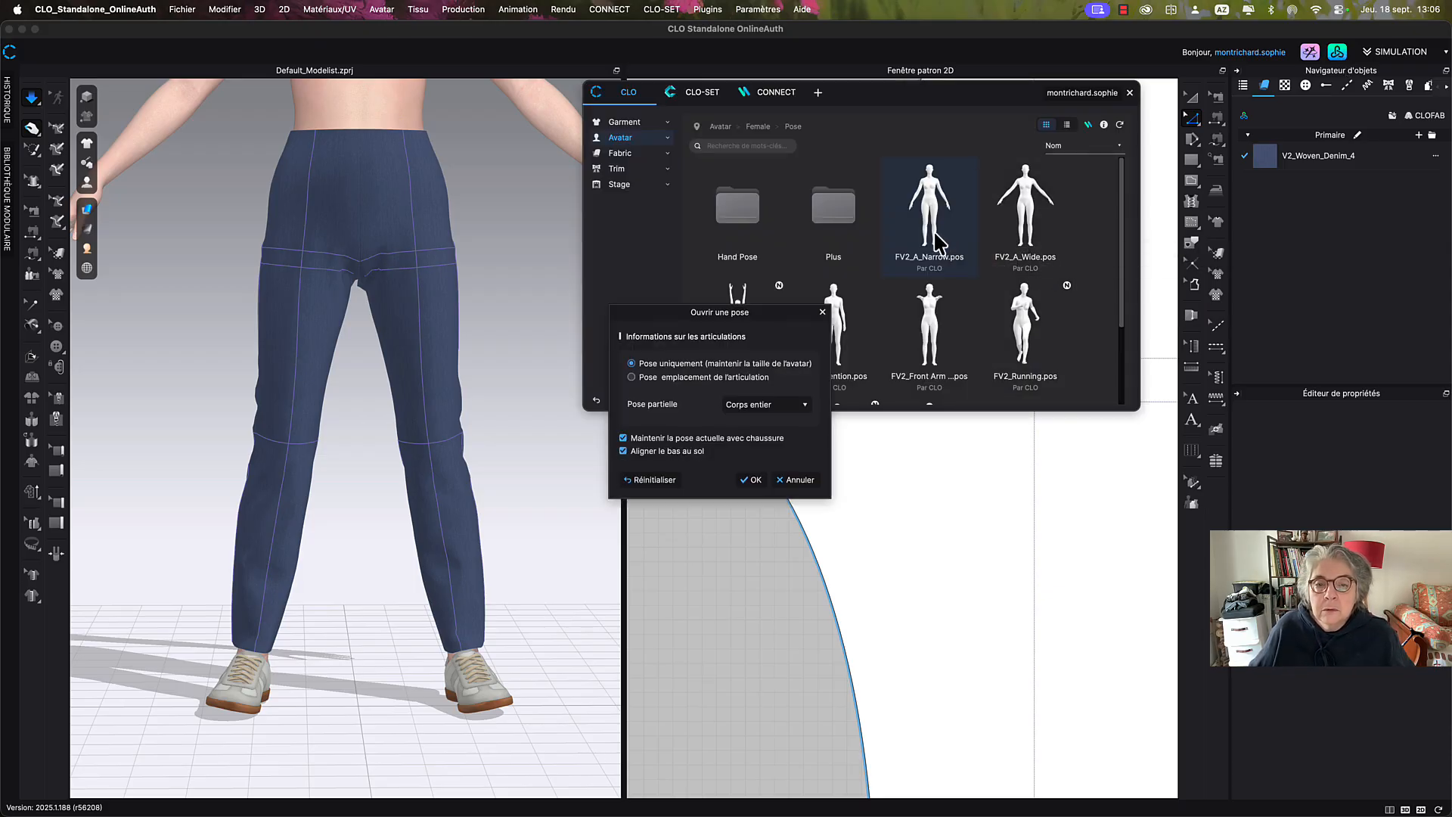
left_click(756, 481)
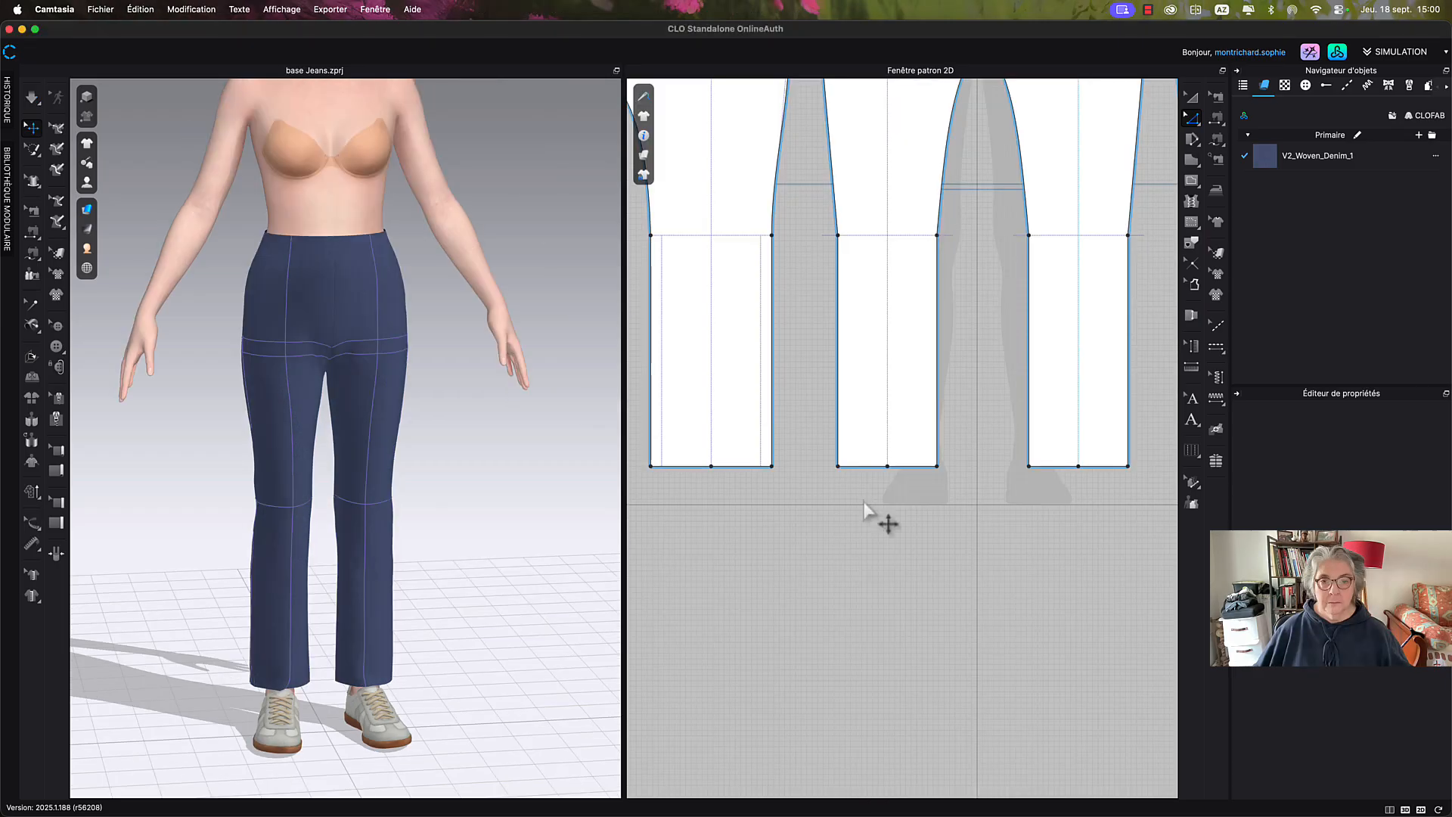
left_click(865, 509)
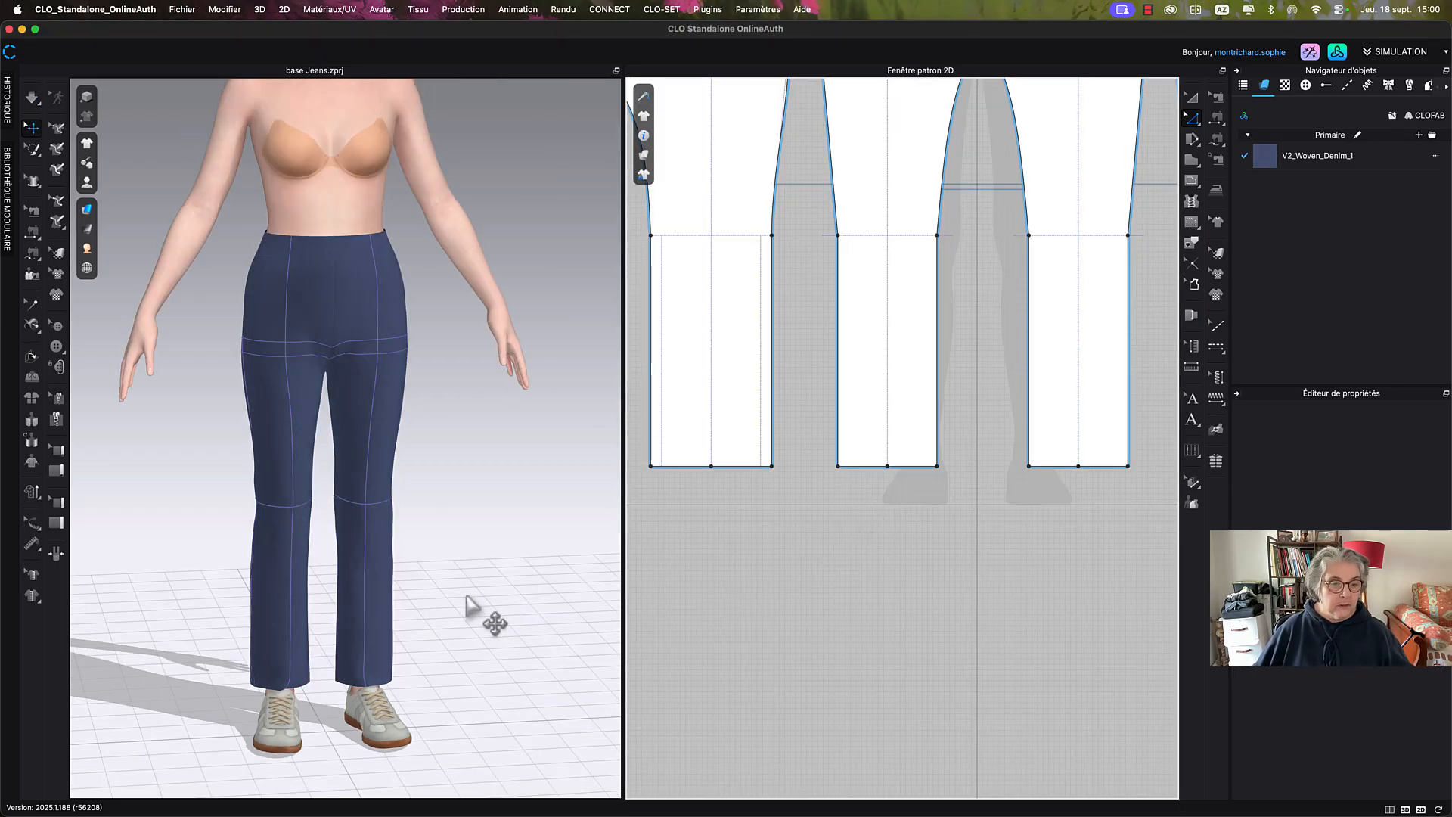
Lengthen the trouser legs by moving the hem lines of the front and back pieces down 70 mm.
right_click_drag(502, 600, 468, 568)
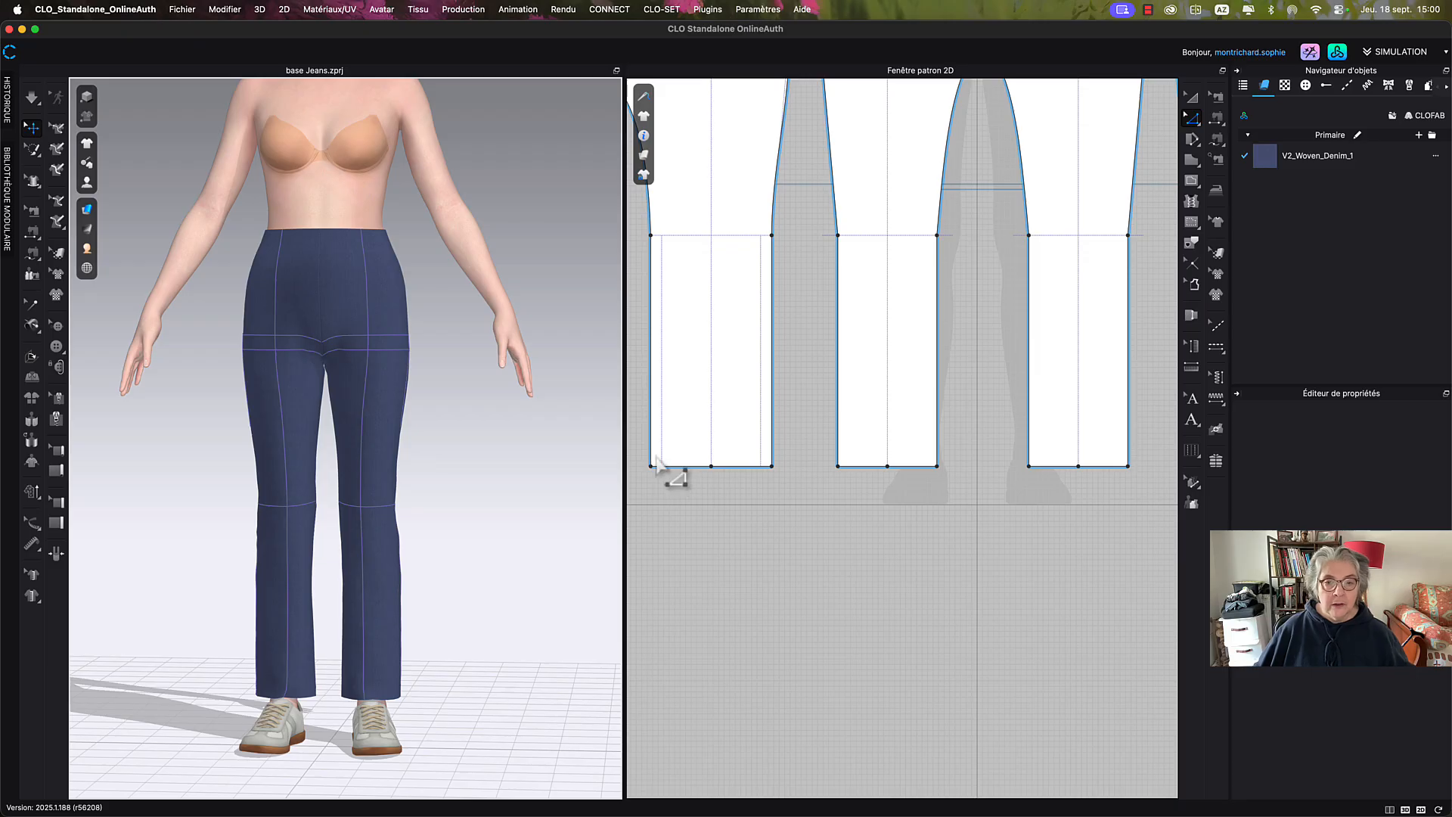
left_click_drag(643, 438, 915, 490)
key("Return")
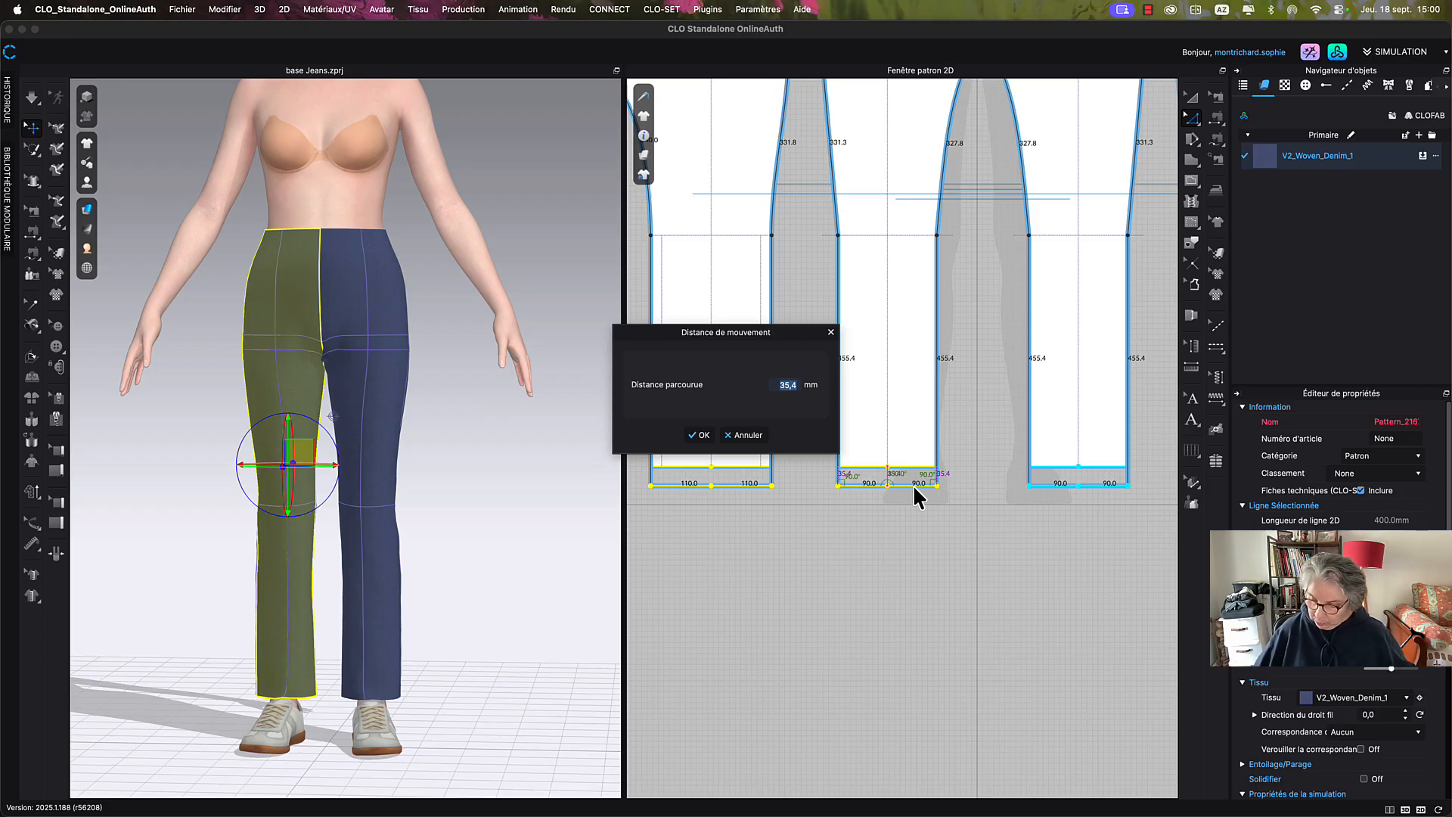
type("70")
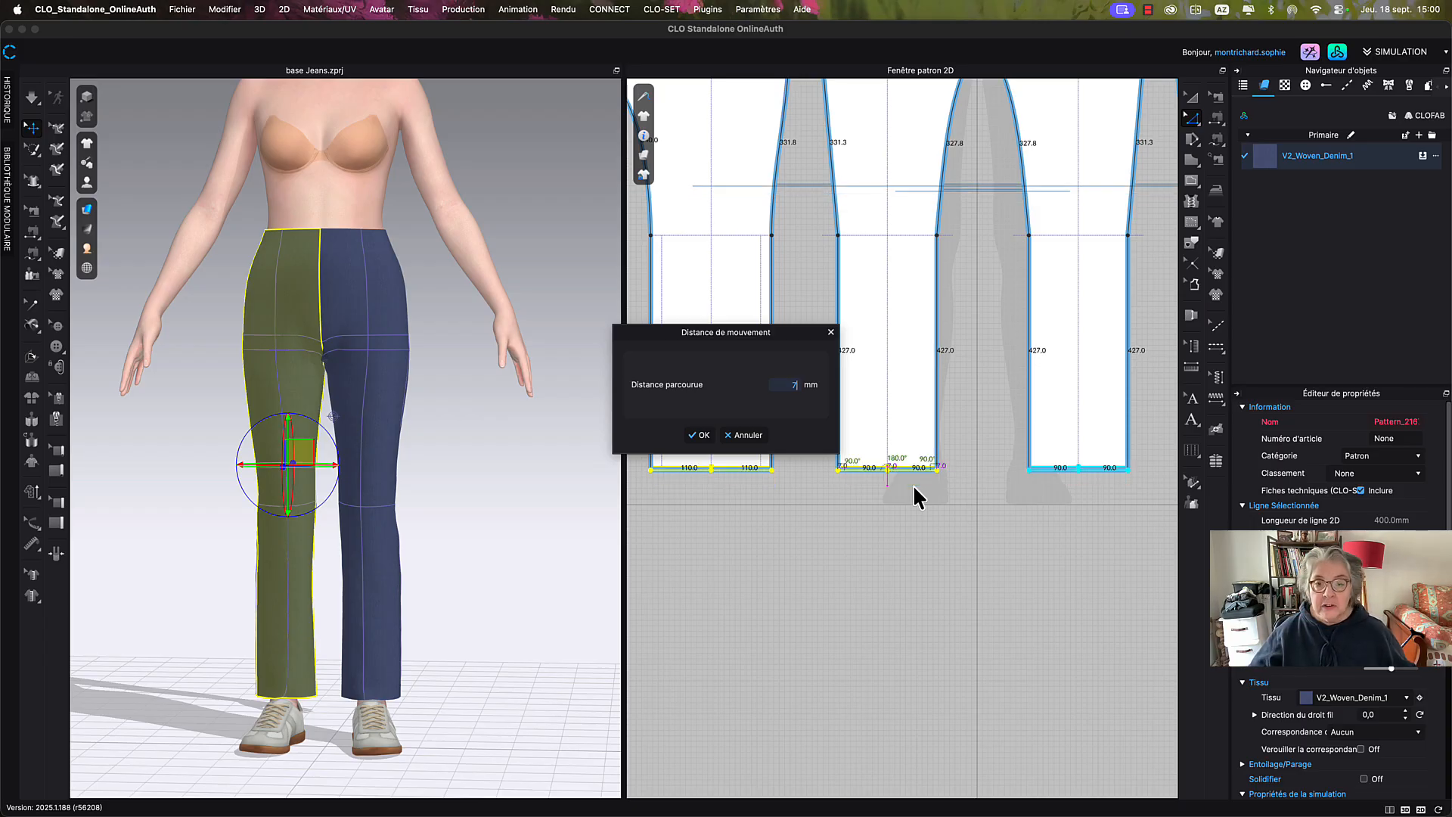
left_click(700, 435)
Simulate the lengthened trousers and pull the front hems of both legs into place over the shoes.
mouse_move(444, 658)
right_mouse_down()
mouse_move(479, 670)
mouse_move(465, 675)
right_mouse_up()
key("space")
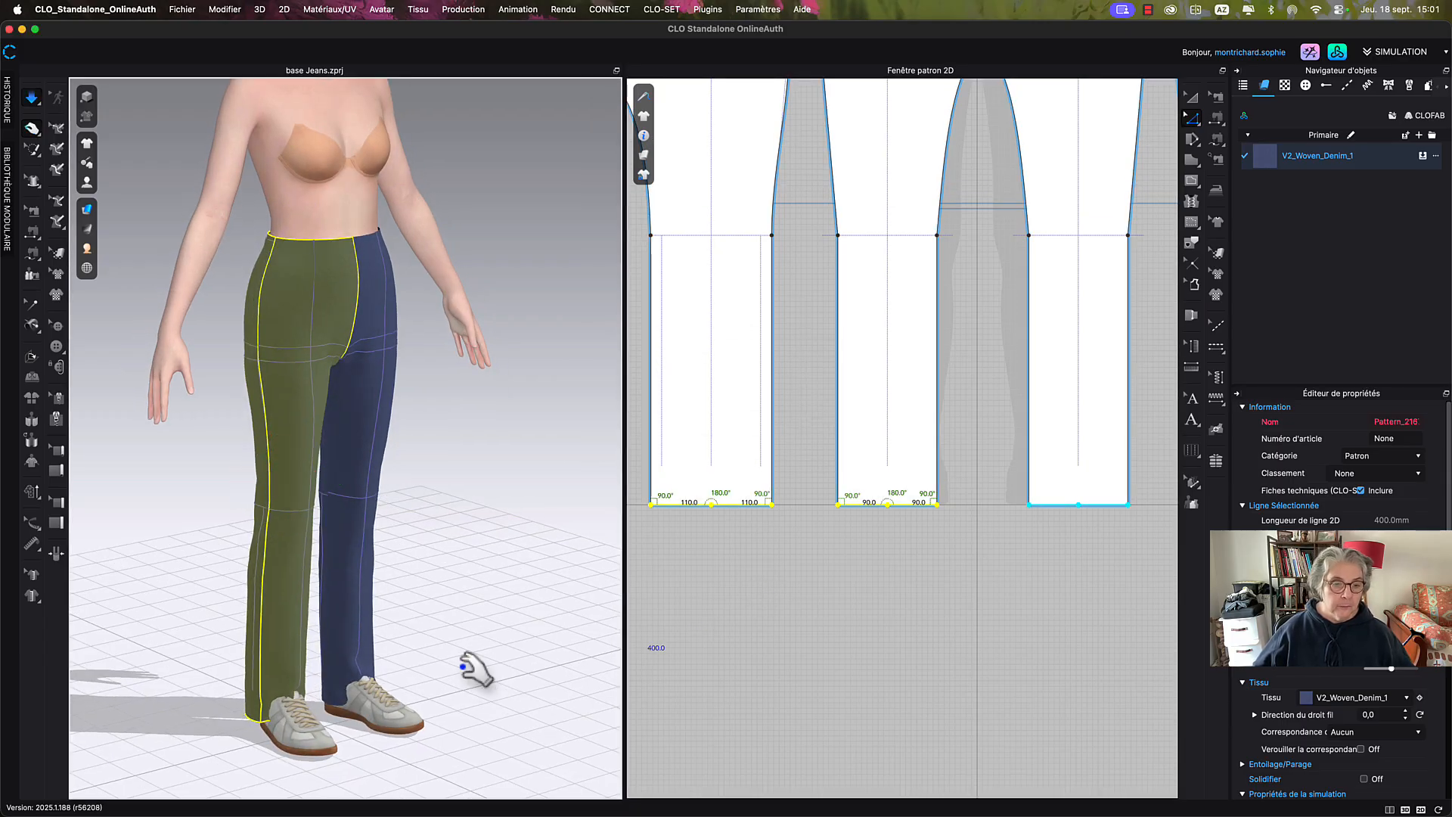
middle_click_drag(419, 664, 448, 577)
left_click_drag(390, 583, 437, 609)
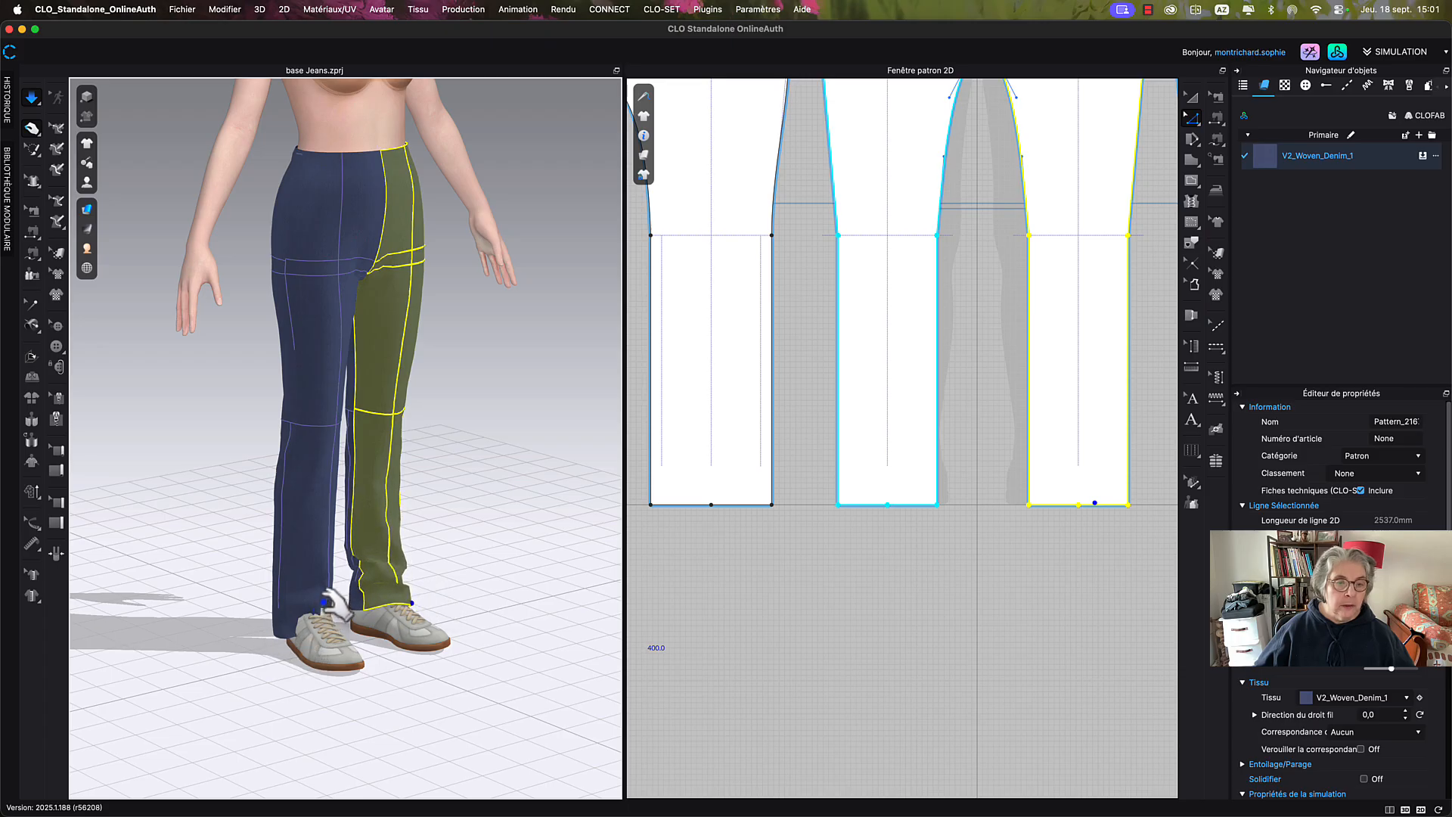
mouse_move(333, 603)
left_mouse_down()
mouse_move(327, 534)
mouse_move(319, 613)
left_mouse_up()
right_click_drag(317, 608, 356, 648)
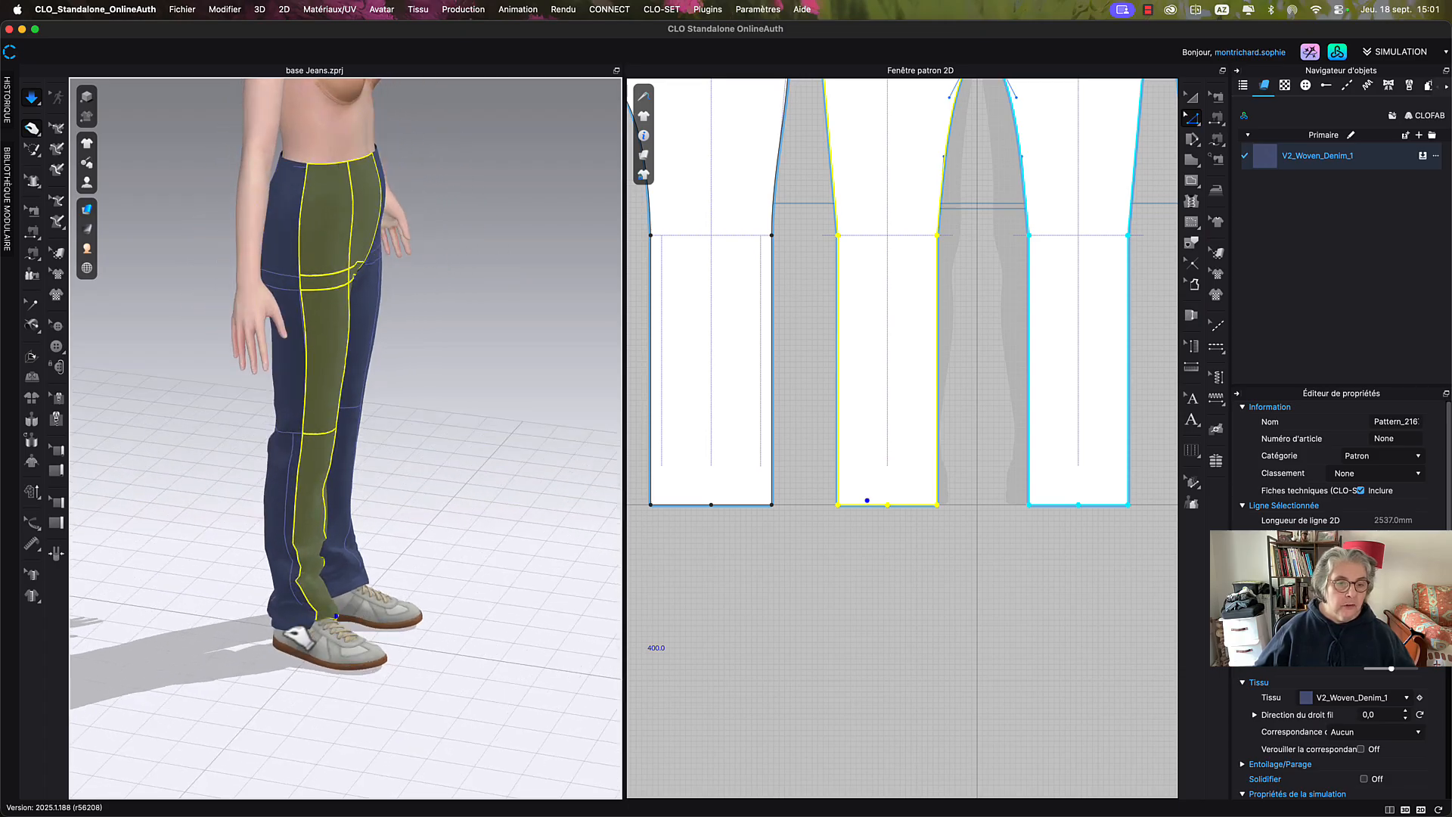
left_click(285, 630)
left_click(321, 614)
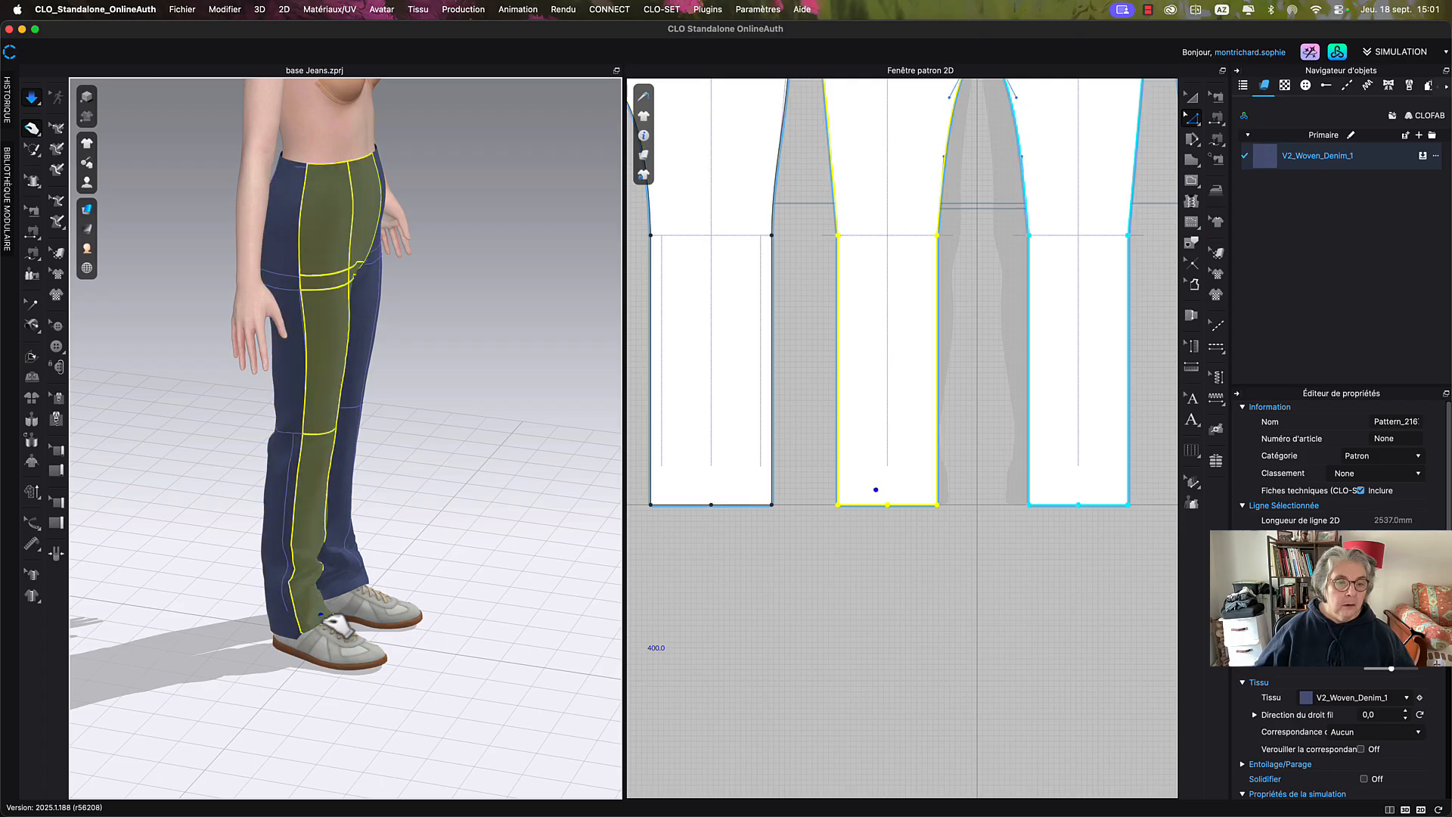
Pull the back hems of both legs to settle them over the heels while the simulation runs.
right_click_drag(286, 694, 372, 679)
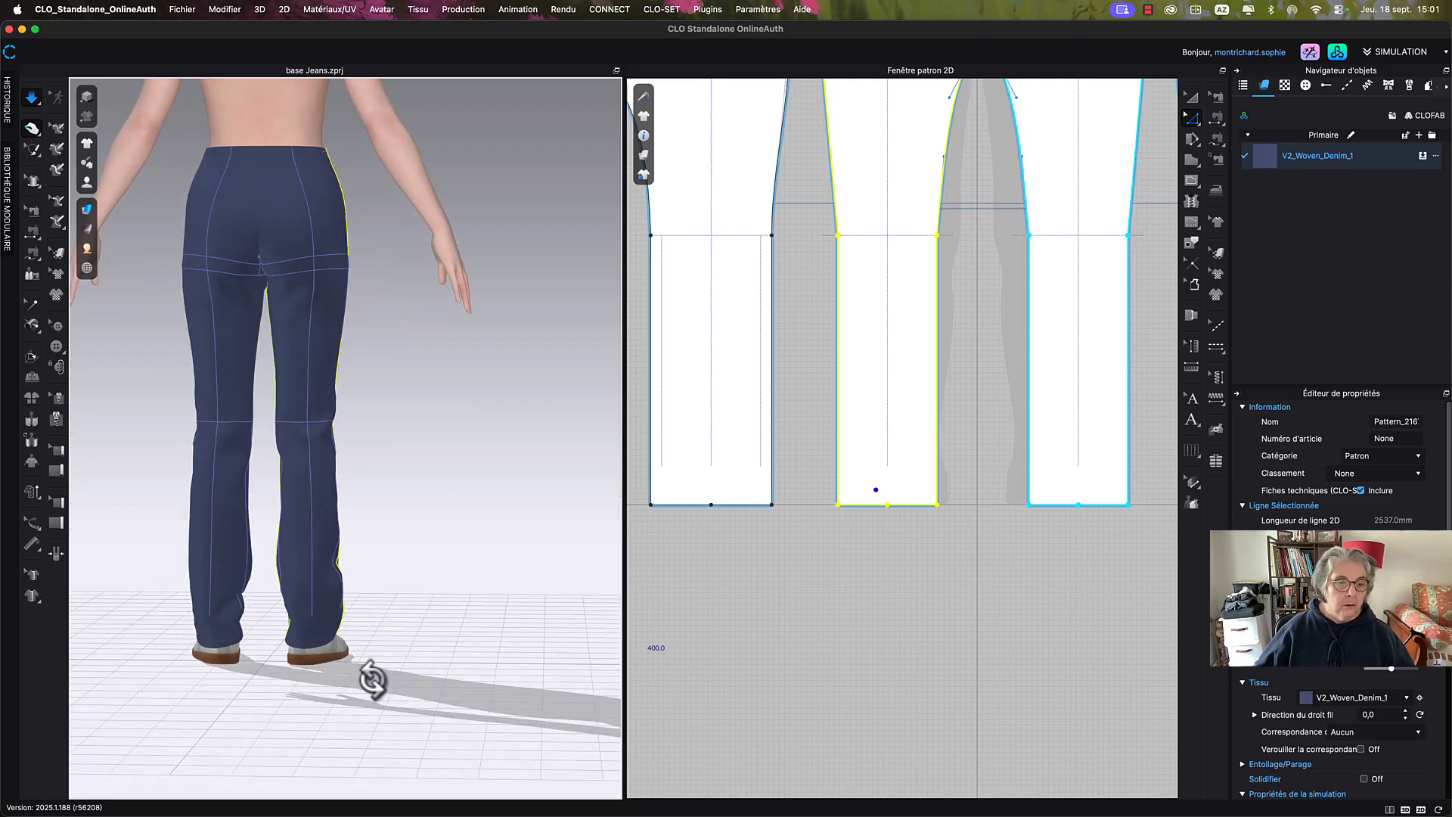
left_click(311, 630)
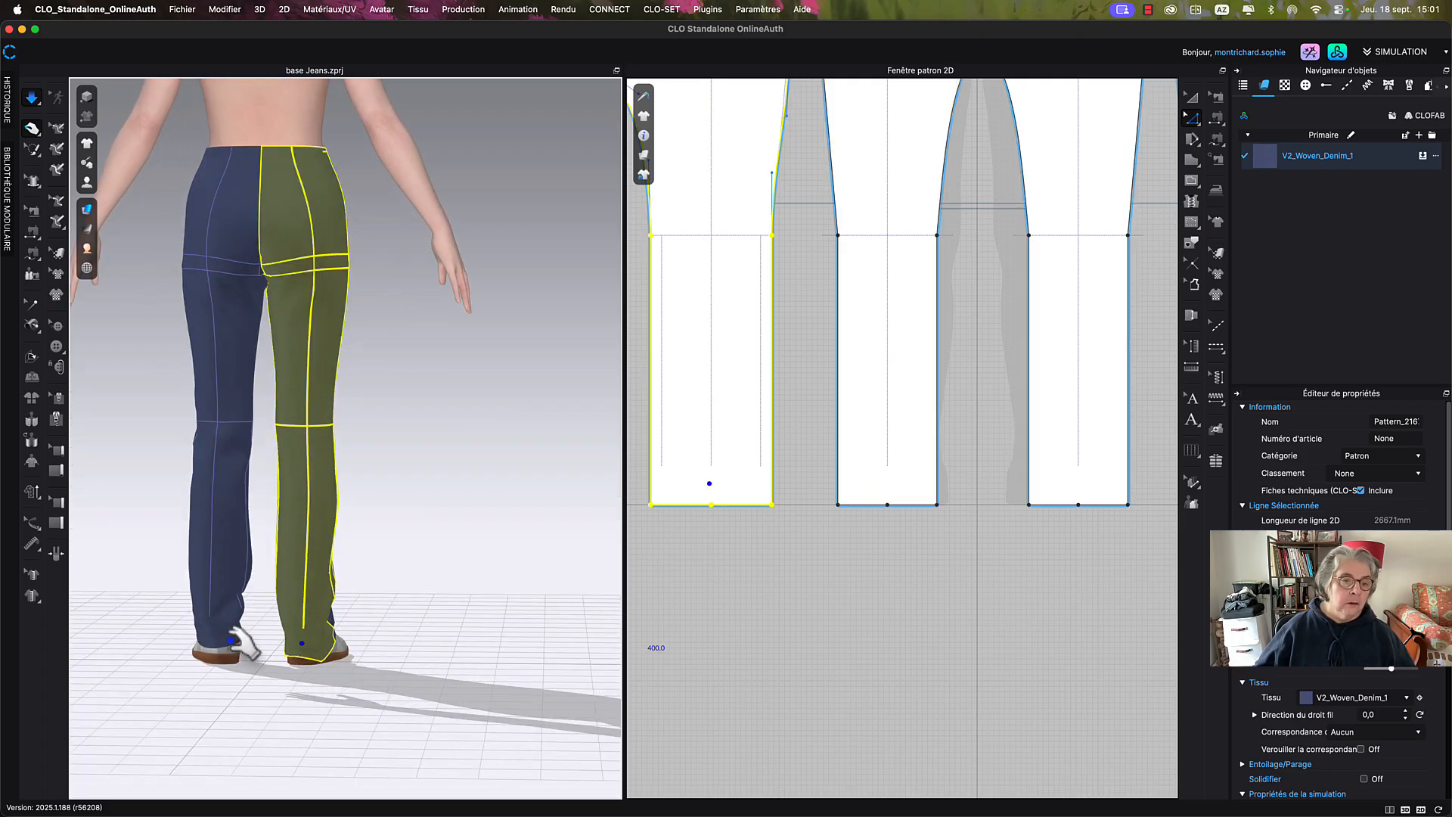
left_click(214, 631)
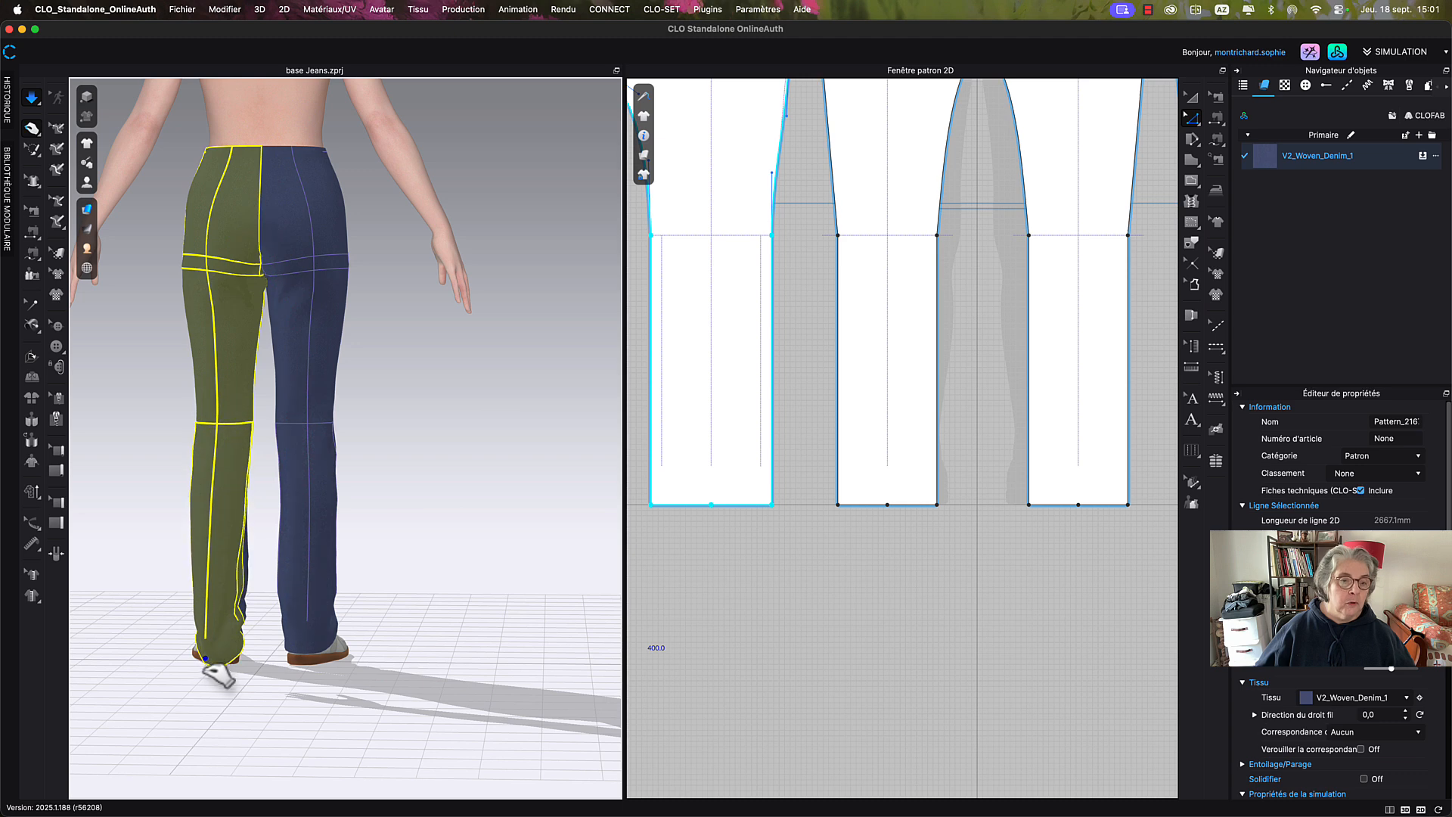
left_click(315, 638)
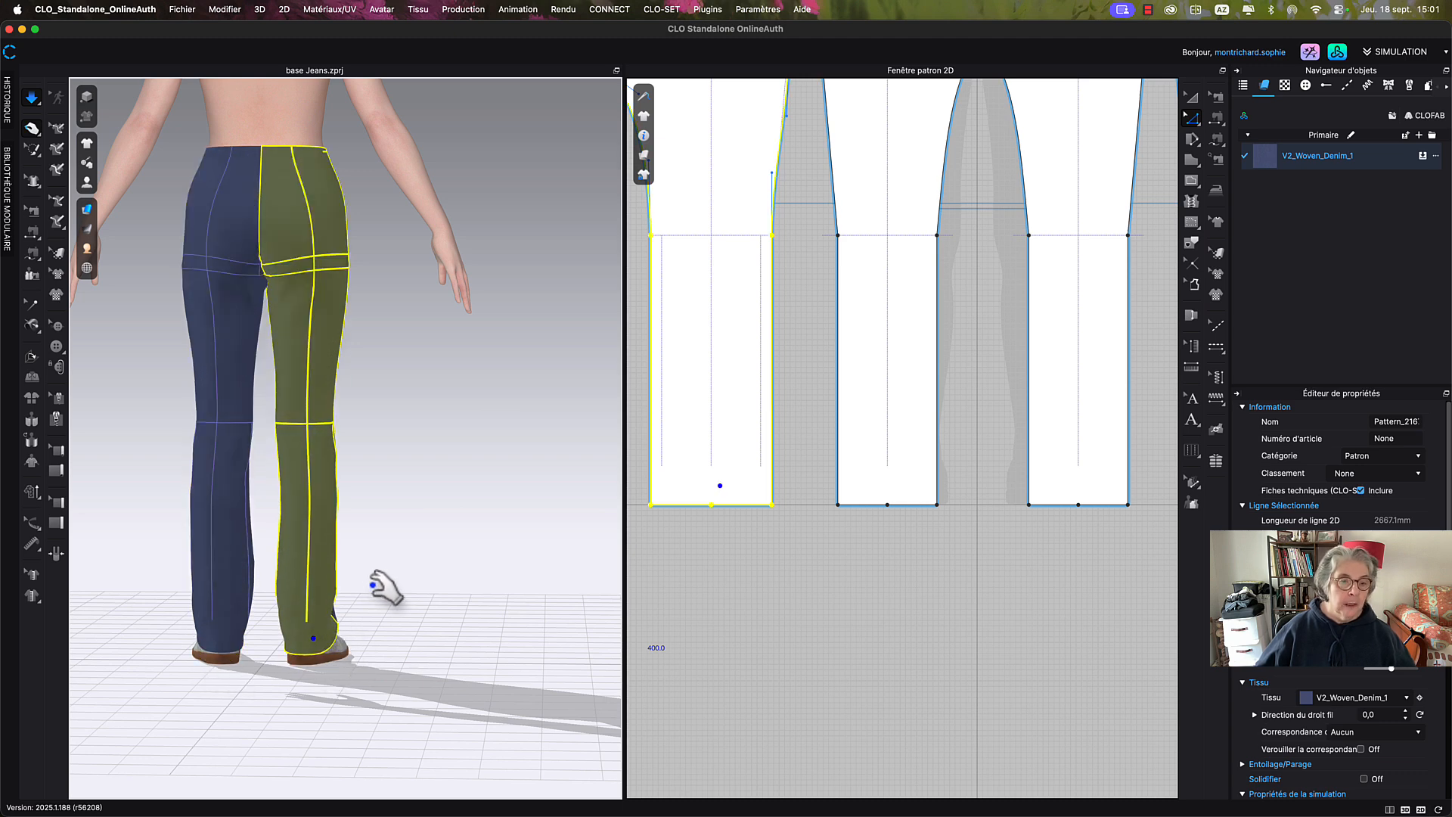
left_click(226, 643)
left_click_drag(215, 644, 214, 631)
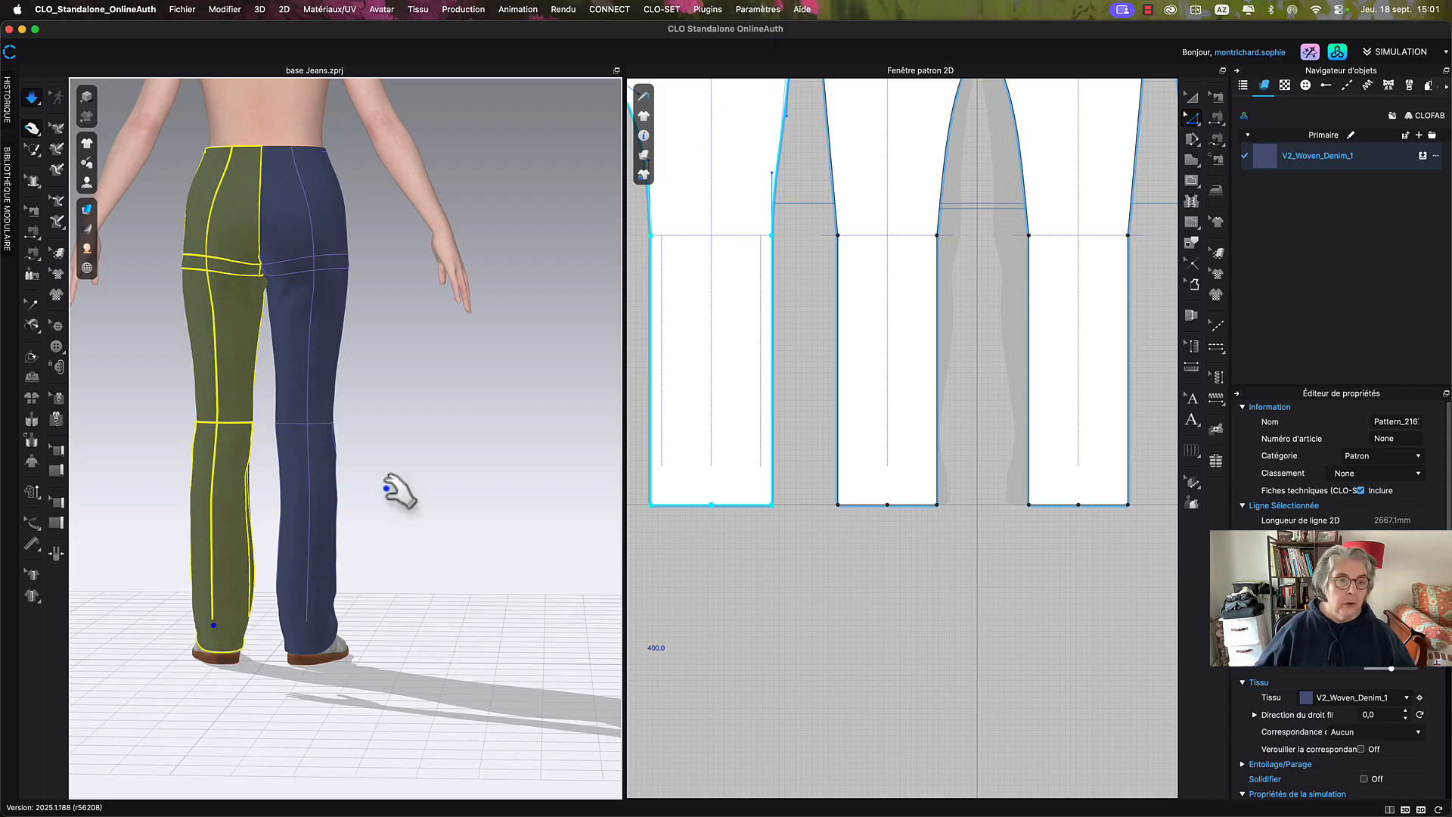
mouse_move(388, 493)
right_mouse_down()
mouse_move(239, 509)
mouse_move(406, 496)
right_mouse_up()
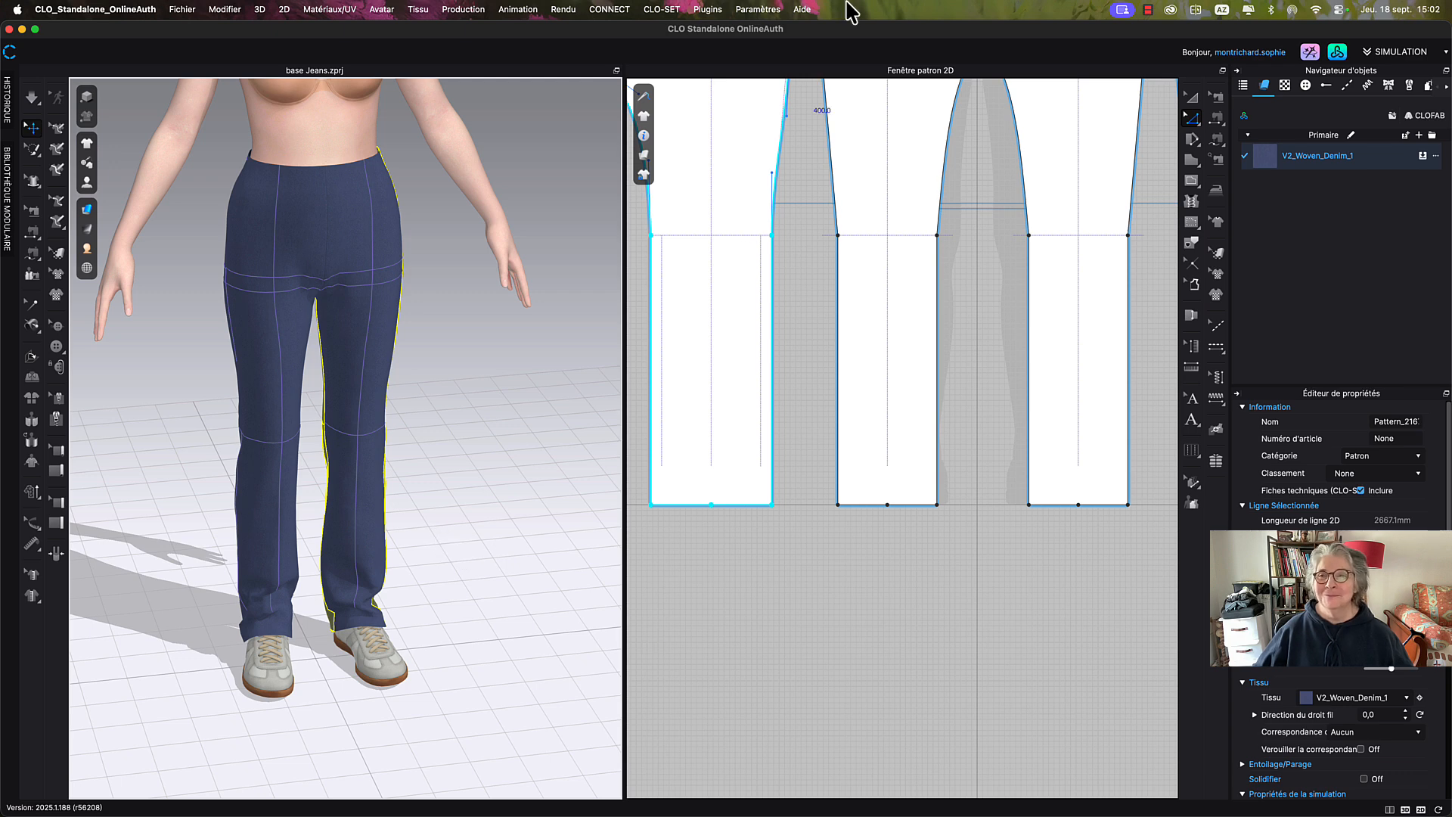
left_click(1150, 10)
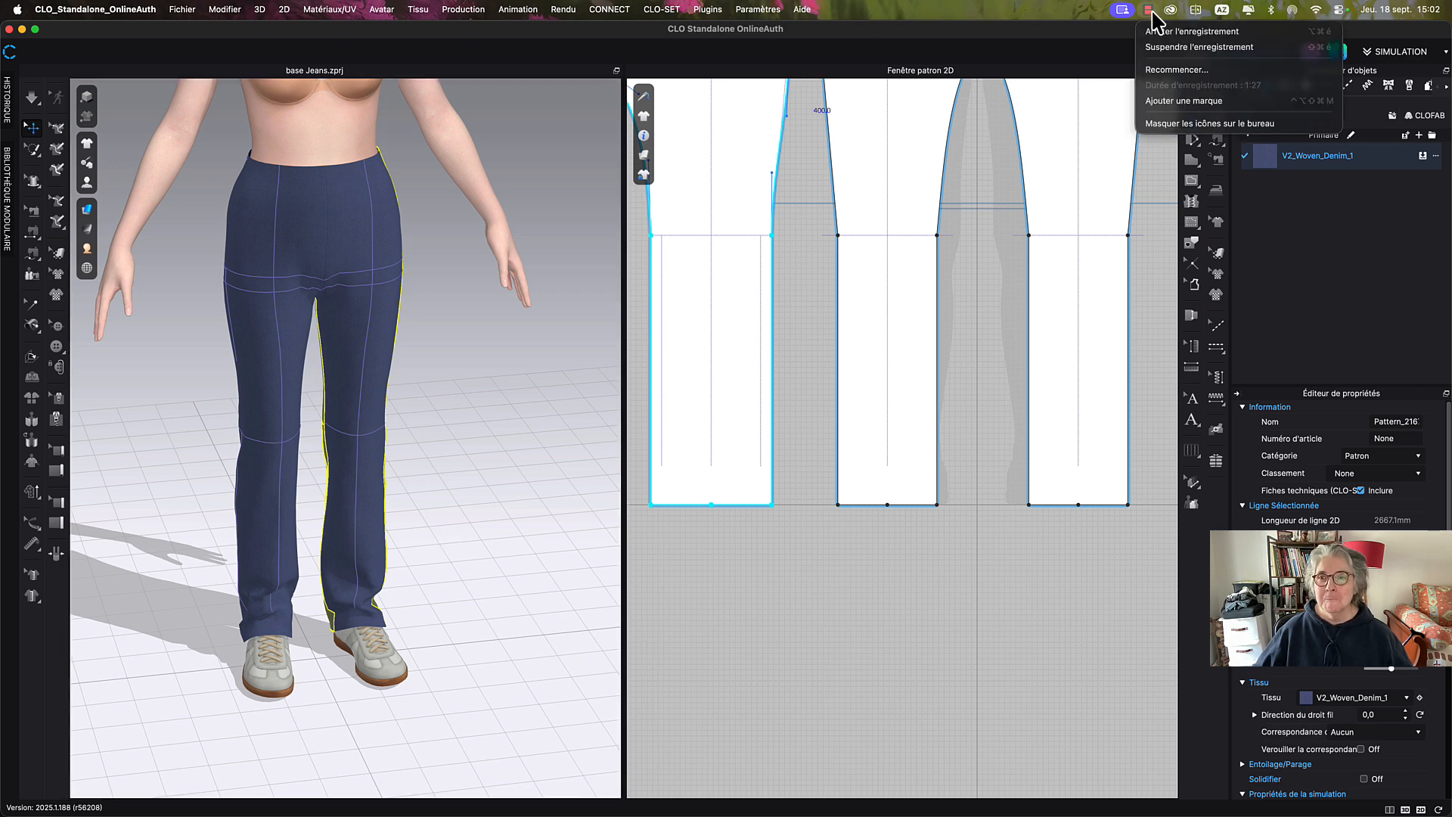